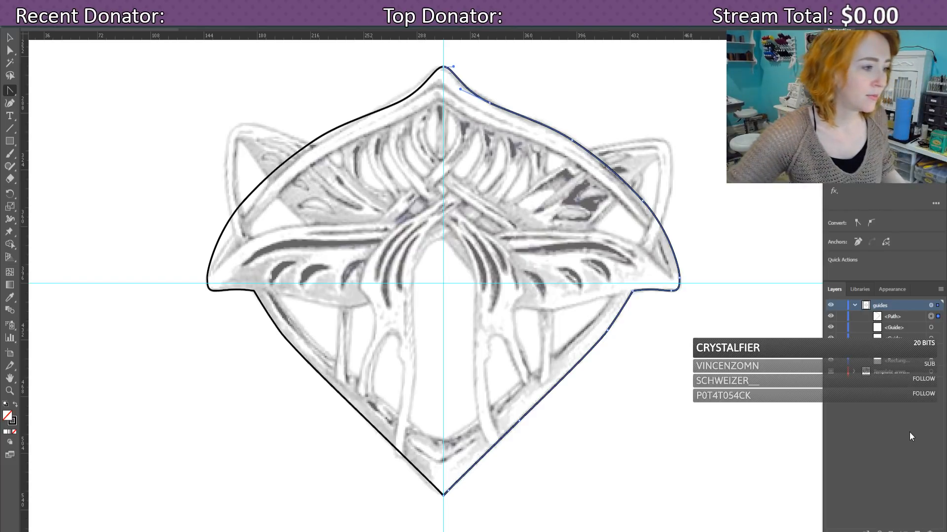
Step: Delete the traced buckle outline path from the guides layer, leaving the guides and reference sketch
left_click(877, 318)
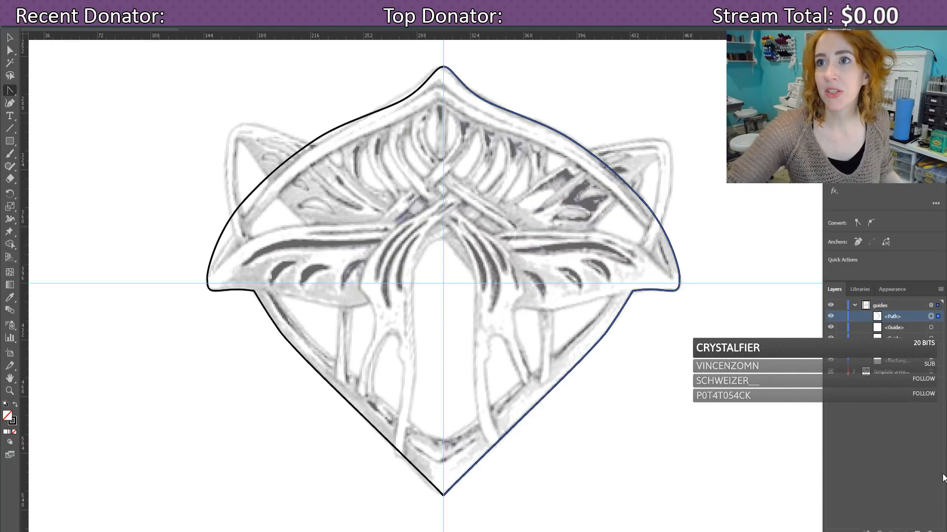
left_click(930, 531)
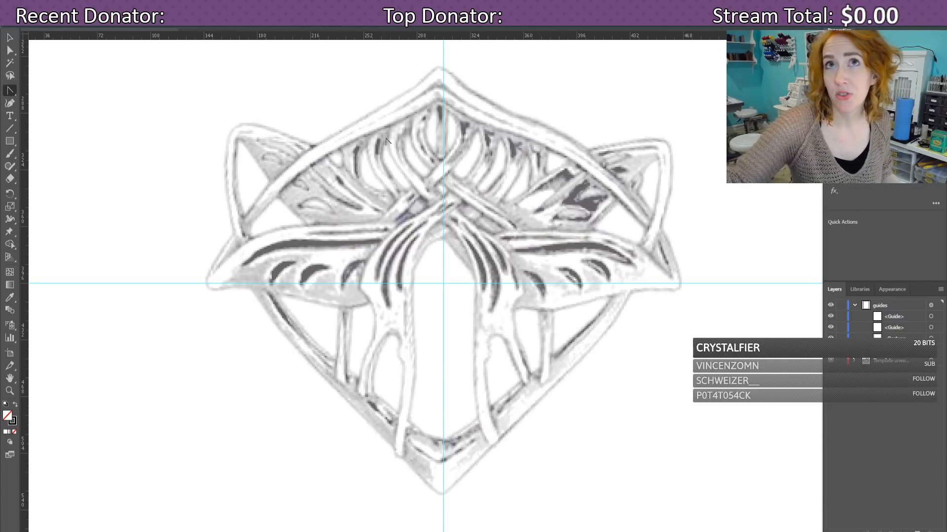
Step: Save the document as an Adobe Illustrator file named "Arwen buckle" in the patterns folder
left_click(28, 19)
left_click(102, 105)
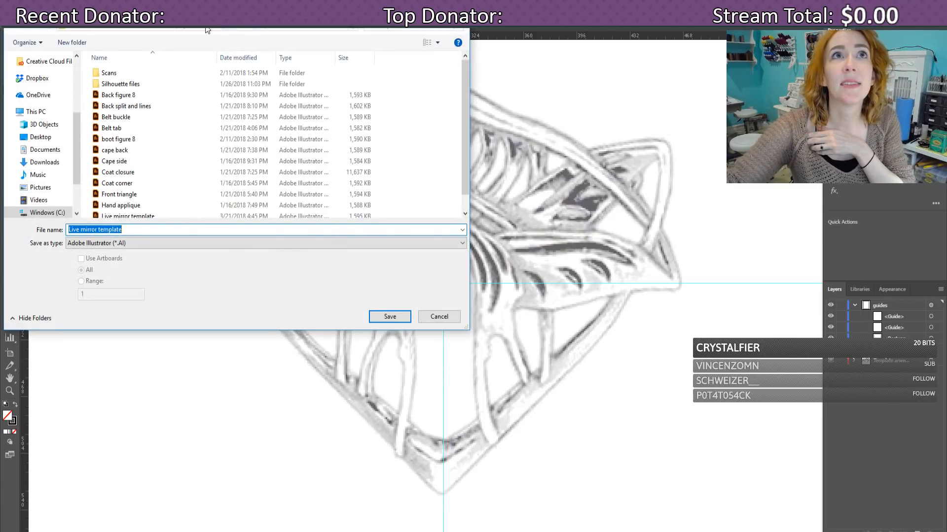
left_click(207, 30)
double_click(120, 74)
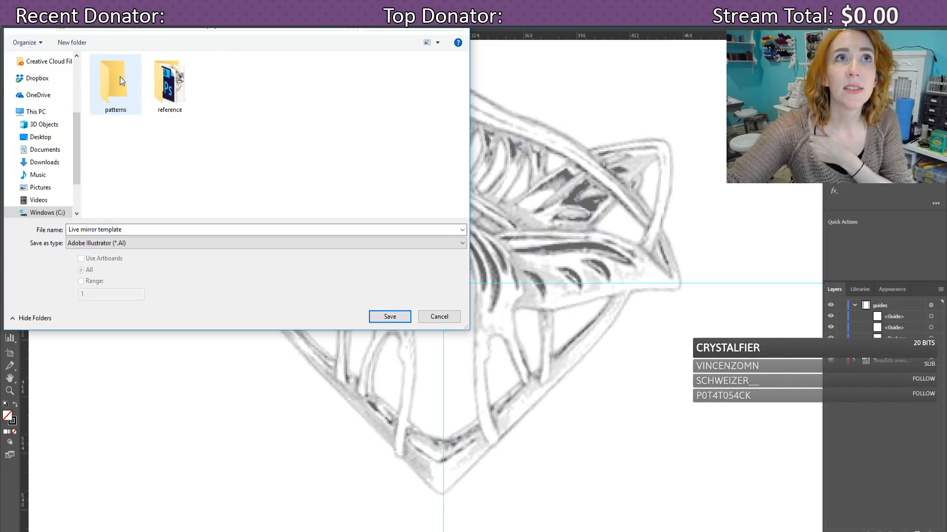
double_click(120, 79)
left_click(135, 229)
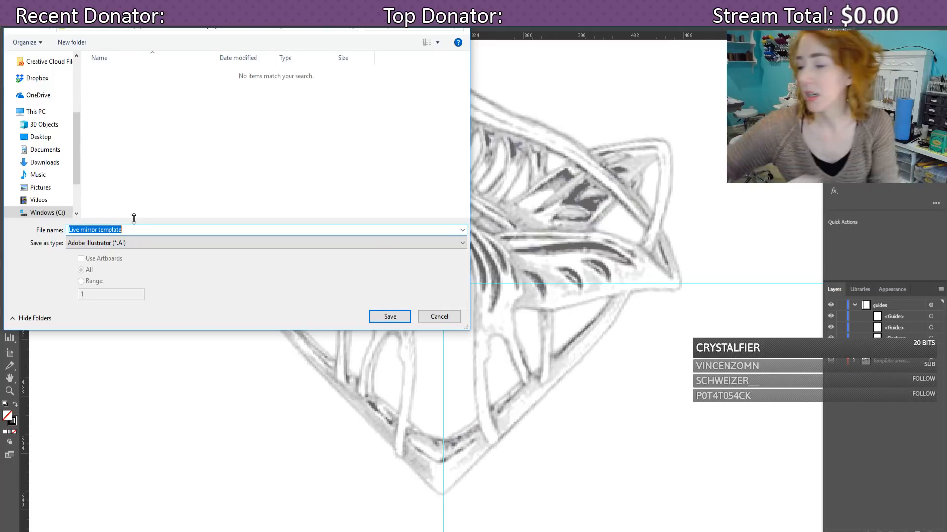
type("Arwen ")
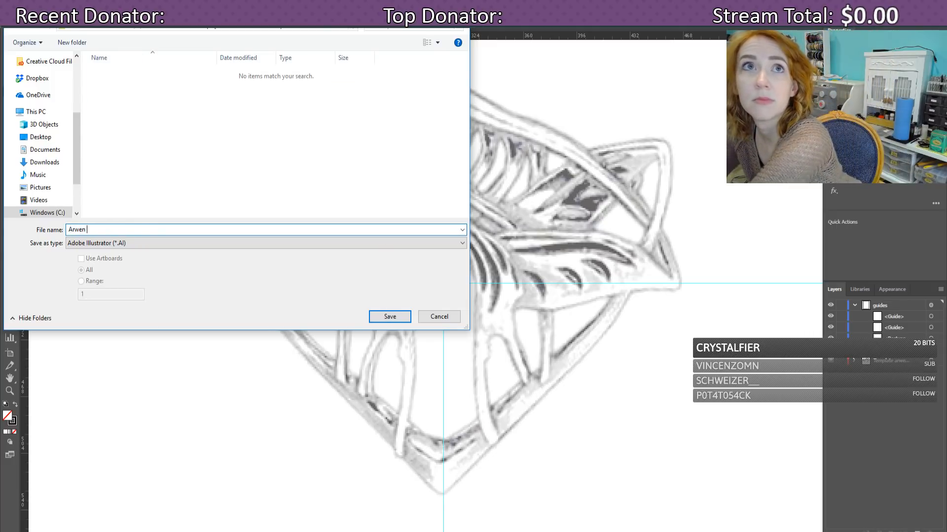
type("buckle")
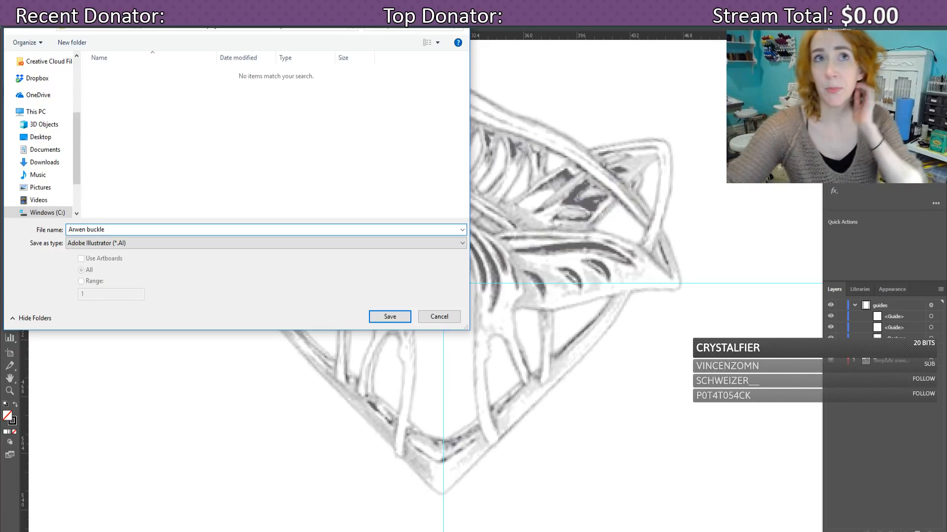
left_click(390, 317)
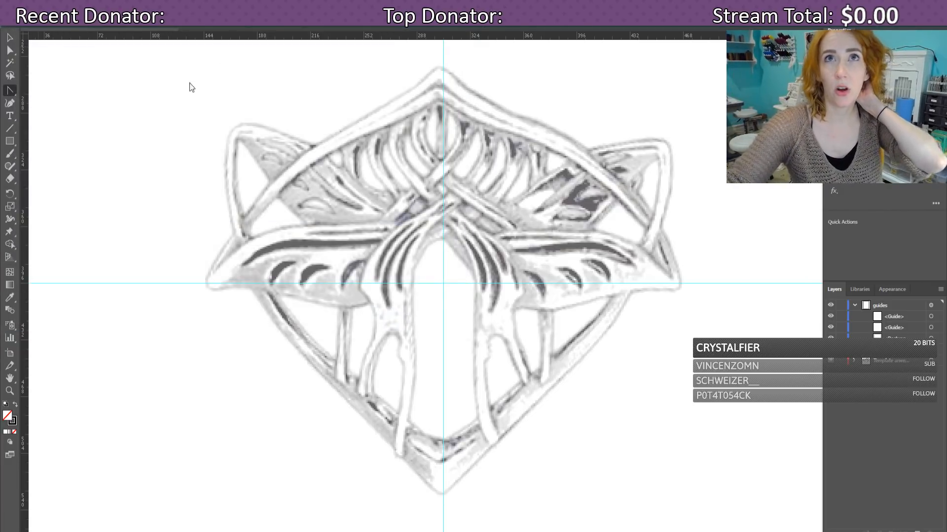
left_click(528, 422)
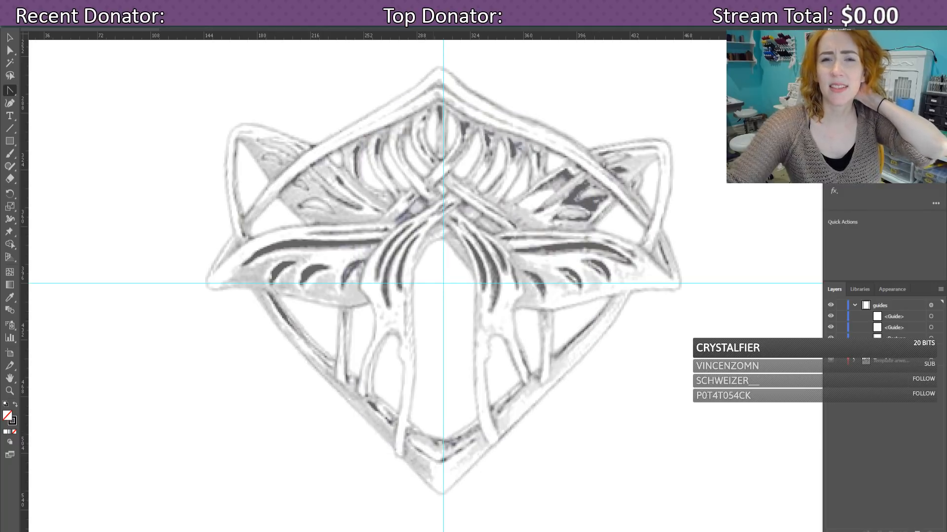
Step: Switch to the reference photo to examine the gold belt buckle, and return to the drawing
key("alt+Tab")
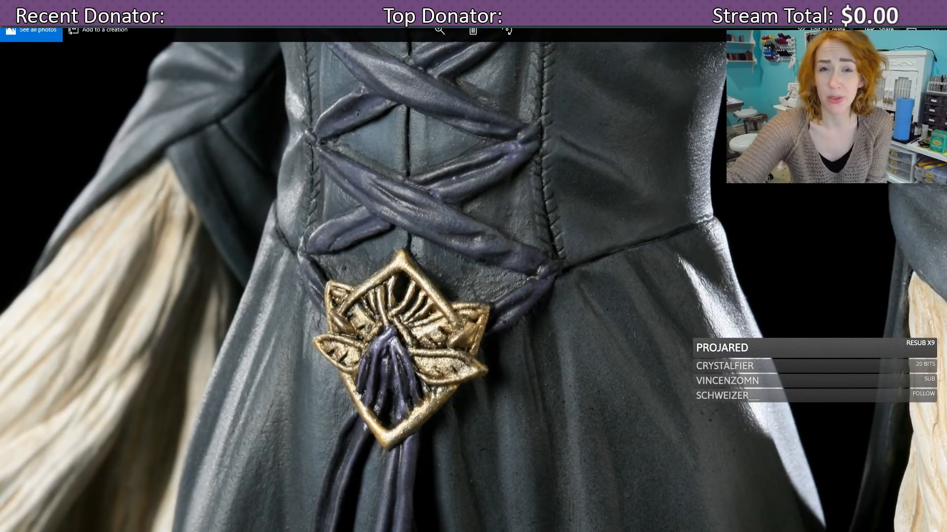
key("alt+Tab")
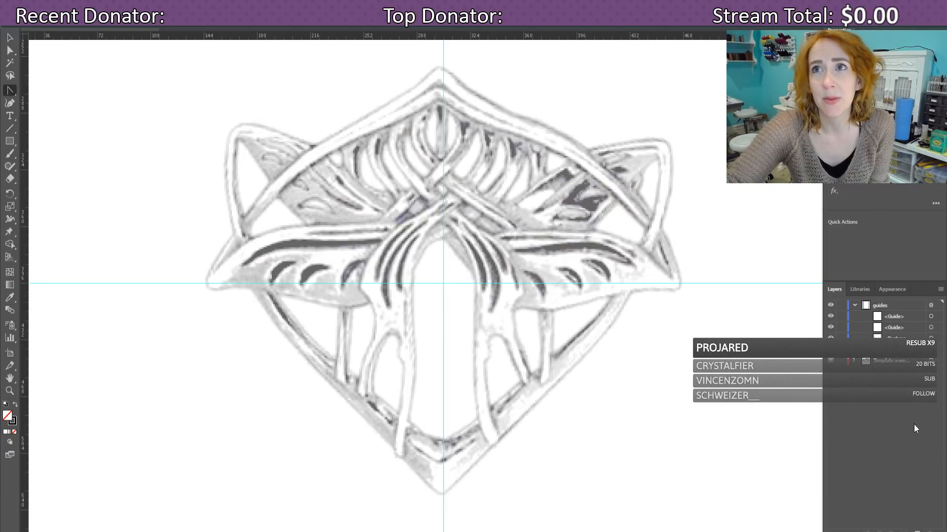
Step: Switch to the browser to view the LoFi Hip Hop & Video Game Music stream on YouTube, and return to Illustrator
left_click(12, 93)
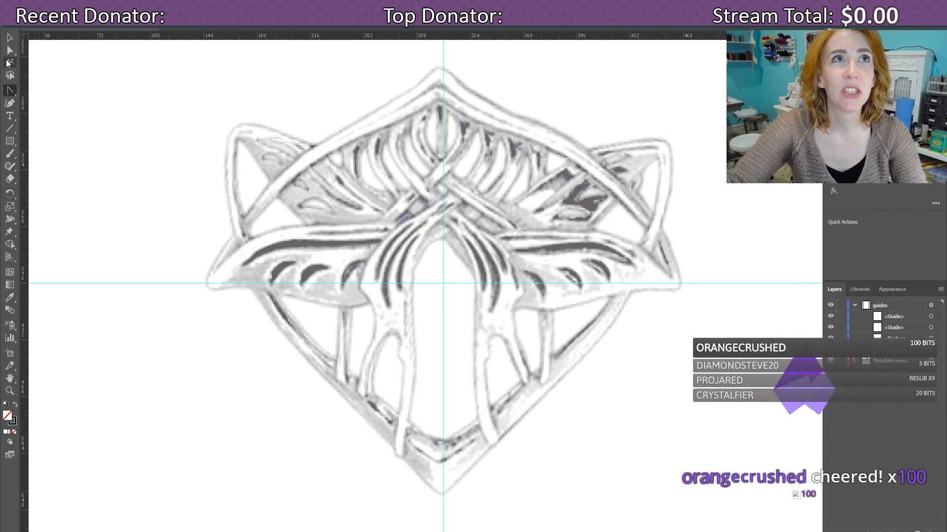
left_click(11, 92)
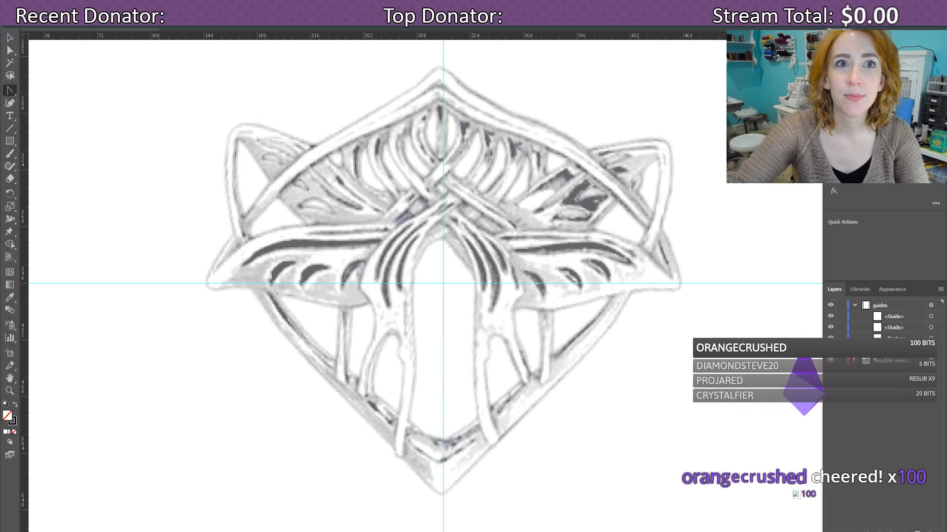
left_click(212, 482)
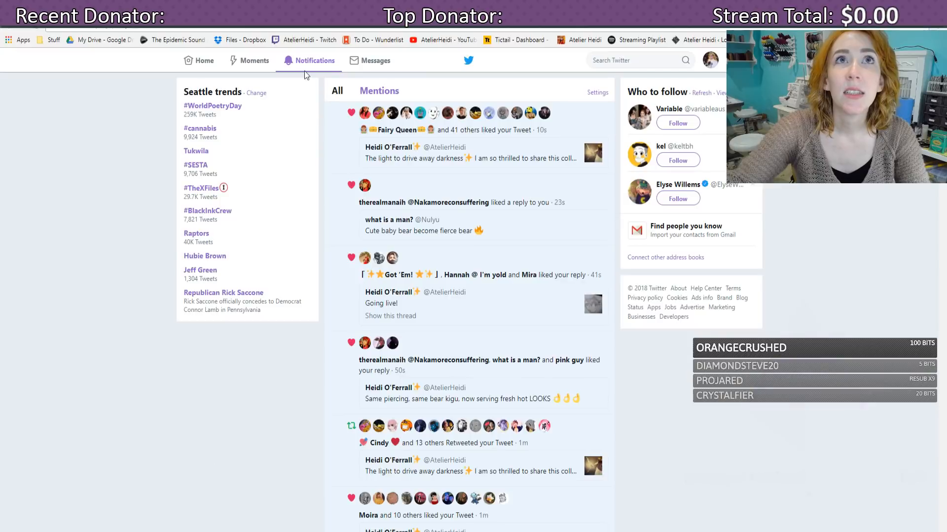
left_click(155, 28)
left_click(148, 29)
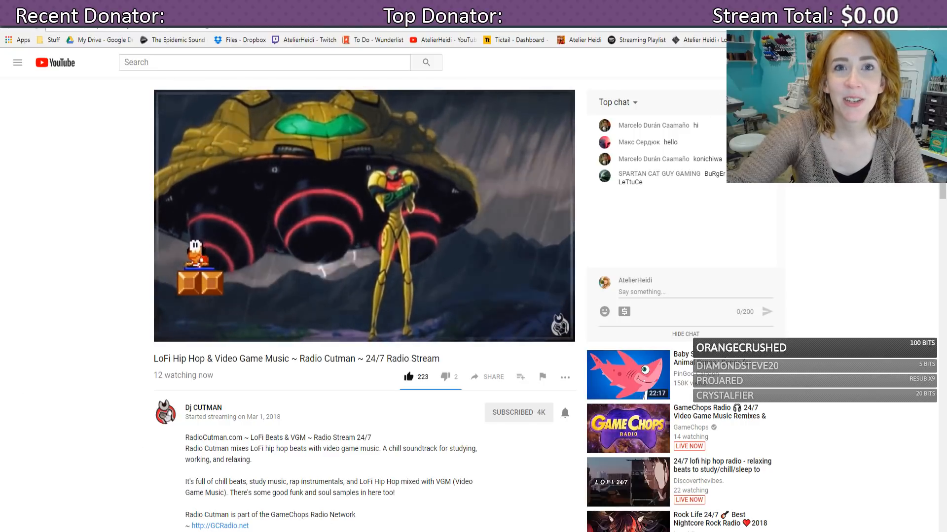
mouse_move(399, 508)
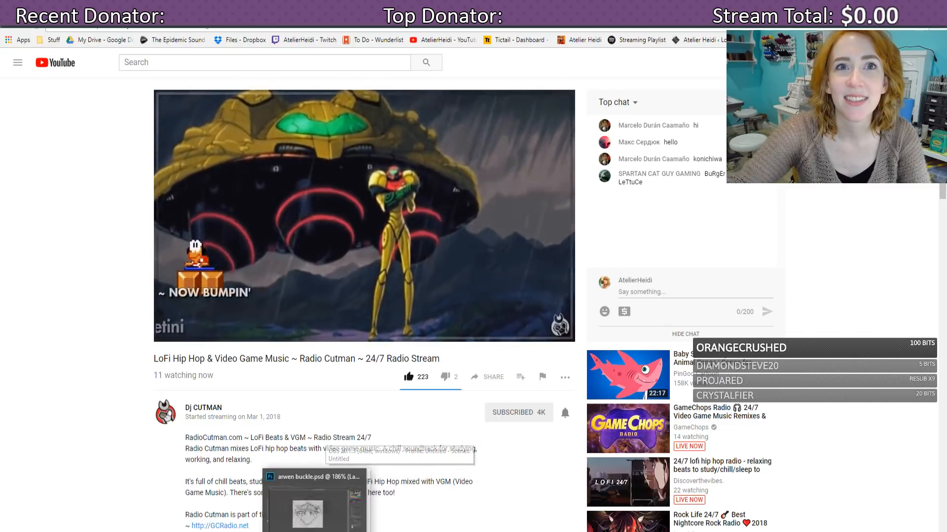
left_click(400, 508)
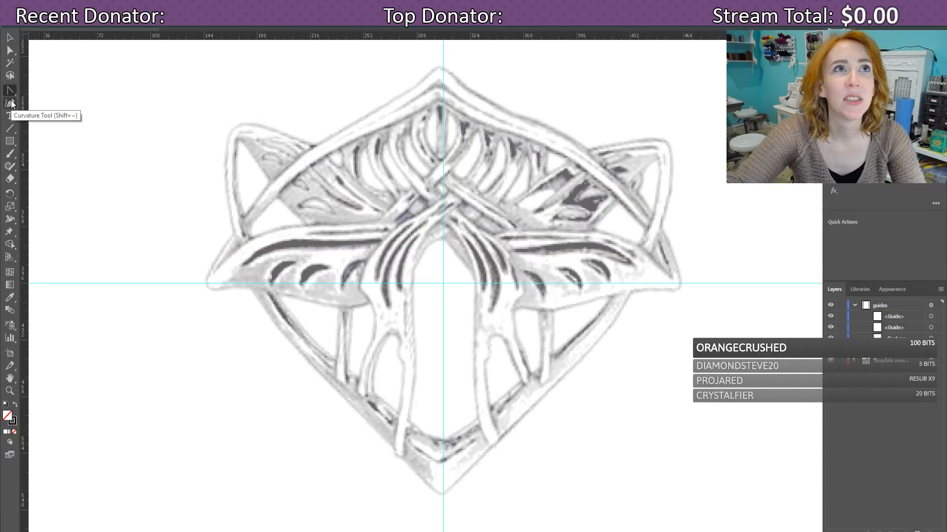
Step: Trace the right half of the buckle's upper outline with straight Pen segments, from the centre peak to the outer wing tip
left_click_drag(10, 91, 34, 93)
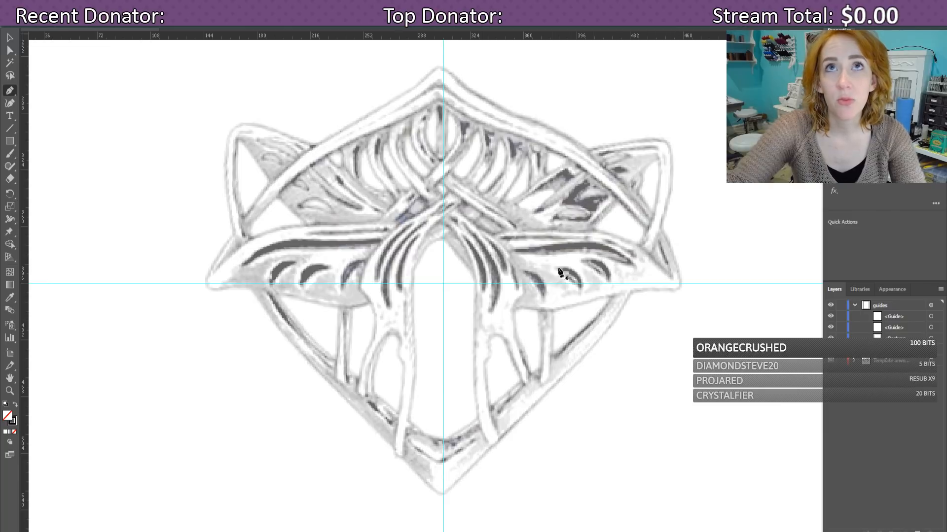
left_click(442, 68)
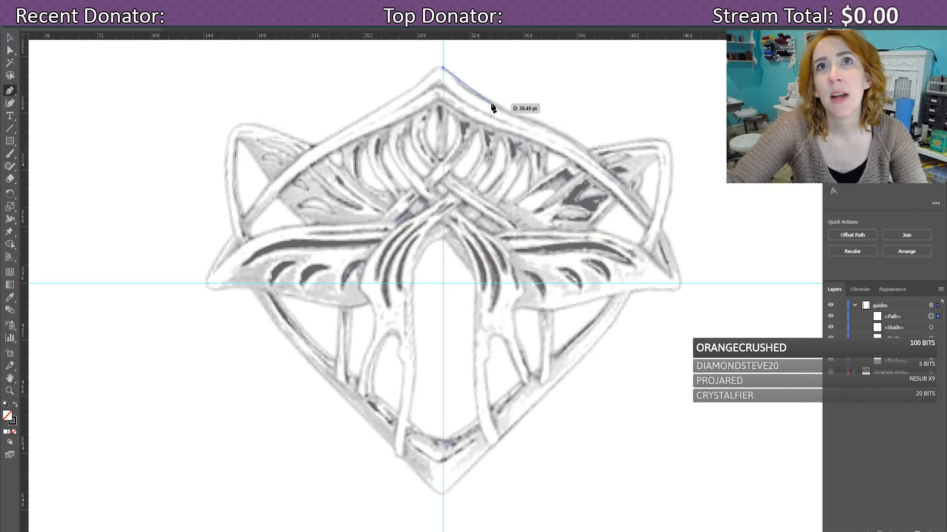
left_click(491, 104)
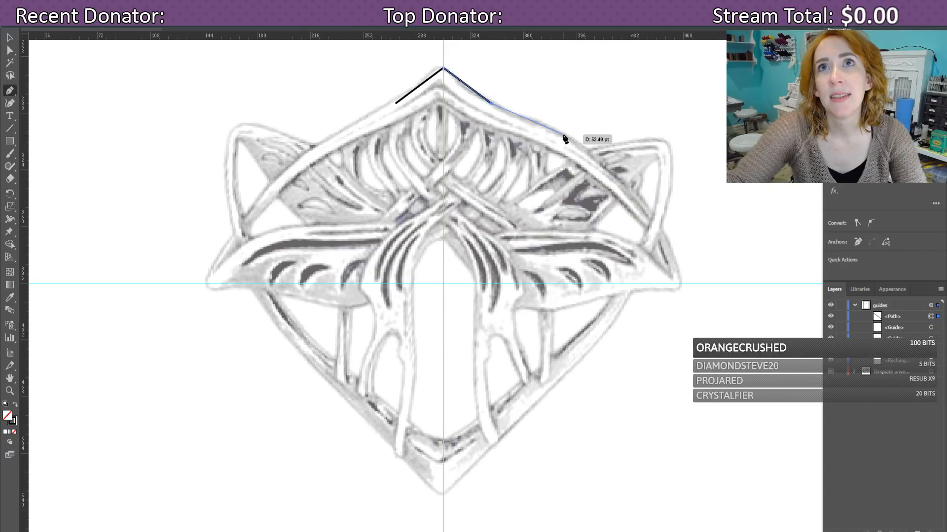
left_click(564, 135)
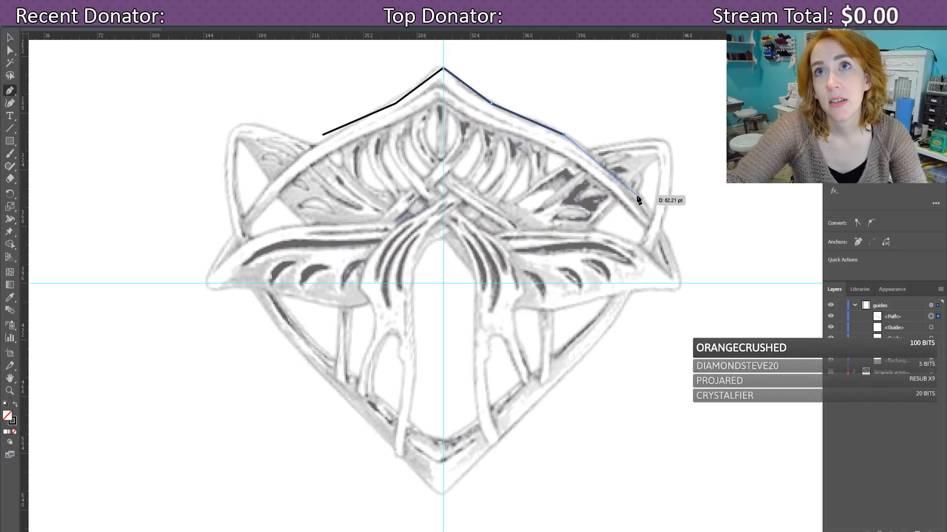
left_click(639, 200)
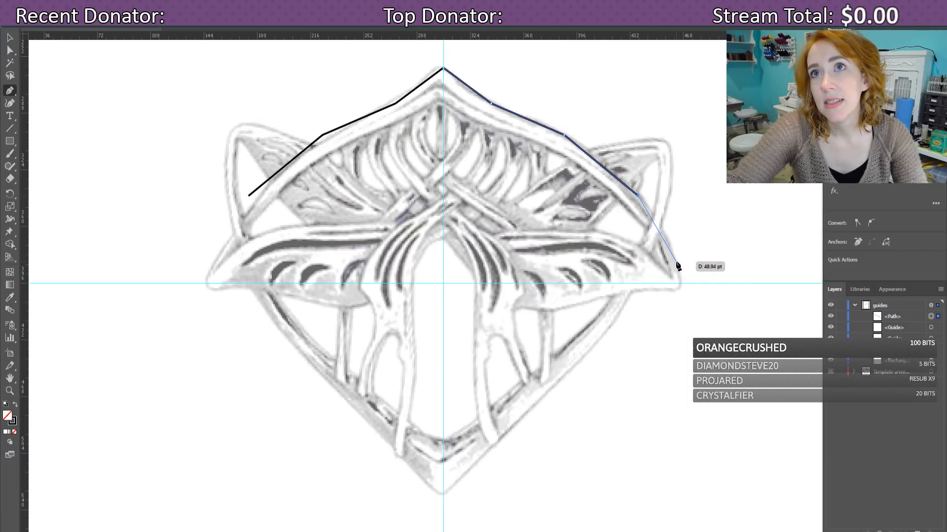
left_click(676, 262)
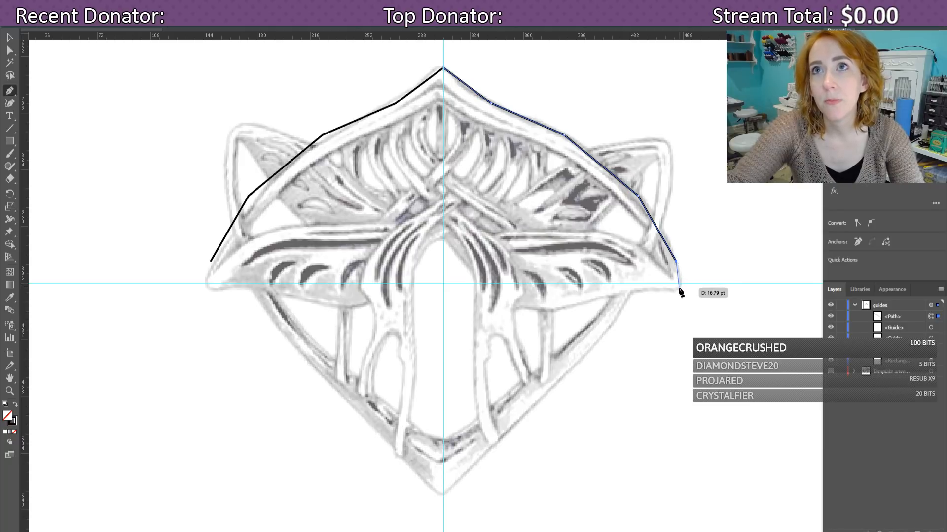
left_click(680, 289)
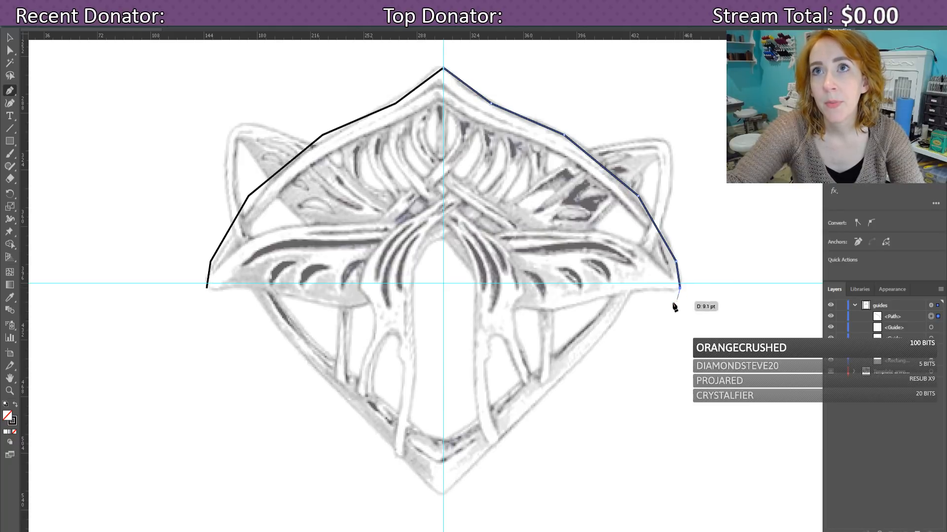
Step: Continue the Pen path inward from the wing tip along the leaf's lower edge to the central stem
left_click(631, 292)
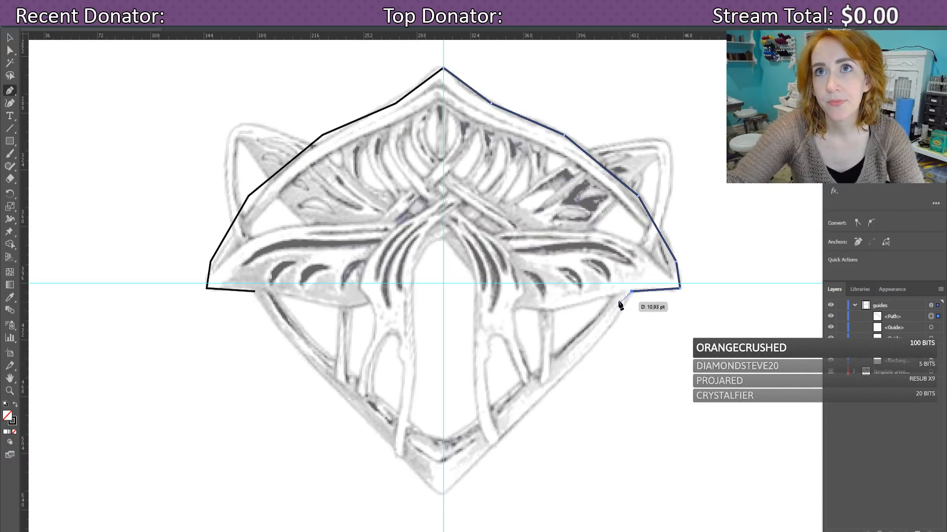
left_click(582, 302)
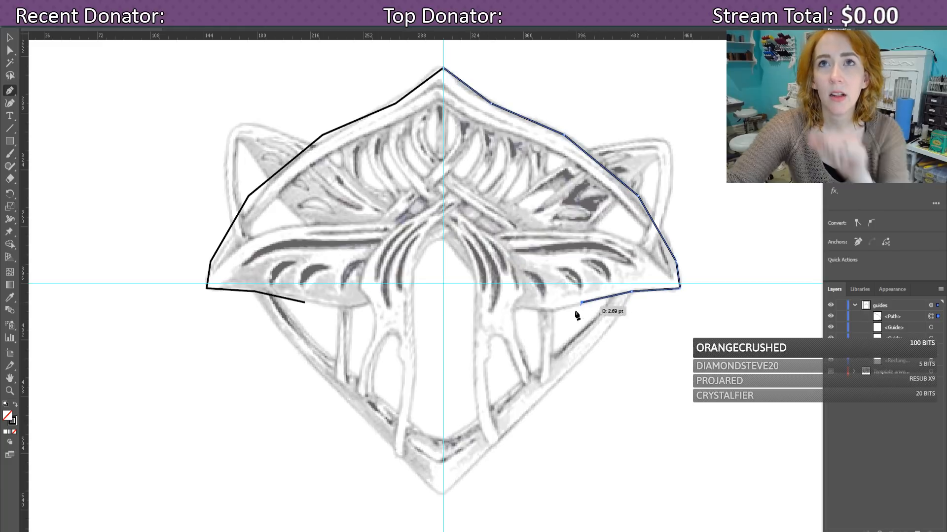
left_click(545, 310)
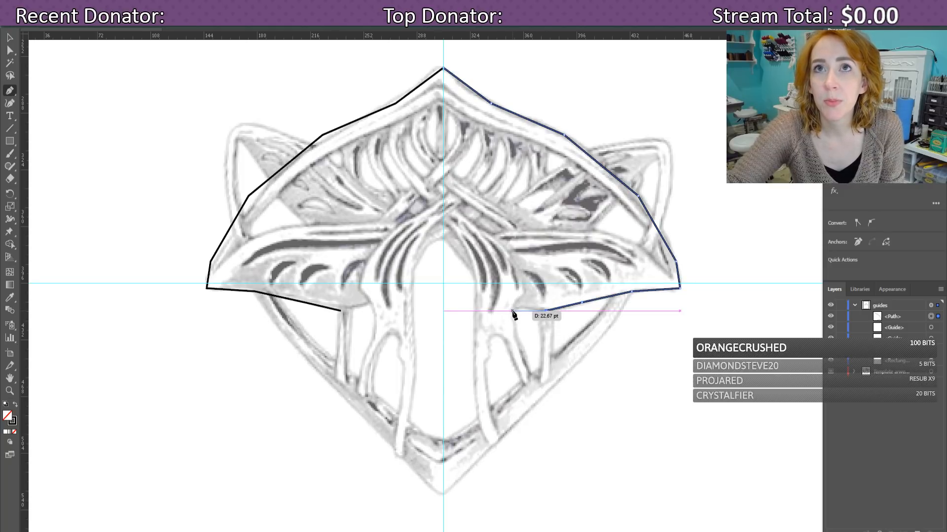
left_click(513, 312)
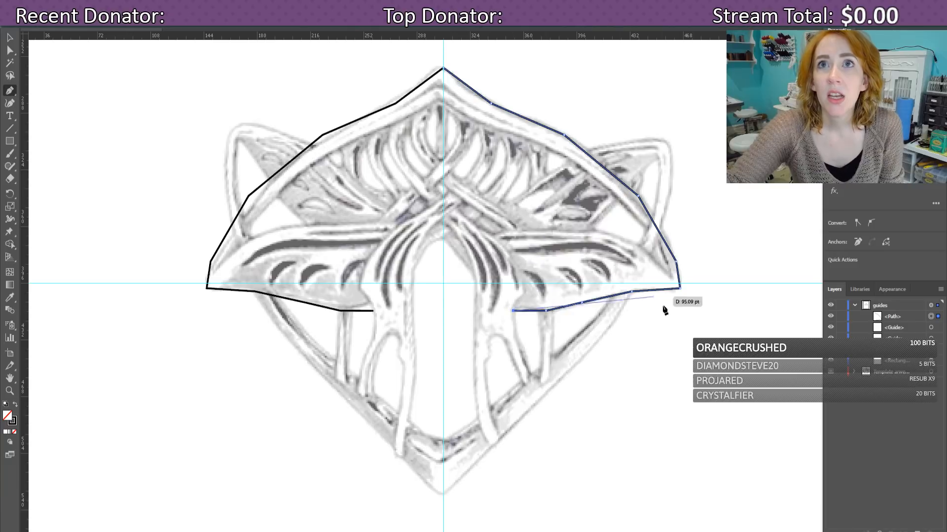
Step: Curve the right half of the upper outline with the Anchor Point tool, from the centre peak down to the anchor above the wing tip
left_click(9, 90)
left_click(30, 128)
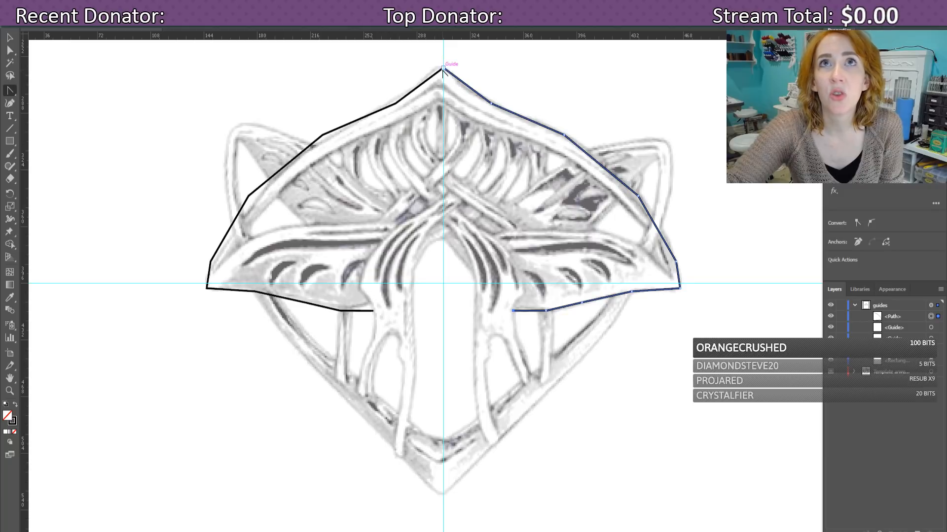
left_click_drag(444, 70, 447, 68)
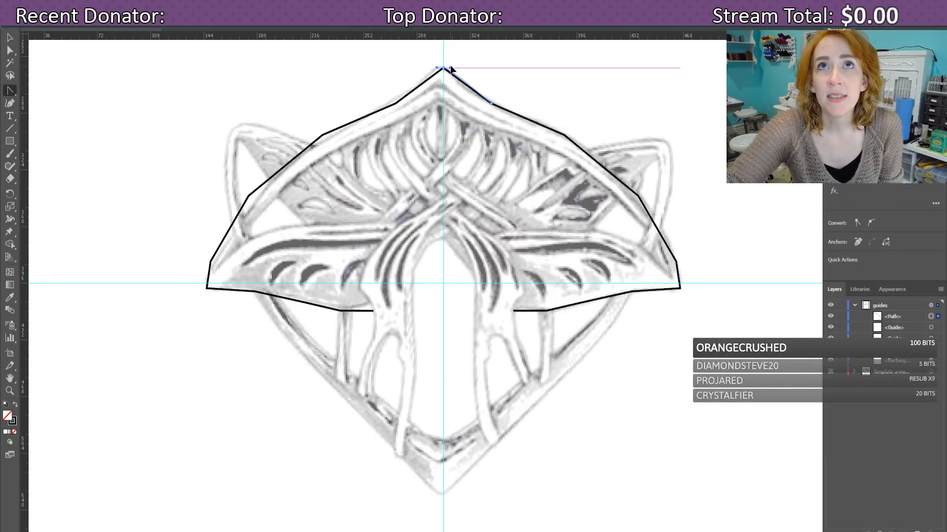
left_click_drag(492, 104, 516, 113)
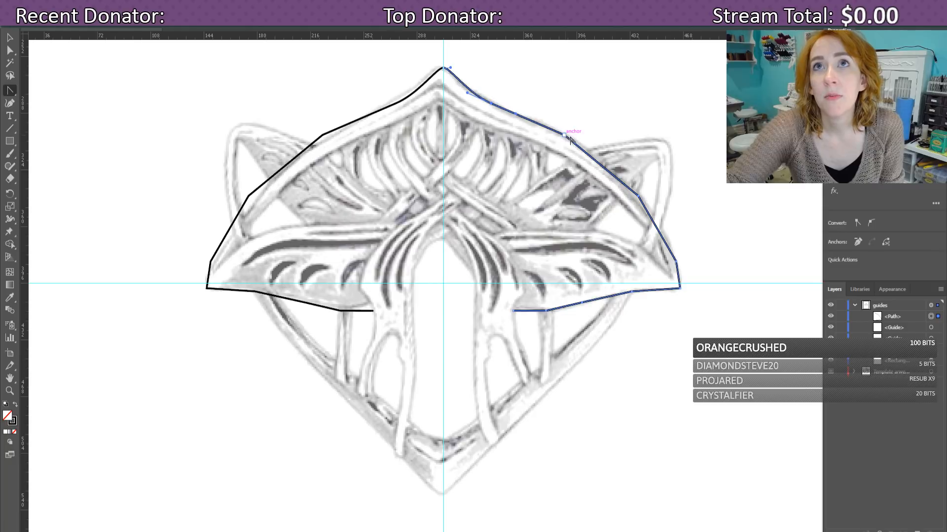
left_click_drag(570, 138, 596, 158)
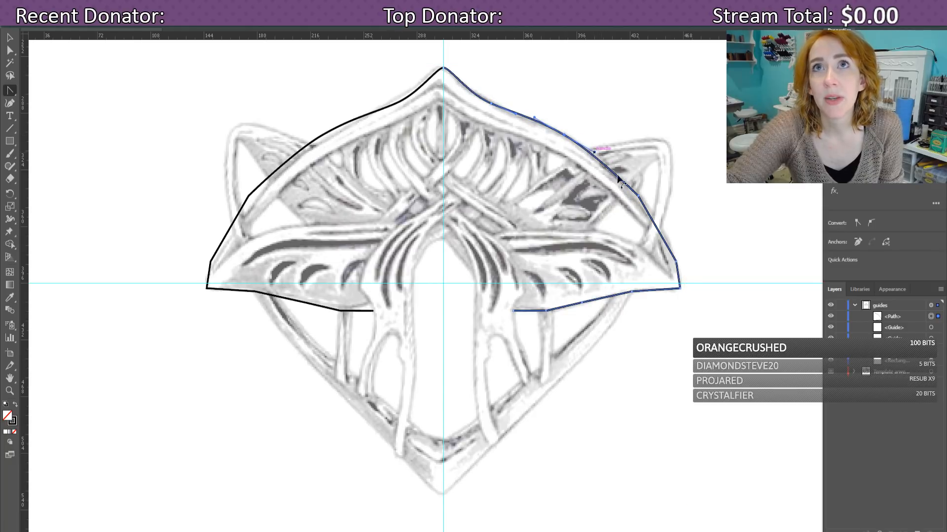
left_click(565, 137)
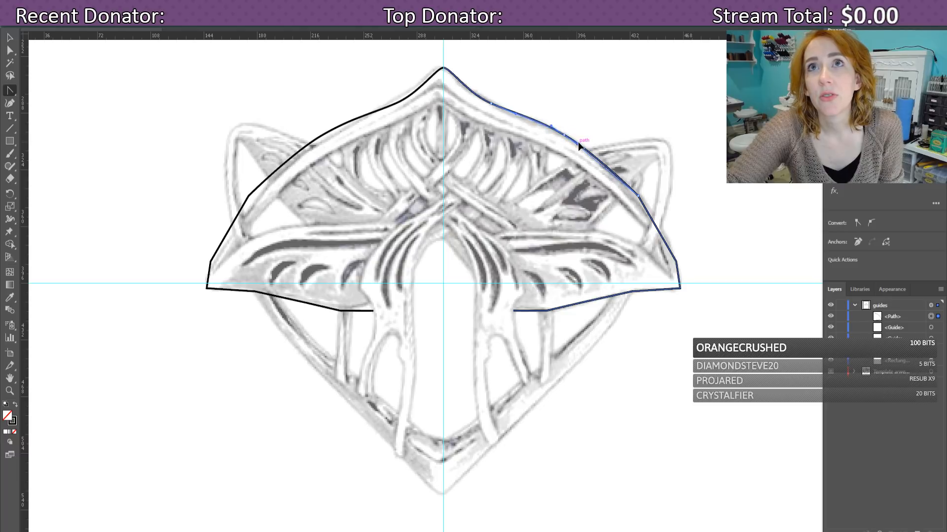
left_click_drag(580, 141, 573, 191)
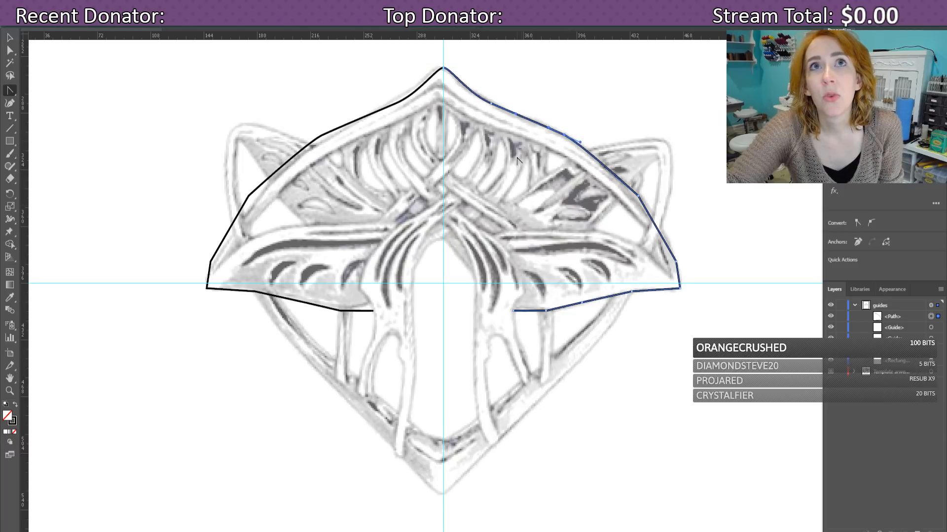
left_click_drag(639, 197, 655, 220)
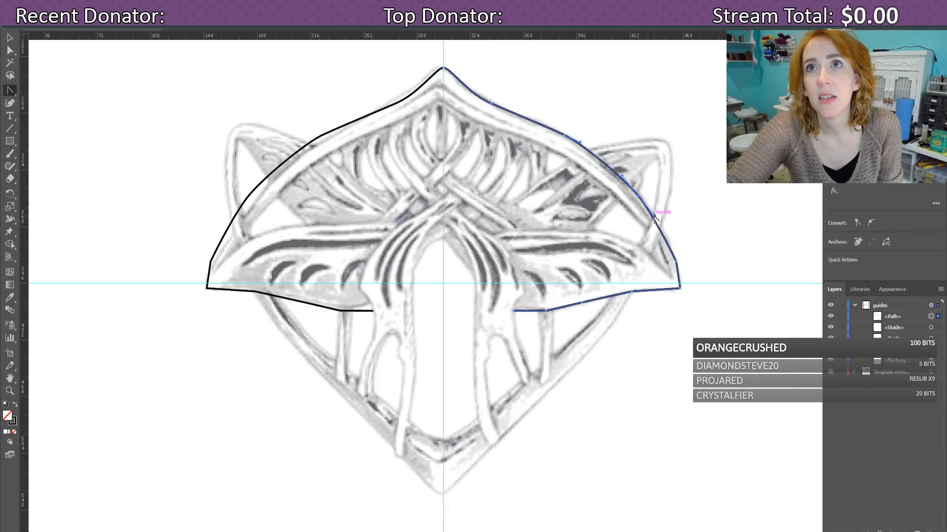
left_click_drag(676, 260, 675, 269)
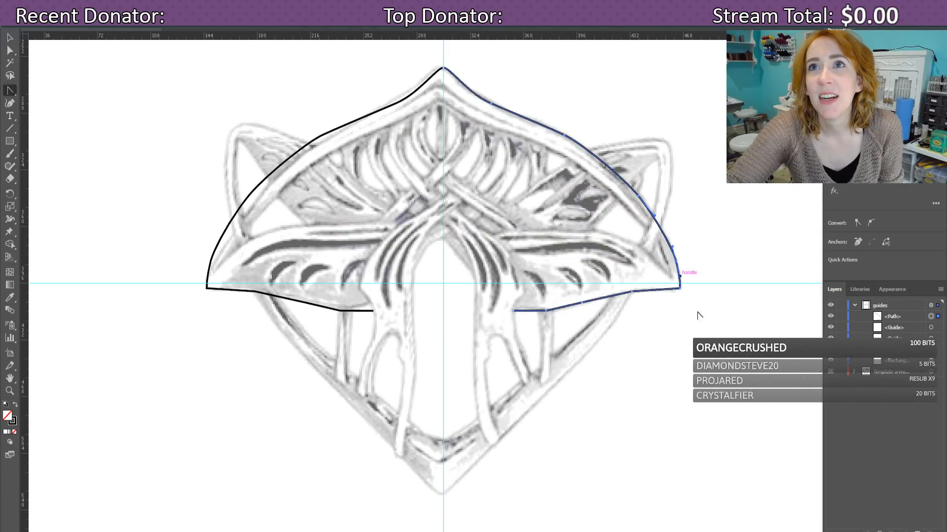
Step: Round the right wing tip and curve the leaf's lower edge along its anchors to the path's inner end at the stem
left_click_drag(681, 290, 677, 291)
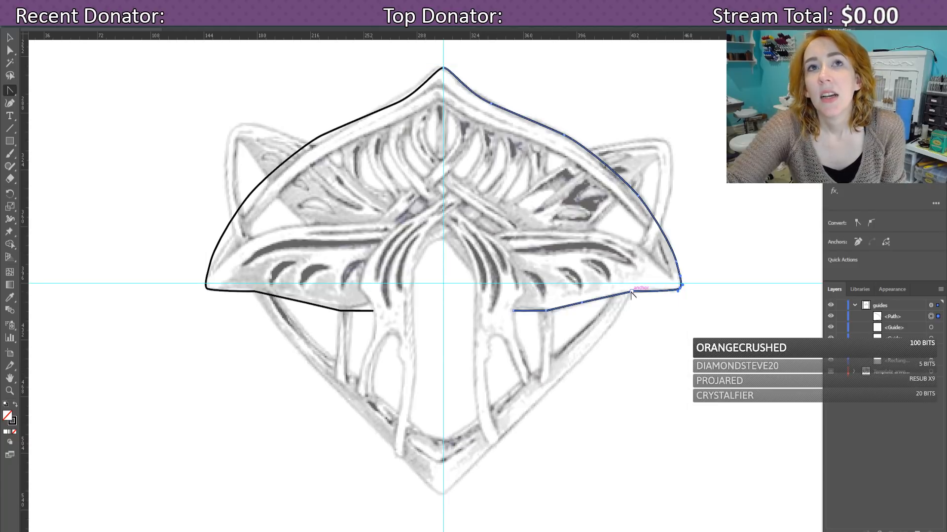
left_click_drag(622, 293, 570, 306)
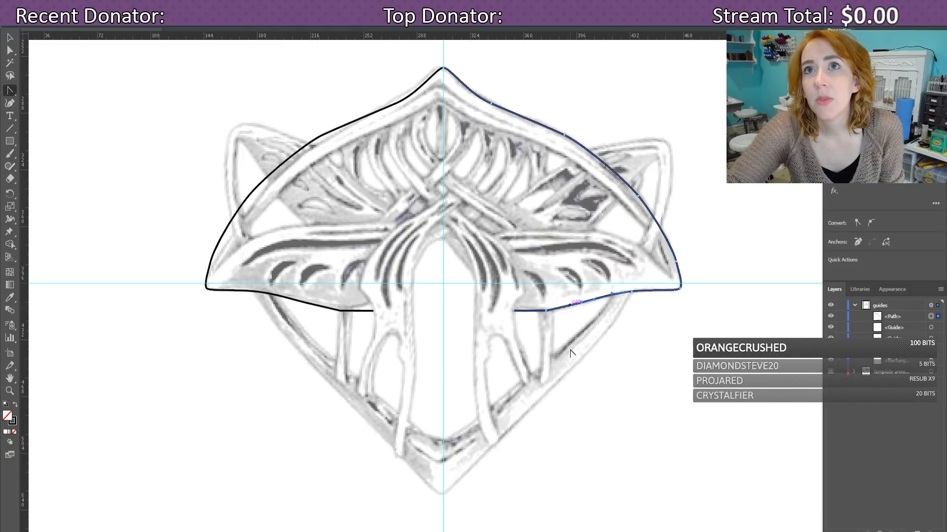
left_click(541, 314)
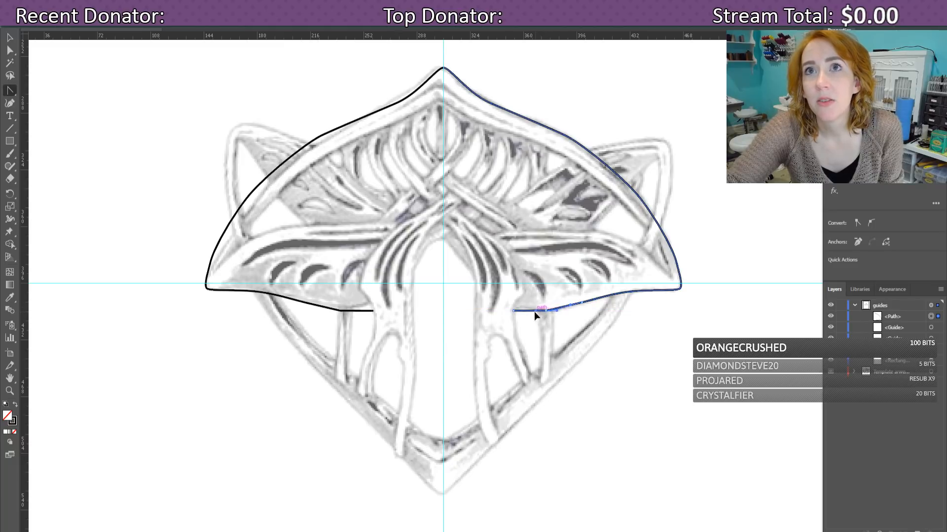
left_click_drag(534, 312, 531, 314)
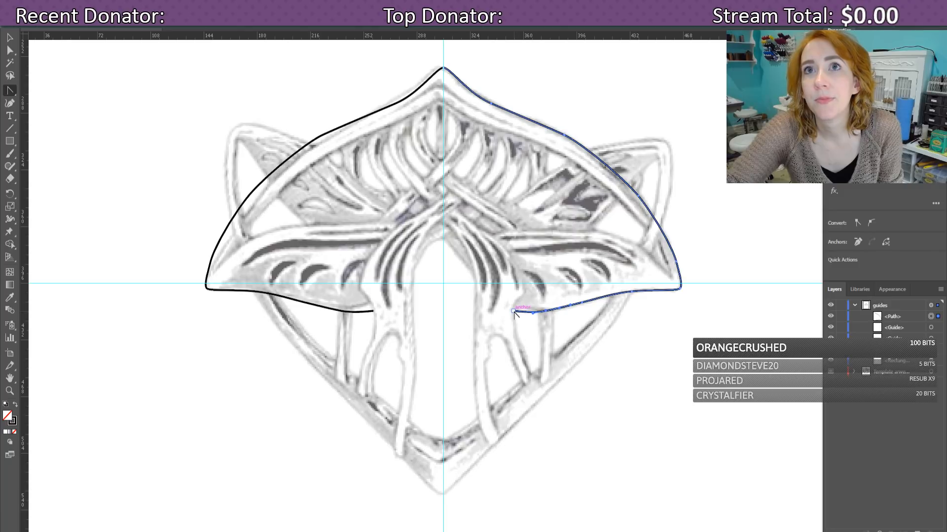
left_click_drag(513, 311, 541, 313)
left_click(545, 311)
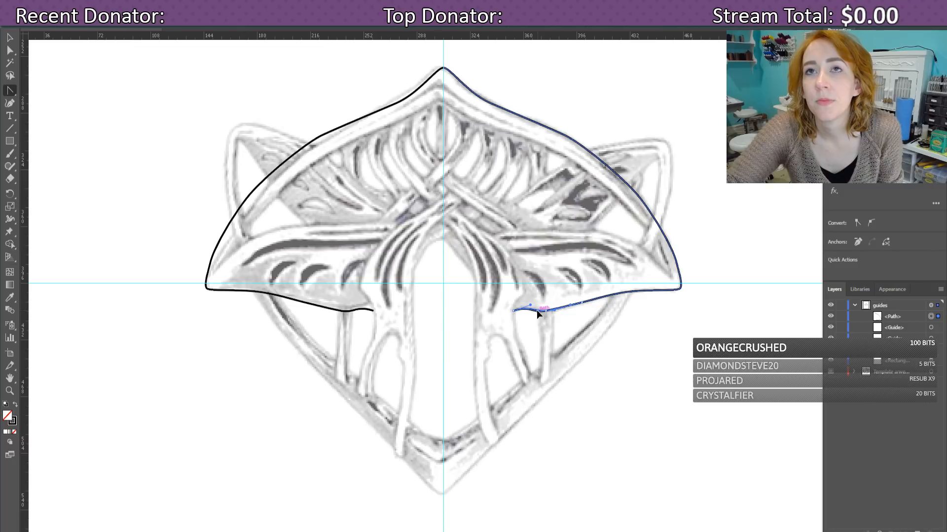
left_click(536, 310)
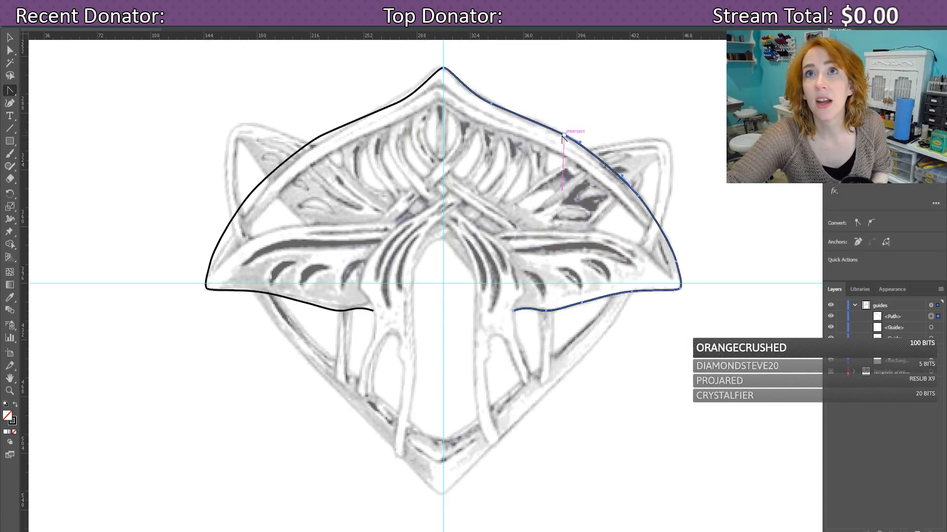
Step: Refine the curve handles along the upper-right arc with the template sketch hidden, and show the sketch again
left_click(591, 149)
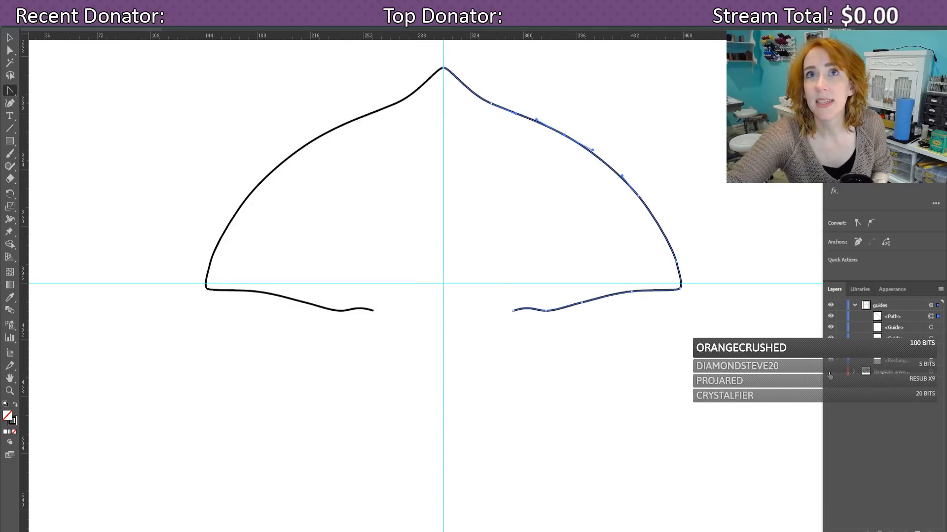
left_click(830, 373)
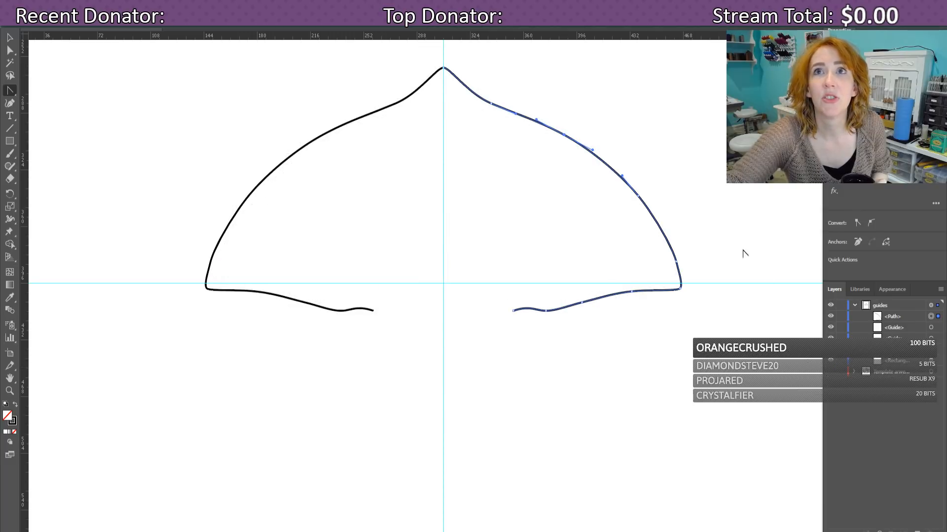
left_click_drag(638, 197, 657, 221)
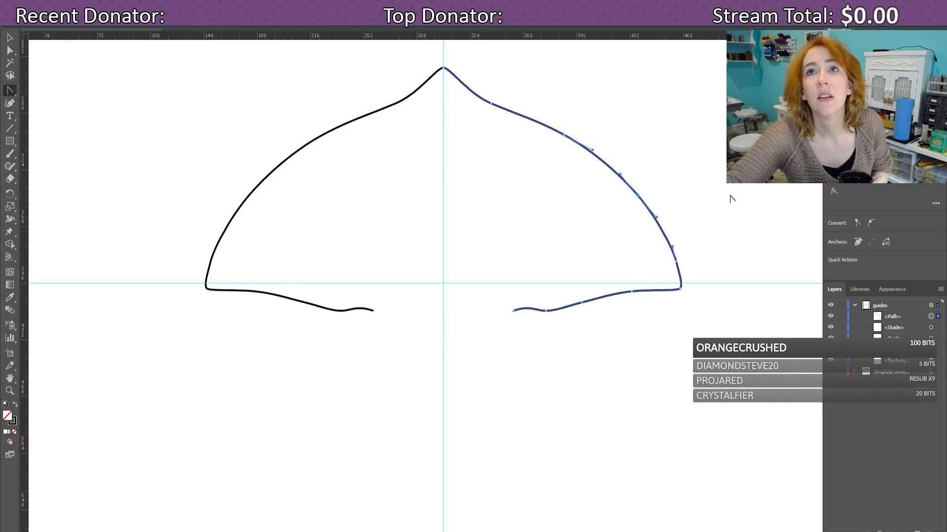
left_click(603, 163)
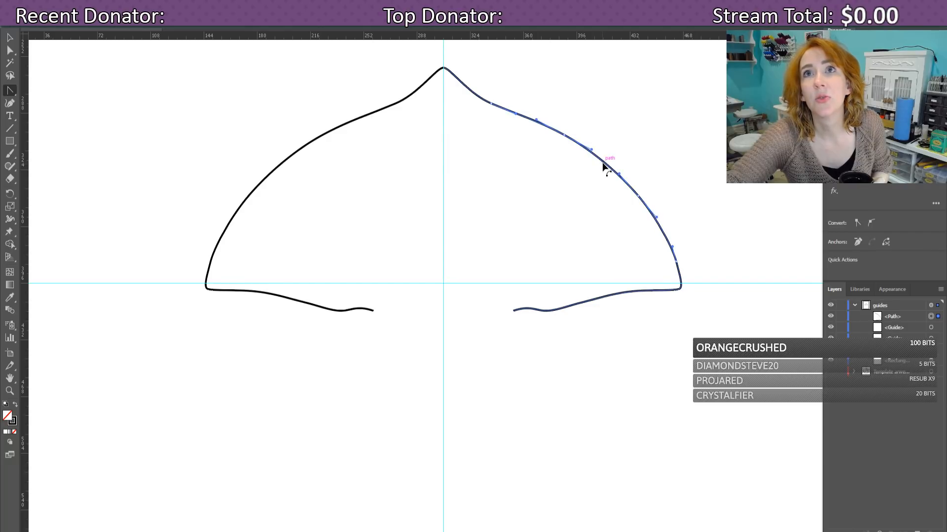
left_click(830, 372)
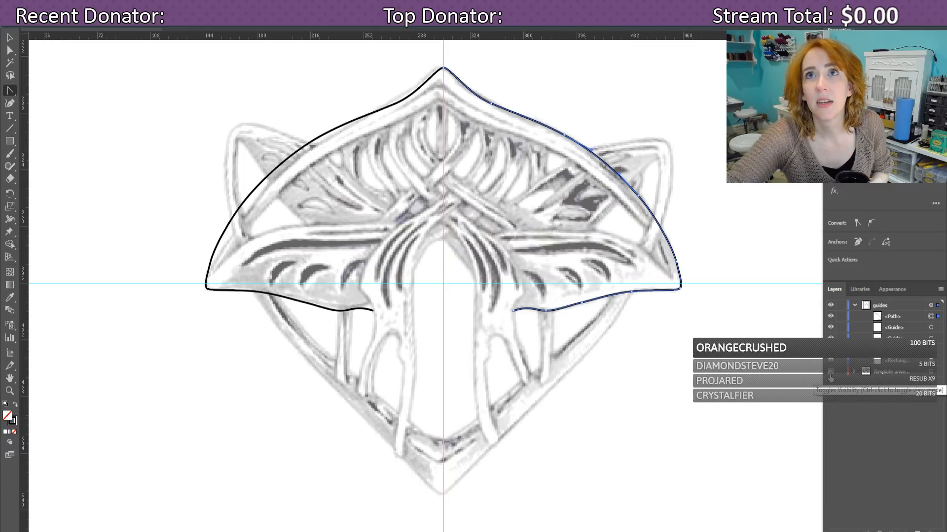
left_click(830, 375)
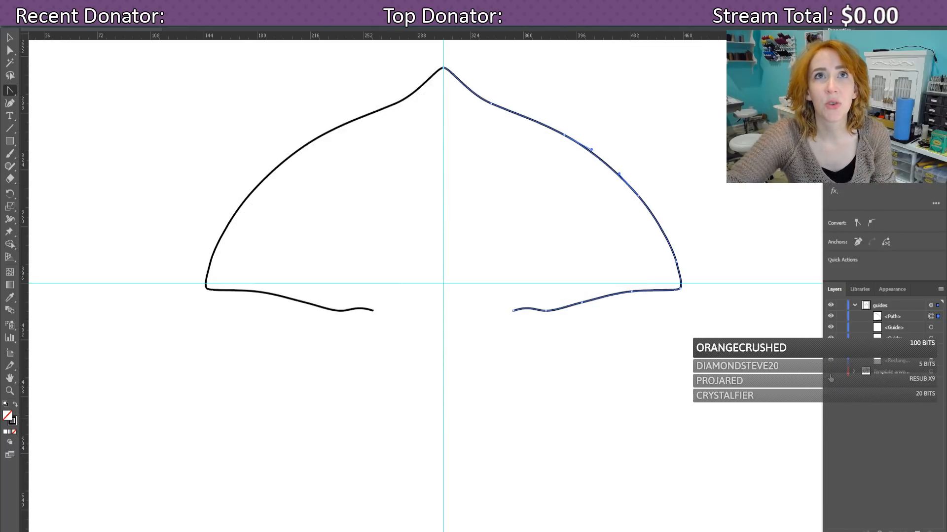
left_click(831, 375)
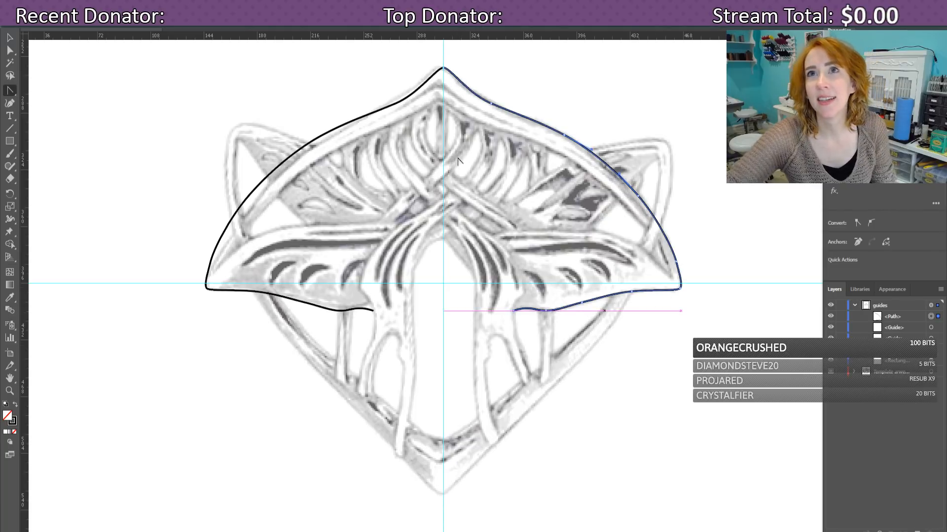
Step: Continue the outline path with the Pen tool from its inner lower end diagonally across the centre guide to the upper-left rib's outer top corner
left_click(889, 318)
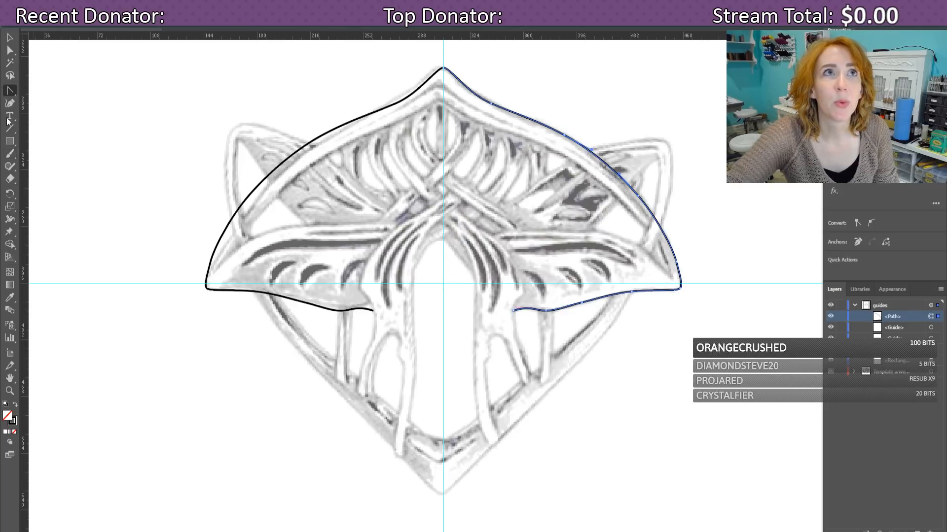
left_click(9, 91)
left_click(34, 90)
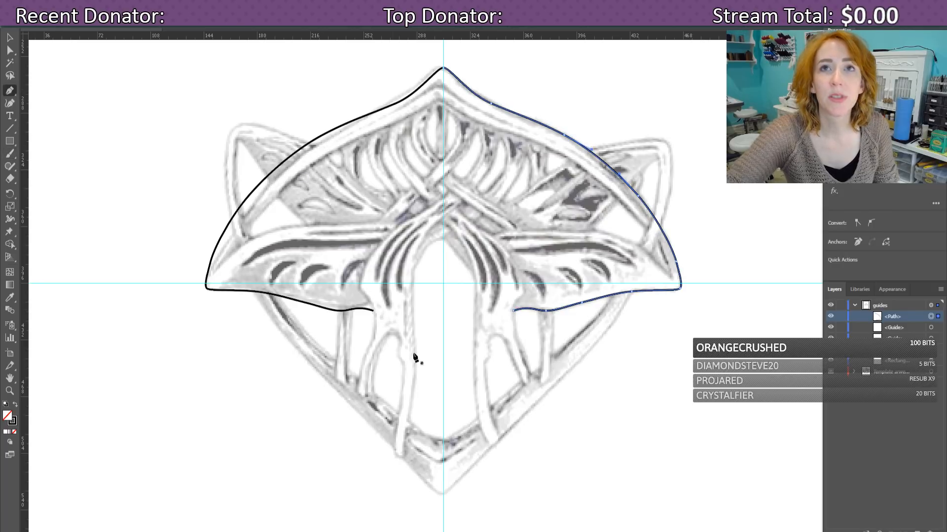
left_click(514, 312)
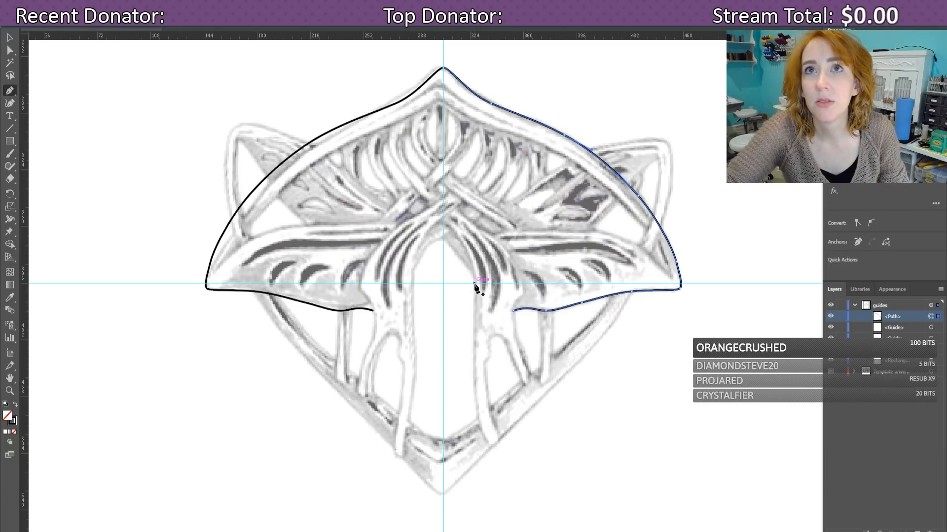
left_click_drag(514, 312, 469, 276)
left_click(468, 269)
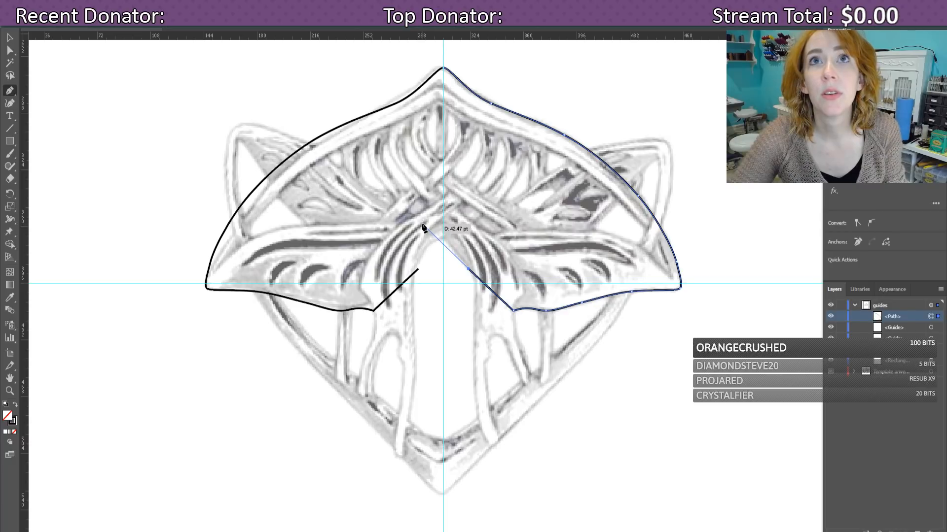
left_click(464, 225)
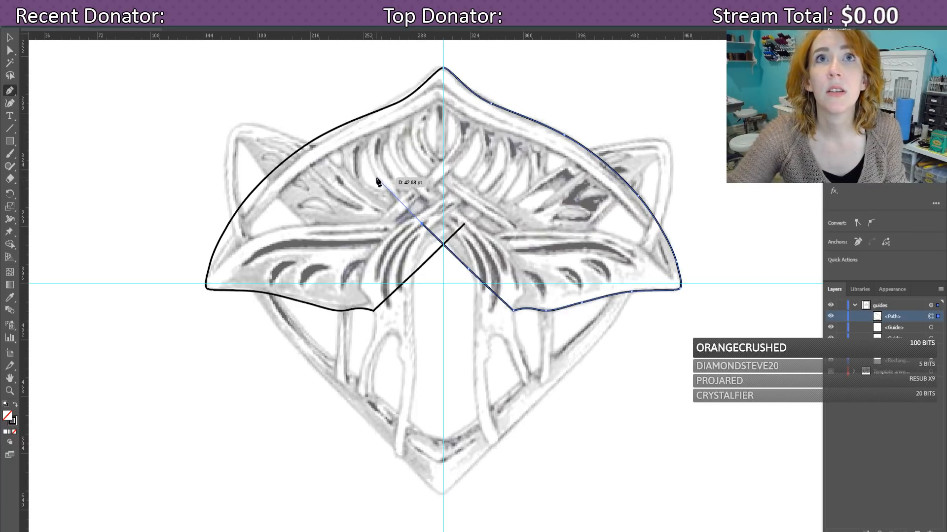
left_click(368, 142)
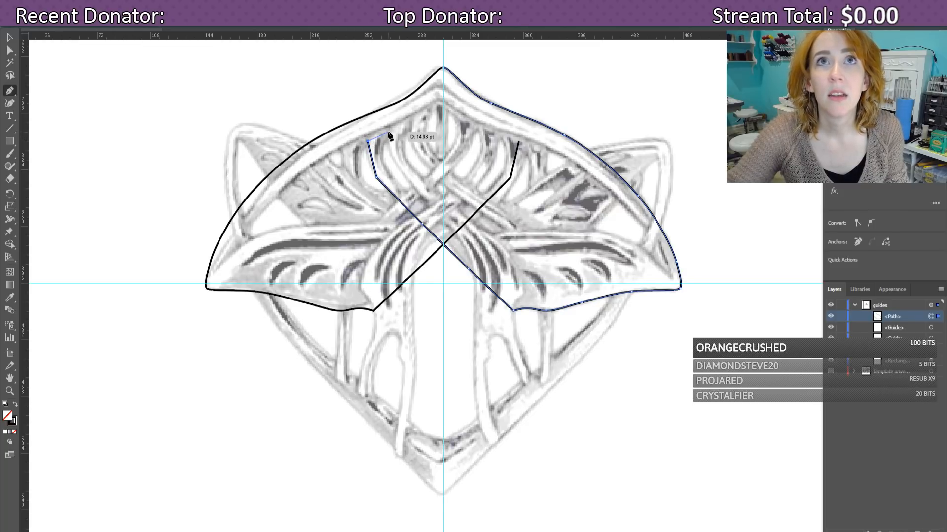
Step: Extend the Pen path across the upper-left rib's top and back down its inner side to the centre guide
left_click(387, 132)
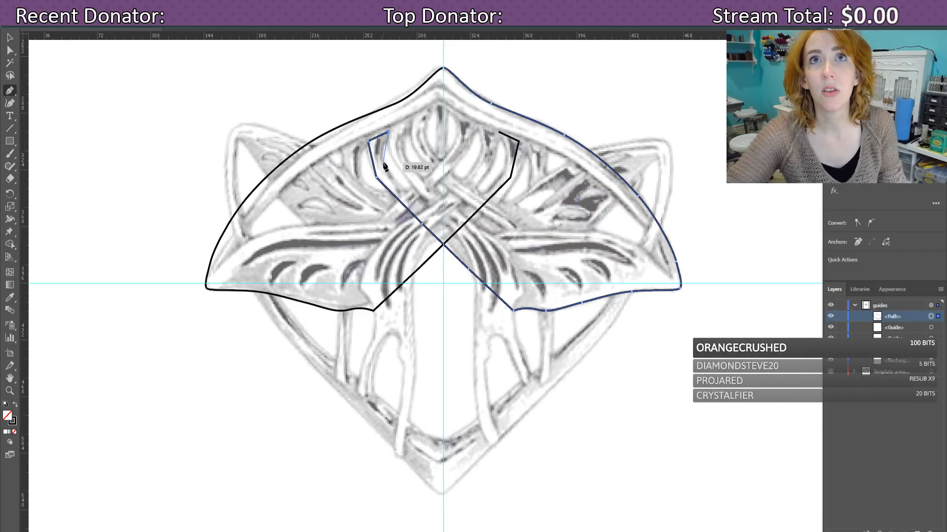
left_click(383, 162)
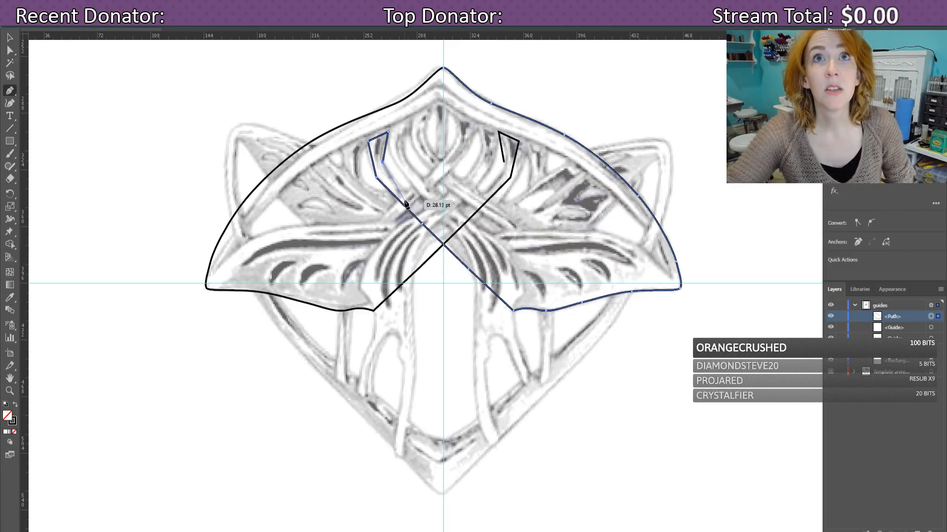
left_click(404, 190)
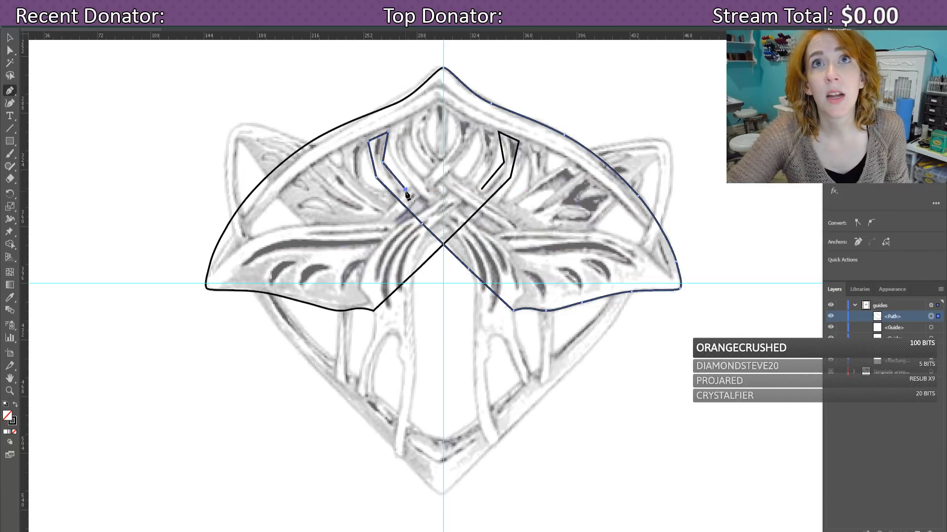
left_click(444, 221)
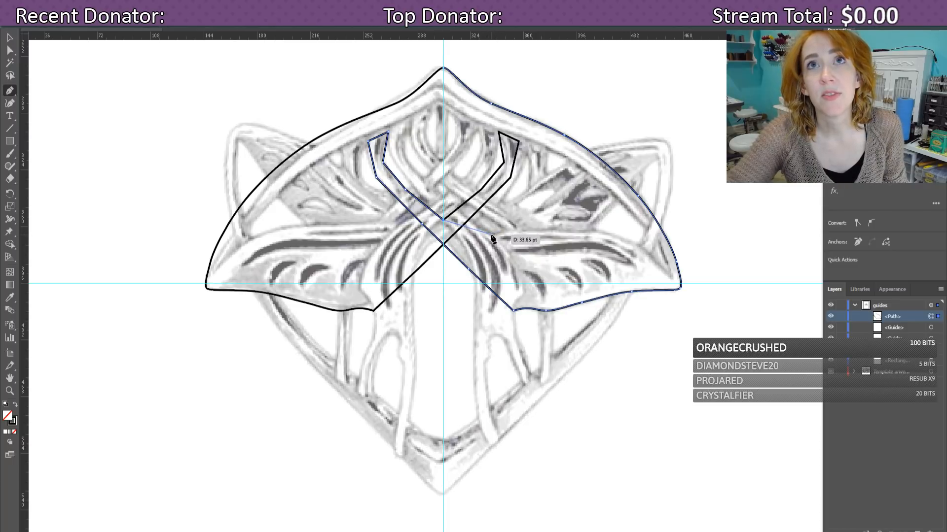
Step: Continue the Pen path from the centre guide along the right leaf's upper edge to just inside the wing tip
left_click(493, 234)
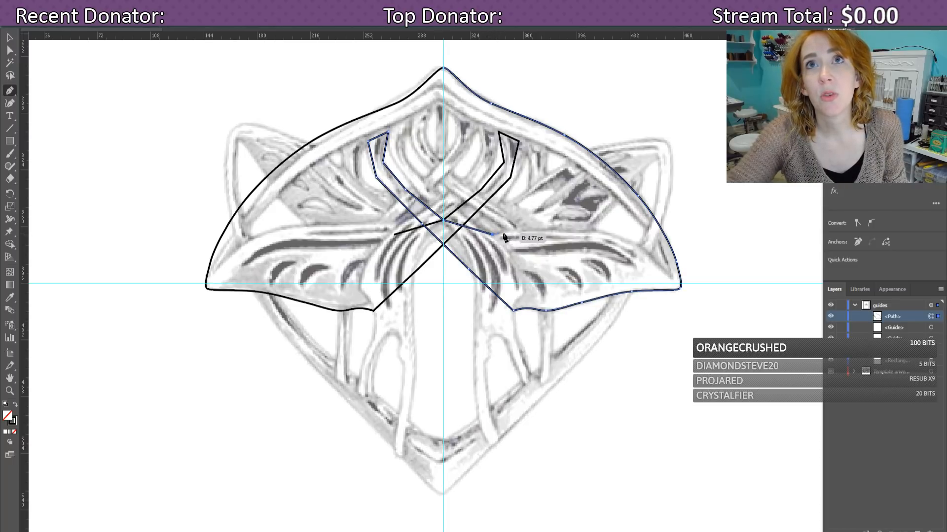
left_click(532, 228)
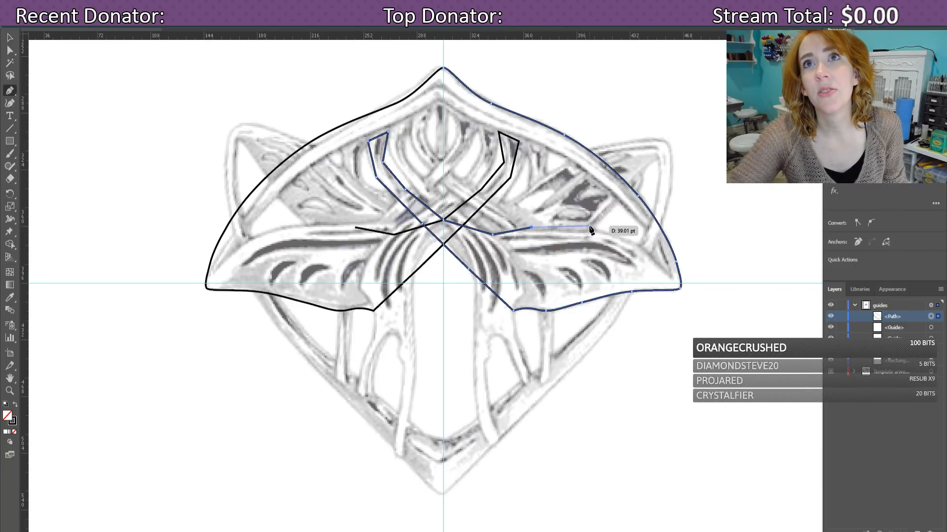
left_click(590, 228)
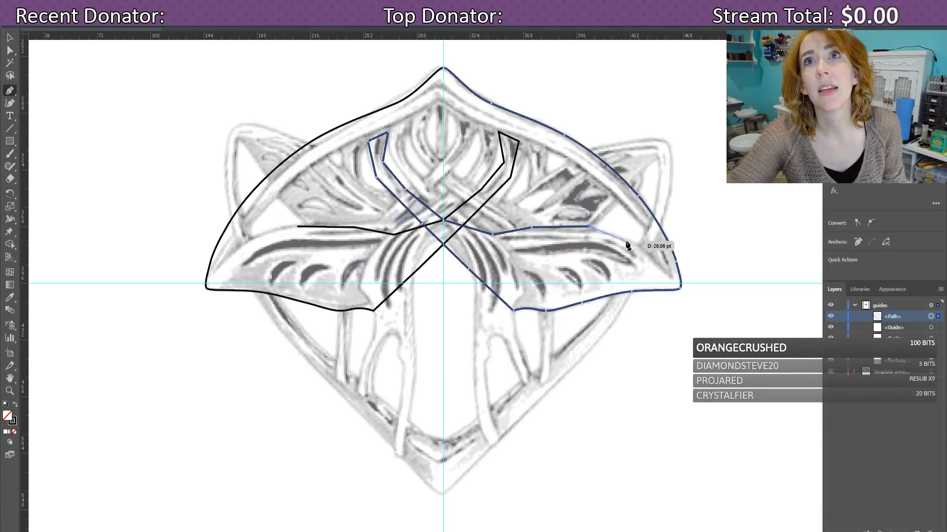
left_click(667, 272)
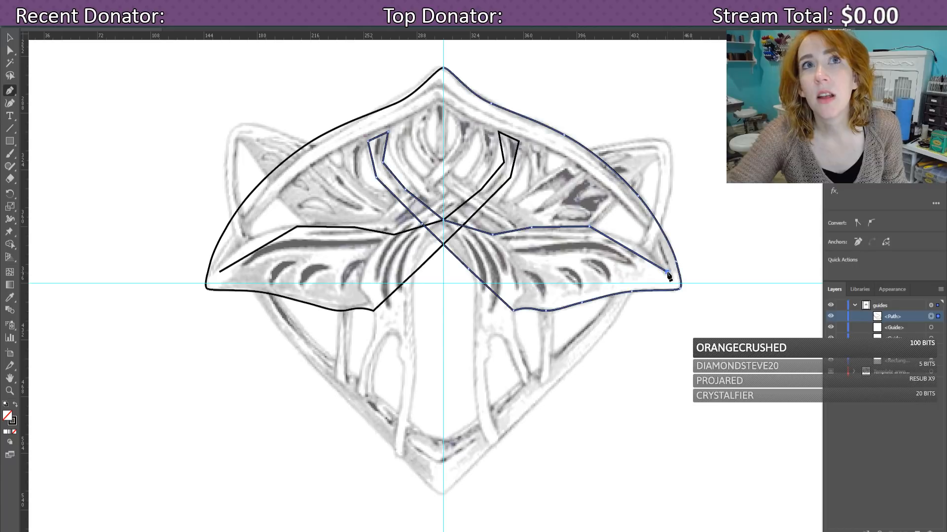
Step: Continue the Pen path from the right wing tip up along the arc's inner edge to the centre guide below the apex
left_click(609, 190)
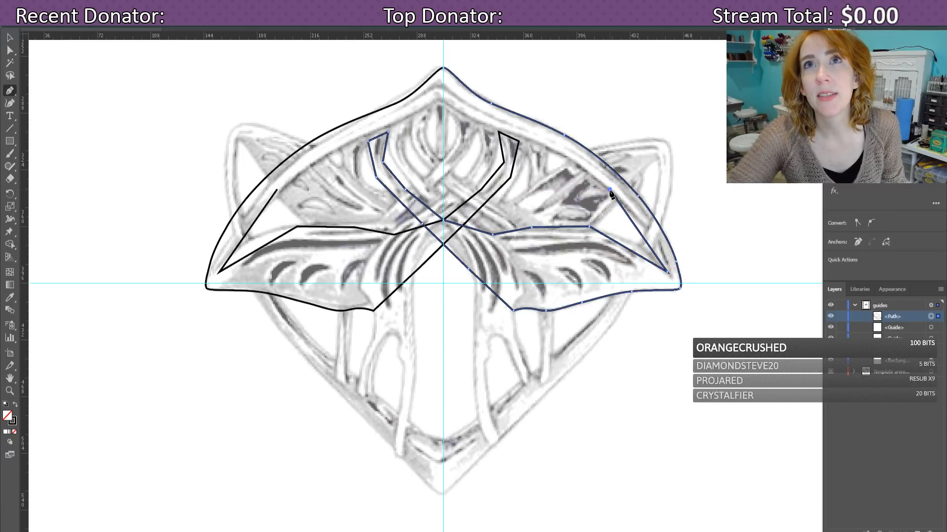
left_click(519, 140)
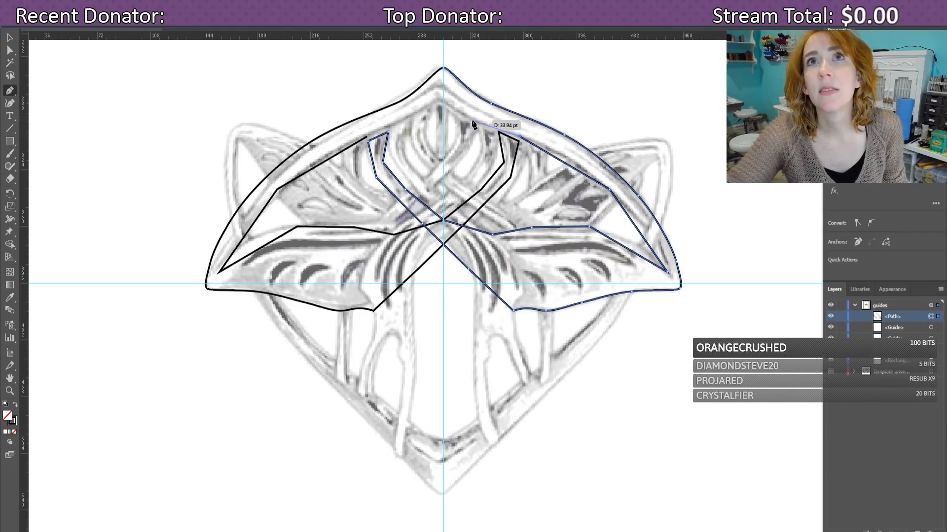
left_click(472, 119)
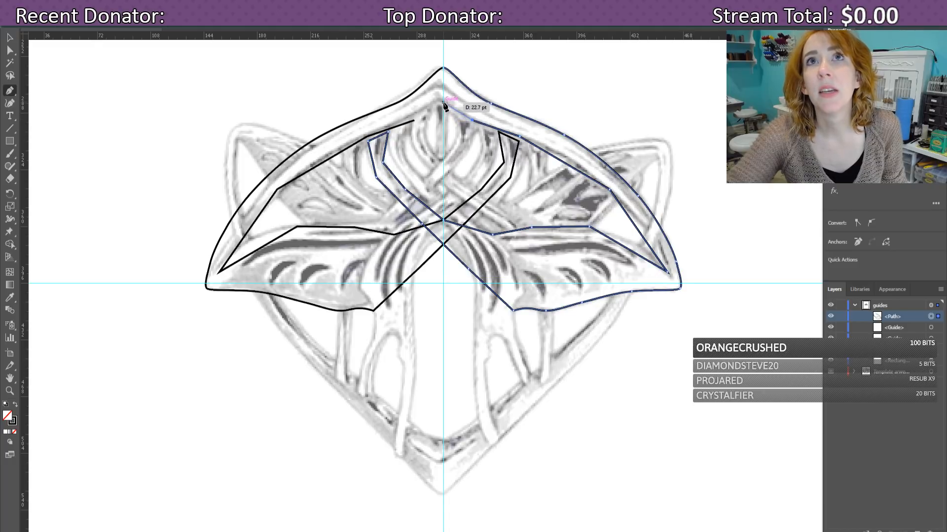
key("Escape")
left_click(443, 104)
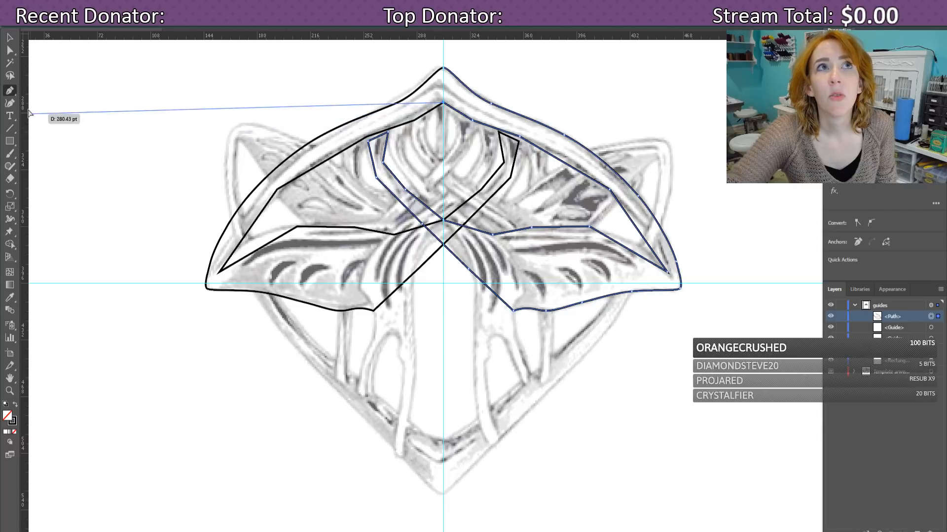
Step: Round the leaf's inner lower corner and curve the diagonal above it with the Anchor Point tool
left_click_drag(10, 90, 39, 128)
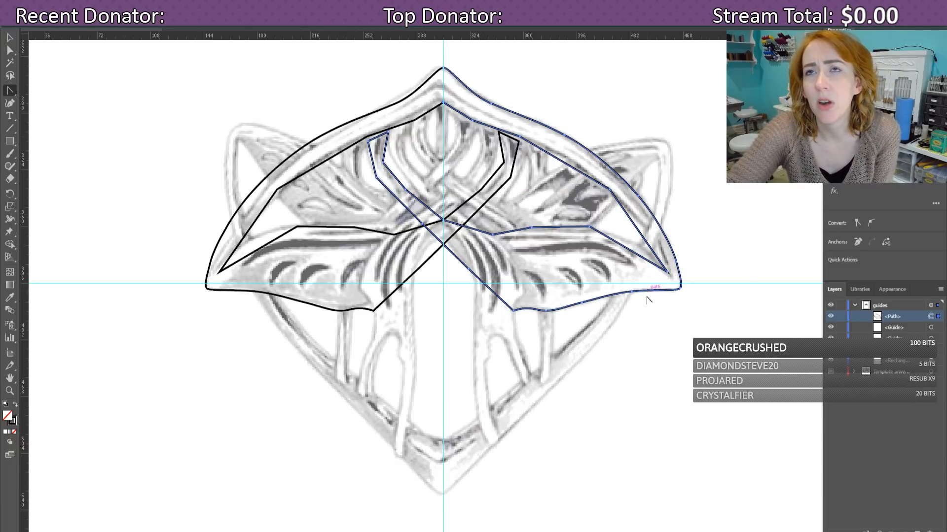
left_click(513, 310)
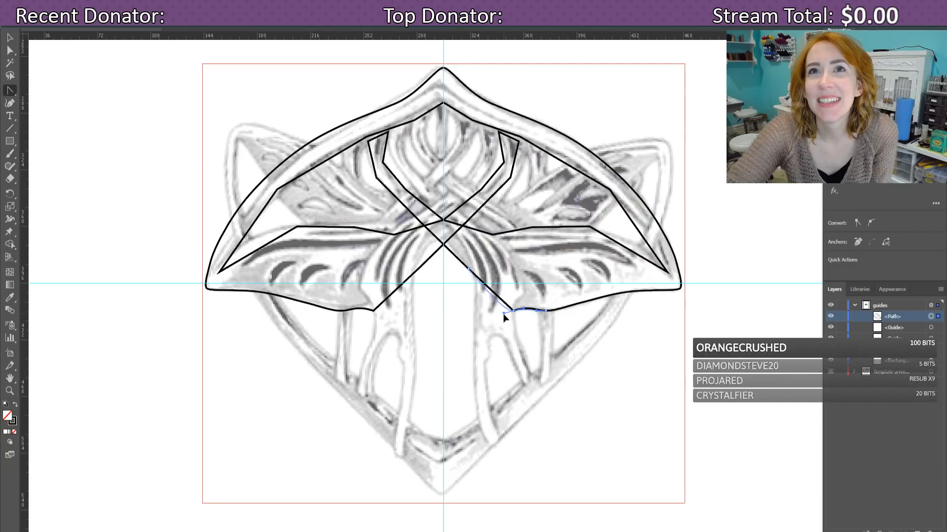
left_click(504, 314)
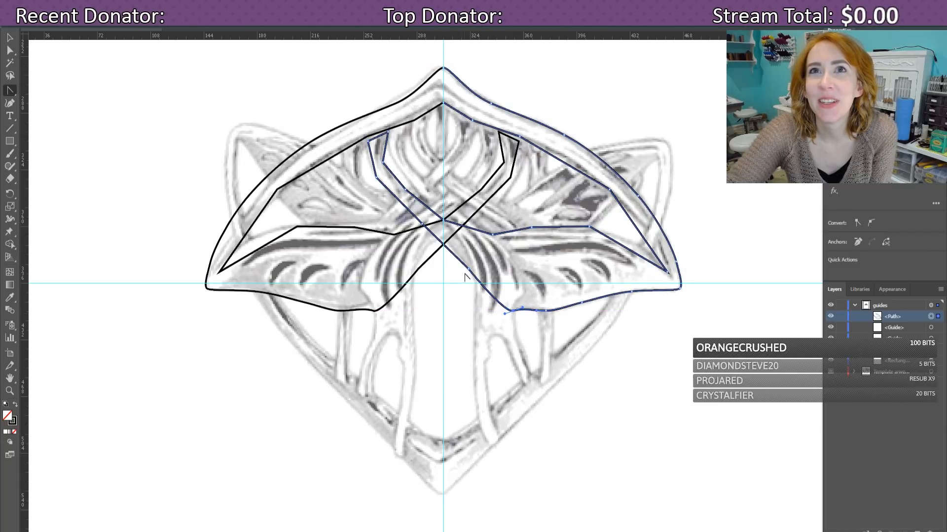
left_click(457, 255)
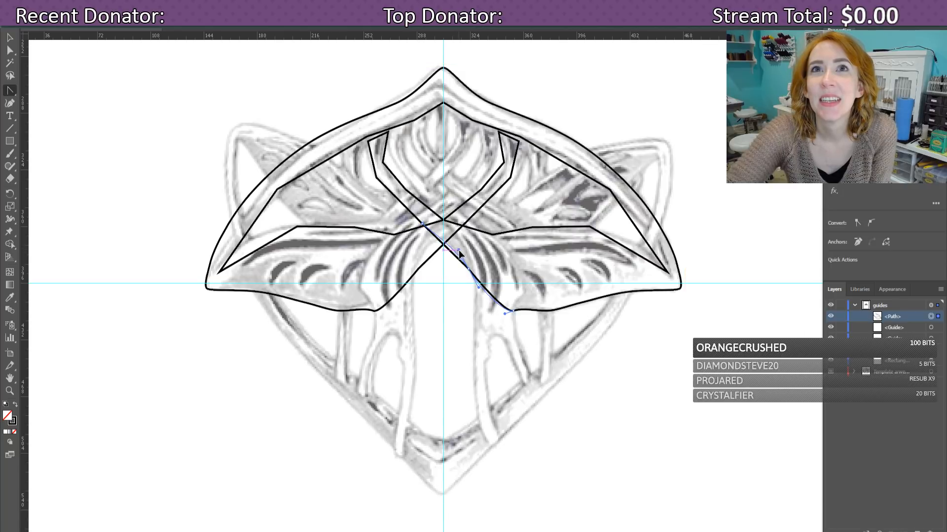
left_click(460, 258)
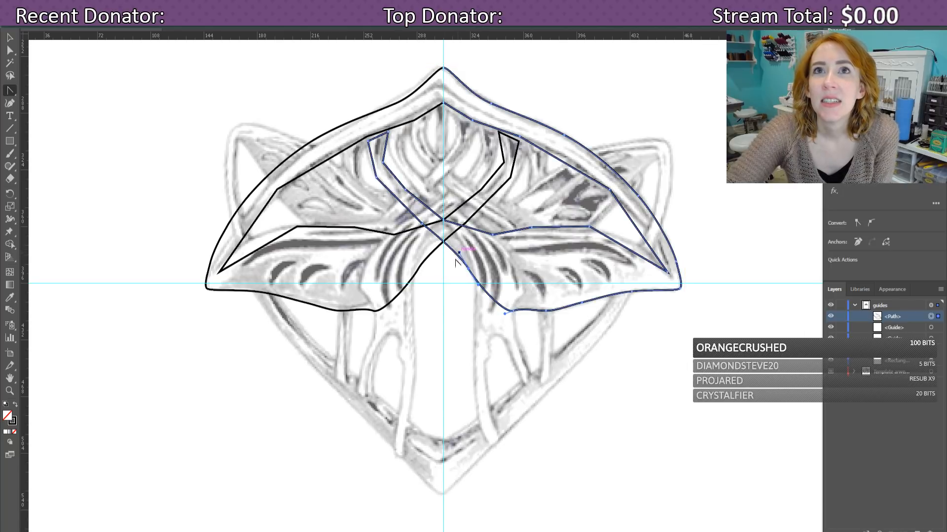
Step: Smooth the diagonal just past the centre crossing and the bend on the upper-left rib's outer side
left_click(419, 223)
left_click(421, 225)
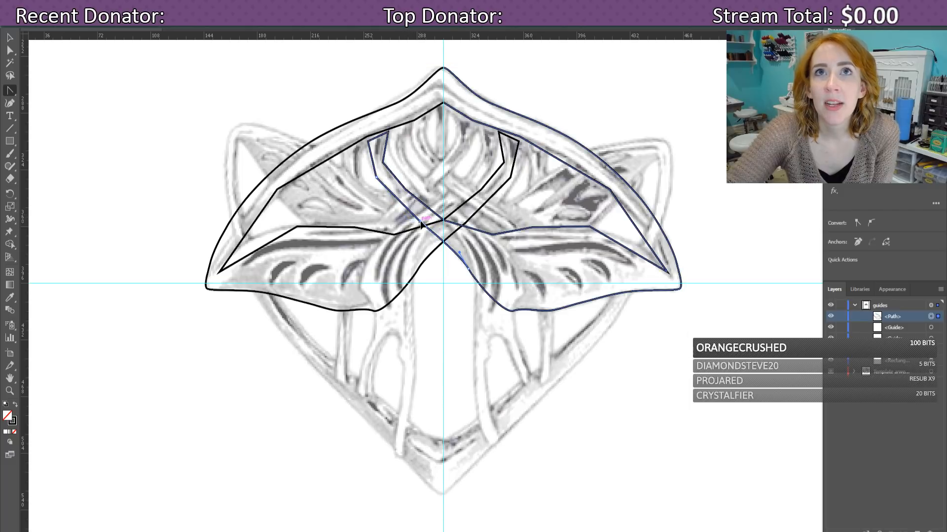
left_click(422, 226)
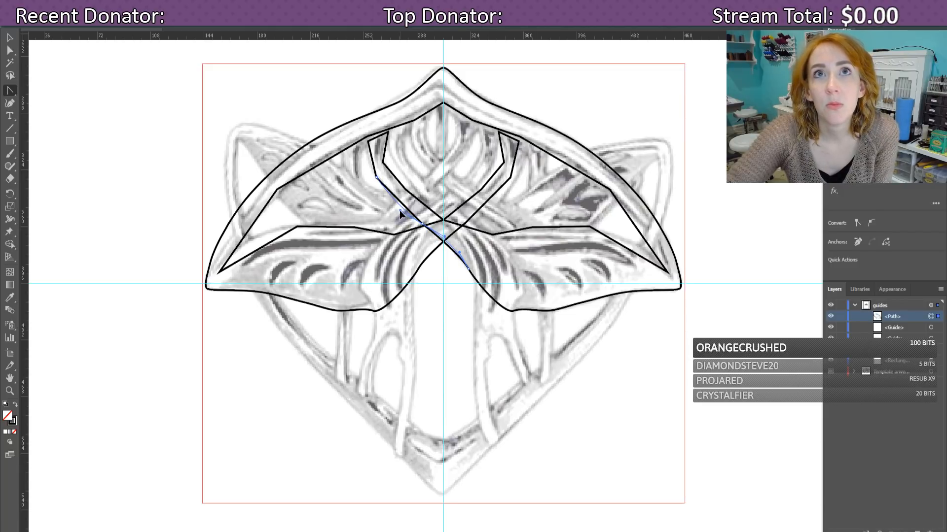
left_click(399, 210)
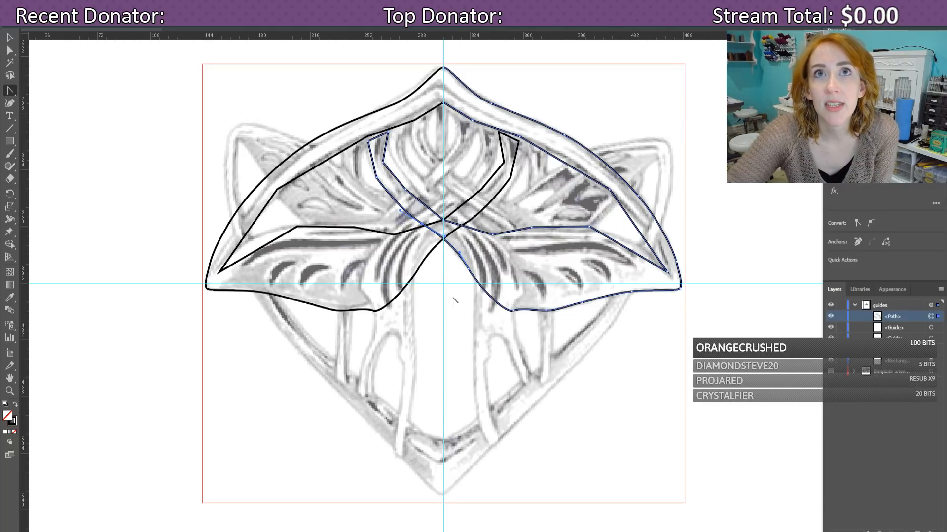
left_click(375, 181)
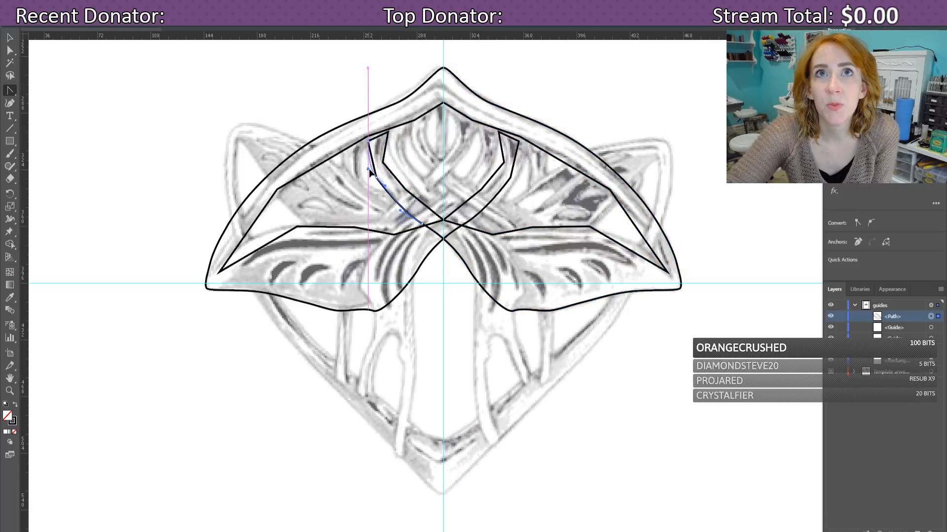
left_click(384, 194)
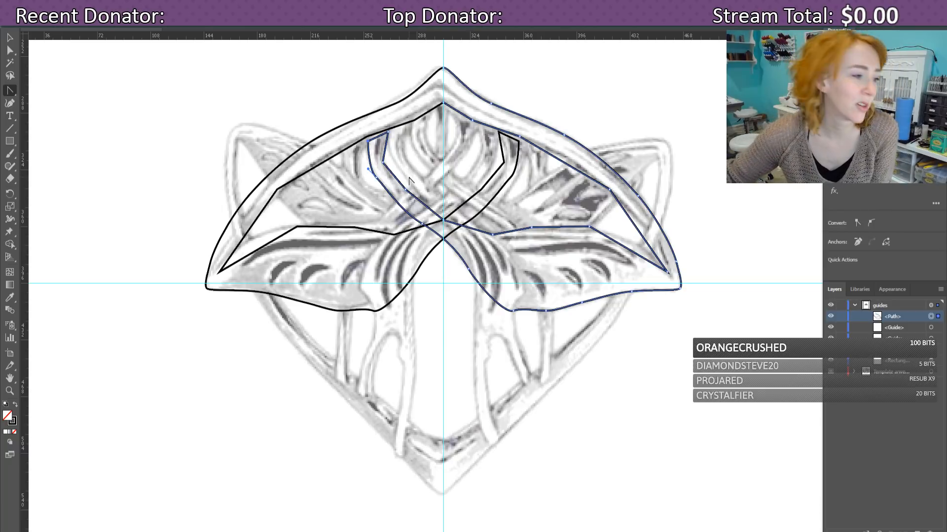
Step: Nudge the upper-left rib's outer top corner up to meet the arc's inner line
key("Up")
key("Up")
key("Up")
key("Up")
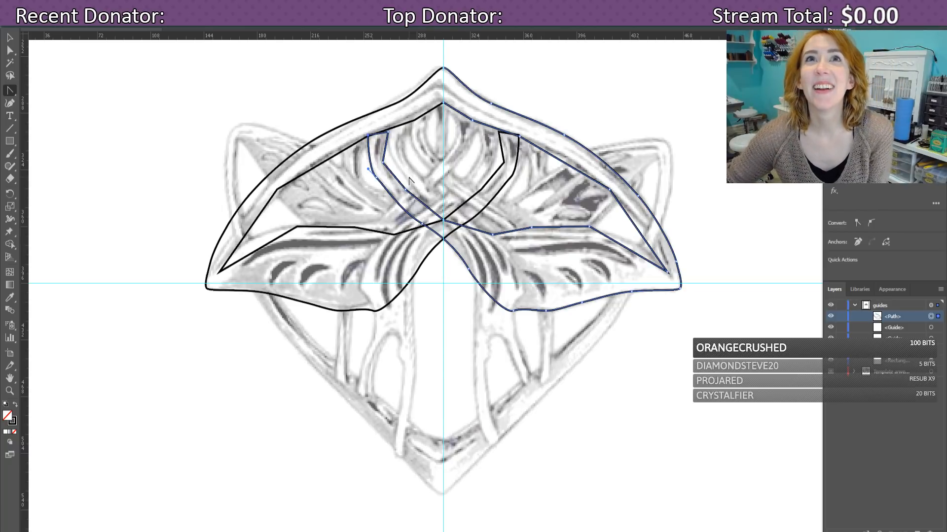
key("Up")
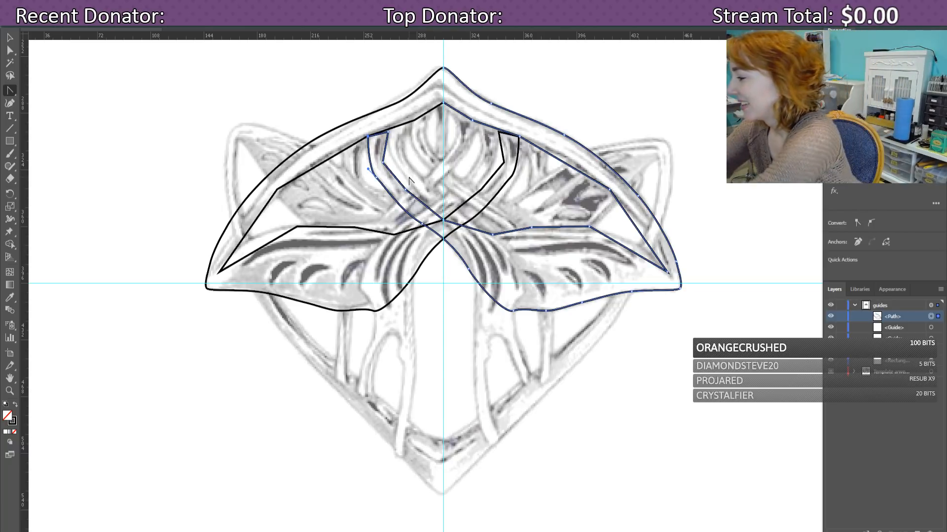
Step: Adjust the handles at the rib's outer top corner and raise its inner top corner onto the arc's inner line
key("ctrl+plus")
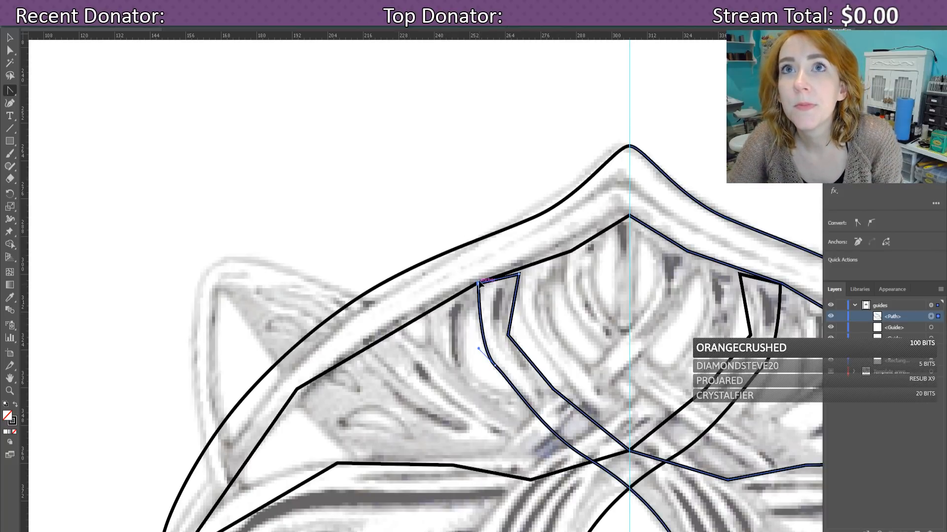
mouse_move(477, 283)
left_mouse_down()
mouse_move(482, 267)
mouse_move(484, 280)
left_mouse_up()
key("ctrl+z")
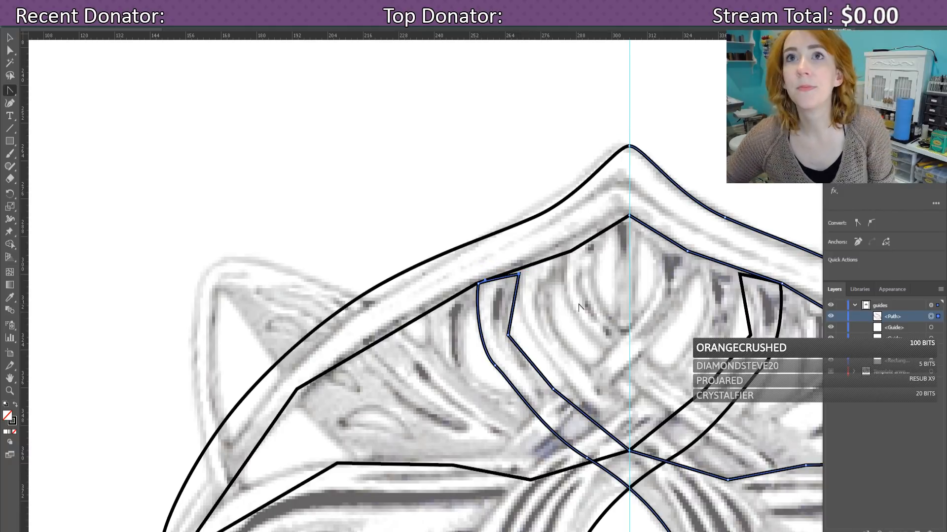
key("ctrl+z")
key("ctrl+z")
key("ctrl+shift+z")
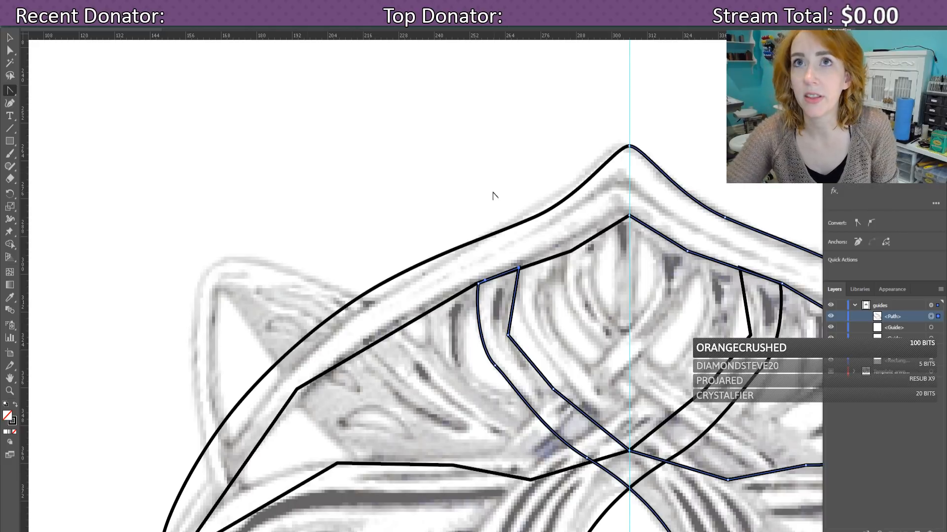
Step: Curve the rib's inner side from its top corner down through the bend
left_click(518, 269)
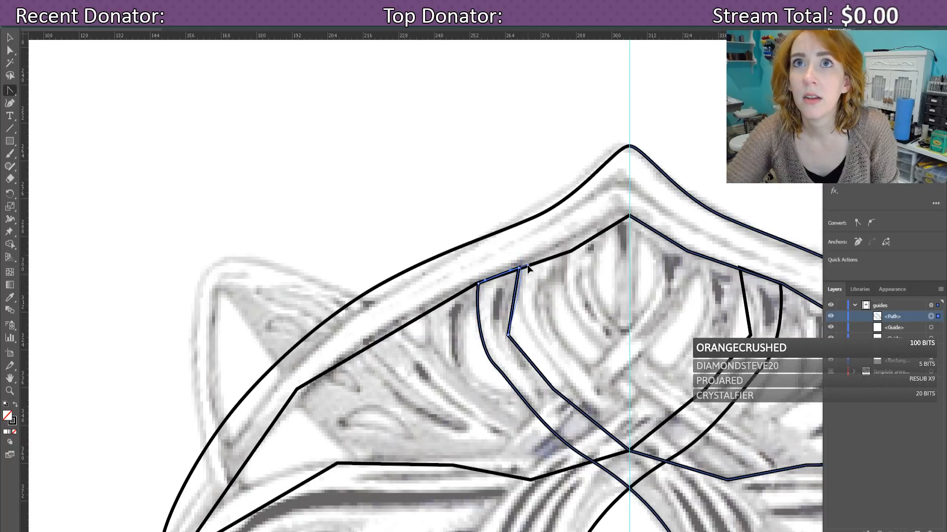
left_click(510, 302)
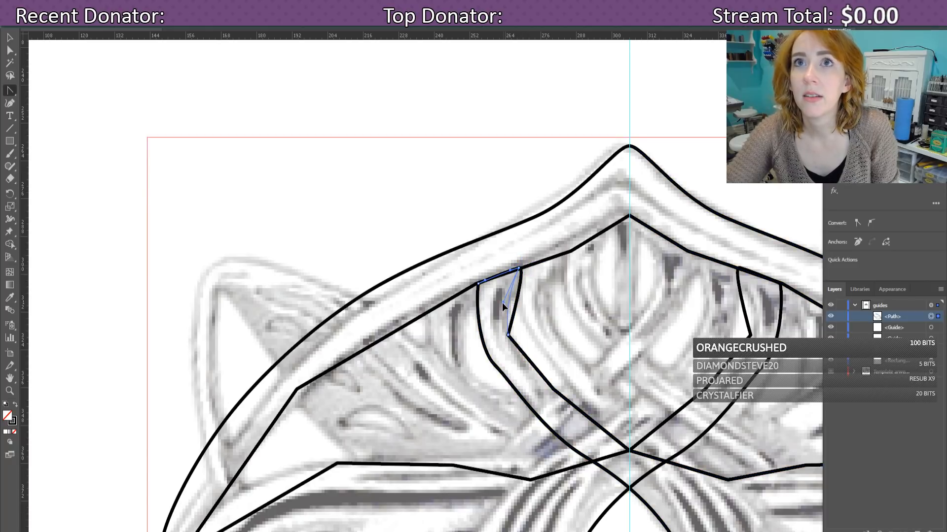
left_click(502, 303)
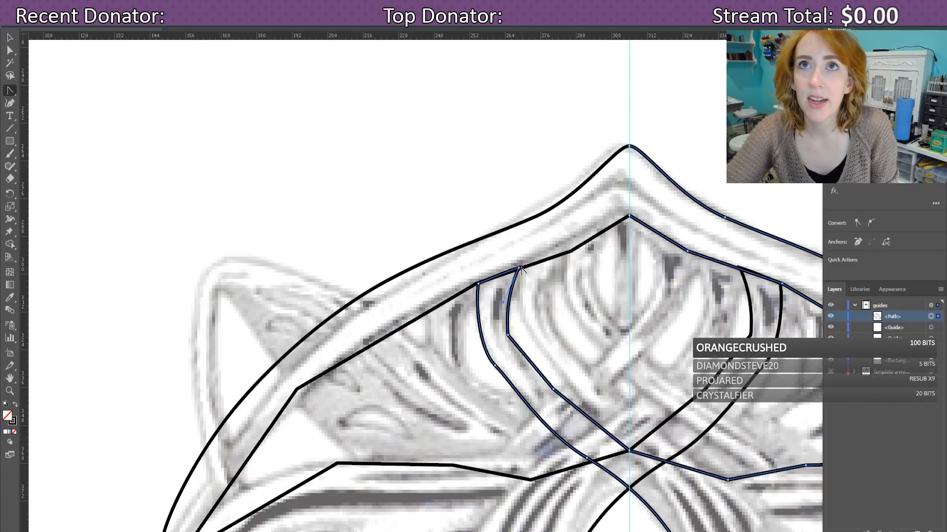
left_click(508, 336)
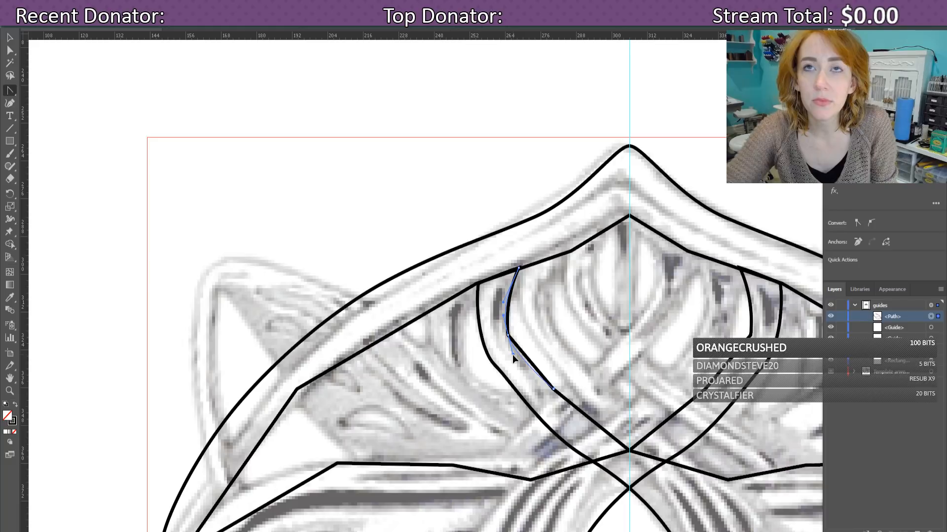
left_click(513, 355)
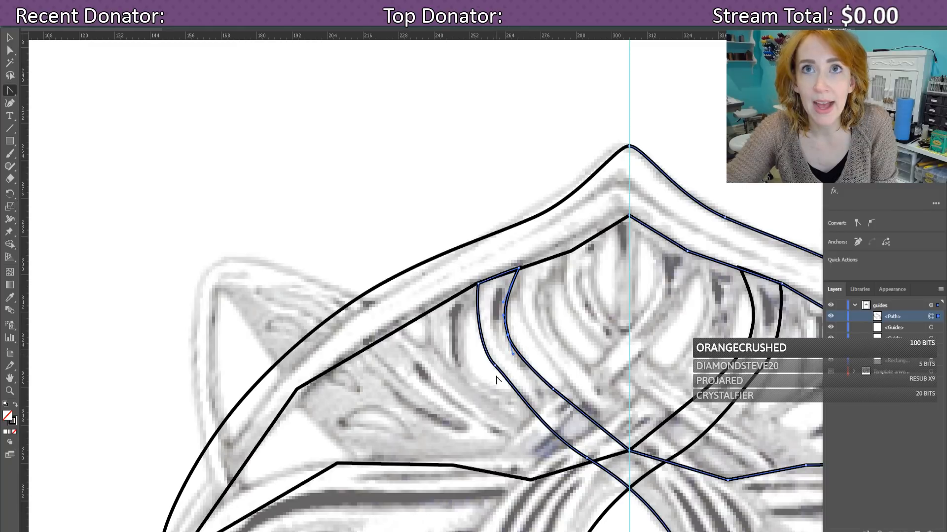
Step: Reset the anchor at the rib's outer bend and pull new handles for a smooth curve down to the crossing
left_click_drag(513, 387, 496, 371)
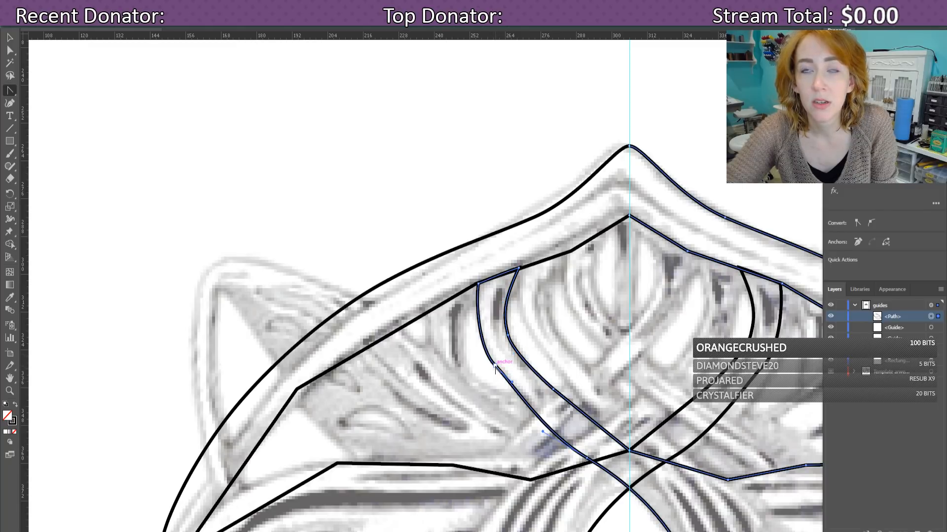
left_click(495, 366)
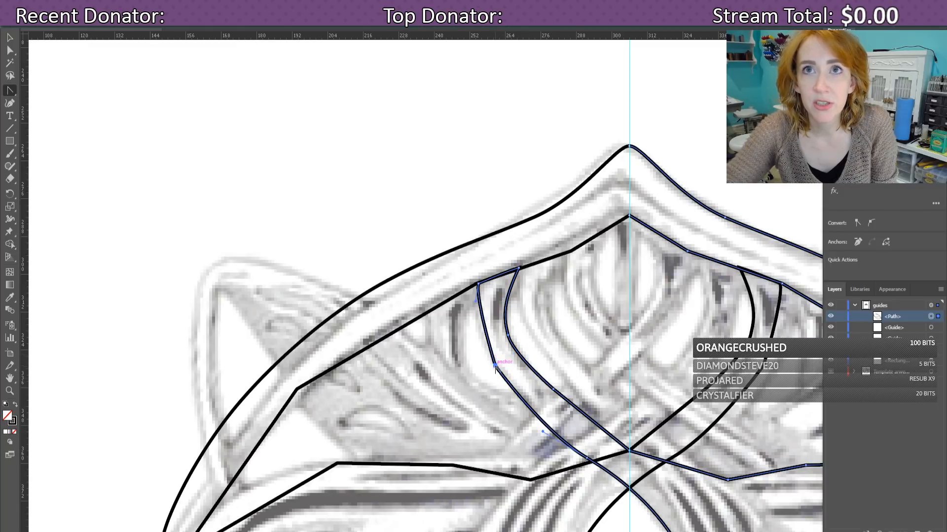
left_click_drag(496, 369, 480, 339)
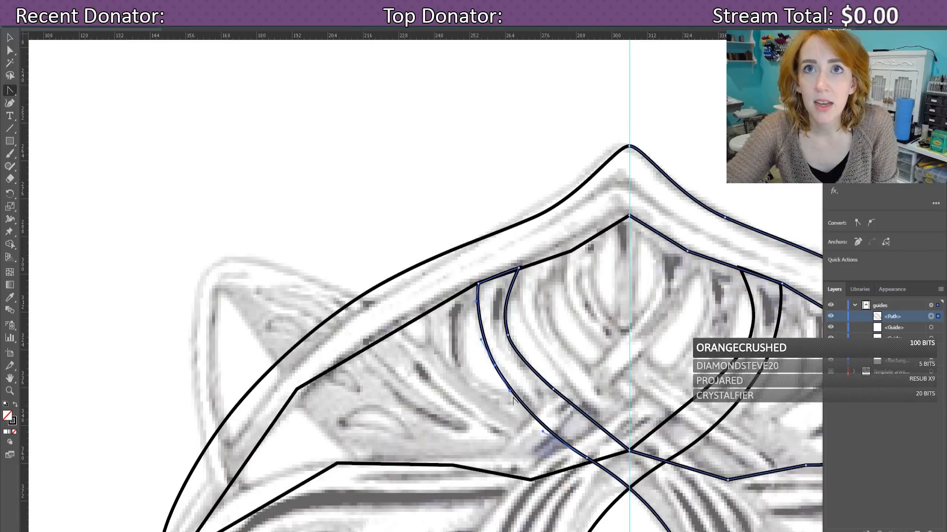
left_click_drag(508, 394, 508, 394)
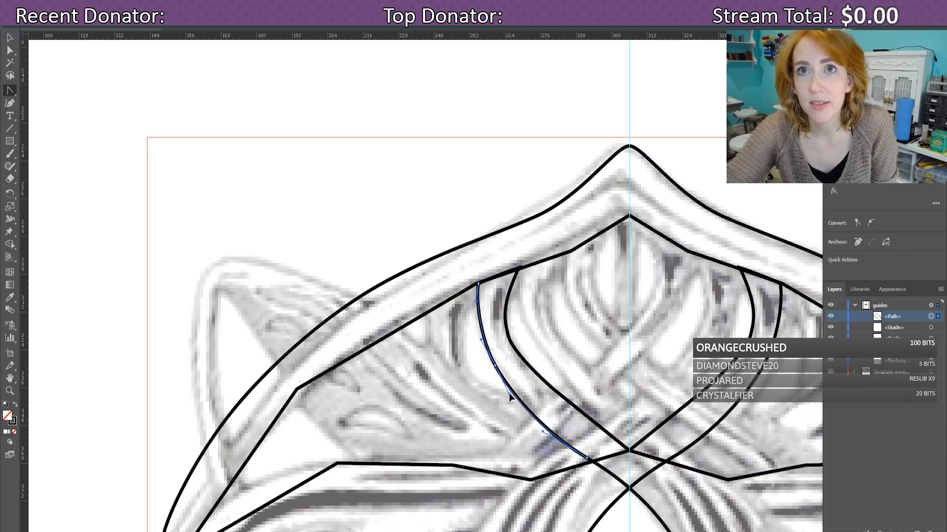
left_click(509, 392)
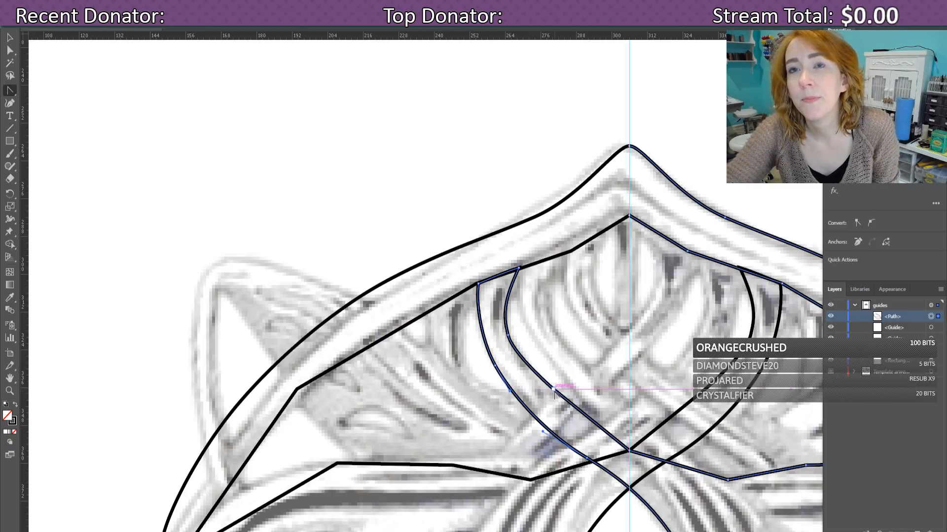
Step: Smooth the anchor on the rib's inner side between its bend and the centre guide, realigning its handles with the sketch
left_click(567, 401)
left_click(568, 402)
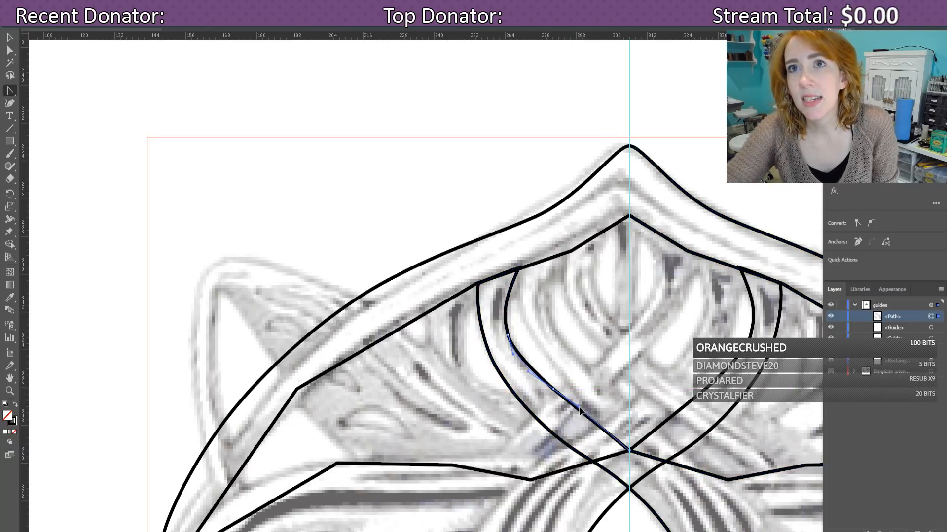
left_click(580, 411)
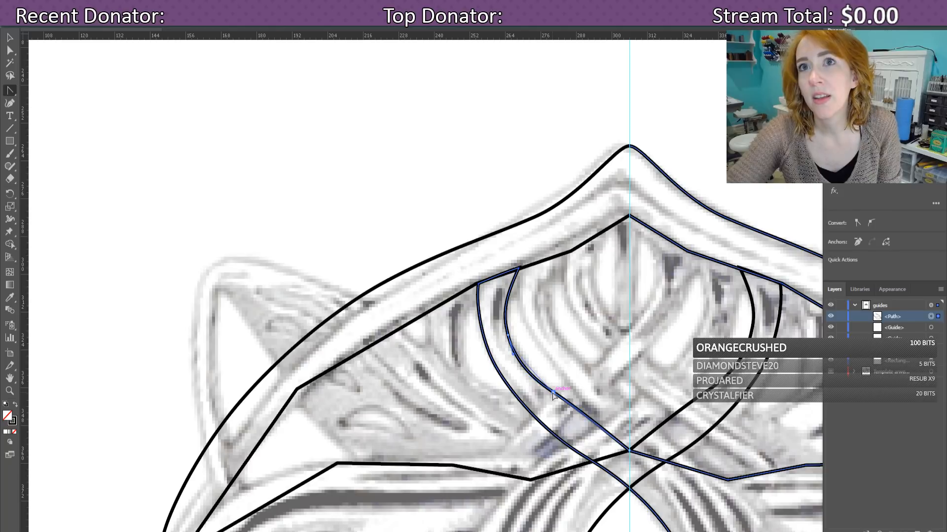
left_click(553, 393)
left_click_drag(553, 393, 573, 413)
left_click(577, 416)
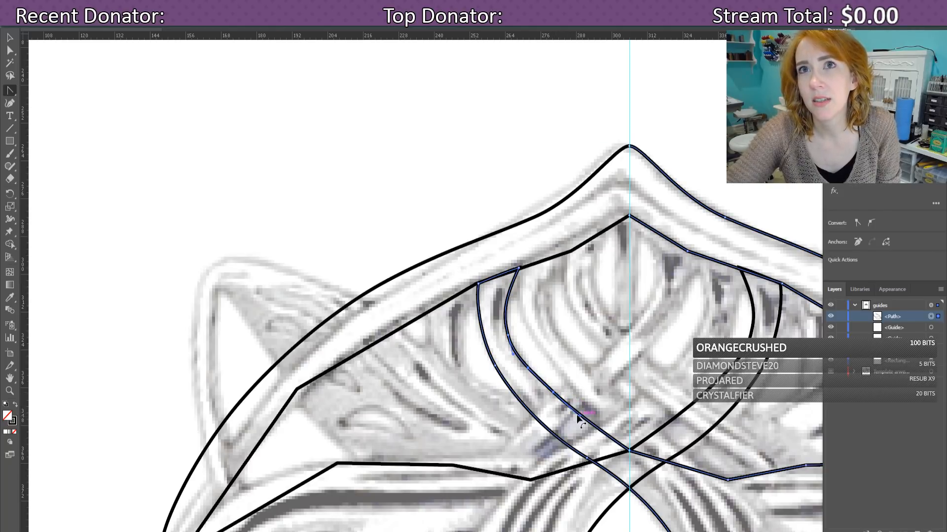
Step: Try reshaping the rib's inner bend with new handles, and undo back to the earlier straight side below its inner top corner
left_click(508, 337)
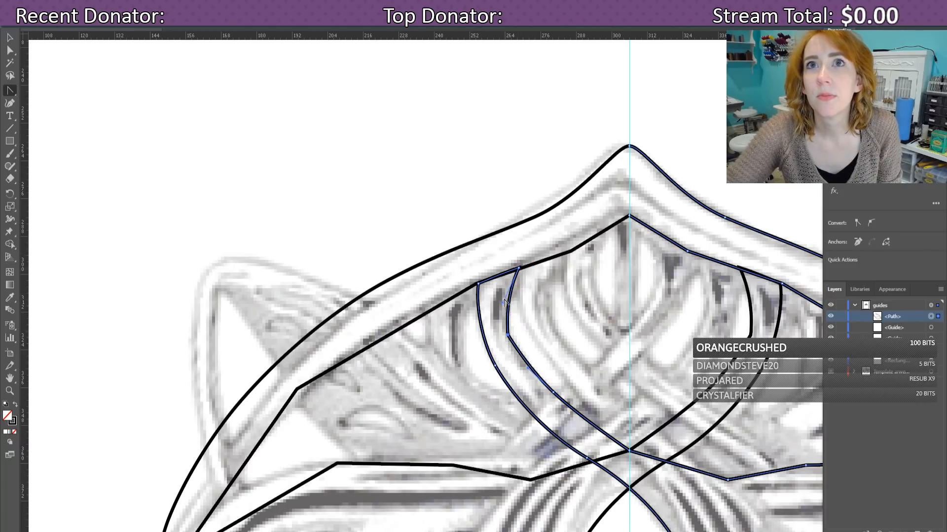
left_click_drag(504, 303, 509, 285)
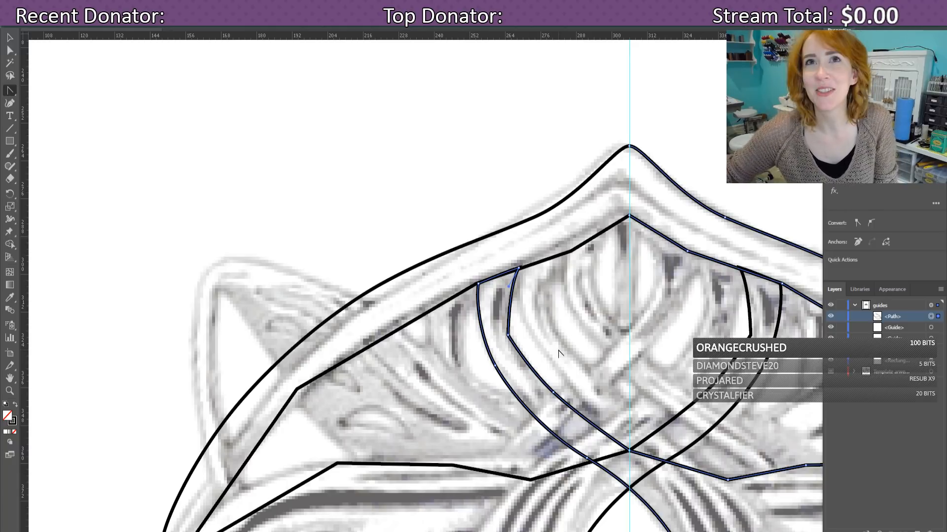
key("ctrl+z")
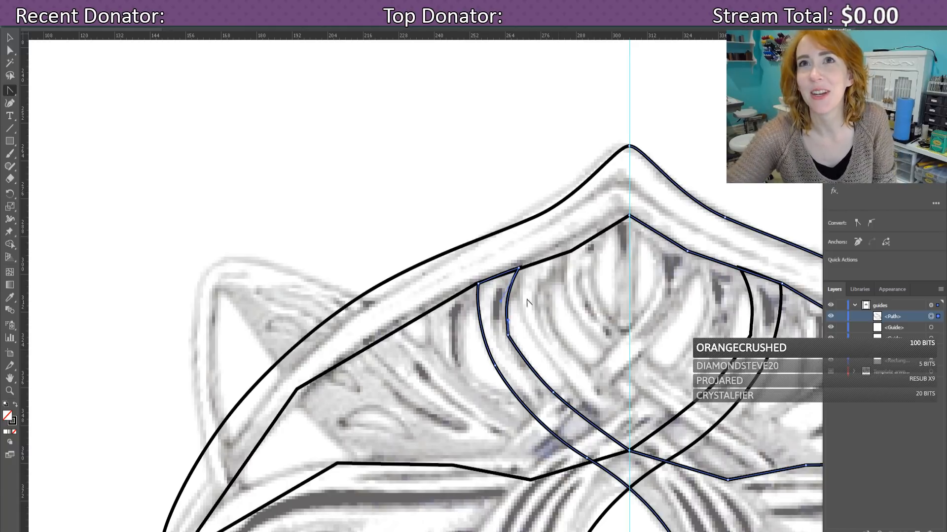
key("ctrl+z")
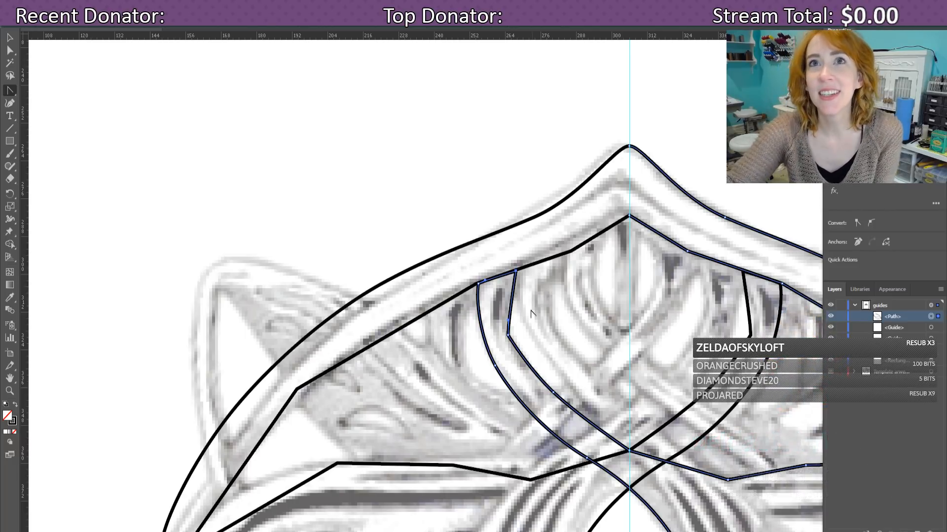
Step: Raise the anchor at the rib's inner bend slightly and pull new handles to curve the line through it
left_click(509, 336)
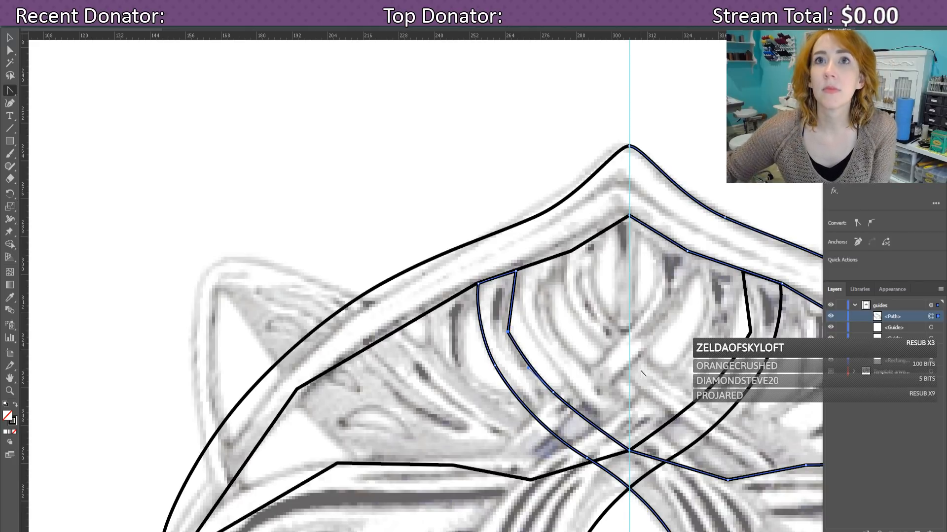
left_click(508, 329)
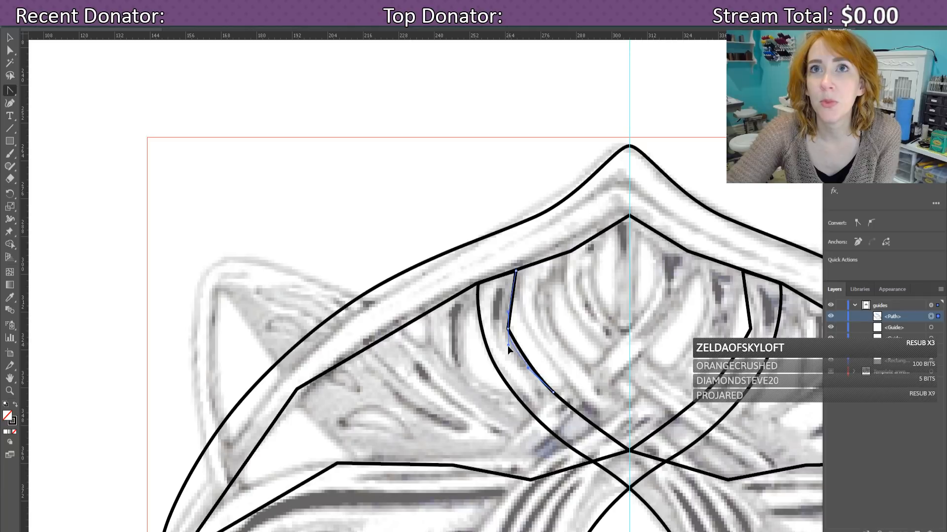
left_click(508, 348)
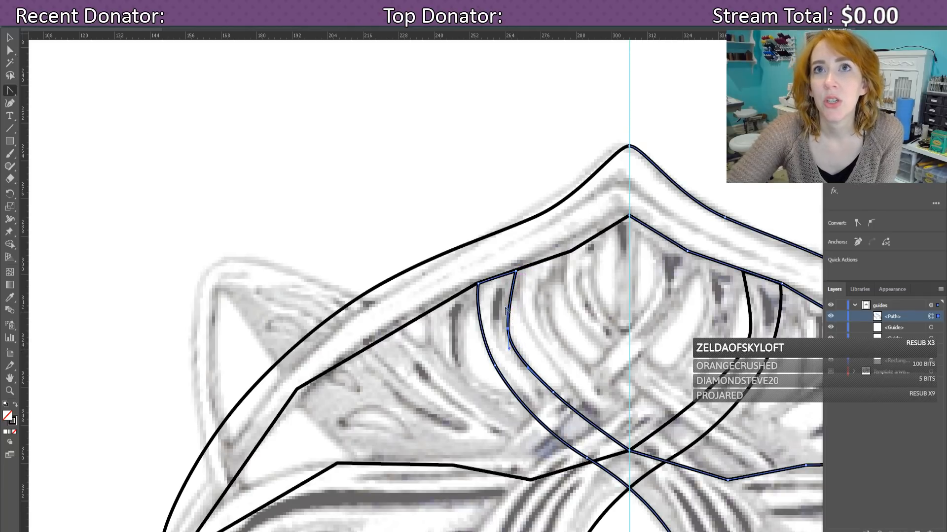
left_click_drag(506, 309, 511, 302)
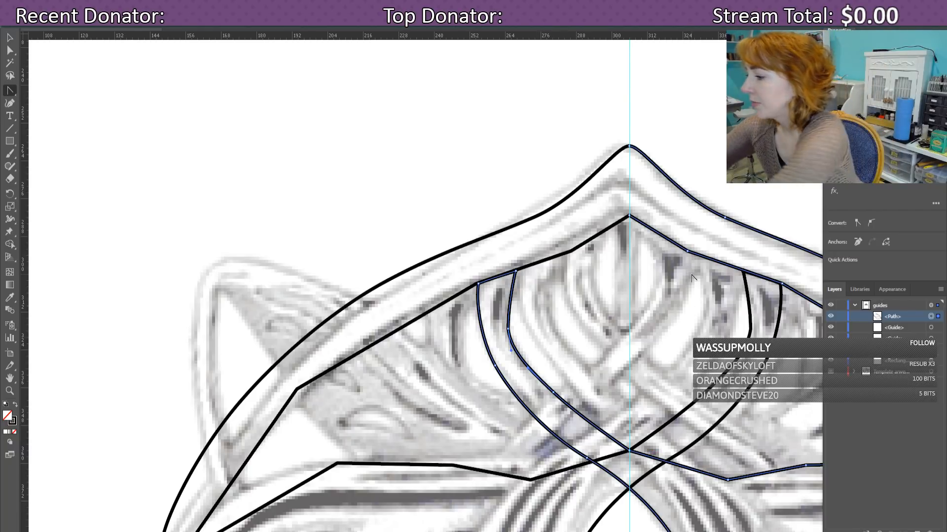
Step: Smooth the anchors from the rib's inner crossing at the centre guide through the dip and along the leaf's upper edge
key("ctrl+minus")
key("ctrl+plus")
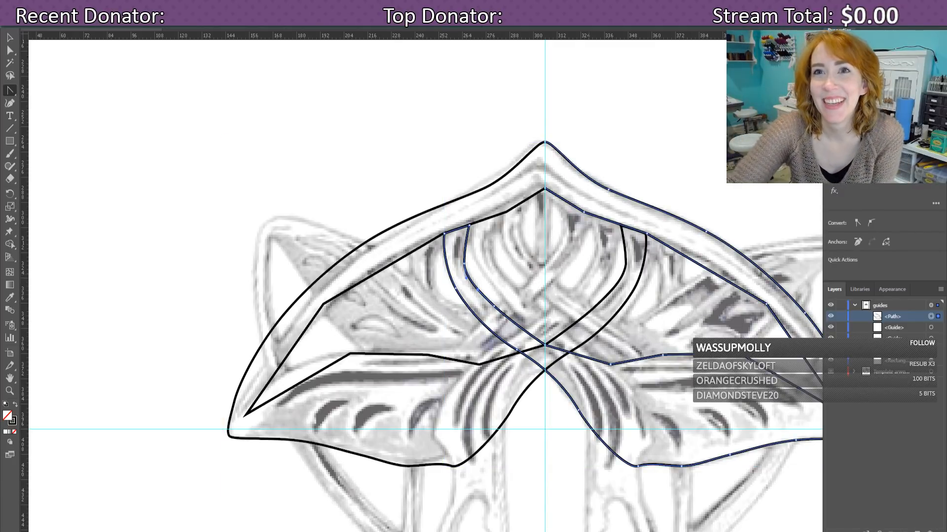
scroll(691, 278, "right", 5)
scroll(481, 169, "right", 1)
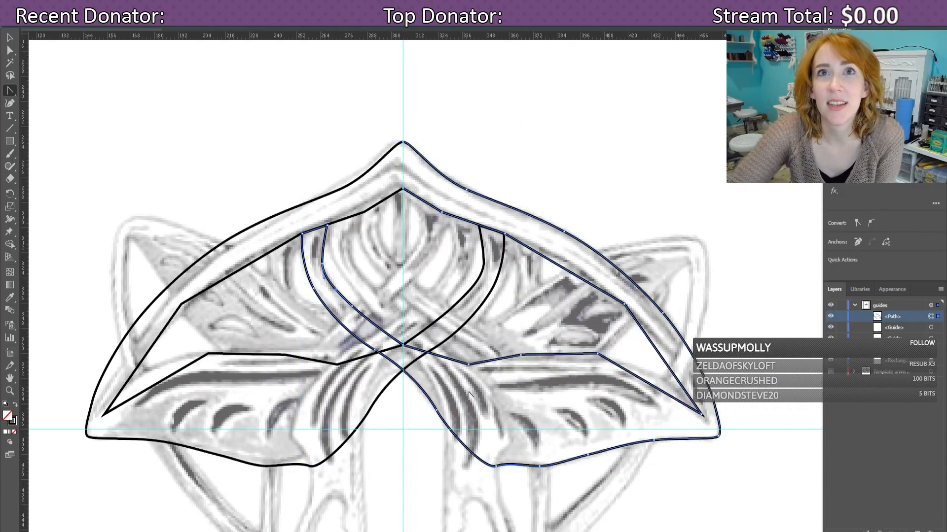
left_click(406, 349)
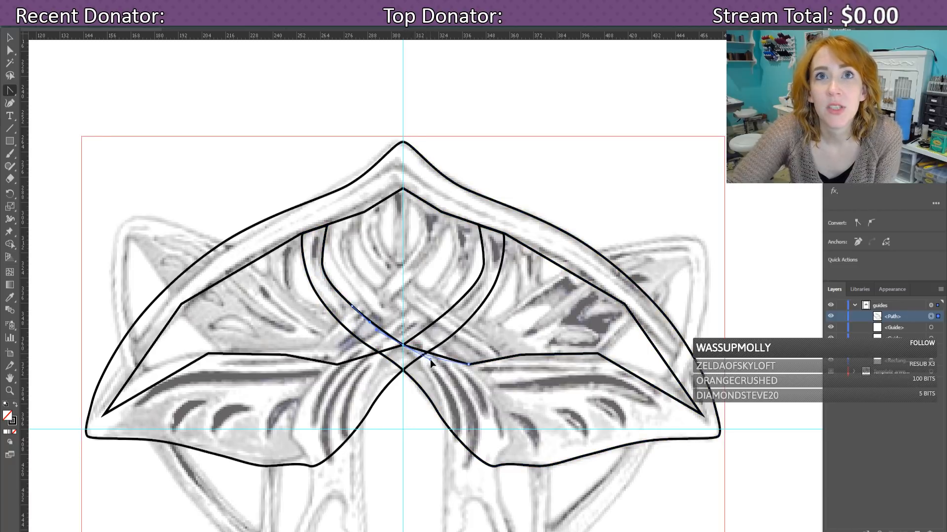
left_click(430, 360)
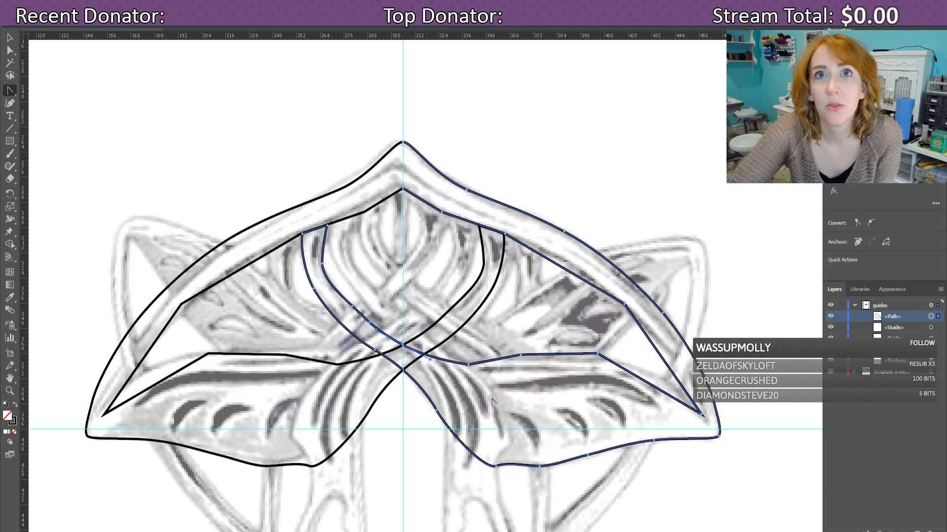
left_click(472, 367)
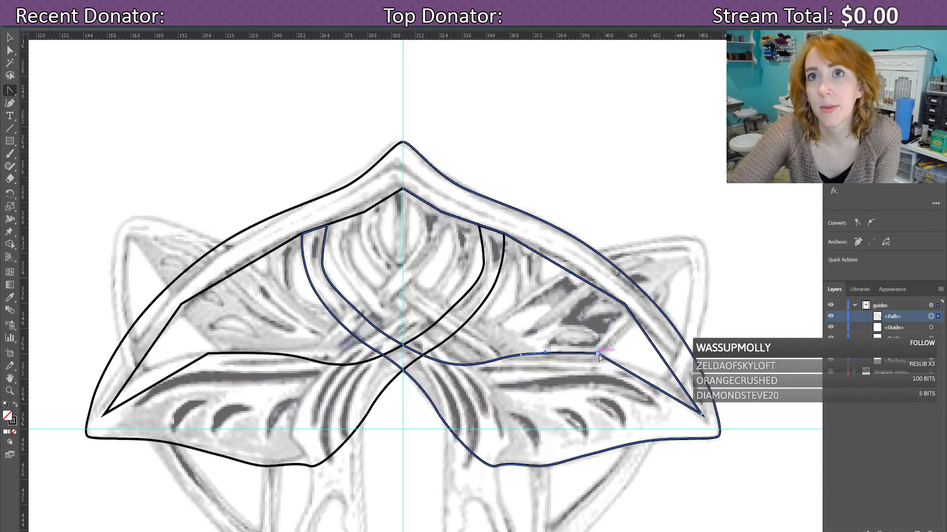
left_click_drag(597, 354, 634, 359)
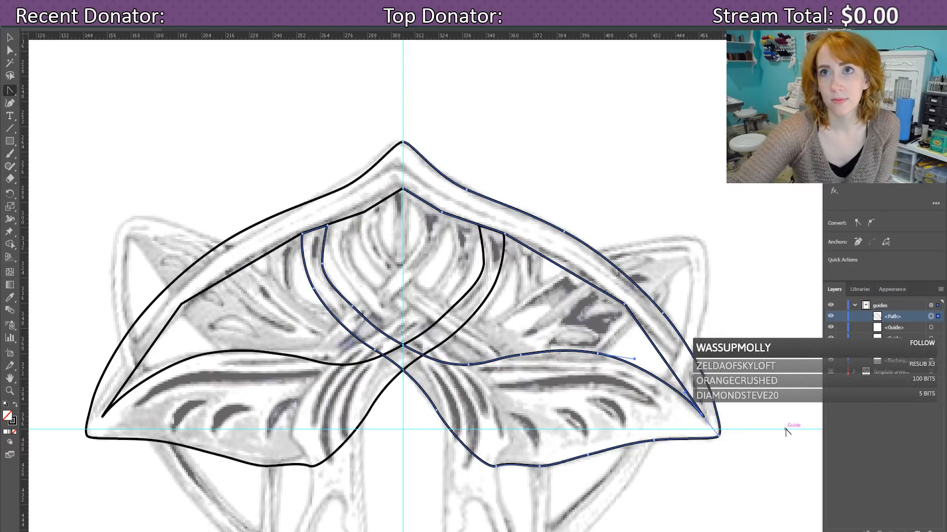
Step: Adjust the pointed tip of the inner shape and curve the arc's inner line up through its side anchor
mouse_move(718, 437)
left_mouse_down()
mouse_move(728, 469)
mouse_move(726, 430)
mouse_move(727, 441)
left_mouse_up()
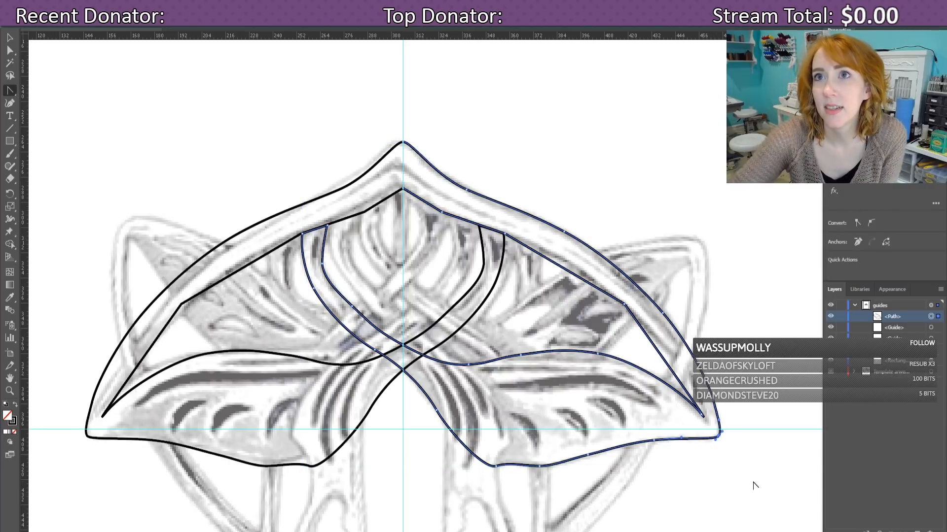
left_click(703, 418)
left_click_drag(710, 440, 704, 418)
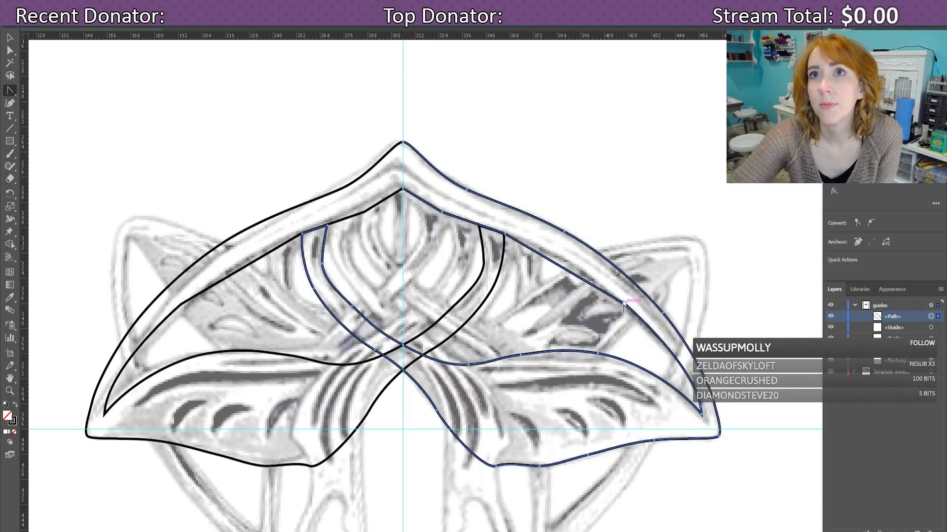
left_click_drag(608, 295, 602, 280)
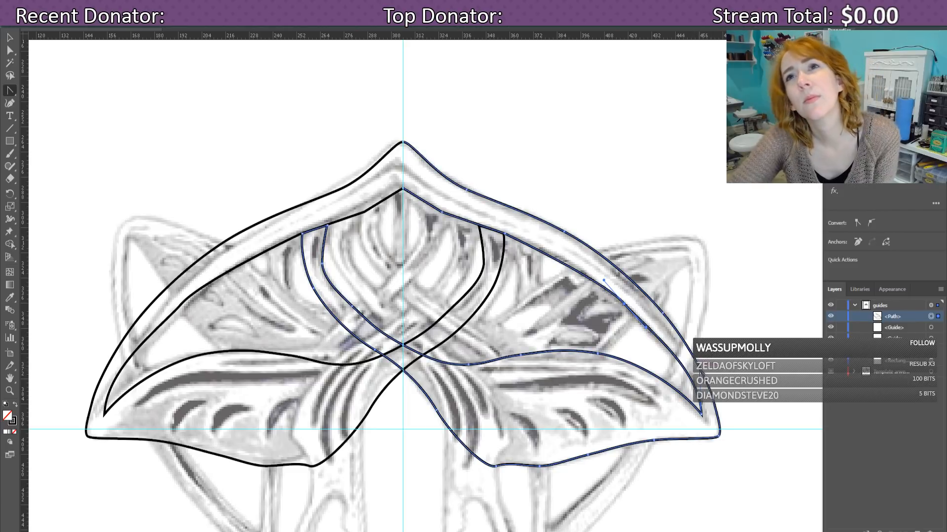
left_click(696, 375)
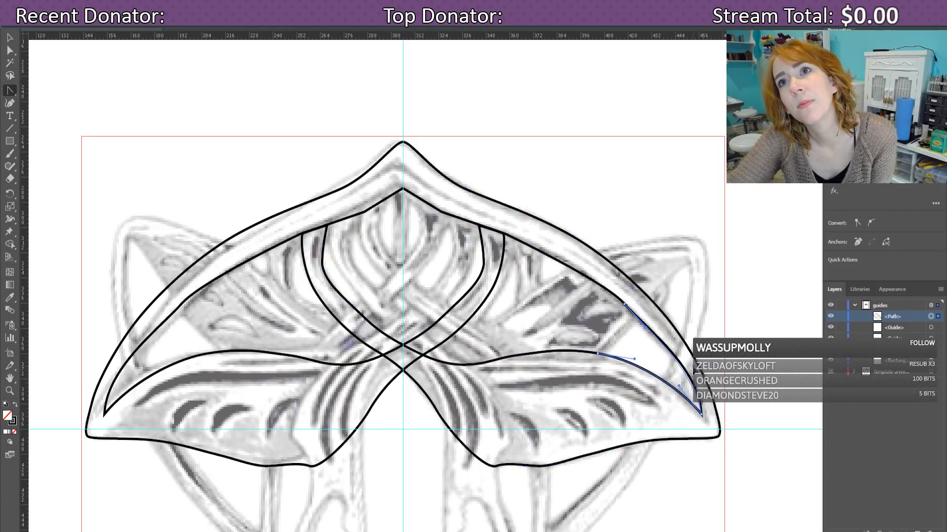
key("ctrl+shift+a")
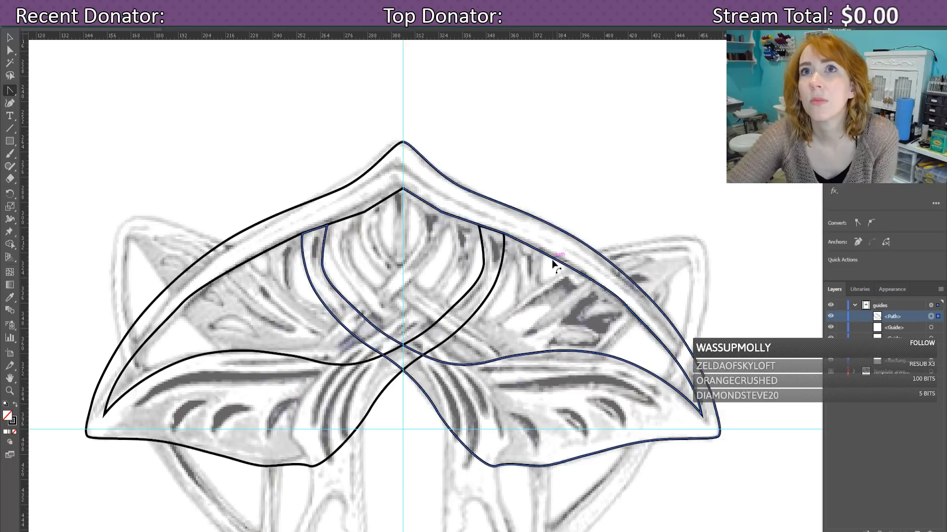
Step: Pull handles on the upper anchors of the arc's inner line for a smooth curve up to the centre peak
left_click(471, 224)
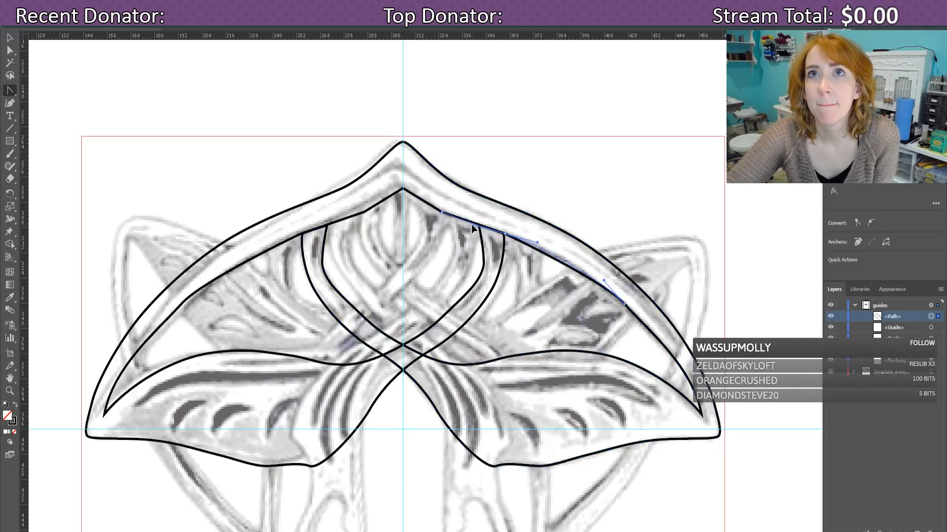
left_click(470, 224, "alt")
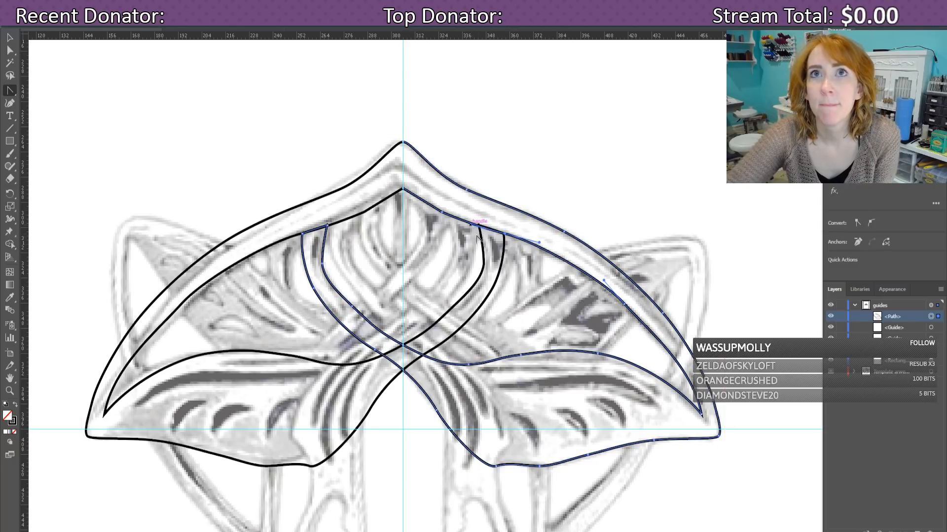
left_click(432, 207)
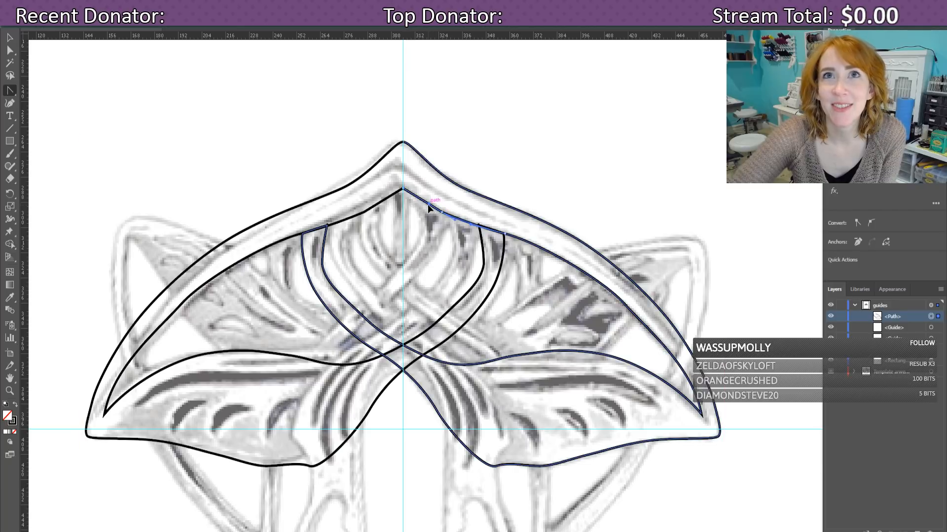
left_click(425, 204)
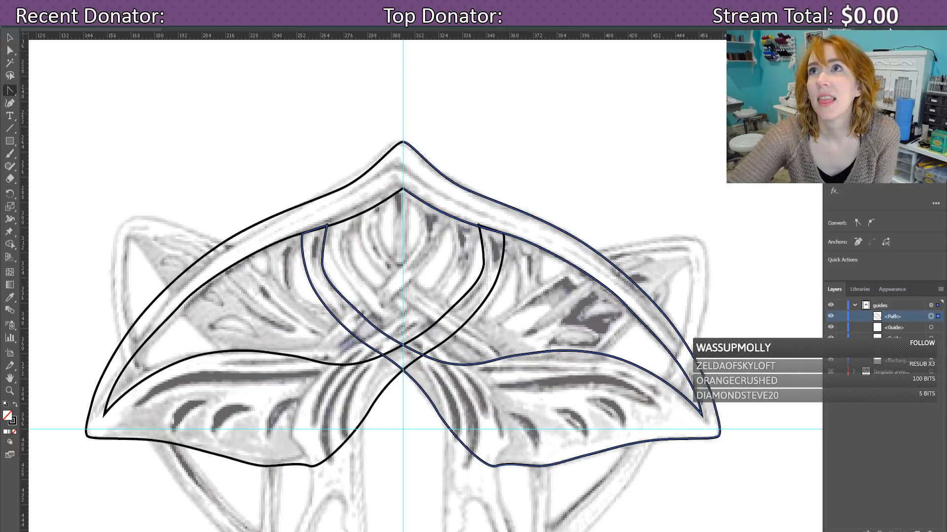
Step: Compare the traced path with the sketch by hiding the path and showing it again
left_click_drag(886, 30, 876, 31)
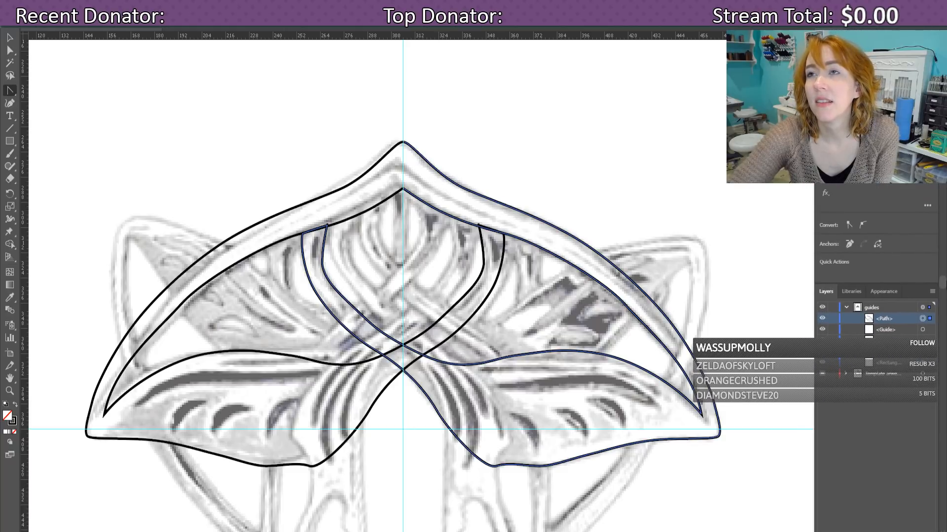
scroll(943, 283, "down", 5)
scroll(942, 283, "up", 3)
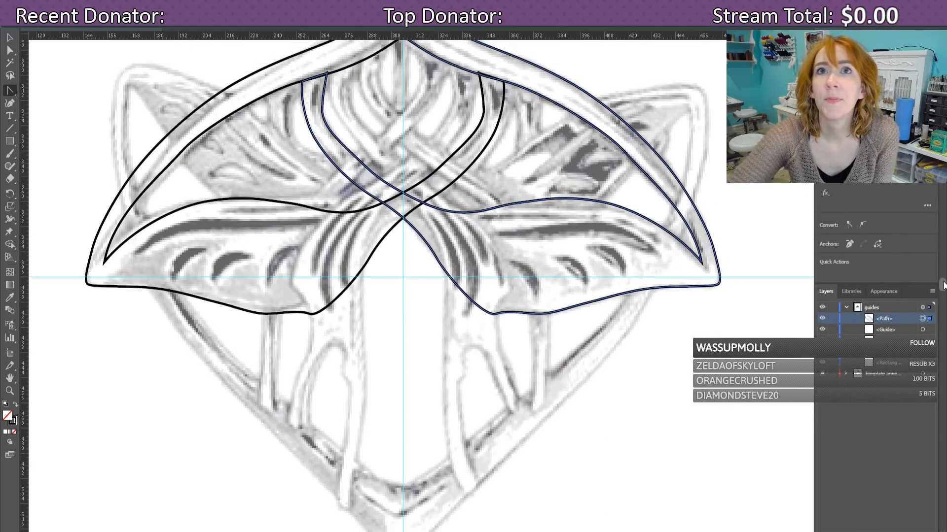
scroll(943, 283, "up", 2)
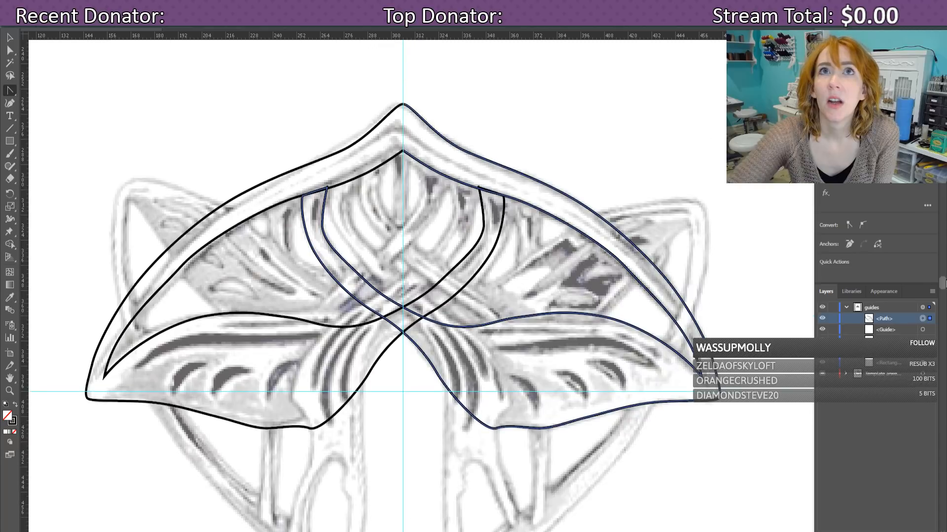
left_click(822, 318)
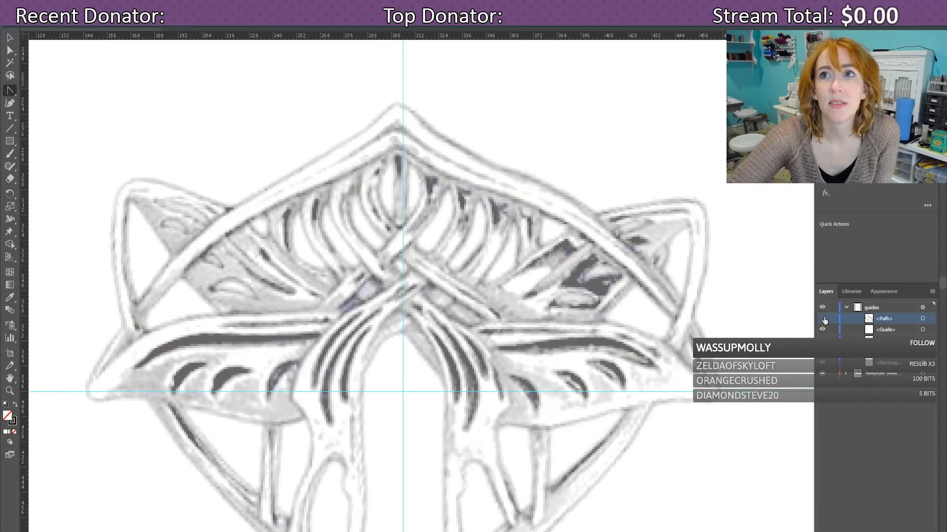
left_click(822, 318)
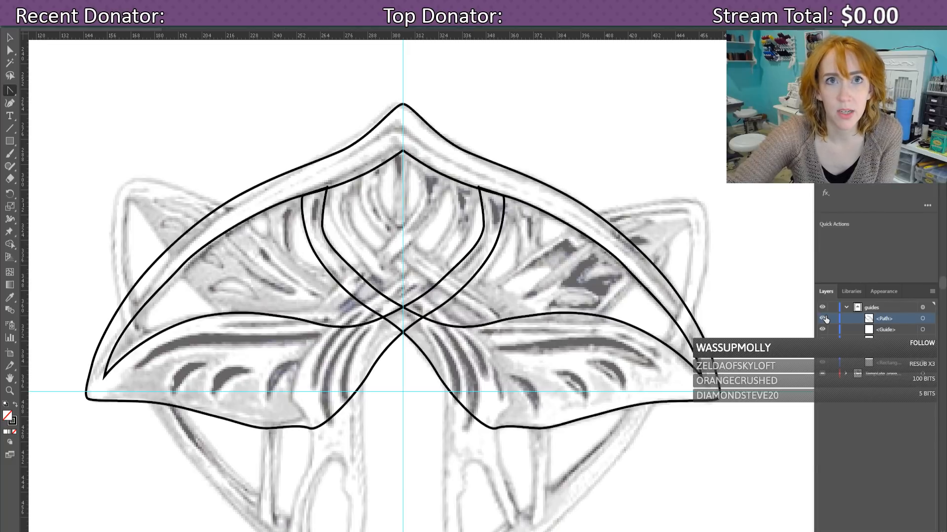
Step: Reset the anchor at the outline's lower inner corner to a sharp point and nudge it left and up
left_click(494, 428)
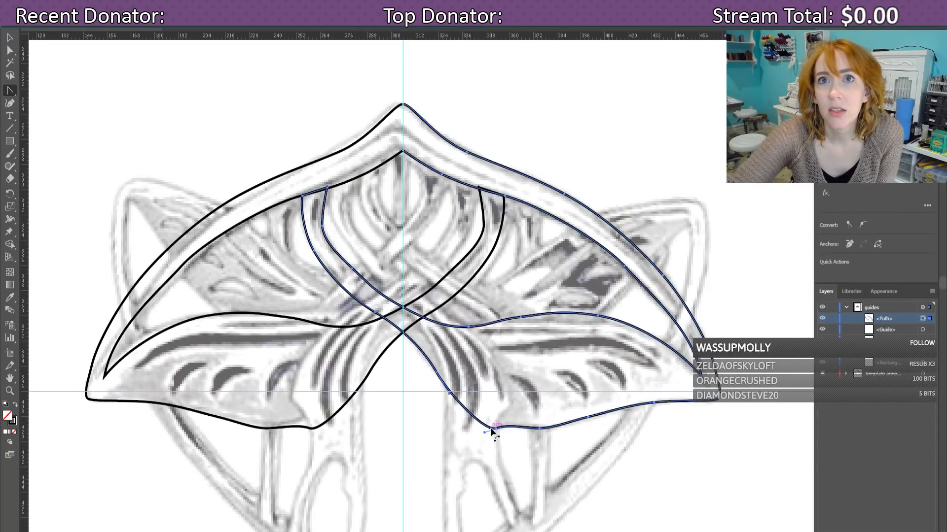
left_click(495, 429)
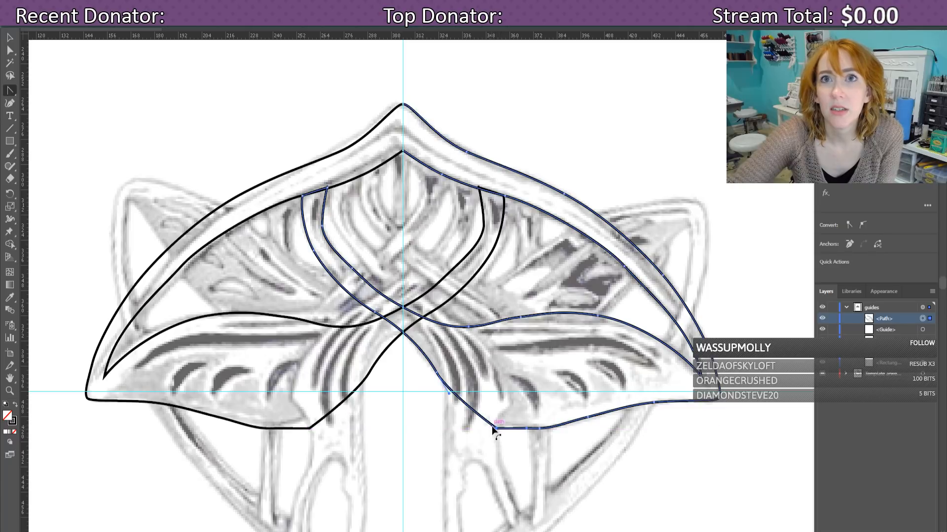
key("Left")
key("Left")
key("Left")
key("Left")
key("Left")
key("Left")
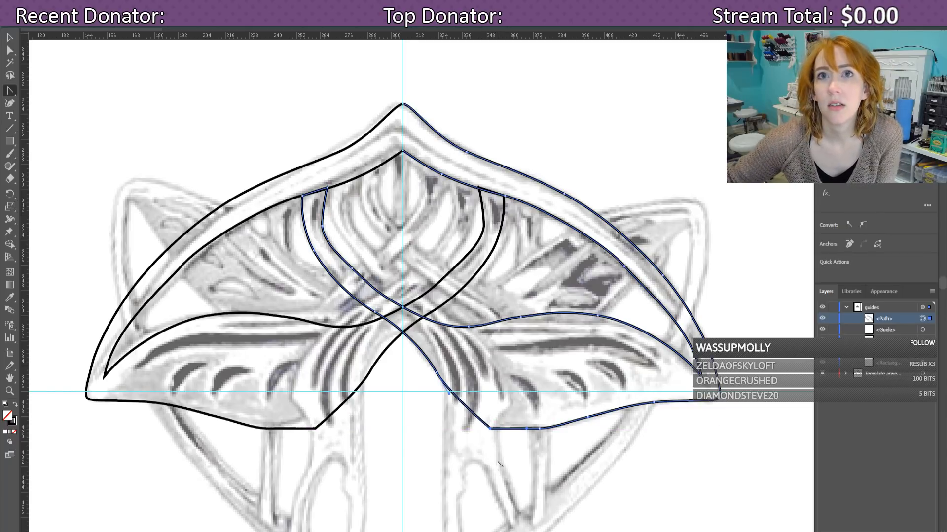
key("Up")
key("Up")
key("Up")
key("Right")
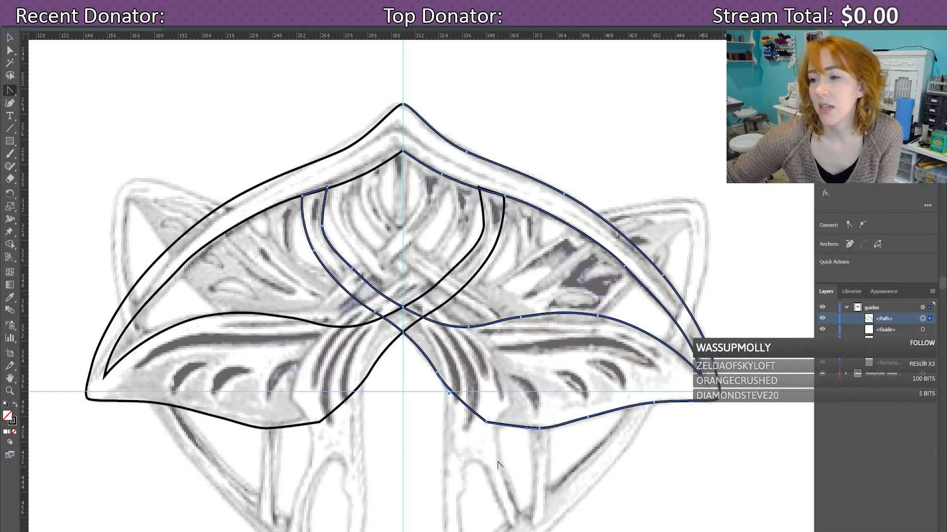
Step: Round the outline's lower inner corner and smooth the neighbouring lowest anchor by pulling curve handles from both
left_click(476, 420)
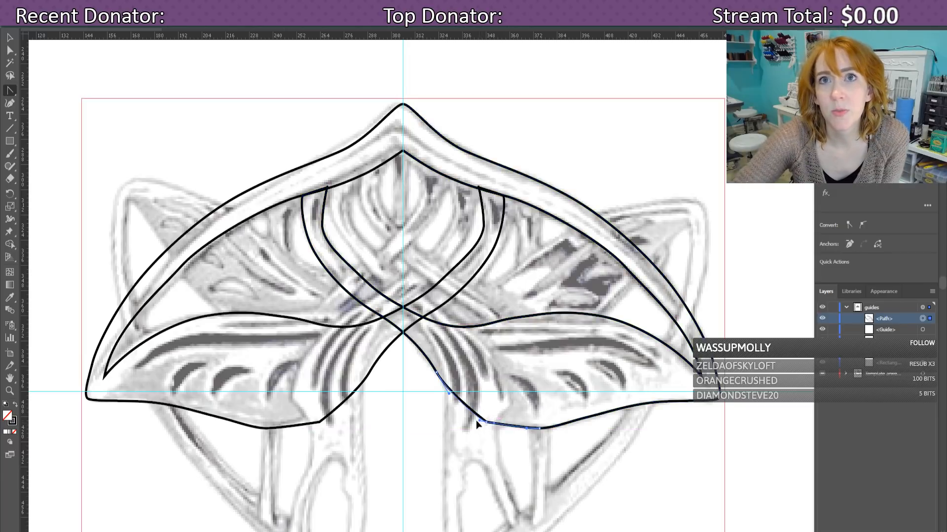
left_click(470, 416)
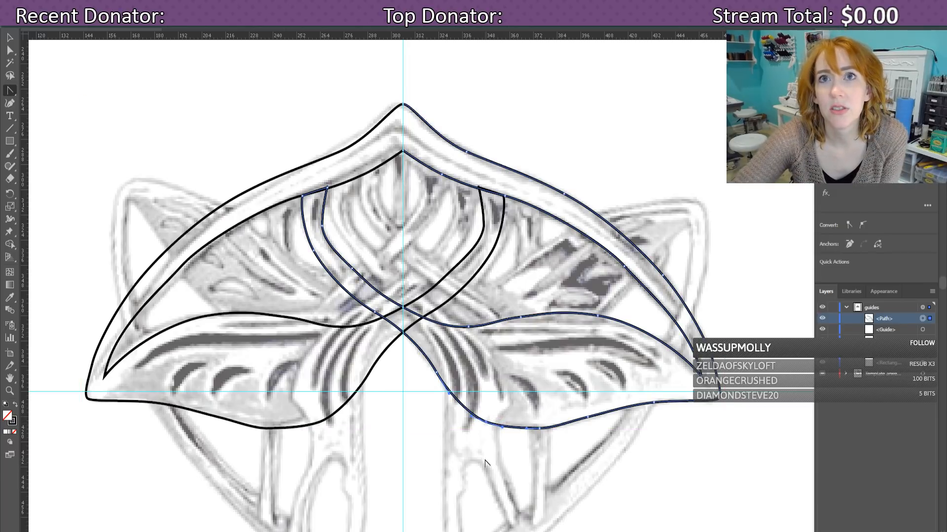
left_click(528, 430)
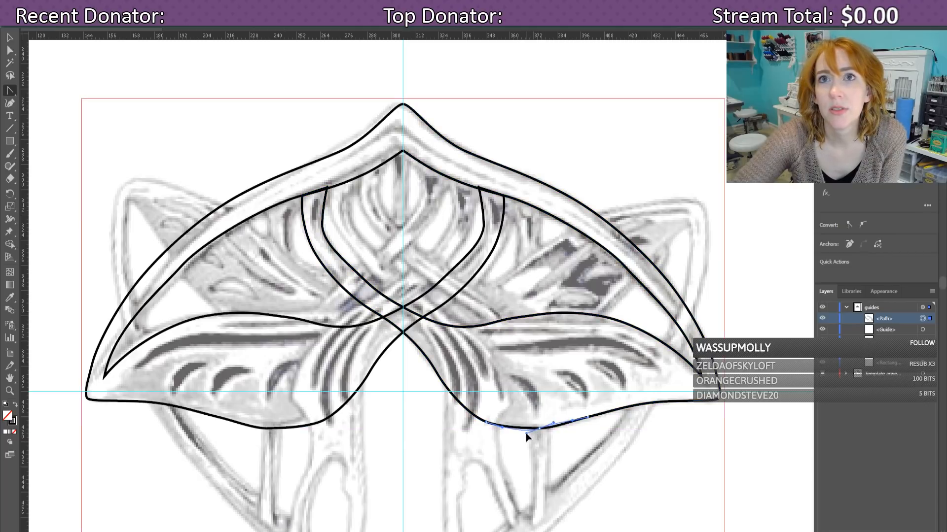
left_click(525, 433)
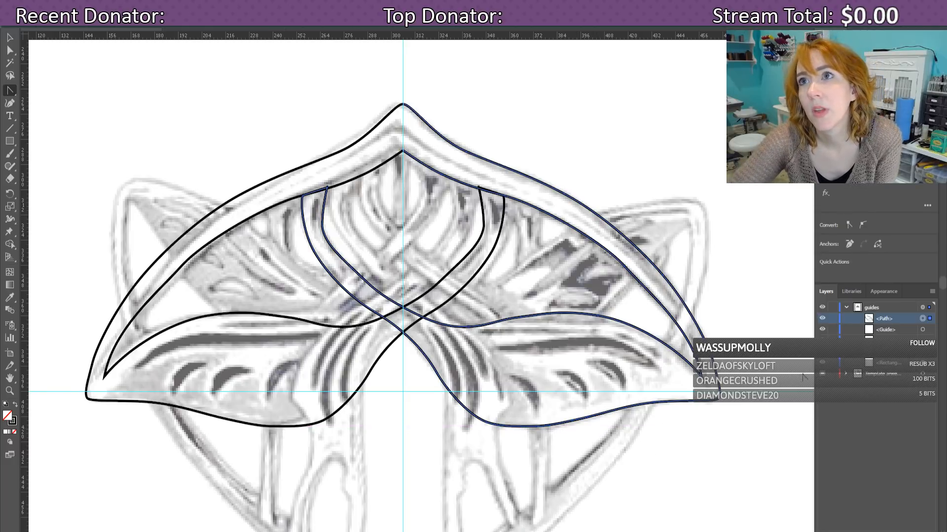
Step: Hide the reference sketch, reshape the curve at the outline's lowest anchor, and nudge that anchor slightly down
left_click(823, 375)
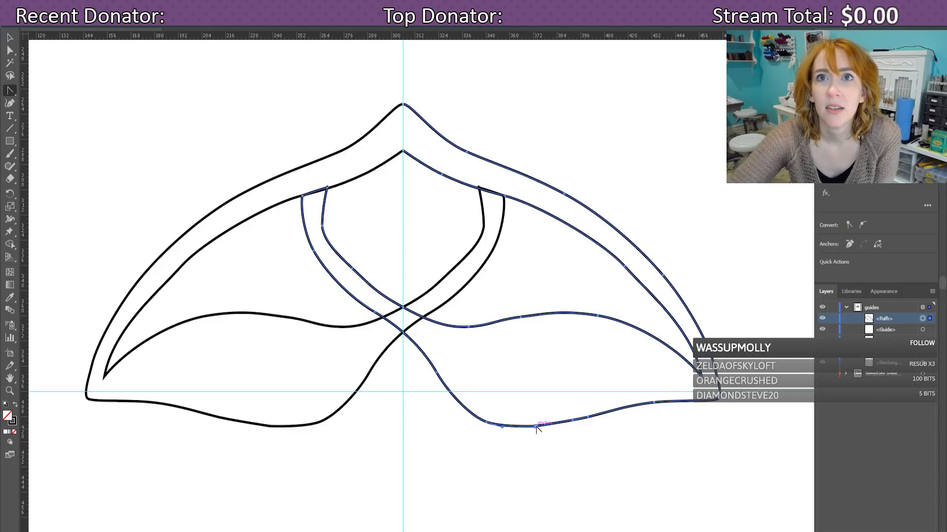
left_click_drag(536, 427, 532, 437)
left_click(521, 425)
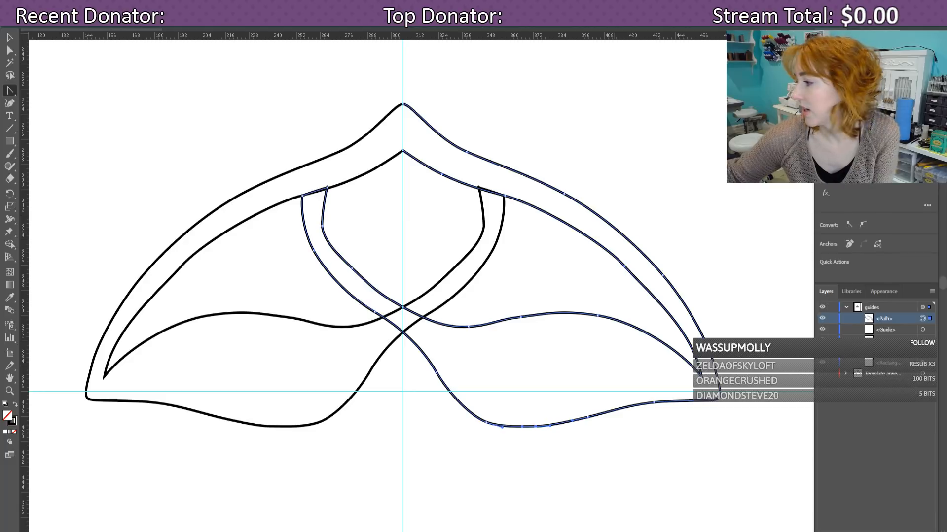
key("Down")
key("Down")
key("Down")
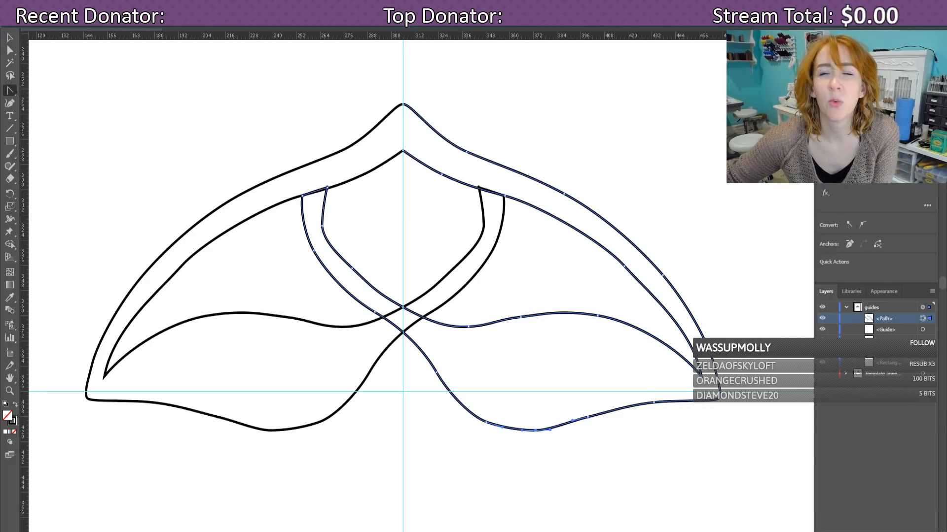
key("Up")
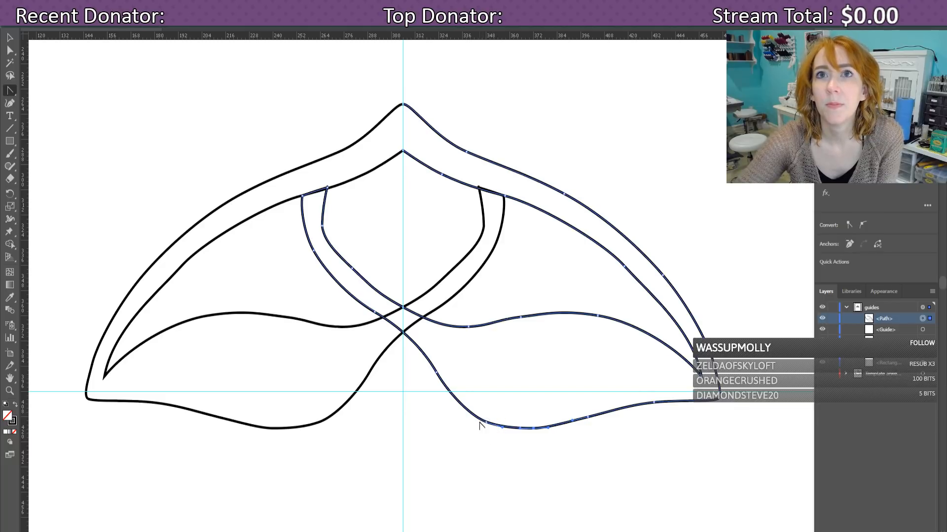
Step: Reset the outline's lower inner corner to a sharp point, nudge it up, and pull new handles to round it
left_click(484, 423)
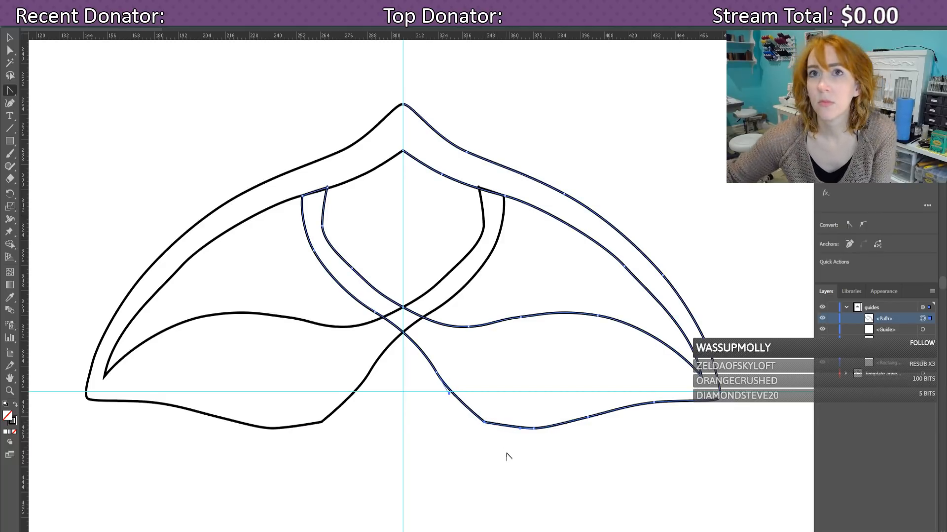
key("Up")
key("Up")
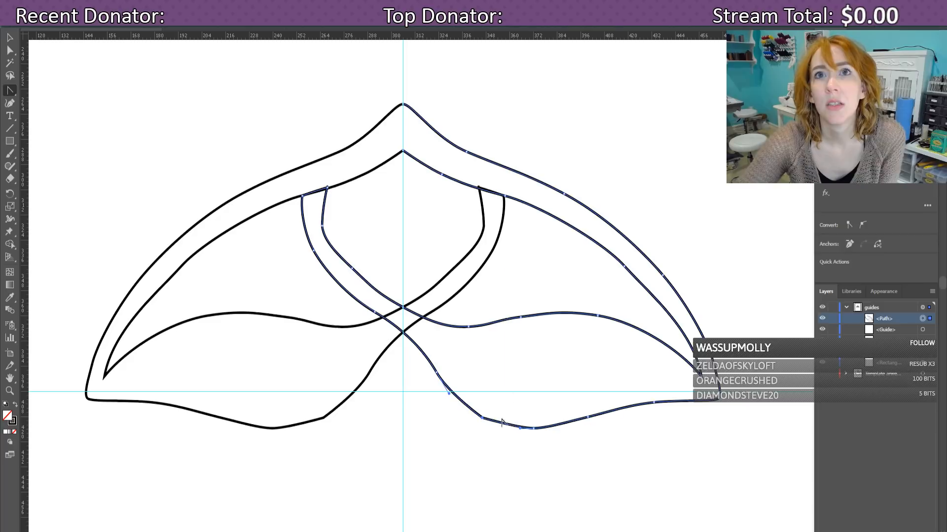
left_click_drag(486, 419, 492, 425)
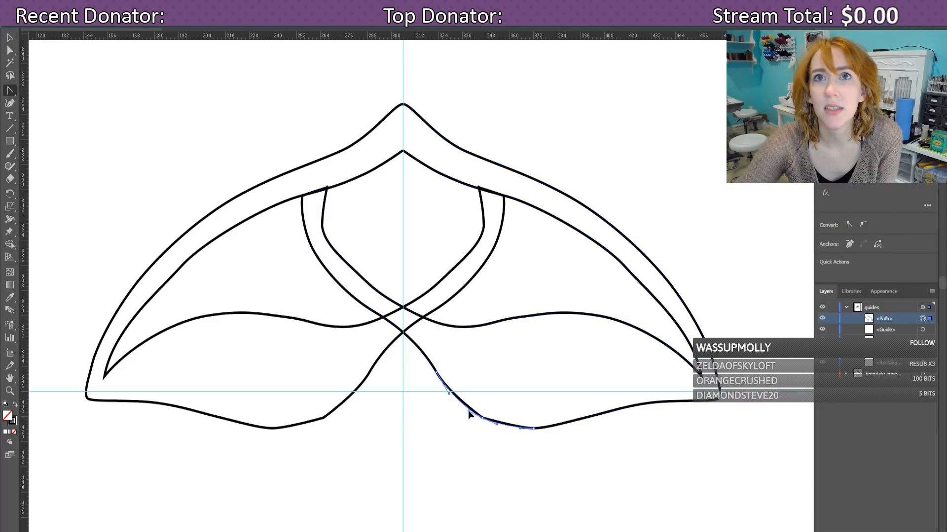
left_click(469, 410)
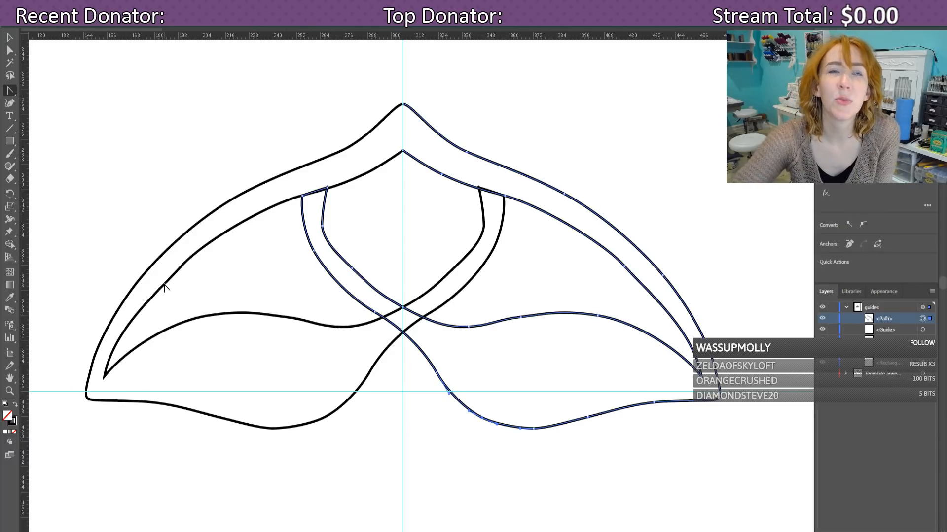
Step: Redraw smooth handles on the side anchor of the arc's inner line and adjust the pointed tip's handle
left_click(624, 267)
left_click(625, 267)
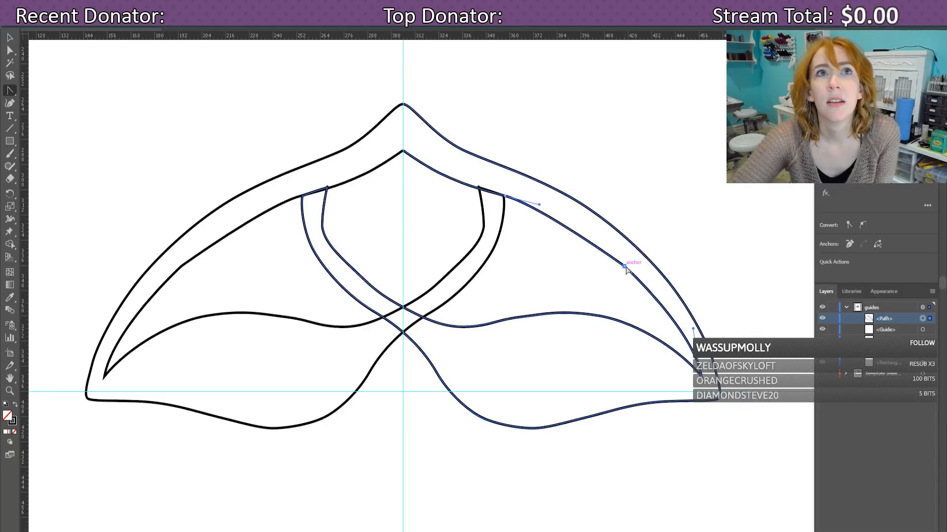
left_click_drag(626, 270, 597, 246)
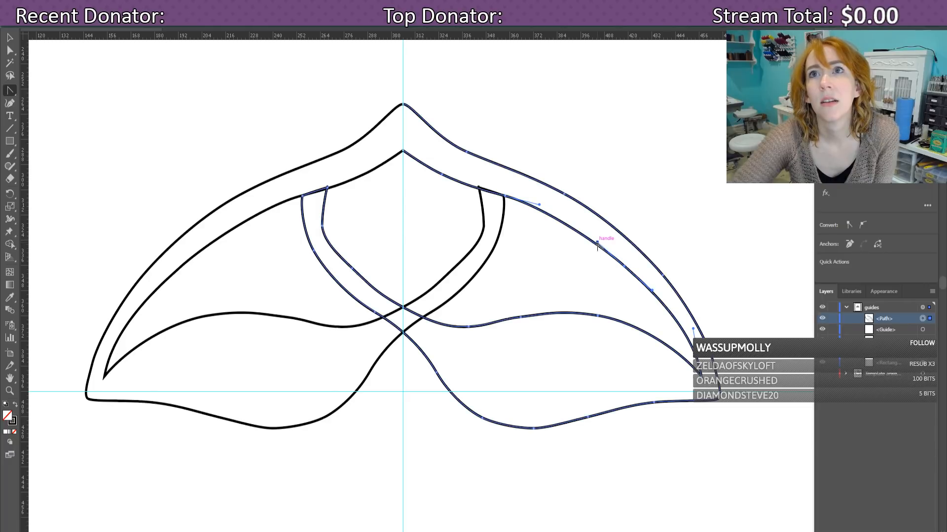
left_click_drag(693, 329, 686, 328)
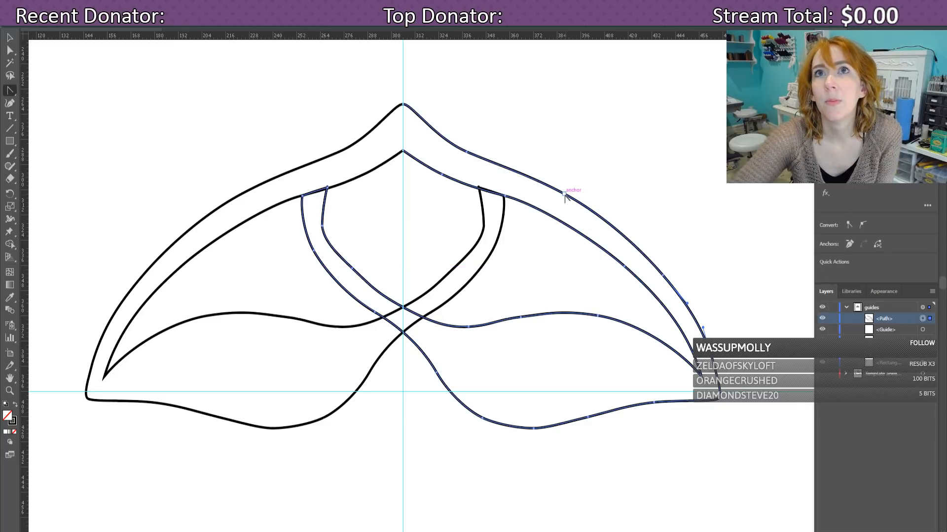
Step: Adjust the handles where the arc's inner line meets the crossing band for a smooth transition
left_click(510, 200)
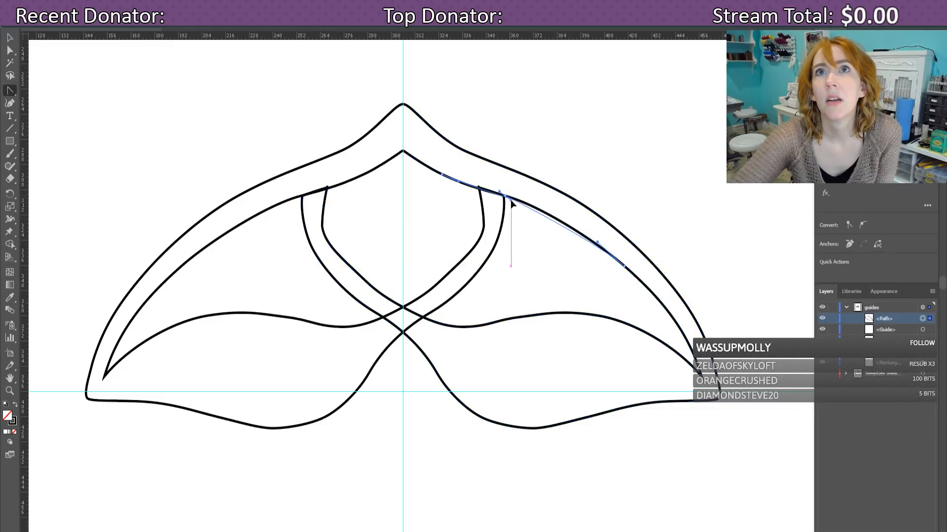
left_click(543, 205)
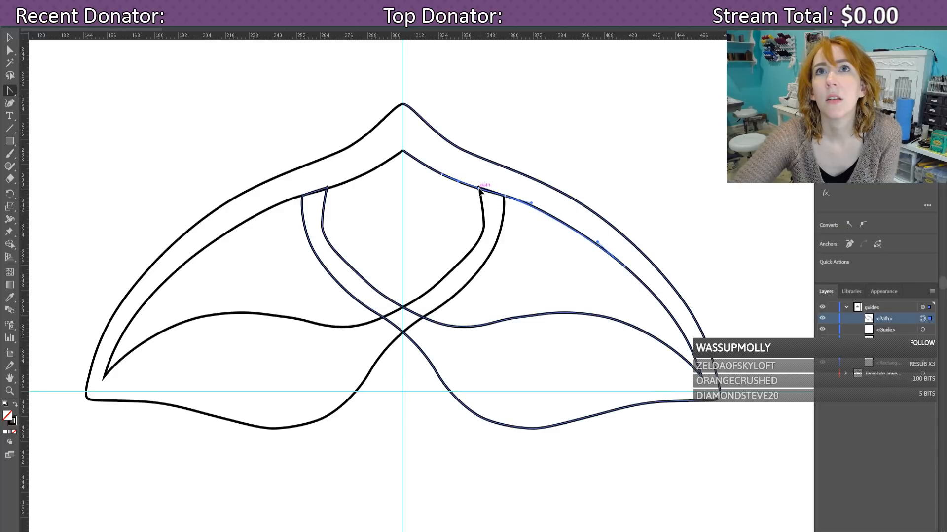
left_click(480, 189)
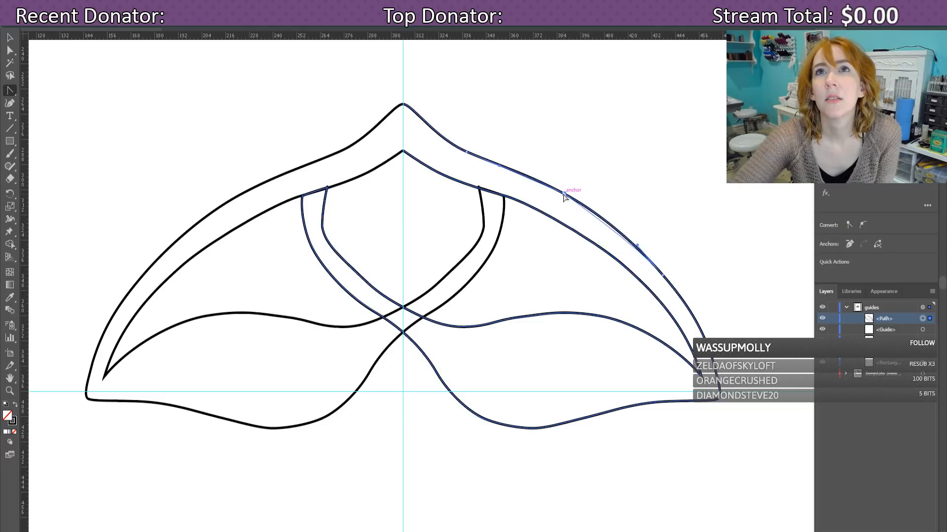
Step: Pull longer, smooth handles from the outer arc's upper side anchor and nudge it slightly right and down
left_click(586, 206)
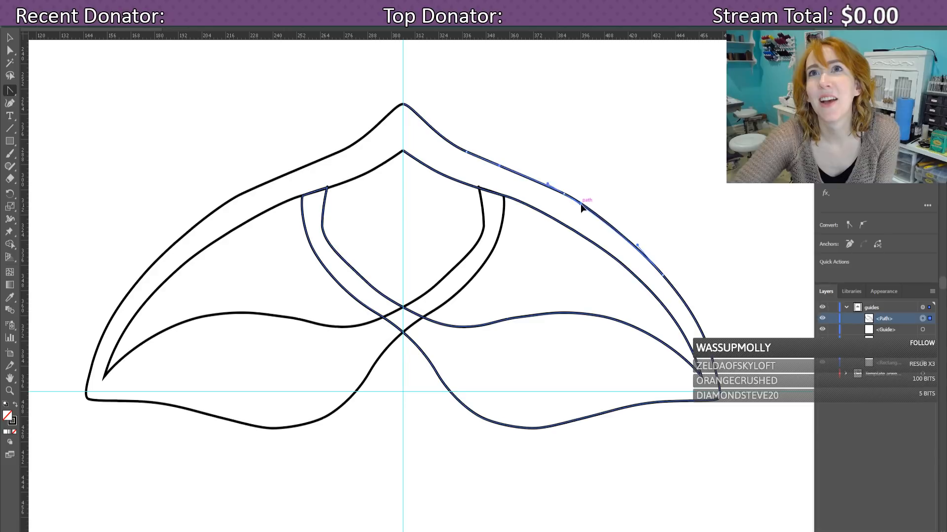
left_click(583, 206)
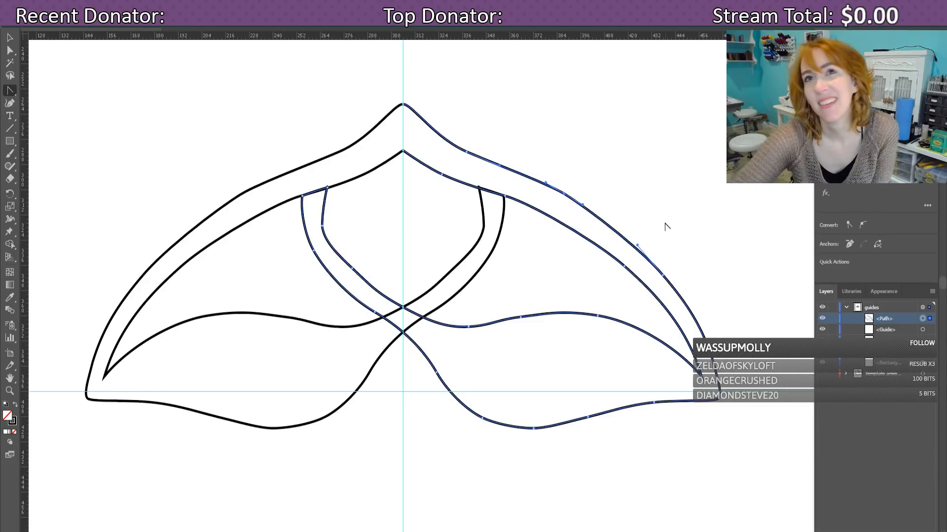
left_click(604, 220)
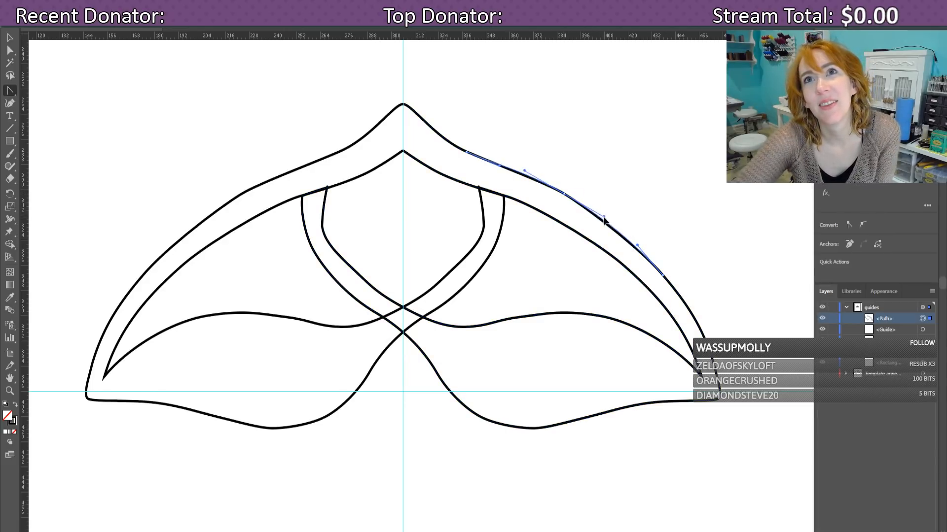
left_click_drag(604, 220, 614, 224)
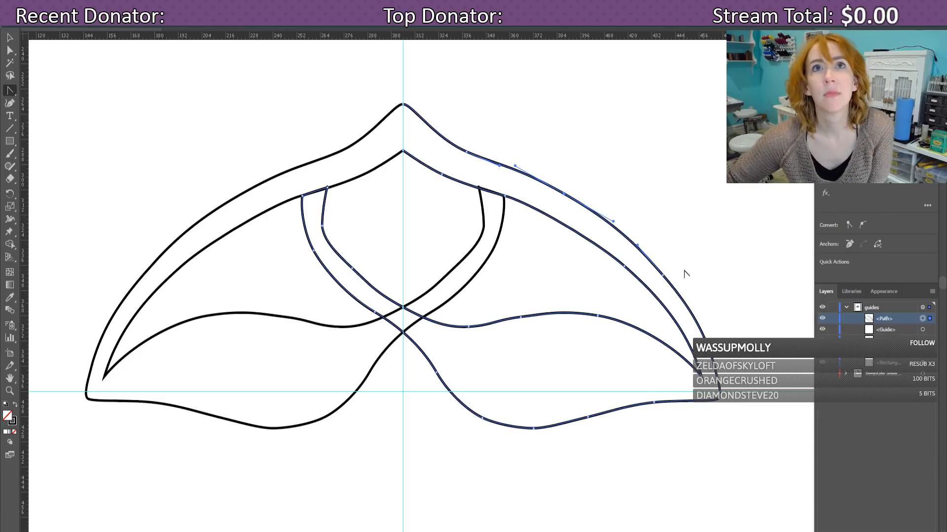
key("Right")
key("Down")
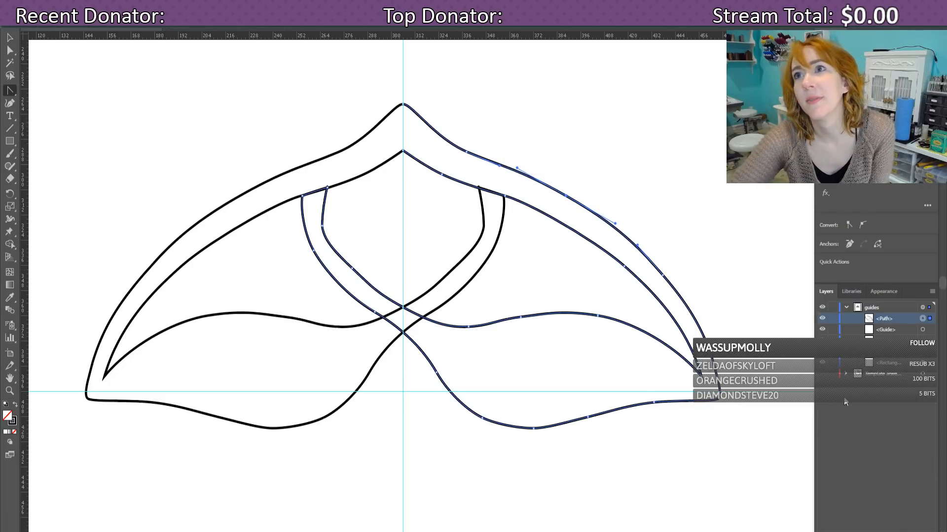
Step: Compare the smoothed outline with the reference sketch by toggling the template layer's visibility, leaving the sketch shown
left_click(824, 377)
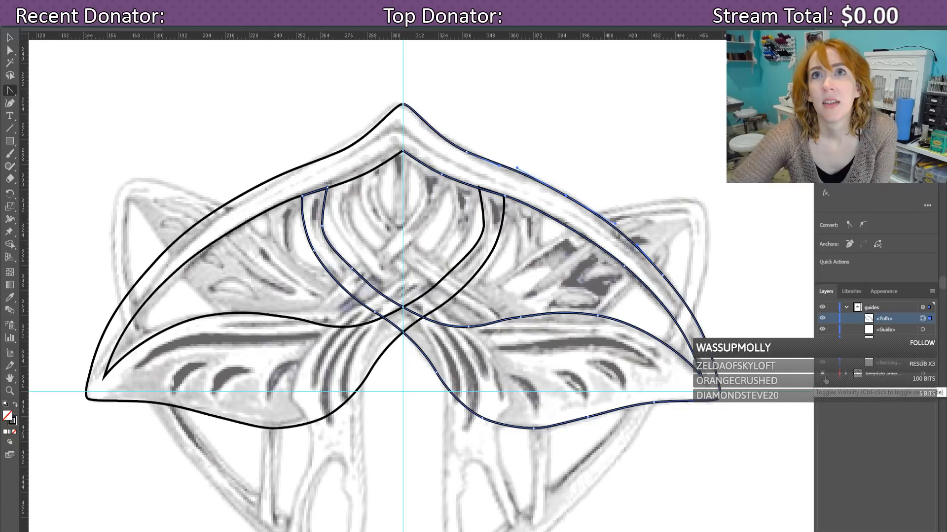
left_click(825, 379)
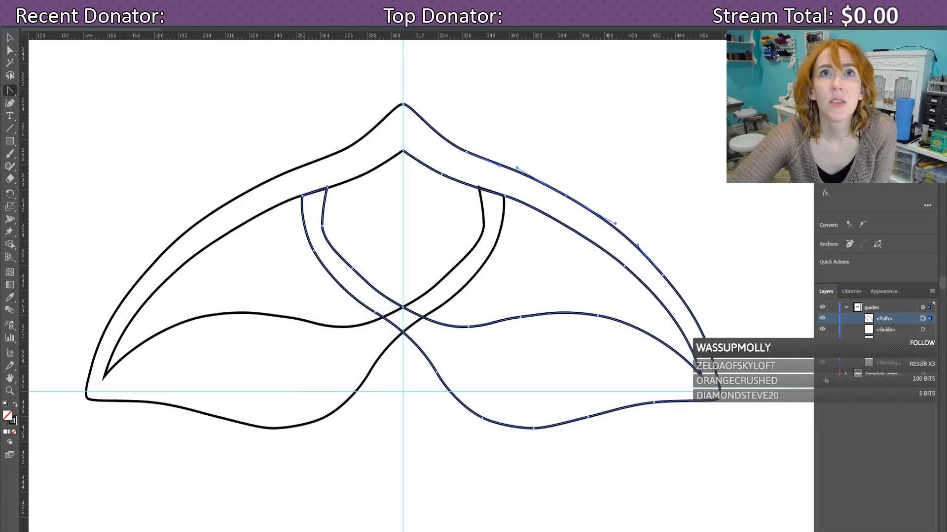
left_click(825, 378)
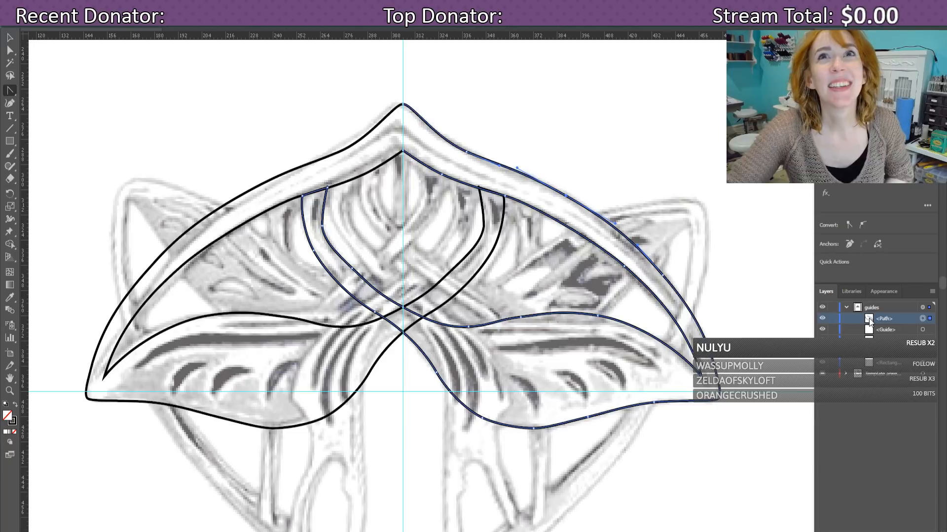
left_click(11, 103)
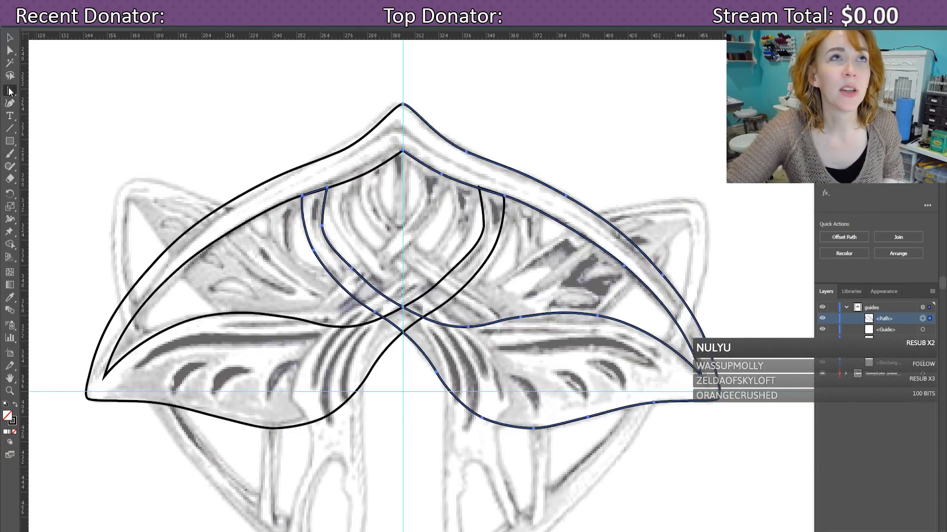
left_click_drag(10, 90, 34, 88)
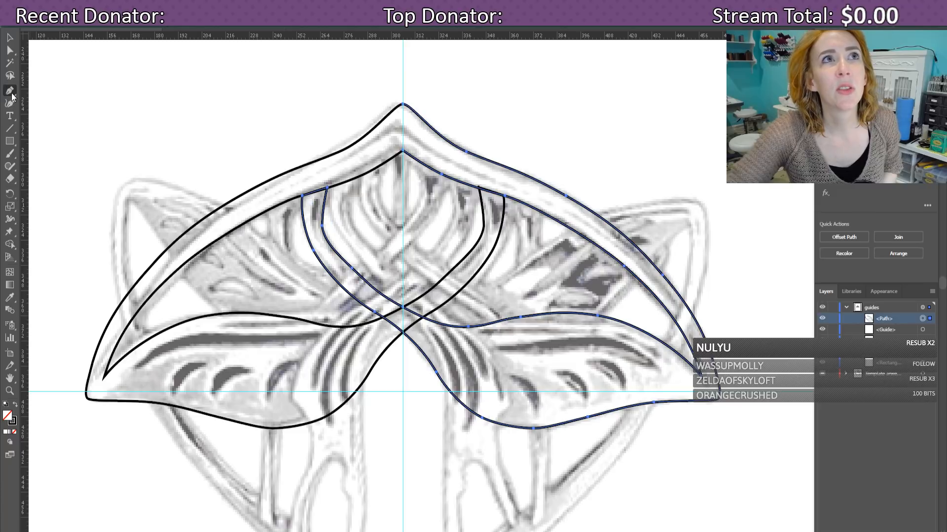
left_click_drag(11, 94, 50, 128)
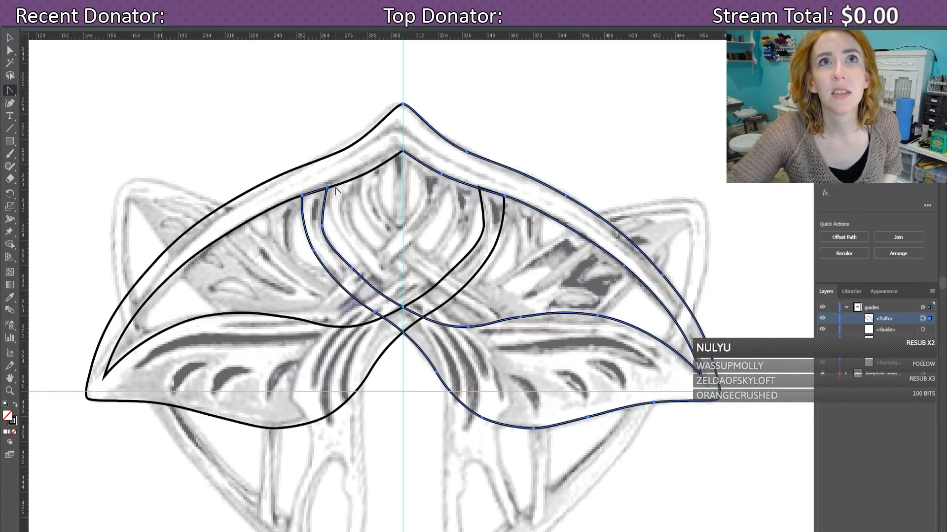
left_click_drag(10, 94, 10, 93)
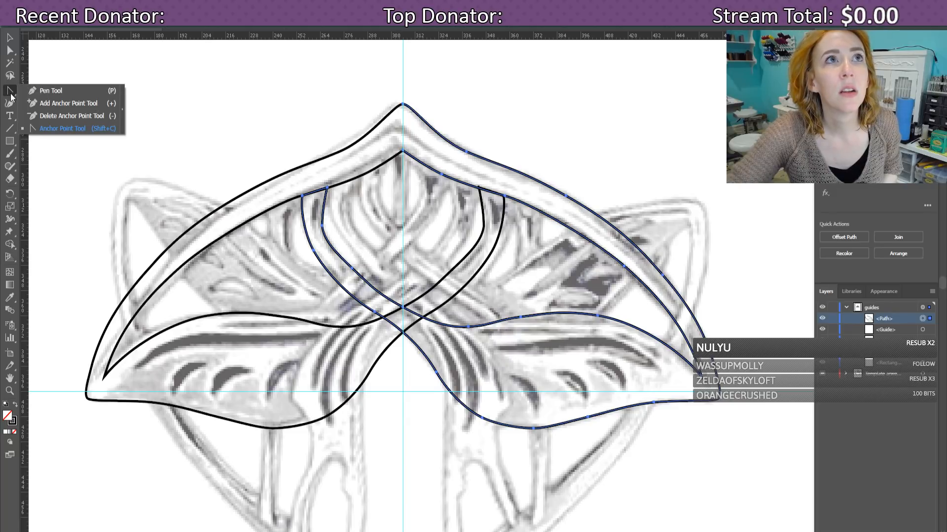
left_click_drag(11, 93, 10, 94)
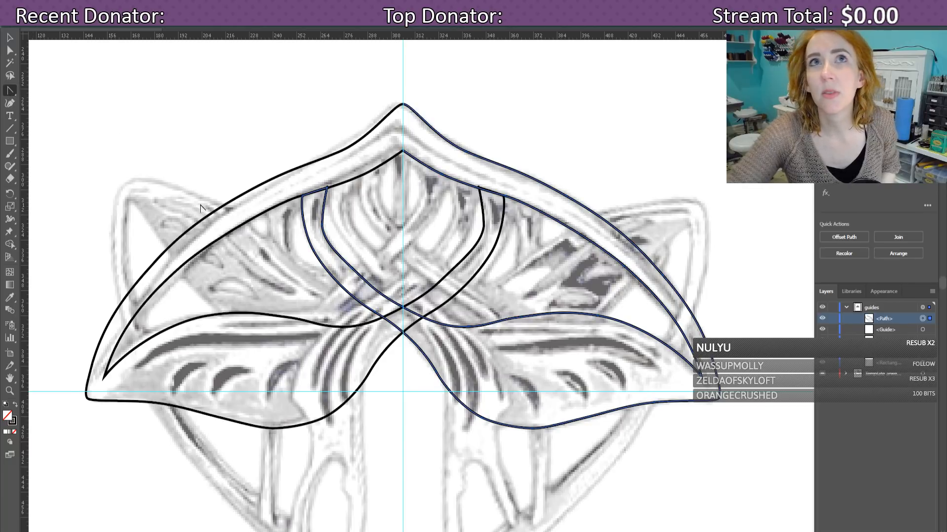
Step: Try nudging the anchor at the crossing band's upper inner end up and left with the Direct Selection tool
left_click(11, 50)
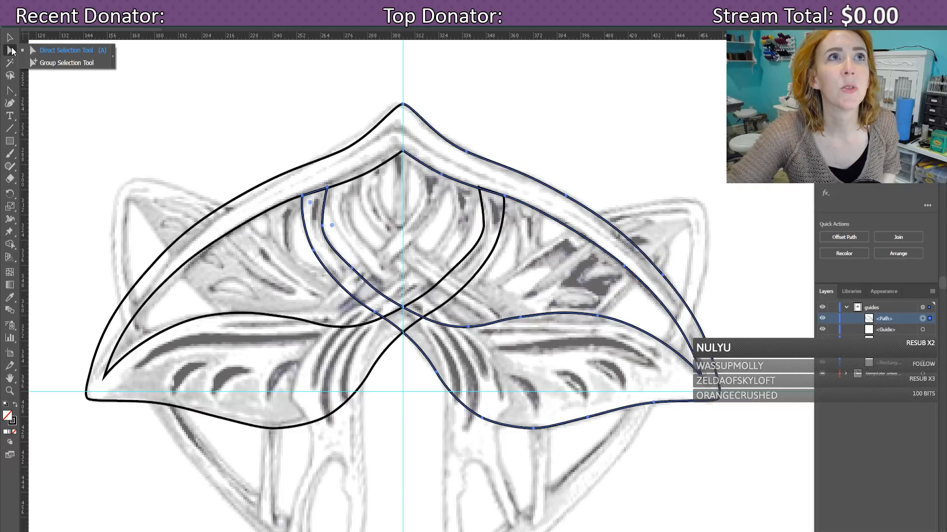
left_click(328, 188)
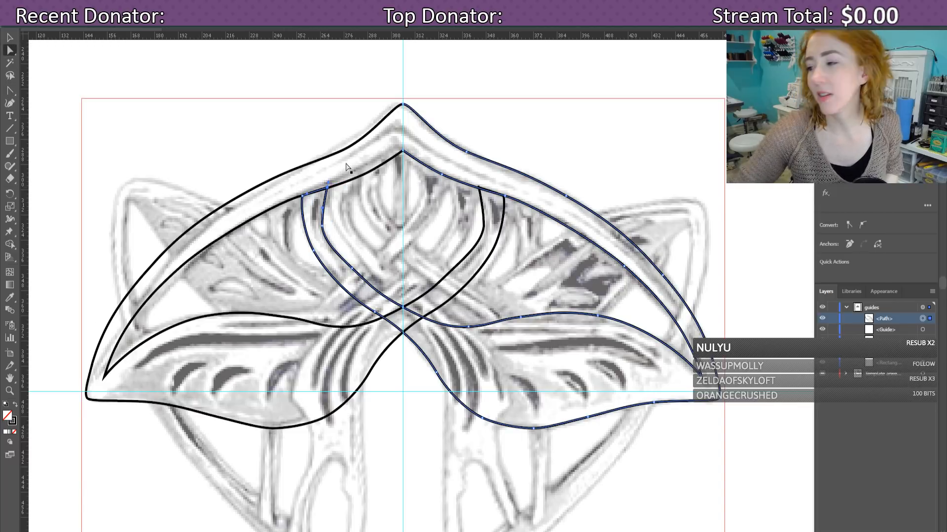
key("Up")
key("Left")
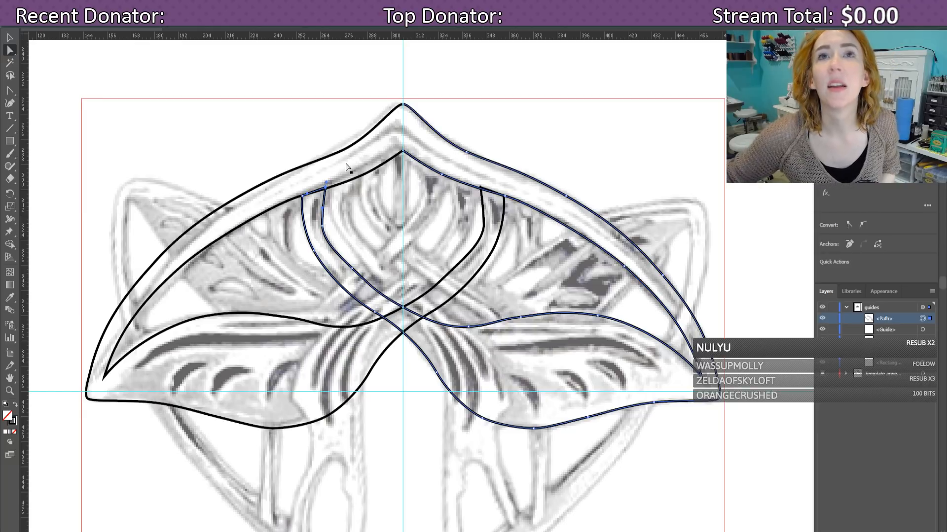
key("Down")
key("Right")
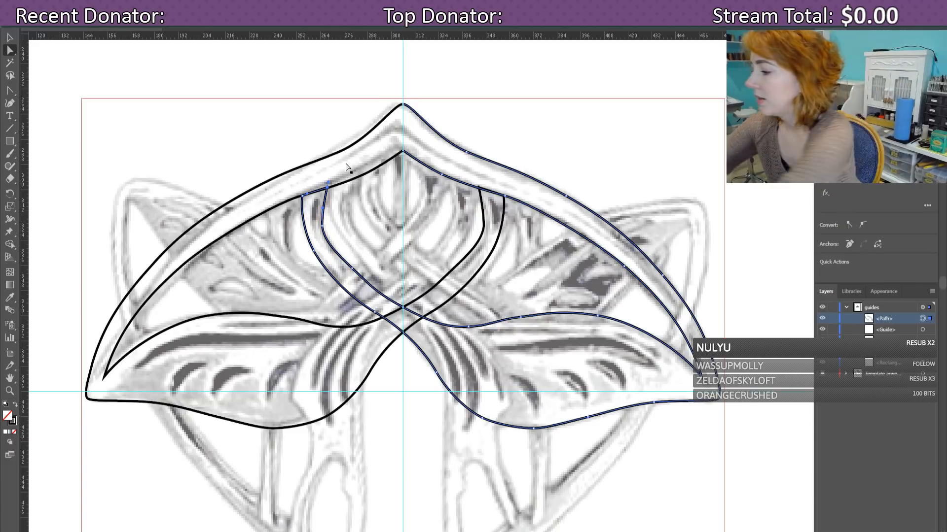
Step: Shorten the handle at the crossing band's upper inner corner and nudge that anchor down and left onto the arc's inner line
key("ctrl+plus")
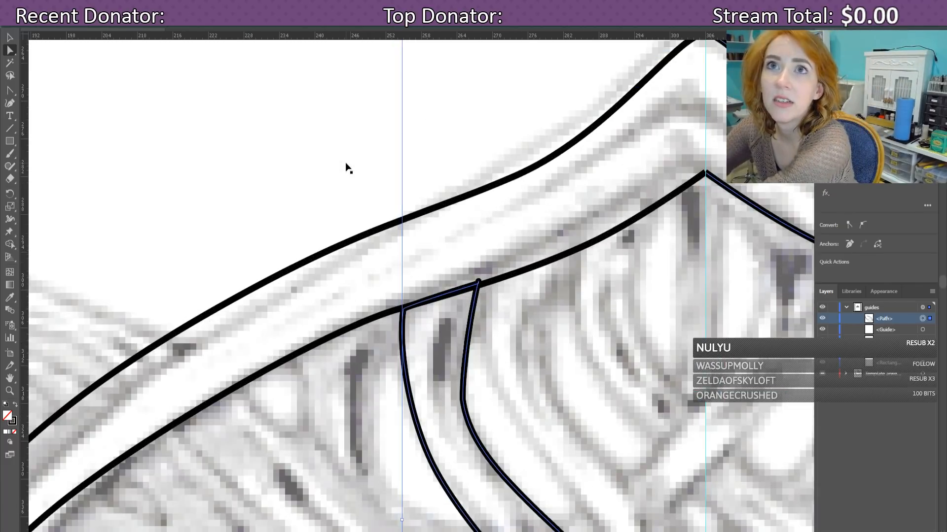
key("ctrl+plus")
key("ctrl+plus")
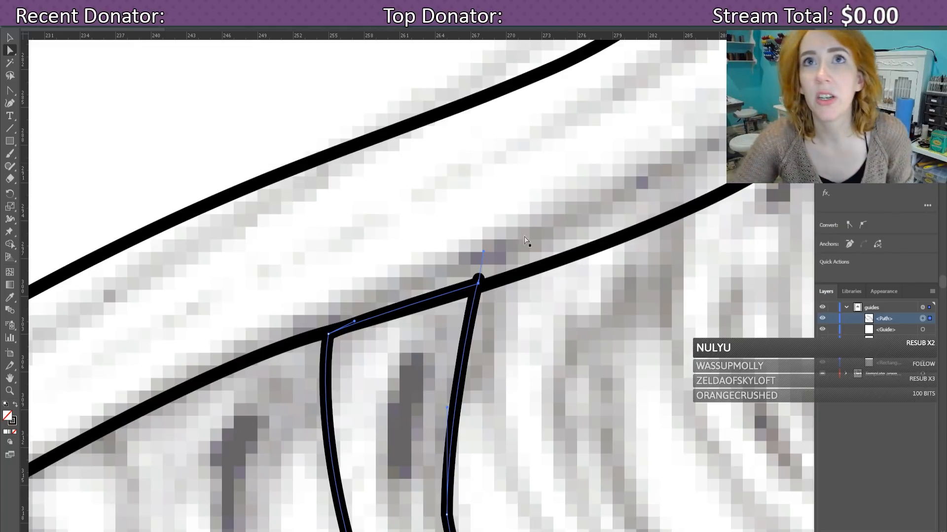
left_click_drag(482, 254, 482, 286)
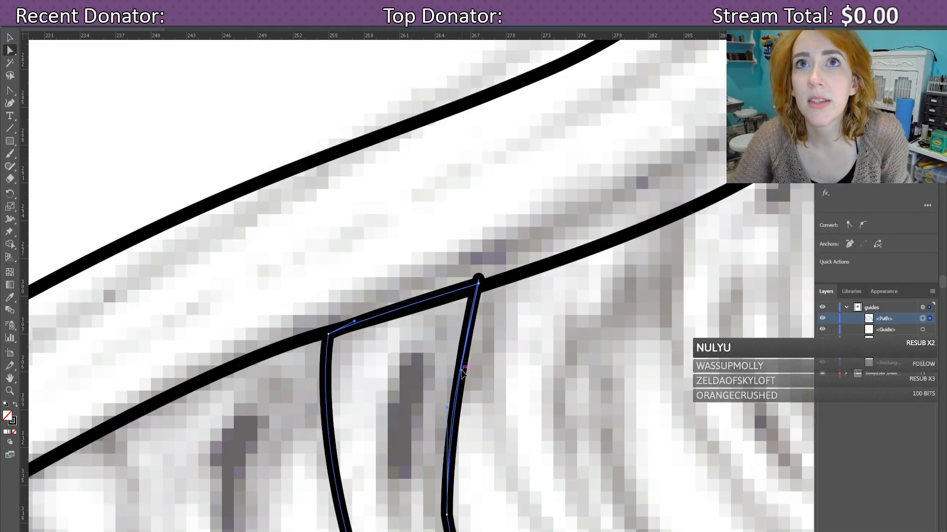
left_click_drag(461, 370, 469, 376)
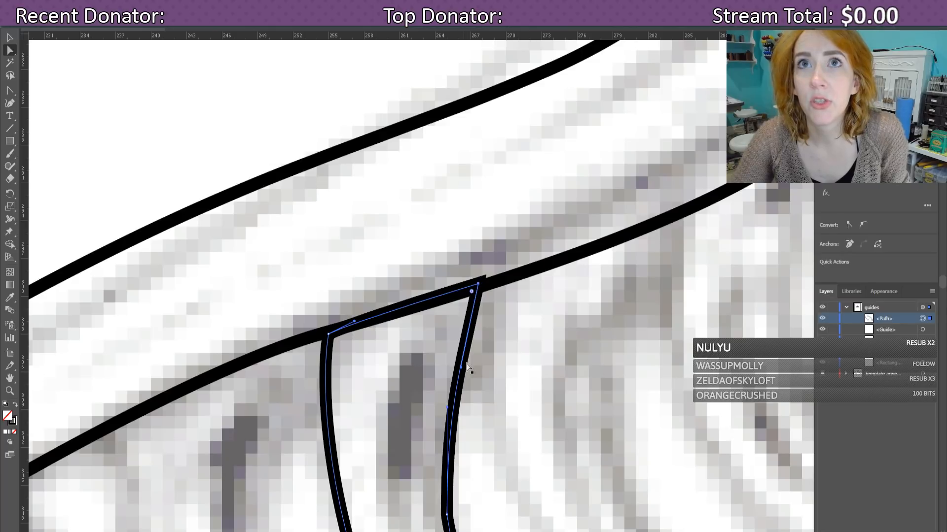
left_click(480, 284)
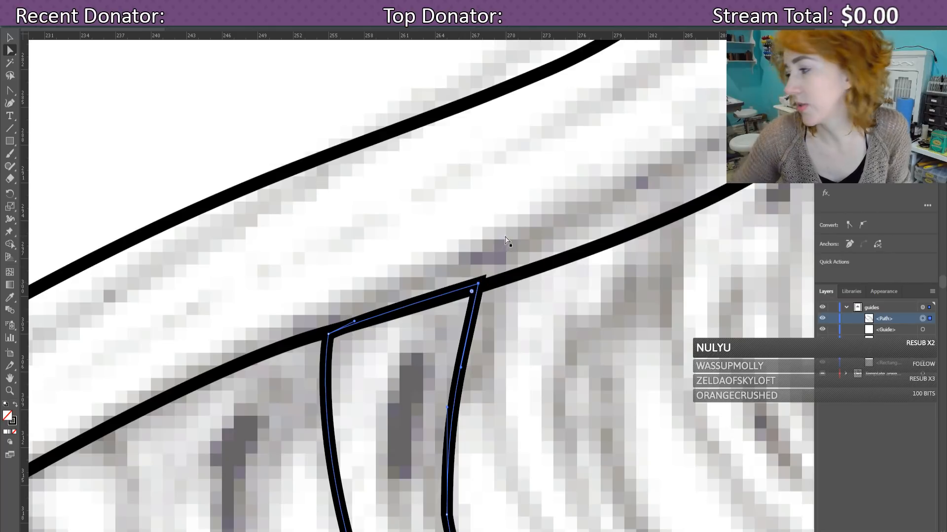
key("Down")
key("Left")
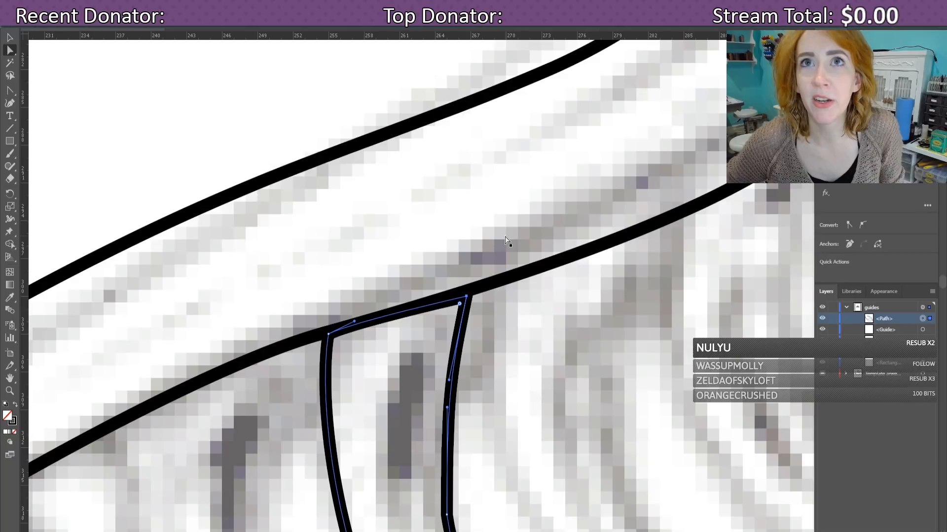
key("ctrl+z")
key("ctrl+shift+z")
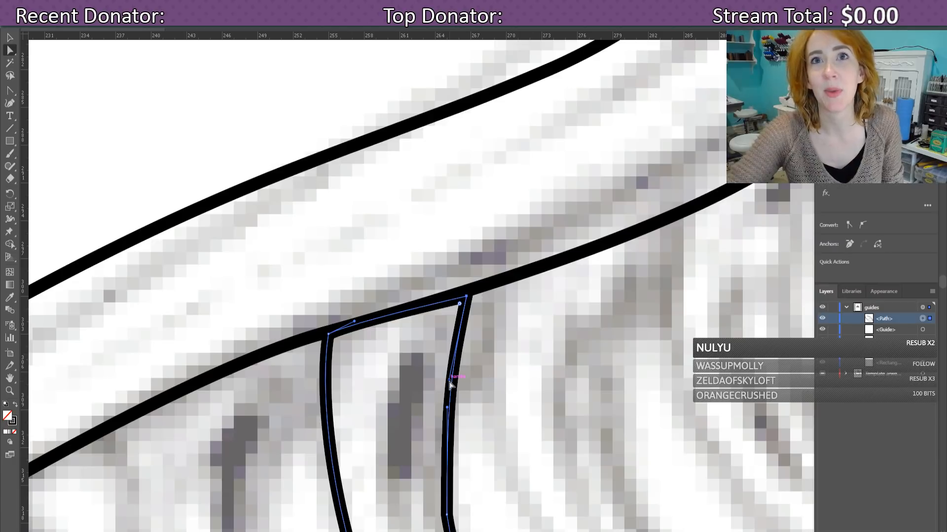
Step: Try re-pulling the direction handles of the bend anchor midway down the band's inner edge to smooth the curve
scroll(498, 441, "down", 5)
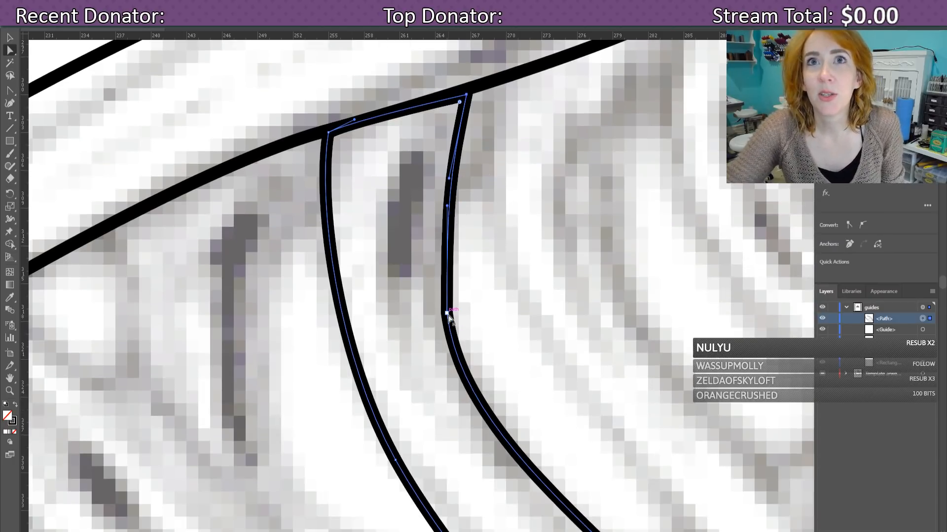
mouse_move(448, 314)
left_mouse_down()
mouse_move(448, 323)
mouse_move(448, 314)
left_mouse_up()
key("shift+c")
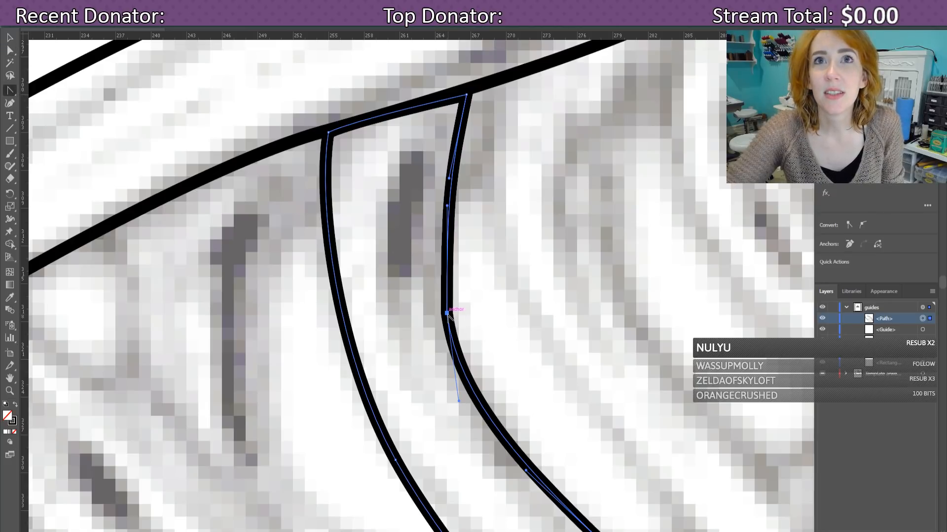
left_click_drag(447, 315, 454, 395)
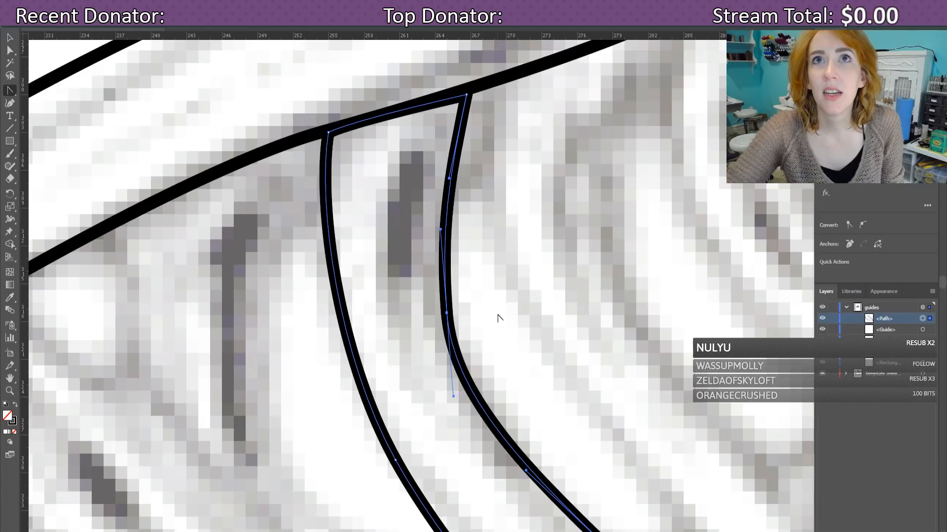
left_click(447, 313)
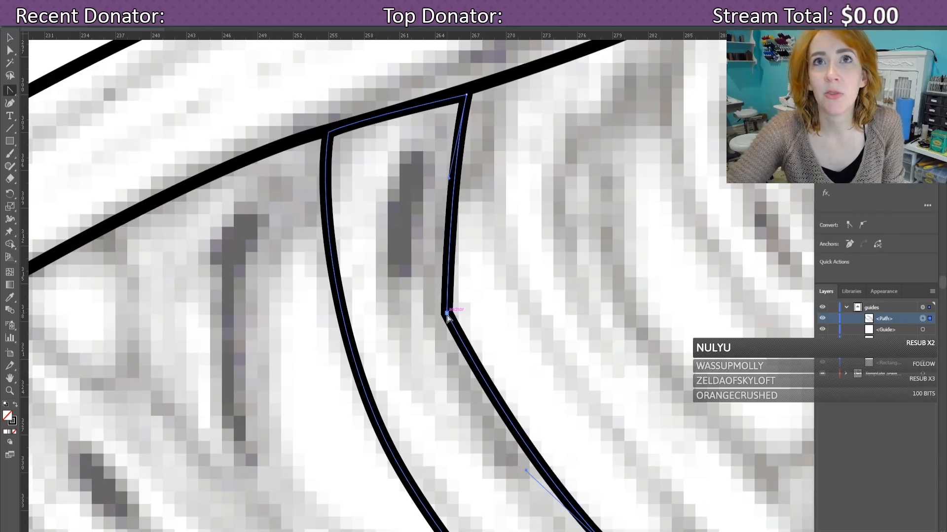
left_click_drag(447, 314, 452, 365)
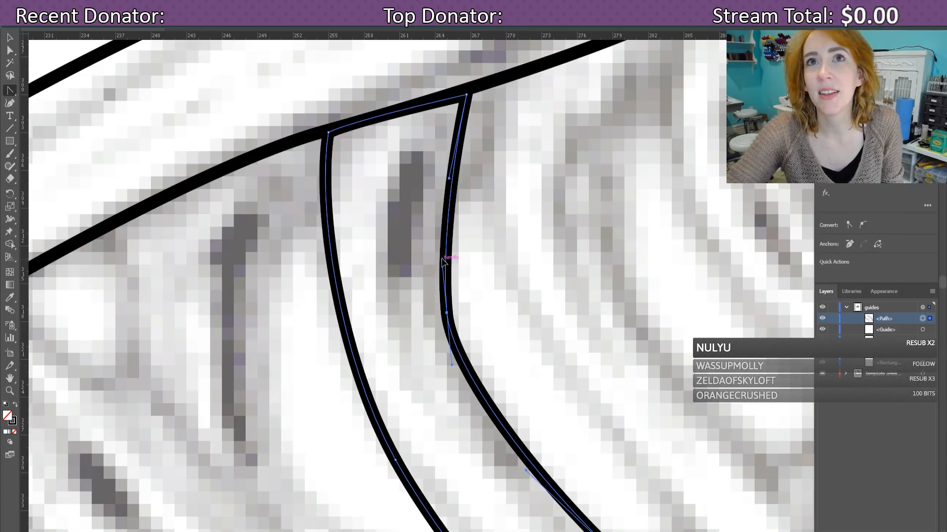
left_click_drag(442, 262, 440, 216)
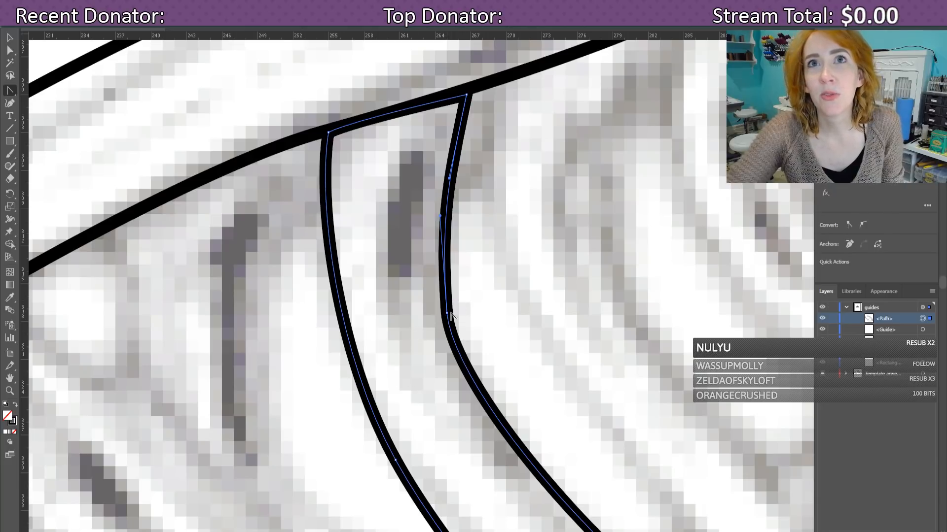
Step: Nudge the bend anchor on the band's inner edge to the right and pull new handles along the curve to smooth it
key("a")
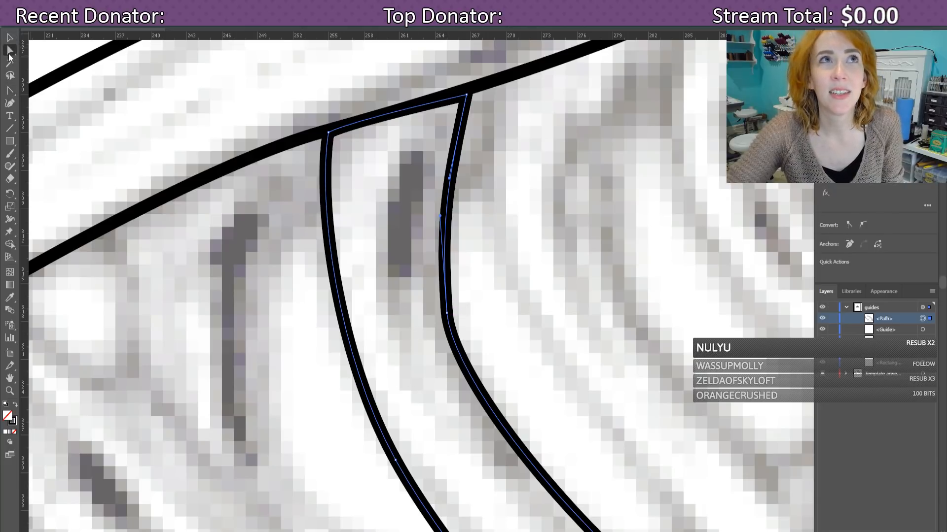
left_click(447, 314)
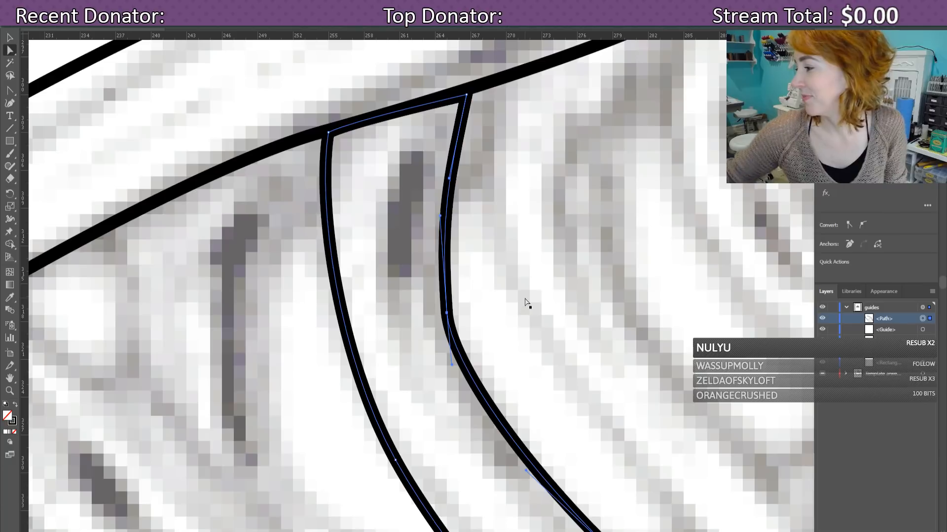
key("Right")
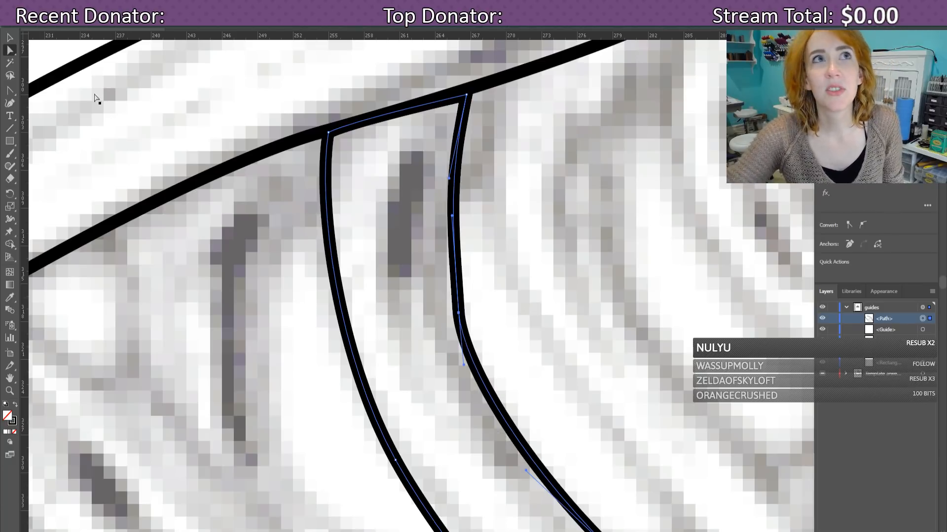
left_click(10, 89)
left_click_drag(449, 213, 453, 252)
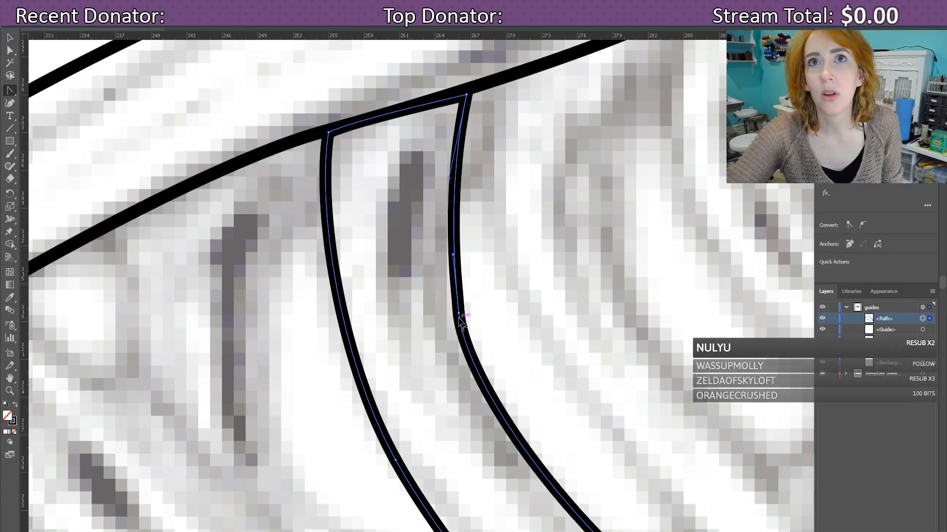
left_click_drag(459, 314, 474, 385)
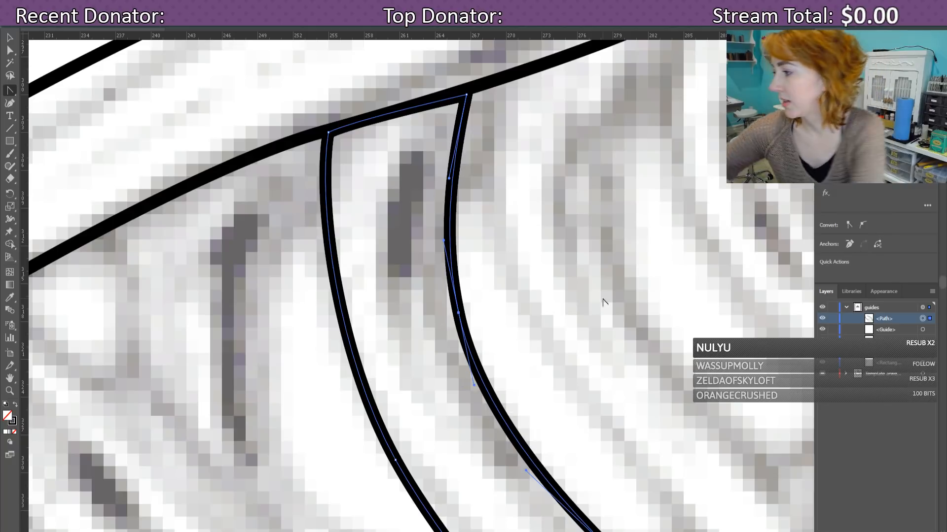
Step: Start a new Pen path at the buckle's bottom tip on the centre guide and trace the lower right edge up to the side point
key("ctrl+0")
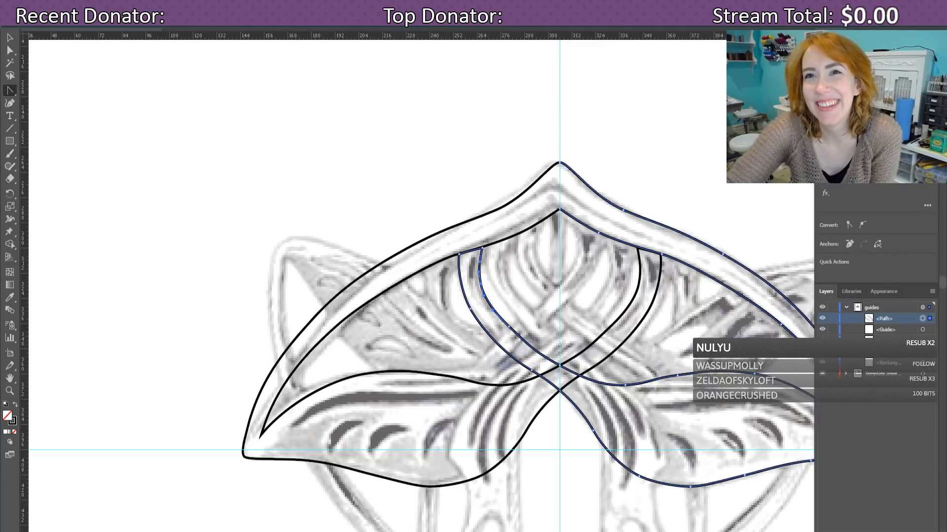
scroll(374, 281, "right", 5)
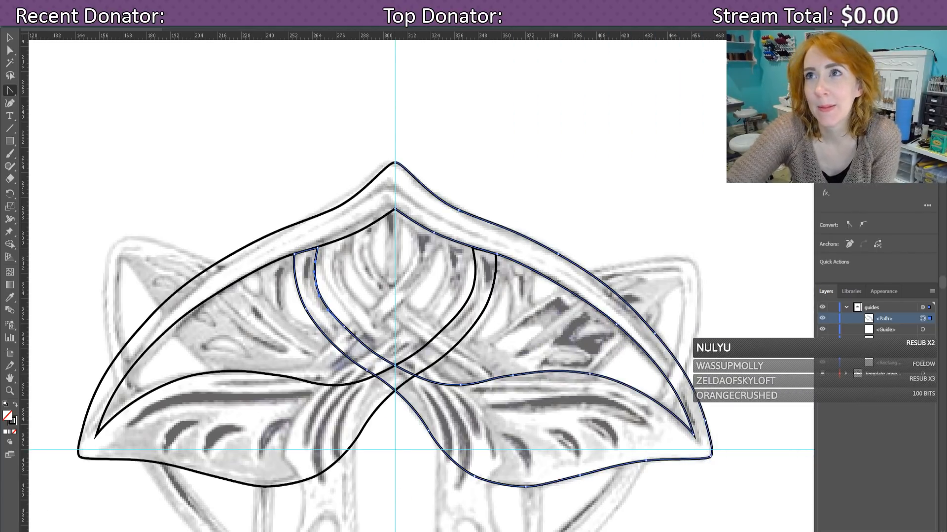
scroll(943, 282, "down", 3)
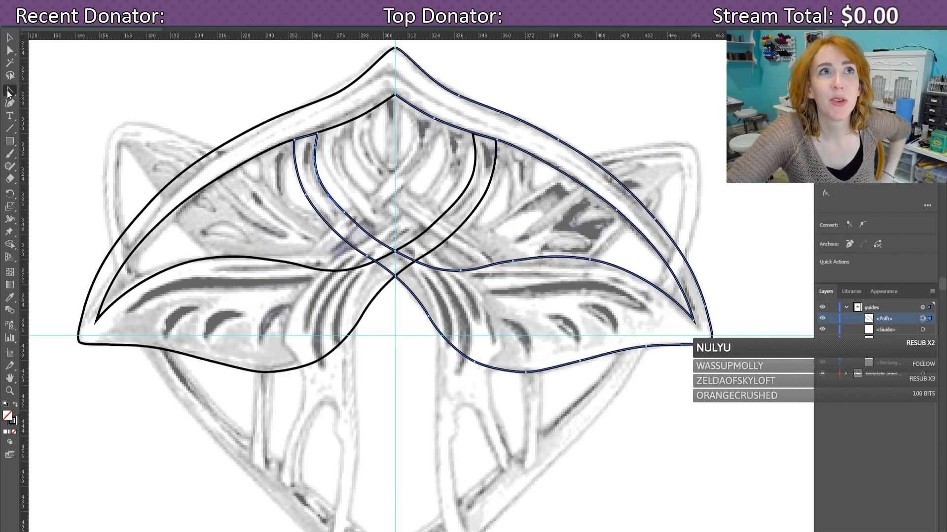
left_click_drag(9, 94, 45, 92)
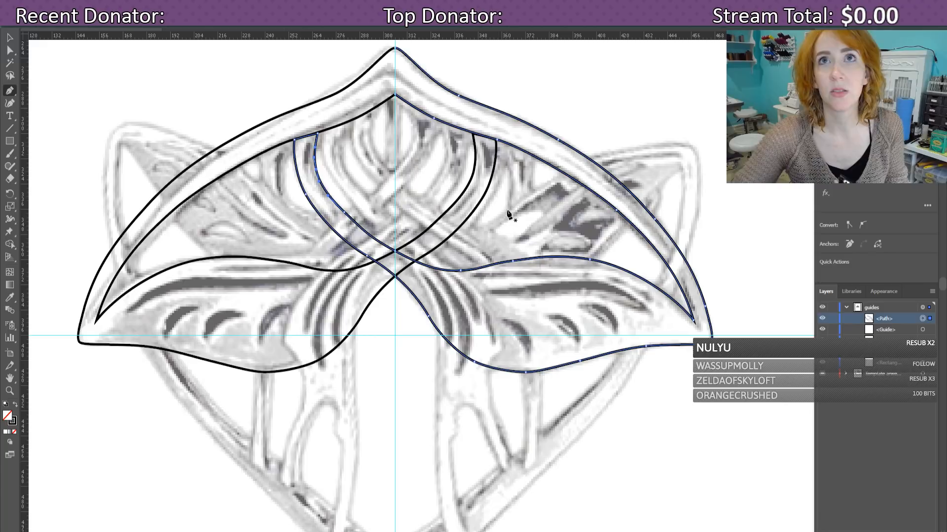
scroll(443, 411, "down", 1)
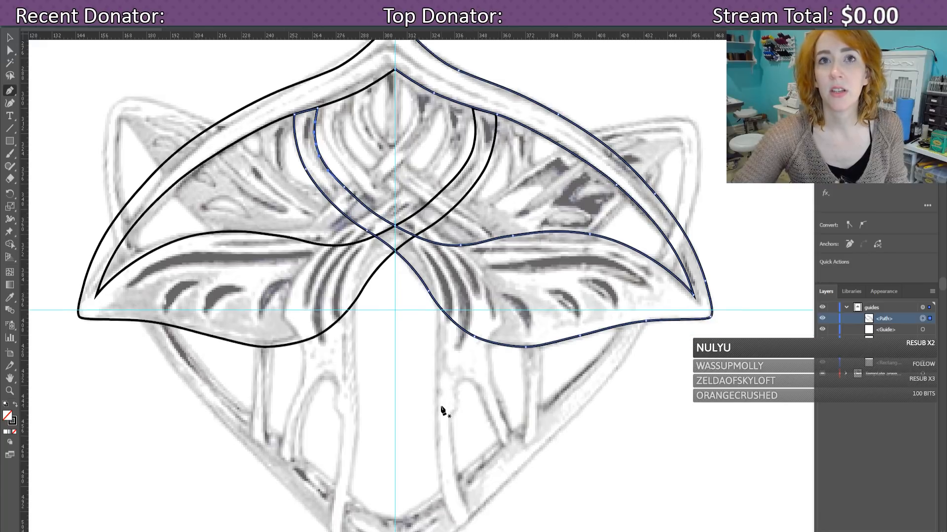
scroll(442, 411, "down", 4)
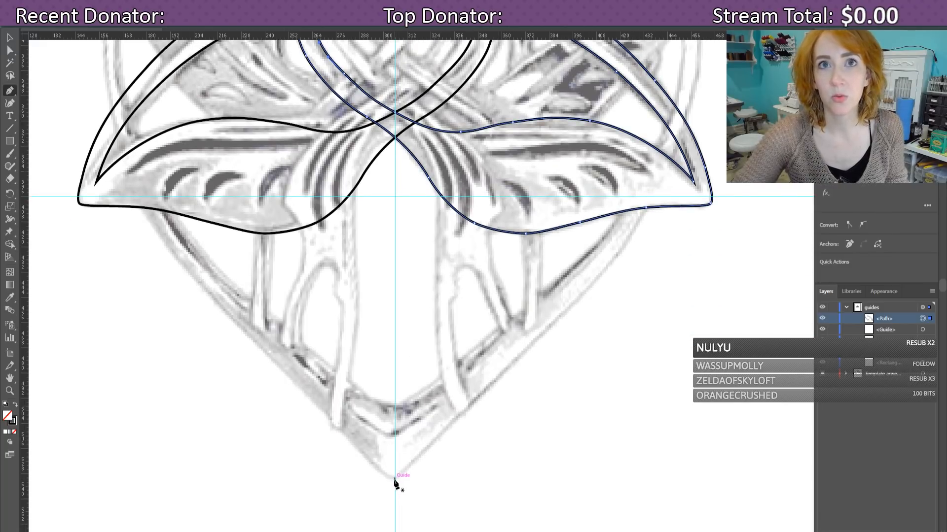
left_click(394, 479)
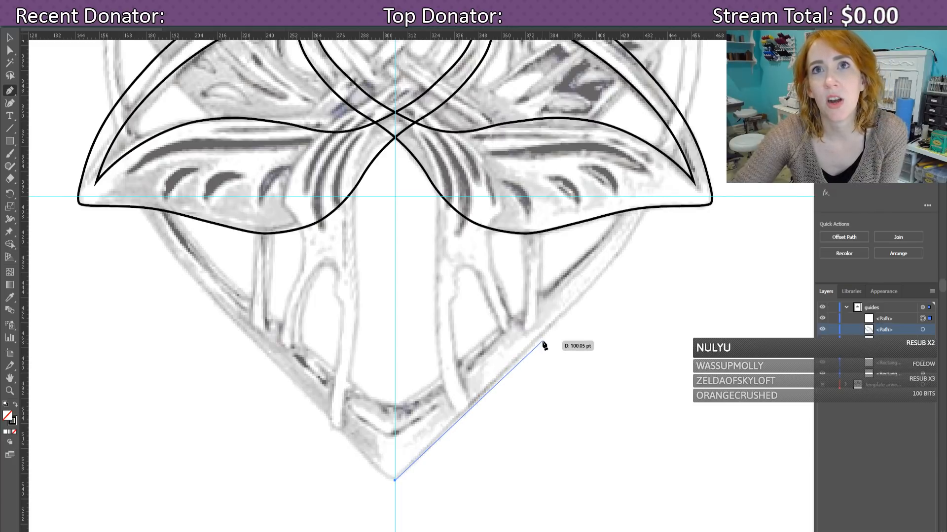
left_click(542, 341)
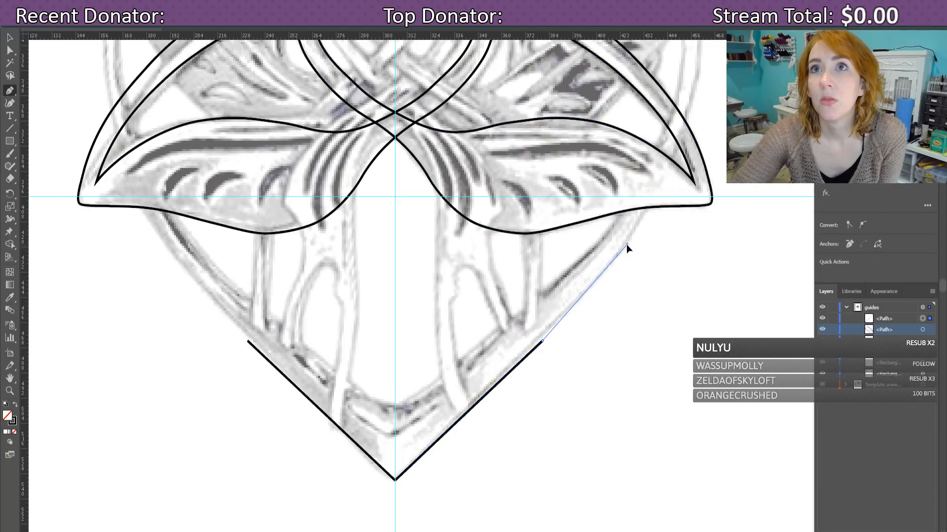
left_click(627, 244)
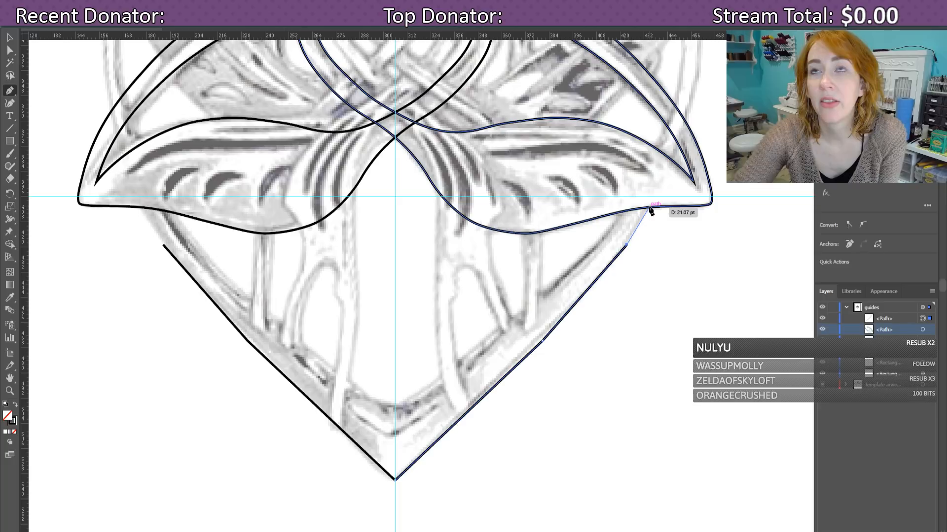
left_click(694, 95)
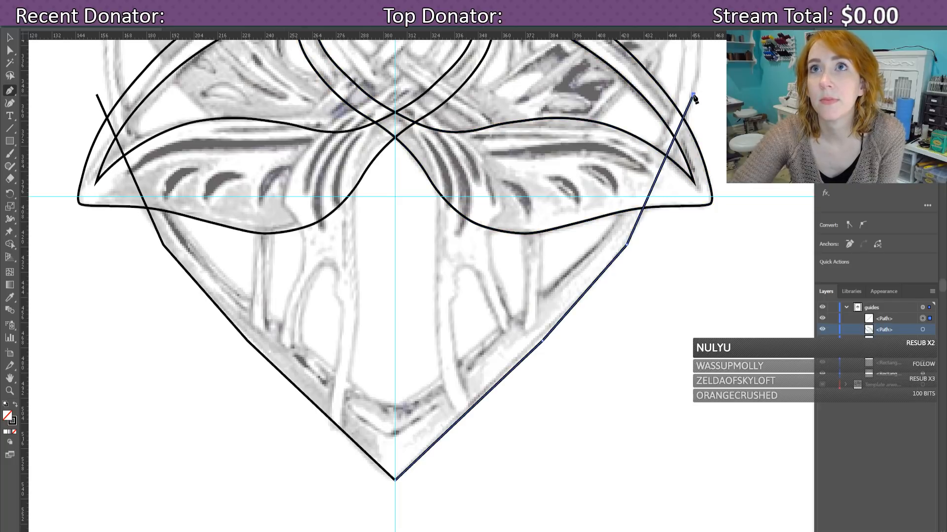
Step: Continue the path with straight segments around the right side point's outer corner and inward along its upper edge
scroll(694, 100, "up", 3)
scroll(695, 101, "up", 2)
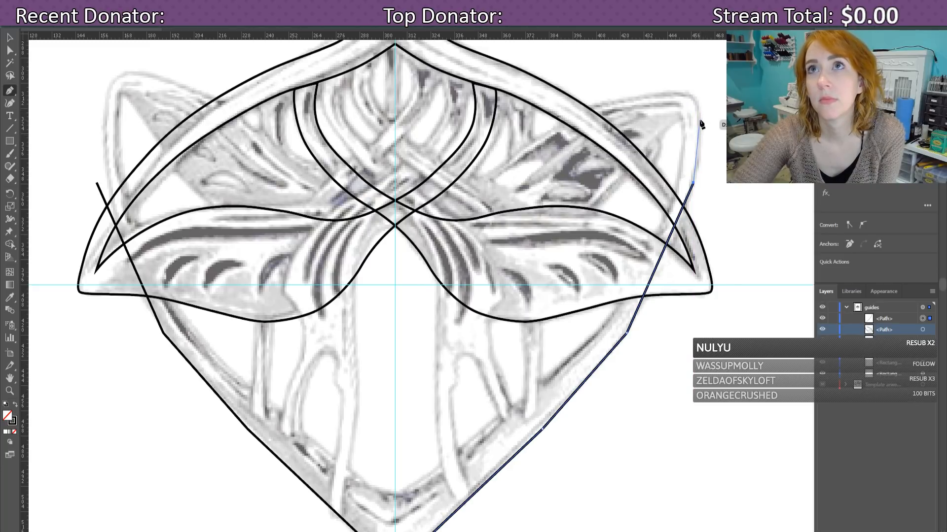
left_click(693, 98)
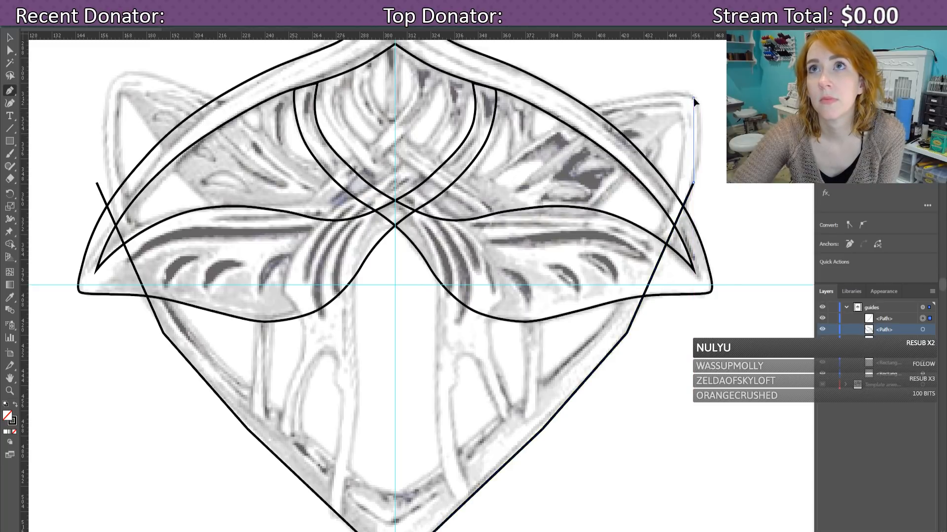
left_click(617, 101)
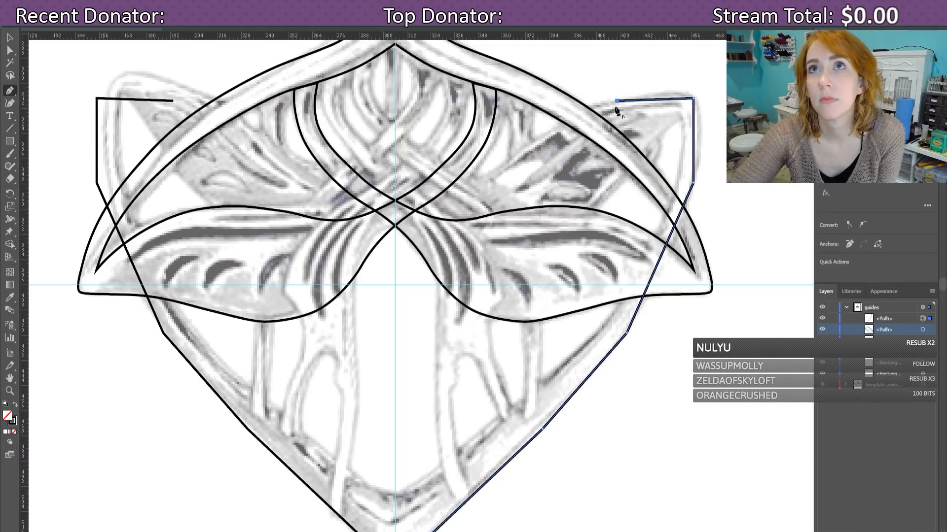
left_click(530, 144)
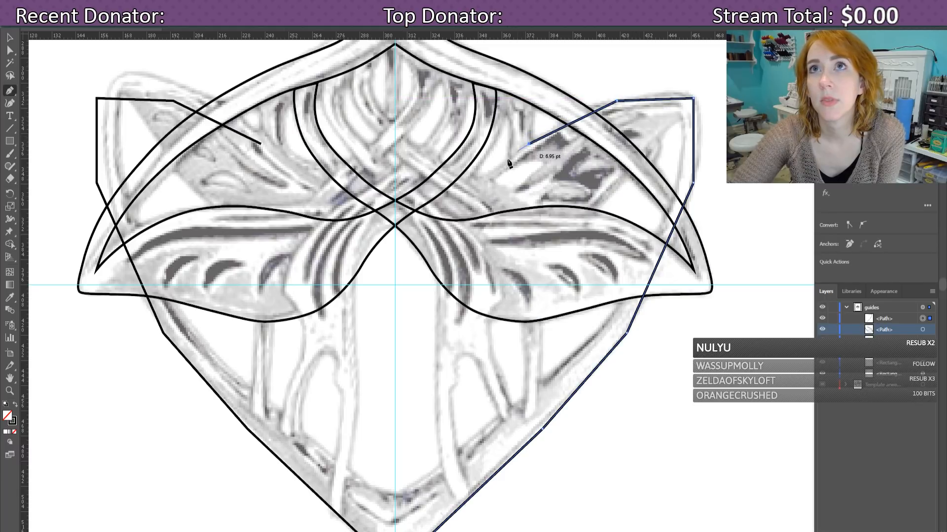
Step: Continue the frame path with straight segments across the centre guide, up the left inner strip and across its end at the arch
left_click(474, 181)
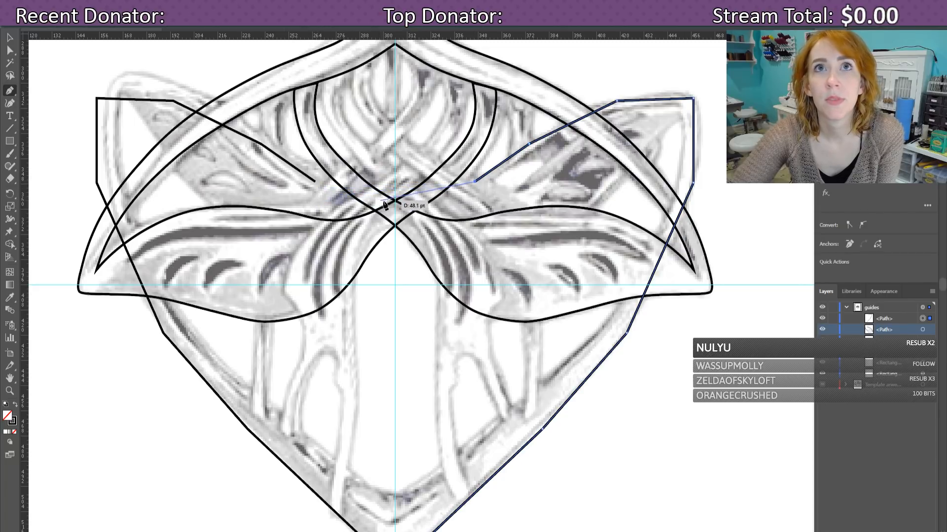
left_click(310, 162)
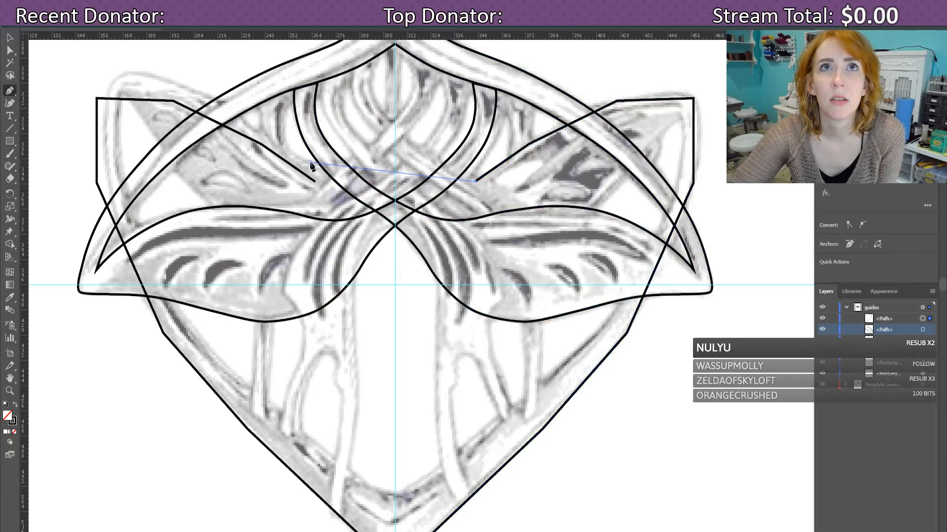
left_click(279, 138)
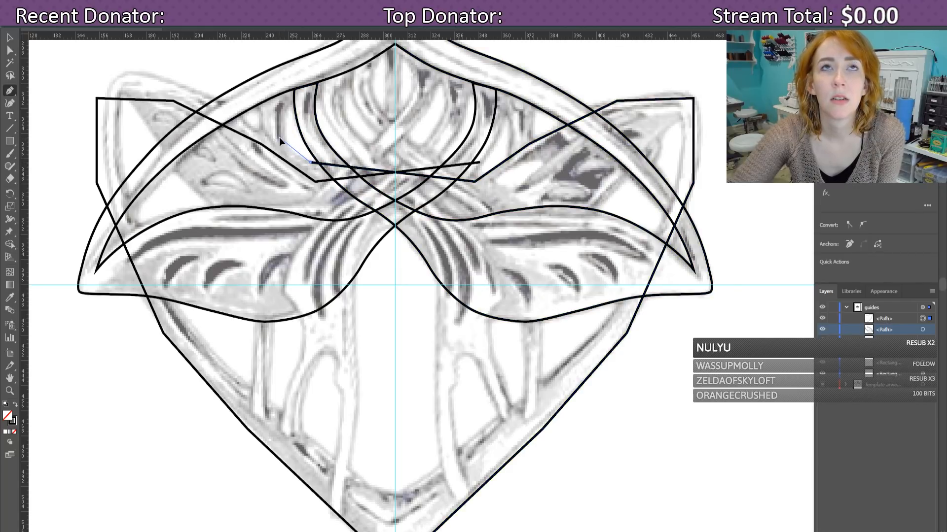
left_click(279, 95)
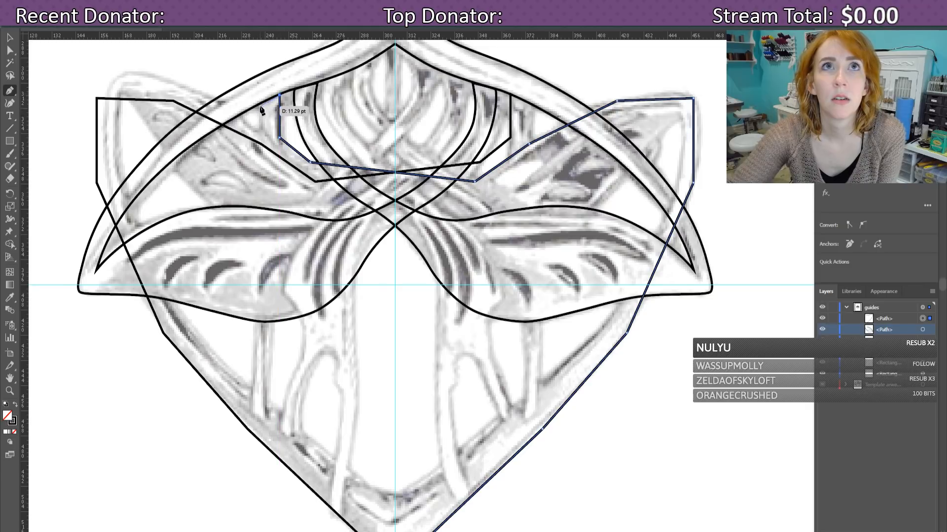
left_click(260, 104)
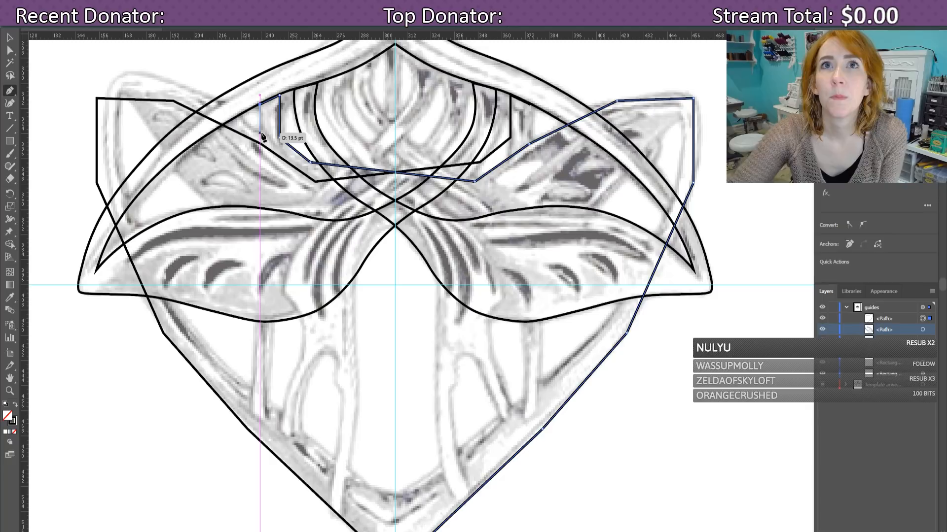
Step: Trace the strip's other edge back down through the centre guide and out to the inner corner of the right side point
left_click(260, 132)
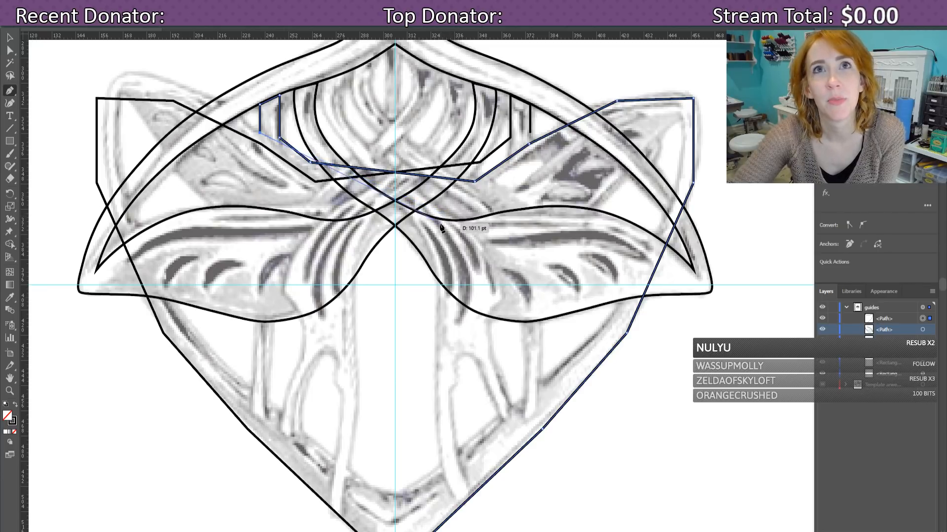
left_click(395, 211)
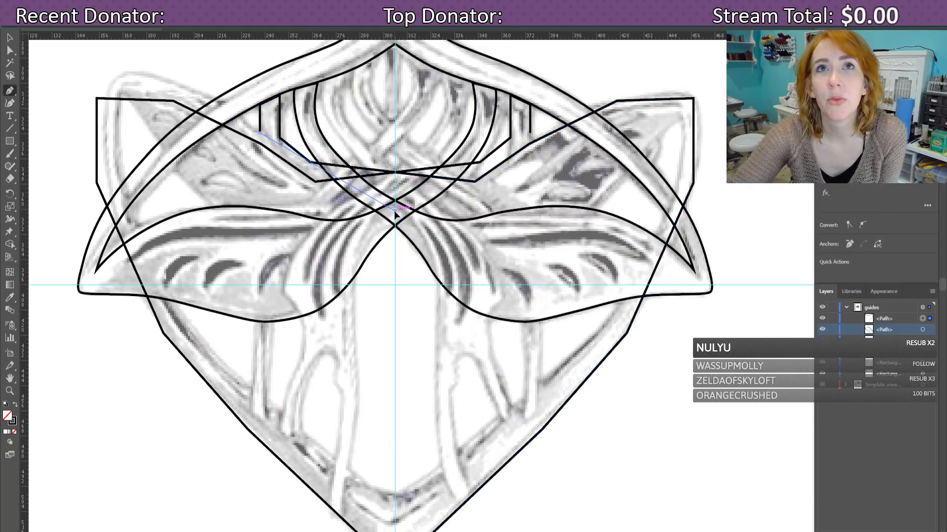
left_click(547, 220)
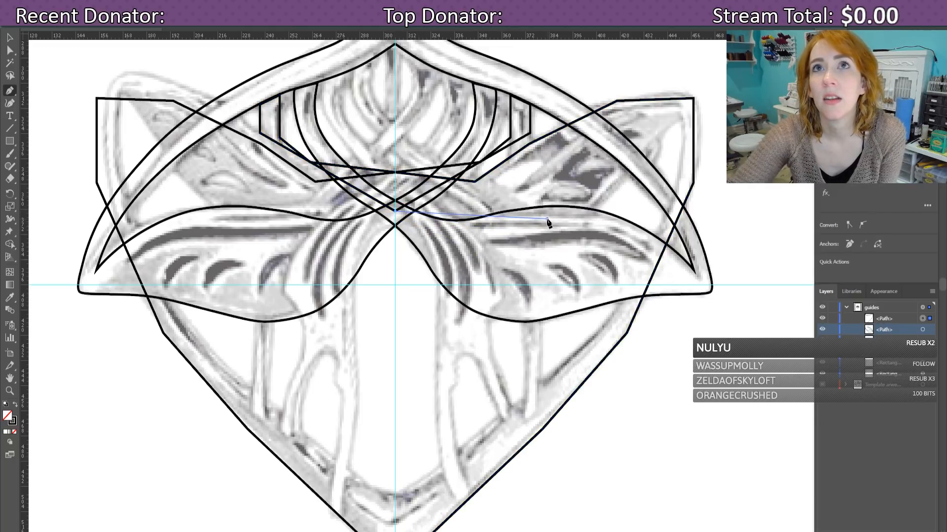
left_click(623, 181)
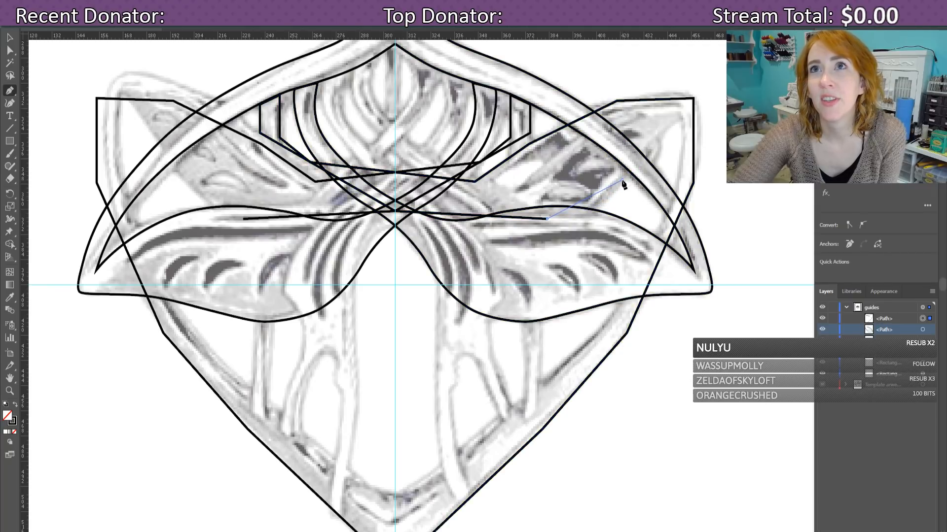
left_click(659, 134)
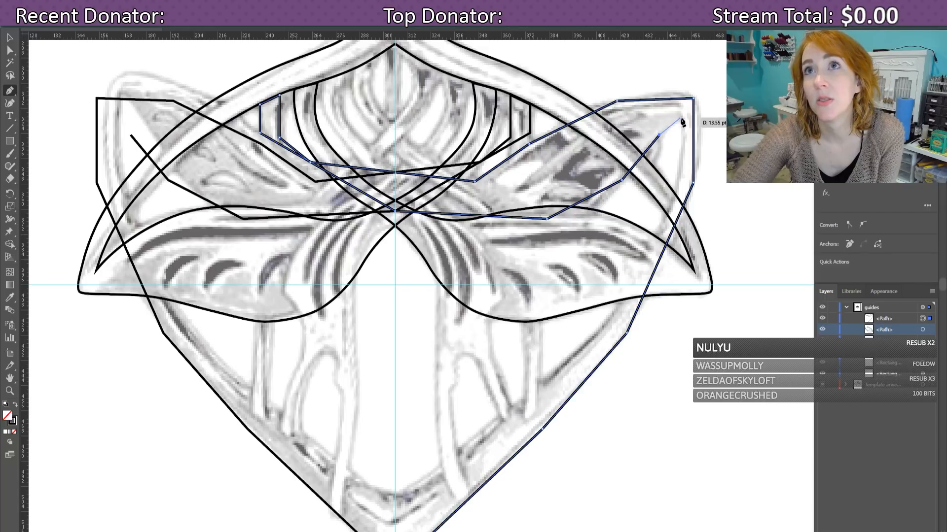
left_click(681, 119)
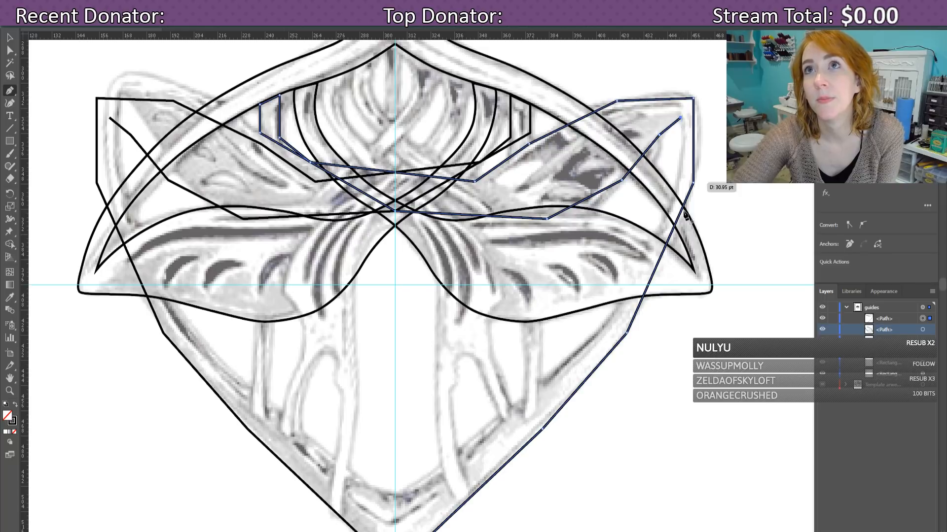
Step: Trace the frame's inner edge with straight segments from the right side point down to the centre guide above the bottom tip
left_click(680, 177)
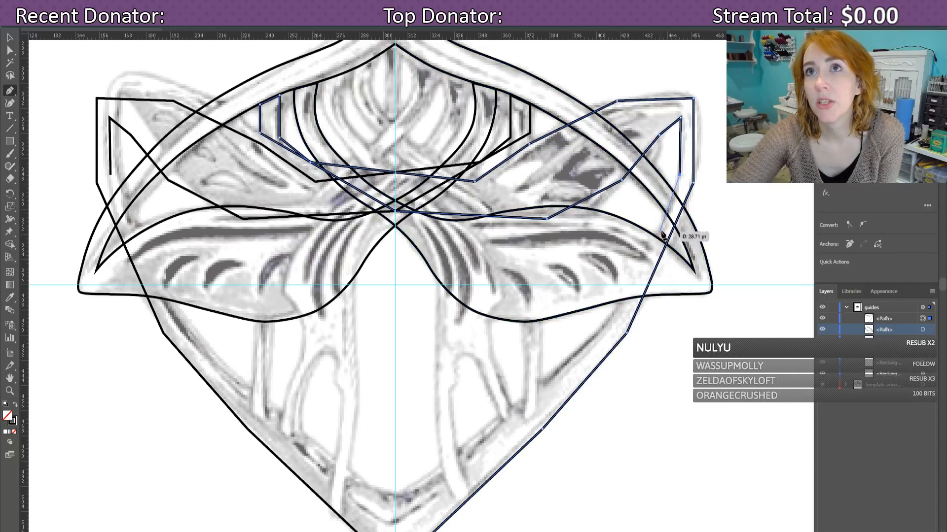
left_click(637, 271)
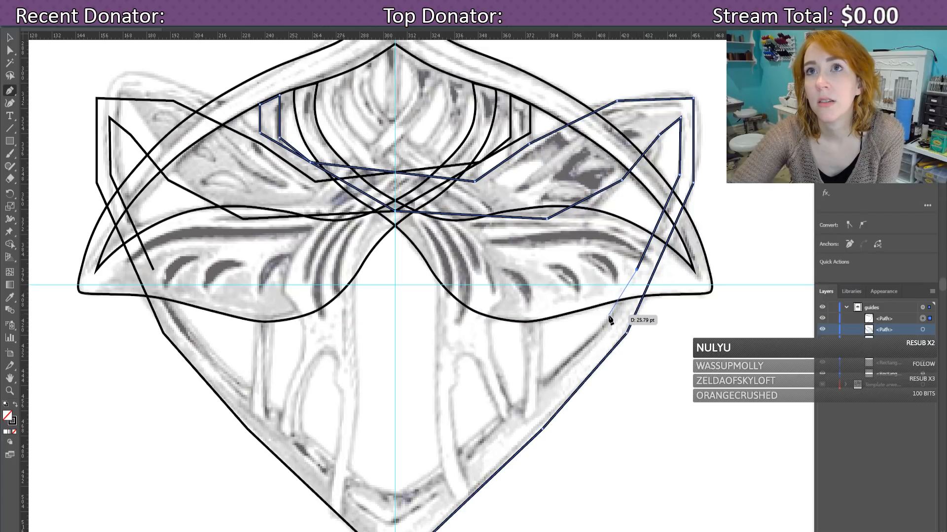
left_click(610, 319)
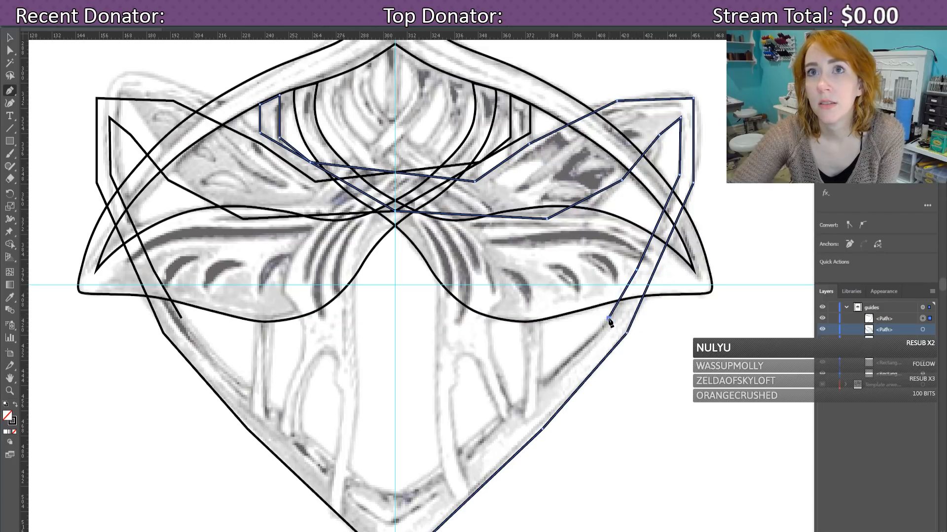
left_click(517, 409)
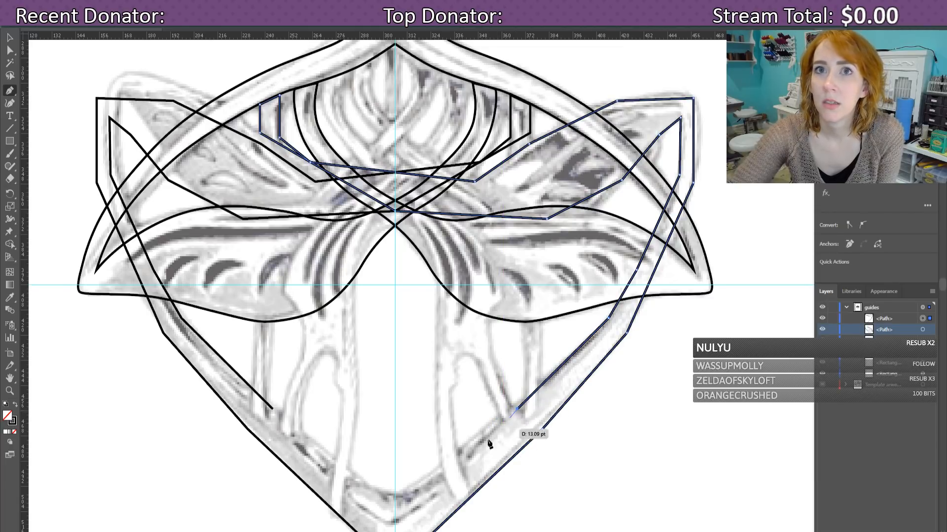
left_click(395, 494)
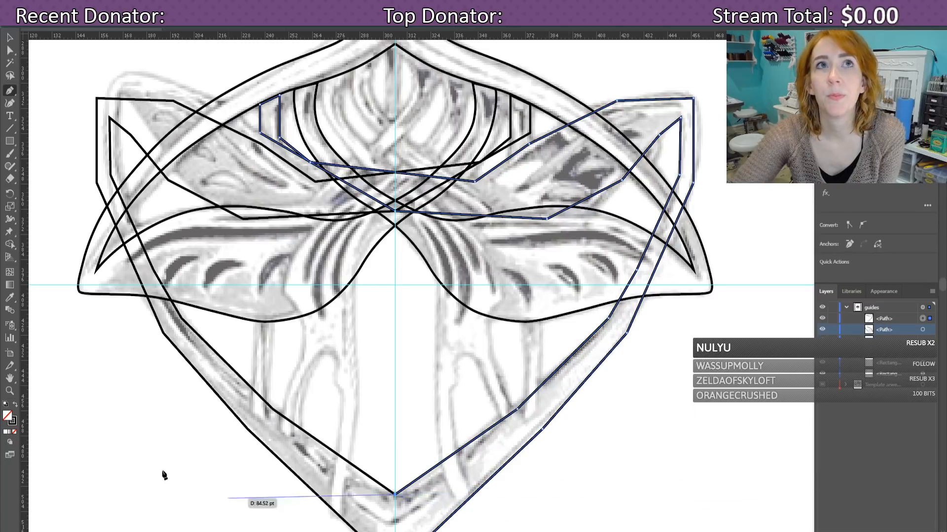
Step: Switch to the Anchor Point tool and pull short horizontal handles from the anchor at the frame's bottom tip
left_click_drag(10, 90, 41, 120)
scroll(704, 402, "down", 5)
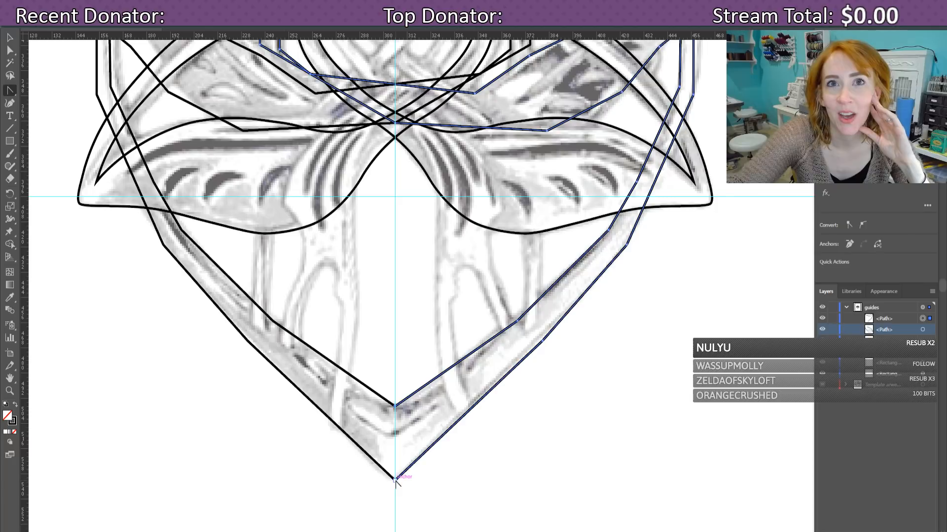
left_click_drag(395, 479, 475, 409)
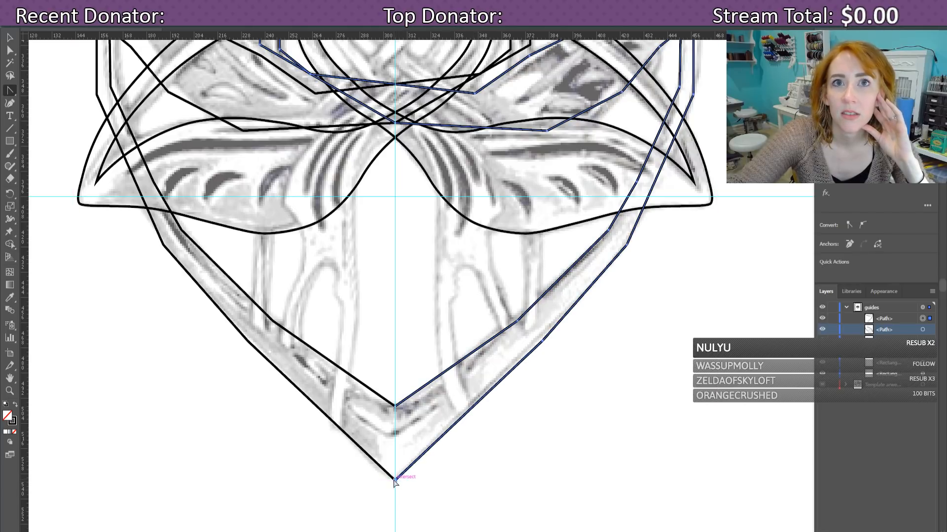
left_click_drag(396, 481, 400, 480)
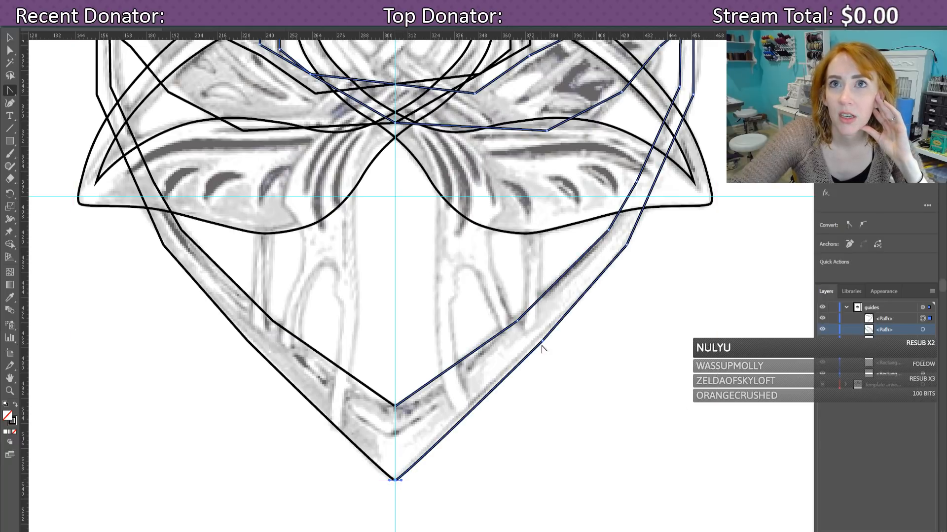
Step: Pull direction handles from the two anchors on the frame's lower right outer edge to curve it along the sketch
left_click_drag(543, 344, 590, 289)
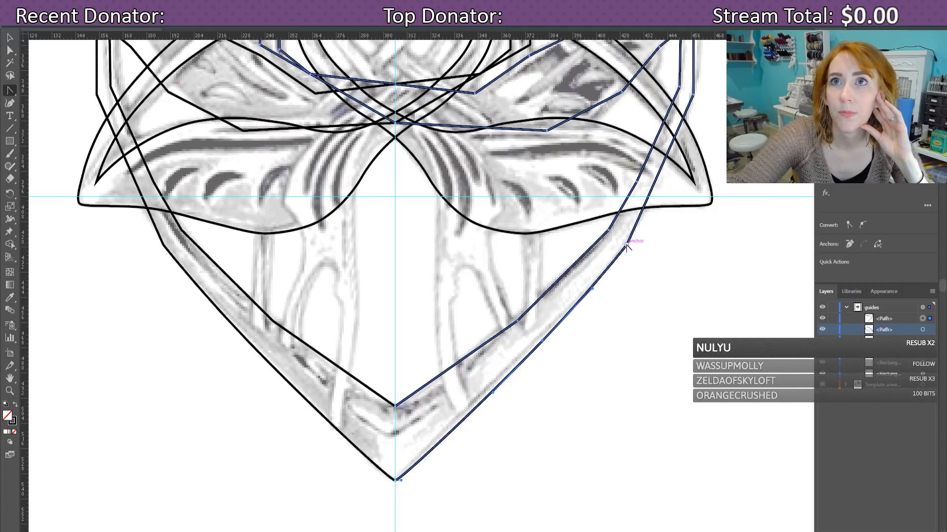
left_click_drag(626, 244, 649, 211)
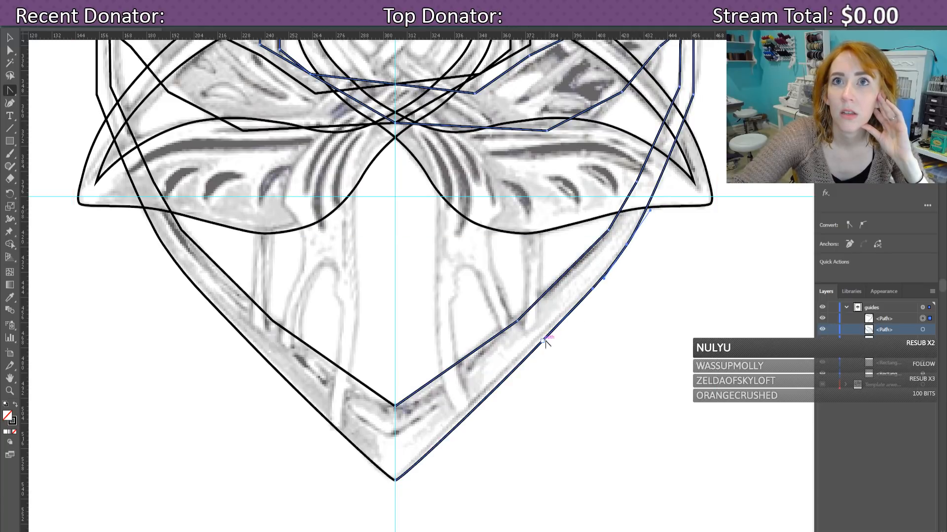
left_click_drag(544, 343, 542, 343)
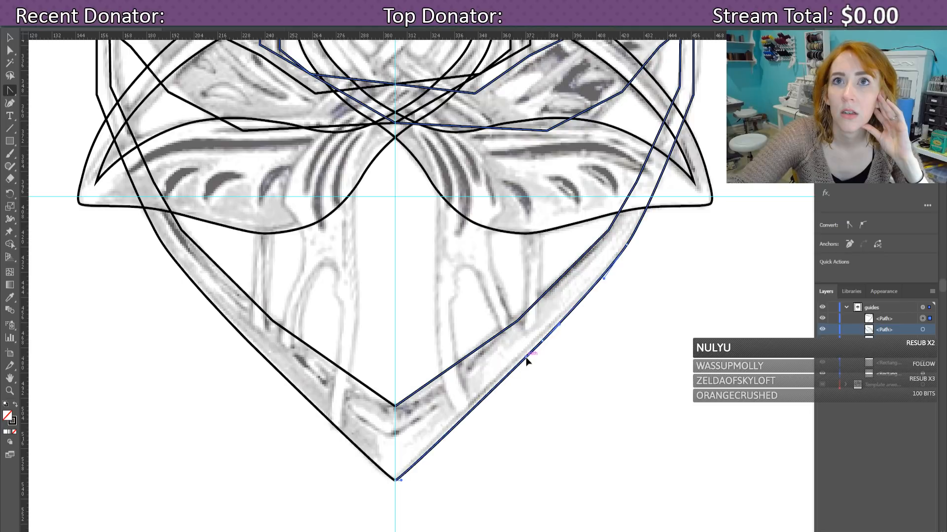
left_click(532, 352, "ctrl")
left_click_drag(545, 356, 572, 321)
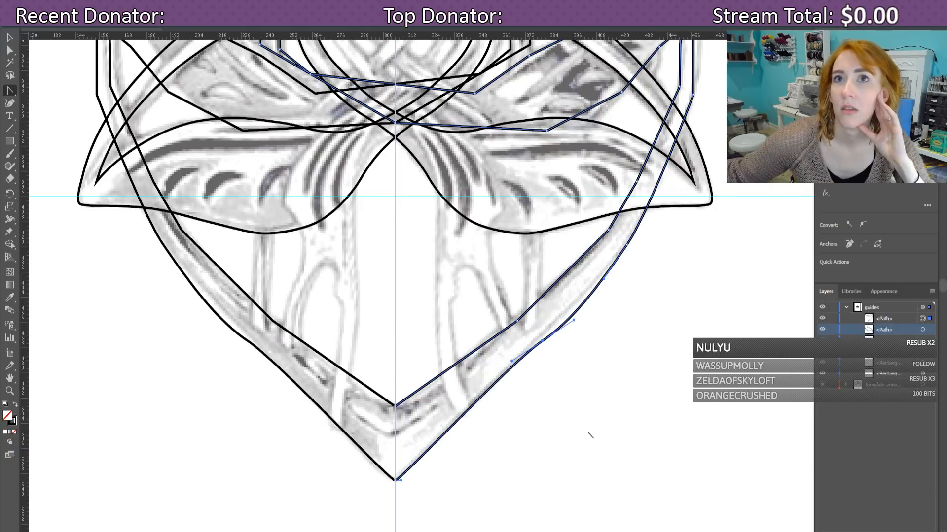
Step: Nudge the lower anchor on the frame's right outer edge to the left and down toward the sketched line
key("Left")
key("Left")
key("Left")
key("Left")
key("Left")
key("Left")
key("Left")
key("Left")
key("Left")
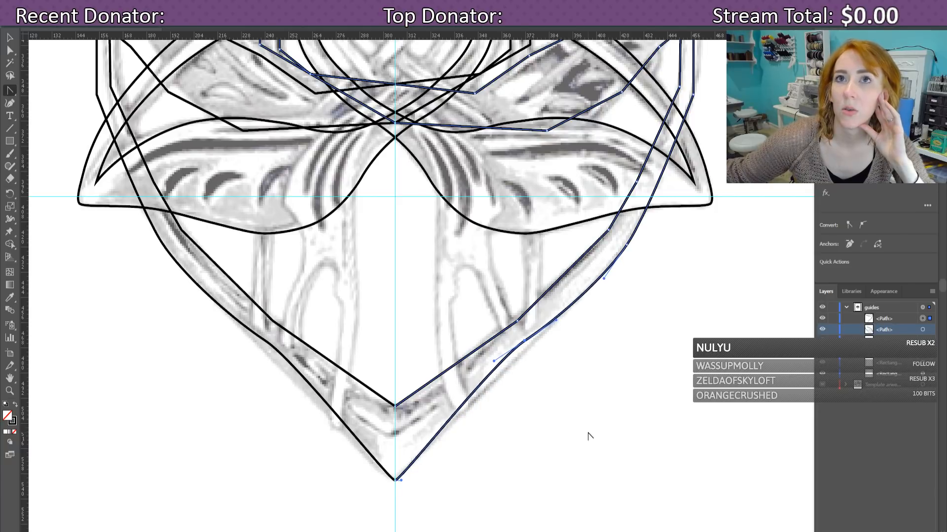
key("Down")
key("Down")
key("Down")
key("Down")
key("Down")
key("Down")
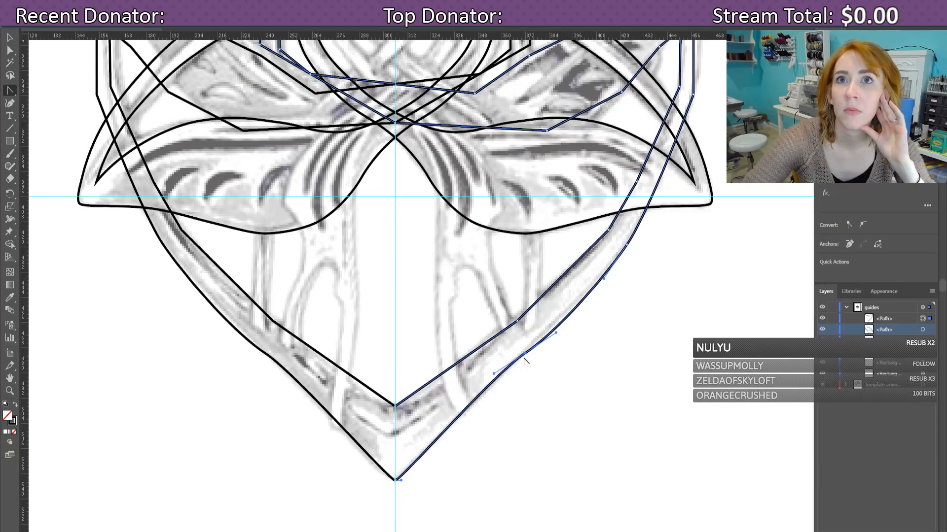
Step: Readjust the nudged anchor's position and direction handles so the lower right outer edge follows the sketch smoothly
left_click(537, 345)
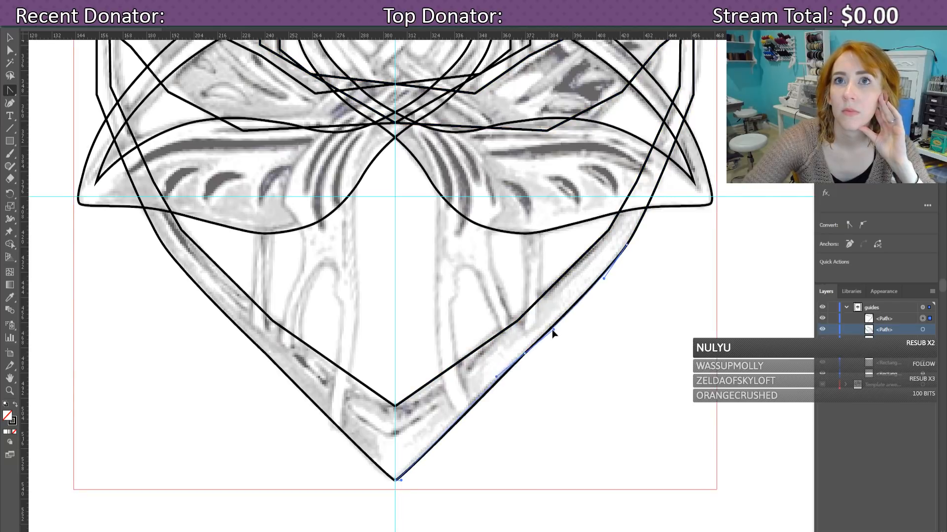
left_click(554, 324)
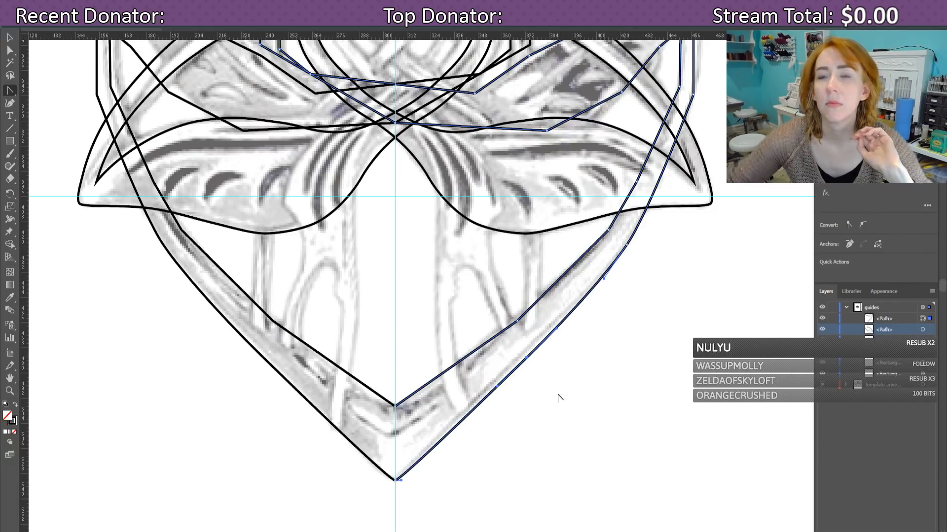
left_click(526, 358)
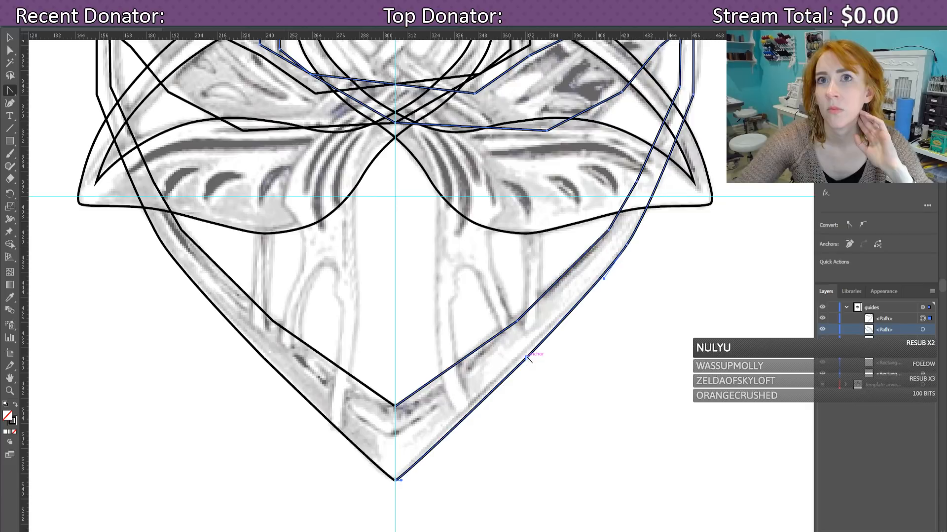
left_click(554, 332)
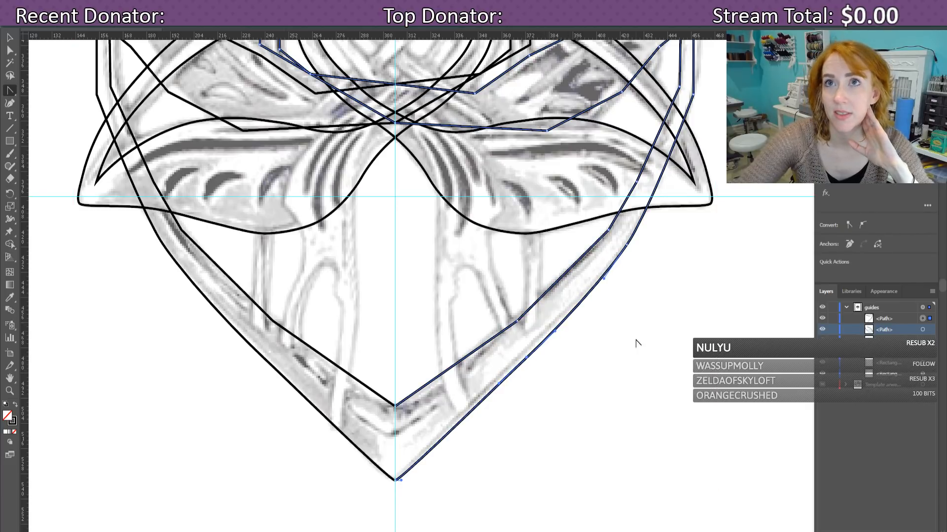
Step: Lengthen the handles at the right outer edge's upper bend and pull handles at the side point's base to bow the edge outward
scroll(641, 345, "up", 3)
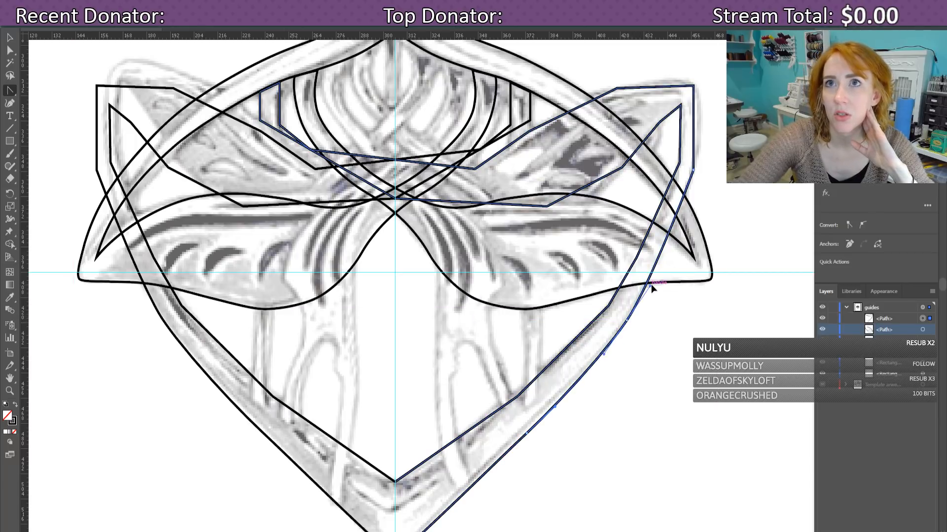
left_click_drag(651, 285, 657, 274)
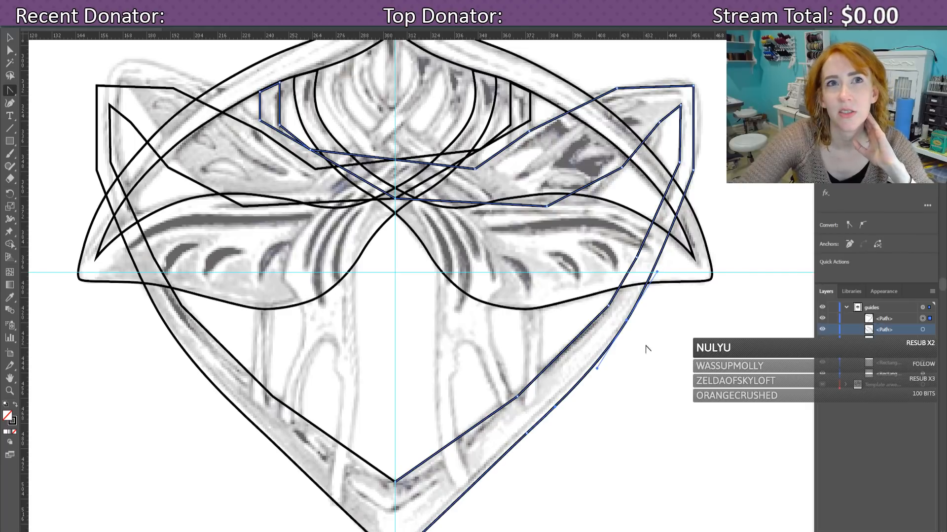
left_click_drag(693, 170, 702, 123)
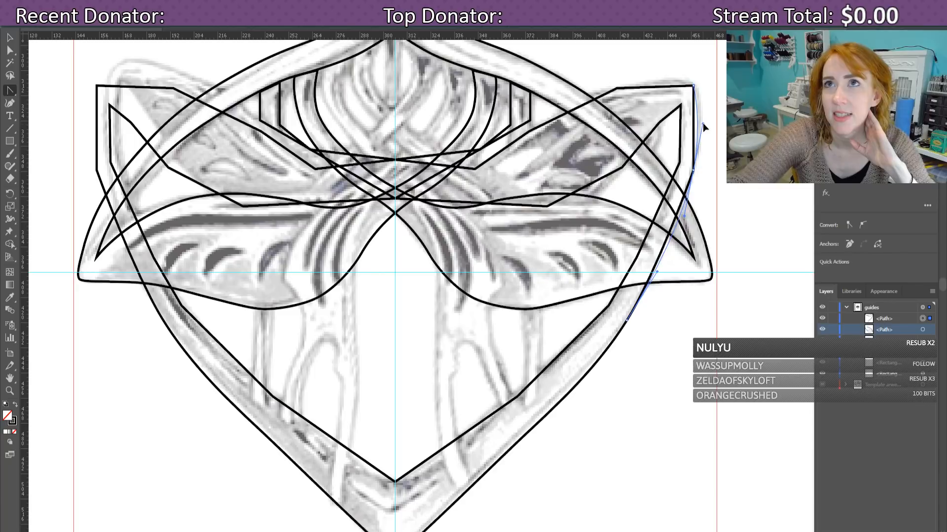
Step: Round the right side point's outer corner with short handles and pull handles from the neighbouring anchor on its upper edge
scroll(732, 202, "up", 2)
scroll(732, 202, "up", 2)
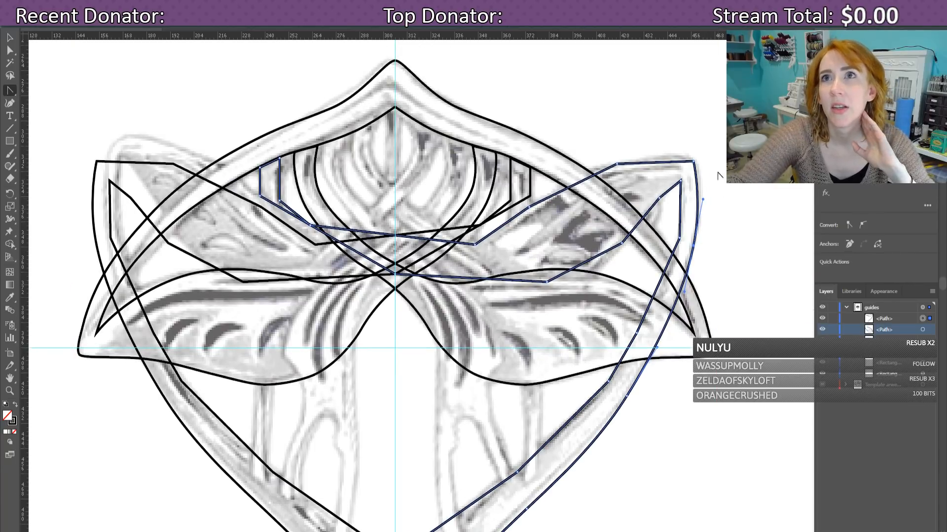
mouse_move(693, 161)
left_mouse_down()
mouse_move(684, 140)
mouse_move(686, 155)
left_mouse_up()
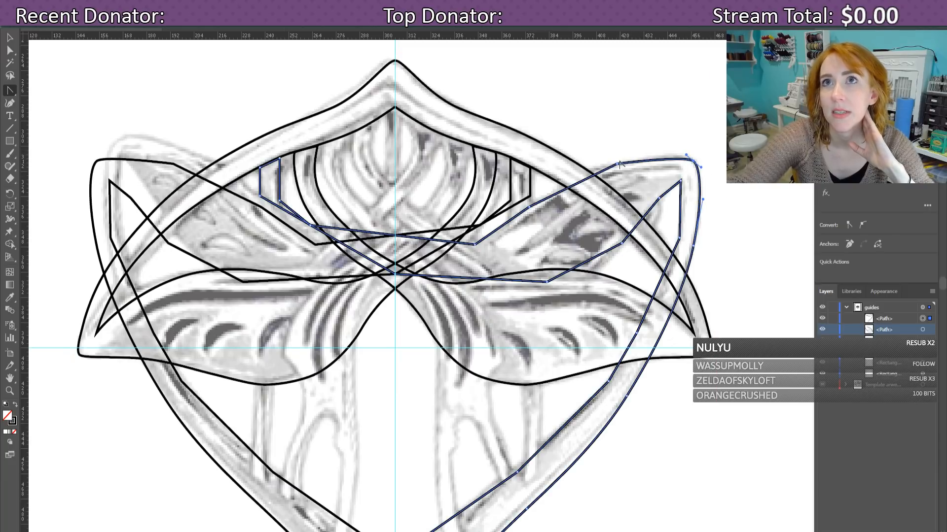
left_click(620, 164)
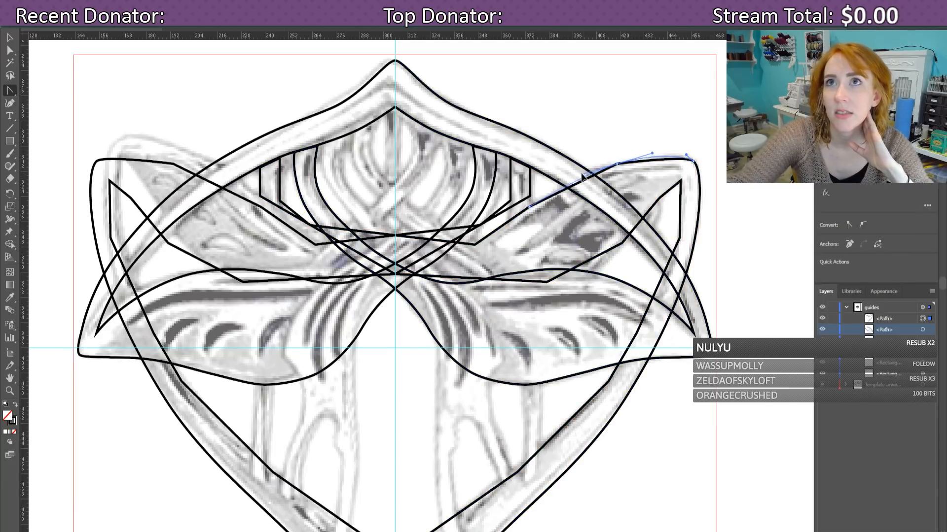
Step: Adjust the handle on the right side point's upper edge and compare the paths with the reference sketch hidden and shown
left_click(581, 174)
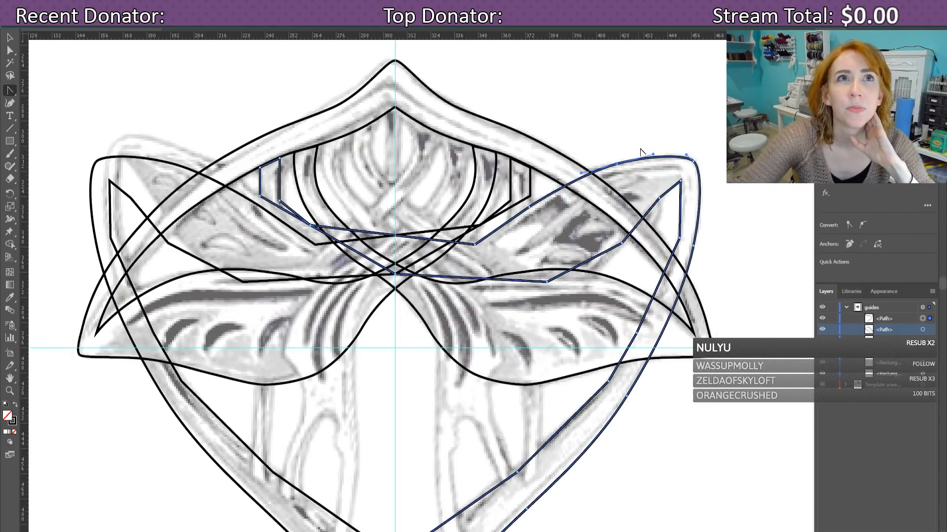
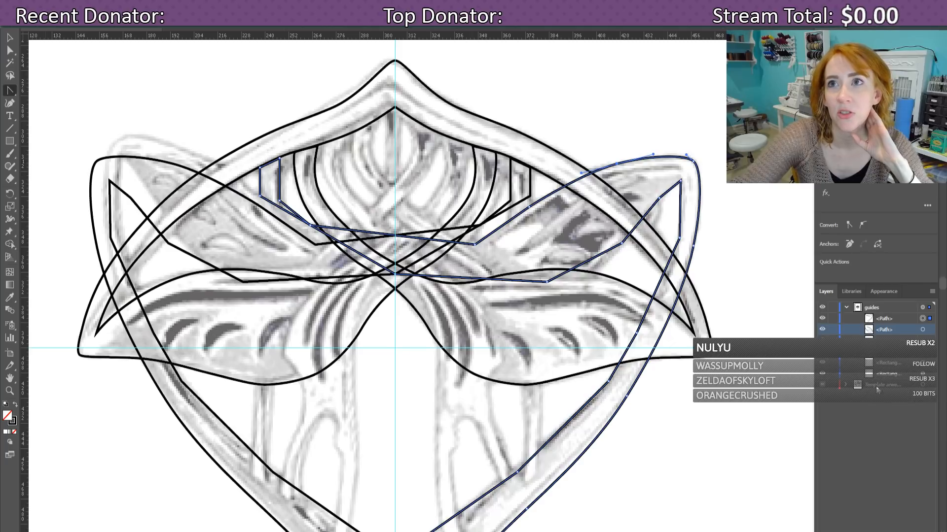
left_click(822, 385)
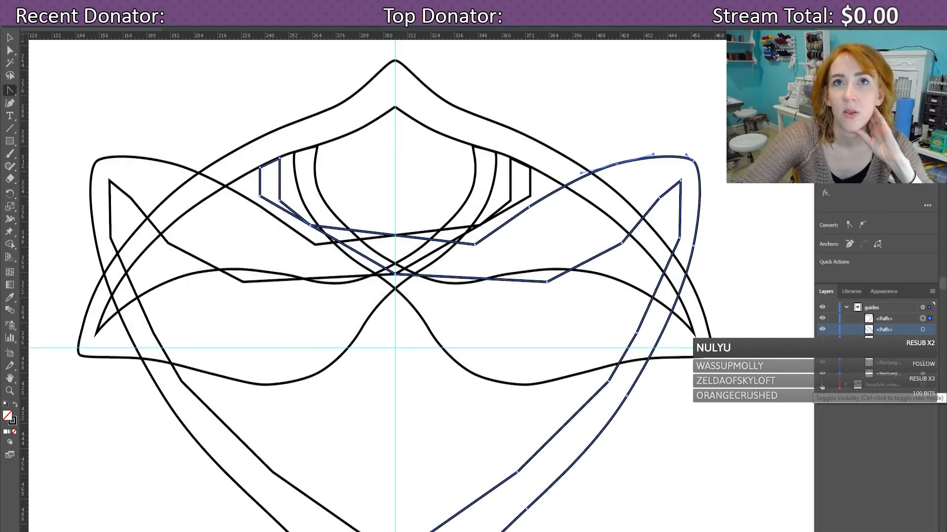
left_click(822, 385)
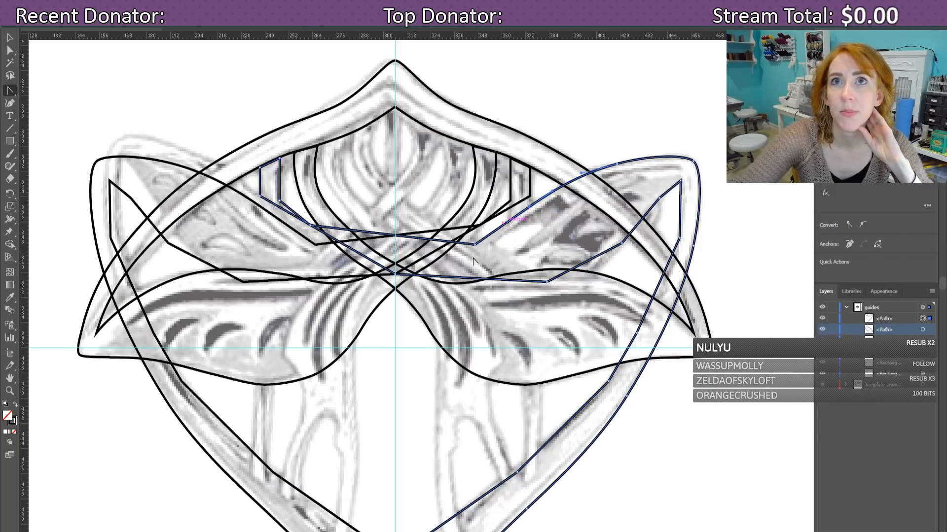
Step: Curve the upper edge of the band crossing below the central fan by pulling handles from its right, centre and left anchors
left_click(458, 248)
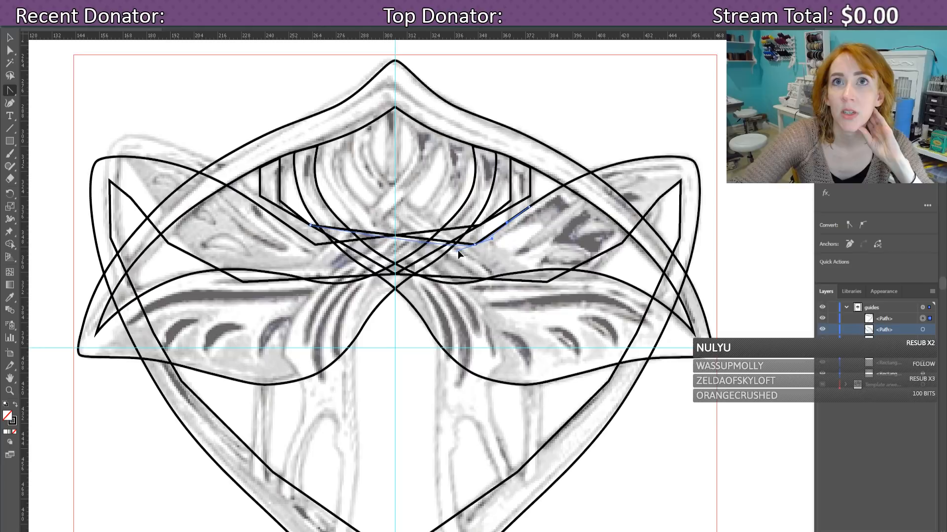
left_click(344, 243)
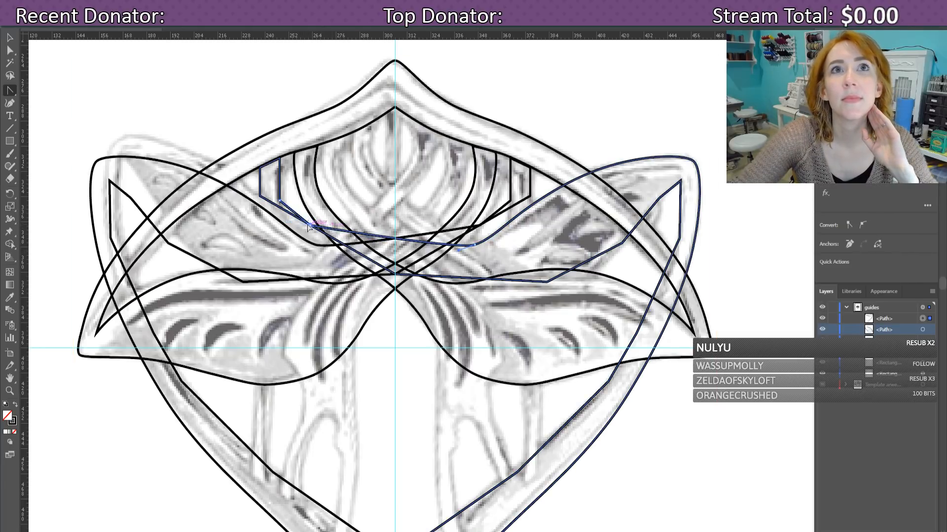
left_click(287, 218)
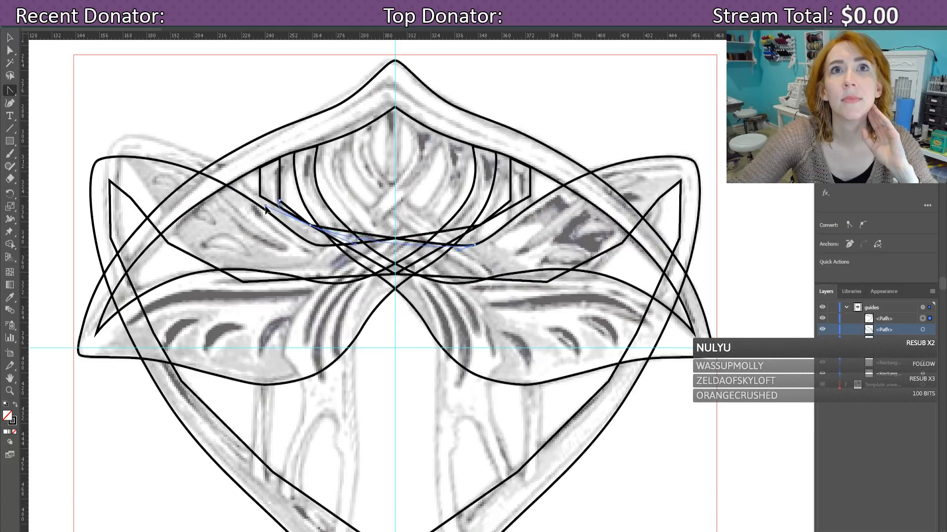
left_click(298, 220, "shift")
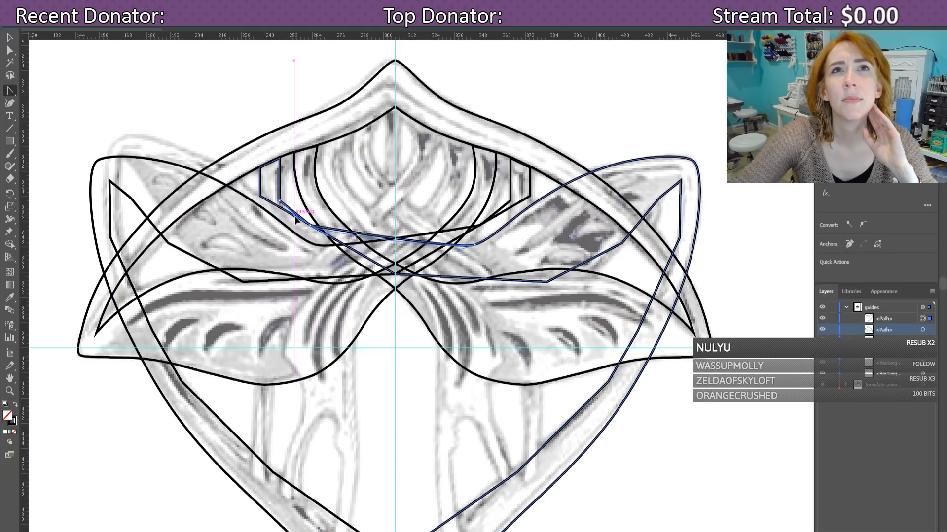
left_click_drag(295, 217, 295, 217)
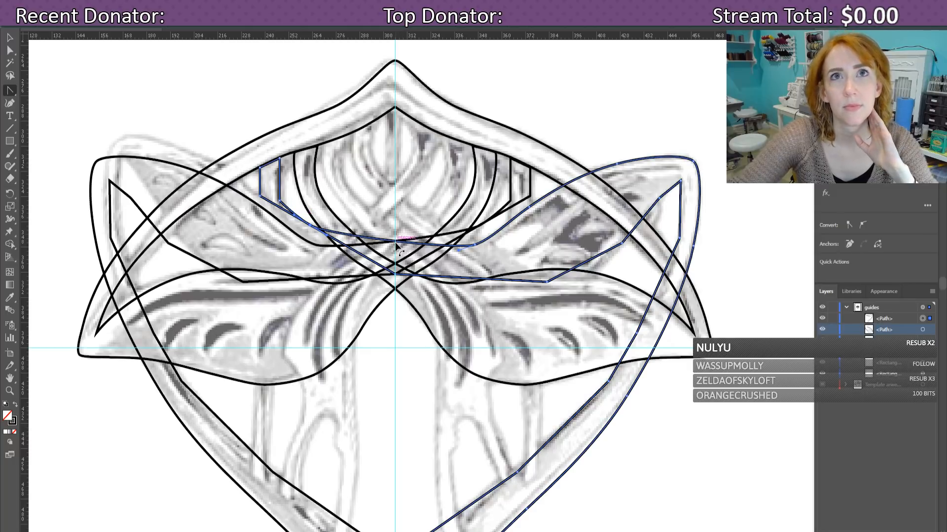
Step: Round the corners where the two vertical lines on the fan's left side bend into the crossing band
left_click(277, 193)
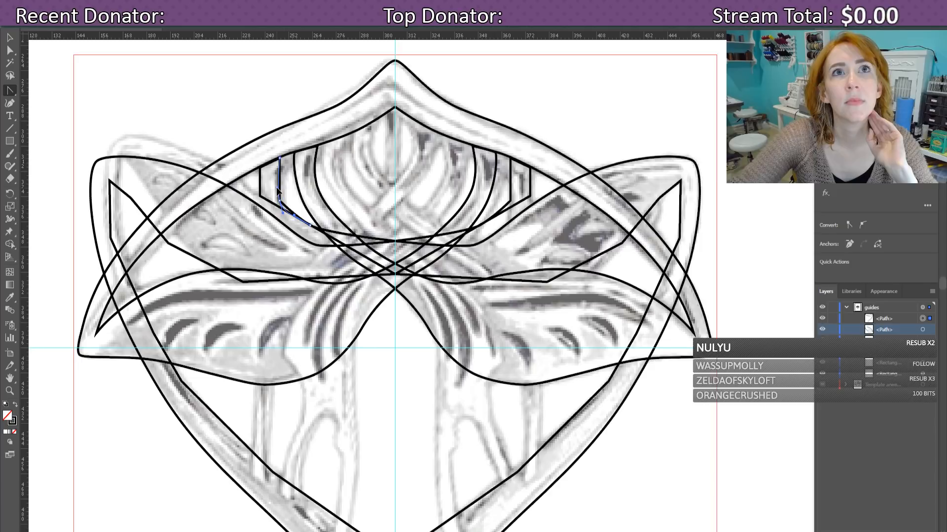
left_click(277, 187, "shift")
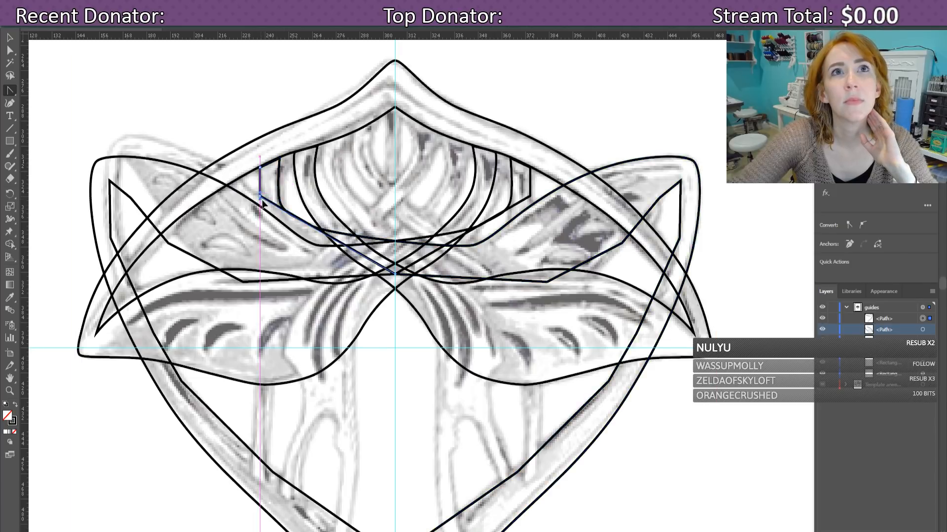
left_click_drag(260, 197, 261, 209)
left_click(355, 261, "shift")
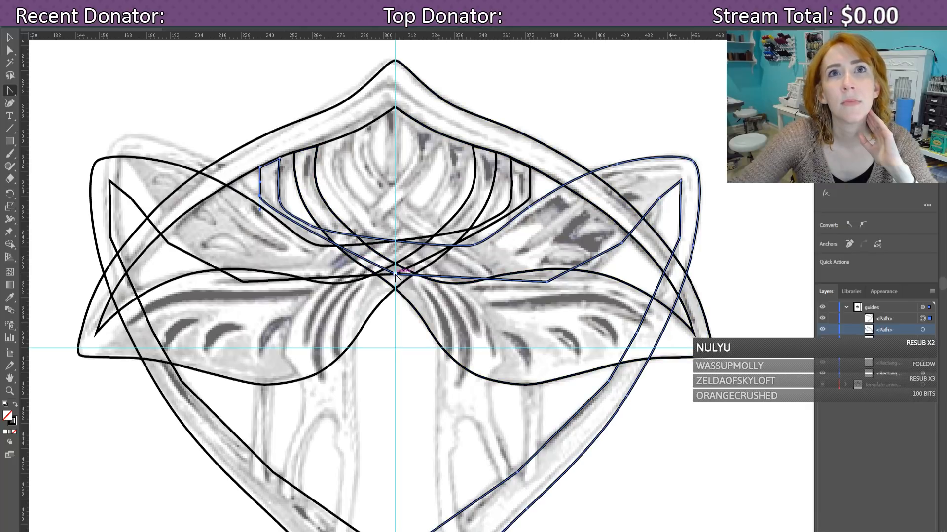
Step: Smooth the band's lower edge through the centre crossing with long direction handles toward both sides
left_click_drag(395, 274, 466, 294)
left_click(323, 253, "shift")
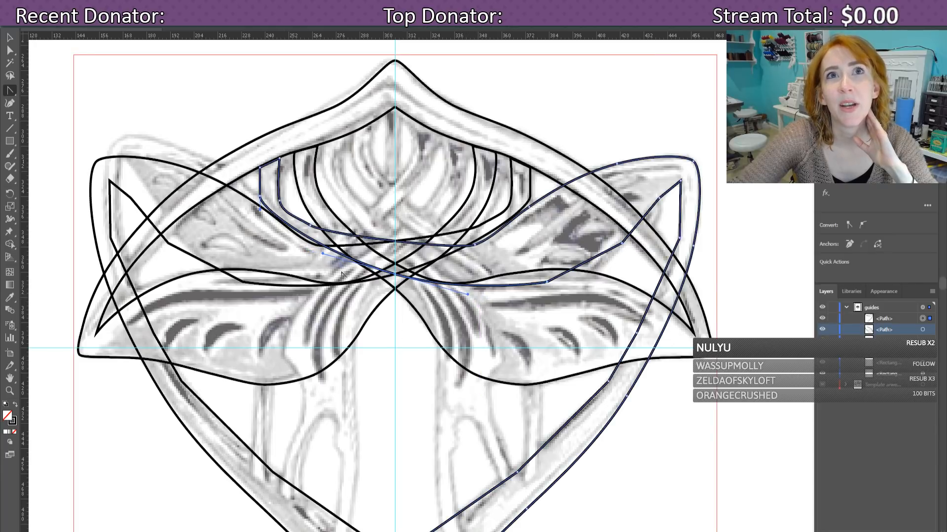
left_click(284, 238)
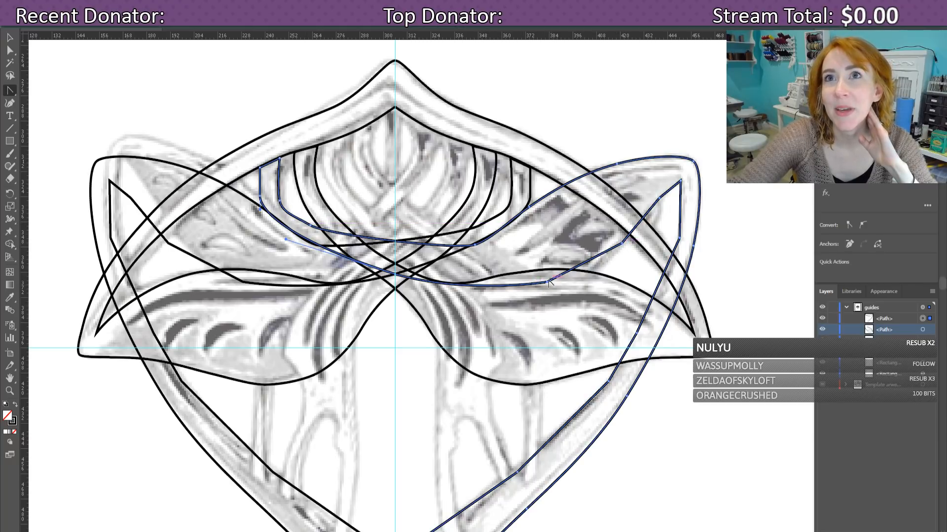
Step: Curve the band's lower edge into the right side point and add handles to the anchor below the point's inner tip
left_click_drag(548, 282, 575, 273)
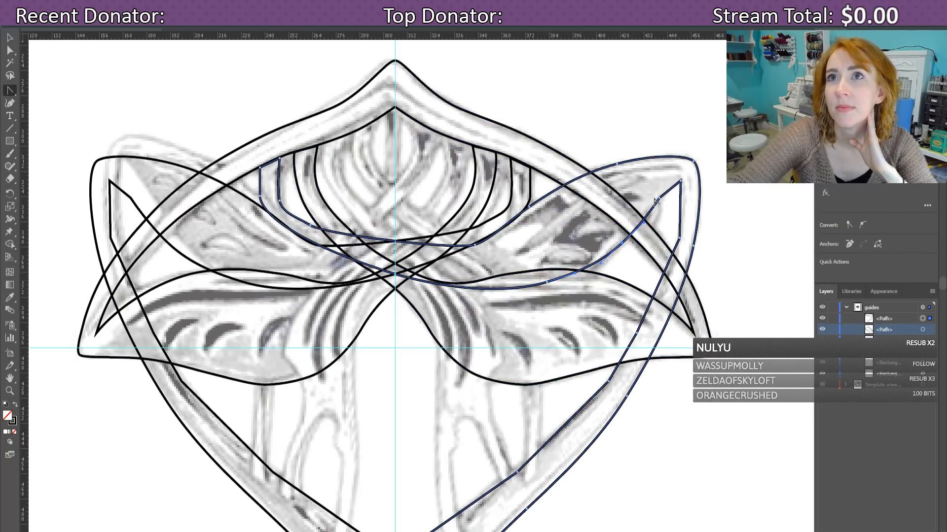
left_click_drag(656, 201, 668, 192)
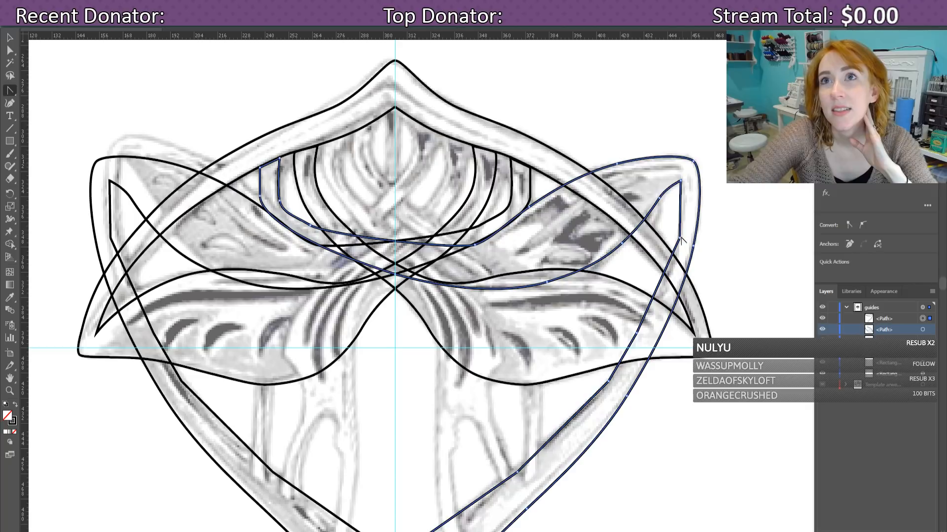
left_click_drag(681, 240, 677, 270)
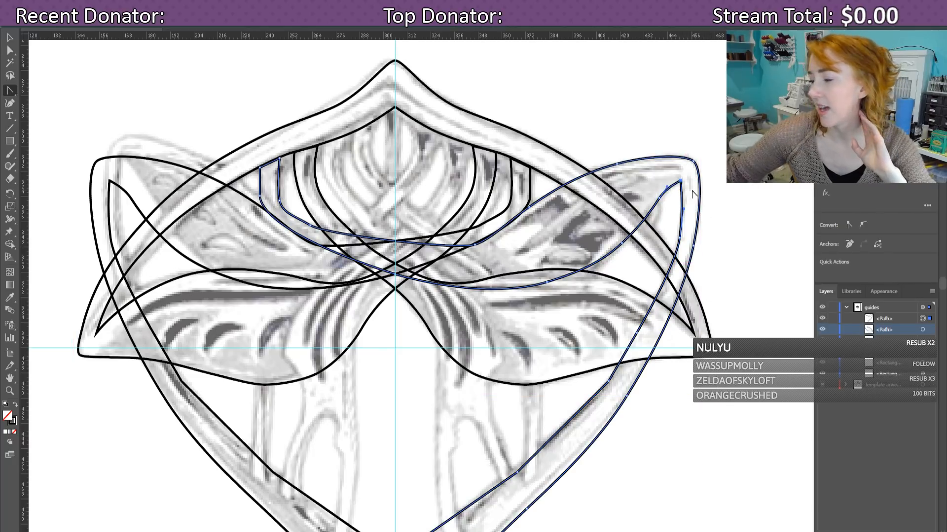
Step: Nudge the inner tip of the right side point slightly downward and adjust its handles into a rounded corner
key("Down")
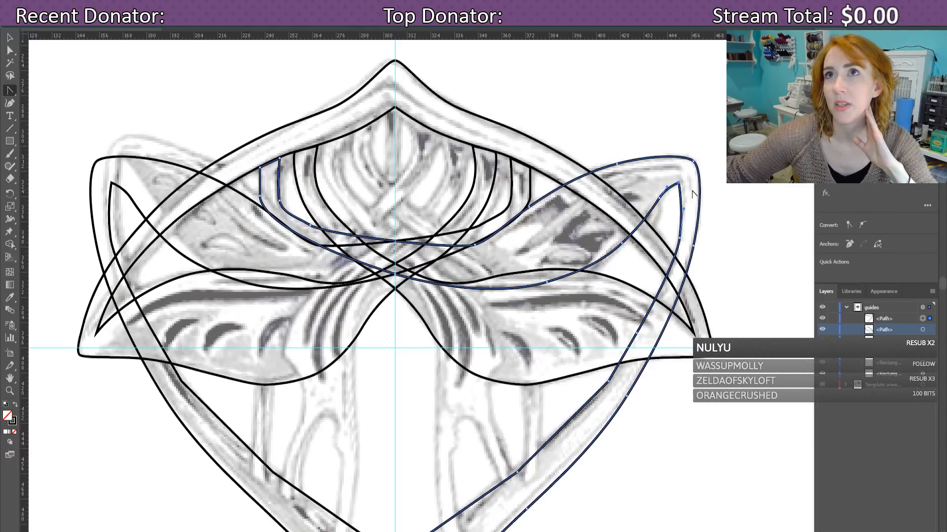
key("Down")
key("Down")
key("Down")
key("Down")
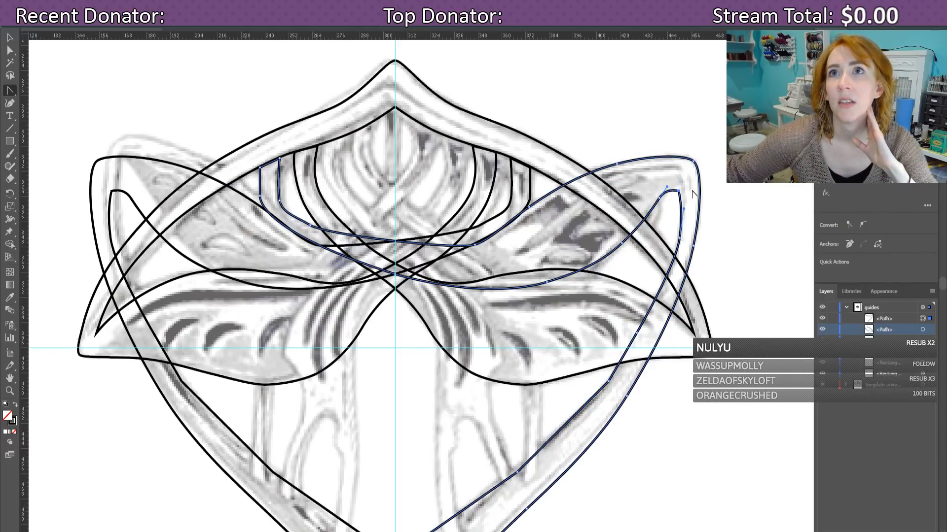
key("Up")
key("Up")
key("Up")
key("Up")
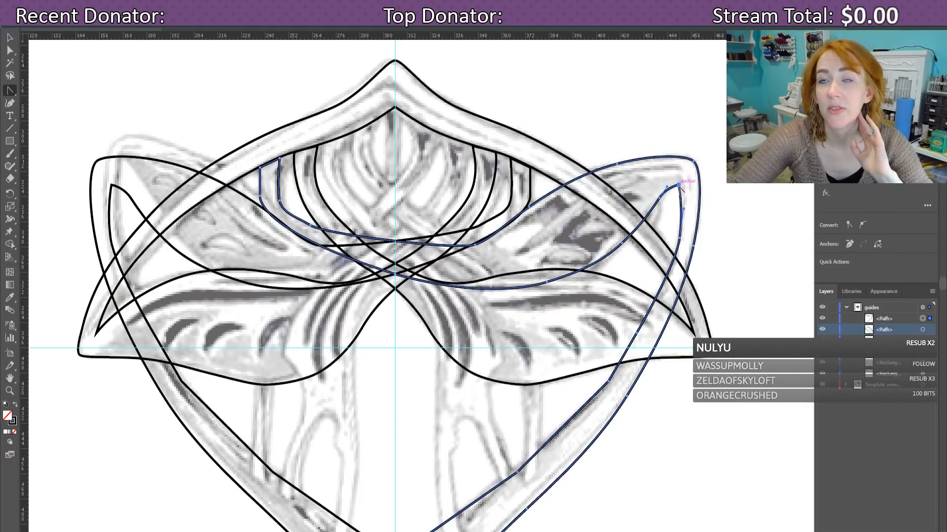
left_click(680, 186)
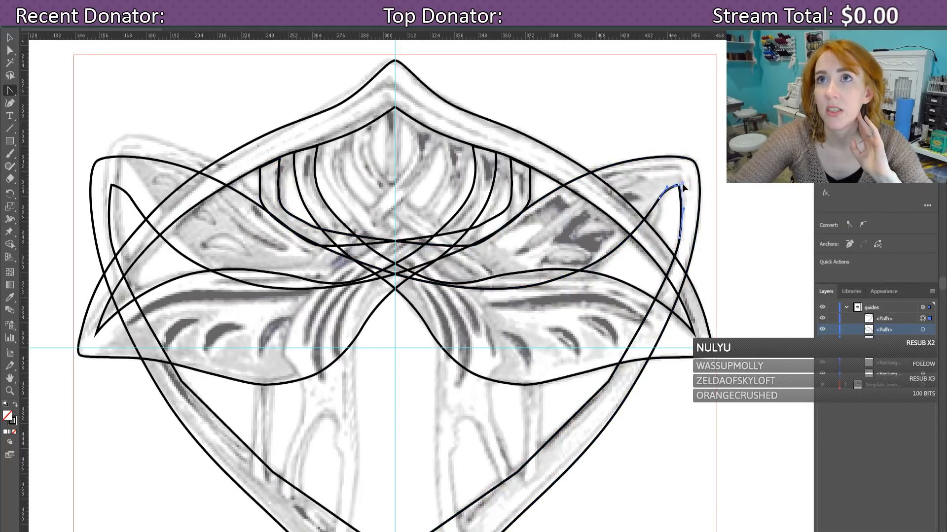
left_click(684, 185)
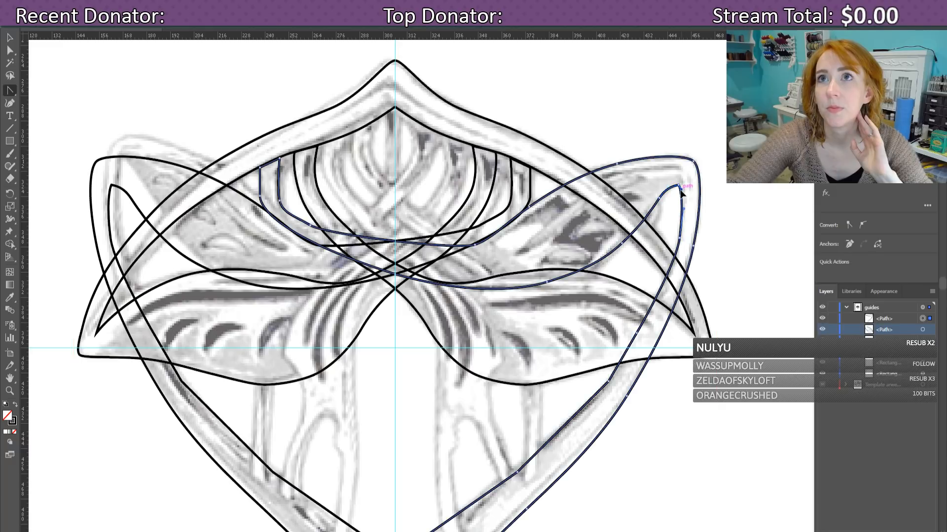
Step: Pull handles from the middle anchors on the frame's right inner edge and nudge the lower one down and left onto the sketch
scroll(733, 359, "down", 3)
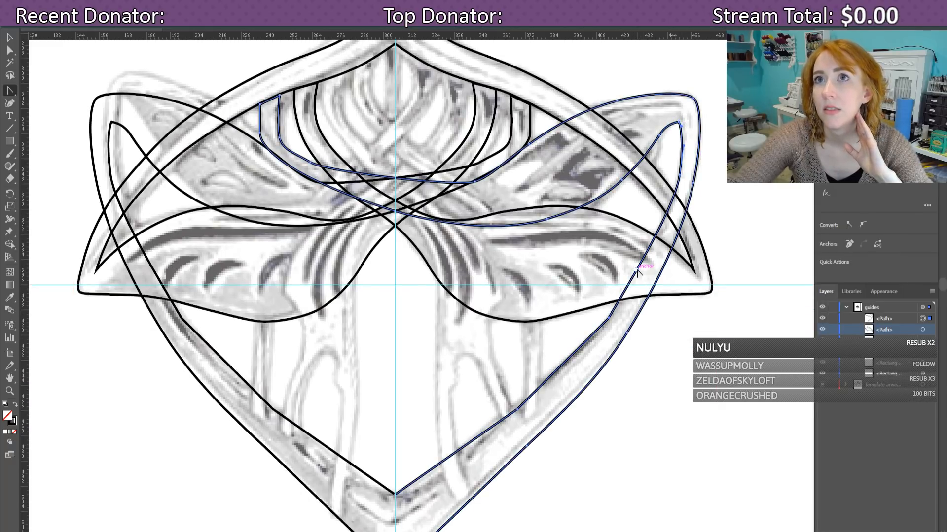
left_click_drag(636, 273, 624, 296)
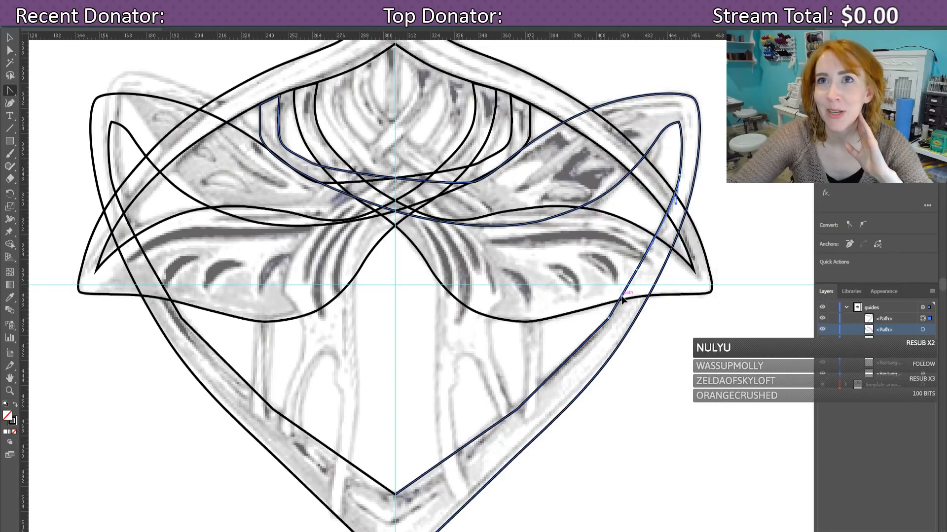
left_click(576, 360)
key("Down")
key("Down")
key("Down")
key("Down")
key("Down")
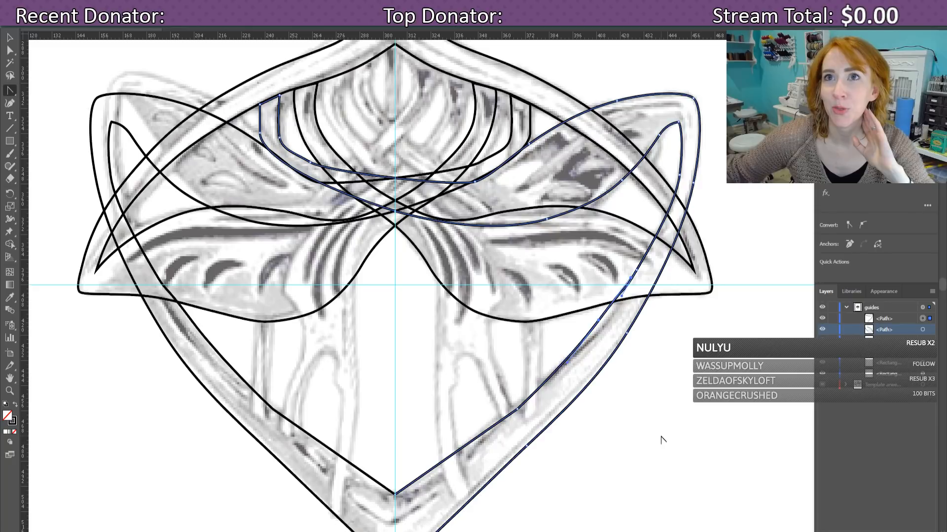
key("Left")
key("Left")
key("Left")
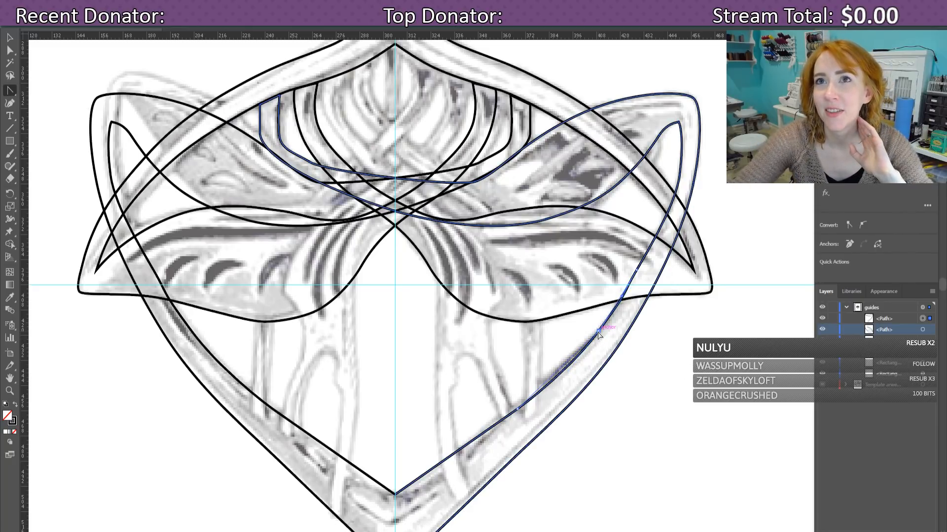
Step: Refine the nudged anchor's position and direction handles so the right inner edge bends smoothly along the sketch
left_click(592, 348)
left_click(572, 362)
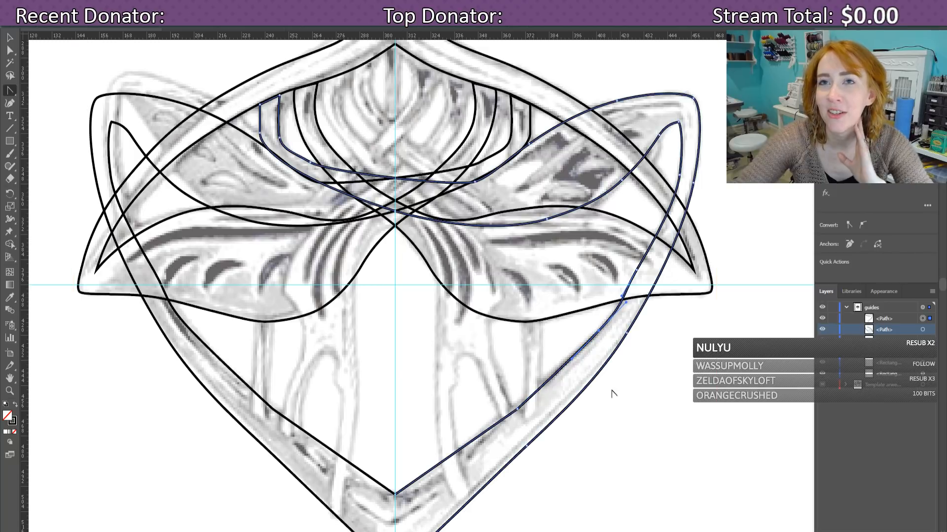
left_click(593, 345)
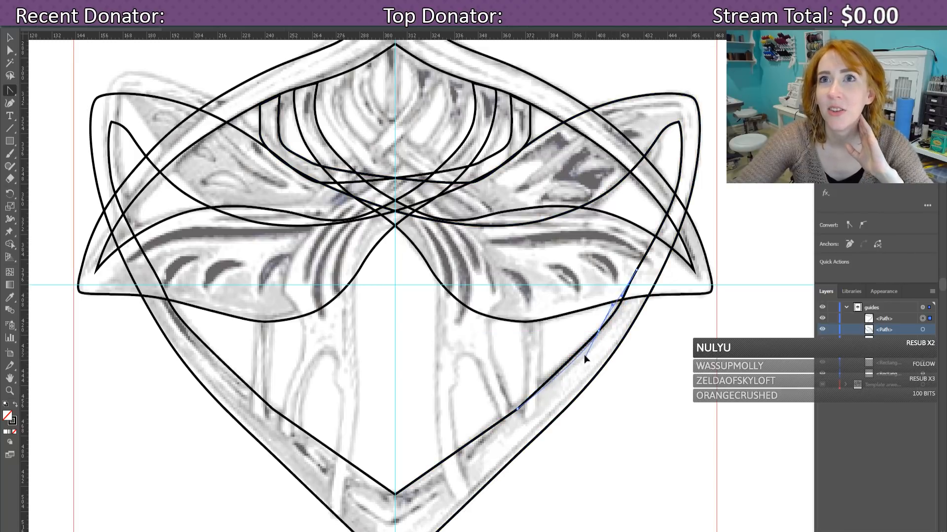
left_click(580, 350)
left_click(580, 351)
left_click(581, 353)
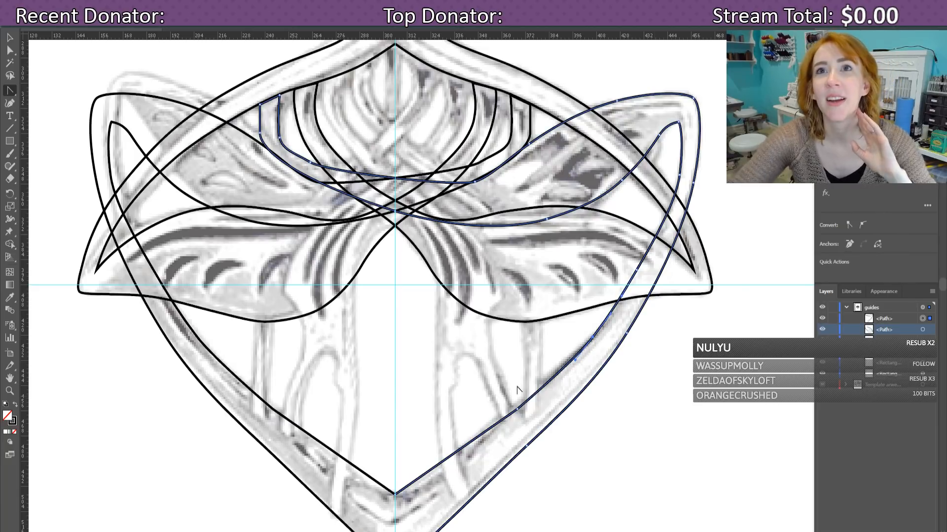
Step: Curve the lower right inner edge down to the frame's bottom point with handles on its lowest side anchor and the point itself
left_click(520, 404)
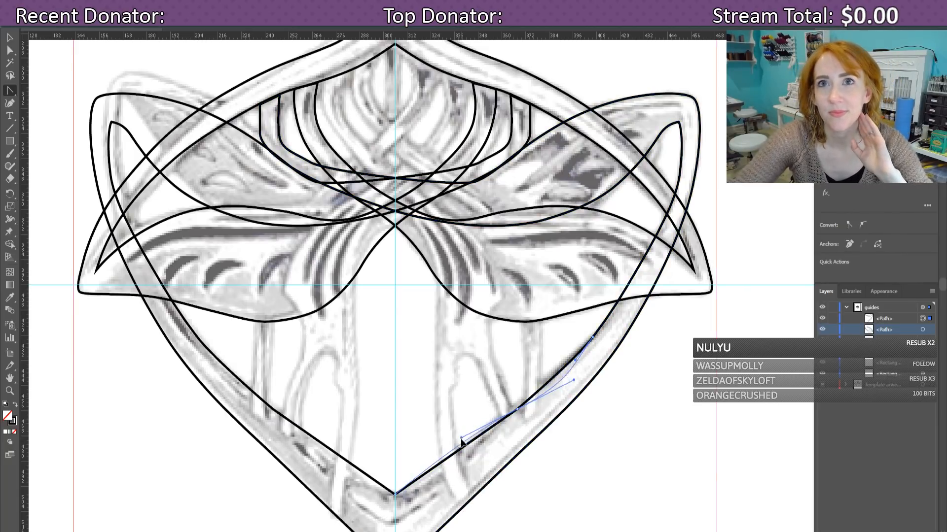
left_click(485, 435)
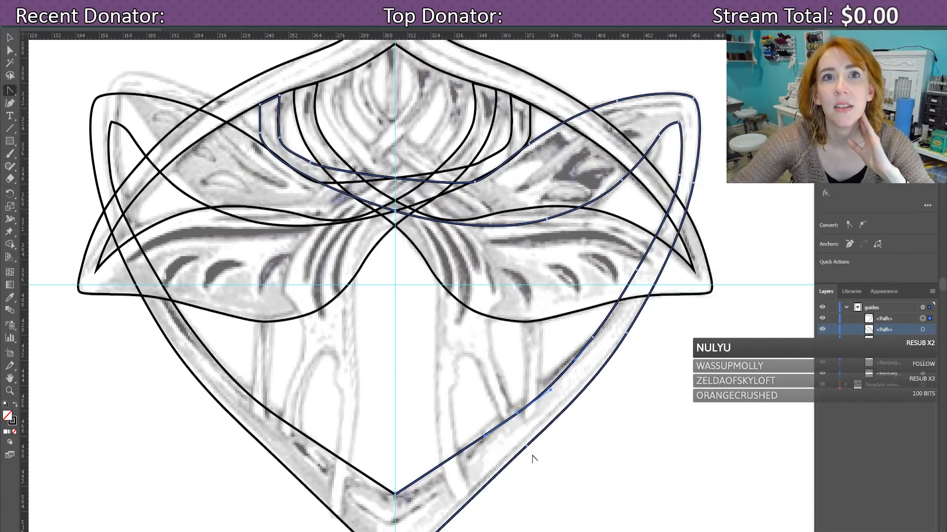
left_click(496, 433)
left_click(490, 435)
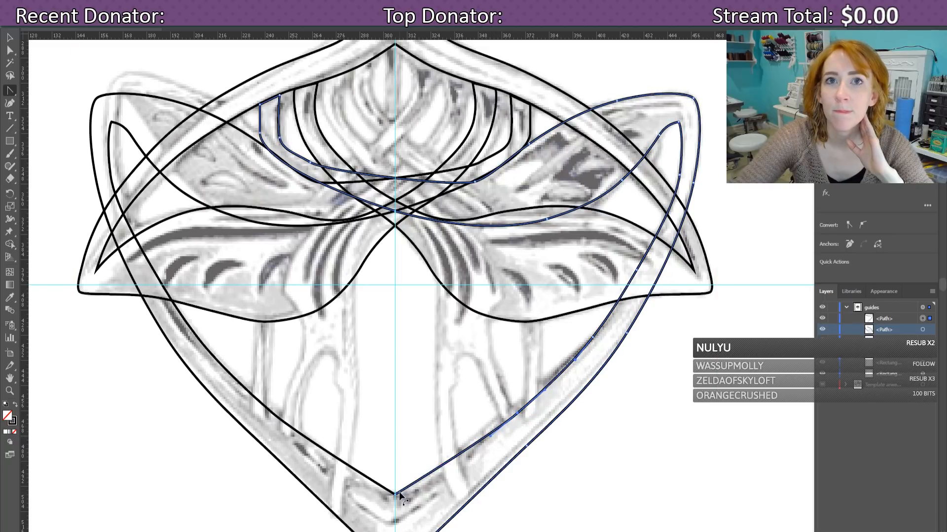
left_click_drag(396, 494, 354, 514)
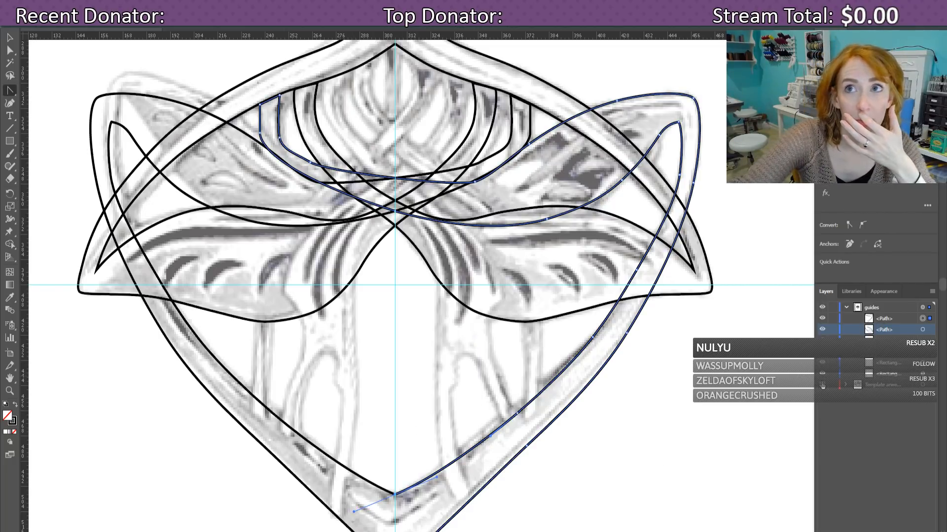
Step: Hide the sketch template and lower the band's inner upper edge using an anchor added on the vertical center guide
left_click(822, 385)
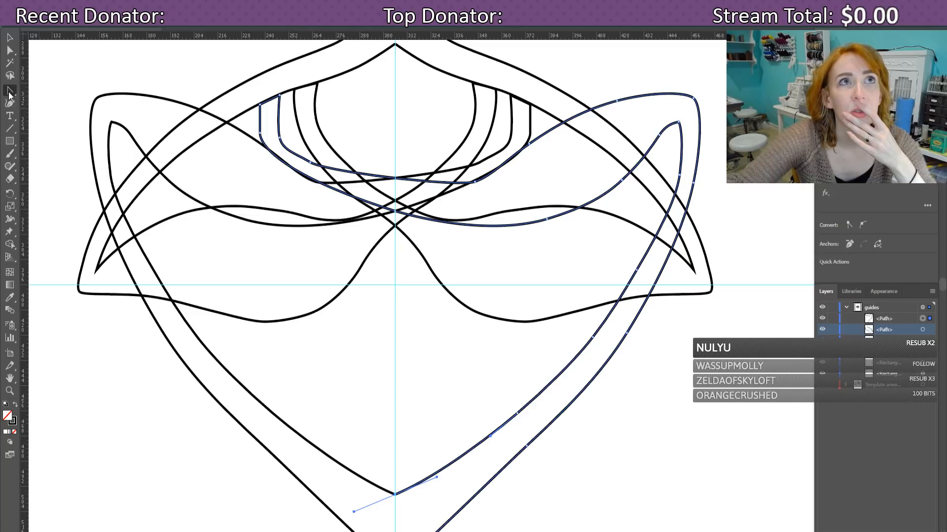
left_click_drag(10, 95, 40, 99)
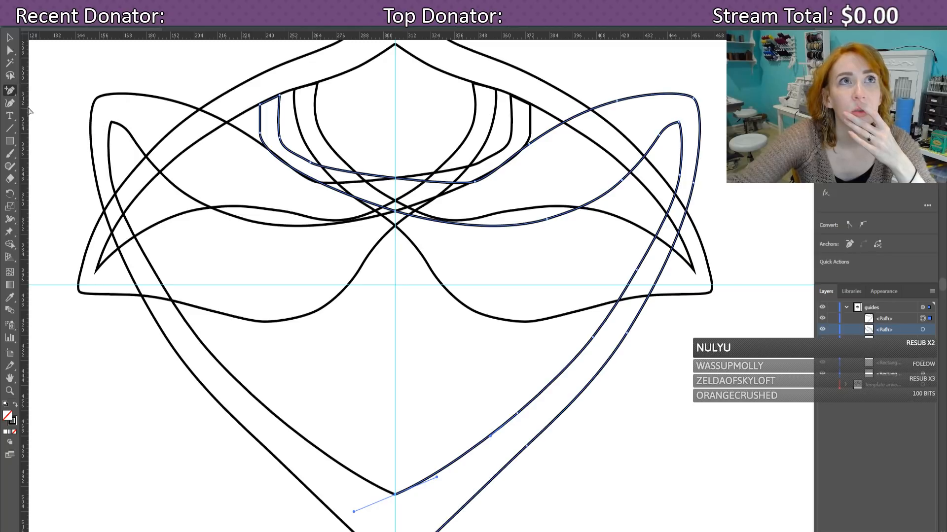
left_click(395, 178)
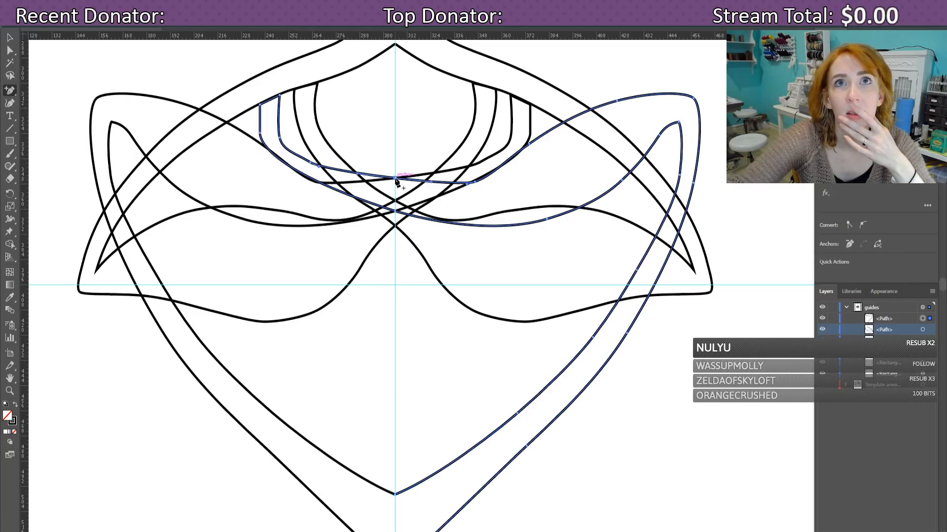
key("Down")
key("Down")
key("Down")
key("Down")
key("Down")
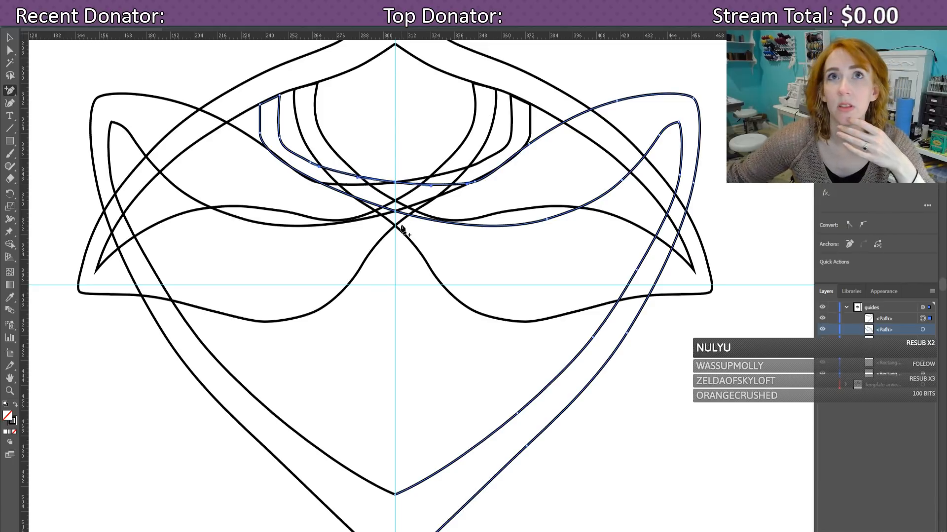
key("Up")
key("Up")
key("Up")
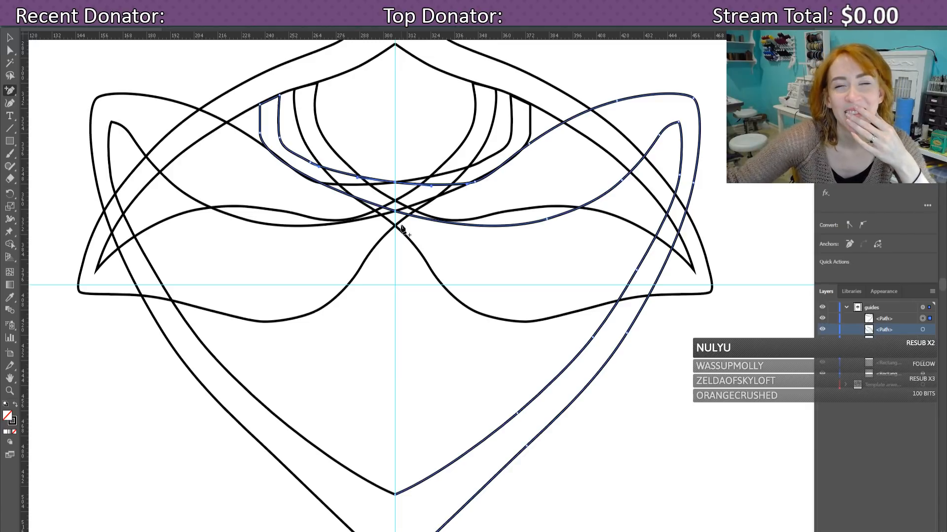
key("Down")
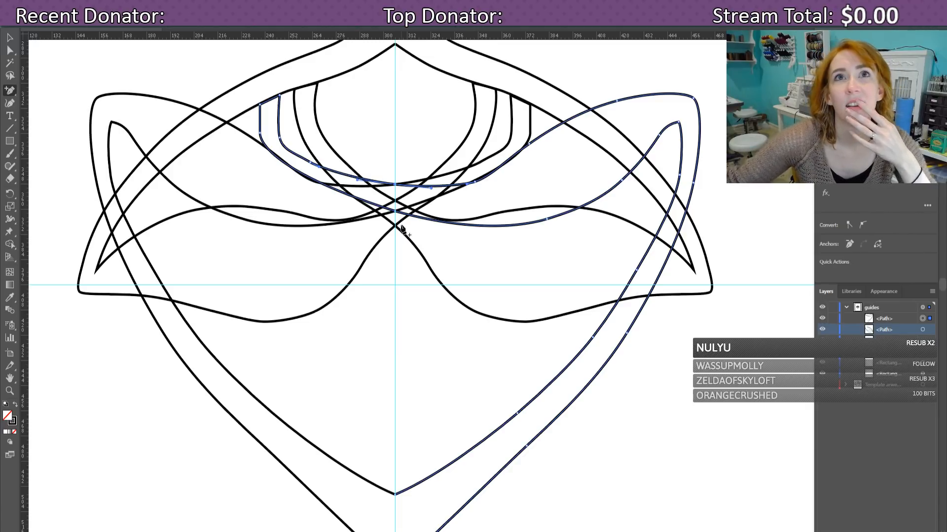
Step: Delete the added anchor from the band's inner upper edge at the vertical center guide
left_click(12, 93)
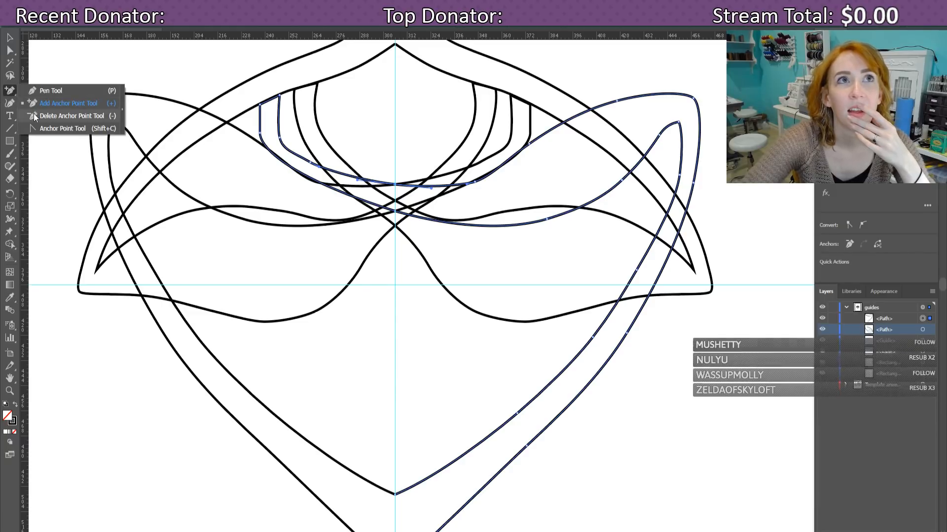
left_click(69, 115)
left_click(395, 185)
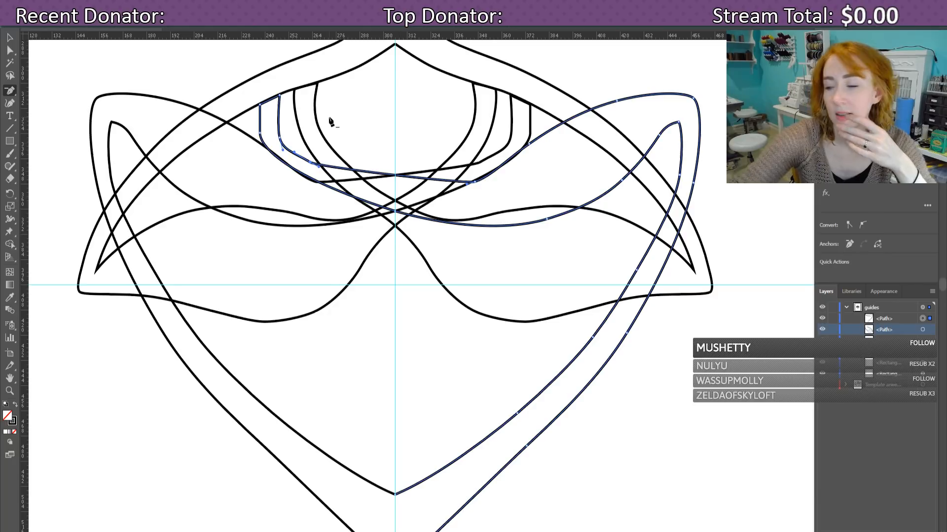
Step: Add an anchor beside the center guide on the band's inner upper edge and nudge the edge's middle slightly downward
key("ctrl+equal")
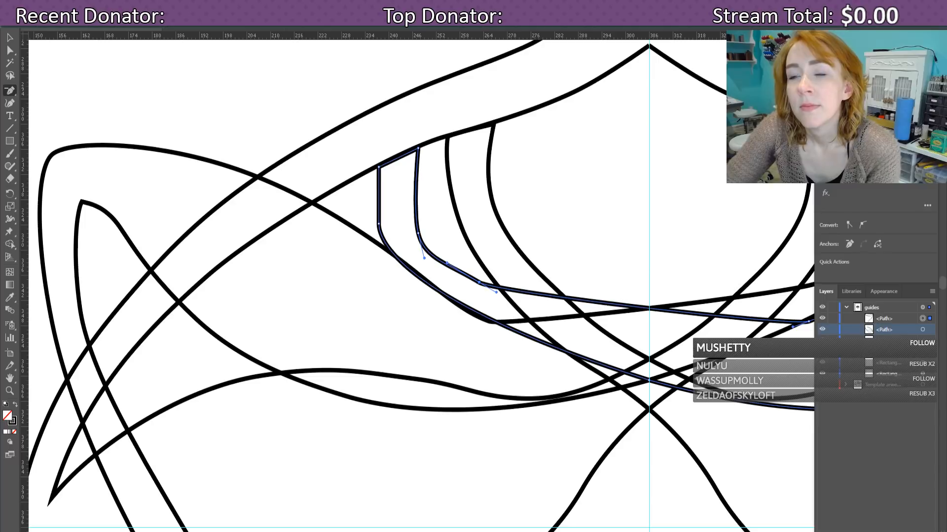
scroll(421, 286, "right", 5)
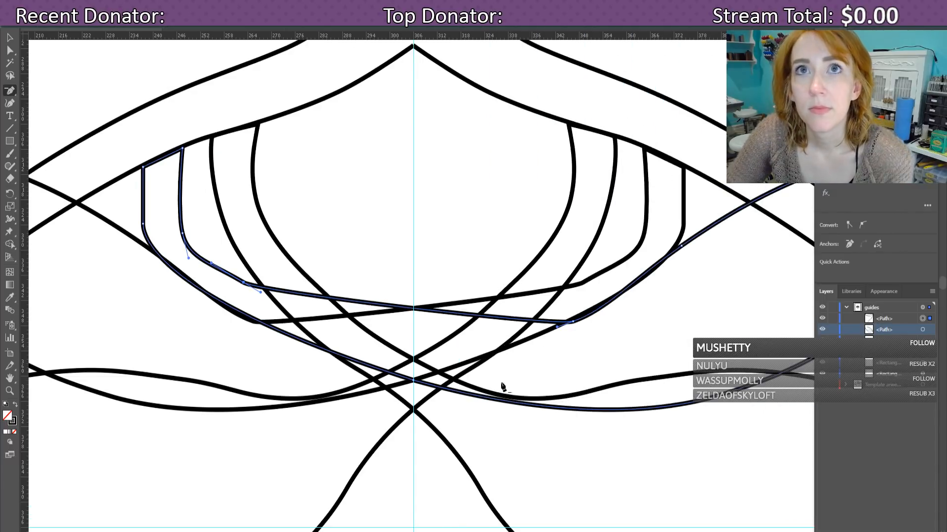
left_click_drag(10, 93, 57, 90)
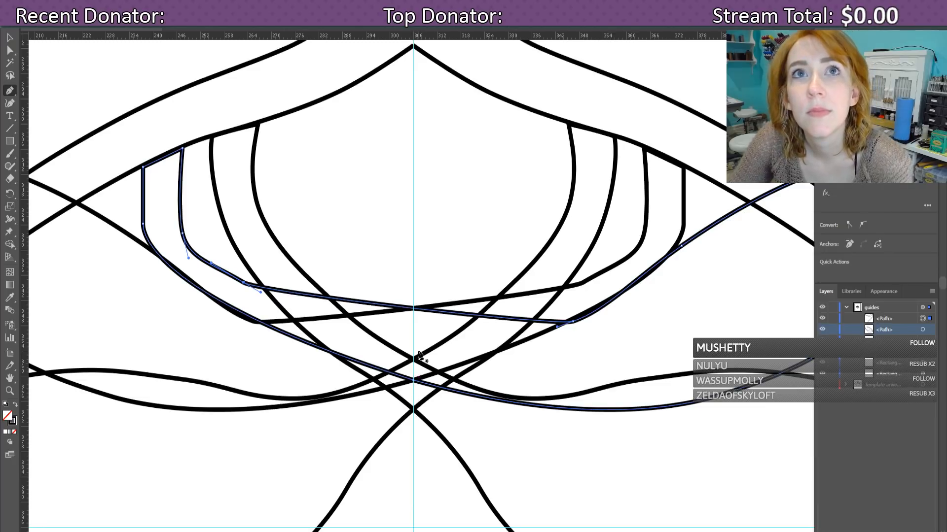
left_click(386, 307)
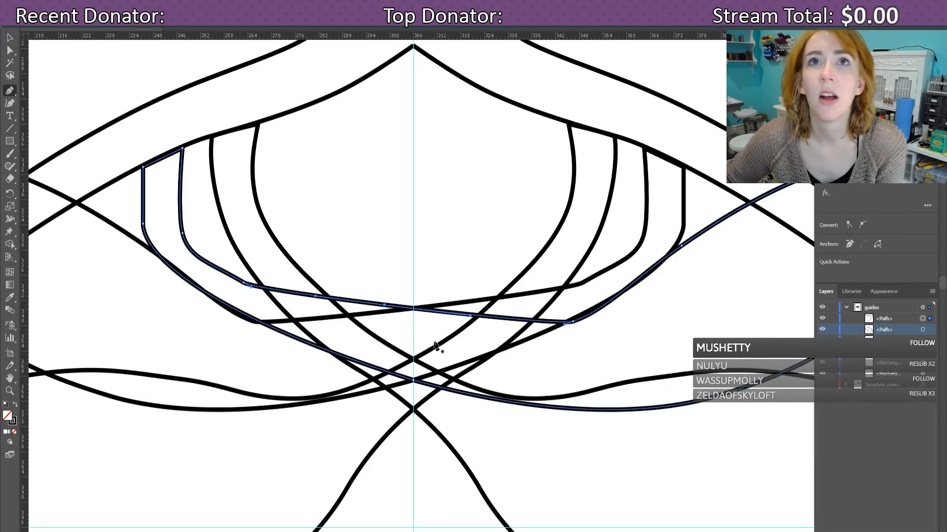
key("Down")
key("Down")
key("Down")
key("Down")
key("Up")
key("Up")
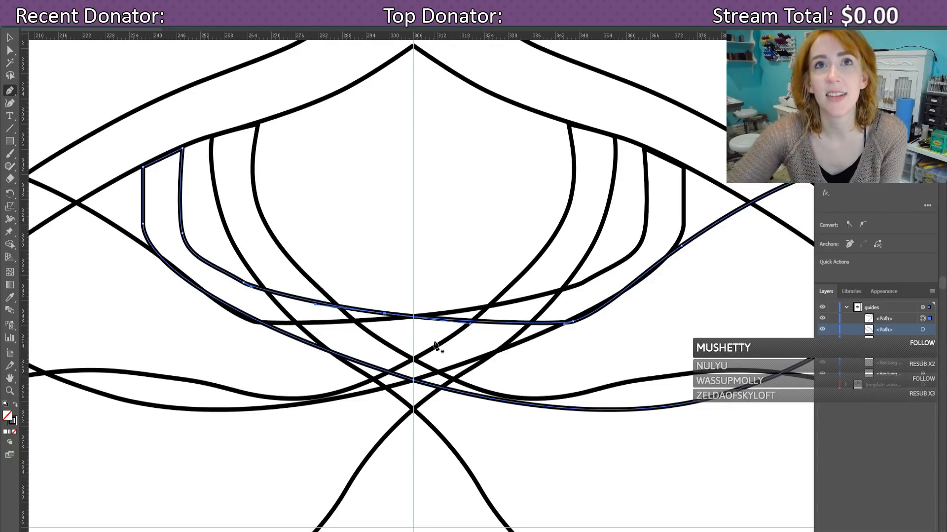
Step: Hide the second path in the guides layer, leaving only the interlaced band and lower frame path displayed
left_click(822, 319)
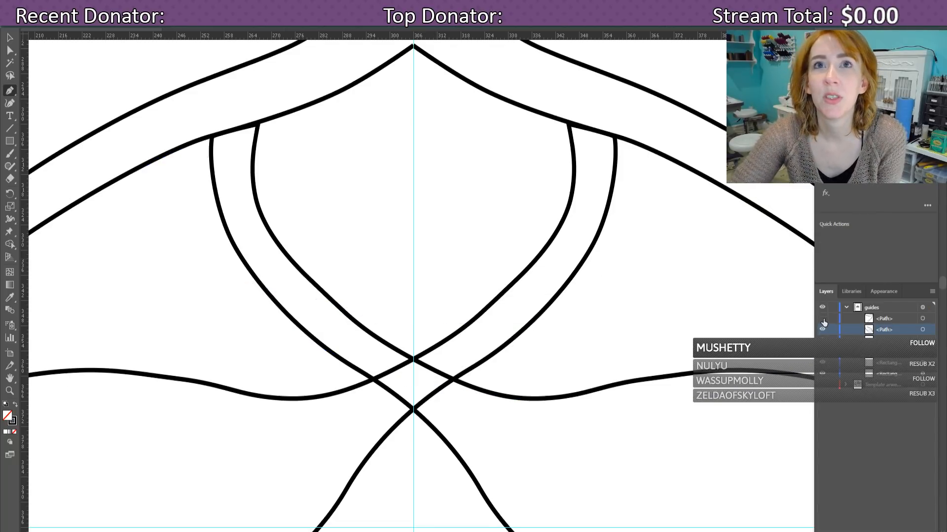
left_click(822, 319)
left_click(823, 330)
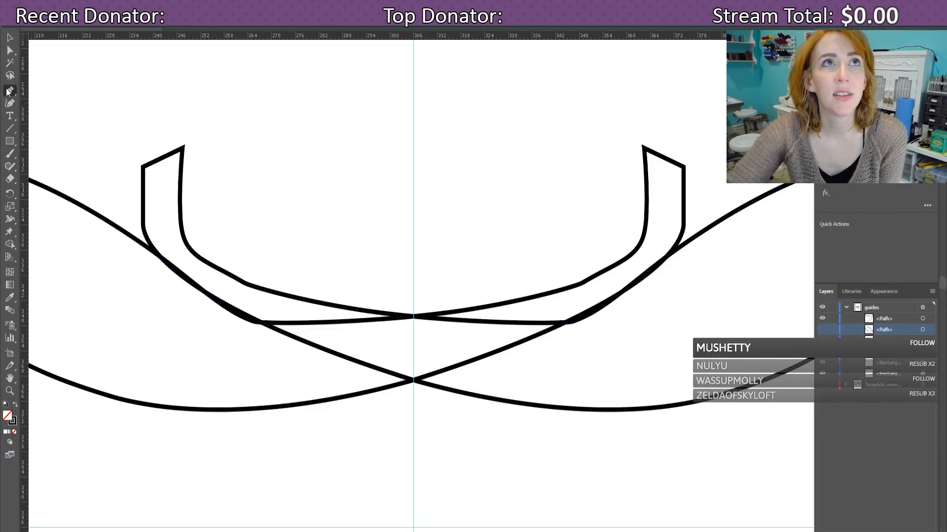
Step: Add an anchor where the band's upper edge meets the center guide and delete the extra anchor just left of it
left_click_drag(8, 92, 59, 116)
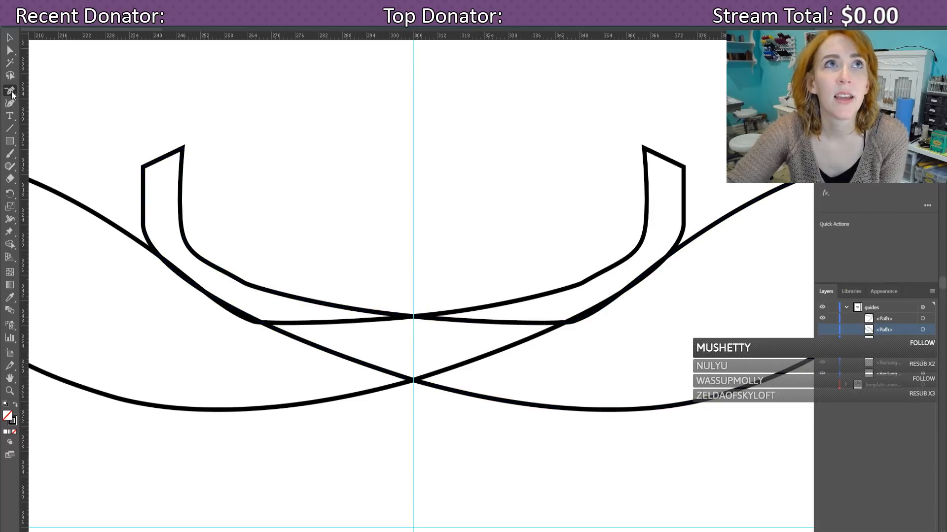
left_click_drag(12, 95, 54, 105)
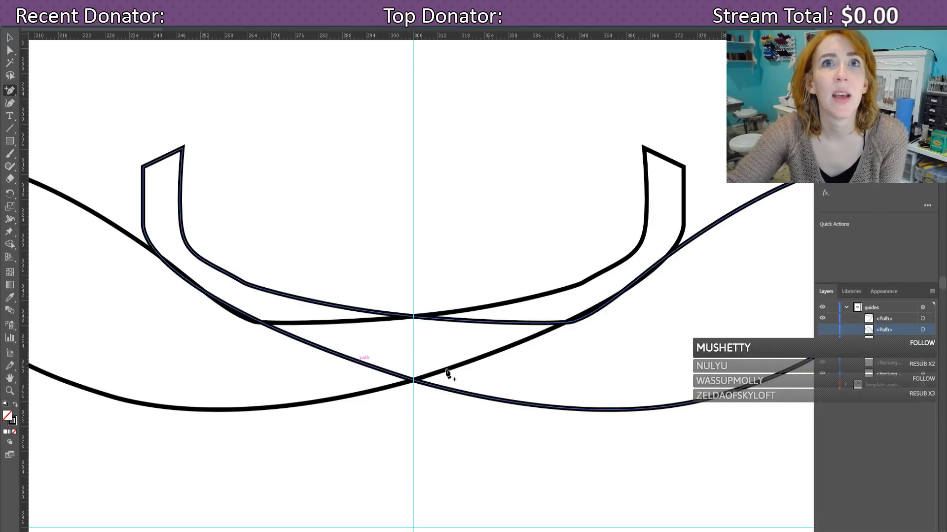
left_click(414, 318)
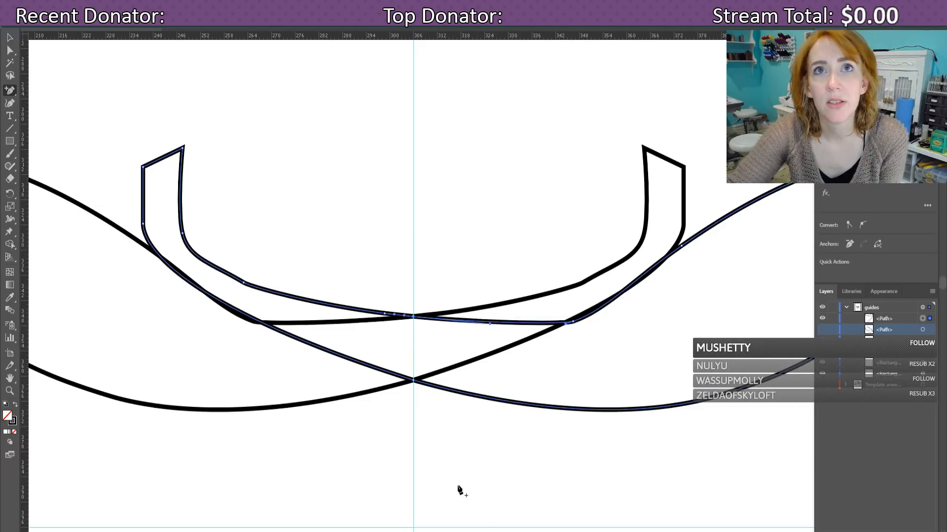
left_click_drag(10, 90, 57, 122)
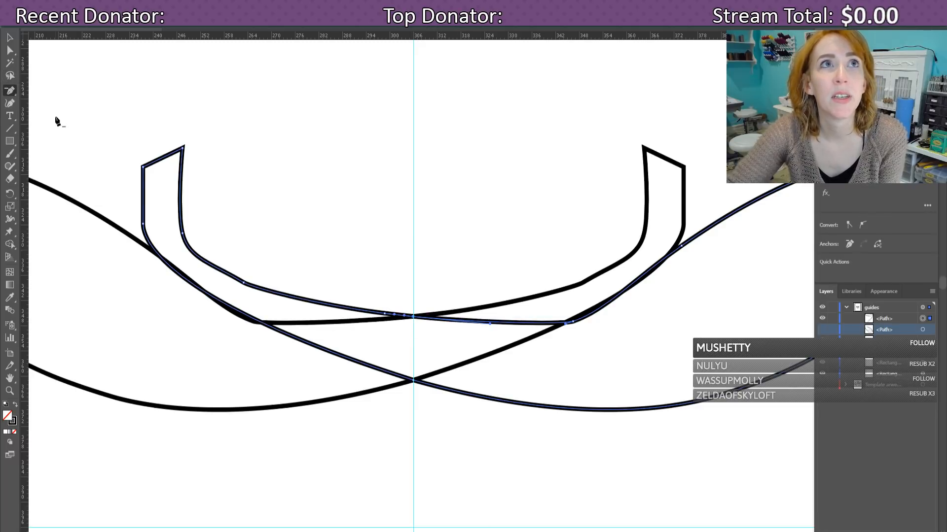
left_click(393, 315)
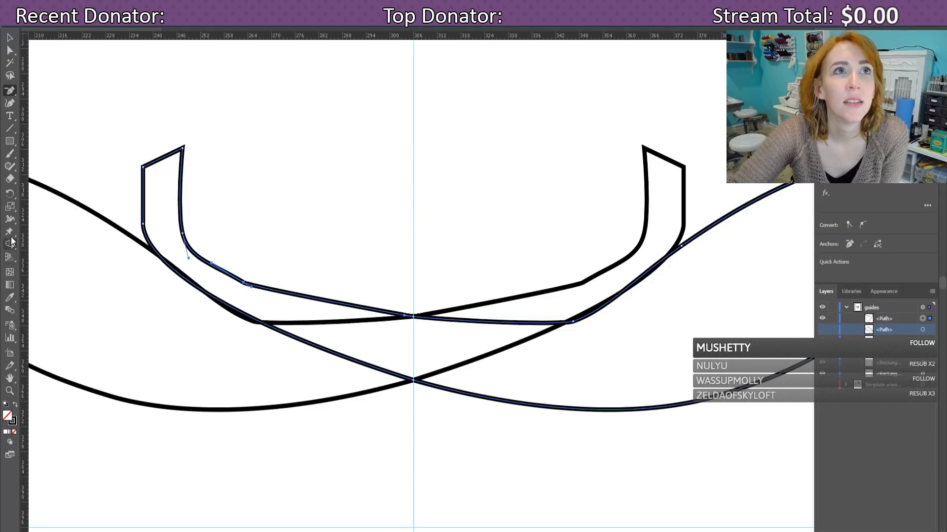
Step: Convert the upper edge's center anchor to a corner and nudge it down level with the band's flat lower edge
left_click_drag(13, 88, 35, 131)
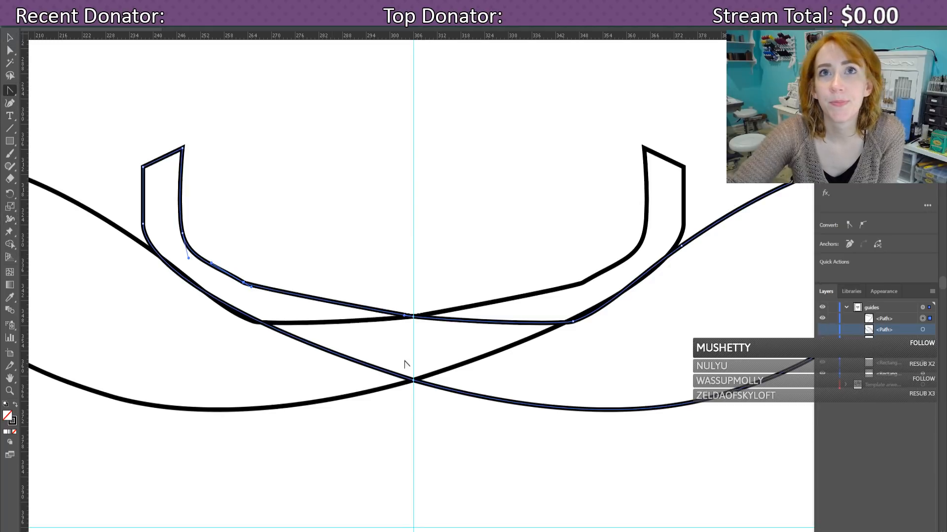
left_click(413, 318)
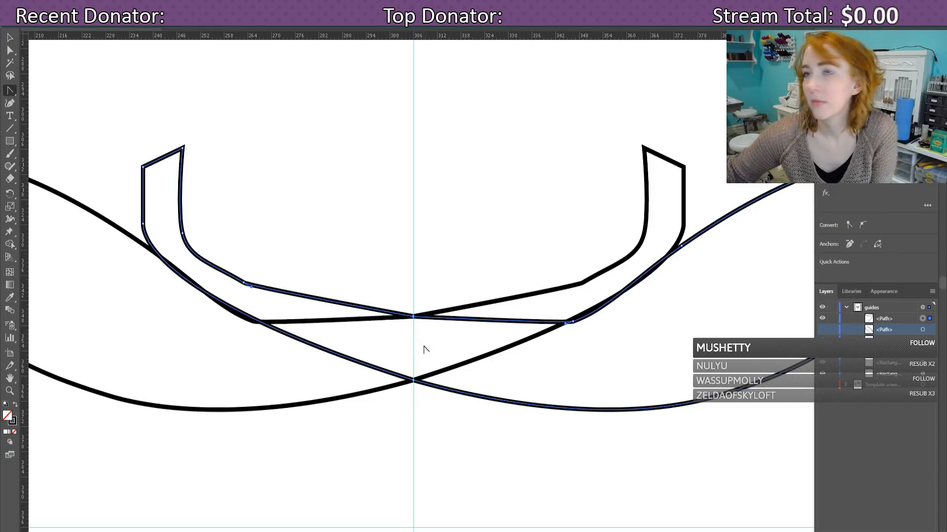
key("Down")
key("Down")
key("Down")
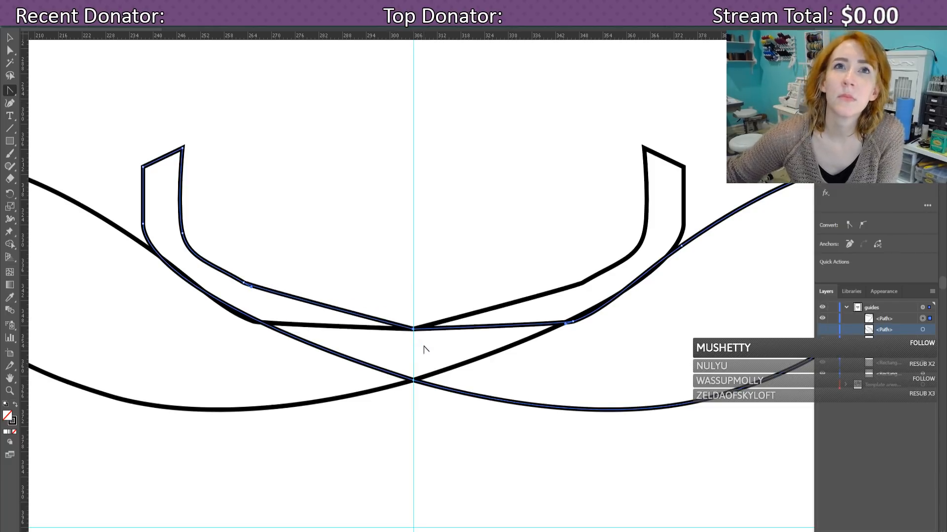
key("Up")
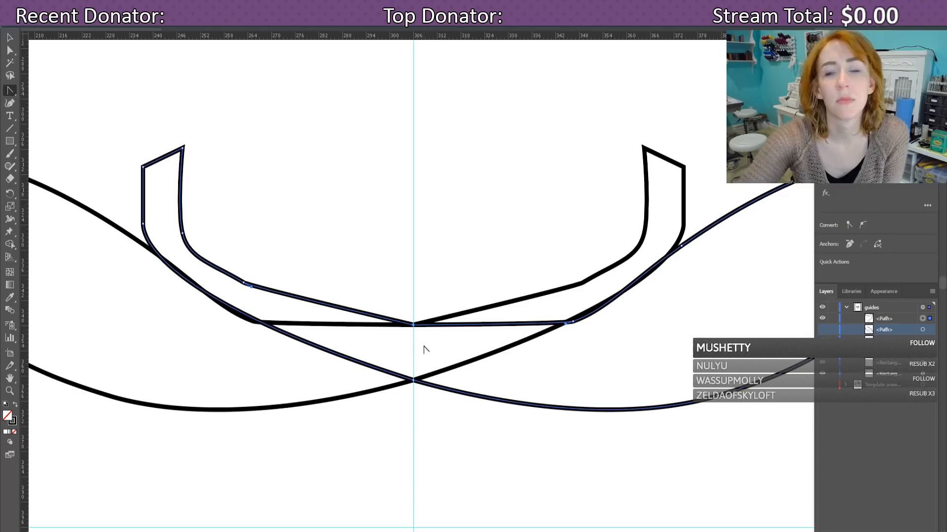
Step: Shift the left bend anchor of the band's upper edge toward the center and pull handles from it to smooth the curve
left_click(242, 284)
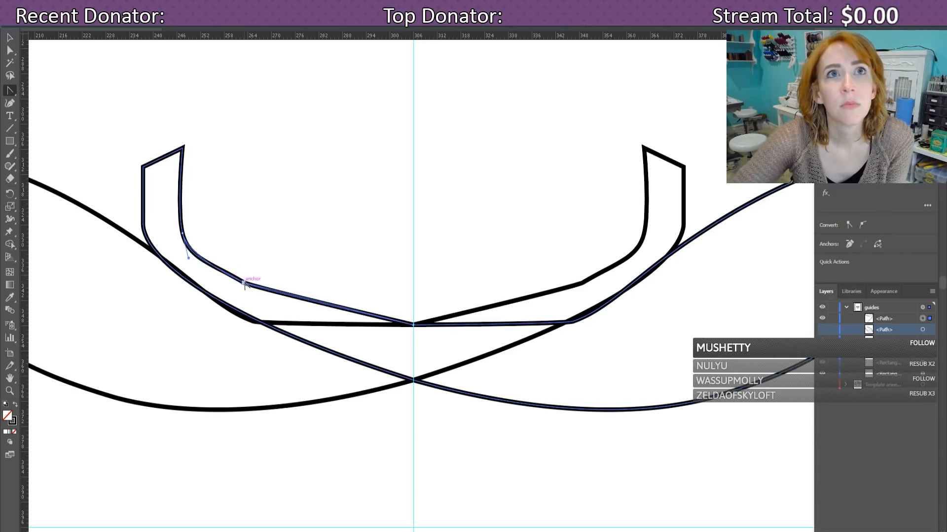
left_click(279, 291)
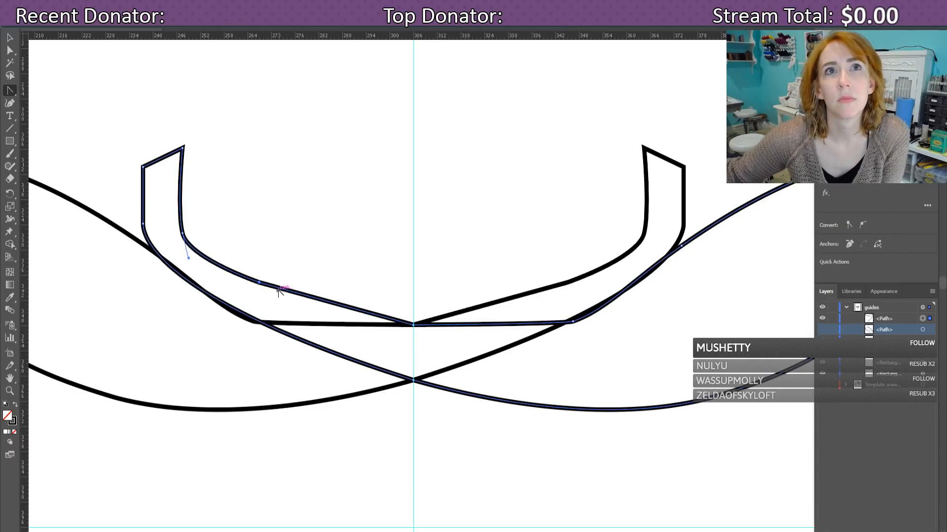
double_click(278, 291)
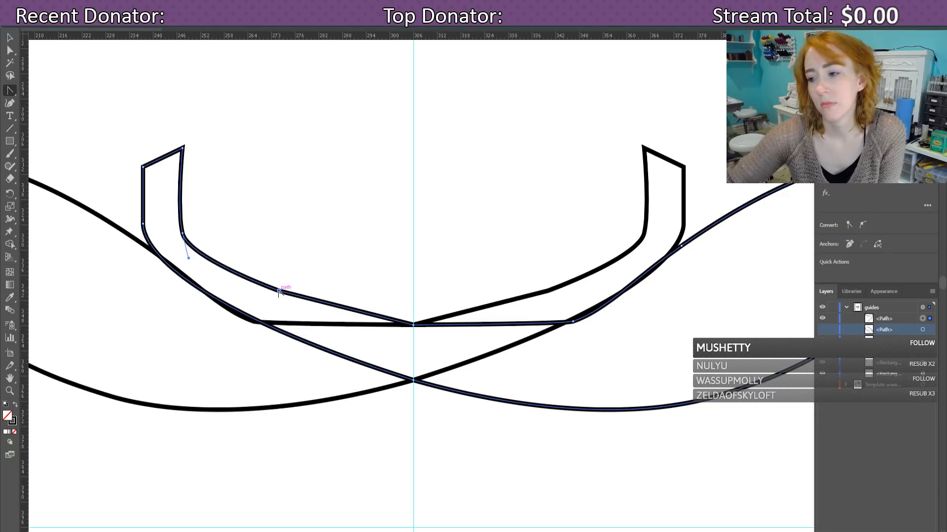
left_click_drag(279, 291, 251, 280)
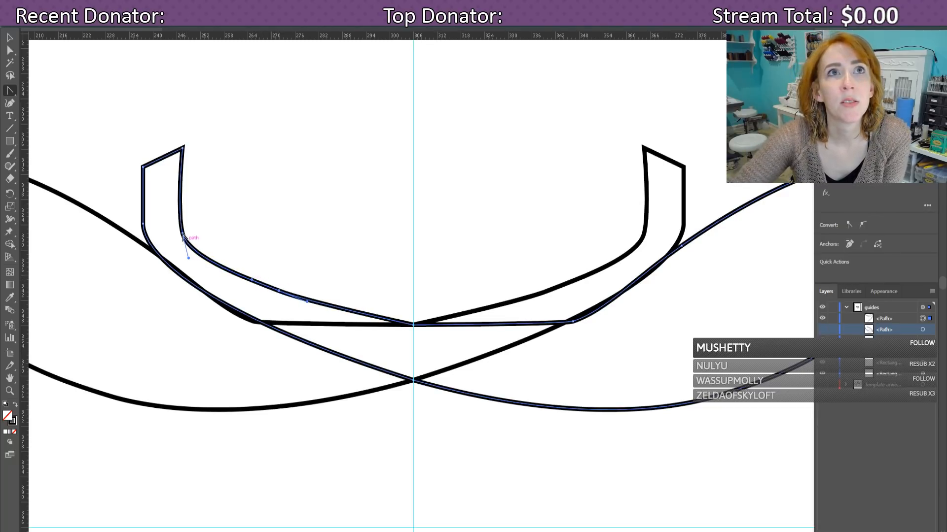
Step: Move the anchor at the band's left inner bend slightly right and up, and reshape its handles into a rounded curve
left_click(183, 234)
key("Right")
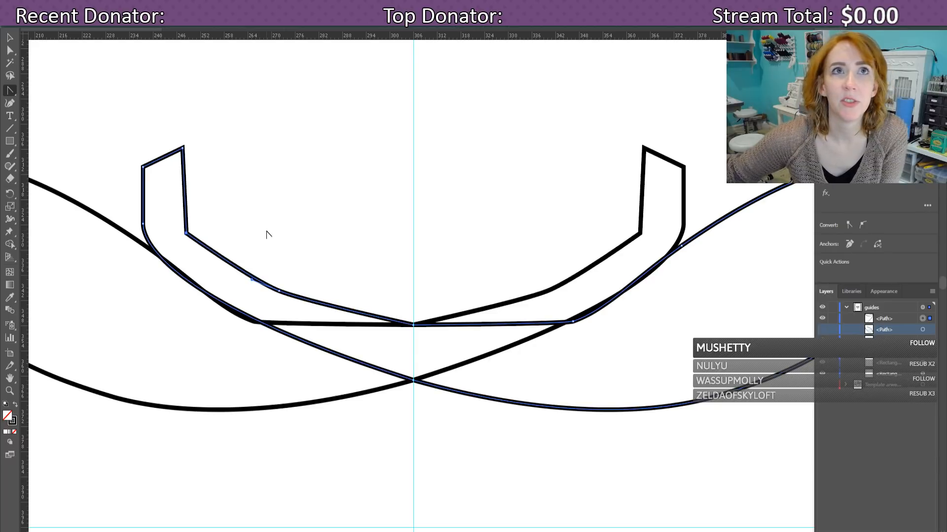
key("Up")
key("Down")
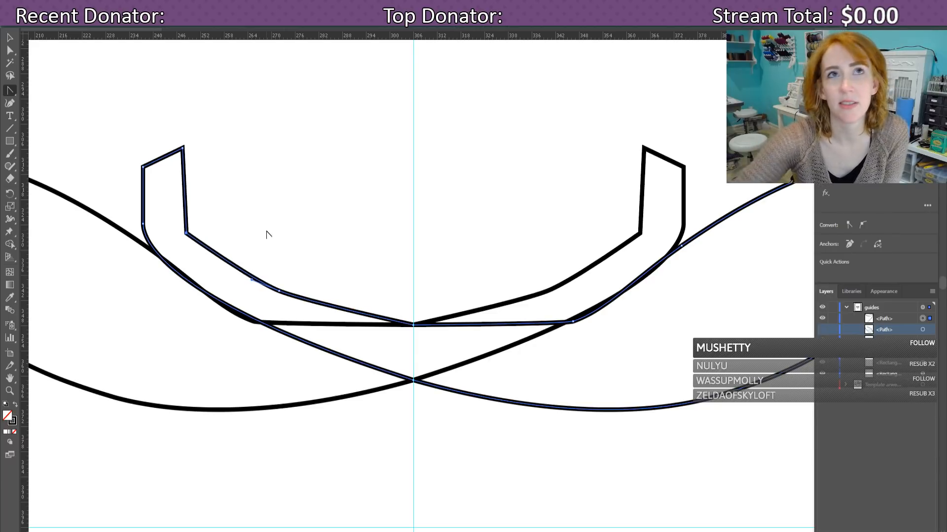
left_click(189, 240)
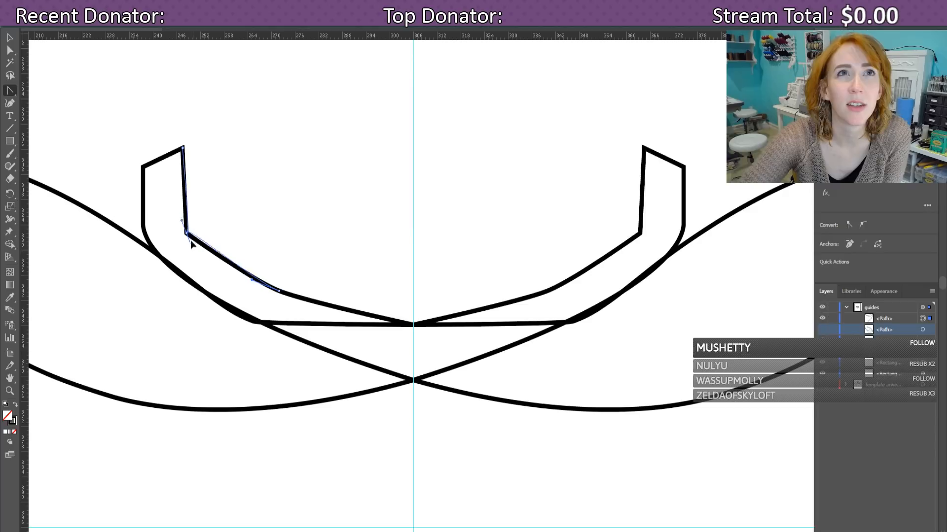
left_click_drag(191, 244, 179, 211)
key("ctrl+z")
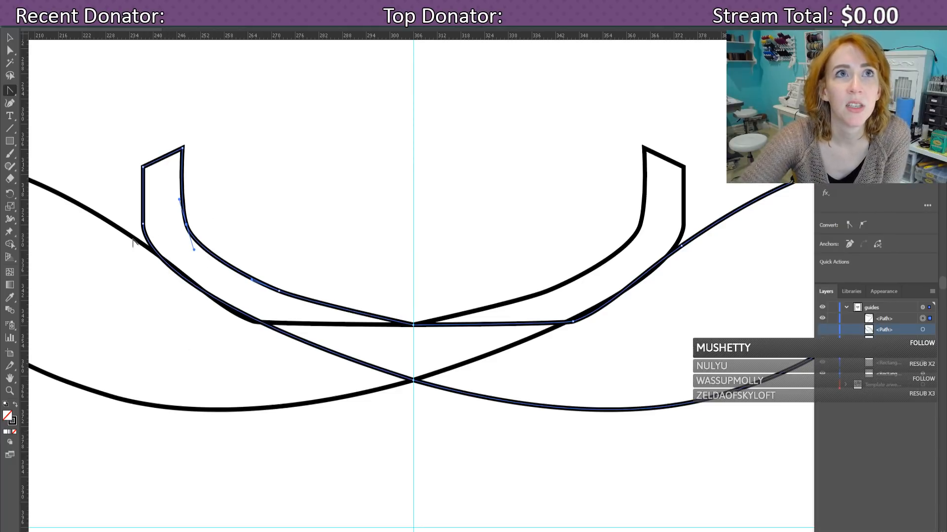
Step: Convert the band's left outer bend anchor to a corner, nudge it up, and pull new handles to round the bend
left_click(144, 224)
left_click(232, 296)
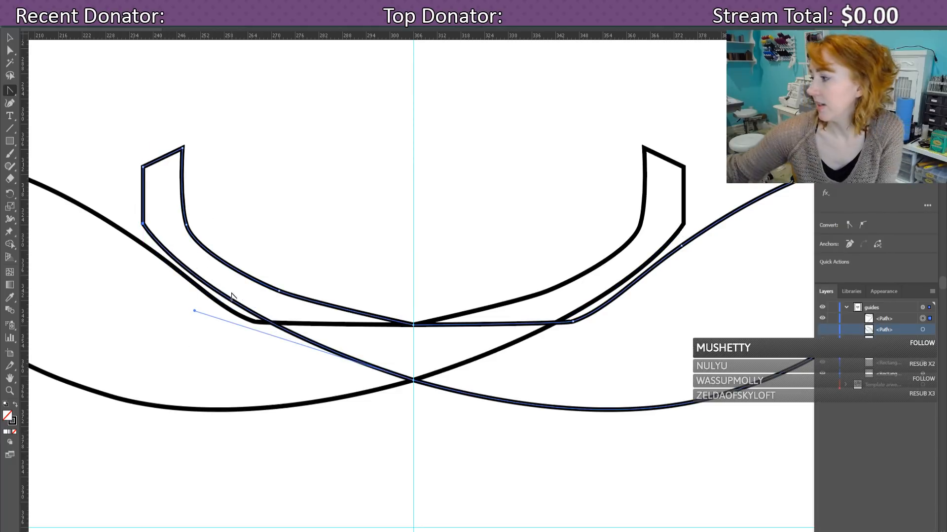
key("Up")
key("Up")
key("Up")
key("Up")
key("Up")
key("Up")
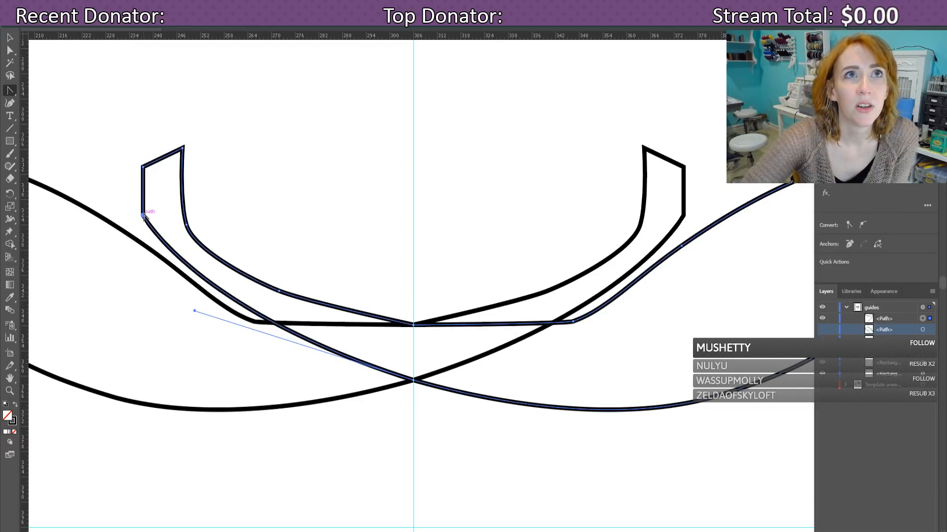
left_click_drag(143, 216, 149, 241)
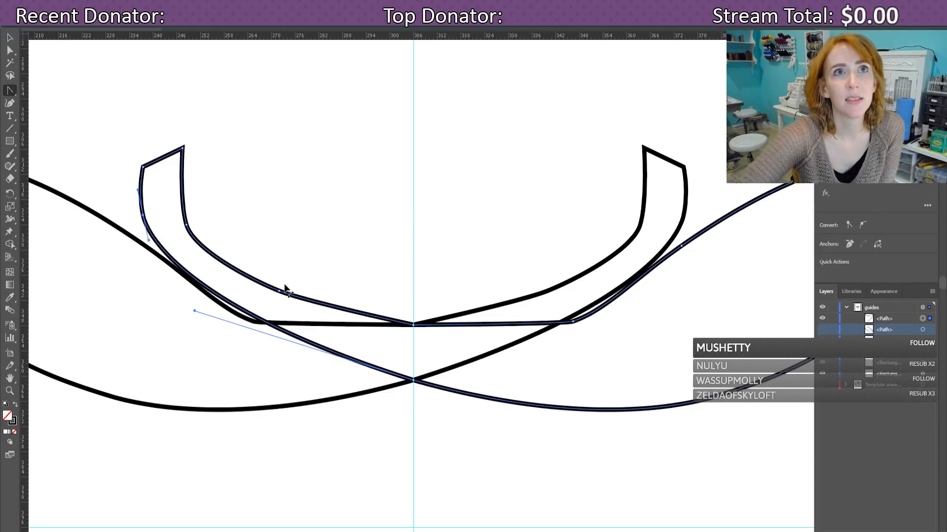
Step: Undo the last two handle adjustments at the band's left outer bend, and nudge the left inner bend anchor up two increments
key("ctrl+z")
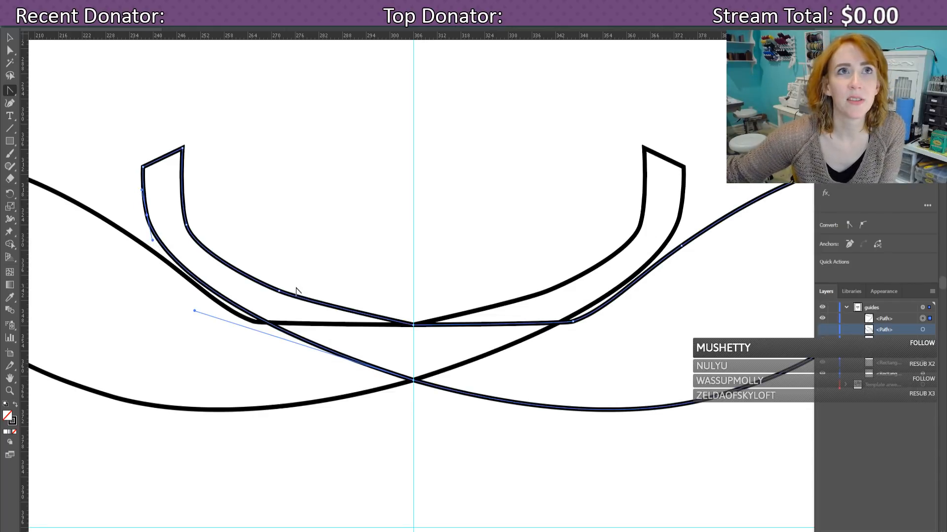
key("ctrl+z")
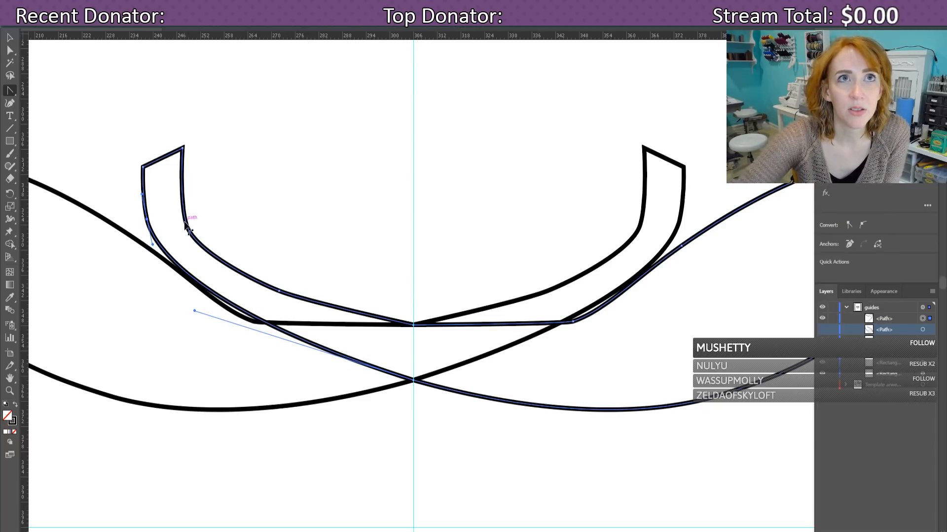
left_click(10, 50)
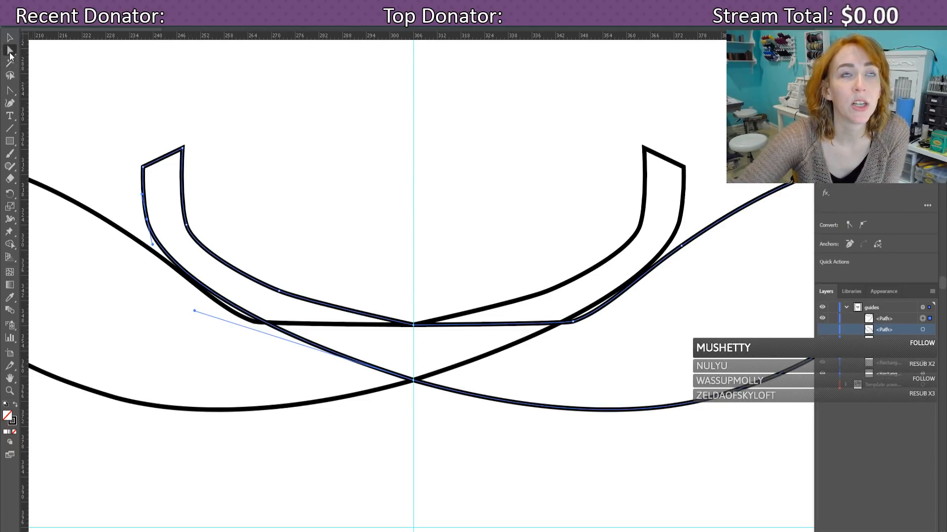
left_click(187, 225)
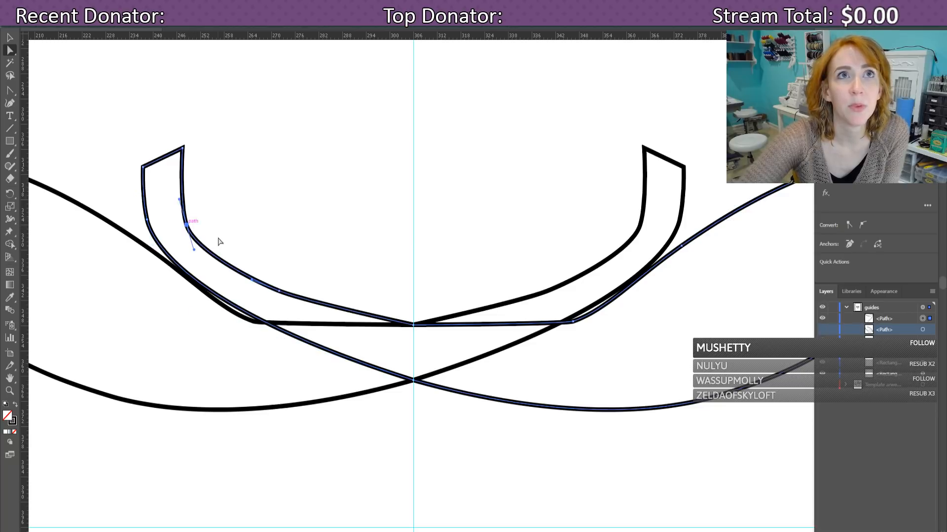
key("Up")
key("Up")
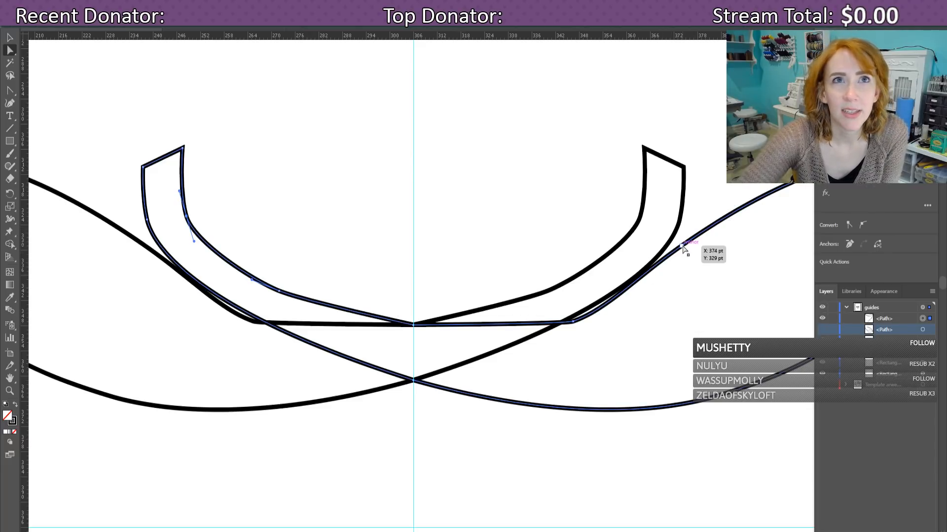
Step: Convert the anchor on the right side of the band's outer curve to a corner, nudge it right one increment, and pull long smooth handles from it
left_click(10, 90)
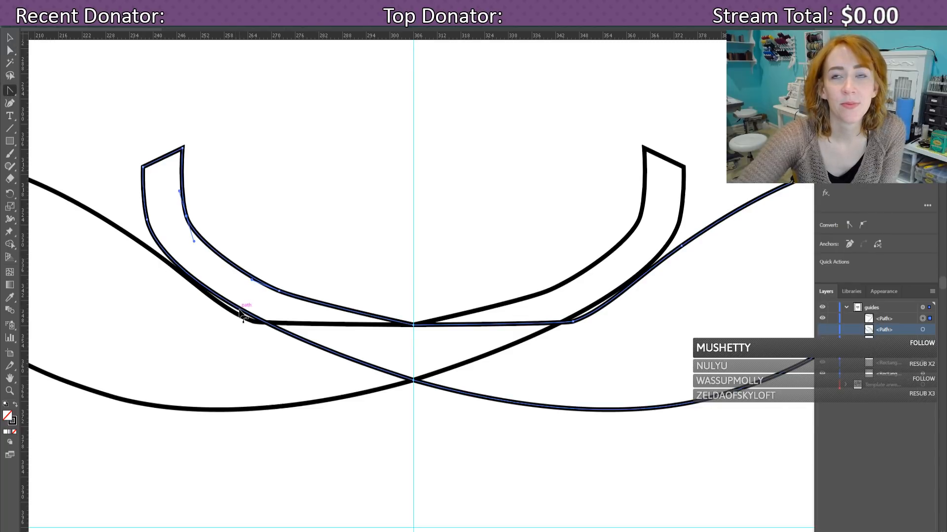
left_click(644, 277)
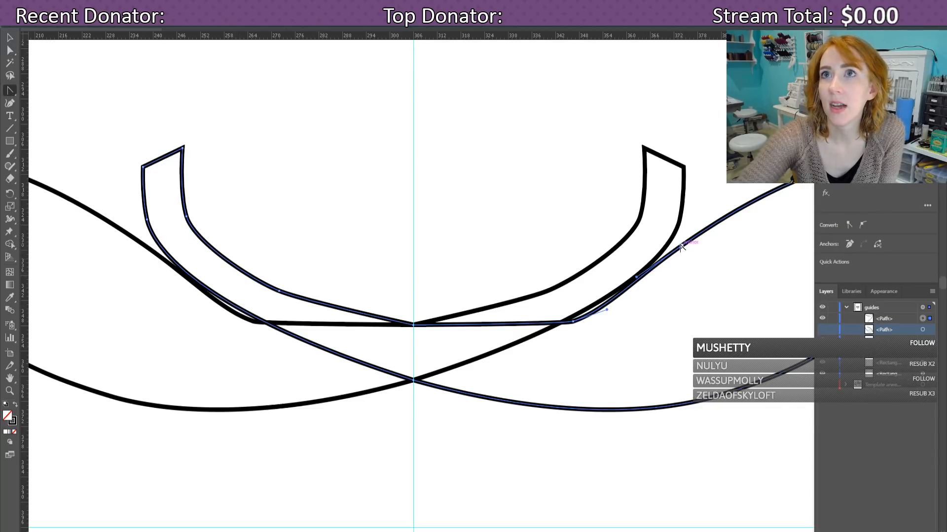
left_click(680, 248)
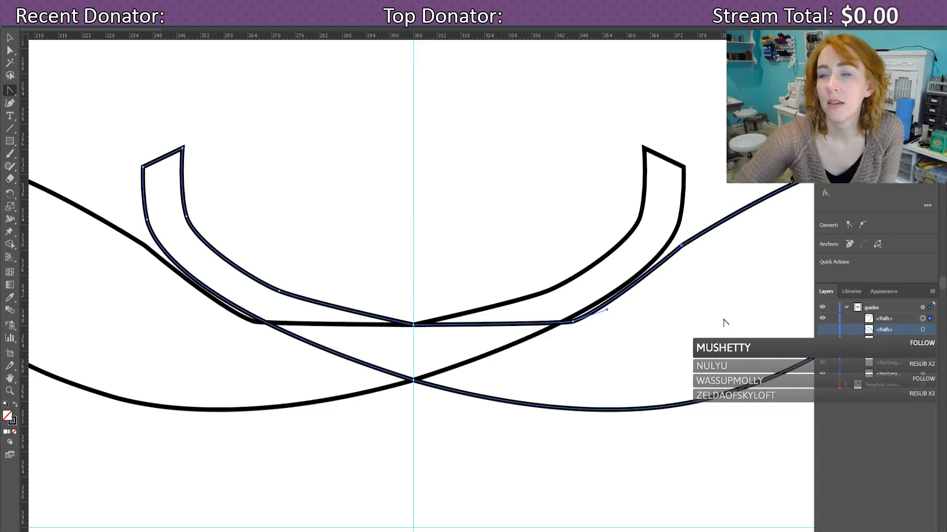
key("Down")
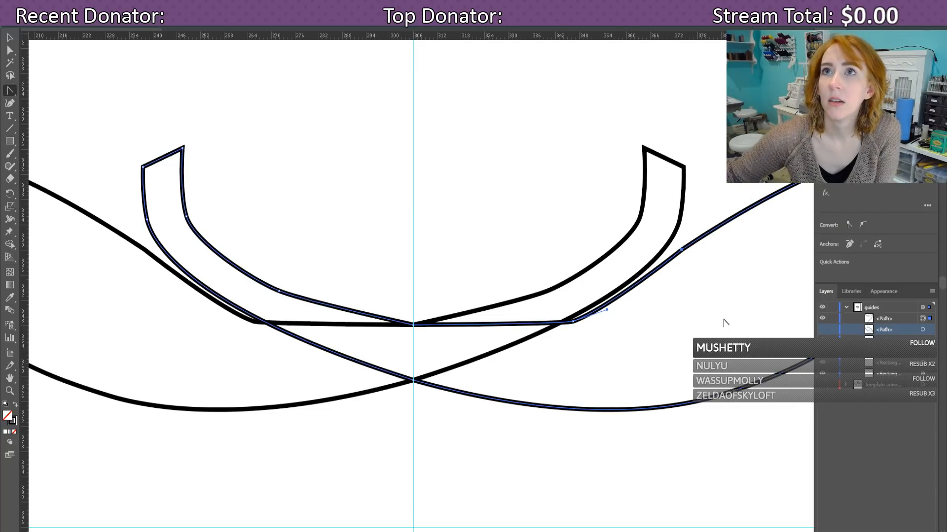
key("Up")
key("Right")
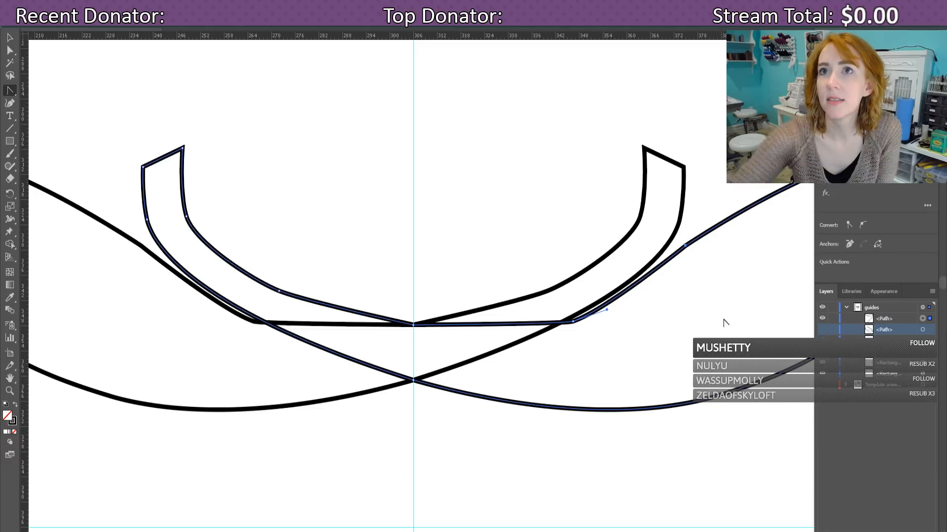
left_click_drag(685, 246, 647, 280)
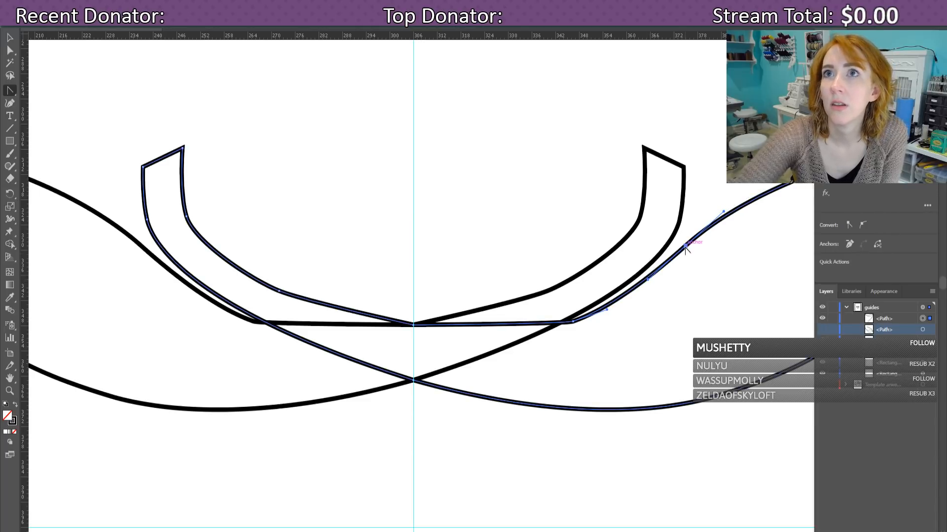
left_click_drag(686, 248, 635, 288)
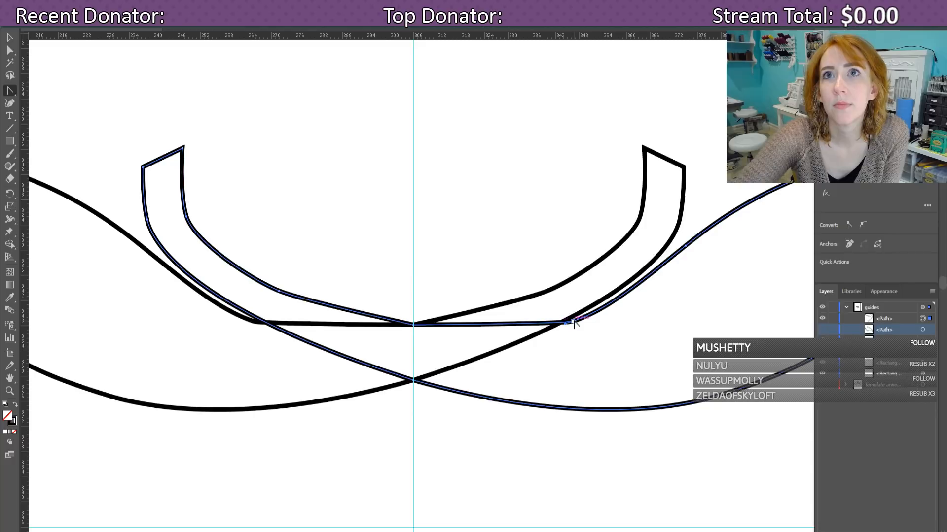
Step: Pull handles from the anchor at the right end of the band's flat lower edge, and nudge it left four increments and down one
left_click_drag(540, 336, 505, 339)
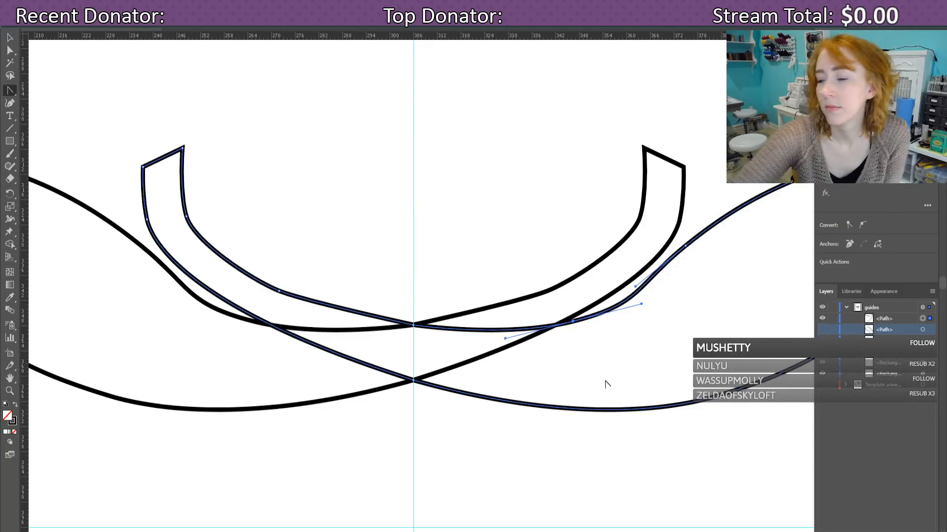
key("Left")
key("Left")
key("Left")
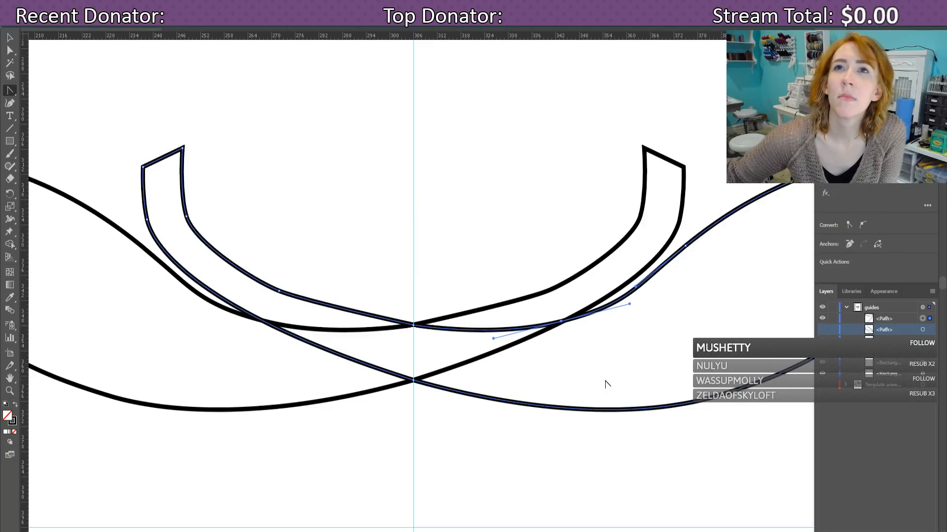
key("Left")
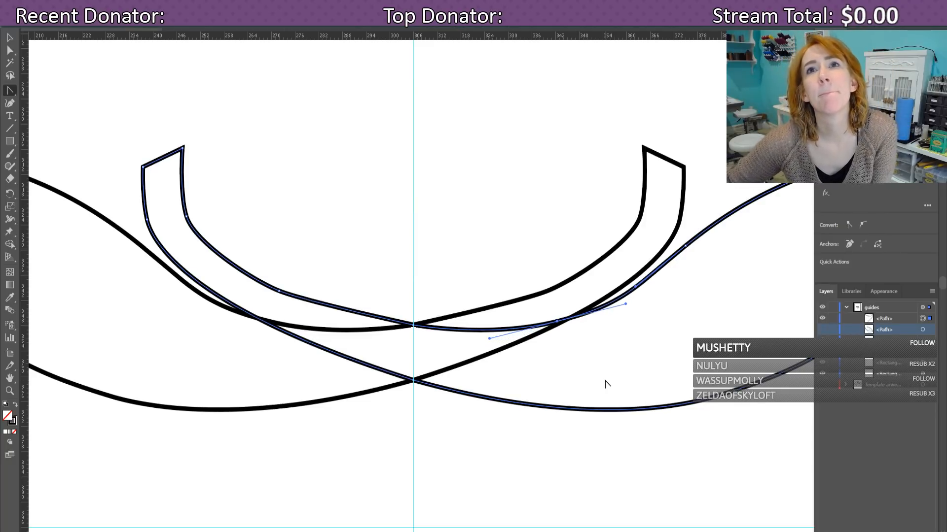
key("Down")
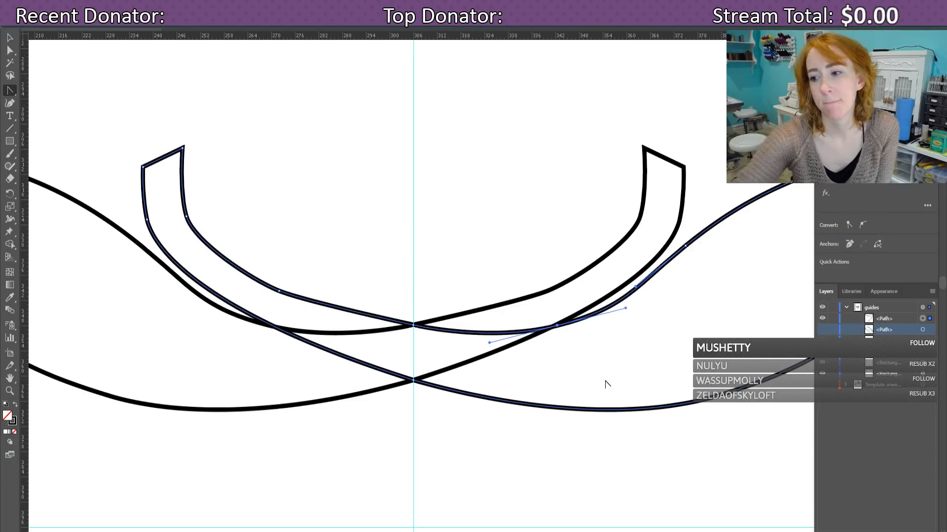
Step: Reset the handles of the anchor on the band's upper left curve, pull new ones for a smoother arc, and nudge it up one increment
left_click(346, 311)
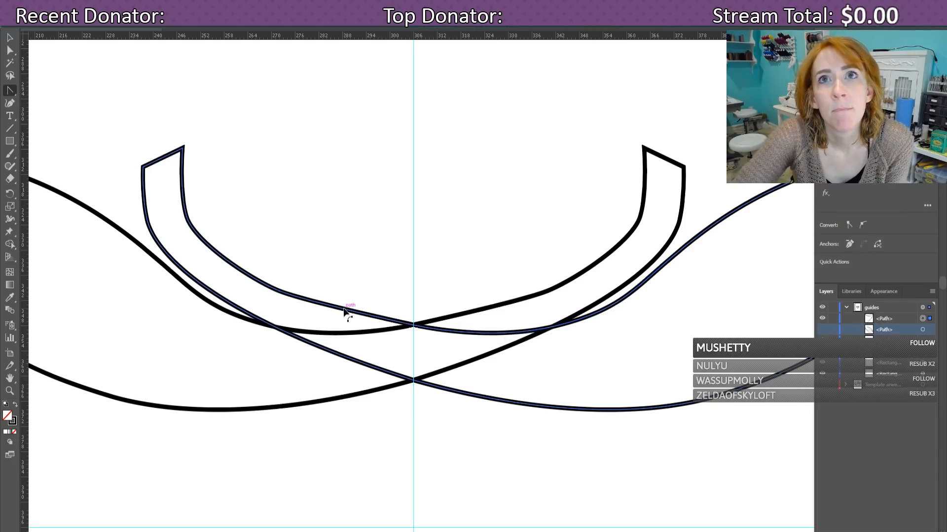
left_click(280, 290)
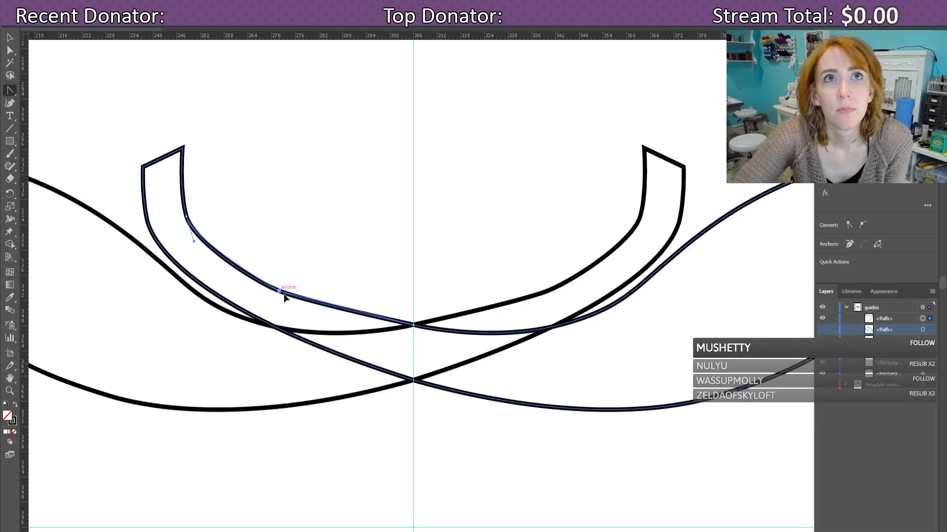
left_click_drag(252, 277, 231, 267)
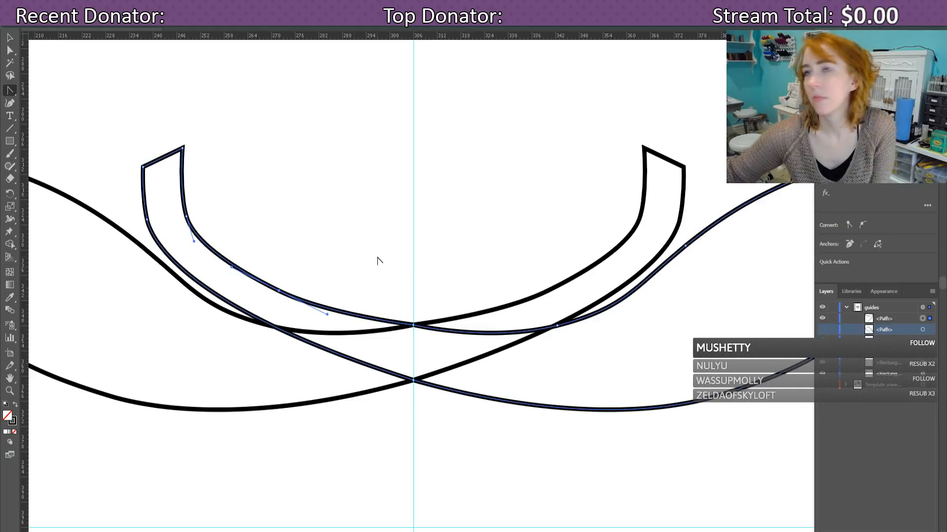
key("Up")
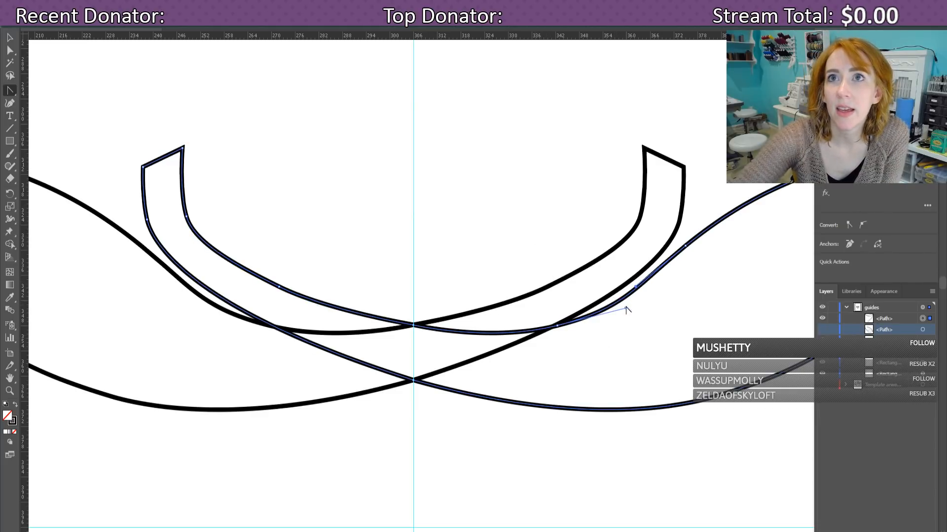
Step: Shorten the outer handle of the band's lower right anchor to soften the curve, and reselect the whole path
left_click(619, 308)
left_click_drag(619, 307, 616, 310)
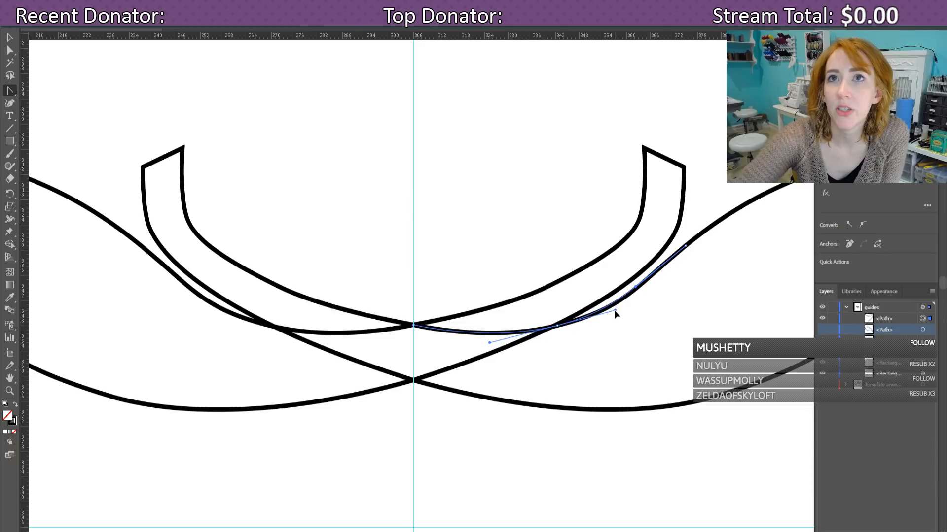
key("ctrl+a")
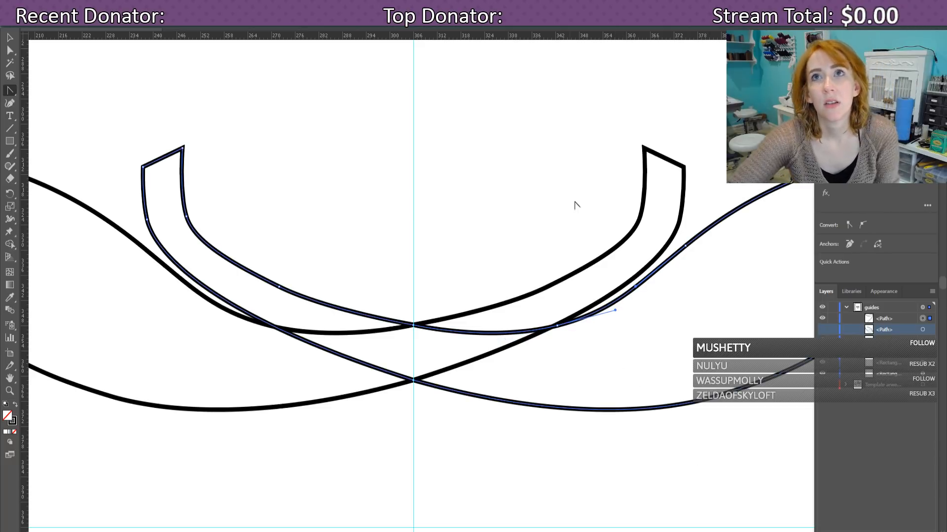
Step: Show the hidden outline path and the template image, and compare the whole buckle tracing with and without the template
left_click(822, 332)
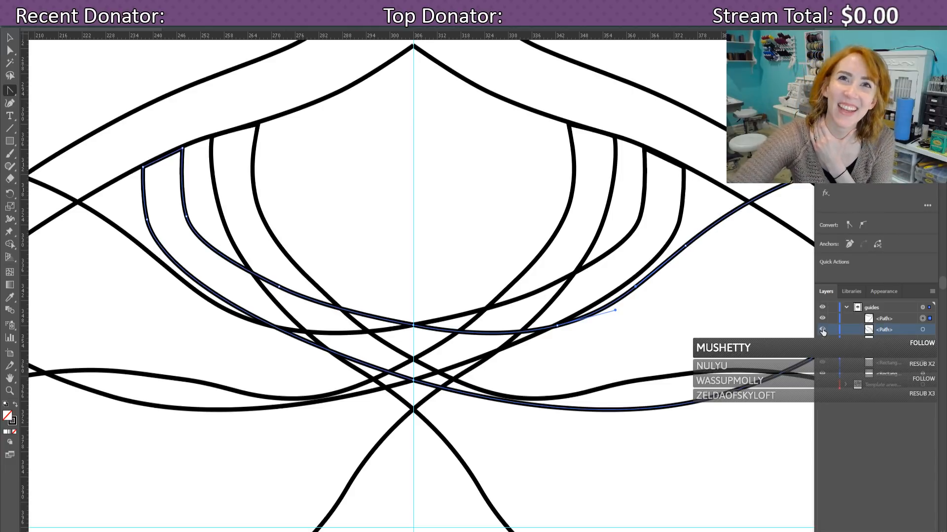
left_click(822, 385)
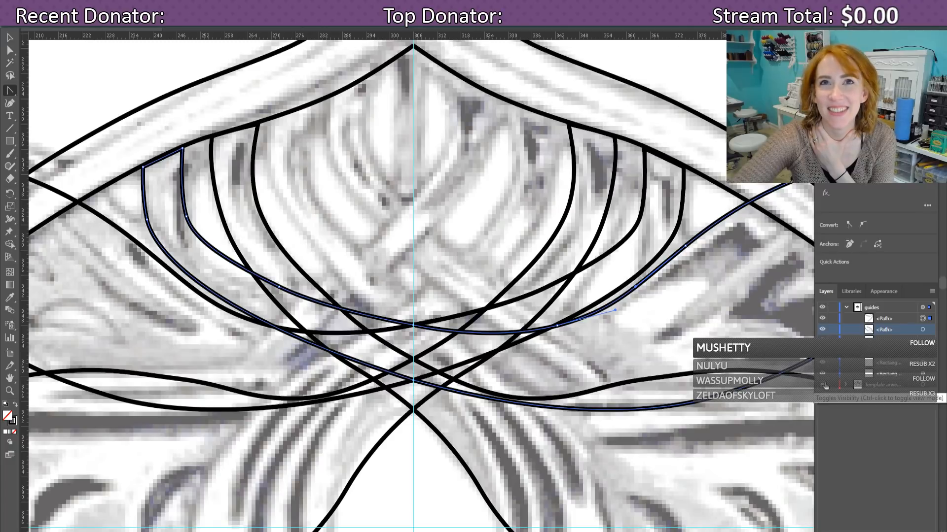
left_click(825, 386)
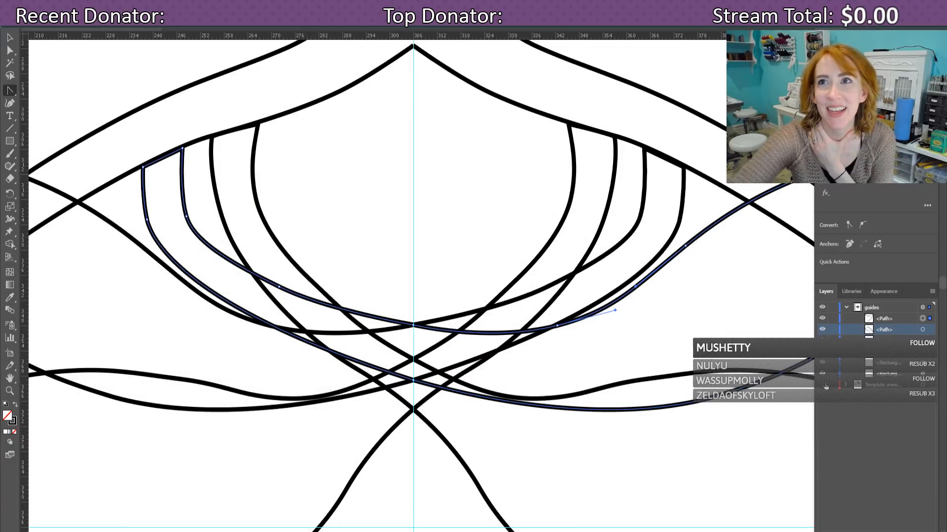
left_click(826, 386)
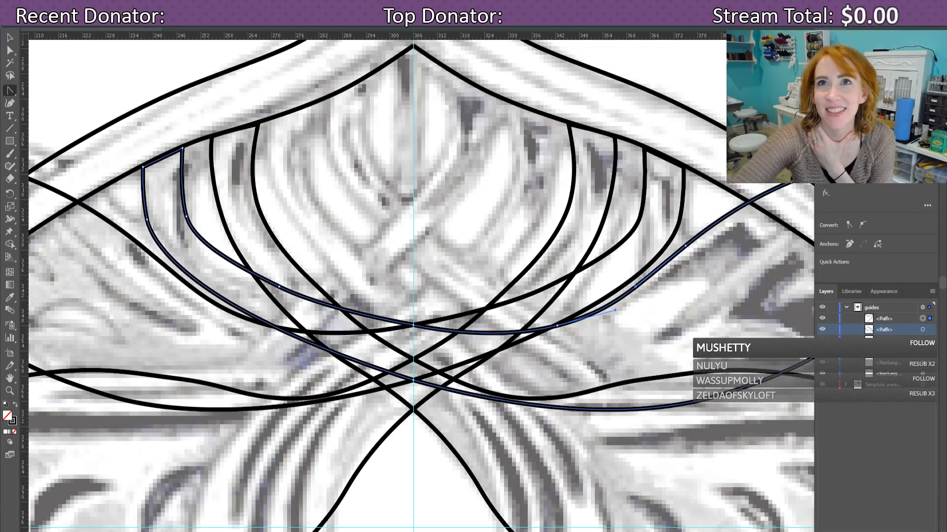
key("ctrl+minus")
key("ctrl+minus")
key("ctrl+minus")
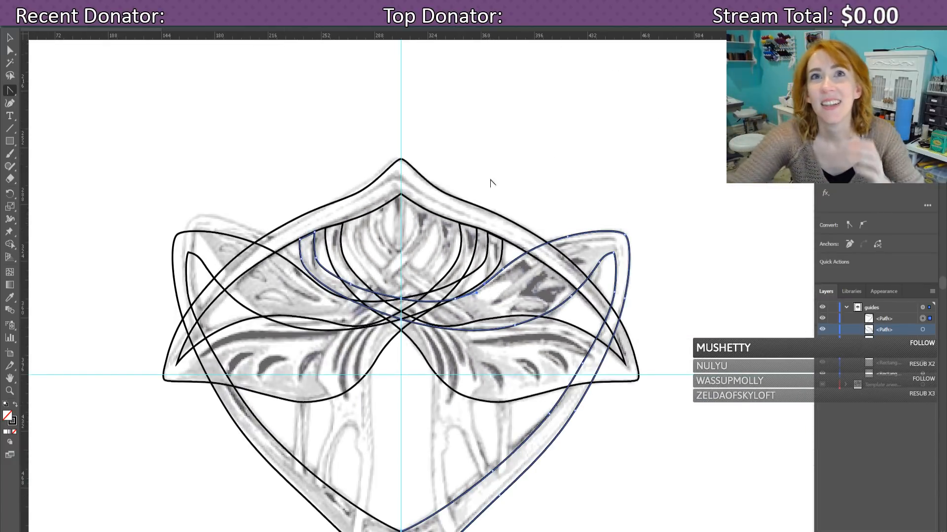
scroll(490, 182, "down", 2)
left_click(823, 385)
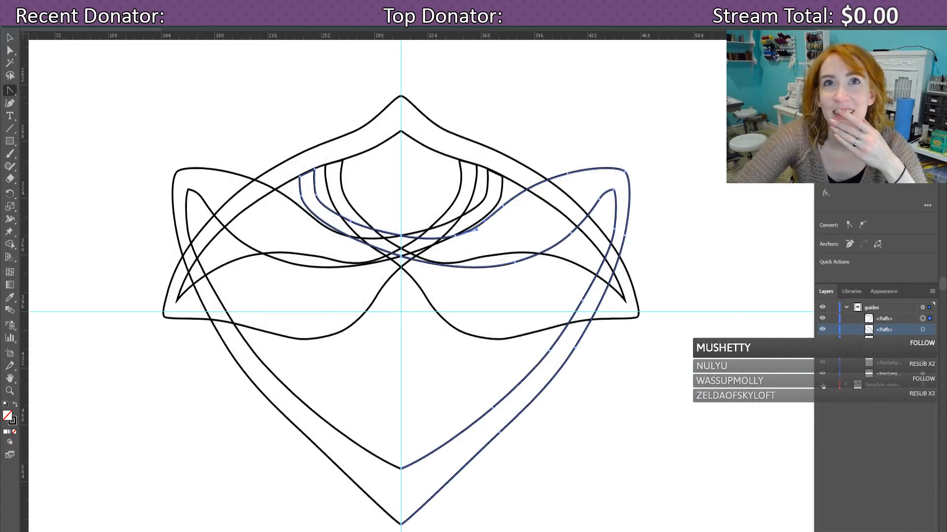
left_click(822, 385)
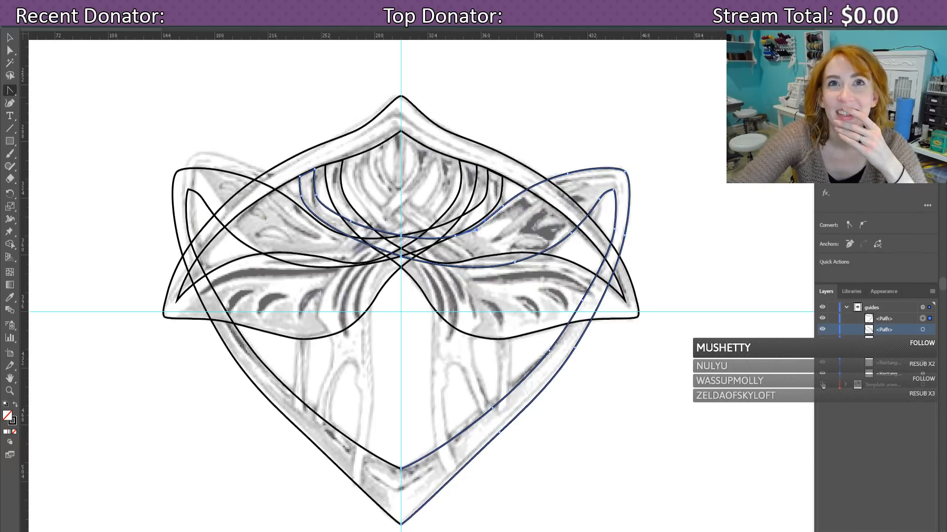
Step: Compare each traced path separately against the template by toggling its visibility, leaving only the path with the lower pointed frame shown
left_click(822, 329)
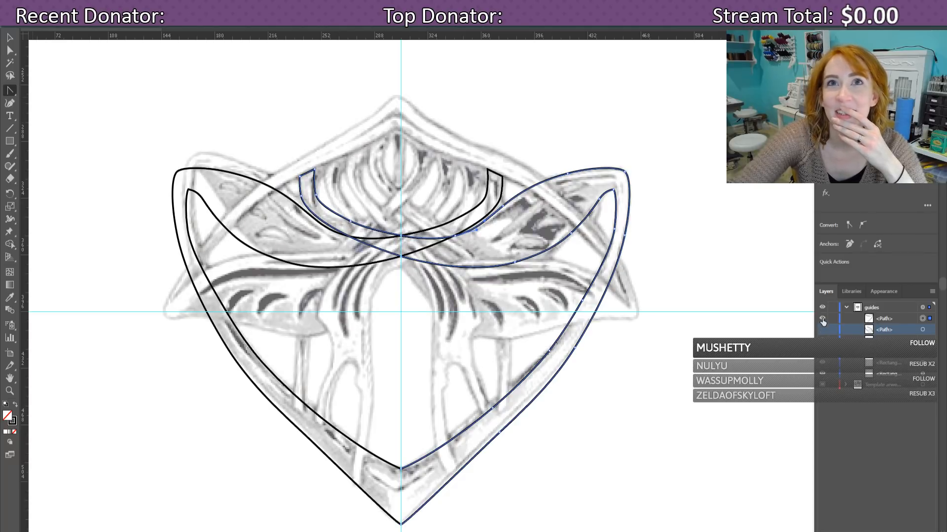
left_click(822, 319)
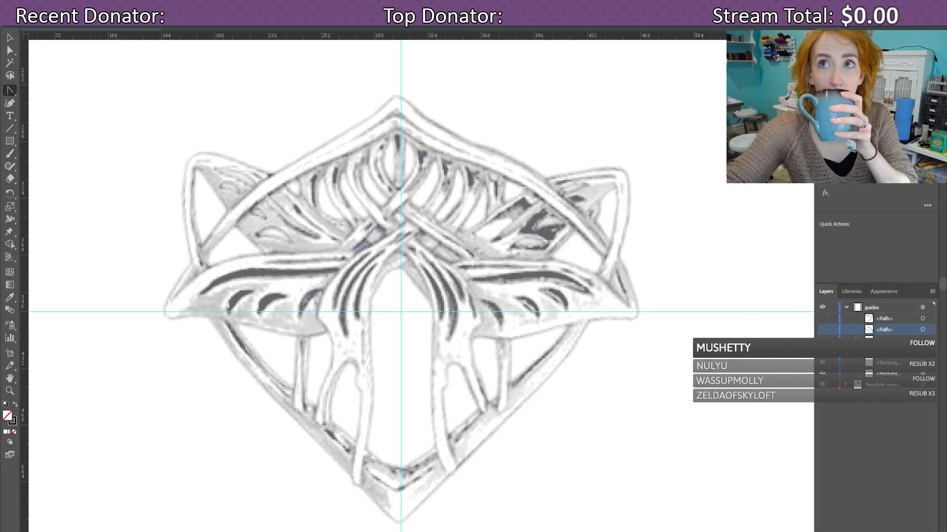
left_click(821, 330)
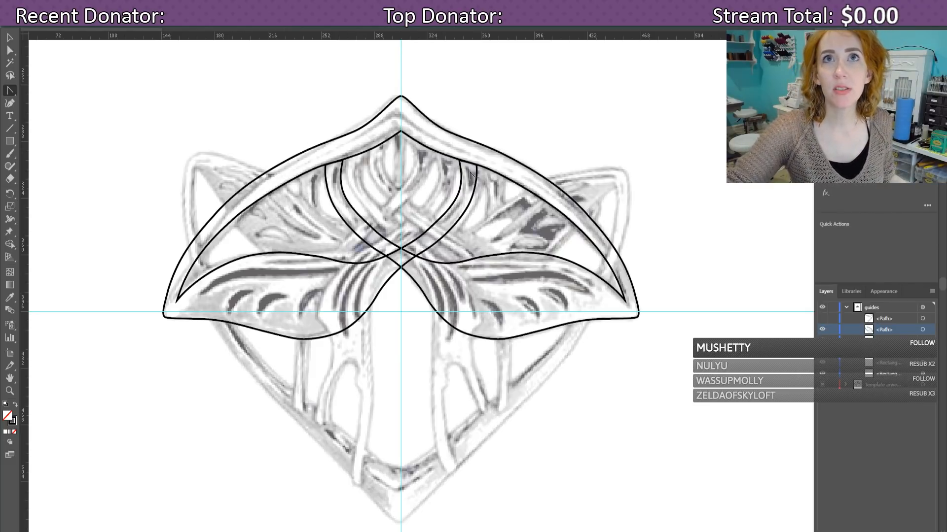
left_click(822, 330)
left_click(822, 318)
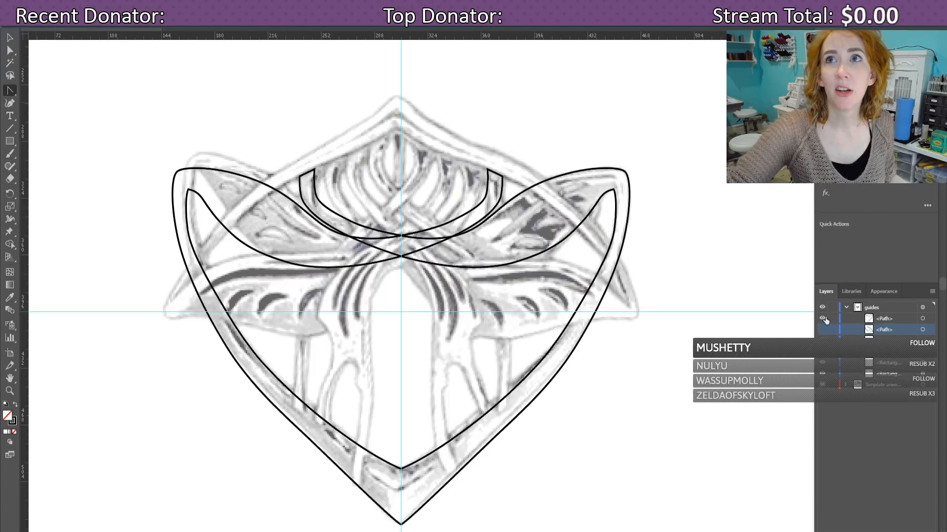
left_click(822, 330)
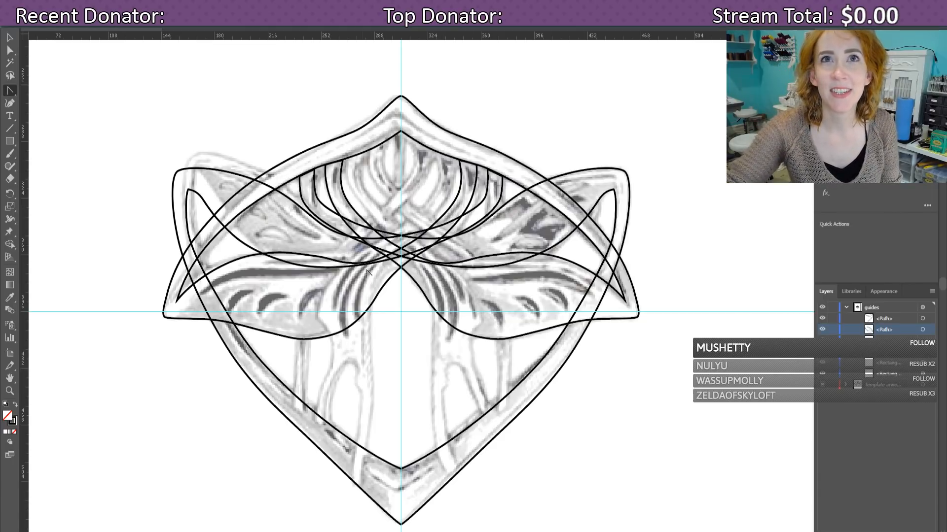
left_click(822, 330)
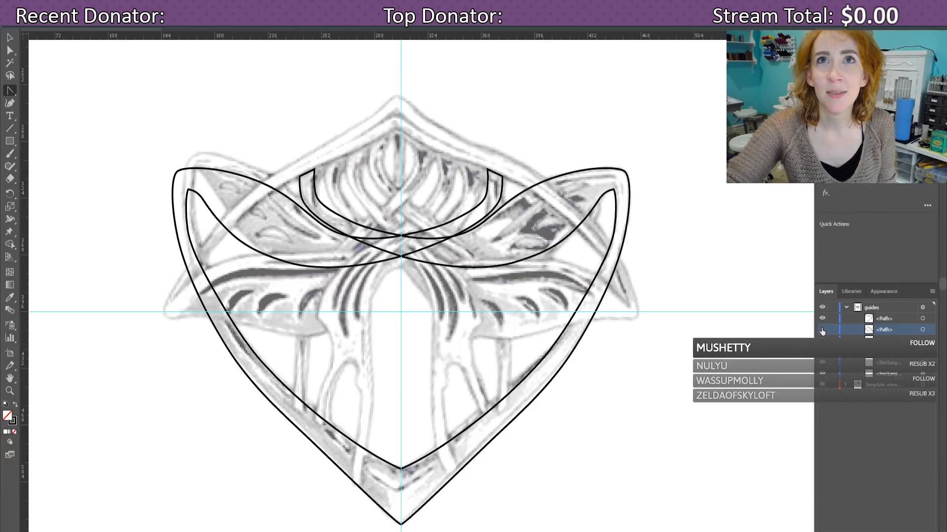
Step: Show all the hidden traced paths again over the template image
left_click(822, 330)
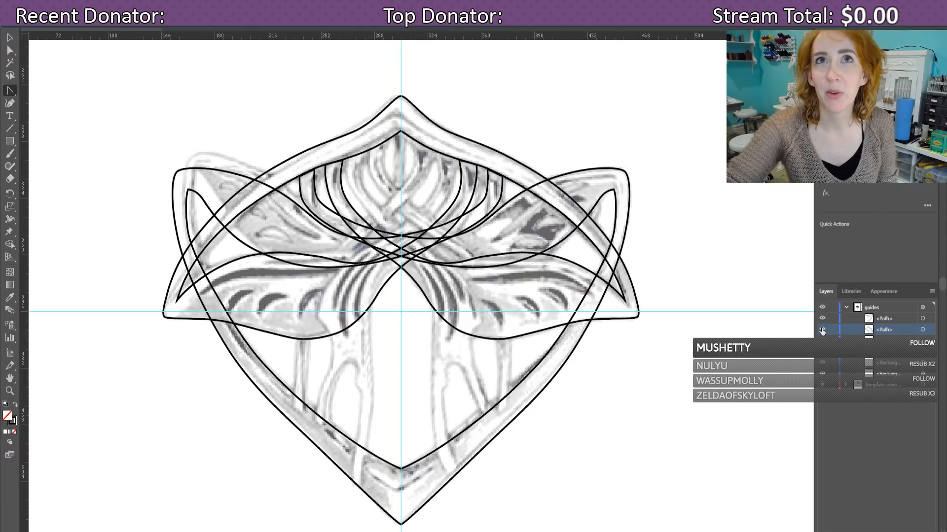
left_click(822, 330)
left_click(822, 330)
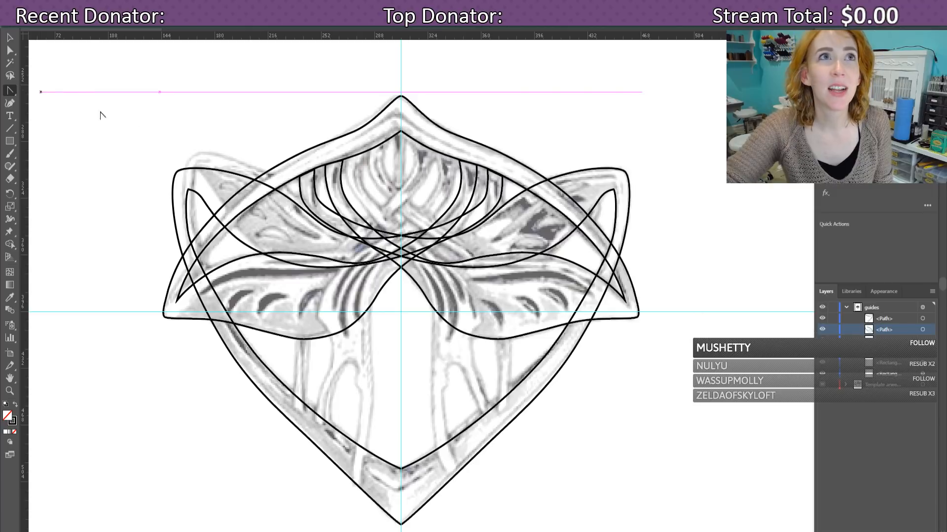
Step: With the Pen tool, trace the stem's outer edge in straight segments from beside the inner peak, across the centre line, to the lower left frame
left_click_drag(8, 91, 45, 91)
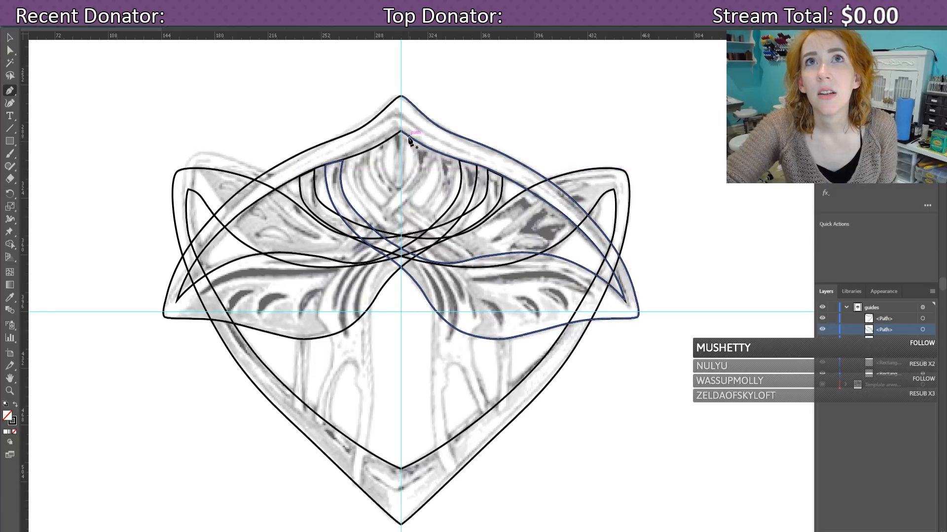
left_click(408, 135)
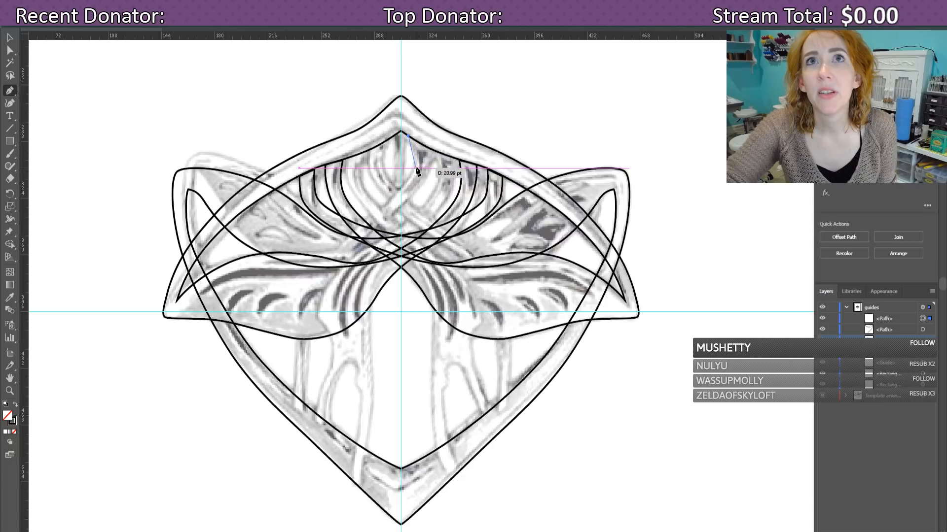
left_click(414, 168)
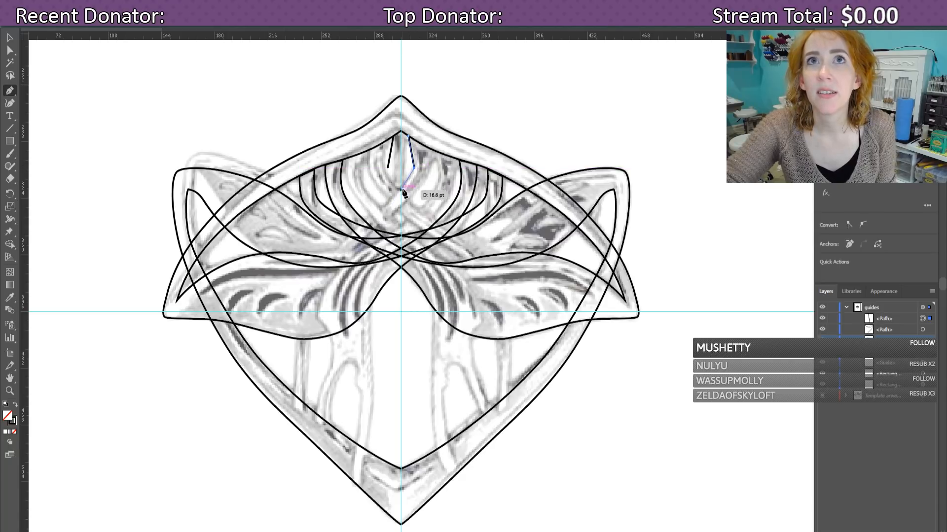
left_click(401, 188)
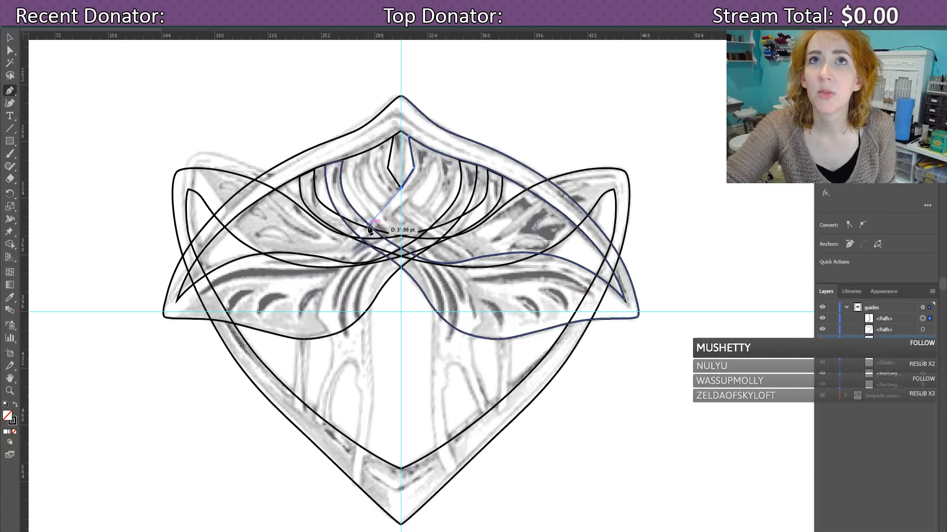
left_click(384, 206)
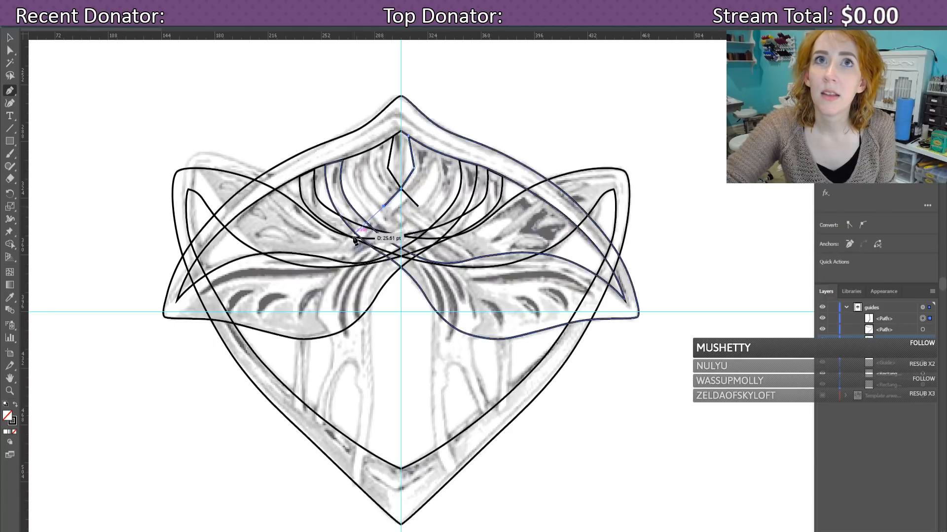
left_click(334, 252)
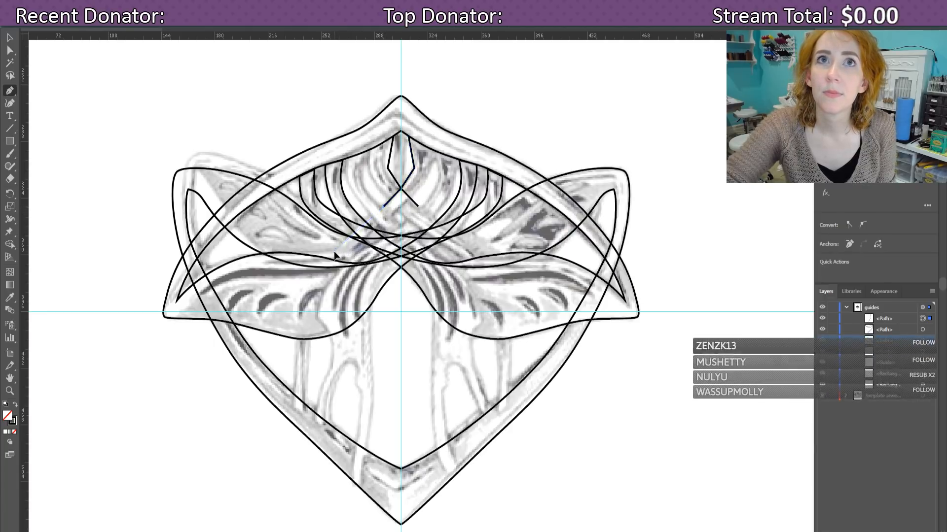
left_click(306, 290)
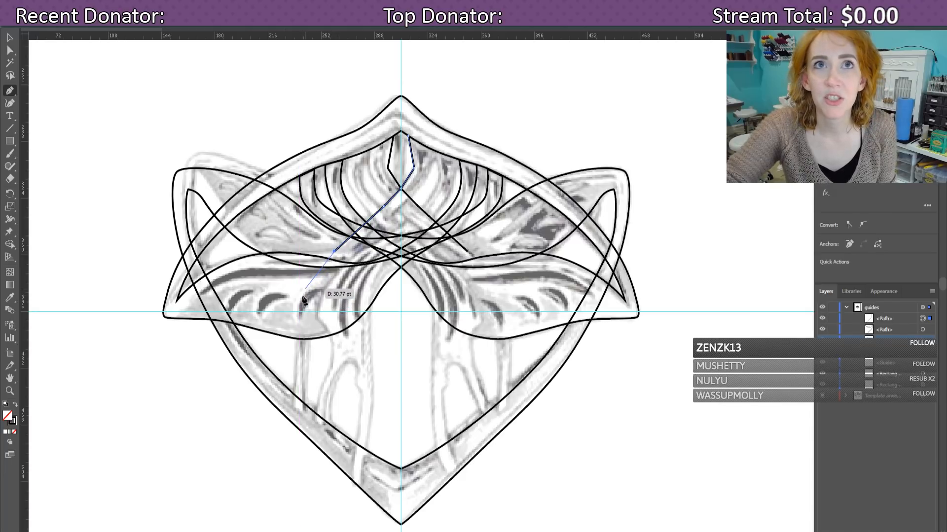
left_click(294, 355)
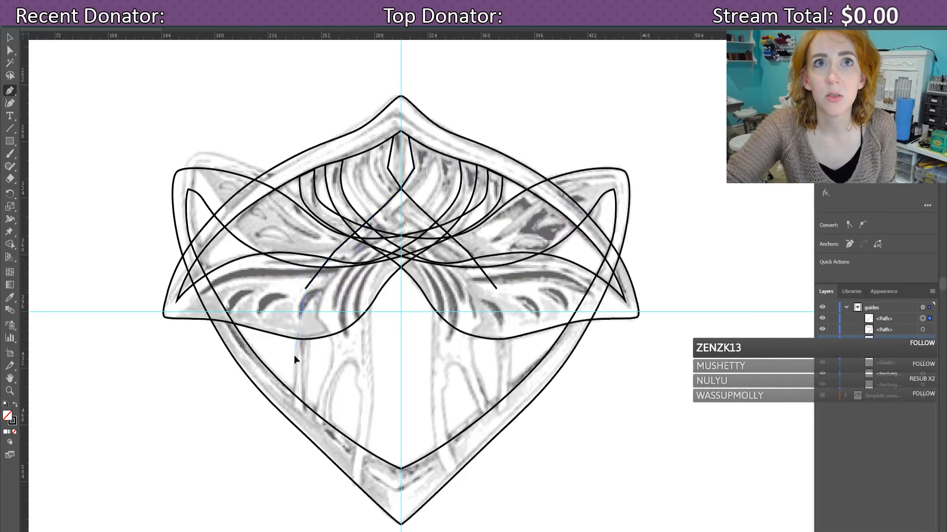
left_click(294, 394)
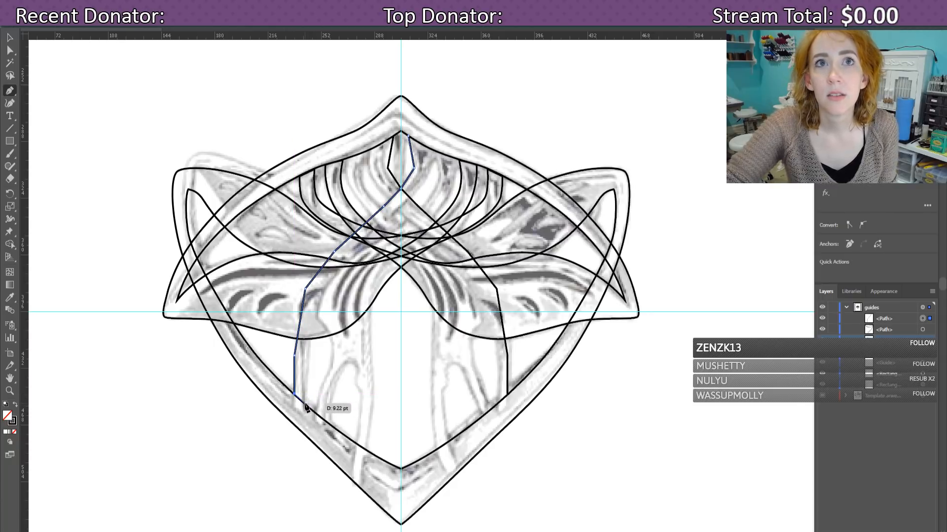
left_click(305, 404)
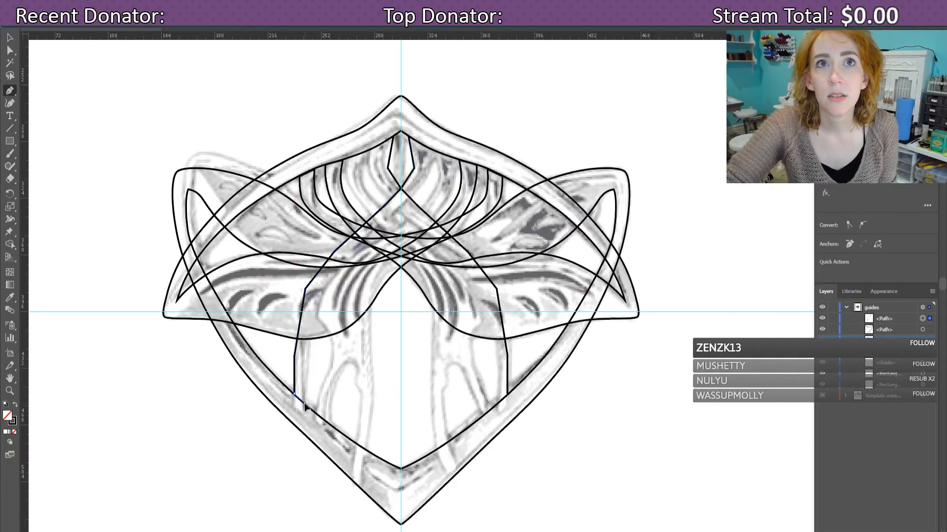
Step: Continue the path up the stem's inner edge, crossing the centre line and ending on the upper arch's inner edge right of the peak
left_click(308, 361)
left_click(318, 292)
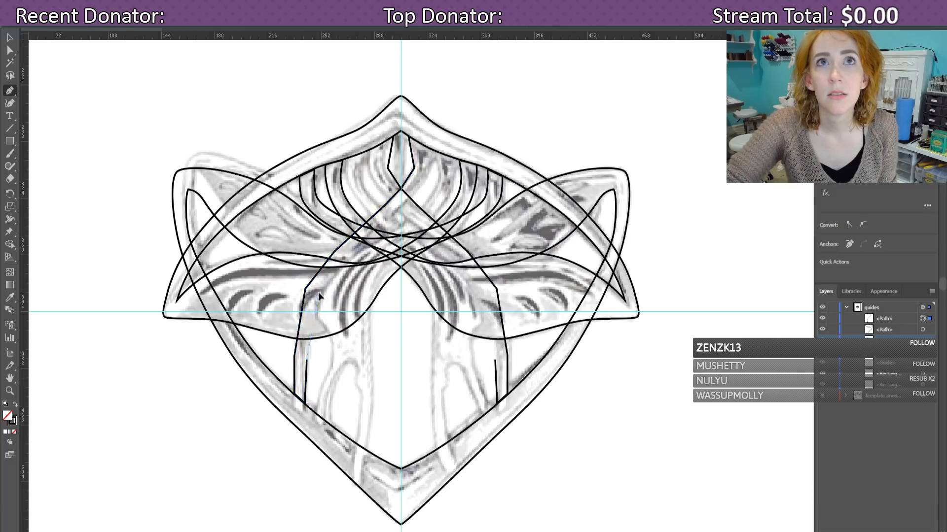
left_click(351, 250)
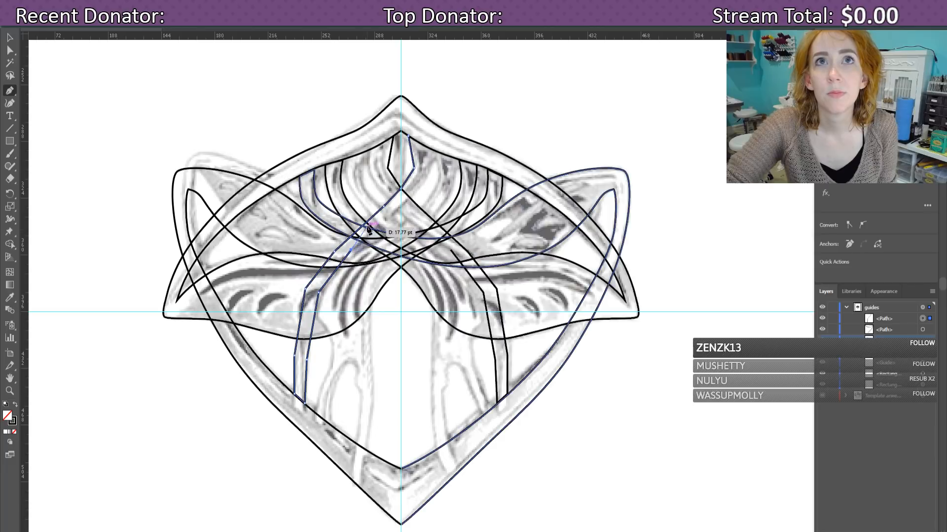
left_click(401, 207)
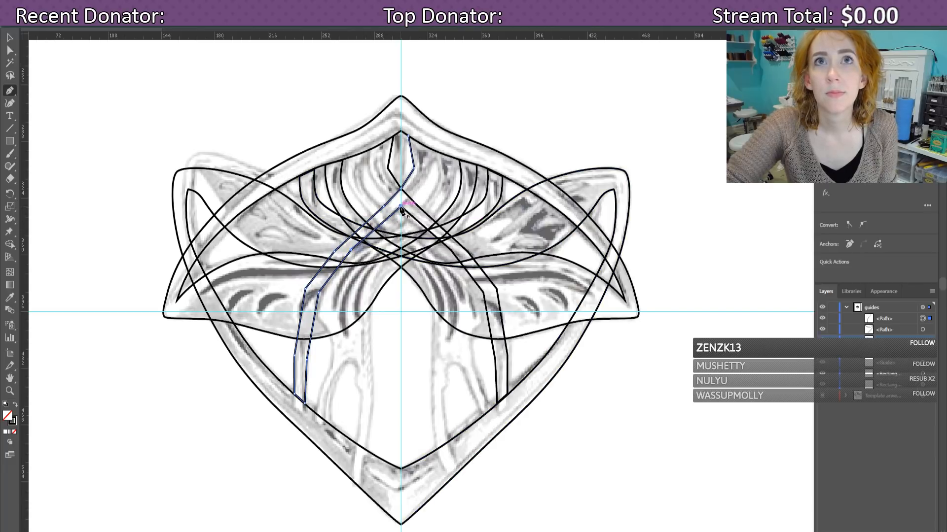
left_click(425, 178)
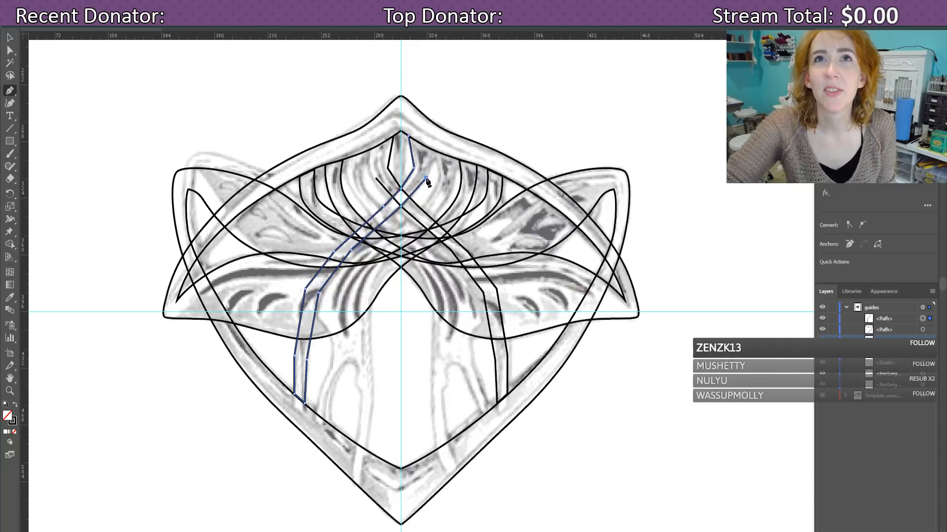
left_click(438, 153)
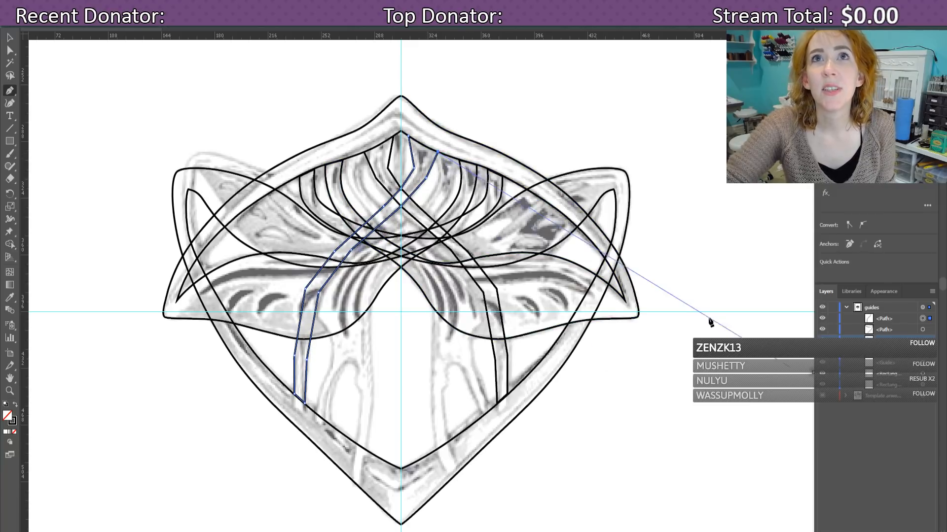
Step: Round the upper bend of the selected strand's outer edge, just below the arch's peak, using the Anchor Point tool
left_click_drag(10, 90, 49, 130)
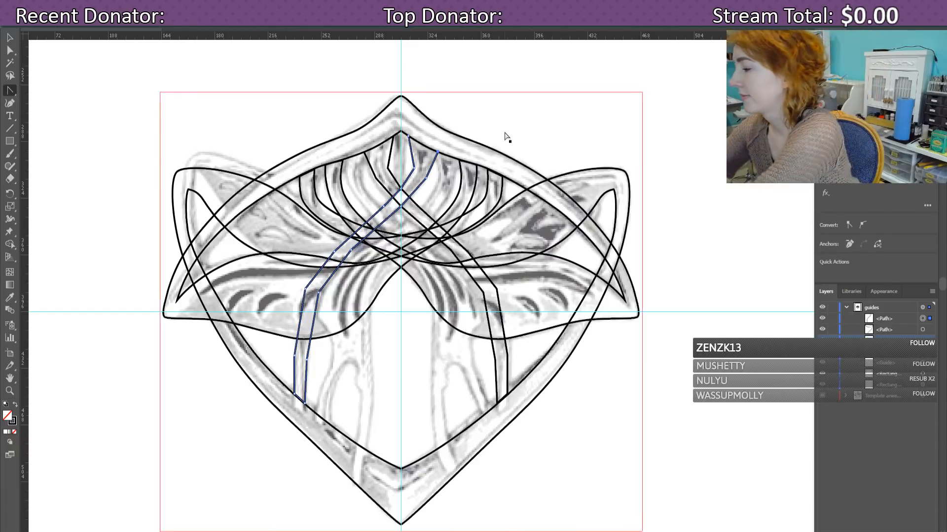
key("ctrl+plus")
key("ctrl+plus")
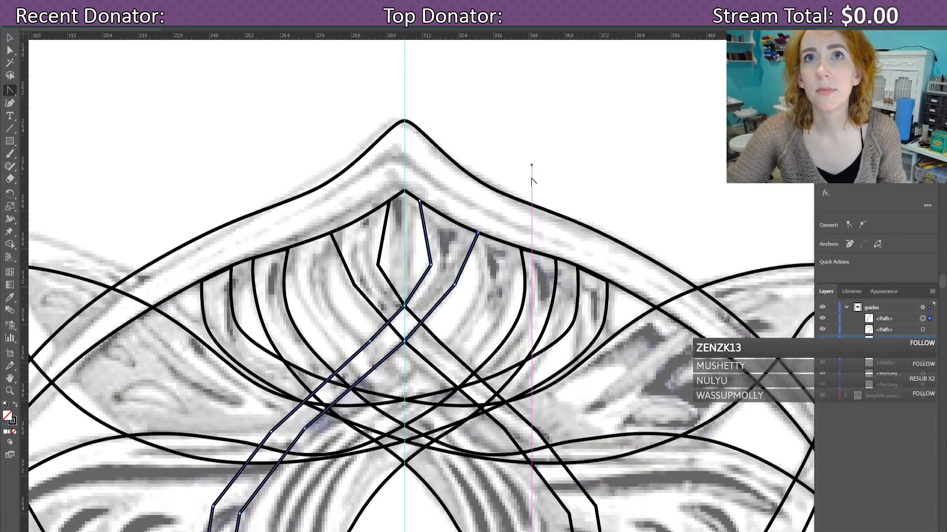
scroll(531, 180, "down", 2)
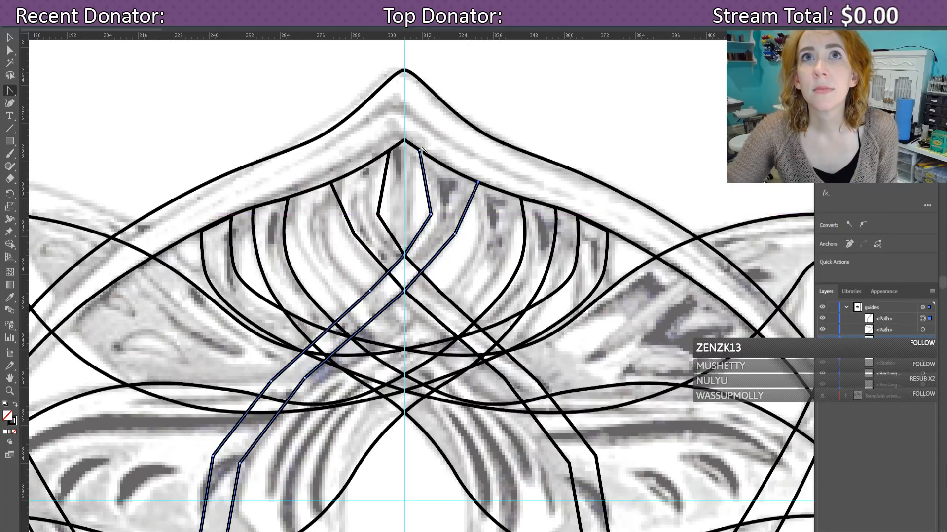
left_click_drag(420, 150, 427, 180)
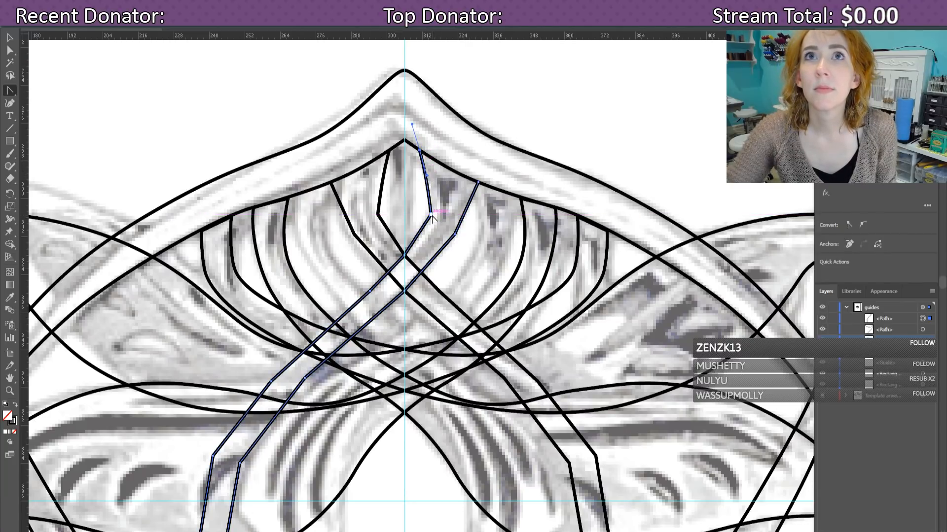
left_click_drag(432, 216, 428, 235)
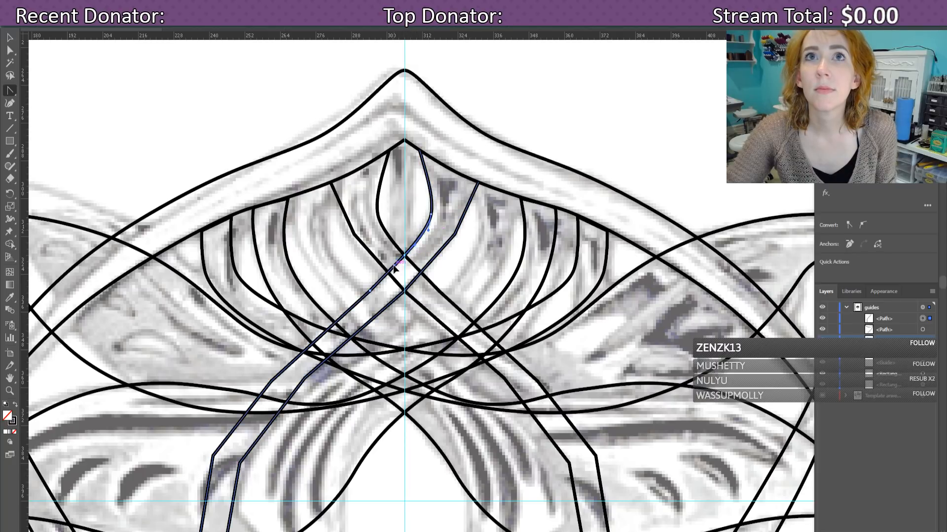
Step: Smooth the strand's outer edge from the vertical centre guide down through the crossing lines at lower left
left_click(393, 265)
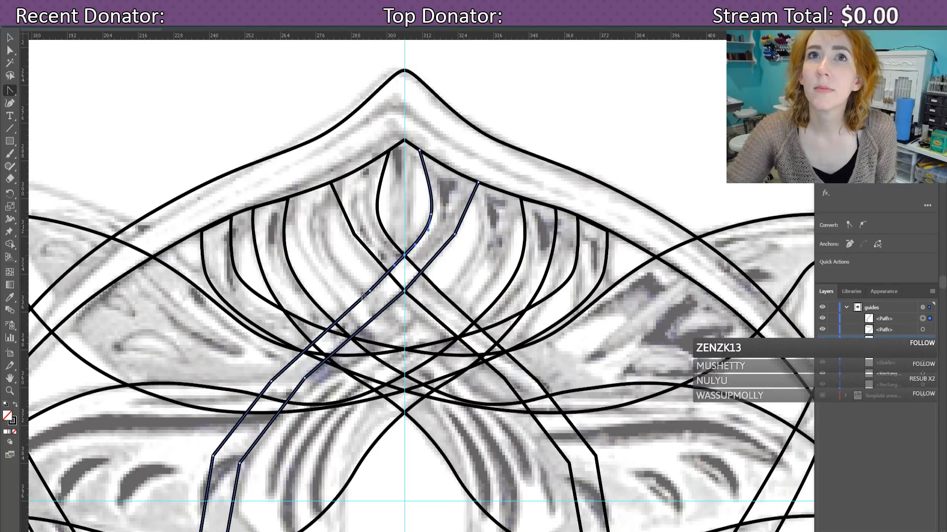
left_click(353, 306)
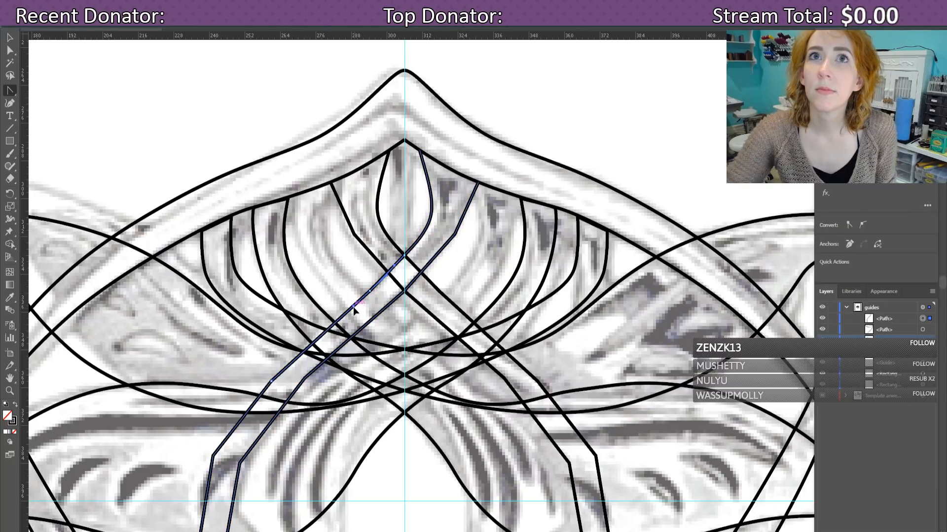
key("Left")
key("Down")
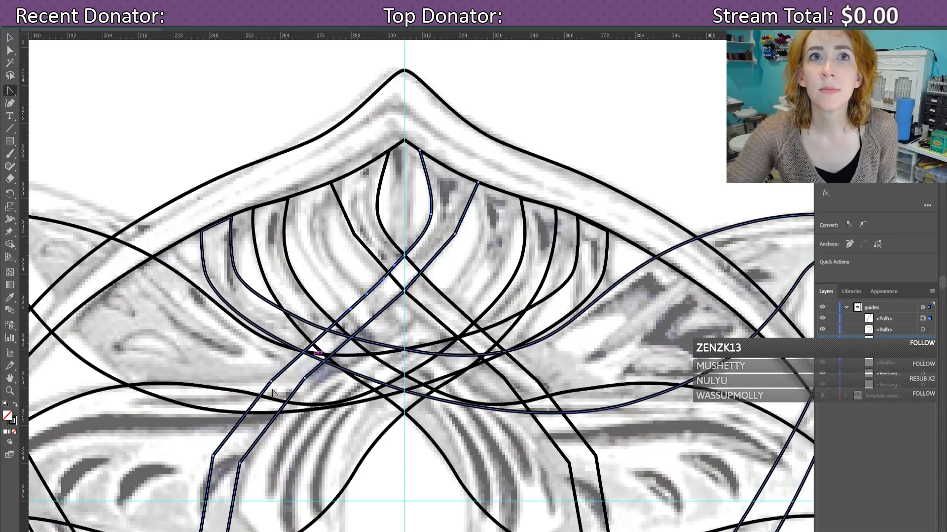
left_click(241, 416)
left_click(239, 416, "alt")
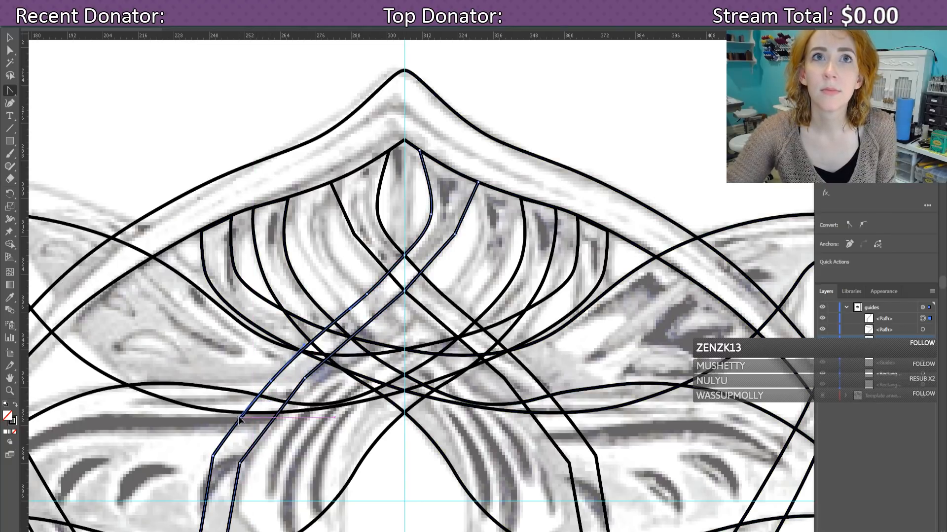
Step: Reshape the outer edge's sharp bend just above the horizontal guide into a smooth curve
scroll(241, 419, "down", 3)
scroll(245, 425, "down", 1)
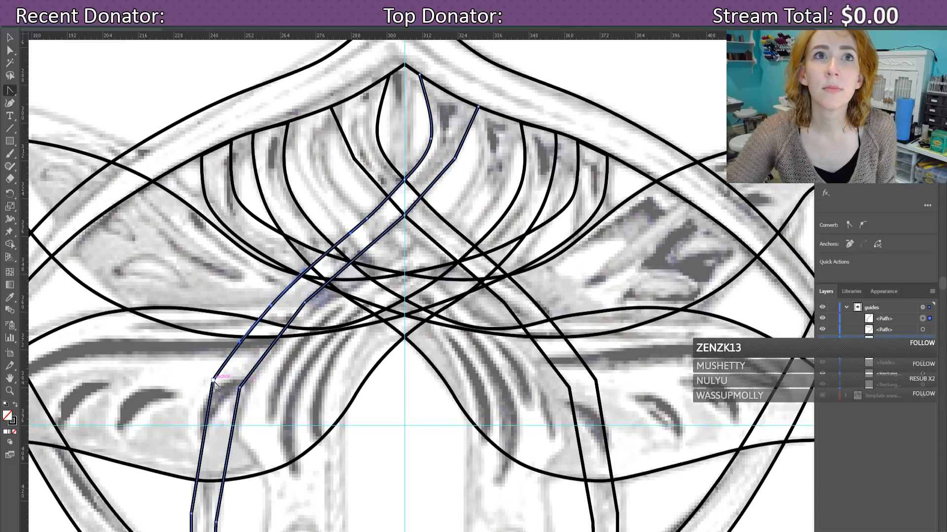
left_click_drag(213, 382, 197, 407)
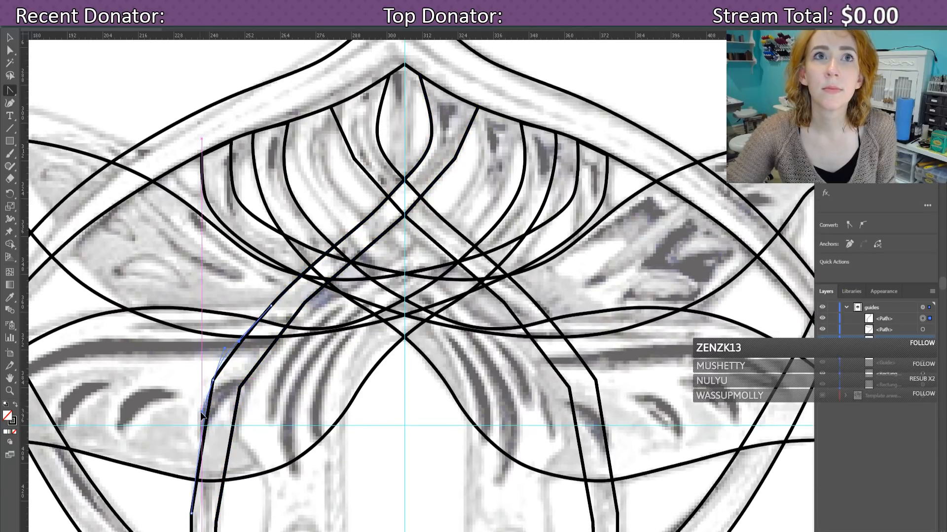
key("ctrl+z")
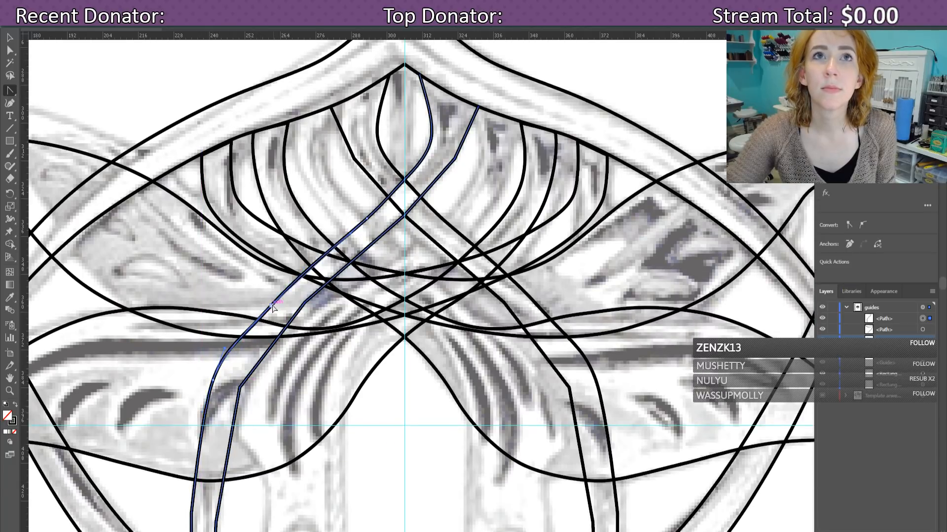
left_click(262, 315)
left_click(261, 318)
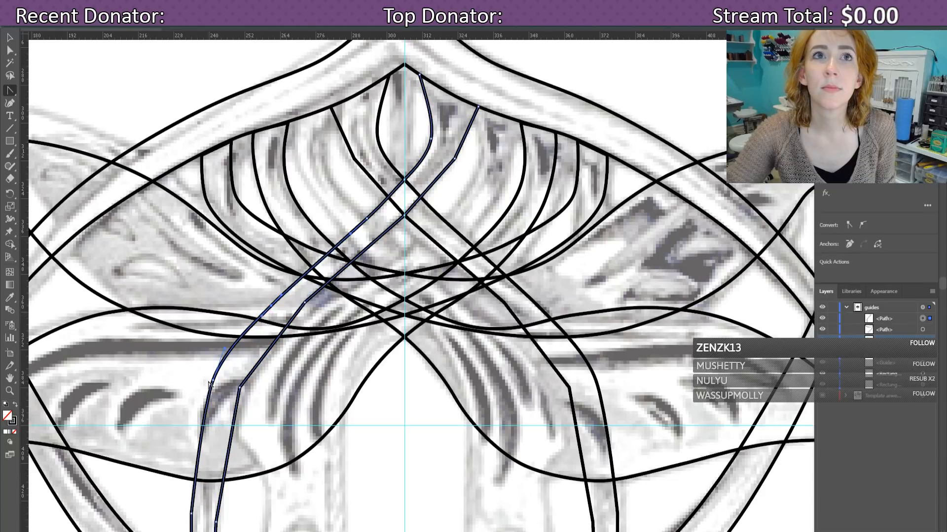
left_click_drag(213, 379, 204, 419)
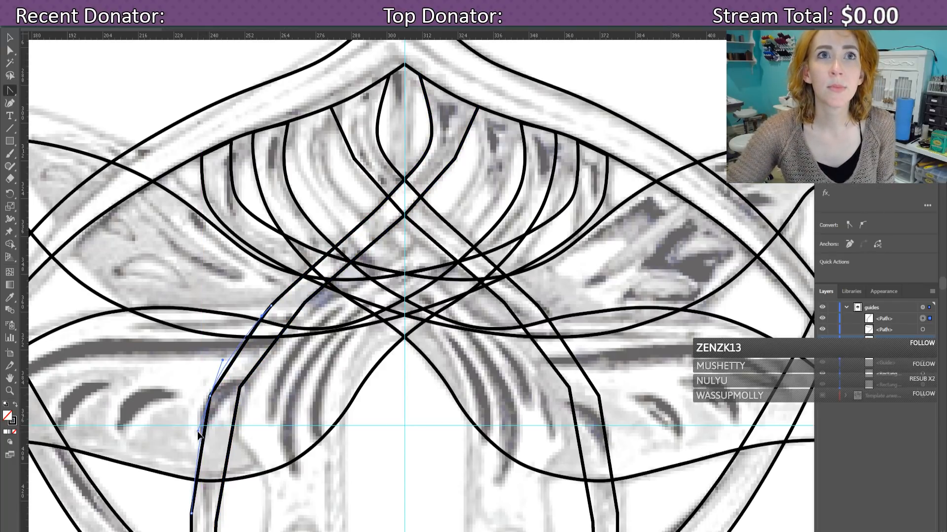
Step: Smooth the outer edge's lowest bend, between the wing outline and the strand's bottom end
scroll(206, 409, "down", 5)
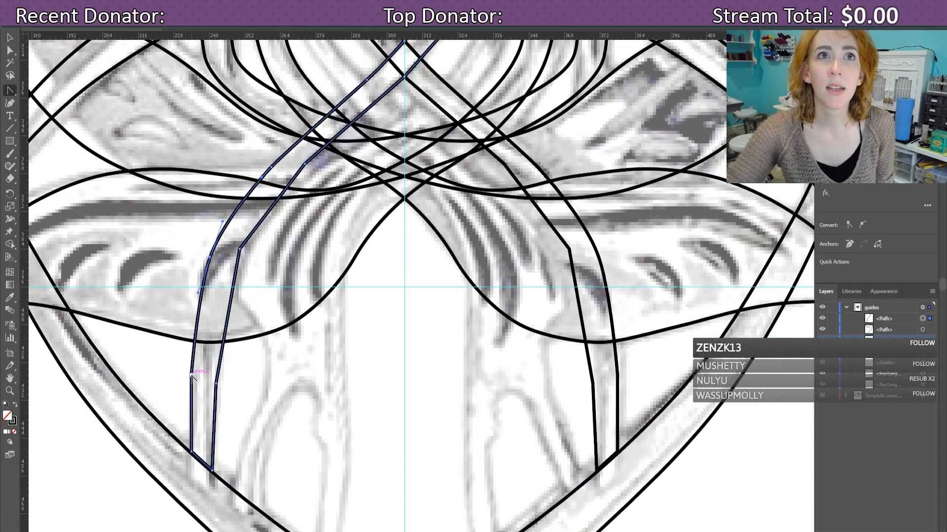
left_click(191, 410)
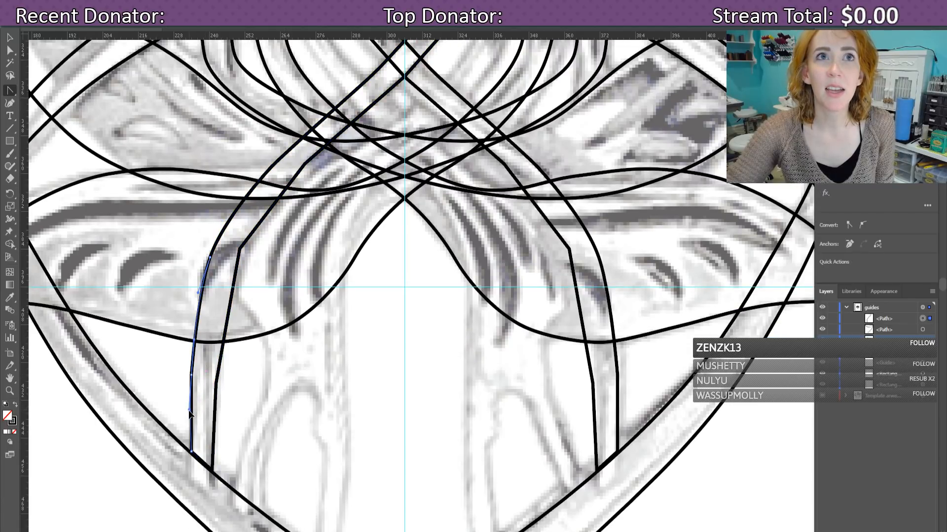
left_click(190, 410)
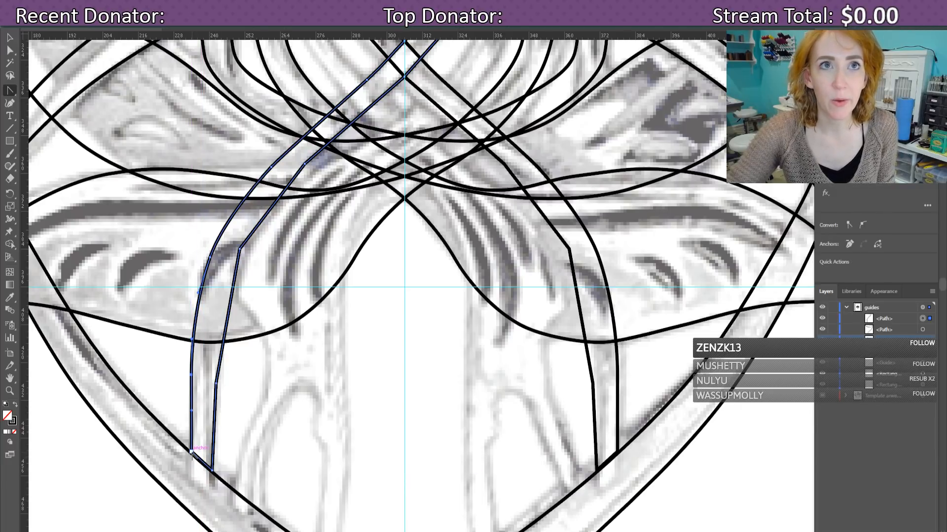
left_click_drag(191, 451, 193, 468)
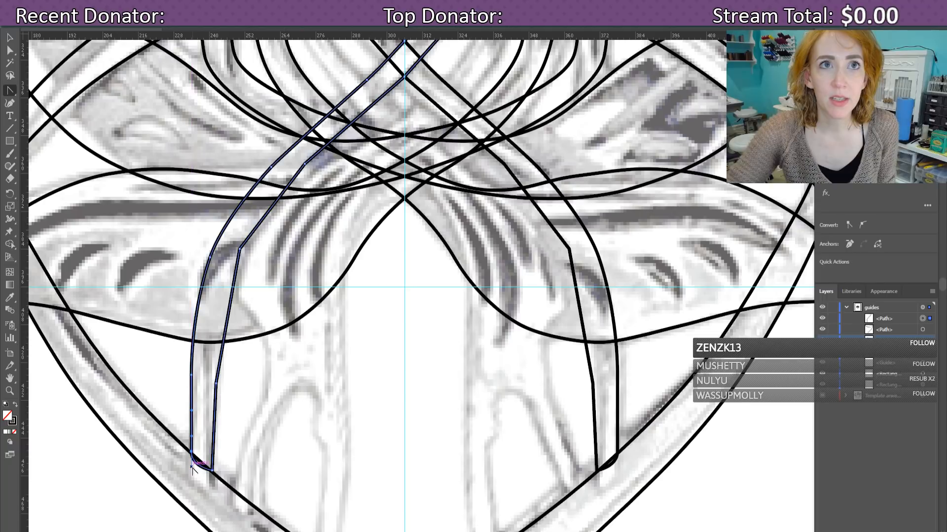
key("ctrl+a")
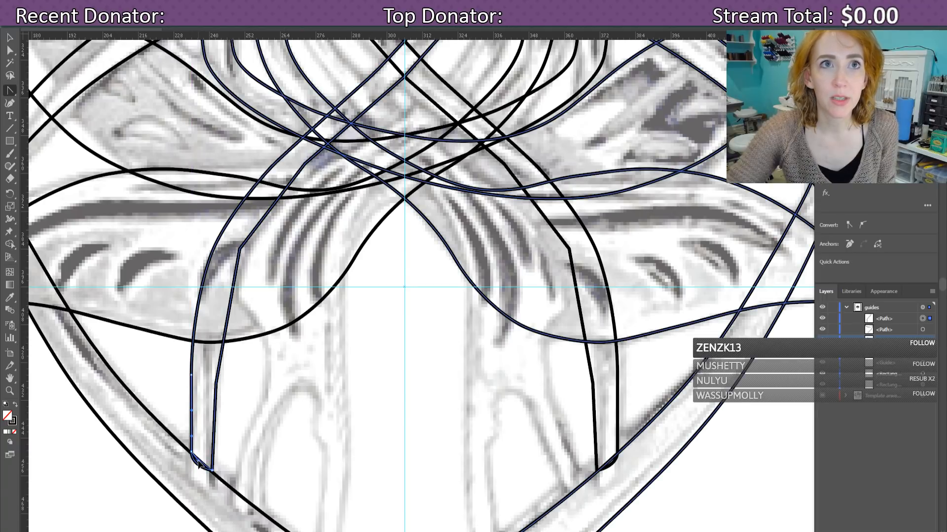
left_click(198, 464)
Step: Curve the strand's inner edge from its bottom corner up through the lowest bend toward the horizontal guide
left_click(213, 474)
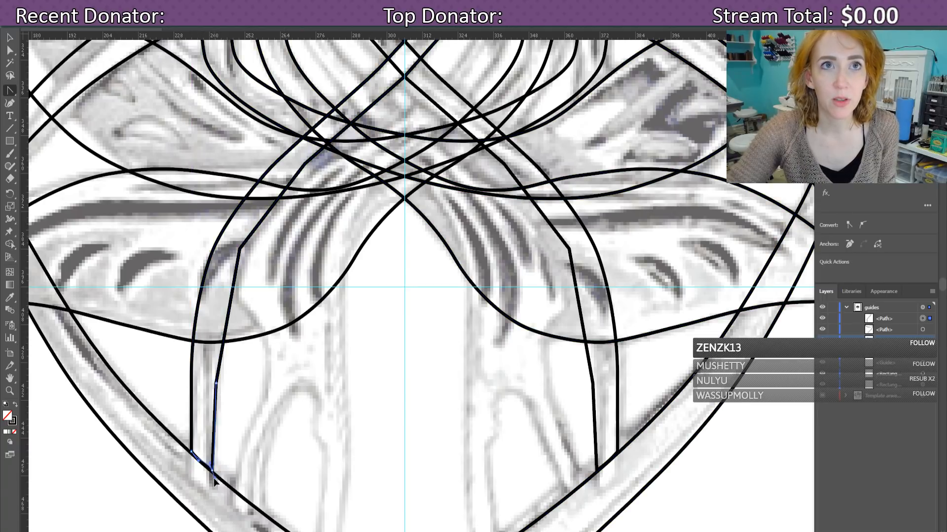
left_click(215, 444)
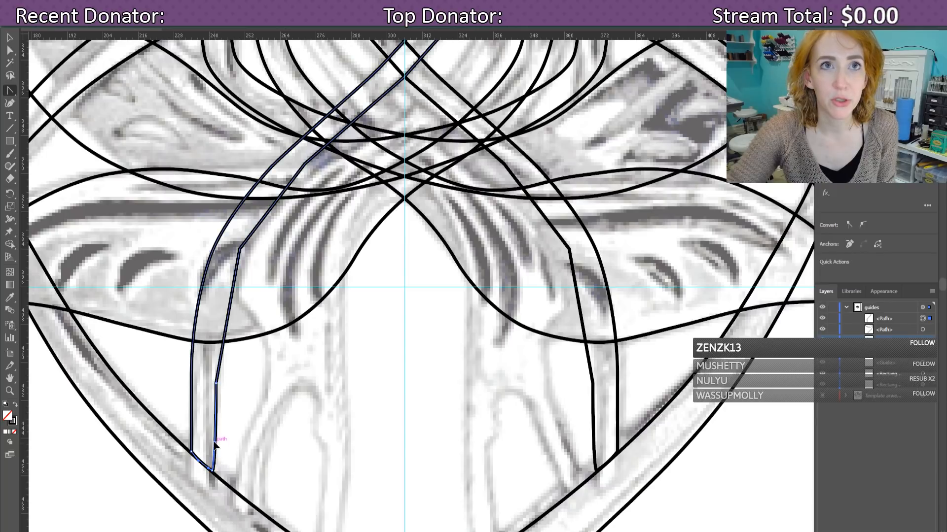
left_click(214, 427)
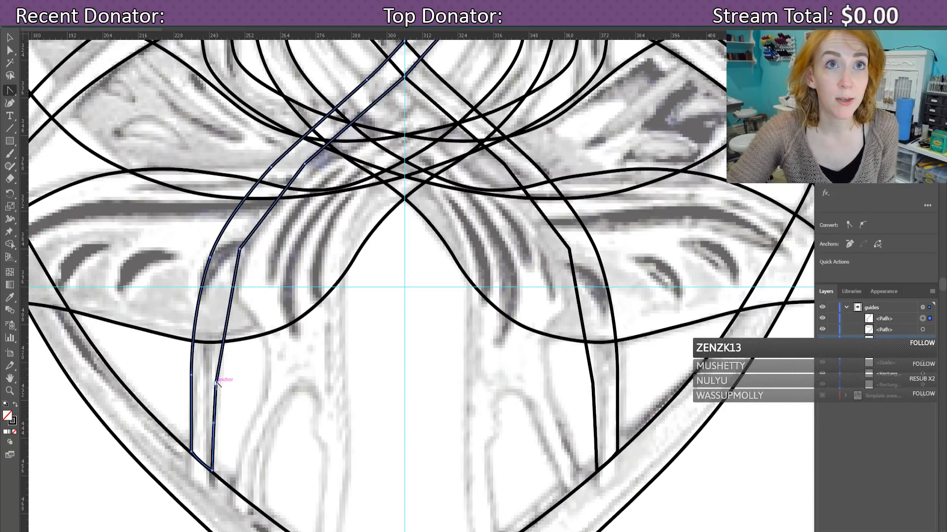
left_click_drag(216, 384, 224, 313)
left_click(222, 327)
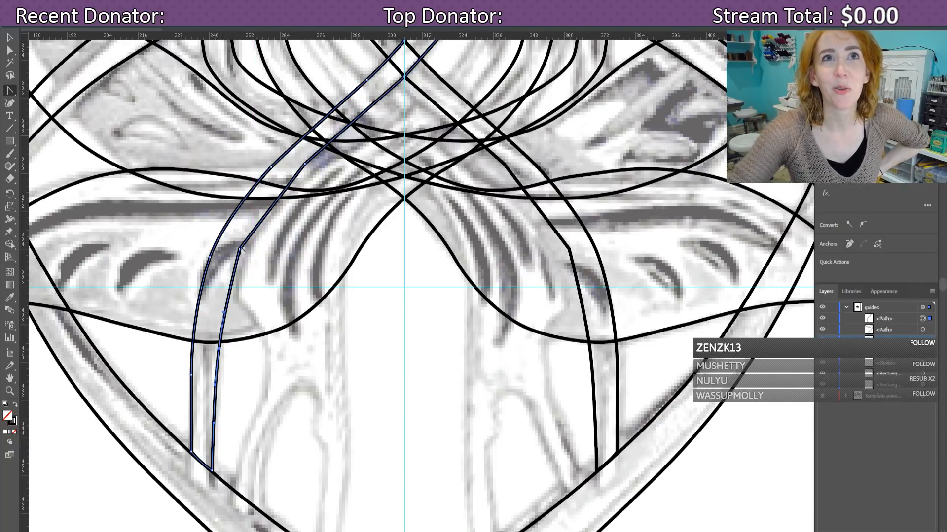
Step: Round the inner edge's sharp bend just above the horizontal guide so it runs parallel to the outer edge
left_click(255, 225)
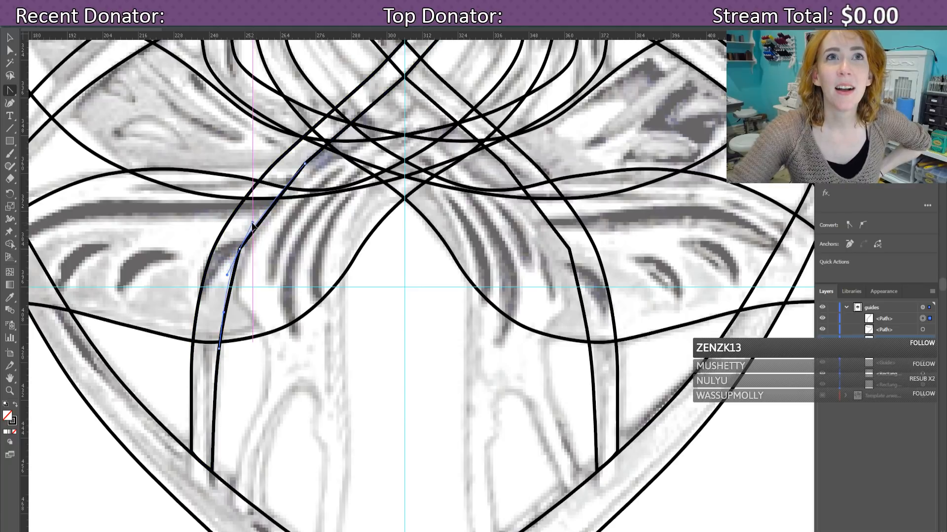
left_click(255, 222)
left_click_drag(255, 222, 256, 224)
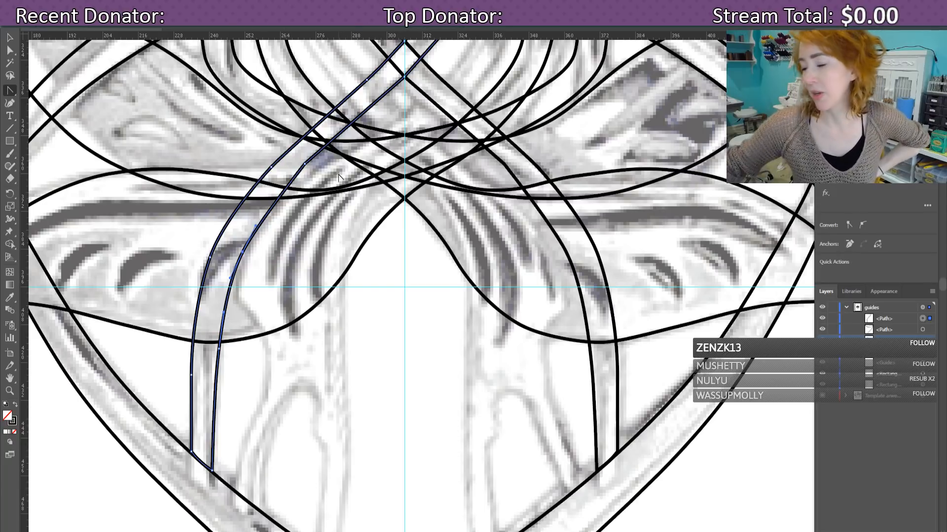
key("ctrl+z")
key("ctrl+shift+z")
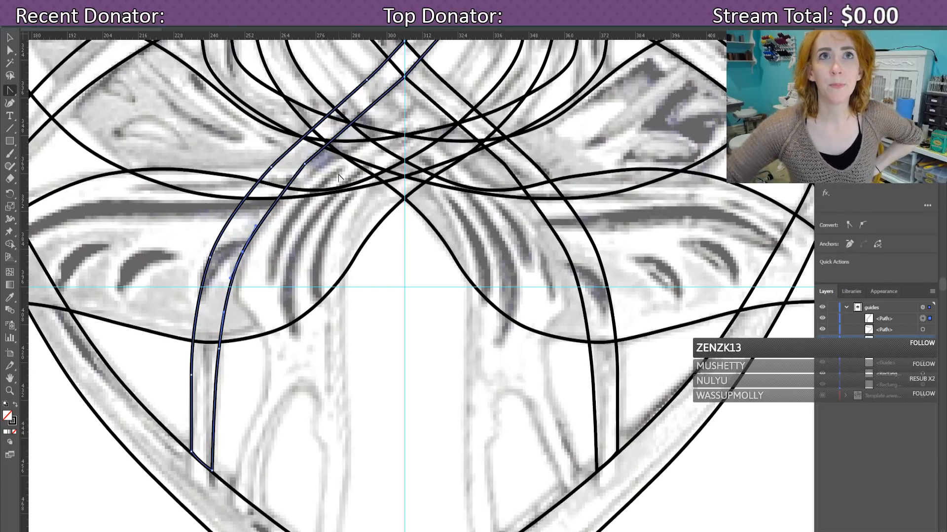
Step: Smooth the inner edge's anchor where the strand passes through the crossing lines left of the centre guide
scroll(326, 169, "up", 2)
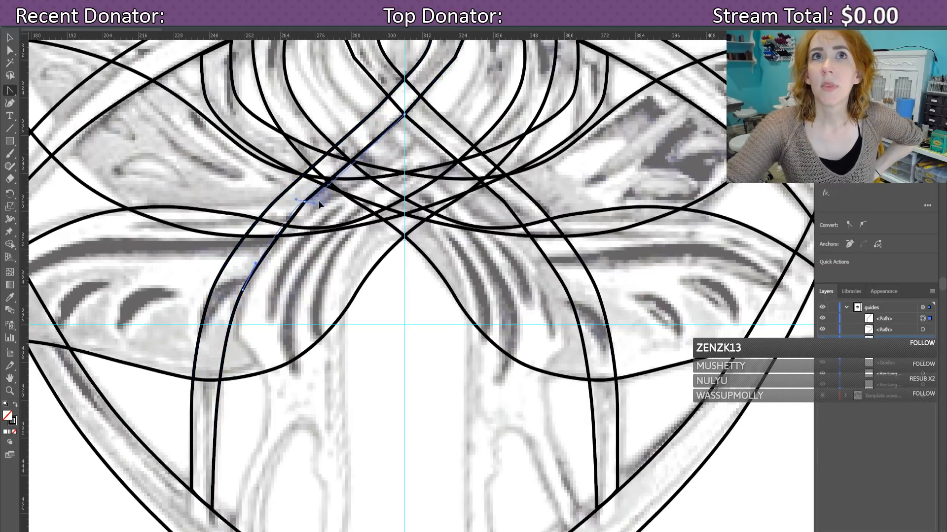
left_click(328, 182)
left_click(336, 191)
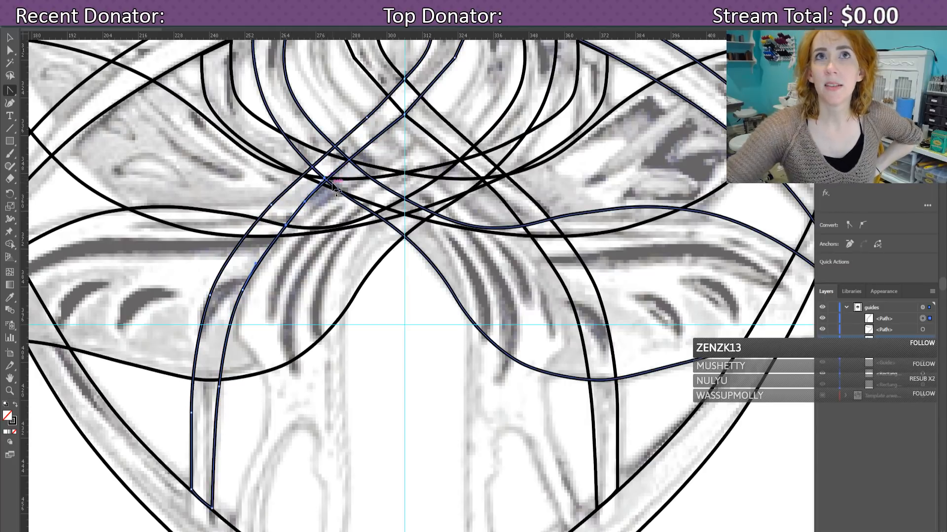
key("Right")
key("Right")
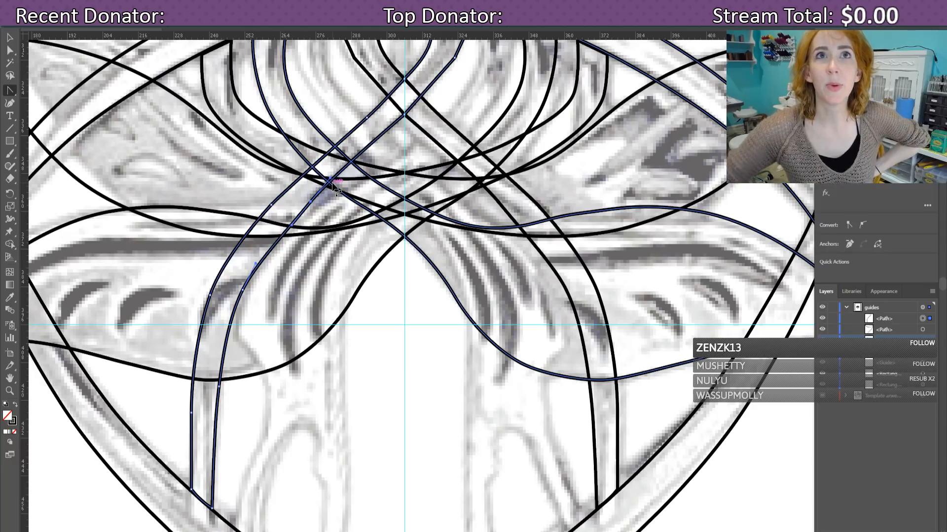
left_click(333, 180)
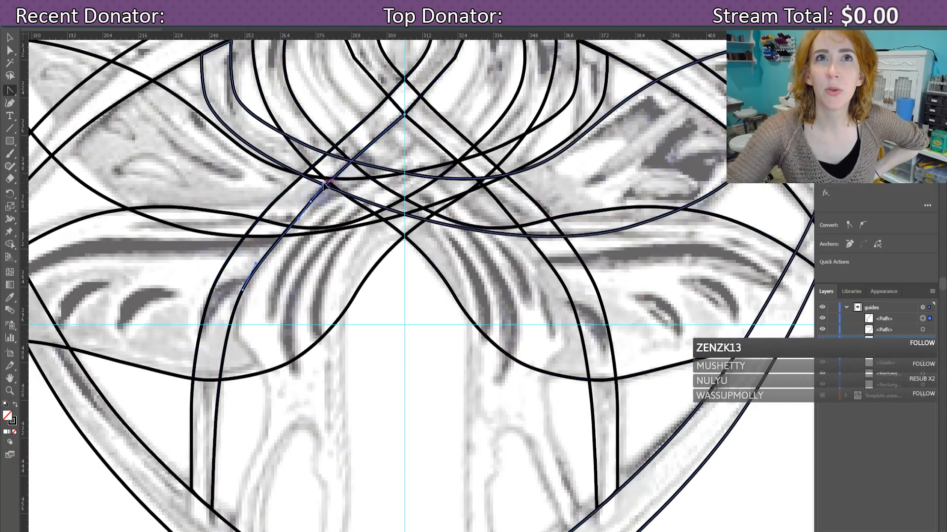
left_click_drag(334, 177, 339, 173)
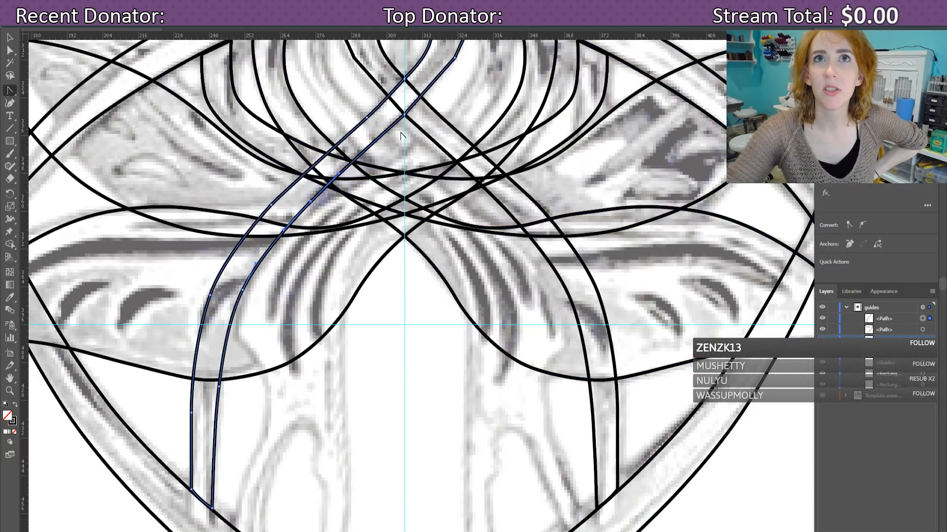
Step: Curve the inner edge from the vertical centre guide up through its top bend to the arch
left_click_drag(407, 117, 433, 84)
scroll(474, 251, "up", 3)
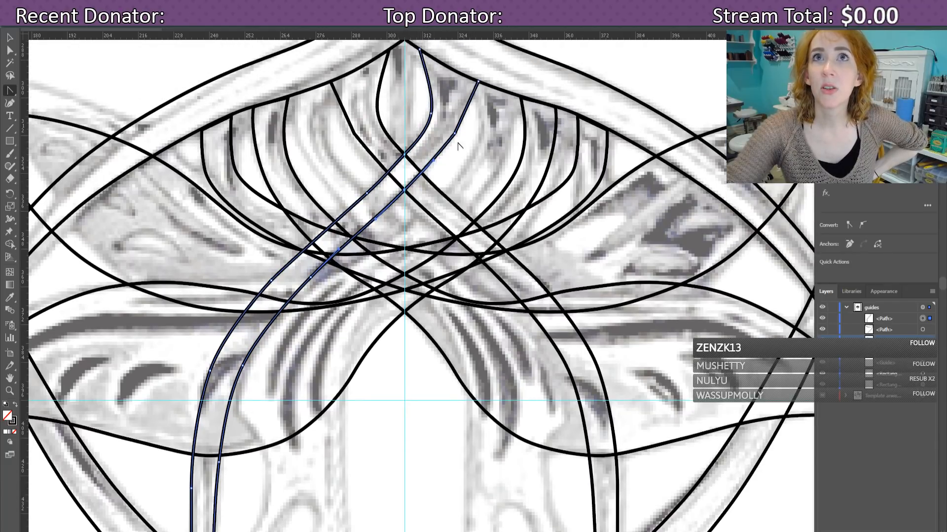
left_click(464, 116)
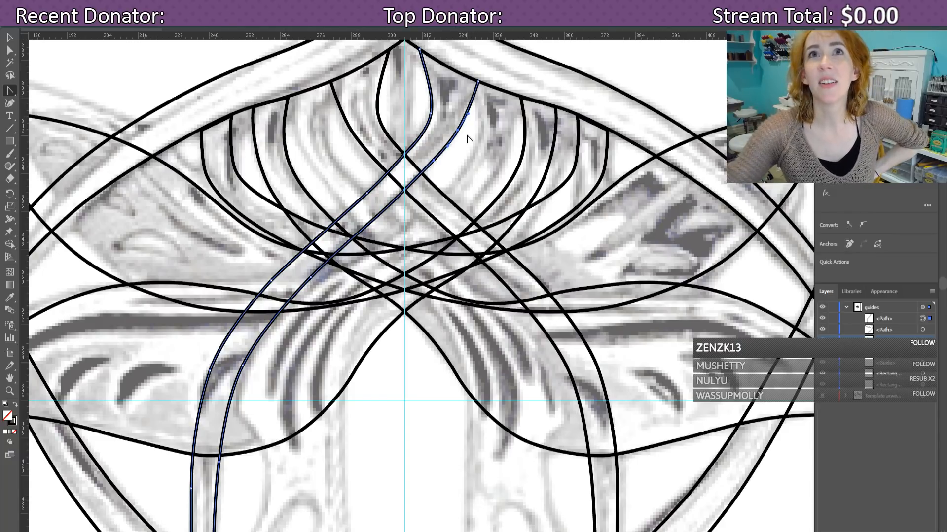
left_click(479, 81)
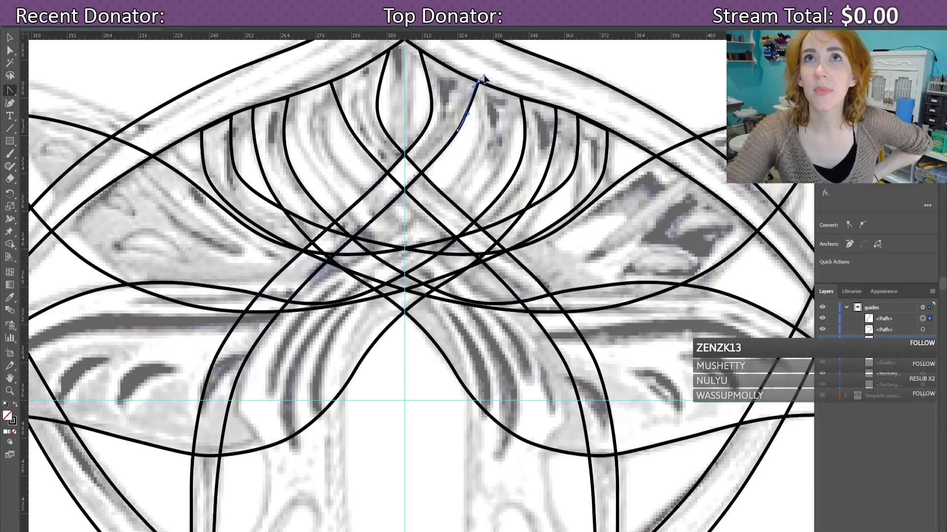
left_click_drag(486, 67, 468, 117)
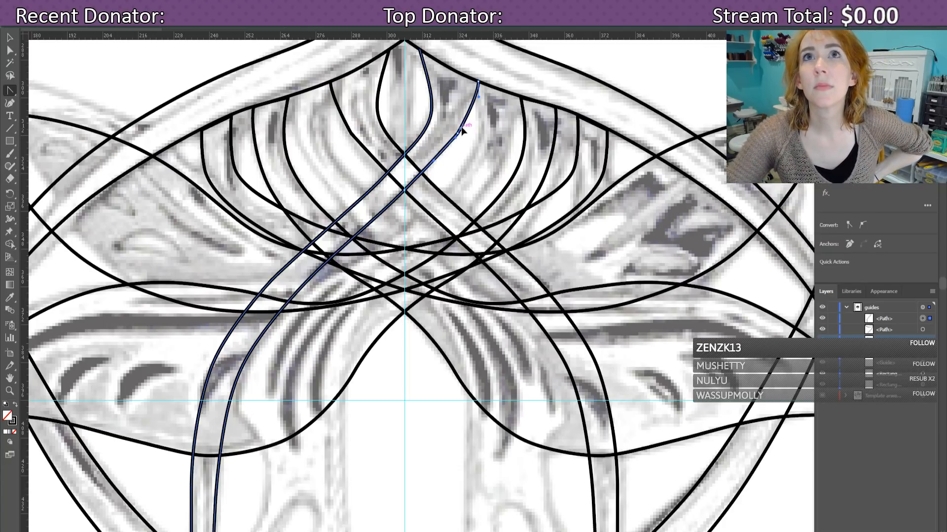
Step: Refine the curve of the inner edge's top bend just below the arch
left_click(470, 114)
left_click(470, 114)
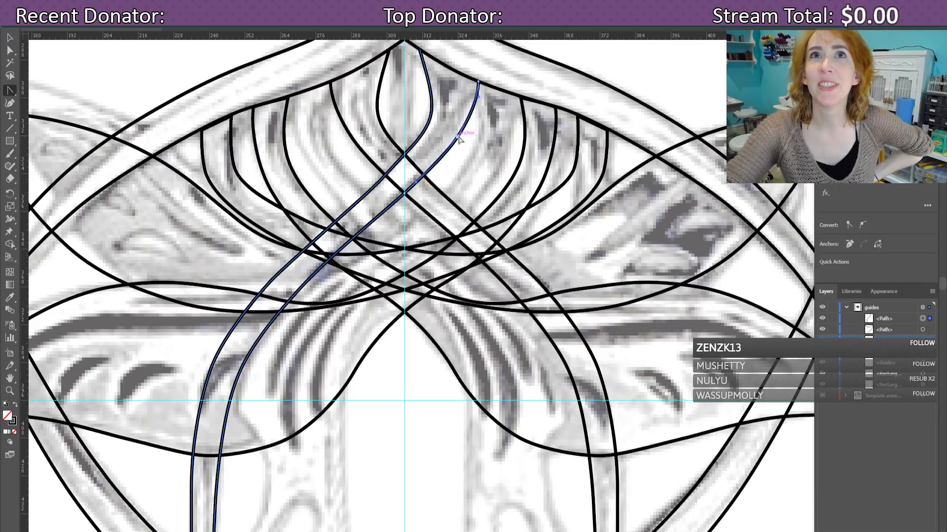
left_click(468, 120)
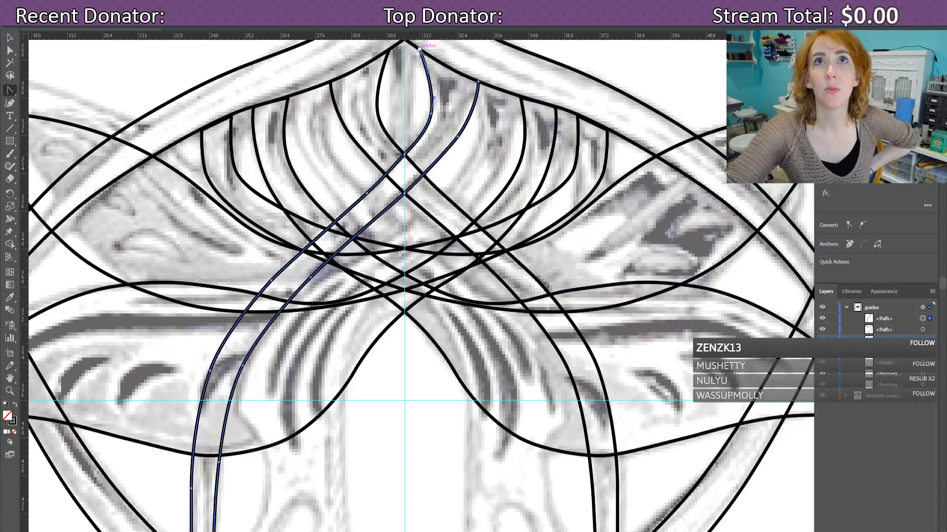
Step: Move the outer edge's top anchor to the arch's inner peak and round the segment leading into it
key("Left")
key("Left")
key("Left")
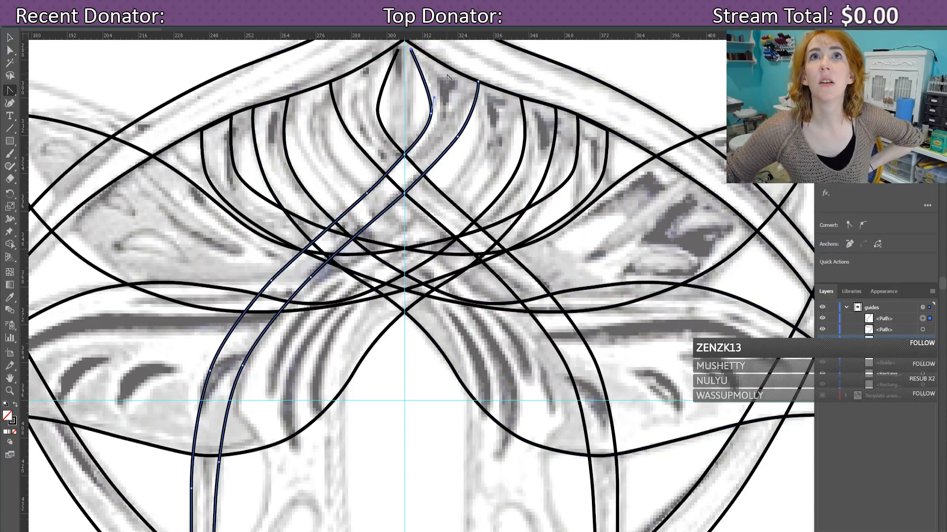
key("Up")
key("Up")
scroll(416, 105, "up", 3)
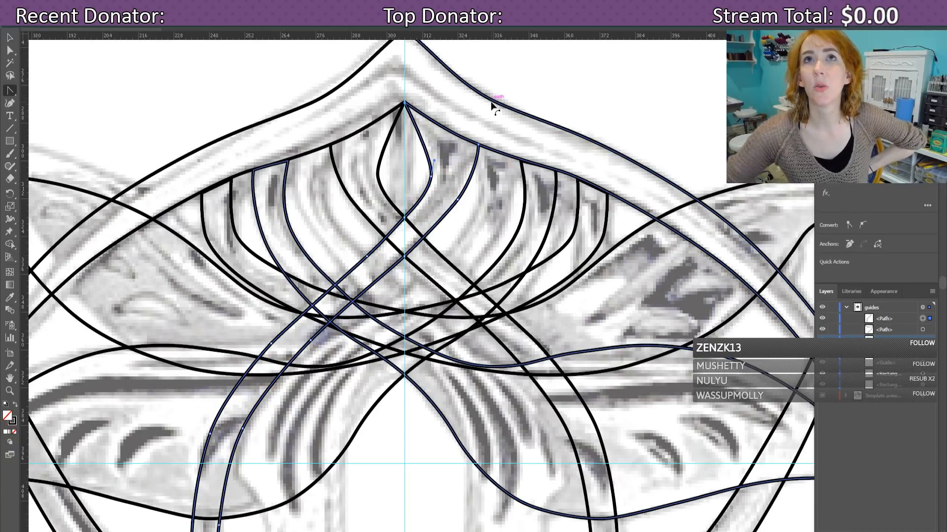
left_click_drag(403, 102, 433, 147)
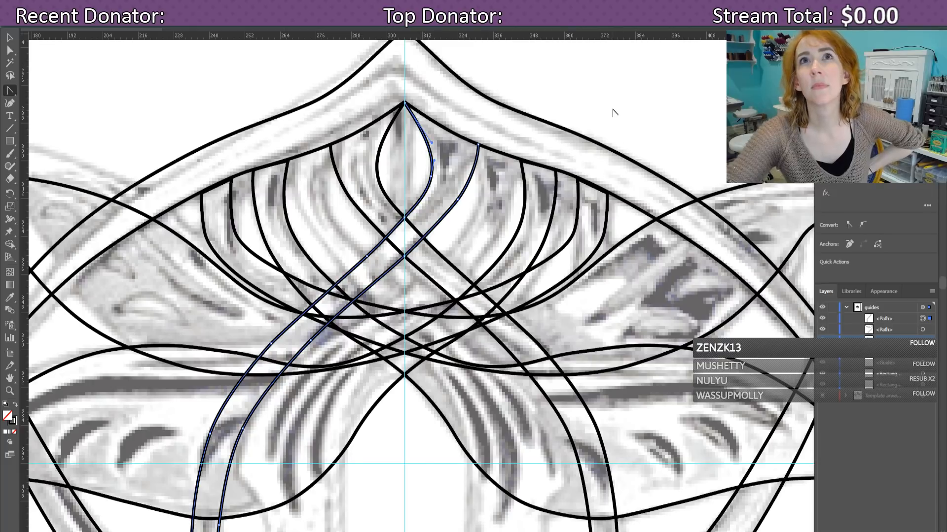
Step: Check the whole design's linework by hiding and reshowing the other strand paths and the sketch template in turn
key("ctrl+minus")
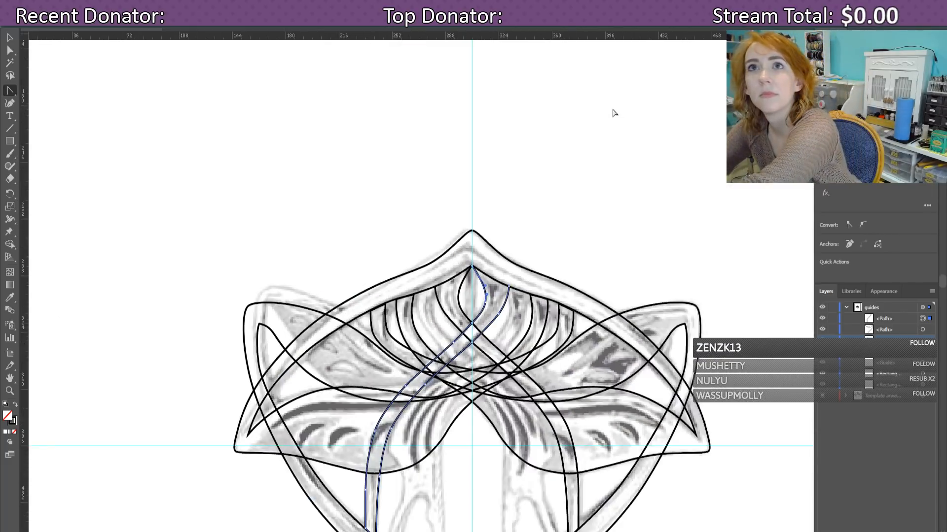
scroll(649, 148, "down", 5)
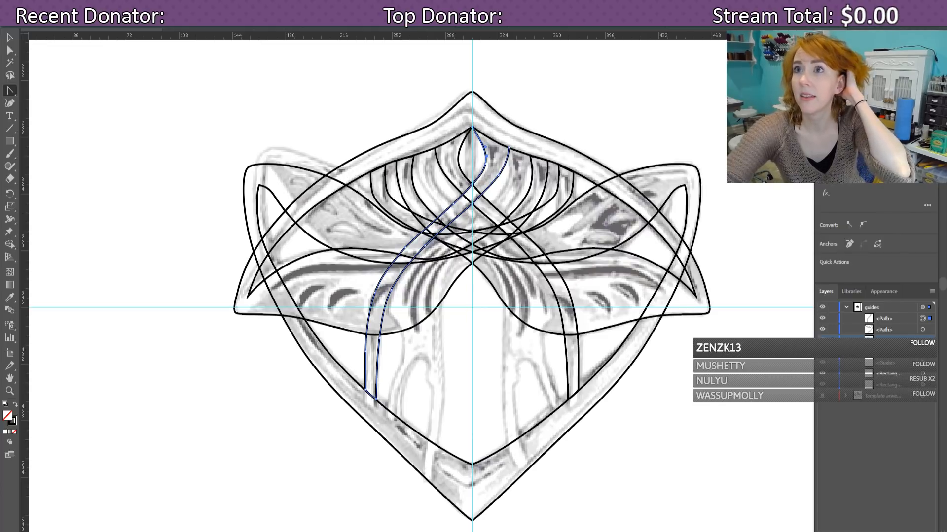
left_click(822, 330)
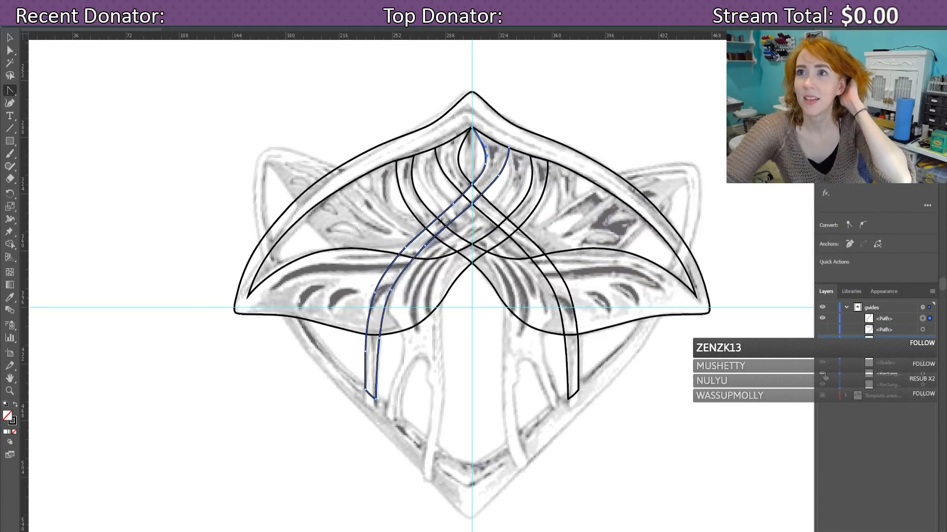
left_click(822, 396)
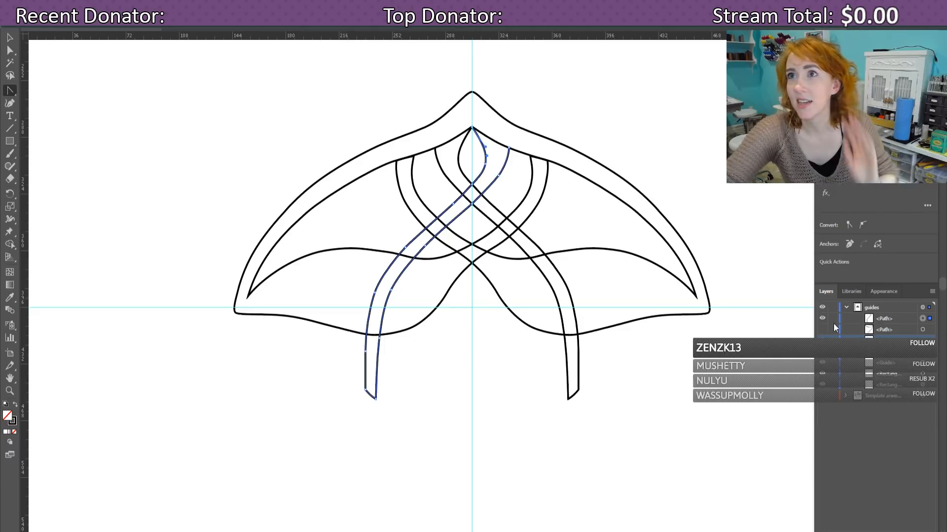
left_click(822, 330)
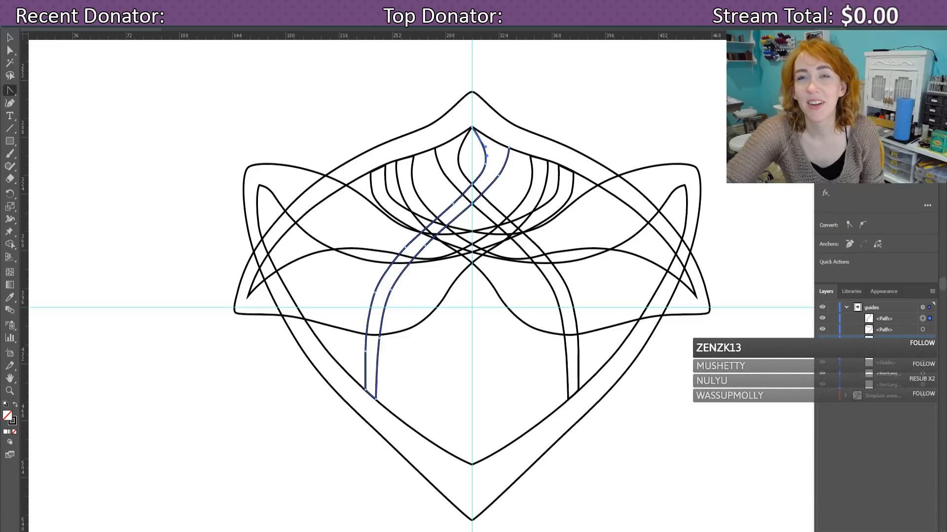
left_click(822, 340)
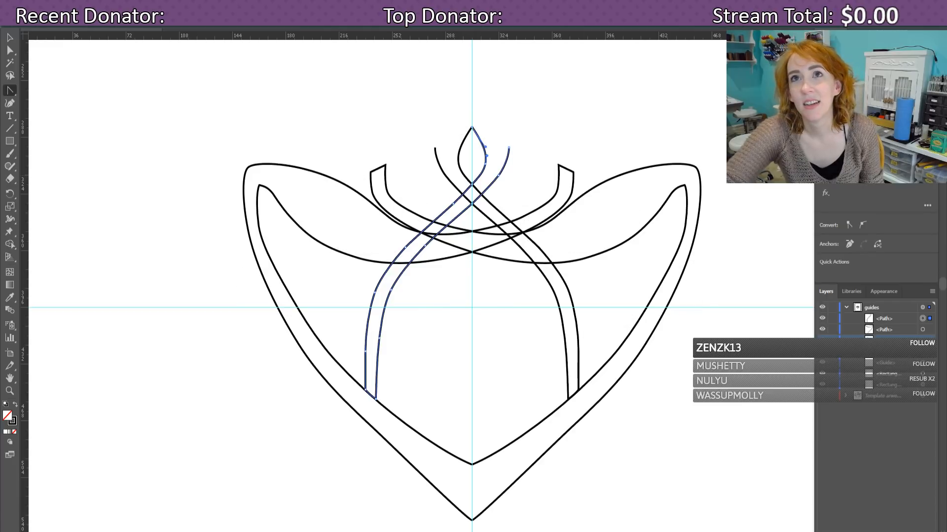
left_click(822, 340)
left_click(823, 332)
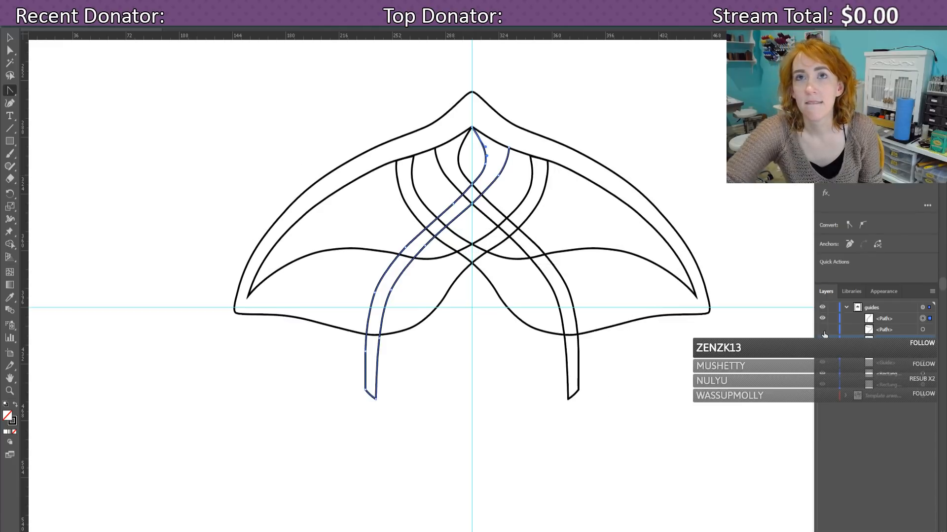
left_click(822, 330)
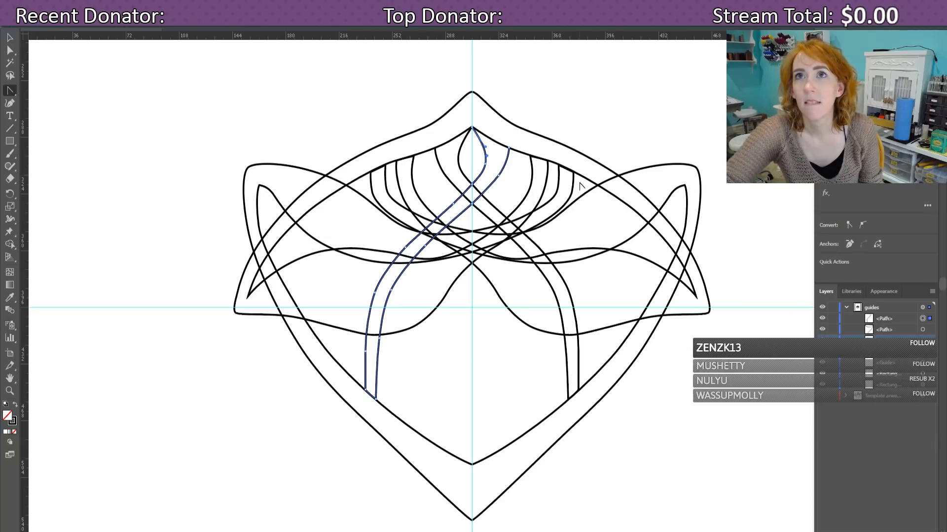
left_click(822, 340)
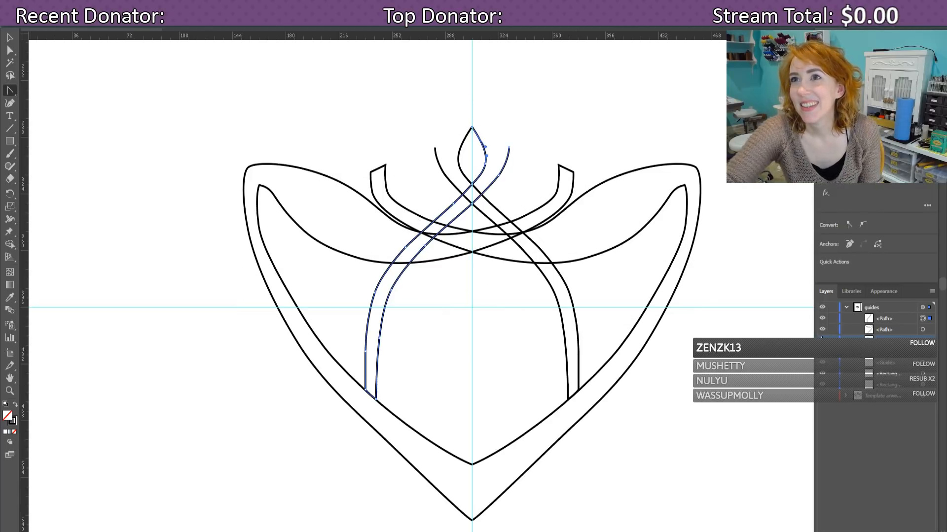
left_click(821, 340)
left_click(821, 396)
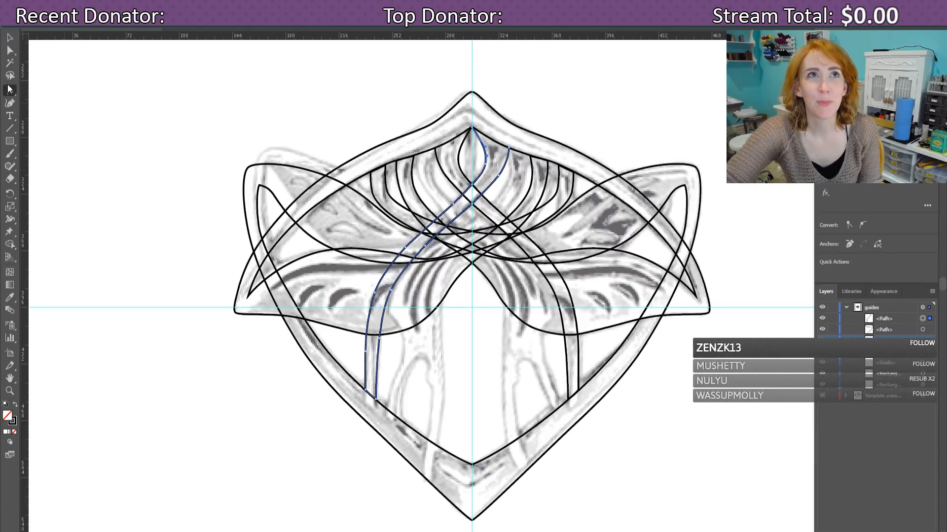
Step: Switch to the Pen tool for tracing with straight segments
left_click_drag(10, 89, 49, 89)
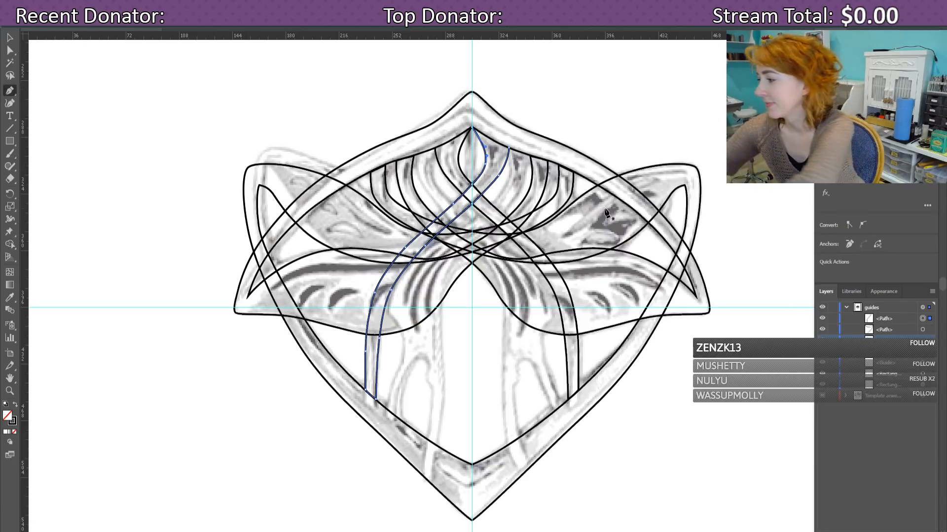
key("ctrl+equal")
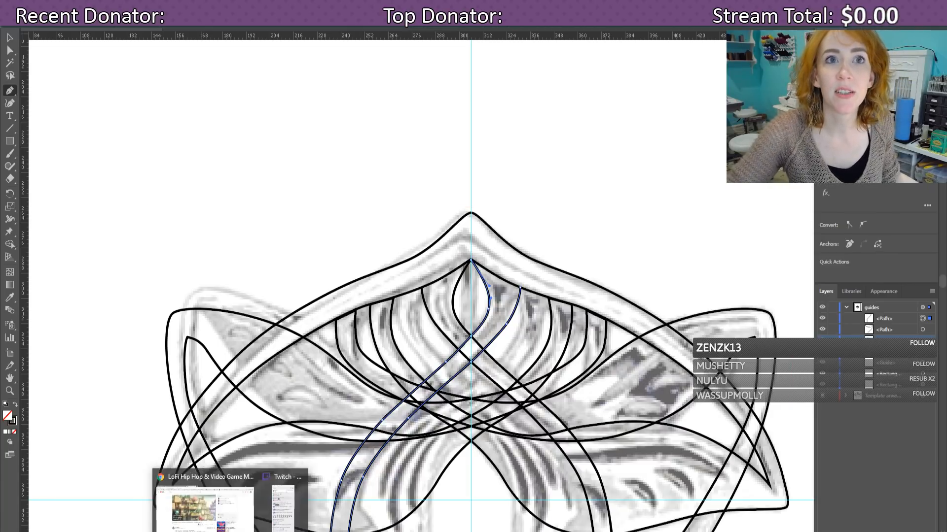
left_click(200, 473)
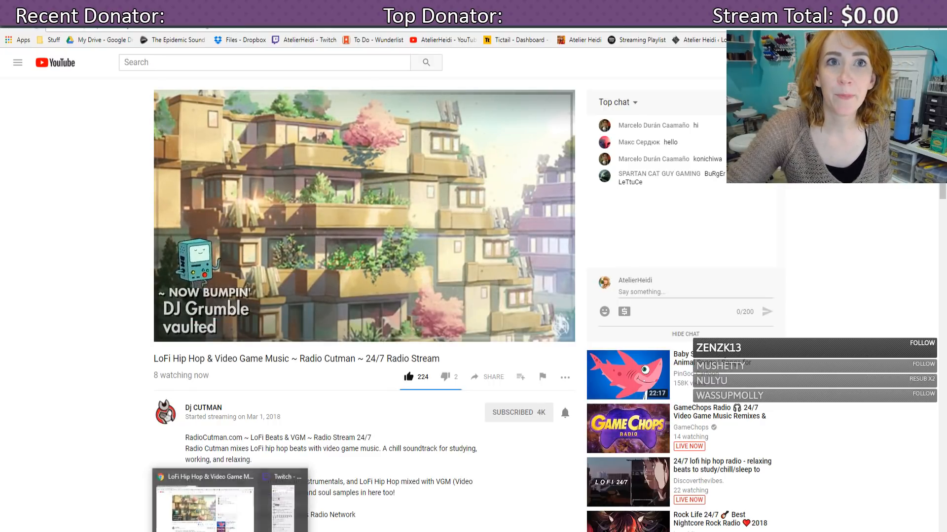
key("alt+Tab")
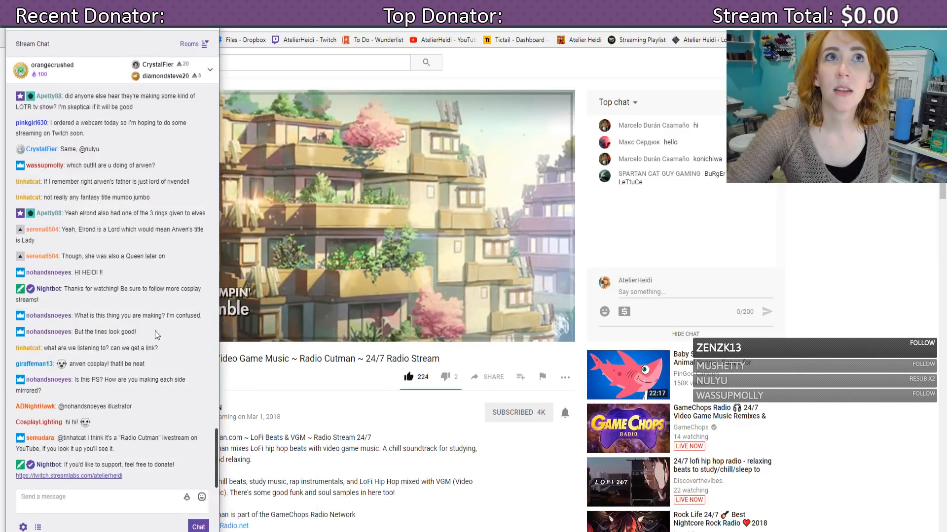
left_click(131, 502)
type("https://www.youtube.com/watch?v=xhgTkh6skEA")
left_click(198, 526)
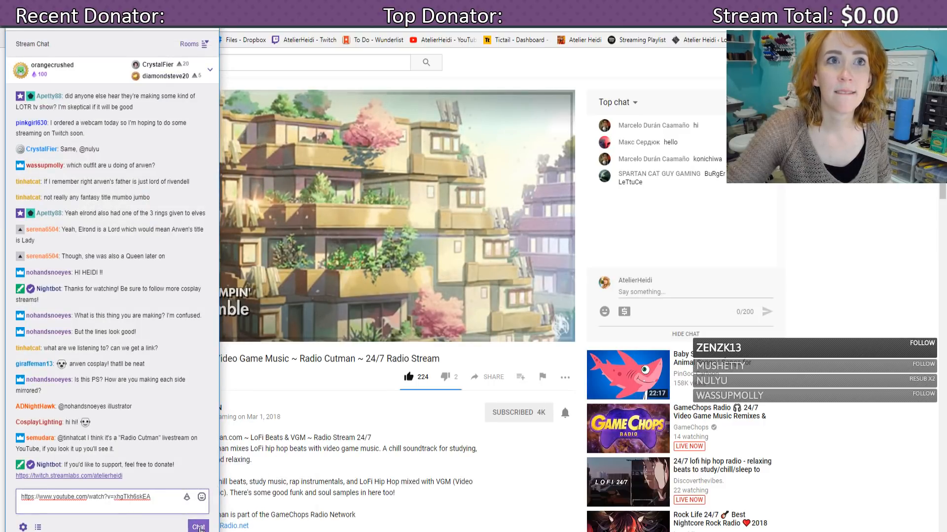
key("alt+Tab")
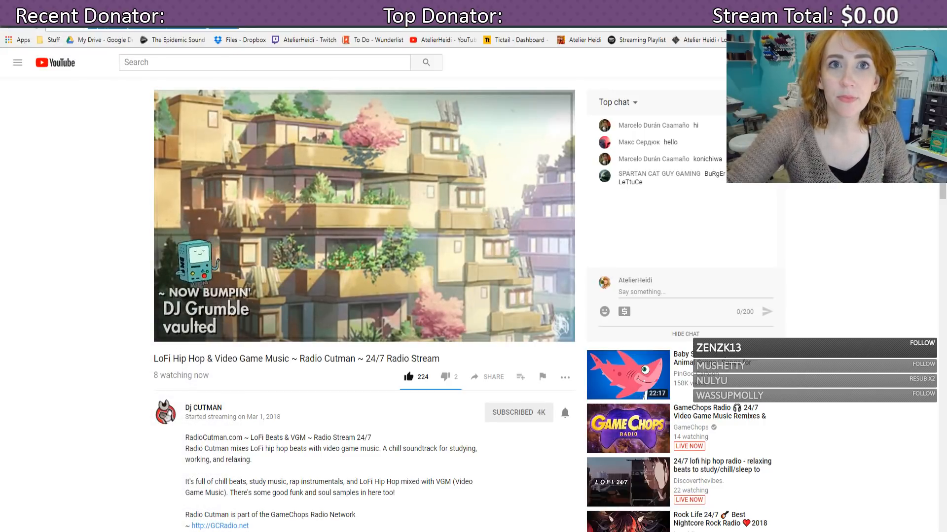
key("alt+Tab")
Step: Trace a new straight-segment strand edge from the crossing strand's top end at the arch, across the centre guide, to just below the horizontal guide
scroll(555, 386, "down", 4)
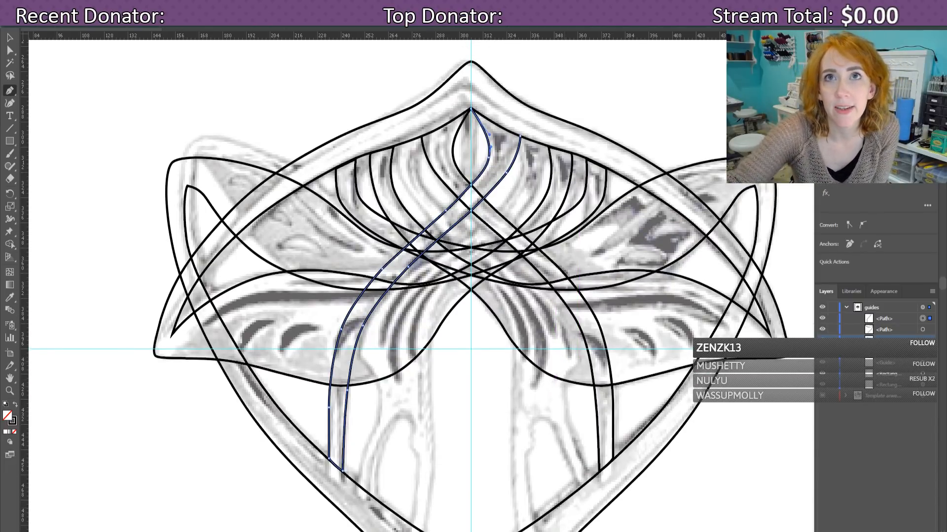
scroll(446, 166, "right", 3)
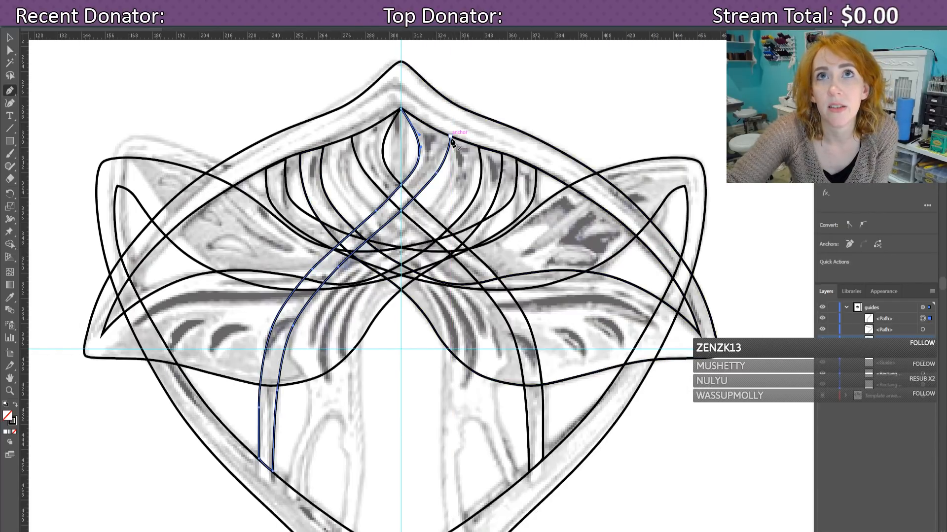
left_click(10, 93)
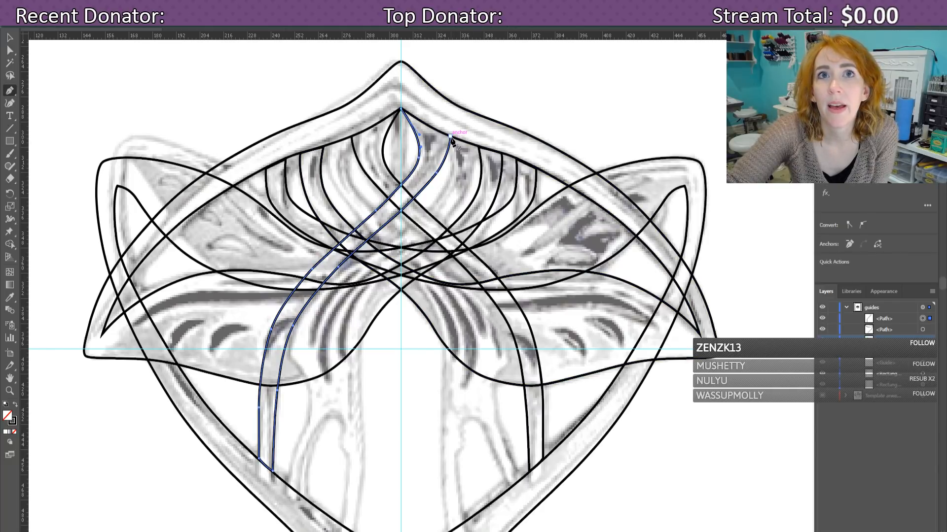
left_click_drag(450, 138, 450, 184)
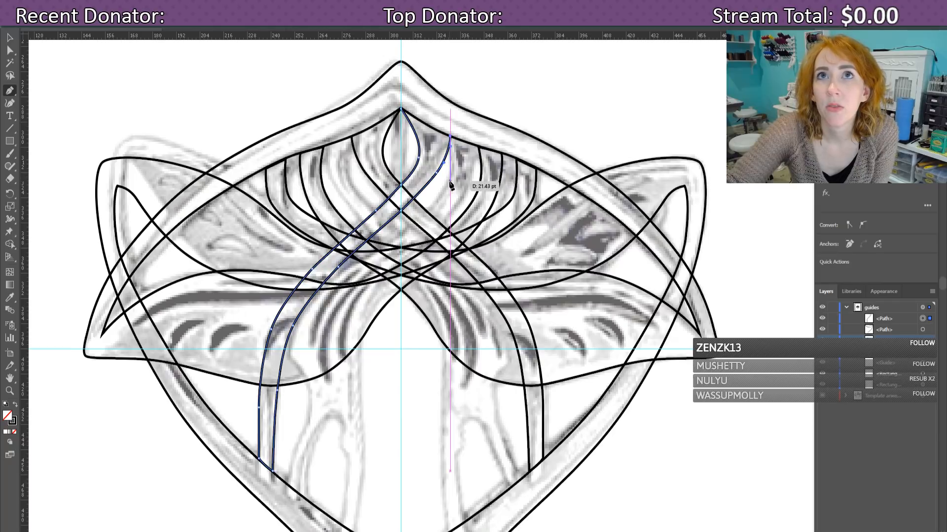
left_click(450, 181)
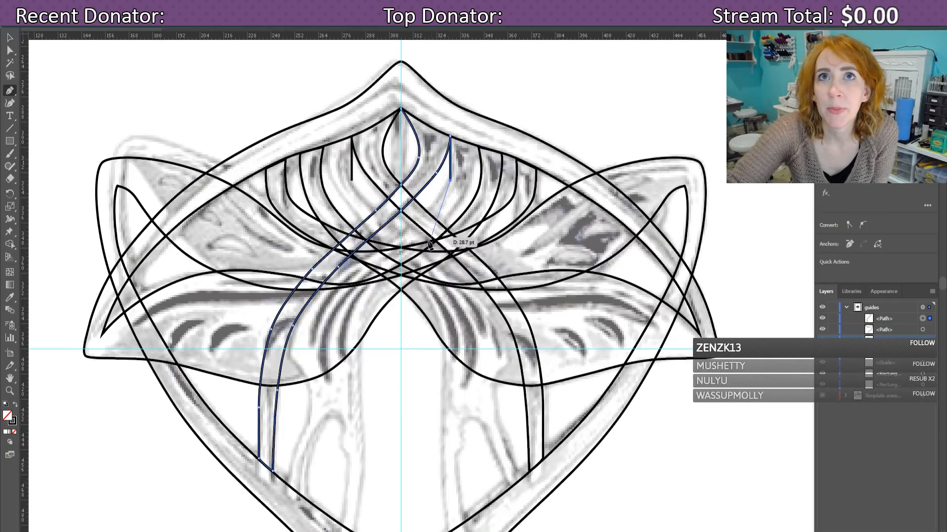
left_click(401, 236)
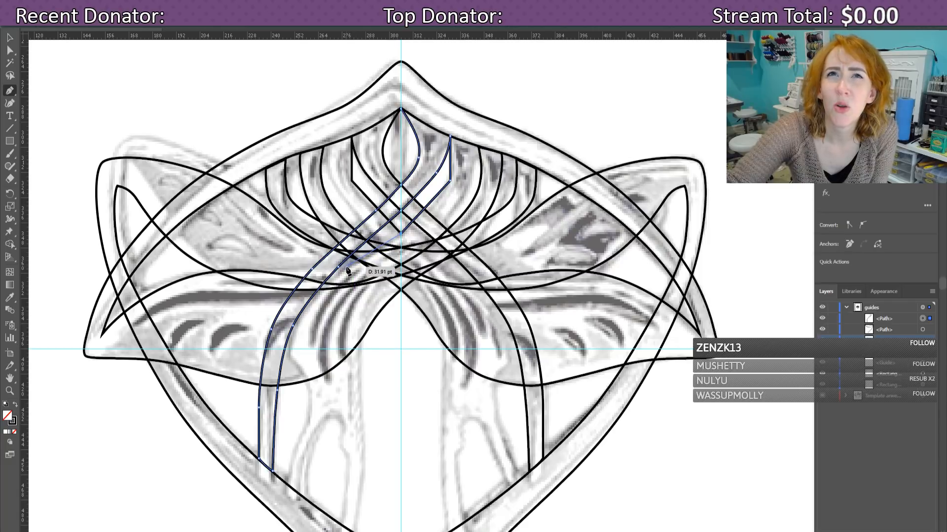
left_click(347, 268)
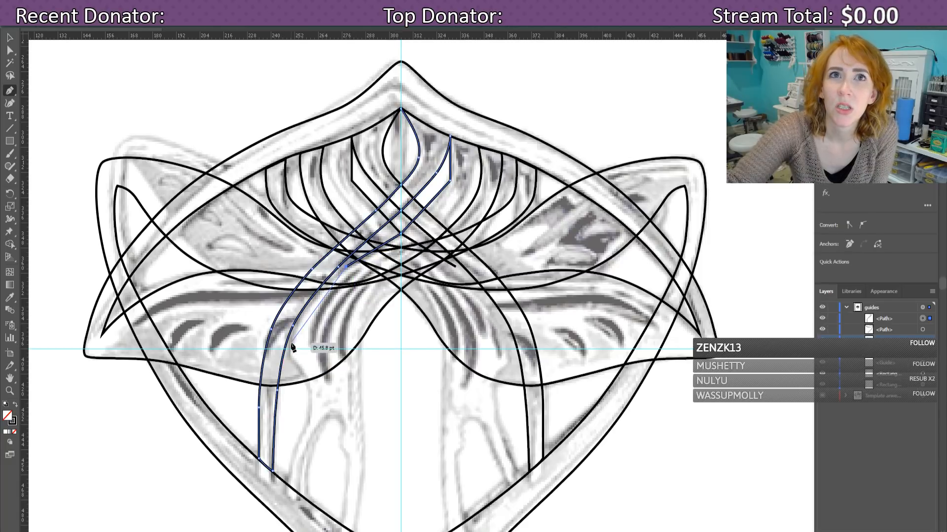
left_click(312, 303)
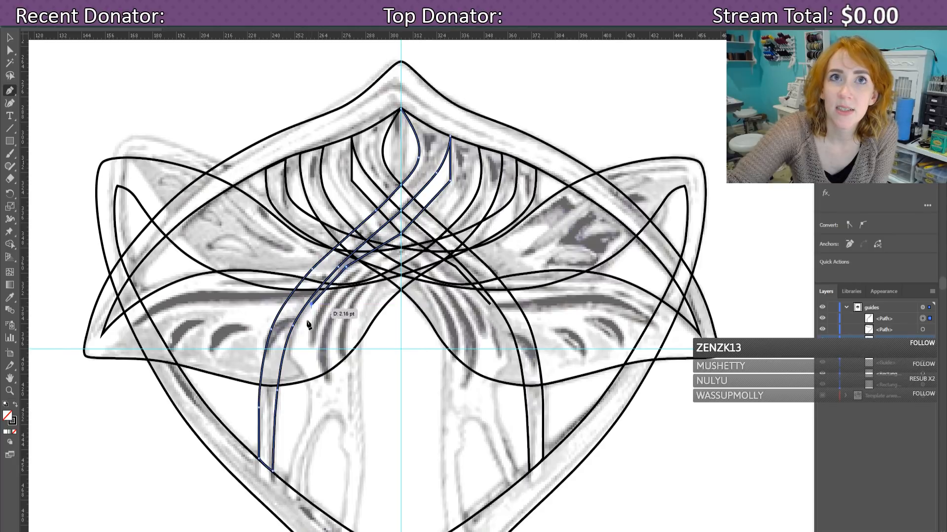
left_click(291, 359)
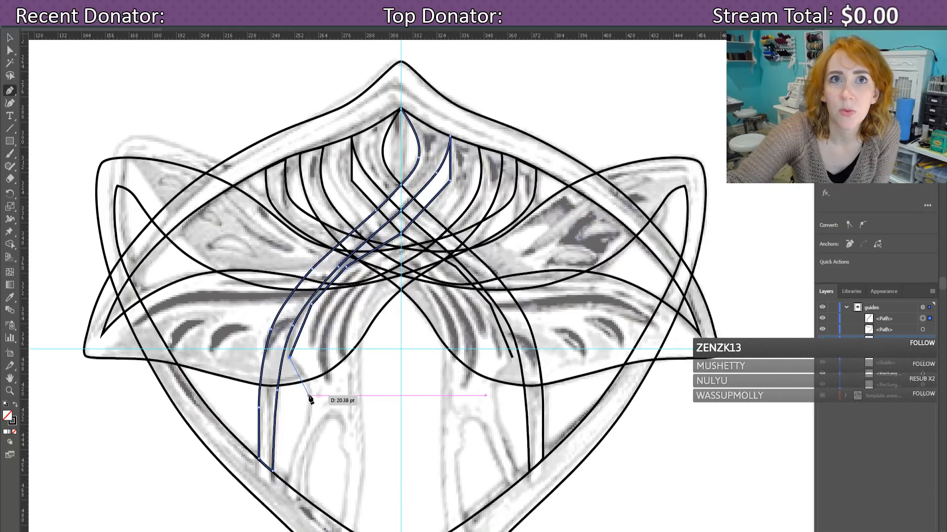
Step: Continue the straight-segment strand edge down its outer side to the lower outer band and across the end of the outer leg
left_click(309, 396)
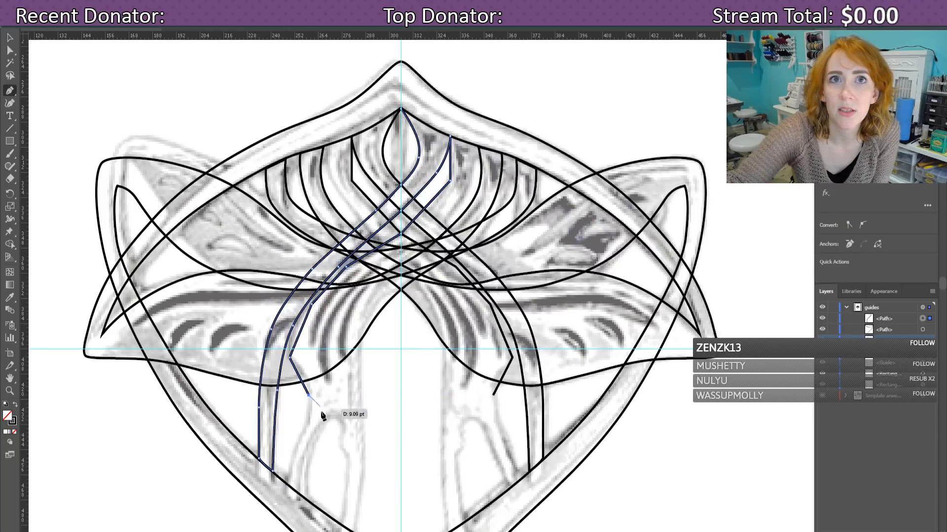
left_click(300, 438)
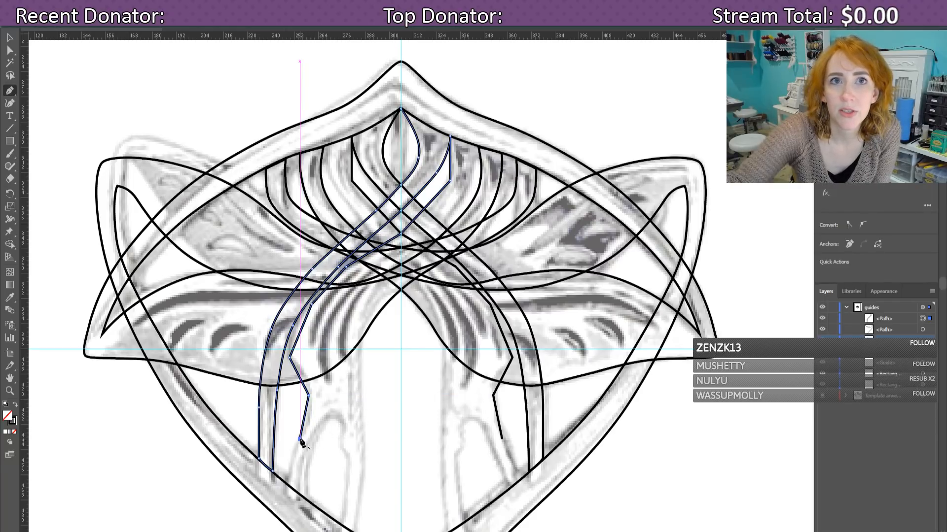
left_click(288, 484)
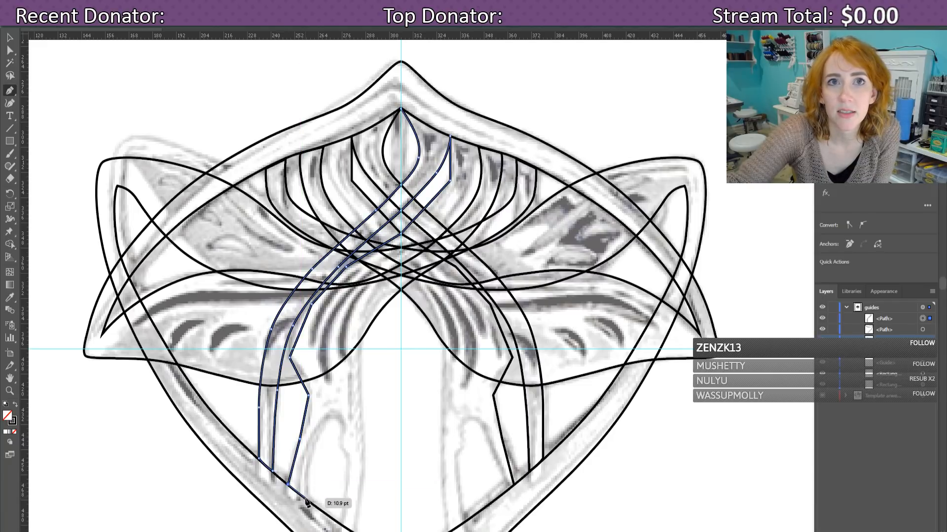
left_click(306, 500)
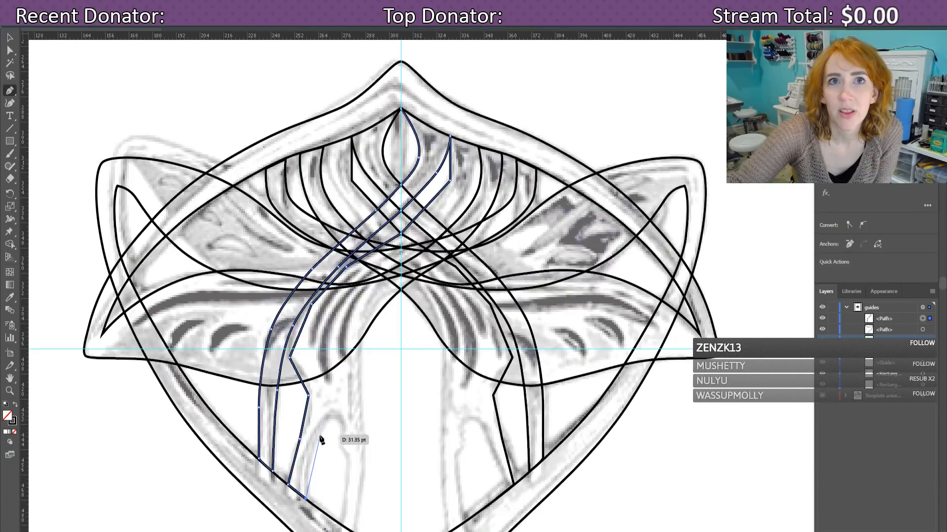
Step: Trace the pointed gap between the strand's two legs with straight segments, ending across the tip of the inner leg
left_click(311, 453)
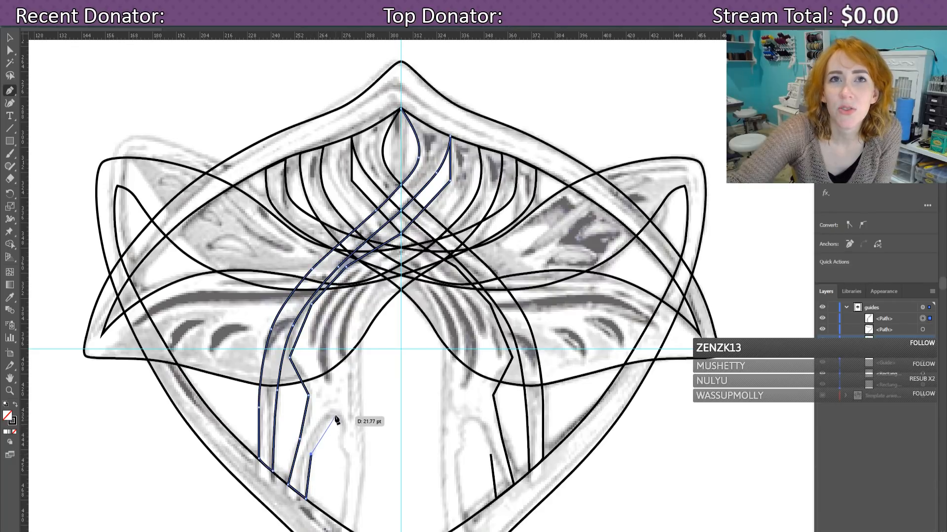
left_click(335, 415)
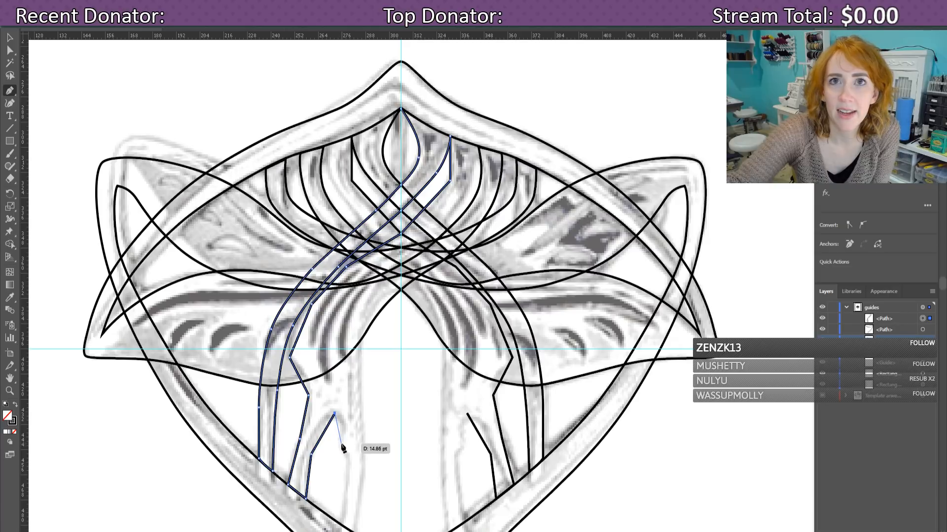
left_click(340, 444)
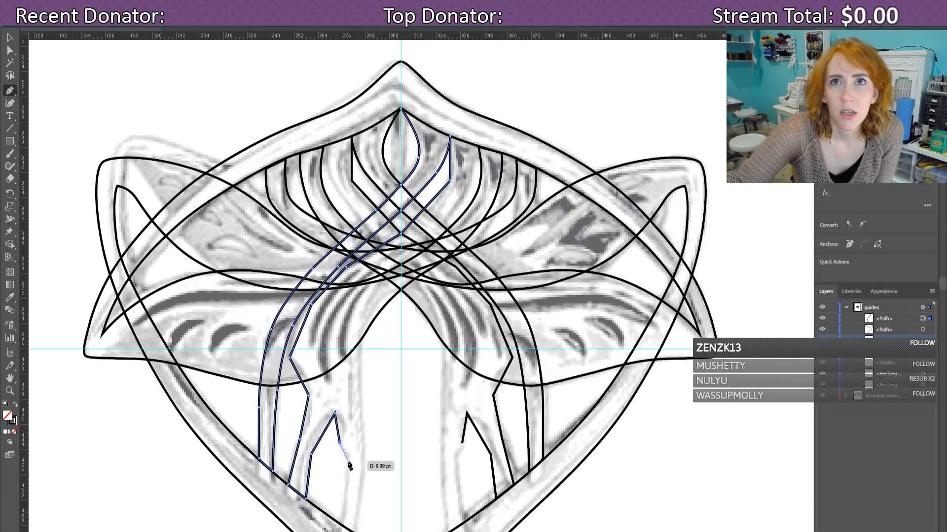
left_click(347, 462)
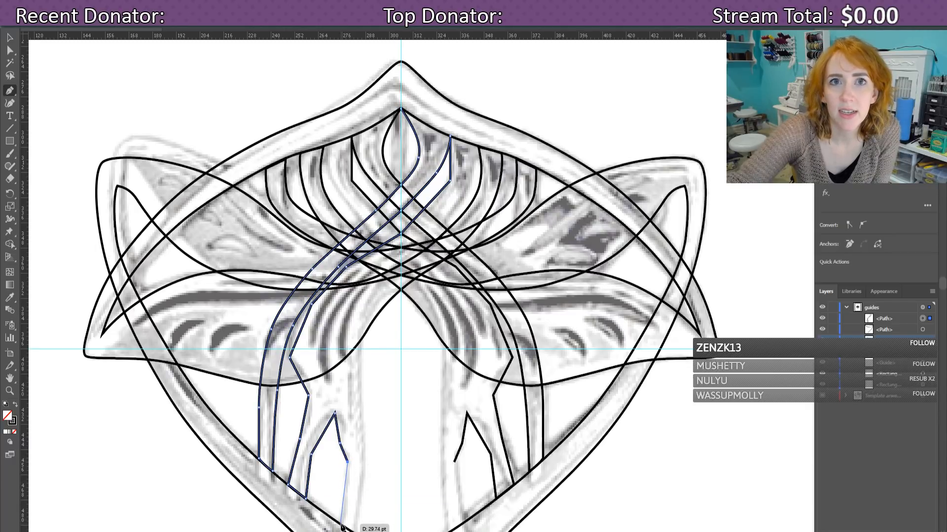
left_click(341, 525)
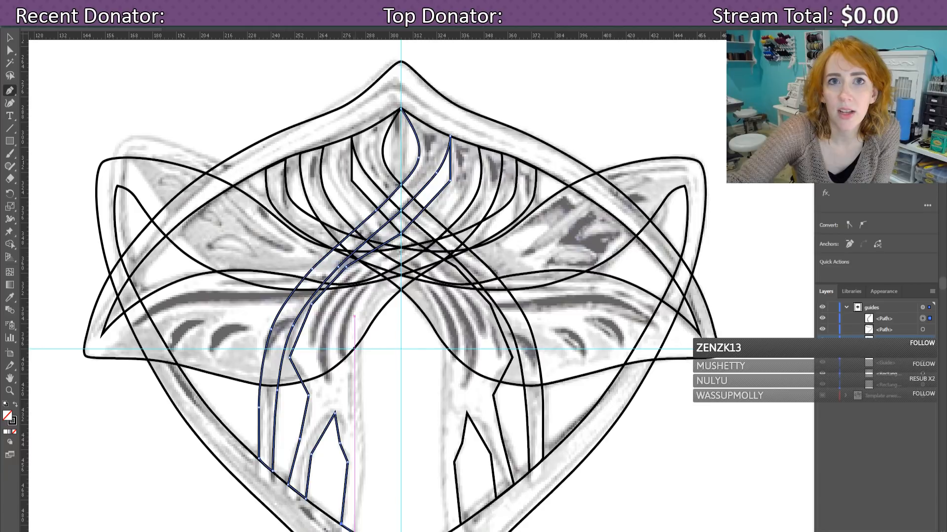
left_click(354, 531)
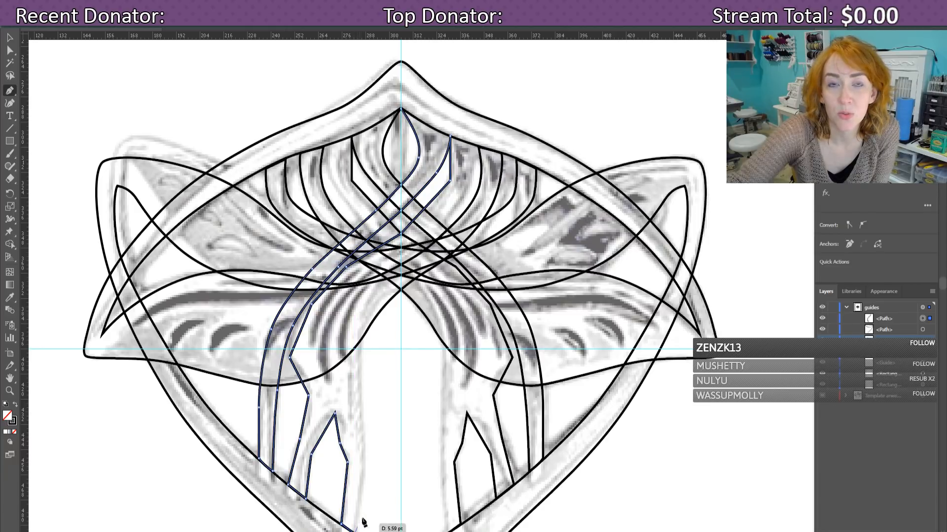
Step: Trace the strand's inner edge with straight segments up from the inner leg, across the centre guide, to the arch's lower edge
left_click(365, 464)
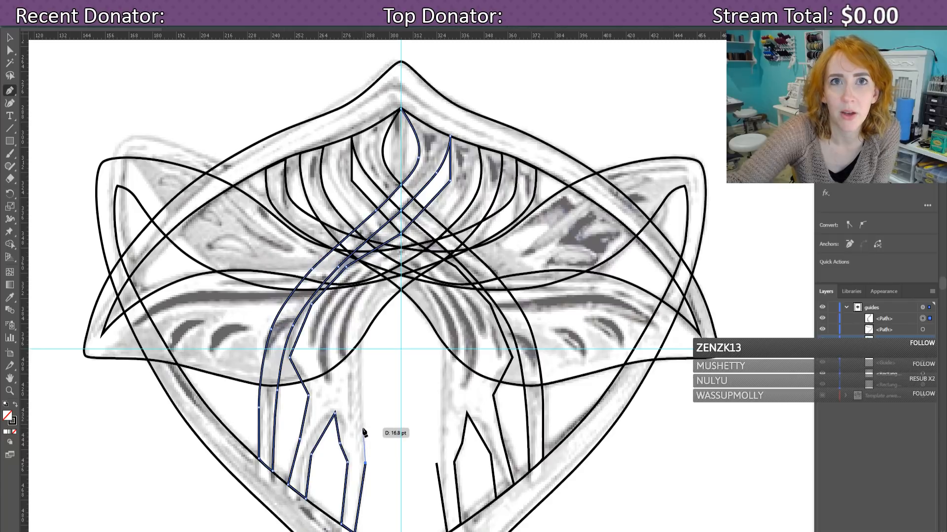
left_click(362, 429)
left_click(359, 386)
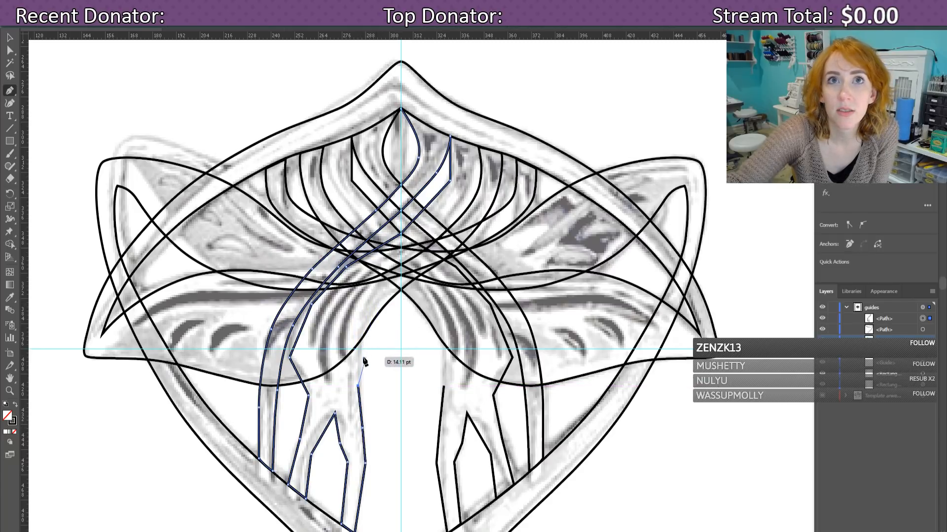
left_click(364, 304)
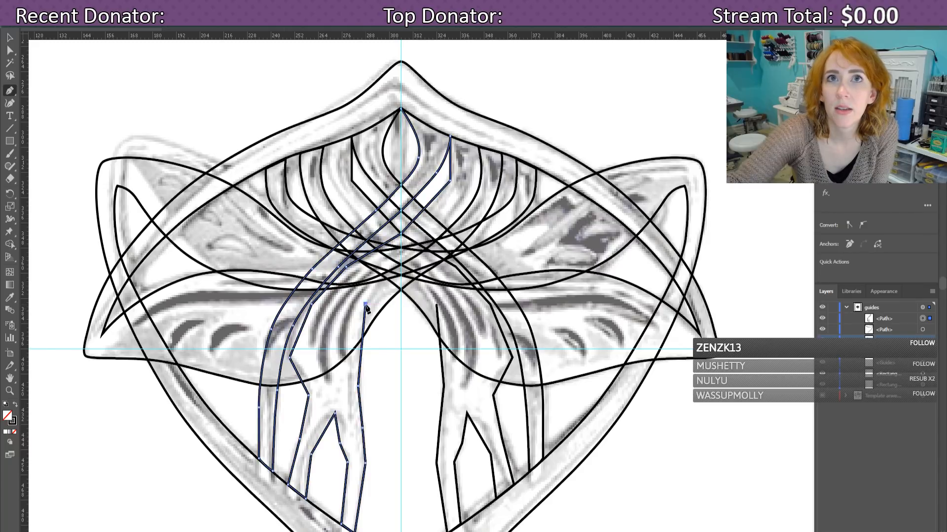
left_click(401, 262)
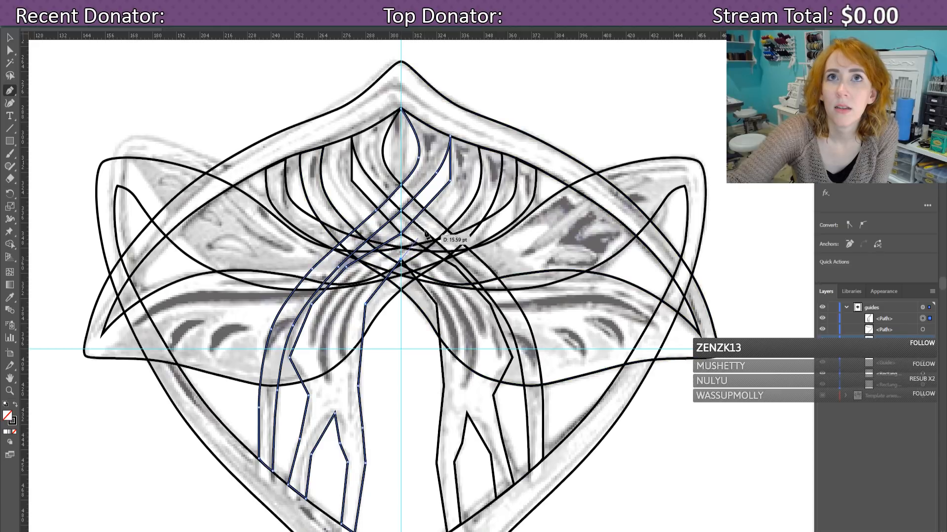
left_click(454, 206)
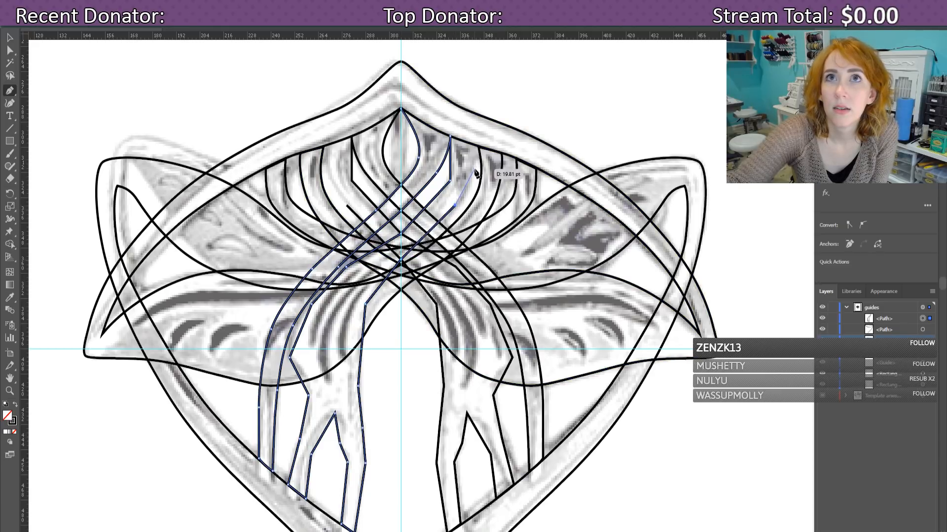
left_click(476, 171)
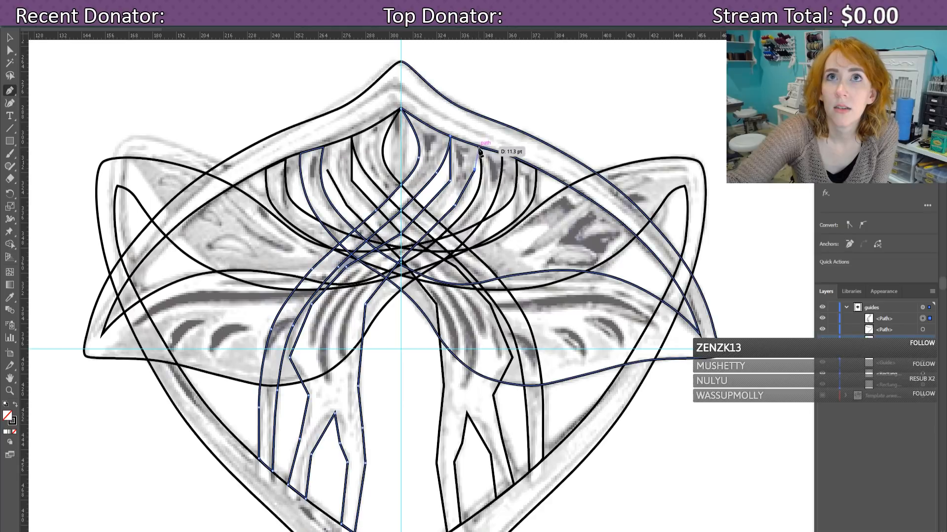
left_click(478, 148)
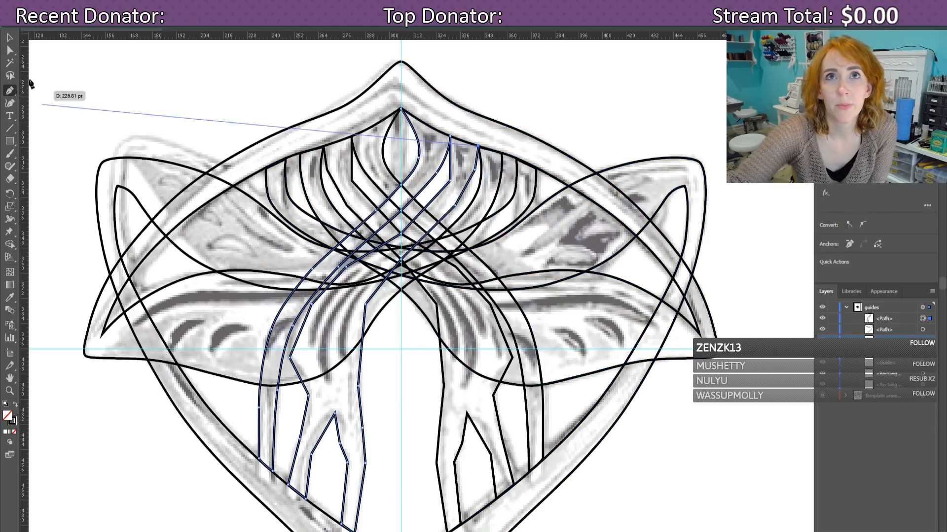
Step: Switch to the Anchor Point tool and hide the other strand paths so only the newly traced path shows over the template
left_click(11, 89)
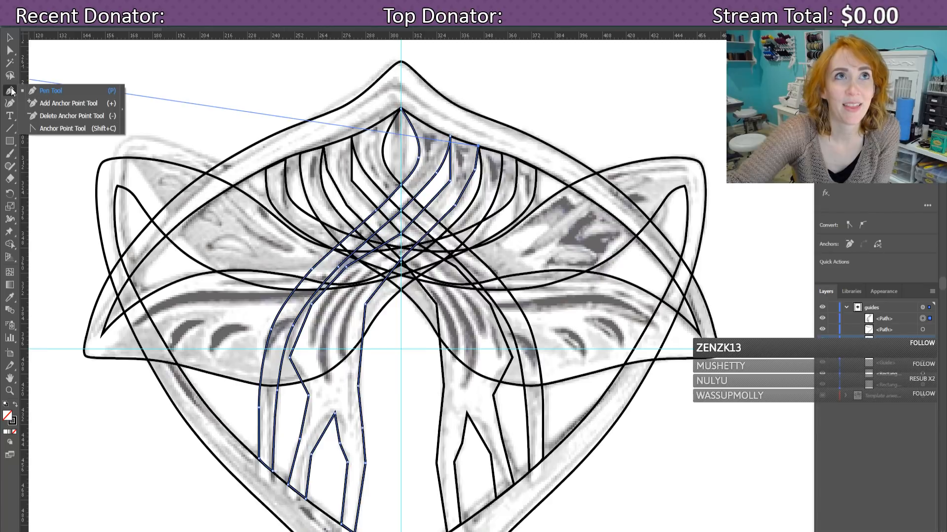
left_click(54, 128)
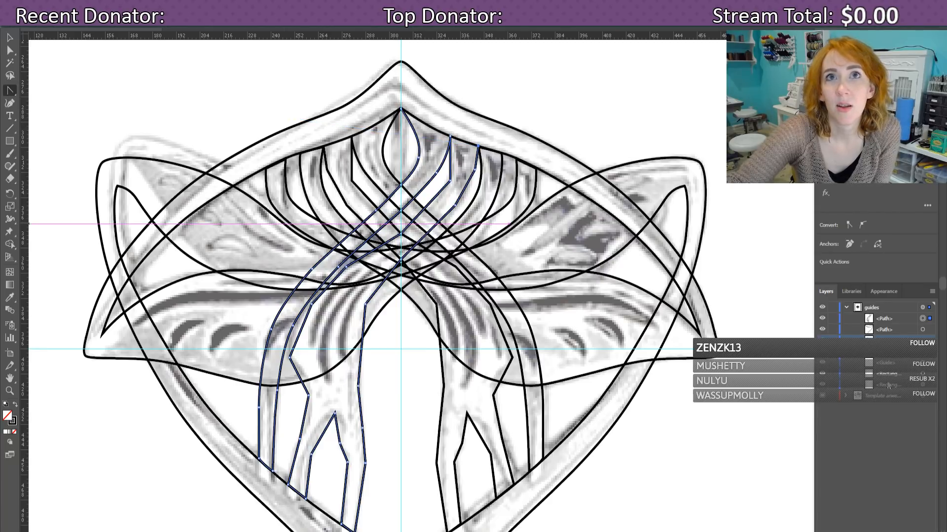
left_click(823, 330)
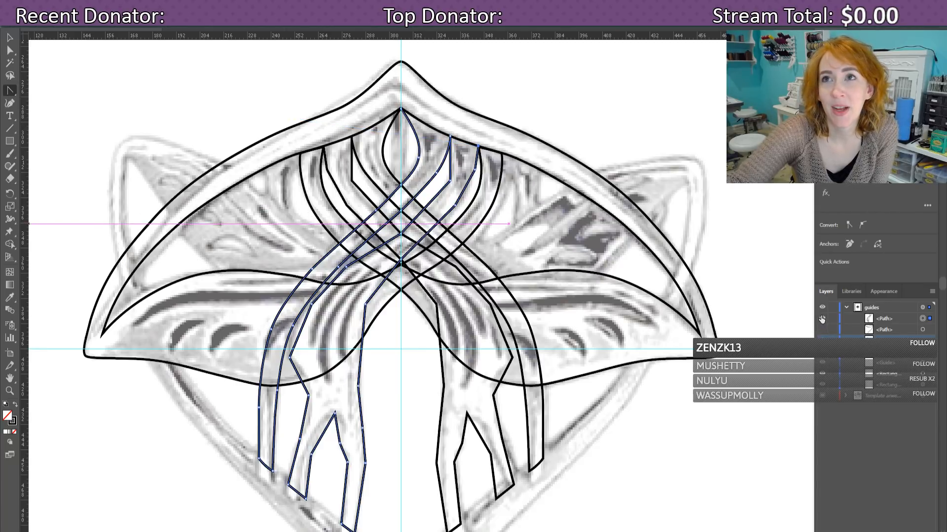
left_click(822, 318)
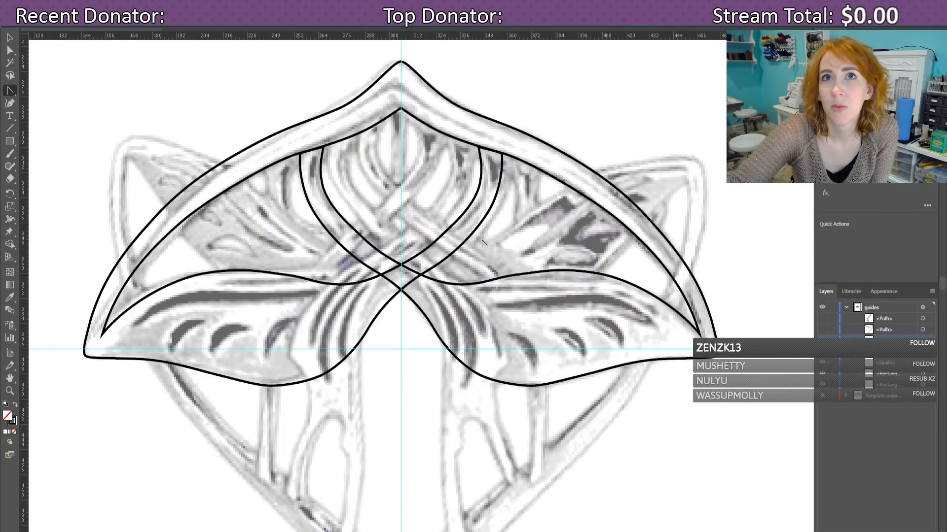
left_click(822, 330)
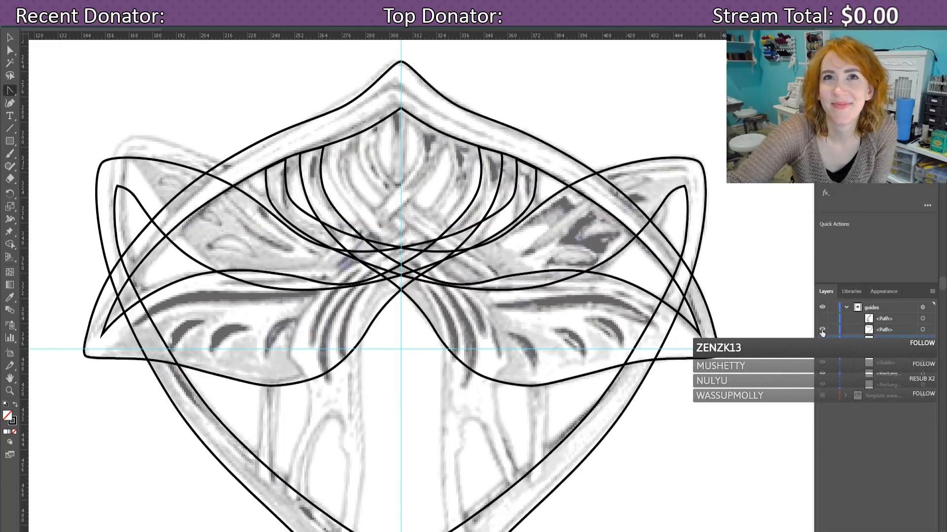
left_click(822, 330)
left_click(822, 319)
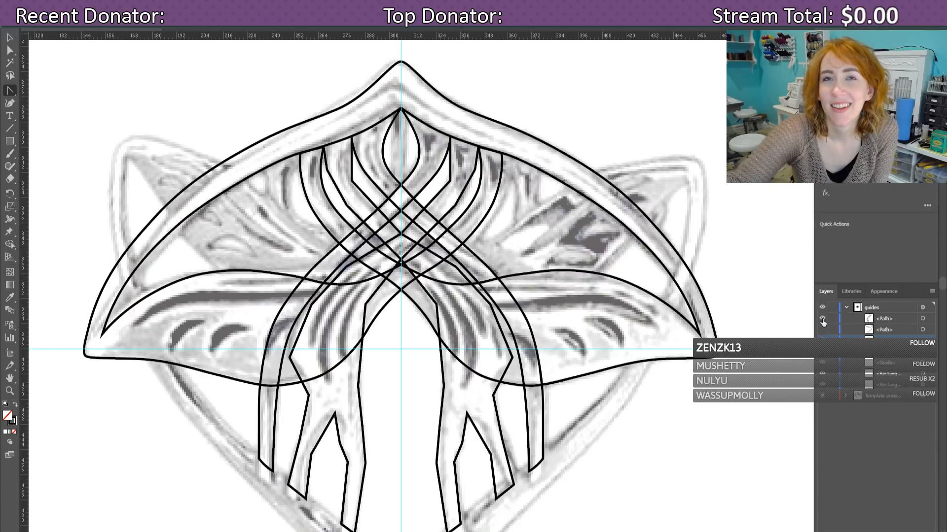
left_click(872, 322)
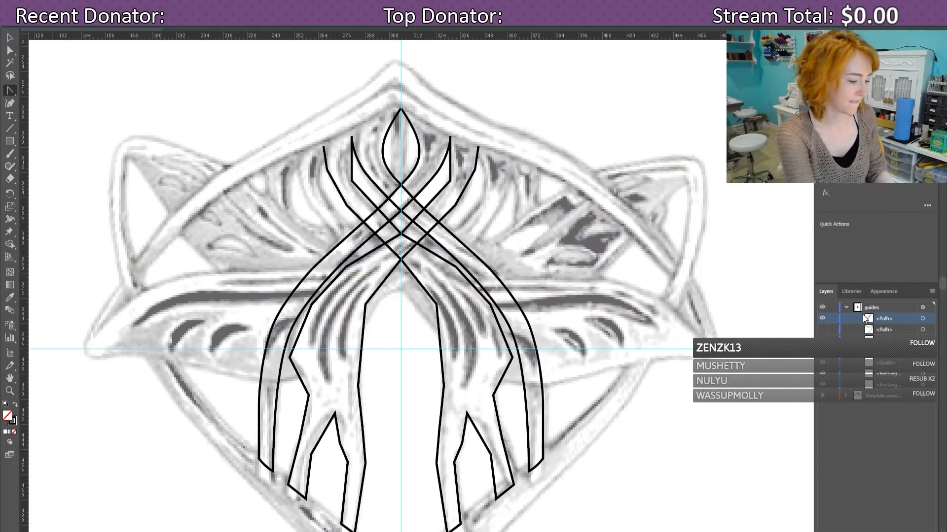
Step: Smooth the three corner anchors on the strand's upper edges below the arch into curves that follow the sketch
key("ctrl+=")
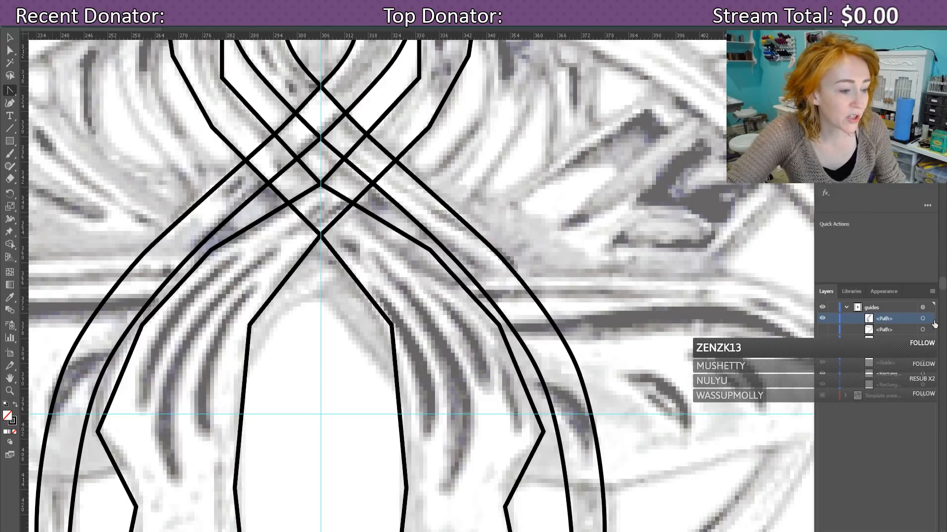
scroll(932, 325, "up", 2)
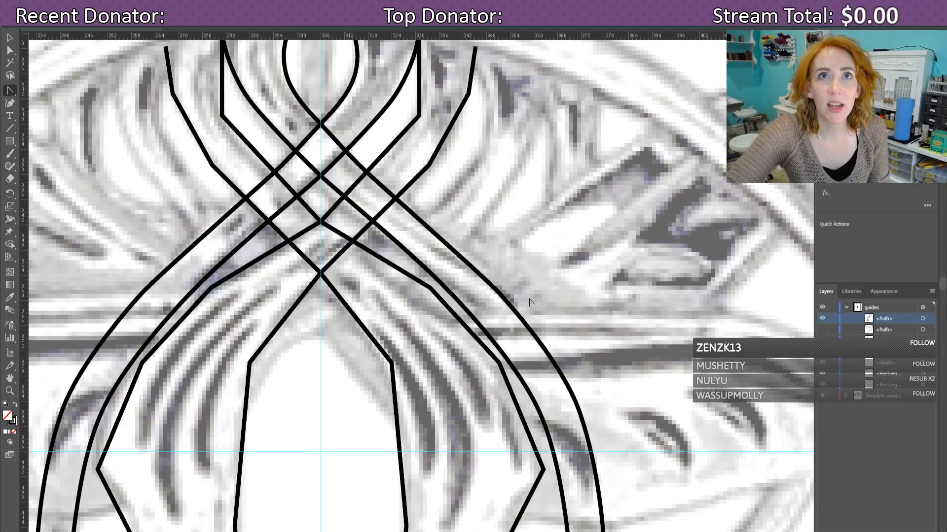
scroll(529, 301, "up", 5)
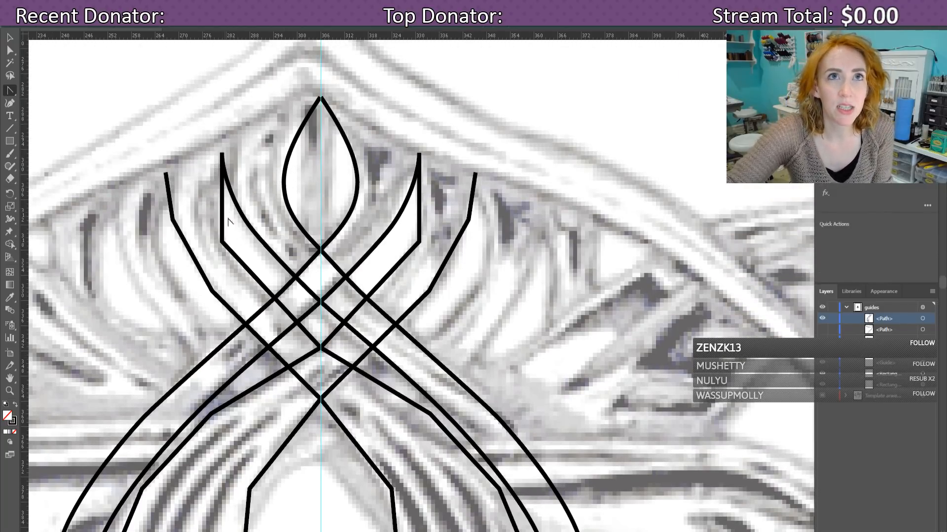
left_click(419, 242)
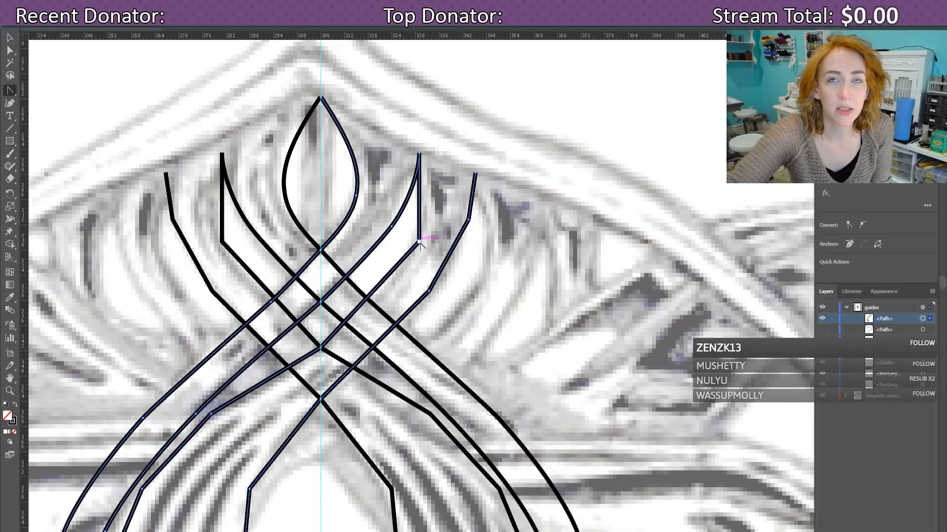
left_click_drag(419, 242, 409, 268)
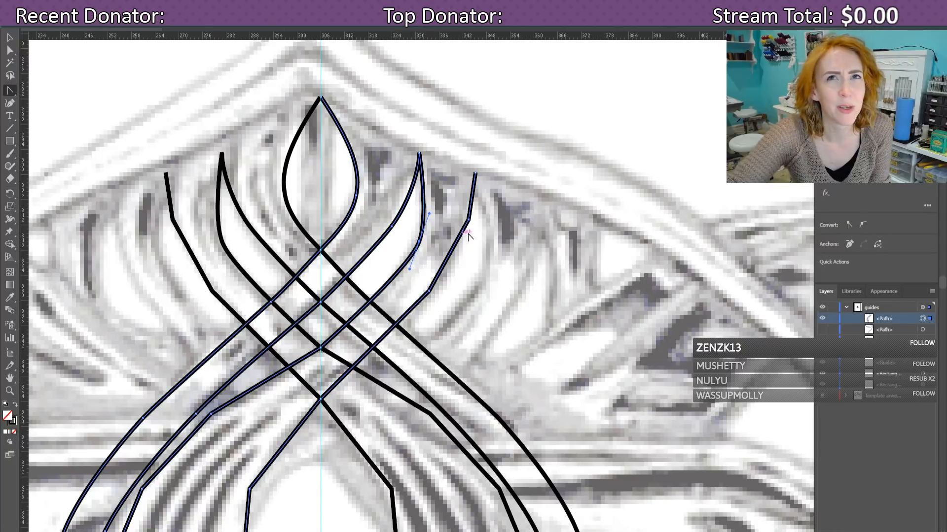
left_click_drag(468, 220, 474, 192)
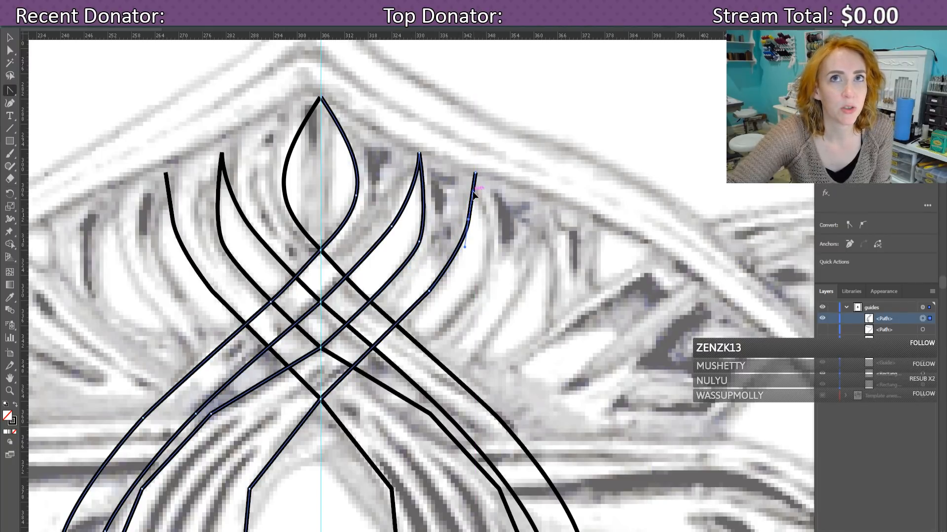
left_click_drag(428, 293, 448, 268)
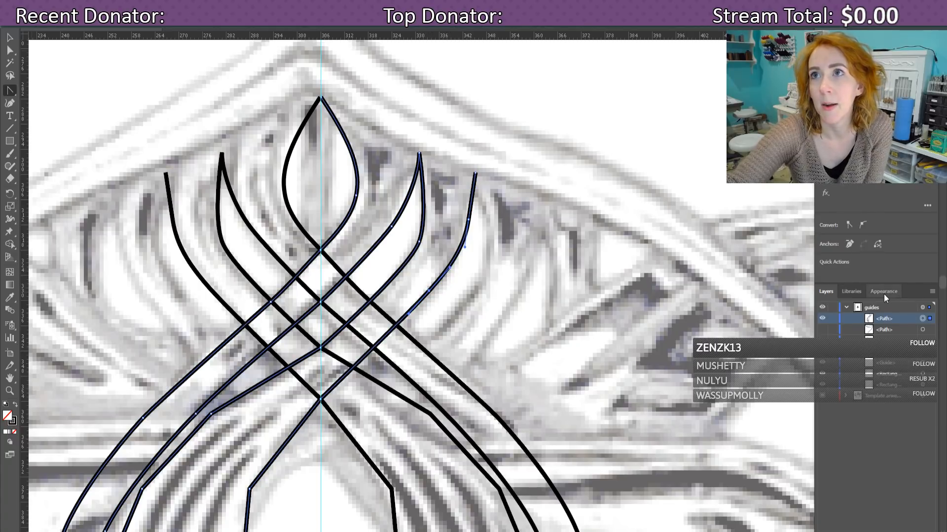
Step: Examine the guides layer's options and its appearance attributes
left_click(868, 306)
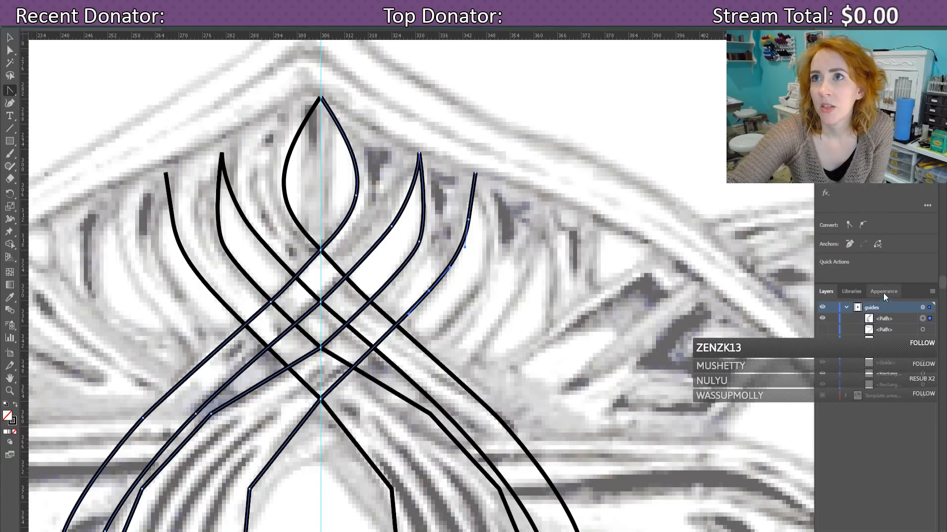
left_click(883, 292)
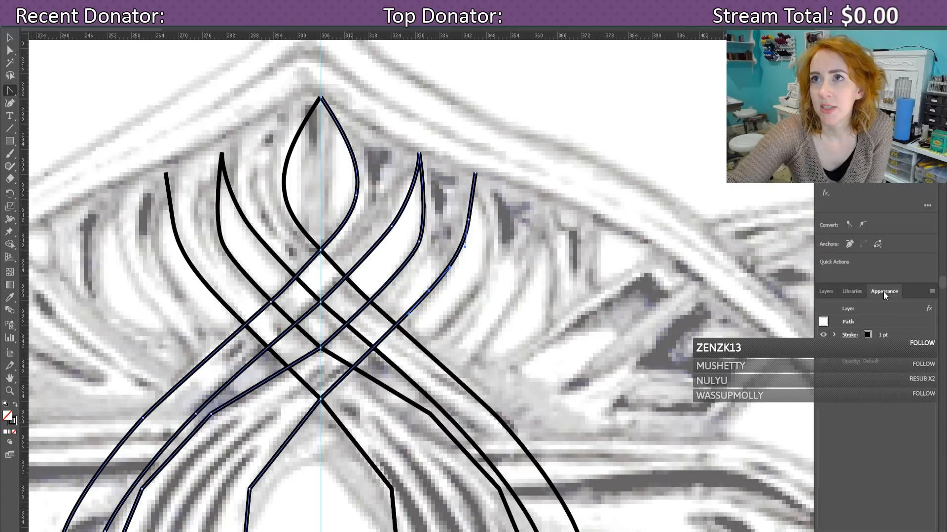
left_click(830, 292)
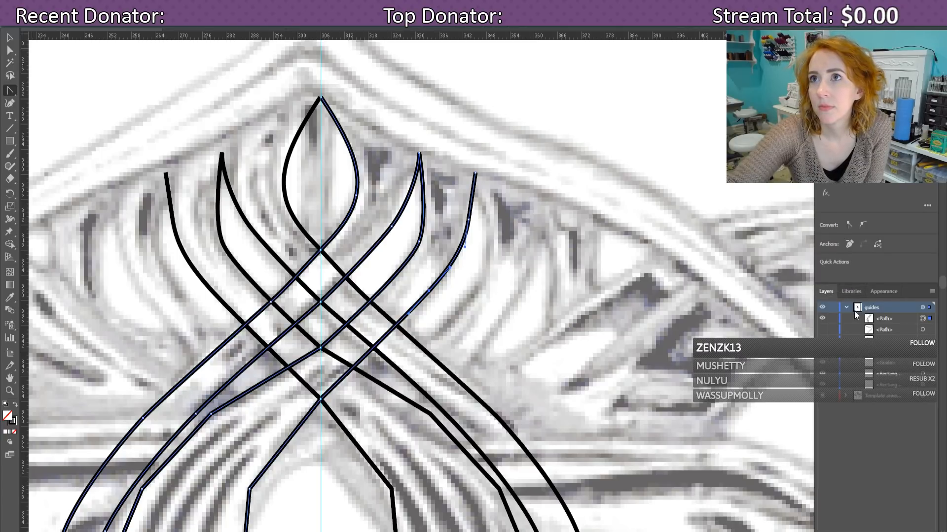
double_click(889, 309)
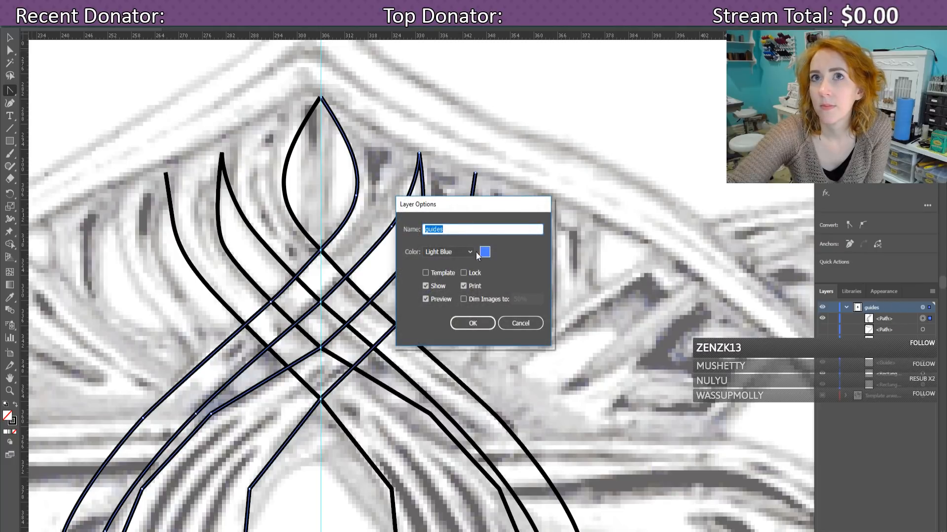
left_click(472, 323)
left_click(883, 291)
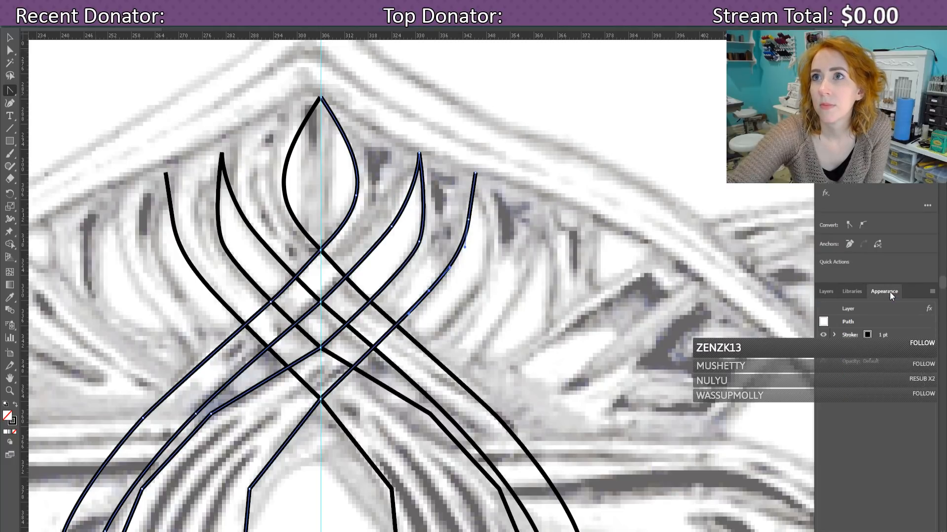
left_click(827, 292)
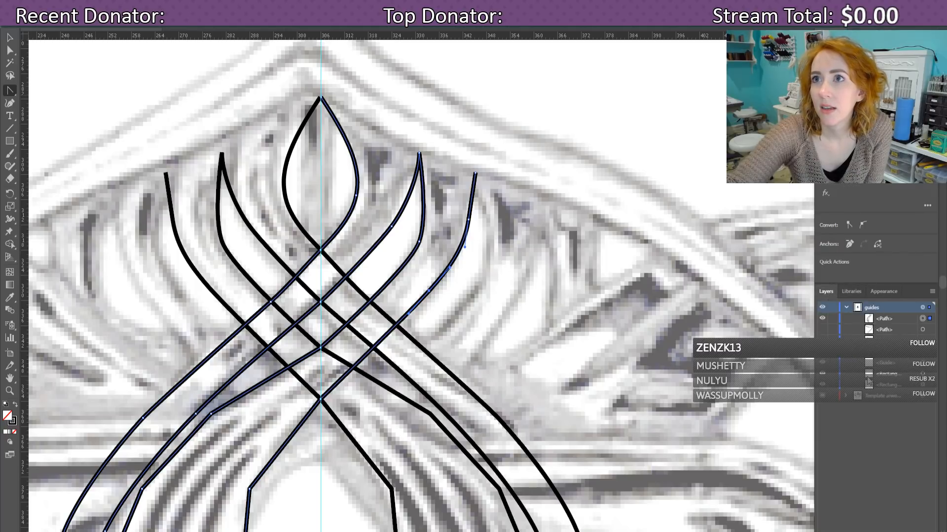
left_click(880, 292)
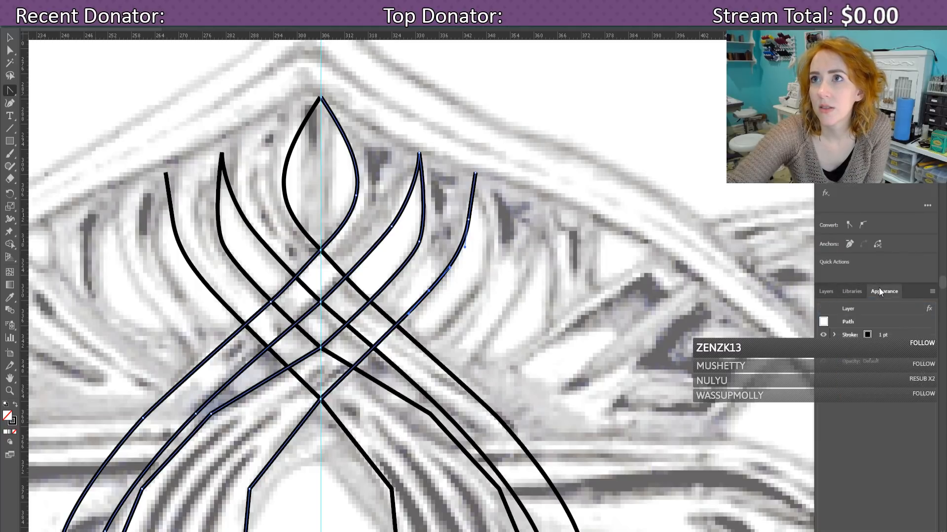
left_click(826, 292)
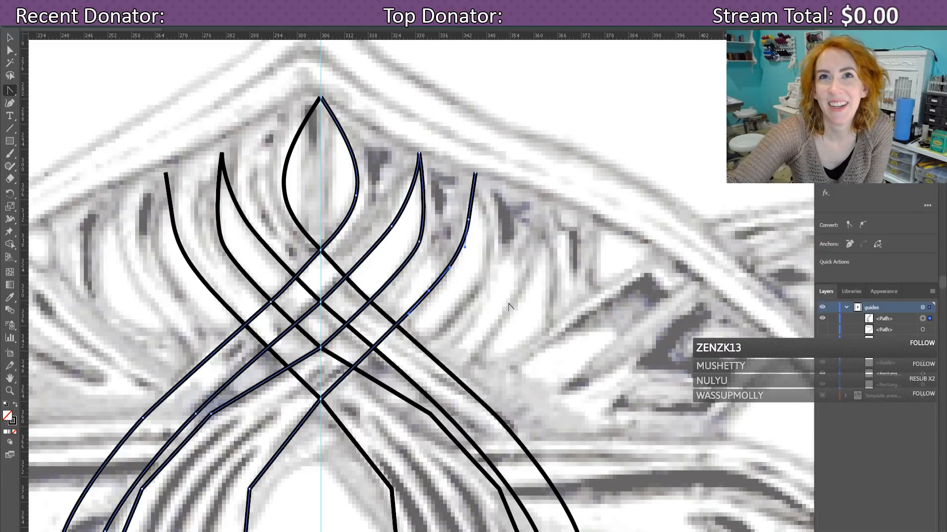
Step: Smooth the corner anchors along the strand's outer edge from the centre guide crossing down to the shoulder above the bulge
left_click(321, 346)
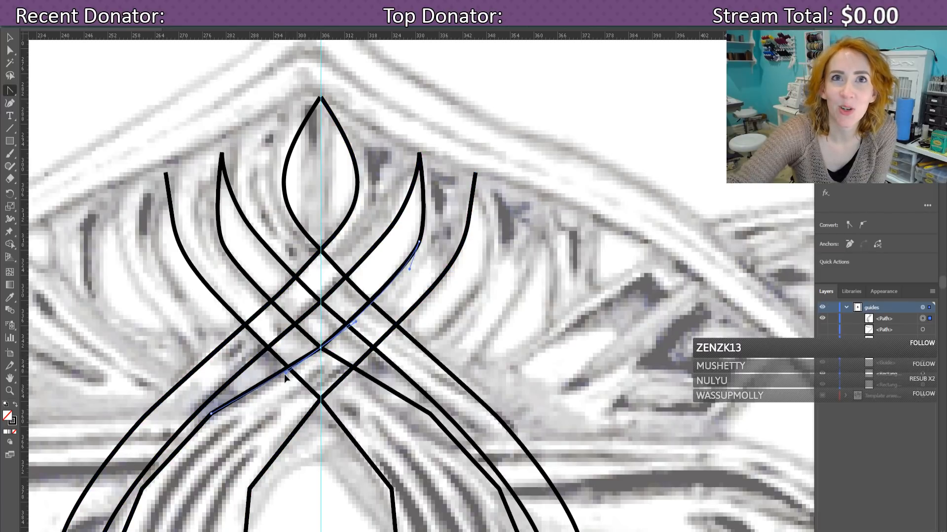
key("ctrl+a")
scroll(223, 454, "down", 1)
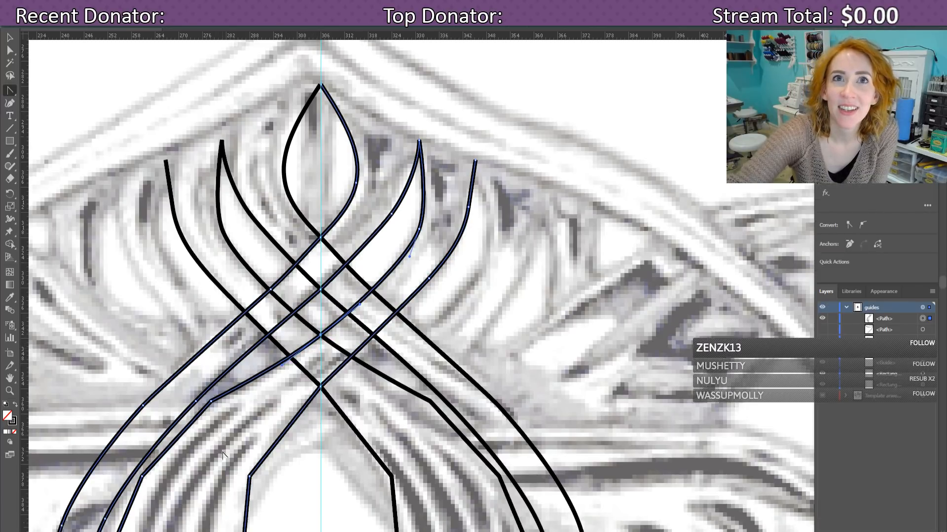
scroll(223, 455, "down", 3)
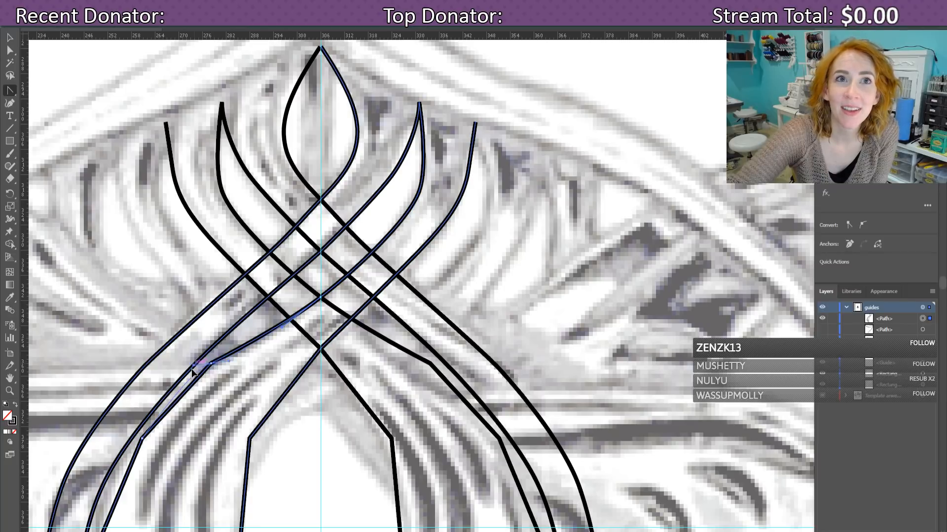
left_click(178, 396)
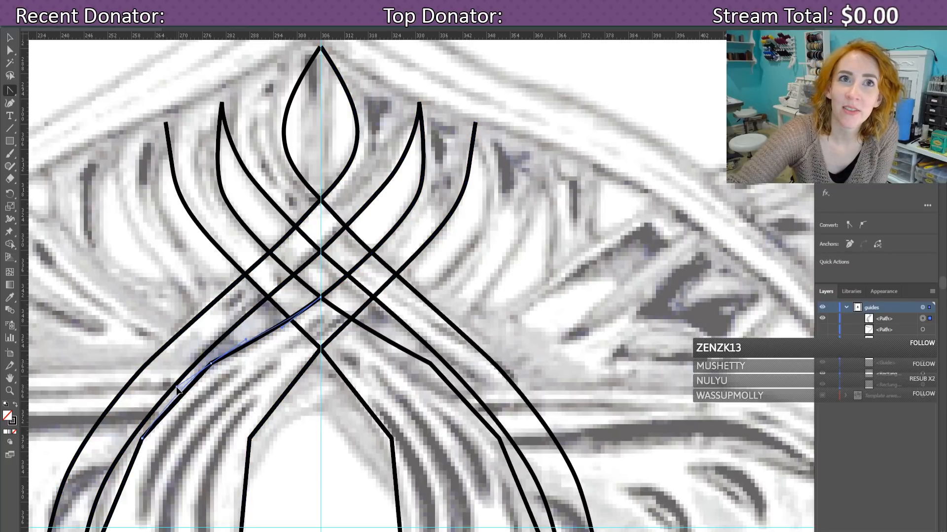
key("ctrl+a")
scroll(192, 399, "down", 5)
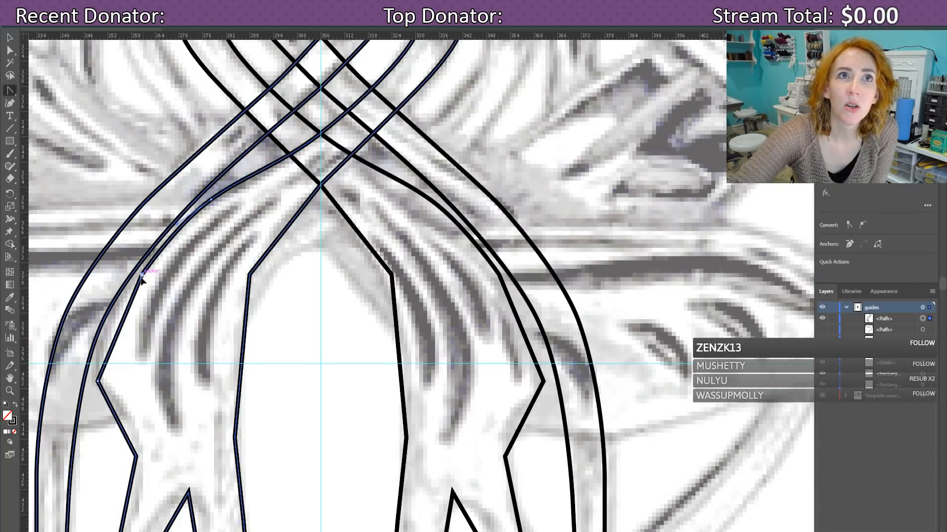
left_click(139, 278)
left_click(121, 305)
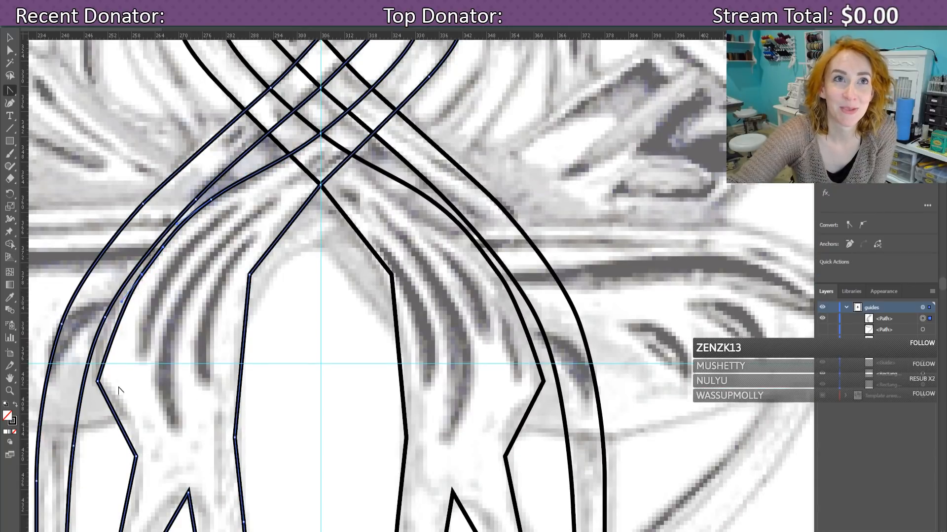
Step: Round the outer bulge and the notch beneath it into smooth bends, and shorten the bulge anchor's lower handle
left_click_drag(97, 381, 99, 410)
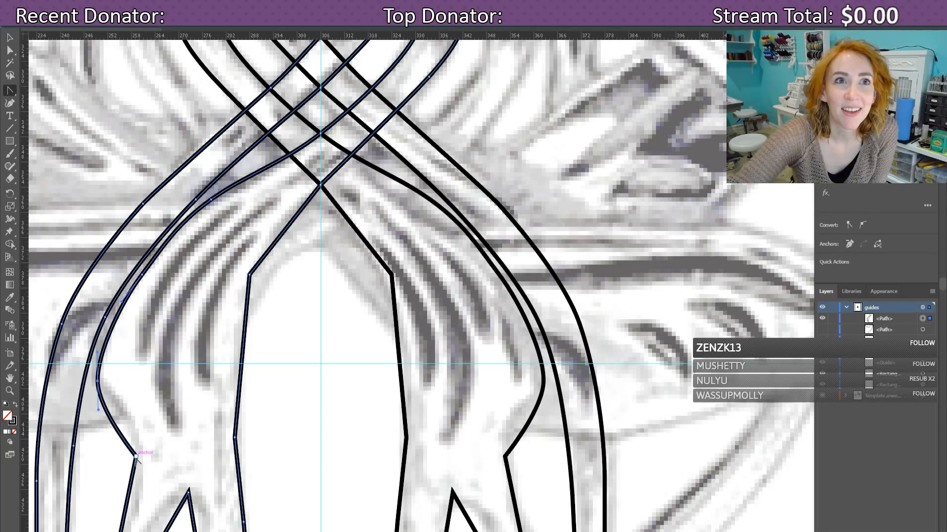
left_click_drag(136, 456, 132, 505)
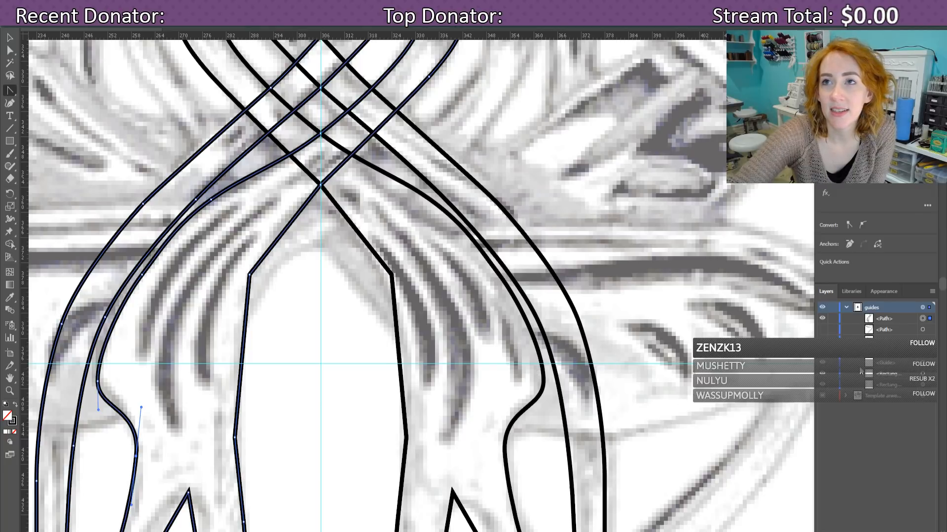
scroll(120, 345, "down", 3)
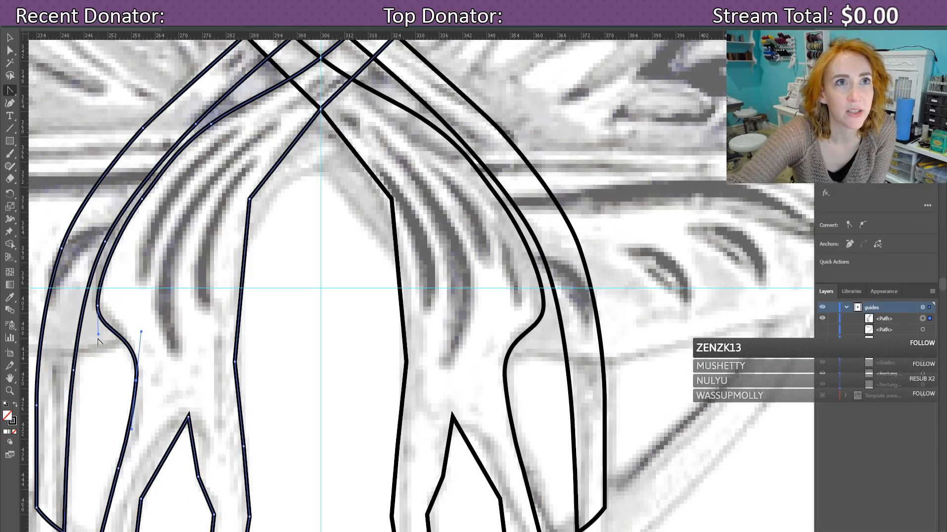
left_click_drag(98, 335, 98, 321)
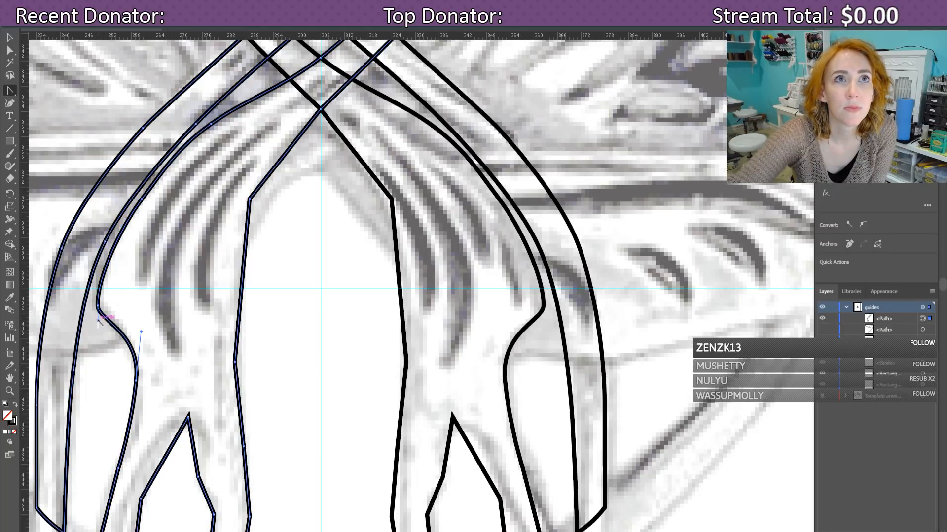
Step: Curve the outer leg's outer edge along the sketch and nudge the notch anchor above it right and up
scroll(142, 394, "down", 3)
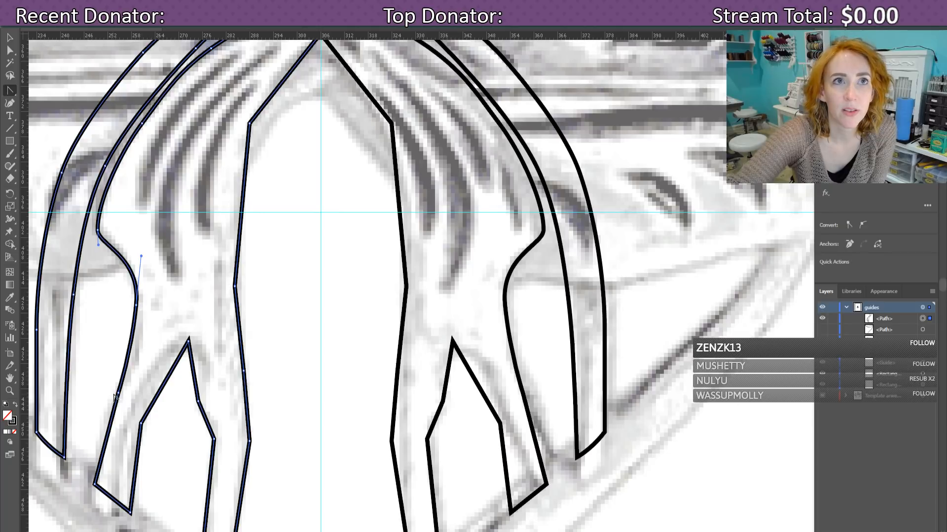
left_click_drag(114, 398, 105, 421)
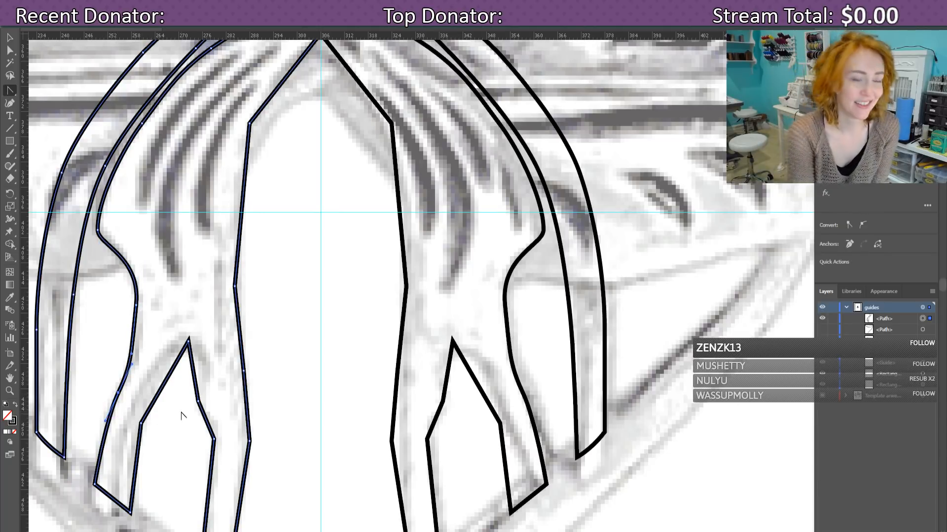
key("ctrl+z")
key("ctrl+z")
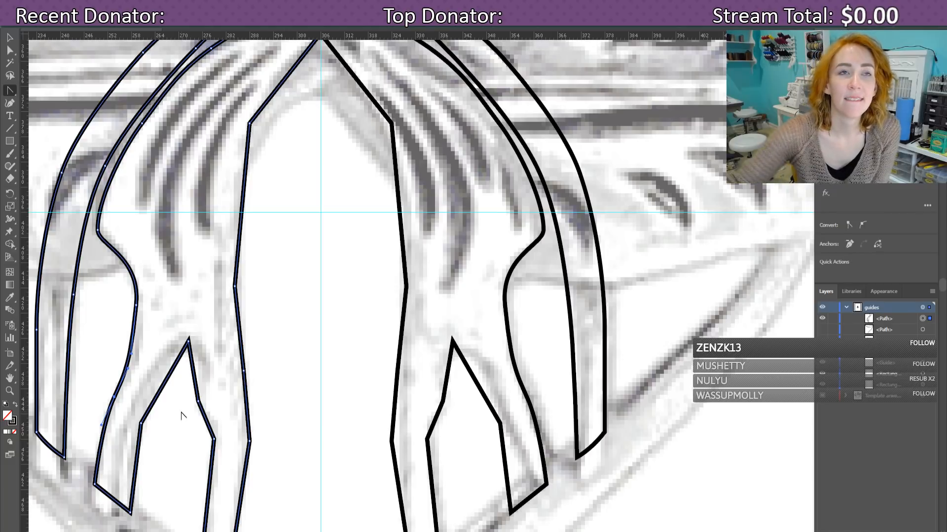
left_click(138, 309)
left_click_drag(139, 311, 137, 349)
key("Right")
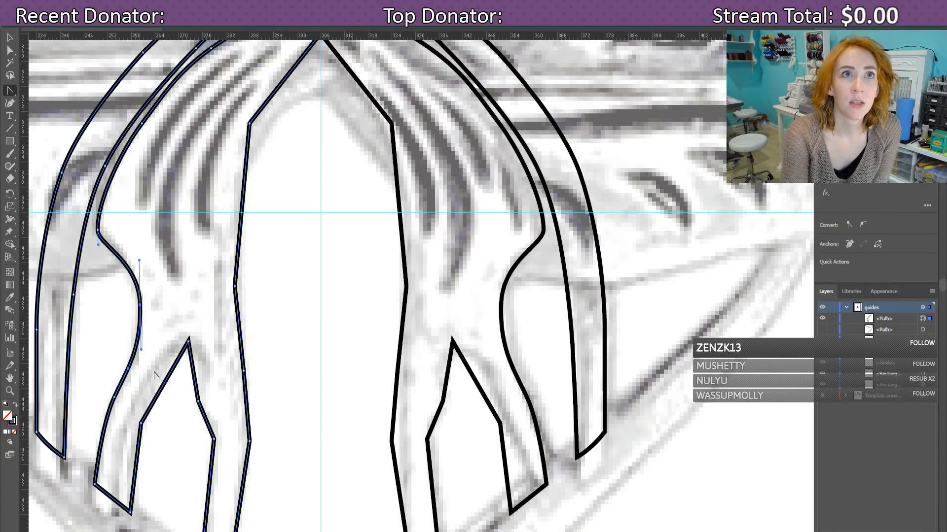
key("Up")
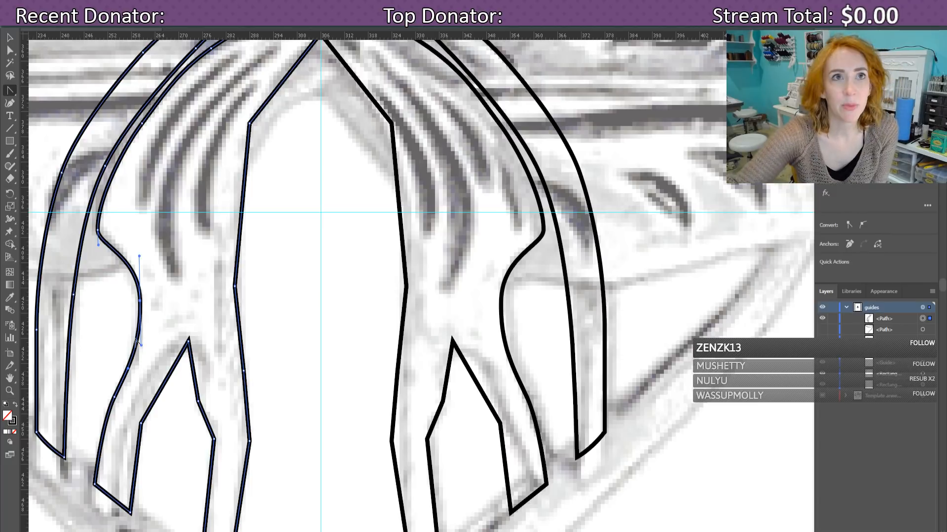
left_click(93, 490)
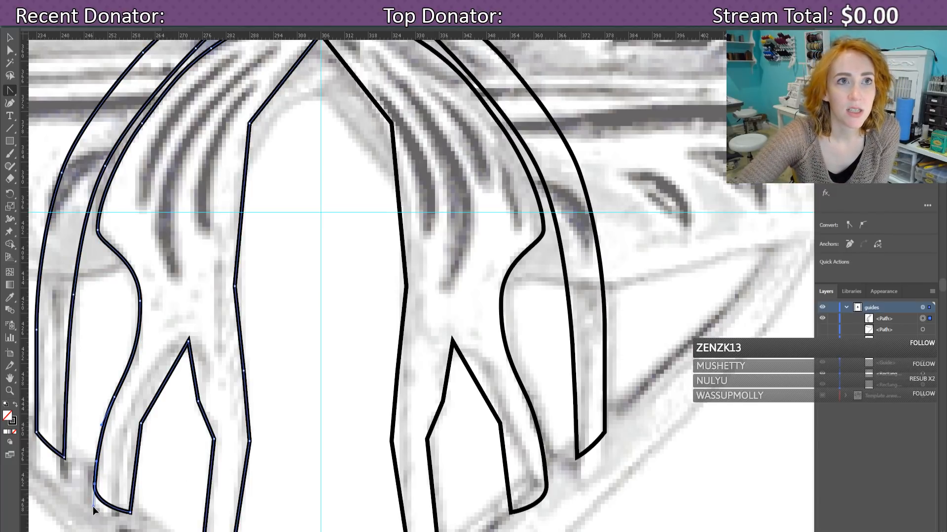
left_click_drag(93, 506, 107, 499)
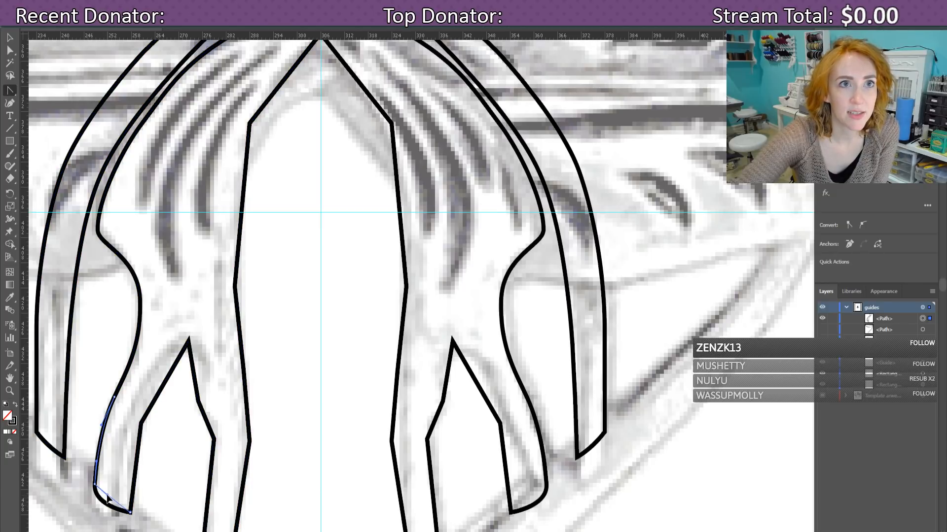
key("ctrl+z")
key("ctrl+z")
Step: Smooth the gap between the two legs by curving the outer leg's inner edge, rounding the peak and softening the inner leg's two corners
left_click(130, 513)
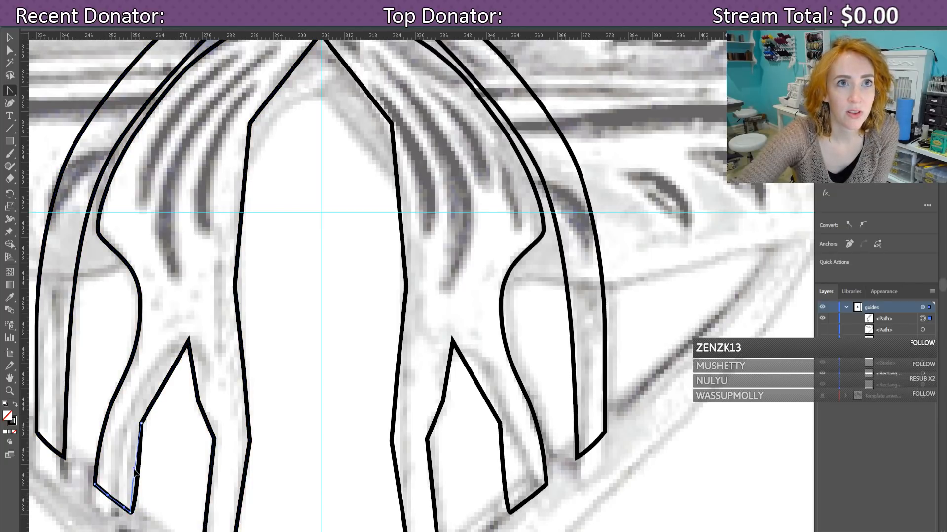
left_click_drag(141, 422, 148, 401)
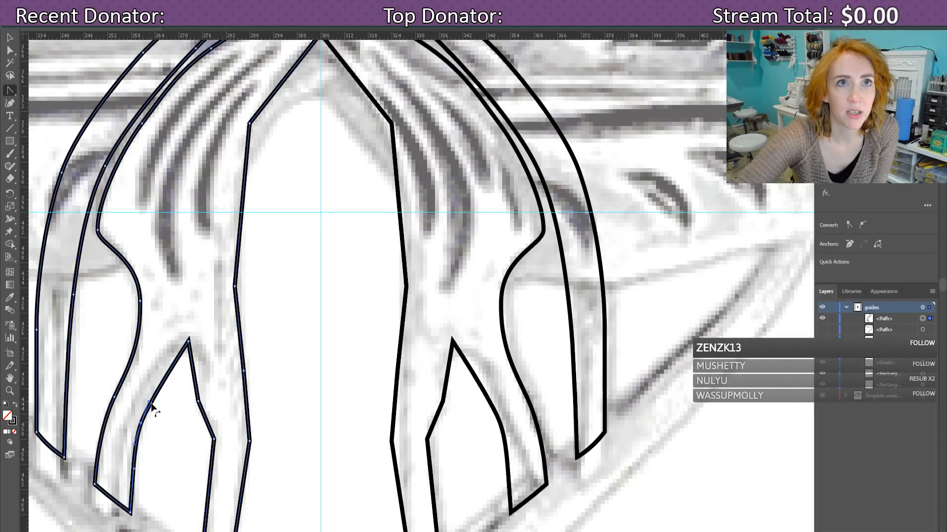
left_click_drag(189, 340, 208, 323)
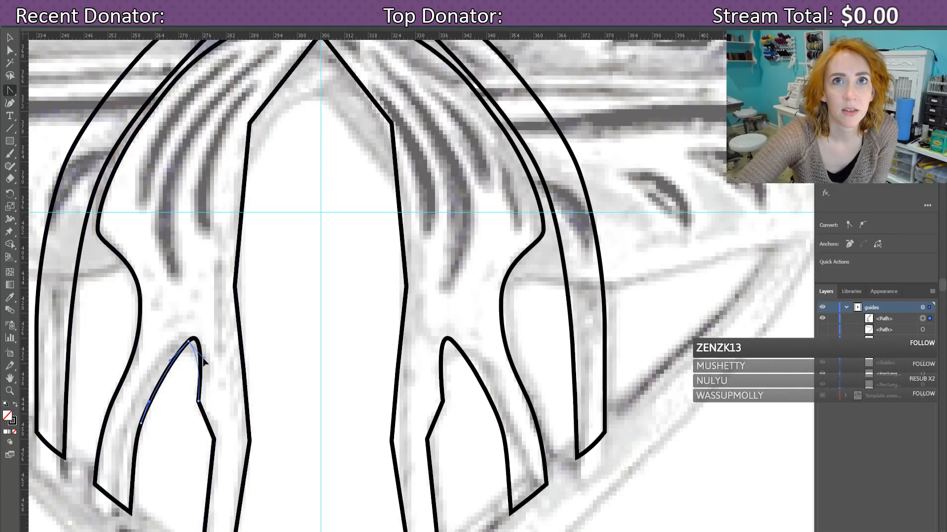
key("ctrl+z")
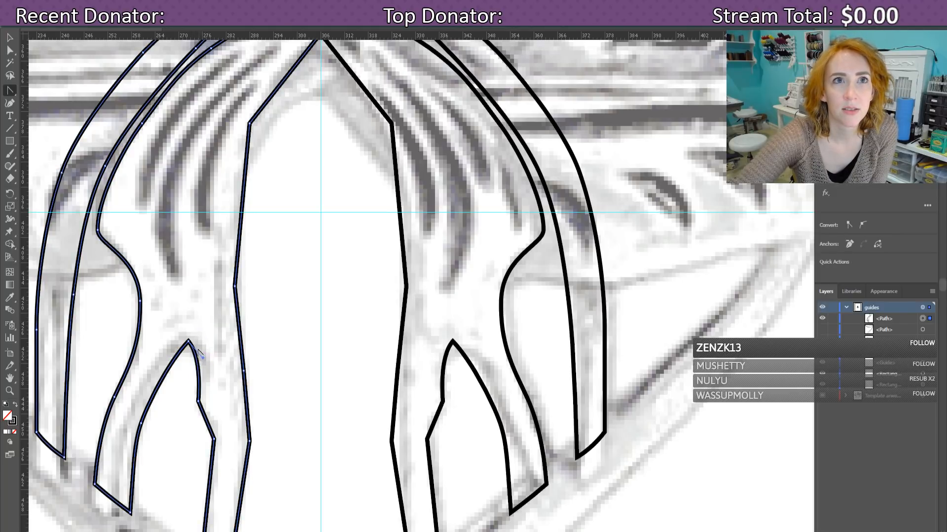
left_click_drag(189, 340, 206, 351)
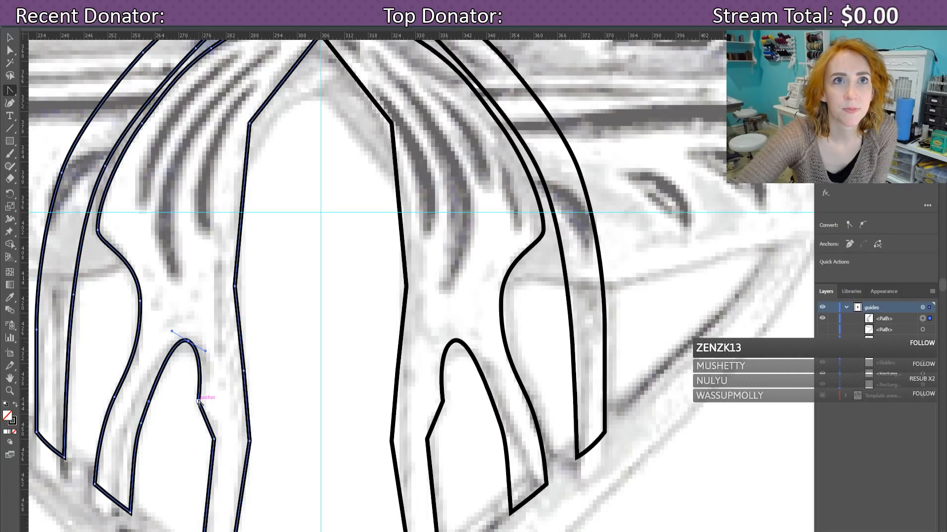
left_click_drag(215, 439, 219, 460)
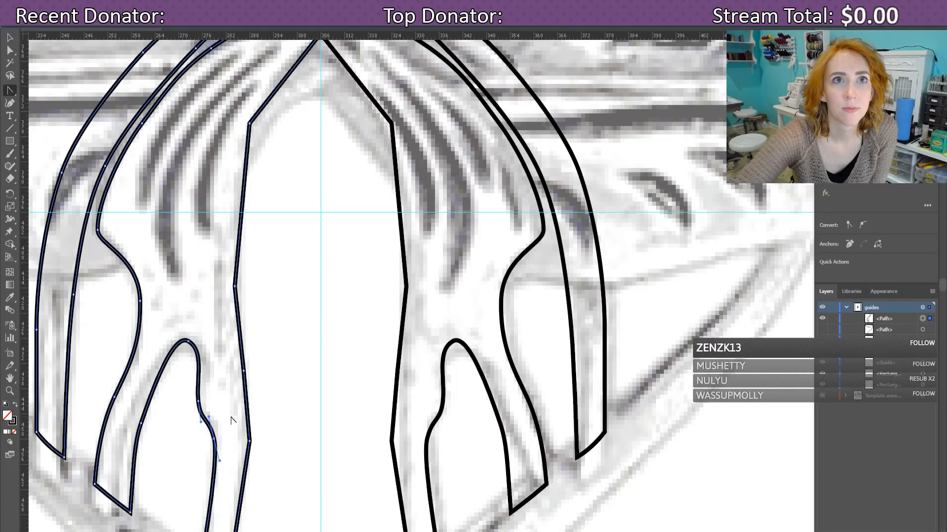
Step: Bow the tip of the inner leg and curve the leg's inner edge around its widest corner to follow the sketch
scroll(222, 429, "down", 2)
mouse_move(201, 502)
left_mouse_down()
mouse_move(199, 531)
mouse_move(199, 425)
mouse_move(185, 430)
mouse_move(189, 416)
mouse_move(206, 359)
mouse_move(238, 375)
left_mouse_up()
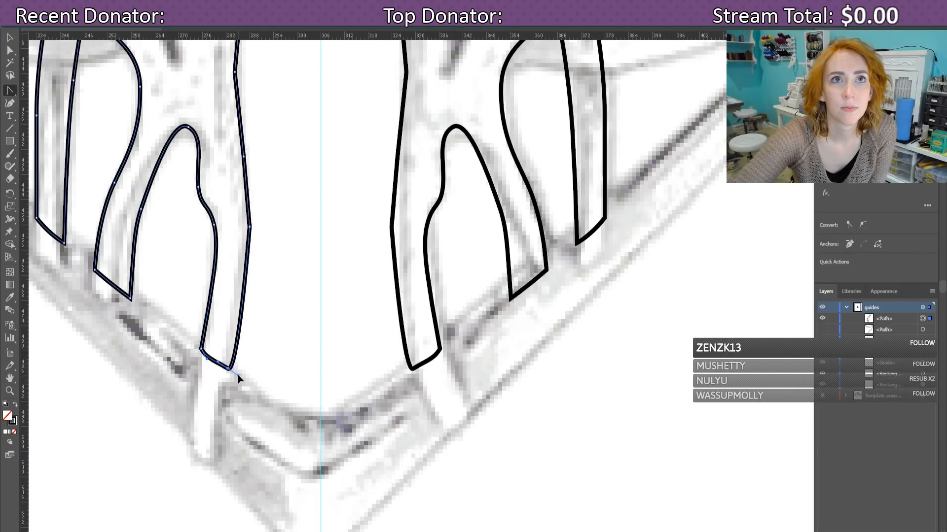
left_click(241, 311)
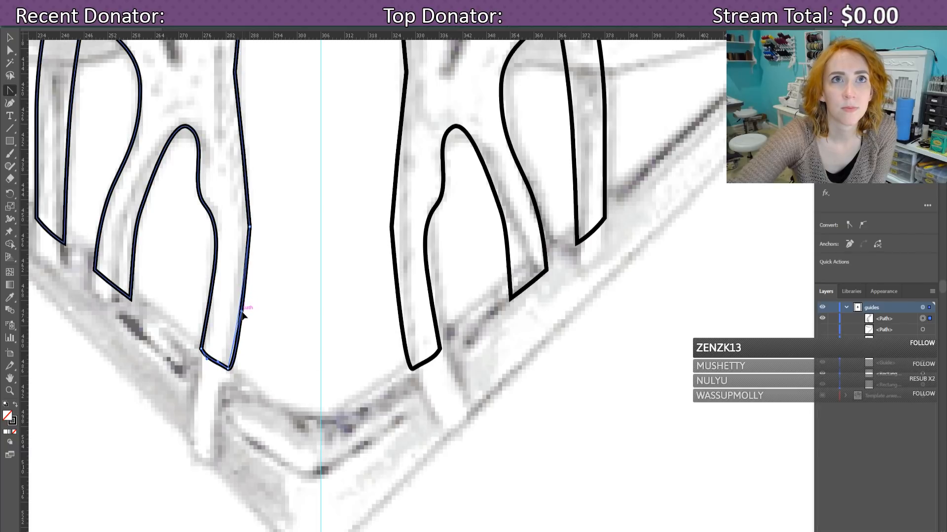
left_click_drag(250, 225, 238, 188)
scroll(275, 380, "up", 3)
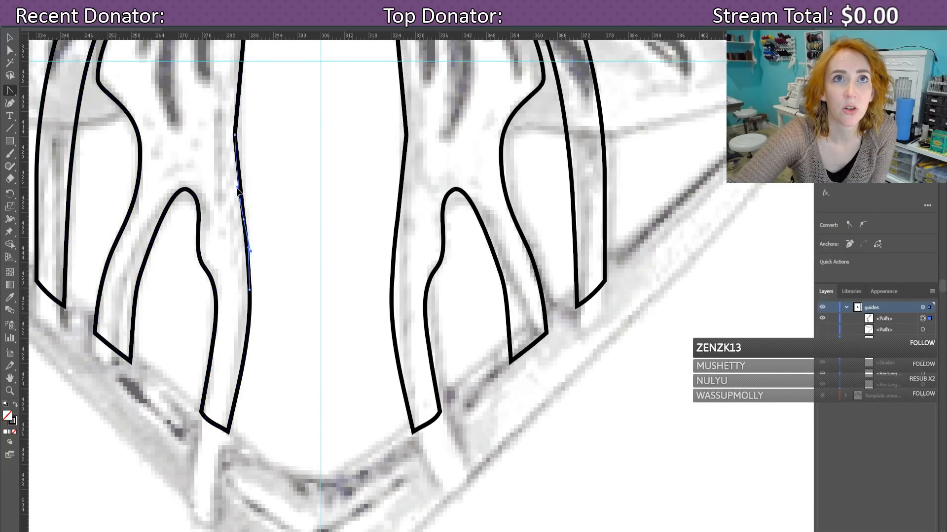
key("Delete")
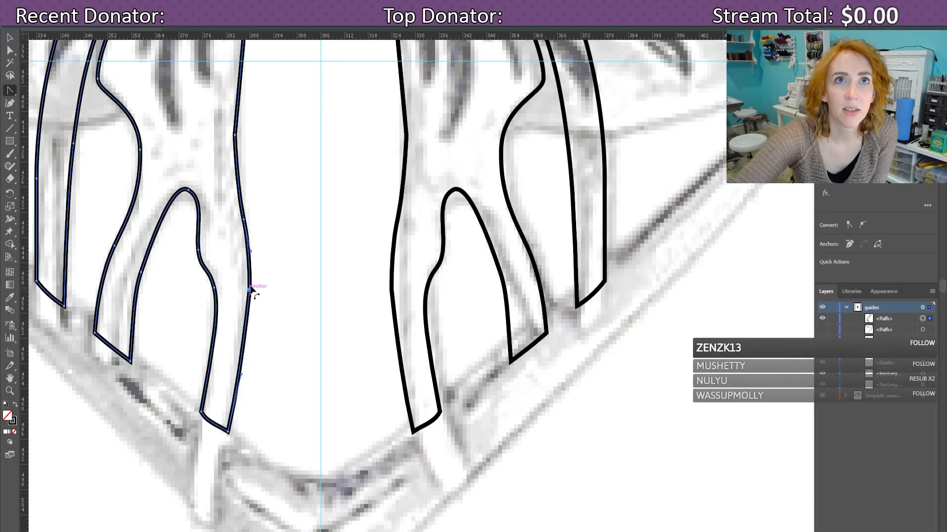
Step: Re-round the widest corner on the inner leg's inner edge, repositioning its anchor so the curve follows the sketch
double_click(244, 220)
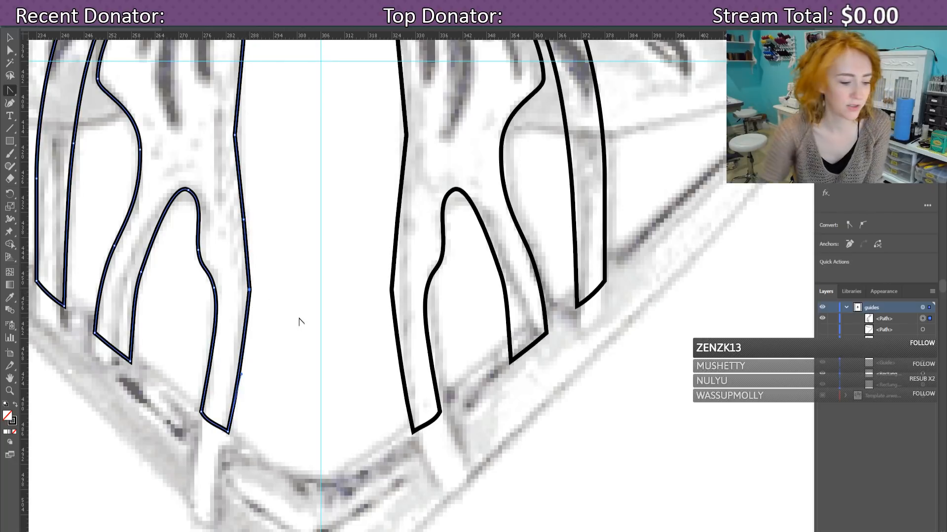
key("ctrl+z")
key("ctrl+z")
key("ctrl+z")
key("ctrl+z")
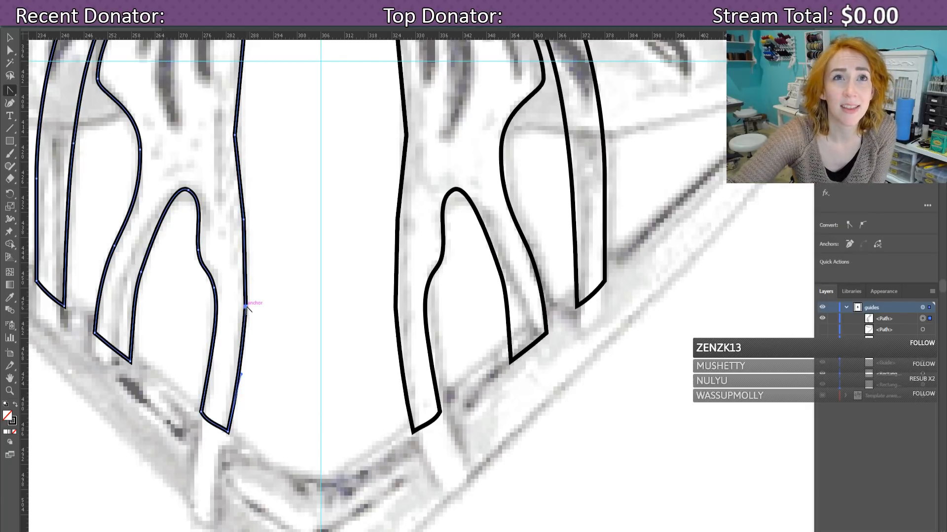
left_click_drag(249, 319, 248, 272)
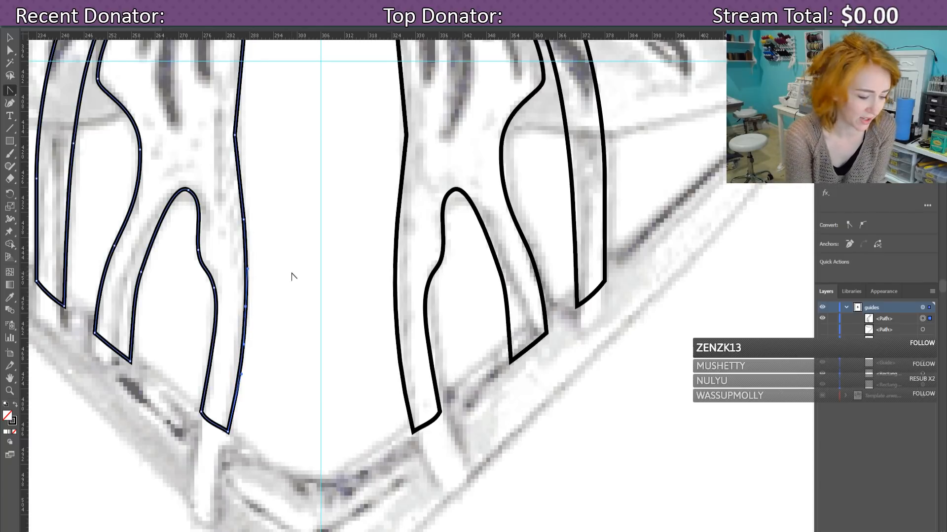
key("ctrl+z")
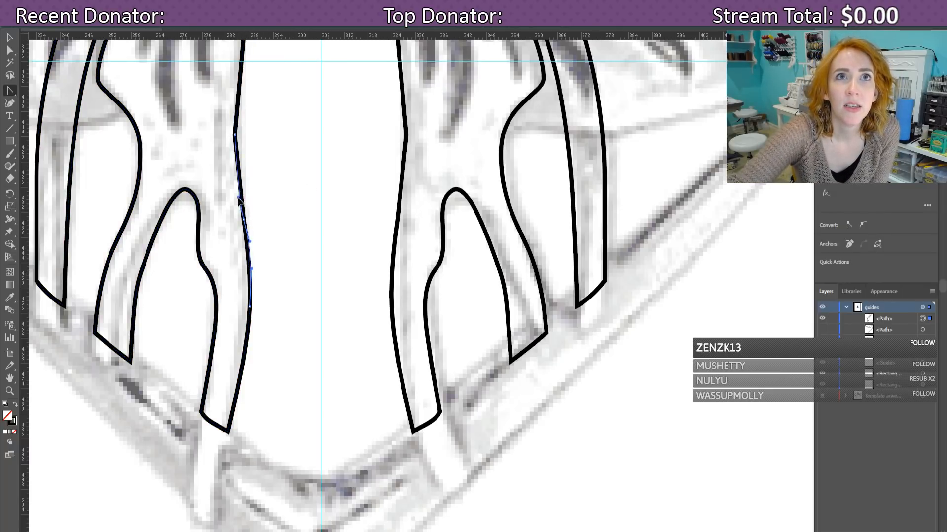
Step: Smooth the waist corner above the inner leg into a gentle curve and nudge its anchor right
scroll(247, 232, "up", 3)
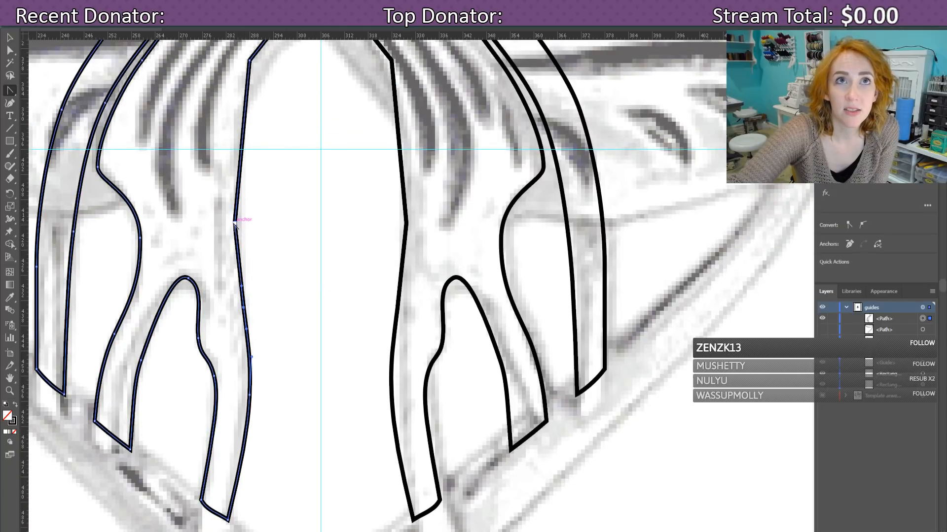
left_click(234, 217)
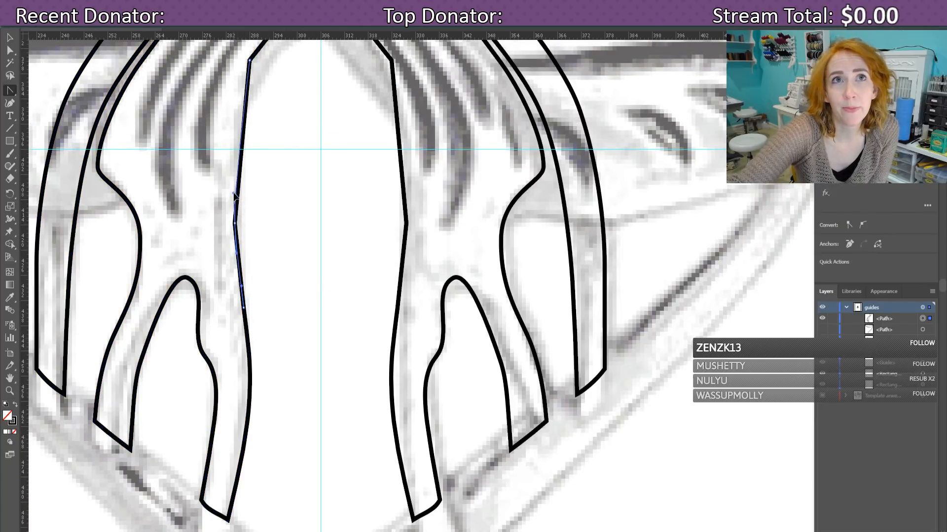
left_click(236, 194)
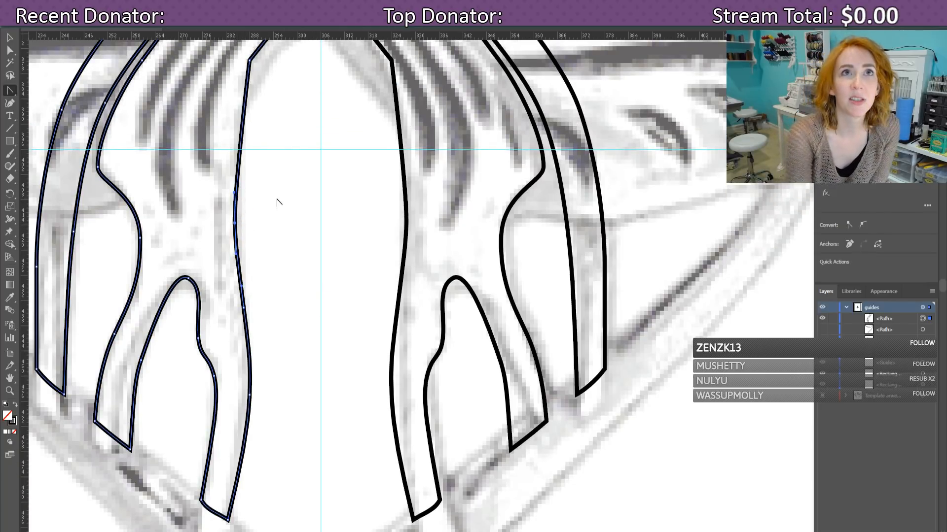
key("Right")
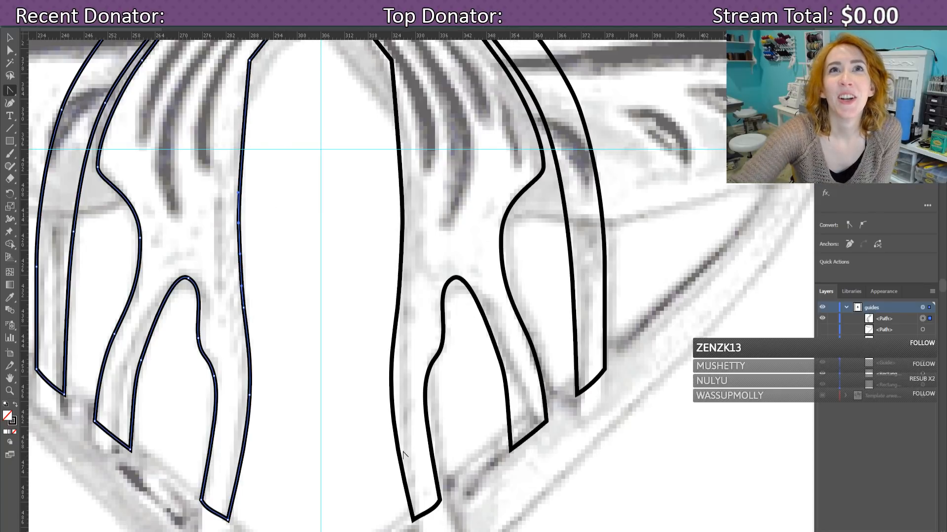
Step: Round the corner below the strand's lowest crossing into a curve and nudge its anchor up and right onto the sketch
scroll(276, 202, "up", 5)
scroll(336, 316, "up", 2)
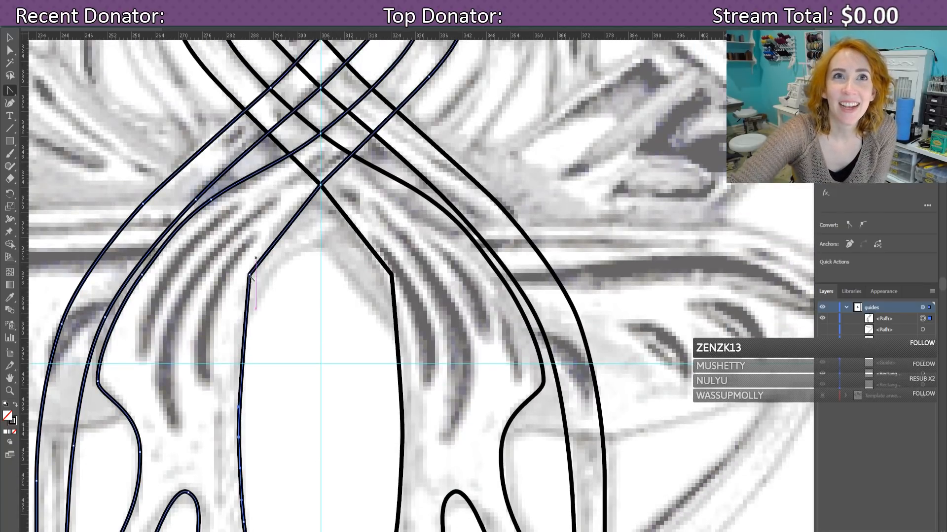
left_click_drag(250, 275, 266, 241)
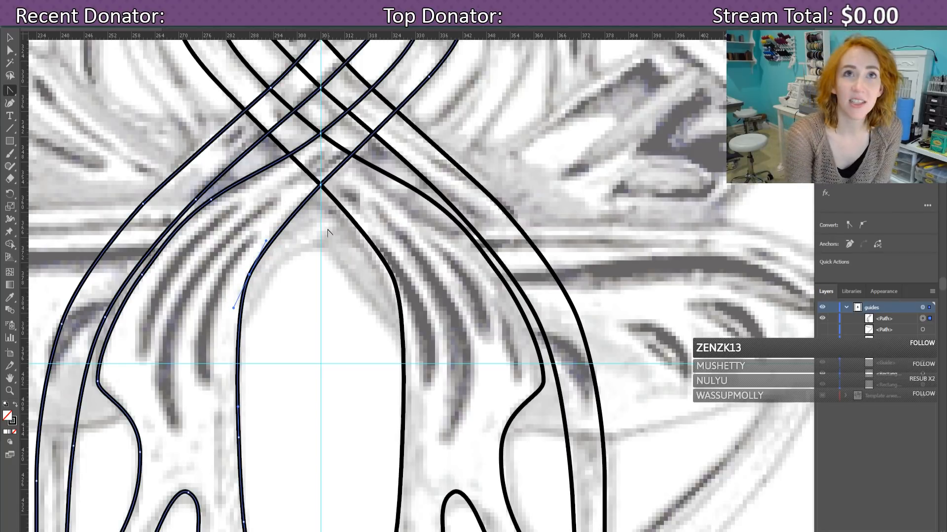
key("Up")
key("Right")
key("Up")
key("Right")
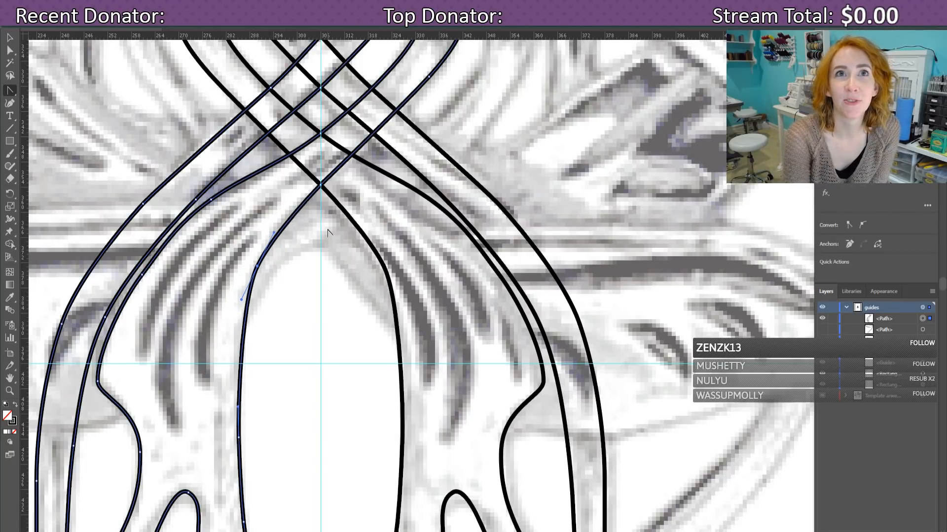
key("Right")
key("Up")
key("Right")
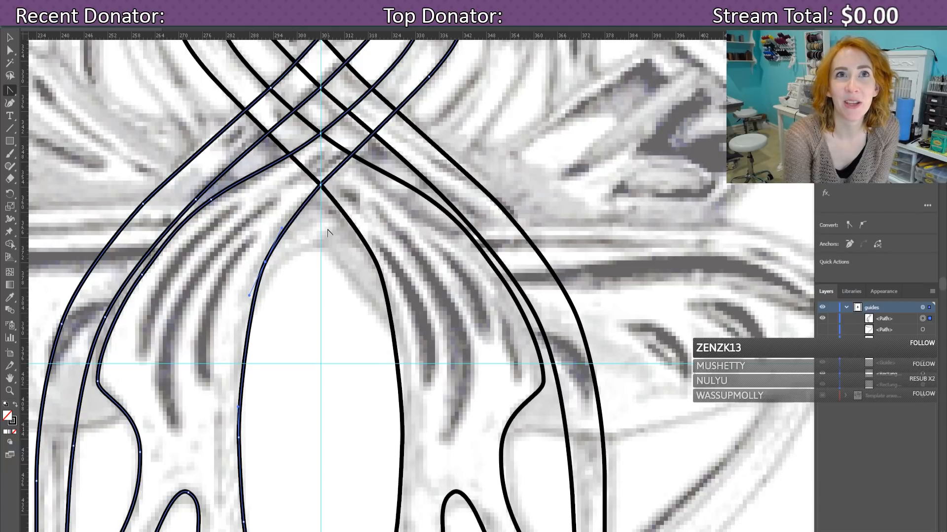
key("Up")
key("Right")
key("Up")
key("Right")
key("Up")
key("Right")
key("Up")
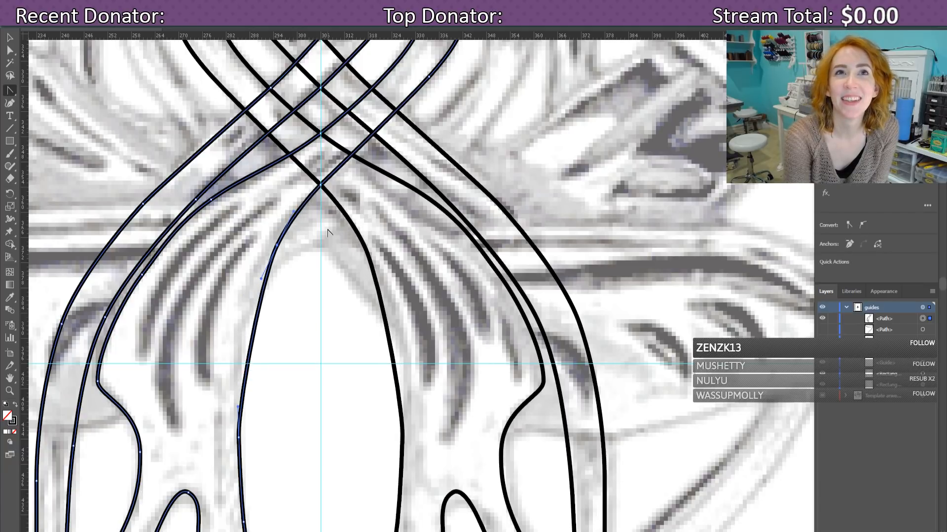
key("Left")
key("Down")
key("Left")
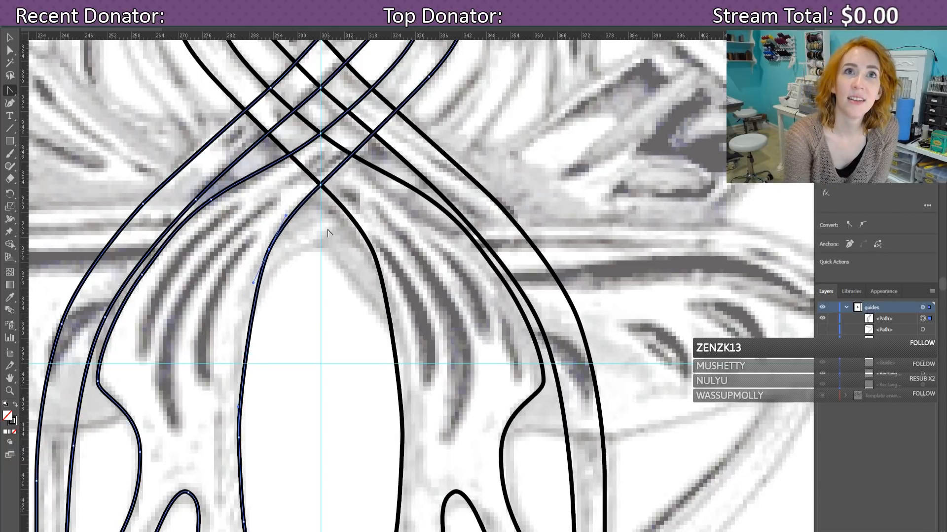
key("Left")
key("Down")
key("Down")
key("Down")
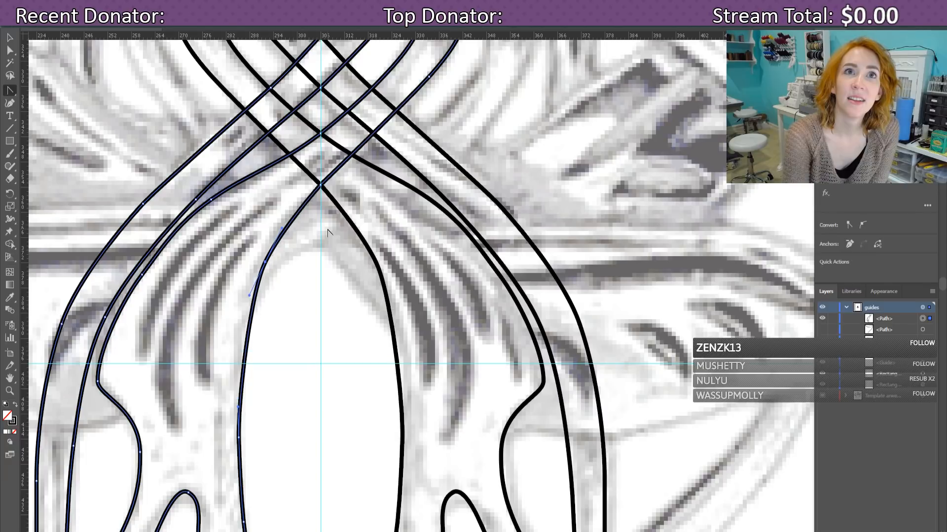
Step: Reset the handles of the anchor below the lowest crossing, redraw its curve and smooth the line through the crossing
left_click(264, 263)
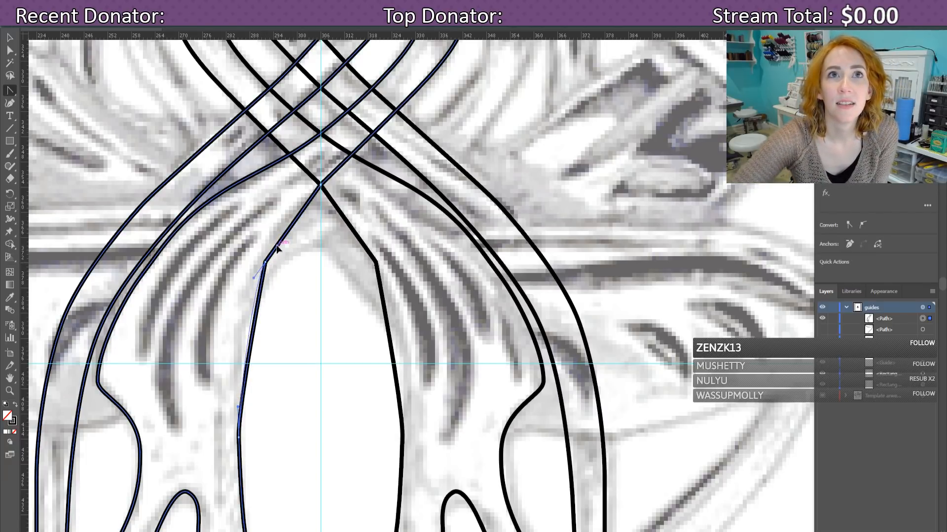
left_click_drag(277, 249, 286, 232)
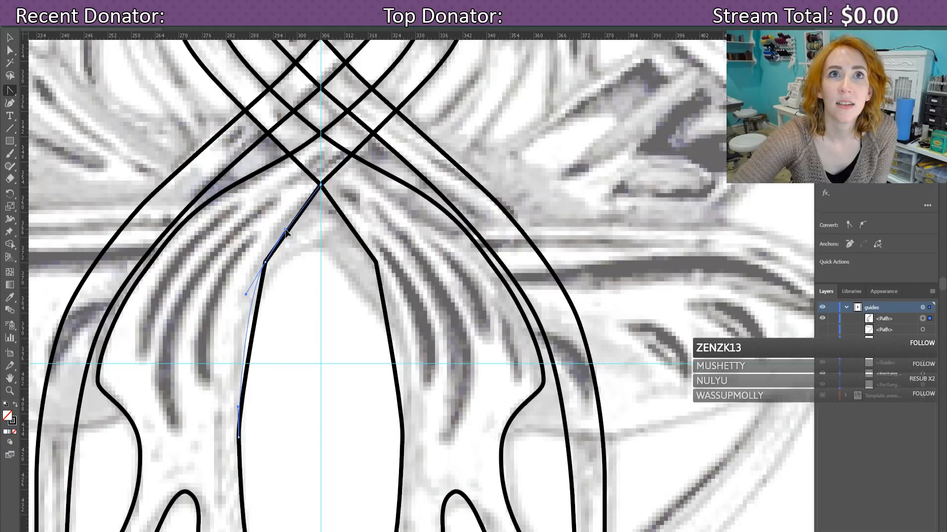
left_click(333, 175)
left_click(335, 173)
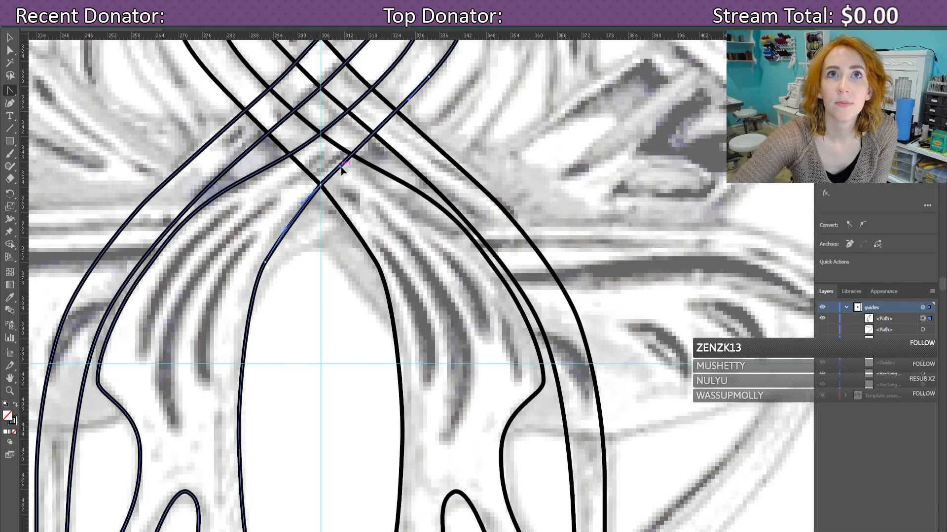
left_click(339, 166)
scroll(367, 238, "up", 3)
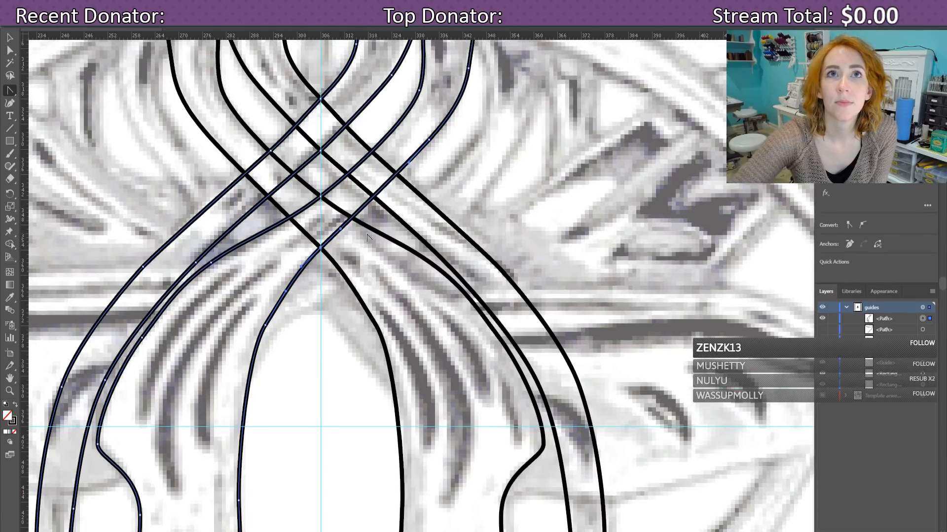
Step: Convert the anchor below the lowest crossing back to a corner, lower it and curve it again along the sketch
left_click(264, 326)
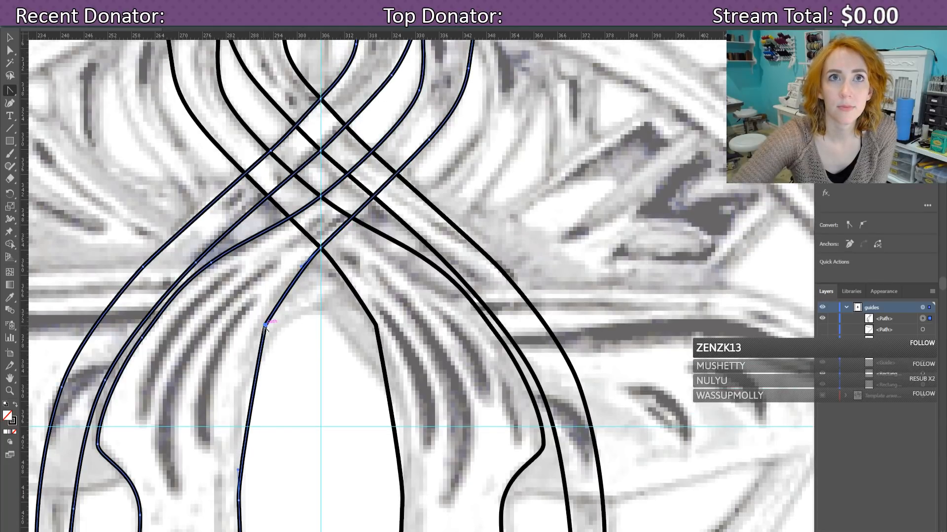
left_click_drag(265, 326, 287, 302)
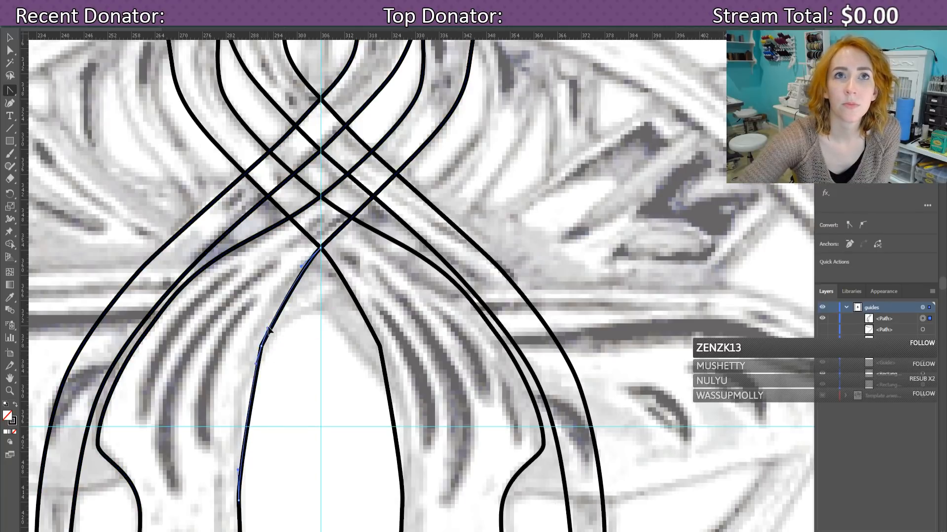
left_click_drag(274, 317, 277, 313)
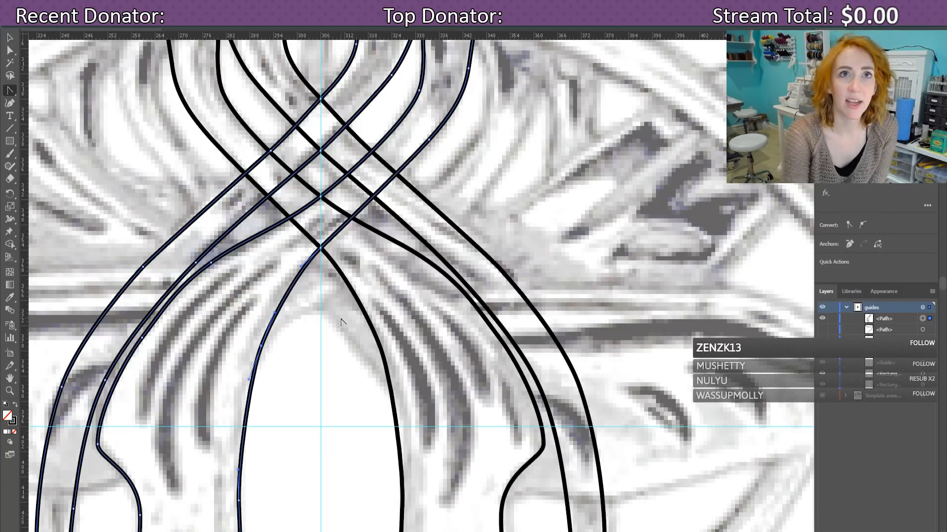
Step: Redraw the waist curve on the strand's inner edge with short vertical handles and shift its anchor upward
scroll(335, 335, "down", 5)
scroll(327, 345, "down", 3)
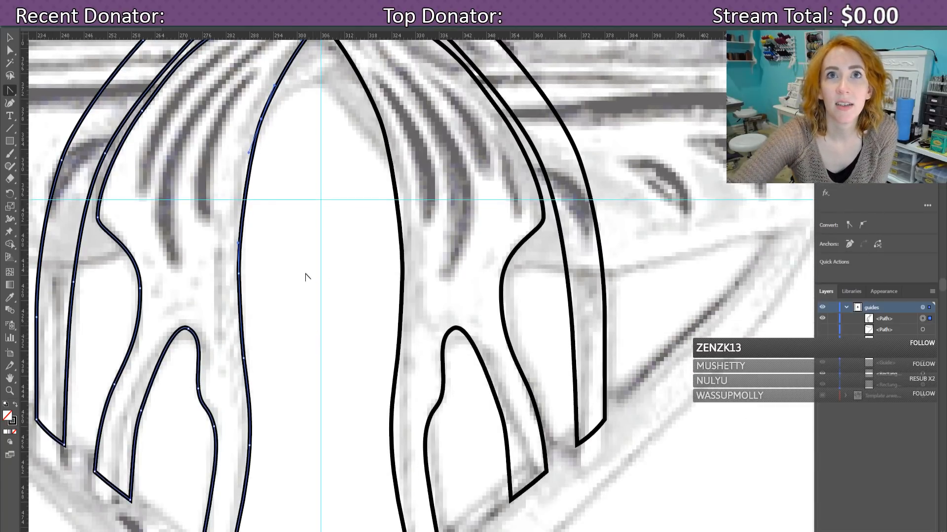
left_click(239, 274)
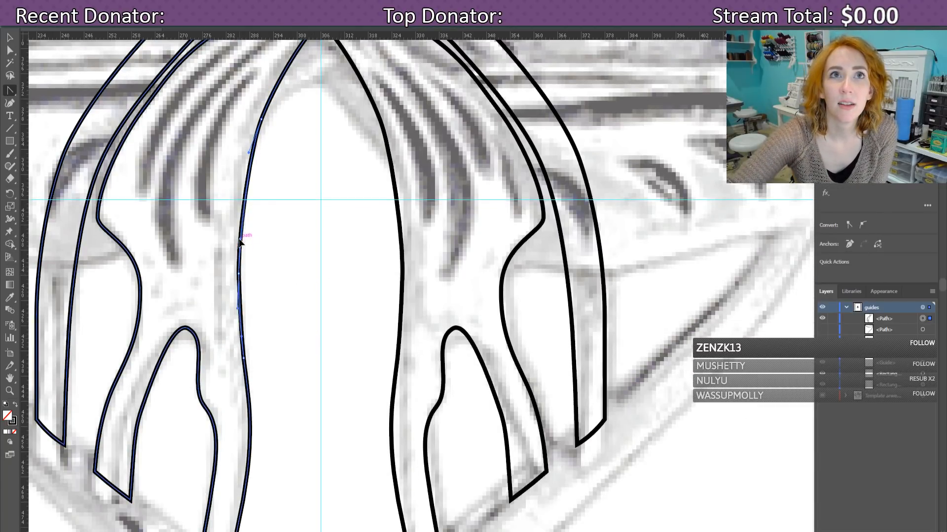
left_click(239, 233)
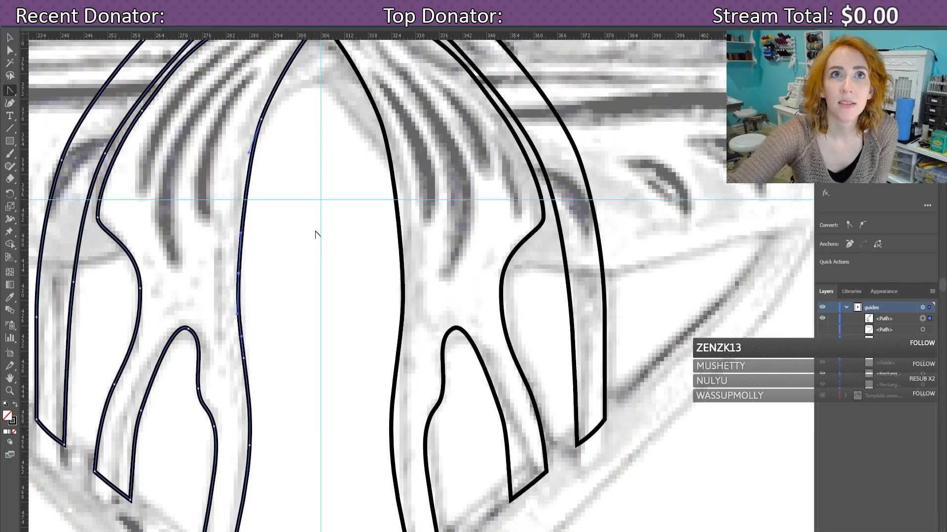
left_click(239, 263)
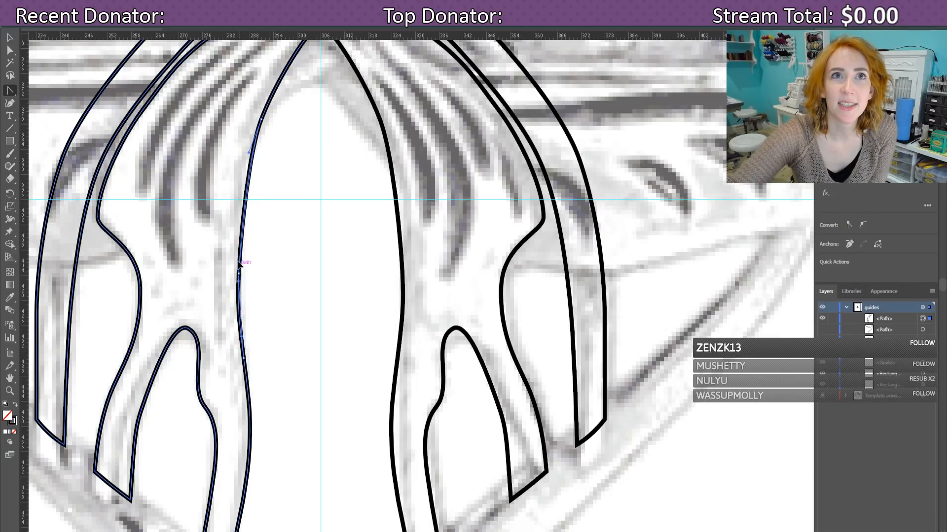
left_click(239, 263)
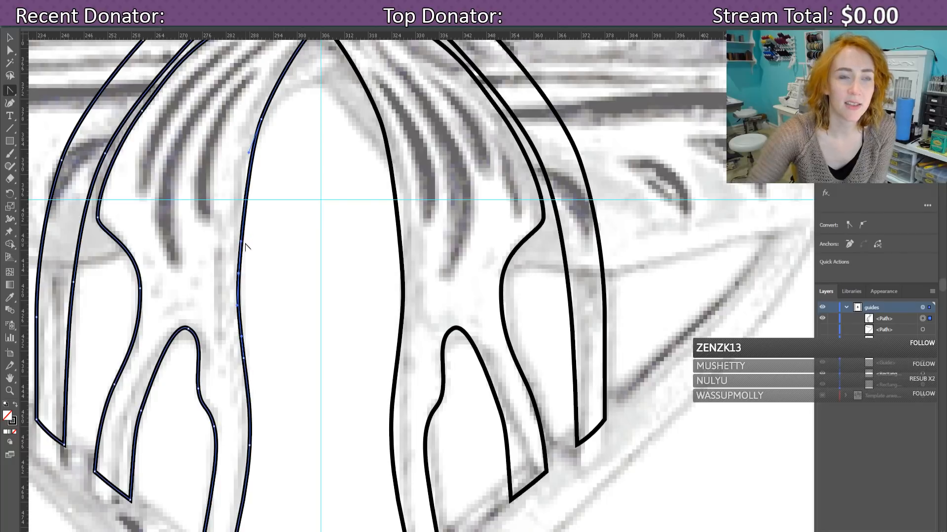
left_click(245, 246)
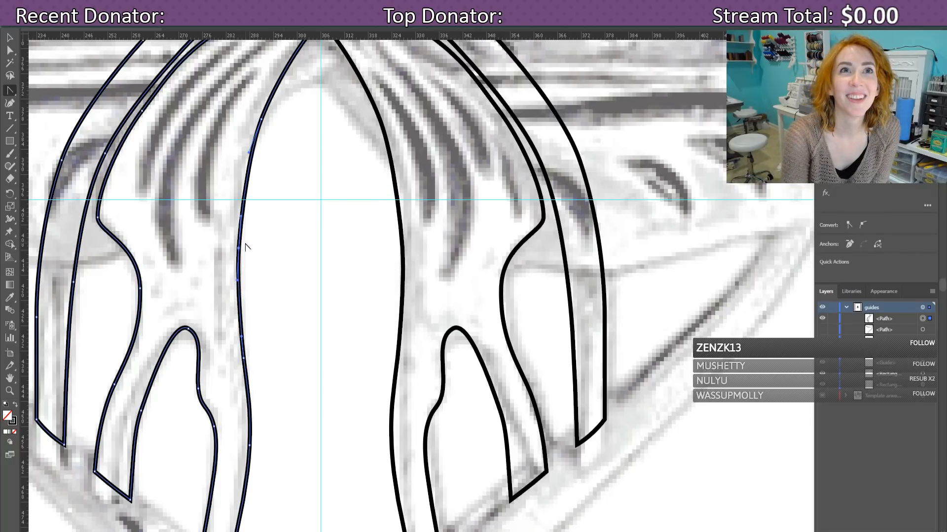
Step: Hide the template layer to examine the strand's smoothed inner edge, and show the layer again
scroll(289, 275, "up", 5)
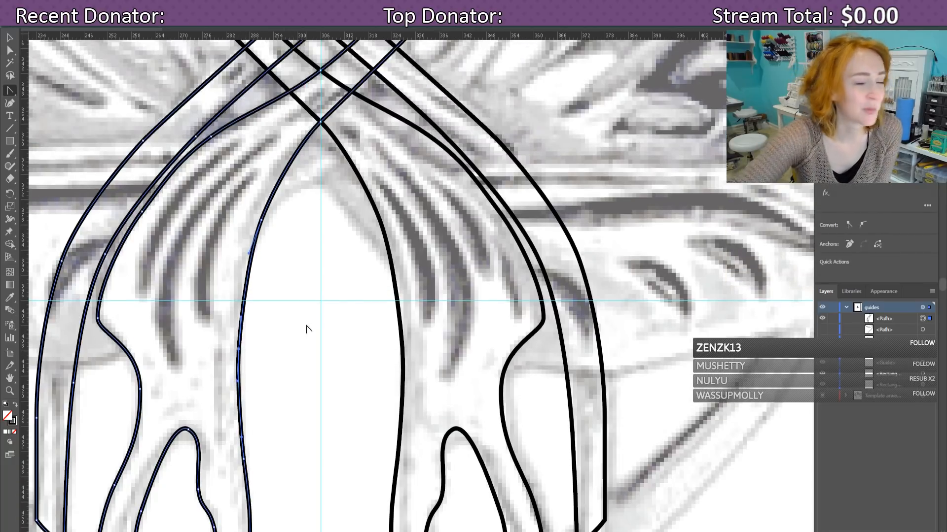
scroll(303, 326, "down", 2)
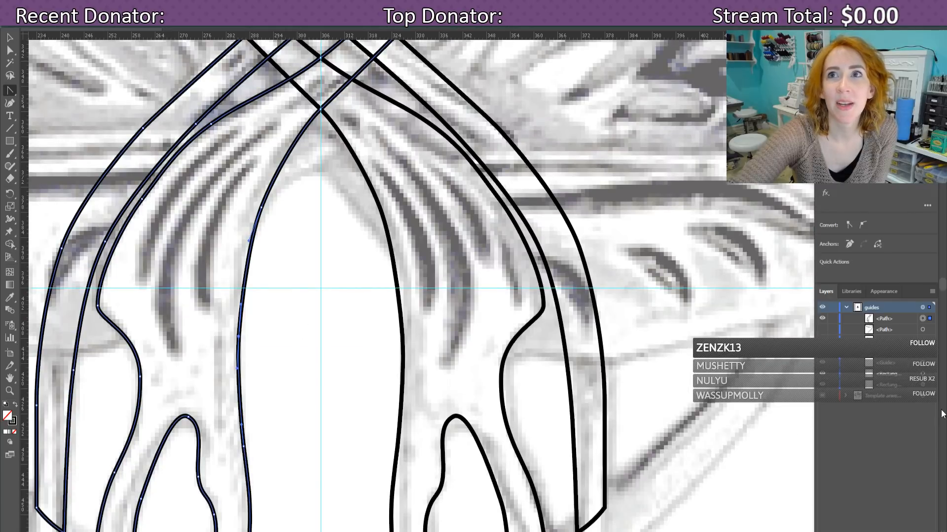
left_click(820, 397)
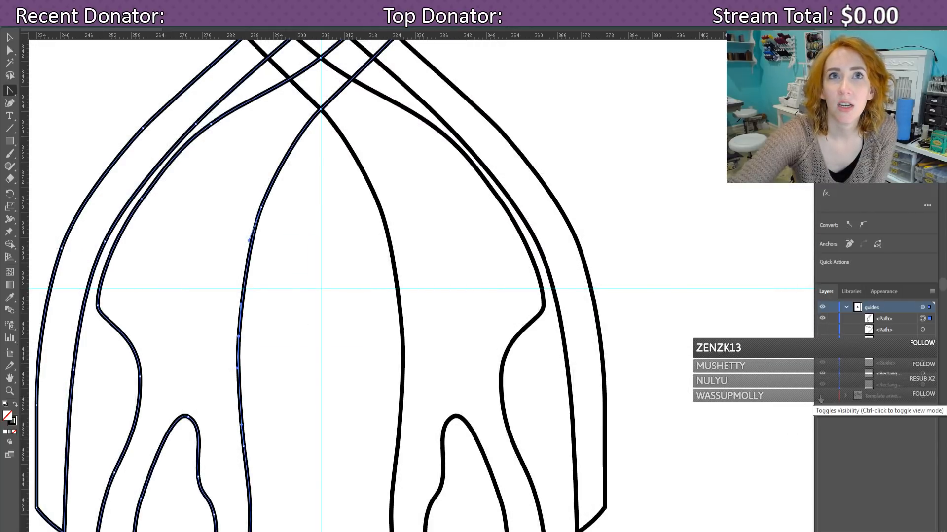
left_click(820, 397)
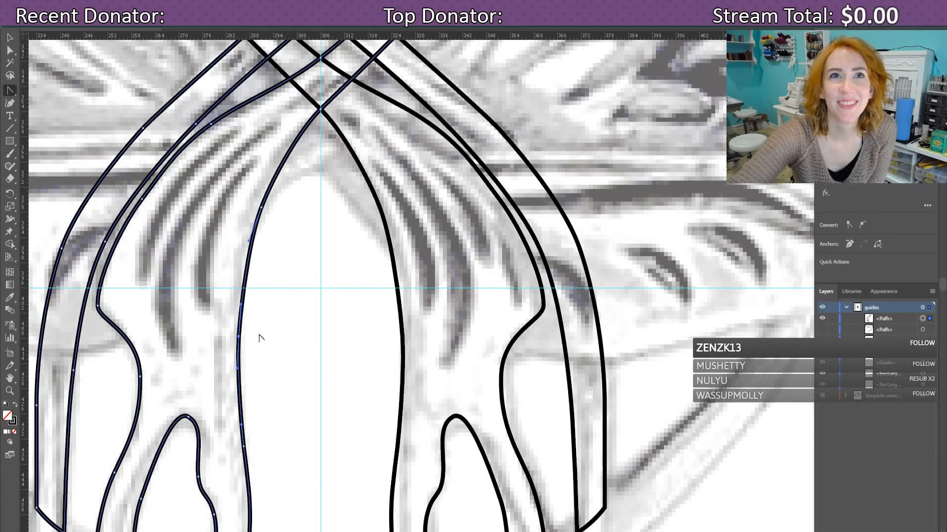
Step: Lengthen the waist anchor's handles for a softer bend and check the outline with the template layer briefly hidden
left_click_drag(240, 337, 240, 290)
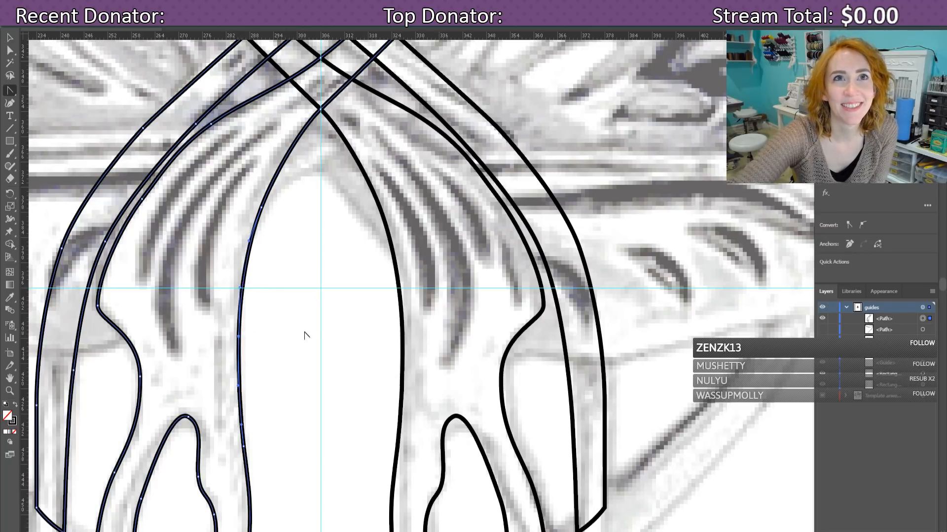
left_click(822, 396)
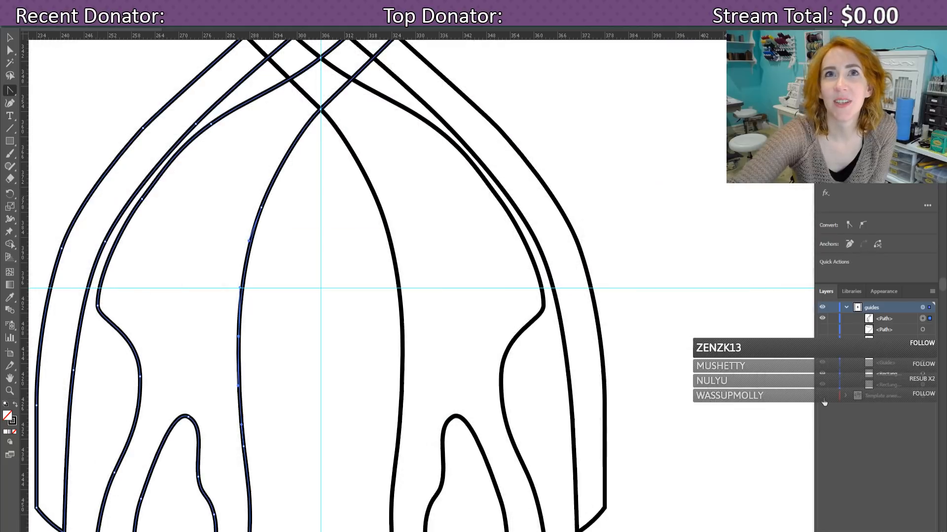
left_click(822, 395)
scroll(509, 365, "up", 3)
scroll(509, 365, "up", 6)
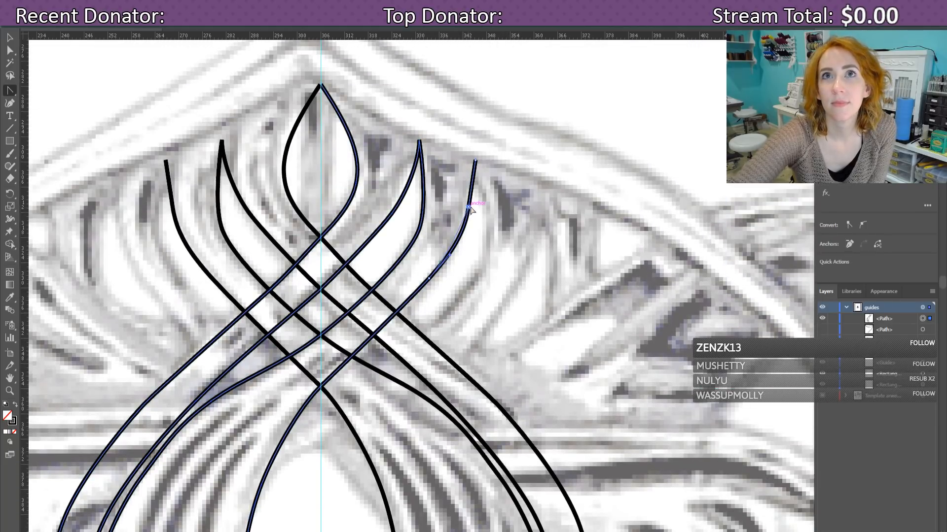
Step: Convert the anchor below the outer right strand's upper tip to a corner and redraw its curve handles
left_click(468, 209)
left_click_drag(472, 182, 476, 160)
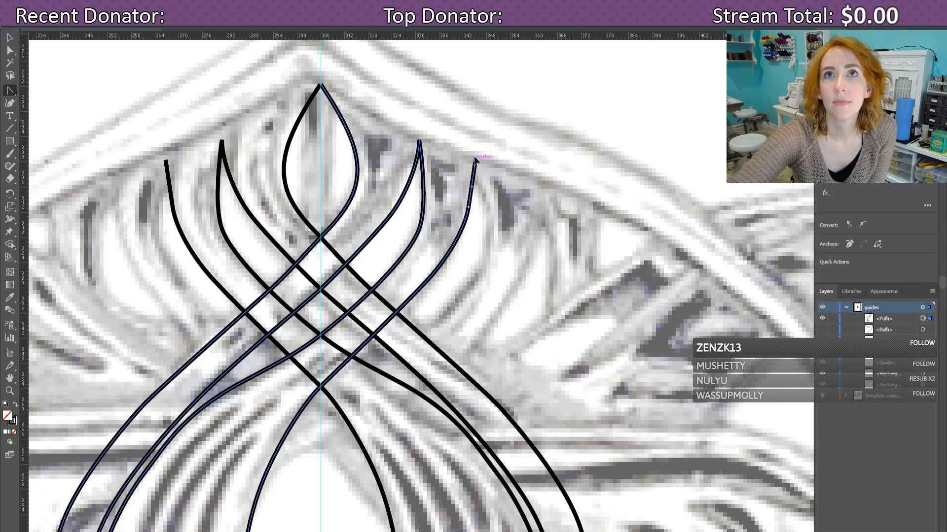
left_click(470, 144)
key("ctrl+a")
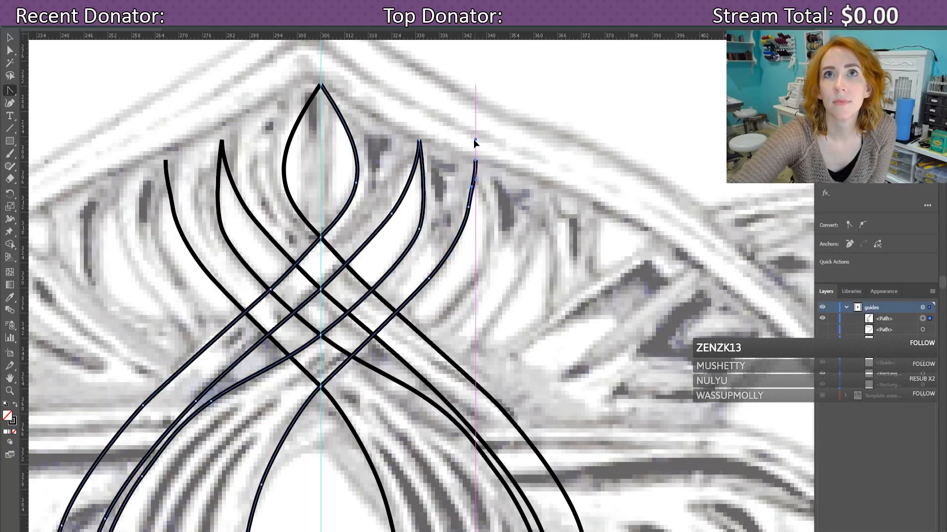
Step: Convert the outer right strand's upper anchor to a corner, lower it along the sketch and redraw its handles for a smooth bend
left_click(469, 208)
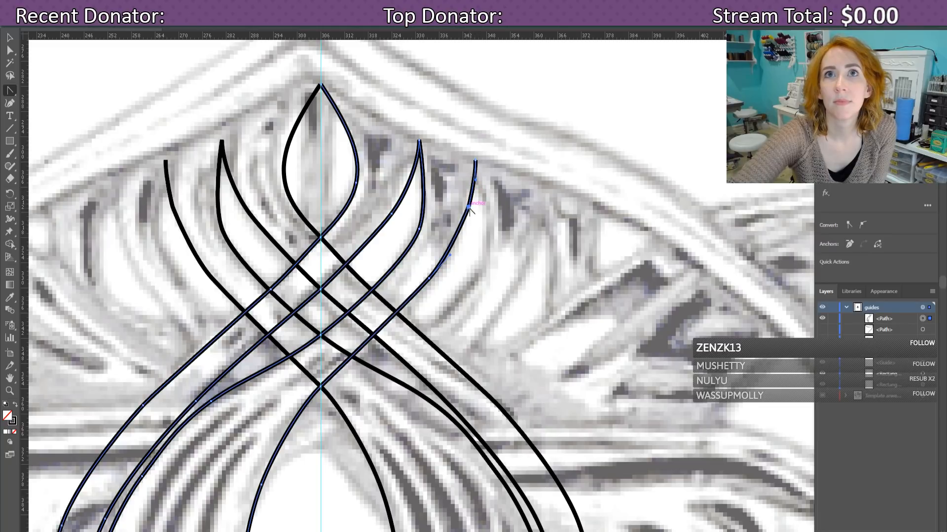
left_click(460, 239)
left_click_drag(460, 238, 458, 236)
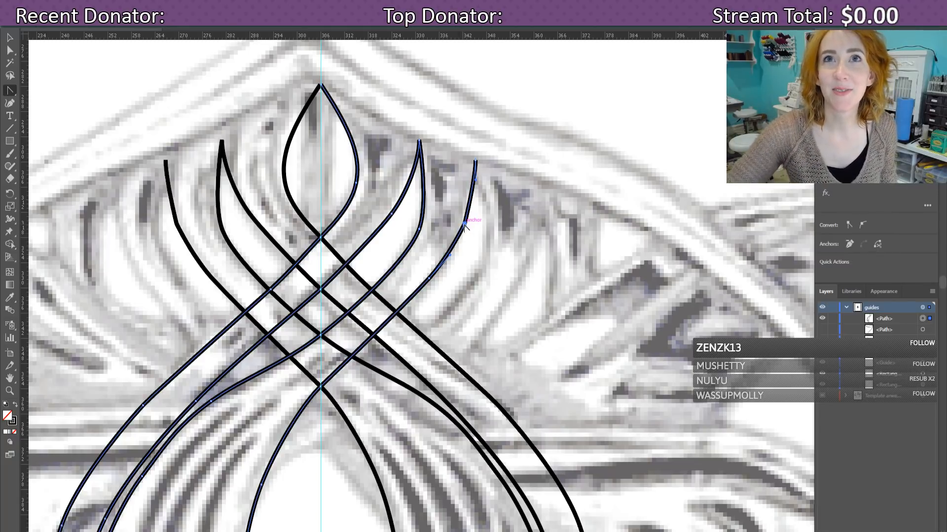
left_click(474, 209)
key("ctrl+a")
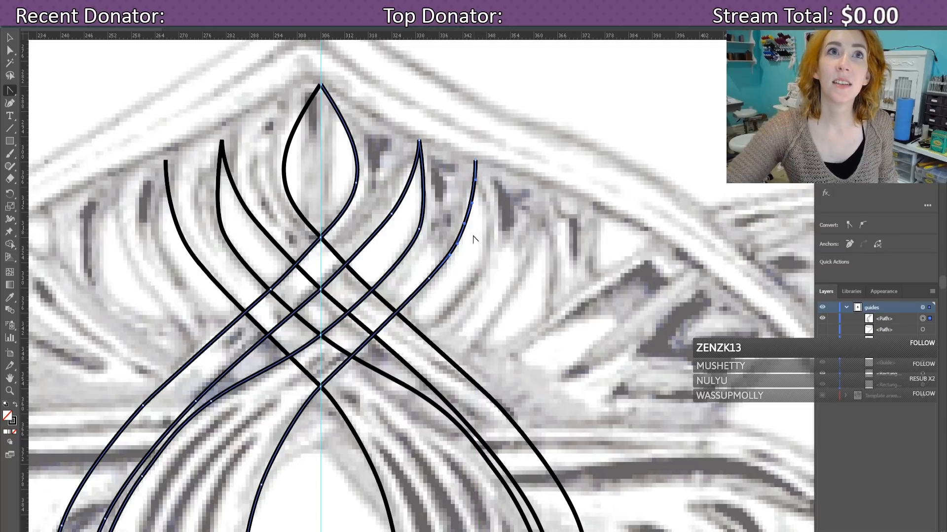
left_click(465, 224)
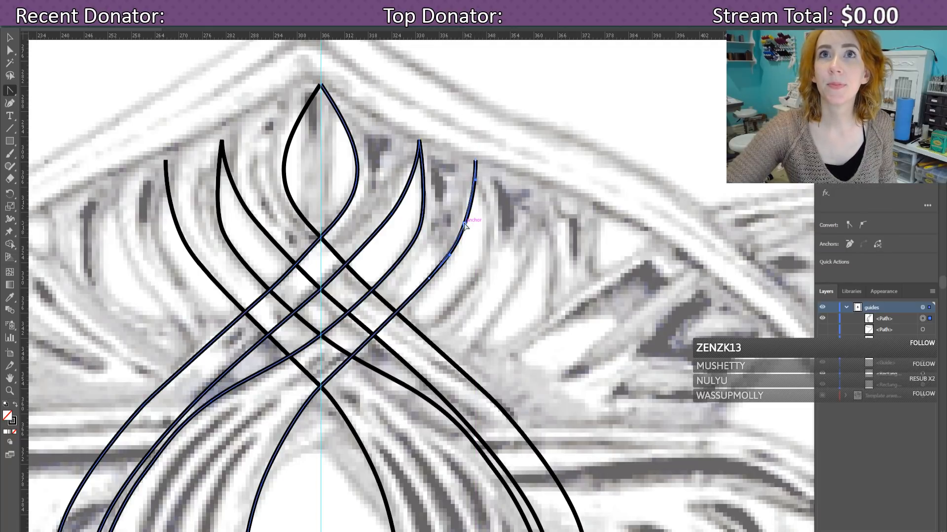
left_click(472, 211)
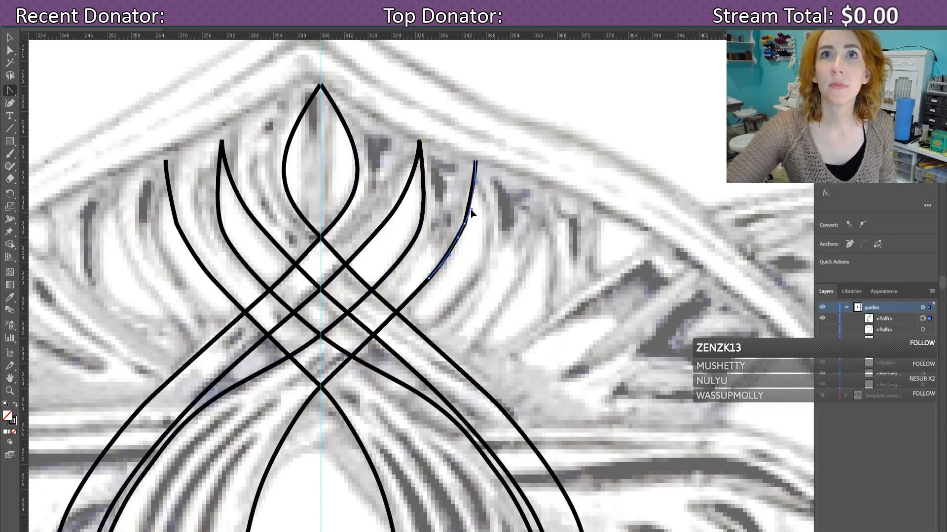
key("ctrl+a")
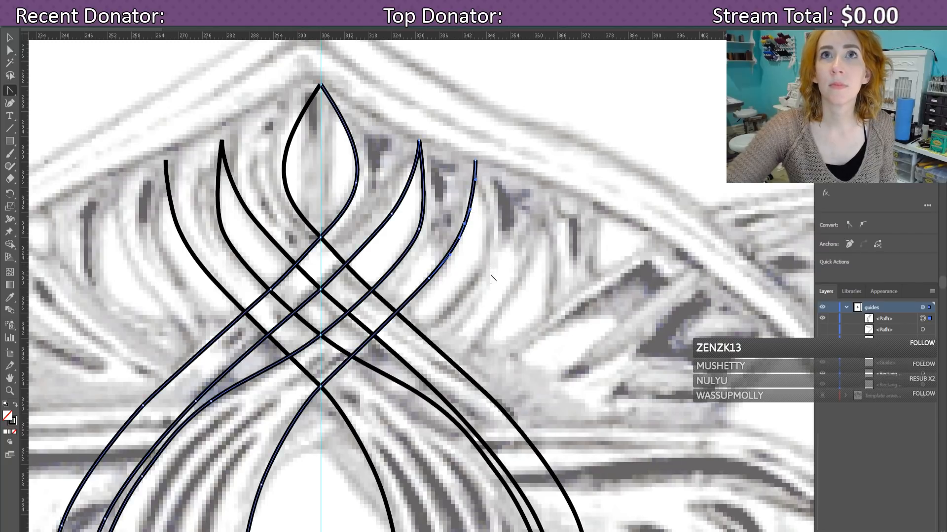
Step: Show the hidden outline paths of the buckle and hide the template layer to review the complete knotwork
scroll(683, 434, "down", 5)
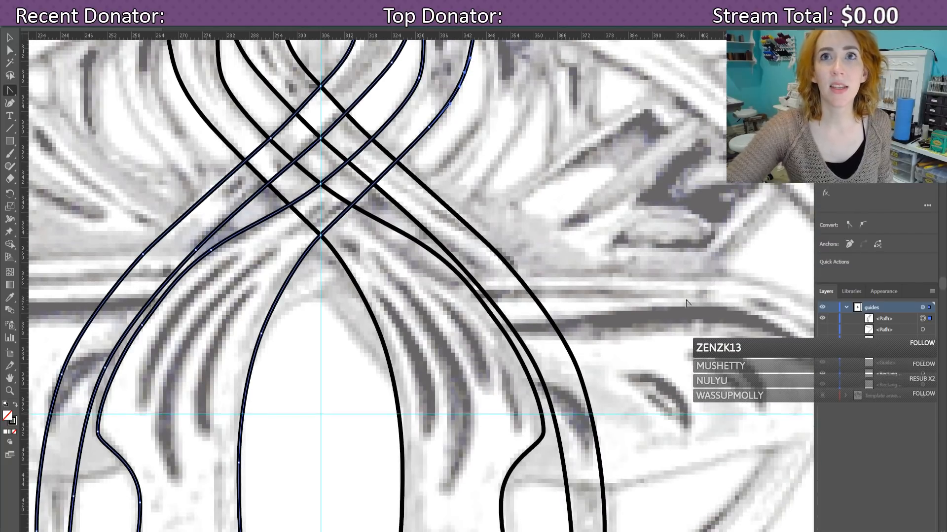
key("ctrl+minus")
key("ctrl+minus")
key("ctrl+minus")
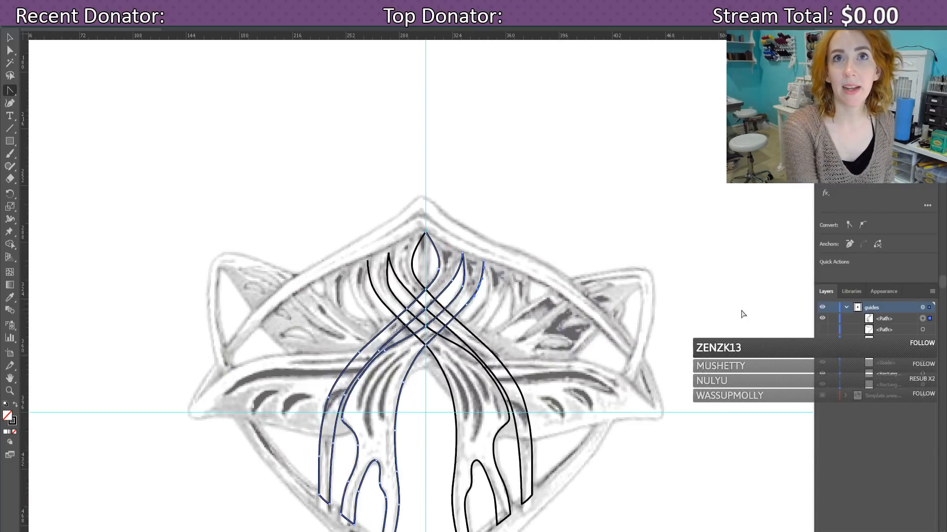
scroll(453, 287, "down", 4)
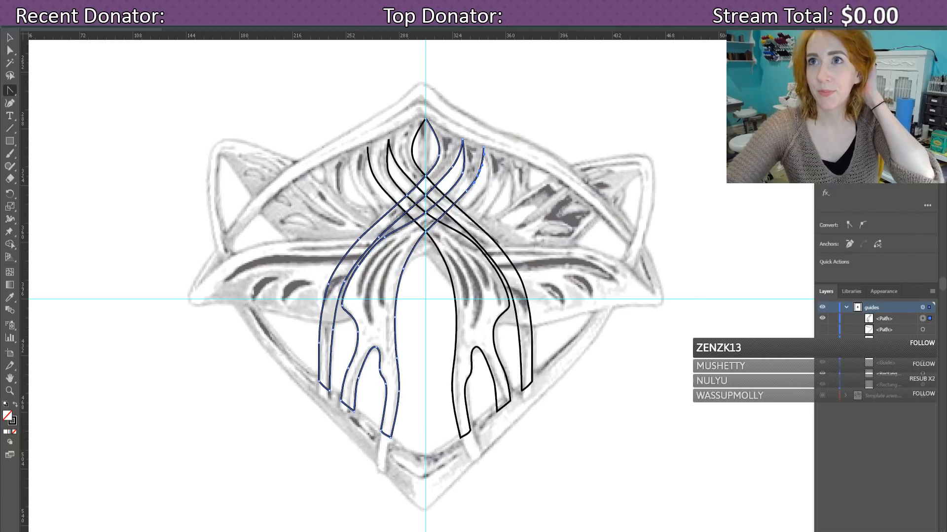
left_click(822, 328)
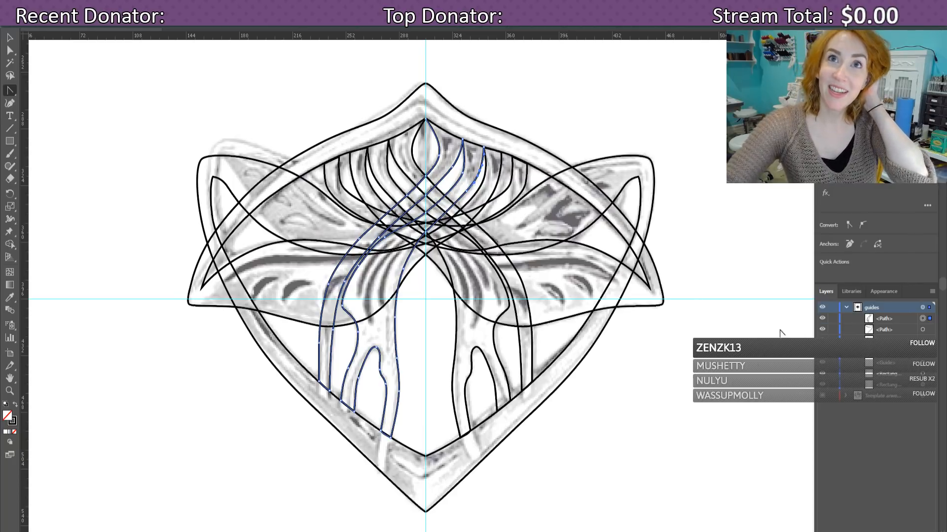
left_click(821, 397)
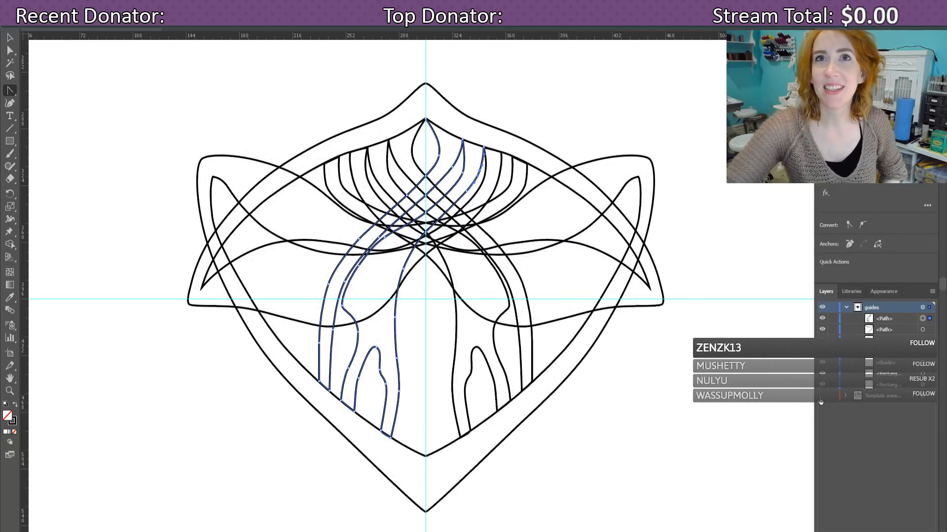
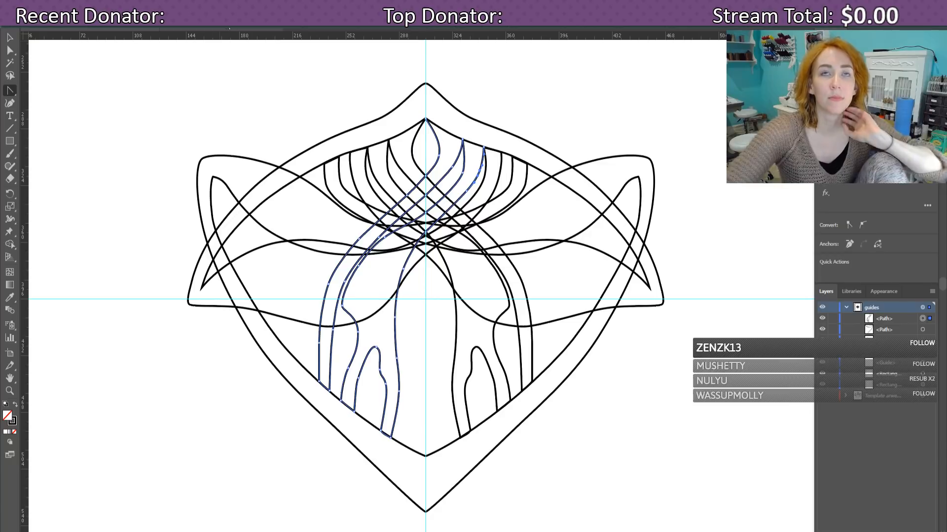
Step: Switch to the blank document and place the Sleeve design image on its artboard
left_click(237, 28)
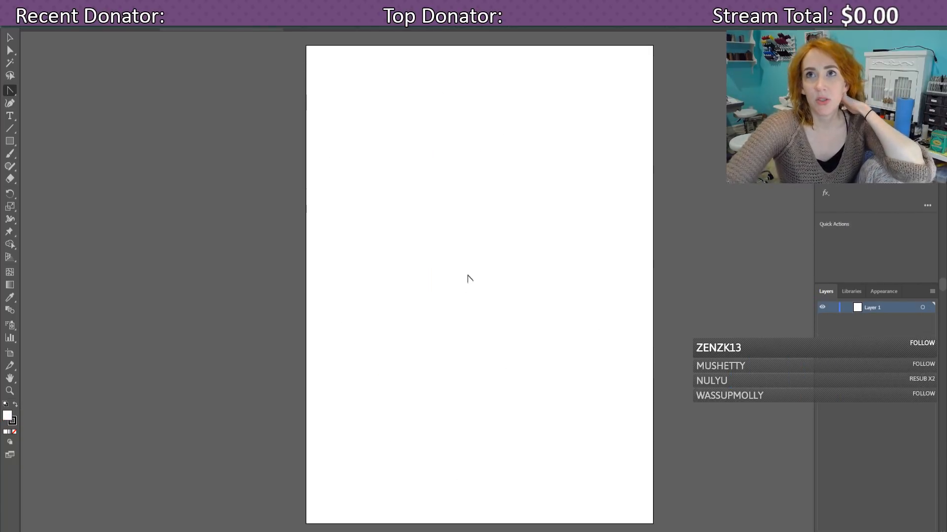
key("alt+f")
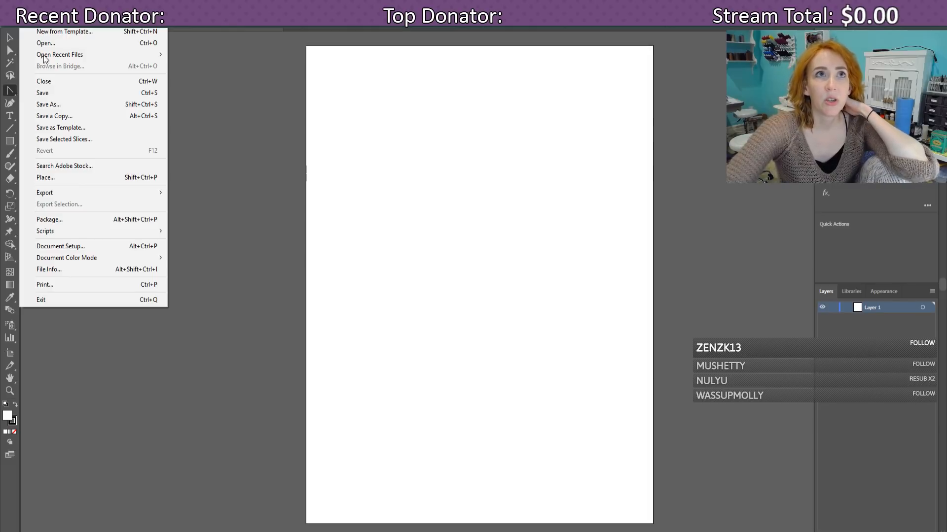
left_click(64, 176)
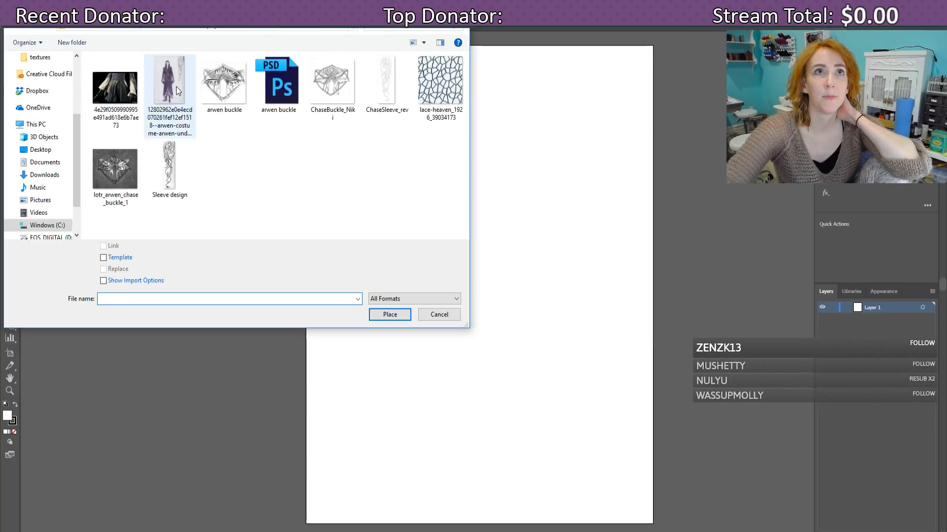
left_click(169, 167)
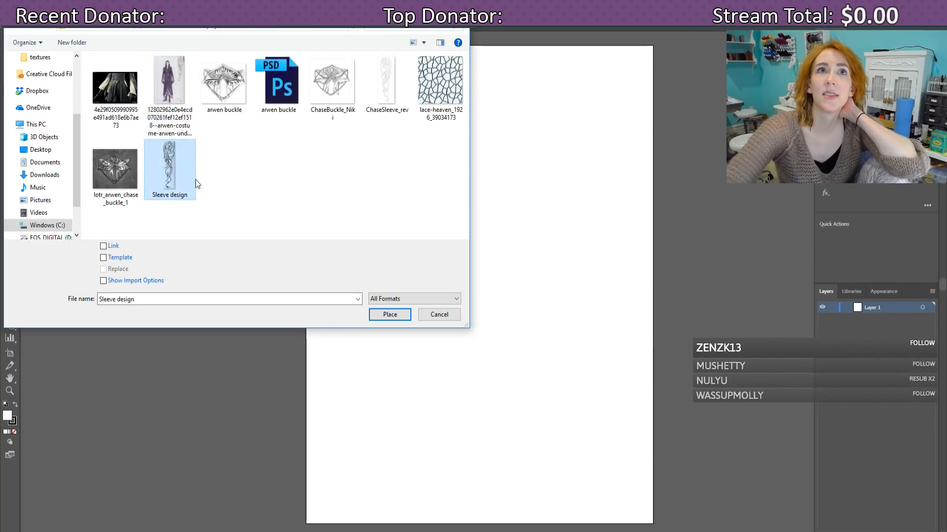
left_click(390, 314)
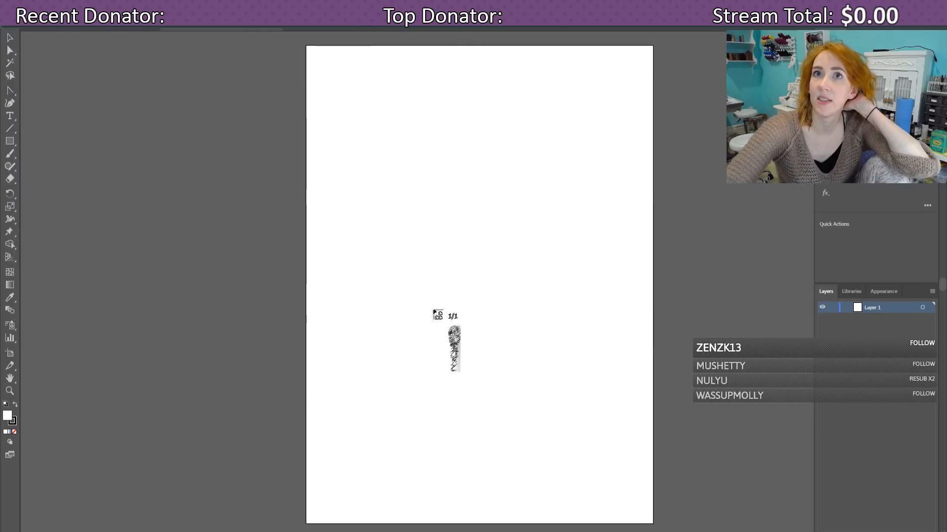
left_click(455, 229)
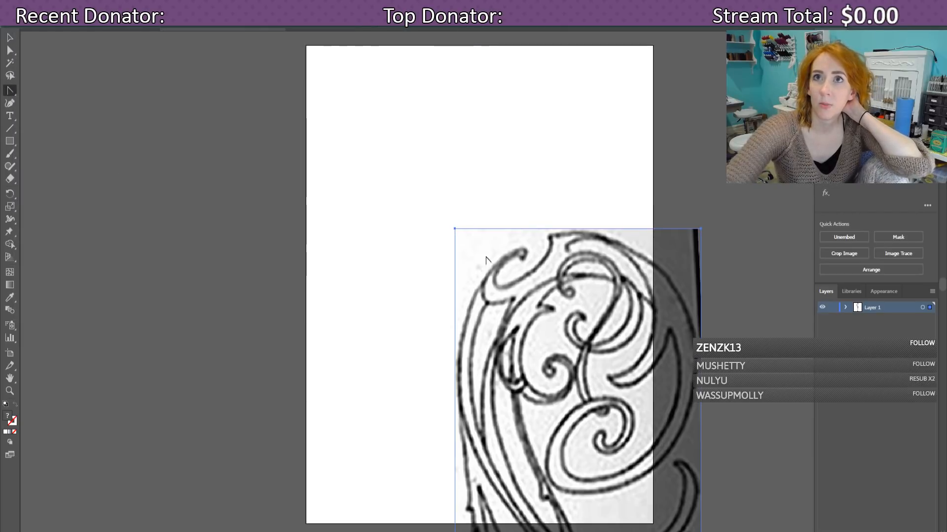
Step: Move the placed sleeve image onto the artboard and scale it down proportionally until its full length fits
key("v")
left_click_drag(555, 351, 467, 192)
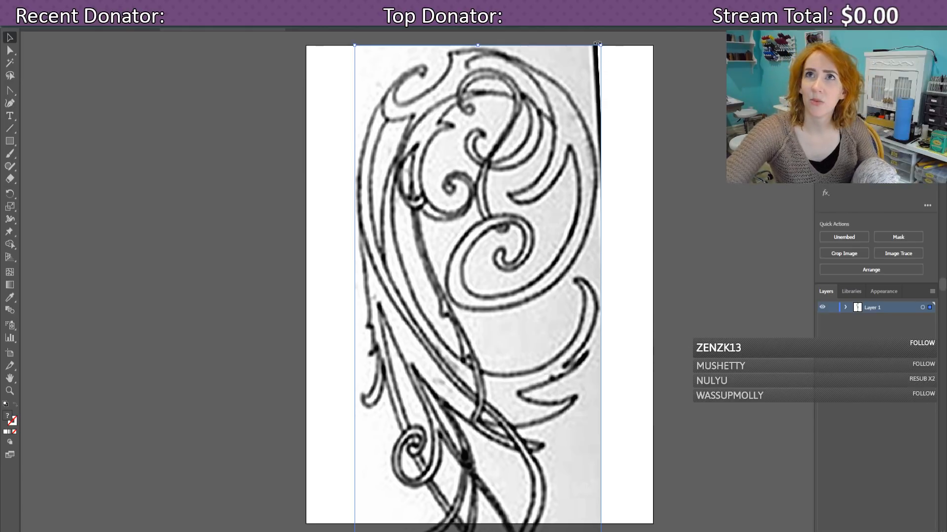
mouse_move(597, 43)
left_mouse_down()
mouse_move(611, 50)
mouse_move(560, 110)
mouse_move(497, 290)
mouse_move(494, 478)
left_mouse_up()
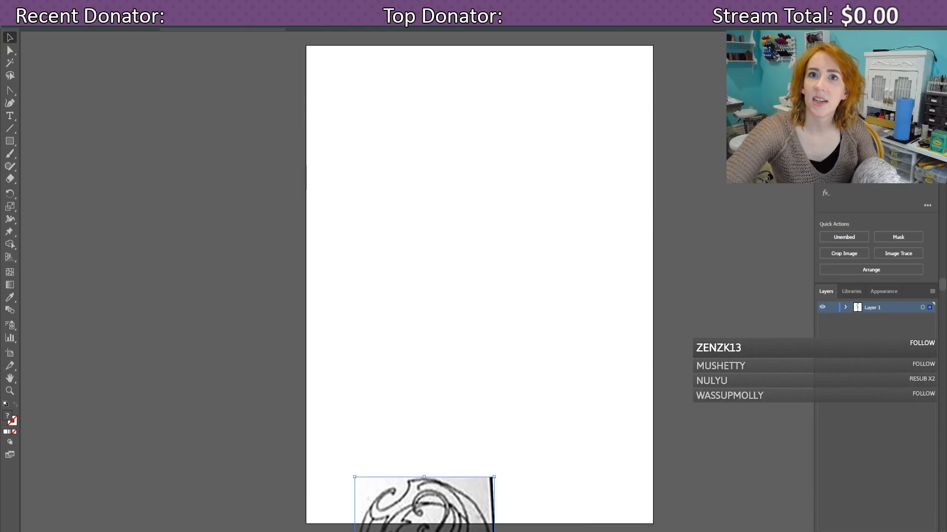
left_click_drag(433, 503, 484, 64)
mouse_move(545, 45)
left_mouse_down()
mouse_move(430, 321)
mouse_move(478, 193)
left_mouse_up()
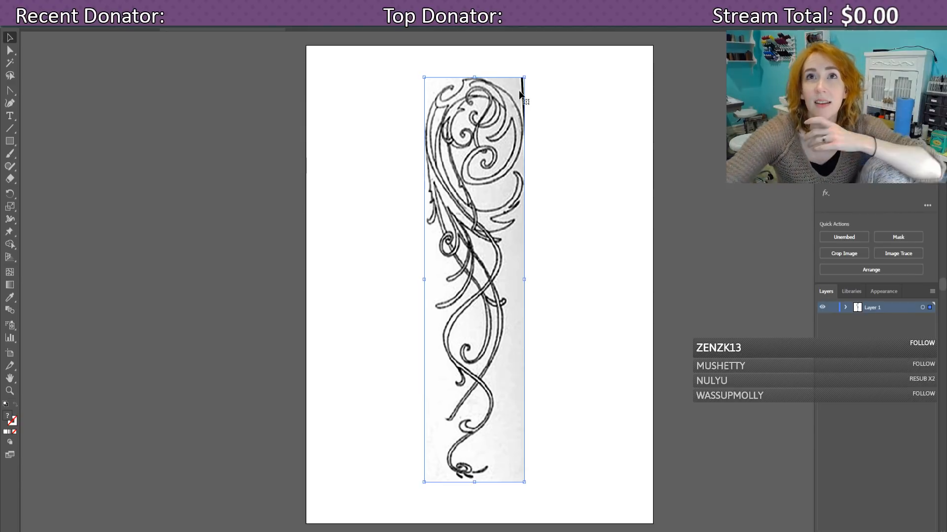
Step: Enlarge the sleeve image slightly to nearly fill the artboard's height and centre it on the page
left_click_drag(477, 330, 473, 311)
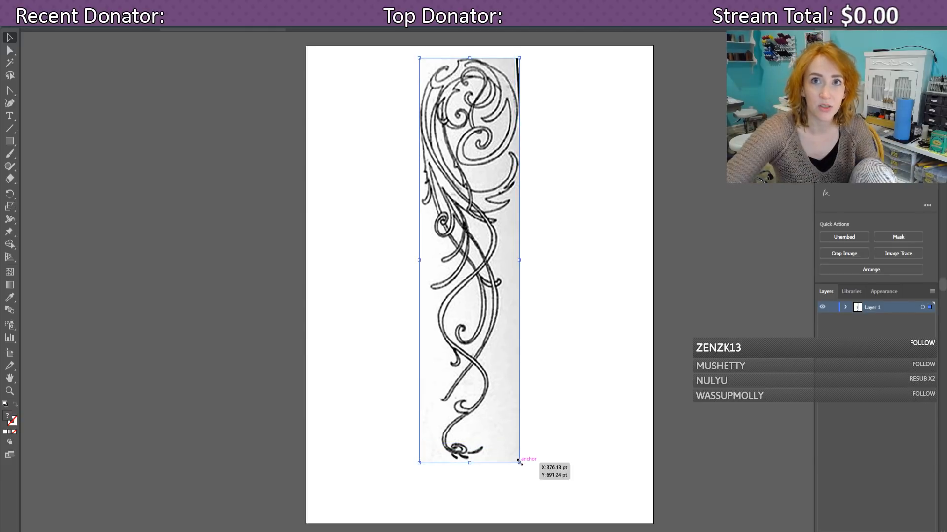
left_click_drag(519, 462, 530, 504)
mouse_move(517, 463)
left_mouse_down()
mouse_move(524, 469)
mouse_move(519, 462)
left_mouse_up()
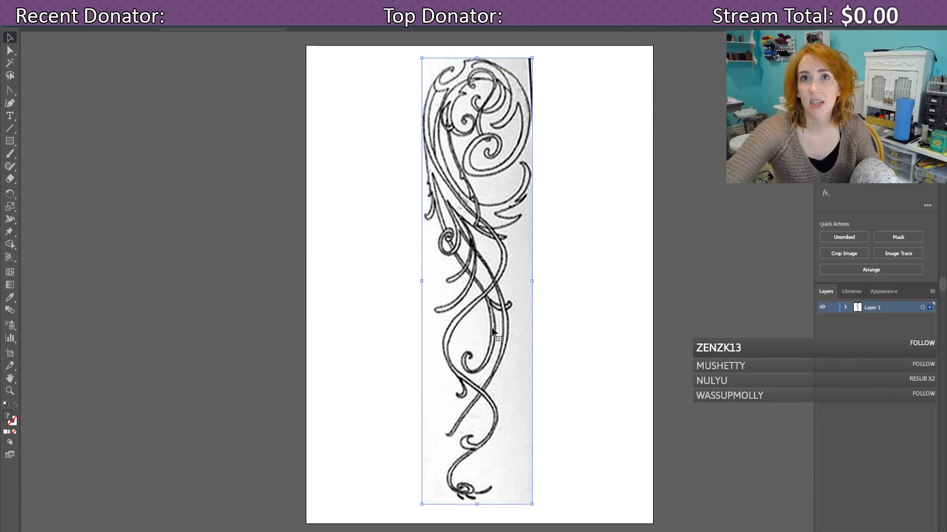
left_click_drag(492, 328, 487, 325)
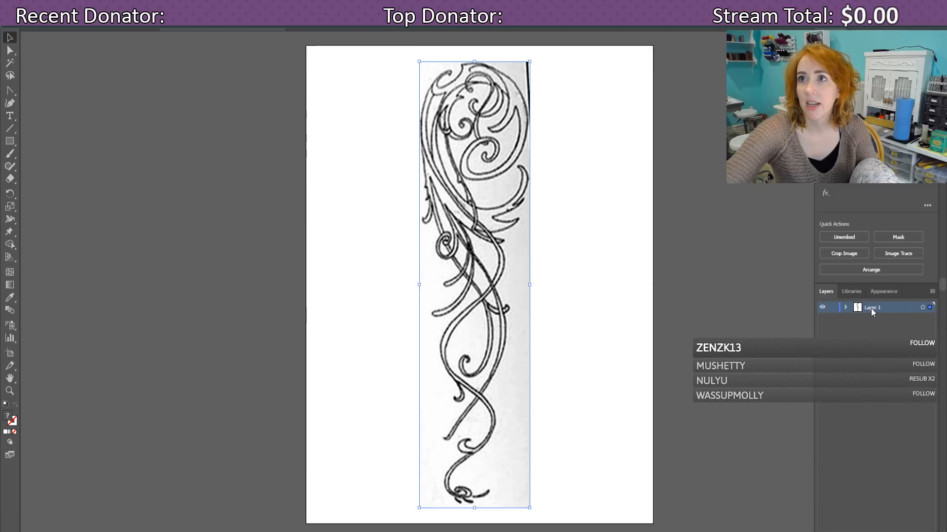
Step: Add a new layer above the image and make Layer 1 a template with images dimmed to 50%
left_click(909, 526)
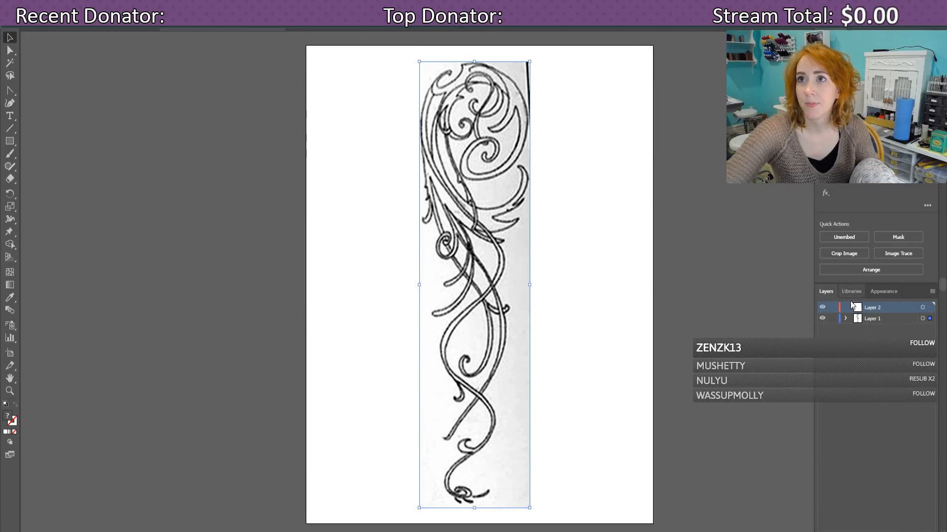
double_click(858, 319)
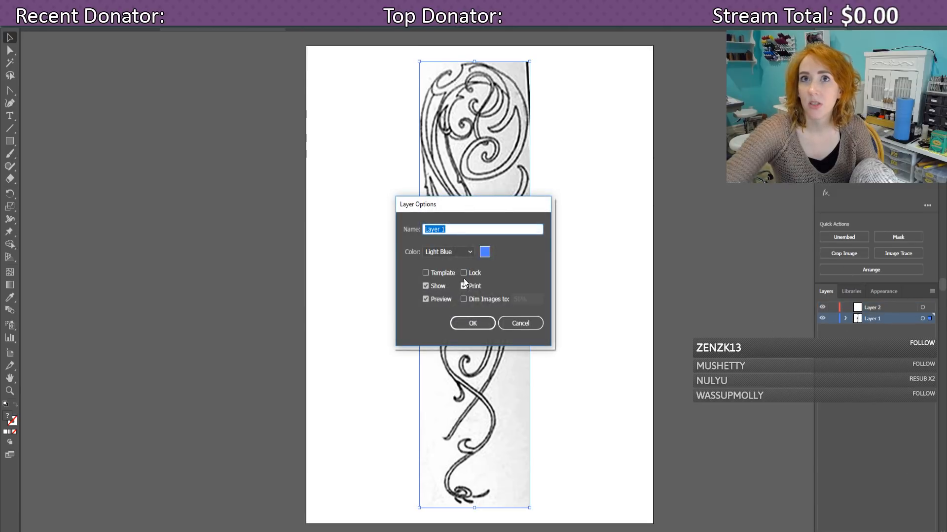
left_click(426, 272)
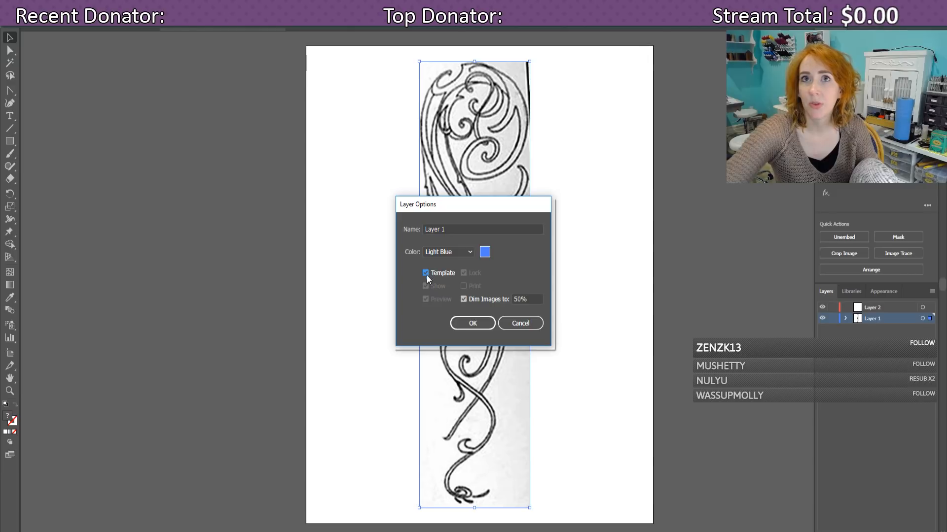
left_click(462, 324)
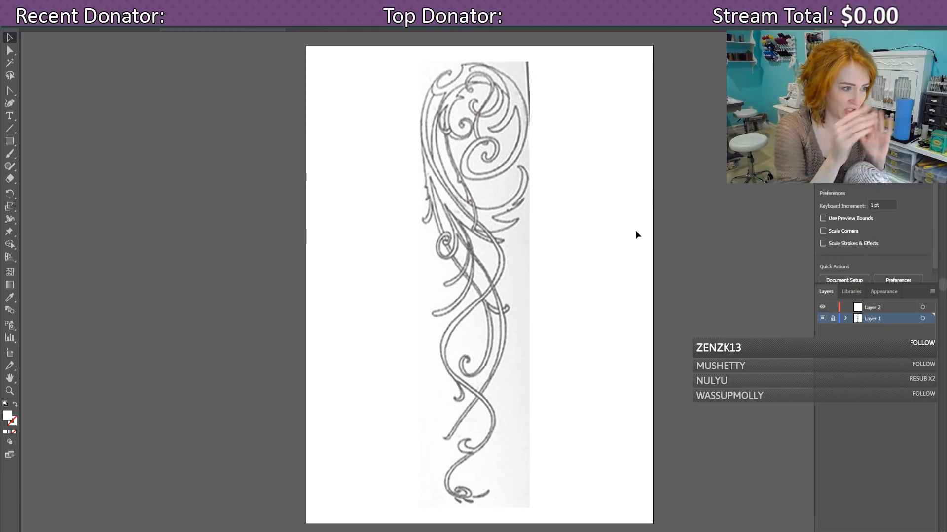
Step: Make Layer 2 the active layer and choose the Pen tool for tracing the top of the sleeve sketch
key("ctrl+plus")
key("ctrl+plus")
key("ctrl+plus")
key("ctrl+plus")
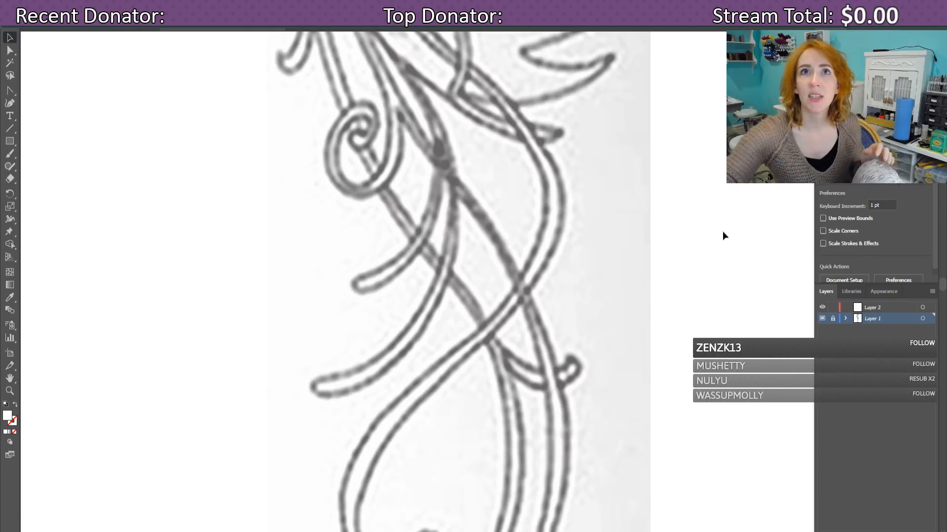
scroll(723, 232, "up", 8)
scroll(699, 279, "up", 6)
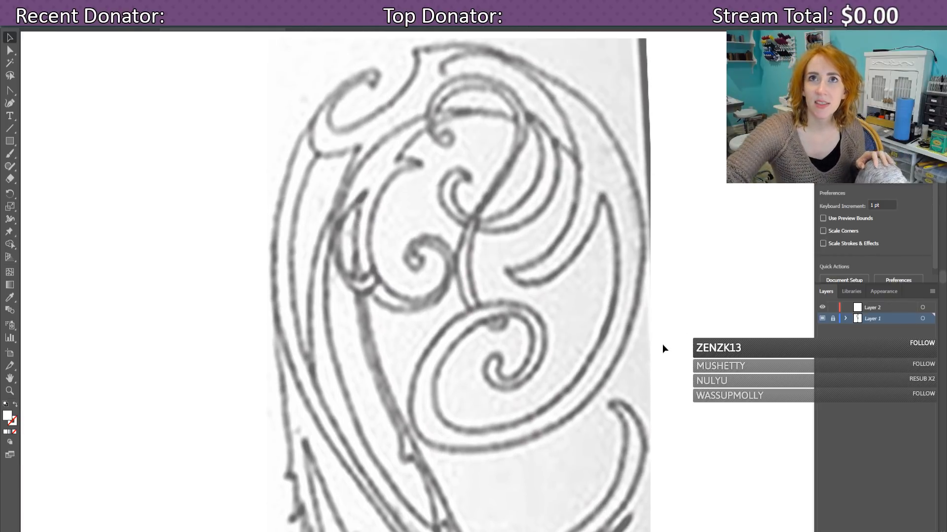
scroll(563, 283, "down", 1)
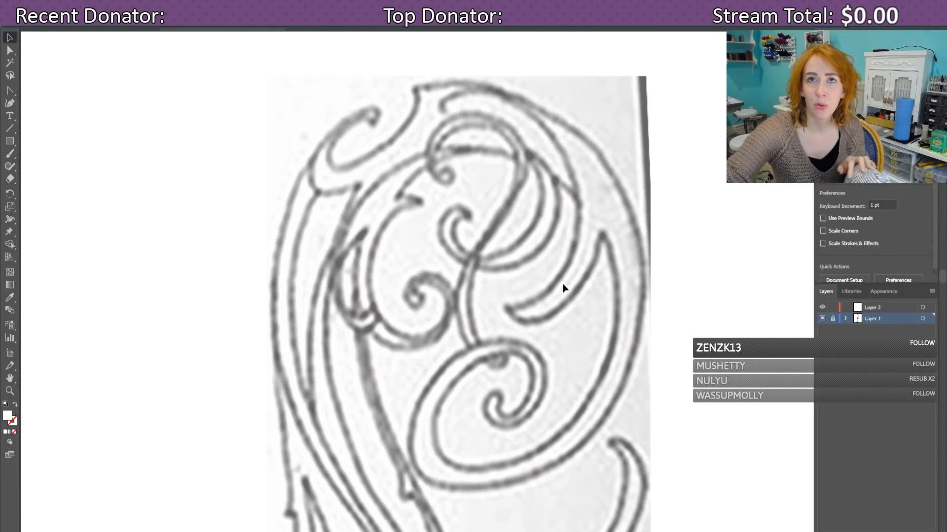
left_click(867, 308)
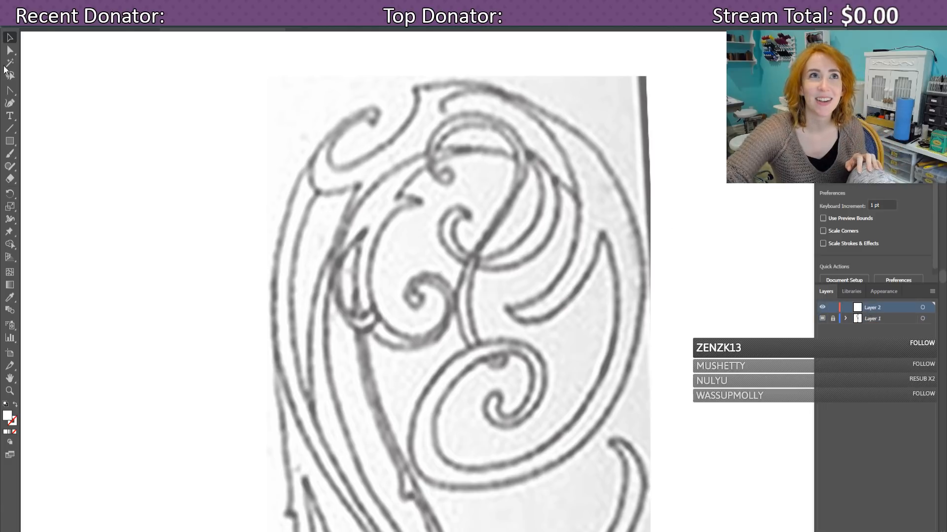
left_click(10, 105)
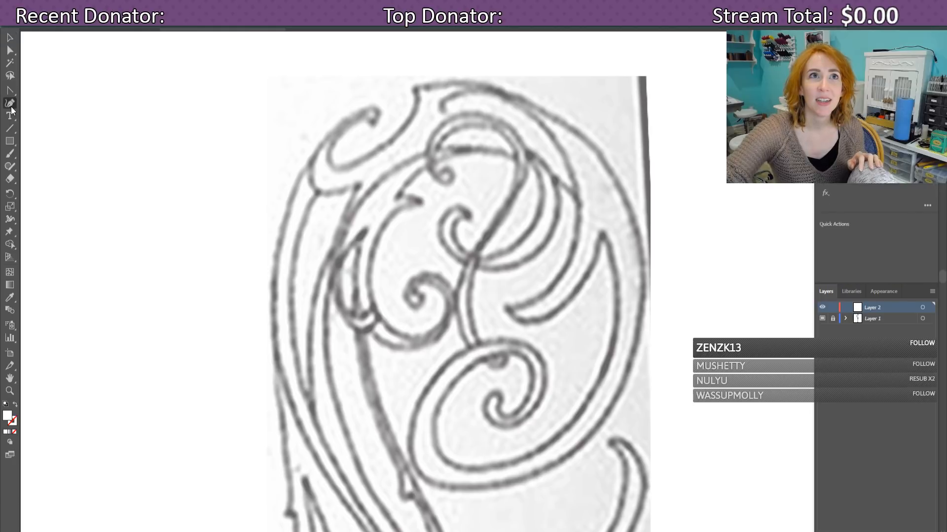
left_click_drag(10, 91, 46, 91)
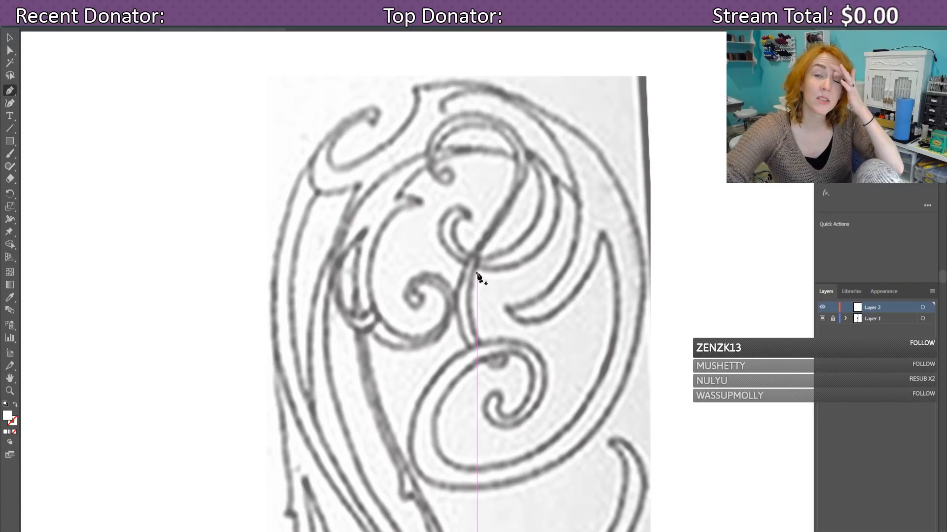
Step: Start a straight-segment Pen path at the tip of the sketch's upper-left curl and run it down the curl's outer edge
scroll(478, 280, "down", 1)
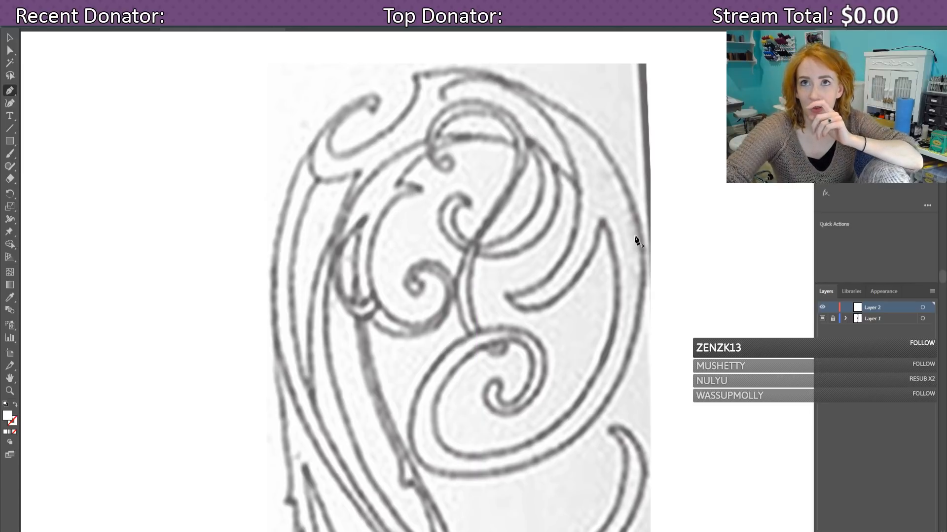
scroll(498, 296, "down", 5)
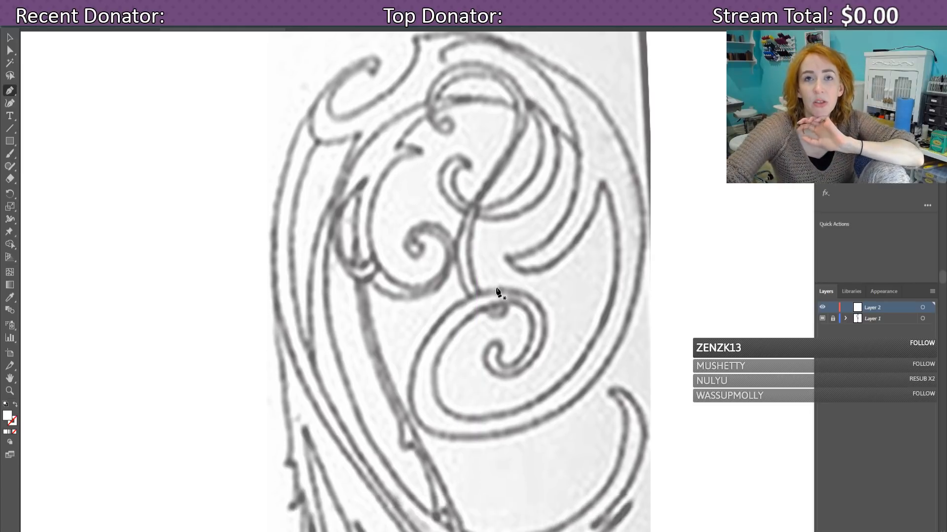
scroll(531, 354, "down", 6)
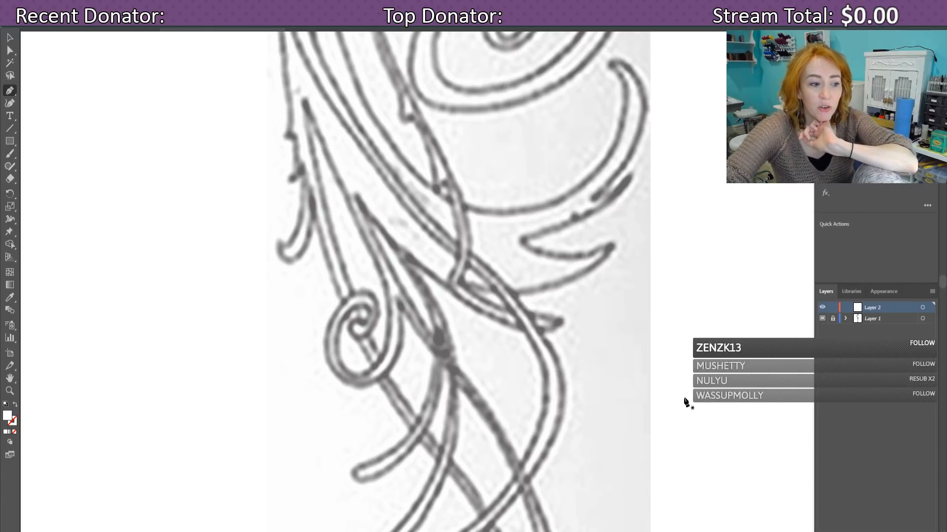
scroll(661, 414, "up", 5)
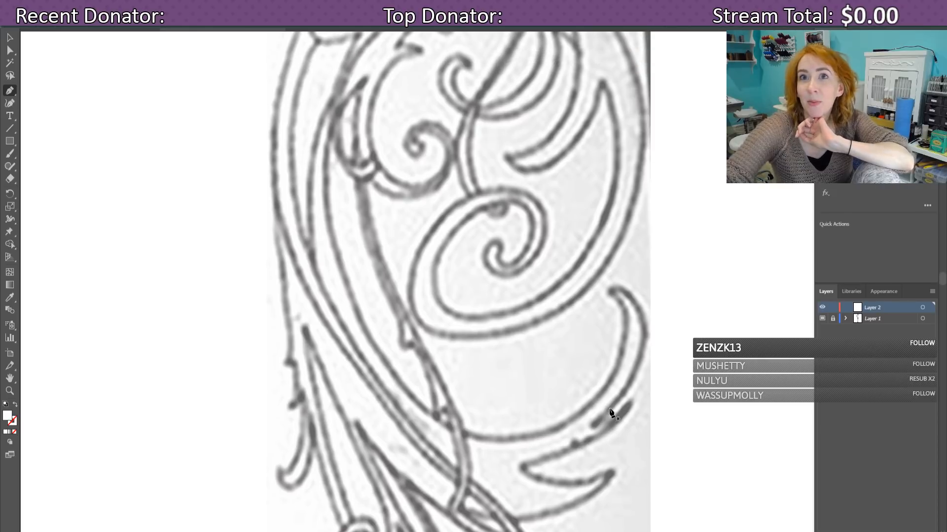
scroll(607, 416, "up", 2)
scroll(602, 414, "up", 4)
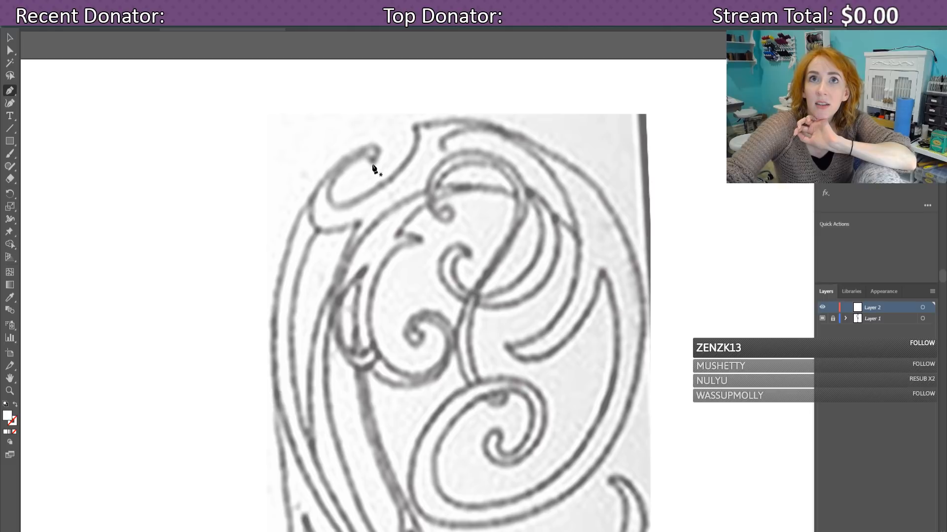
left_click_drag(372, 164, 355, 150)
left_click(354, 148)
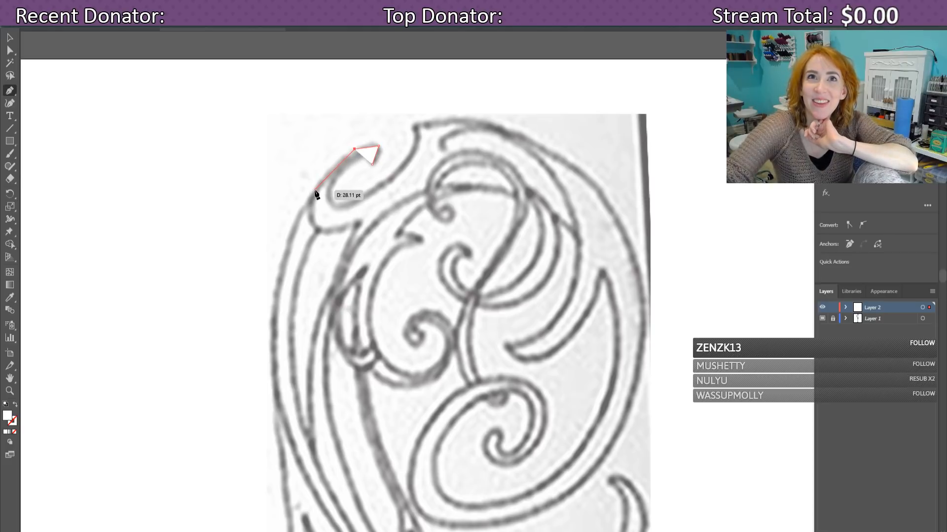
left_click(313, 193)
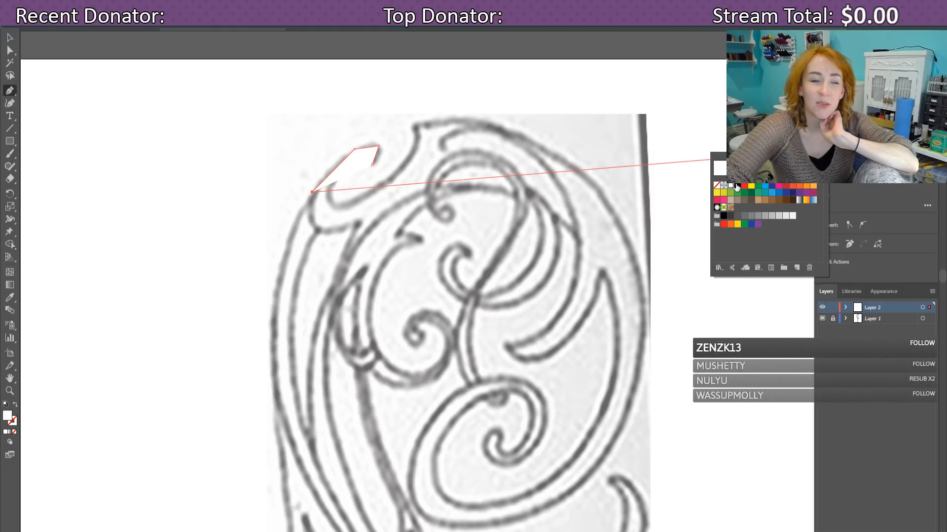
Step: Set the new path's fill to none and its stroke to black
left_click(737, 186)
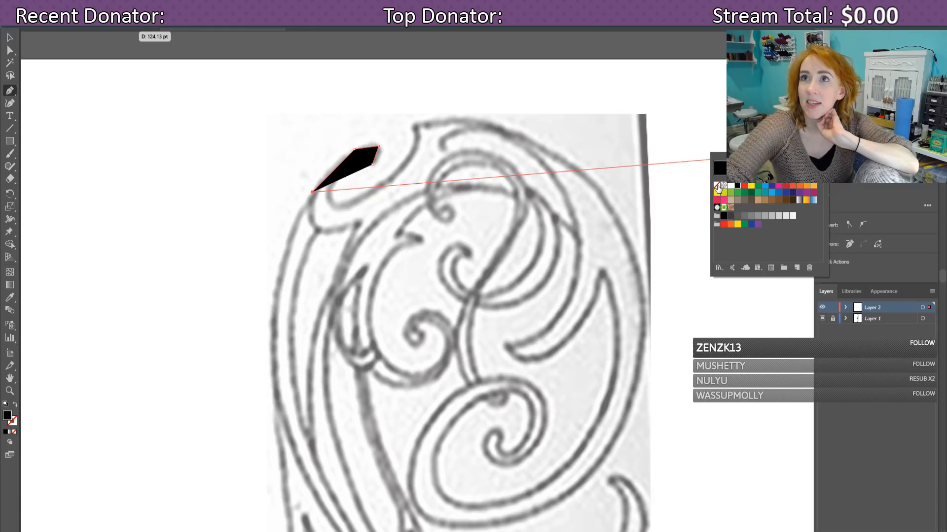
left_click(717, 187)
key("Escape")
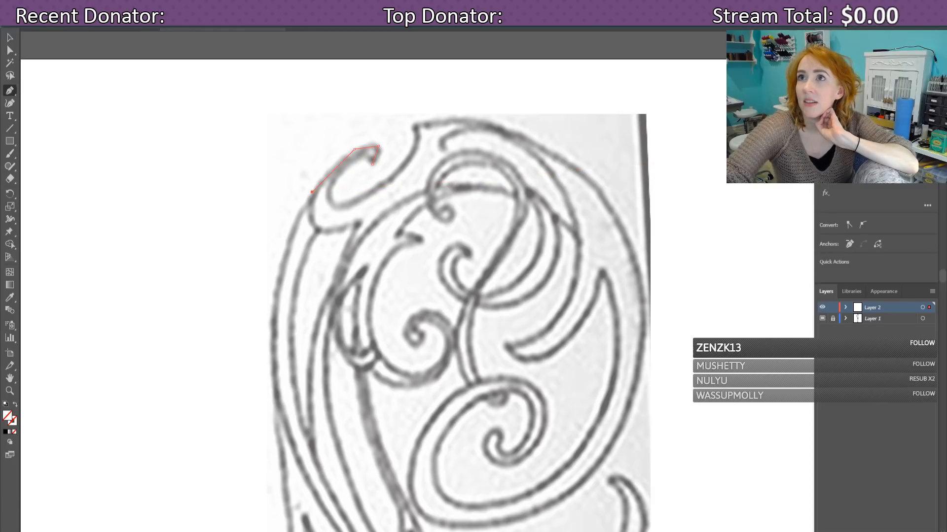
left_click(799, 187)
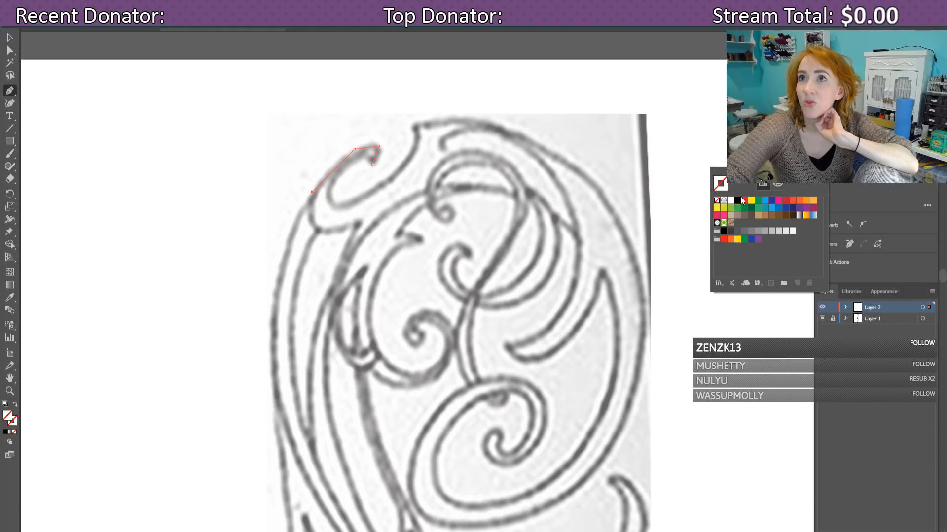
left_click(740, 200)
key("Escape")
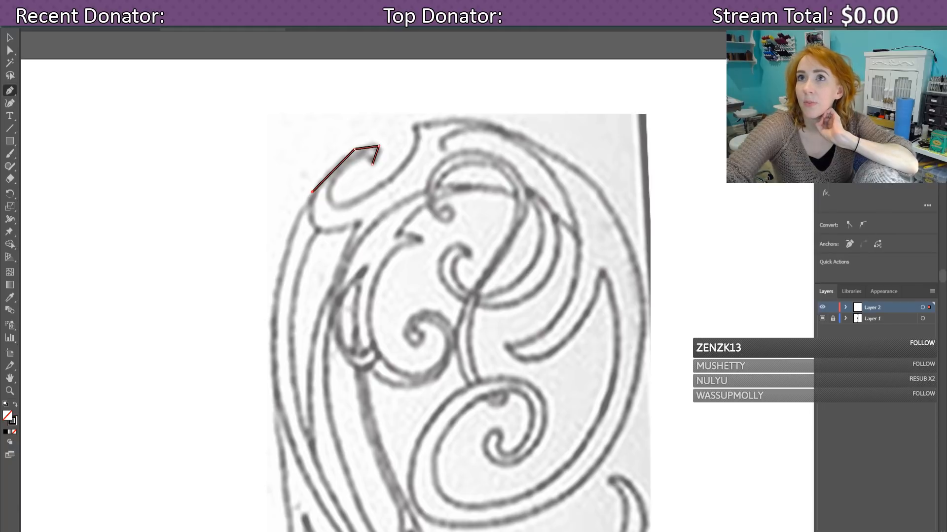
Step: Continue the path around the curl's base to the pointed corner, then down the stem's outer edge to the small round joint
left_click(313, 228)
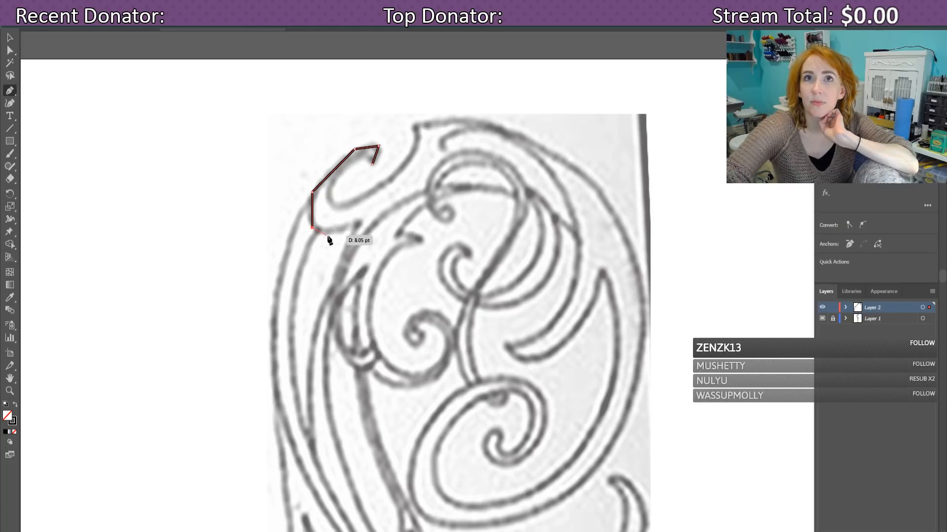
left_click(356, 225)
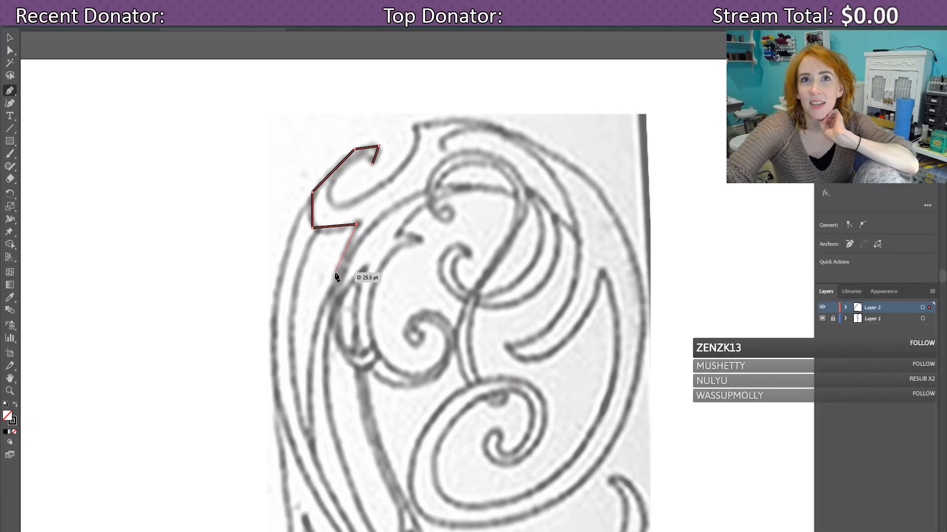
left_click(334, 273)
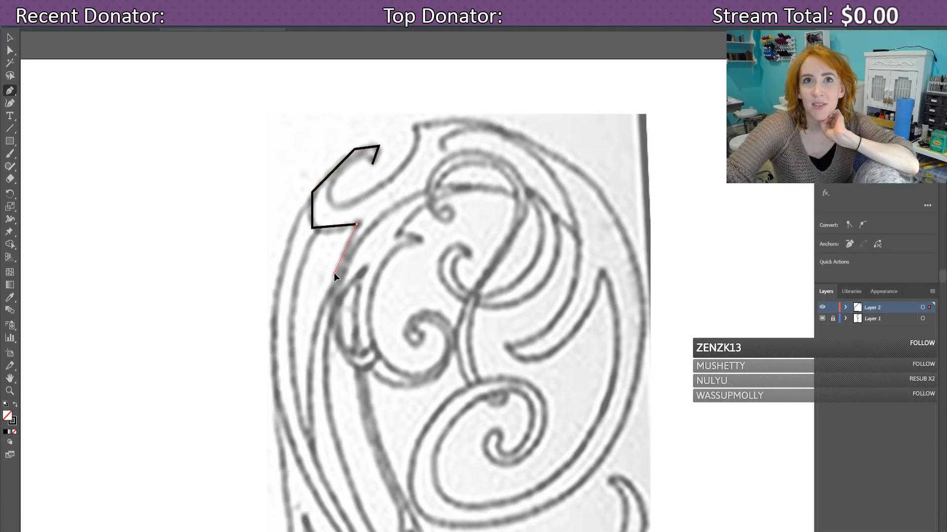
left_click(334, 345)
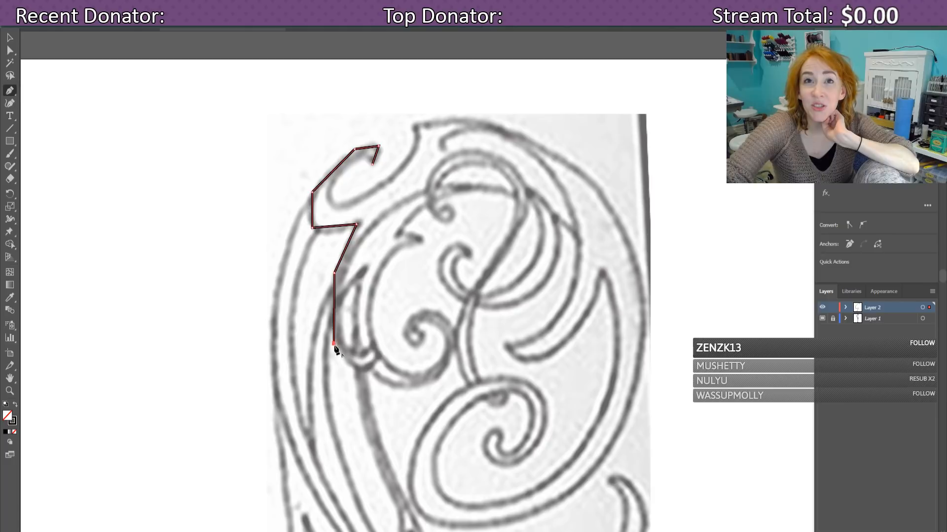
left_click(363, 371)
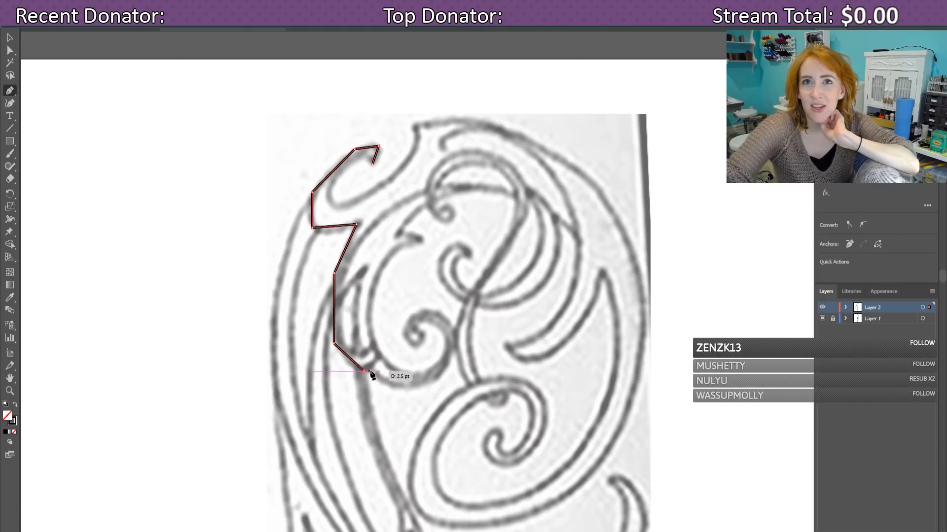
Step: Trace around the small joint, back up the stem's inner edge and across the upper arc to the central loop
left_click(378, 342)
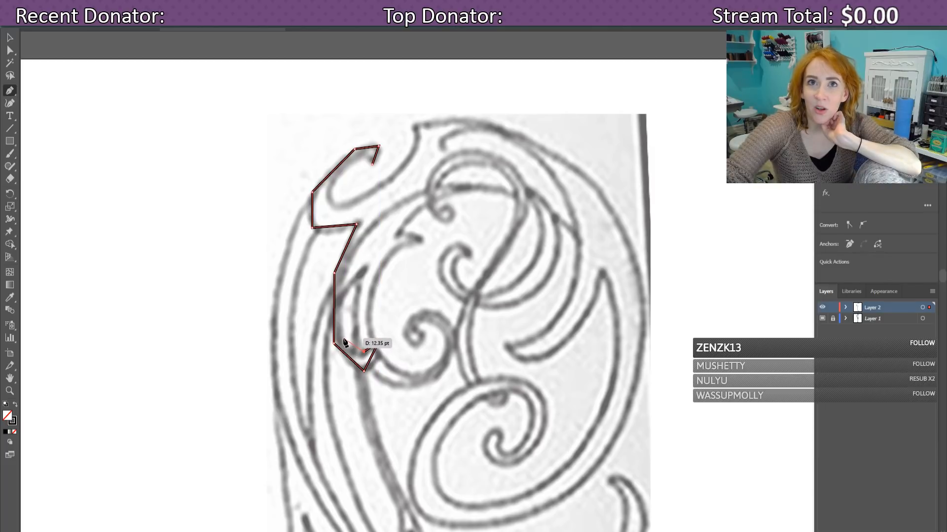
left_click(364, 352)
left_click(343, 339)
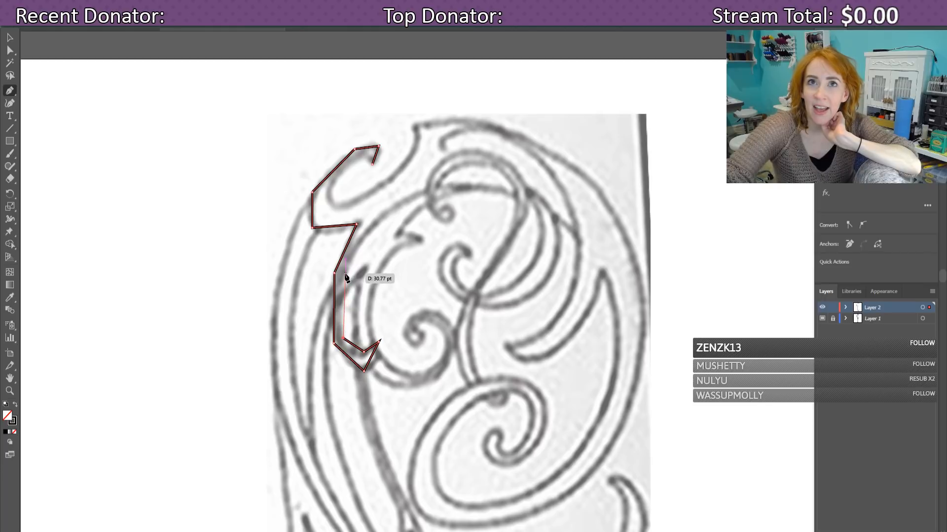
left_click(344, 273)
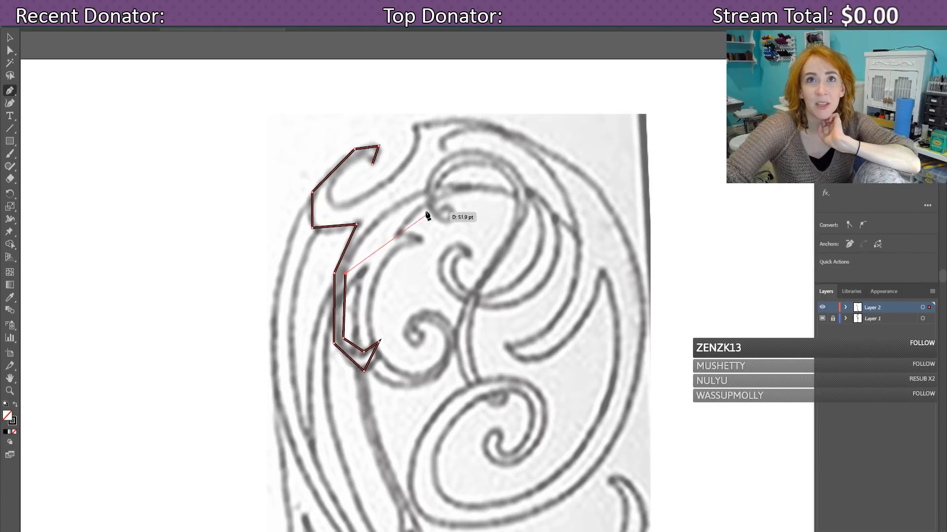
left_click(385, 213)
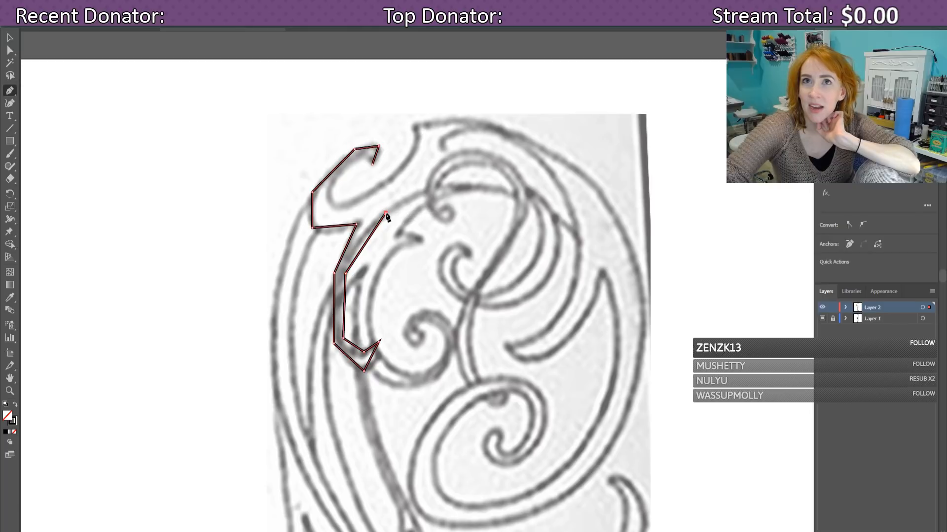
left_click(462, 185)
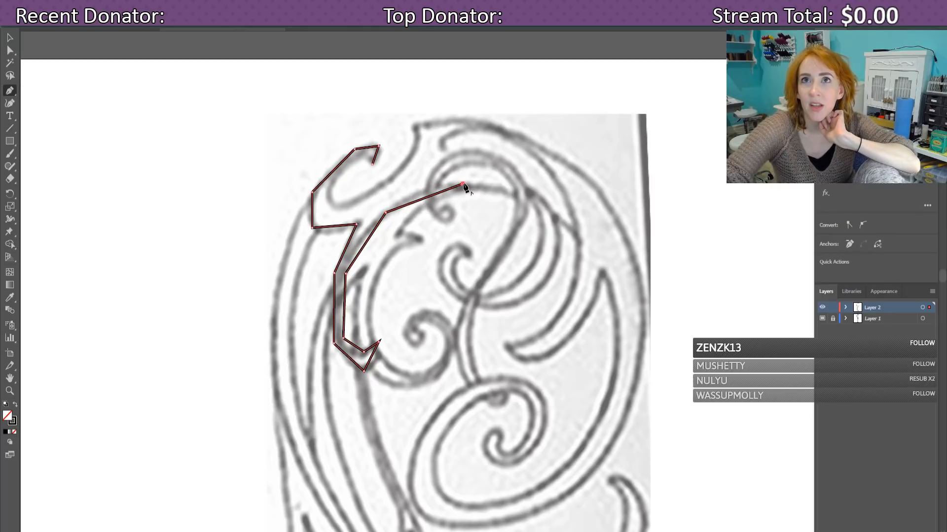
left_click(514, 194)
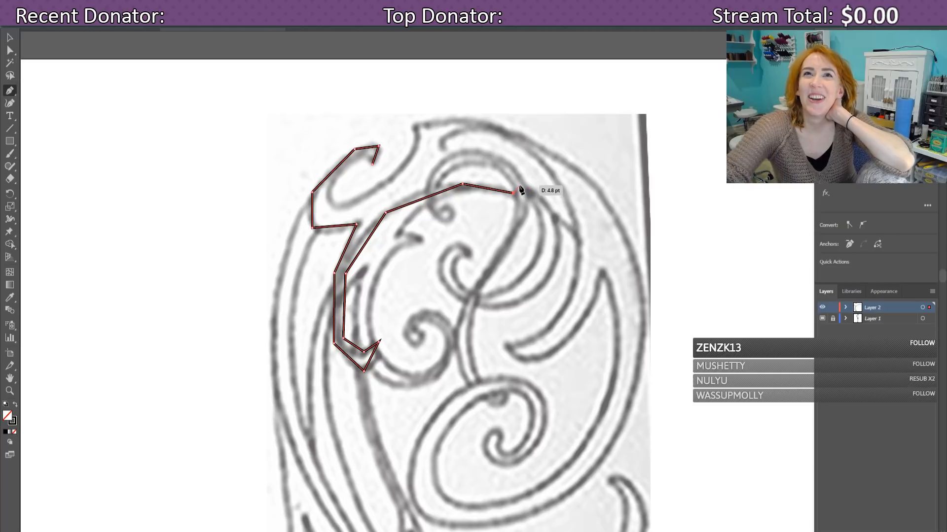
Step: Use the Anchor Point tool to bend the path's straight segments around the upper-left curl into curves matching the sketch
left_click(9, 90)
left_click(63, 128)
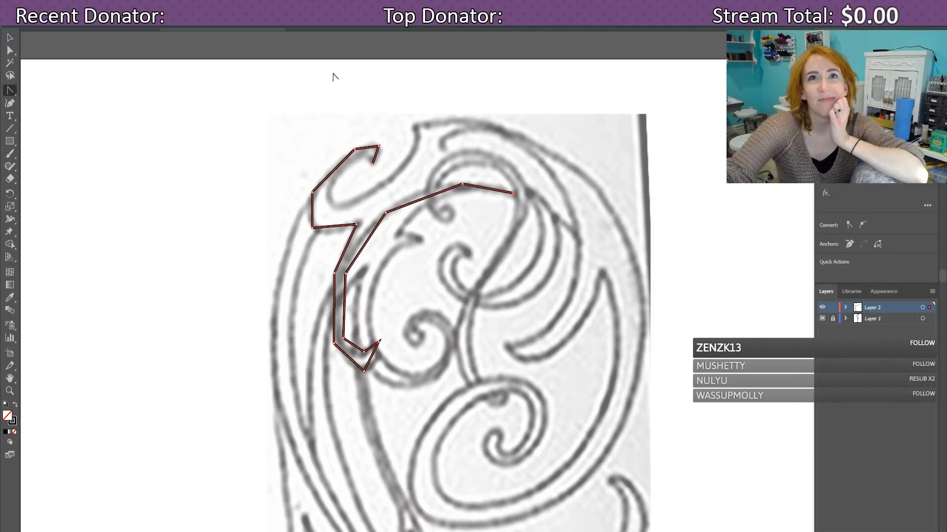
left_click(377, 146)
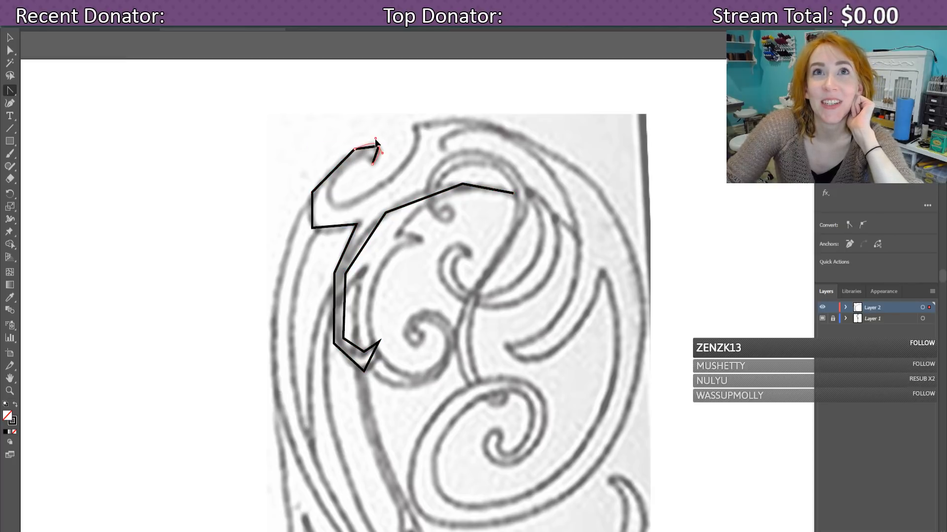
left_click(372, 164)
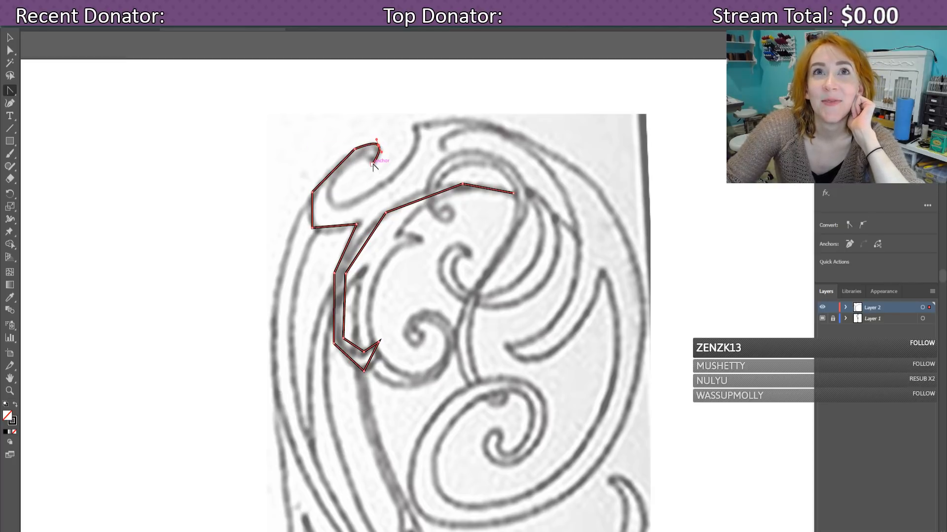
left_click_drag(374, 163, 358, 142)
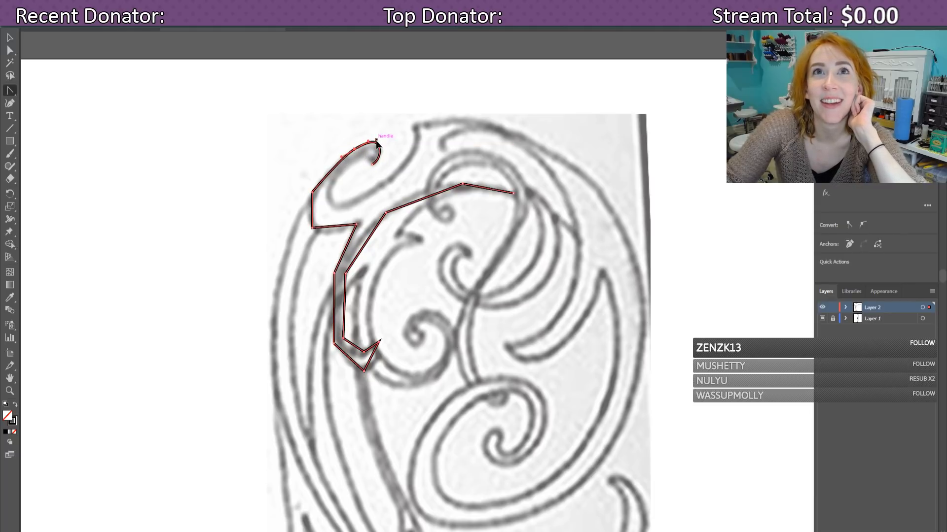
left_click_drag(377, 143, 344, 153)
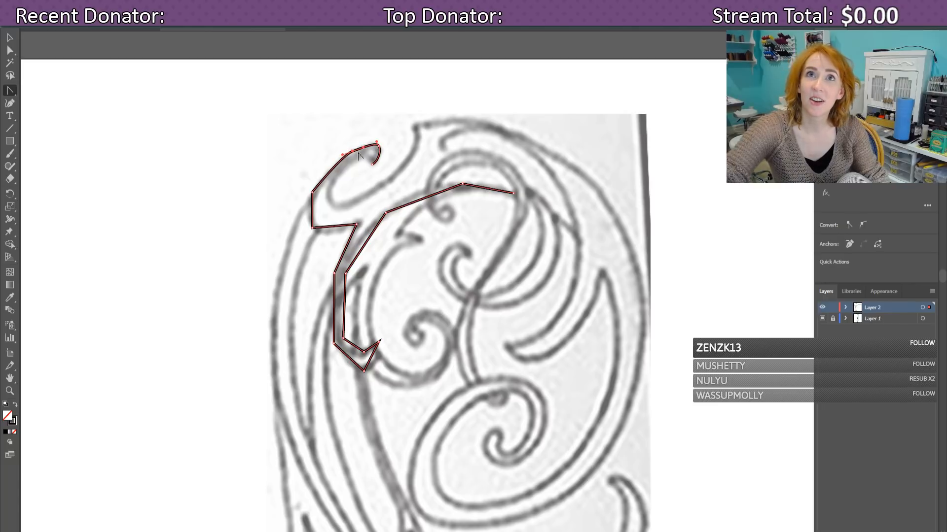
left_click_drag(344, 154, 336, 159)
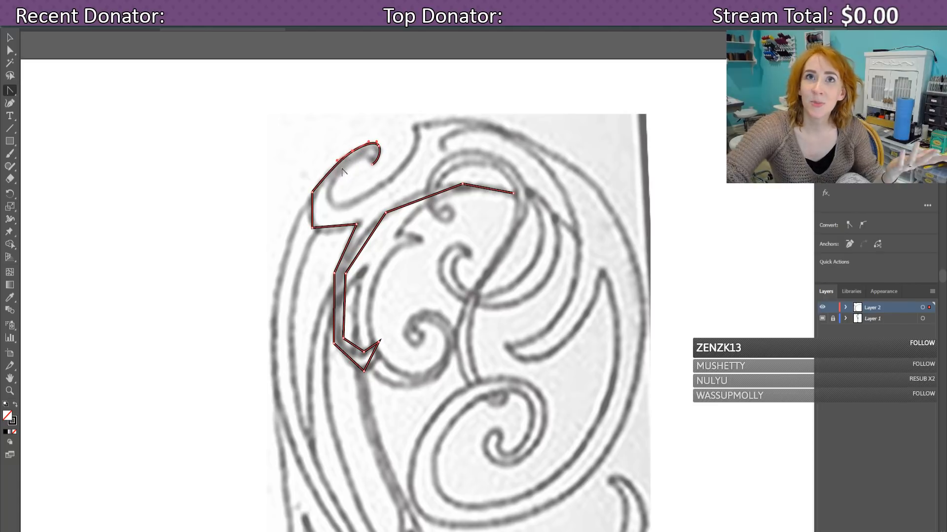
left_click_drag(312, 192, 317, 233)
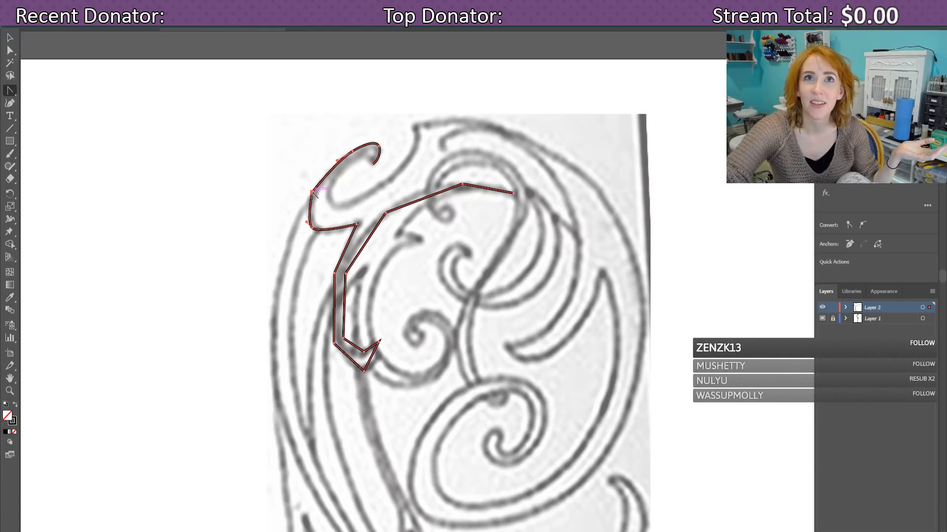
Step: Curve the path at the upper-left curl's base, past the pointed corner and down the stem's outer edge to match the sketch
left_click_drag(312, 192, 321, 235)
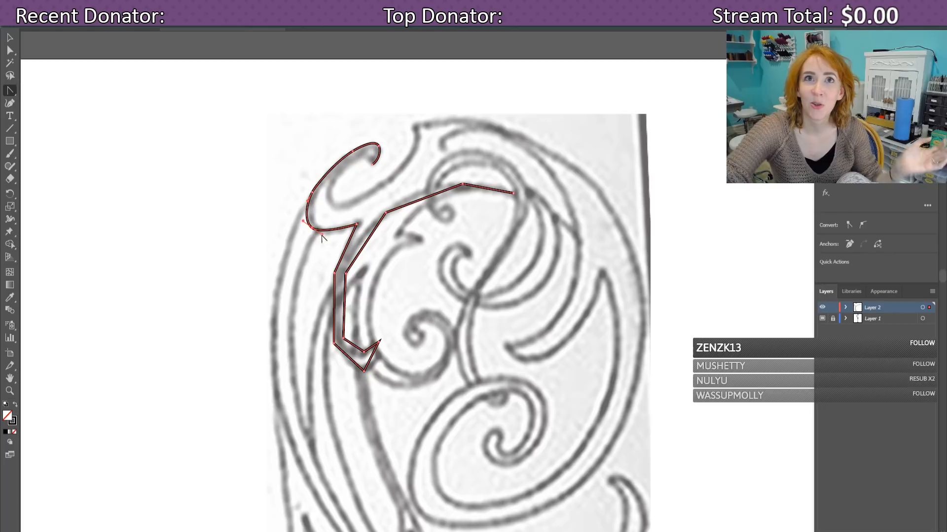
left_click(358, 224)
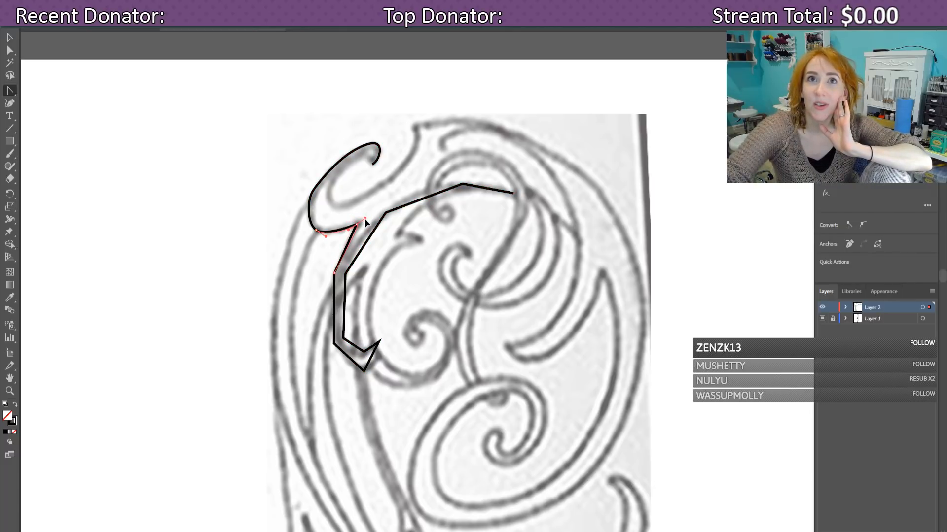
left_click_drag(365, 219, 343, 242)
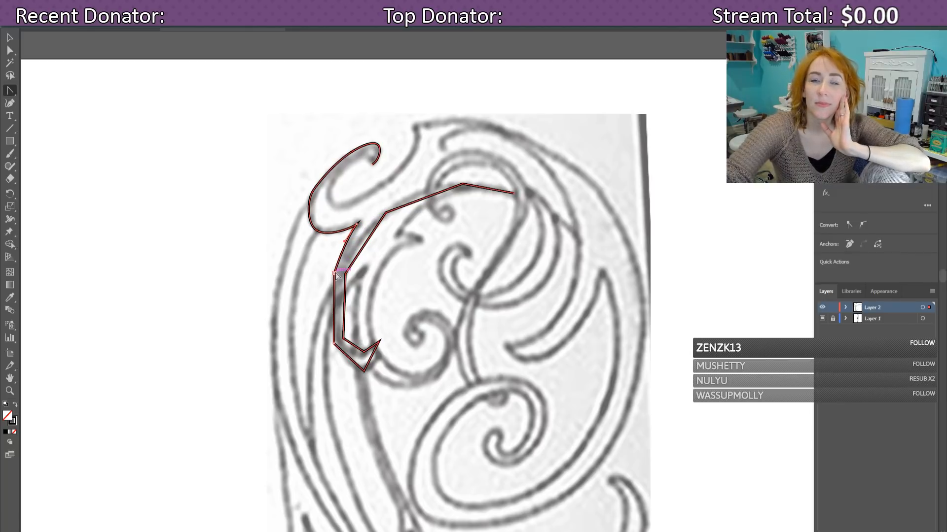
left_click(332, 291)
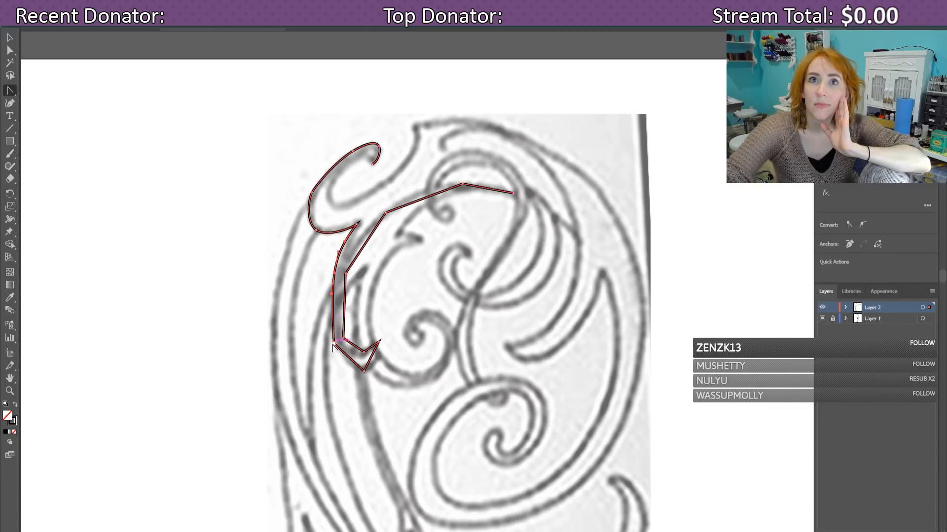
left_click(333, 348)
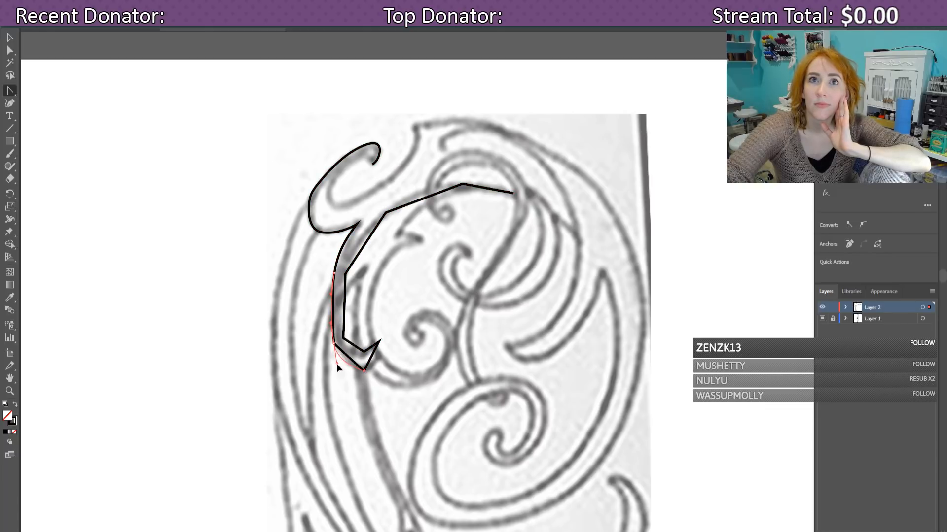
Step: Bend the straight segments around the small hooked joint at the stem's lower end into smooth inner and outer curves
left_click(344, 339)
left_click(356, 356)
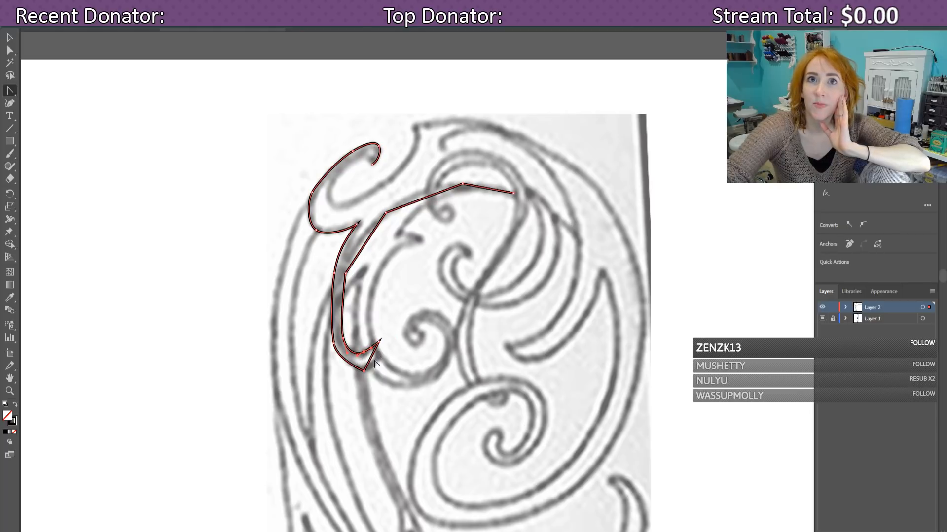
left_click(363, 371)
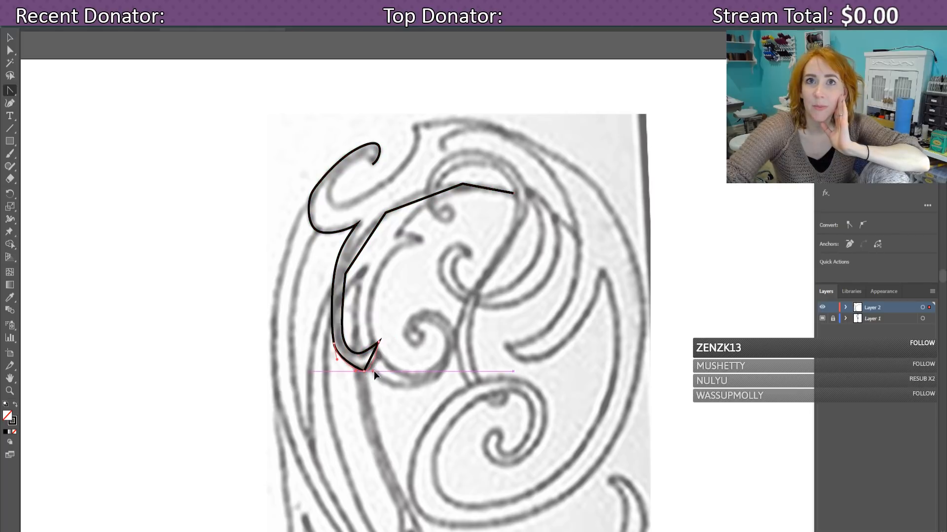
left_click_drag(376, 372, 375, 351)
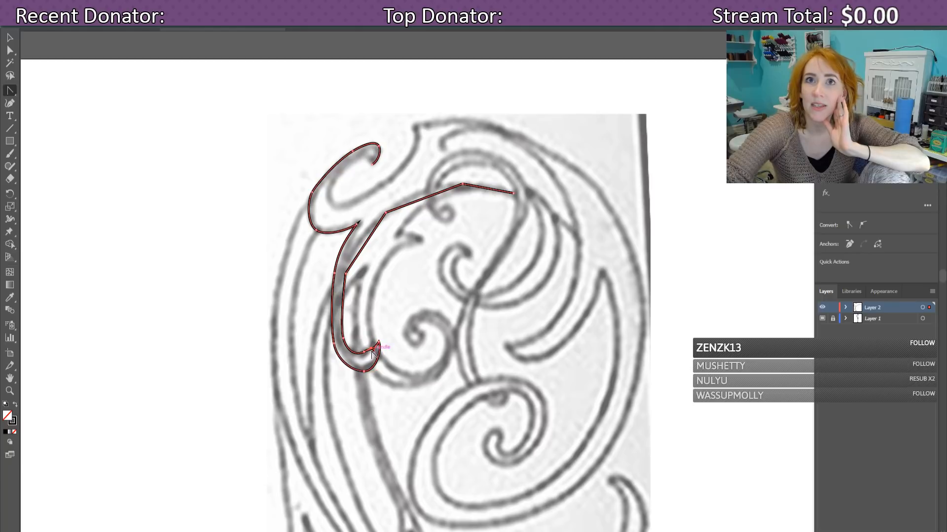
left_click(344, 356)
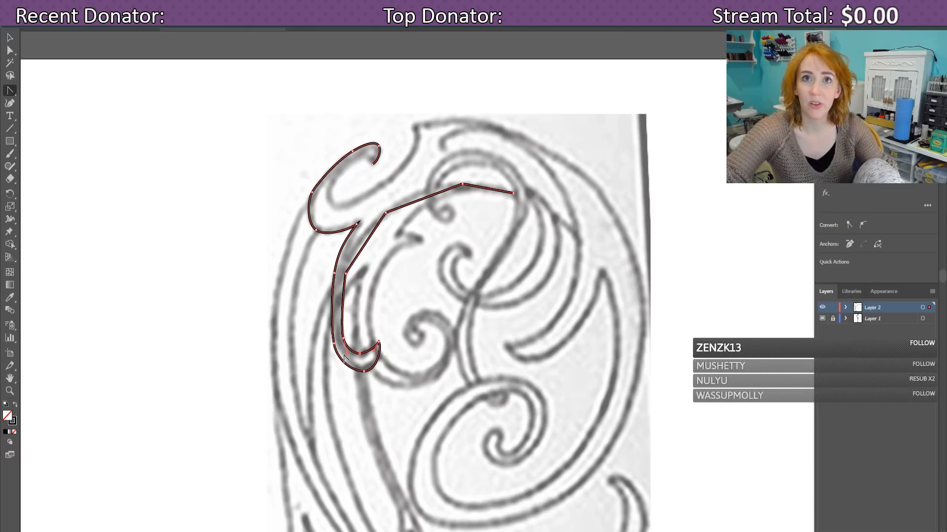
left_click(352, 354)
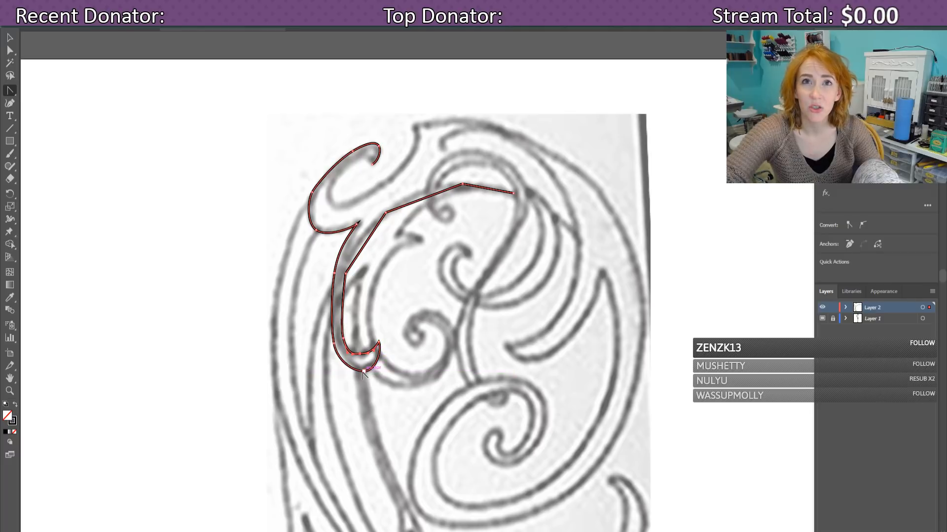
Step: Reposition the hook's lowest anchor slightly higher, restore its outer curve and adjust the anchor where the stem's inner edge begins
left_click(363, 370)
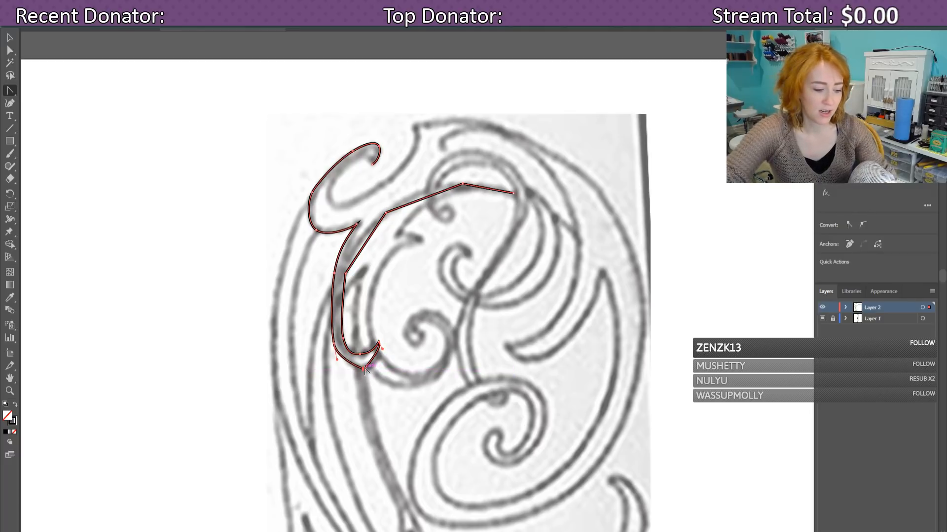
left_click(365, 368)
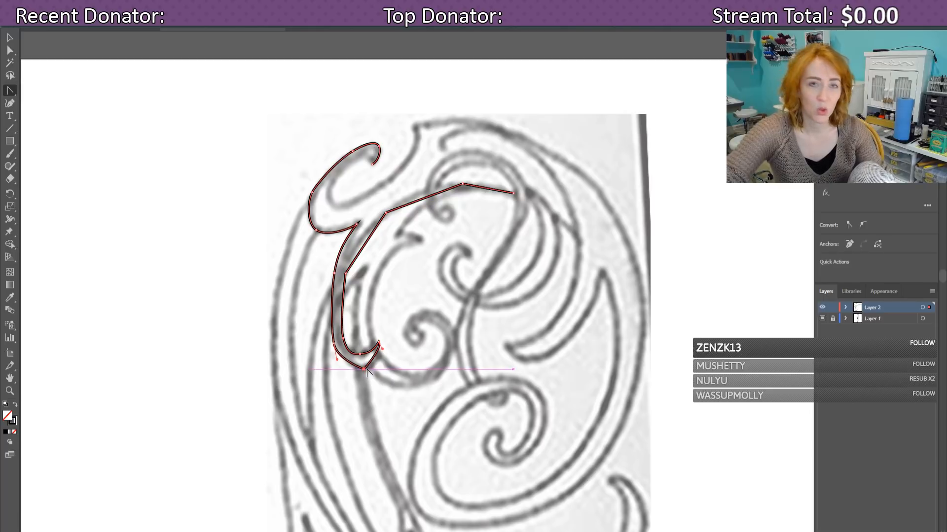
left_click_drag(366, 371, 376, 368)
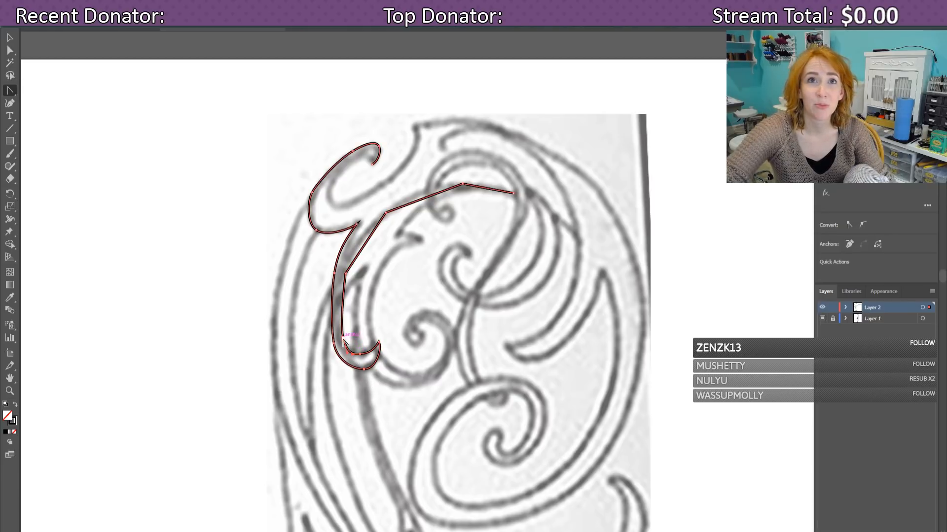
left_click_drag(344, 340, 342, 329)
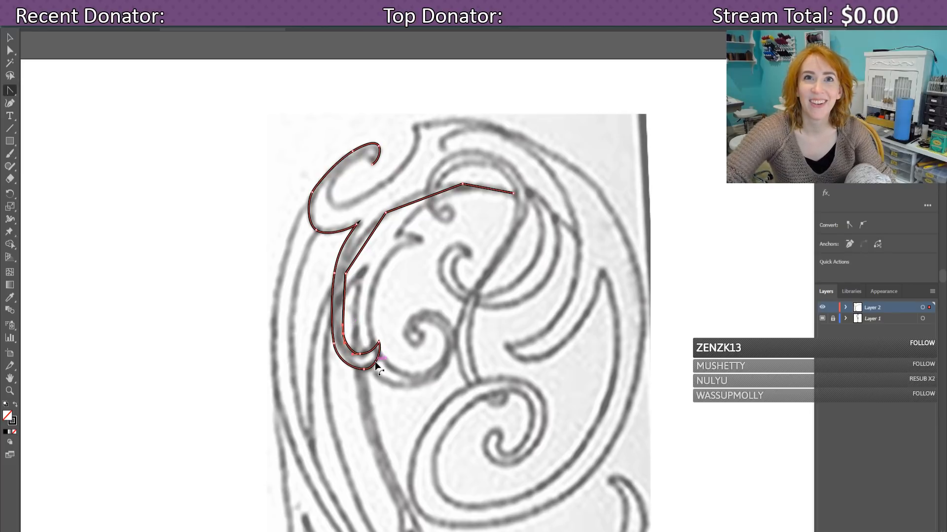
left_click_drag(343, 337, 341, 325)
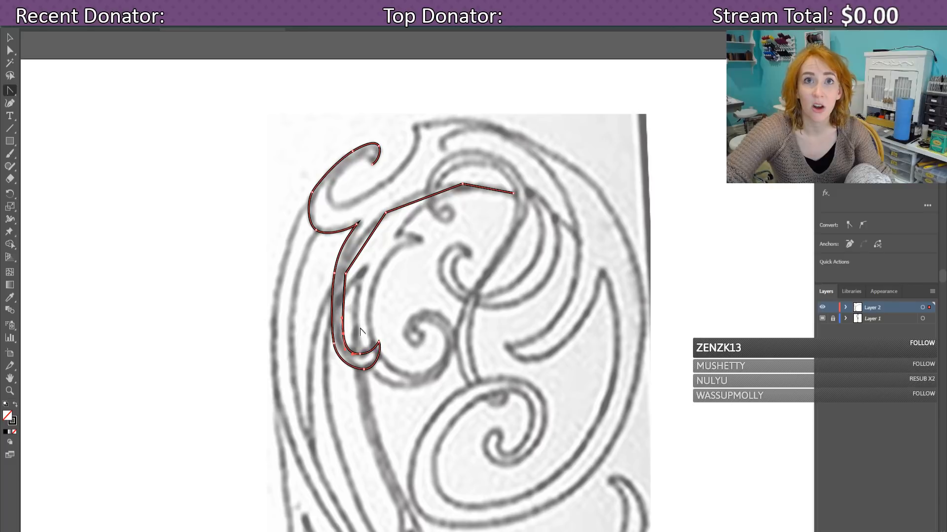
Step: Curve the stem's inner edge and the upper arc up to the path's end at the central loop
left_click(348, 272)
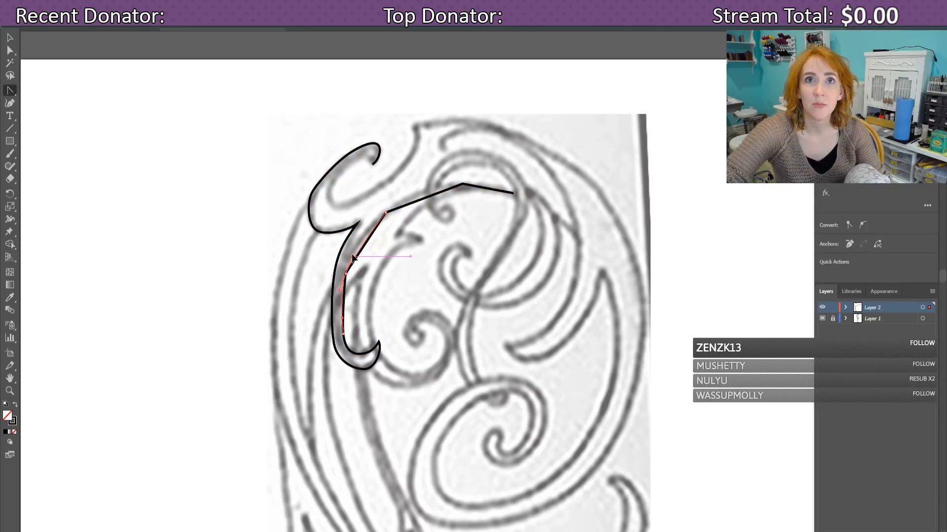
left_click_drag(353, 256, 354, 258)
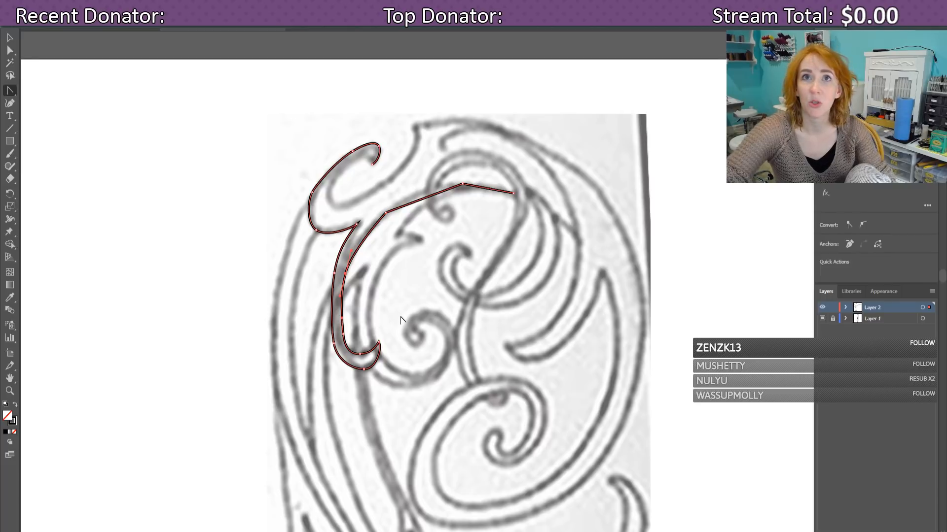
key("ctrl+z")
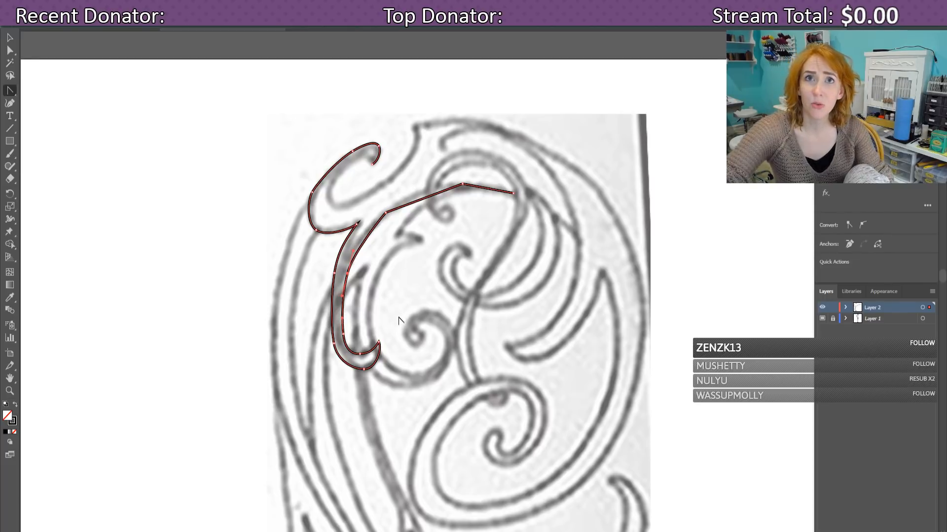
key("ctrl+z")
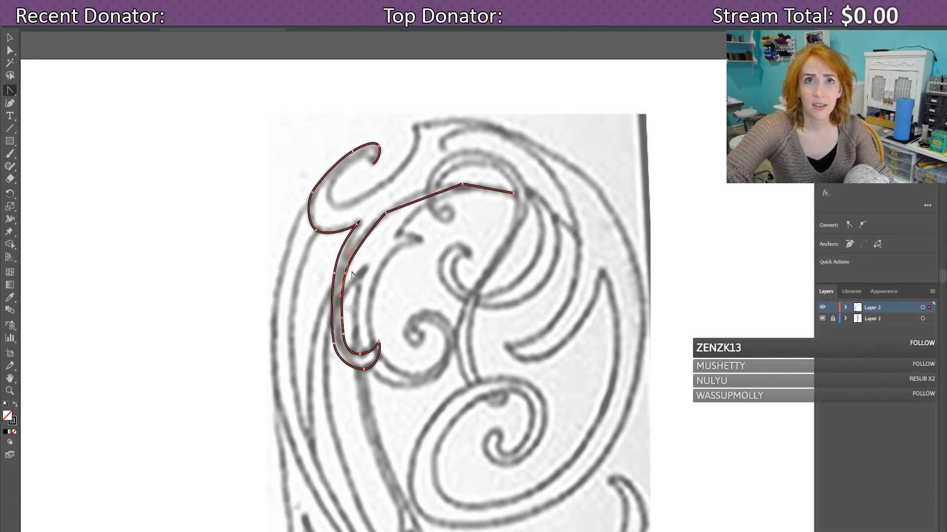
left_click(385, 215)
left_click(407, 198)
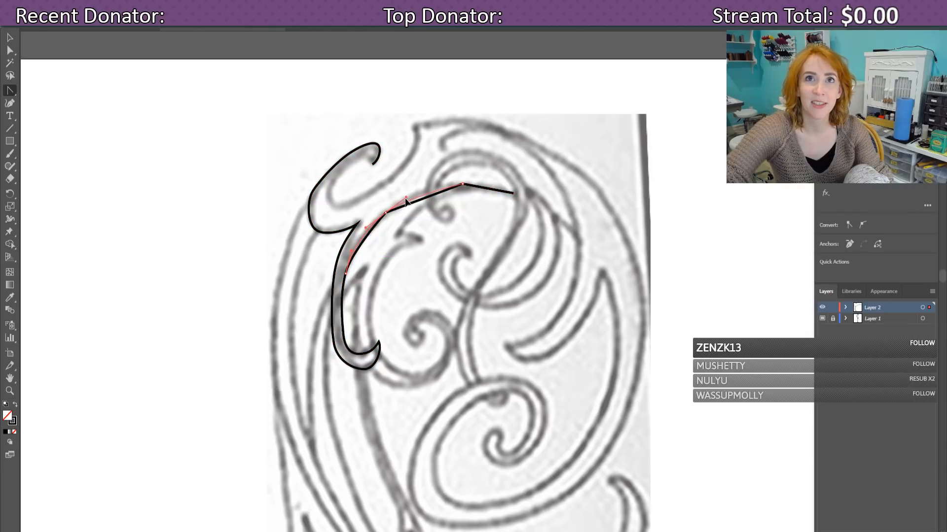
left_click(463, 185)
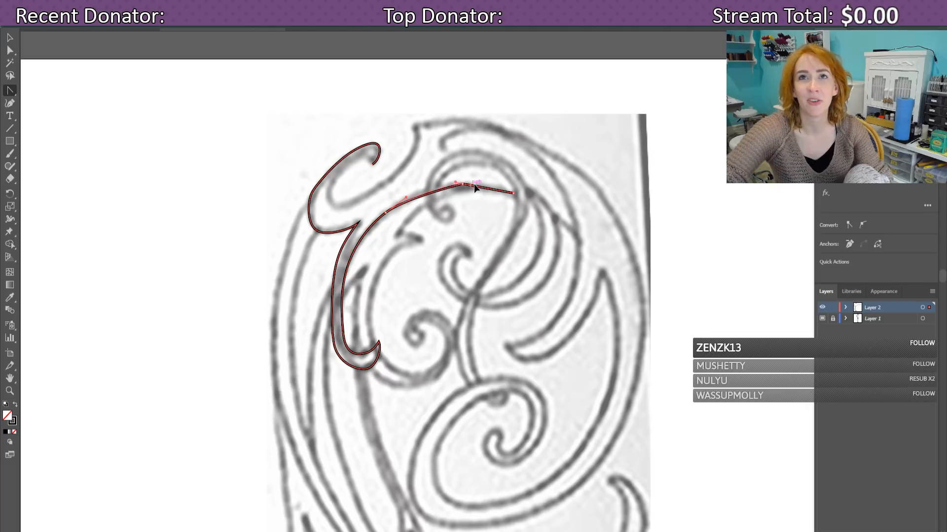
left_click(490, 189)
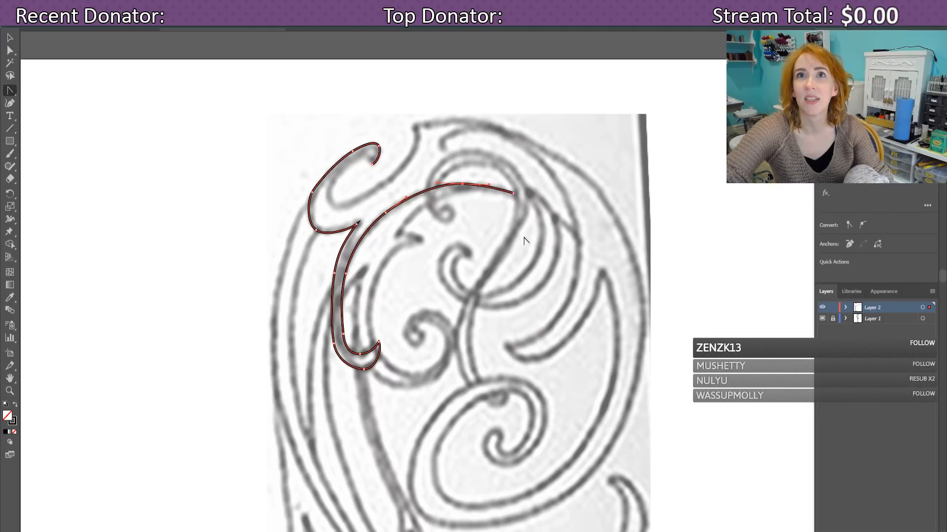
Step: Refine the curve handles along the stem's outer edge and into the hook so the outline flows smoothly along the sketch
left_click(330, 287)
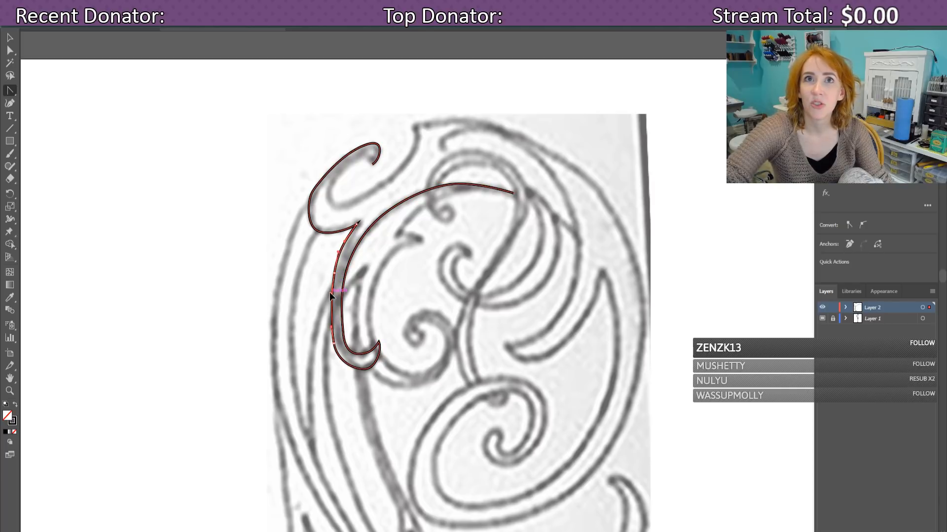
left_click(330, 291)
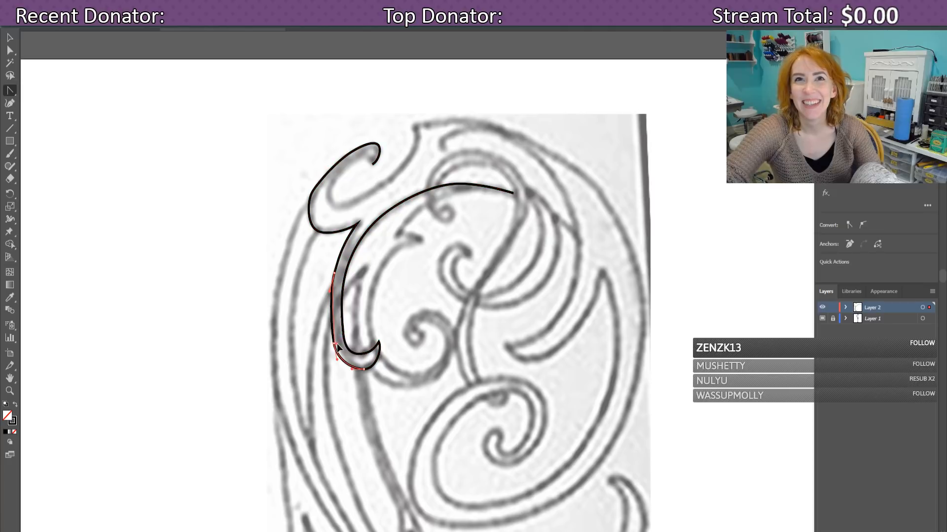
left_click(331, 329)
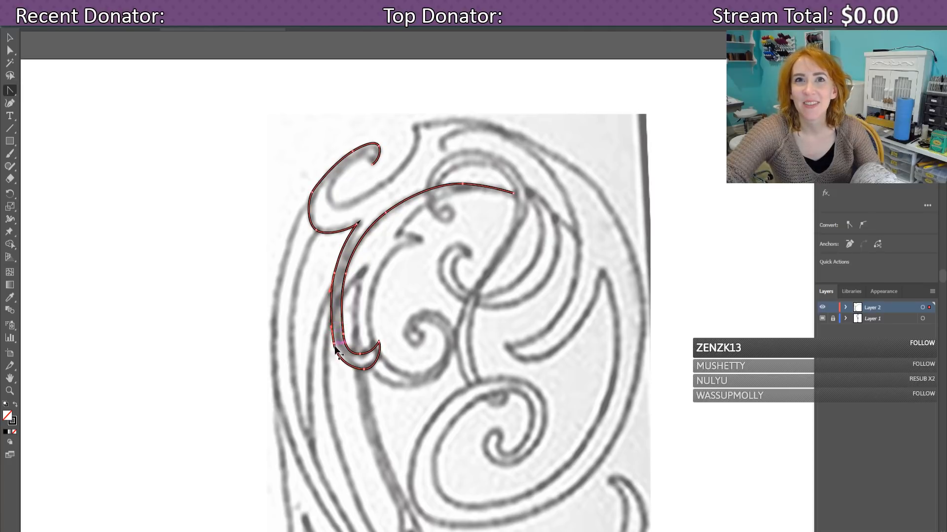
left_click(334, 345)
left_click(335, 356)
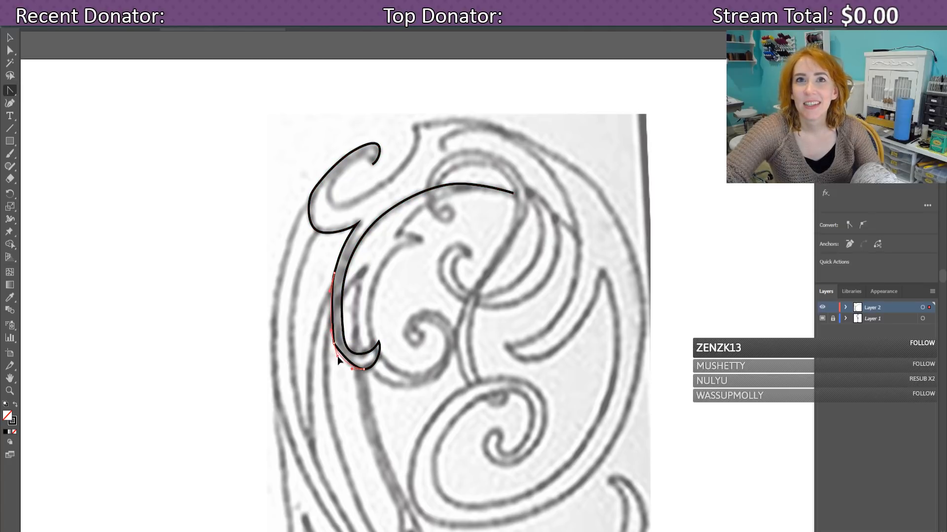
left_click(338, 361)
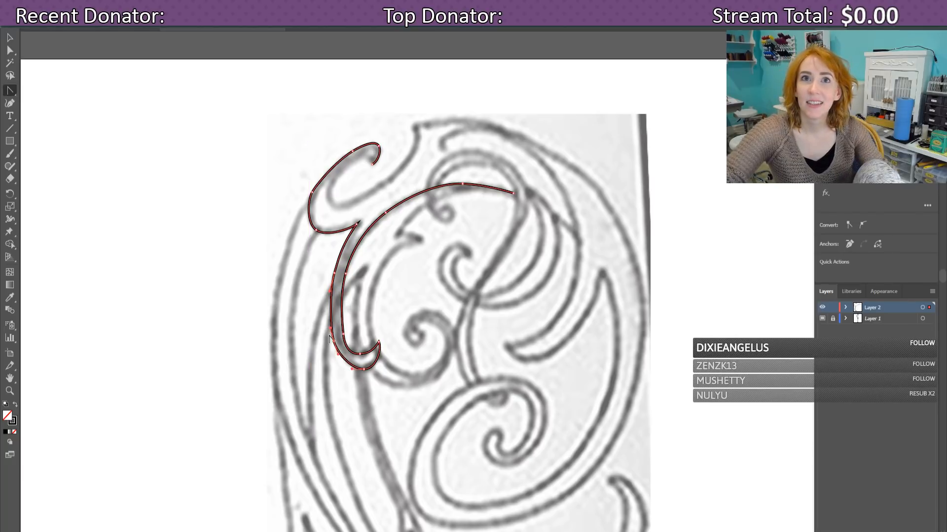
left_click(337, 358)
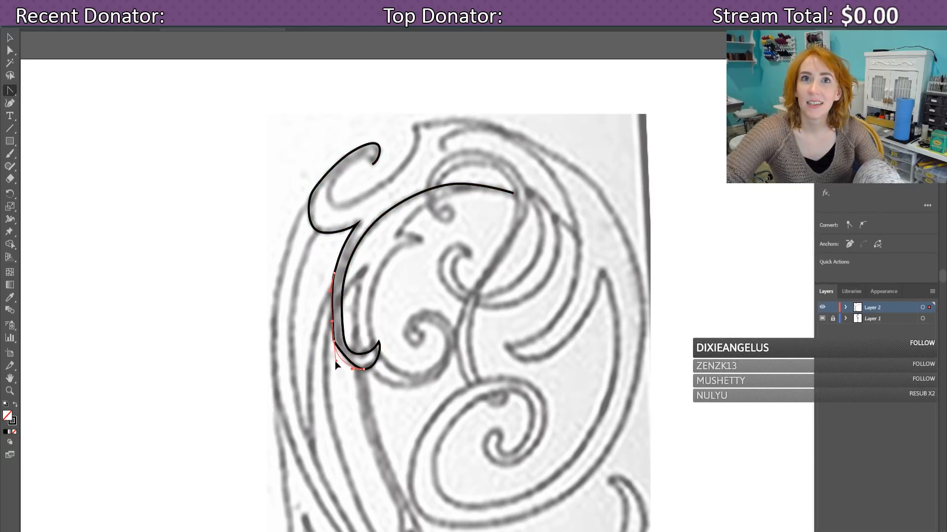
left_click(337, 361)
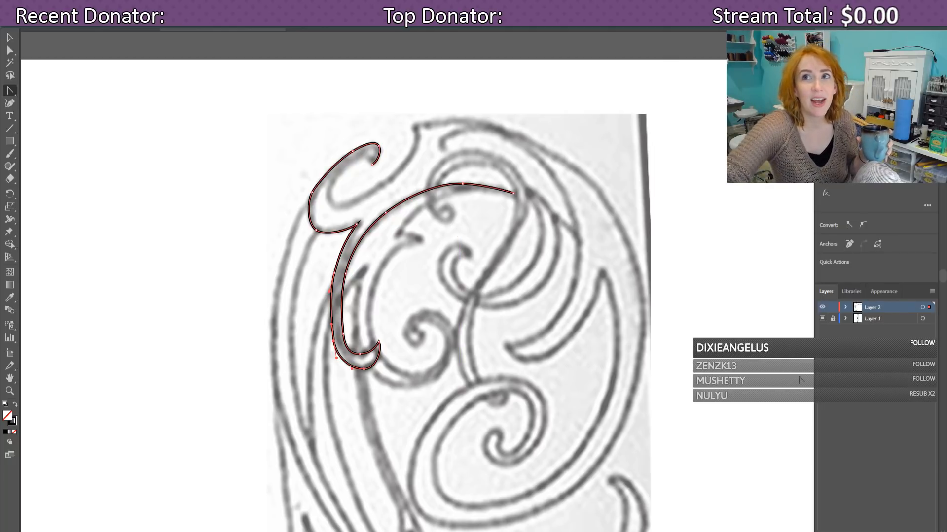
Step: Continue the path with the Pen tool from the upper-left curl's open end, tracing straight segments around its inner edge to the peak above
scroll(499, 324, "up", 1)
scroll(498, 325, "down", 1)
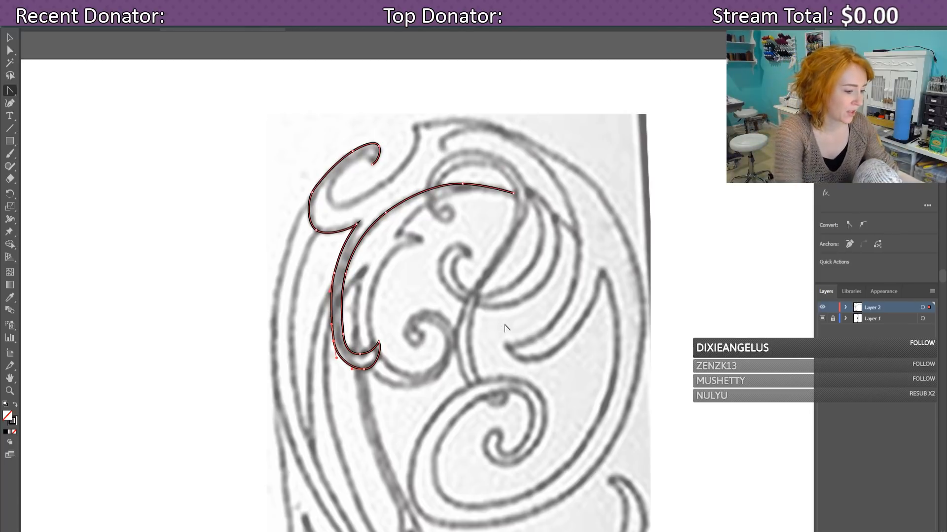
key("ctrl+plus")
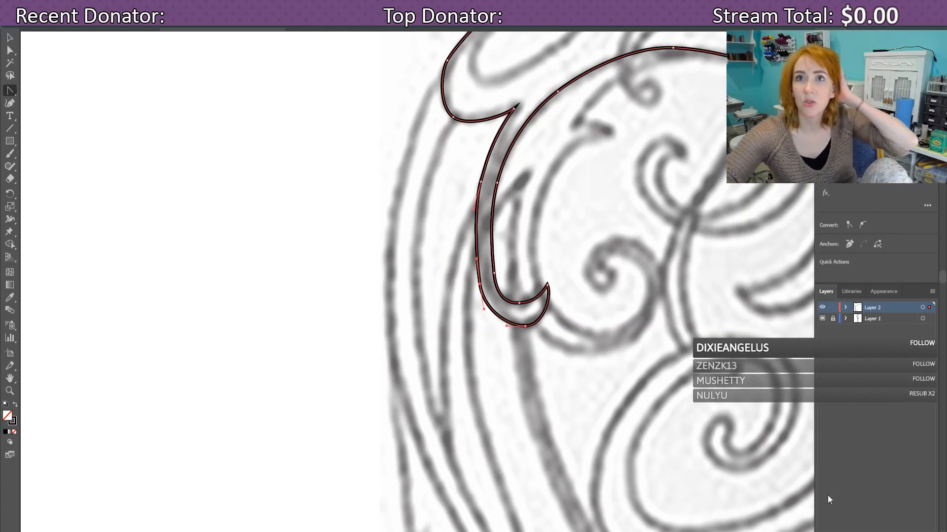
scroll(417, 281, "right", 5)
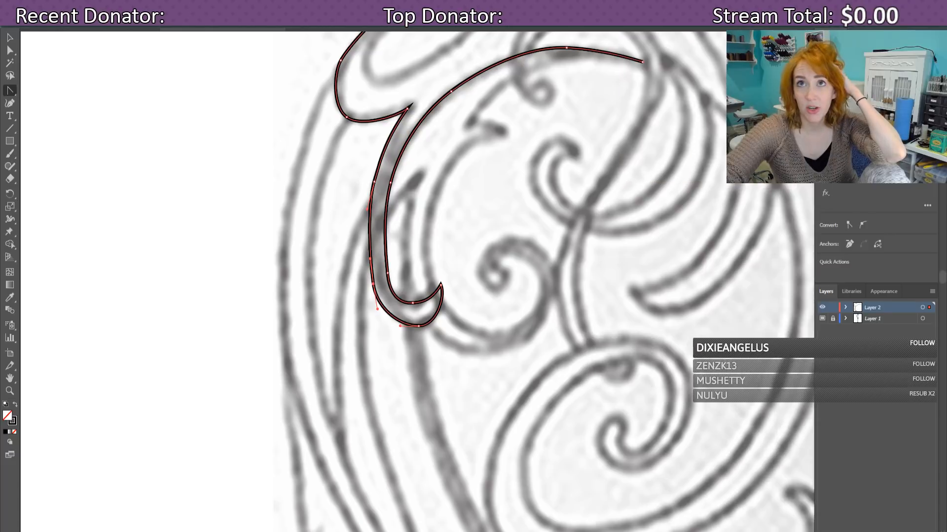
scroll(589, 531, "up", 3)
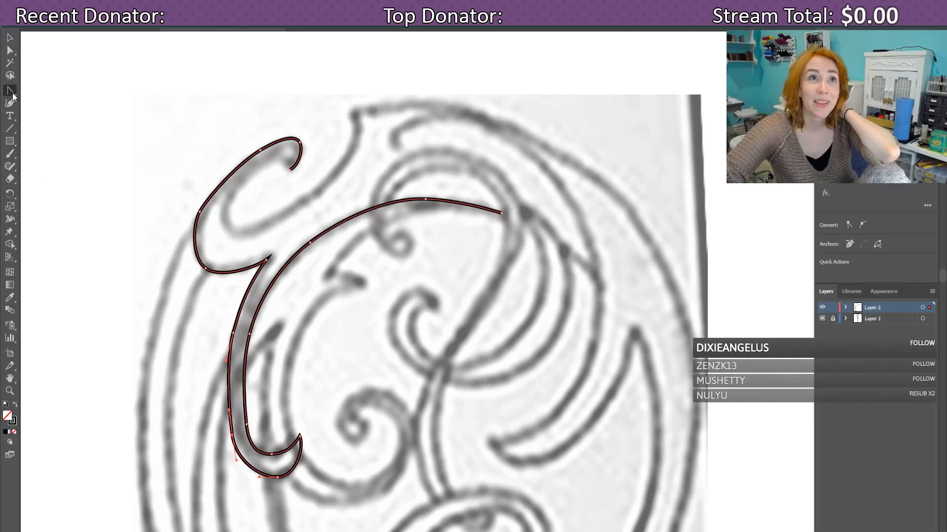
left_click_drag(12, 95, 47, 88)
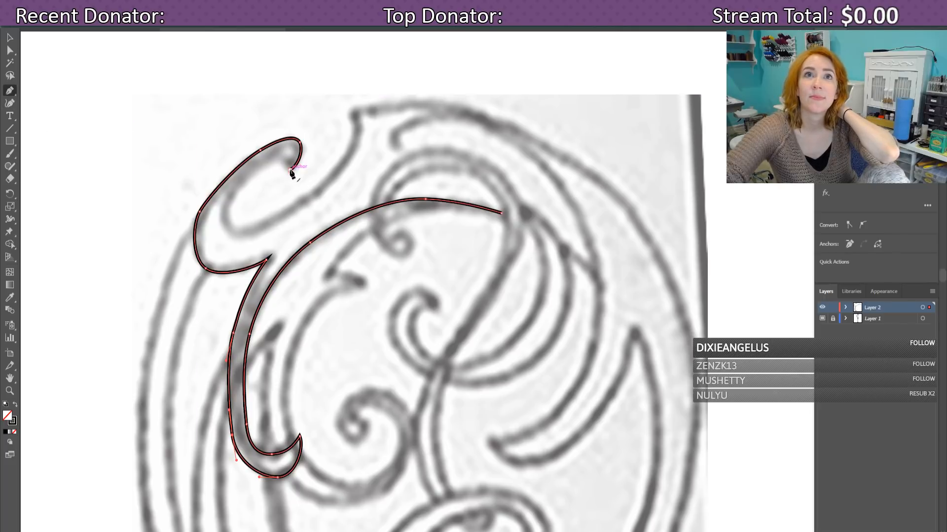
left_click_drag(290, 171, 240, 194)
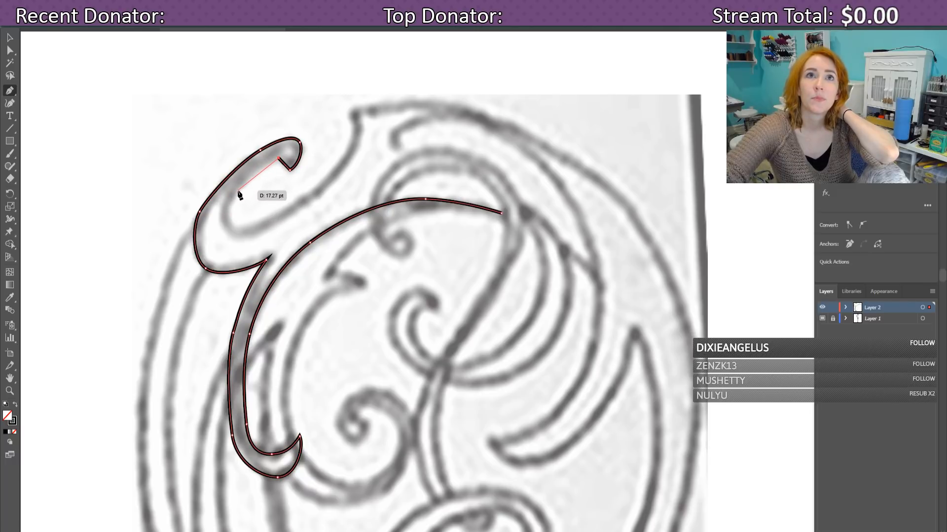
left_click(237, 191)
left_click_drag(230, 228, 312, 206)
left_click(310, 201)
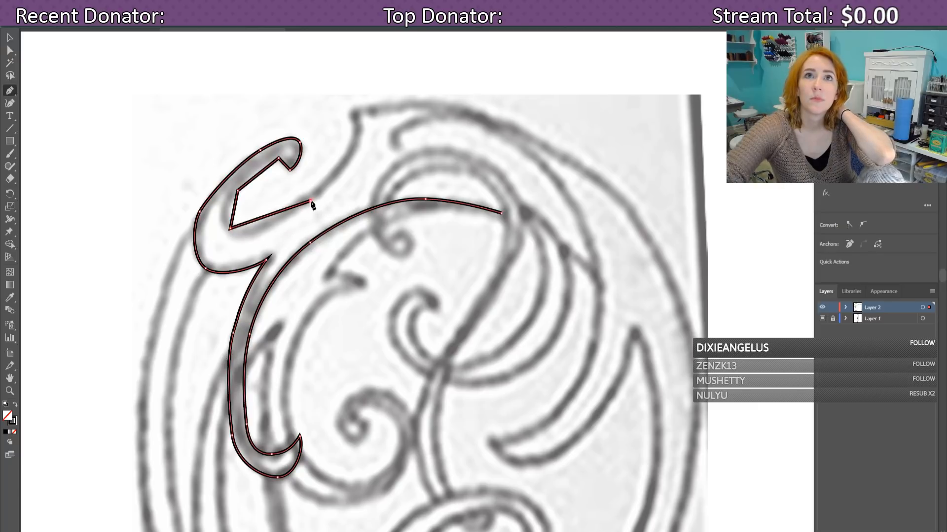
left_click(353, 154)
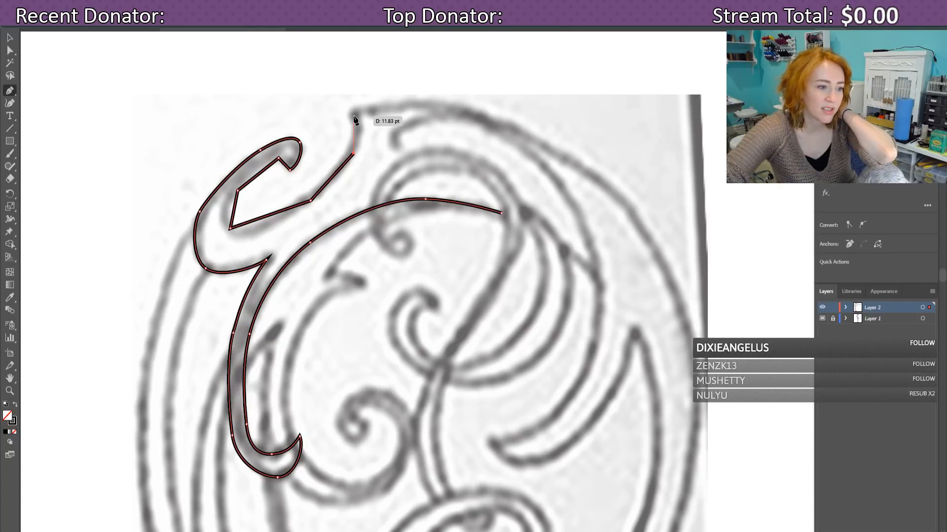
left_click(353, 117)
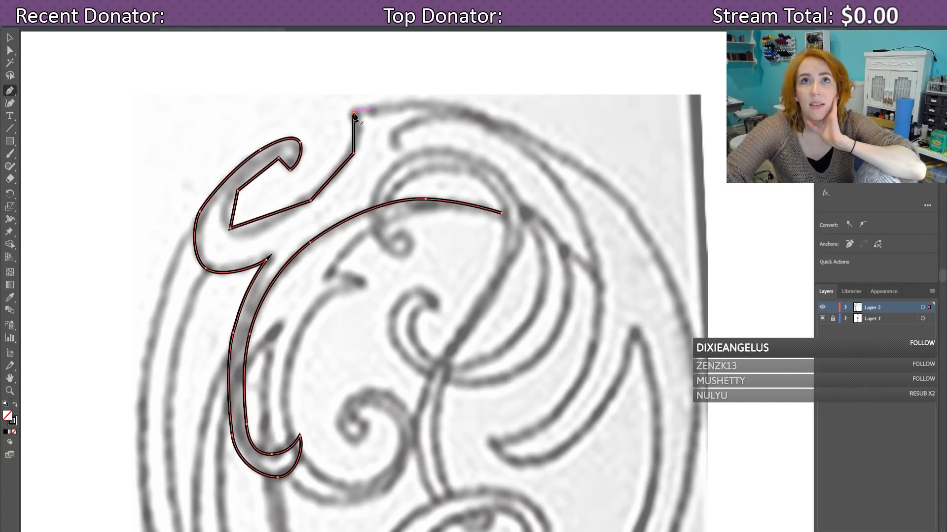
Step: Extend the path with straight segments from the peak across the design's top arc and down its right outer edge
left_click(414, 103)
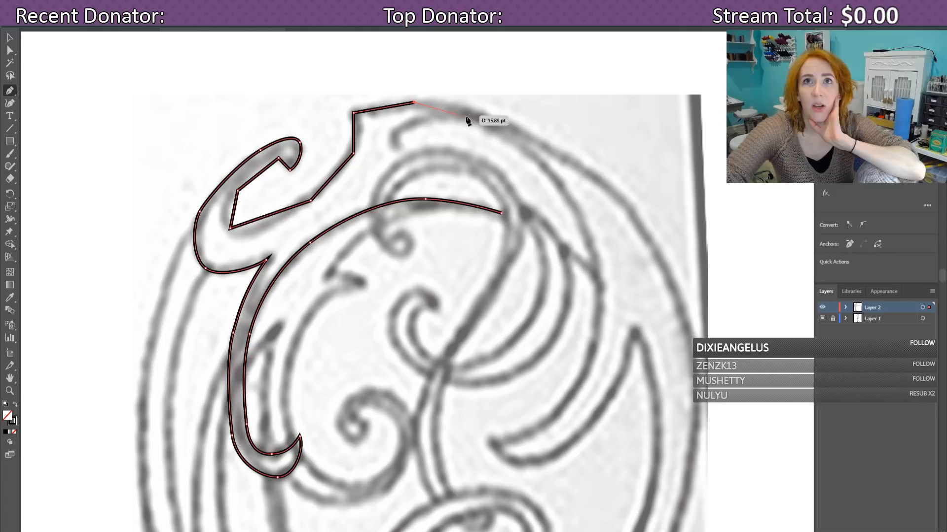
left_click(511, 123)
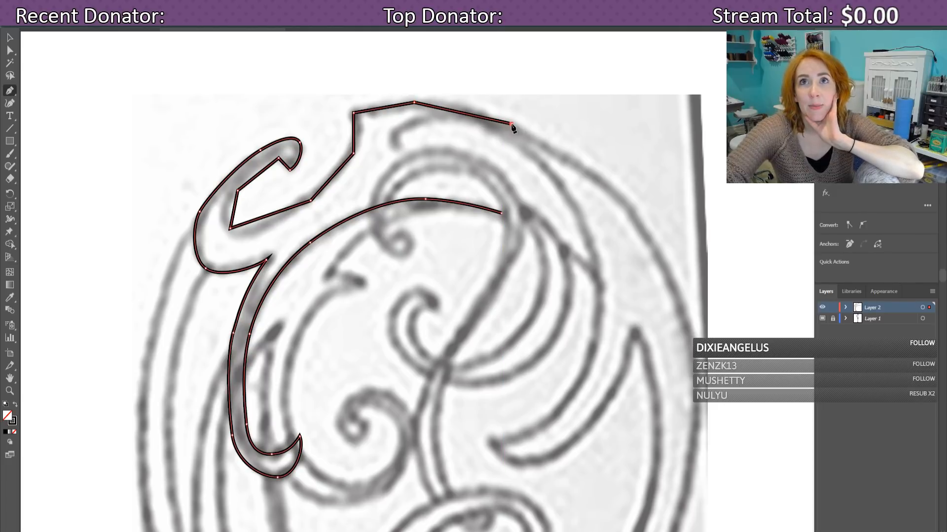
left_click(622, 196)
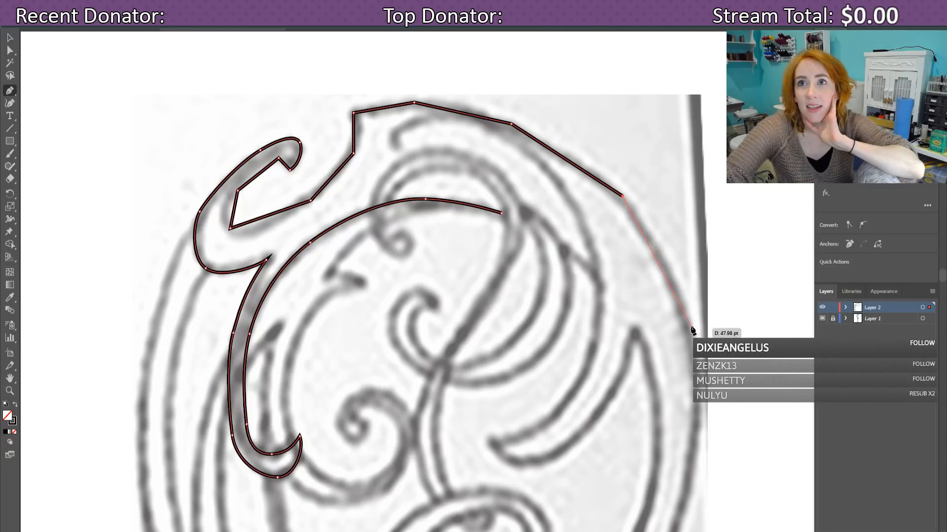
left_click(689, 326)
scroll(690, 328, "down", 2)
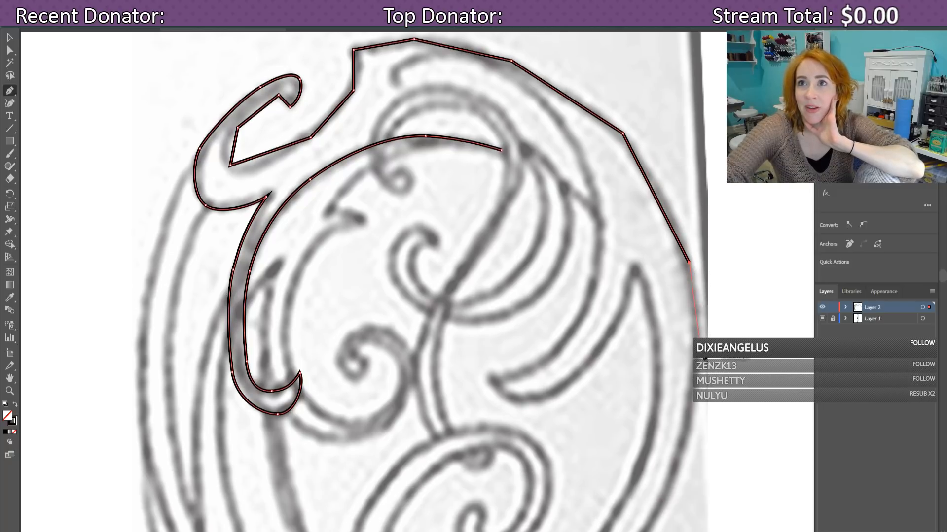
left_click(698, 295)
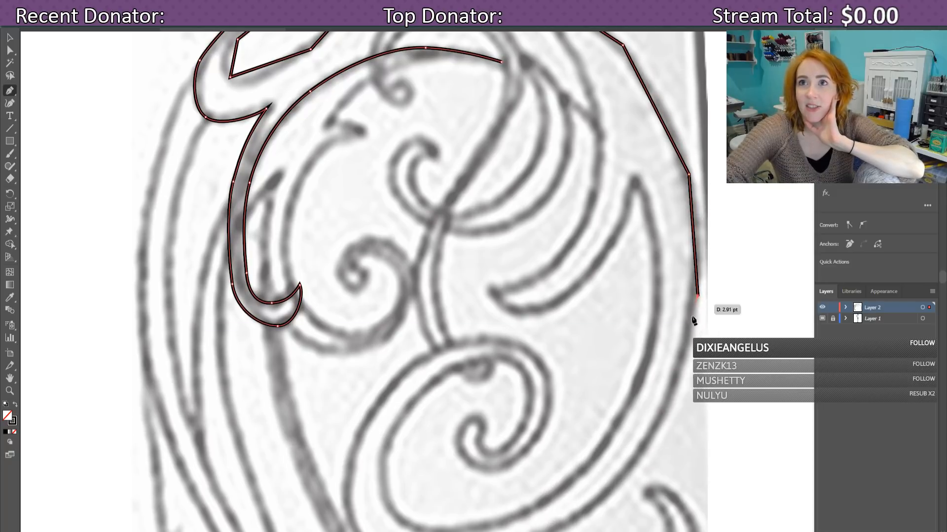
scroll(698, 298, "down", 1)
left_click(671, 317)
Step: Trace straight segments along the underside of the large lower scroll and up its left outer edge
scroll(621, 392, "down", 1)
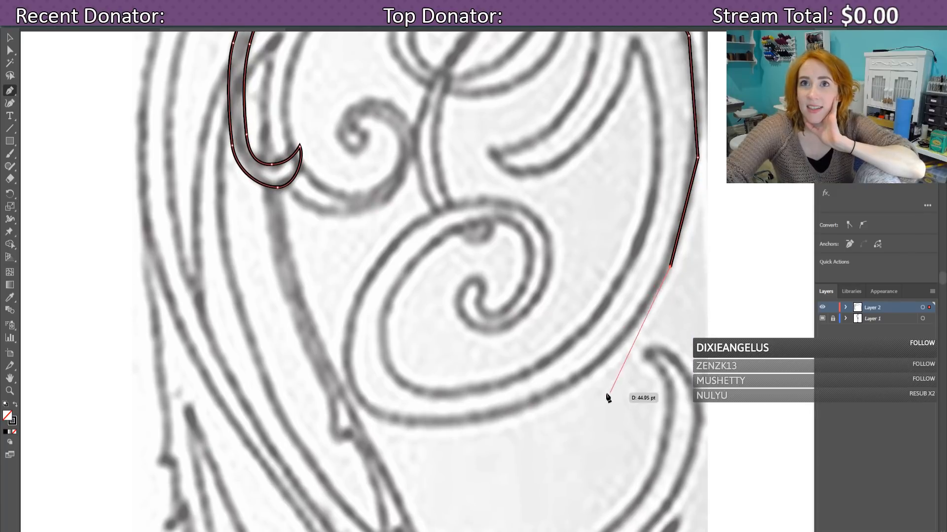
left_click(590, 371)
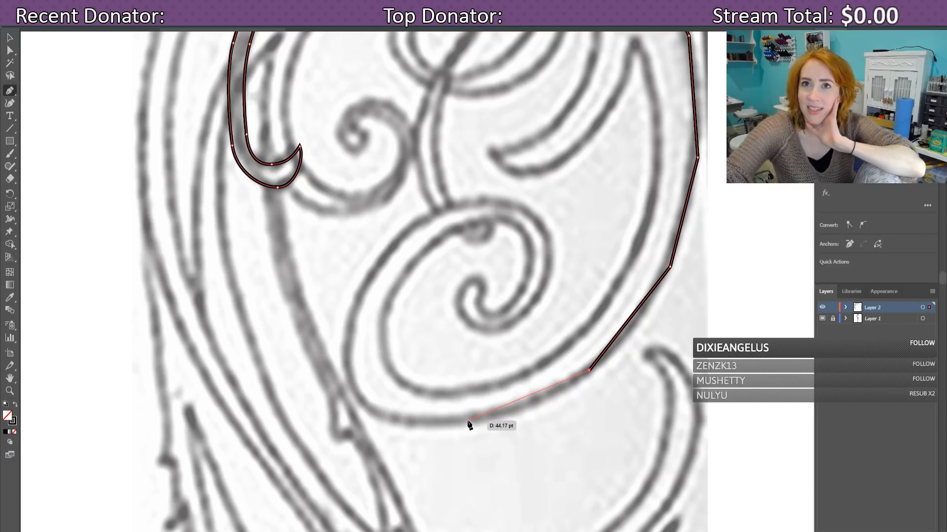
left_click(468, 421)
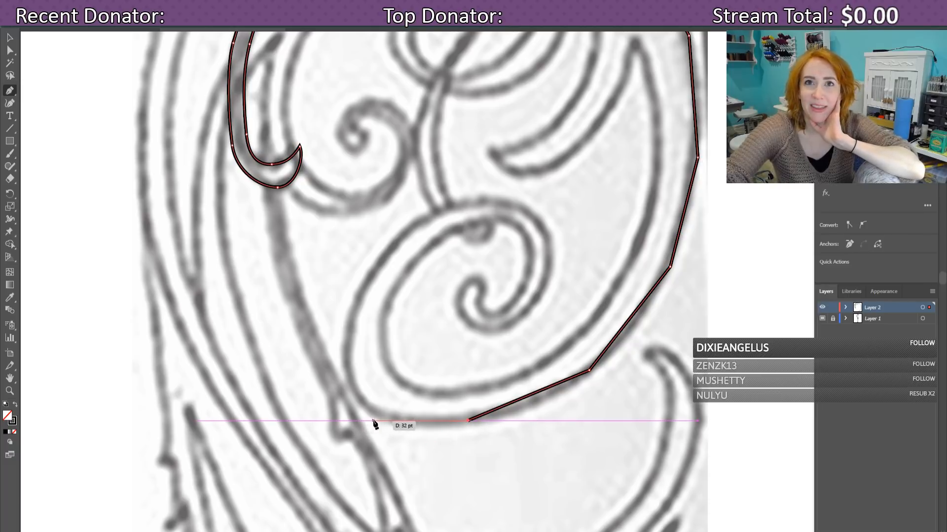
left_click(379, 418)
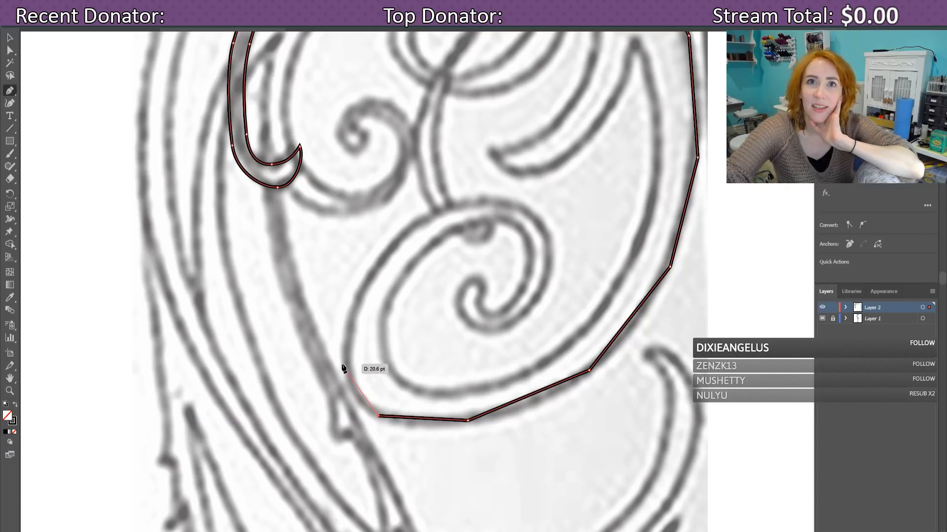
left_click(345, 365)
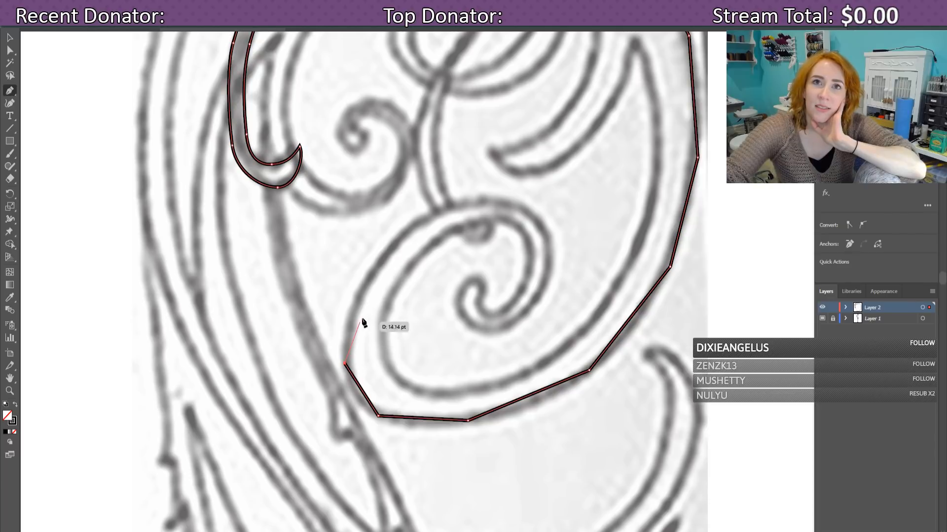
left_click(362, 290)
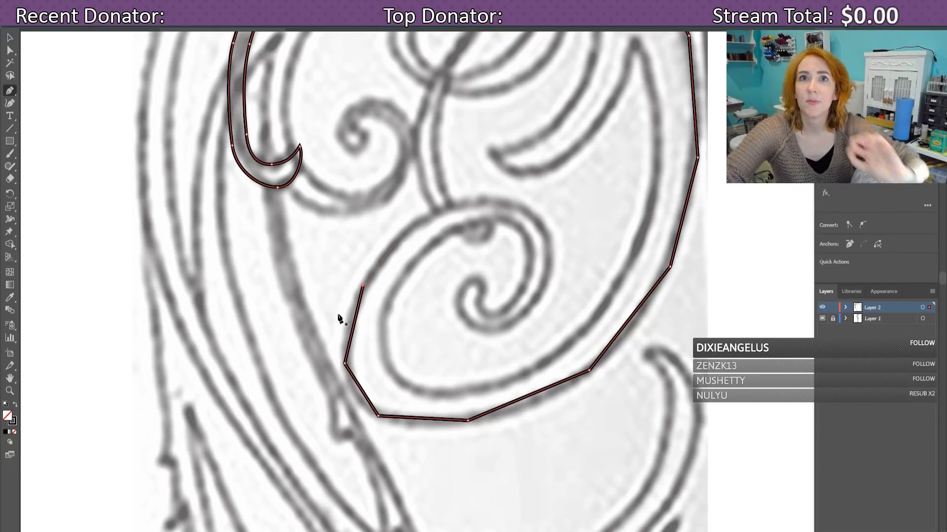
left_click(363, 287)
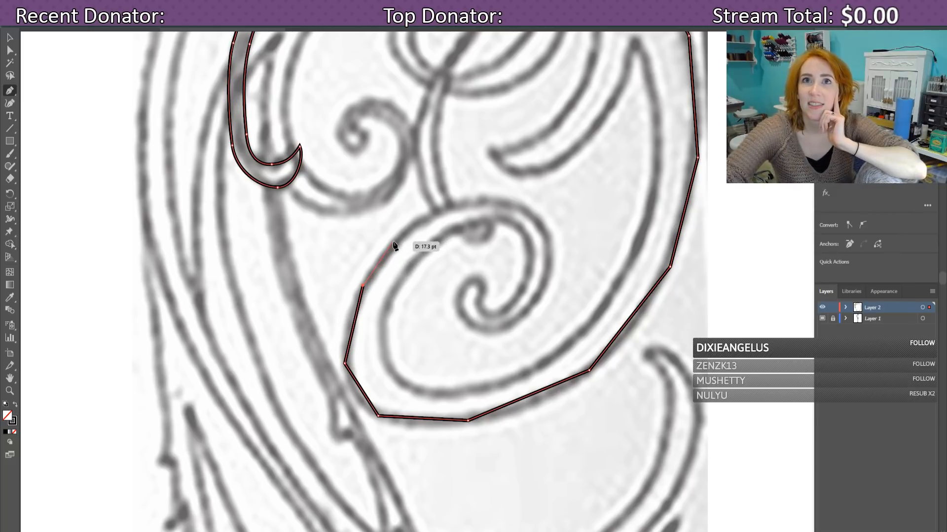
Step: Trace the lower scroll's outer edge over its top and around the inward curl to the spiral's tip
left_click(404, 232)
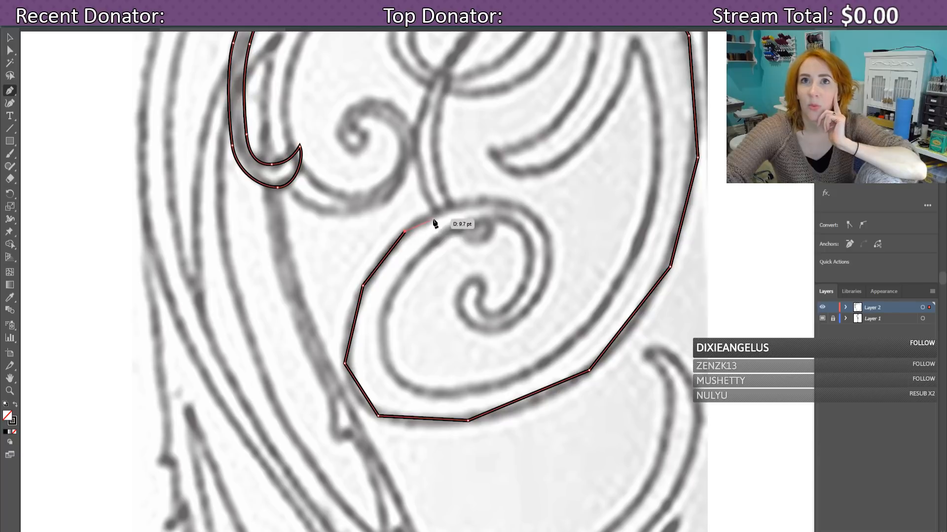
left_click(483, 201)
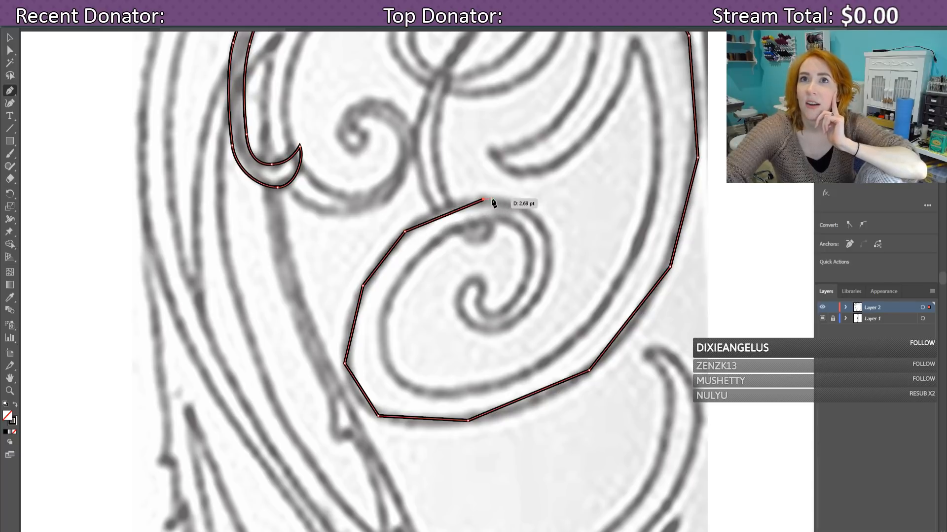
left_click(537, 217)
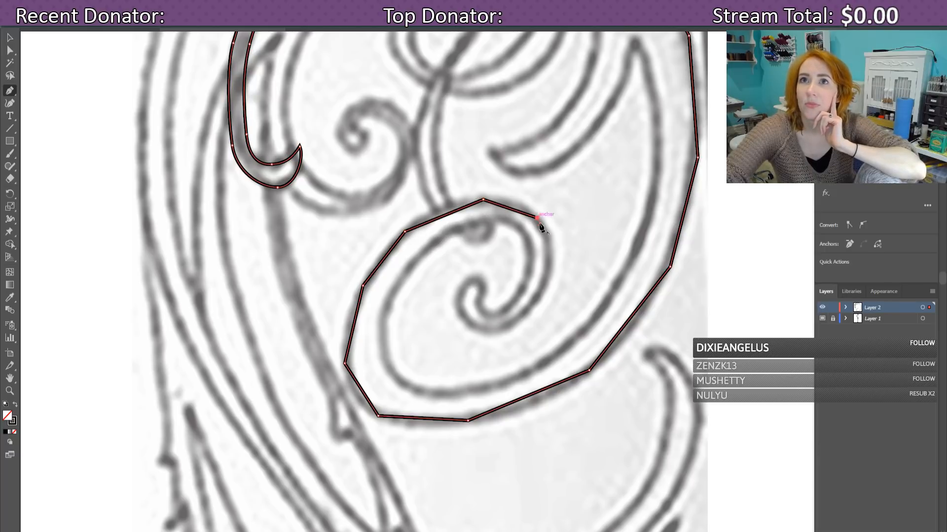
left_click(549, 266)
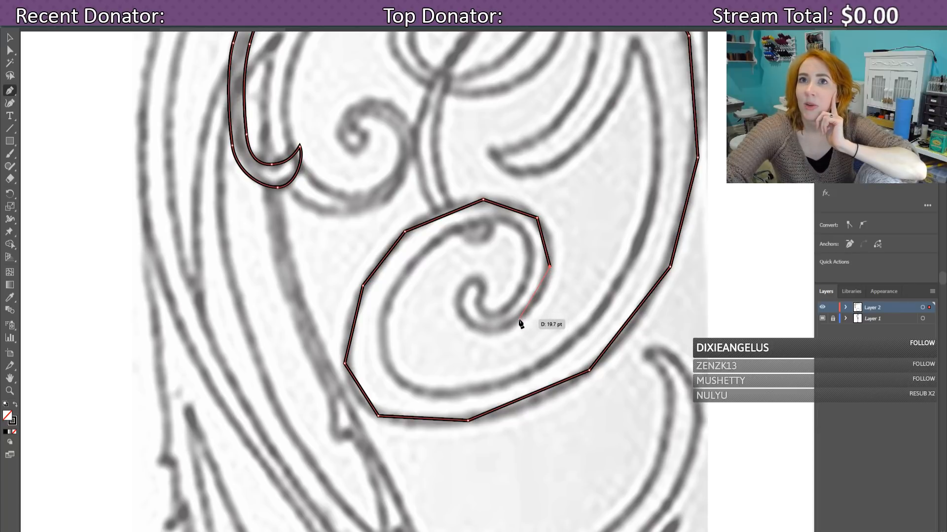
left_click(519, 320)
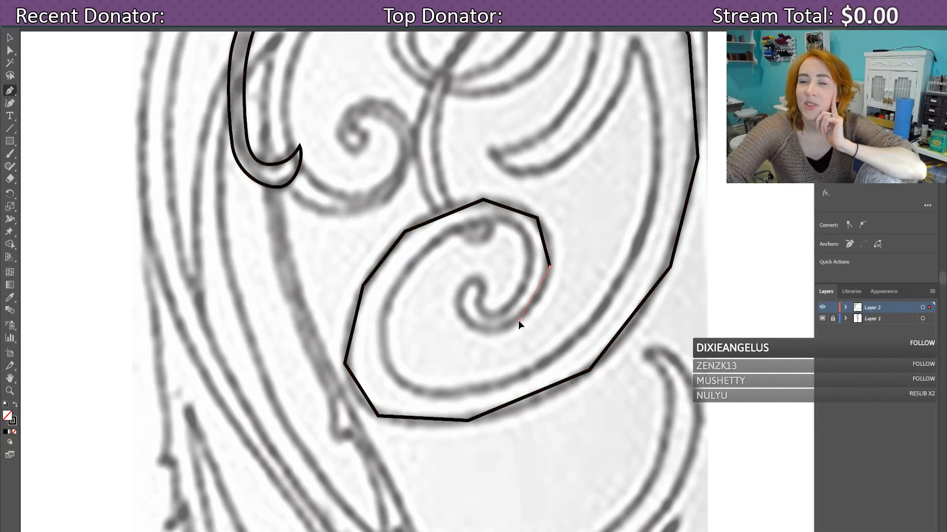
left_click(468, 325)
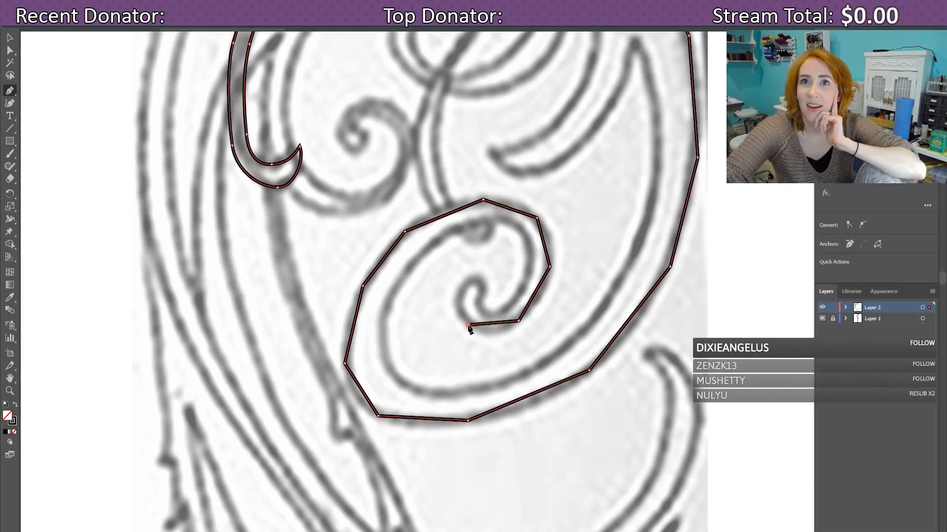
left_click(463, 285)
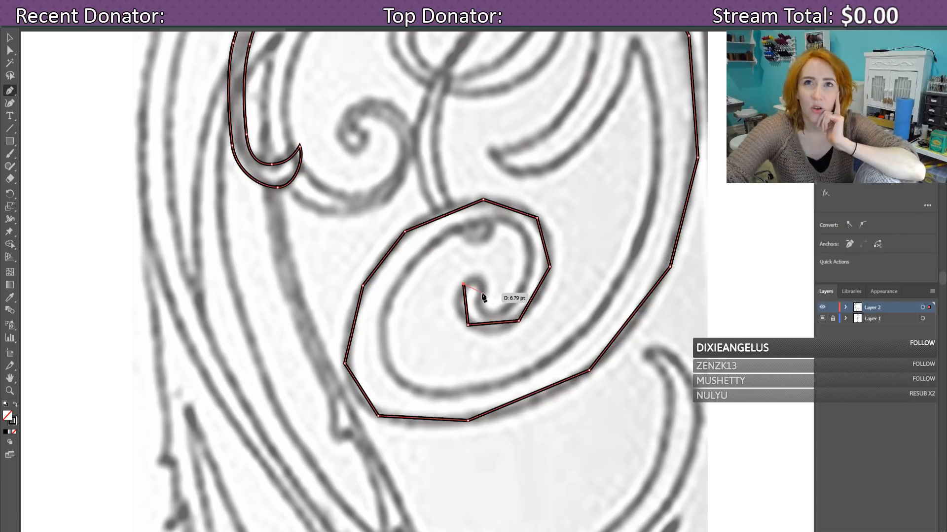
Step: Round the spiral's tip and trace straight segments back along the scroll's inner edge to its left side
left_click(482, 293)
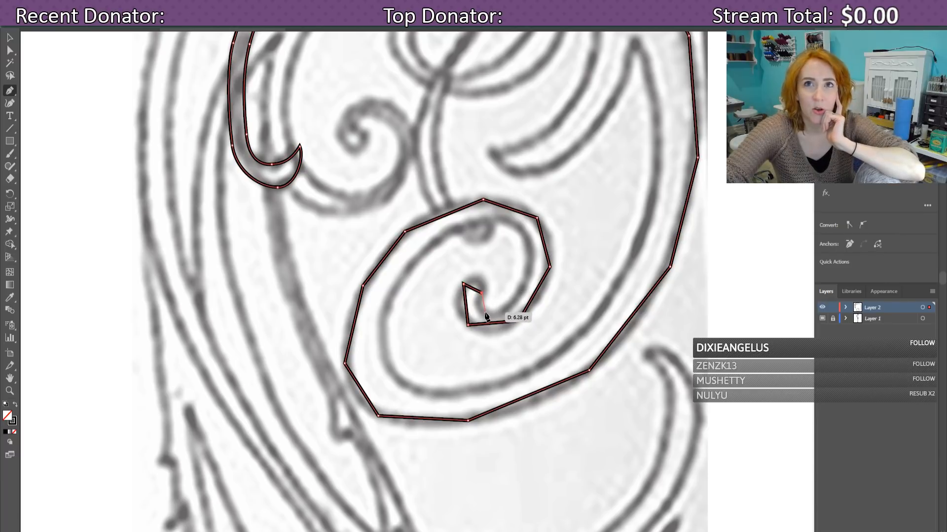
left_click(483, 312)
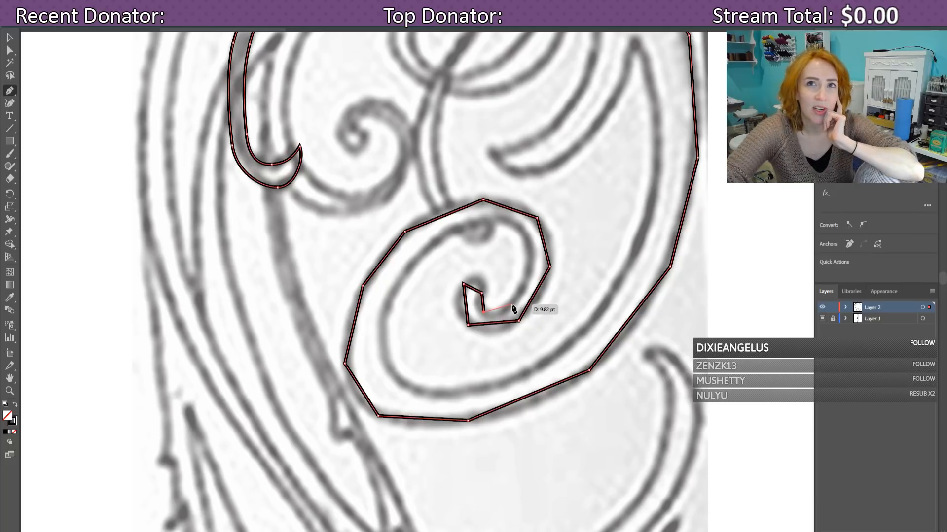
left_click(512, 305)
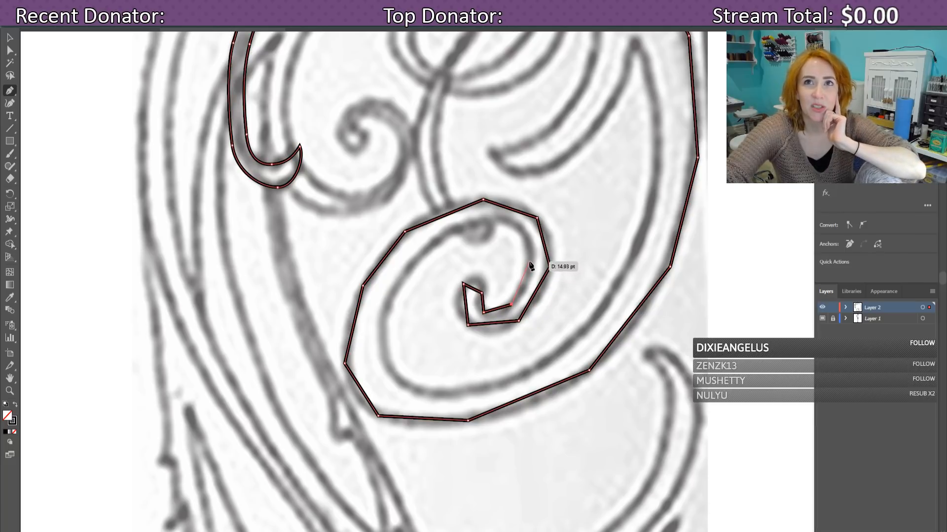
left_click(531, 262)
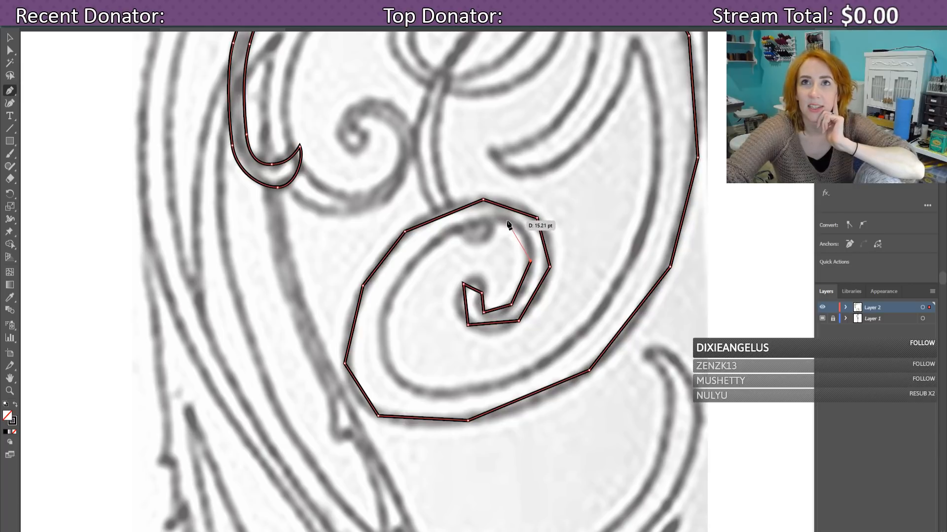
left_click(507, 221)
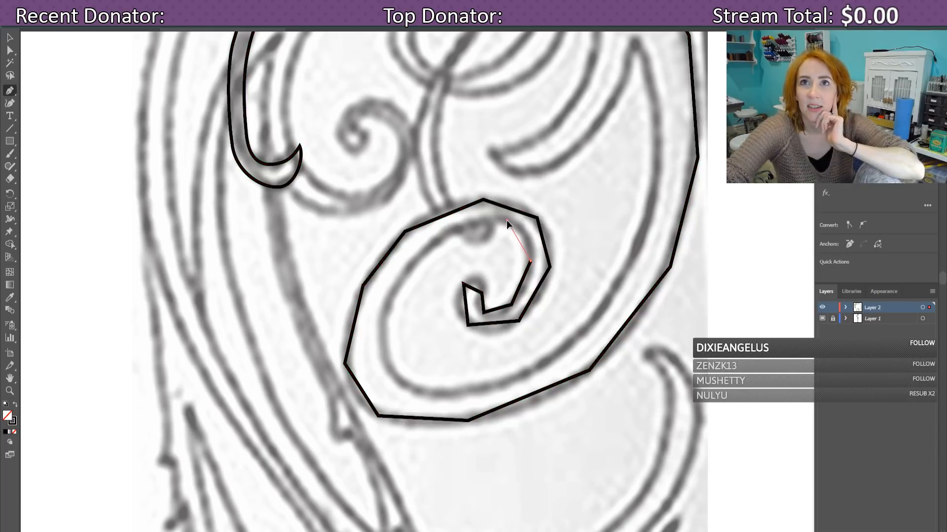
left_click(440, 239)
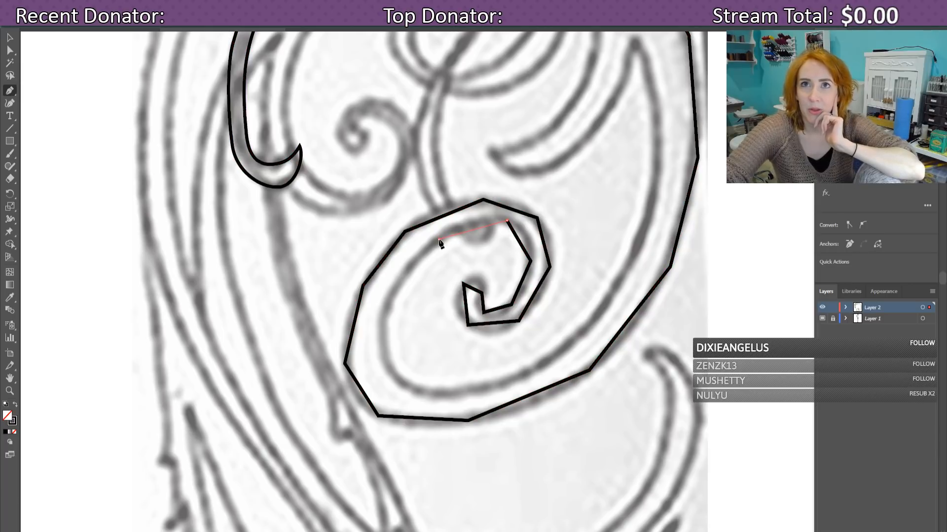
left_click(384, 314)
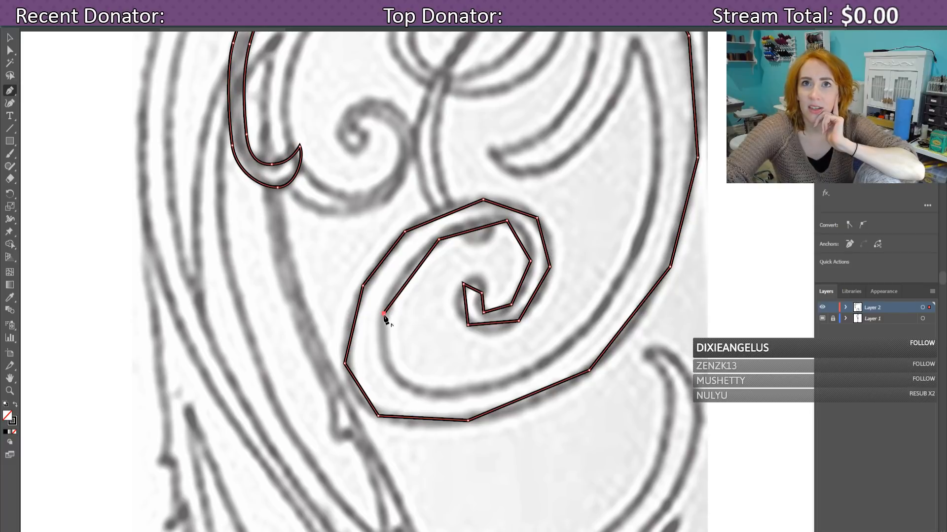
Step: Trace straight segments along the lower scroll's inner edge, around its base and up to the pointed tip inside the outer edge
left_click(388, 370)
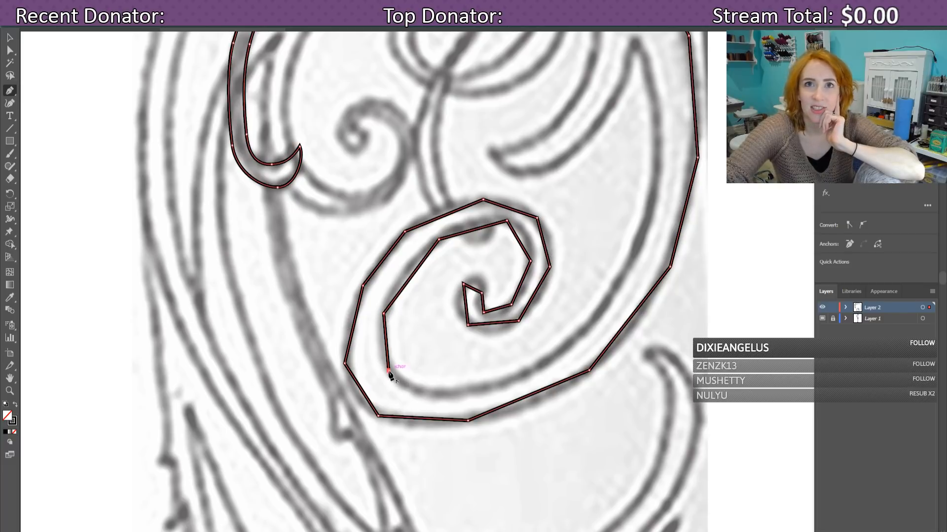
left_click(442, 395)
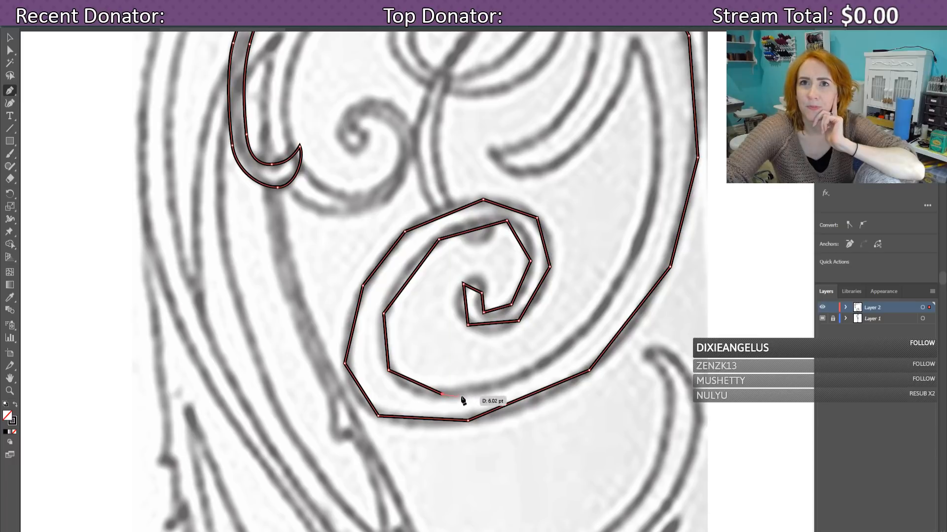
left_click(561, 353)
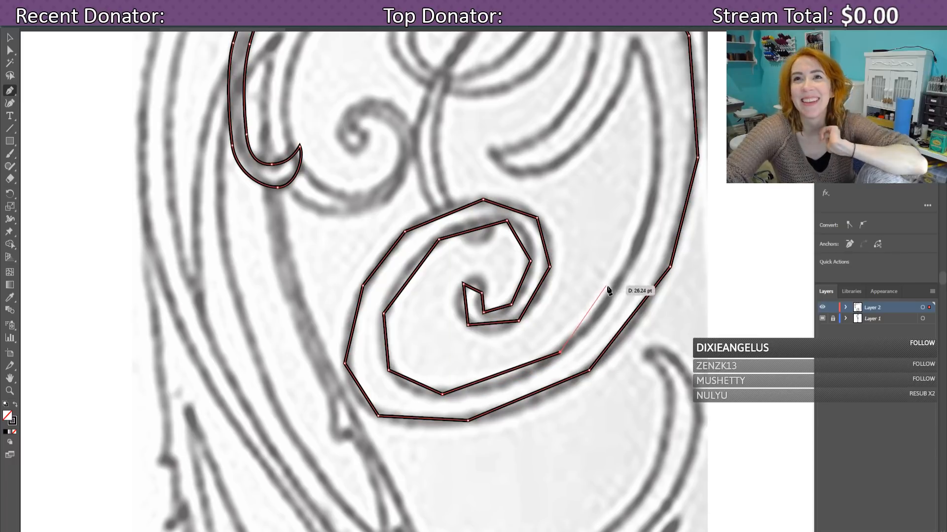
left_click(639, 242)
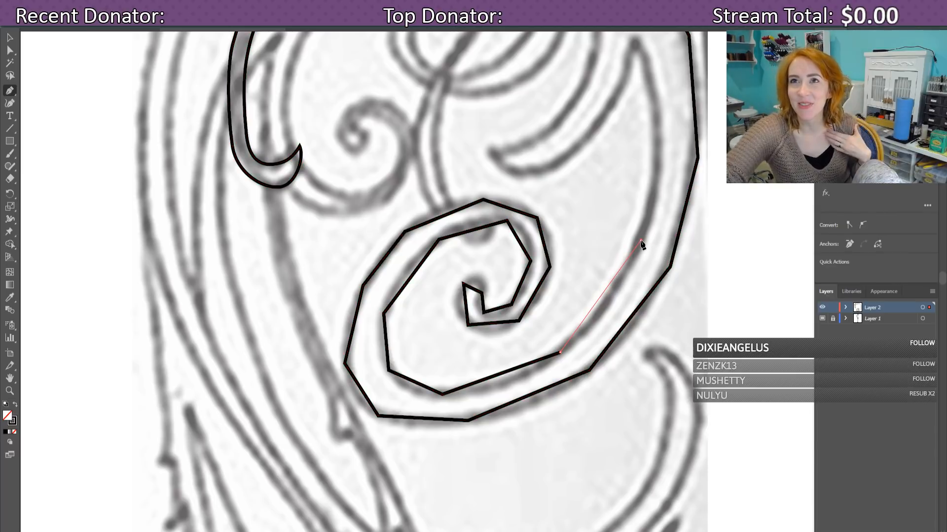
scroll(634, 247, "up", 3)
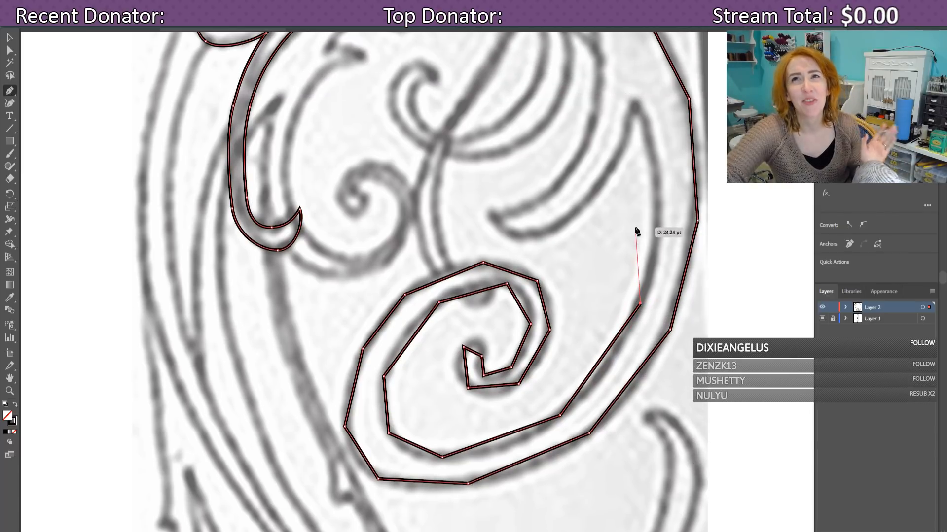
left_click(656, 210)
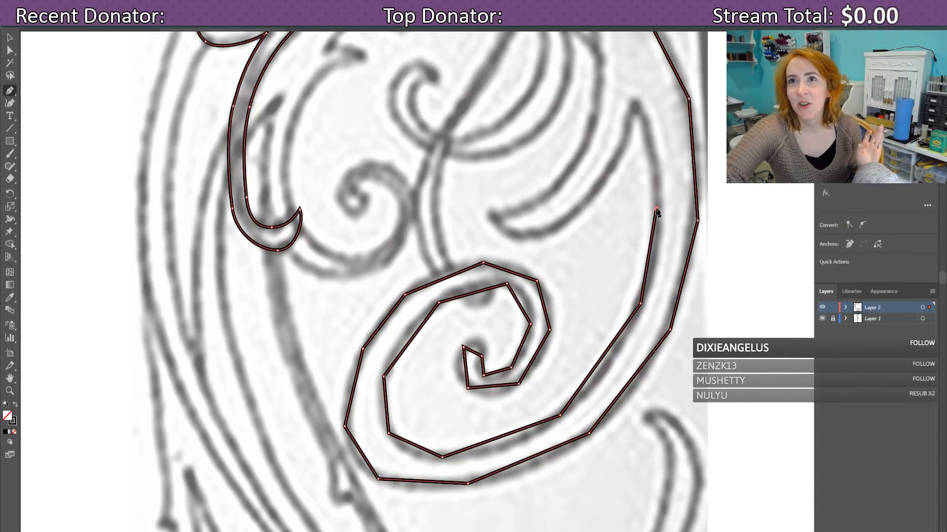
left_click(635, 104)
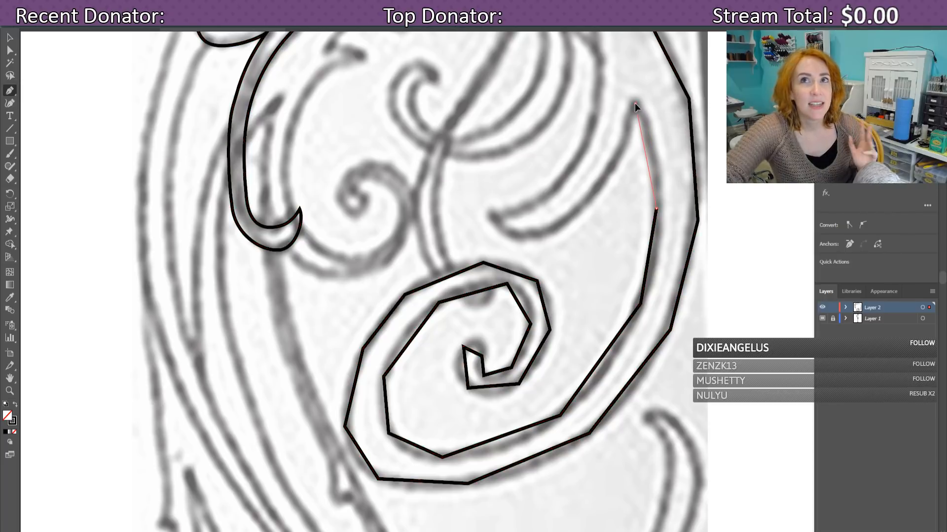
Step: Trace straight segments from the pointed tip down around the hooked leaf end and back up its inner side
left_click(599, 193)
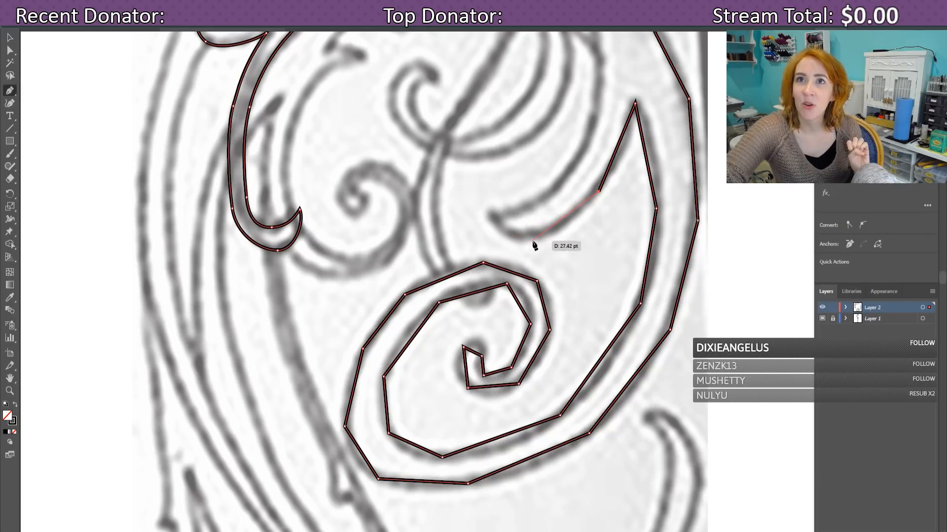
left_click(536, 233)
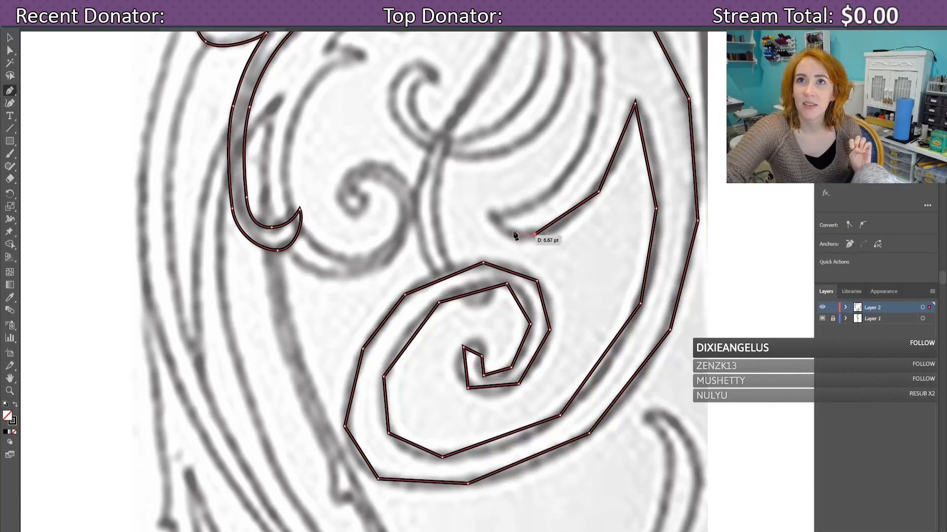
left_click(488, 214)
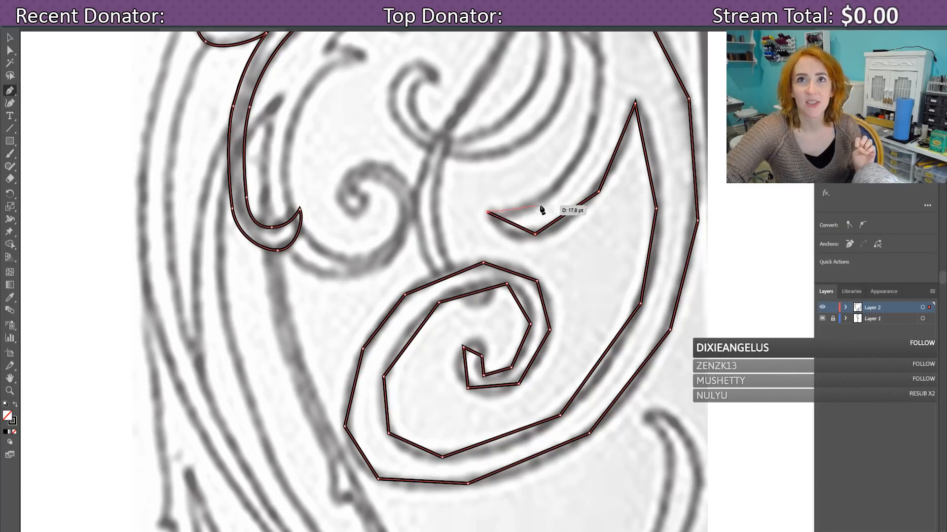
left_click(560, 187)
left_click(593, 129)
Step: Continue the straight segments up the inner edge and along the underside of the top arc to its curled end
scroll(594, 133, "up", 4)
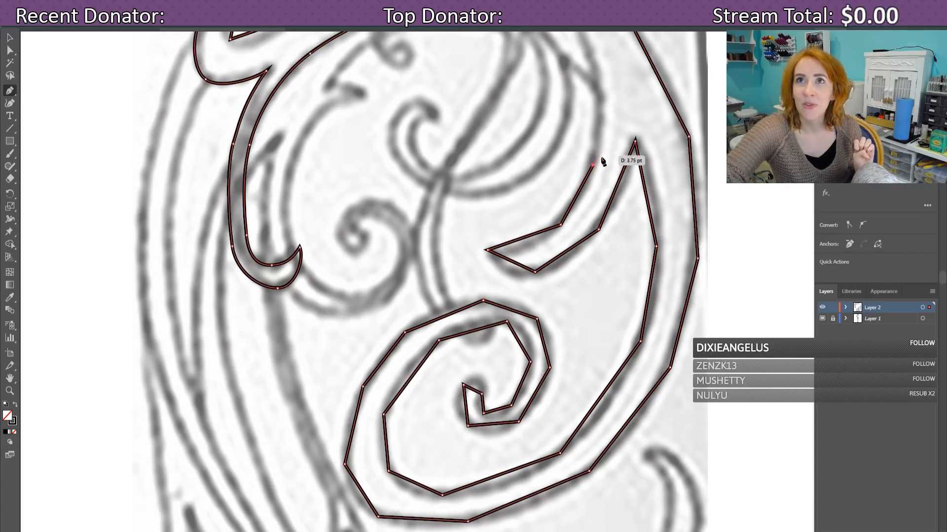
scroll(566, 148, "up", 2)
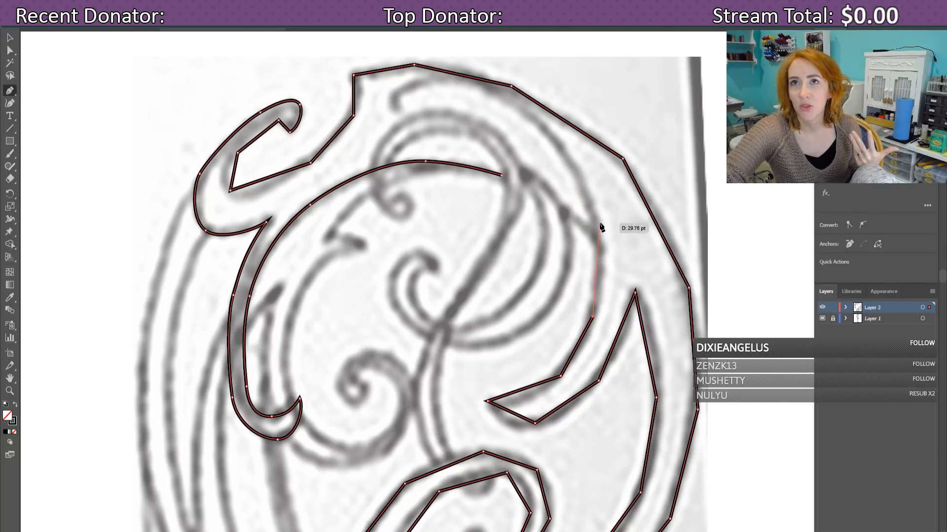
left_click(593, 201)
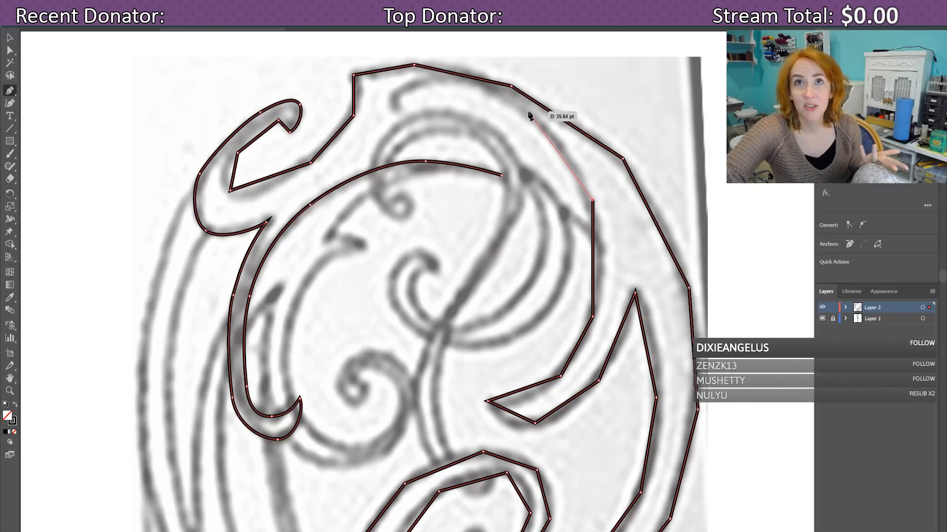
left_click(528, 109)
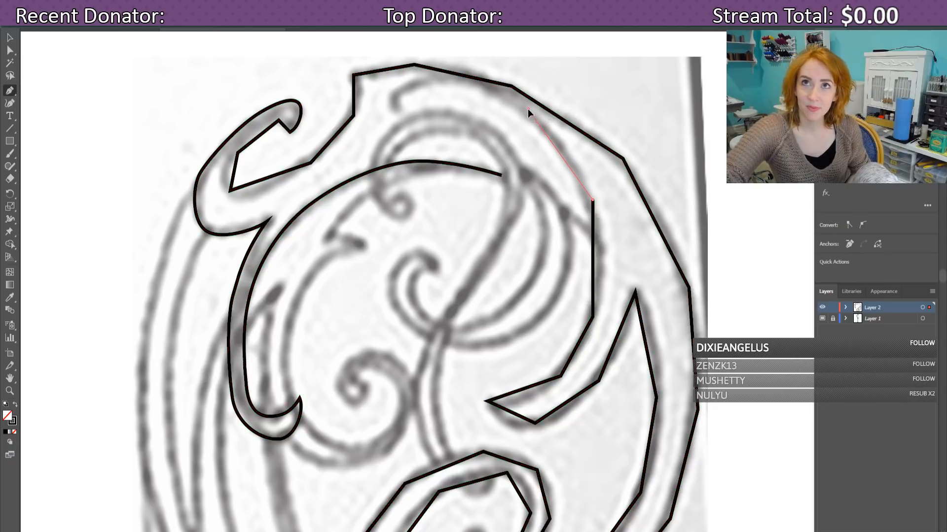
left_click(431, 77)
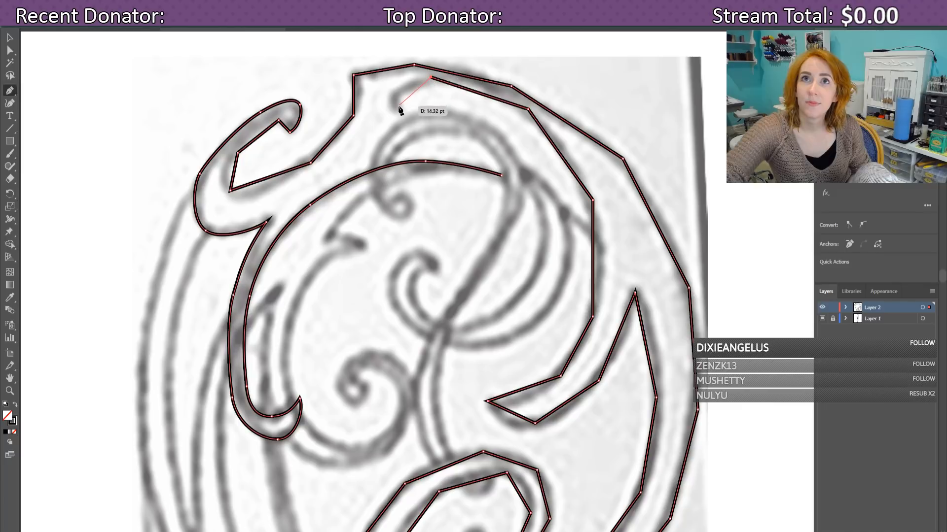
left_click(397, 109)
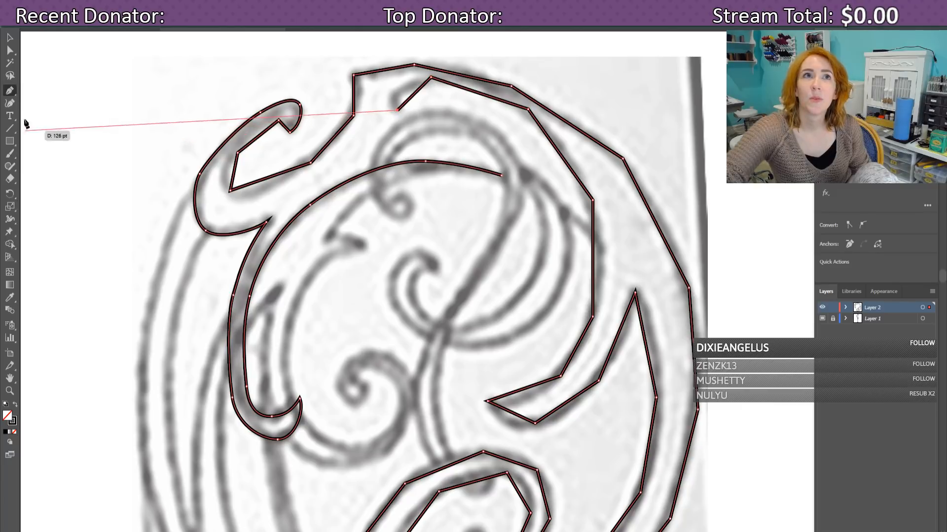
Step: Bend the segments at the small upper-left curl's tip and inner edge into curves with the Anchor Point tool
left_click(10, 90)
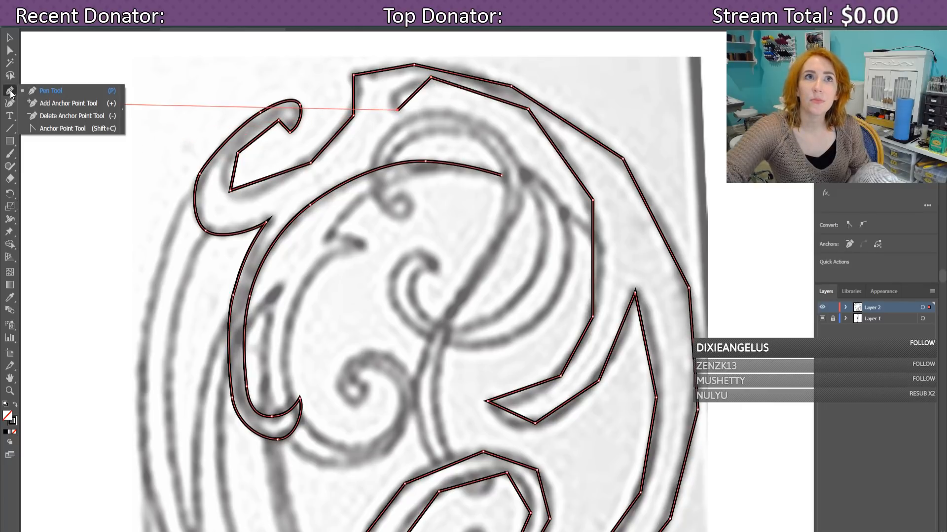
left_click(44, 129)
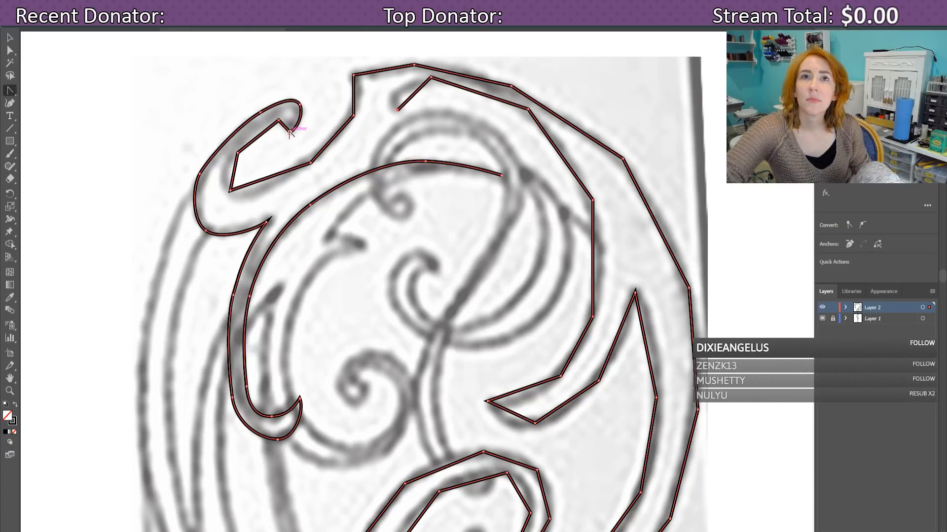
left_click_drag(290, 130, 288, 137)
left_click(279, 121)
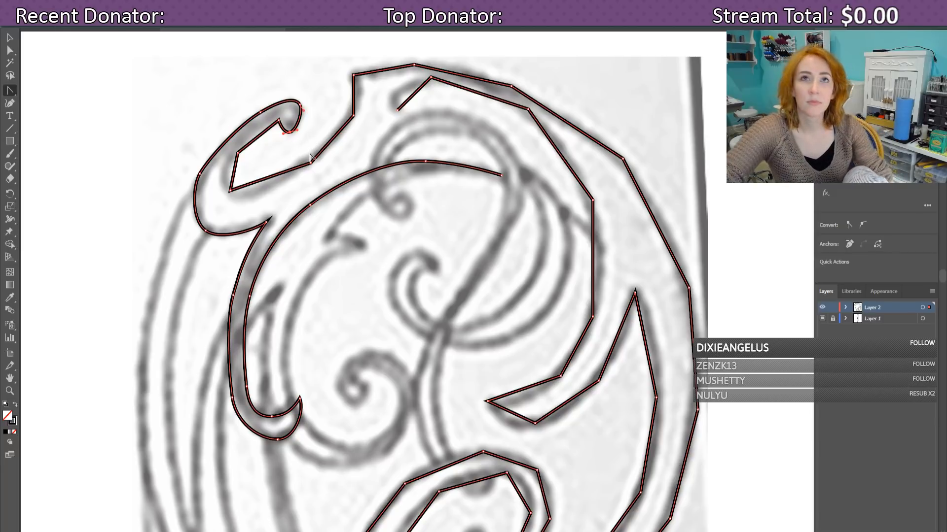
left_click(282, 121)
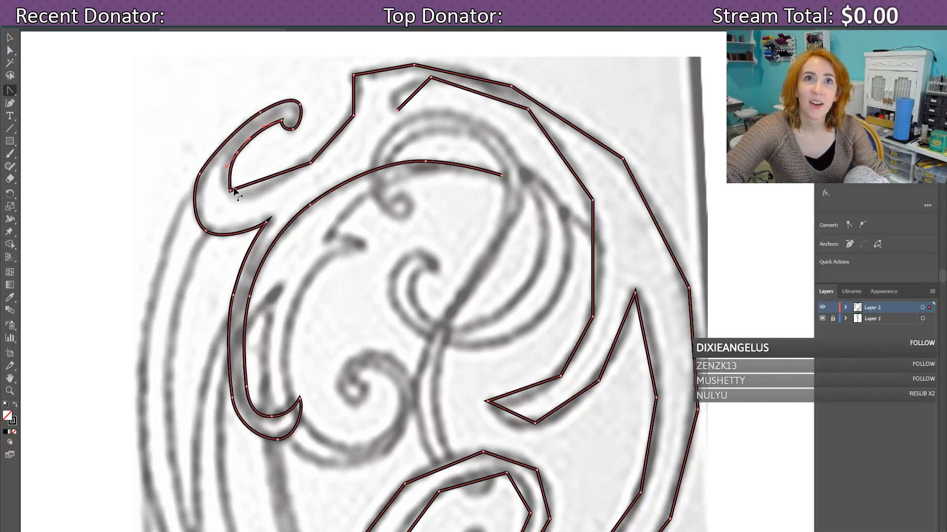
Step: Round the corner at the base of the upper-left curl's inner edge to follow the sketch
left_click_drag(230, 190, 242, 199)
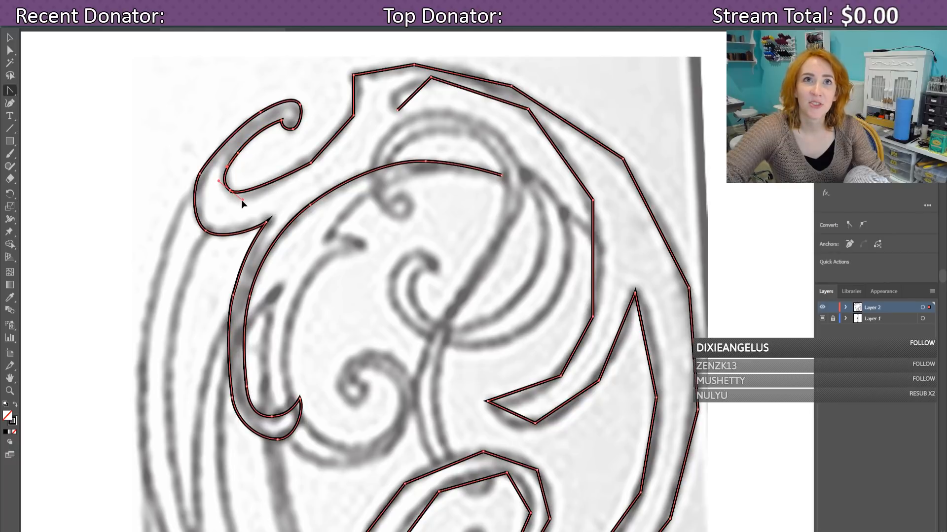
key("Down")
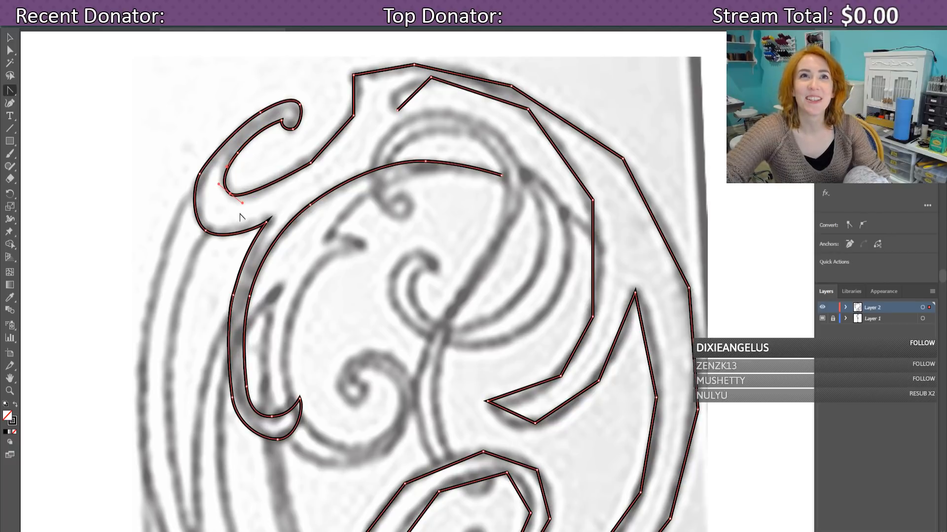
mouse_move(231, 199)
left_mouse_down()
mouse_move(243, 196)
mouse_move(236, 199)
left_mouse_up()
Step: Curve the edge rising from the upper-left curl's base toward the peak and adjust its middle anchor onto the sketch
left_click(310, 163)
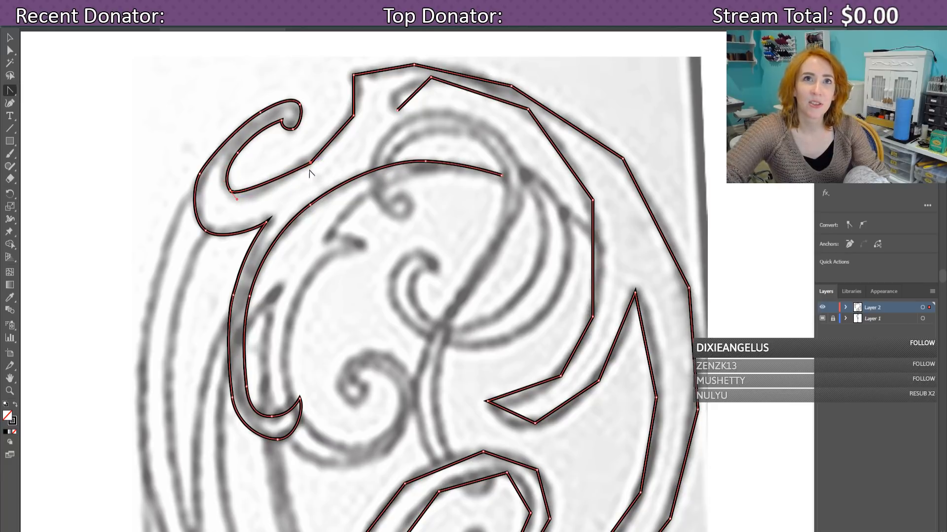
key("Up")
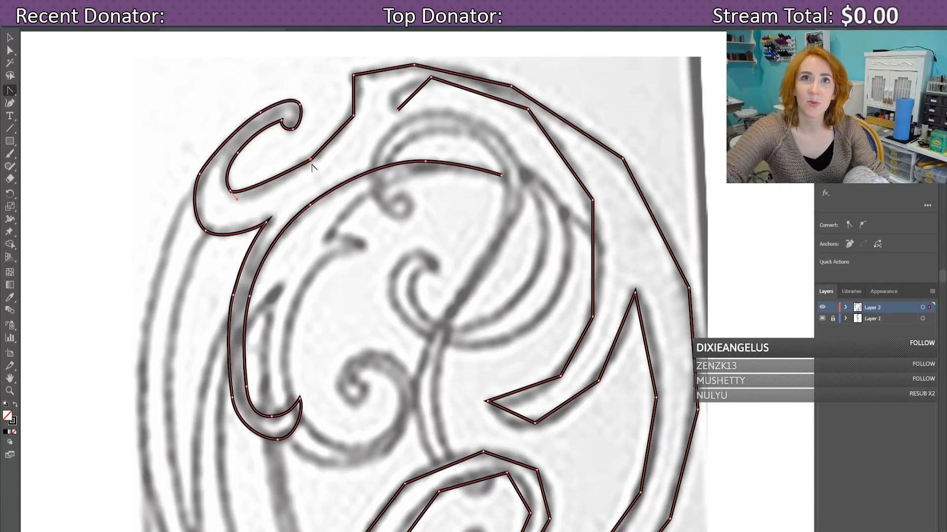
left_click(336, 141)
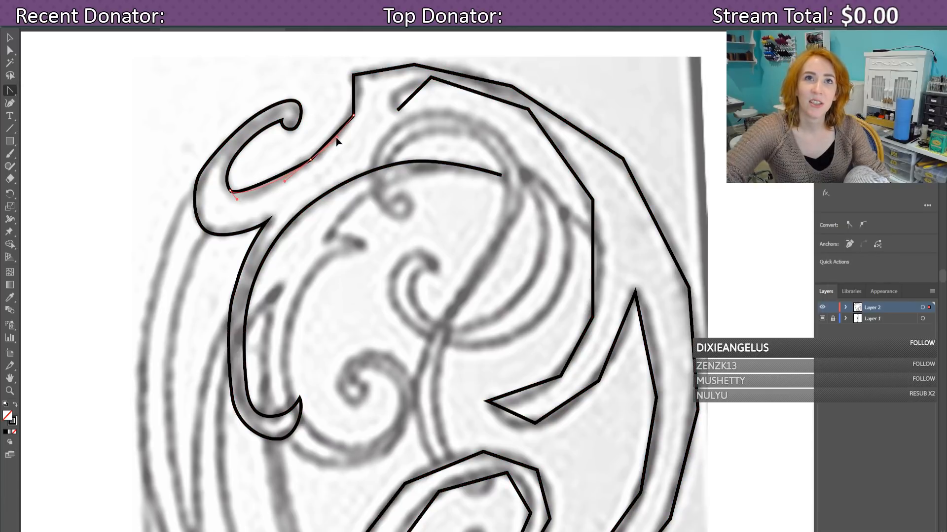
key("ctrl+a")
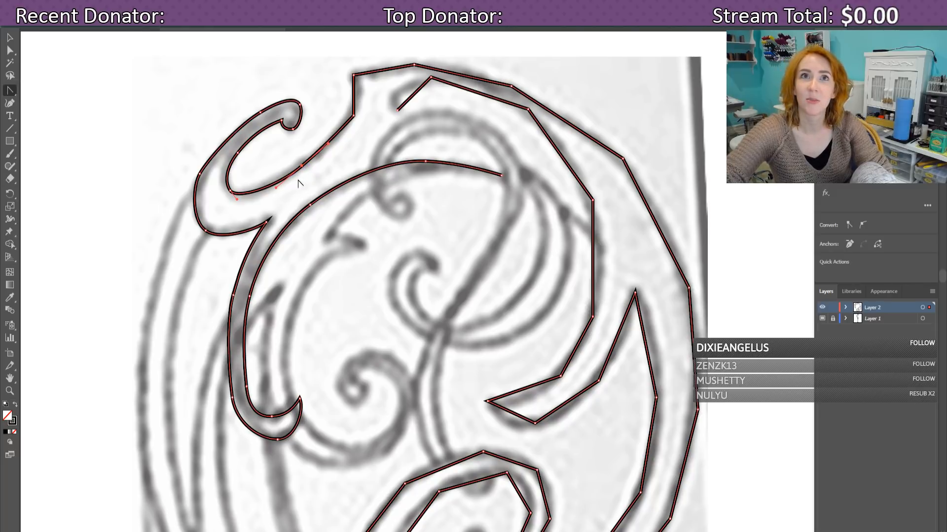
key("Up")
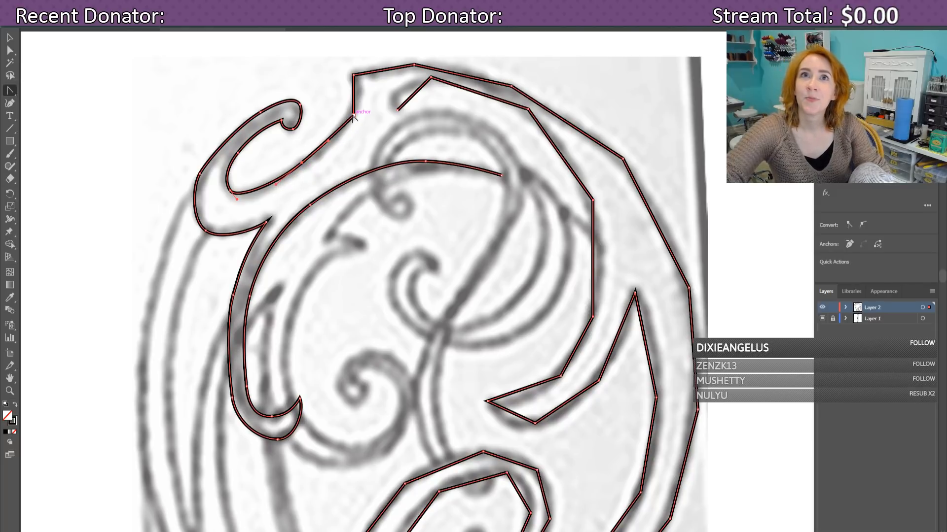
Step: Smooth the bend just below the peak and nudge its anchor, and adjust the peak point to match the sketch
left_click_drag(354, 117, 360, 98)
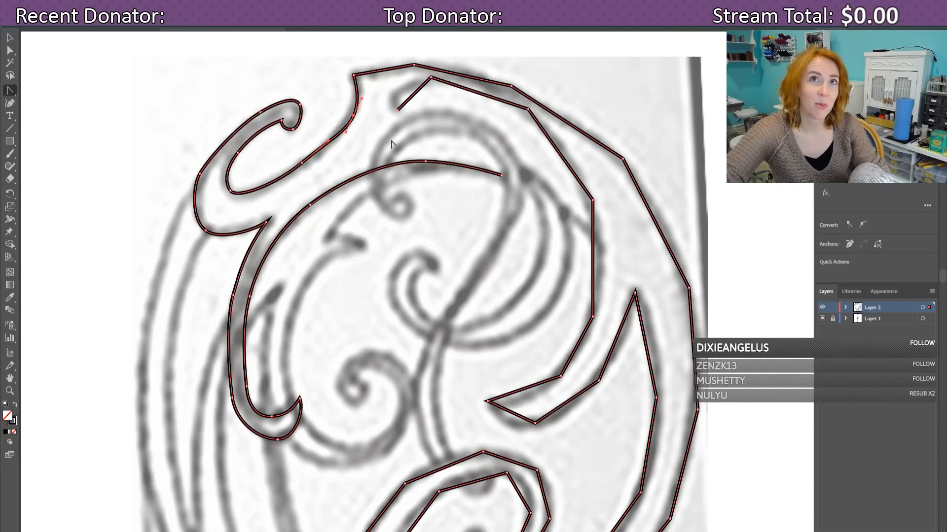
key("Up")
key("Up")
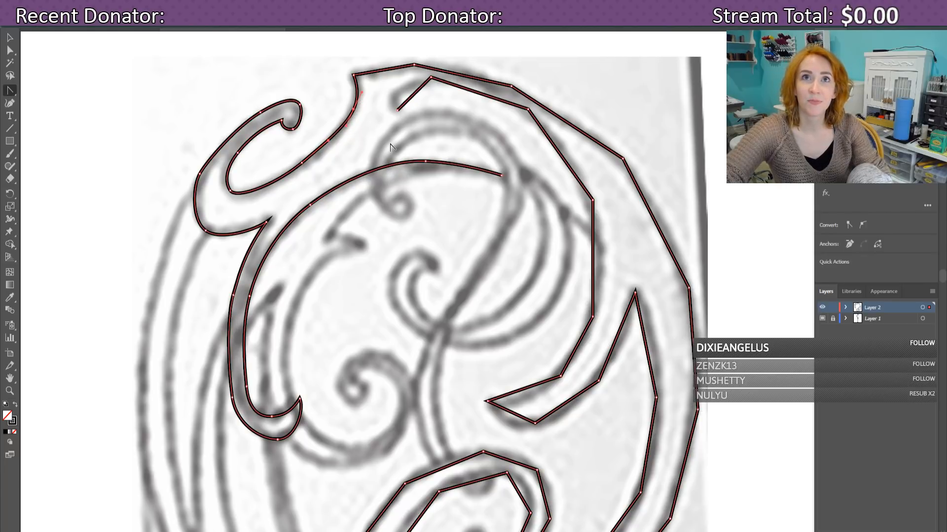
left_click(352, 114)
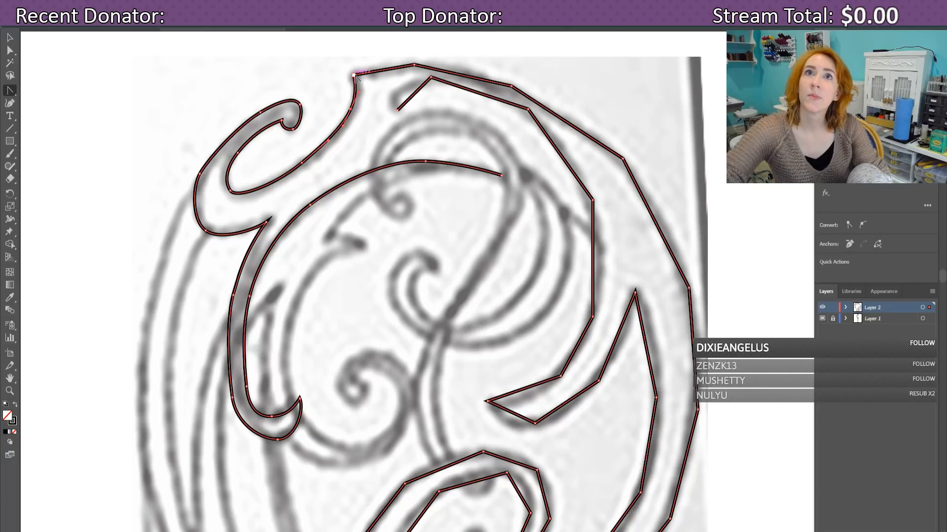
mouse_move(353, 75)
left_mouse_down()
mouse_move(348, 68)
mouse_move(371, 67)
mouse_move(349, 74)
left_mouse_up()
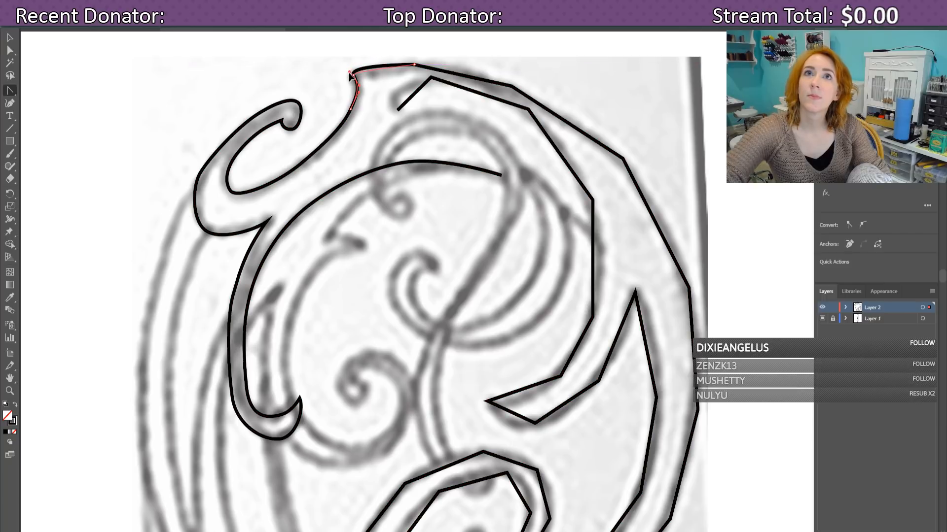
key("ctrl+a")
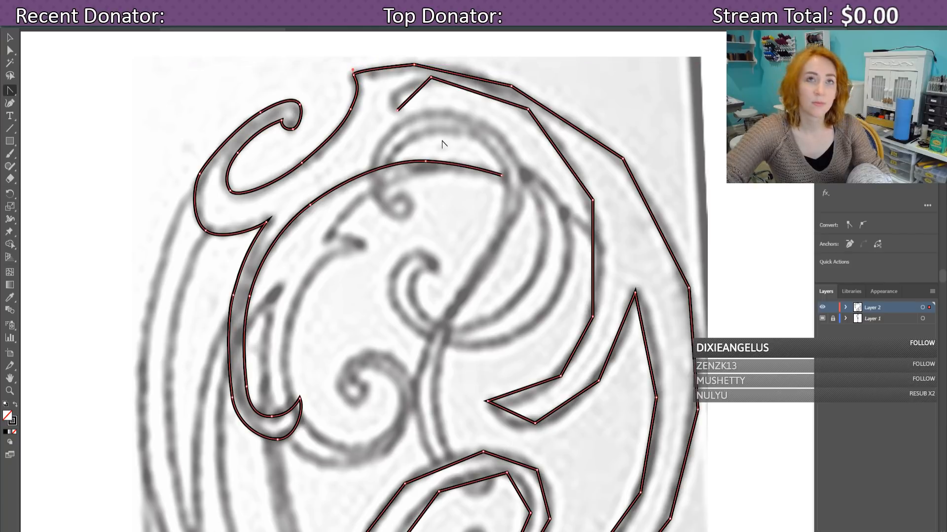
Step: Curve the top outer edge running from the peak to the upper-right shoulder with the Anchor Point tool, following the sketch
left_click(391, 76)
left_click(441, 71)
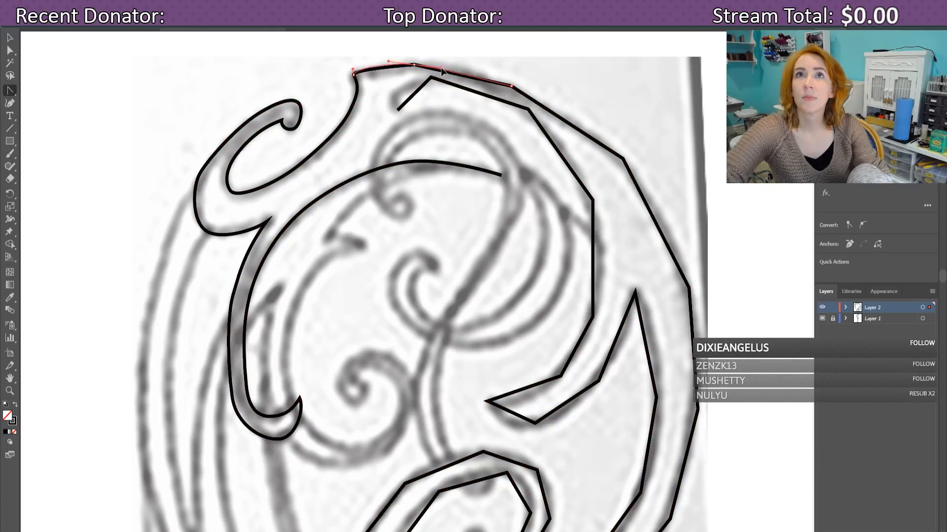
left_click_drag(441, 71, 440, 67)
key("ctrl+a")
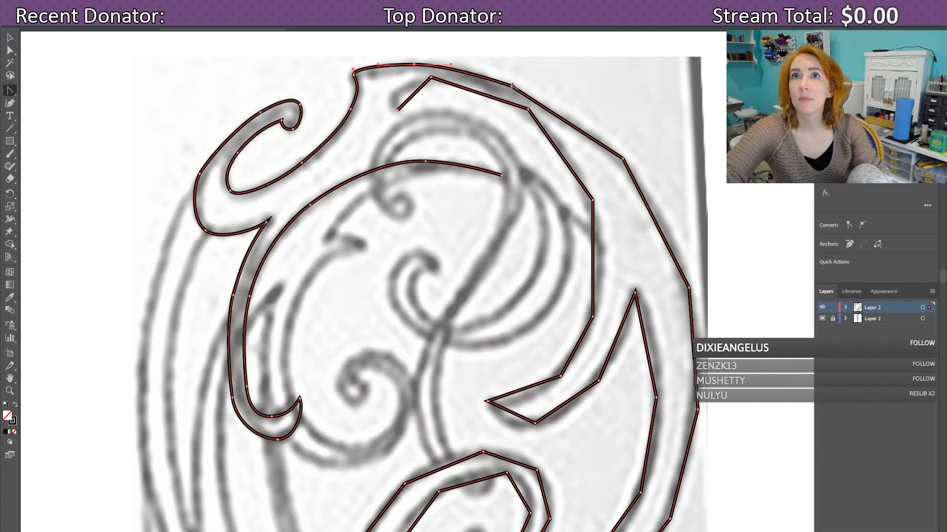
left_click(551, 104)
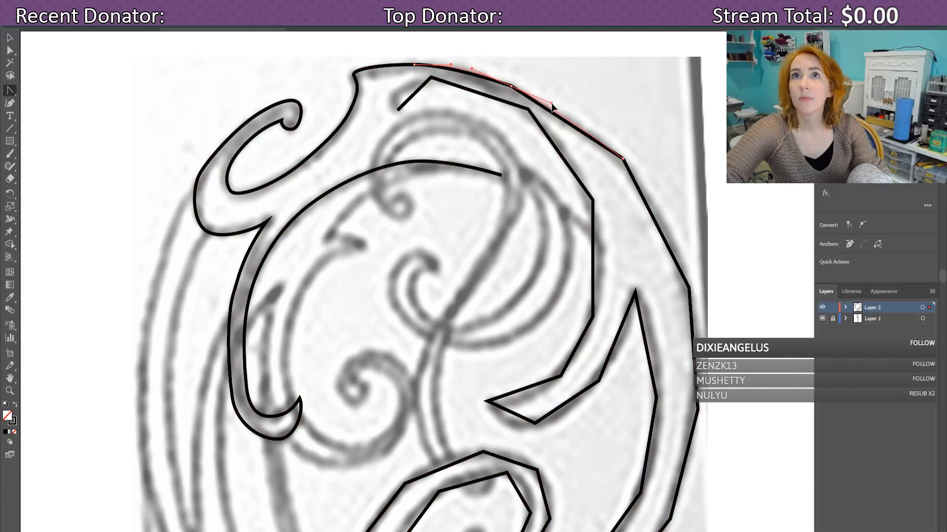
key("ctrl+a")
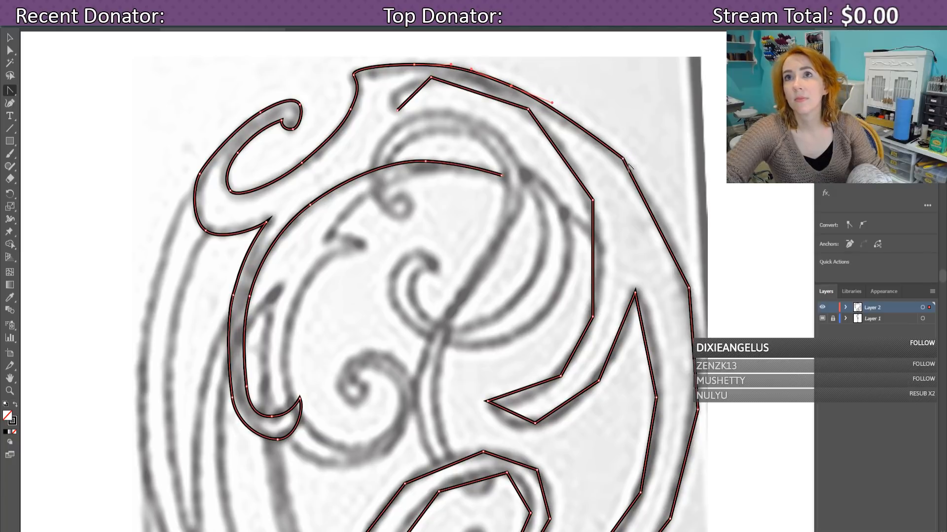
Step: Smooth the corners down the outer edge's right side, from the upper-right shoulder to its widest part, to match the sketch
left_click(623, 161)
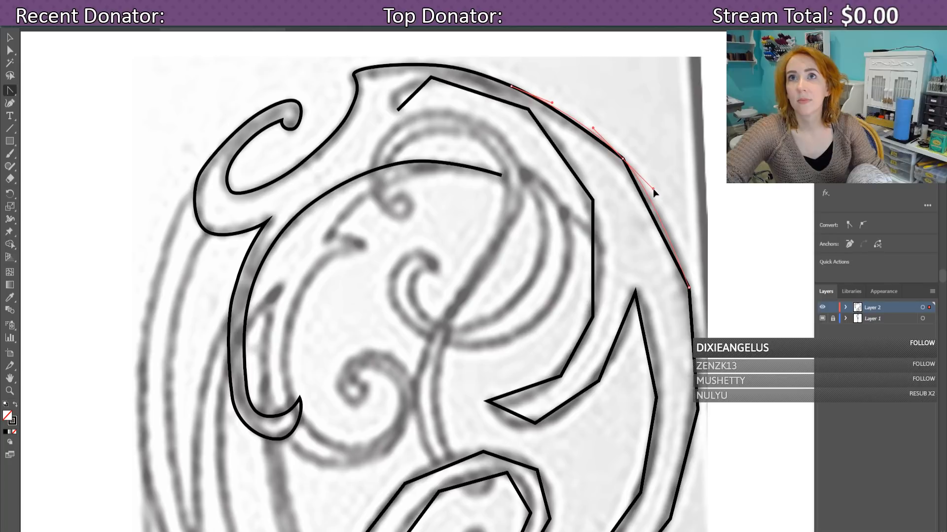
key("ctrl+a")
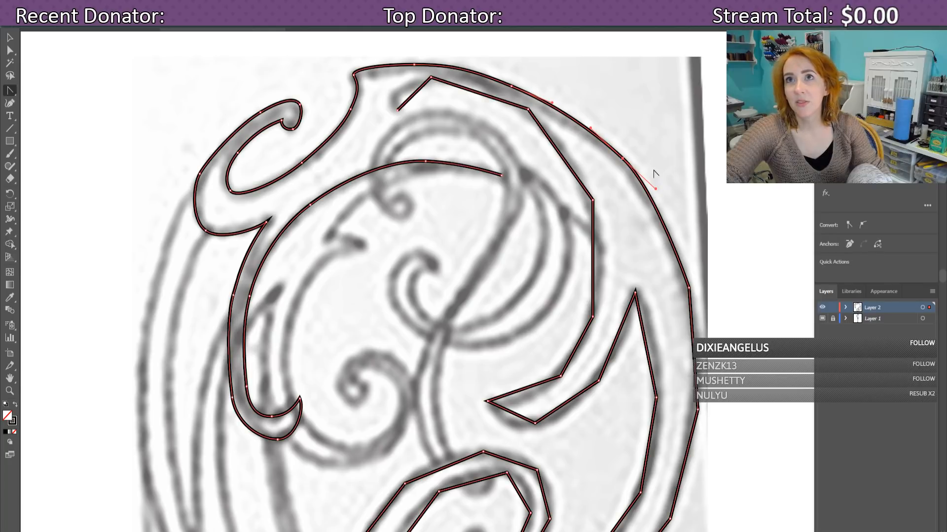
left_click(699, 323)
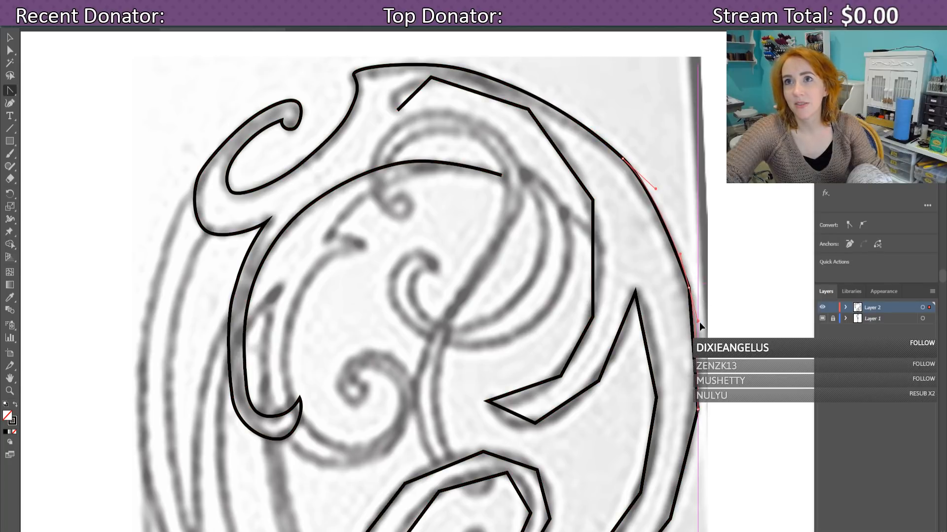
key("ctrl+a")
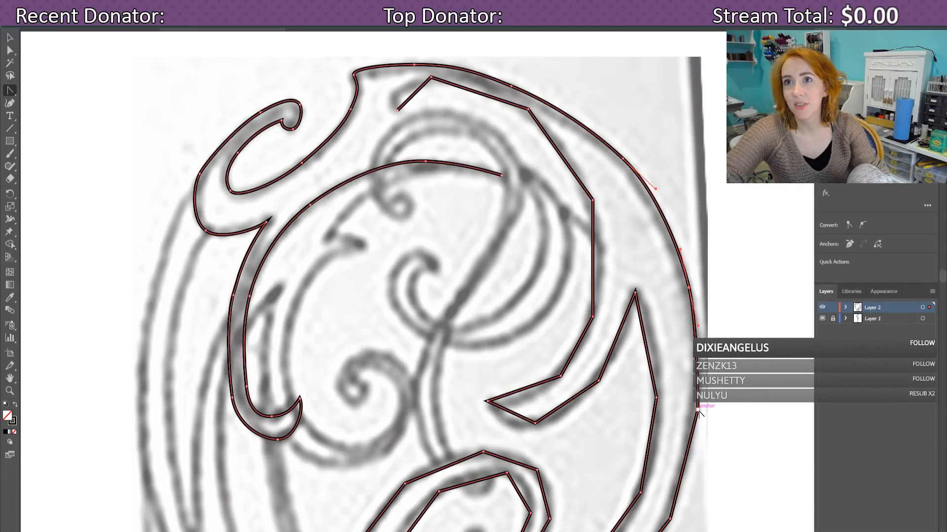
left_click_drag(697, 414, 695, 455)
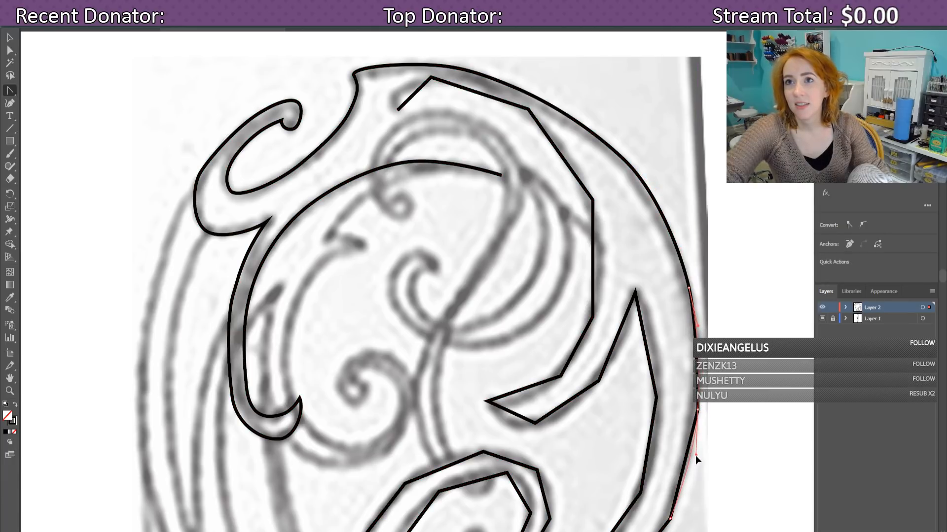
key("ctrl+a")
Step: Bend the outer edge's lower-right stretch and the underside of the large spiral into a continuous curve along the sketch
scroll(677, 384, "down", 5)
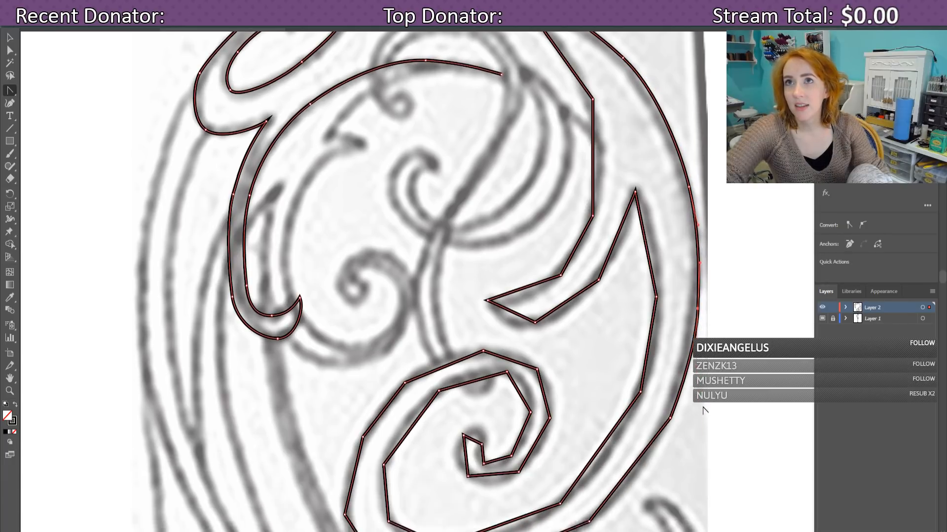
left_click(659, 327)
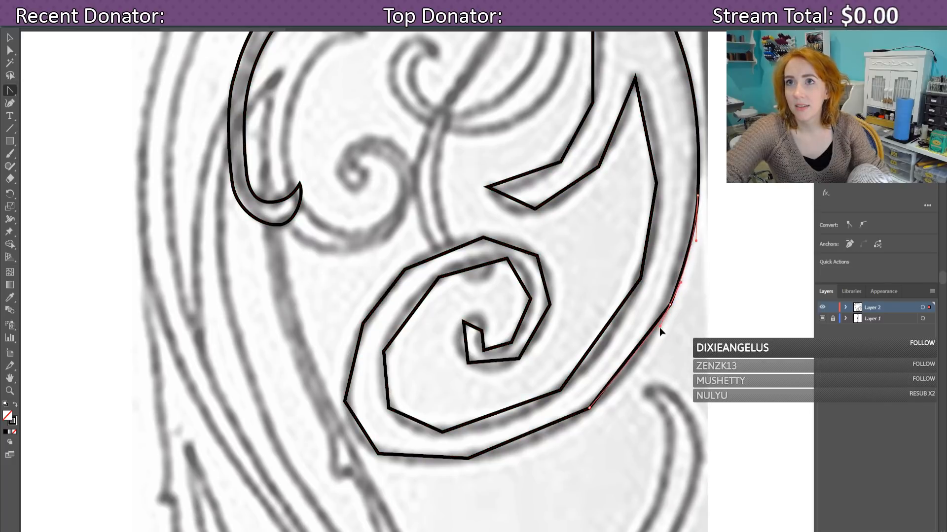
left_click(651, 341)
key("ctrl+a")
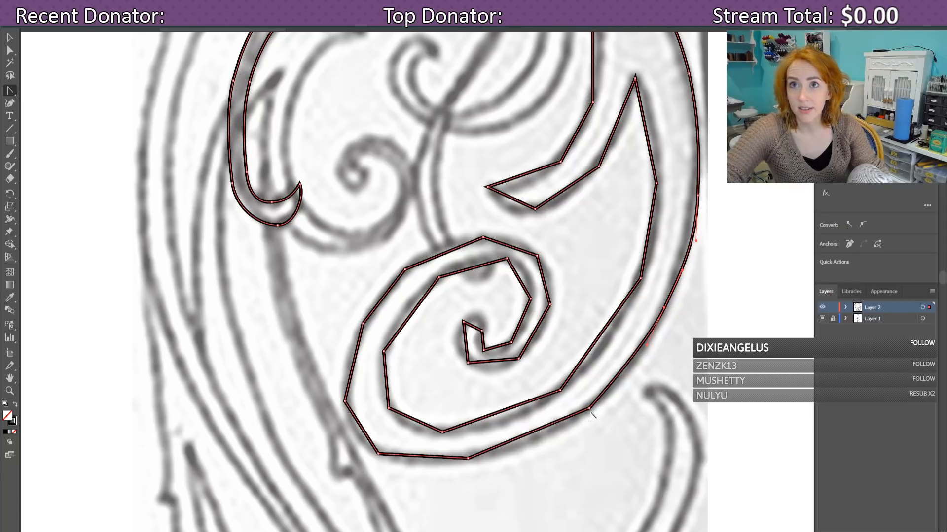
left_click_drag(589, 410, 553, 435)
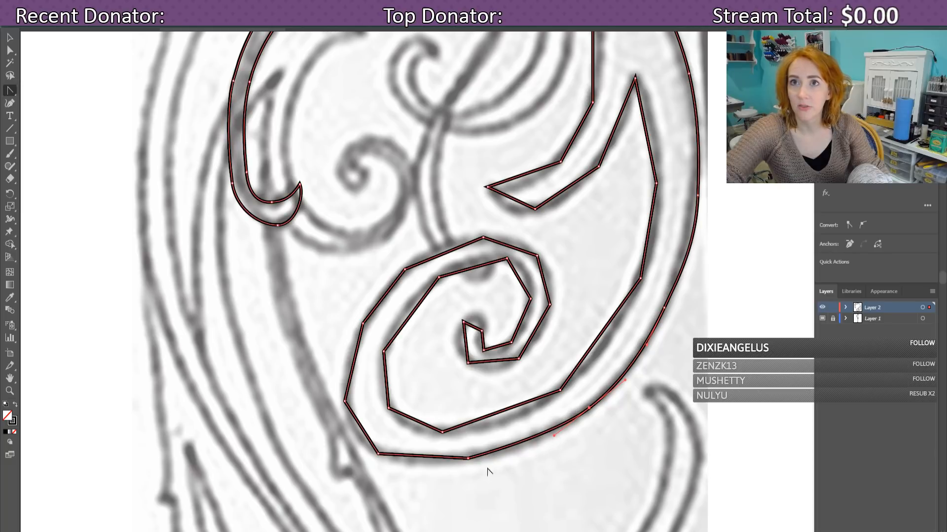
left_click_drag(451, 457, 433, 463)
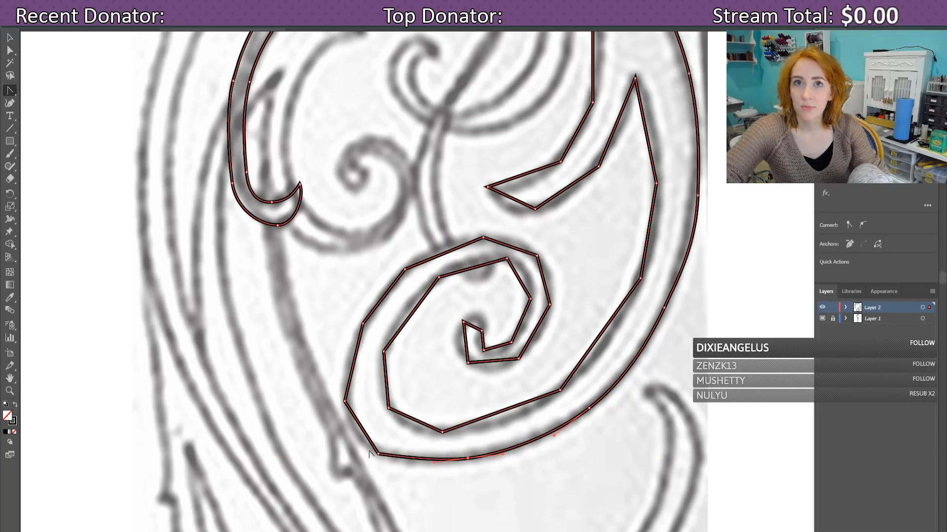
Step: Round the large spiral's outer edge from its lower-left corner up over the top and down its right side
left_click_drag(378, 454, 356, 439)
left_click_drag(345, 402, 343, 382)
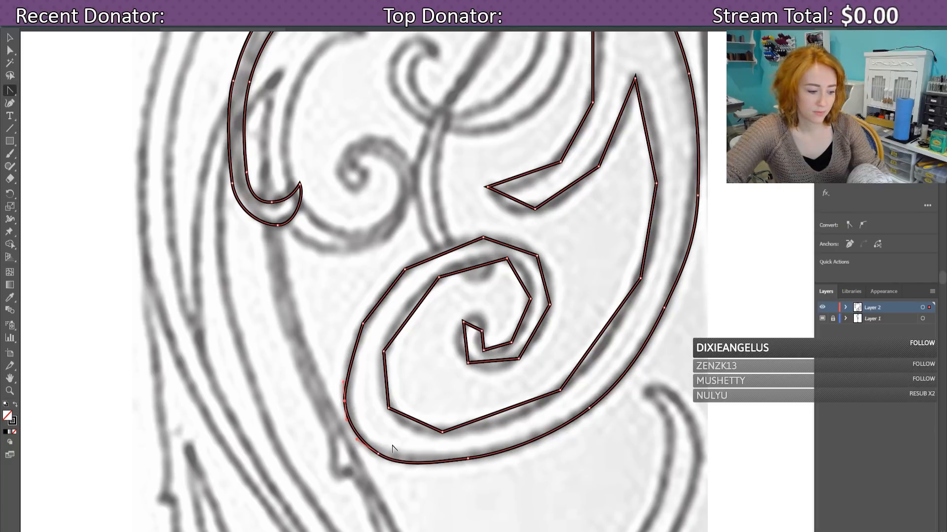
left_click_drag(363, 323, 420, 256)
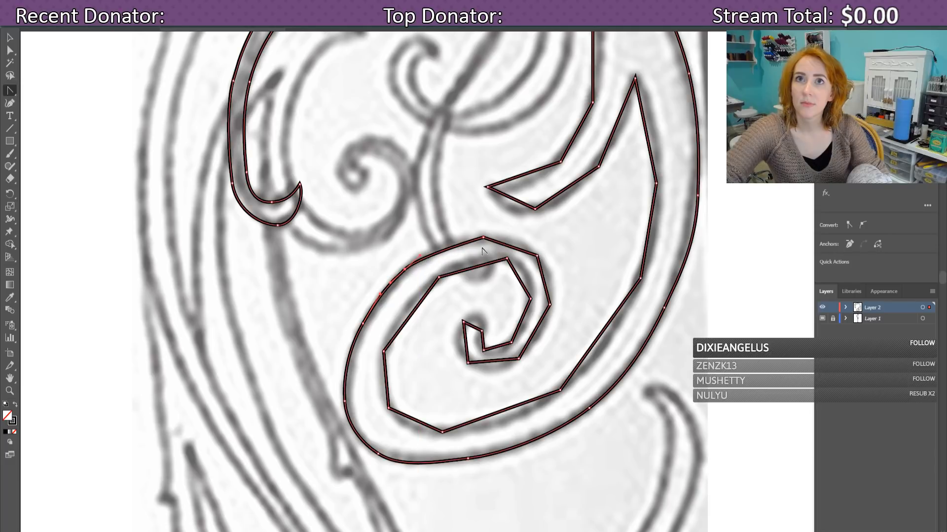
left_click_drag(482, 238, 548, 267)
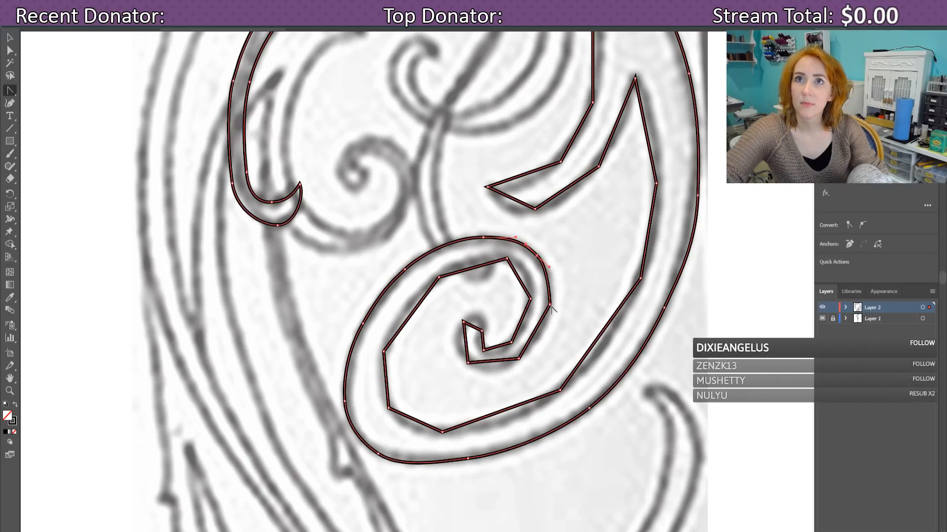
left_click_drag(549, 305, 548, 319)
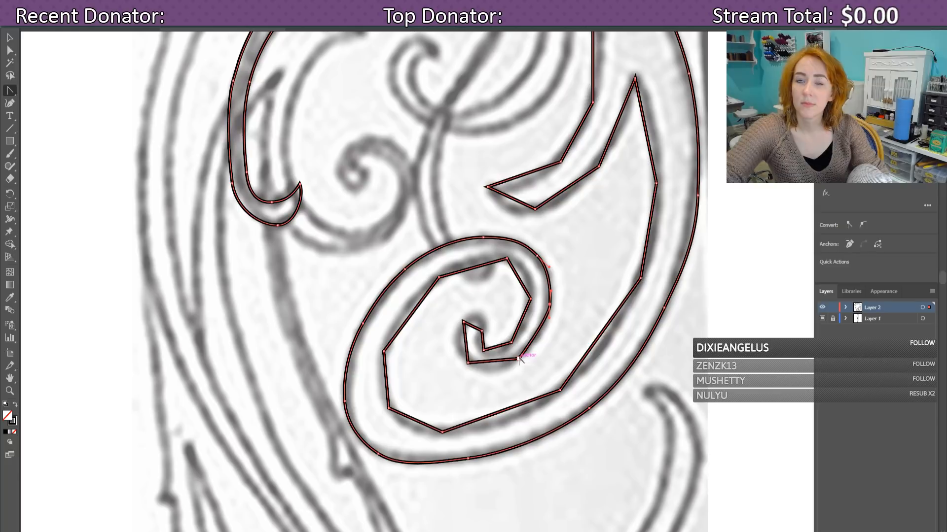
Step: Curve the large spiral's curled inner tip and the adjoining upper part of its inner edge to match the sketch
left_click_drag(519, 359, 453, 354)
left_click_drag(463, 321, 523, 330)
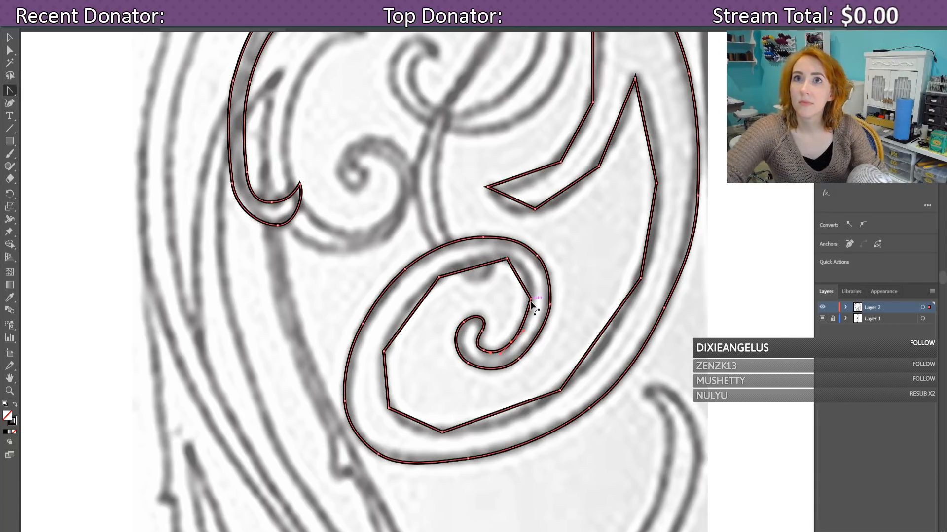
left_click_drag(531, 302, 530, 278)
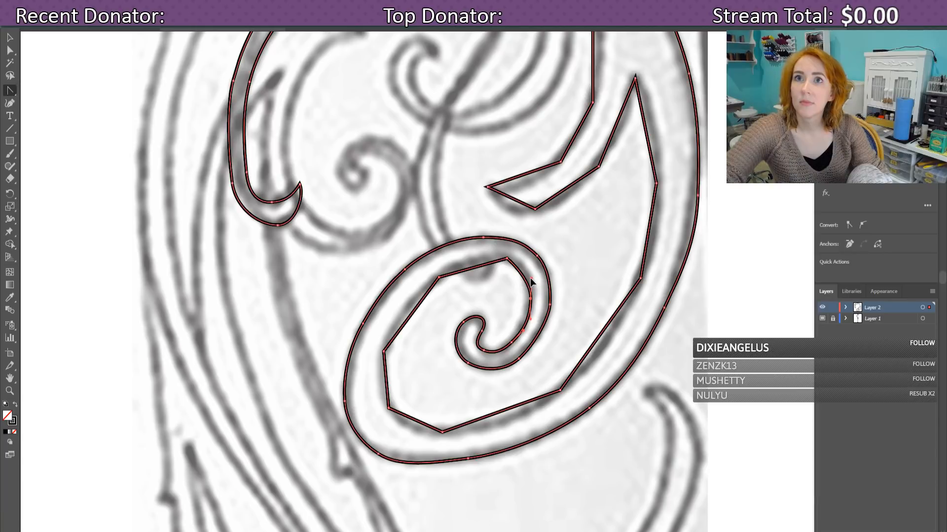
left_click(497, 260)
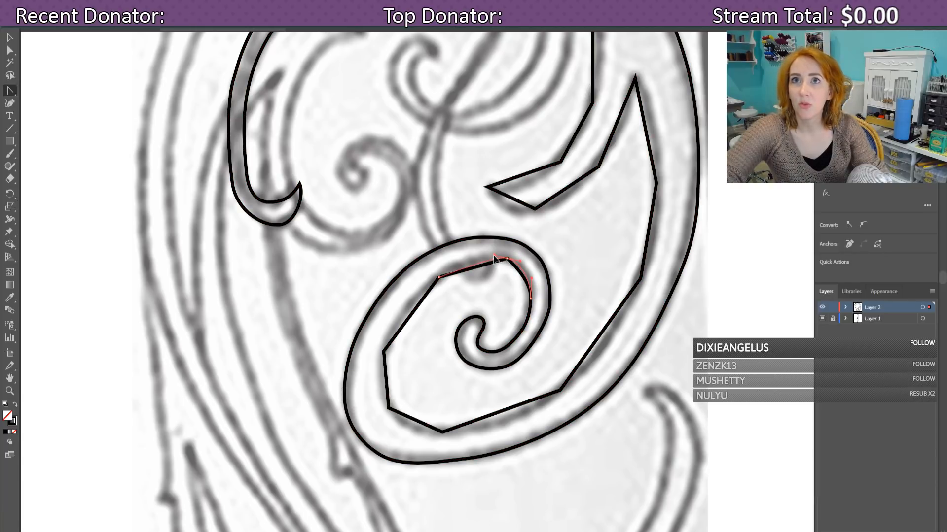
left_click_drag(439, 278, 407, 296)
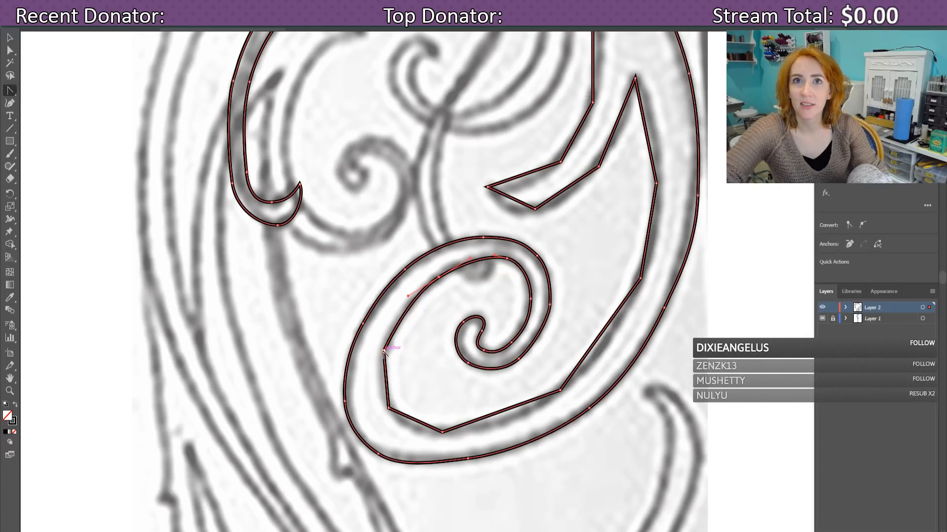
Step: Curve the straight segments along the inner edge of the large lower spiral to follow the sketch
left_click_drag(383, 352, 478, 431)
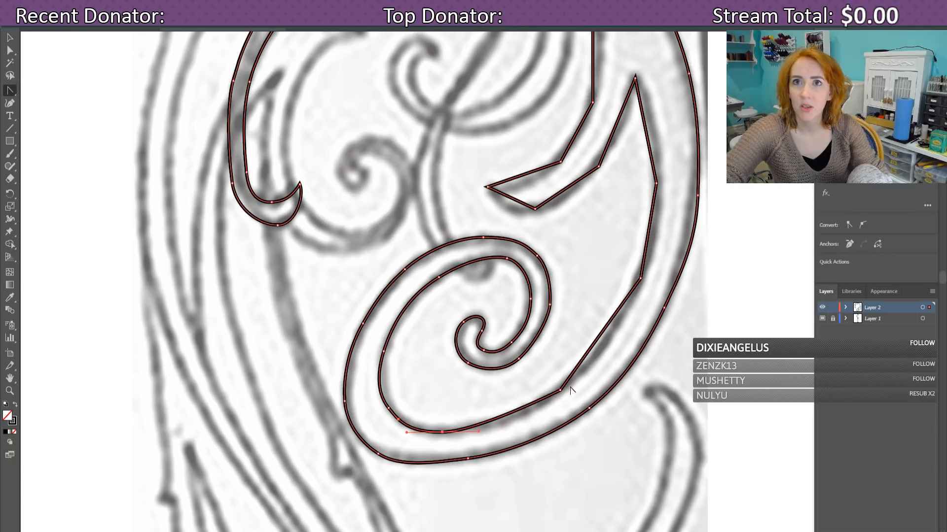
left_click_drag(562, 391, 595, 362)
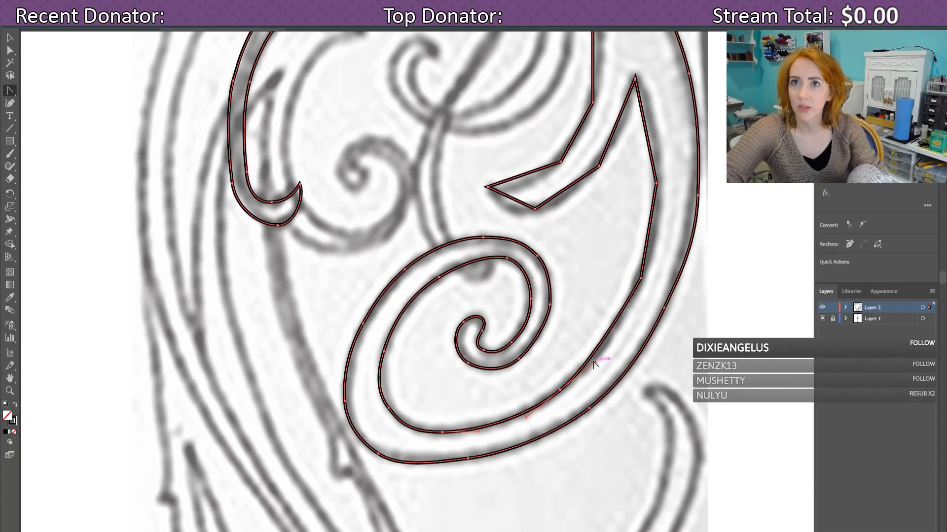
left_click(648, 259)
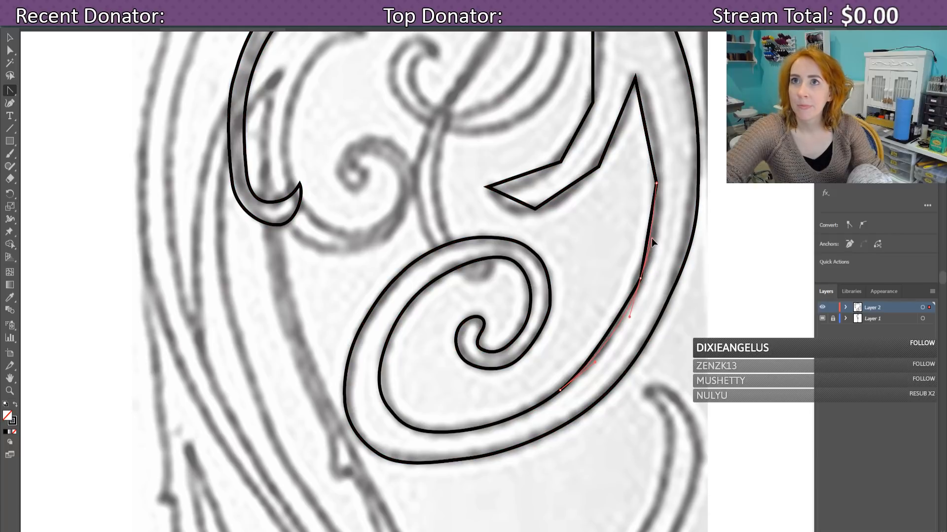
left_click_drag(652, 238, 652, 235)
Step: Curve both sides of the pointed tip above the lower spiral to match the sketched line, keeping the tip sharp
scroll(653, 241, "up", 1)
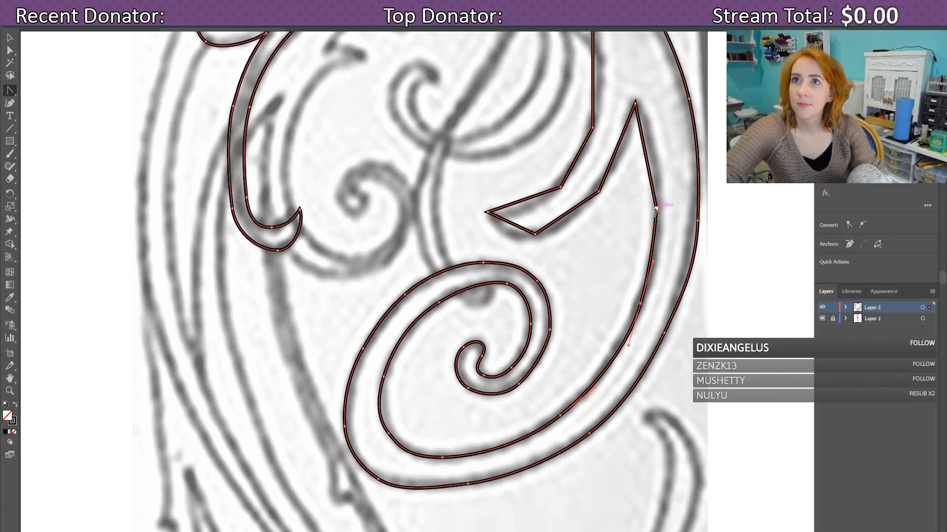
left_click_drag(655, 204, 621, 132)
scroll(640, 212, "up", 3)
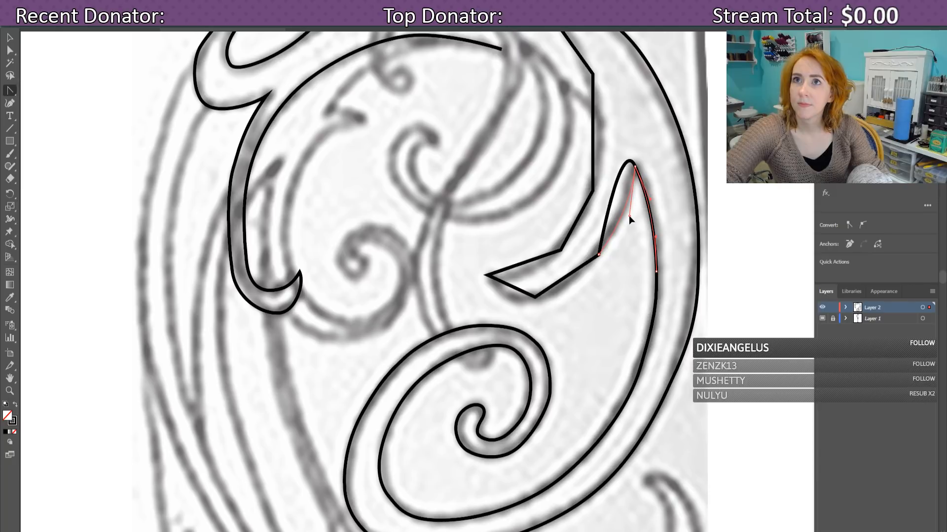
left_click(595, 258)
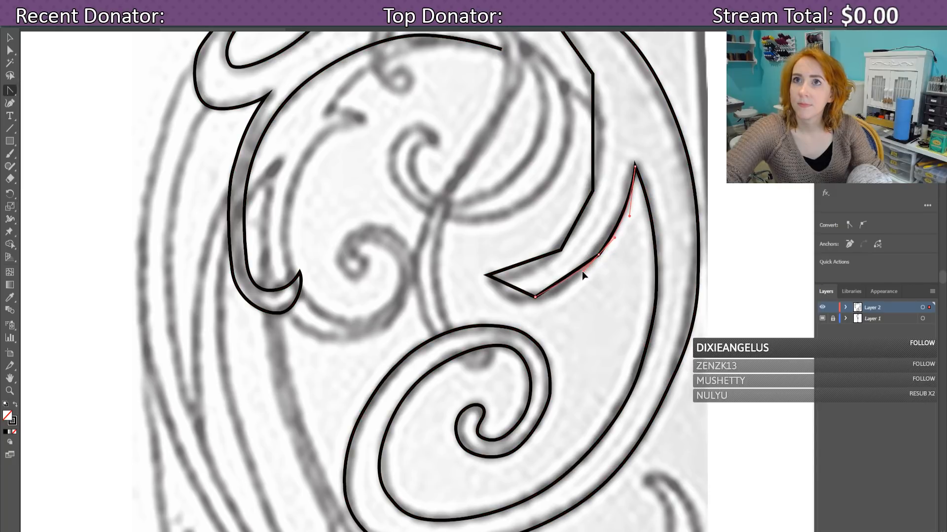
left_click(582, 272)
key("ctrl+a")
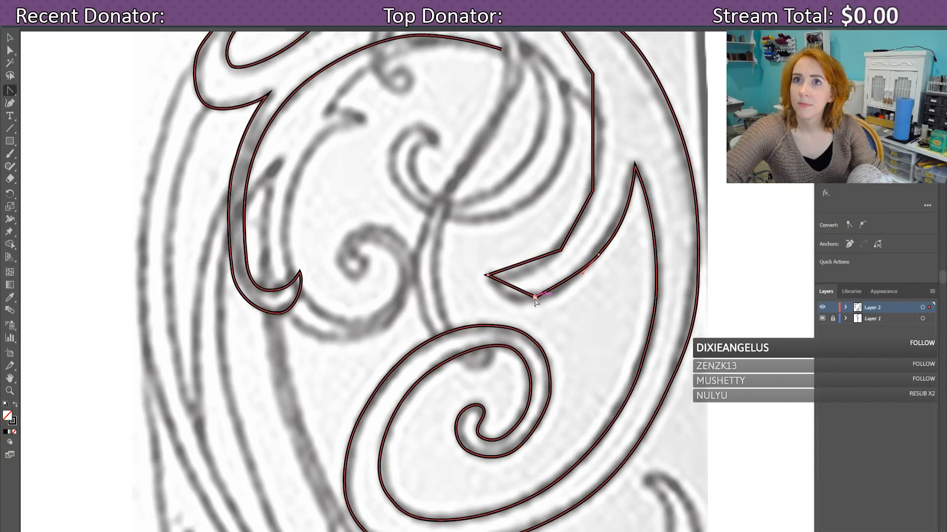
Step: Curve the underside and upper edge of the inward-pointing hook, continuing into the scroll's inner edge above it
left_click(510, 303)
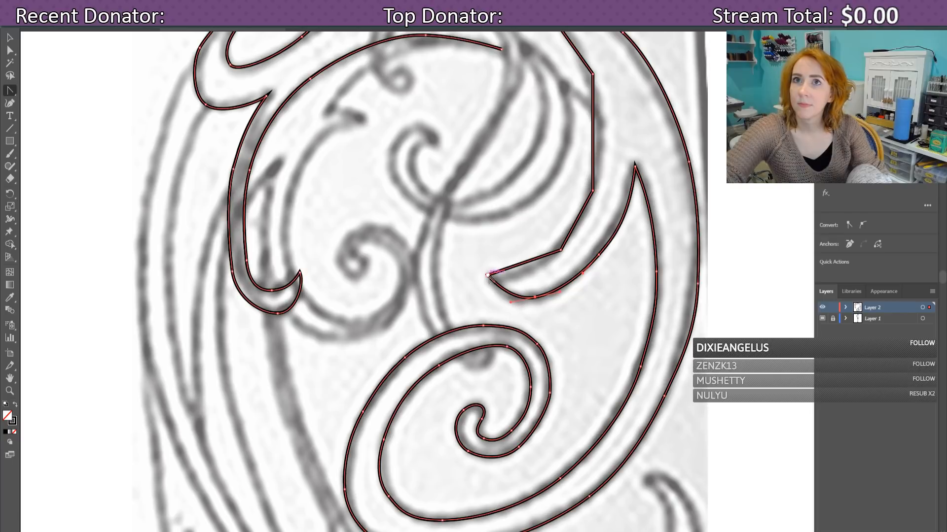
left_click_drag(487, 275, 523, 277)
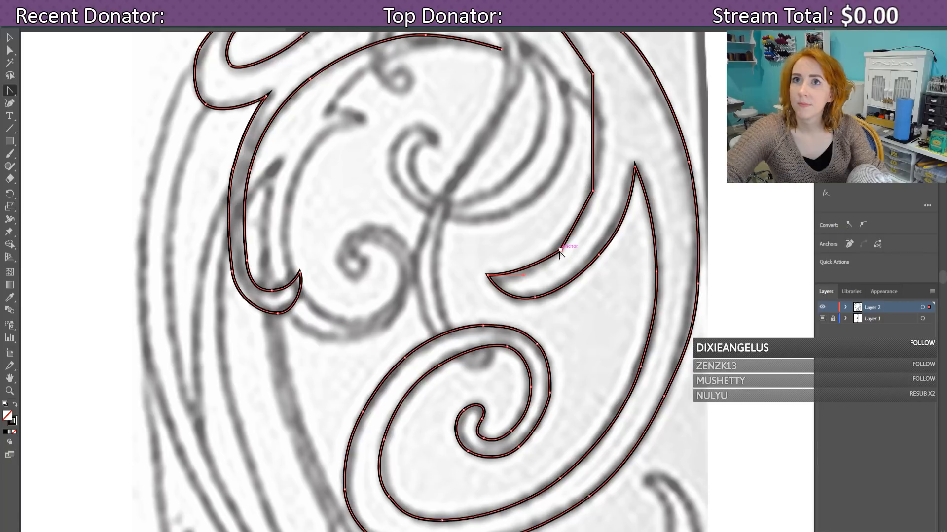
left_click_drag(576, 235, 576, 230)
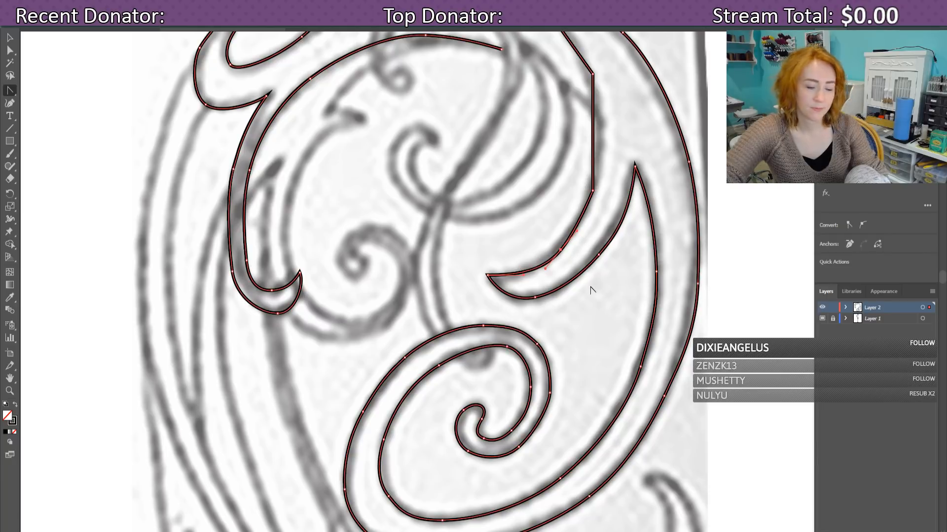
left_click(593, 191)
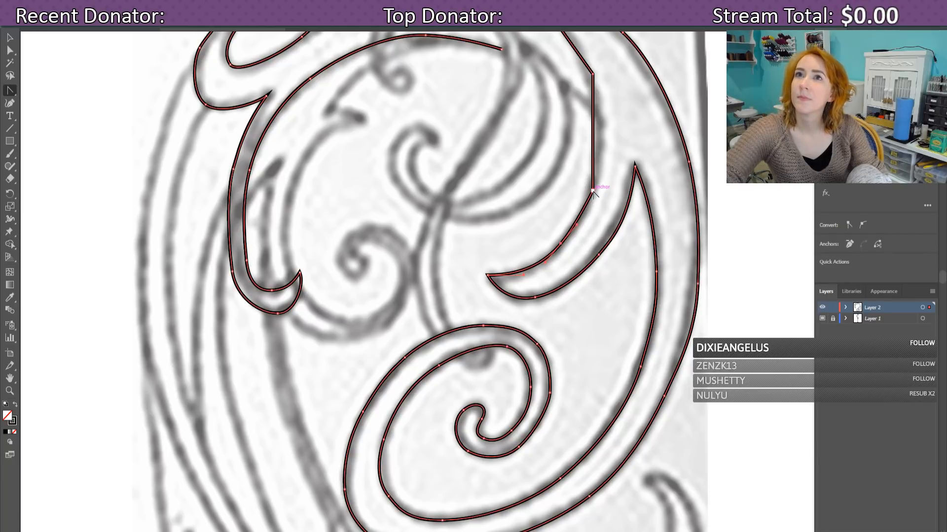
double_click(595, 173)
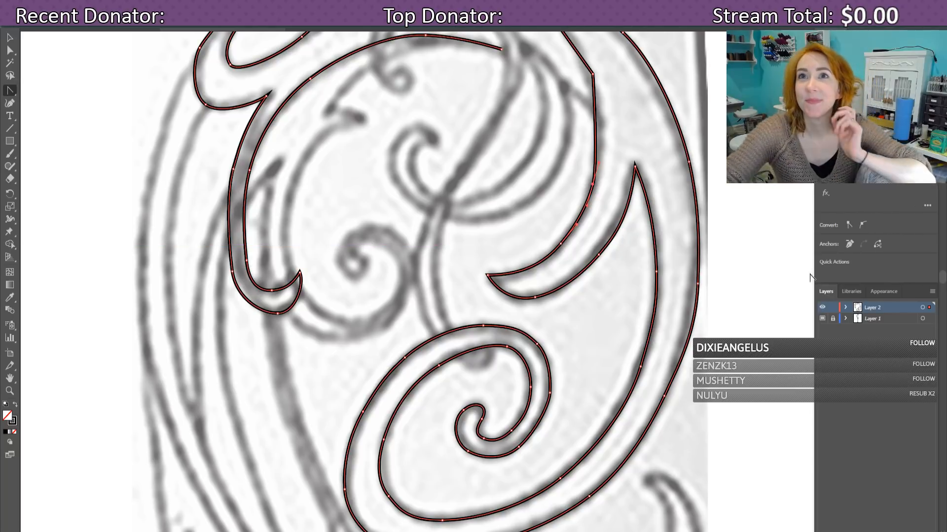
Step: Curve the remaining straight segments of the upper-right inner edge over the top and into the small hooked end
scroll(810, 277, "up", 1)
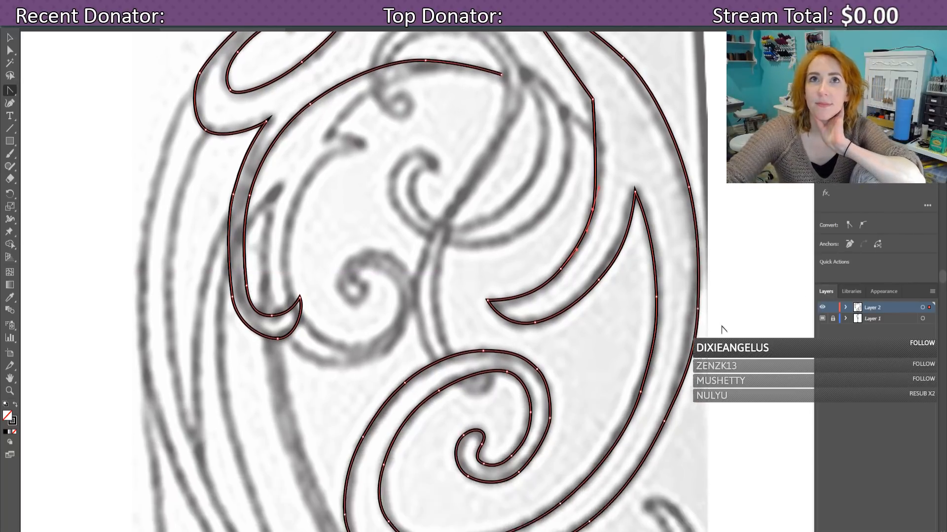
scroll(722, 329, "up", 1)
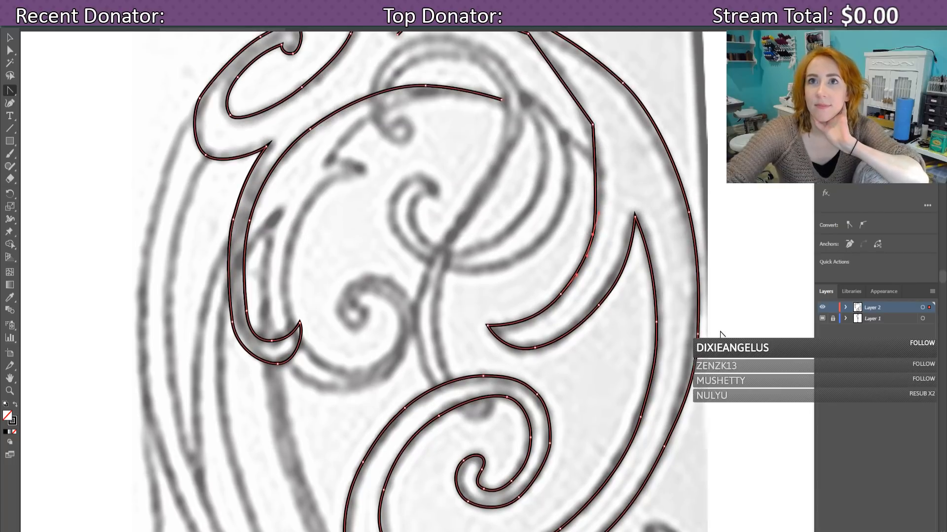
scroll(721, 335, "up", 7)
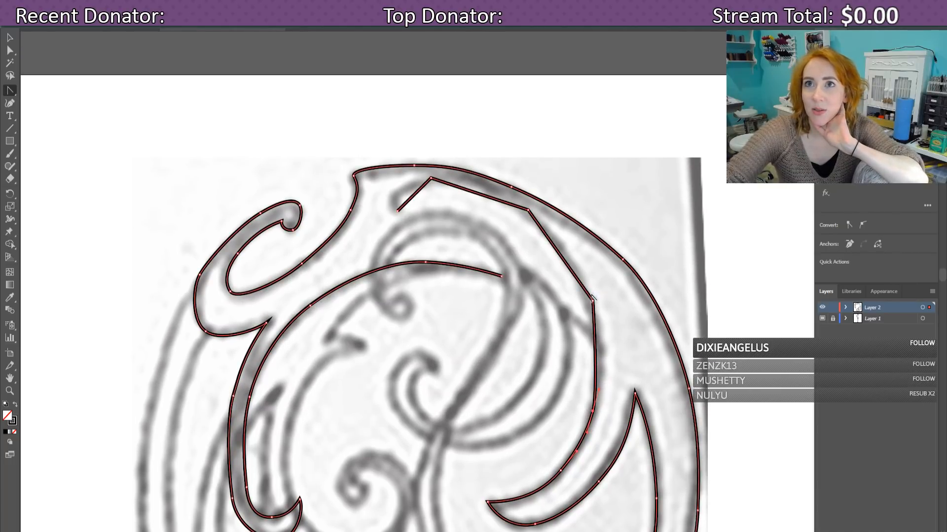
left_click_drag(592, 298, 580, 276)
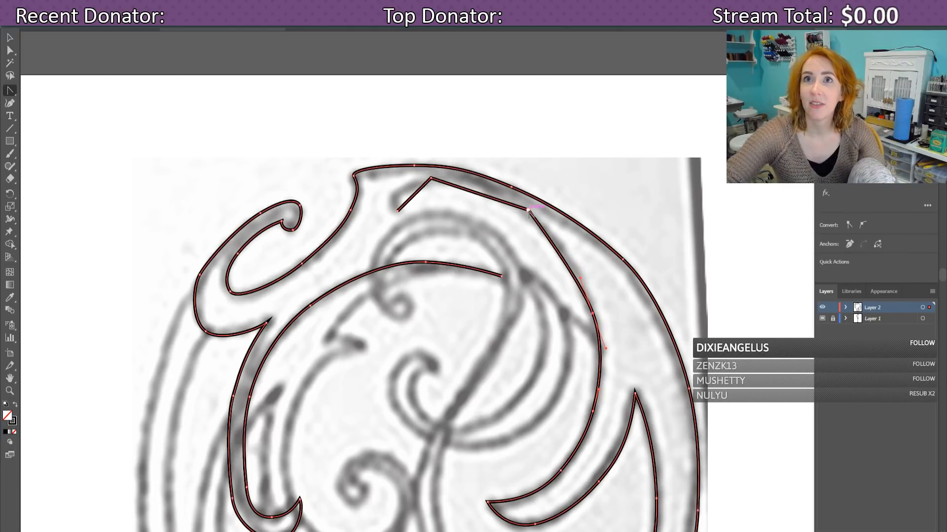
left_click_drag(527, 210, 494, 199)
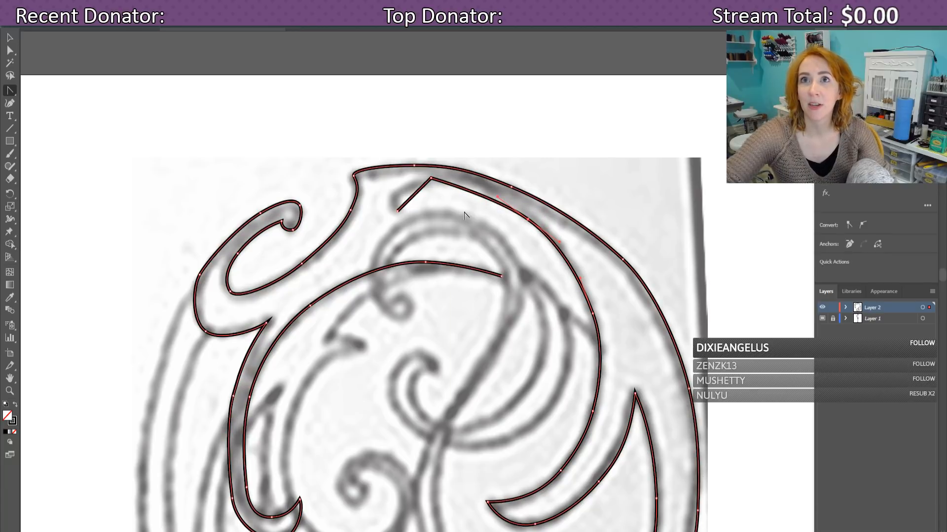
left_click_drag(431, 180, 407, 219)
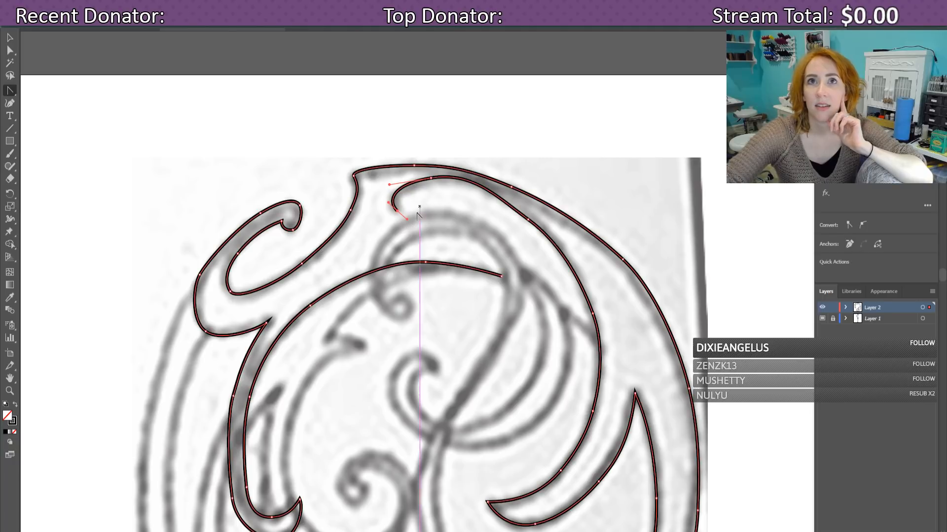
Step: Refine the curve handles on the outer edge of the upper-left curl so the outline bends smoothly
scroll(616, 359, "down", 3)
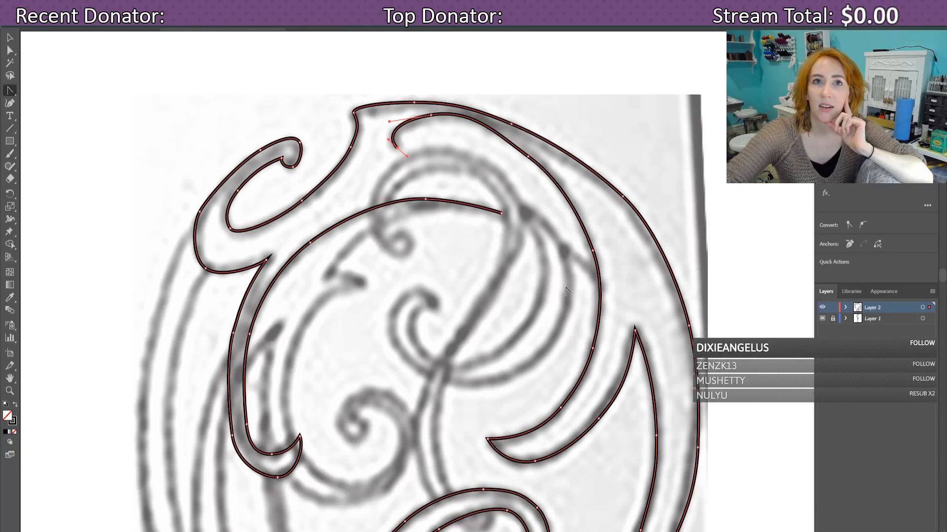
left_click(219, 188)
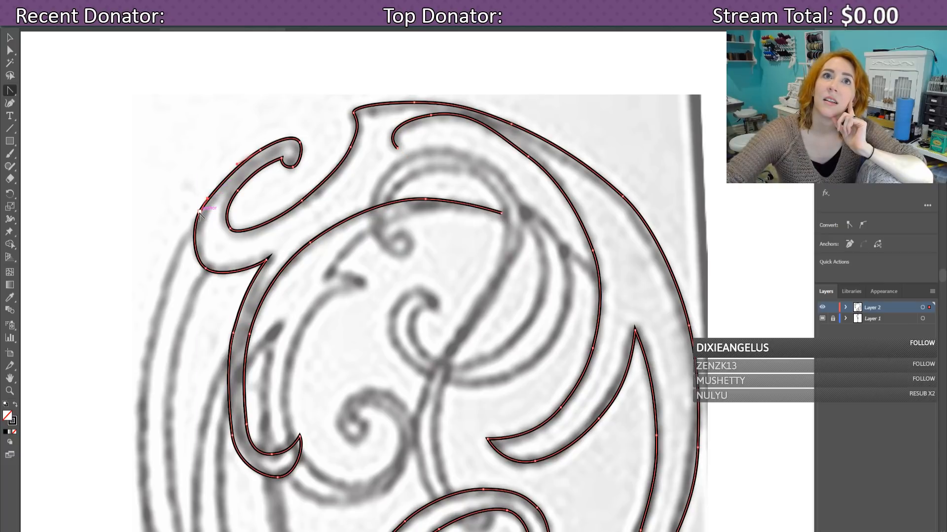
left_click(210, 190)
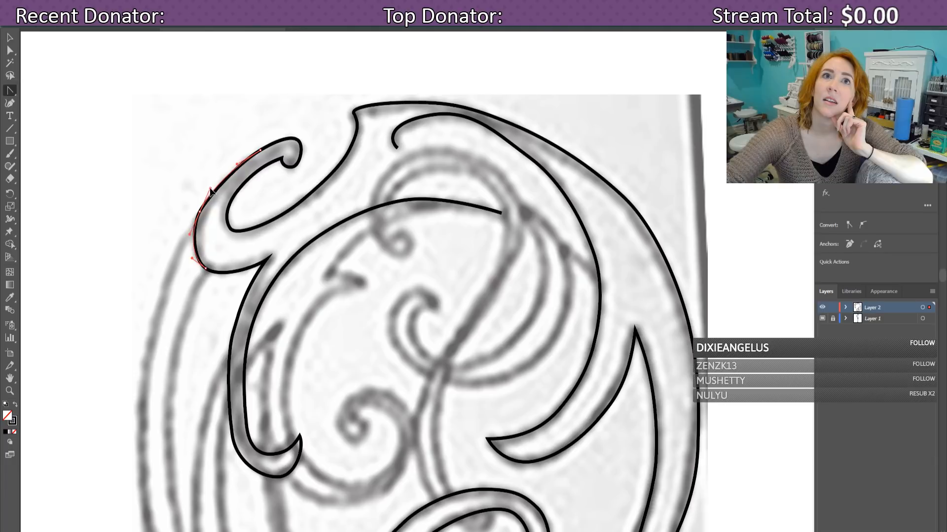
left_click(210, 189)
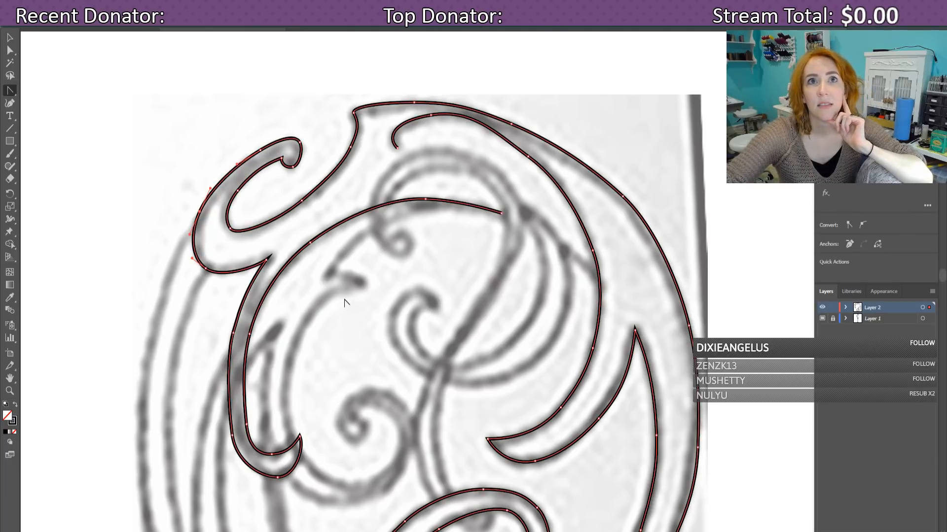
Step: Hide the sketch on Layer 1 and smooth the outer edge of the left stem where it enters its lower hook
left_click(822, 319)
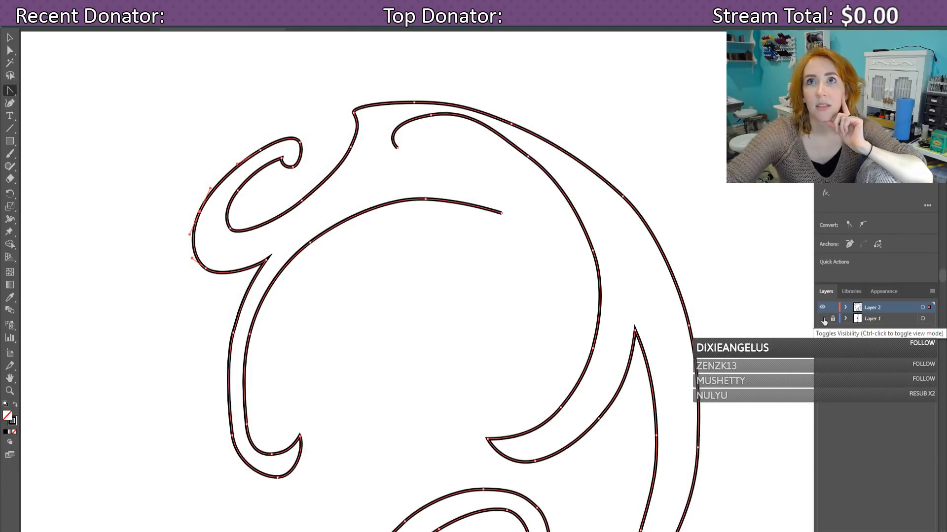
scroll(708, 291, "down", 3)
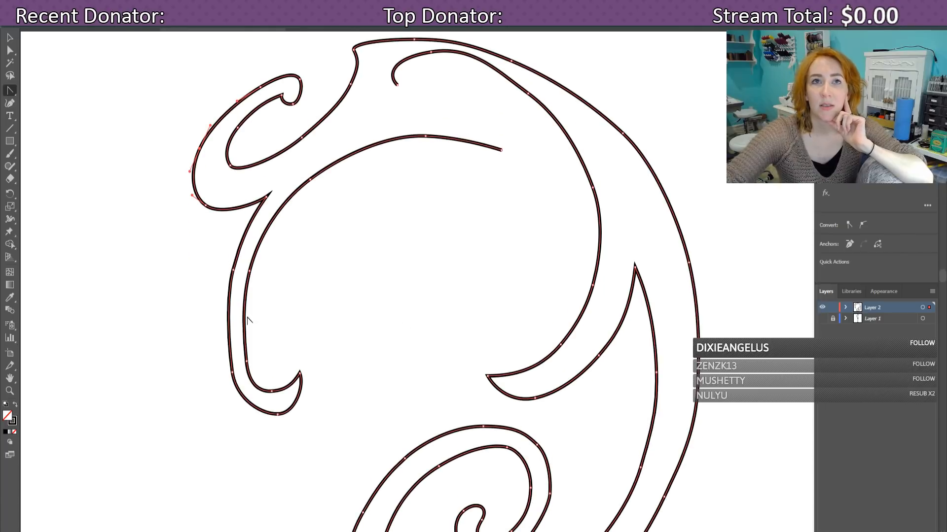
left_click(233, 373)
left_click_drag(232, 372, 222, 345)
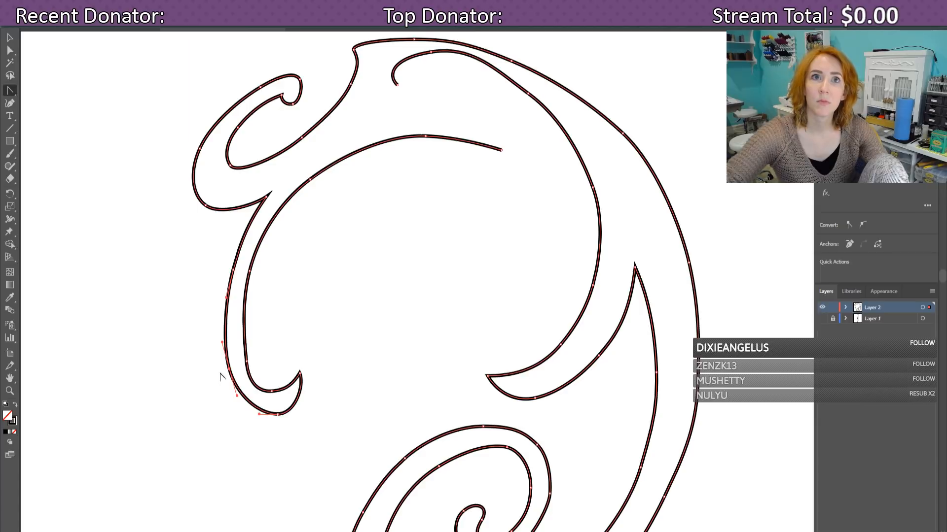
left_click_drag(237, 396, 240, 398)
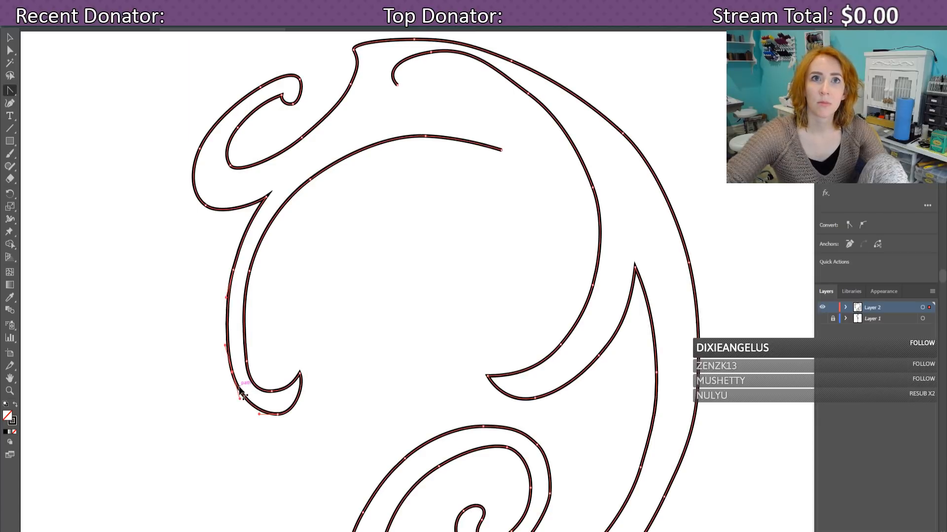
Step: Adjust the anchor and handles on the left stem's inner edge to smooth its bend into the lower hook
left_click(247, 361)
left_click_drag(260, 367, 257, 368)
left_click(249, 365)
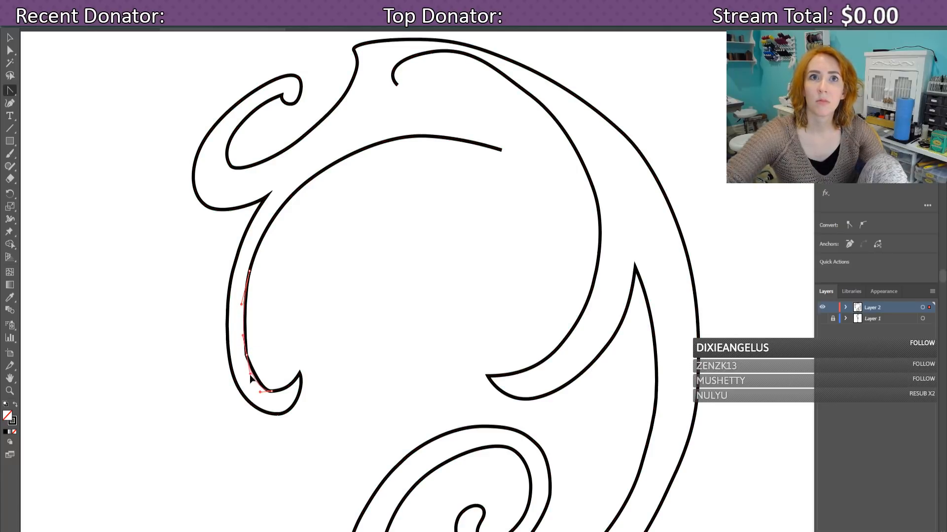
key("ctrl+a")
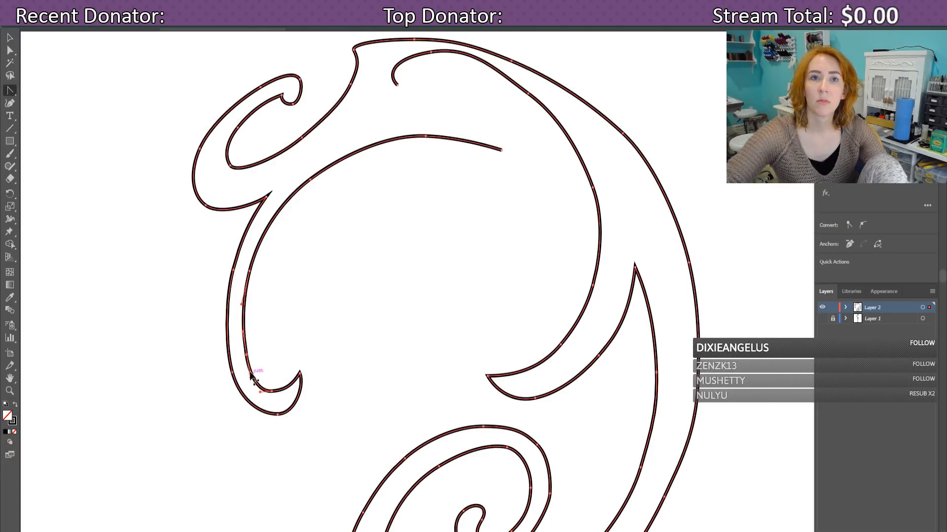
left_click_drag(246, 354, 247, 375)
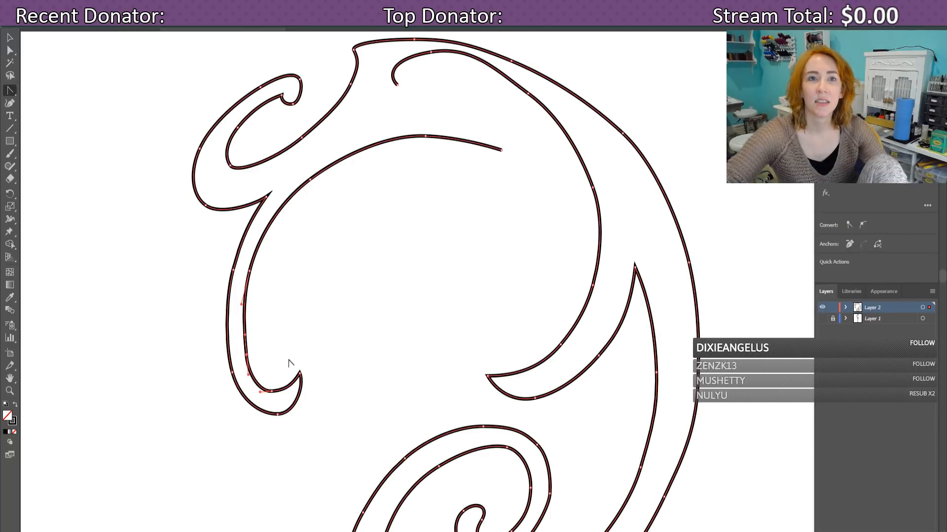
key("ctrl+z")
key("ctrl+z")
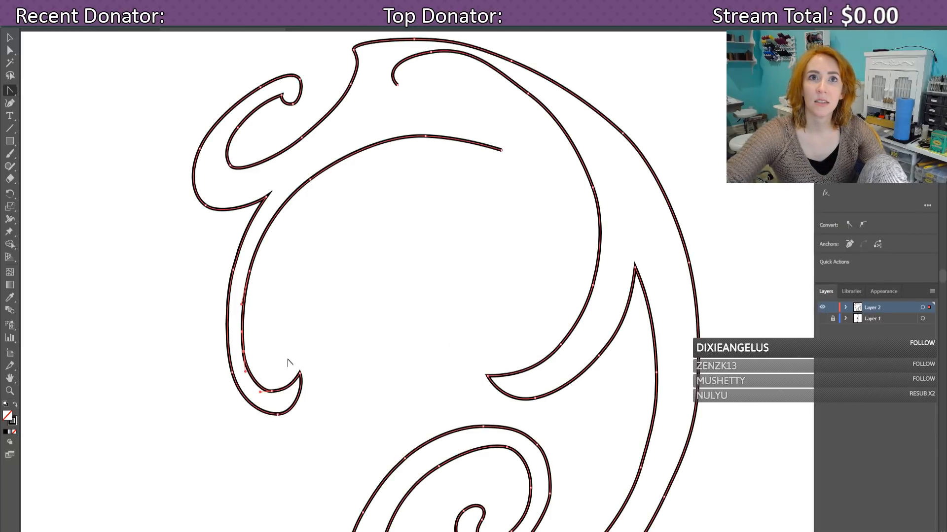
Step: Adjust the curve handles on the inner edge near the top of the scroll to smooth the bend beside the small hook
scroll(347, 296, "up", 2)
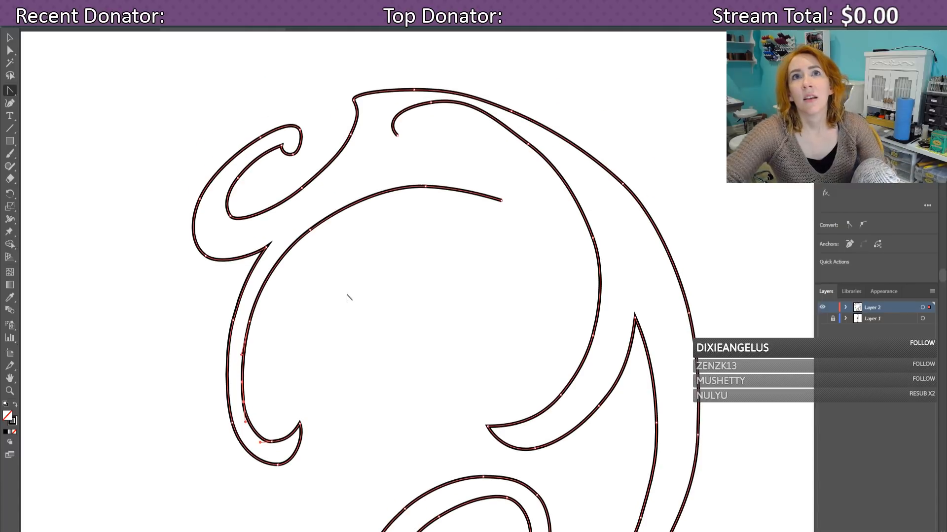
scroll(354, 310, "down", 2)
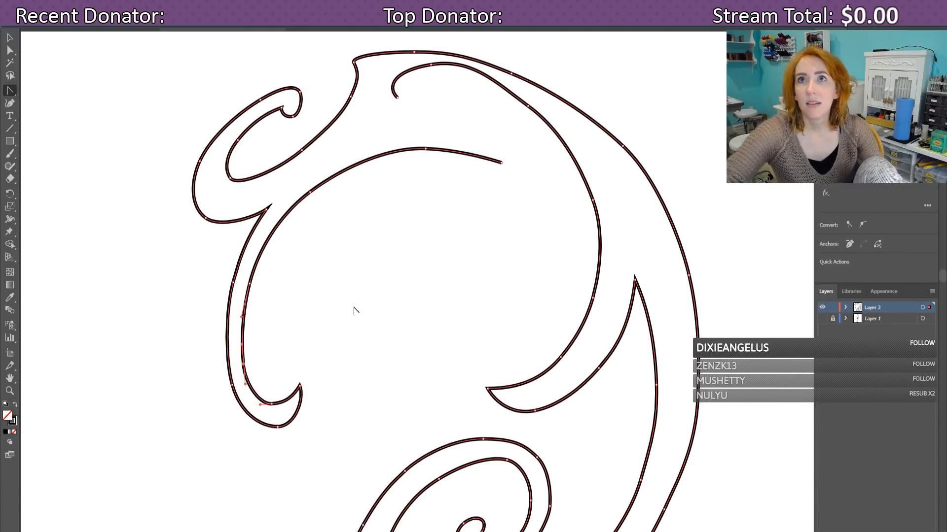
scroll(353, 310, "up", 2)
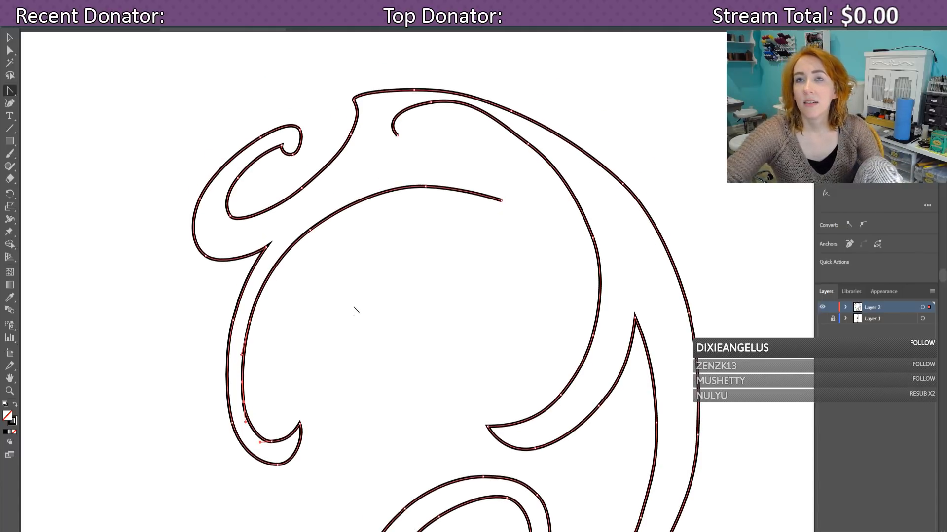
left_click(496, 122)
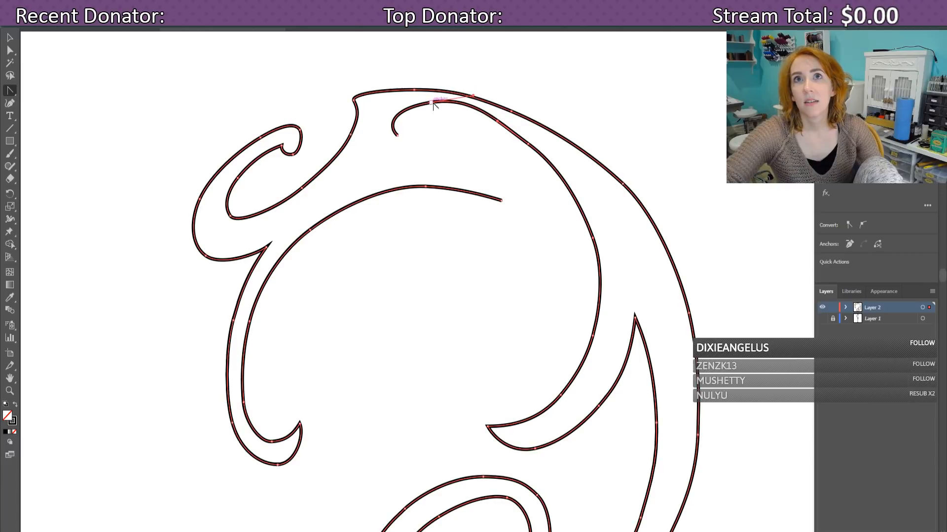
left_click(470, 108)
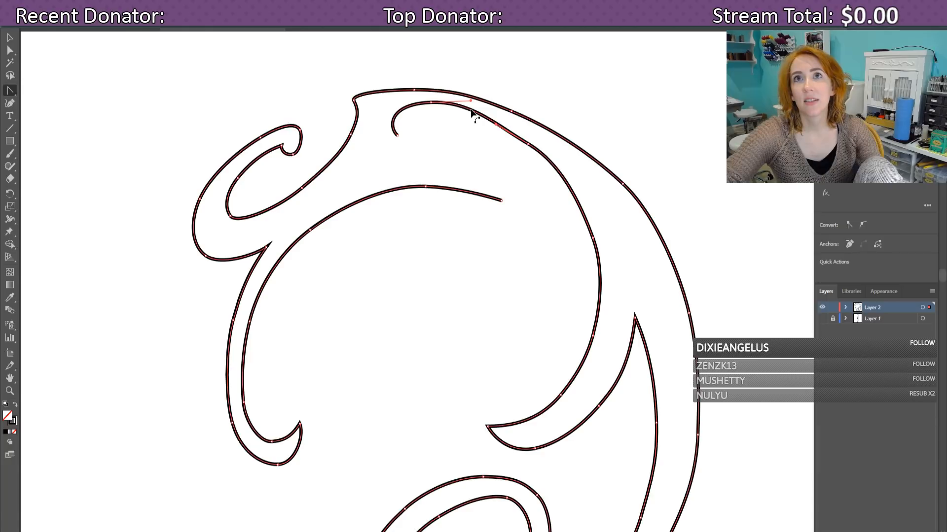
Step: Convert and adjust the anchors on the inner edge of the scroll's upper-right arc so it bends evenly
key("Delete")
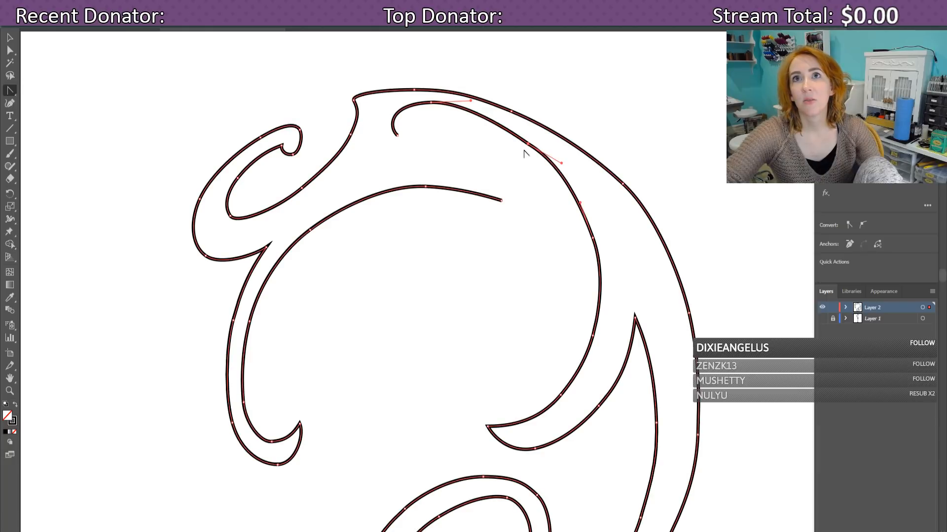
left_click(527, 144)
left_click_drag(527, 144, 511, 131)
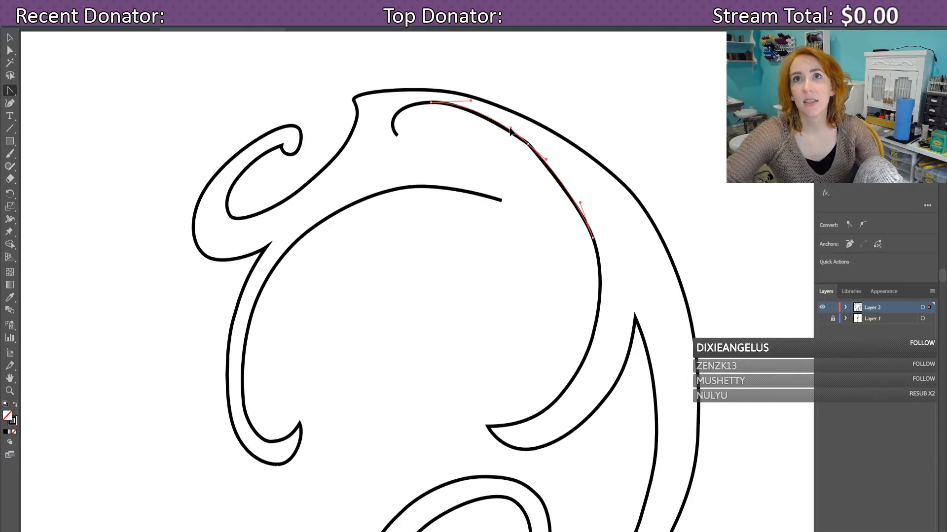
key("ctrl+a")
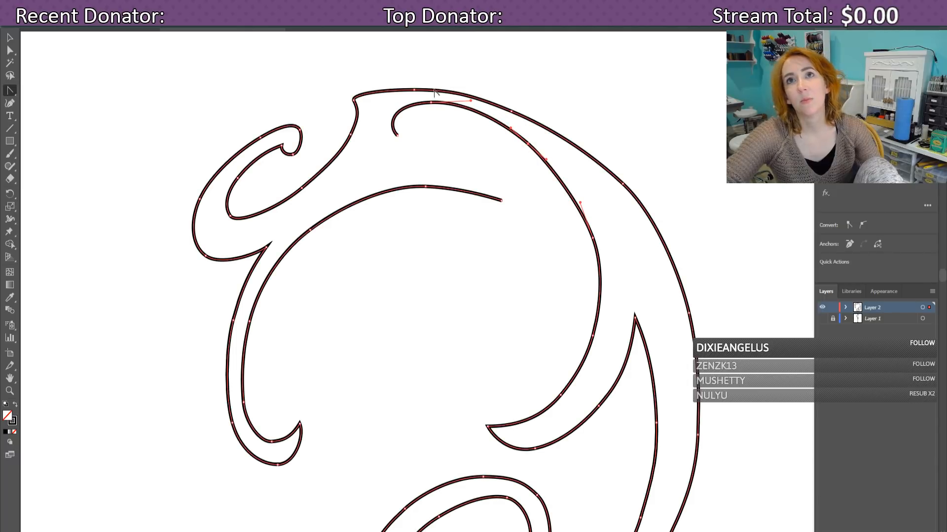
left_click(593, 239)
left_click_drag(593, 239, 581, 204)
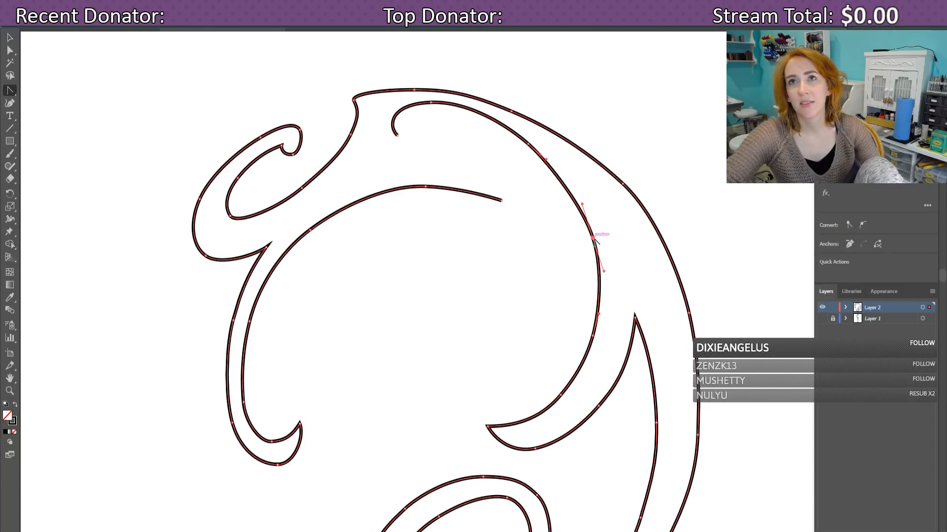
left_click_drag(595, 240, 578, 197)
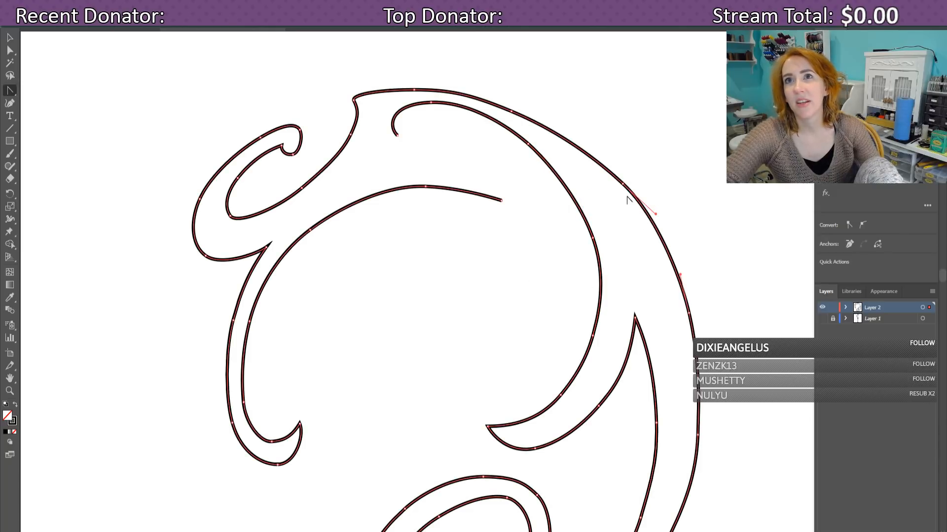
Step: Adjust the handles of the two anchors on the outer edge of the scroll's upper-right arc to smooth its shoulder
mouse_move(648, 212)
left_mouse_down()
mouse_move(625, 182)
mouse_move(661, 224)
left_mouse_up()
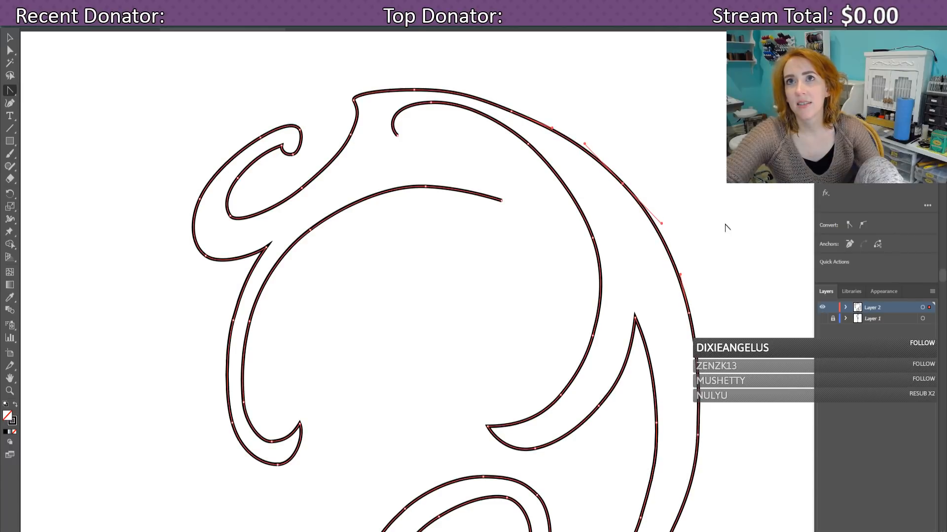
scroll(691, 266, "up", 1)
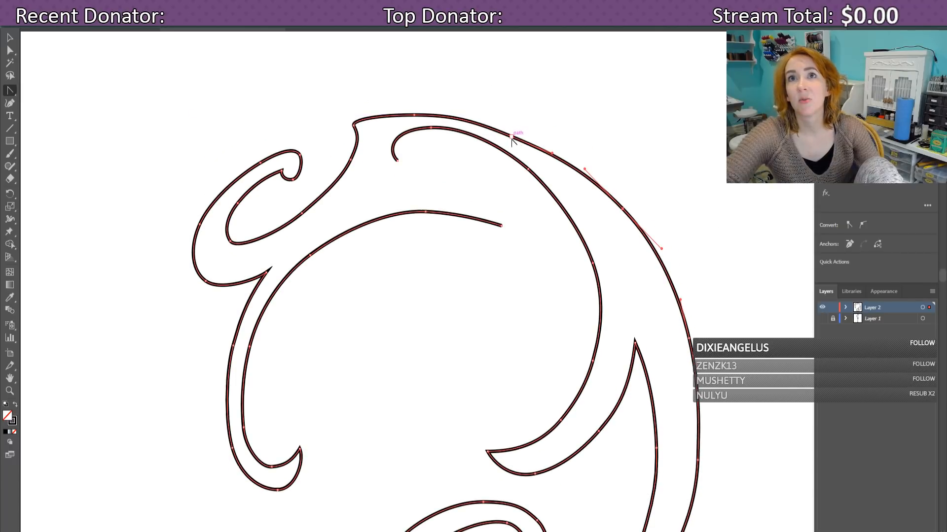
left_click(510, 138)
left_click_drag(521, 143, 561, 159)
left_click_drag(514, 138, 544, 148)
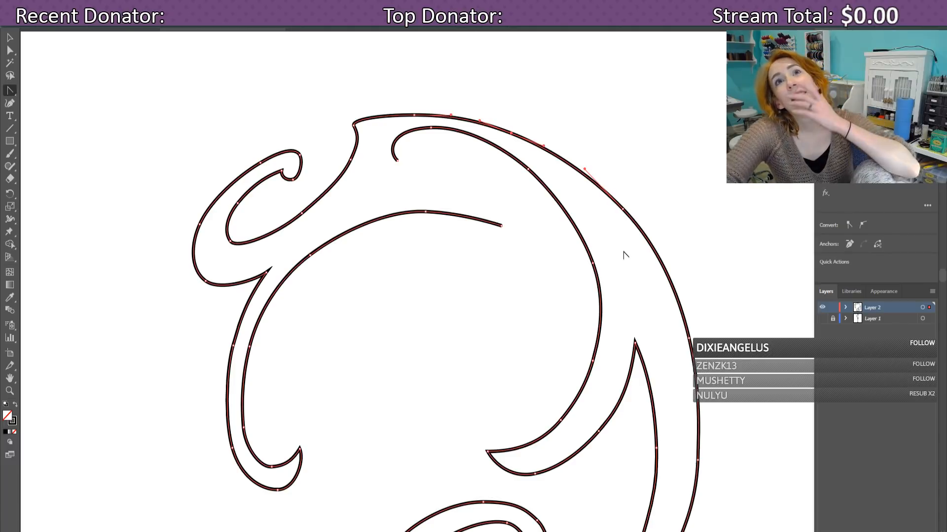
Step: Reposition the anchor on the lower-right outer edge of the main stem and pull new handles to smooth the curve
scroll(612, 256, "down", 5)
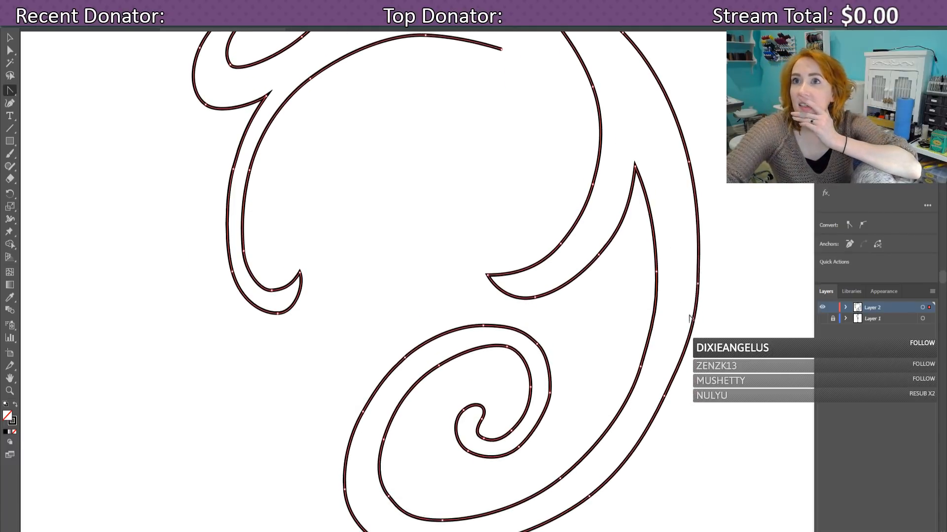
scroll(671, 374, "down", 1)
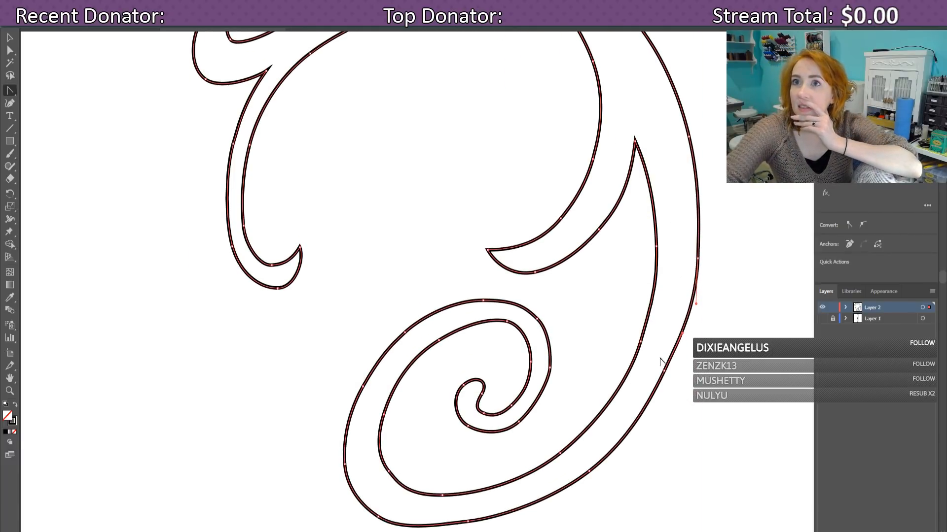
left_click(666, 371)
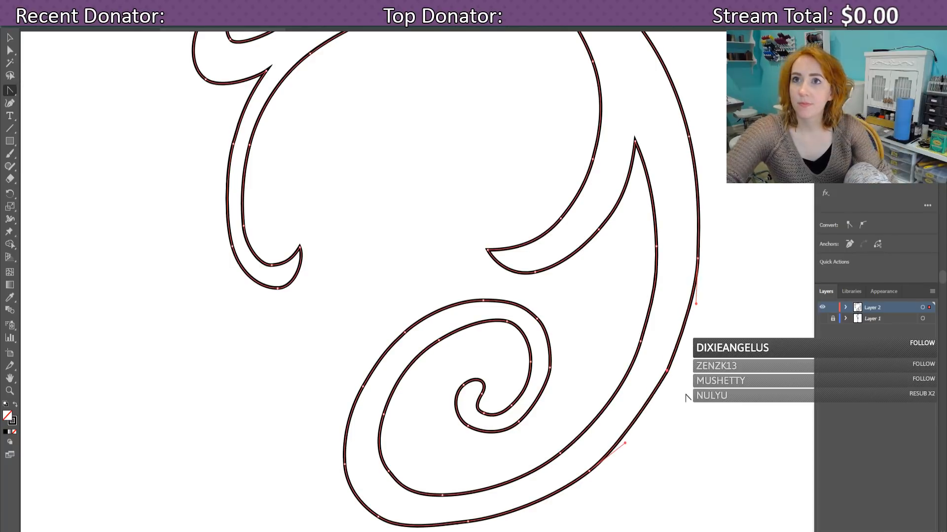
left_click_drag(667, 374, 659, 422)
key("ctrl+z")
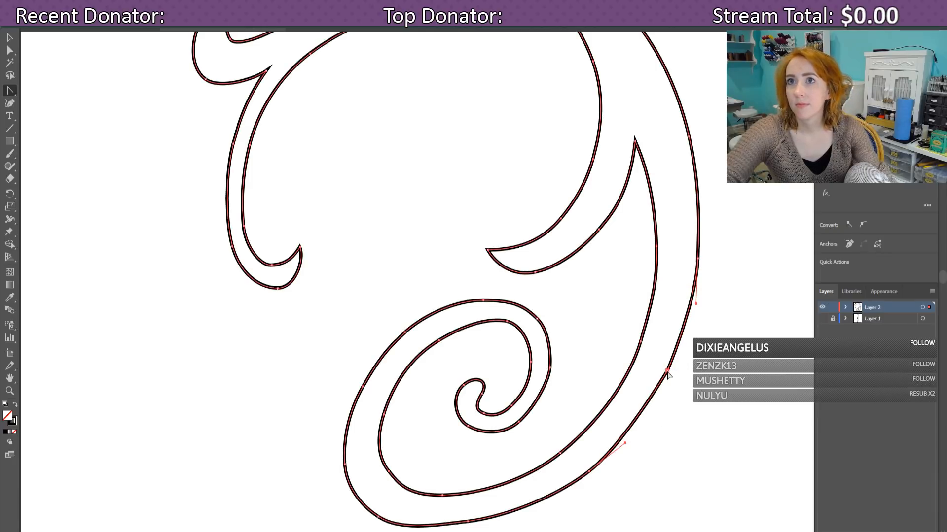
left_click_drag(659, 386, 653, 405)
scroll(693, 393, "down", 3)
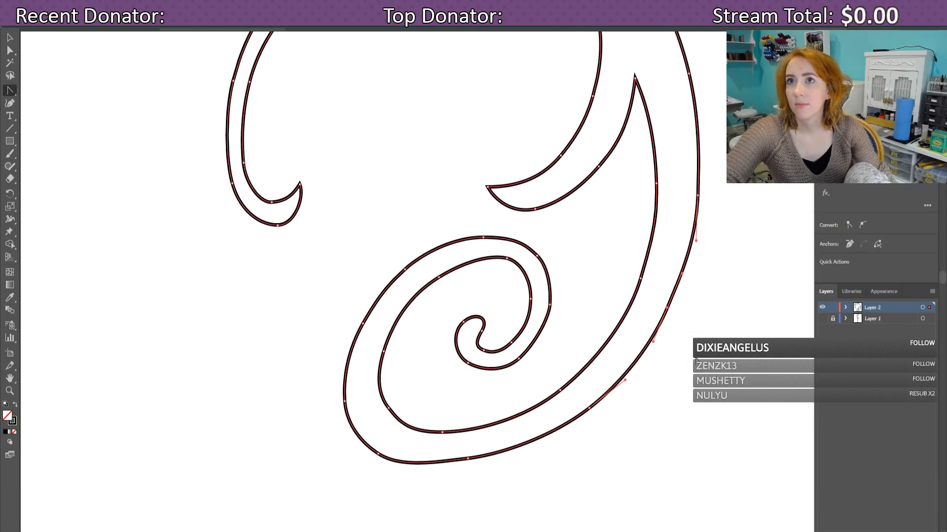
left_click(668, 308)
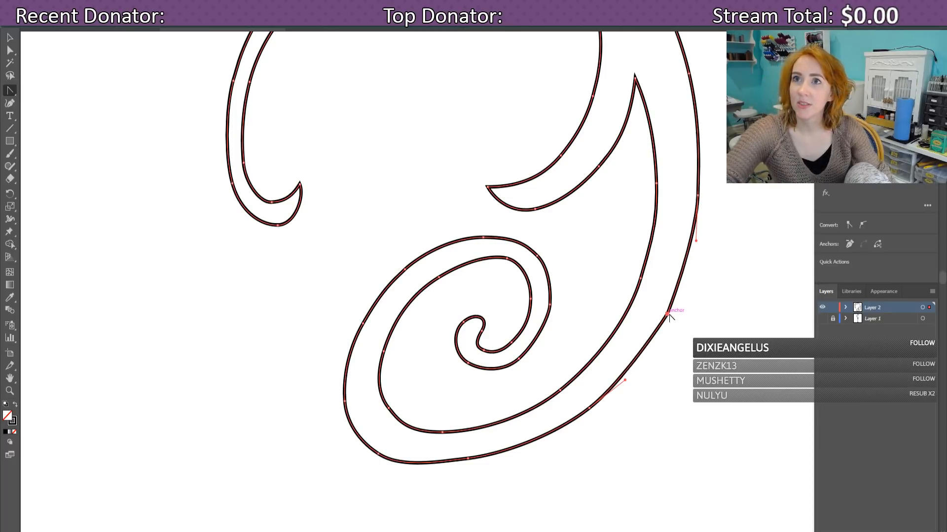
left_click(663, 326)
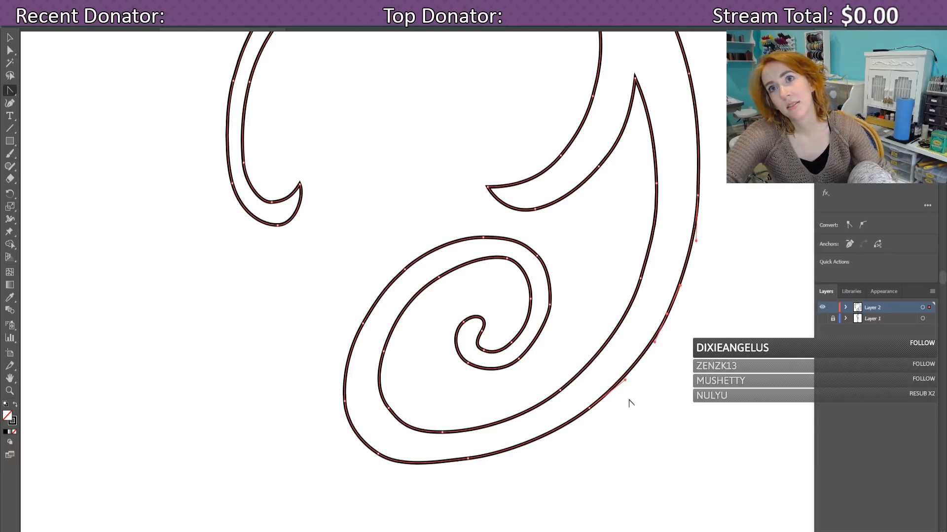
Step: Reset the two anchors along the underside of the large lower spiral and pull new handles for a continuous outer curve
left_click(590, 409)
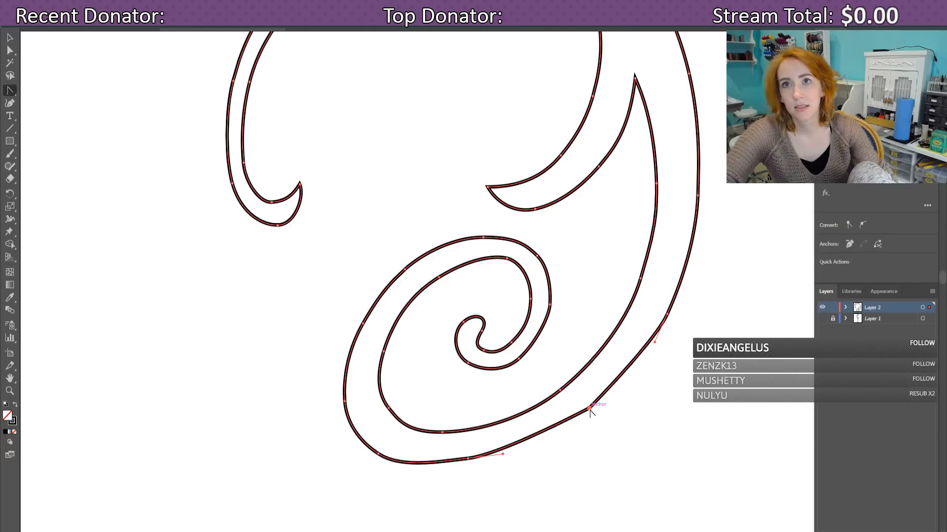
left_click_drag(589, 409, 557, 433)
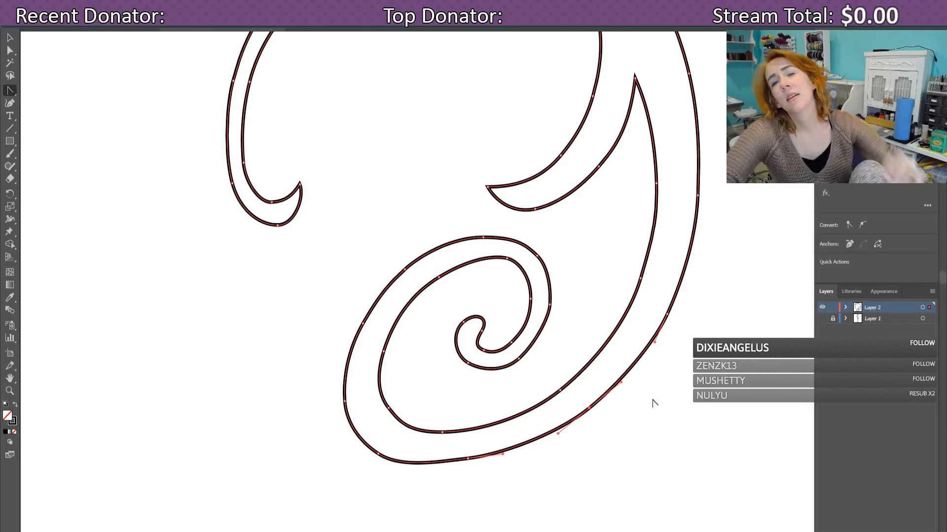
scroll(650, 401, "down", 2)
left_click(470, 422)
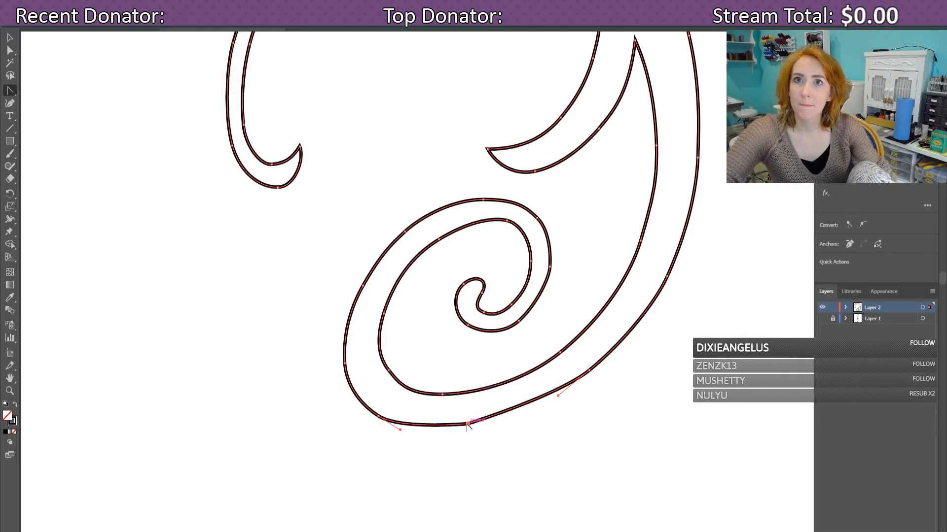
left_click_drag(467, 425, 425, 433)
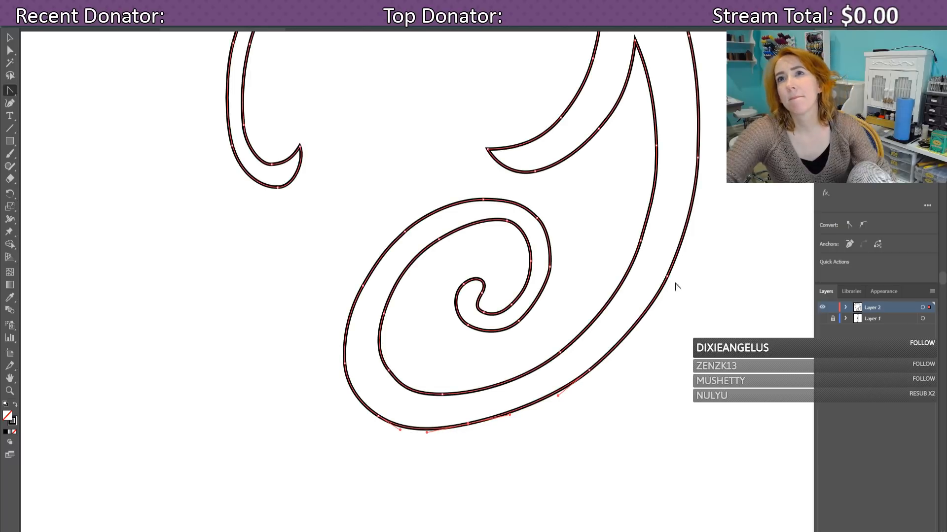
Step: Reshape the anchors on the right side and top of the lower spiral's outer edge into a rounder curve
left_click(540, 298)
key("Delete")
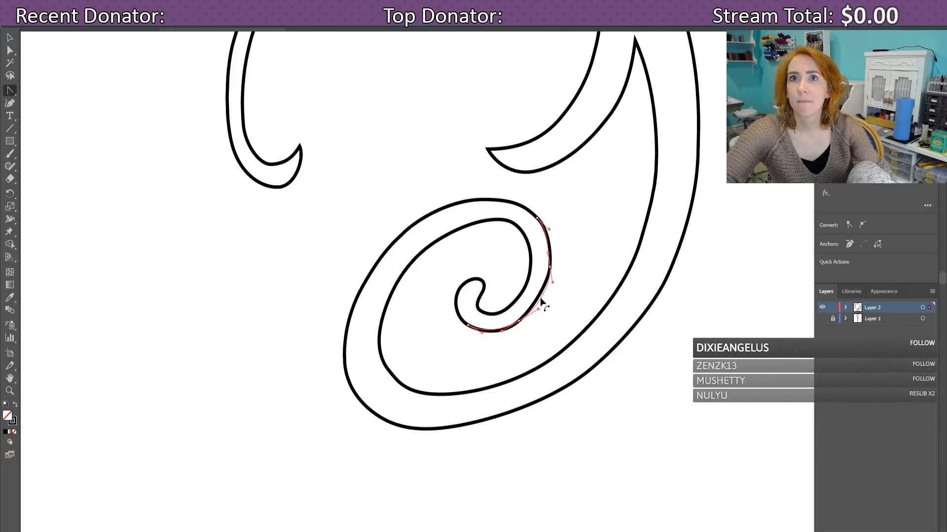
left_click(550, 267)
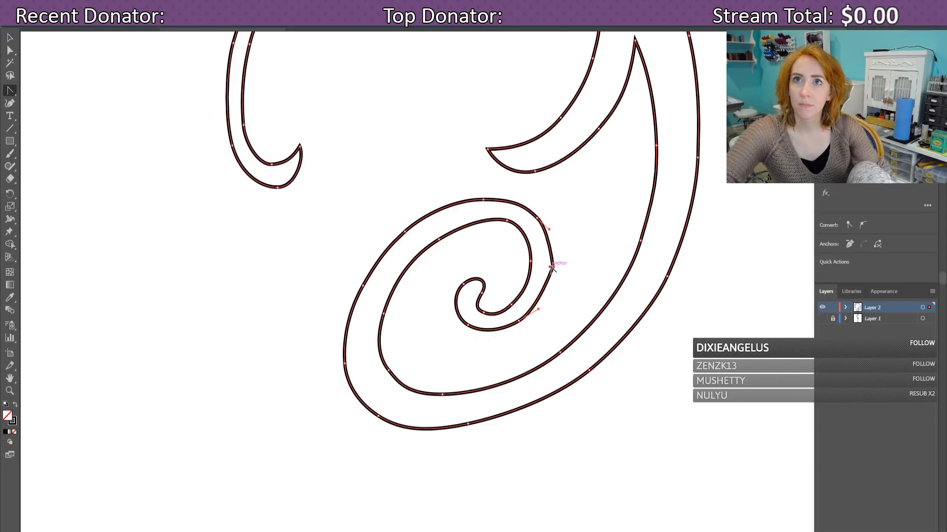
left_click_drag(552, 267, 551, 286)
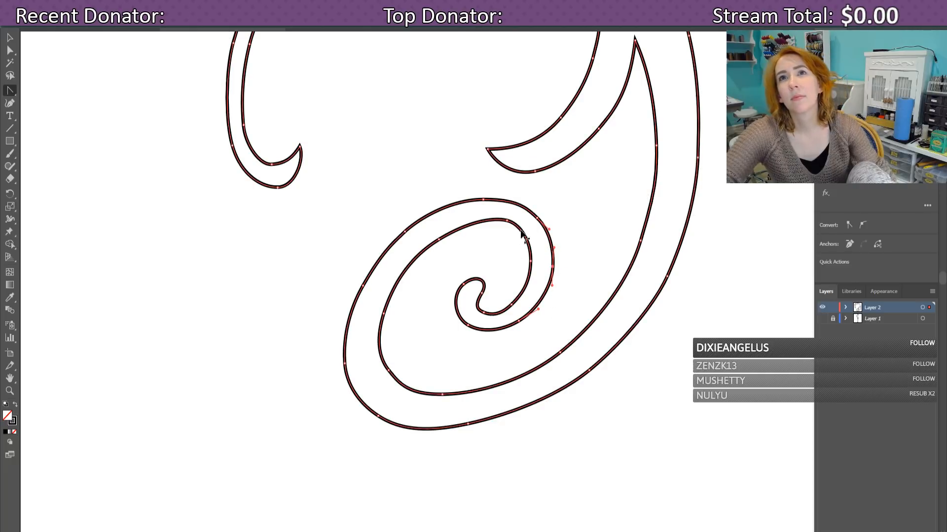
left_click(482, 199)
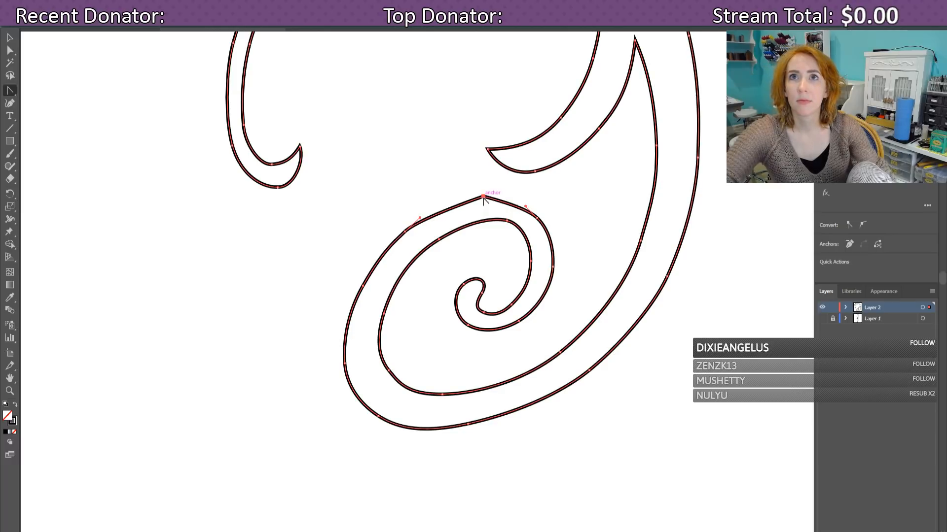
left_click_drag(484, 198, 511, 199)
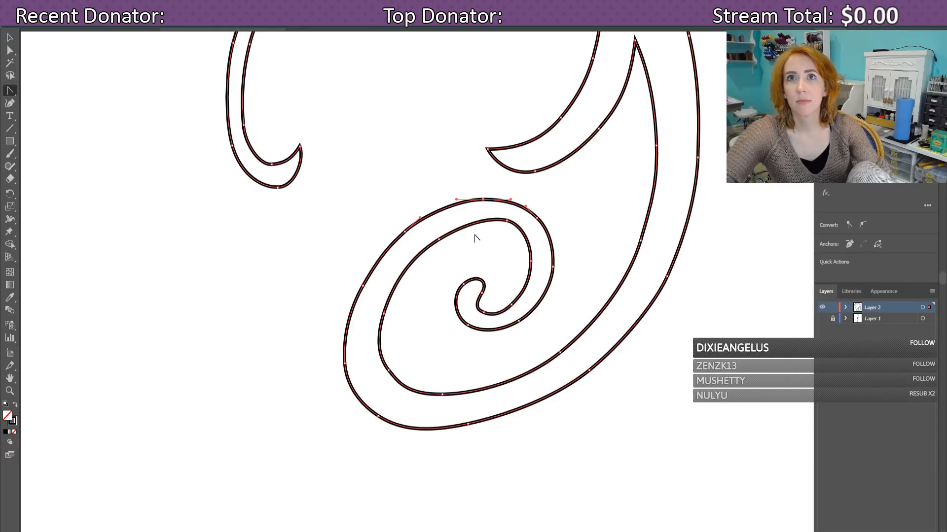
Step: Reset the upper-left anchor on the lower spiral's inner edge, nudge it right and angle its handles along the curve
left_click(438, 239)
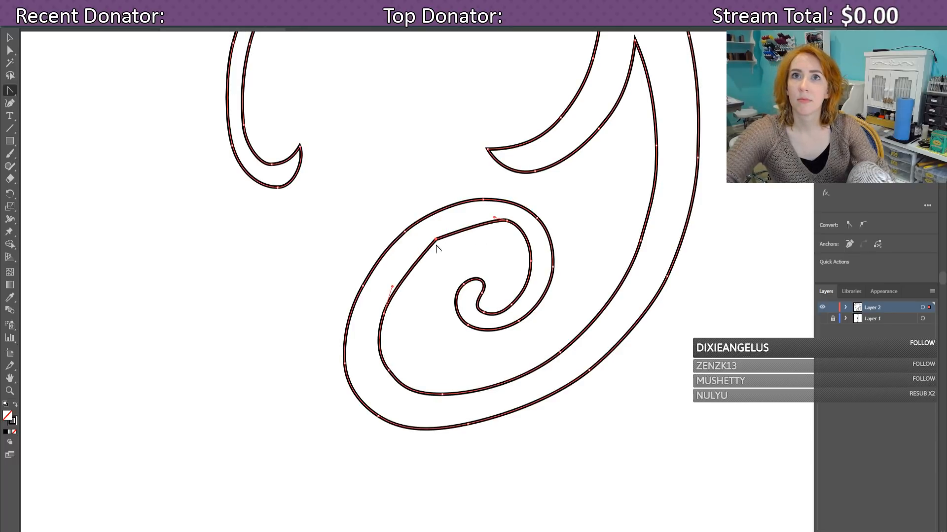
left_click_drag(435, 239, 411, 256)
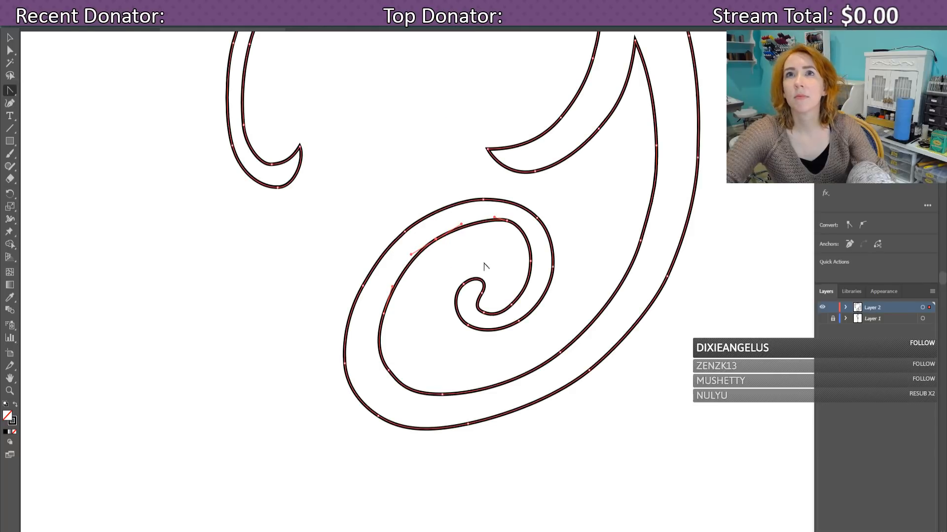
left_click_drag(434, 241, 411, 264)
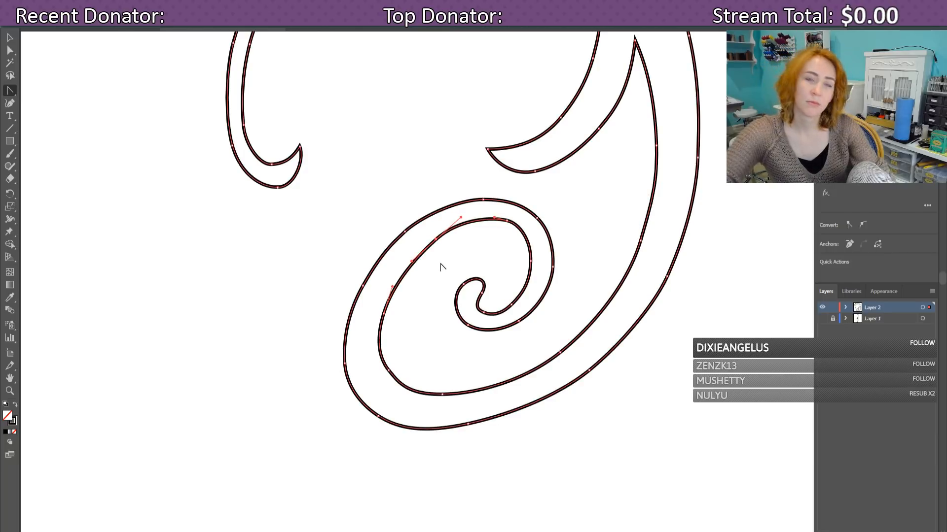
key("Down")
key("Up")
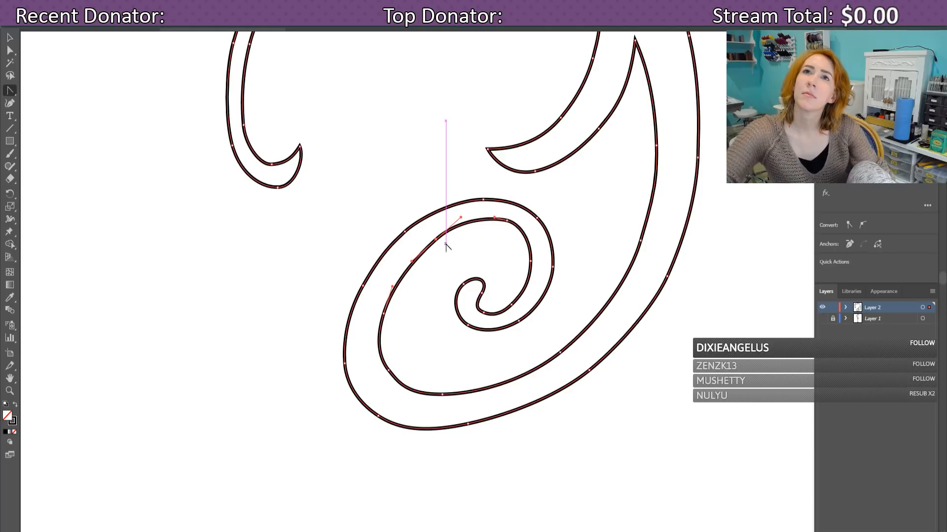
key("Right")
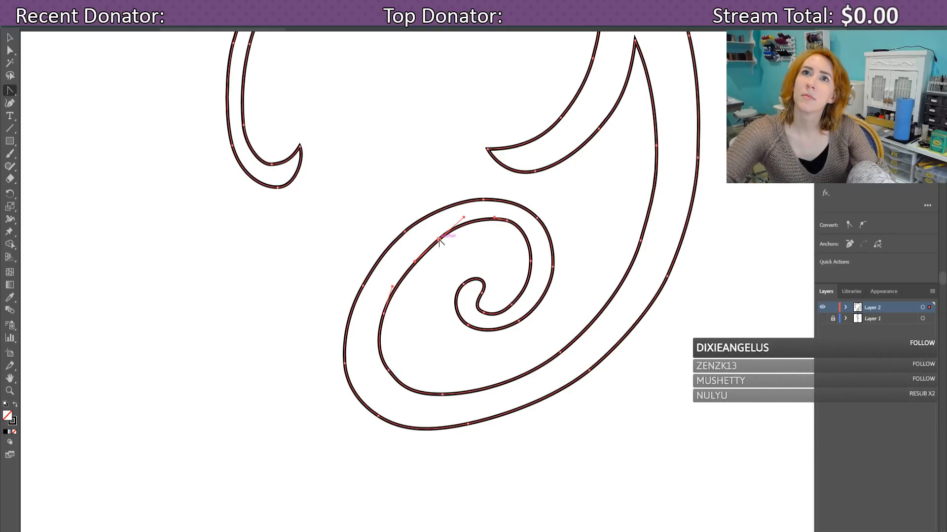
left_click_drag(414, 262, 410, 260)
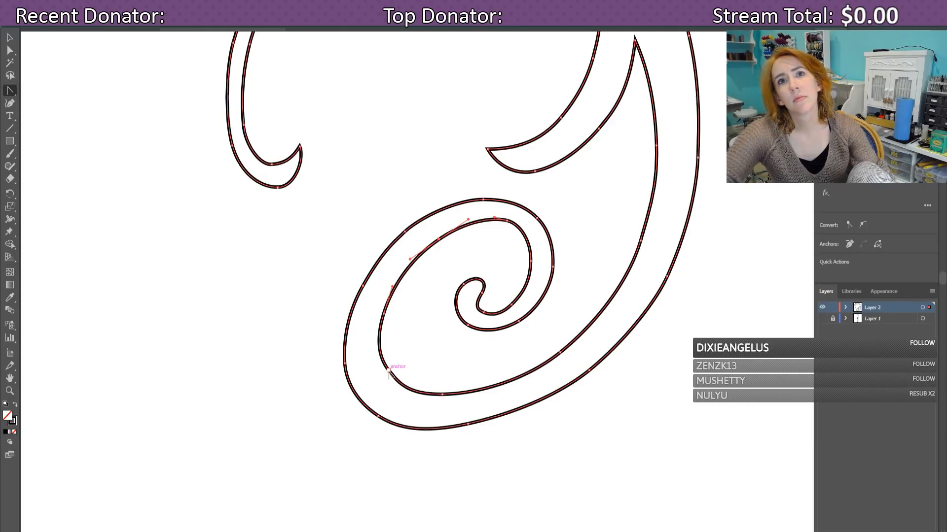
Step: Reposition the lower-left anchor on the lower spiral's inner edge and rebuild its handles to round the bend
left_click(389, 369)
left_click_drag(388, 370, 396, 386)
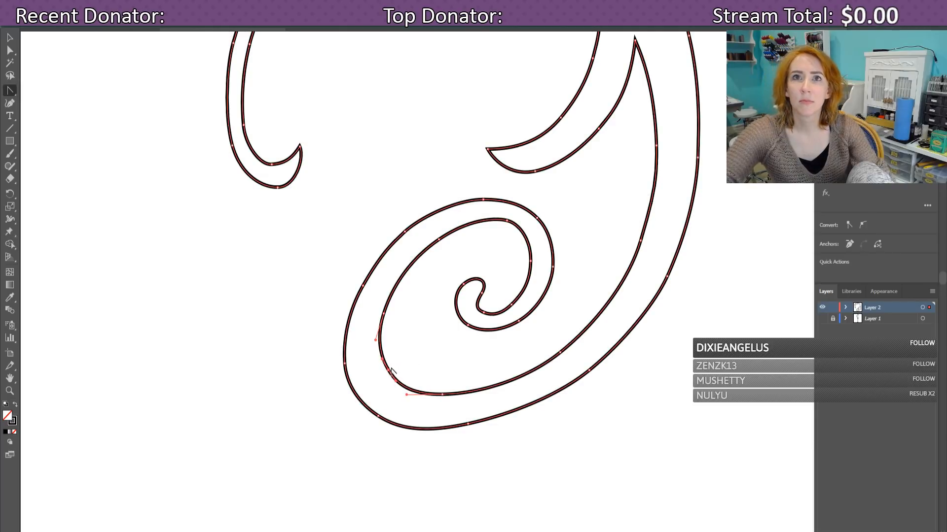
key("ctrl+z")
key("ctrl+z")
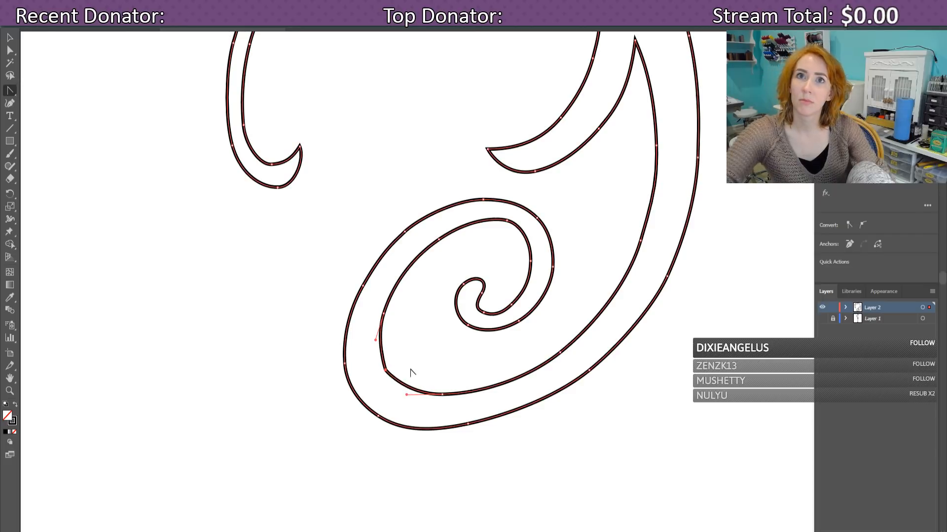
left_click(385, 370)
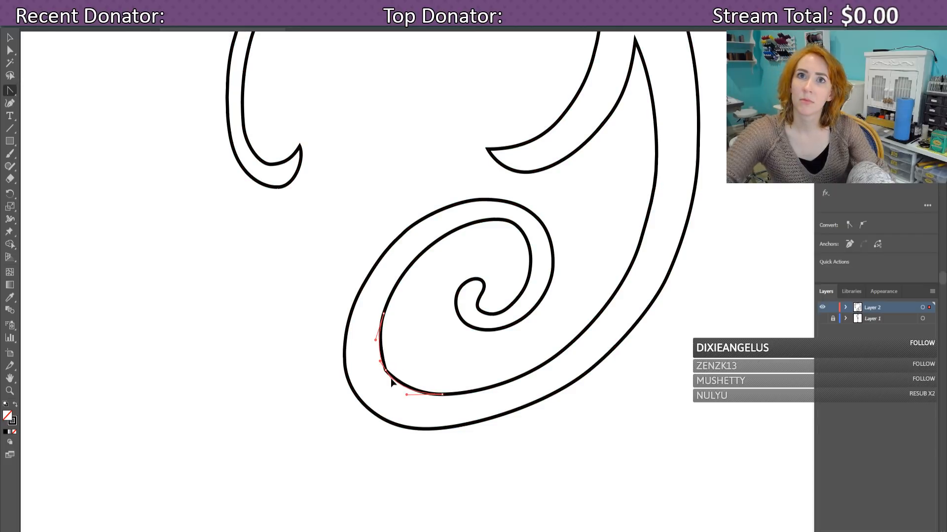
left_click(391, 377)
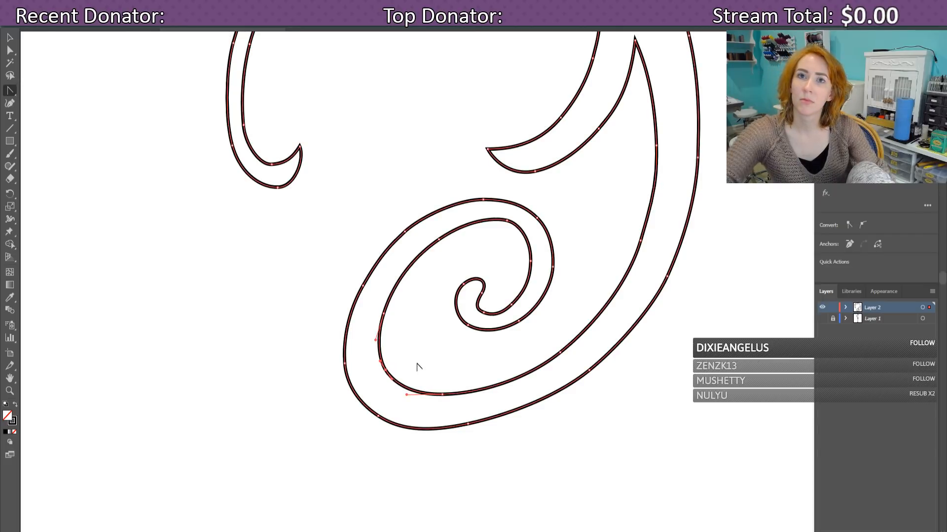
Step: Reset the lower-left anchor on the lower spiral's outer edge and pull new handles to round the bend
left_click(419, 434)
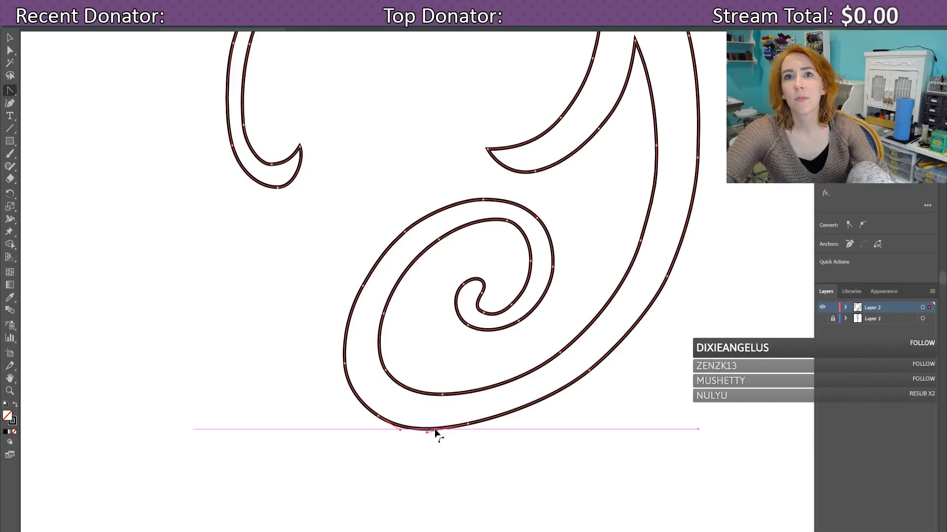
left_click(376, 418)
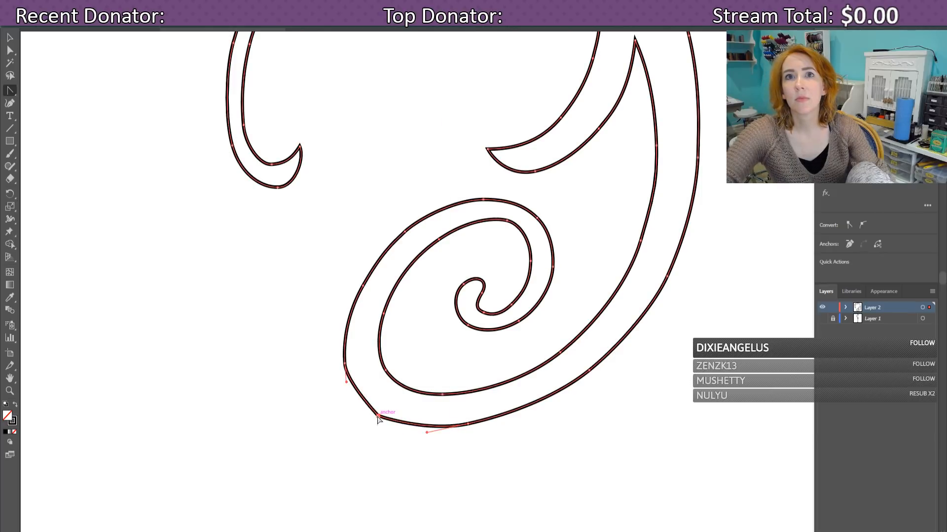
mouse_move(378, 418)
left_mouse_down()
mouse_move(397, 425)
mouse_move(365, 409)
left_mouse_up()
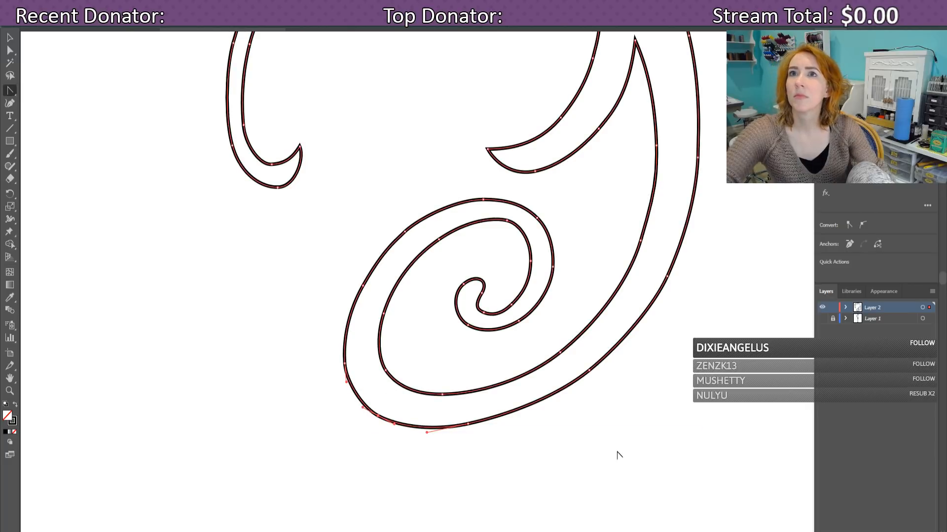
Step: Show the scanned sketch on Layer 1 again and compare the traced outline with the untraced inner and left scrollwork
scroll(619, 454, "up", 6)
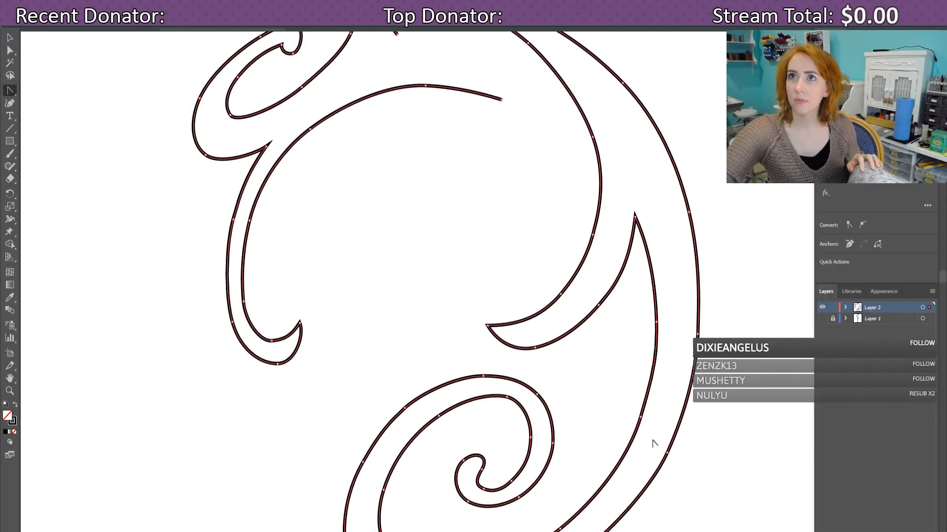
scroll(661, 449, "down", 2)
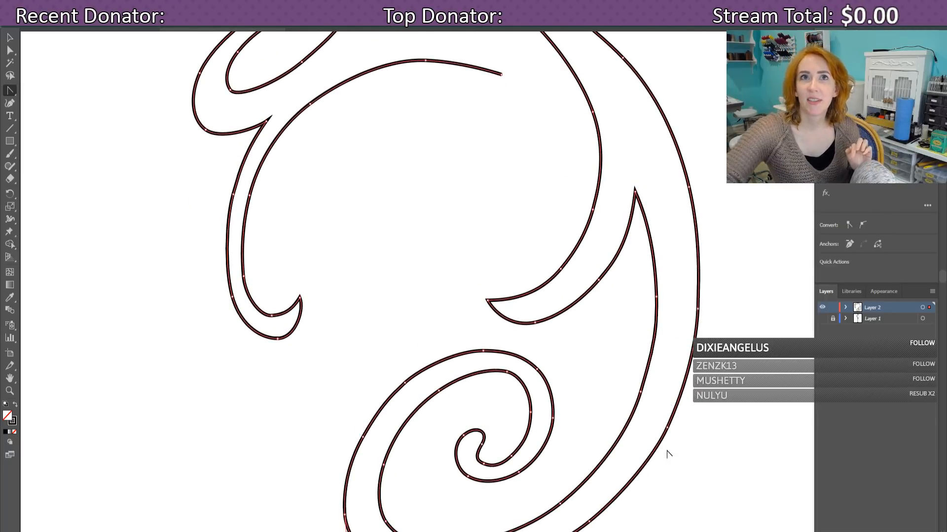
left_click(821, 319)
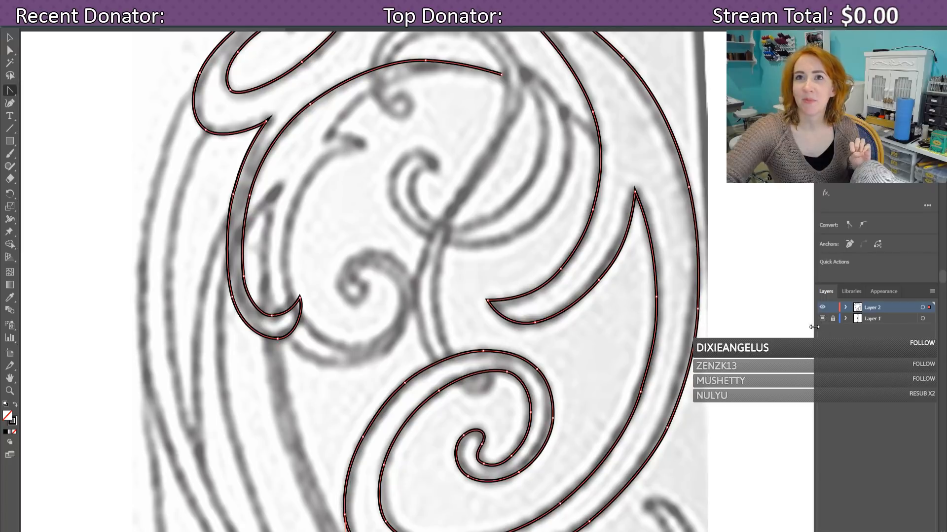
scroll(768, 333, "up", 3)
scroll(767, 333, "up", 3)
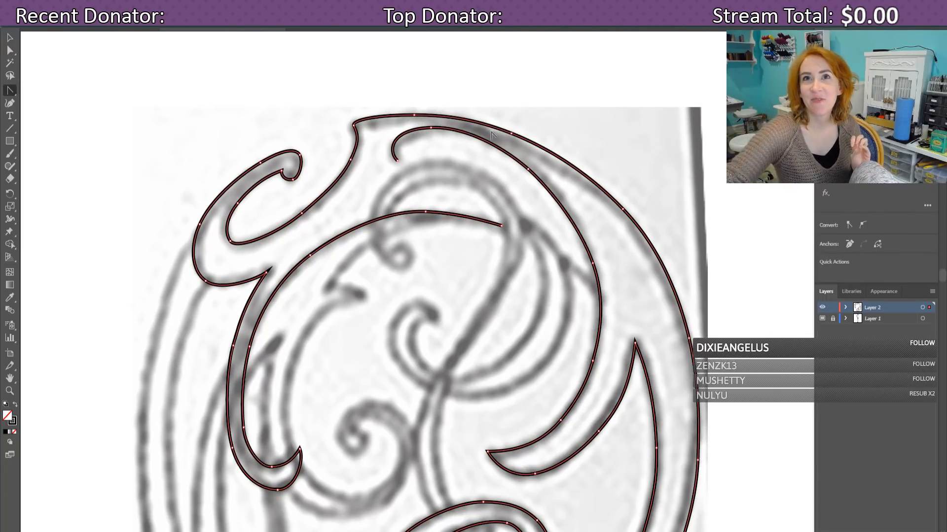
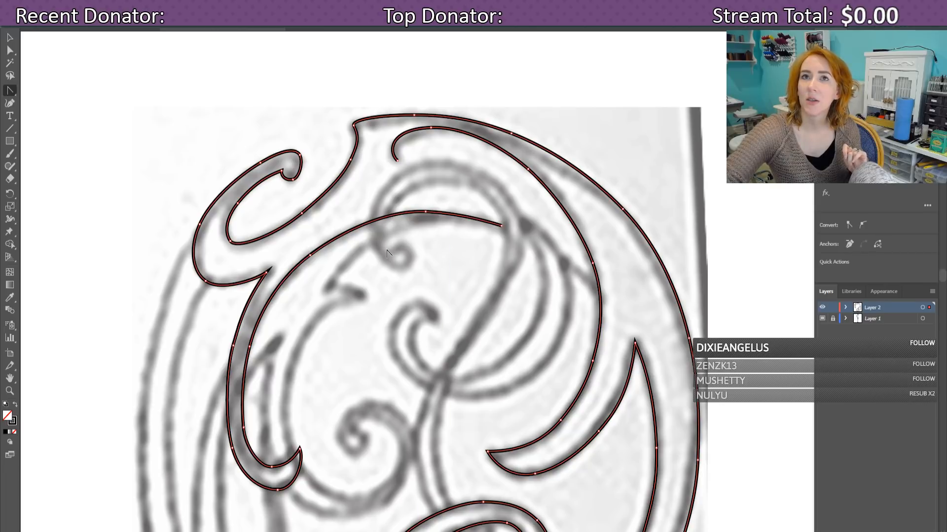
scroll(420, 287, "down", 3)
scroll(431, 314, "down", 3)
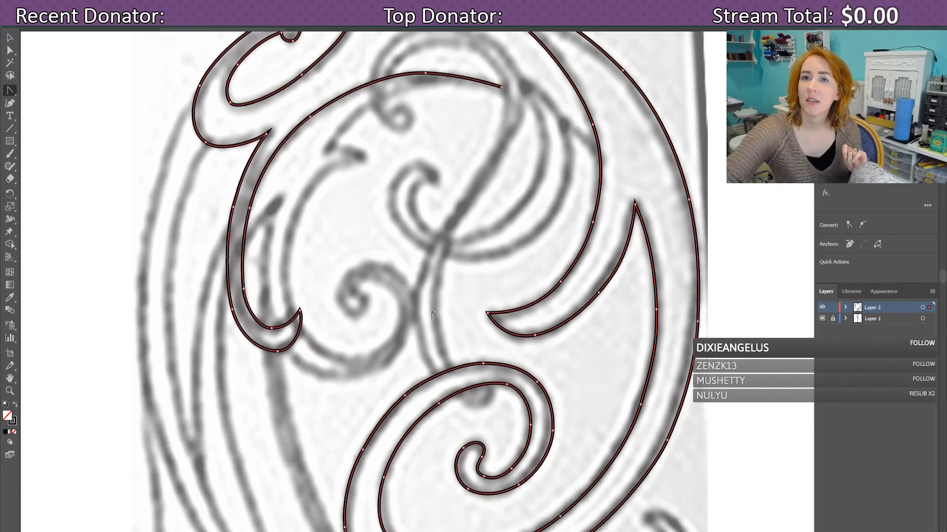
scroll(481, 396, "up", 6)
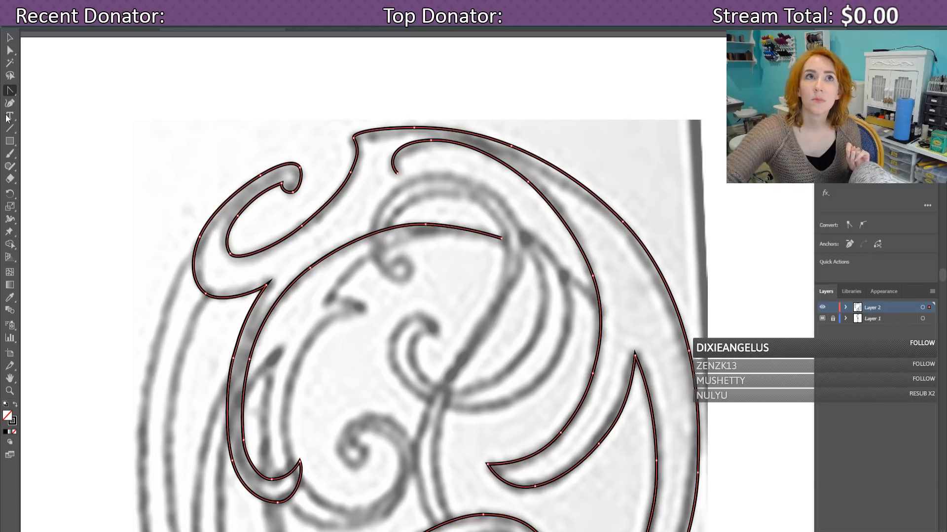
Step: With the Pen tool, draw a straight segment along the outer left strand, joining the upper-left curl's outer edge to a lower point
left_click_drag(10, 94, 34, 90)
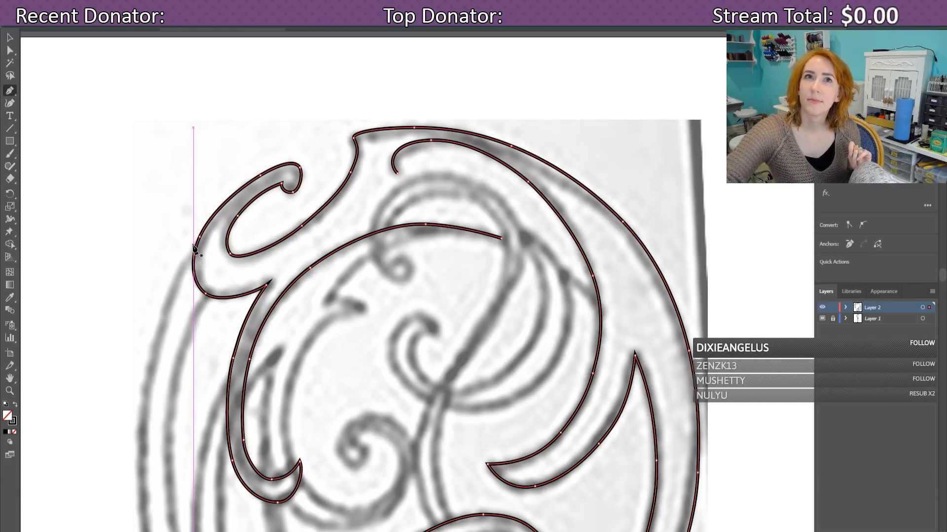
scroll(195, 252, "down", 5)
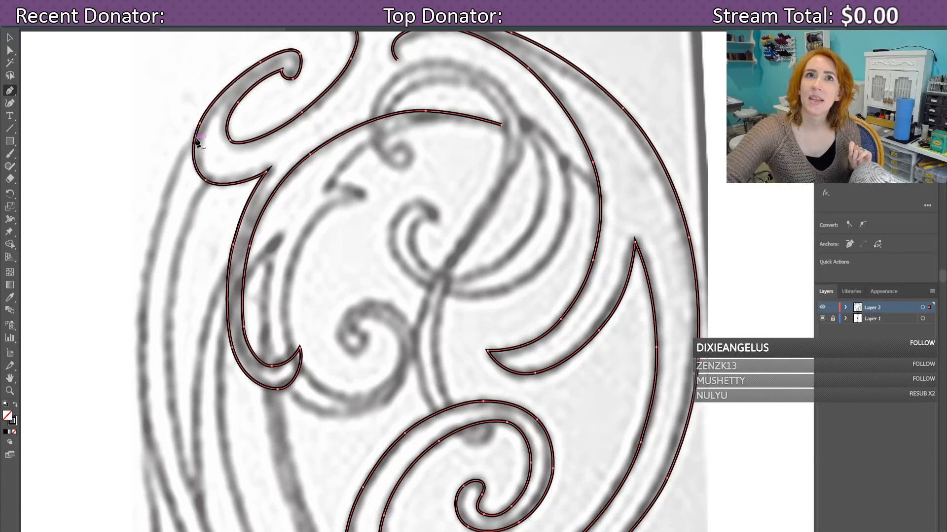
left_click(194, 141)
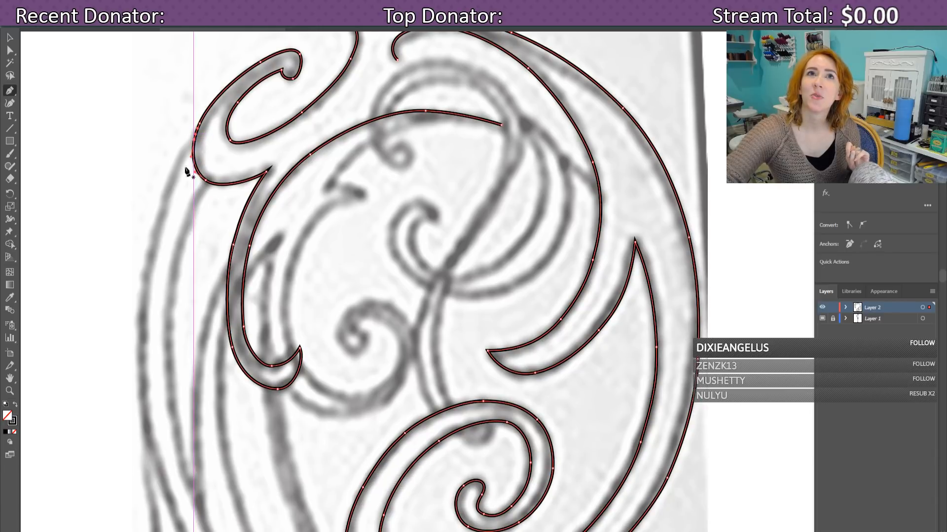
left_click(146, 268)
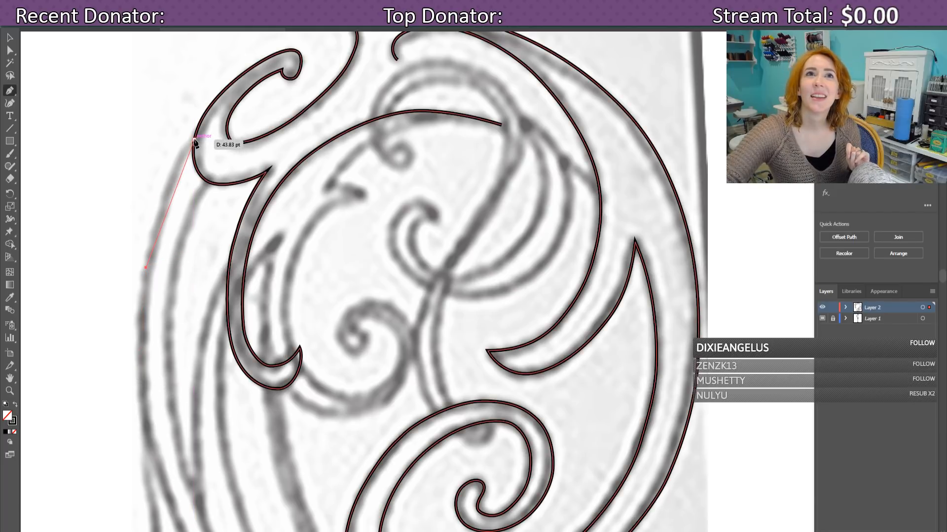
left_click(194, 141)
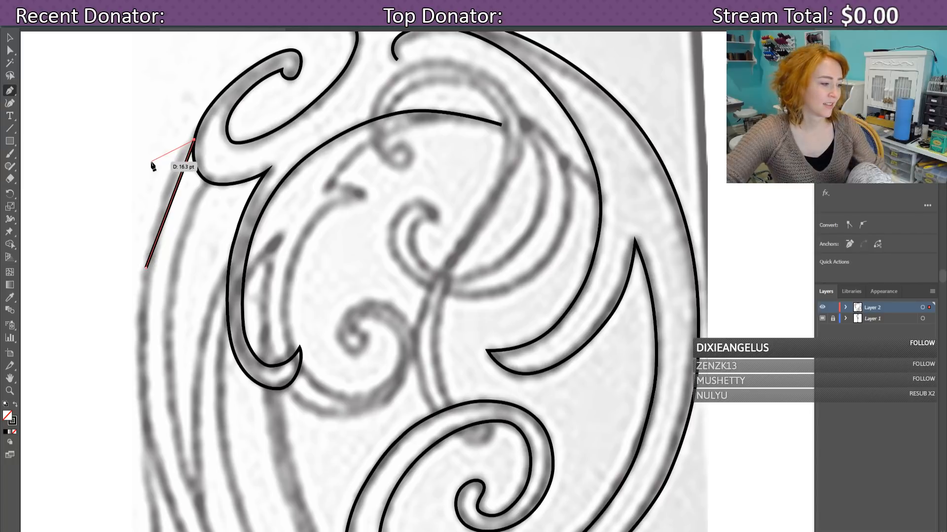
Step: Drop the stray handle at the upper anchor, resume the path from its lower end and extend it straight down to the strand's fork
left_click(9, 92)
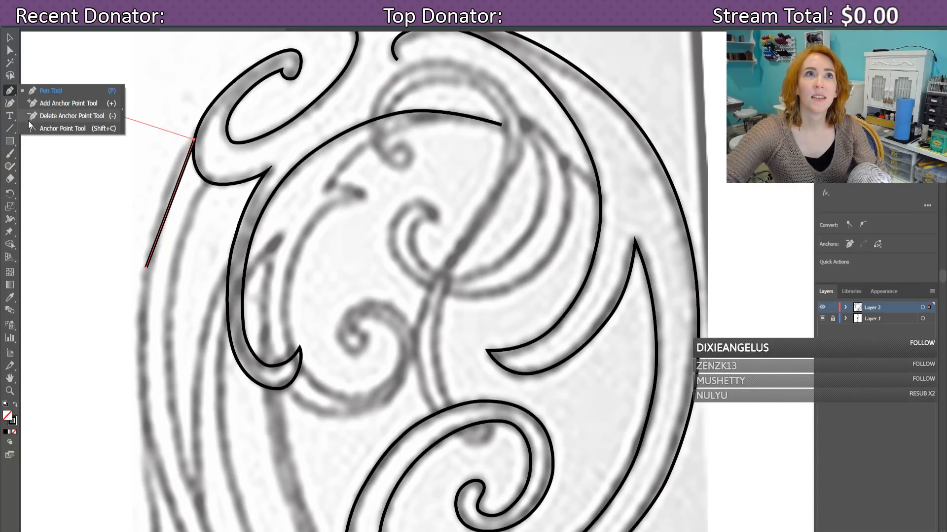
left_click(31, 128)
left_click(10, 92)
left_click(30, 91)
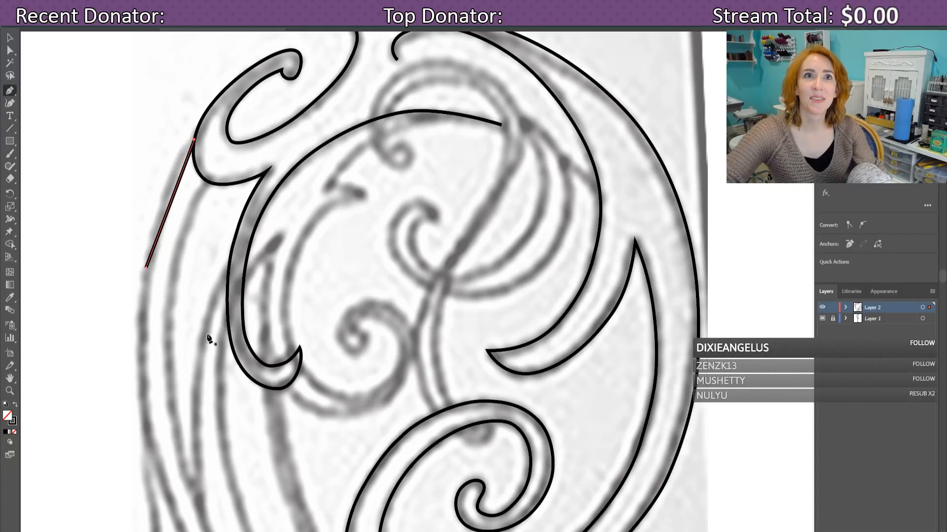
left_click(146, 267)
scroll(148, 296, "down", 5)
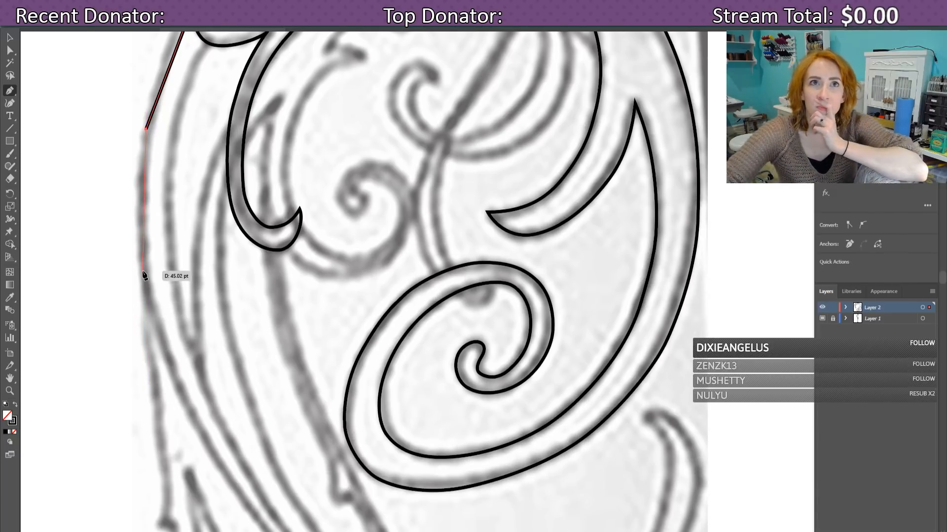
left_click(143, 276)
Step: Extend the path with three straight segments diagonally down the long strand, past the crossing stems toward the right-hand bend
scroll(200, 414, "down", 6)
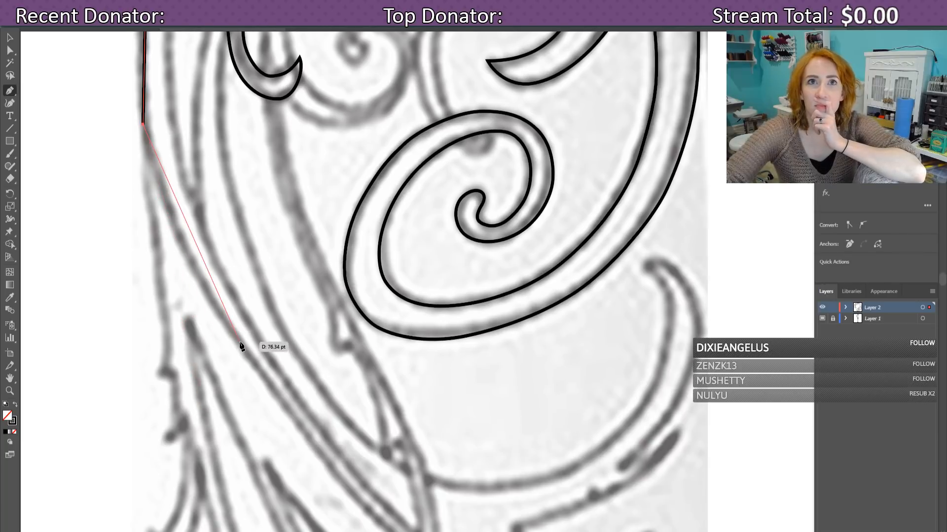
left_click(230, 334)
scroll(361, 513, "down", 3)
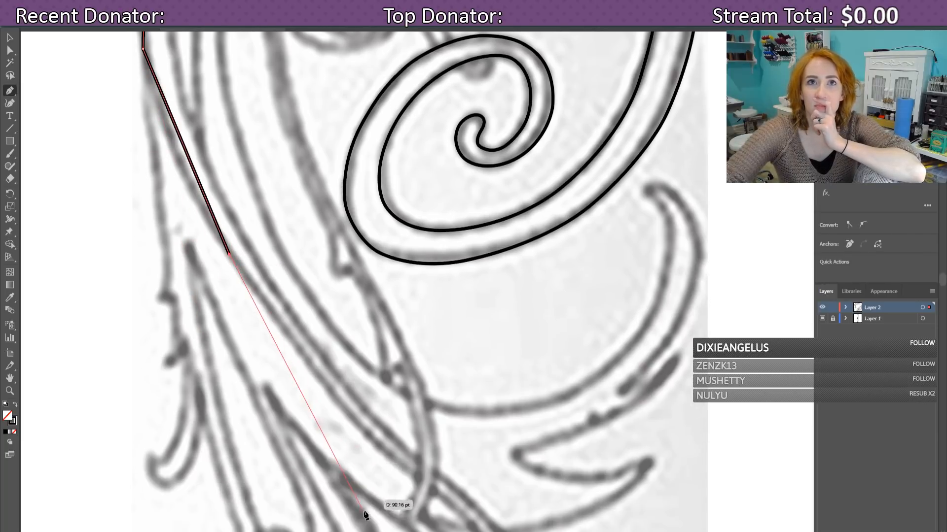
left_click(356, 425)
scroll(389, 468, "down", 3)
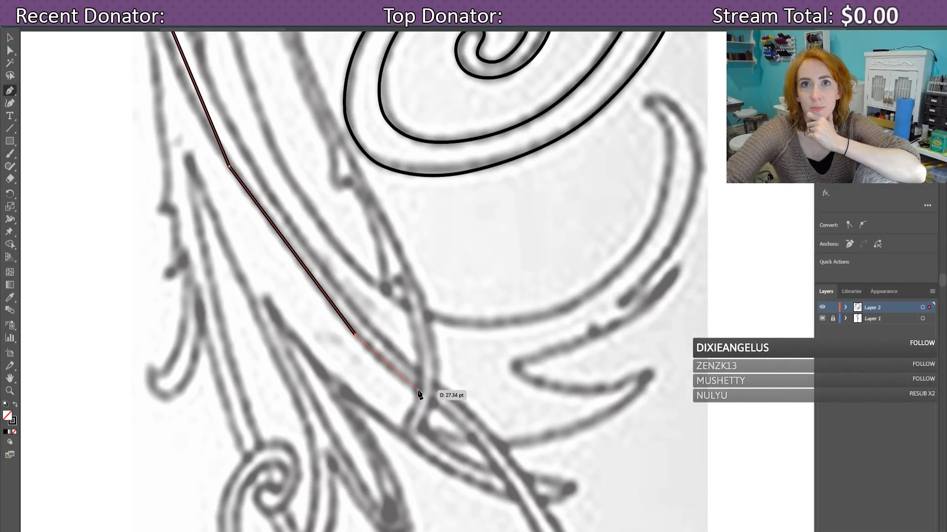
scroll(482, 433, "down", 1)
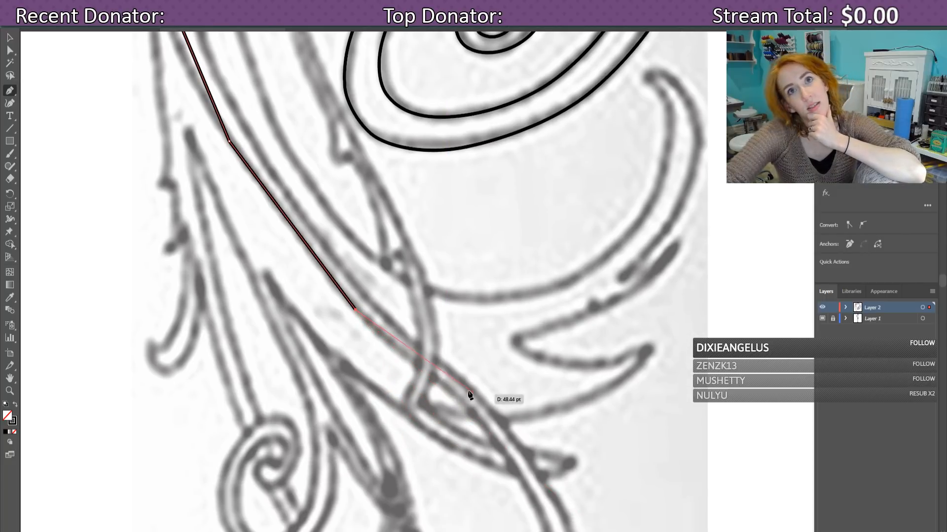
scroll(469, 405, "down", 12)
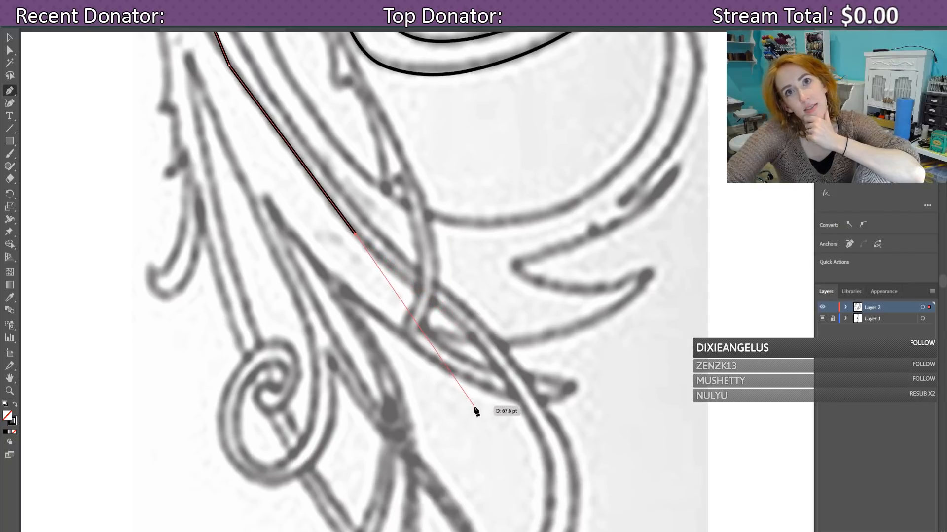
scroll(476, 428, "up", 9)
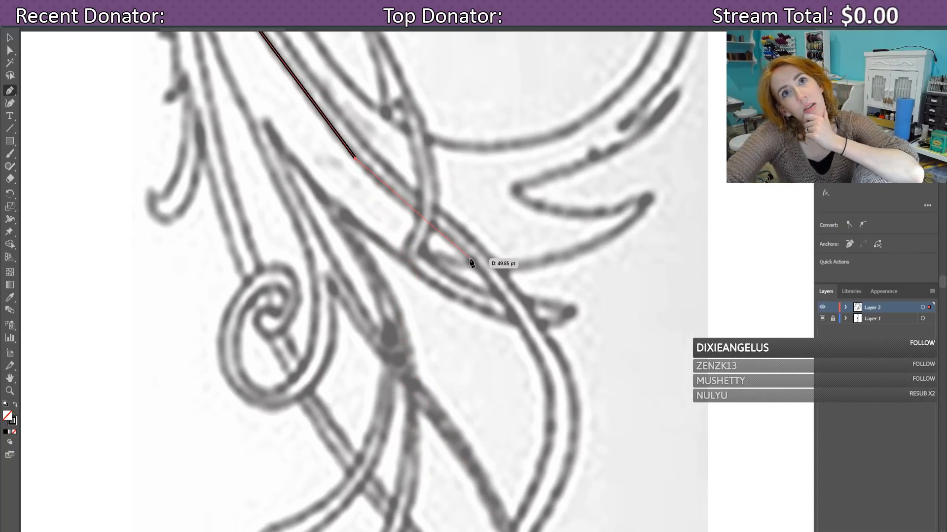
left_click(471, 262)
Step: Continue the path around the inner edge of the right-hand bend and back down to the next stem crossing with three straight segments
scroll(518, 336, "down", 5)
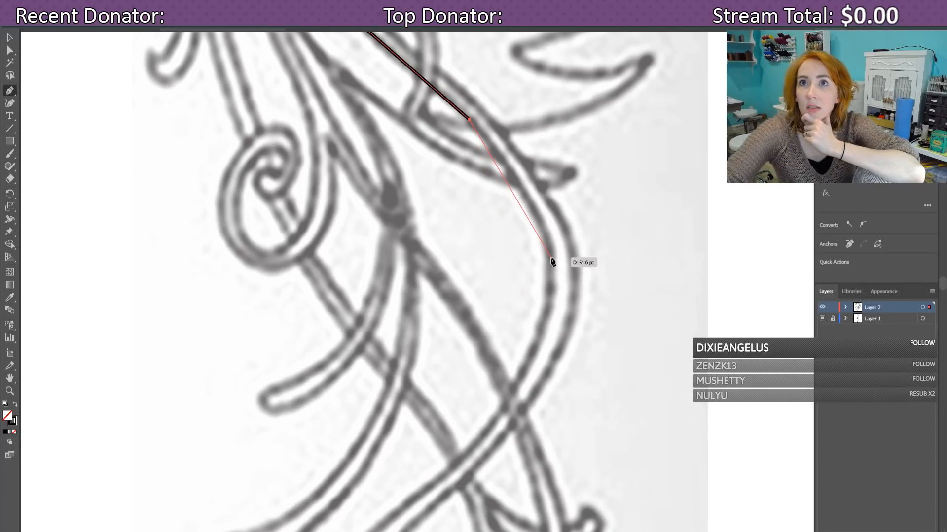
left_click(551, 259)
scroll(543, 367, "down", 3)
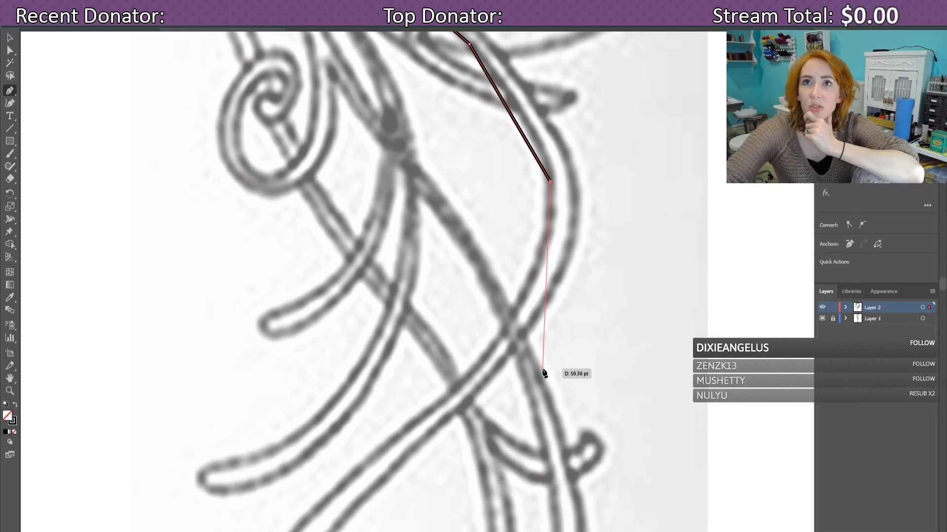
left_click(521, 304)
scroll(406, 383, "down", 2)
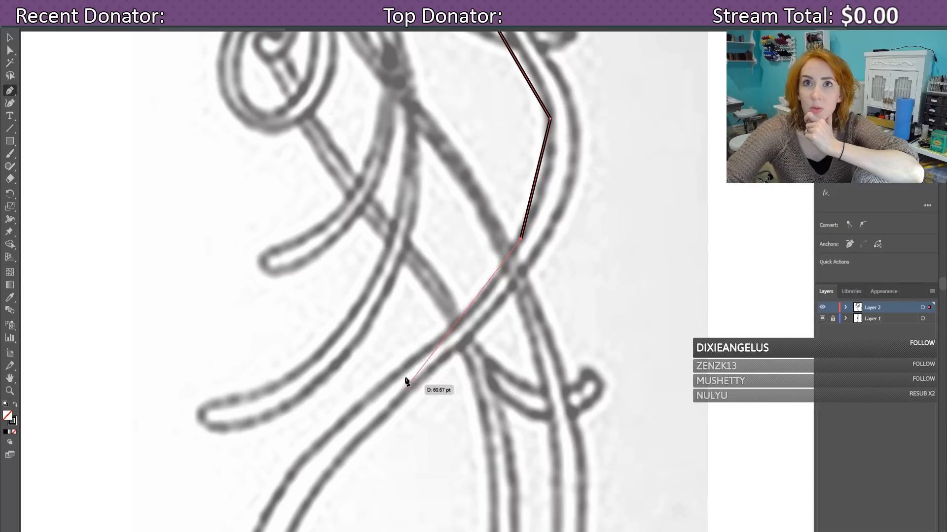
left_click(453, 327)
Step: Trace the outer left edge of the large lower loop with four straight segments, down to where the small hook branches off
scroll(327, 389, "down", 3)
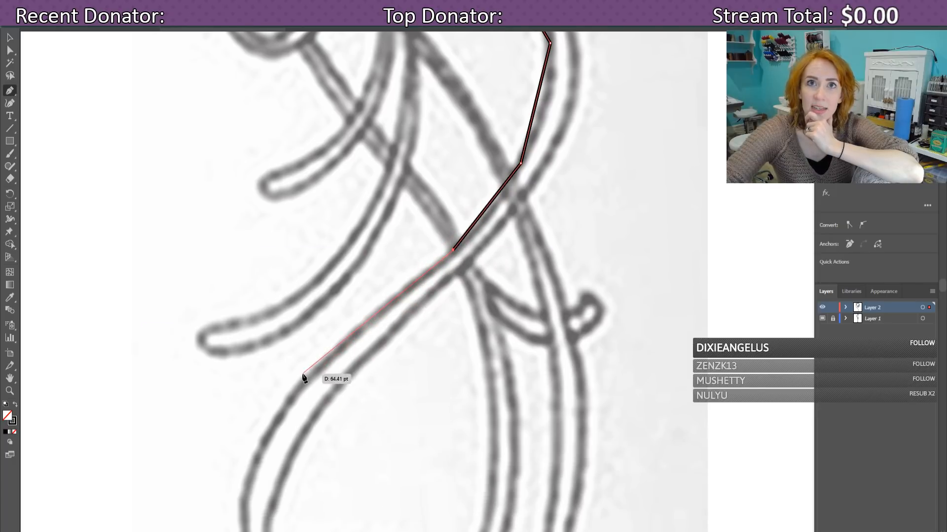
left_click(307, 379)
scroll(290, 423, "down", 5)
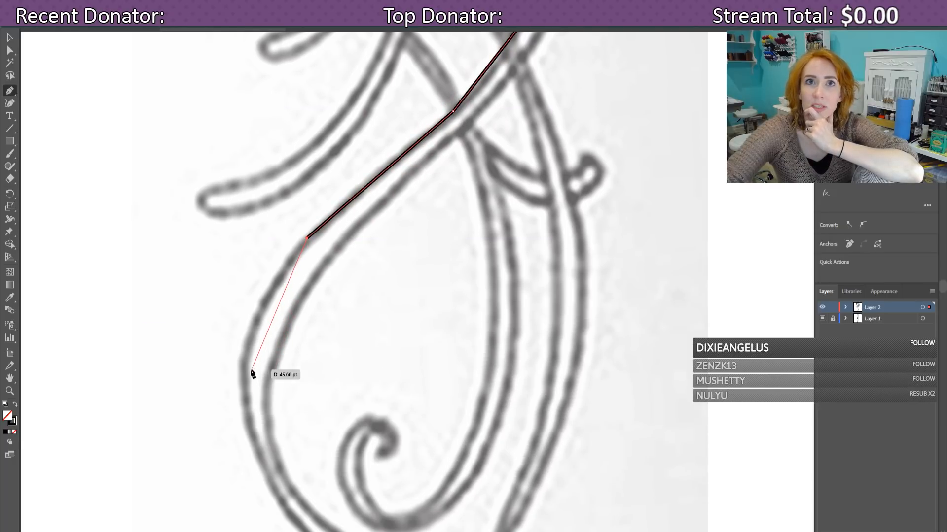
left_click(242, 367)
scroll(249, 424, "down", 3)
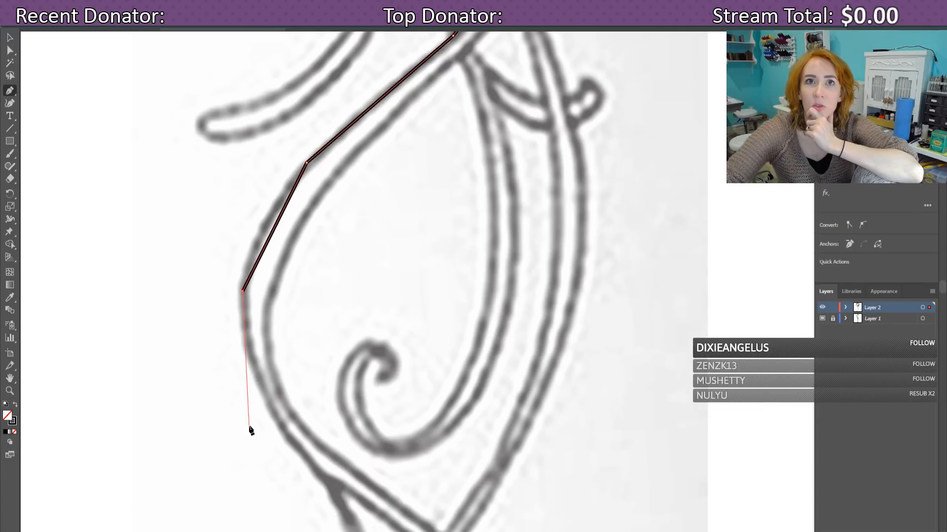
left_click(264, 402)
scroll(291, 443, "down", 3)
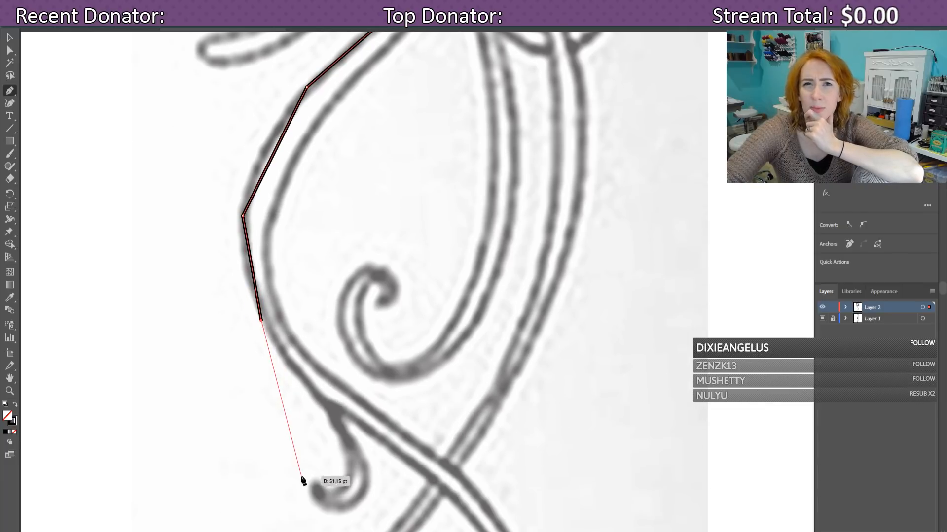
left_click(321, 401)
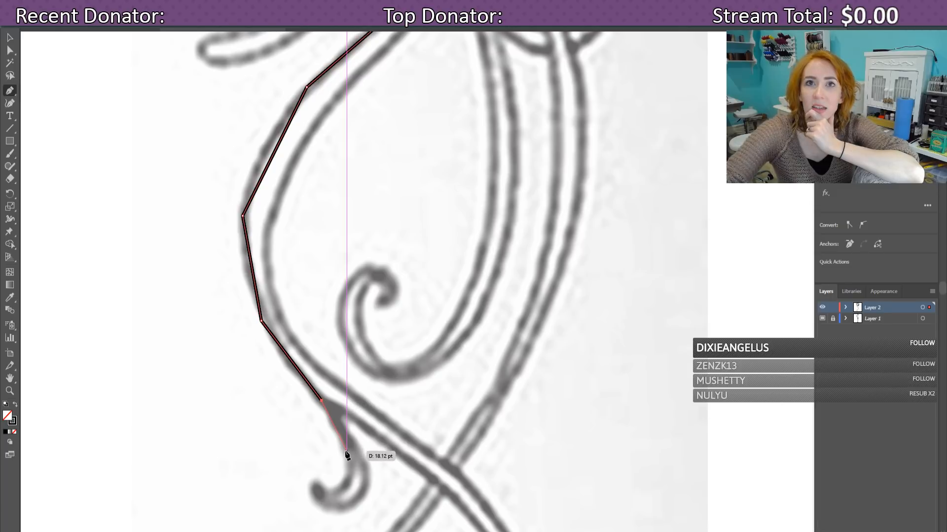
Step: Follow the inner edge of the small hook with three short straight segments, ending at its tip
left_click(347, 451)
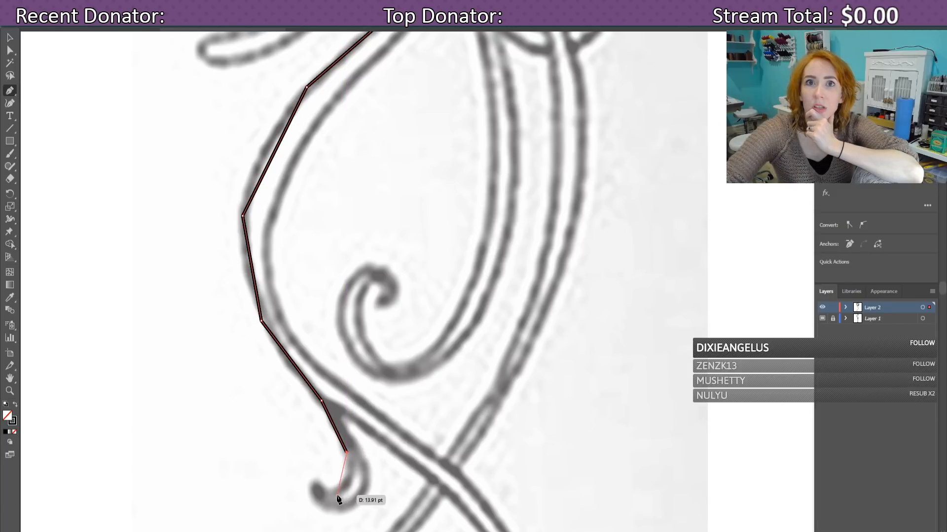
left_click(344, 488)
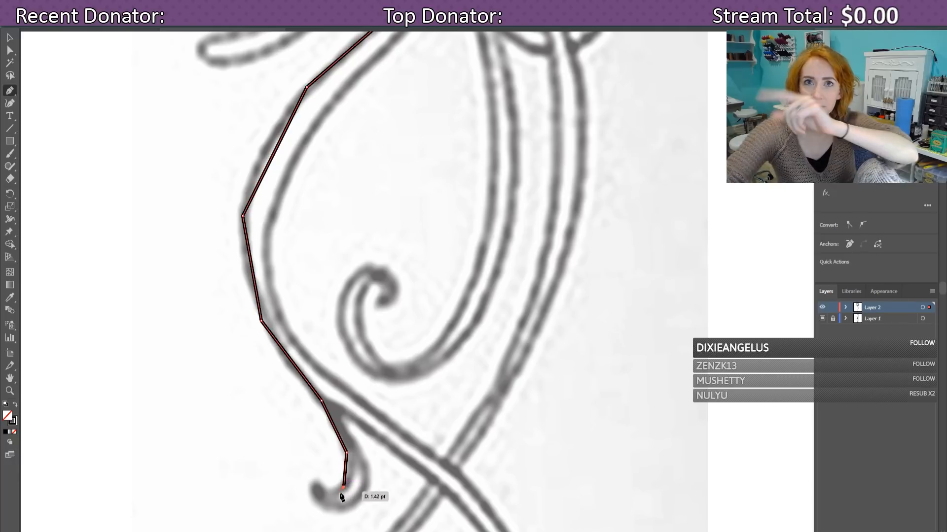
left_click(315, 481)
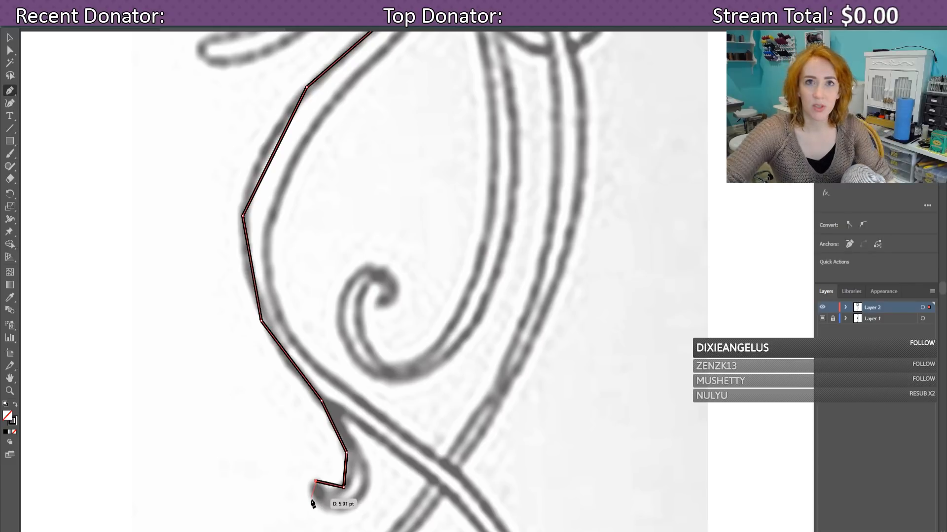
Step: Re-place the hook's tip point and trace around its outer edge with four short straight segments back to the branching point
key("Escape")
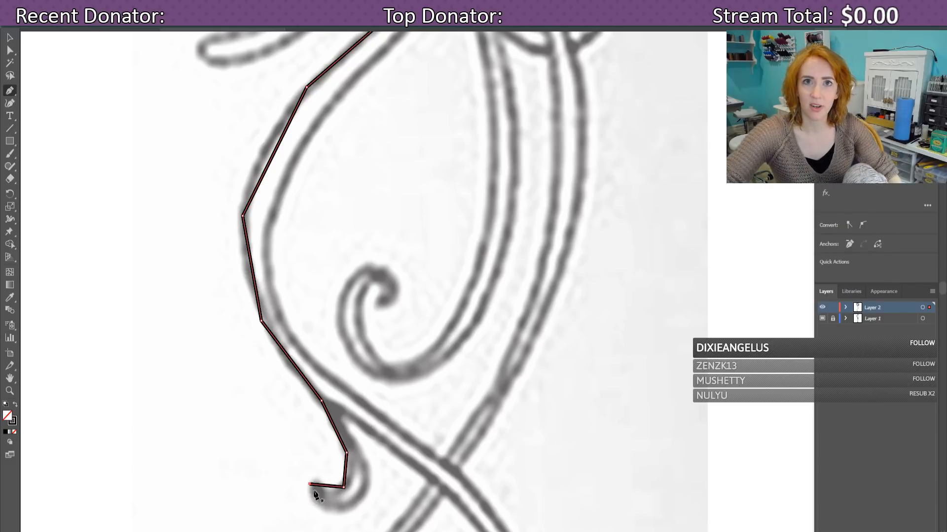
left_click(310, 484)
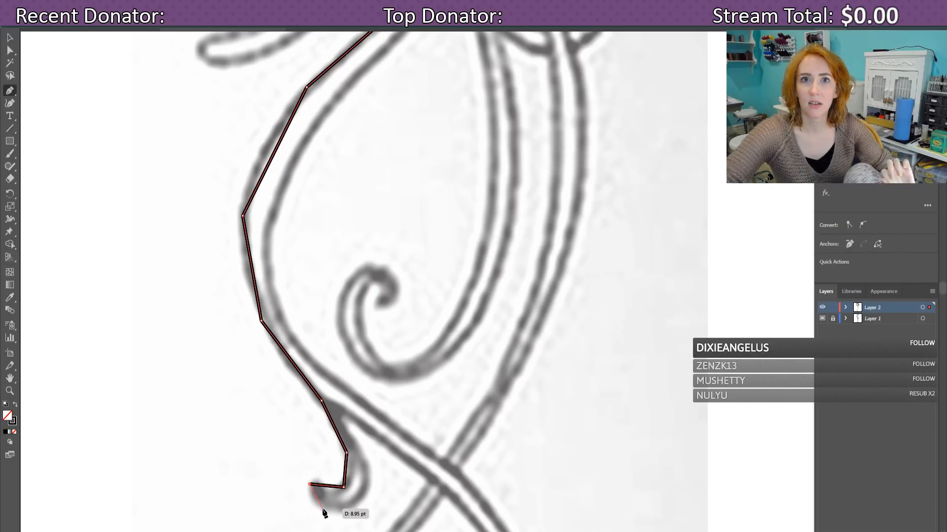
left_click(321, 508)
left_click(361, 501)
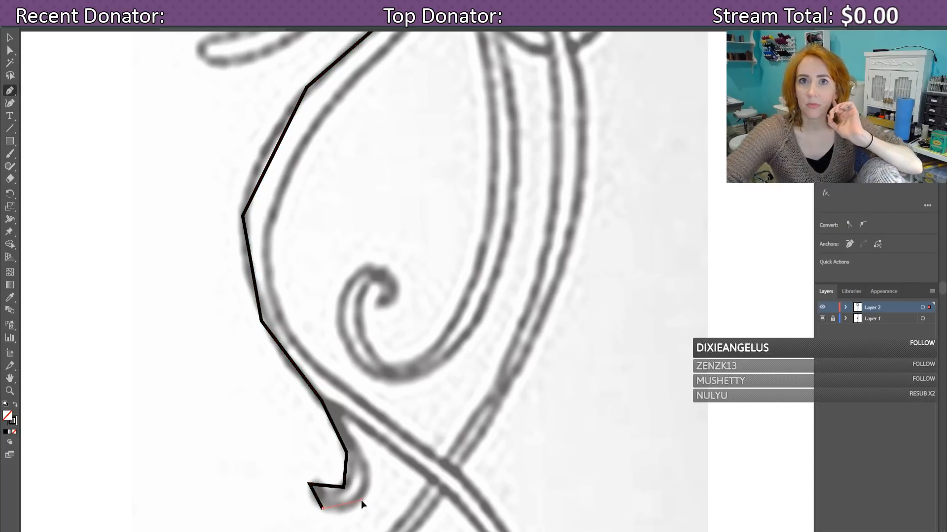
left_click(366, 462)
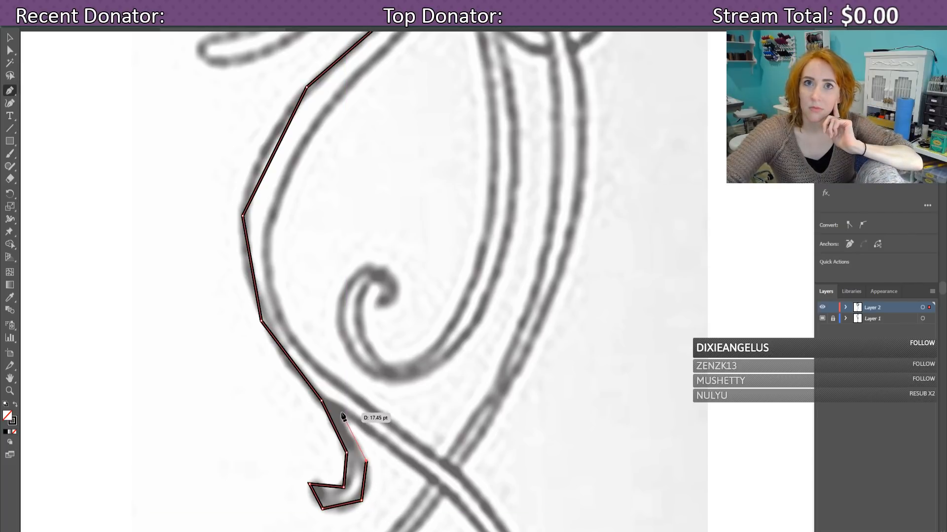
left_click(339, 414)
Step: Extend the path with three straight segments past the stem crossing and along the inner edge of the lower right-hand bend
scroll(399, 441, "down", 10)
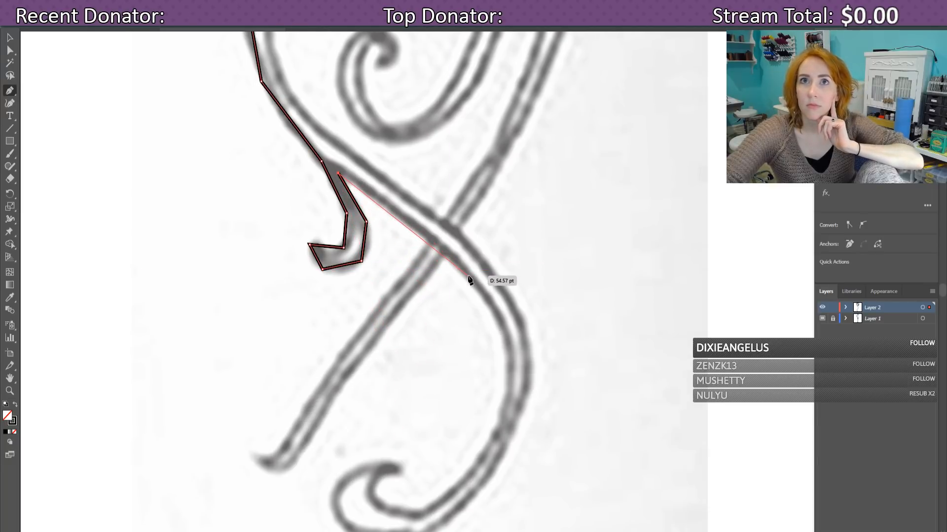
left_click(468, 276)
left_click(510, 376)
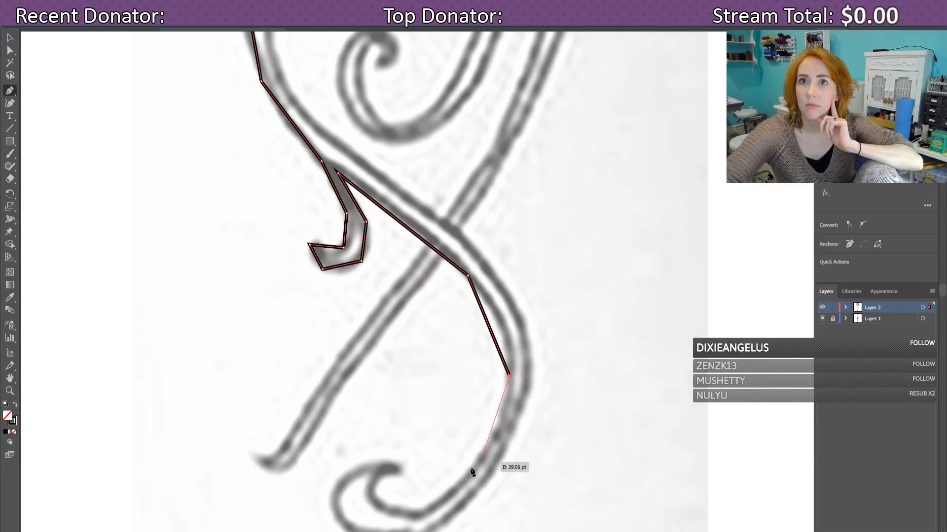
scroll(488, 444, "down", 3)
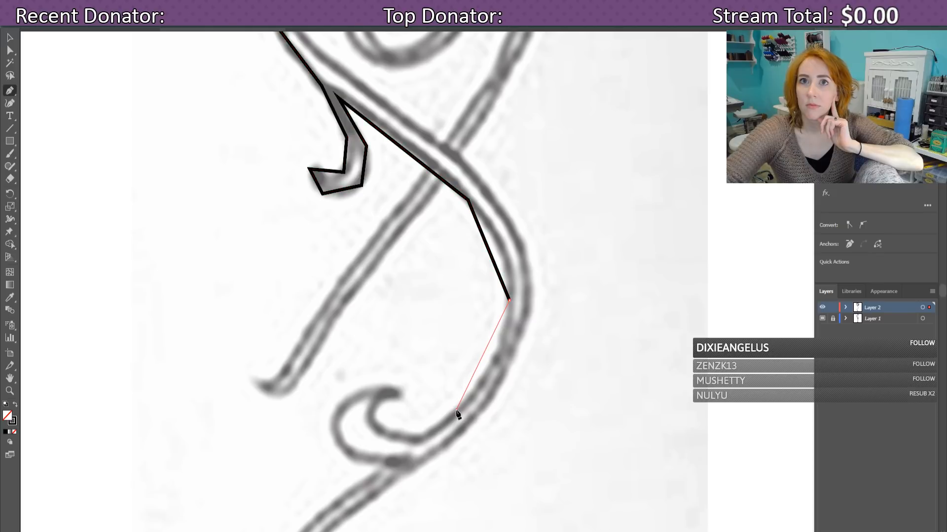
left_click(456, 411)
Step: Follow the inner edge of the curl below the bend with three short straight segments, ending at its tip
left_click(396, 435)
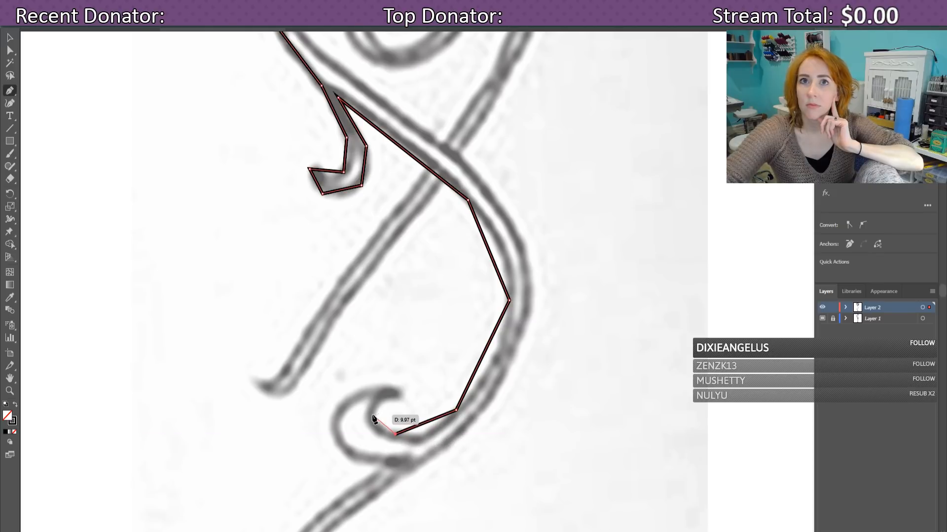
left_click(370, 417)
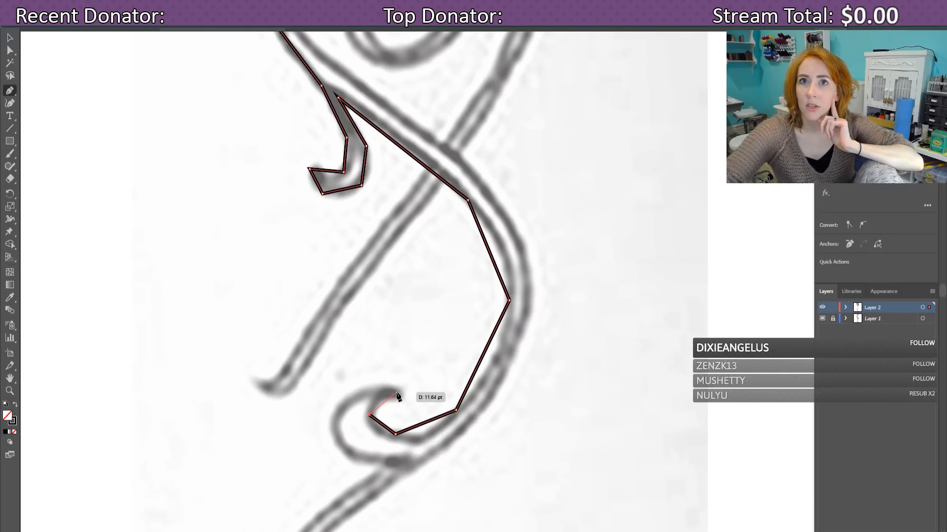
left_click(401, 394)
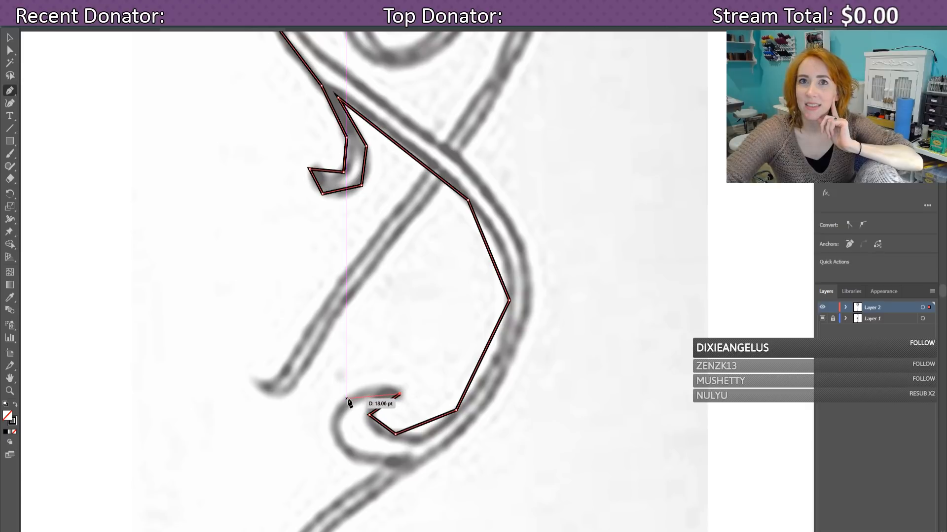
Step: Trace the curl's outer edge with four straight segments from its tip around to where it meets the lower stem
left_click(351, 398)
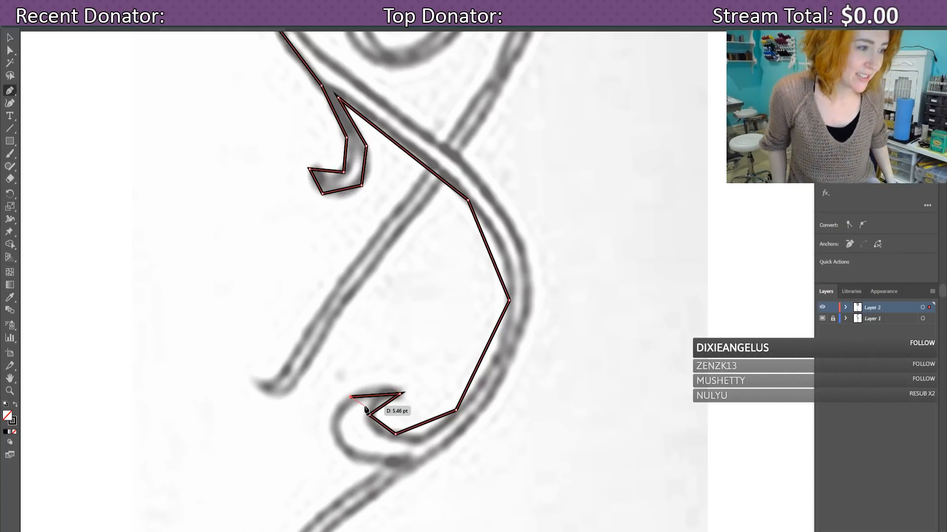
scroll(316, 375, "down", 3)
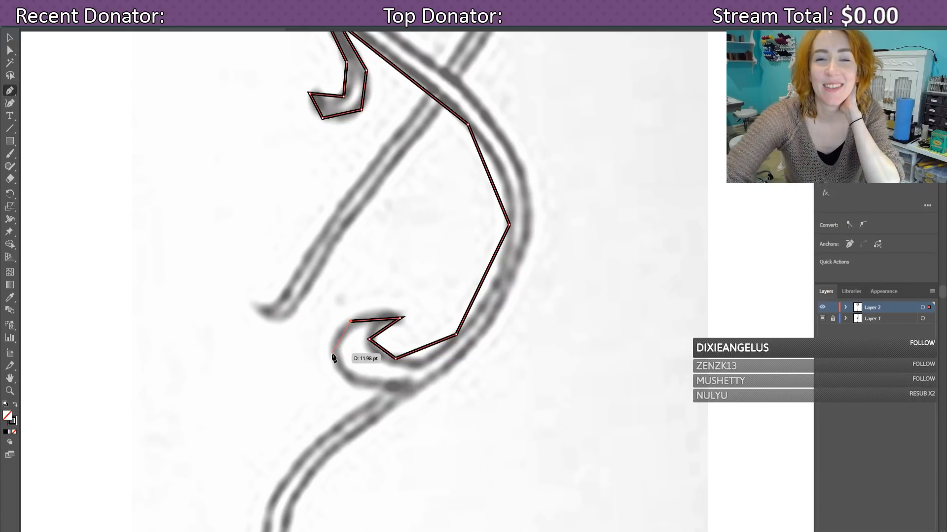
left_click(330, 352)
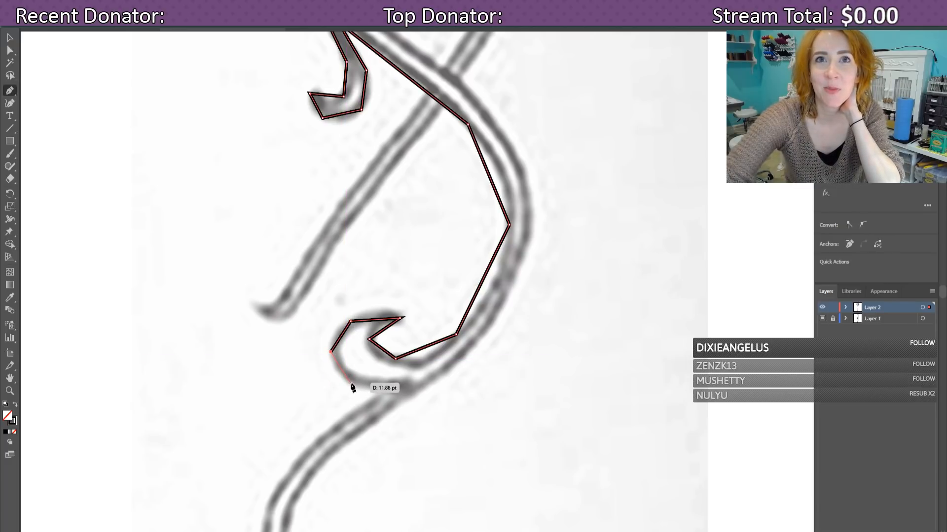
left_click(350, 383)
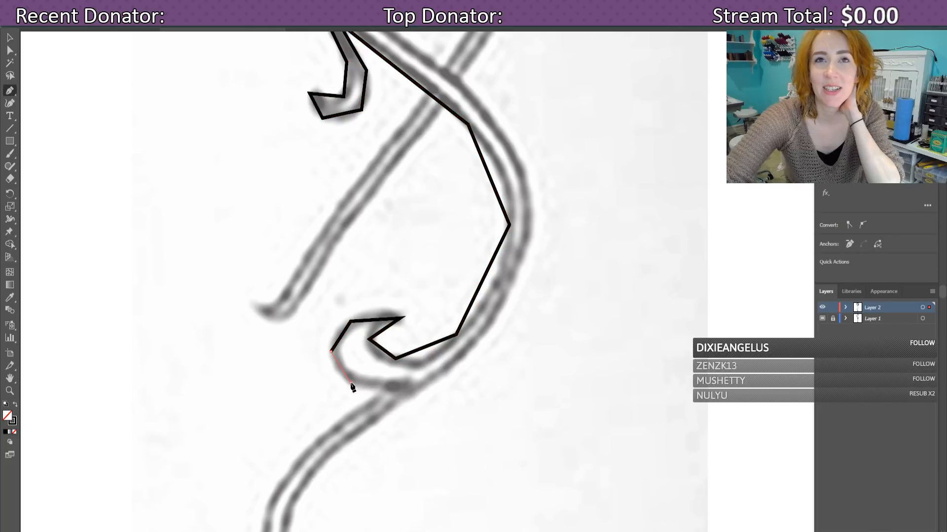
left_click(390, 388, "ctrl")
Step: Continue the path down the left edge of the lower stem with three straight segments to the base of the bottom spiral
scroll(326, 428, "down", 1)
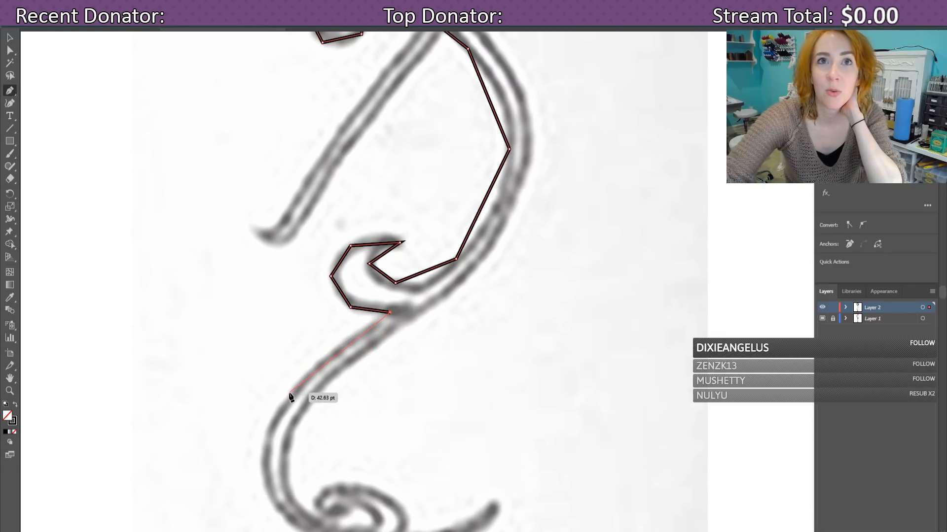
left_click(289, 393)
scroll(286, 414, "down", 2)
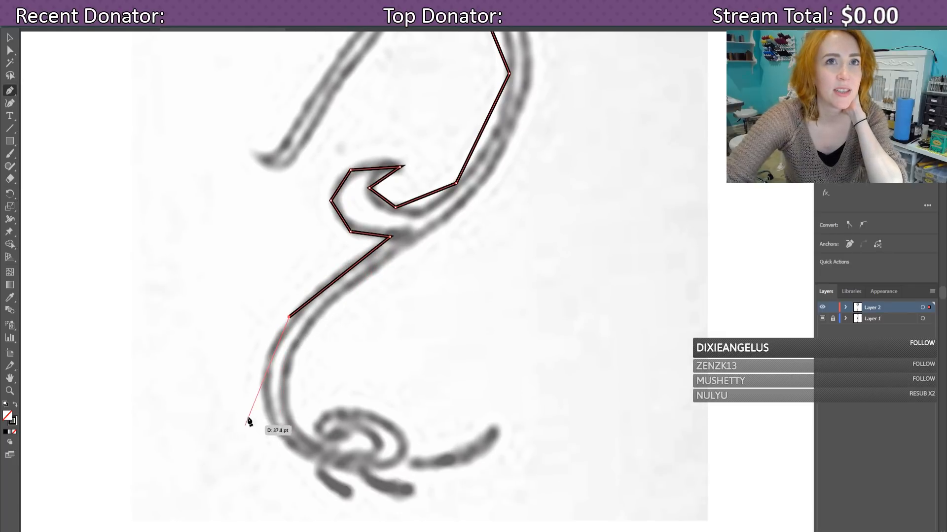
left_click(263, 397)
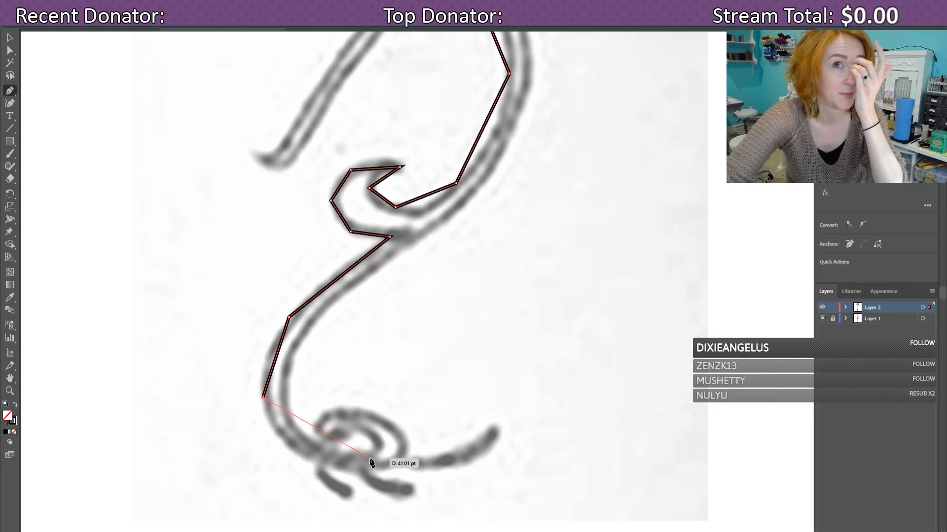
scroll(365, 436, "down", 2)
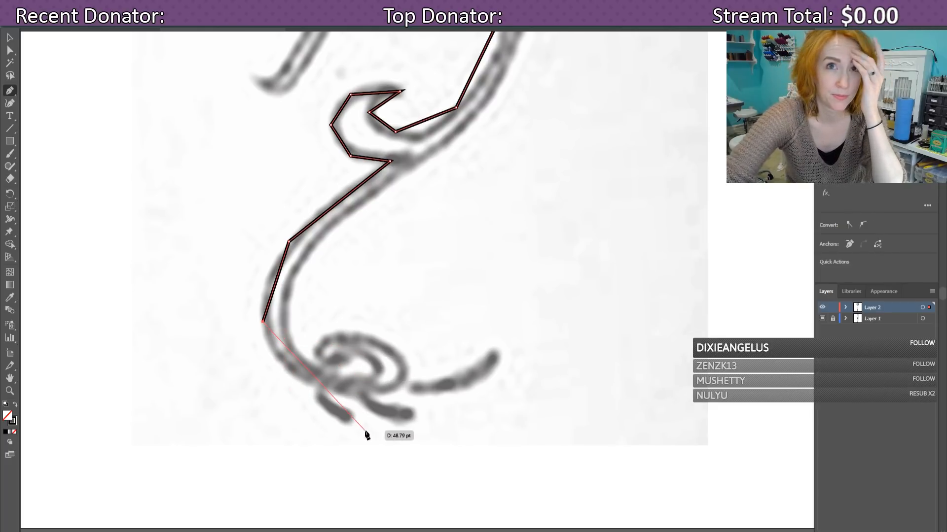
left_click(327, 389)
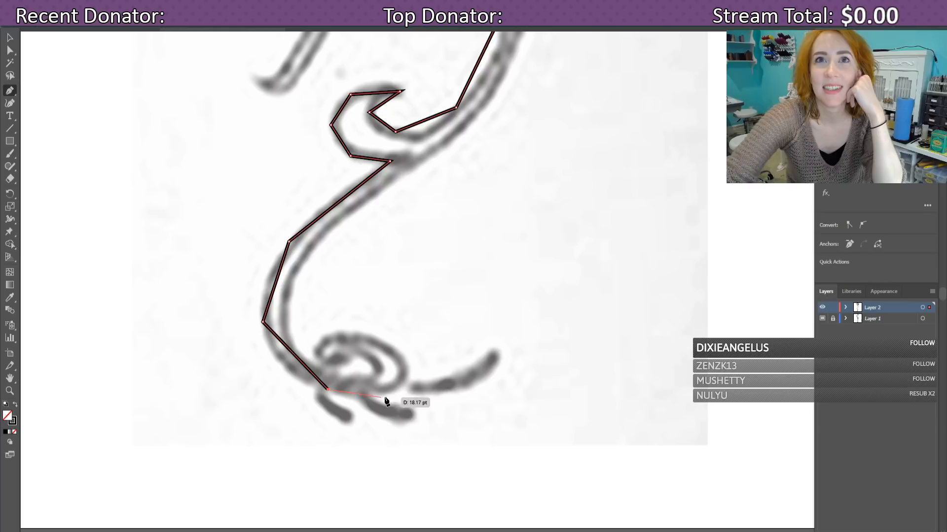
Step: Outline the outer edge of the bottom spiral with four straight segments, from its base around to its blunt end
left_click(405, 377)
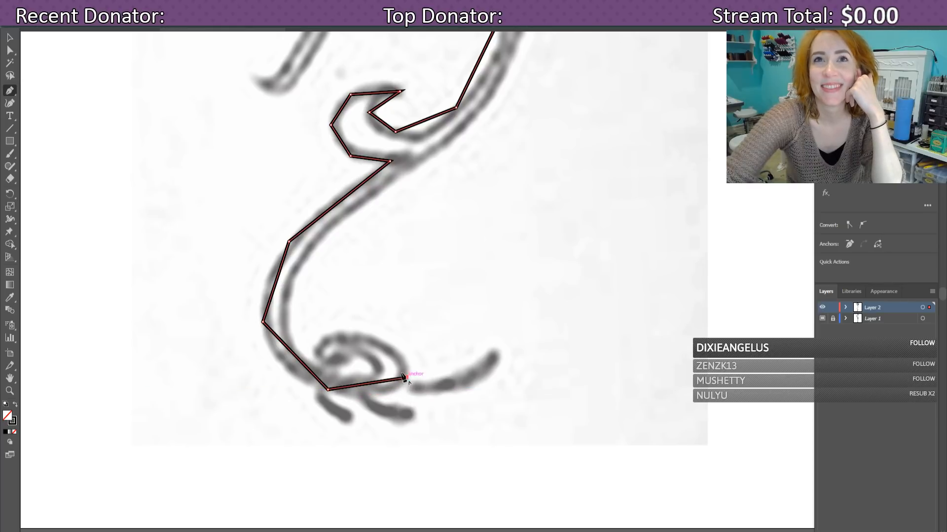
left_click(380, 345)
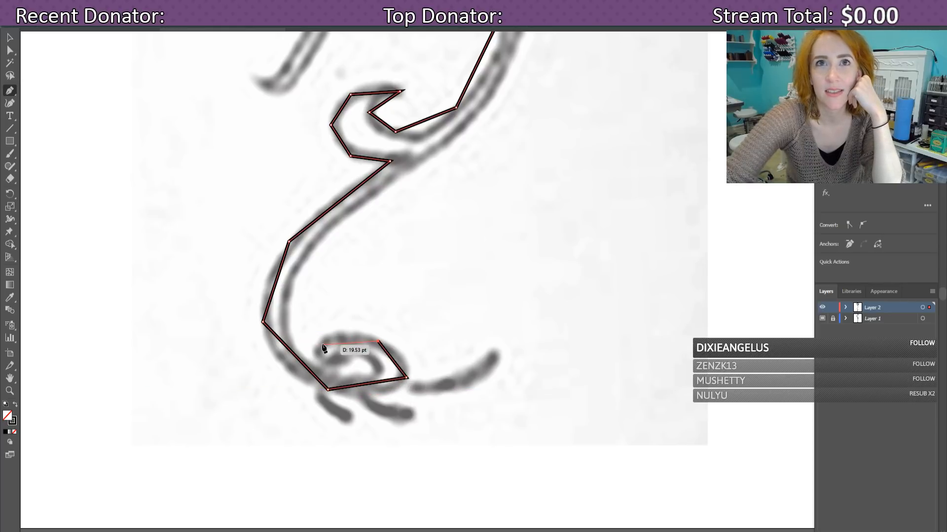
left_click(329, 336)
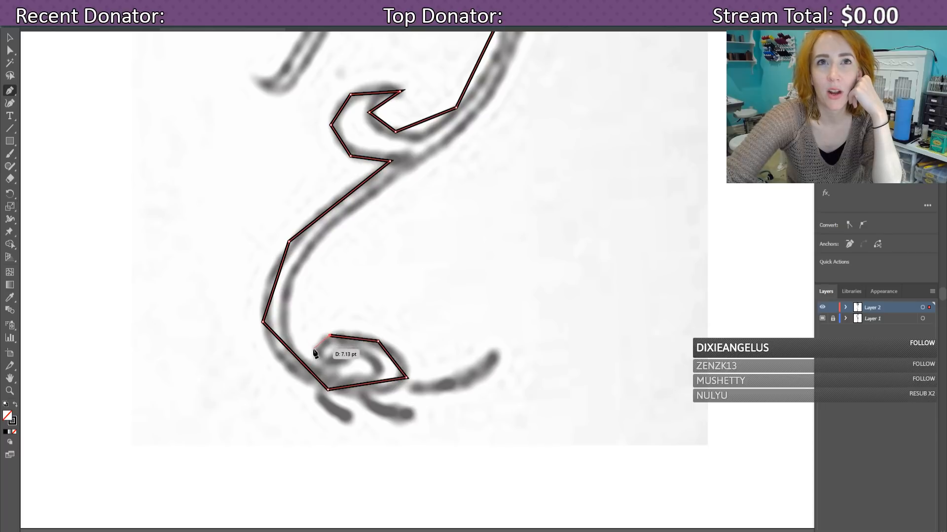
left_click(315, 350)
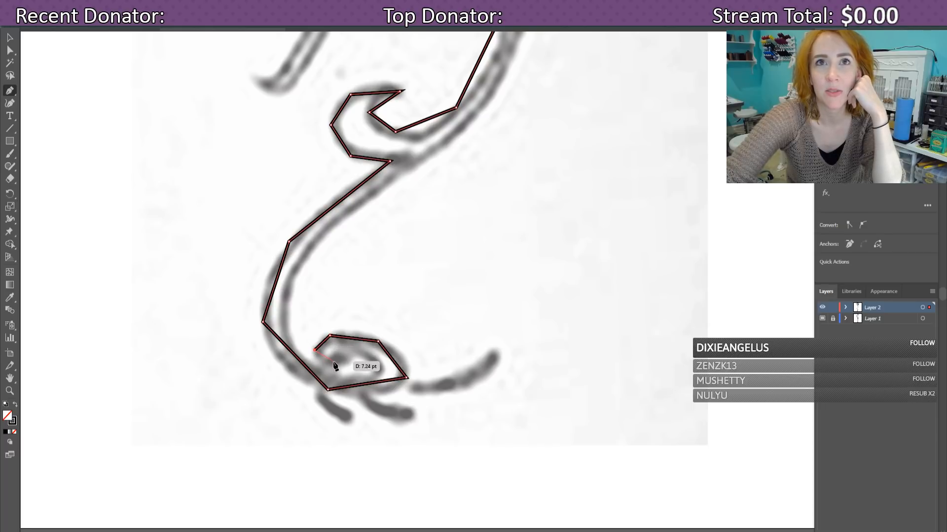
Step: Trace back along the inner edge of the bottom spiral with four short straight segments
left_click(335, 362)
left_click(347, 354)
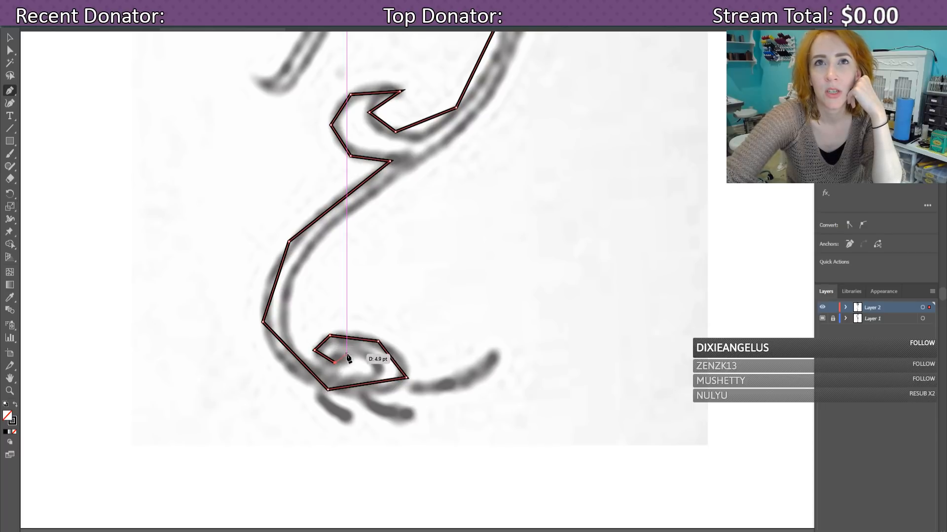
left_click(373, 363)
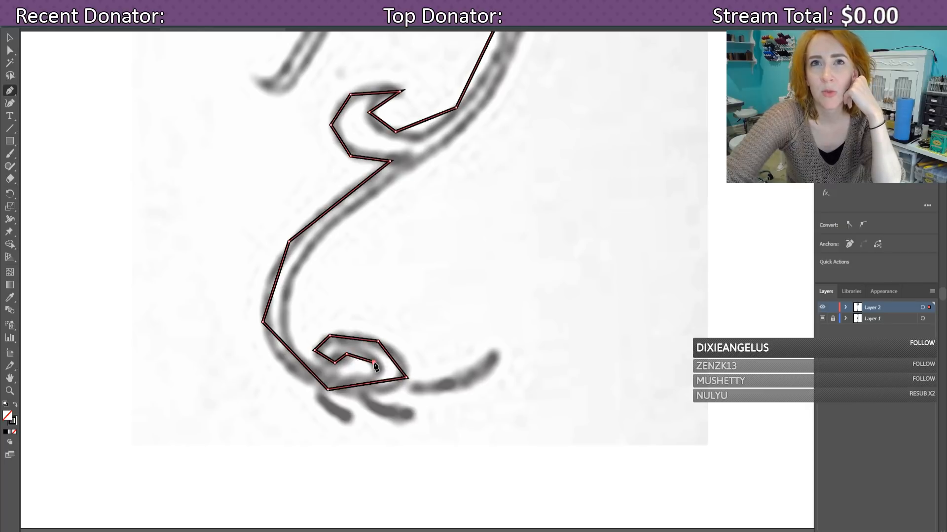
left_click(347, 377)
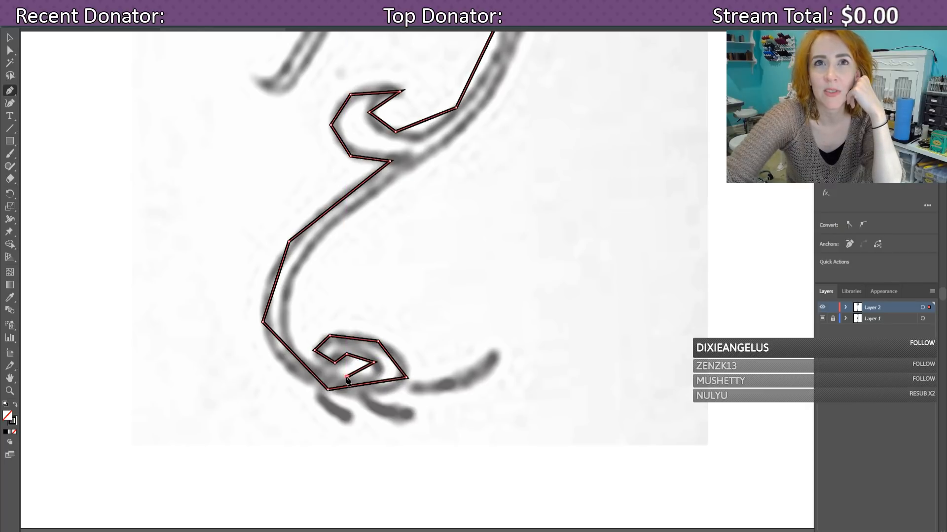
Step: Run three straight segments from the bottom spiral up the right edge of the lower stem to the curl's junction
left_click(284, 321)
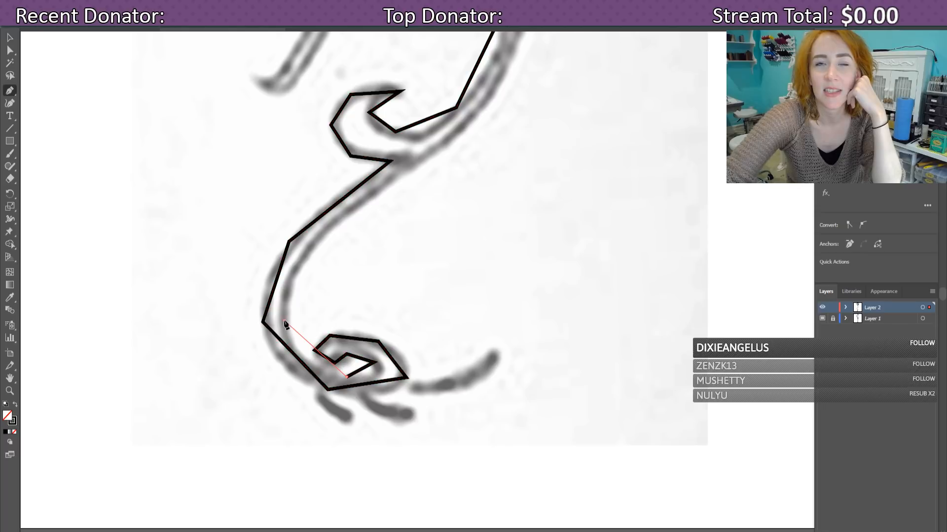
left_click(318, 235)
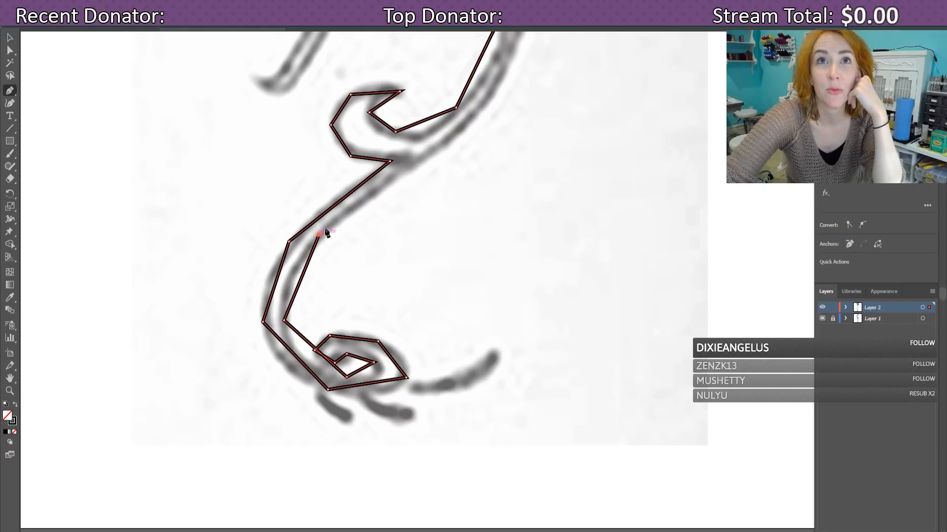
left_click(417, 162)
Step: Extend the path up the outer edge of the lower right-hand bend with three straight segments
scroll(458, 192, "up", 3)
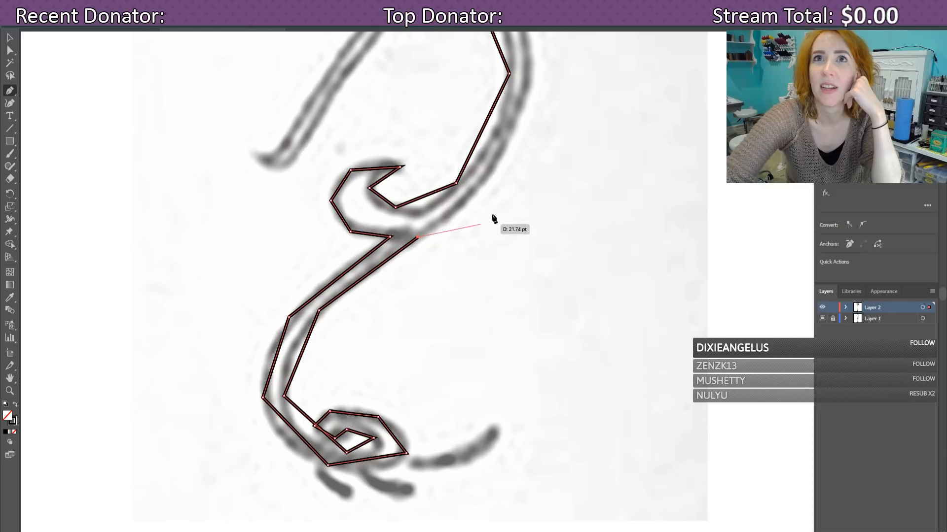
left_click(492, 174)
scroll(503, 232, "up", 3)
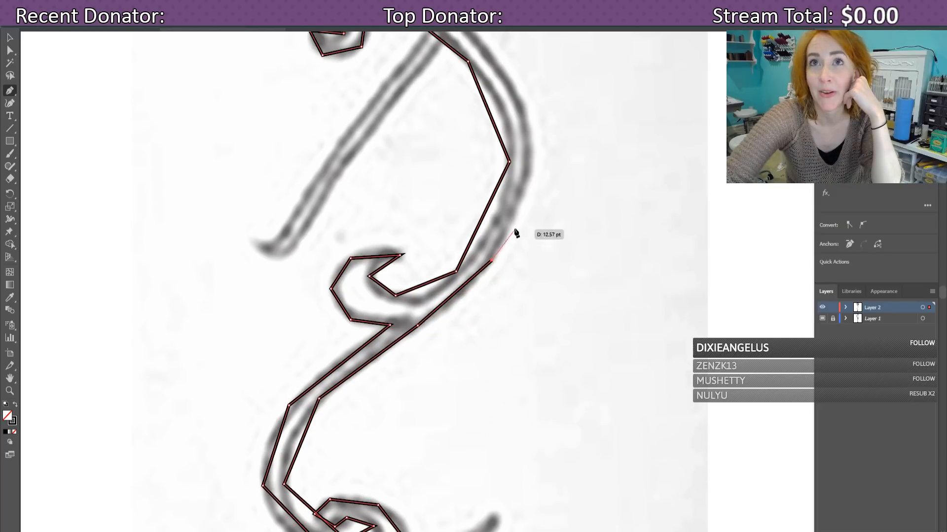
left_click(524, 182)
scroll(525, 182, "up", 3)
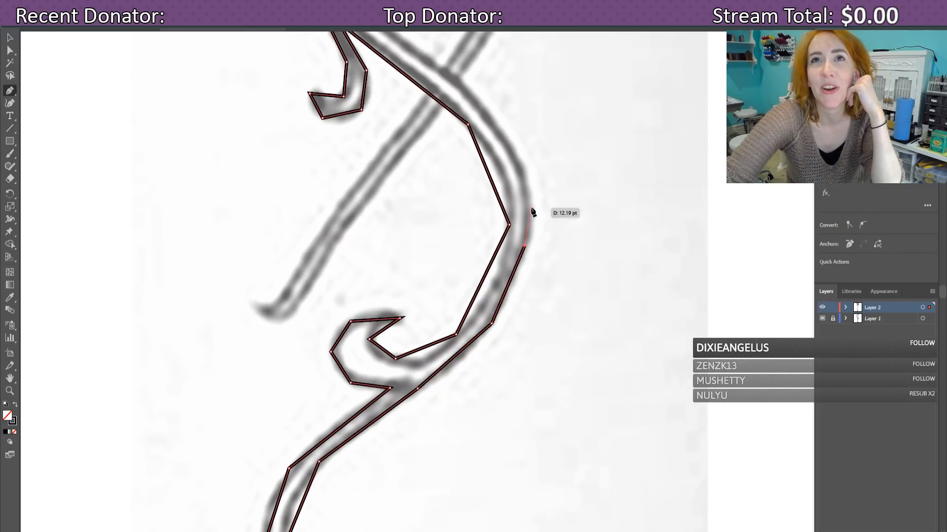
left_click(521, 171)
Step: Continue the path with three straight segments up past the stem crossing and onto the inner edge of the large loop
scroll(526, 212, "up", 6)
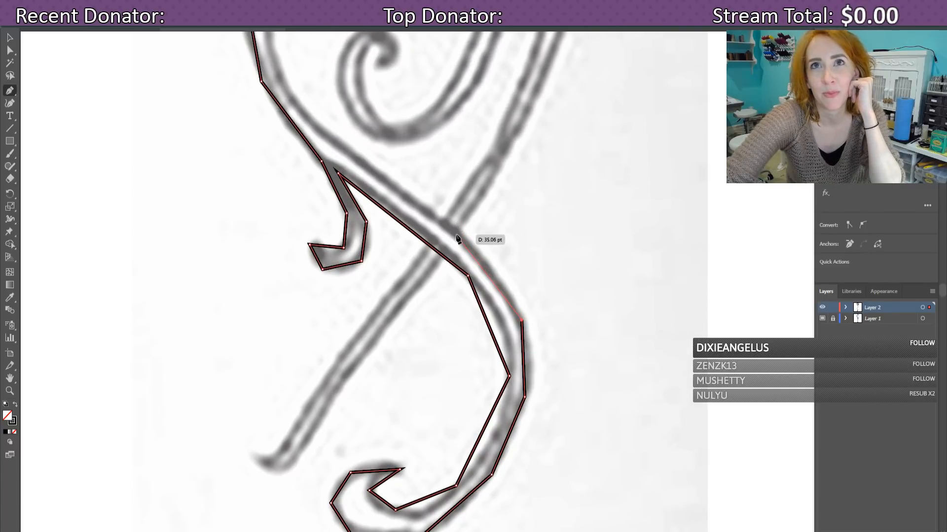
left_click(461, 237)
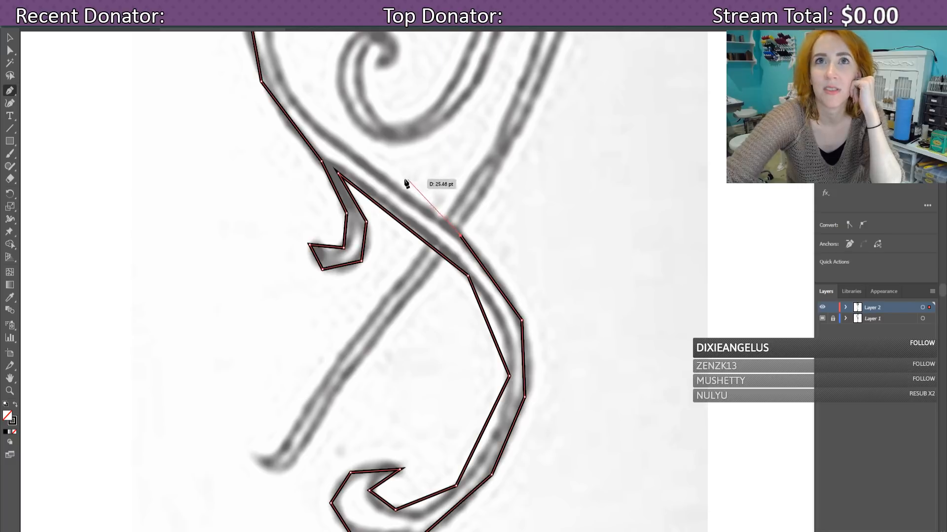
left_click(369, 164)
scroll(365, 178, "up", 6)
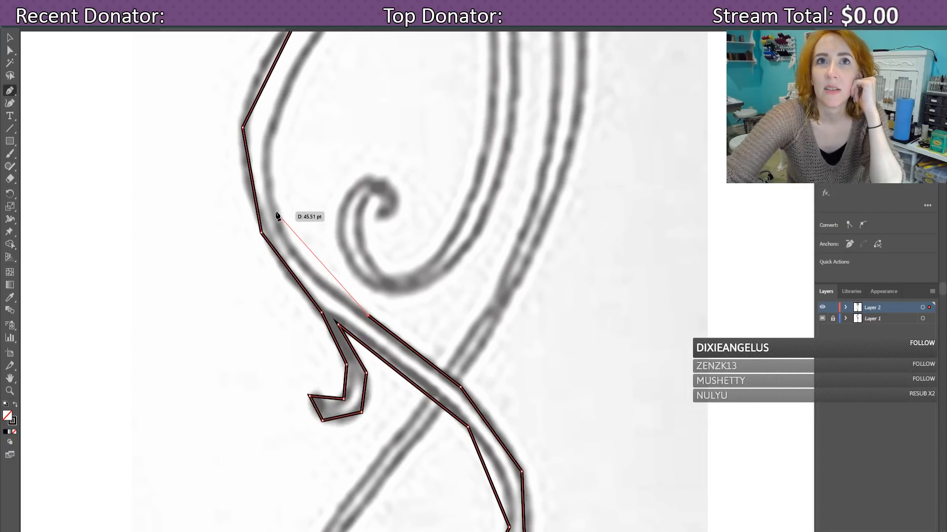
left_click(275, 213)
scroll(311, 136, "up", 2)
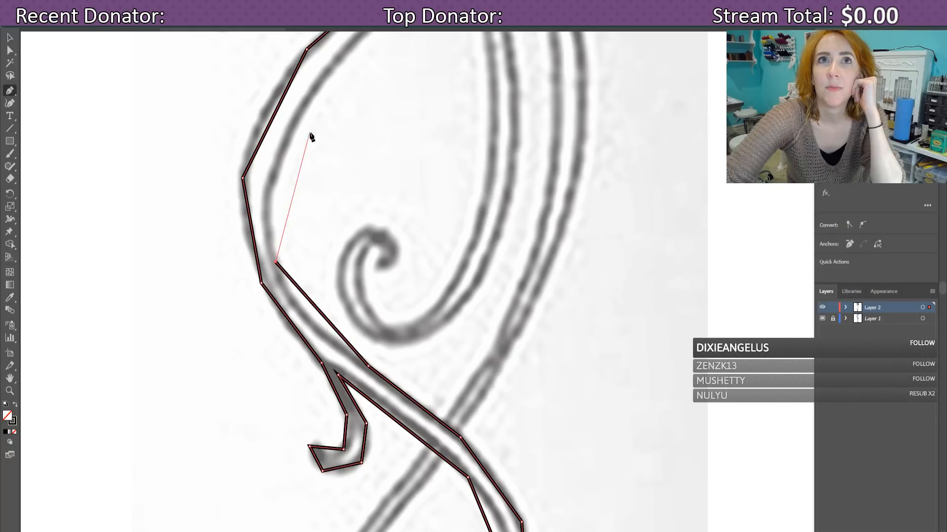
Step: Extend the path with four straight segments up the inner edge of the large loop and past the strand crossing above it
left_click(284, 143)
scroll(375, 197, "up", 4)
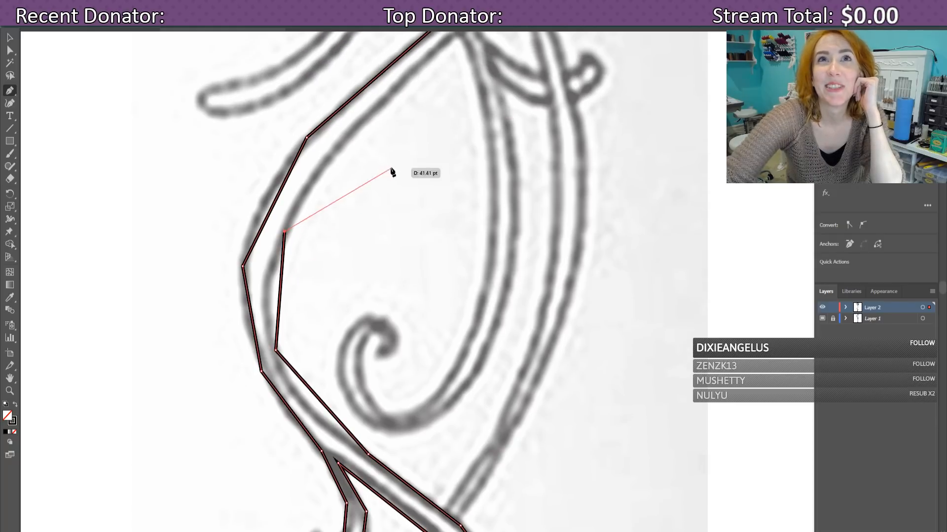
left_click(359, 124)
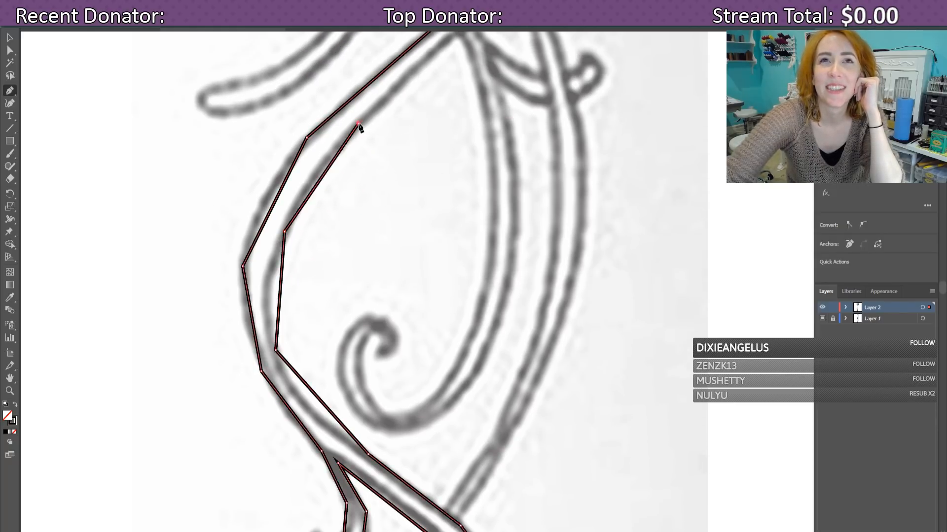
scroll(418, 195, "up", 4)
left_click(448, 127)
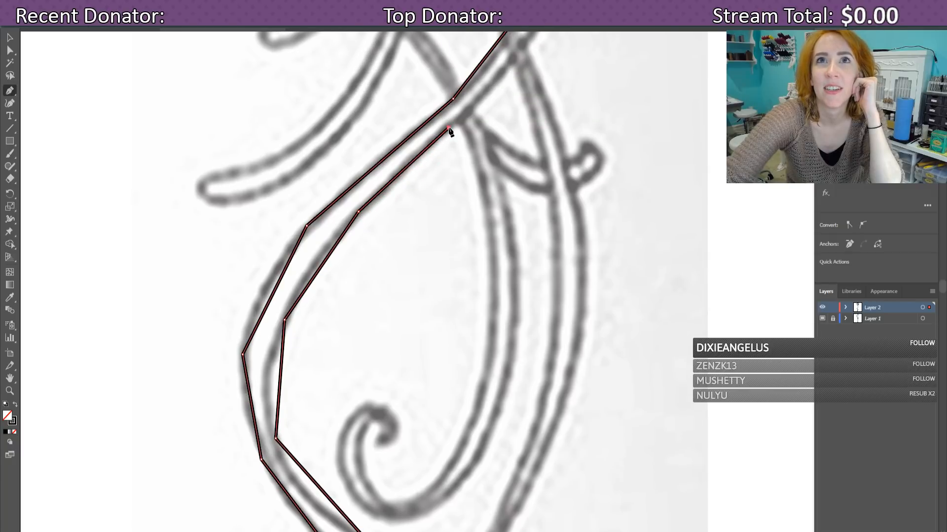
scroll(462, 285, "up", 4)
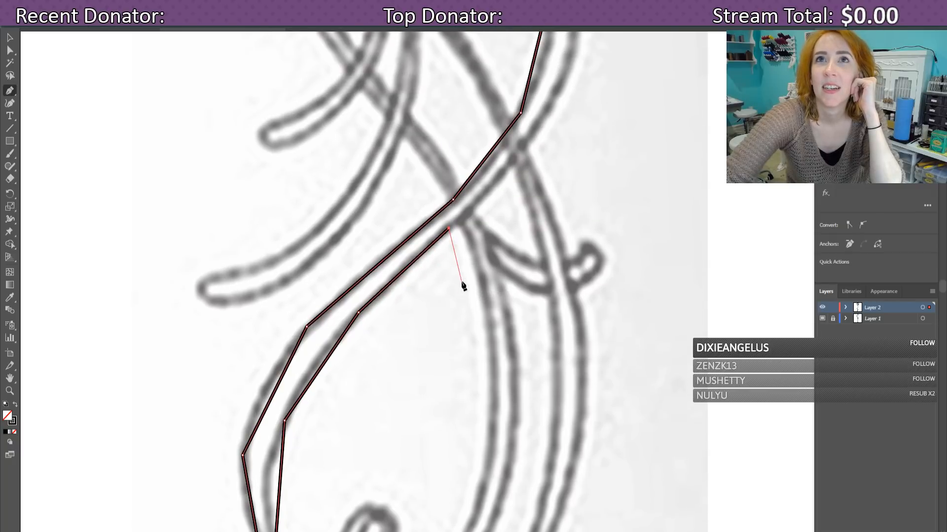
left_click(542, 127)
Step: Trace the outer side of the right-hand bend above the crossing with four straight segments, ending beyond the short side branch
scroll(557, 227, "up", 6)
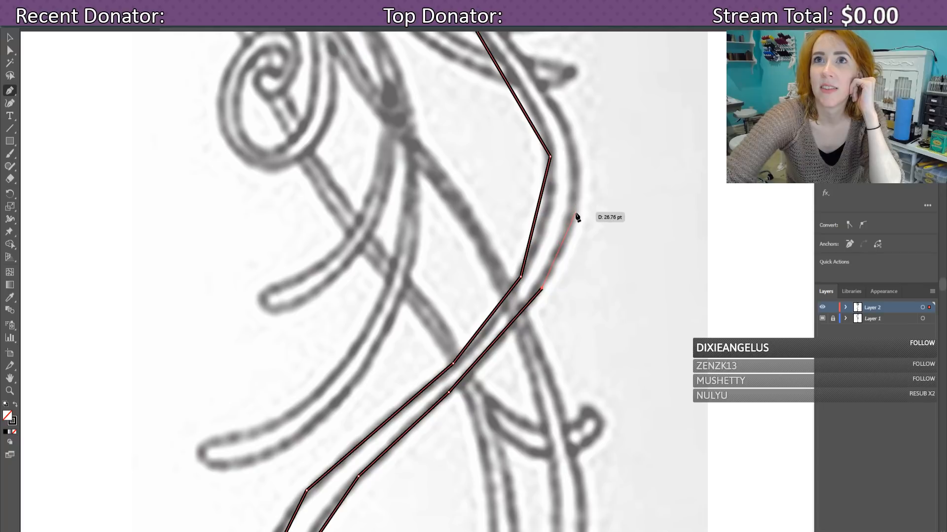
left_click(575, 214)
scroll(575, 213, "up", 3)
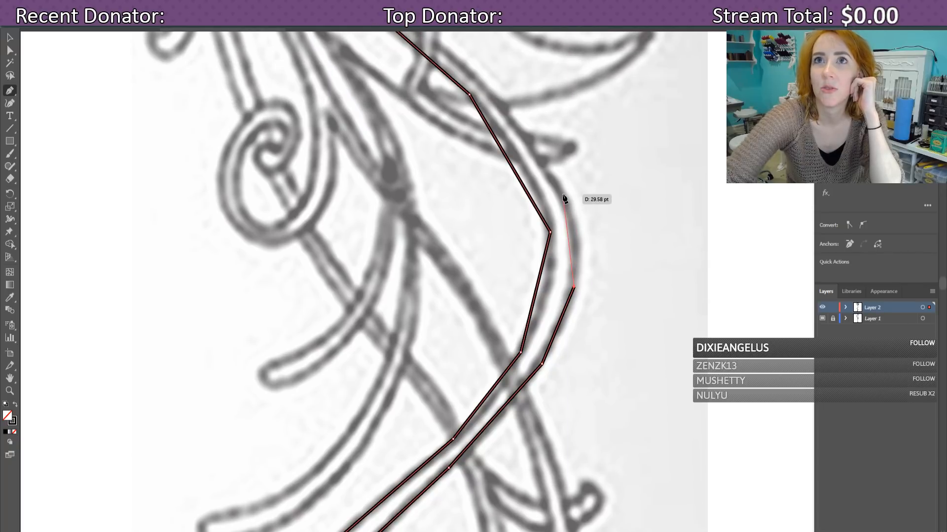
left_click(563, 195)
scroll(552, 212, "up", 3)
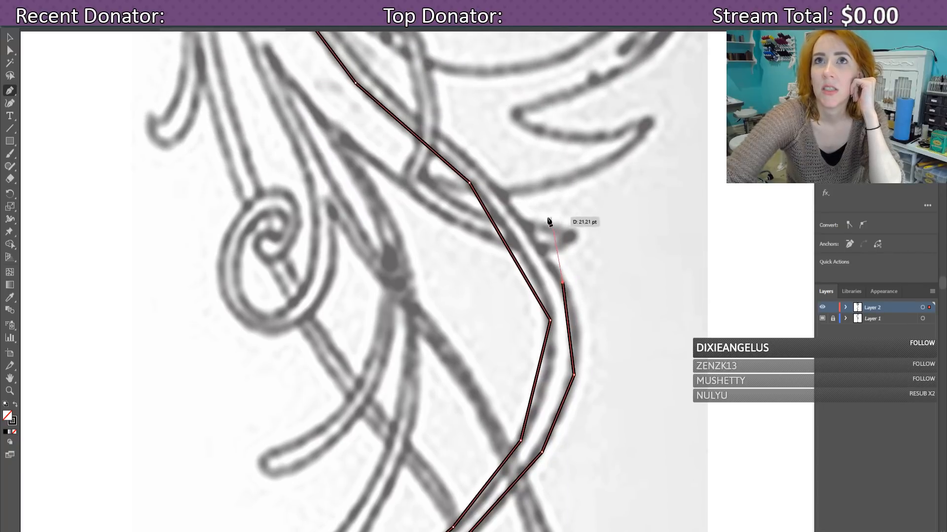
left_click(504, 197)
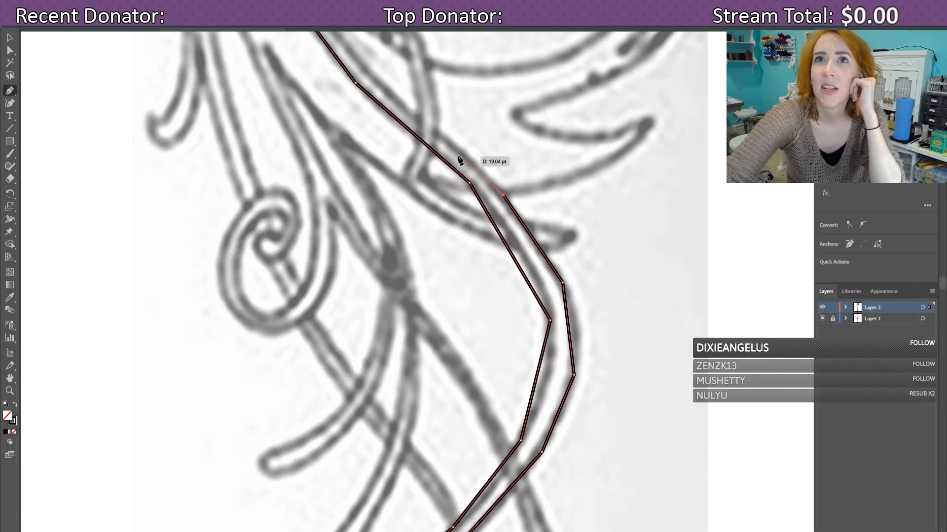
left_click(401, 104)
Step: Run four straight segments up the inner edge of the long upper-left strand to the finished scroll's outline
scroll(440, 211, "up", 8)
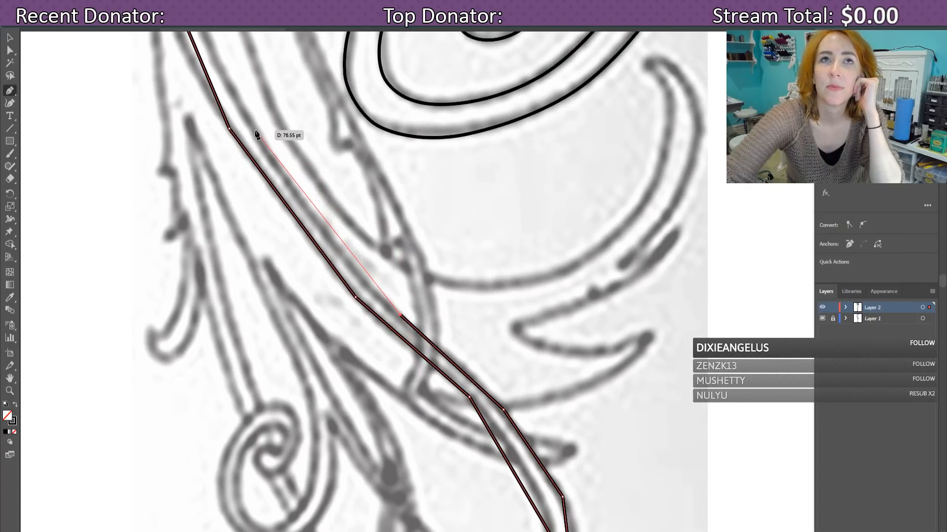
left_click(256, 134)
scroll(245, 201, "up", 12)
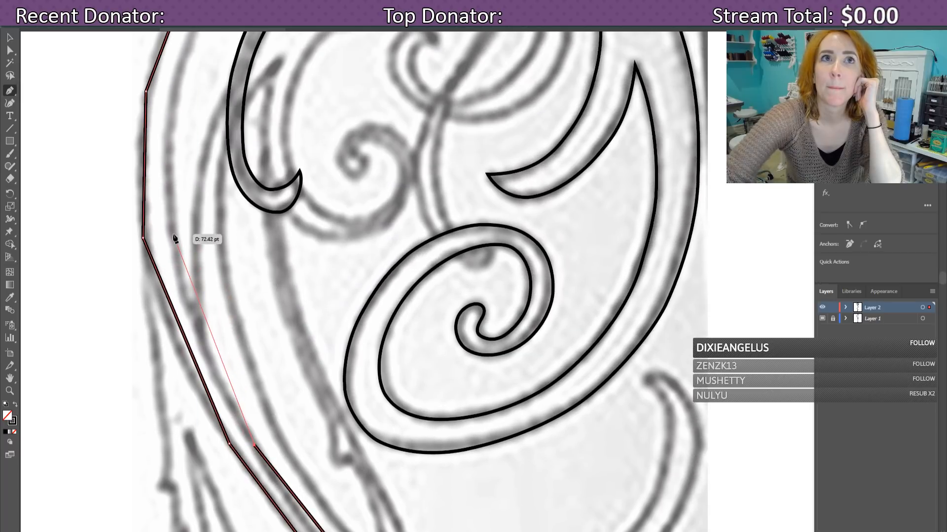
left_click(172, 238)
scroll(173, 232, "up", 3)
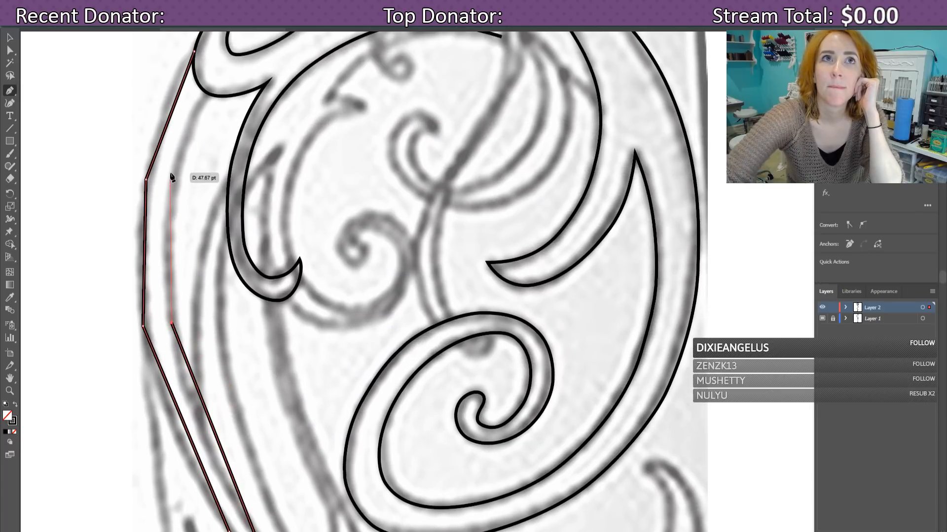
left_click(171, 195)
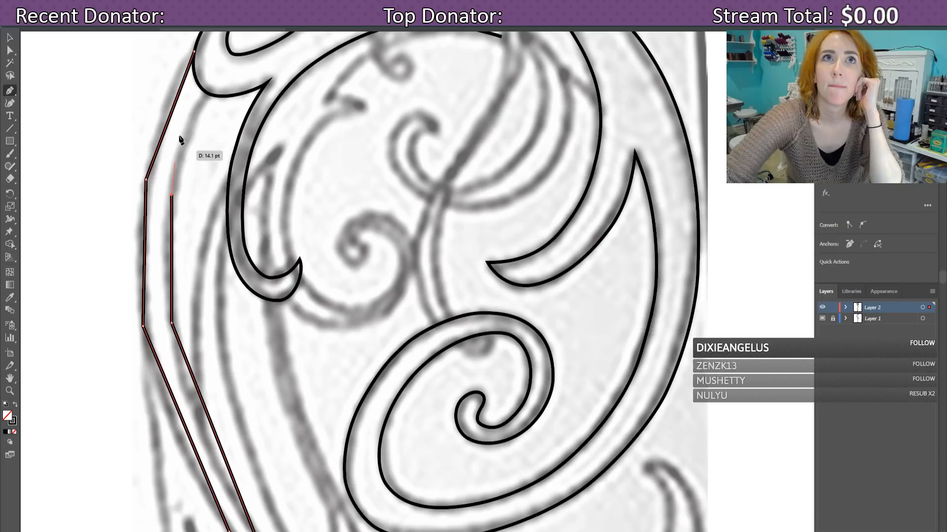
left_click(206, 93)
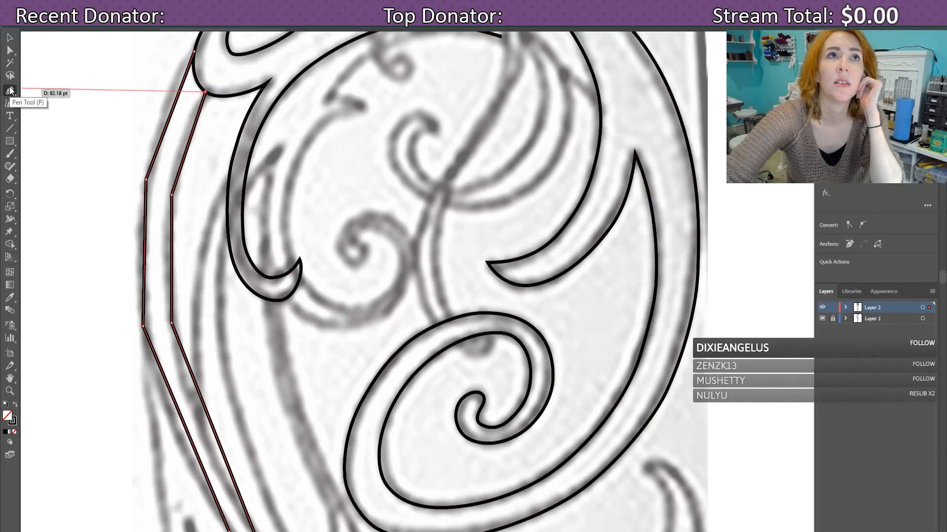
Step: Curve the top of the upper-left strand's outer edge with the Anchor Point tool, adjusting handles on its first three anchors
left_click_drag(10, 91, 34, 131)
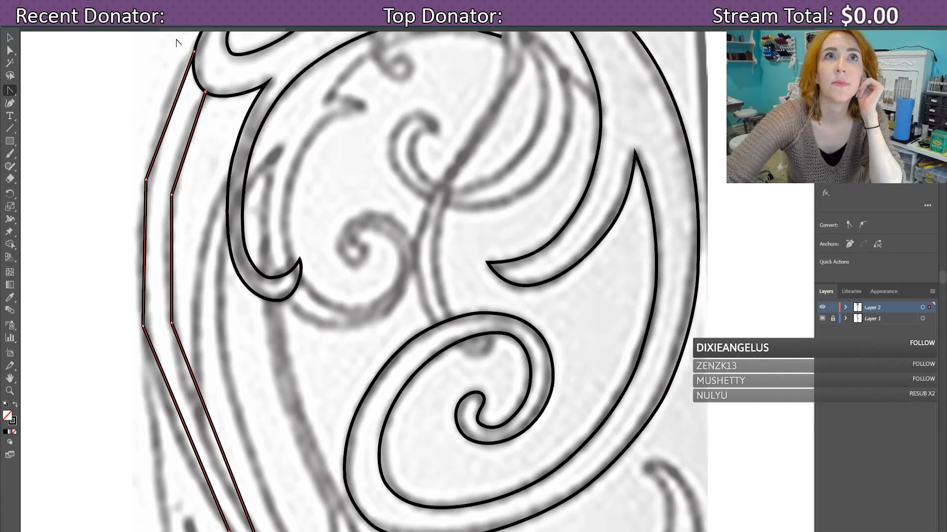
left_click_drag(194, 50, 164, 91)
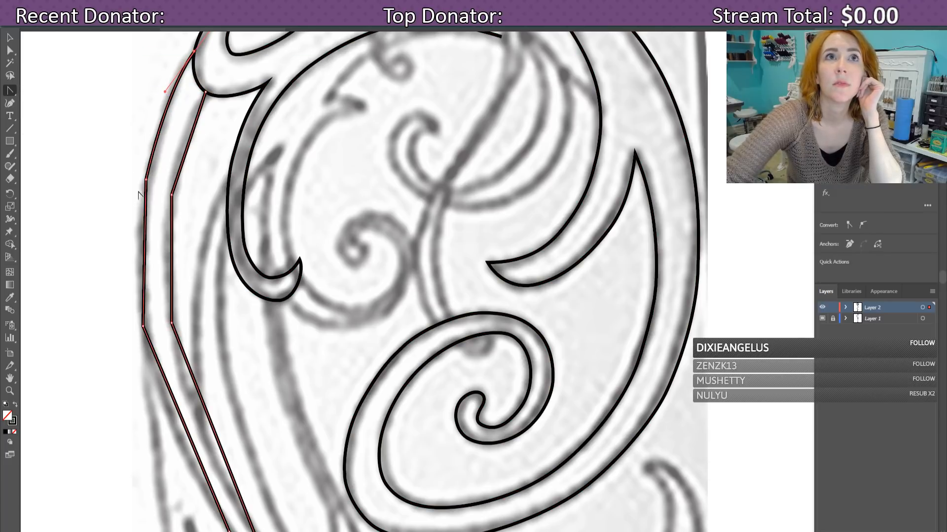
left_click_drag(146, 180, 137, 239)
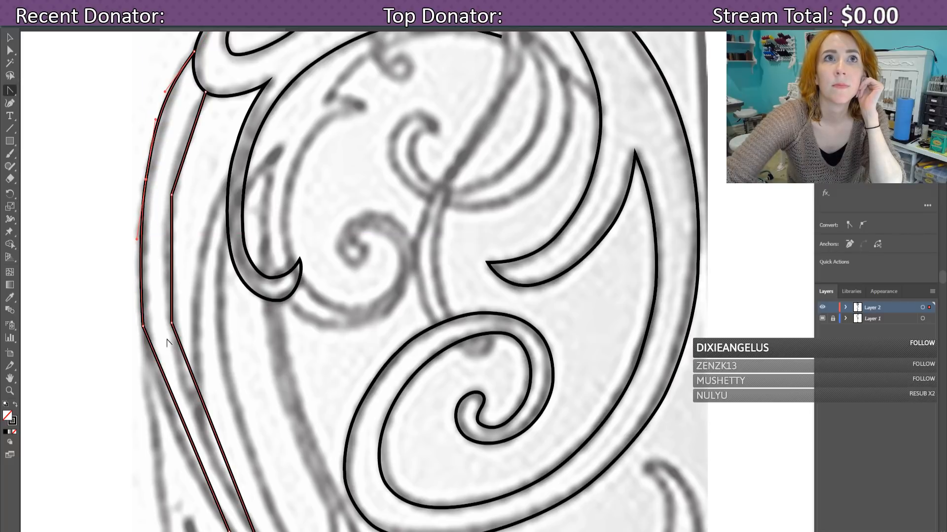
left_click(166, 93)
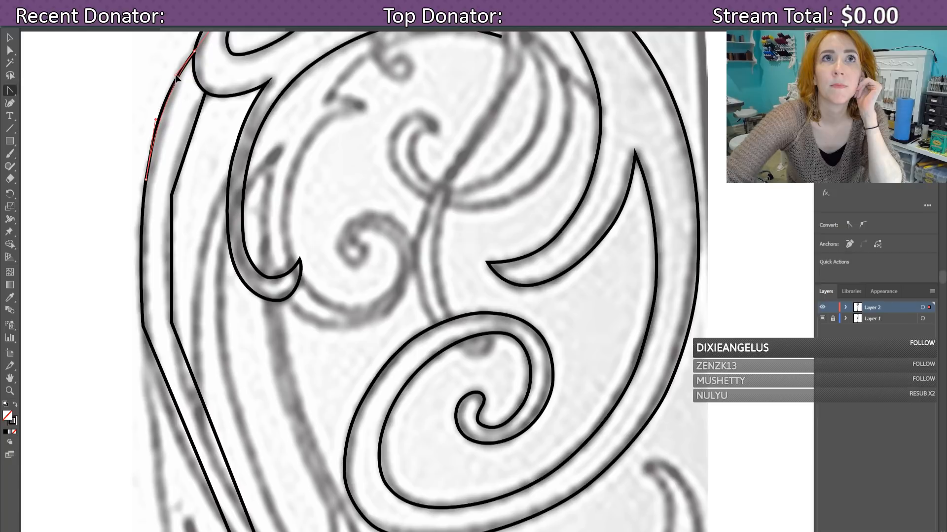
left_click(176, 77)
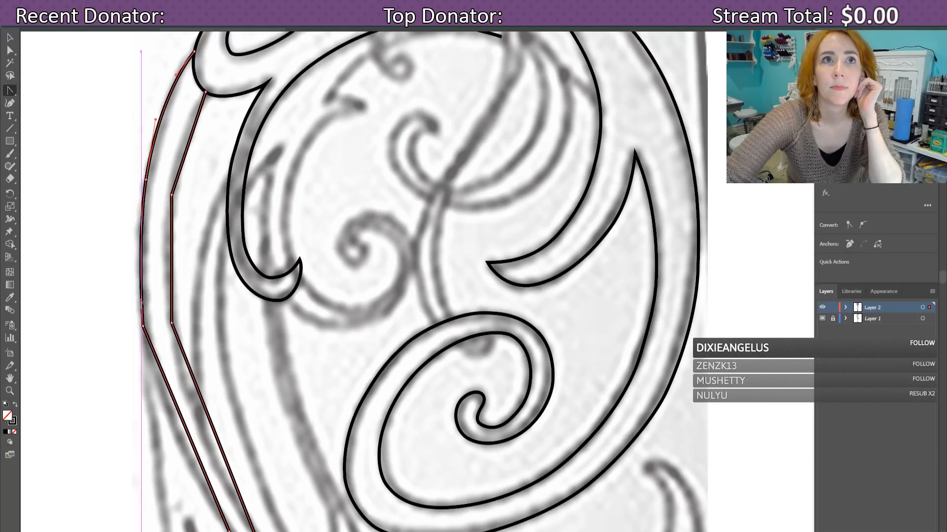
left_click(142, 326)
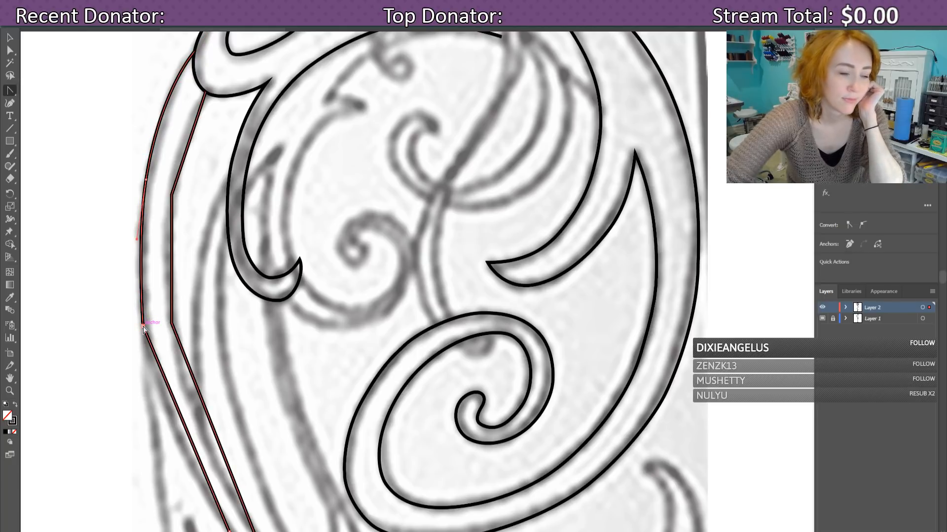
left_click_drag(142, 327, 149, 365)
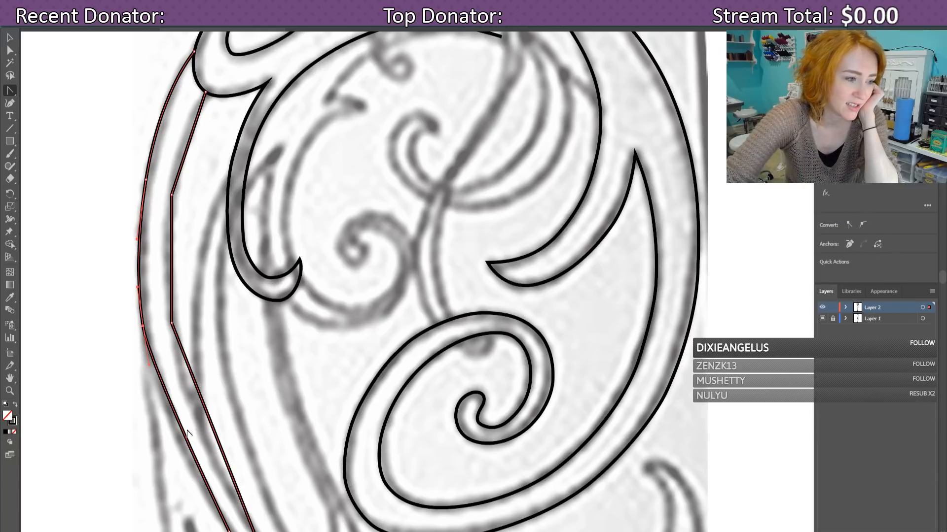
Step: Smooth the next two anchors down the strand's outer edge so the long diagonal follows the sketch
scroll(190, 426, "down", 3)
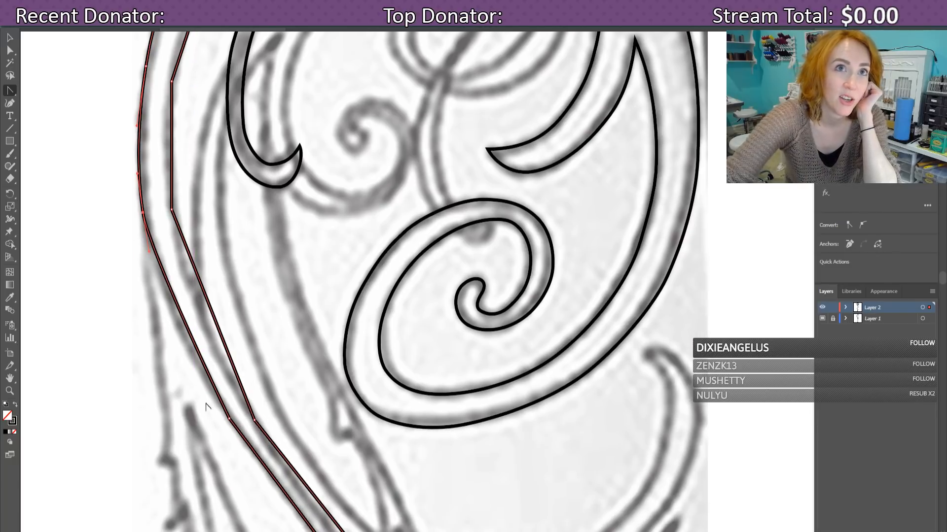
scroll(207, 404, "down", 1)
left_click(253, 417)
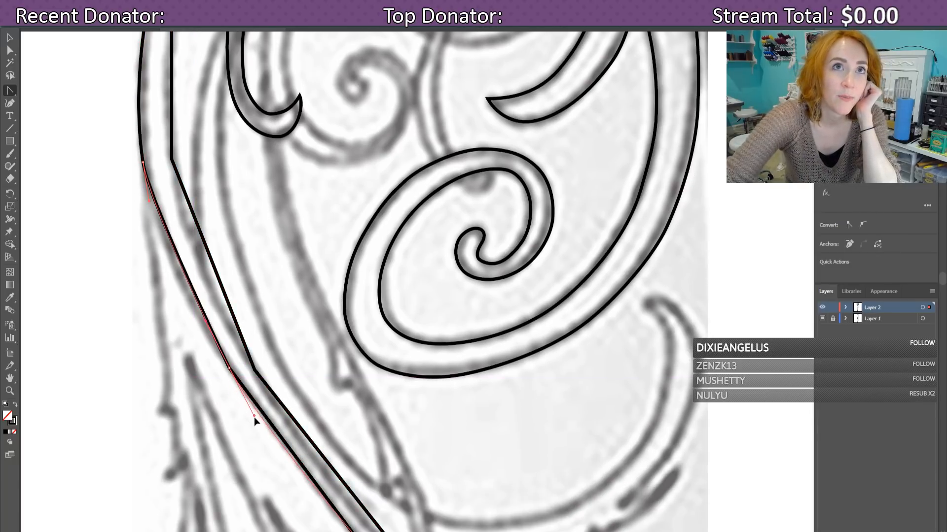
left_click_drag(253, 417, 266, 431)
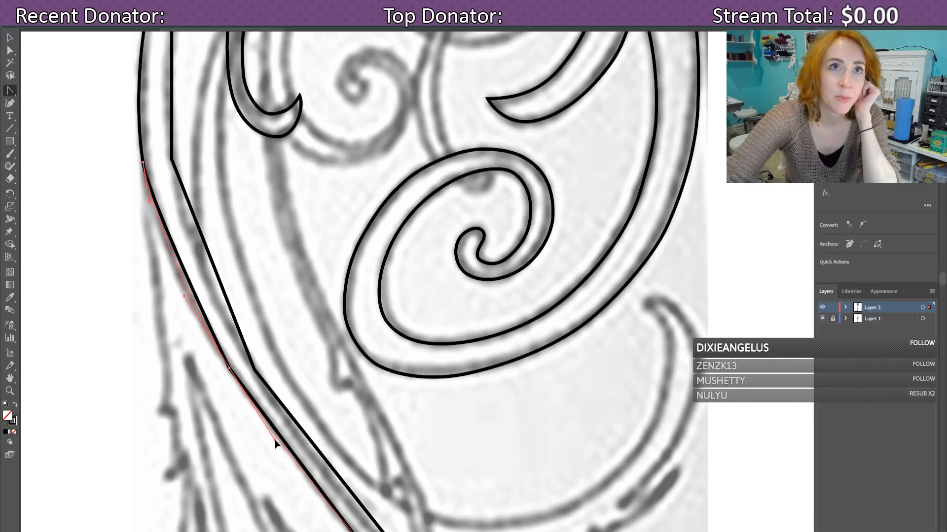
scroll(274, 440, "down", 7)
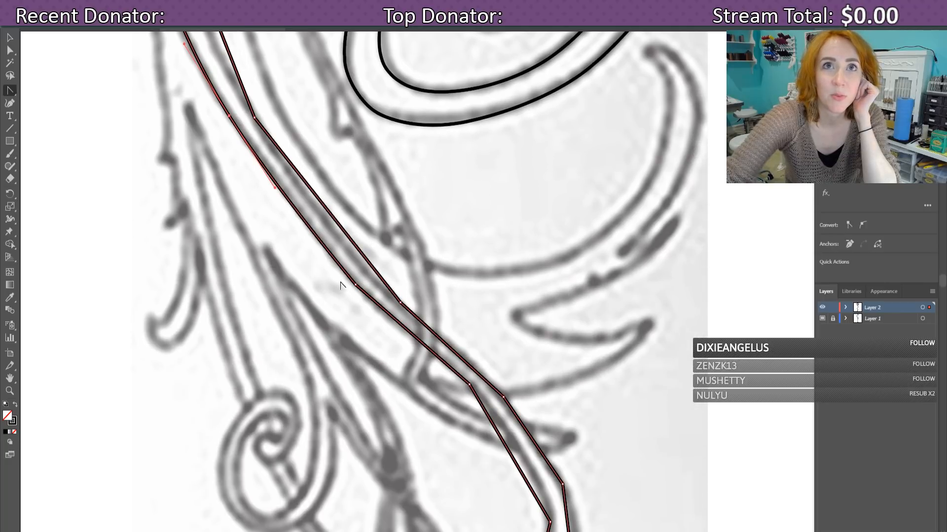
left_click(382, 330)
left_click_drag(382, 329, 397, 333)
scroll(438, 356, "down", 2)
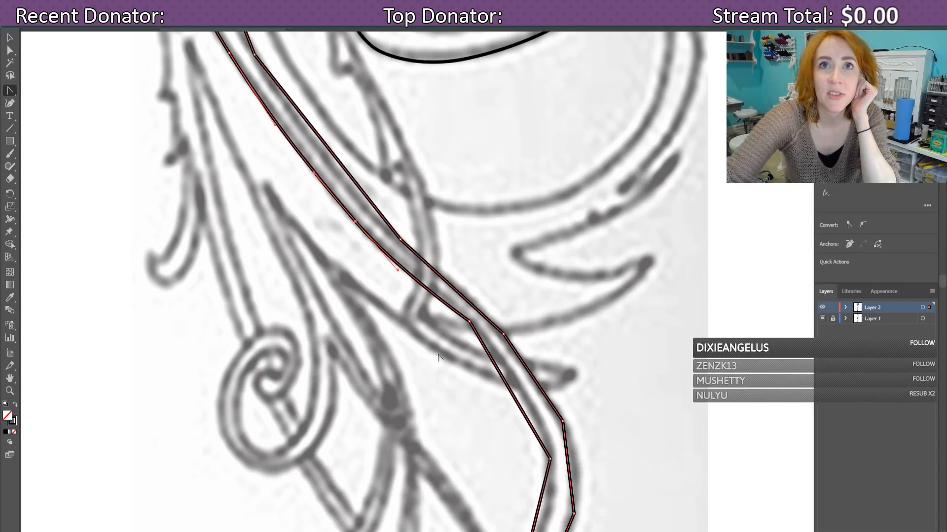
Step: Pull out curve handles on the left edge of the right-hand bend, from the side branch down to the strand crossing
left_click(469, 322)
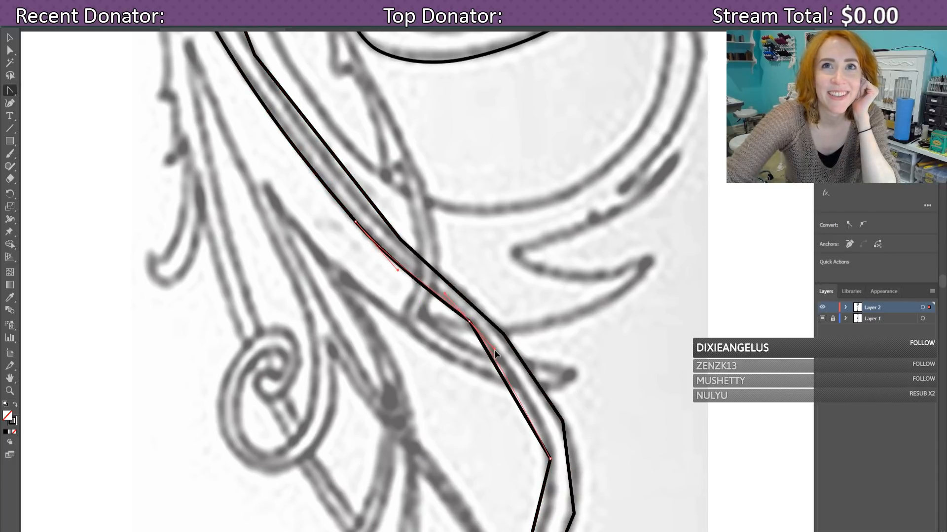
left_click_drag(501, 358, 499, 432)
scroll(560, 356, "down", 3)
scroll(529, 395, "down", 3)
scroll(499, 420, "down", 4)
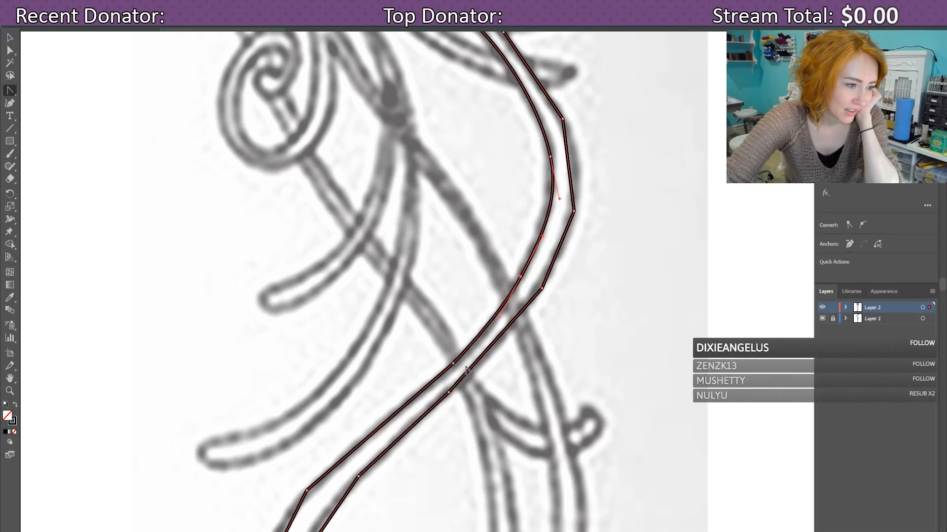
Step: Round the large loop's outer left edge by pulling handles from its anchors down toward the small curl's junction
scroll(466, 369, "down", 10)
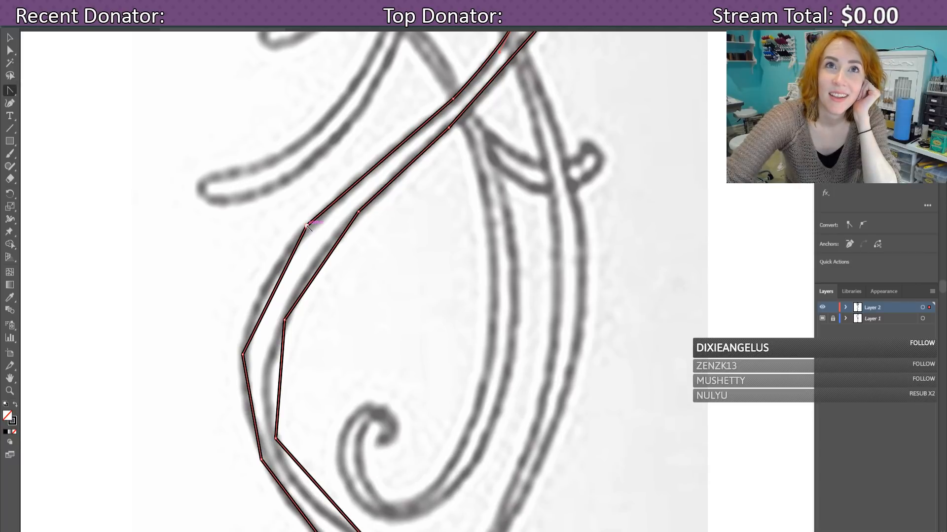
left_click_drag(306, 226, 237, 304)
scroll(249, 276, "down", 3)
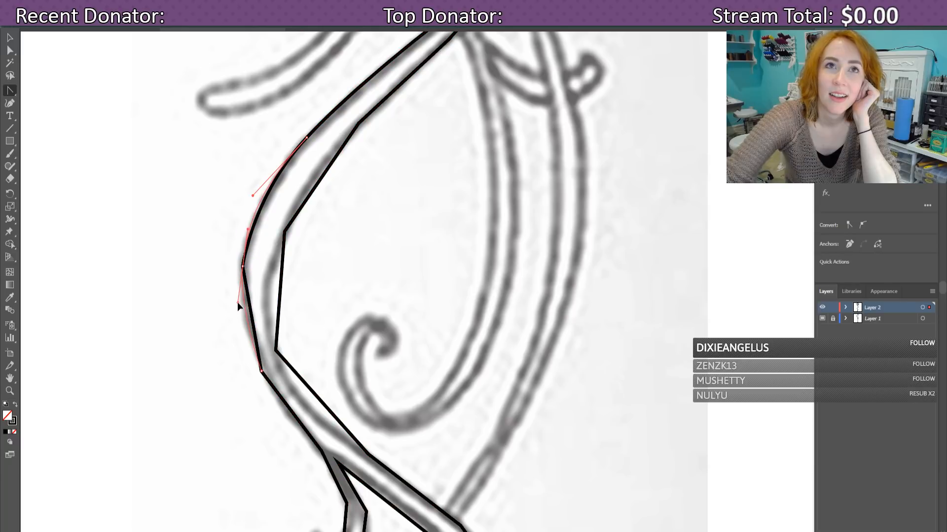
scroll(239, 304, "down", 2)
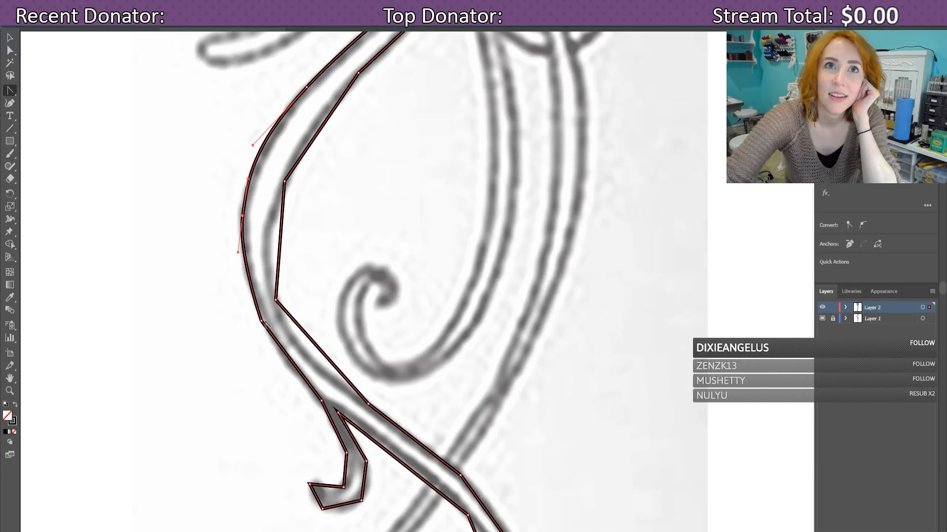
left_click_drag(261, 322, 276, 356)
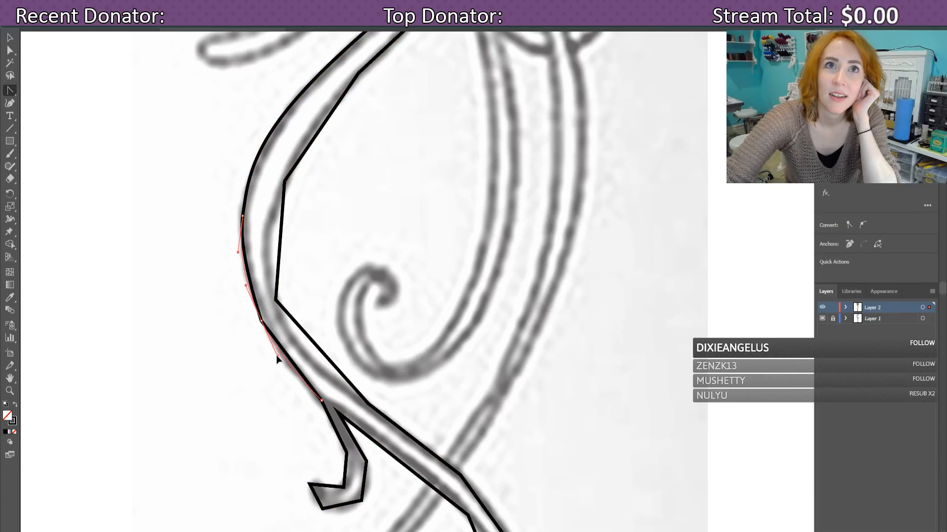
Step: Curve the small curl's inner edge from its junction with the stem around to the rounded tip
scroll(318, 336, "down", 4)
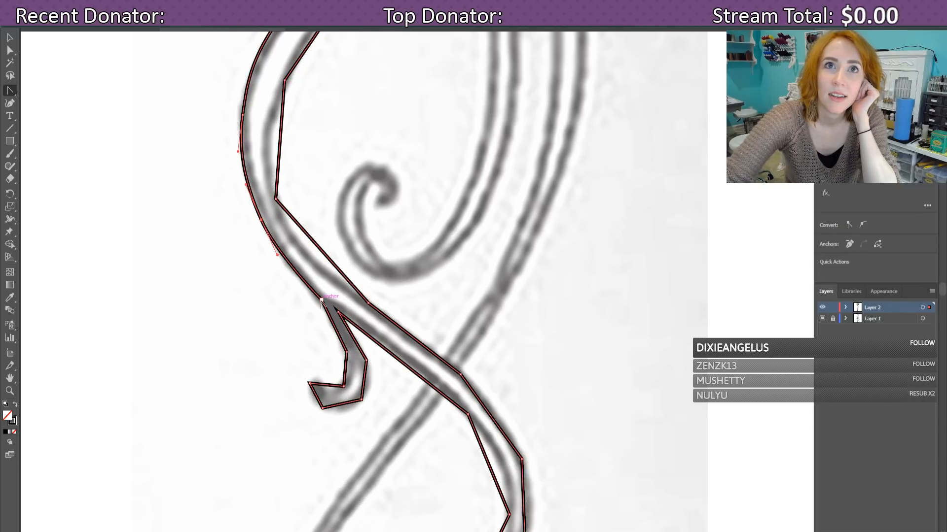
left_click(322, 301)
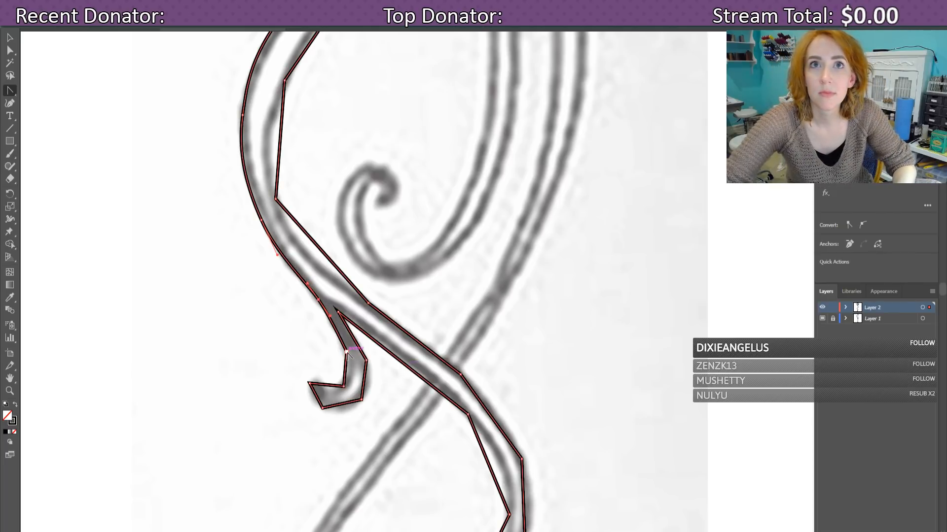
left_click(354, 369)
left_click(335, 392)
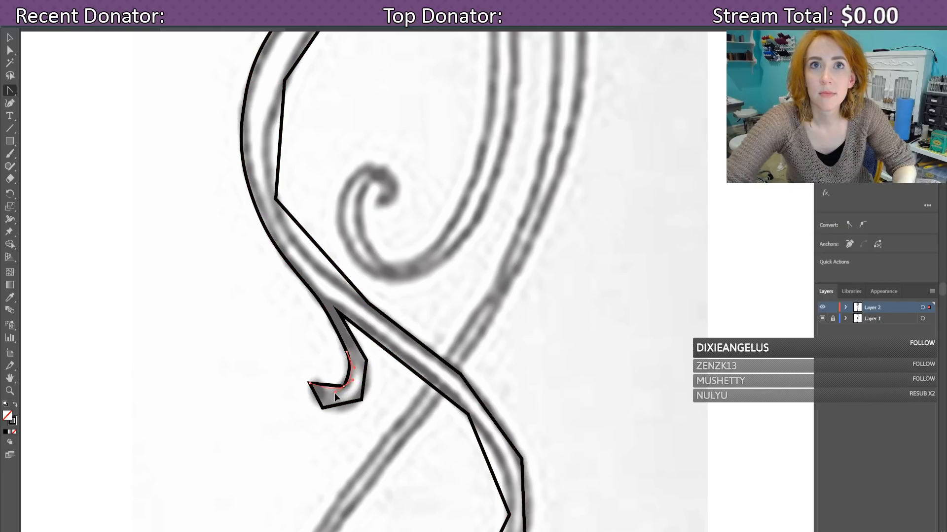
left_click(309, 383)
double_click(306, 384)
left_click(304, 390)
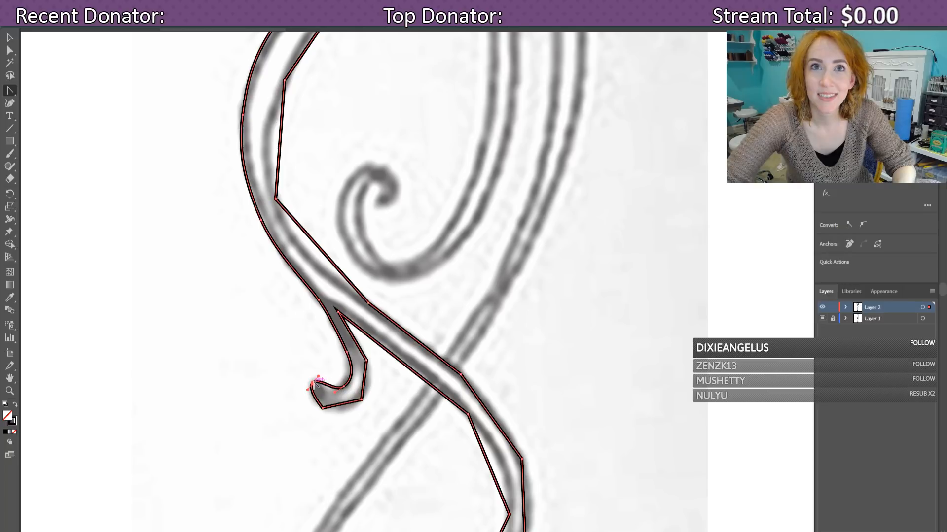
Step: Round the small curl's blunt tip by pulling curve handles from its two end anchors
left_click(313, 383)
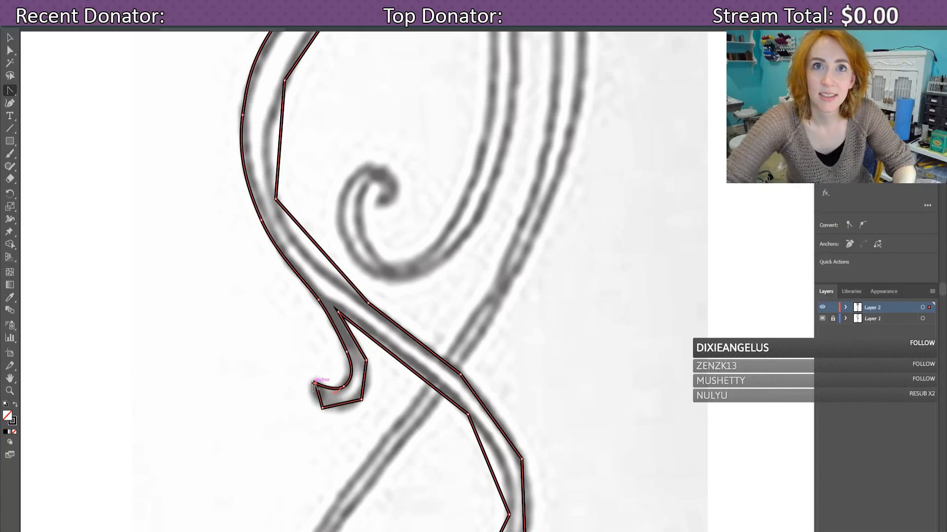
left_click_drag(313, 383, 315, 380)
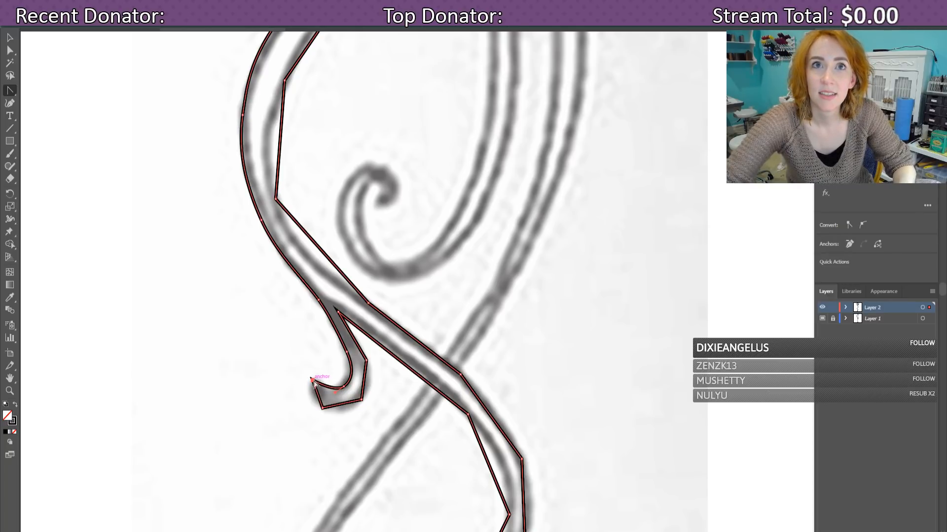
left_click(311, 381)
left_click_drag(304, 380, 316, 394)
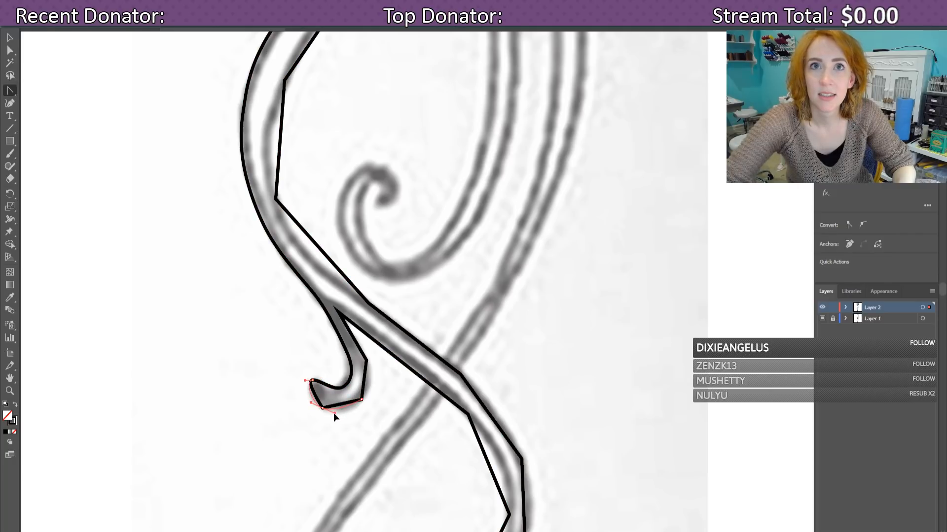
left_click(334, 413)
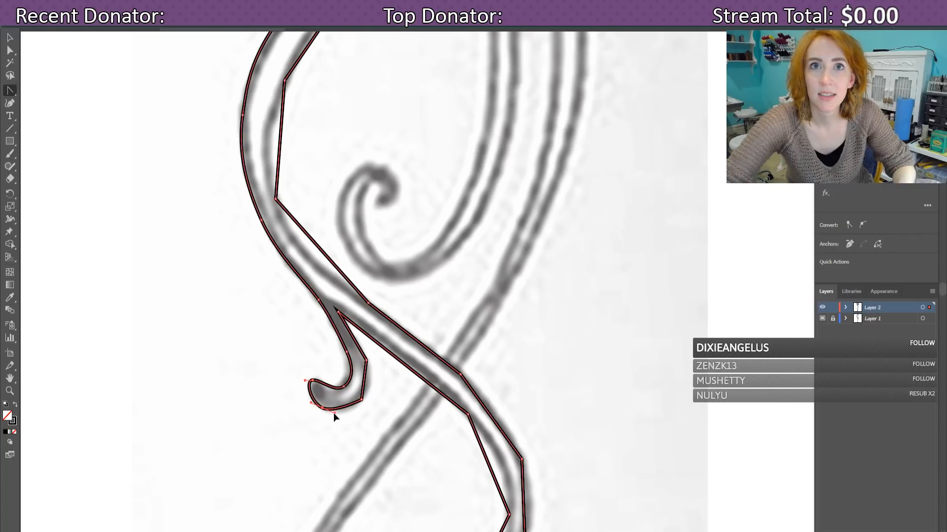
Step: Curve the small curl's outer edge from its underside back up to the sharp junction with the main strand
left_click(365, 391)
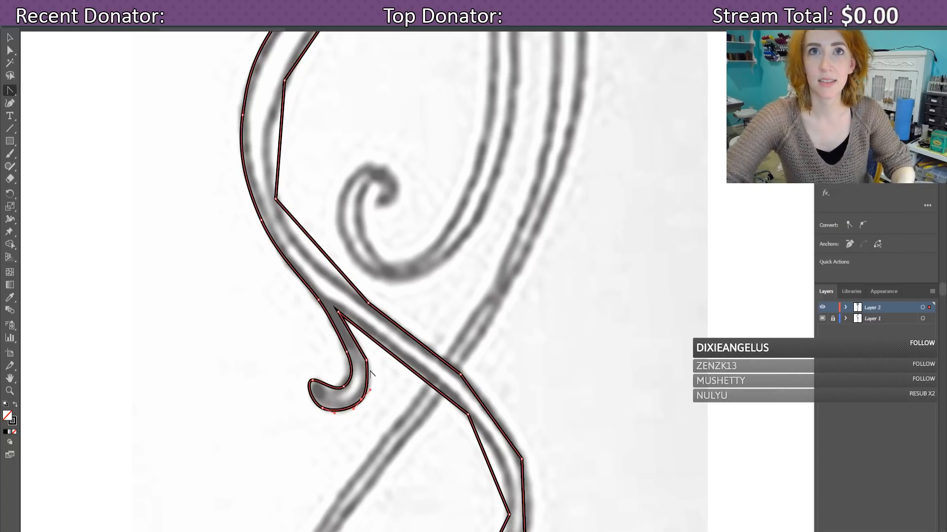
left_click(369, 389)
left_click(370, 373)
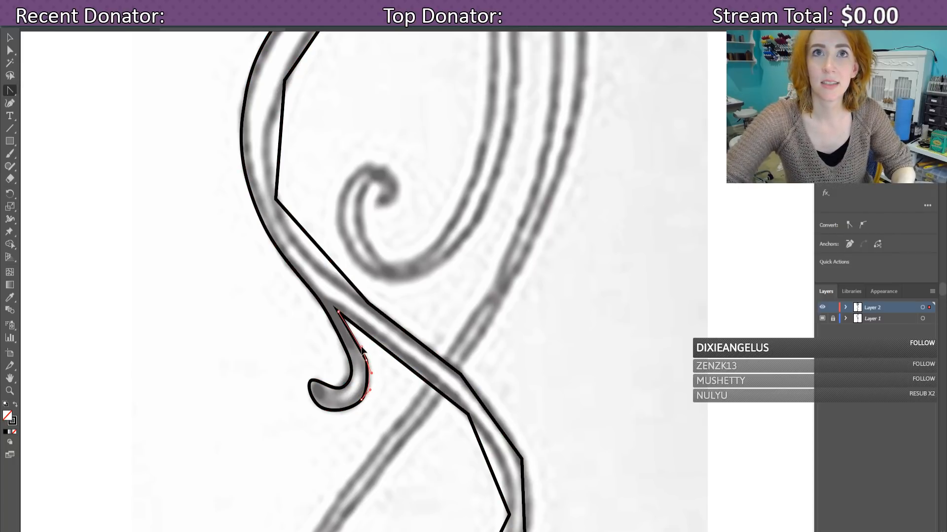
left_click(363, 350)
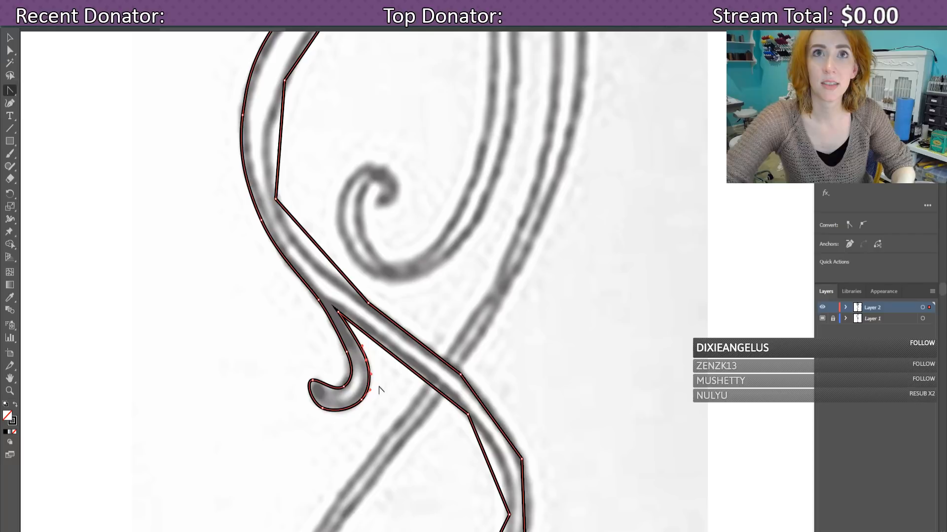
left_click(339, 312)
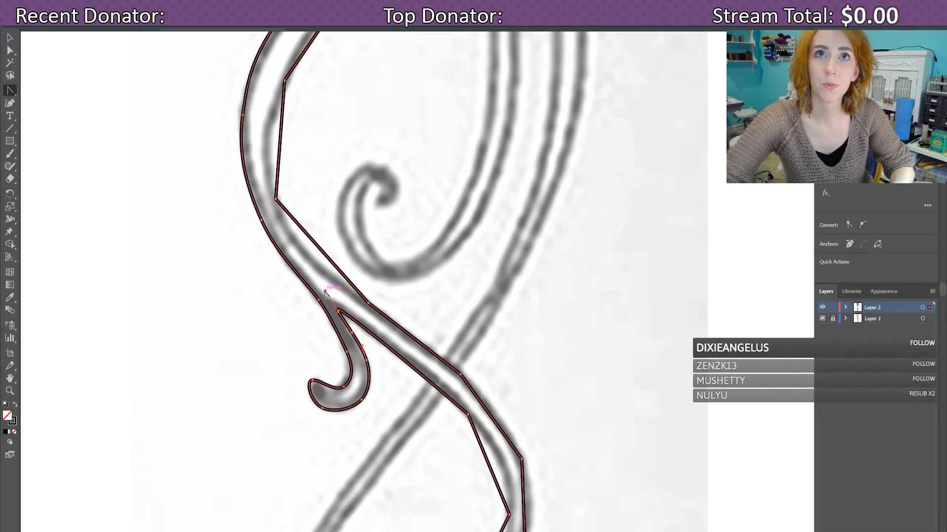
Step: Smooth the strand's inner edge from the small curl's junction through the crossing and around the right-hand bend to the lower curl
left_click_drag(370, 335, 370, 335)
left_click_drag(371, 335, 375, 336)
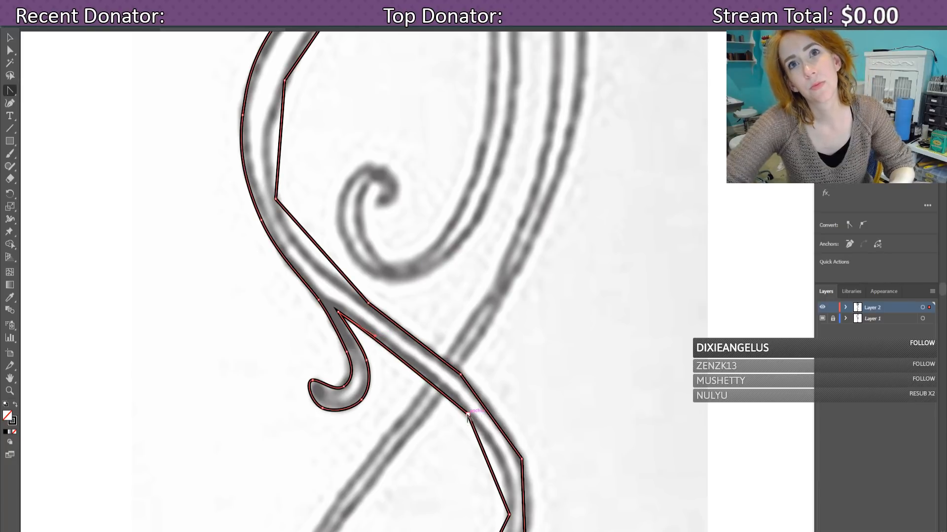
left_click_drag(468, 416, 509, 460)
scroll(509, 445, "down", 5)
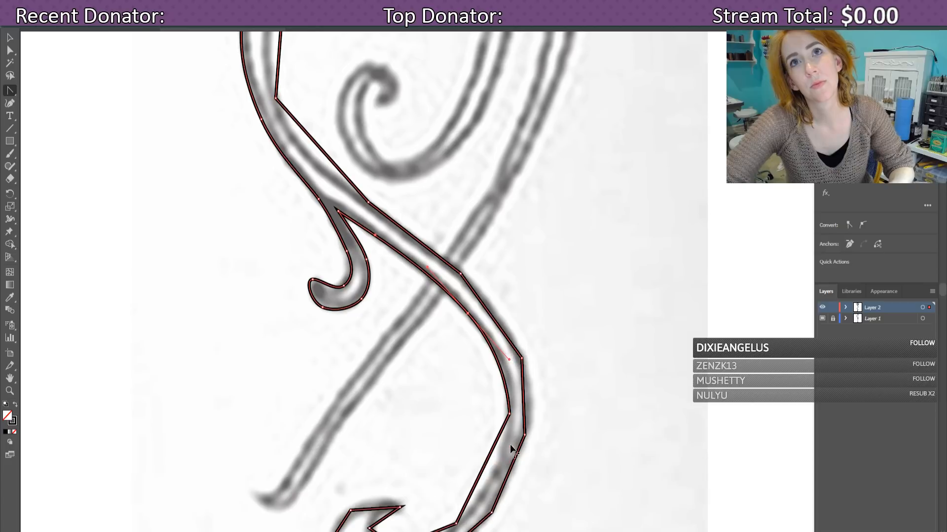
left_click_drag(510, 326, 434, 381)
scroll(459, 364, "down", 2)
scroll(436, 382, "down", 1)
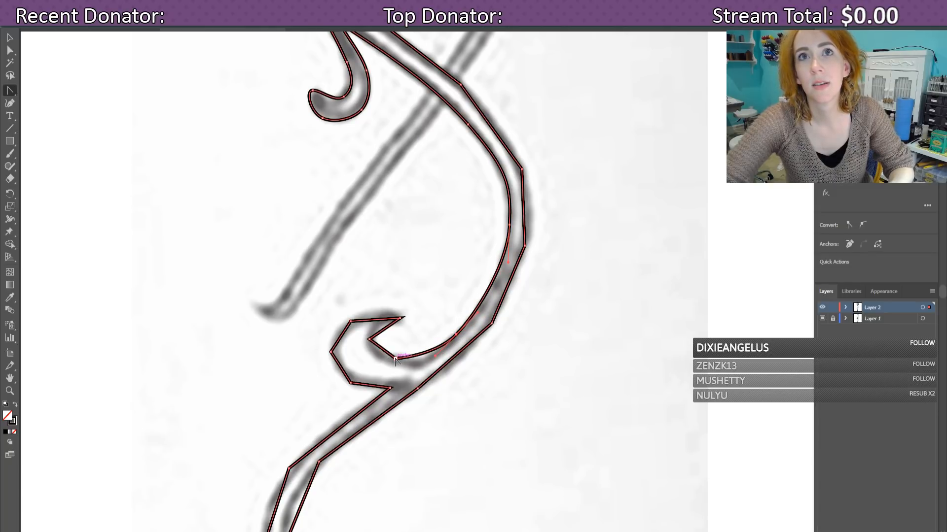
Step: Curve the lower curl's inner edge around its hollow and up to the pointed tip
left_click(379, 356)
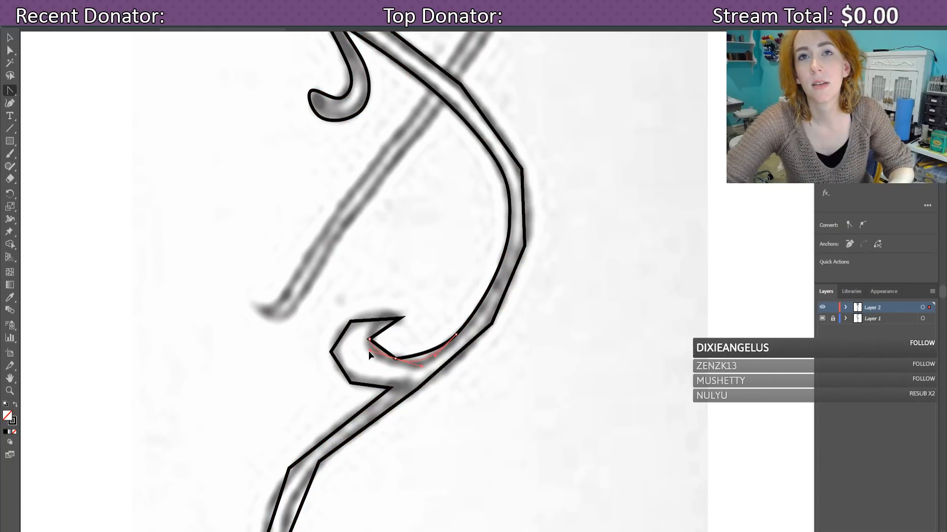
left_click(369, 351)
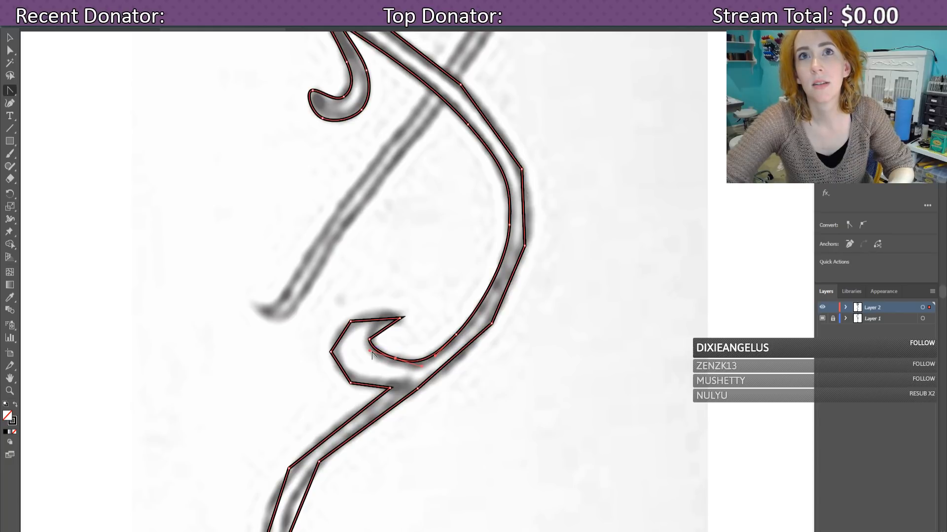
left_click_drag(368, 351, 375, 298)
left_click(370, 330)
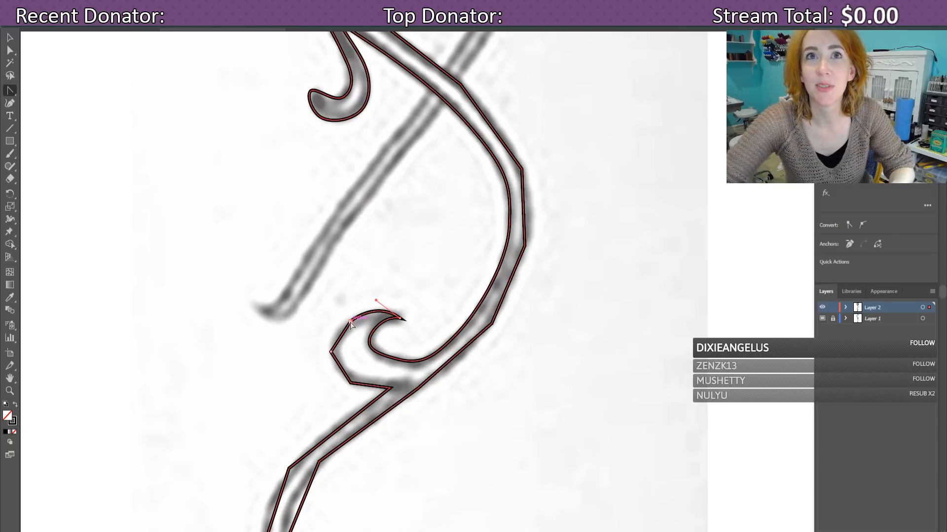
Step: Round the lower curl's outer edge from the pointed tip down its left side and along the underside to the stem junction
left_click_drag(350, 324, 384, 305)
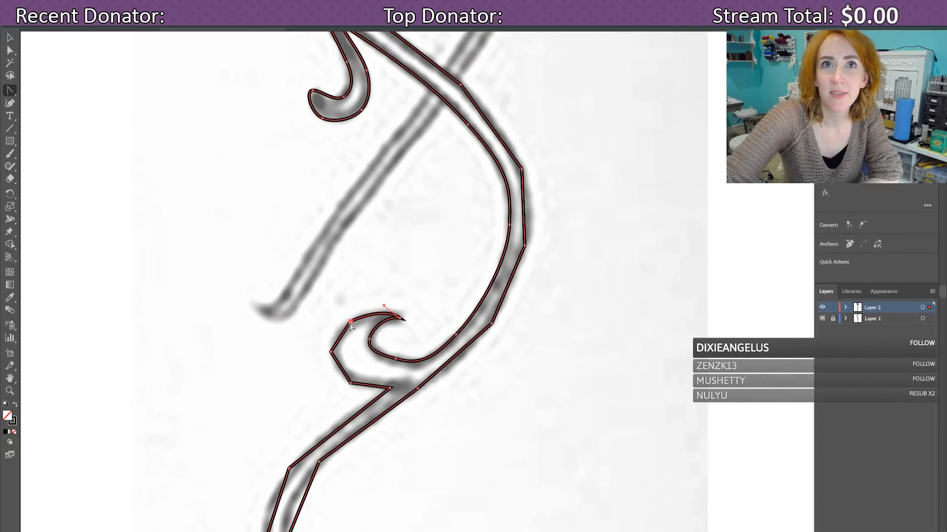
left_click_drag(350, 324, 340, 332)
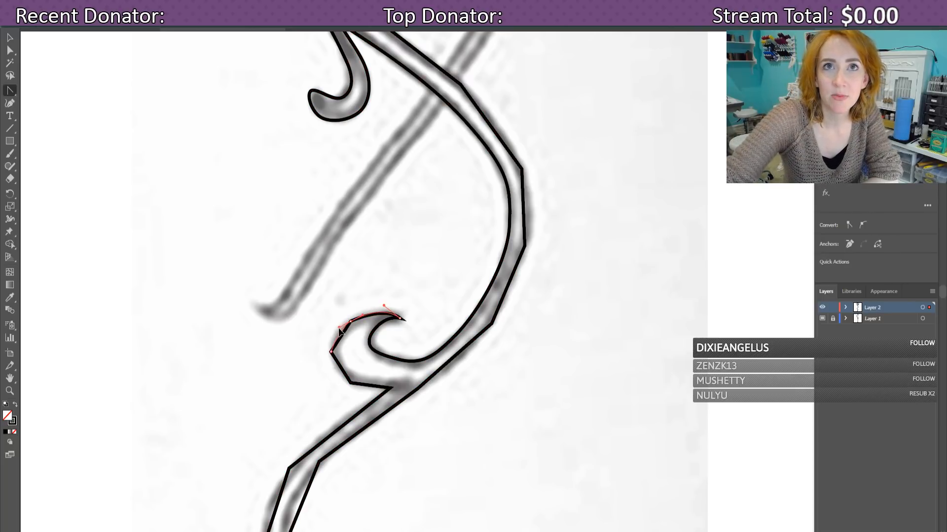
left_click(331, 353)
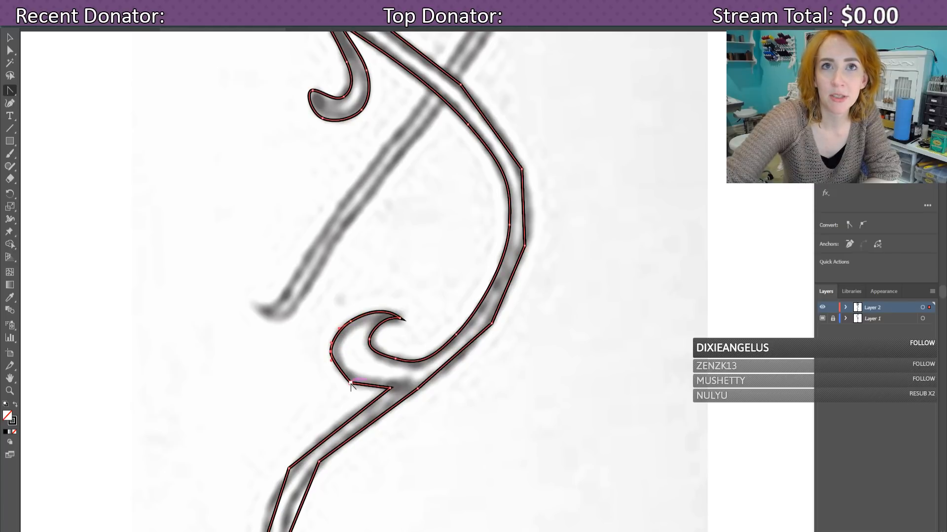
left_click_drag(351, 383, 404, 392)
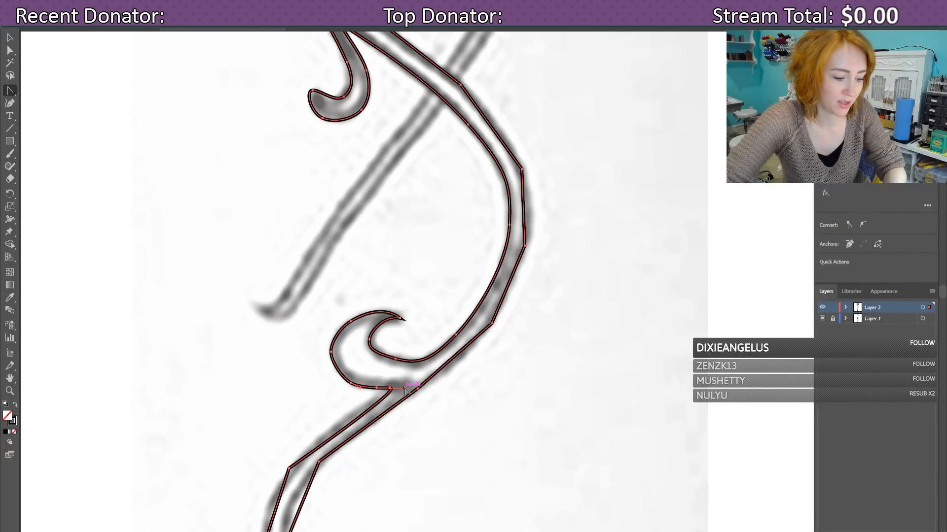
left_click(362, 412)
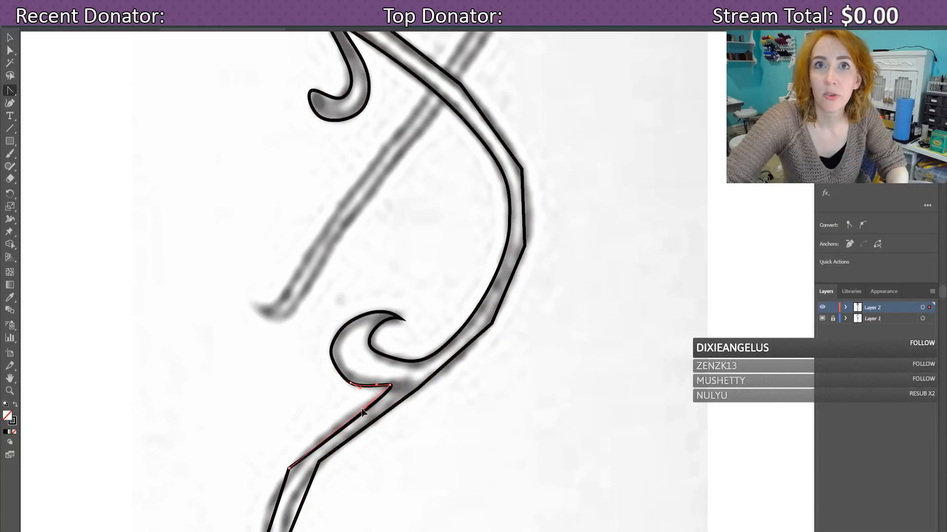
left_click(353, 412)
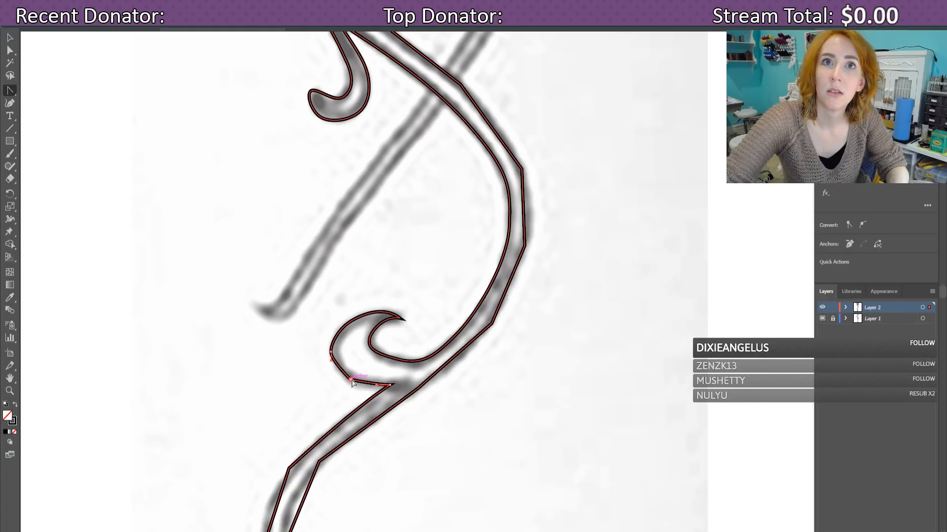
left_click(359, 383)
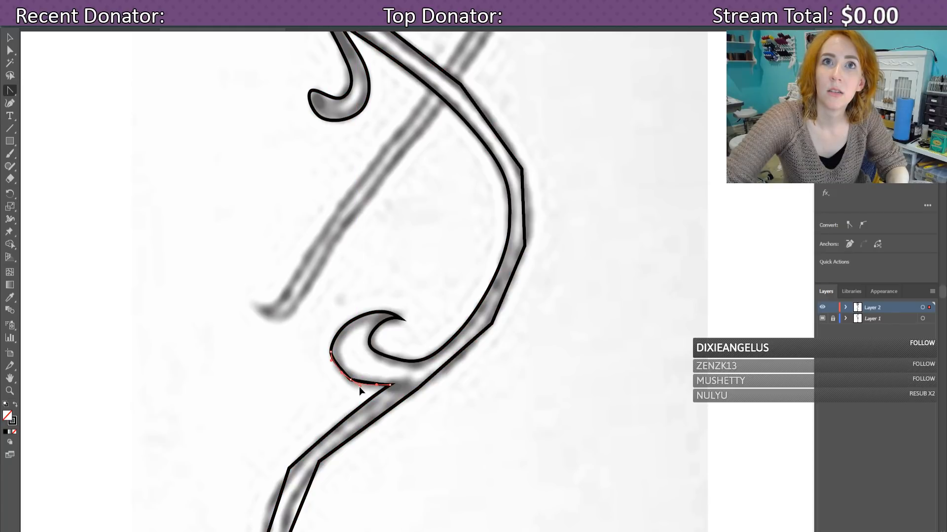
Step: Delete the extra anchor on the lower curl's underside and reshape that edge with handles from the two neighbouring anchors
right_click(351, 380)
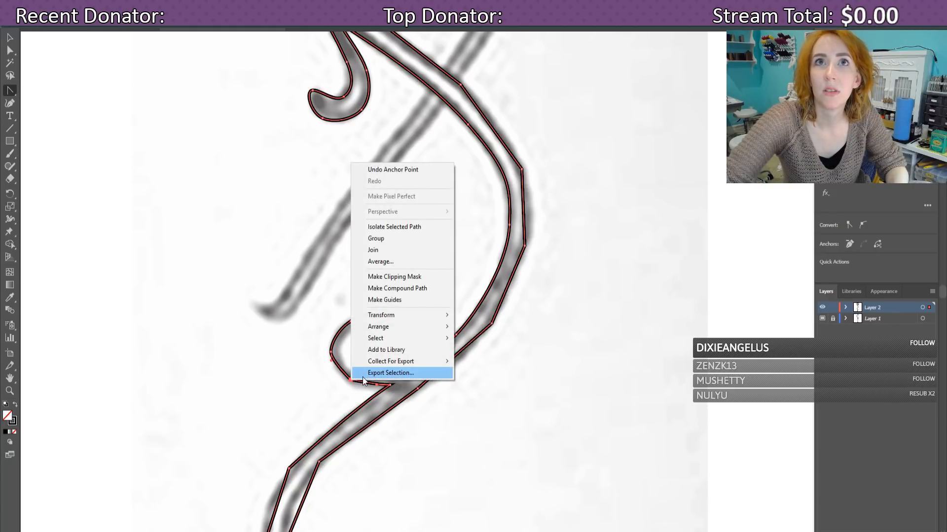
left_click(333, 383)
left_click_drag(9, 92, 33, 114)
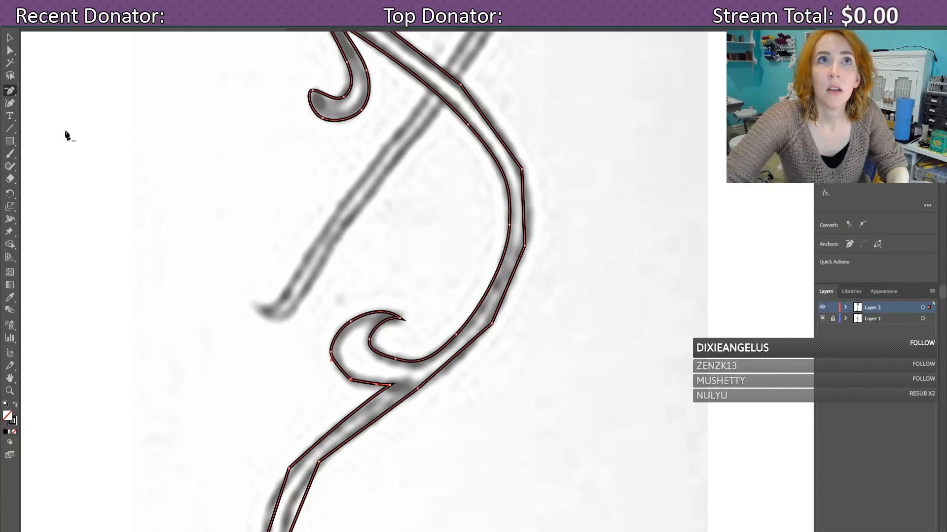
left_click(352, 381)
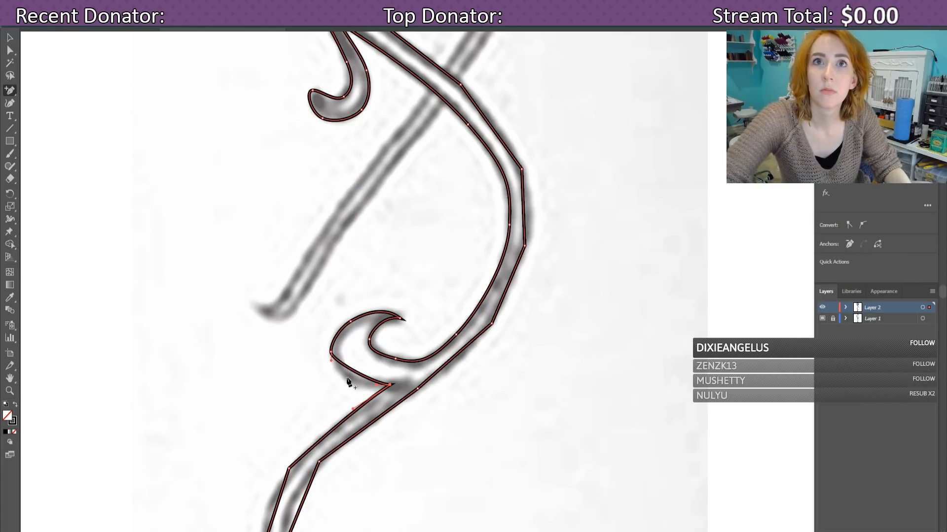
left_click(13, 91)
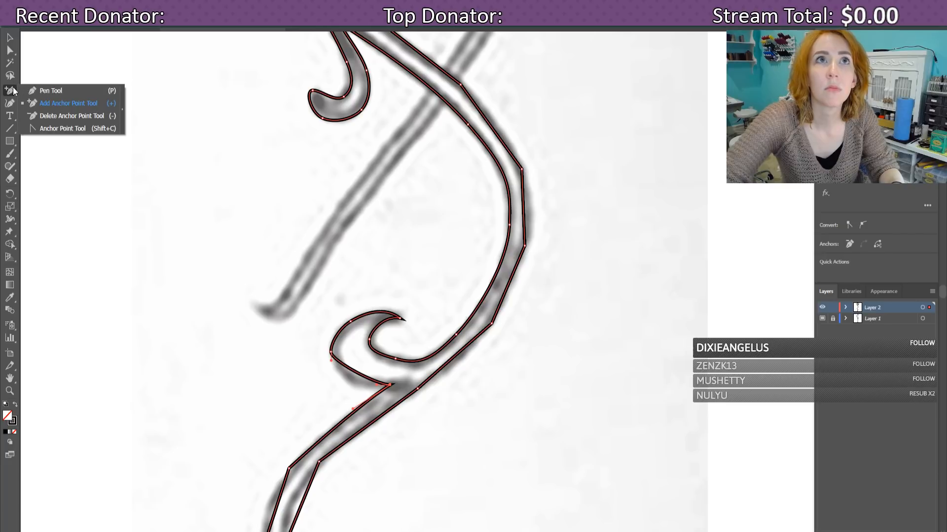
left_click(42, 127)
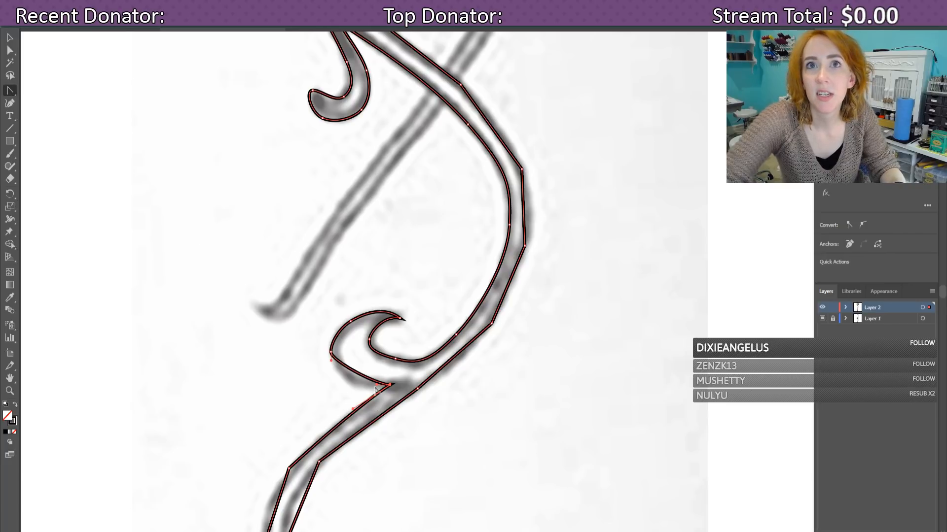
left_click_drag(390, 383, 351, 387)
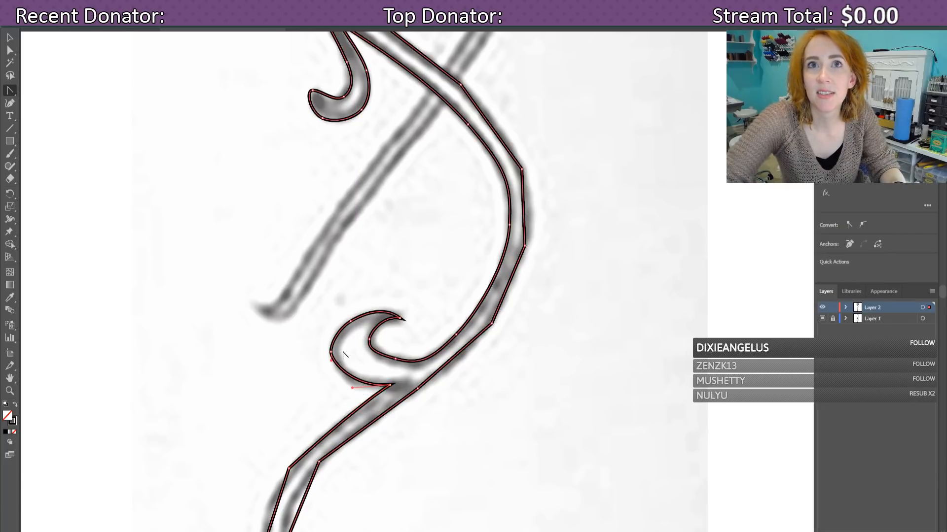
left_click_drag(330, 352, 330, 364)
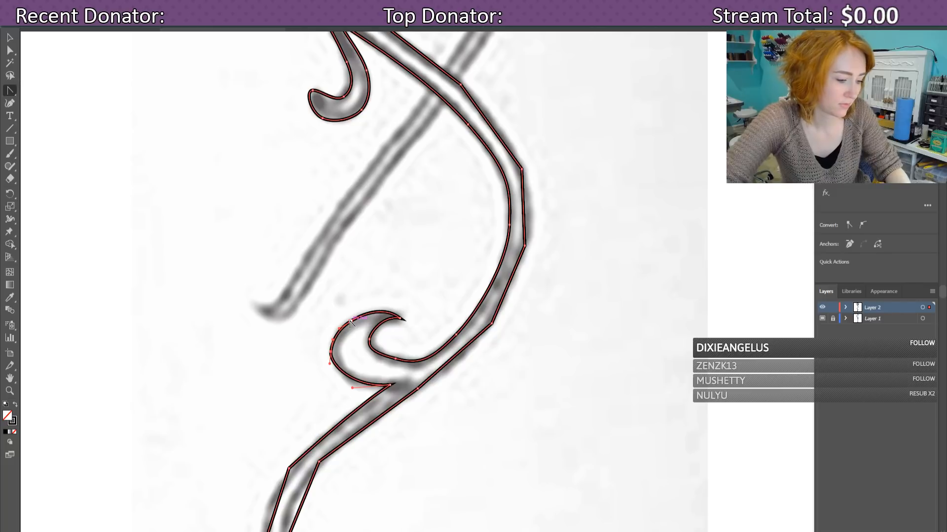
Step: Remove the extra anchor on the lower curl's upper left and refit its outer curve between the left side and the tip
key("p")
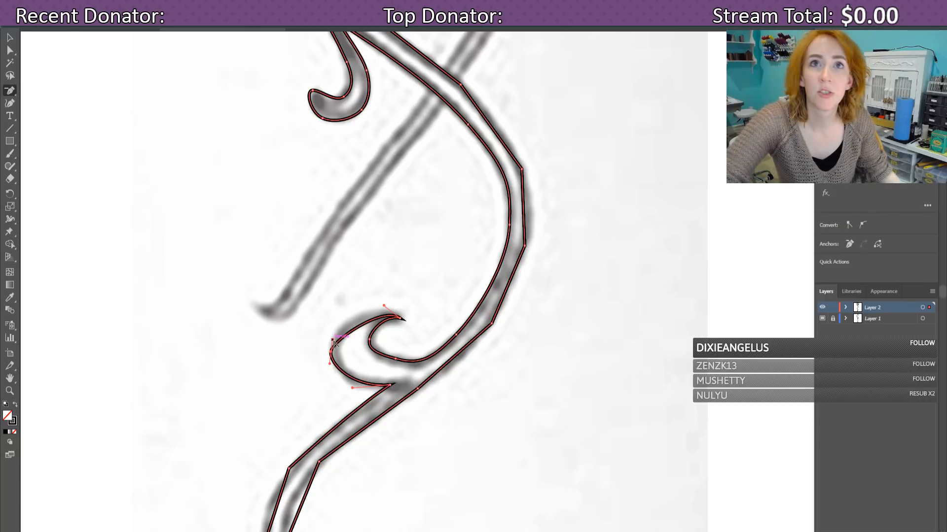
key("alt")
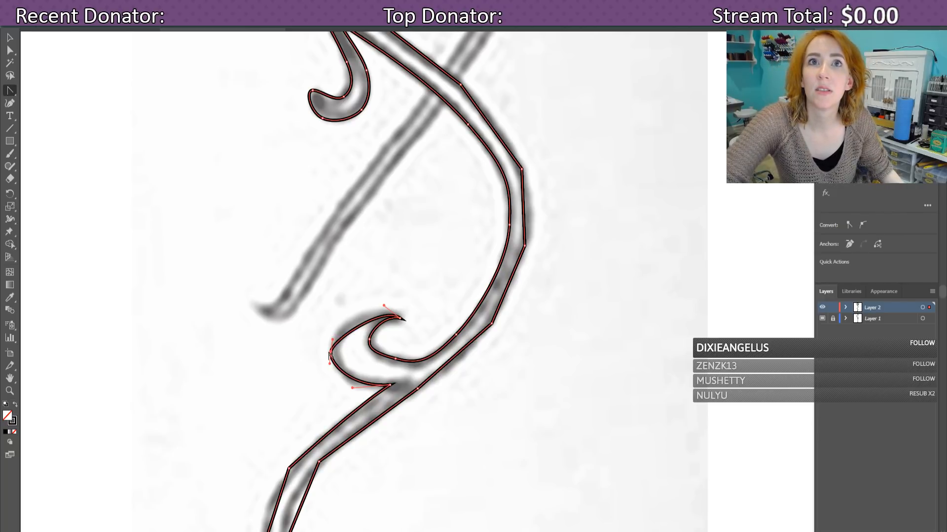
left_click(330, 352)
mouse_move(339, 370)
left_mouse_down()
mouse_move(334, 391)
mouse_move(338, 358)
left_mouse_up()
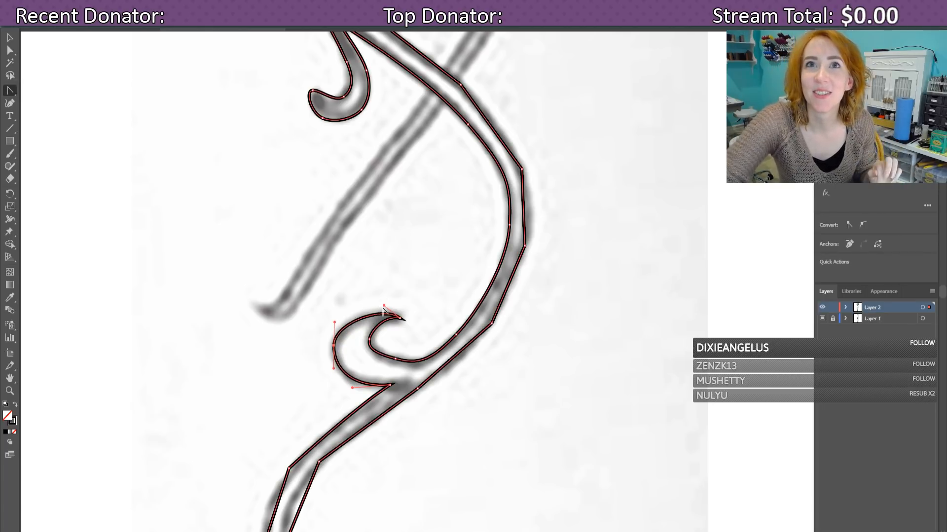
left_click_drag(383, 307, 370, 307)
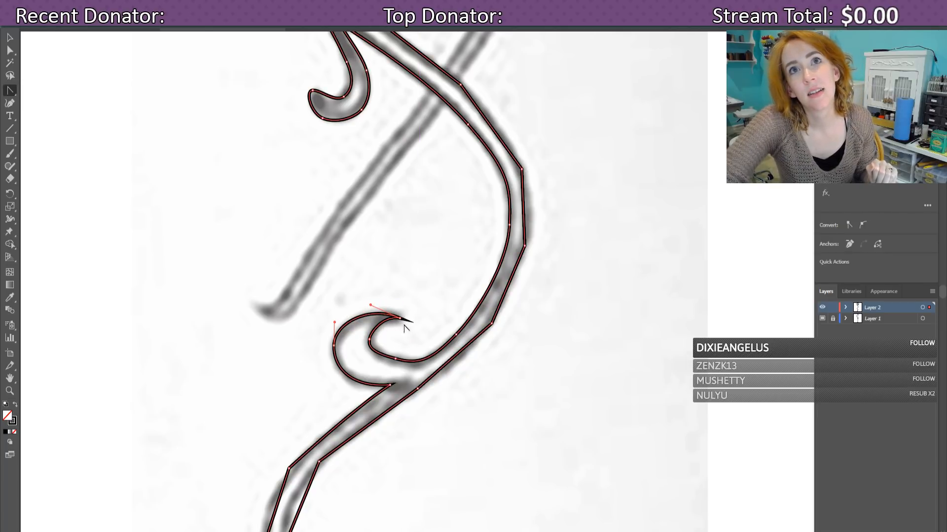
scroll(412, 336, "down", 2)
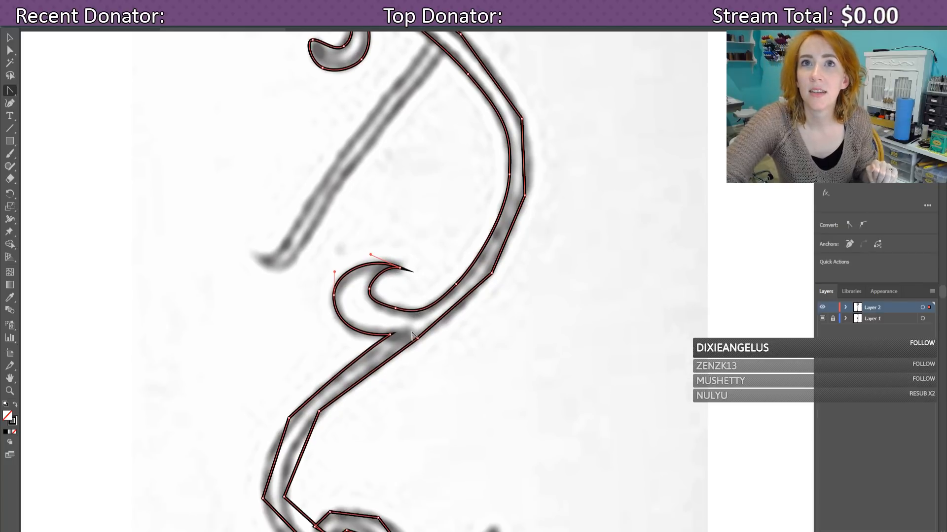
left_click(364, 334)
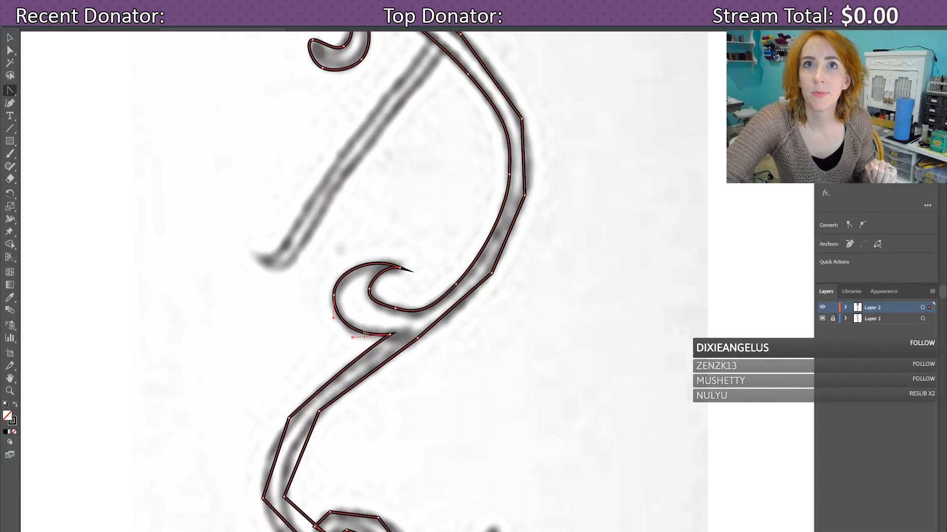
scroll(386, 379, "down", 2)
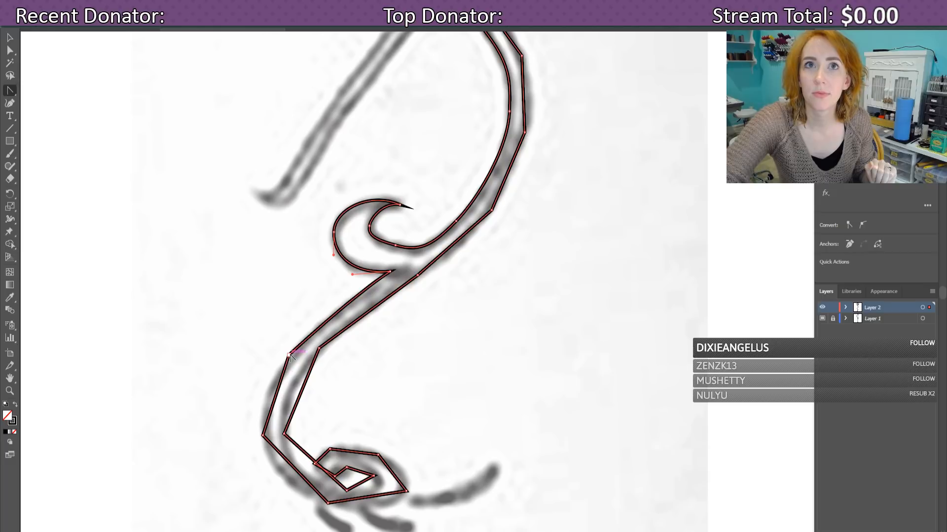
Step: Bend the lower stem's outer and inner edges into smooth curves from the curl junction down into the bottom spiral
left_click_drag(289, 354, 264, 381)
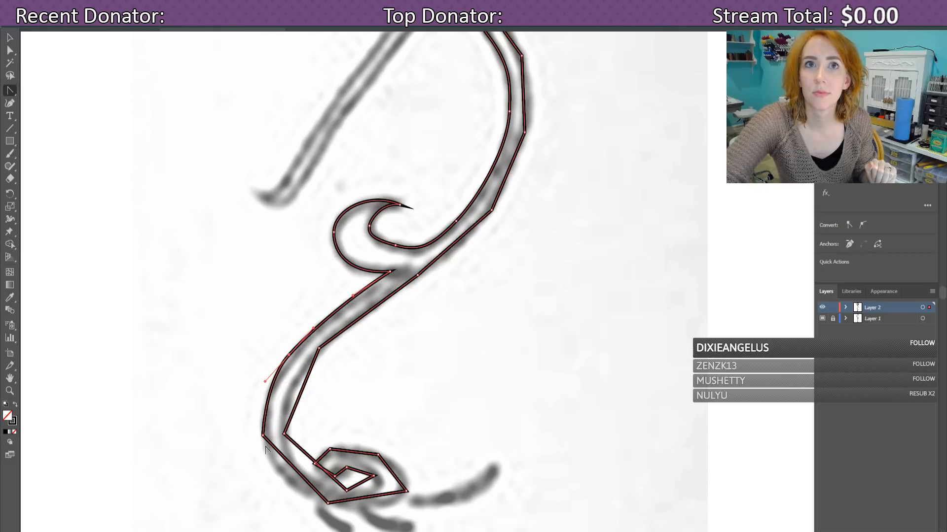
left_click_drag(261, 436, 264, 463)
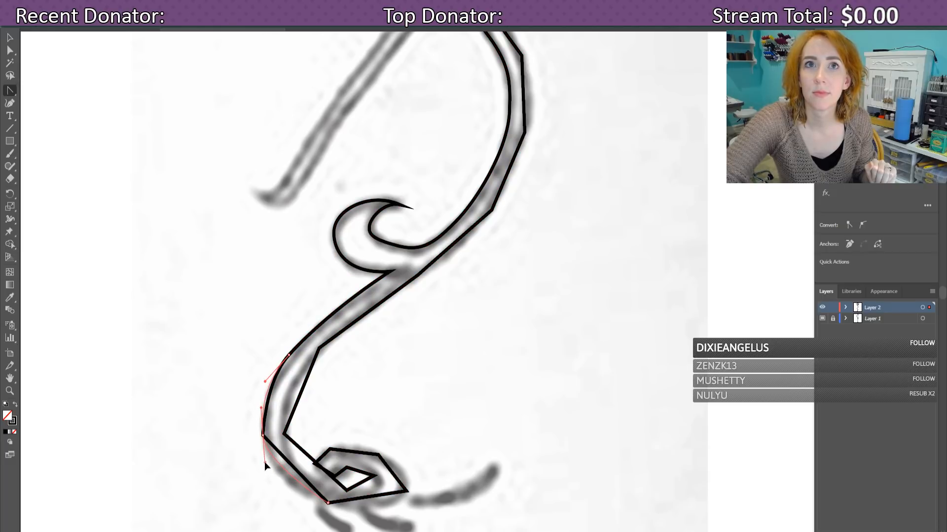
scroll(380, 502, "down", 3)
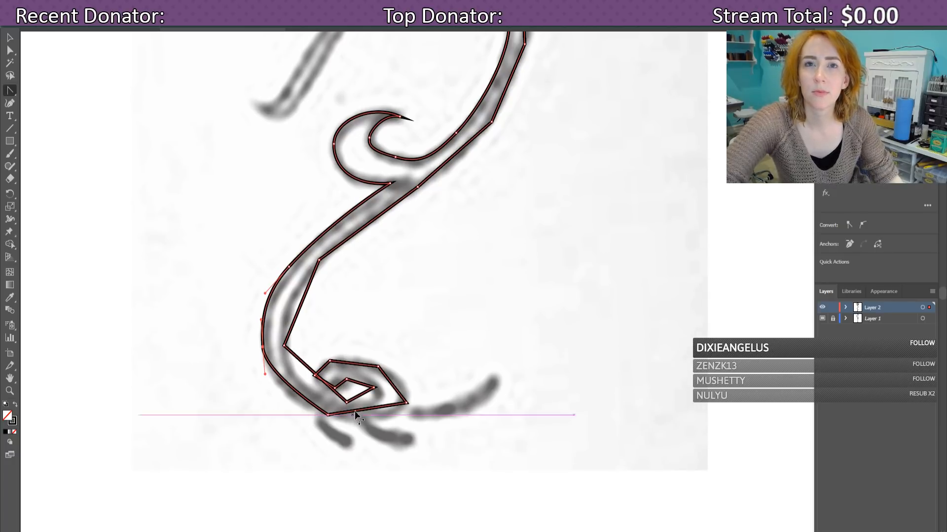
scroll(345, 400, "down", 1)
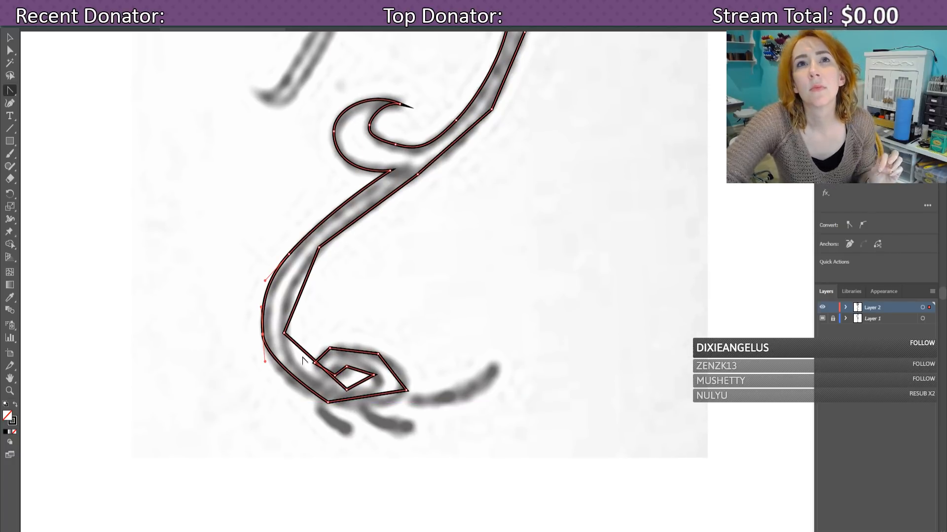
left_click_drag(306, 354, 305, 372)
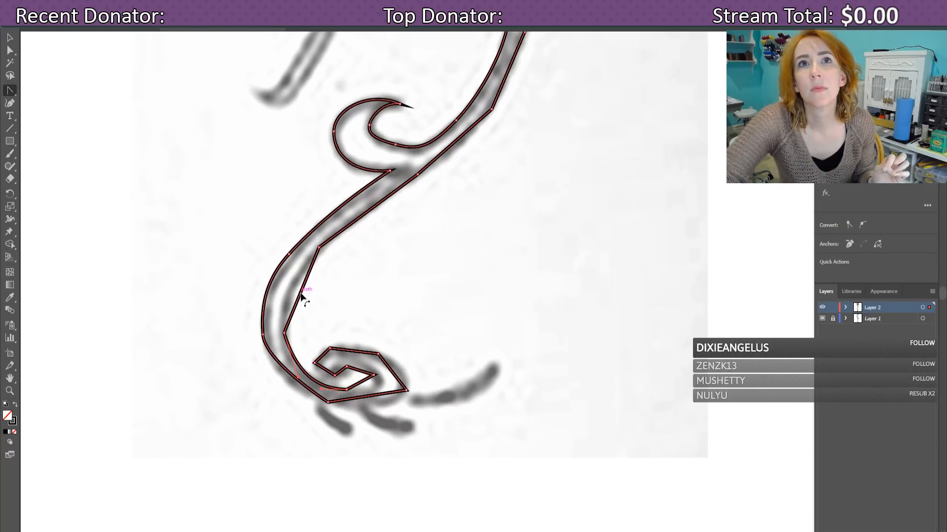
left_click_drag(302, 295, 298, 270)
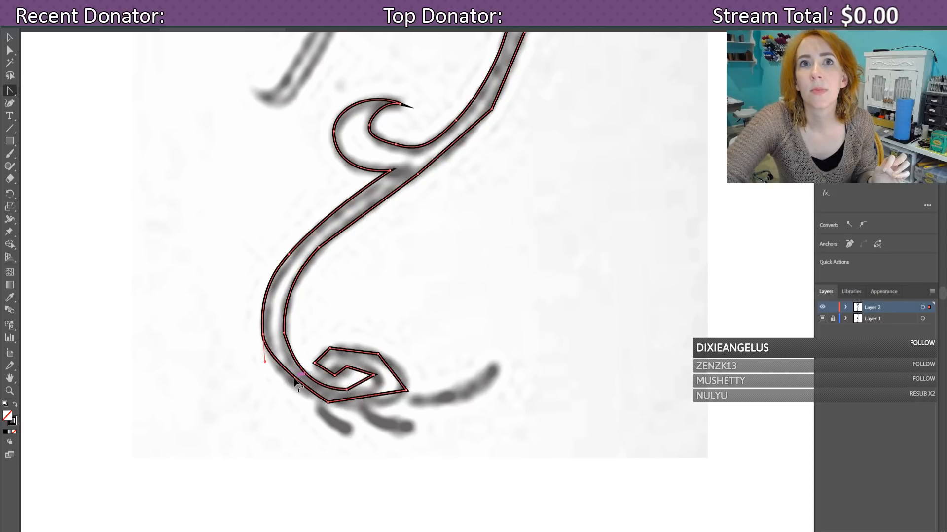
Step: Round the bottom spiral's outer edge from the stem's lower left along the underside and around its right end
left_click(292, 379)
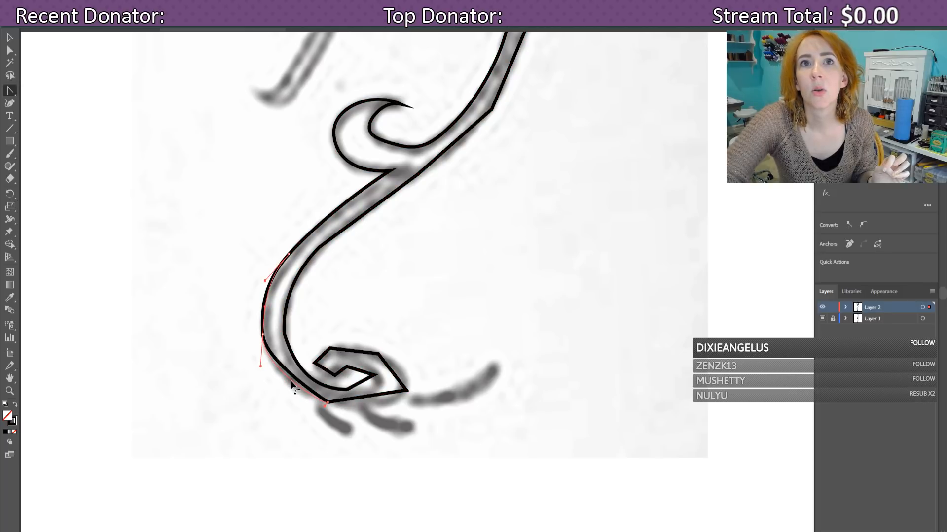
left_click(350, 399)
left_click_drag(369, 397, 381, 408)
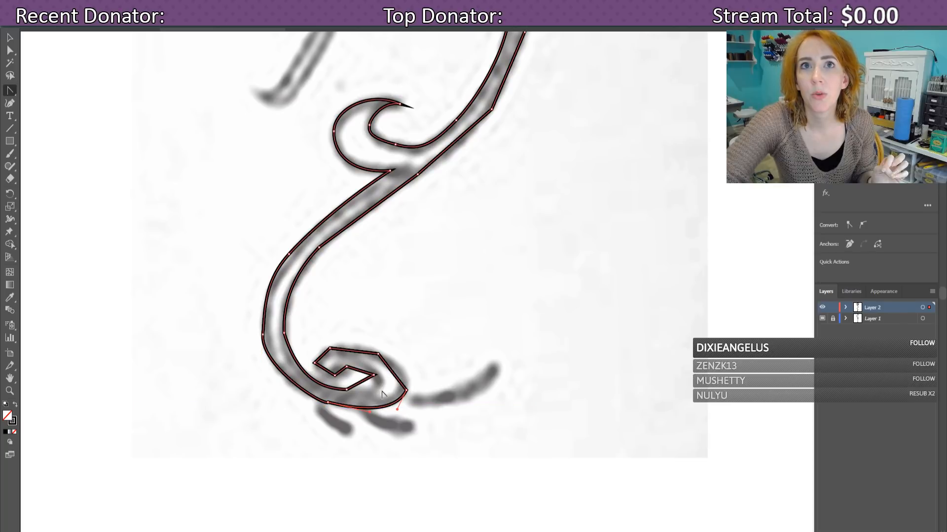
left_click(403, 368)
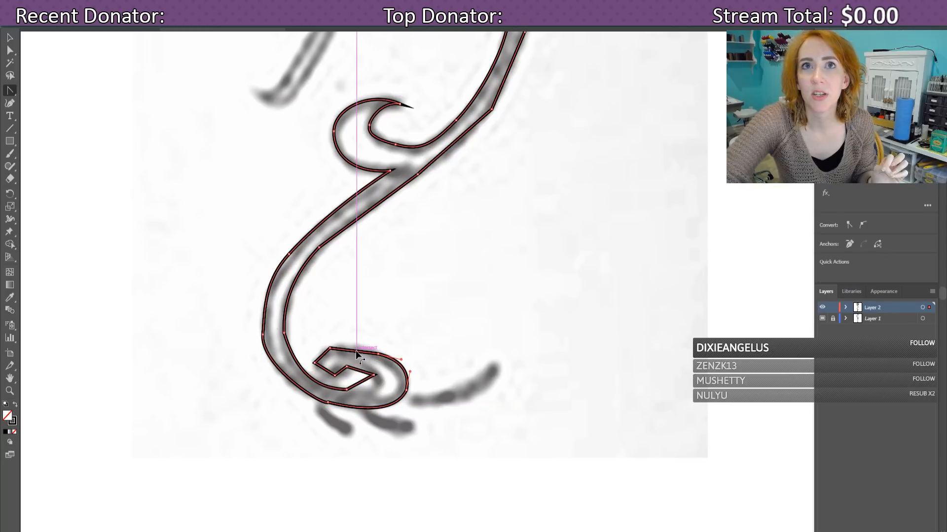
Step: Delete the extra anchor at the bottom spiral's upper left and round the spiral's left end with smooth handles
left_click(356, 351)
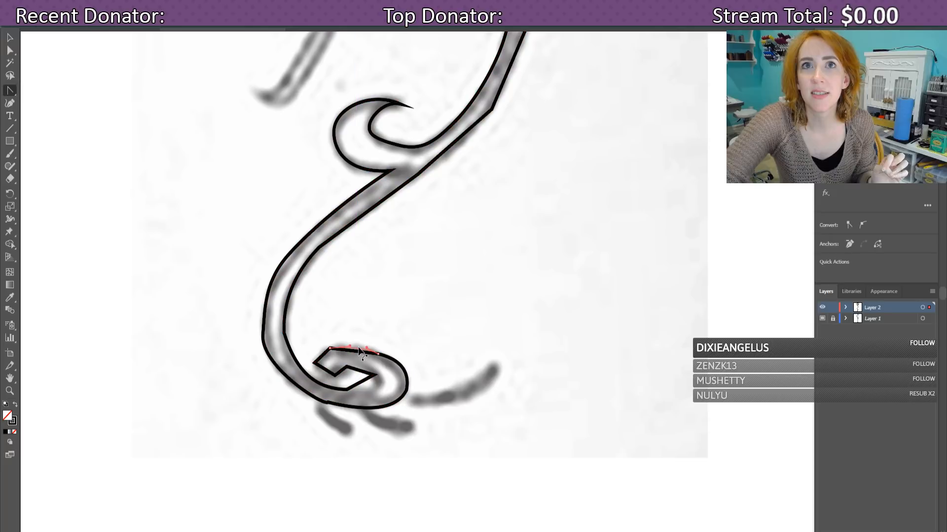
left_click(331, 349)
key("p")
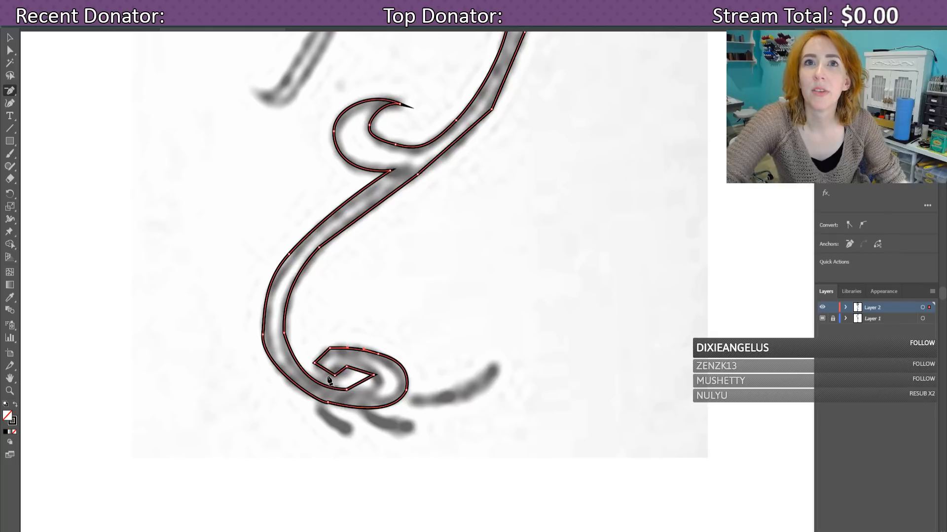
left_click(330, 349)
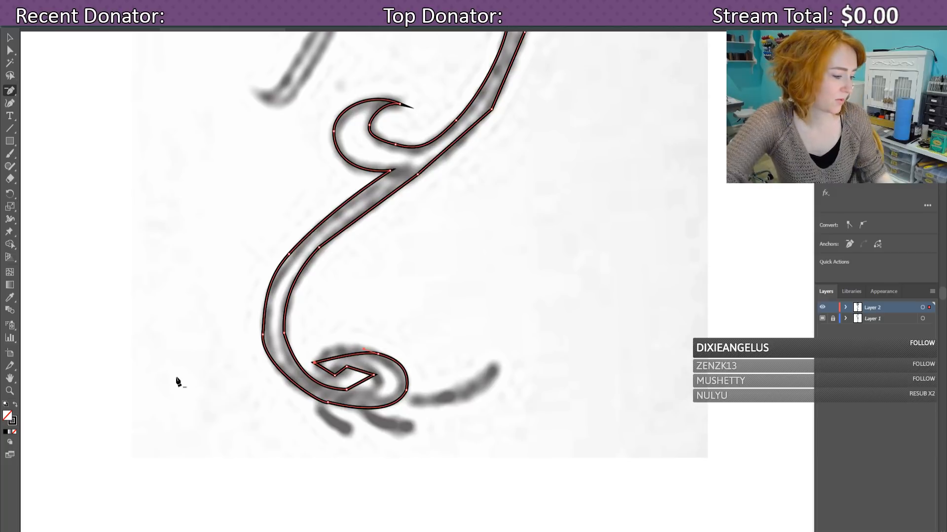
key("shift+c")
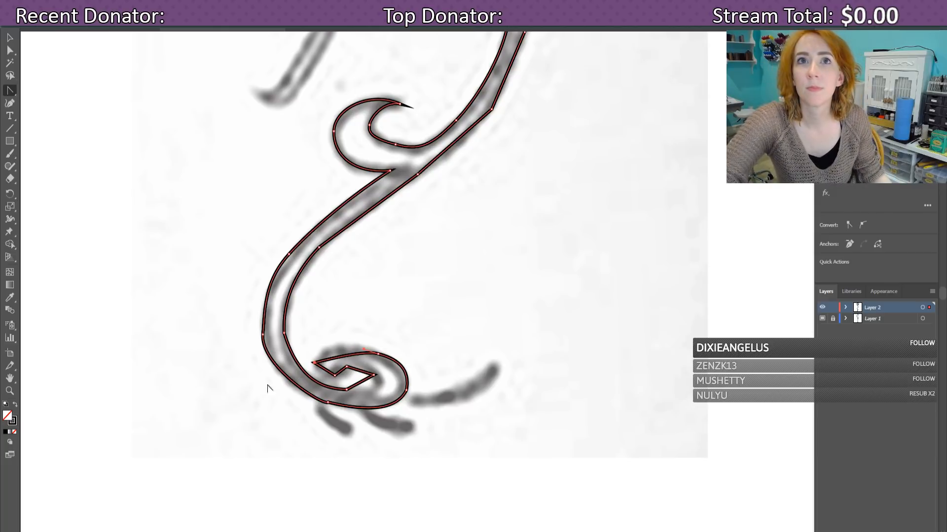
left_click_drag(314, 363, 315, 376)
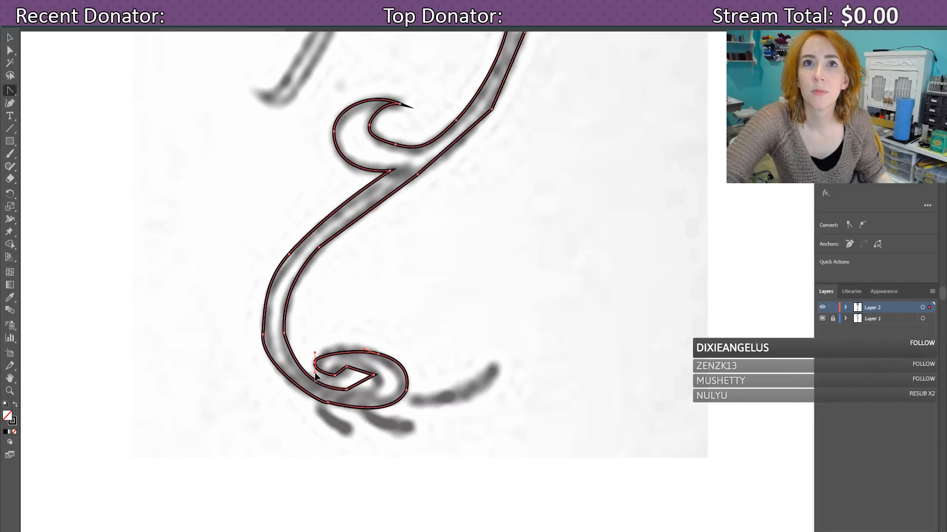
Step: Curve the bottom spiral's inner edges around the small inner hook and the right end of the hollow
left_click(340, 377)
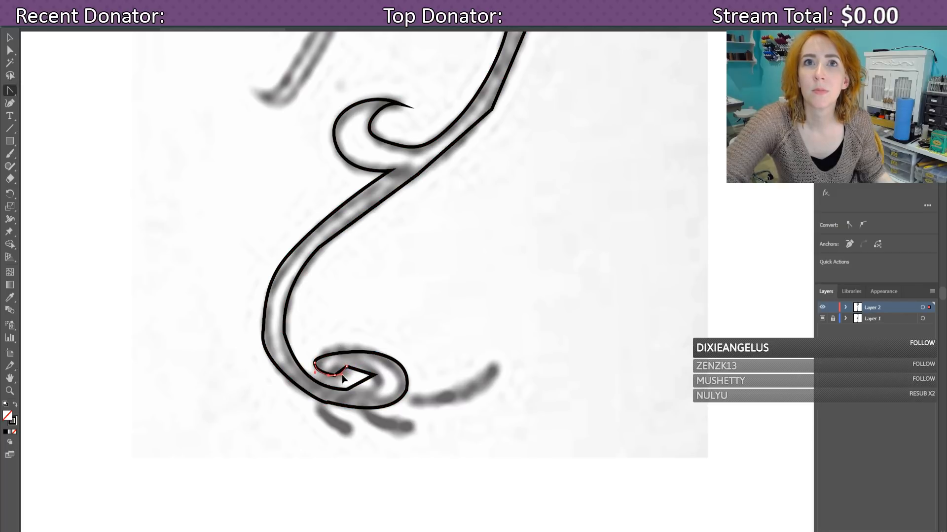
left_click(341, 374)
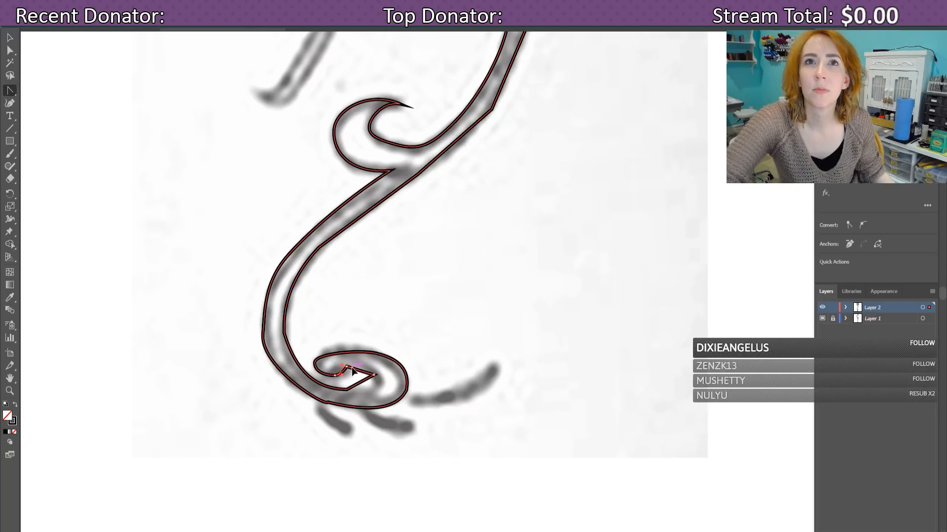
left_click(343, 364)
left_click(343, 364)
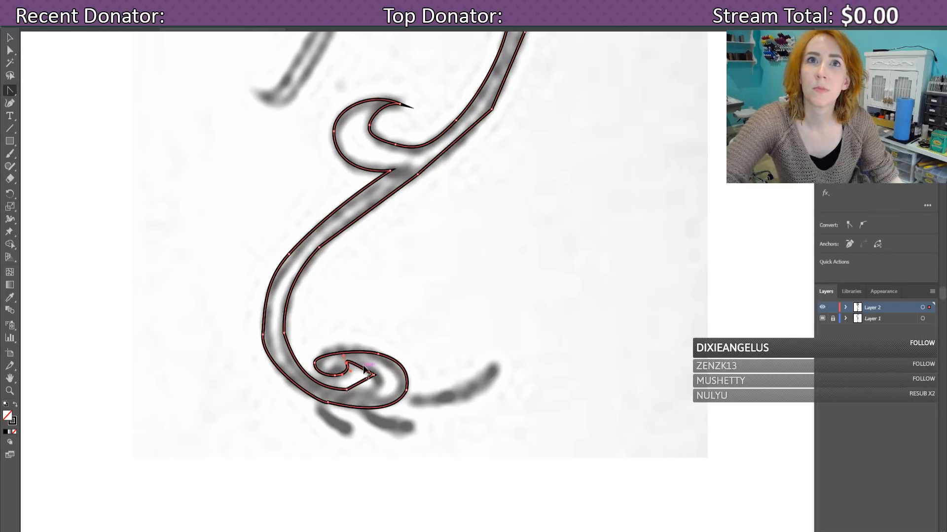
left_click_drag(344, 362, 377, 394)
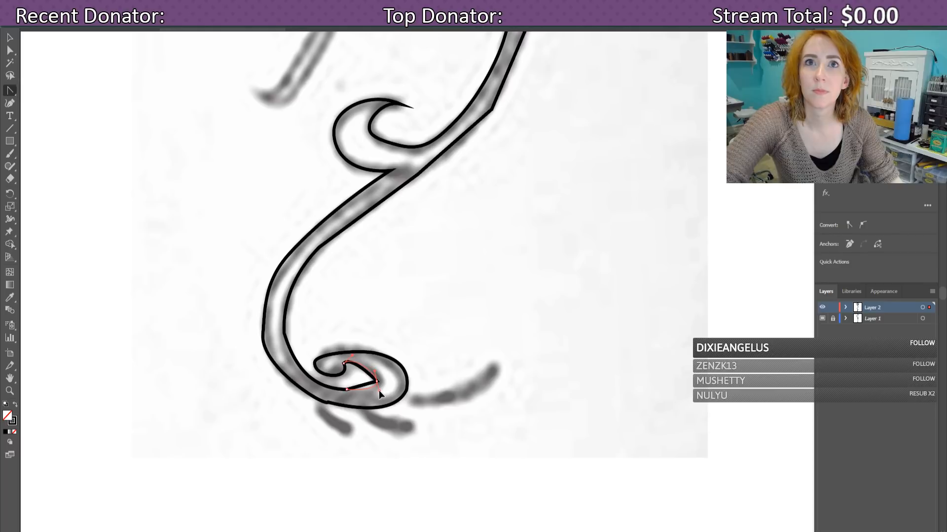
left_click(379, 391)
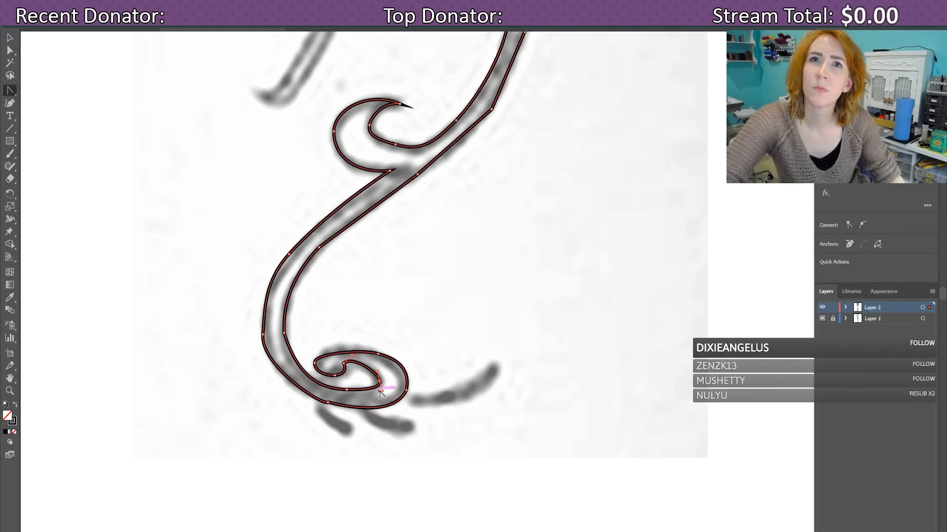
Step: Refit the bottom spiral's top edge to the sketch by adjusting the upper right anchor's position and handles
left_click(355, 352)
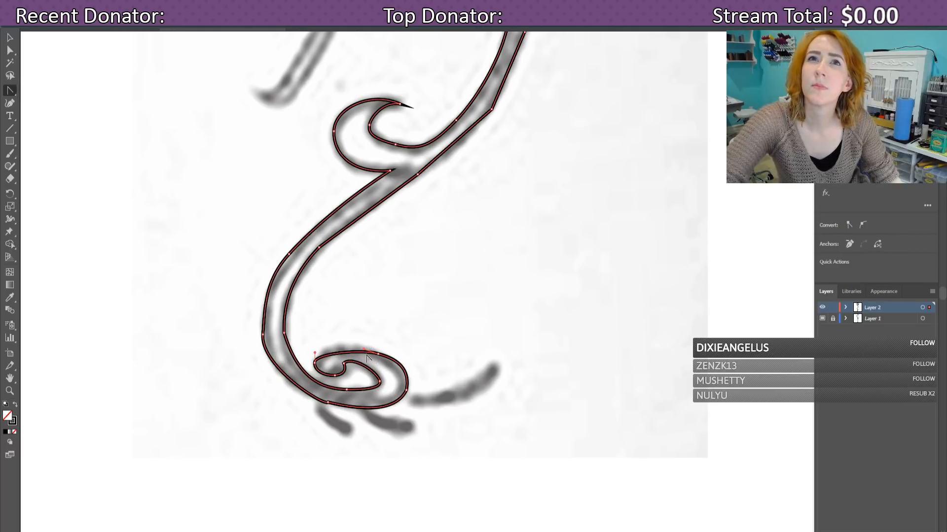
left_click_drag(363, 350, 357, 345)
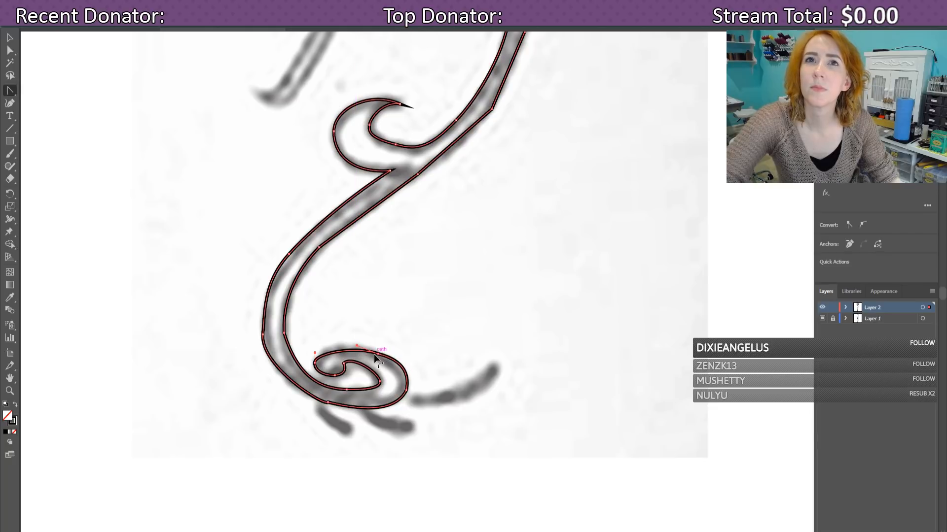
left_click(355, 343)
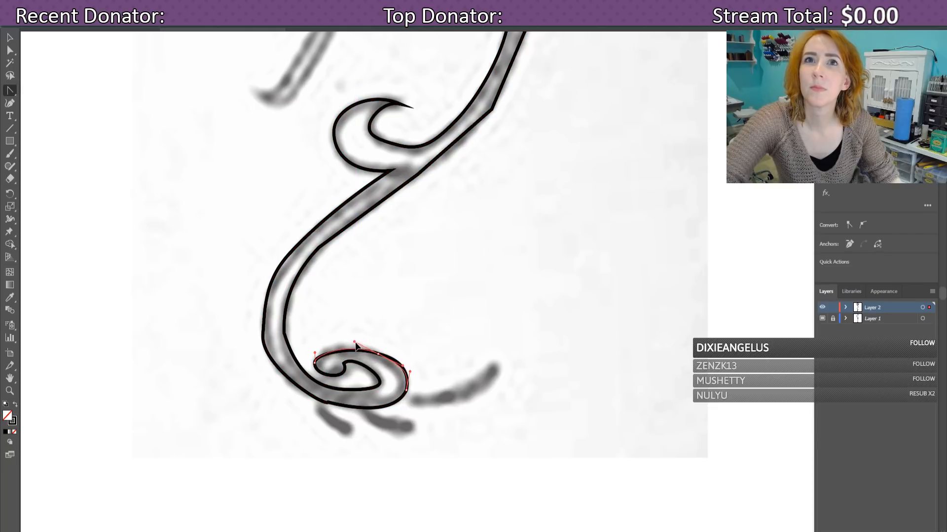
left_click_drag(355, 343, 359, 341)
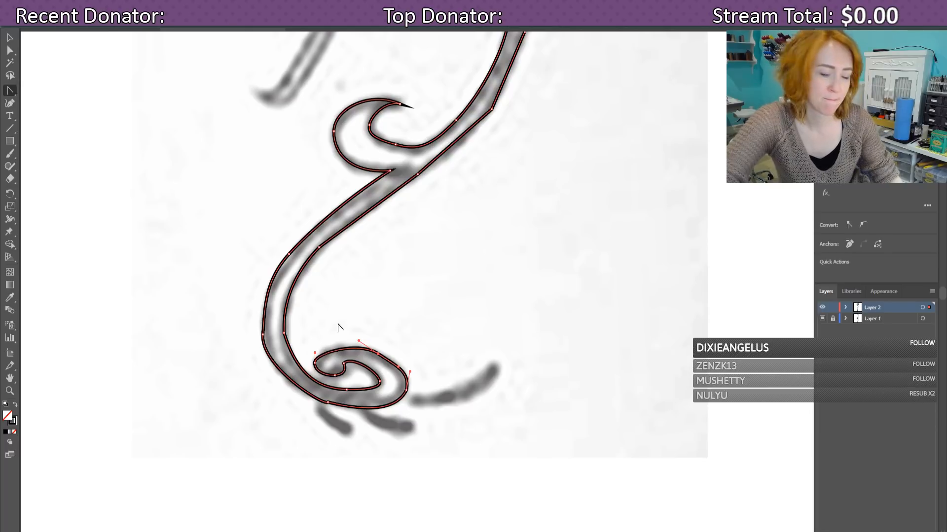
key("ctrl+z")
key("ctrl+z")
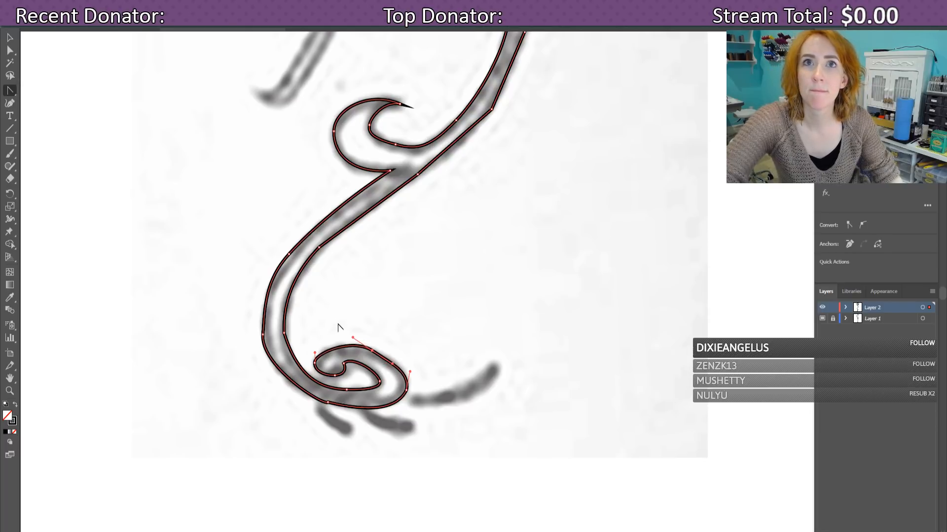
left_click(367, 351)
left_click_drag(367, 351, 346, 344)
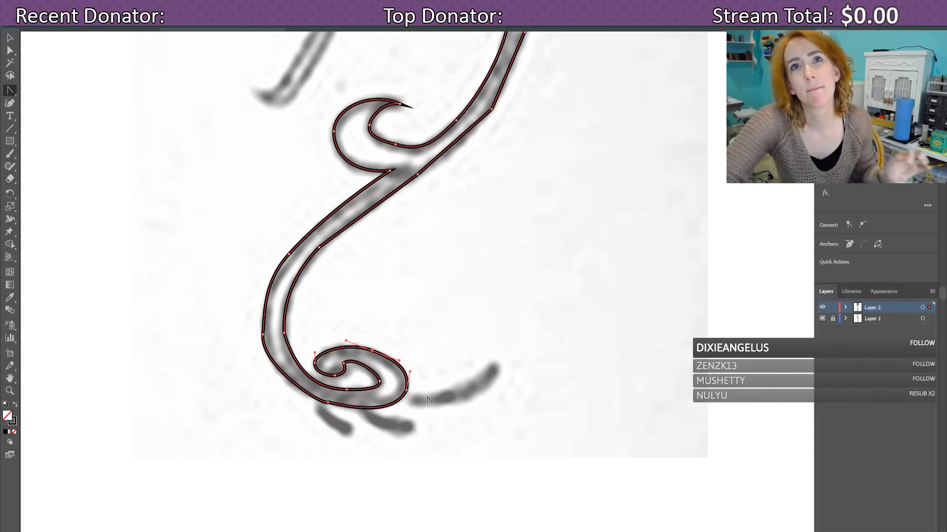
Step: Rebuild the handles at the spiral's underside anchor and delete the extra anchor on the stem's outer left bend
left_click(328, 403)
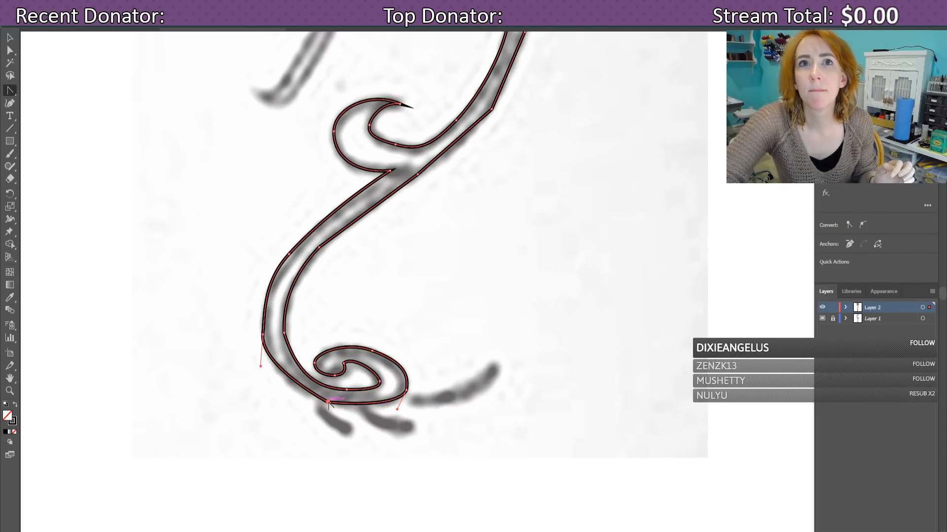
left_click_drag(359, 406, 351, 407)
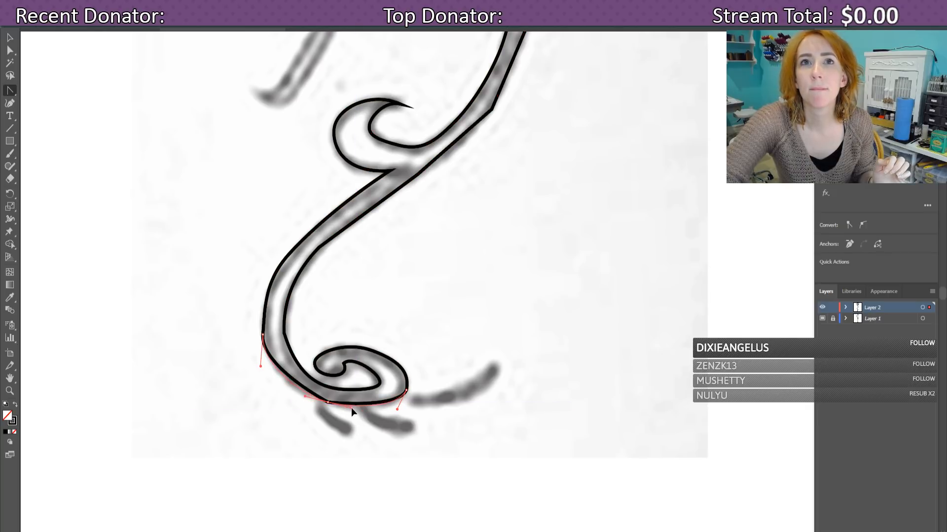
left_click(261, 334)
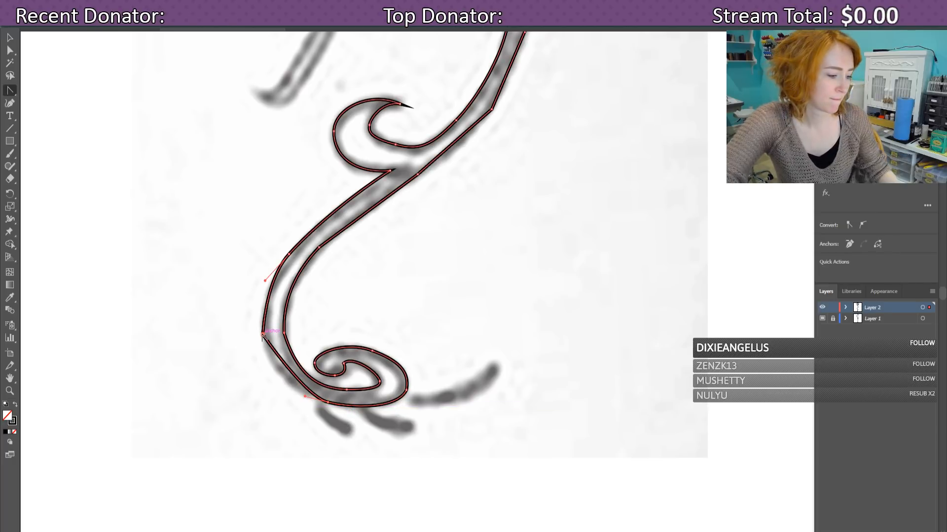
key("minus")
left_click(262, 334)
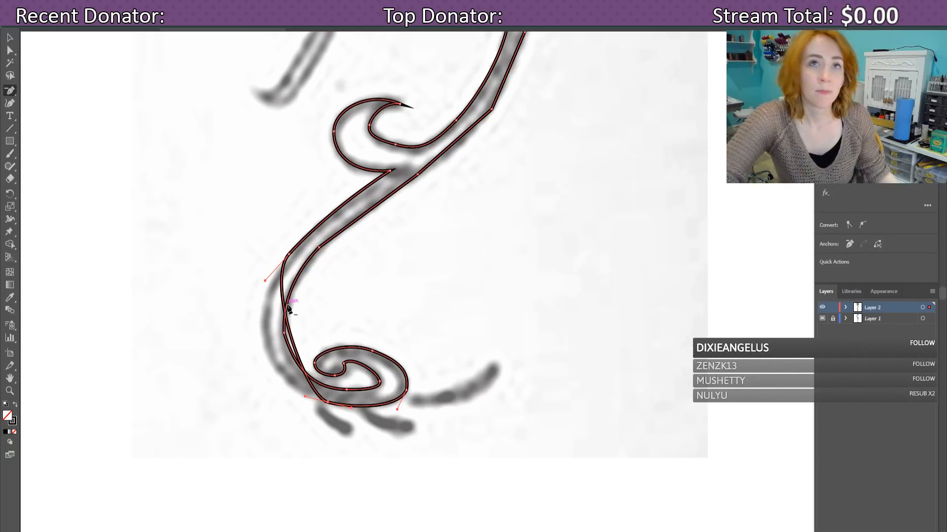
Step: Refit the stem's outer left bend to the sketch using long handles from the upper stem anchor and the spiral's underside anchor
key("shift+c")
mouse_move(284, 305)
left_mouse_down()
mouse_move(264, 312)
mouse_move(262, 325)
left_mouse_up()
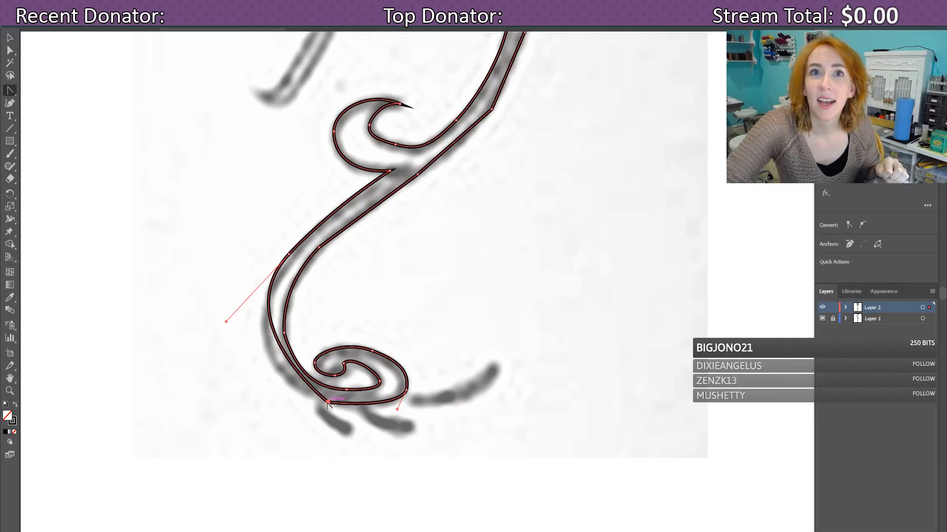
mouse_move(329, 404)
left_mouse_down()
mouse_move(354, 407)
mouse_move(280, 385)
left_mouse_up()
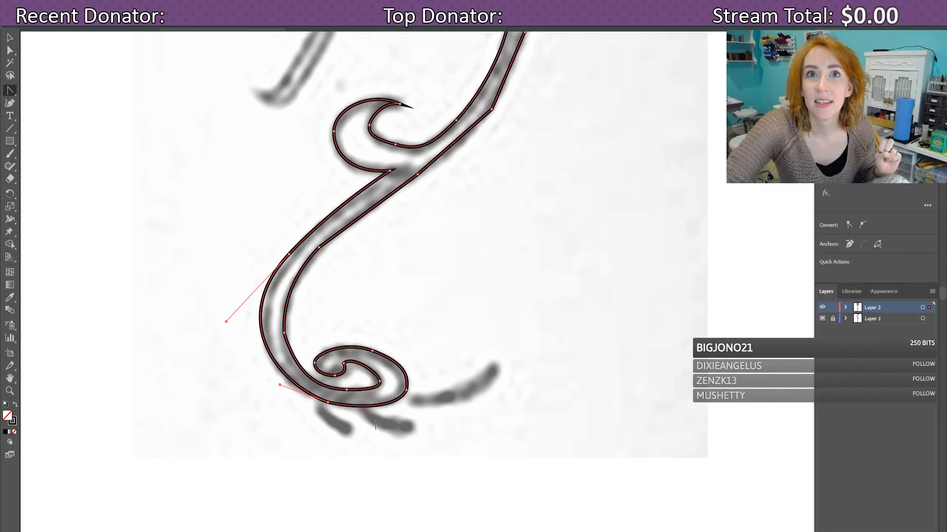
left_click_drag(328, 403, 366, 410)
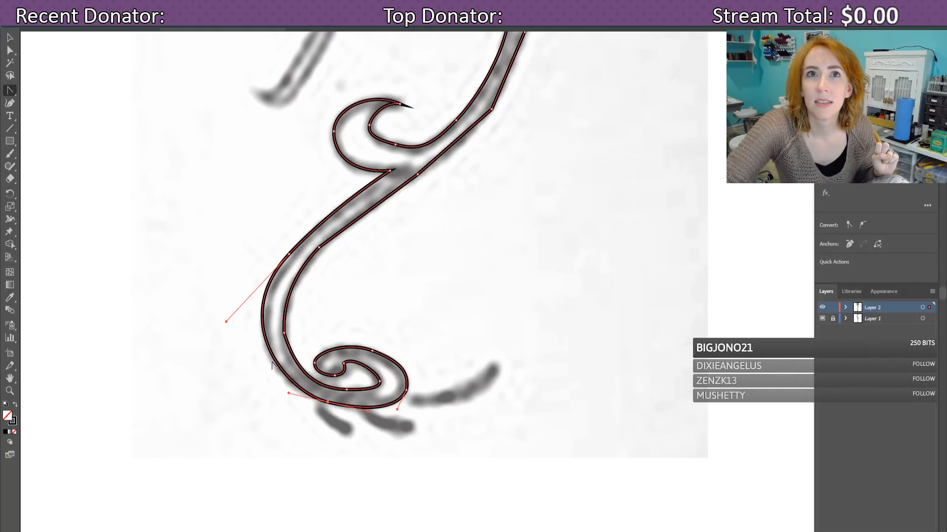
left_click_drag(275, 361, 273, 363)
left_click_drag(330, 402, 363, 407)
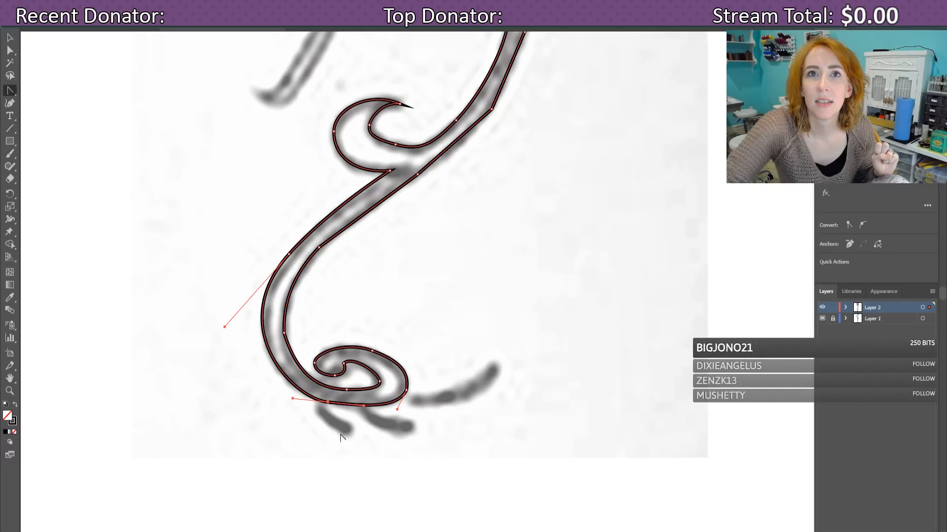
left_click_drag(293, 398, 278, 393)
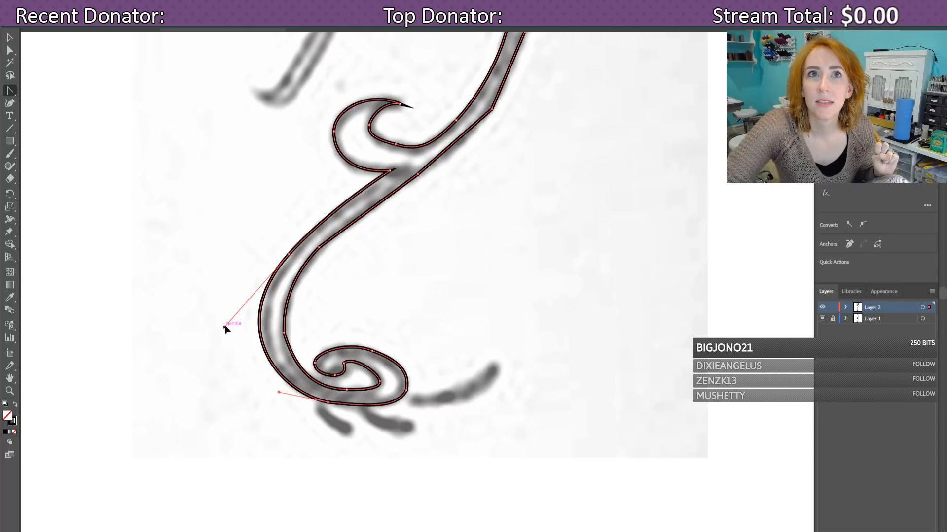
Step: Readjust the stem's outer left bend using the handles of the upper stem anchor and the spiral's underside anchor
left_click_drag(224, 326, 280, 291)
left_click(284, 325)
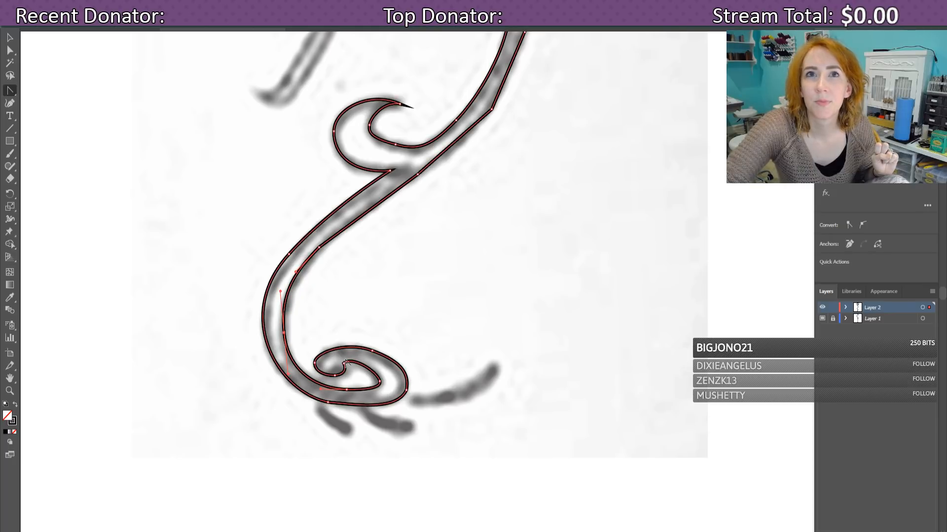
left_click(349, 410)
mouse_move(349, 410)
left_mouse_down()
mouse_move(370, 407)
mouse_move(357, 406)
left_mouse_up()
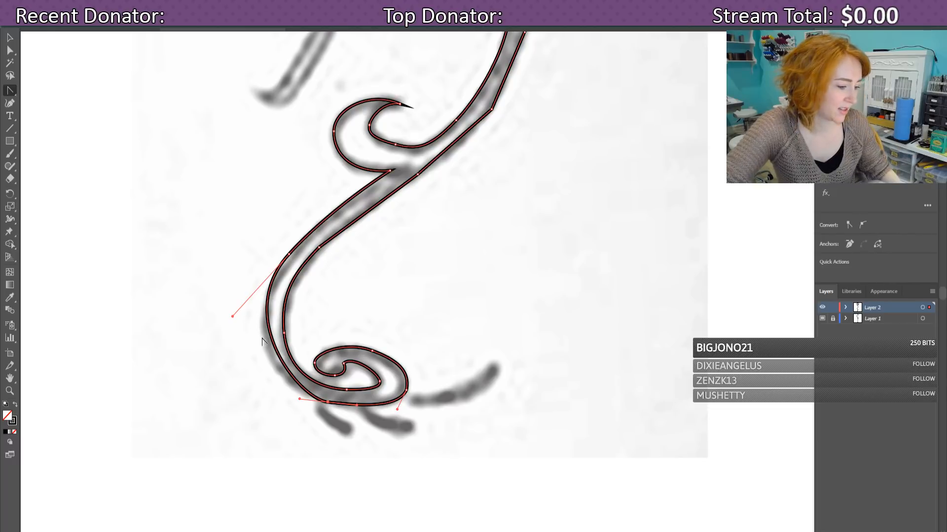
Step: Add an anchor on the stem's outer left bend and refit its handles and the spiral's underside handles to the sketch
key("plus")
left_click(274, 346)
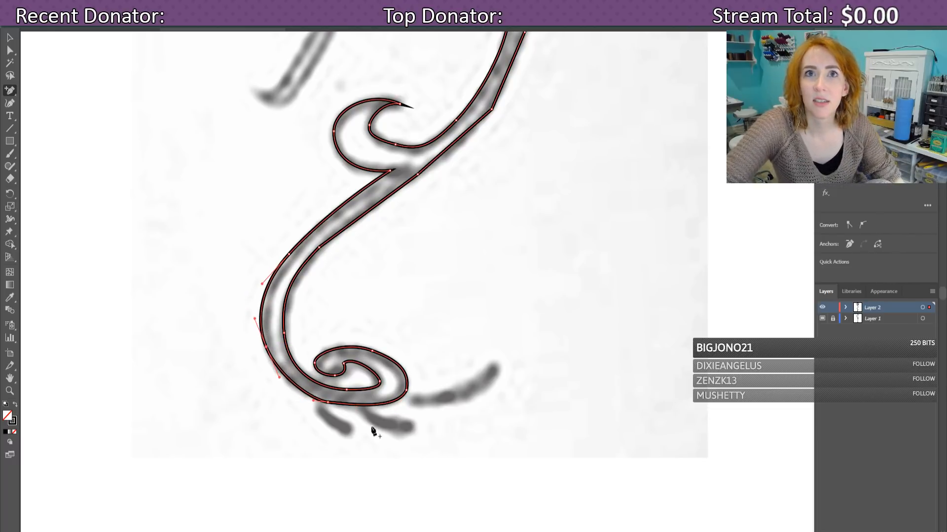
left_click(10, 94)
left_click(74, 127)
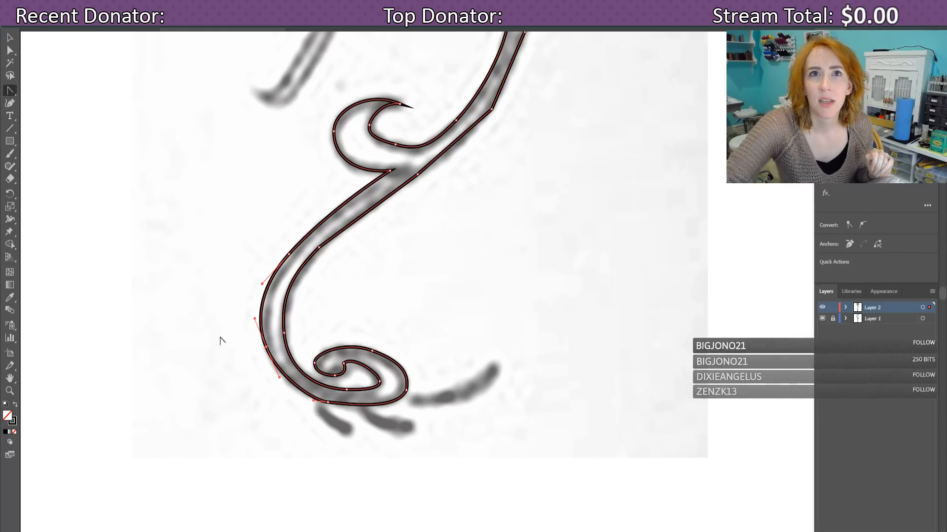
left_click(266, 347)
left_click_drag(266, 348, 285, 374)
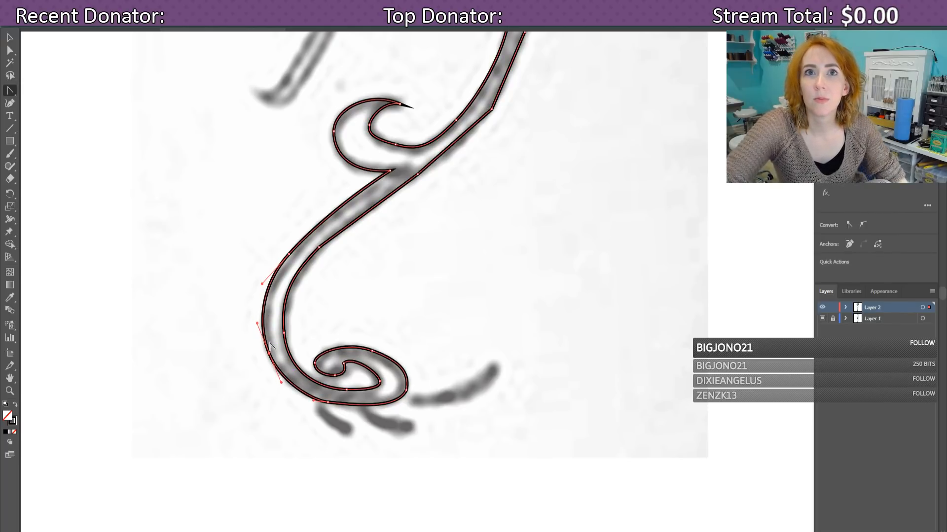
left_click_drag(329, 404, 356, 409)
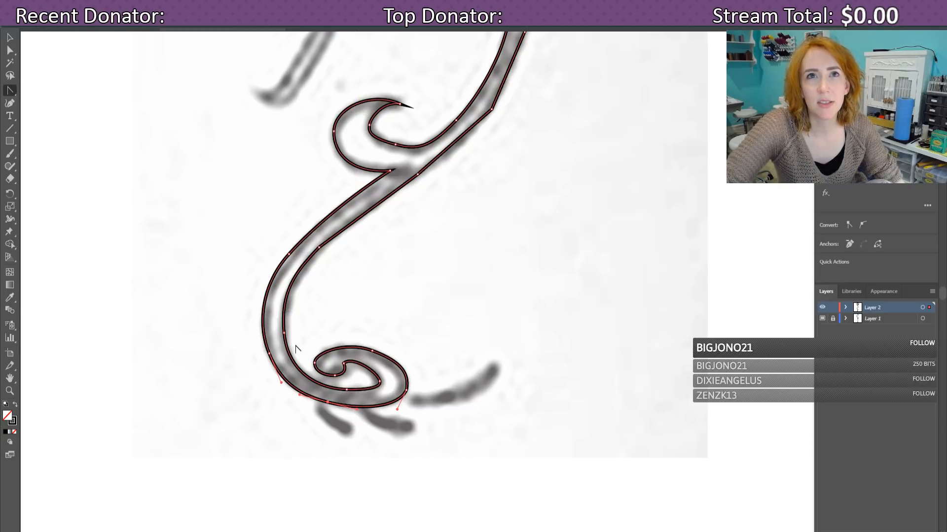
Step: Refit the stem's inner bend above the spiral by adjusting its handles and shifting the upper anchor slightly up the stem
left_click(284, 333)
left_click_drag(284, 334, 282, 289)
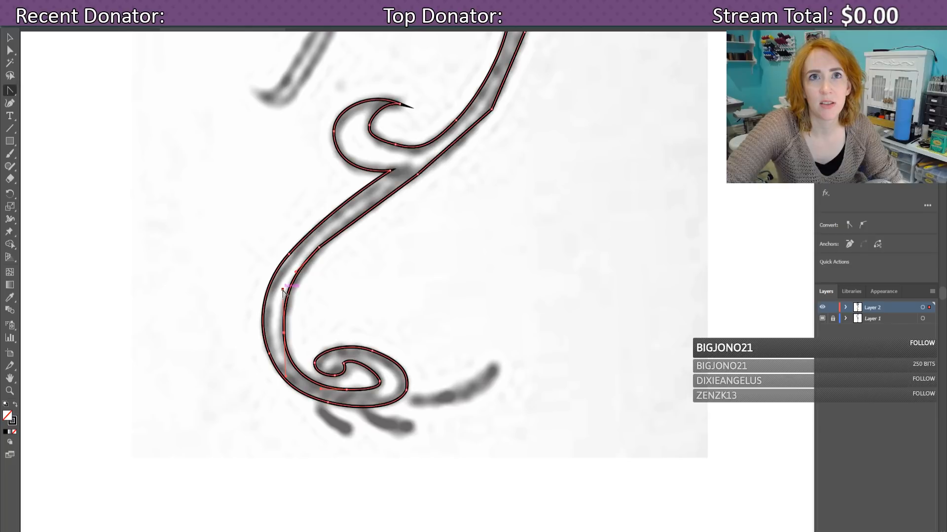
left_click(319, 248)
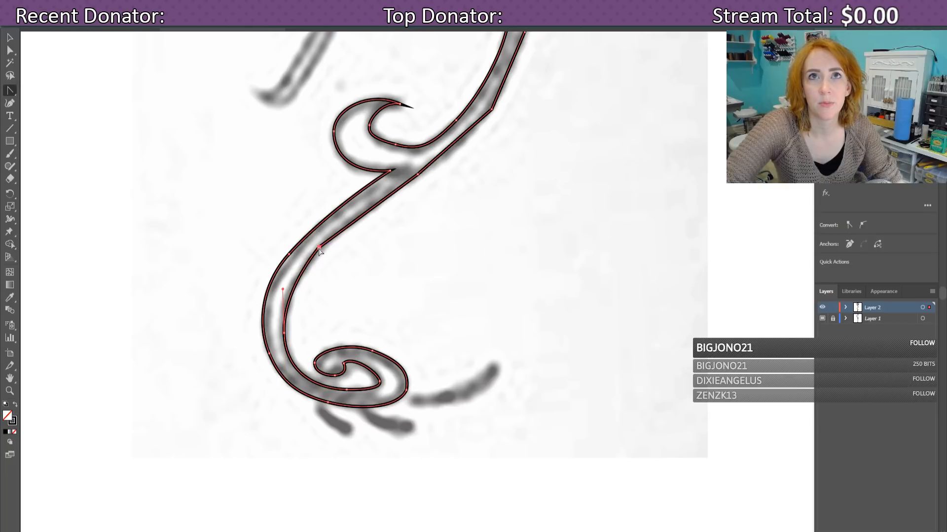
left_click_drag(358, 270, 364, 259)
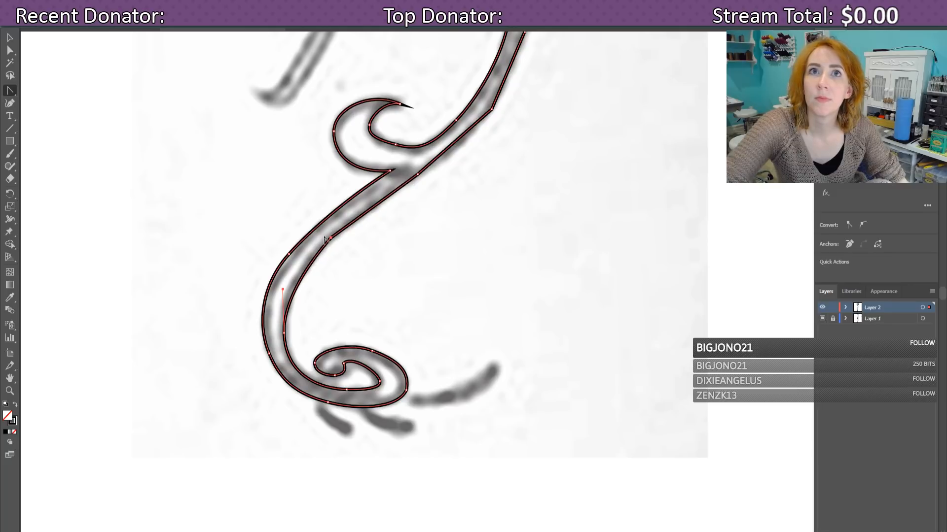
left_click_drag(330, 239, 372, 207)
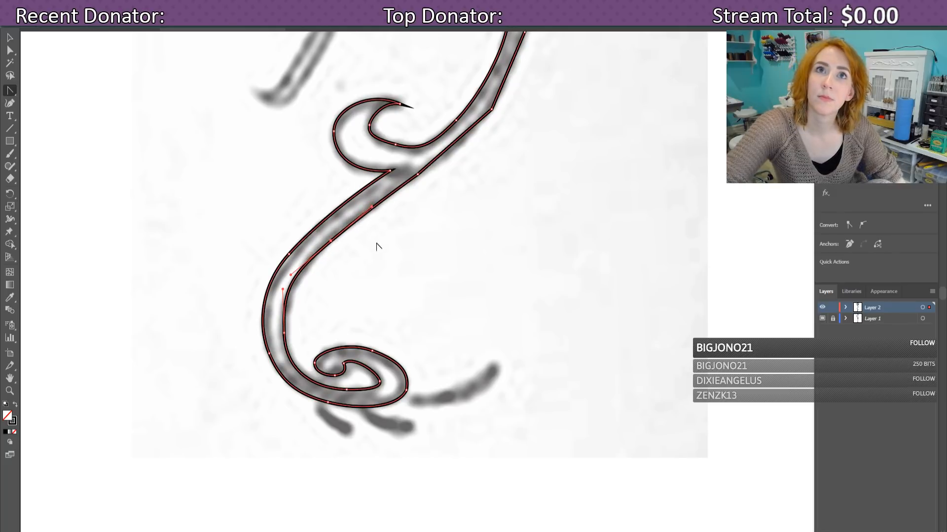
Step: Delete the extra anchor on the stem's right edge opposite the hook branch and curve the edge with the neighbouring anchors' handles
scroll(422, 288, "up", 1)
scroll(422, 288, "up", 3)
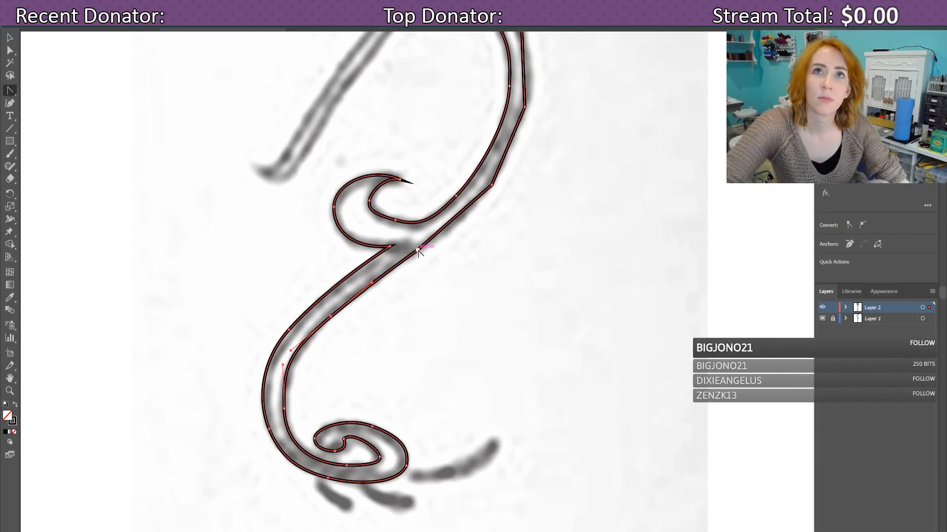
key("p")
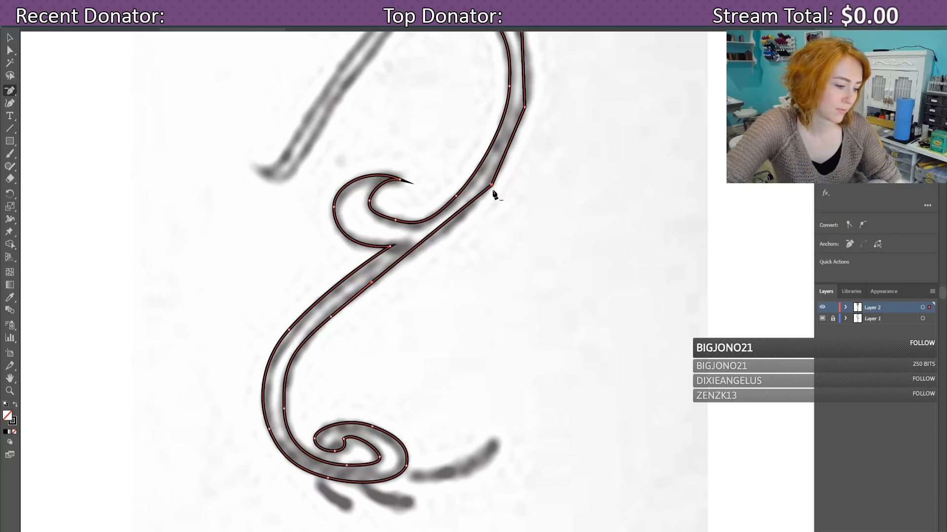
key("shift+c")
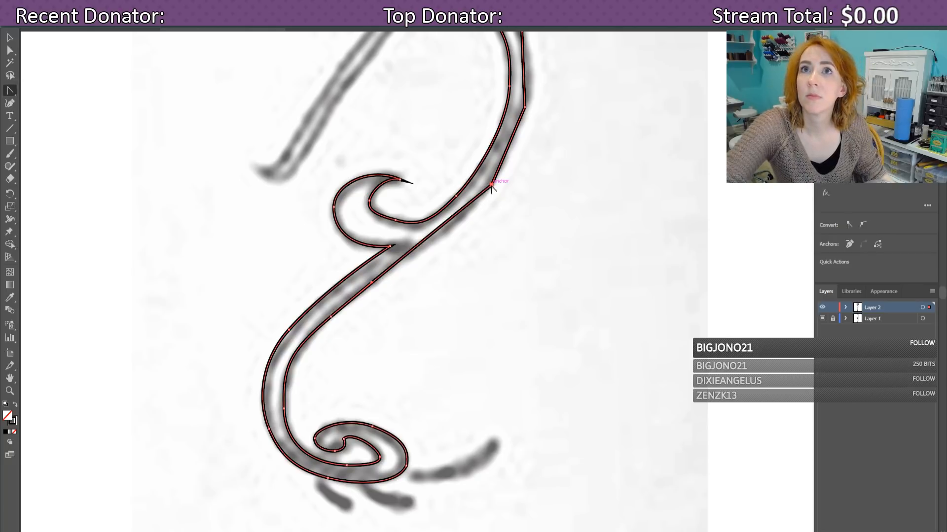
left_click_drag(491, 185, 515, 144)
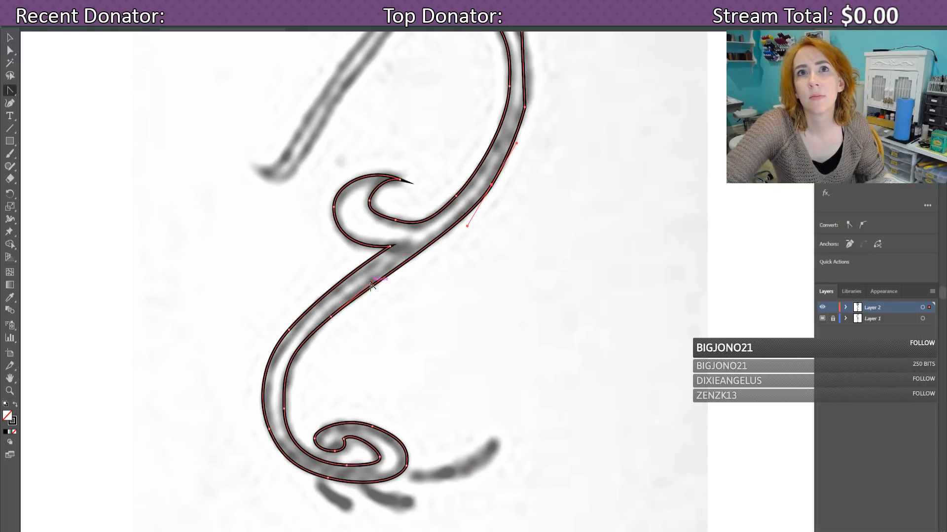
left_click_drag(370, 286, 406, 264)
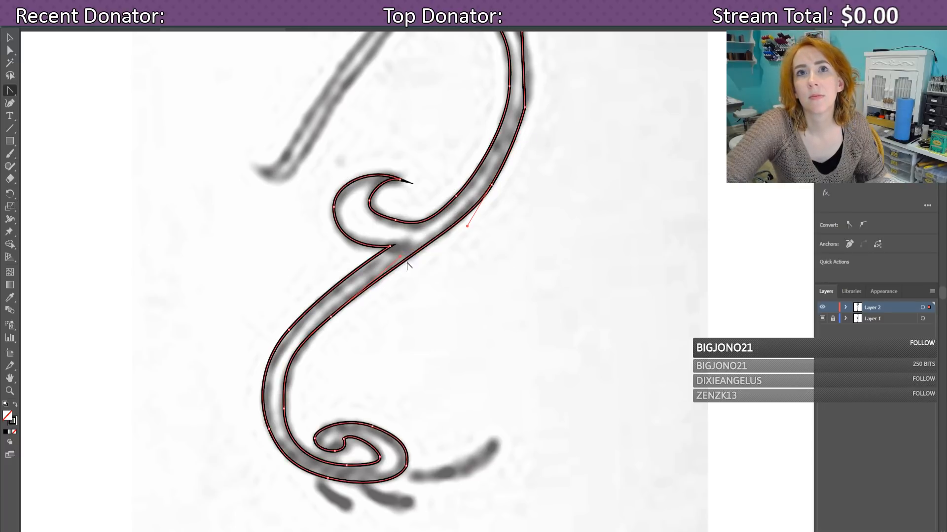
left_click_drag(467, 228, 462, 228)
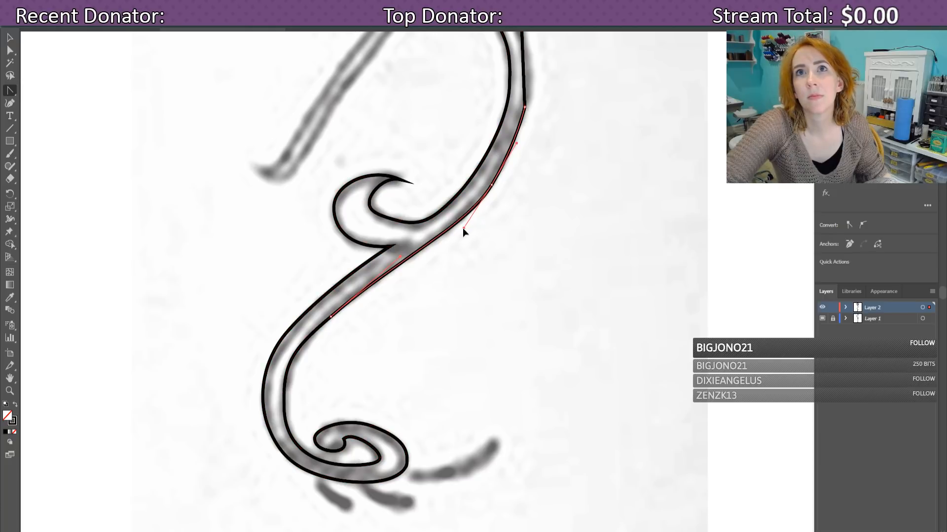
Step: Reset the right-edge anchor beside the hook, rebuild its smooth handles and lengthen the lower one to follow the sketch
left_click(490, 186)
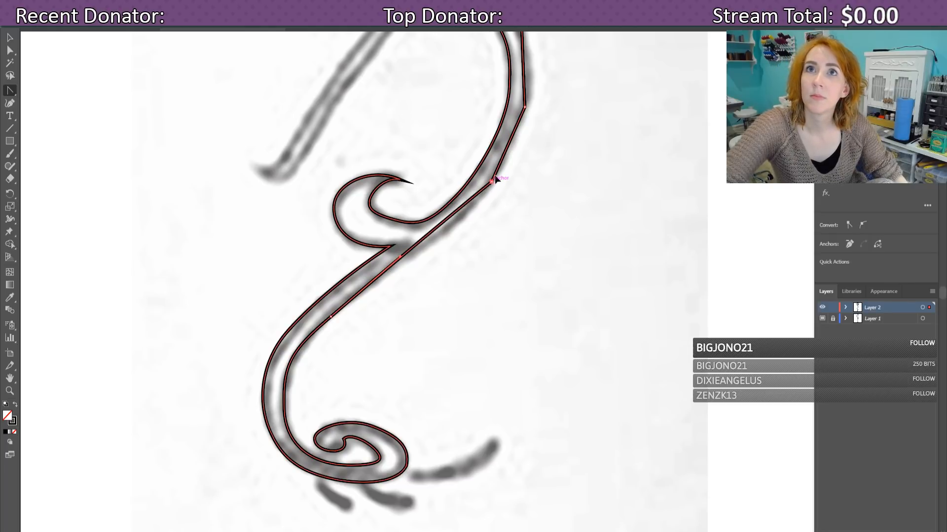
left_click_drag(493, 182, 513, 148)
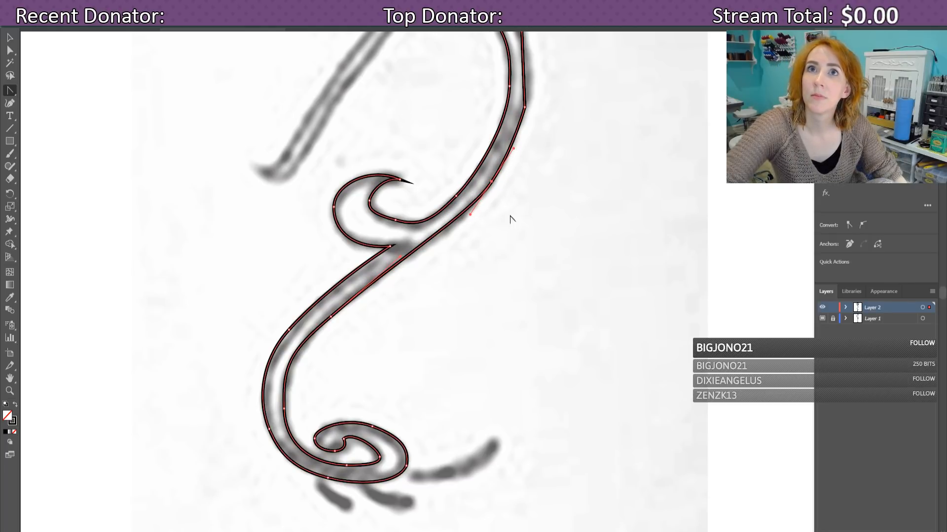
scroll(483, 255, "up", 1)
left_click_drag(470, 240, 446, 266)
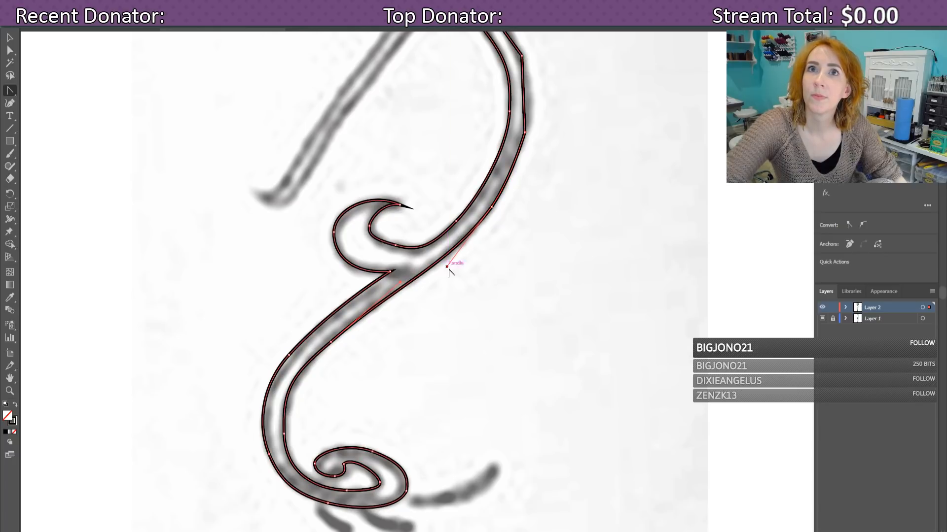
Step: Bend the straight segments around the stem's outer right bulge into curves that follow the sketch
scroll(450, 266, "up", 4)
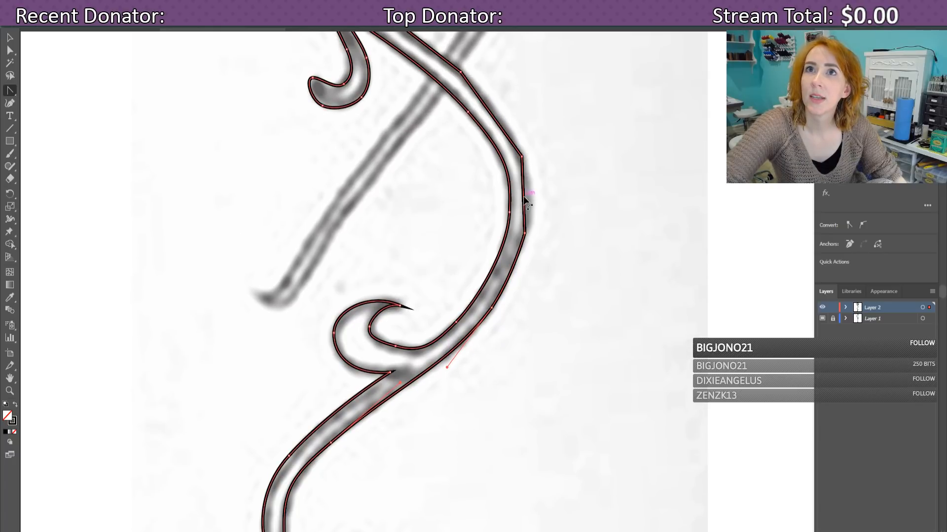
left_click_drag(522, 197, 529, 202)
scroll(532, 247, "up", 1)
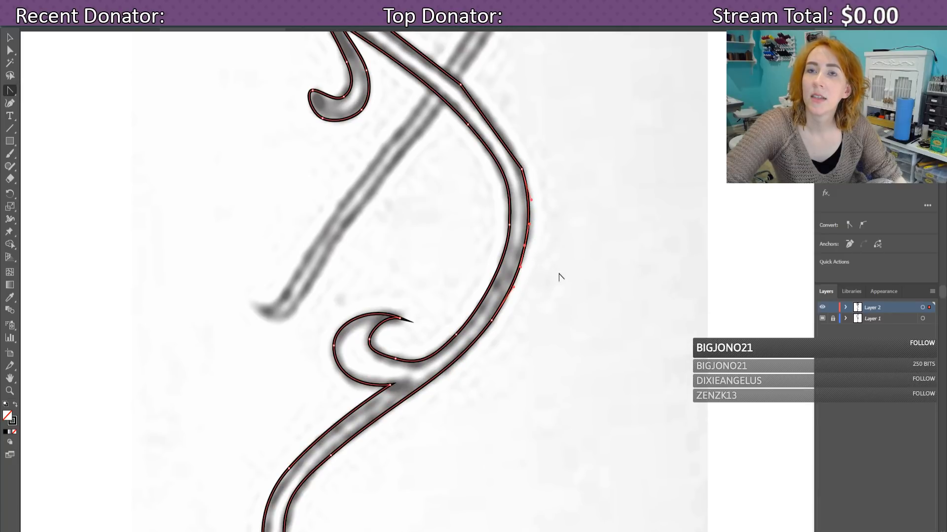
scroll(570, 317, "up", 3)
scroll(537, 266, "up", 1)
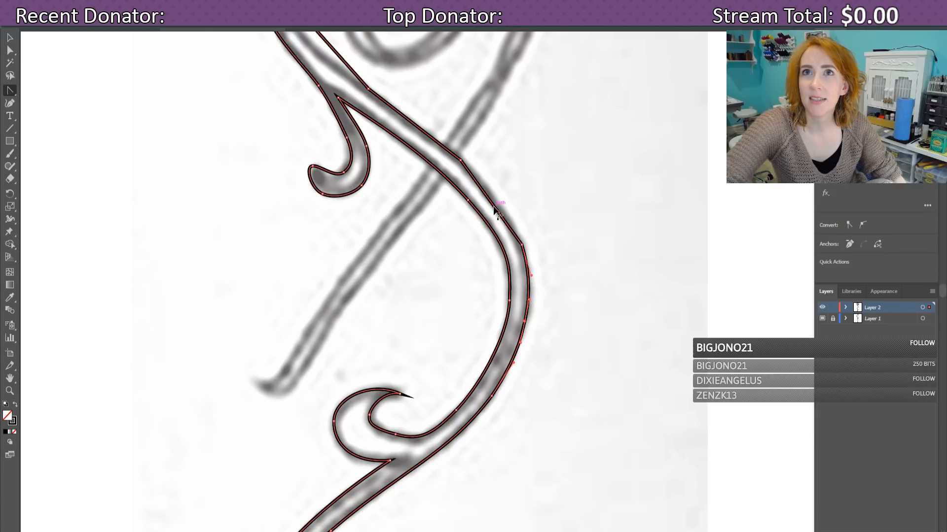
left_click(495, 203)
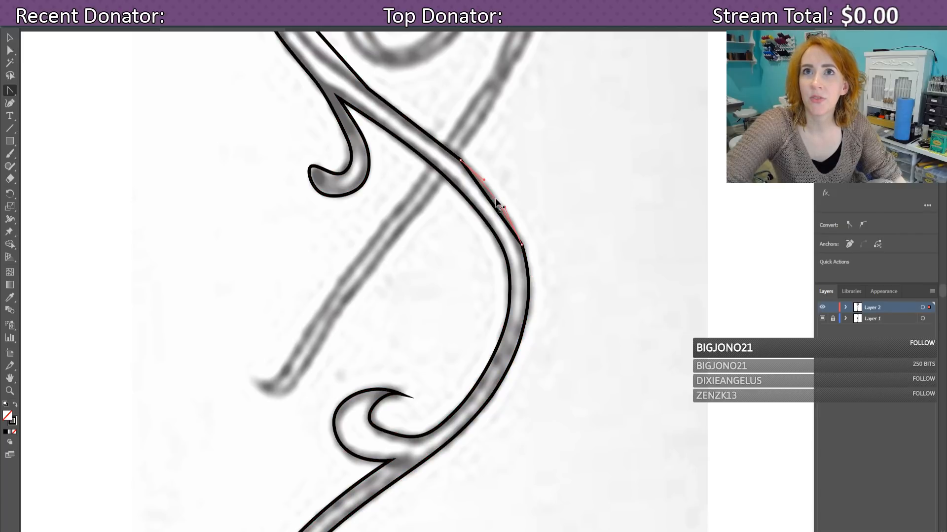
Step: Bend the straight right-edge segment above the small curl branch inward to match the sketched stem
scroll(419, 237, "up", 5)
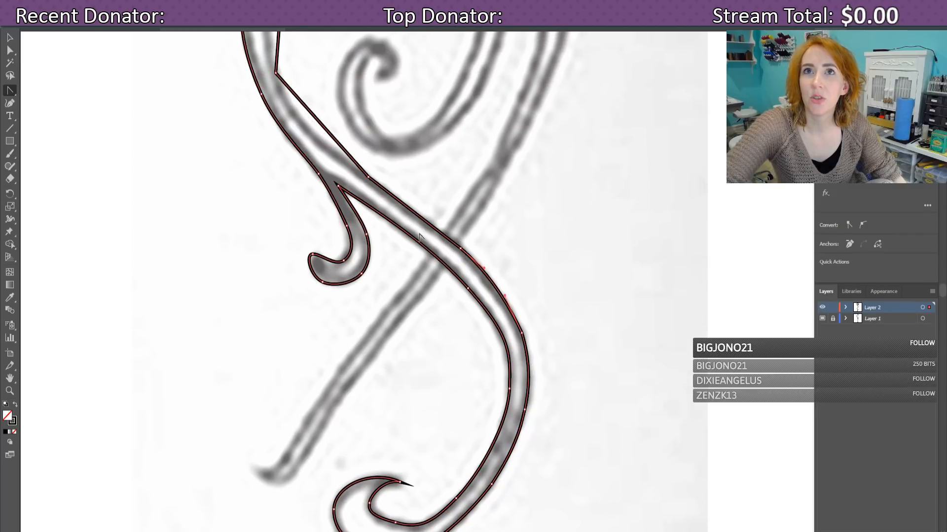
left_click(310, 127)
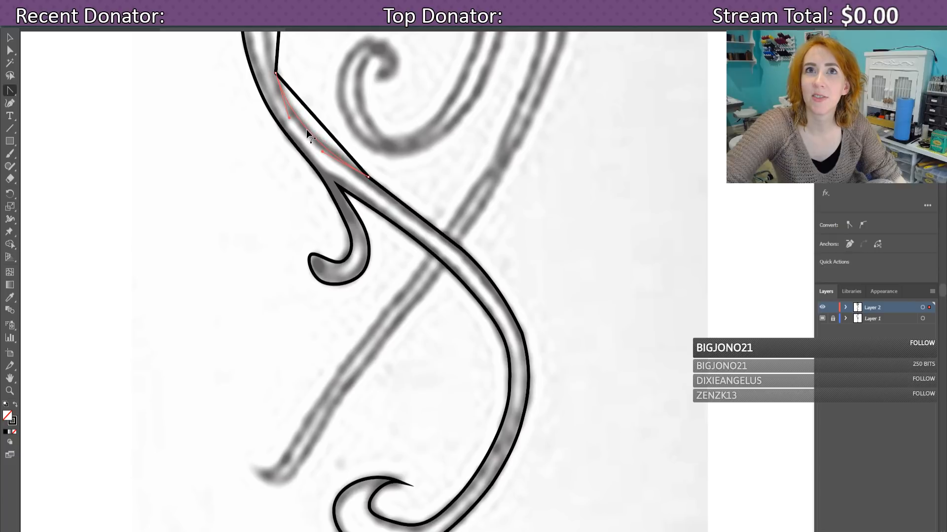
scroll(331, 313, "up", 4)
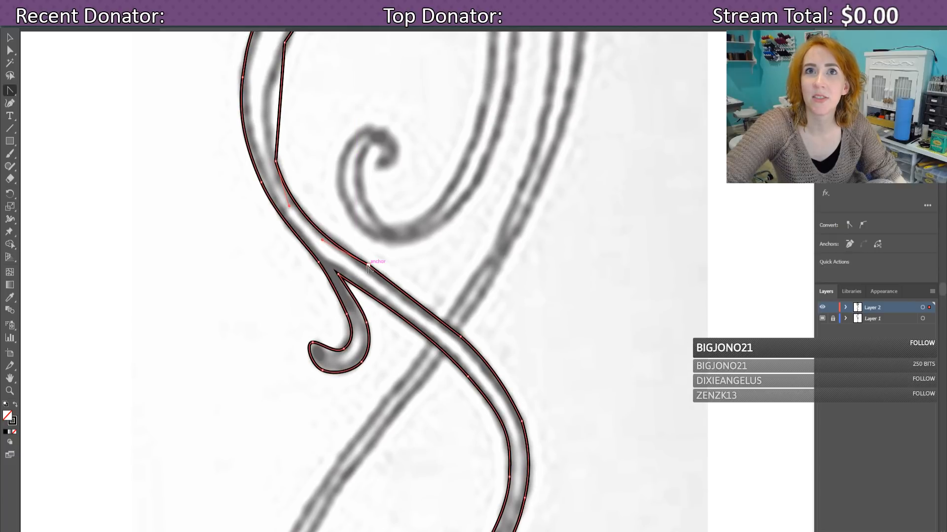
Step: Smooth the right-edge anchors opposite the small curl and at the stroke crossing, hiding Layer 1 temporarily to check the outline
left_click(822, 319)
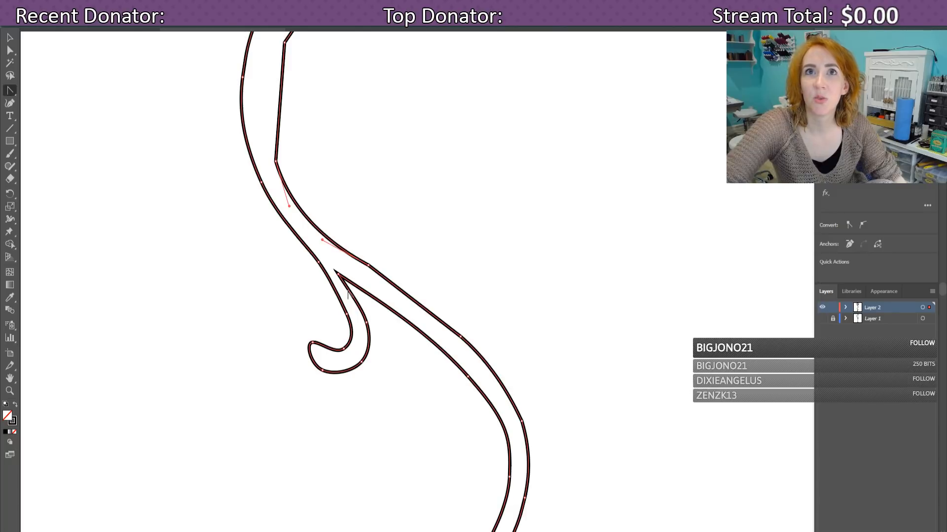
left_click_drag(368, 266, 334, 249)
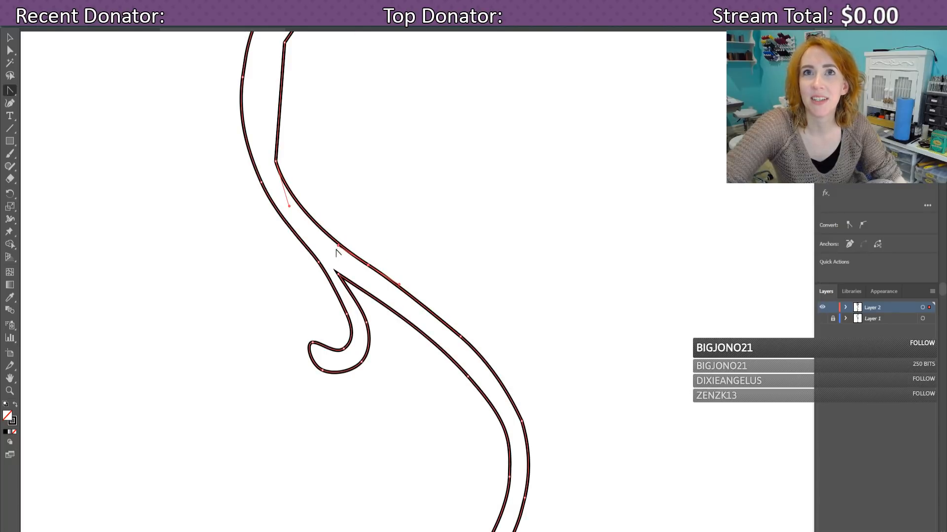
left_click(822, 319)
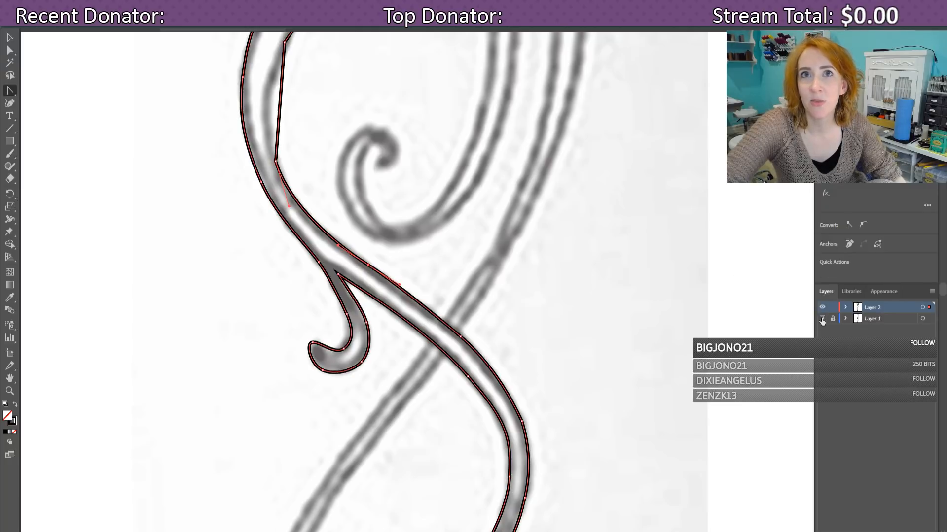
left_click(365, 266)
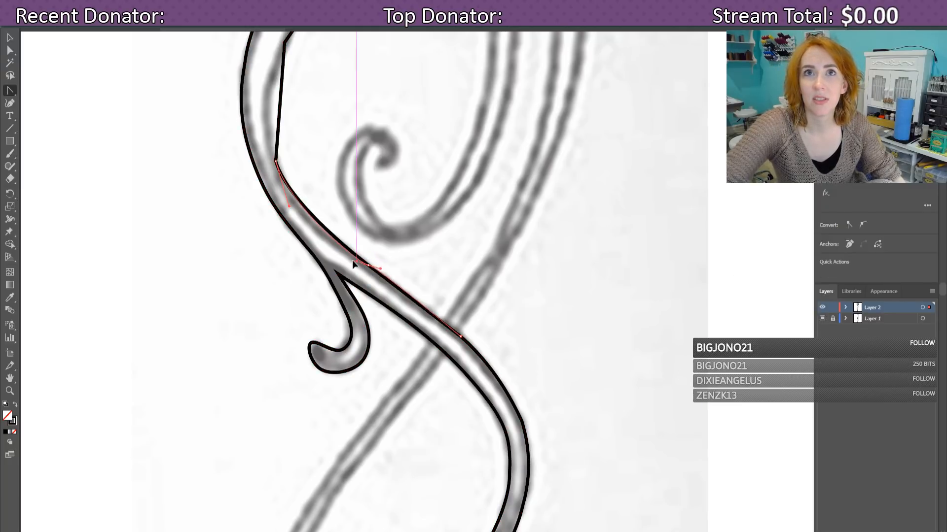
left_click(330, 236)
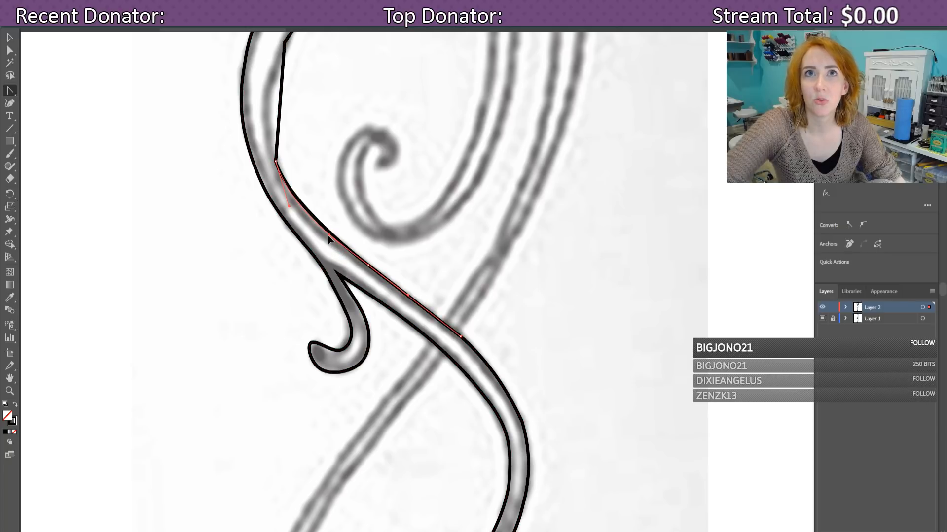
left_click(328, 239)
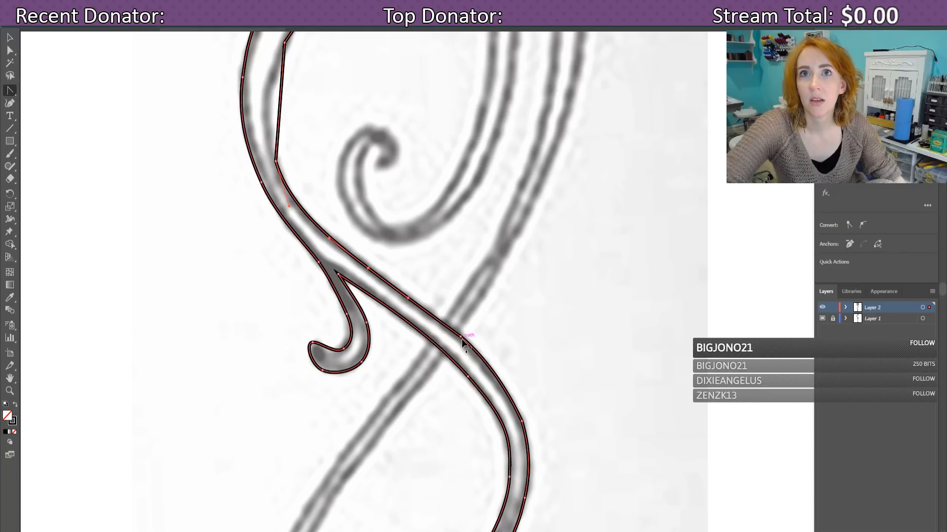
key("Escape")
left_click(436, 313)
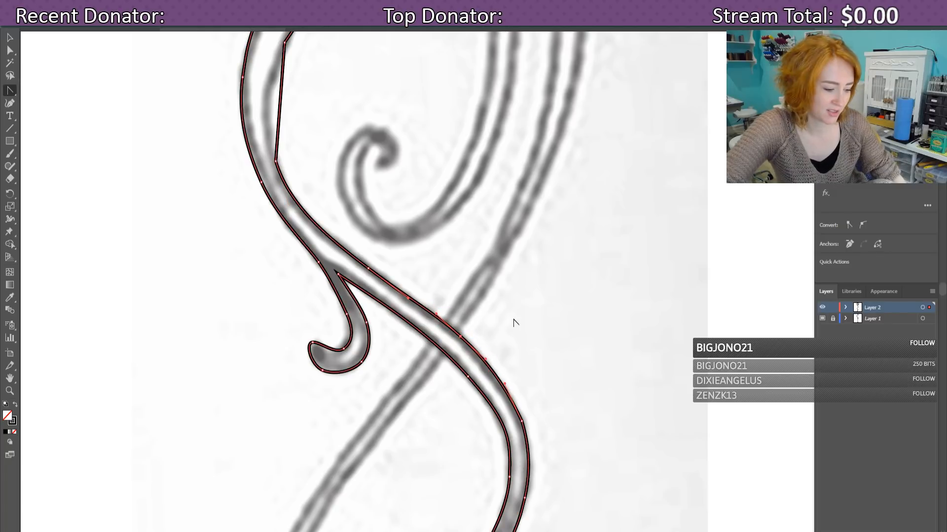
Step: Bend the straight inner segment opposite the stem's upper left bulge outward onto the sketch line
scroll(296, 276, "up", 3)
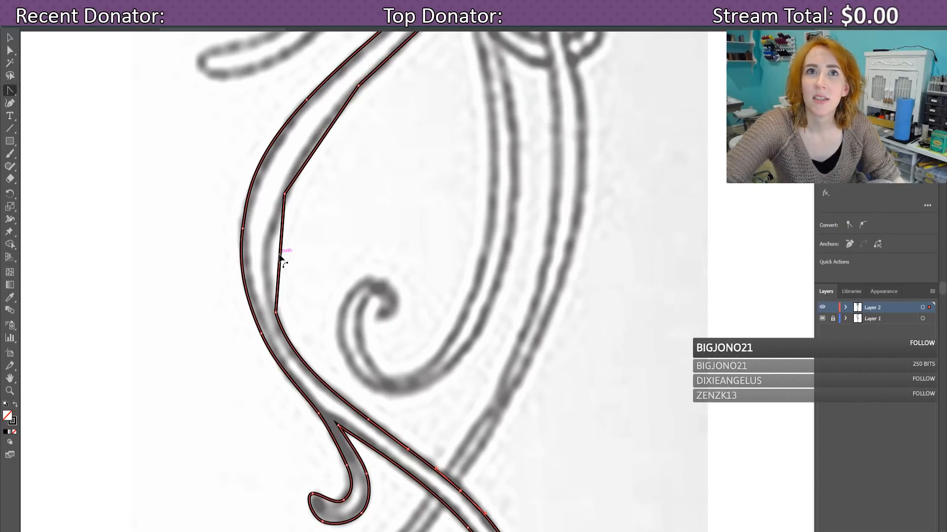
left_click_drag(280, 258, 269, 252)
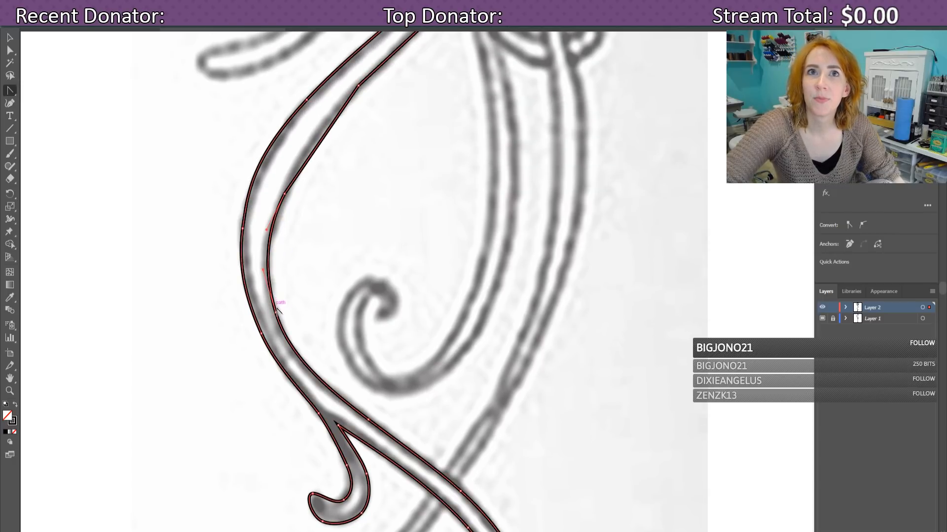
Step: Smooth the inner-edge corner anchors from the stem's left bulge up through the stroke crossing to match the sketch
left_click(275, 313)
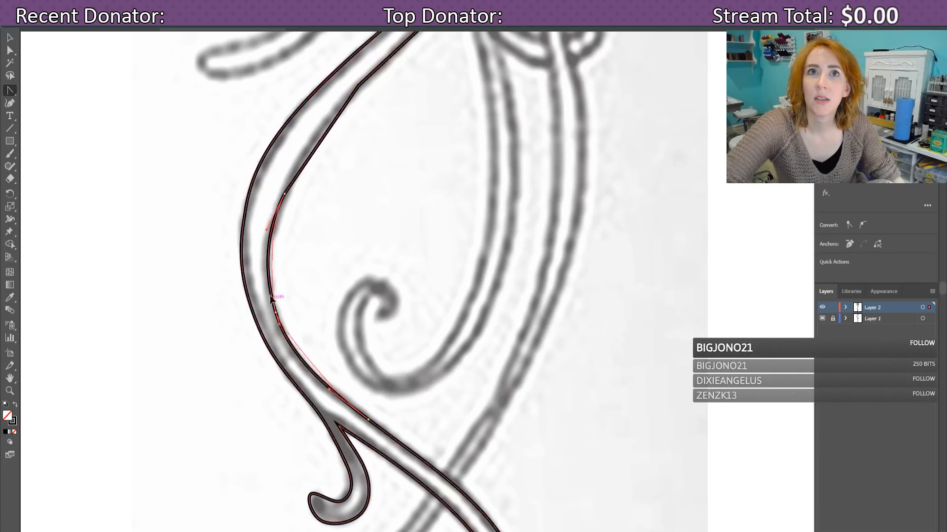
left_click_drag(264, 280, 306, 220)
scroll(312, 327, "up", 3)
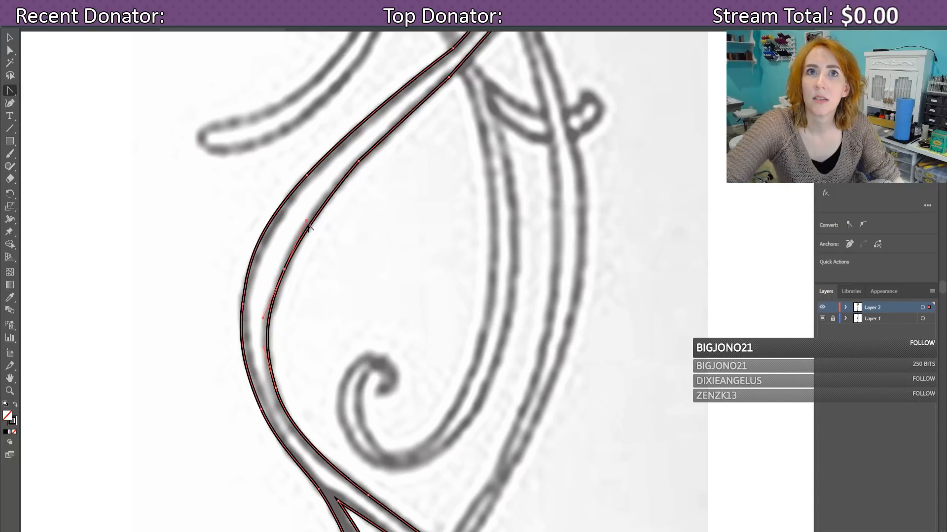
scroll(359, 313, "up", 3)
left_click_drag(358, 237, 393, 206)
scroll(409, 269, "up", 3)
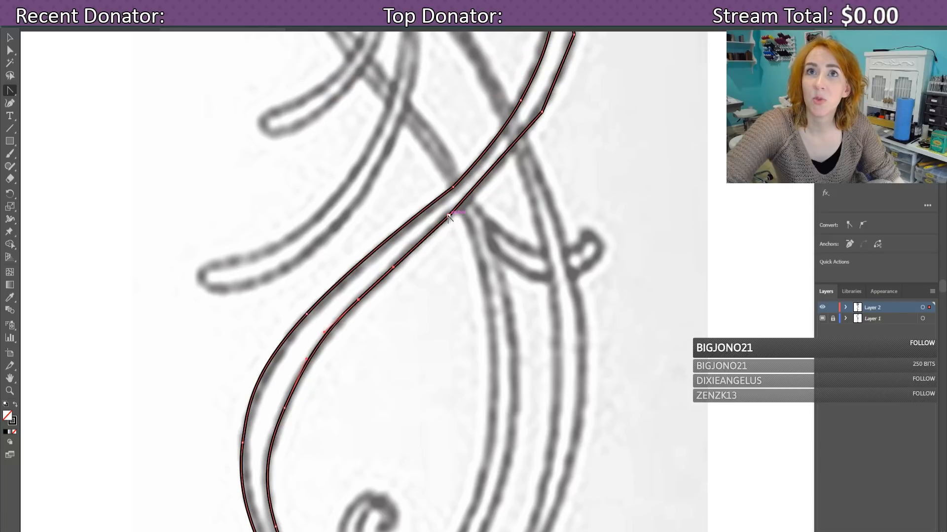
left_click_drag(453, 212, 561, 158)
Step: Delete the extra anchor on the right bulge's outer edge, then smooth and reposition the remaining one along the sketched curve
scroll(592, 216, "up", 4)
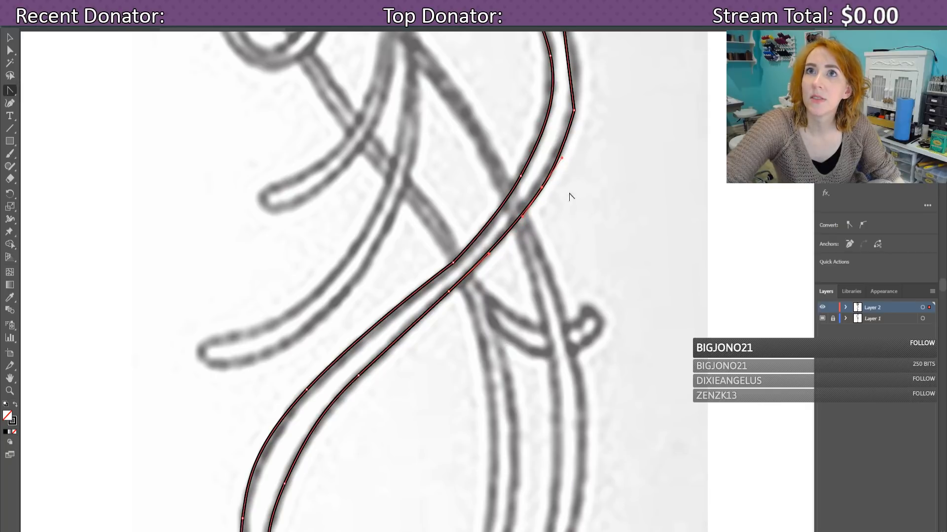
scroll(569, 197, "up", 4)
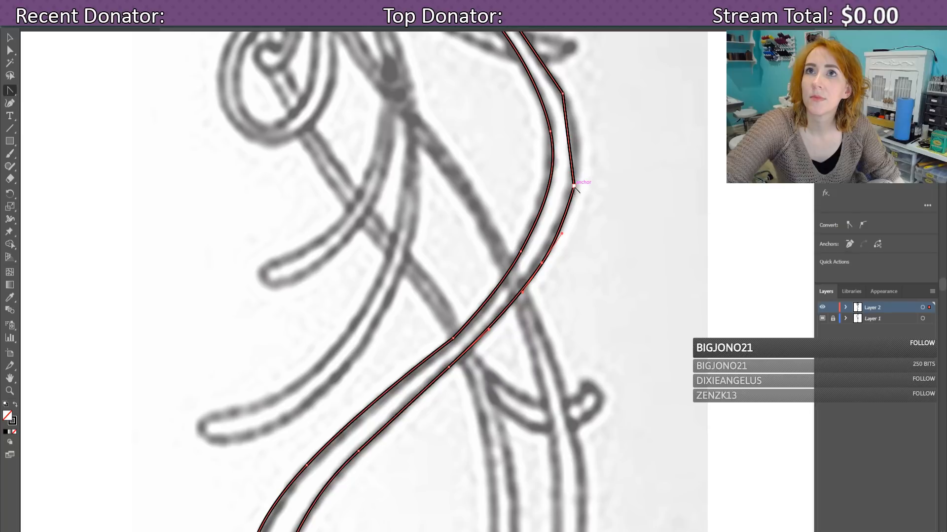
scroll(576, 191, "up", 4)
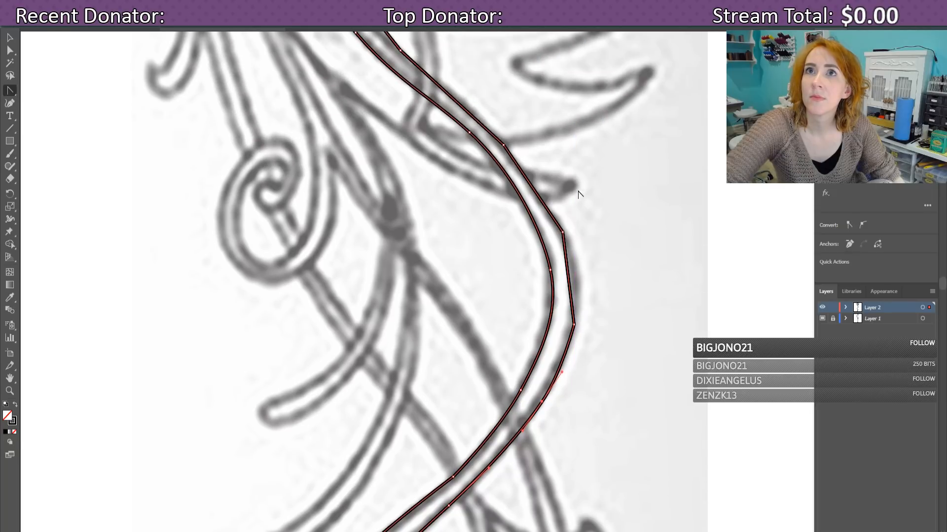
scroll(577, 190, "up", 4)
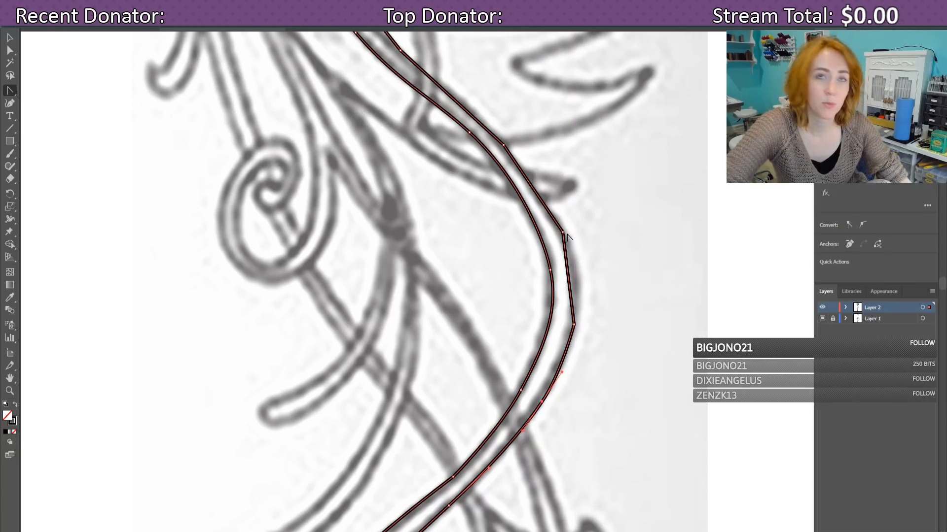
left_click(566, 234)
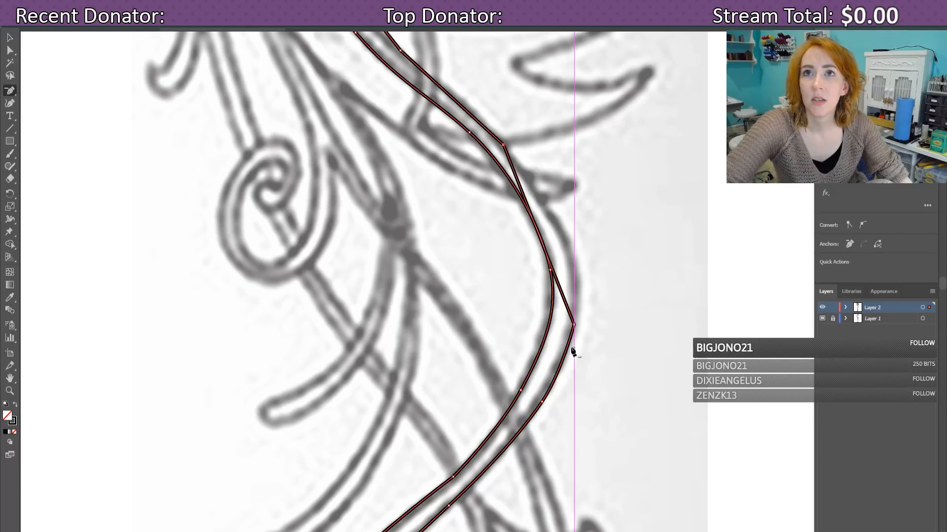
key("shift+c")
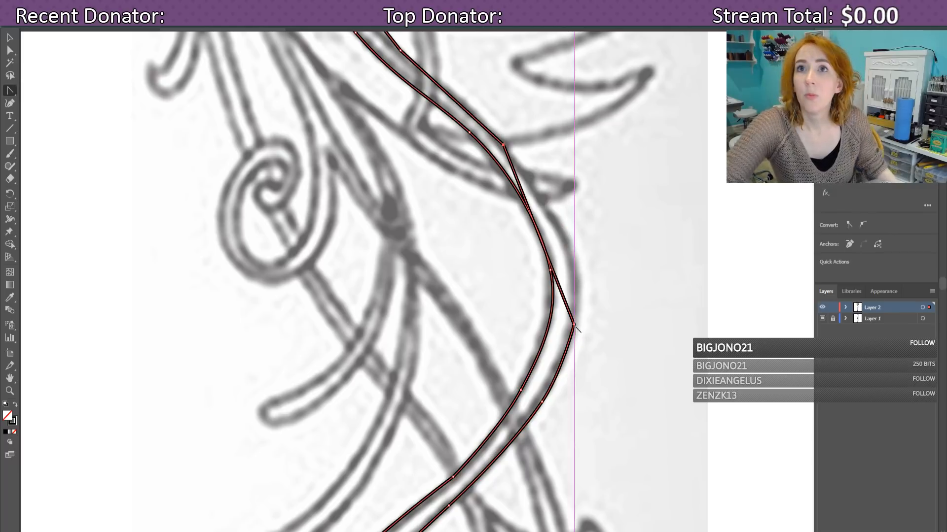
left_click_drag(573, 324, 578, 236)
key("Left")
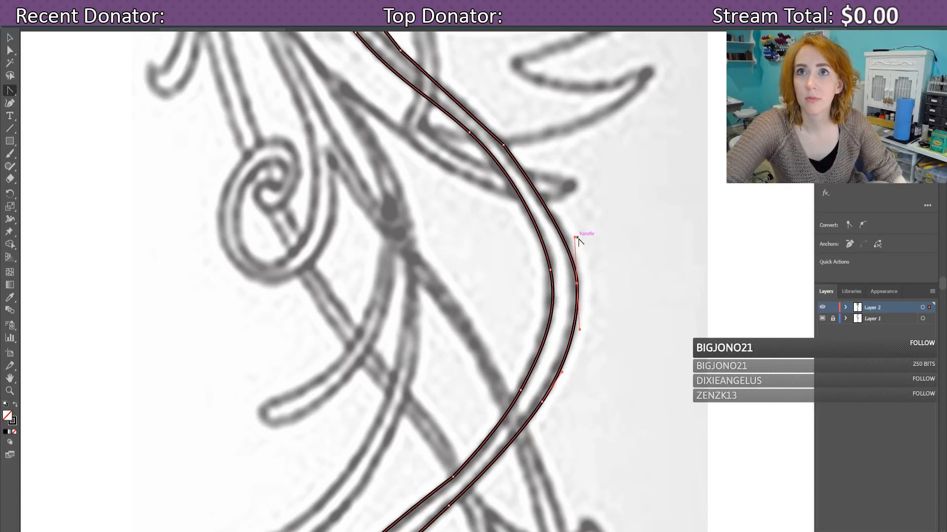
Step: Smooth the next three right-edge anchors above the right bulge so the stem flows past the leaf crossings
left_click(503, 145)
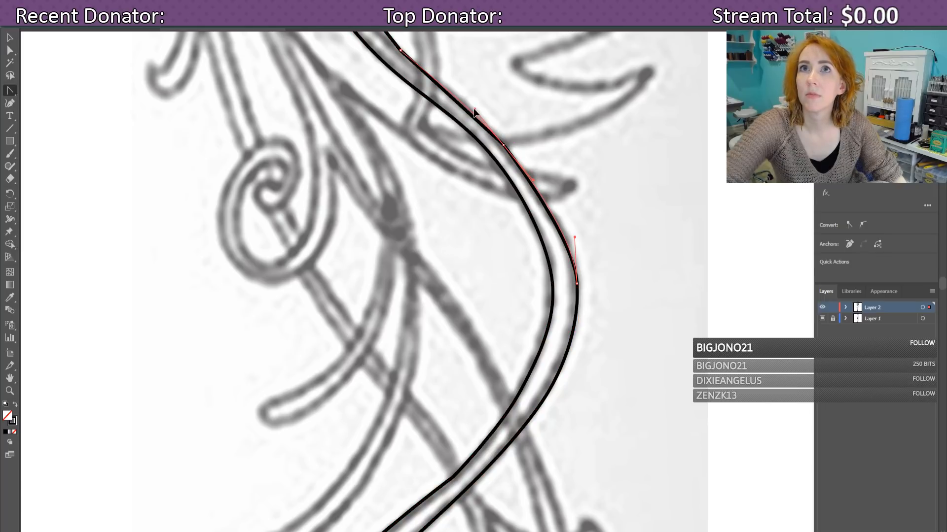
scroll(507, 113, "up", 5)
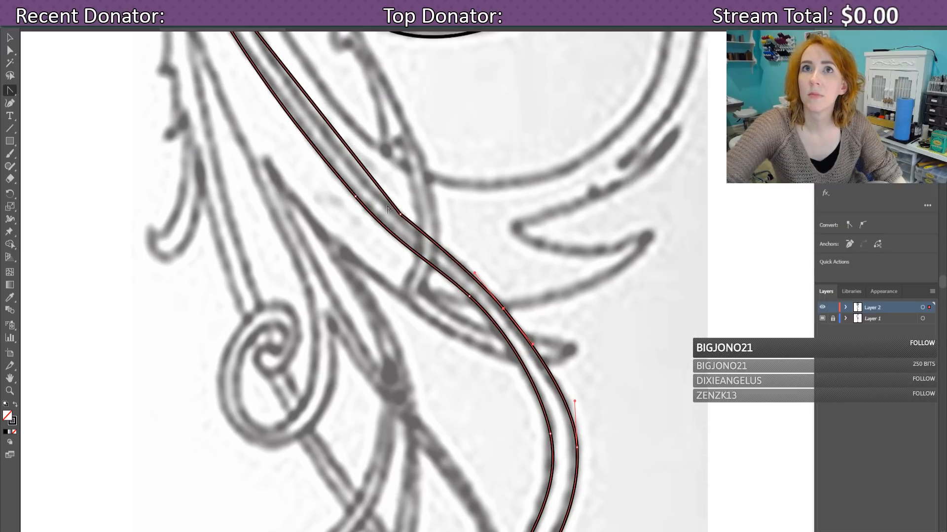
left_click(400, 214)
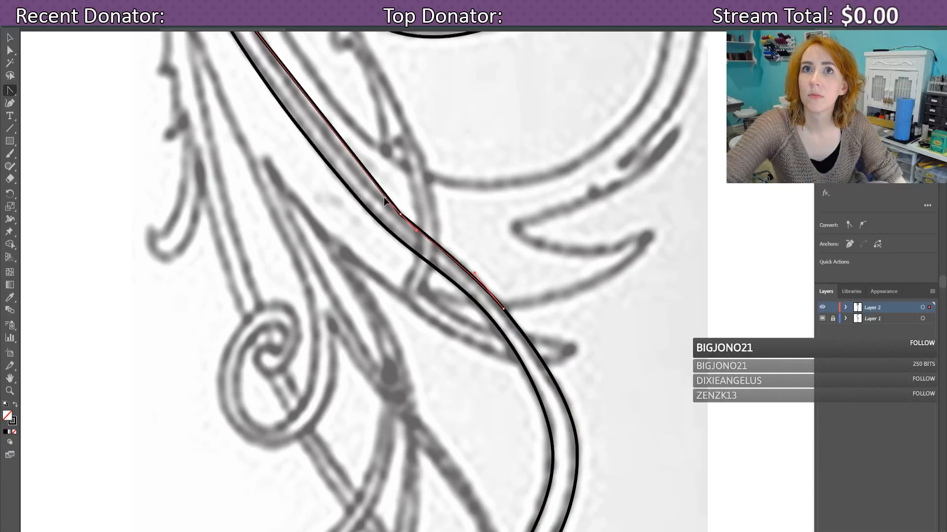
left_click(362, 181)
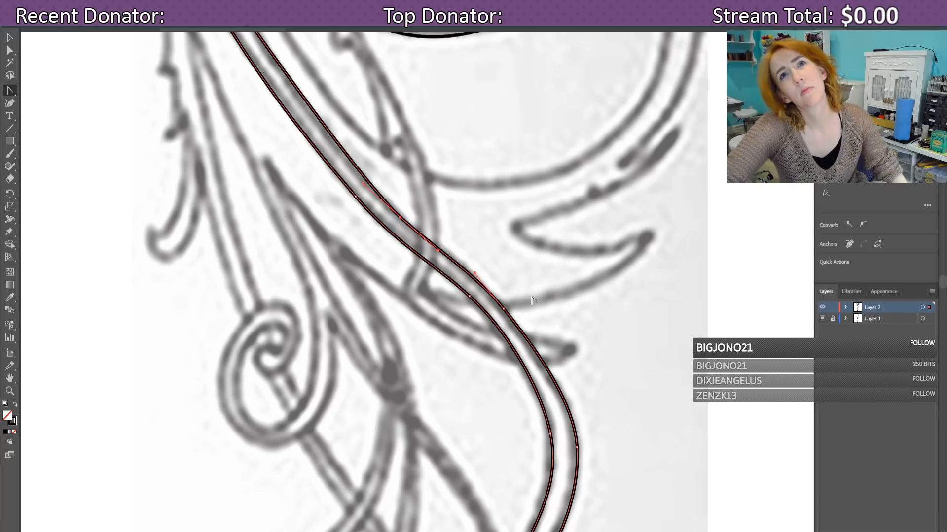
scroll(537, 288, "up", 3)
scroll(538, 288, "up", 3)
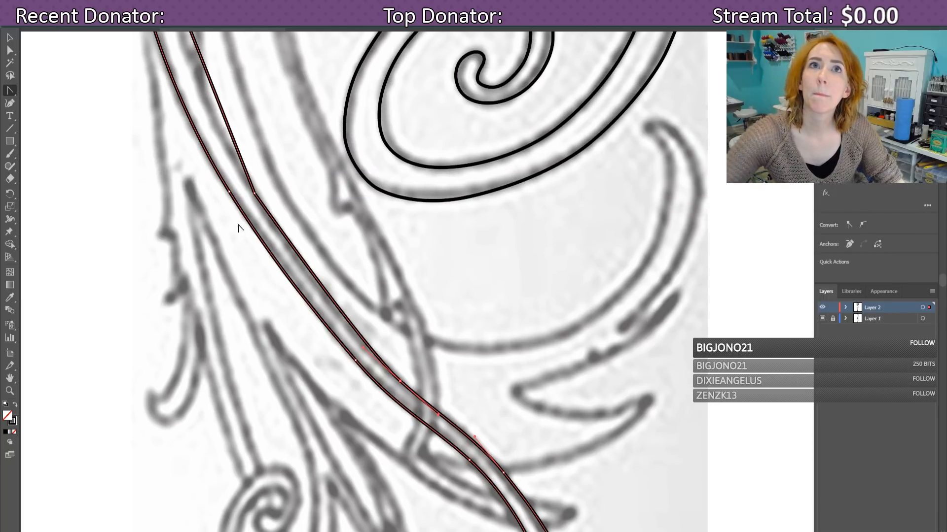
left_click_drag(254, 193, 219, 131)
Step: Shift the corner anchor on the inner edge of the stem's long left side slightly downward and convert it to a smooth curve
scroll(251, 198, "up", 7)
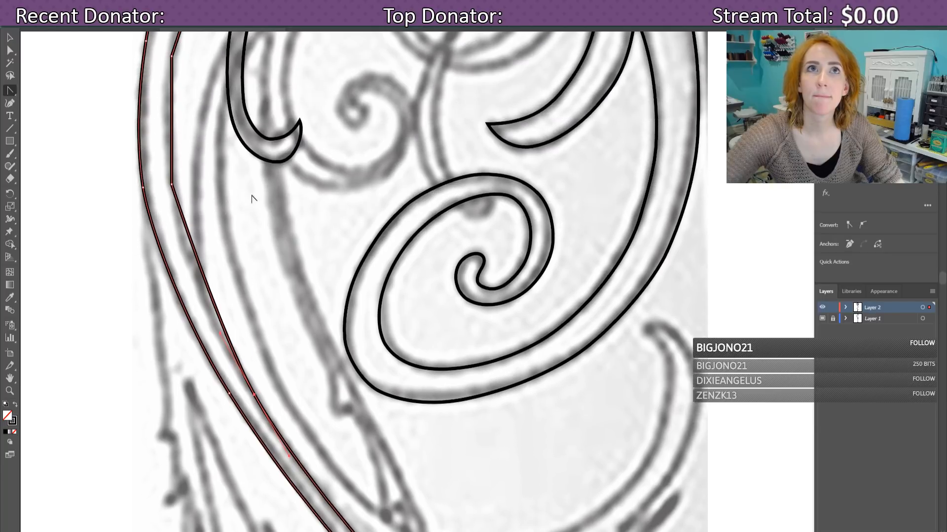
scroll(251, 198, "up", 3)
scroll(189, 292, "down", 3)
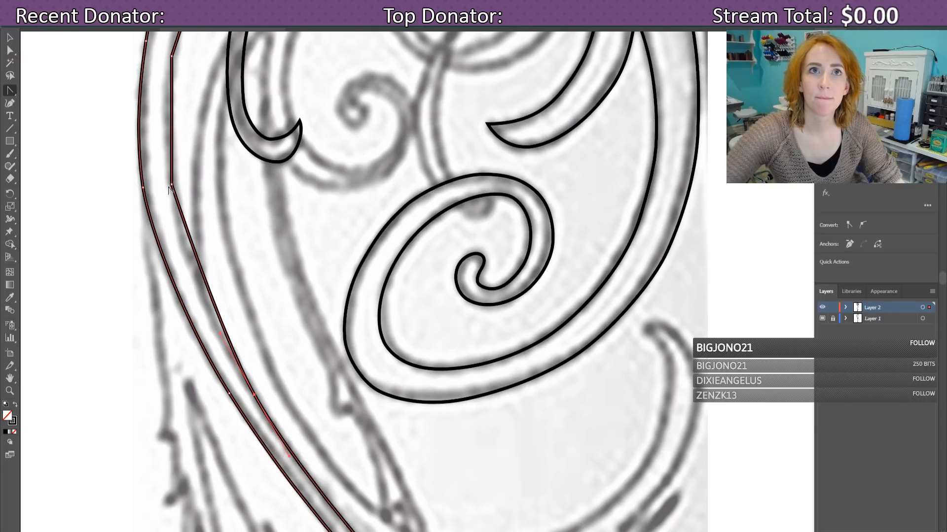
left_click_drag(170, 184, 171, 199)
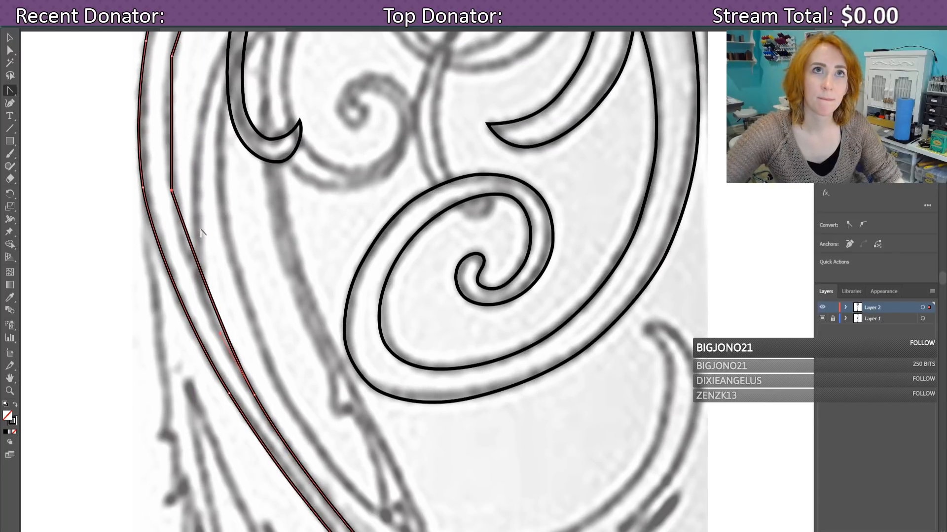
key("ctrl+z")
key("ctrl+z")
key("ctrl+z")
key("ctrl+z")
key("ctrl+z")
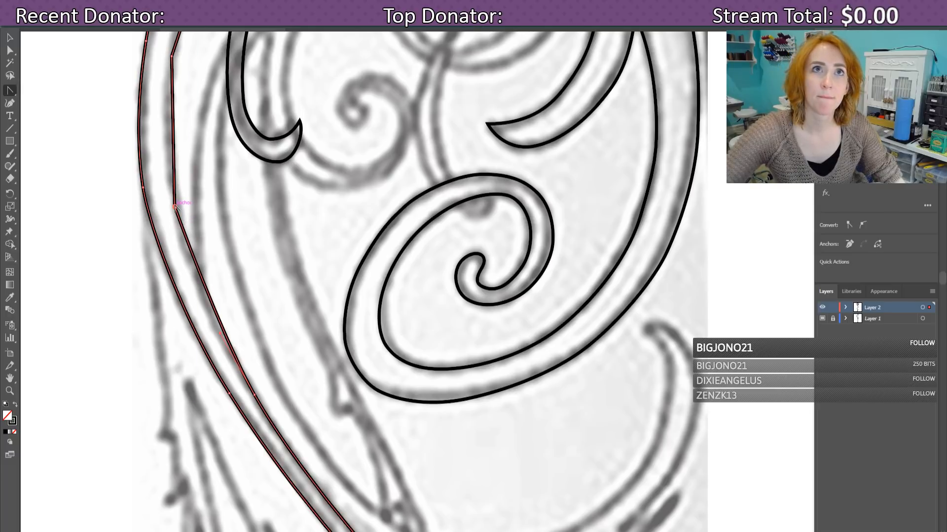
left_click_drag(175, 207, 165, 140)
Step: Curve the uppermost inner-edge segments, adjusting the end anchor where the stem meets the upper scroll
scroll(198, 228, "up", 5)
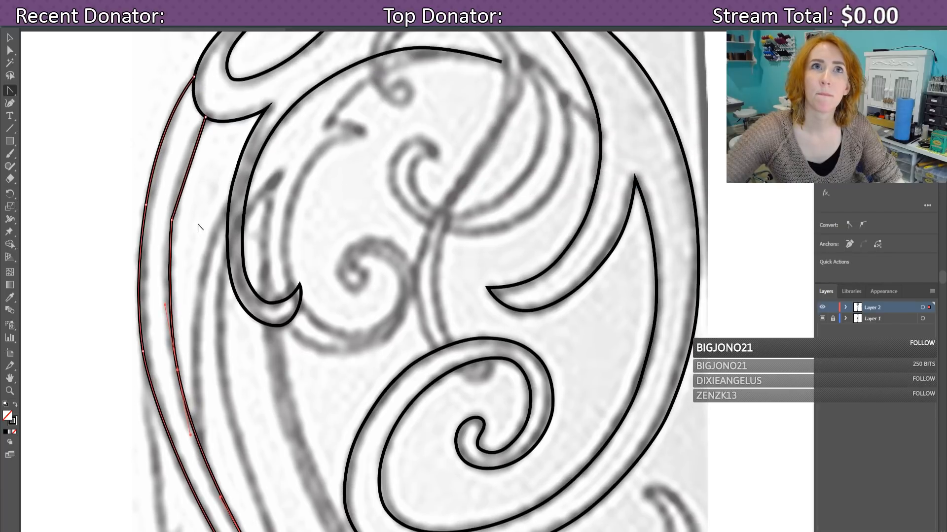
left_click_drag(171, 220, 183, 178)
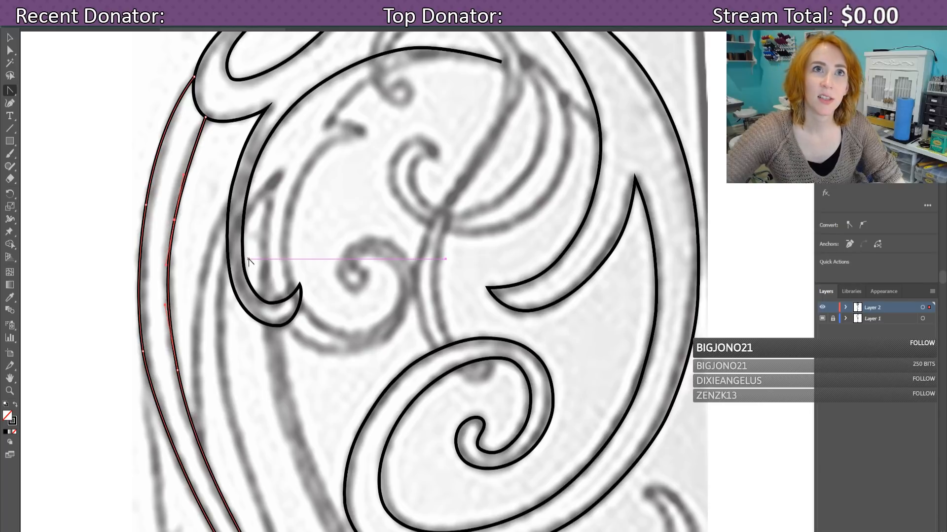
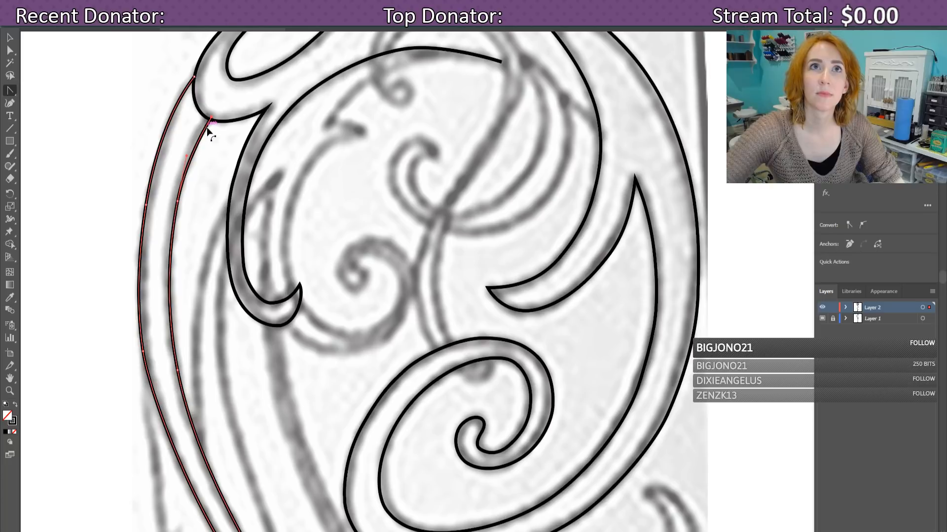
left_click_drag(207, 127, 221, 103)
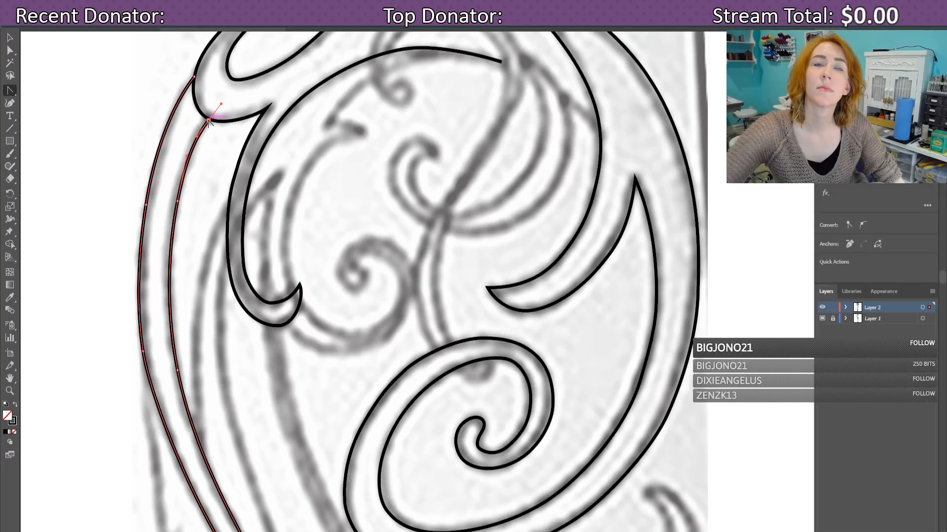
Step: Hide Layer 1 and inspect the traced stem outline without the sketch
left_click(822, 319)
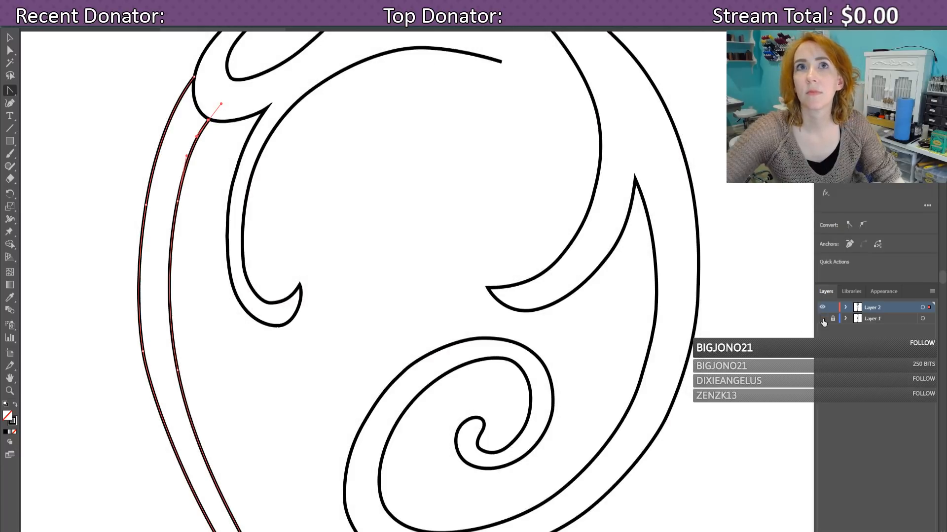
left_click(822, 319)
left_click(823, 319)
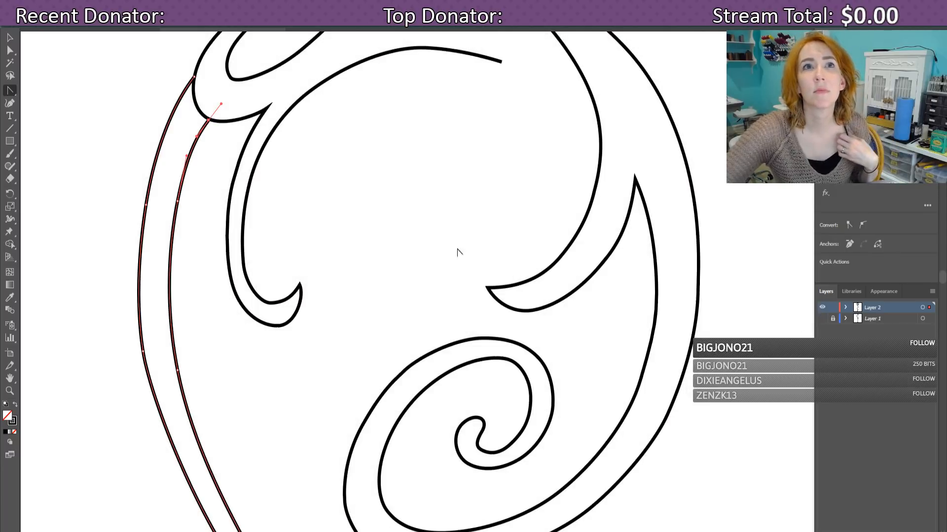
scroll(428, 211, "down", 6)
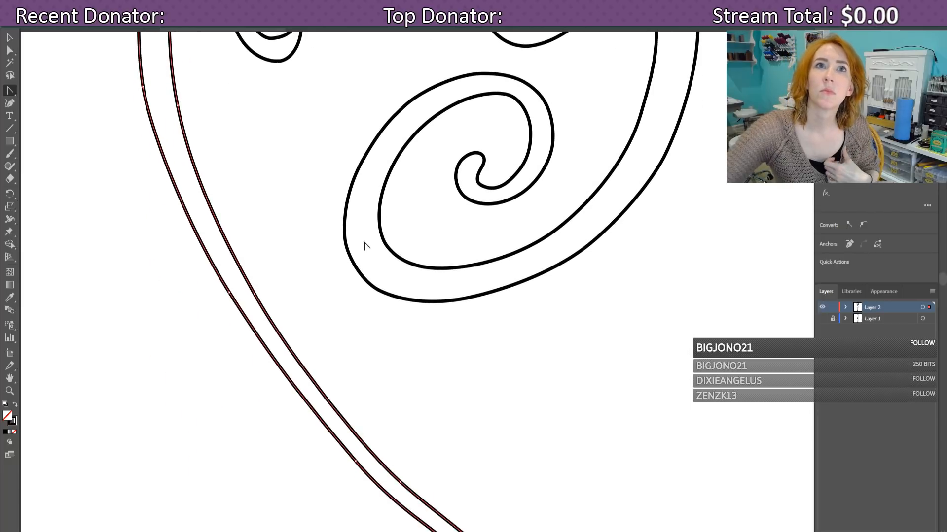
scroll(202, 214, "down", 10)
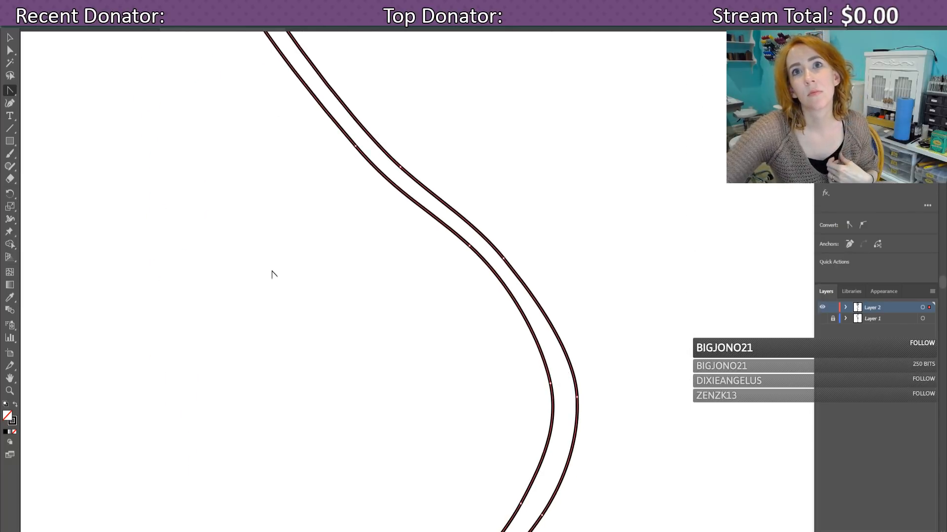
scroll(276, 286, "down", 6)
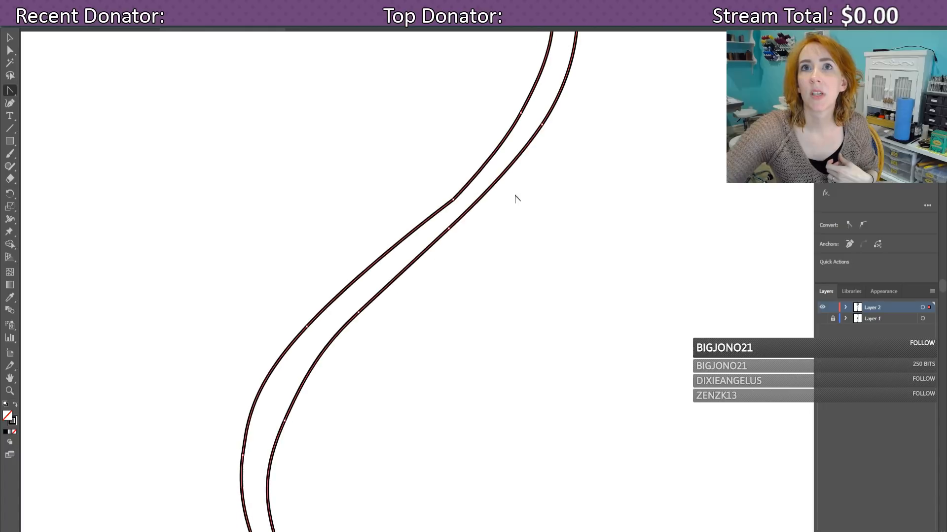
Step: Convert the sharp left-edge anchor at the stroke crossing between the two bulges to a smooth point and nudge it left and down
left_click(453, 200)
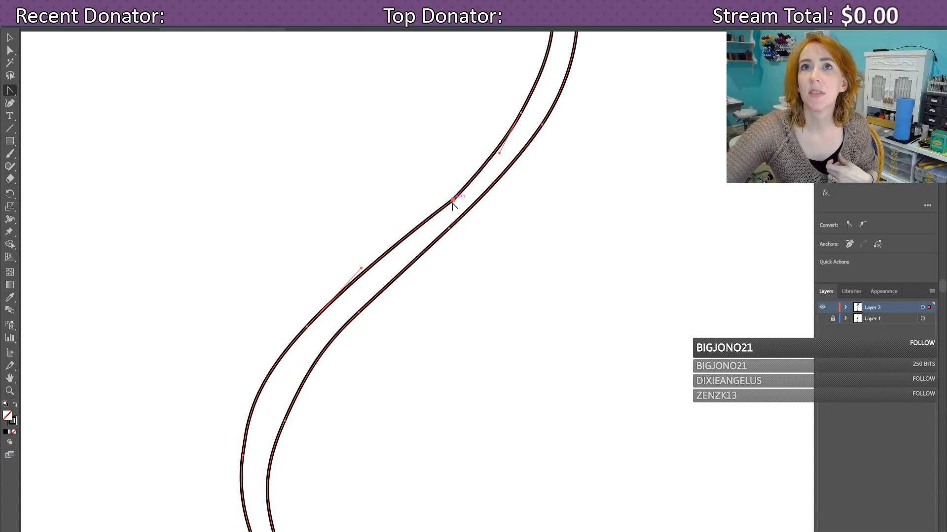
left_click_drag(454, 201, 436, 218)
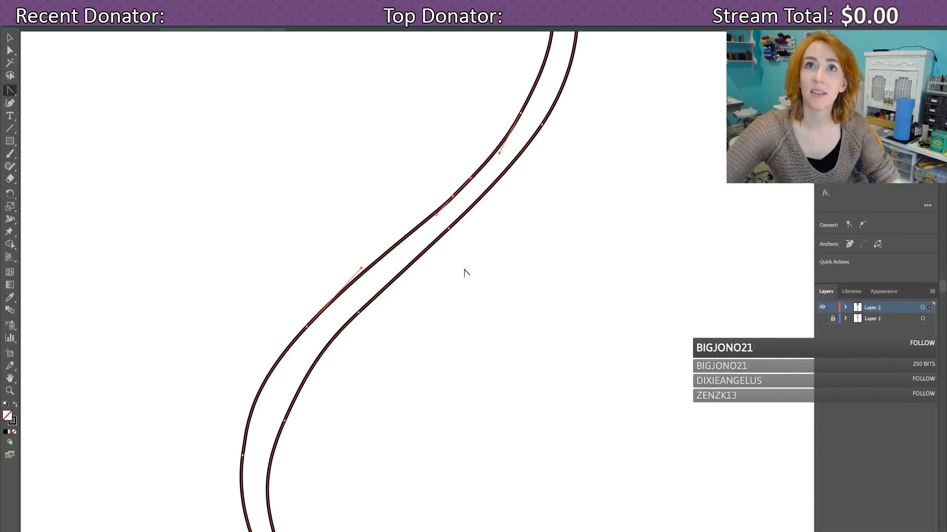
key("Left")
key("Left")
key("Left")
key("Left")
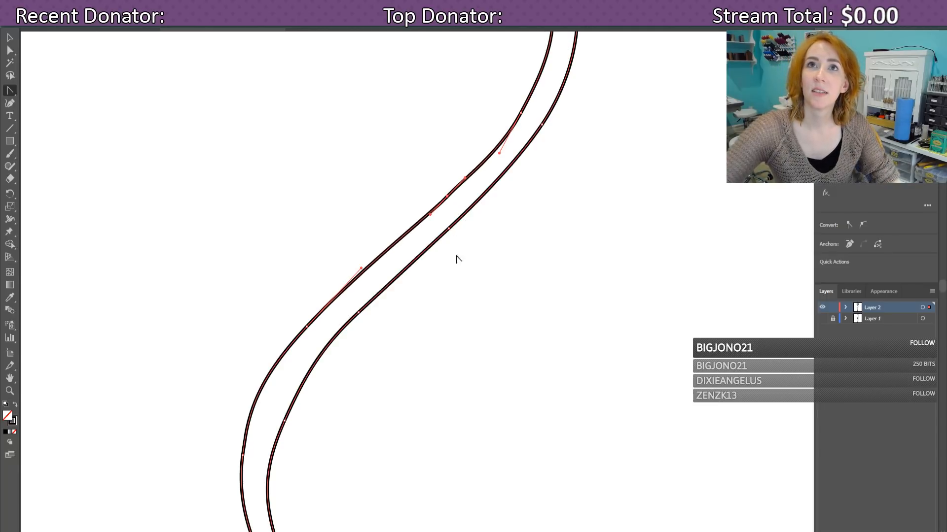
key("Down")
key("Down")
Step: Lengthen the crossing anchor's direction handles along the stem and nudge it further down for a smoother transition
left_click_drag(447, 199, 414, 231)
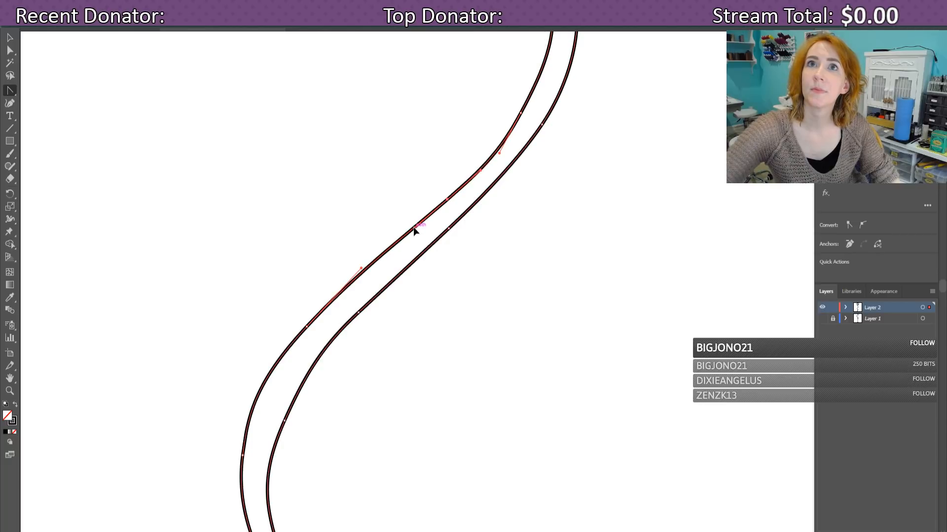
key("Down")
key("Down")
key("Down")
key("Down")
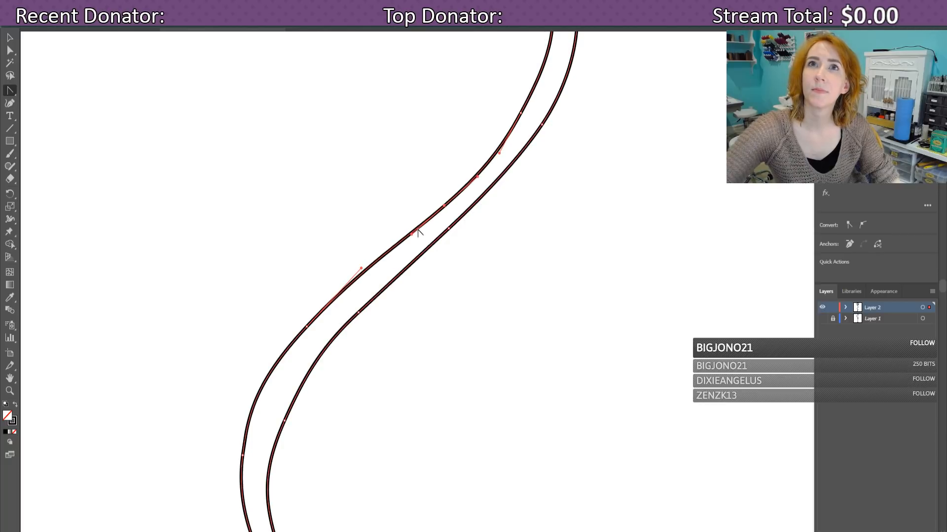
Step: Refine the stem's left bend by reshaping its inner-edge segment and pulling smooth direction handles from the two outer-edge anchors
scroll(475, 309, "down", 3)
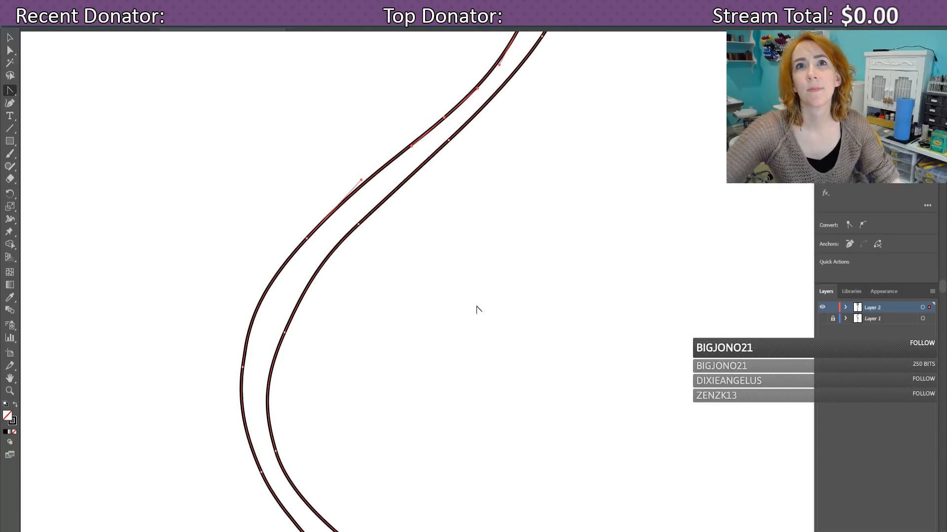
left_click(296, 309)
scroll(290, 328, "down", 2)
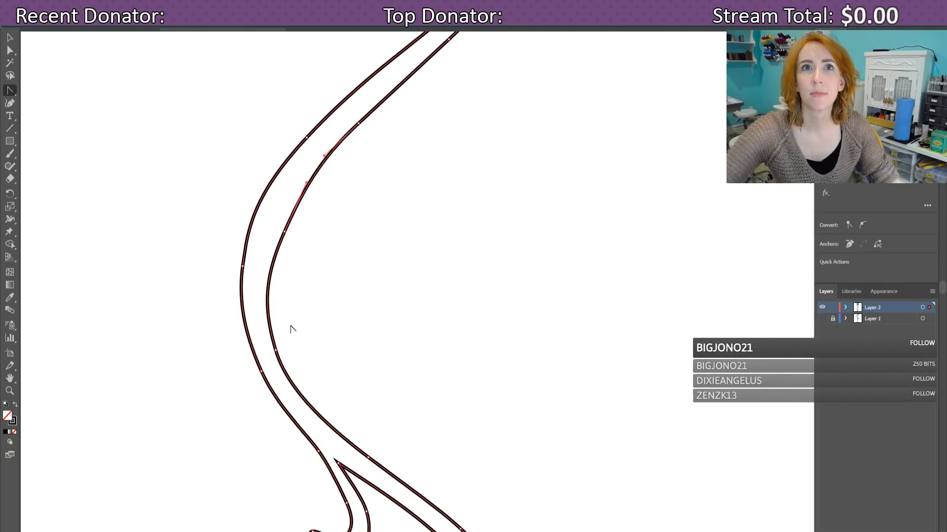
left_click(242, 304)
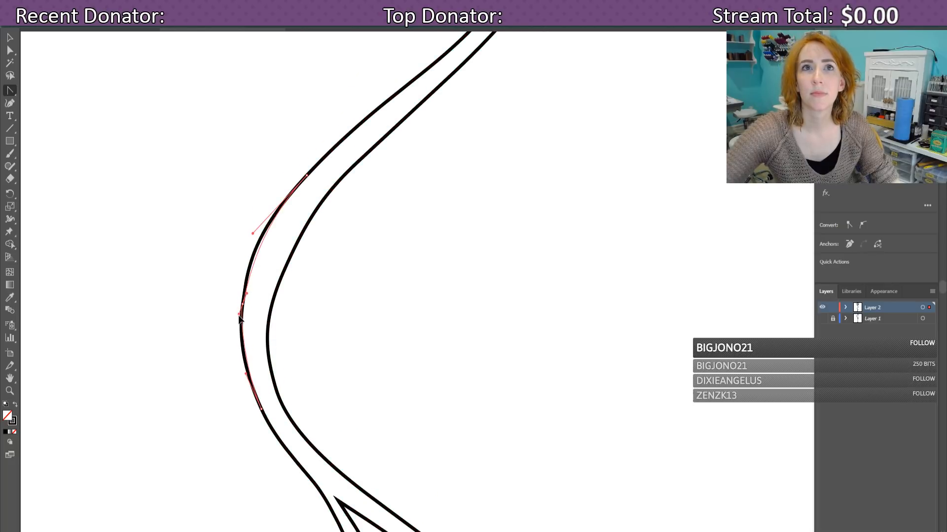
key("ctrl+a")
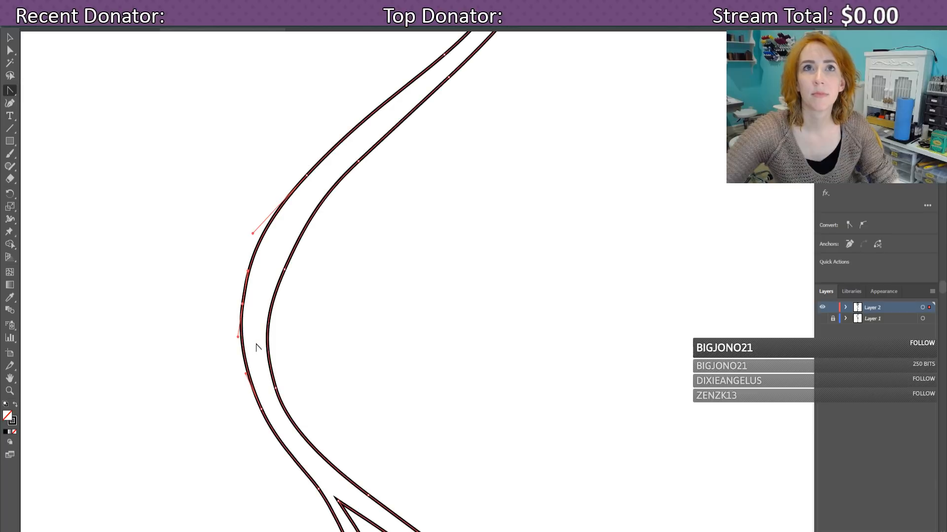
scroll(301, 302, "down", 4)
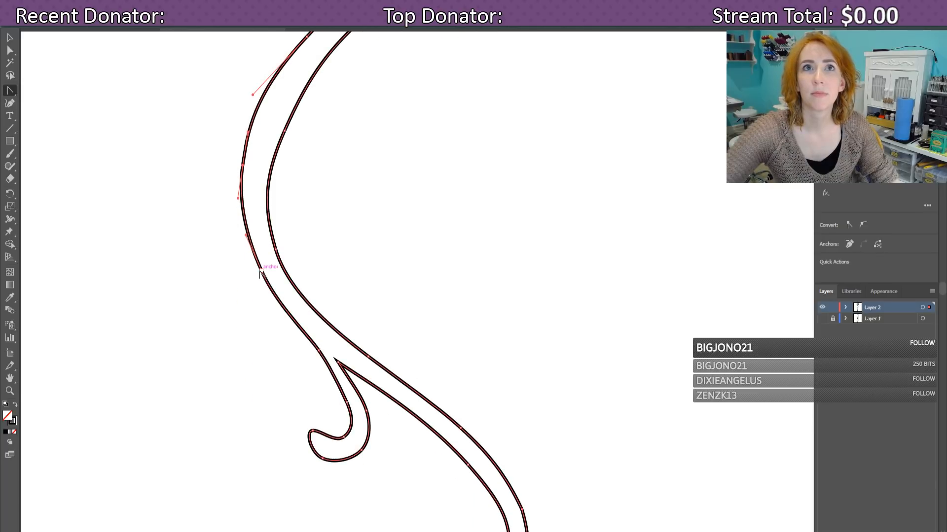
left_click_drag(260, 271, 281, 305)
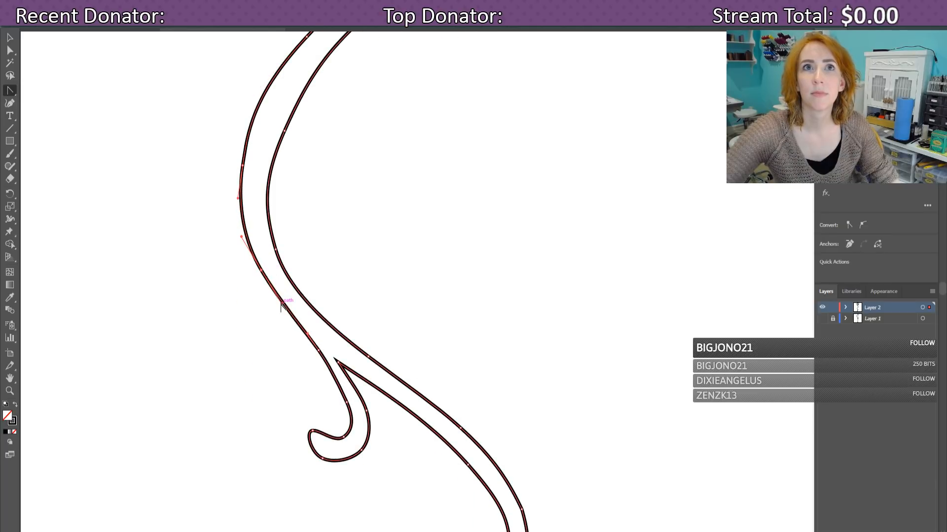
Step: Round the sharp notch anchor where the small hook splits from the stem, adjusting its position and direction handles
scroll(293, 266, "down", 2)
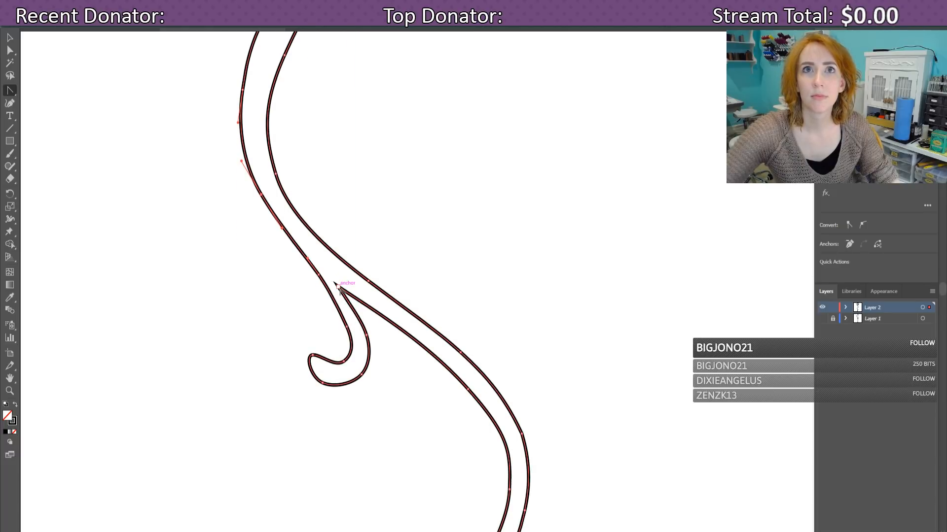
left_click(451, 346)
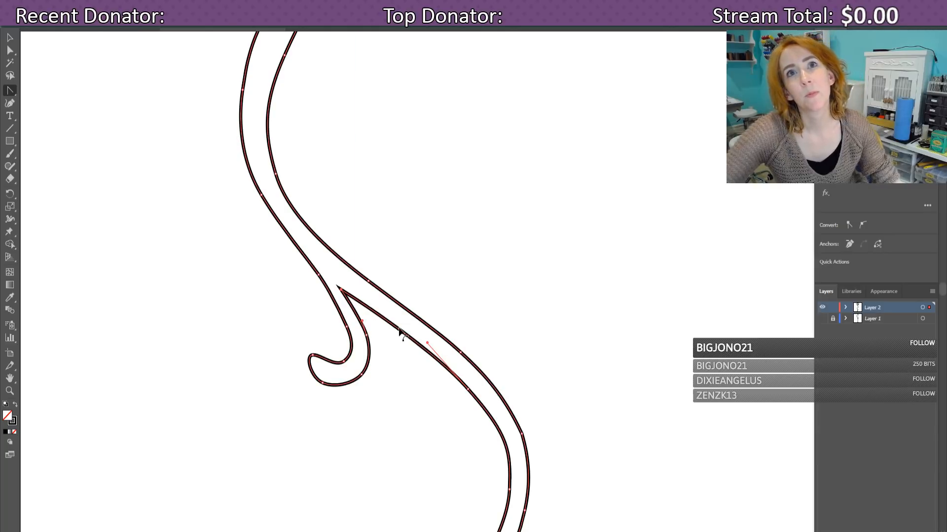
left_click(357, 300)
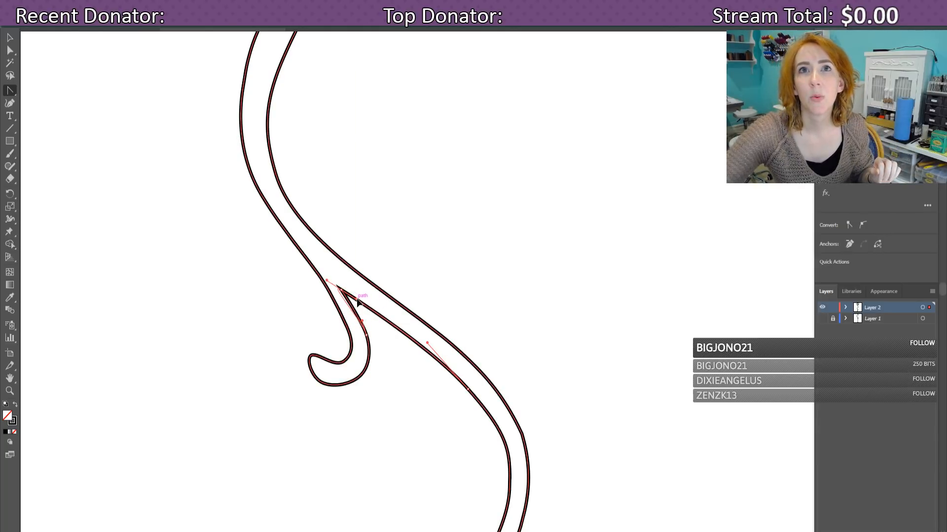
mouse_move(326, 281)
left_mouse_down()
mouse_move(340, 283)
mouse_move(331, 275)
left_mouse_up()
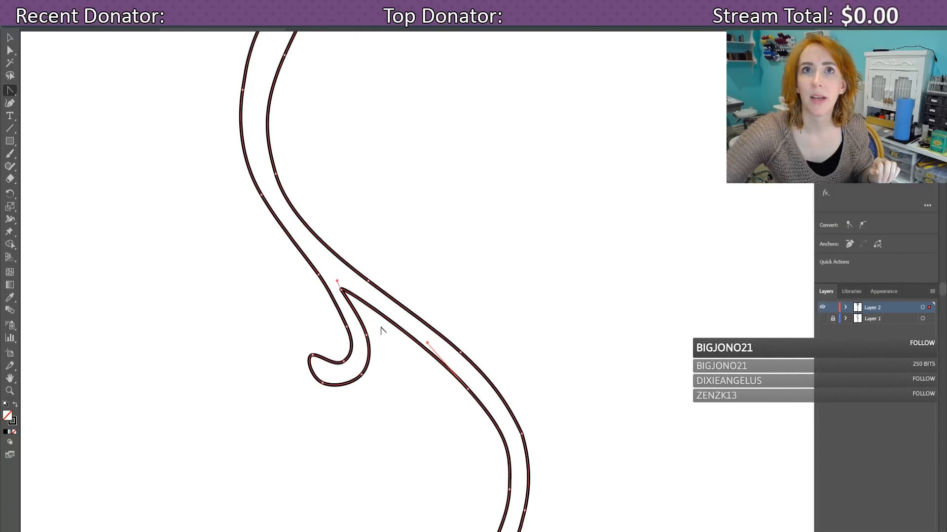
Step: Reshape the inner curve at the small hook's rounded tip and compare it with the sketch on Layer 1
scroll(473, 360, "down", 1)
scroll(473, 360, "down", 1)
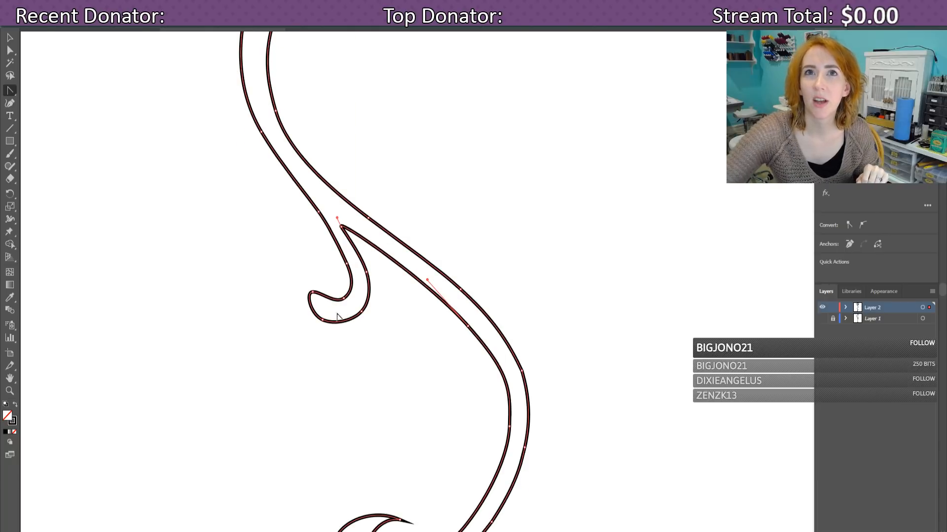
left_click(313, 299)
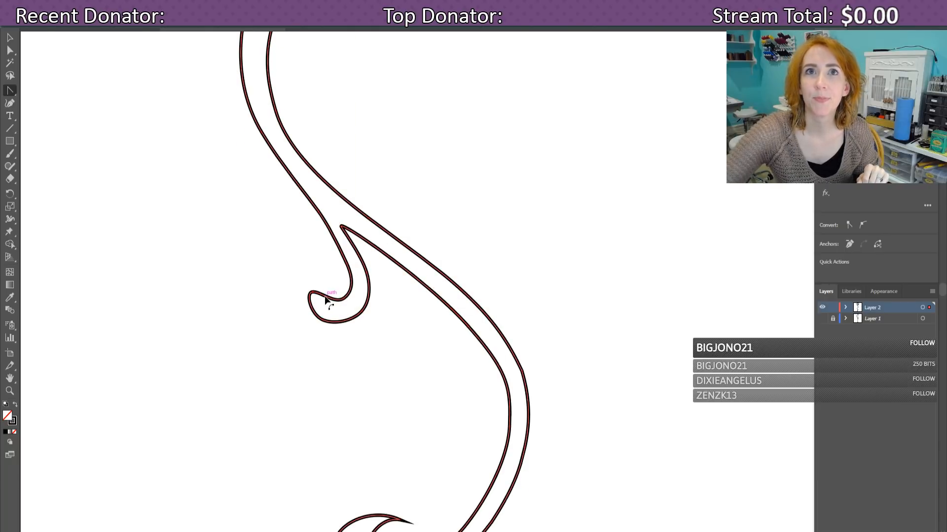
left_click(822, 319)
left_click(822, 319)
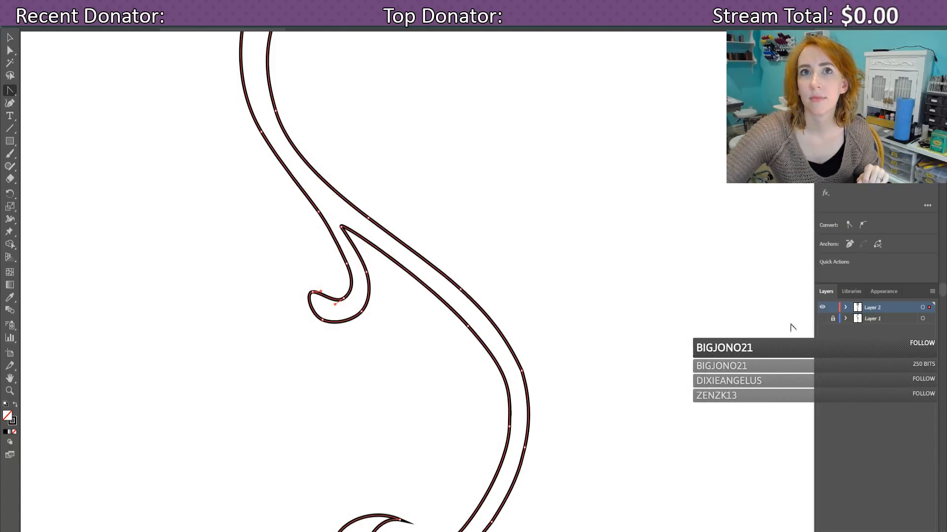
Step: Smooth the inner edge of the stem's right bend by bending its segment and pulling new handles from the two bordering anchors
scroll(399, 361, "down", 3)
scroll(475, 329, "down", 2)
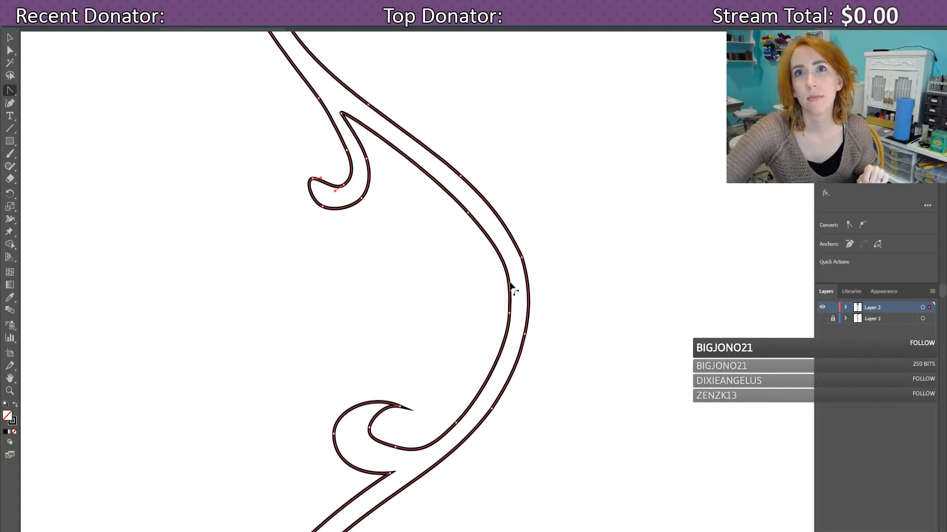
left_click(508, 266)
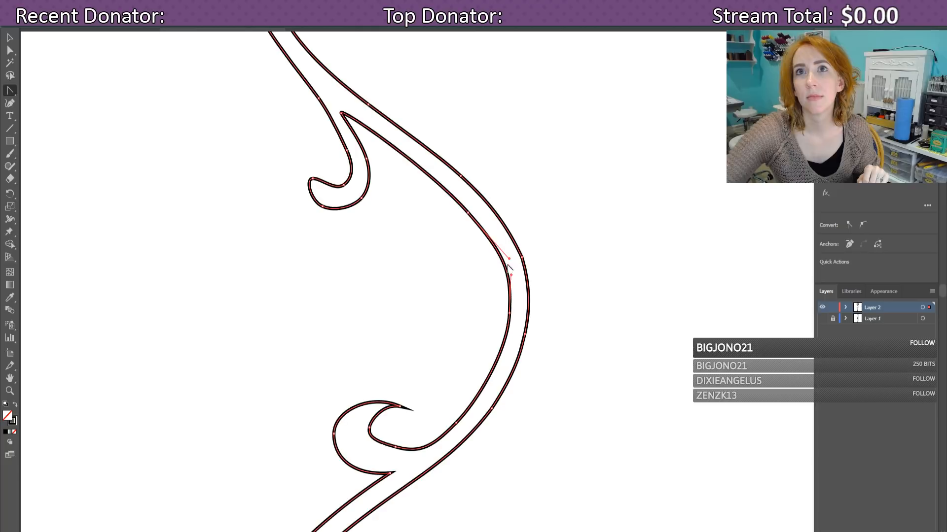
left_click(468, 213)
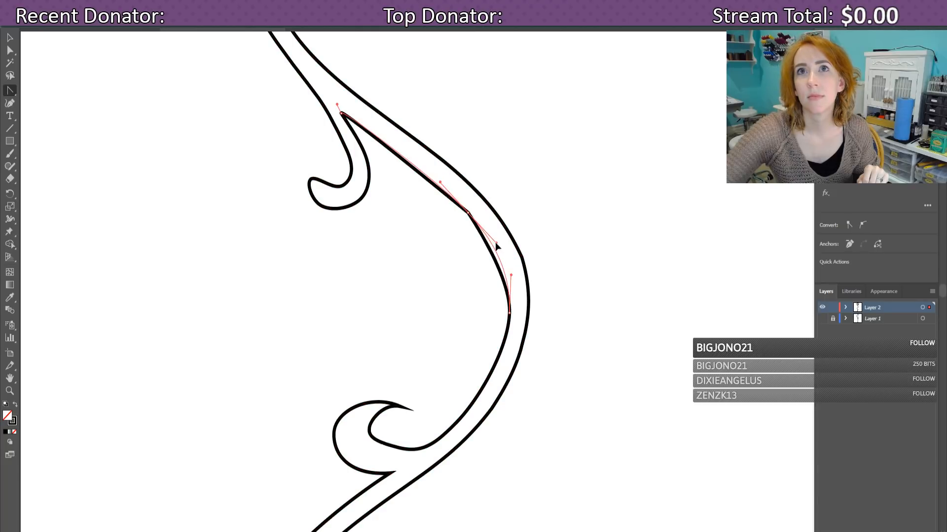
scroll(479, 305, "down", 3)
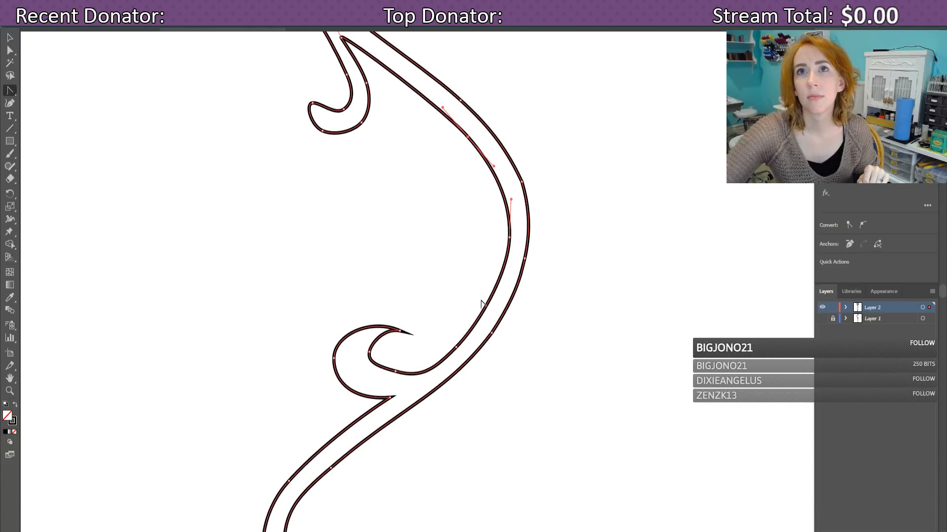
left_click(510, 238)
left_click_drag(509, 239, 510, 280)
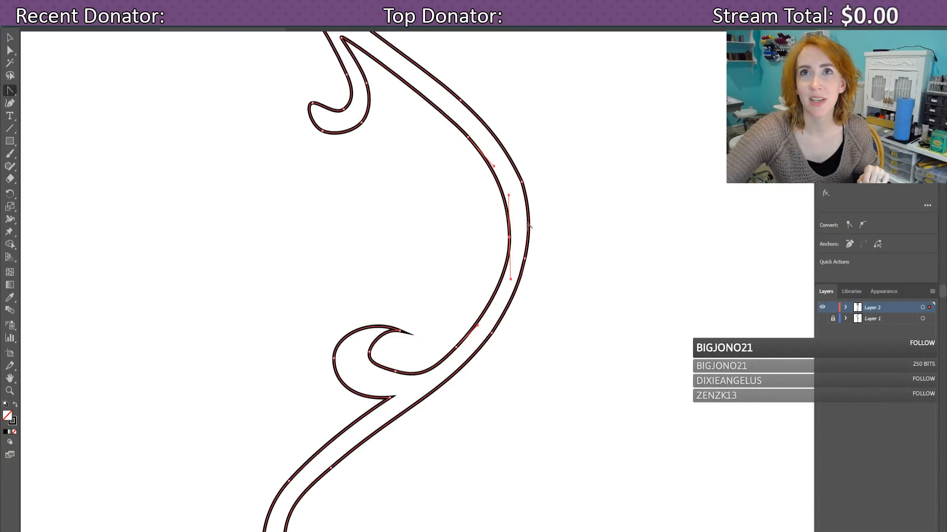
Step: Convert the sharp outer-edge anchor on the upper part of the right bend to a smooth point with handles along the stem
scroll(525, 266, "up", 3)
left_click_drag(523, 245, 547, 280)
left_click_drag(526, 221, 509, 210)
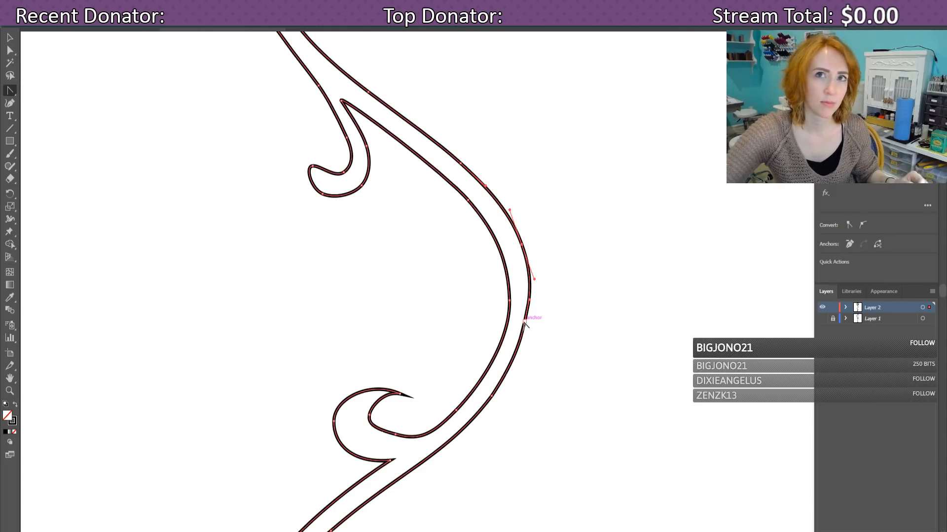
Step: Delete the extra outer-edge anchor just below the right bend's widest point and bow the merged segment outward
key("p")
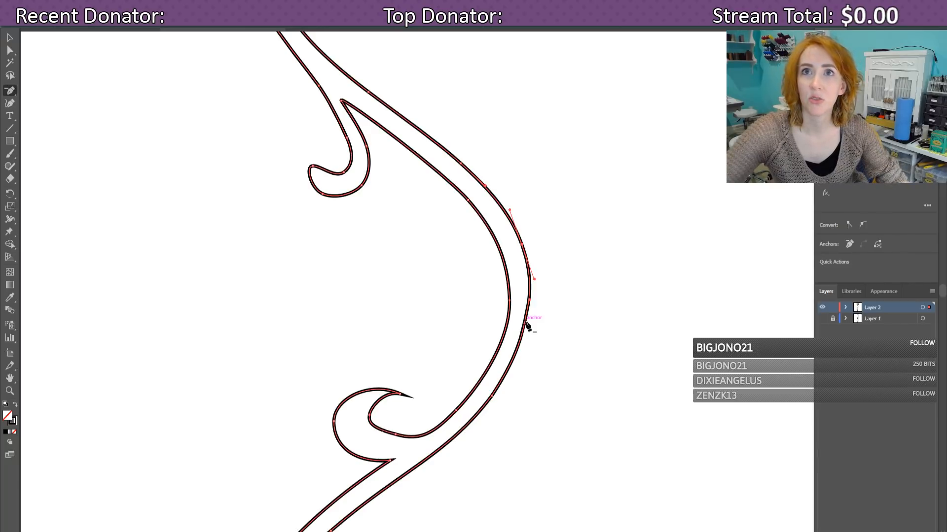
left_click(524, 320)
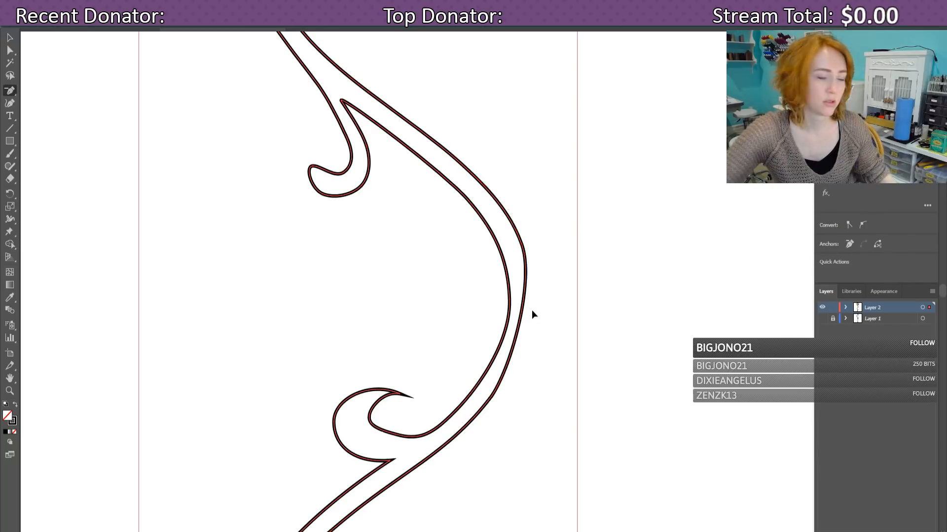
key("shift+c")
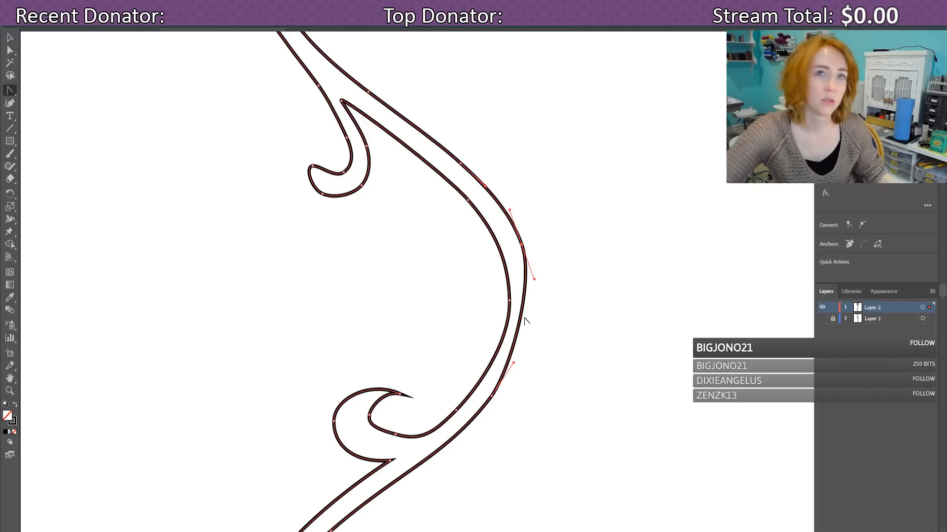
key("ctrl+shift+a")
left_click_drag(521, 321, 526, 324)
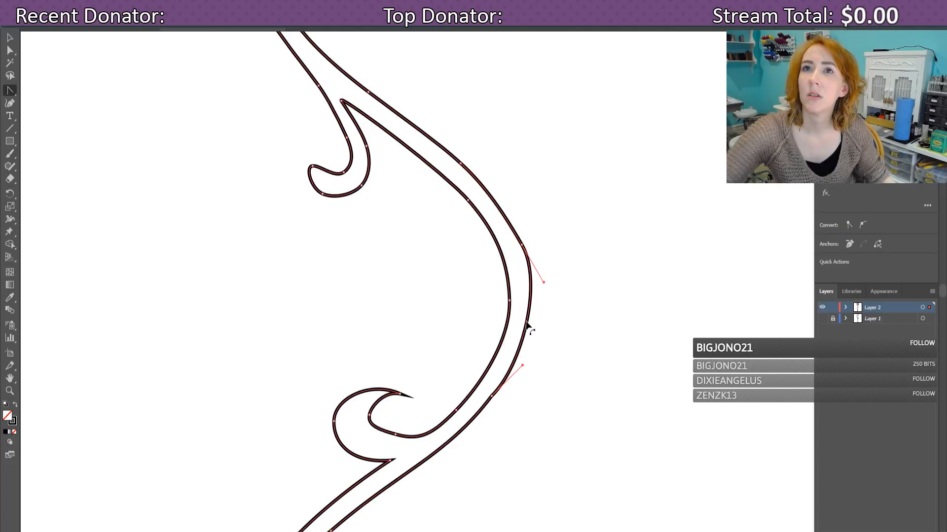
Step: Smooth the anchors at both ends of the bowed outer segment, pulling long direction handles along the stem
left_click(521, 244)
left_click_drag(521, 245, 503, 210)
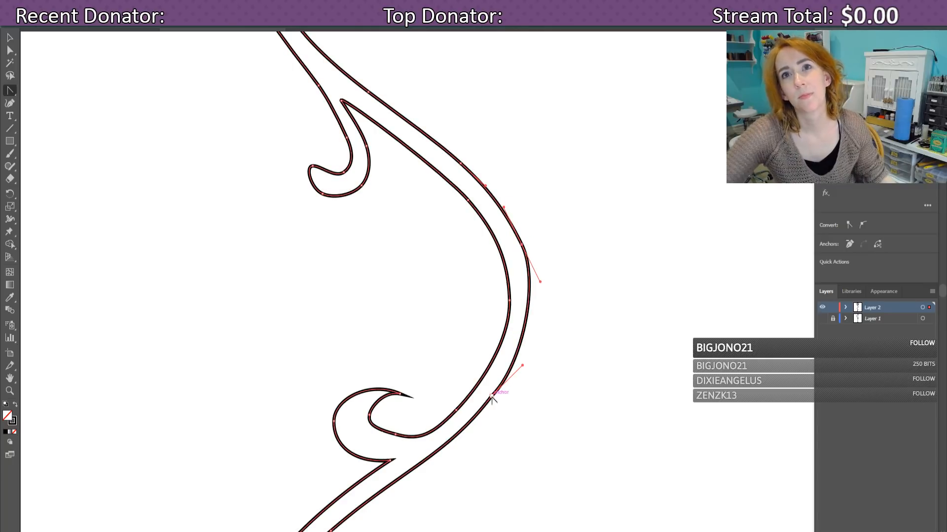
left_click_drag(495, 392, 507, 372)
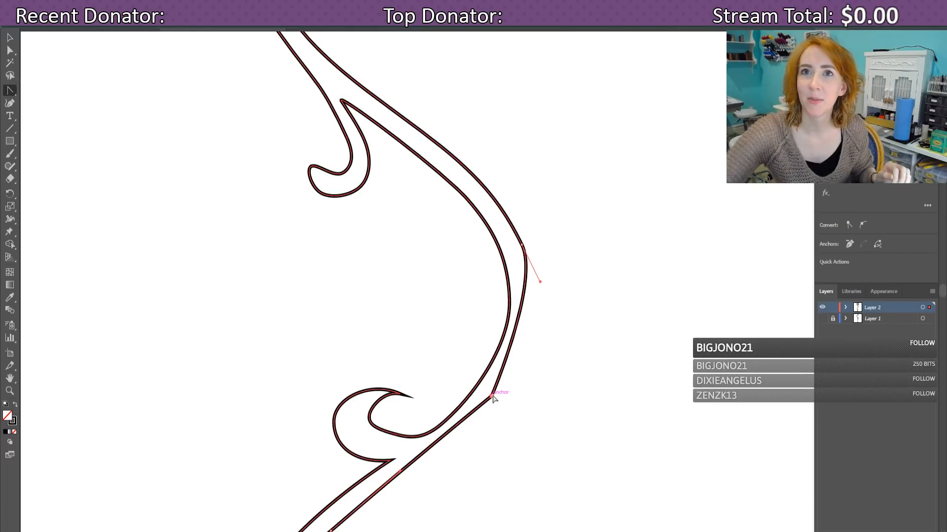
left_click_drag(492, 398, 530, 345)
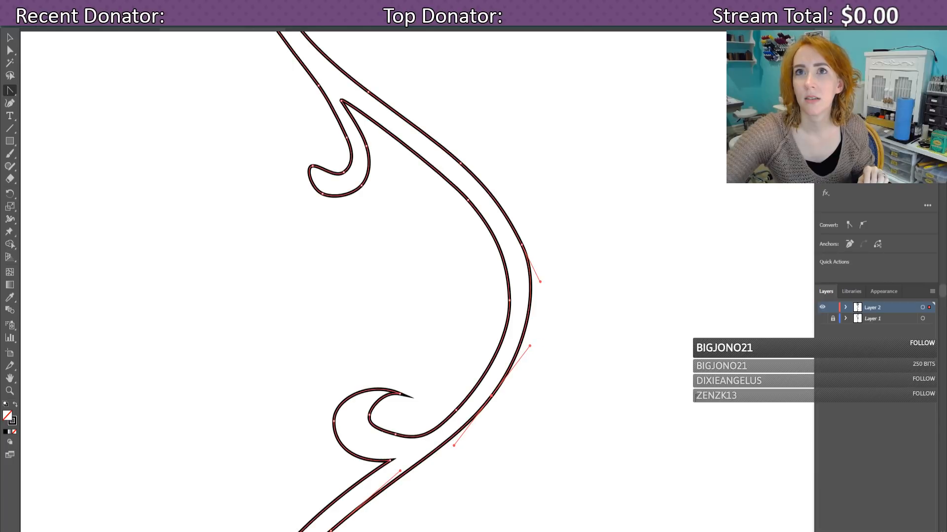
Step: Show Layer 1, slide the lower stem's right-edge anchor up toward the scroll junction, smooth it, and compare it with the sketch
left_click(822, 319)
scroll(622, 336, "down", 5)
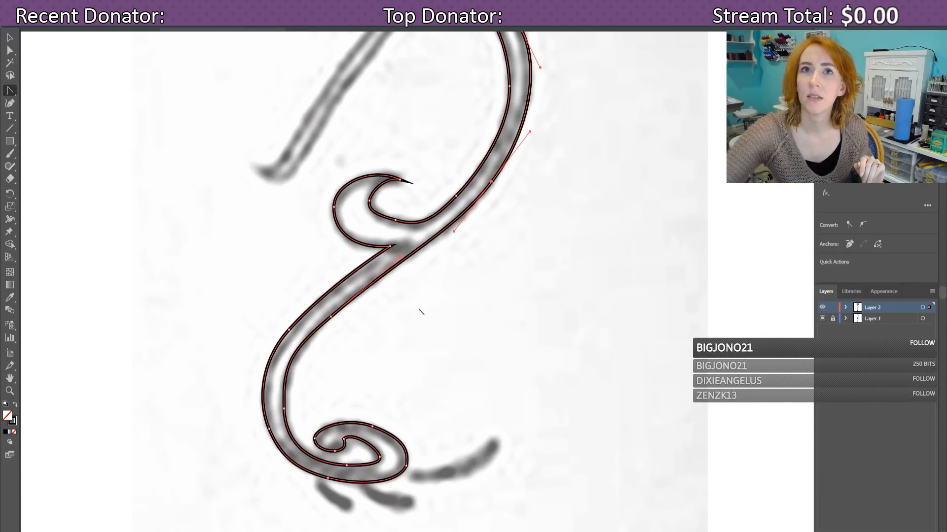
left_click(336, 320)
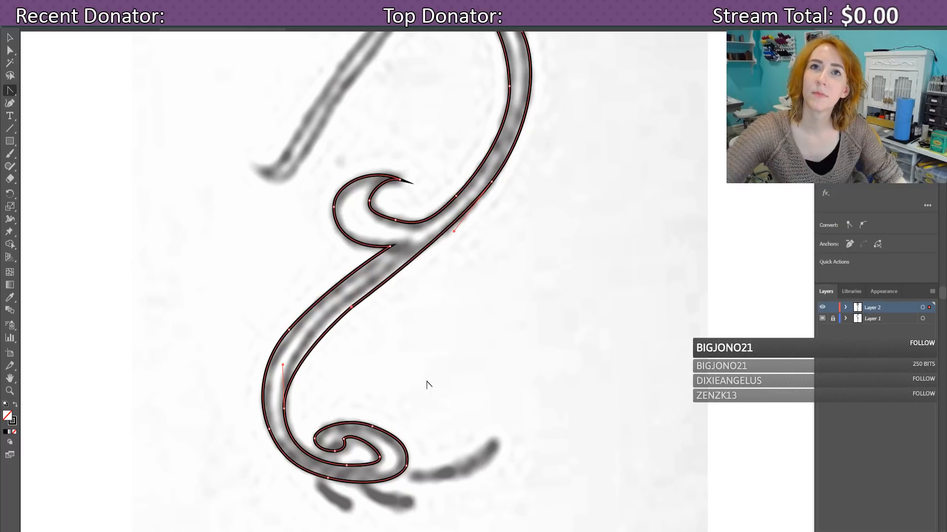
left_click_drag(363, 297, 363, 294)
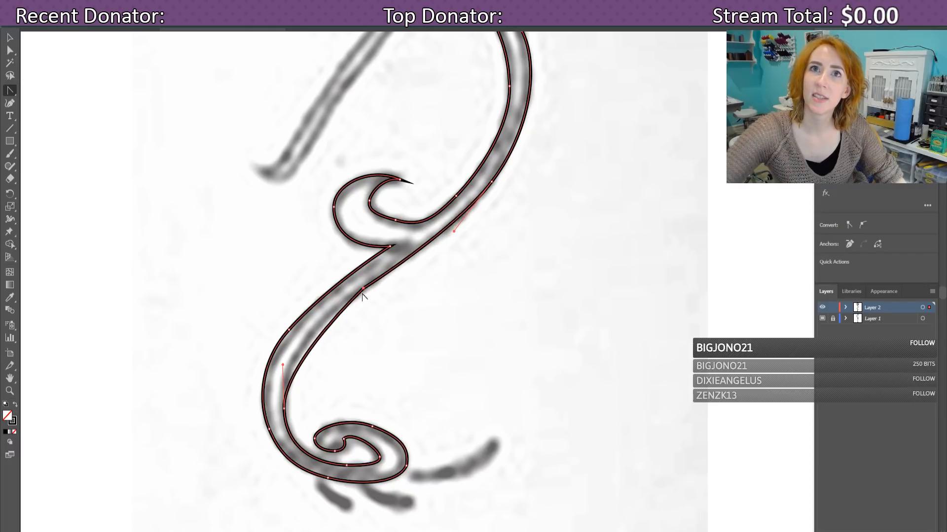
left_click(364, 291)
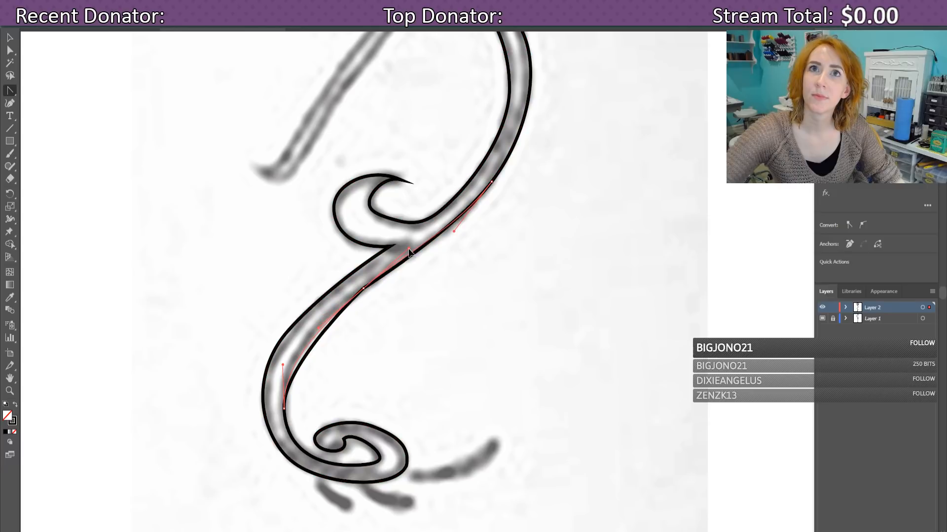
left_click(409, 251)
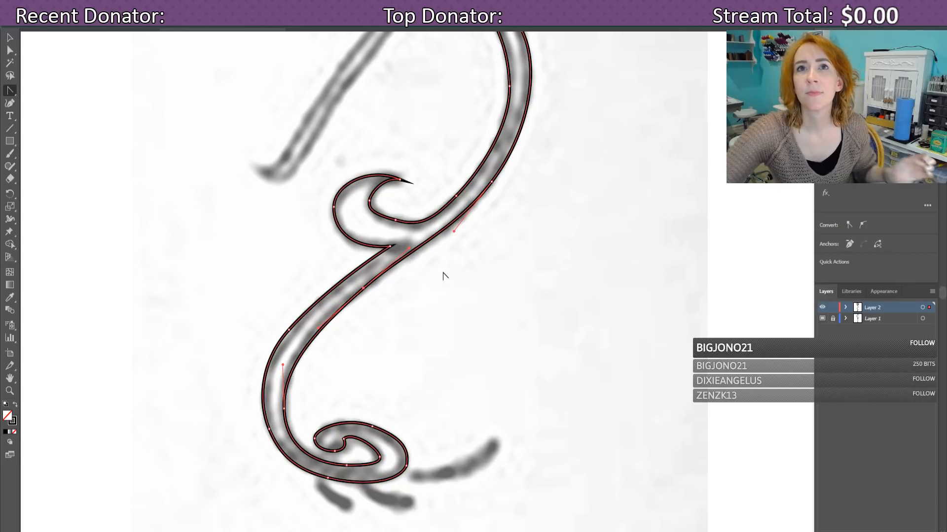
left_click(823, 318)
left_click(824, 319)
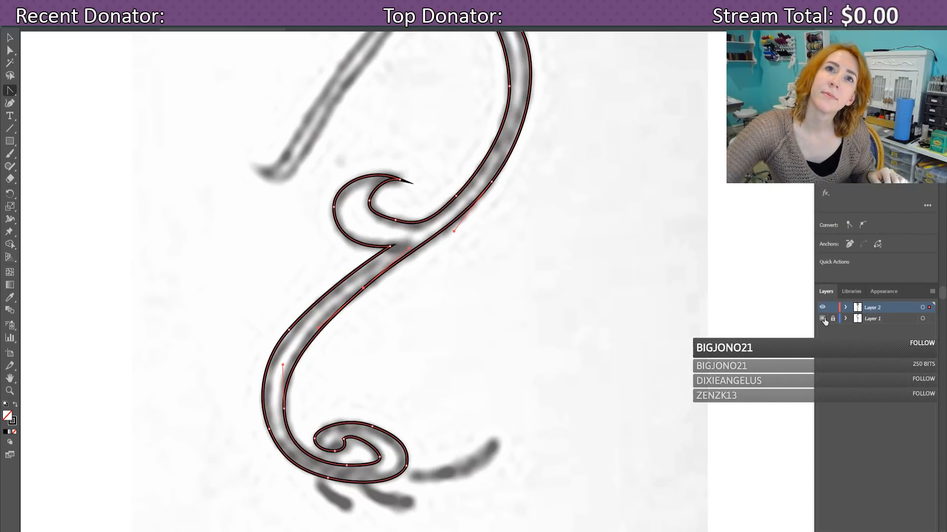
left_click(822, 319)
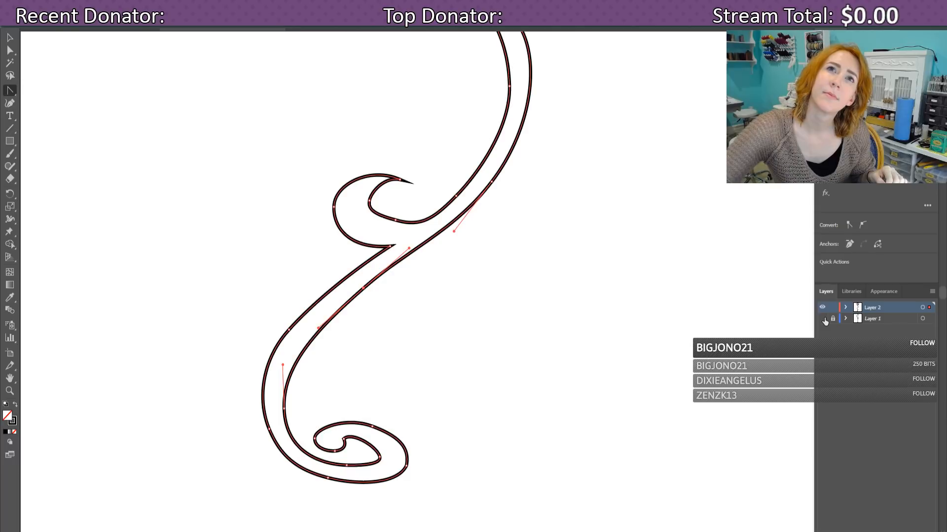
left_click(824, 319)
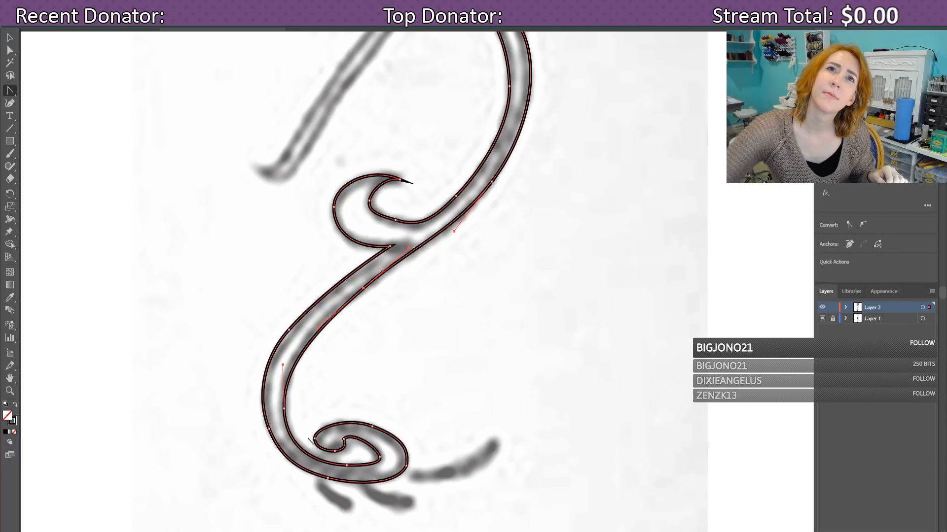
Step: Smooth the left-edge anchor above the bottom scroll and lengthen the upper handle of the opposite edge's anchor to even the curve
left_click_drag(288, 334, 258, 368)
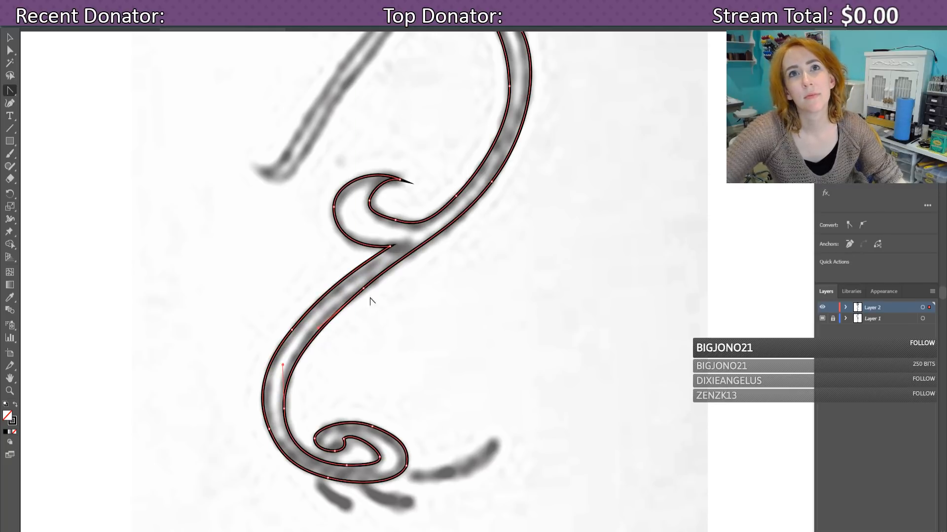
left_click(355, 302)
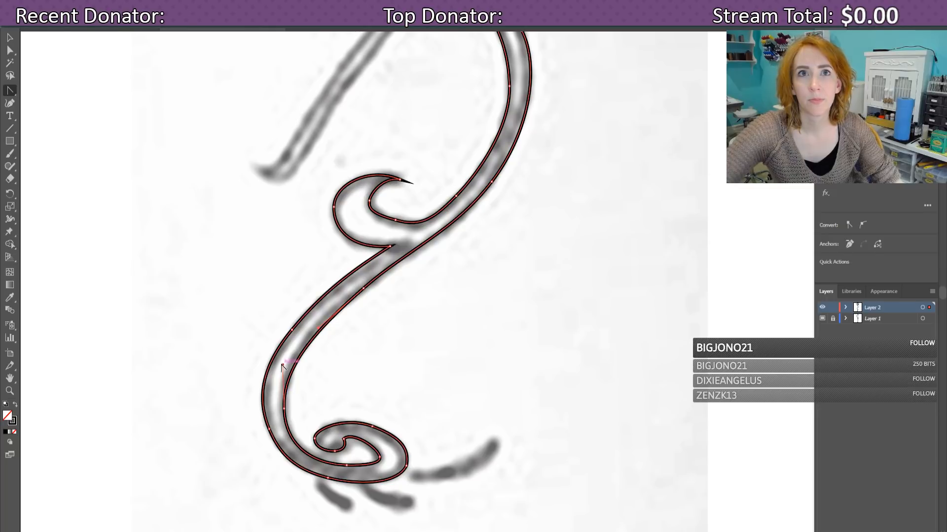
left_click_drag(282, 361, 284, 353)
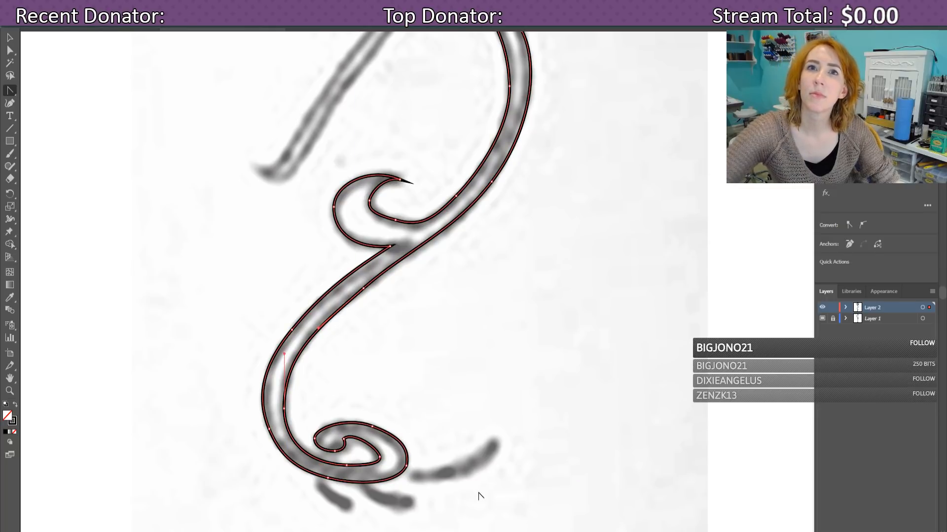
Step: Trace the long sketched stroke beside the bottom spiral as a closed narrow triangle with the Pen tool
scroll(599, 503, "down", 3)
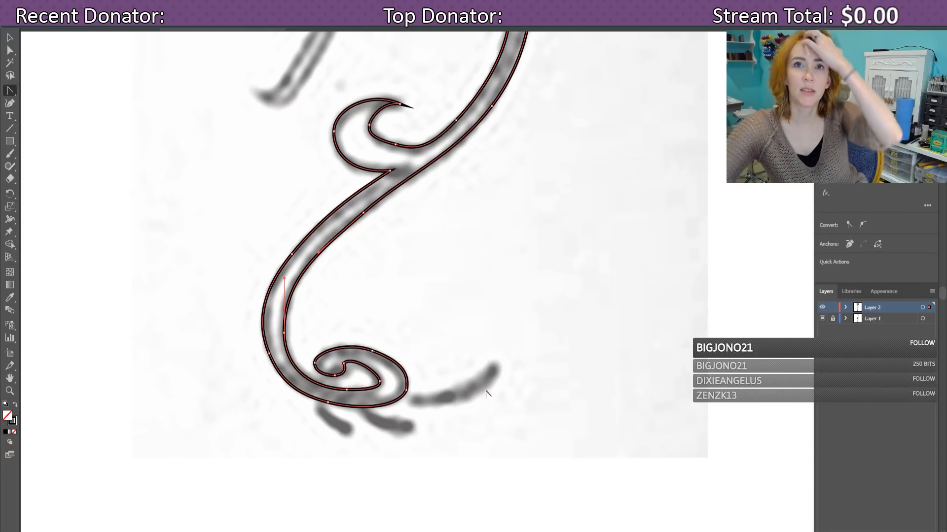
left_click(8, 90)
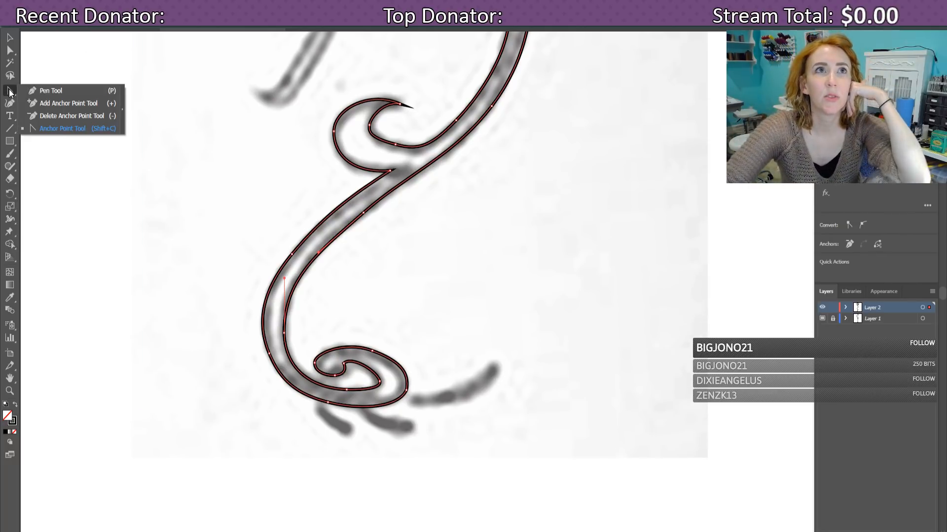
left_click(60, 91)
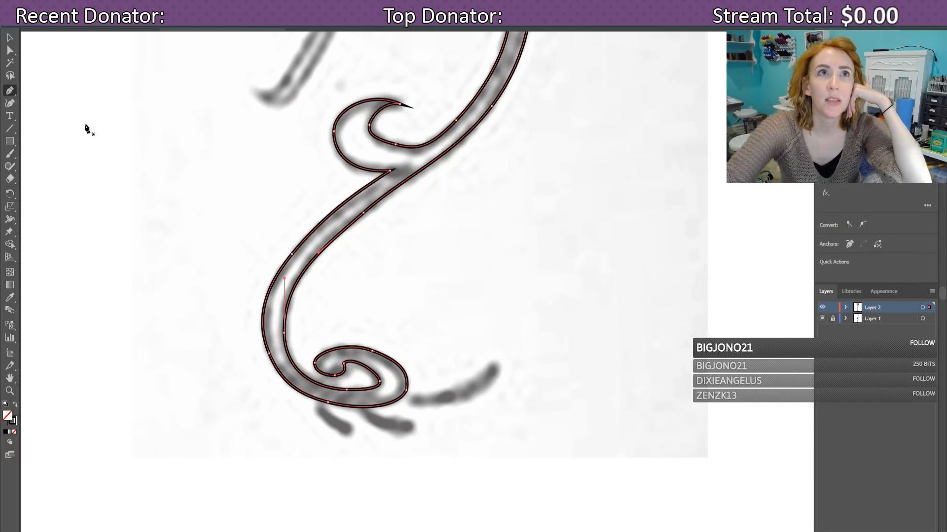
left_click(417, 402)
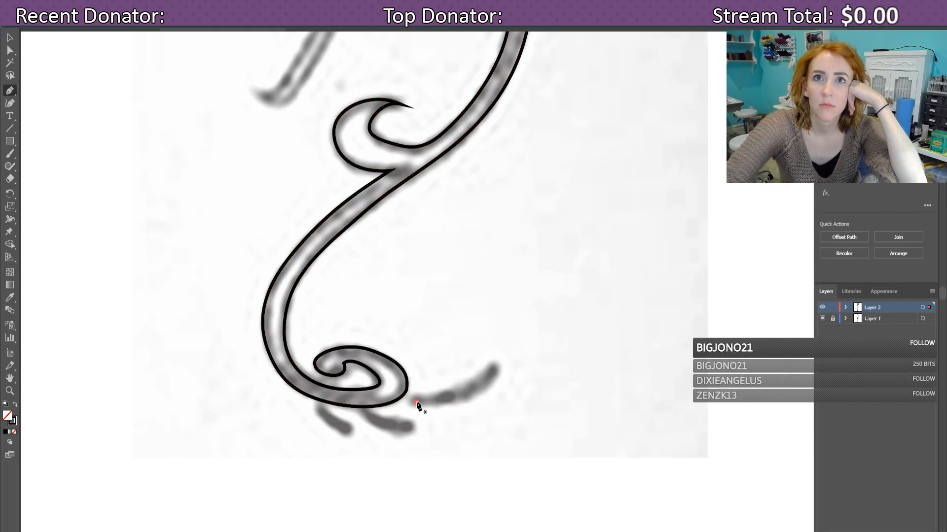
left_click(494, 368)
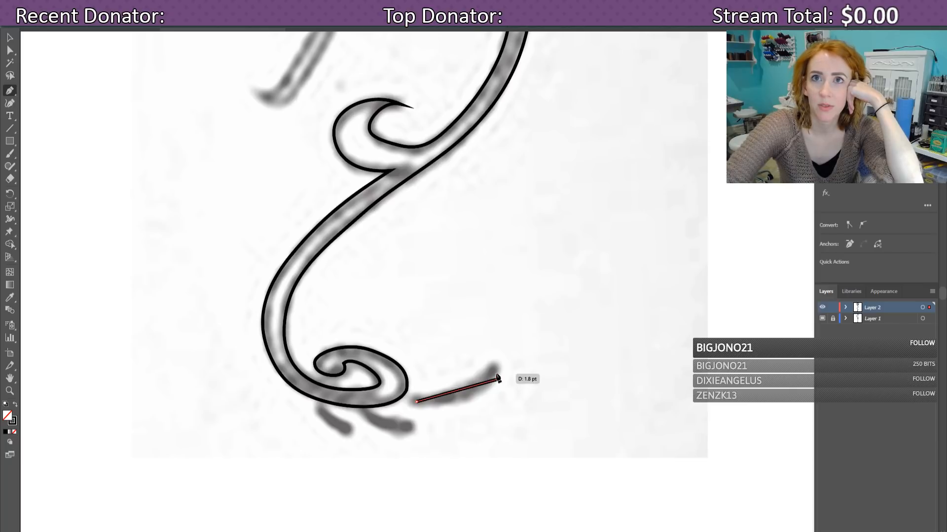
left_click(499, 379)
left_click(415, 402)
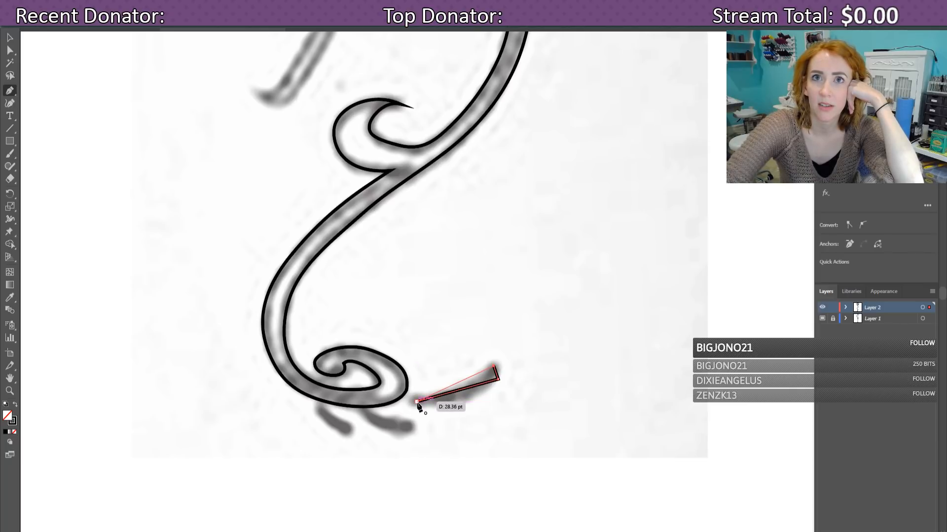
Step: Trace the two short sketched strokes beneath the spiral as separate closed triangles with the Pen tool
left_click(365, 416)
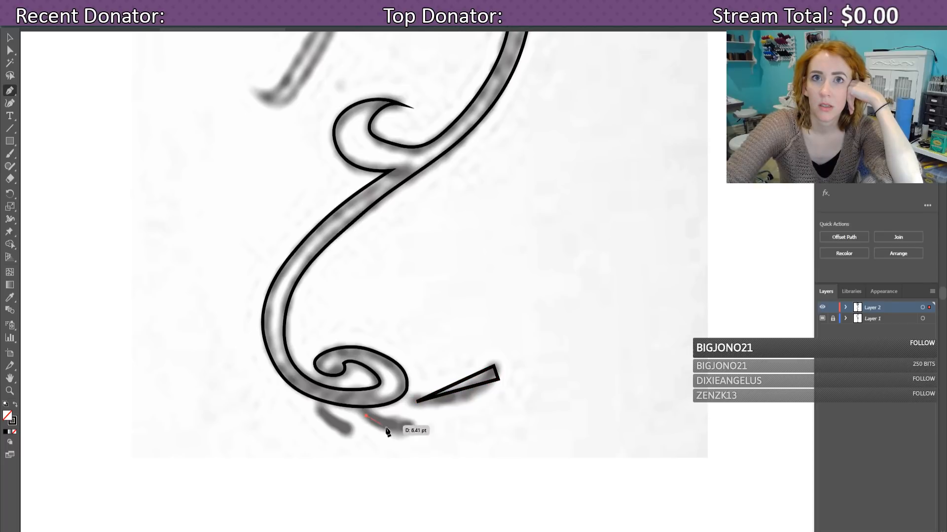
left_click(416, 428)
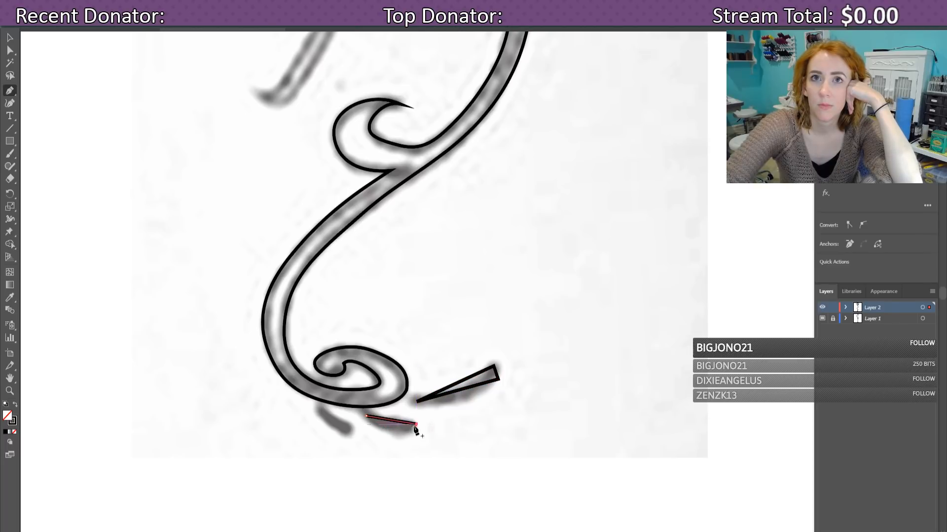
left_click(367, 417)
left_click(319, 407)
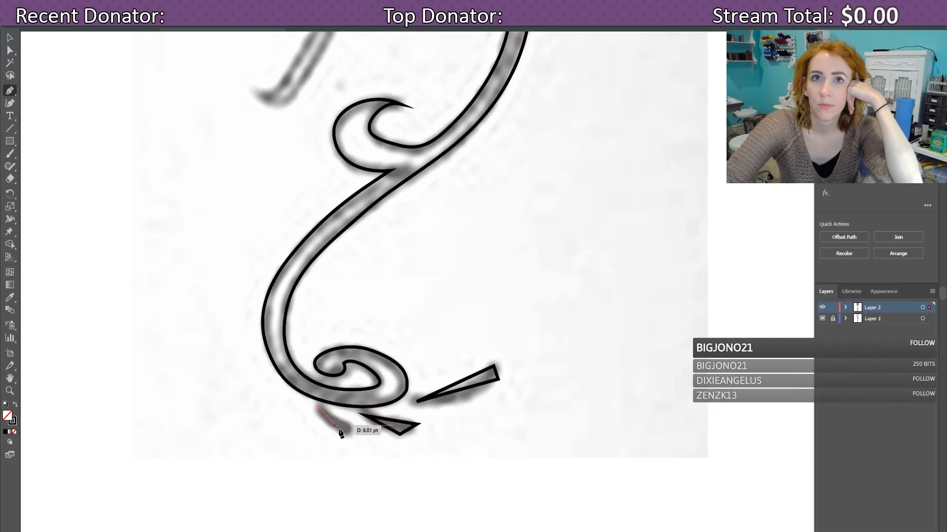
left_click(353, 427)
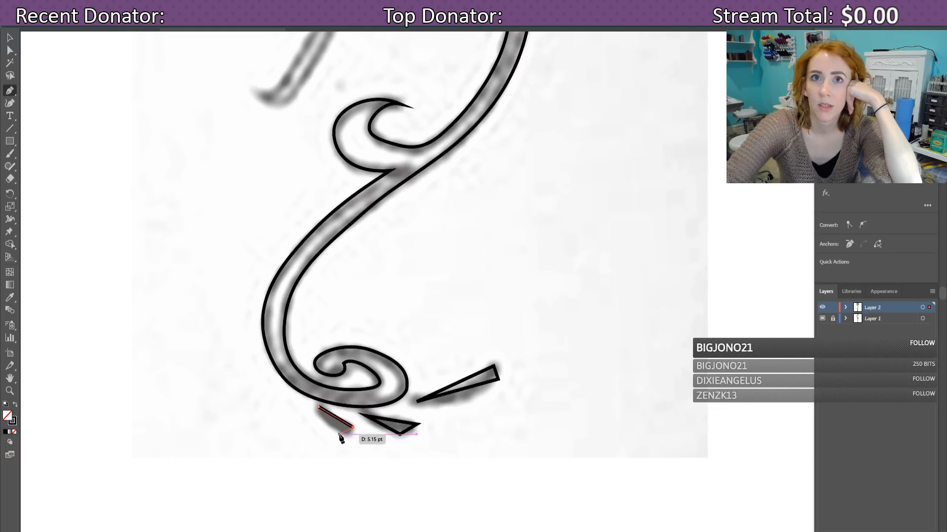
left_click(340, 434)
left_click(319, 408)
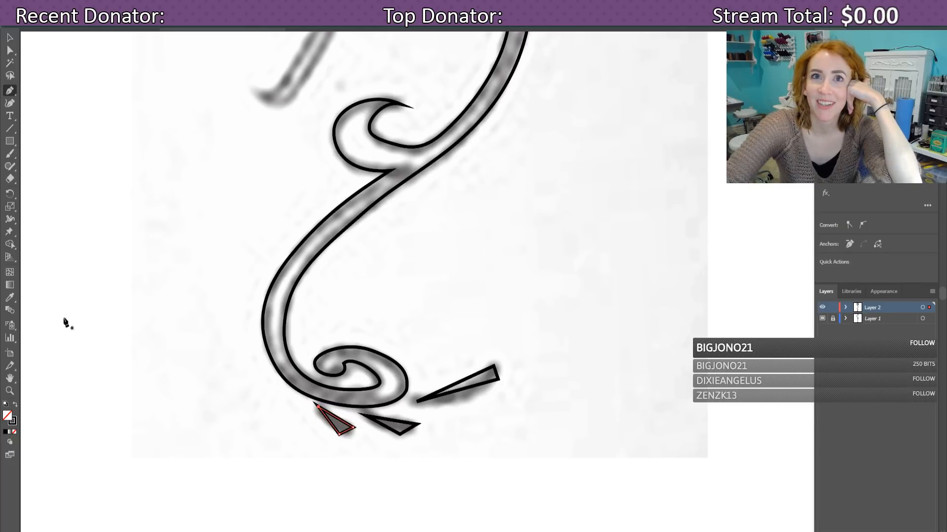
Step: Round the leftmost triangle beneath the spiral into a curved teardrop using the Anchor Point tool
left_click(10, 91)
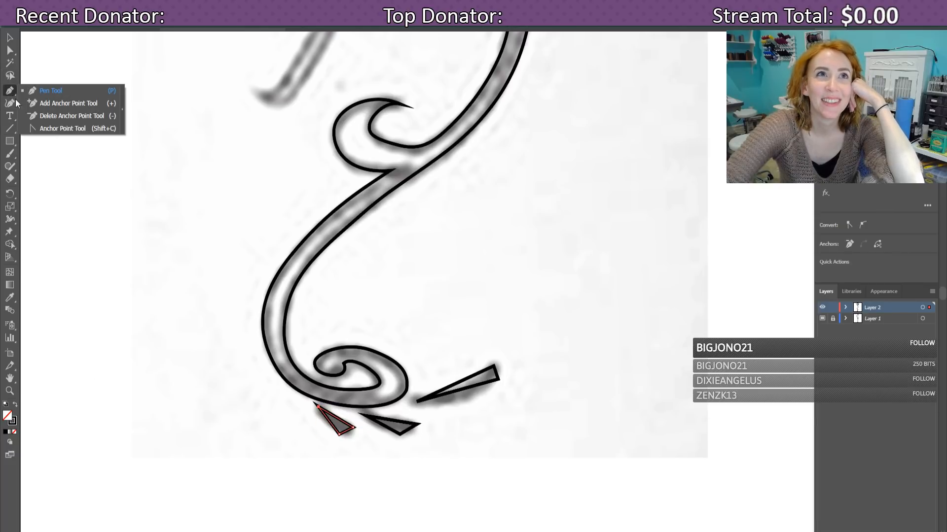
left_click(61, 129)
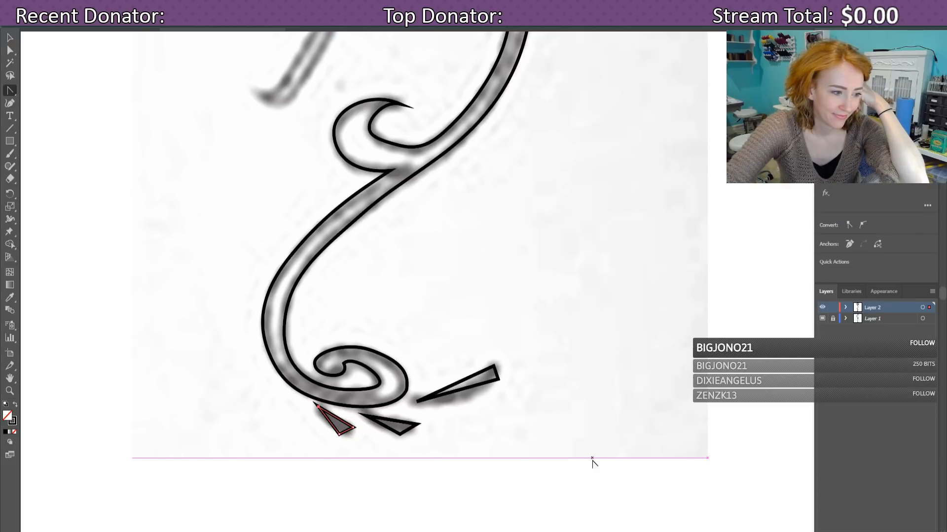
scroll(606, 423, "down", 2)
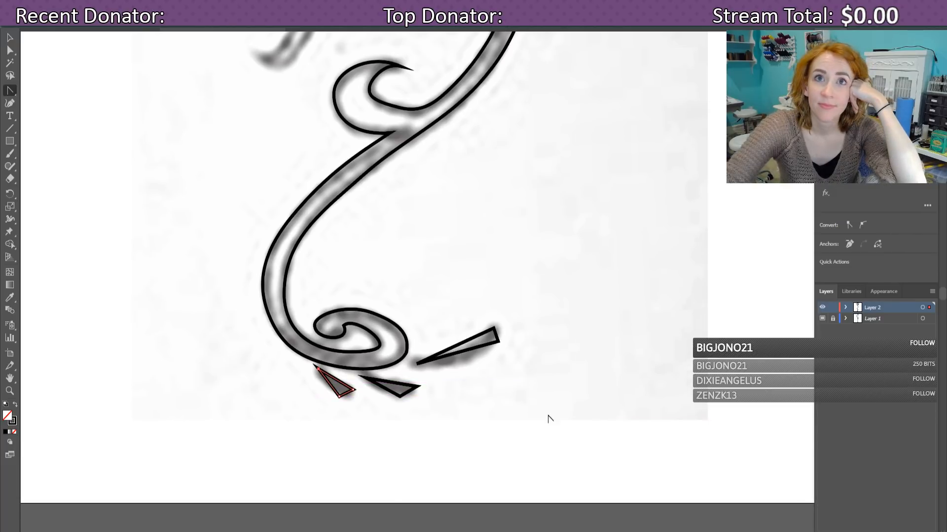
left_click(331, 396)
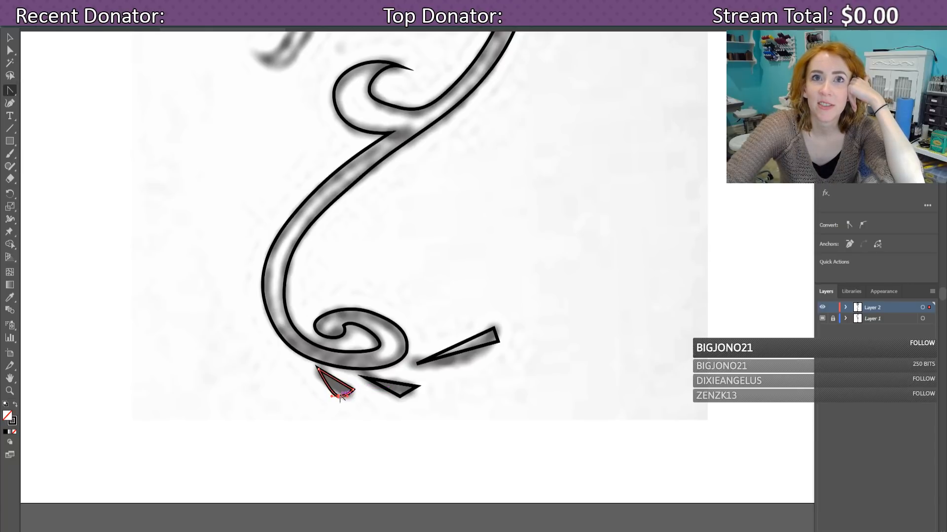
left_click_drag(339, 397, 360, 394)
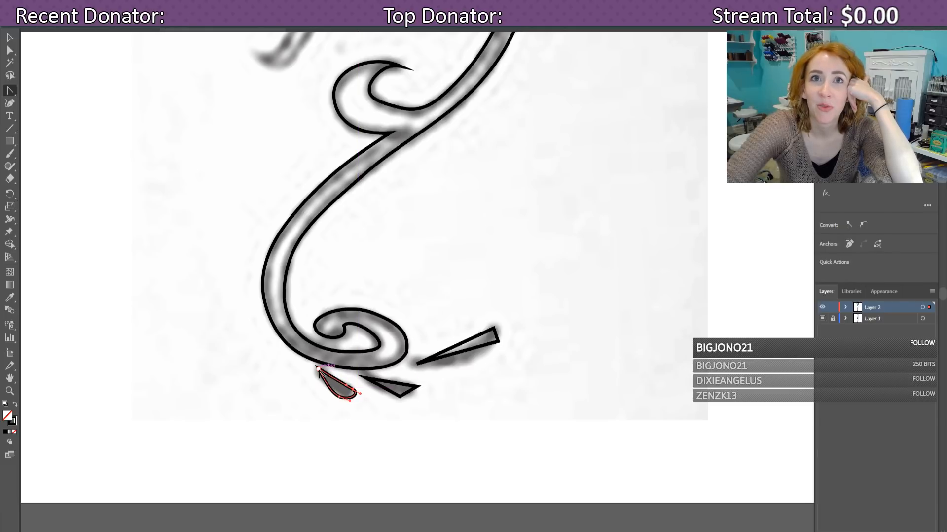
left_click(319, 371)
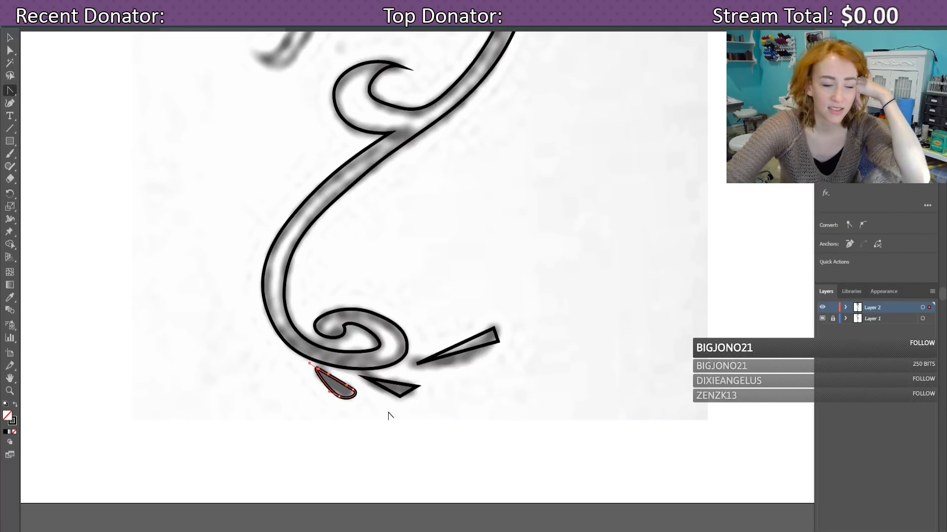
key("Down")
key("Right")
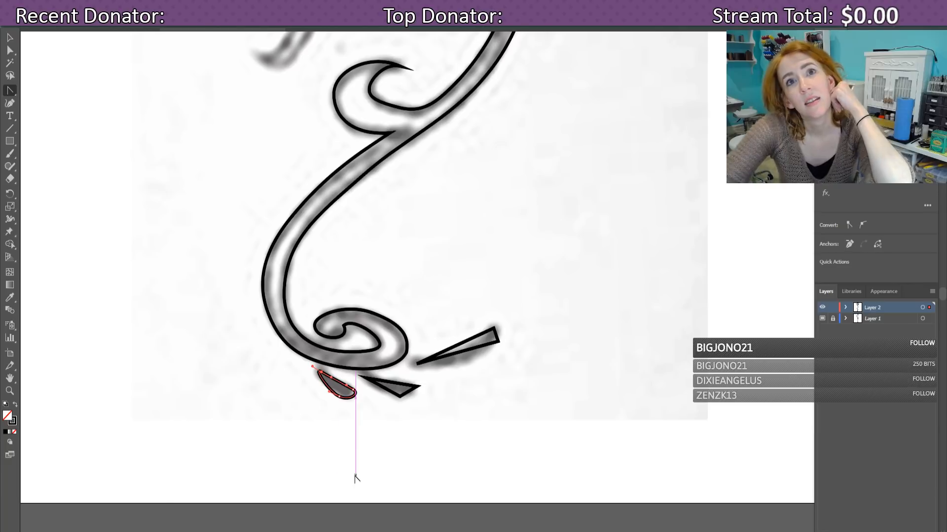
left_click(335, 386)
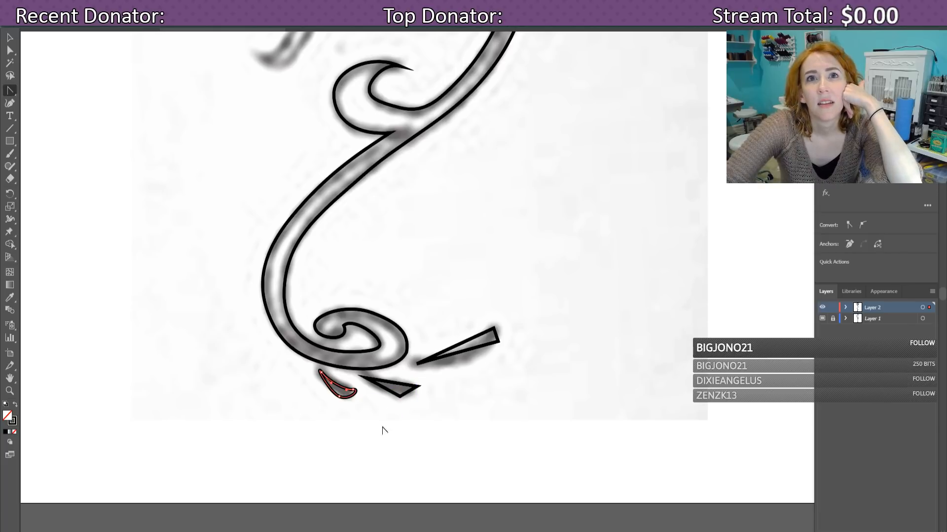
Step: Refine the leftmost teardrop's inner edge and lower curve handles so its outline follows the sketched stroke
left_click(399, 395)
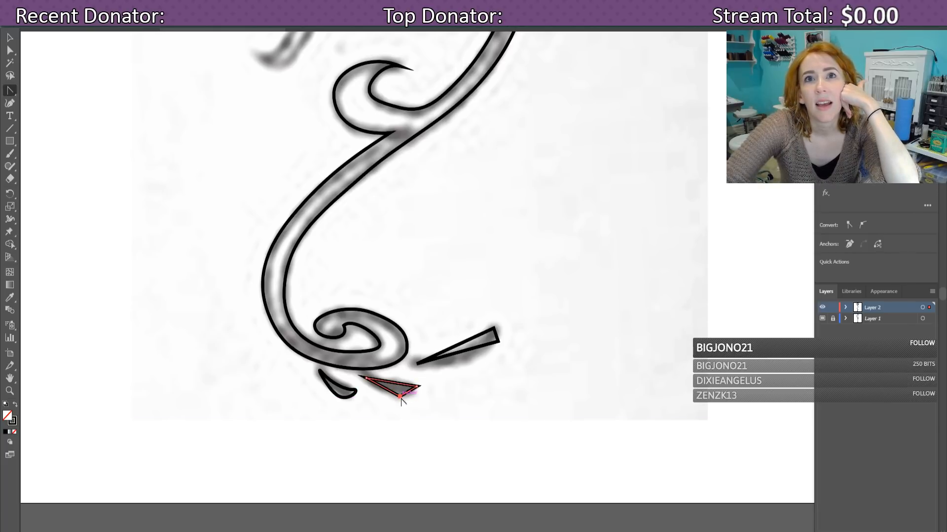
left_click(344, 391)
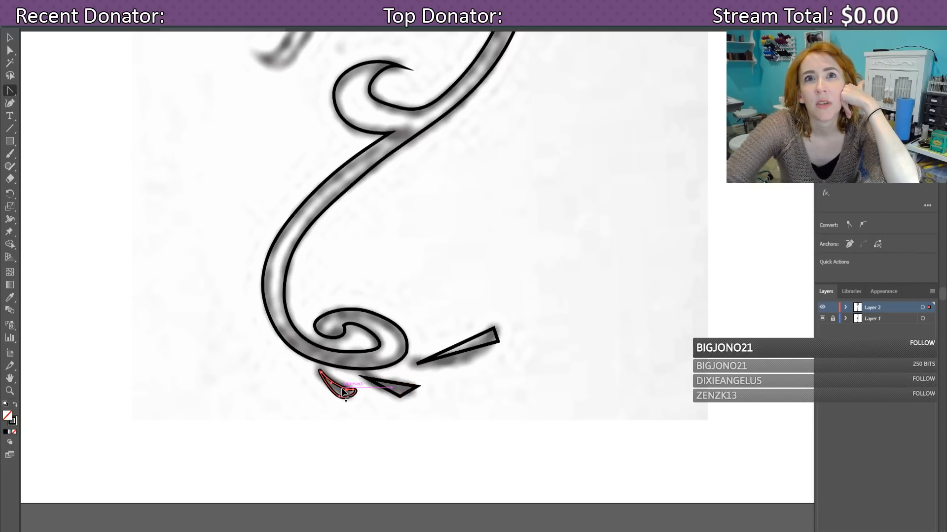
left_click(342, 390)
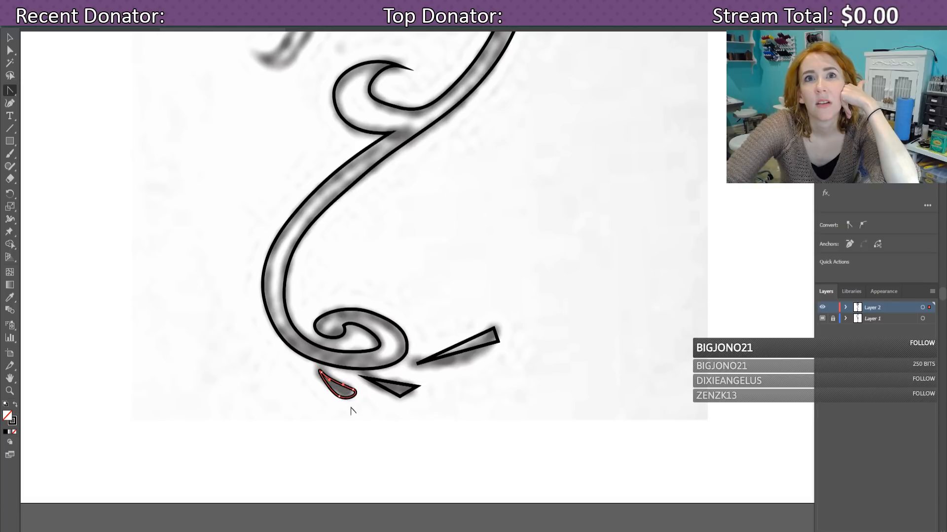
left_click(339, 397)
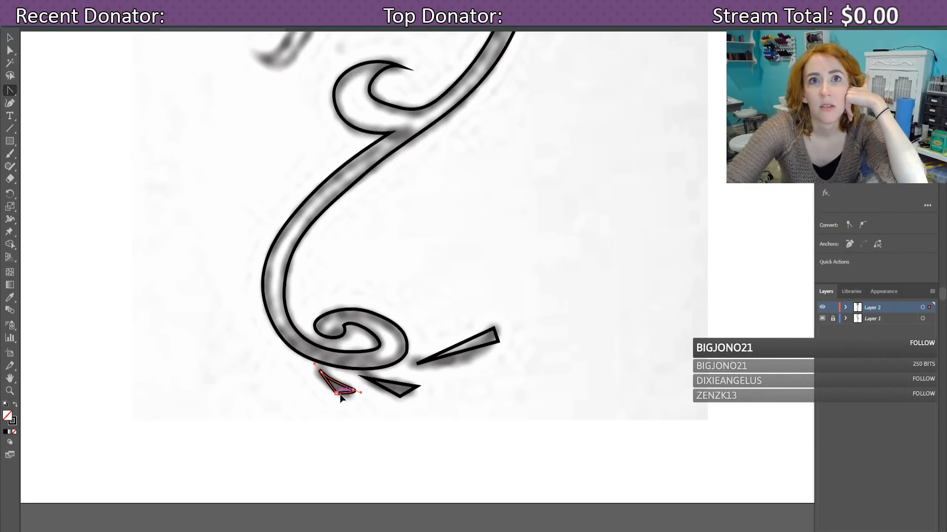
left_click_drag(346, 395, 327, 389)
key("ctrl+z")
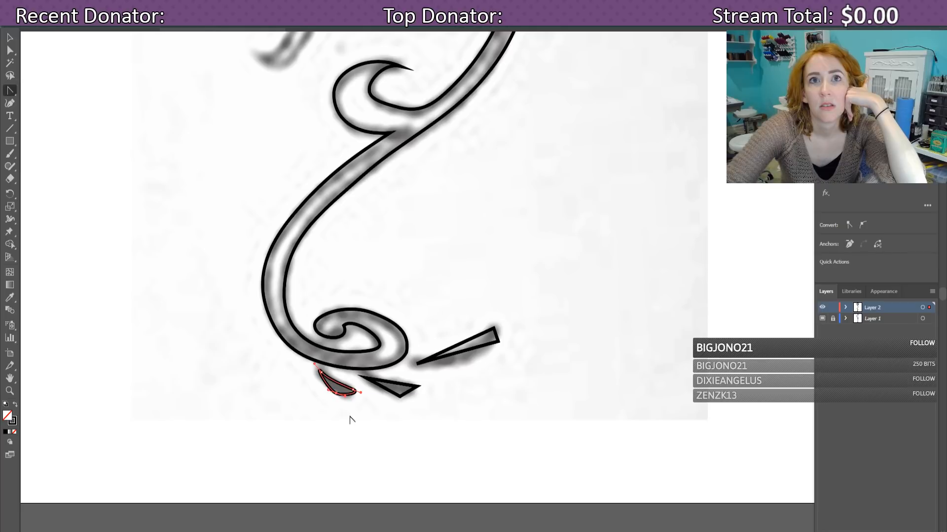
left_click_drag(345, 395, 324, 387)
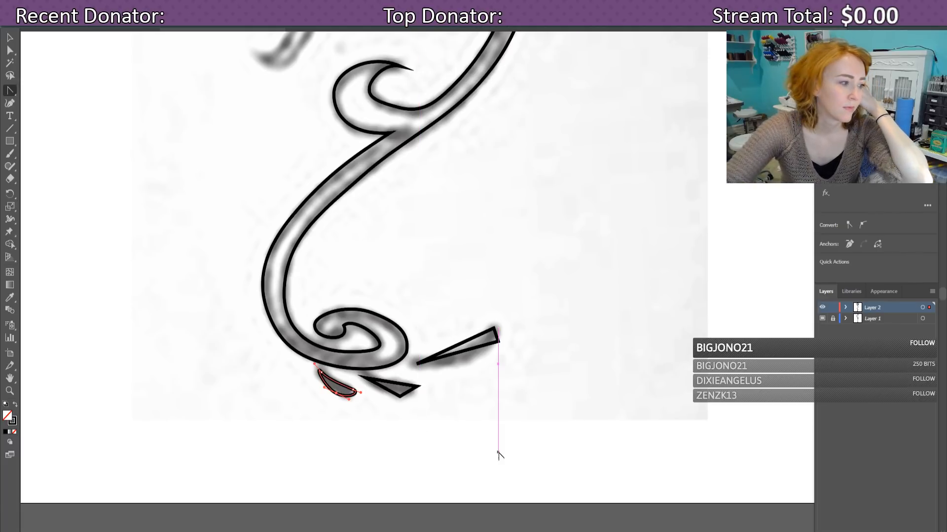
Step: Bend the edges of the middle triangle beneath the spiral into curves with the Anchor Point tool
left_click(400, 396)
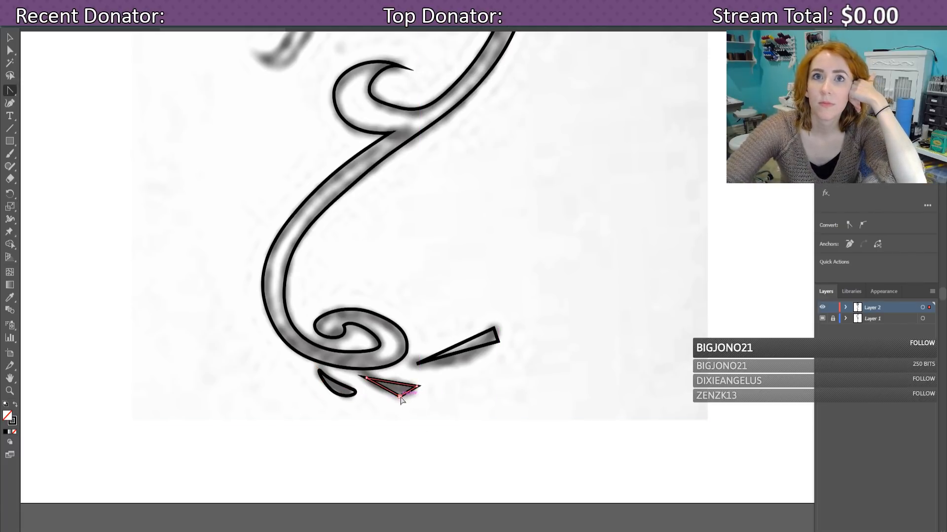
left_click_drag(392, 397, 411, 390)
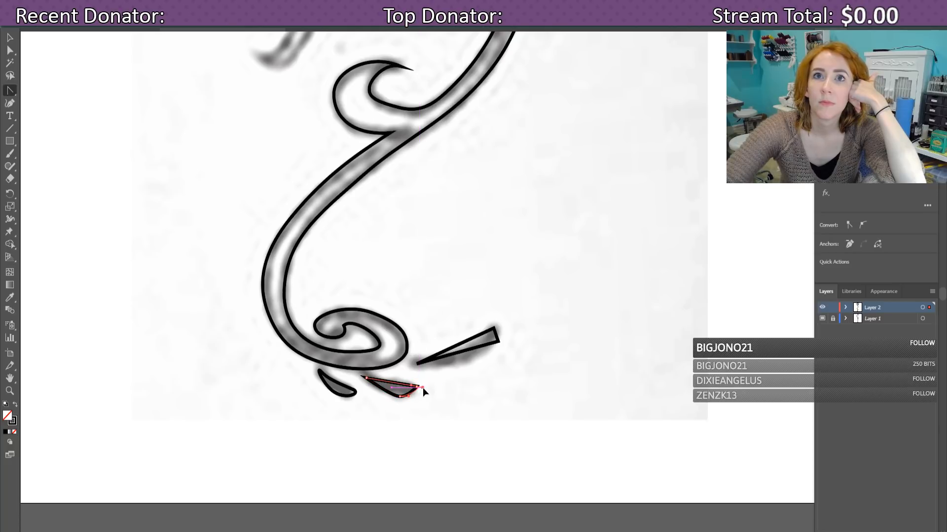
left_click(421, 385)
mouse_move(372, 378)
left_mouse_down()
mouse_move(375, 388)
mouse_move(360, 372)
left_mouse_up()
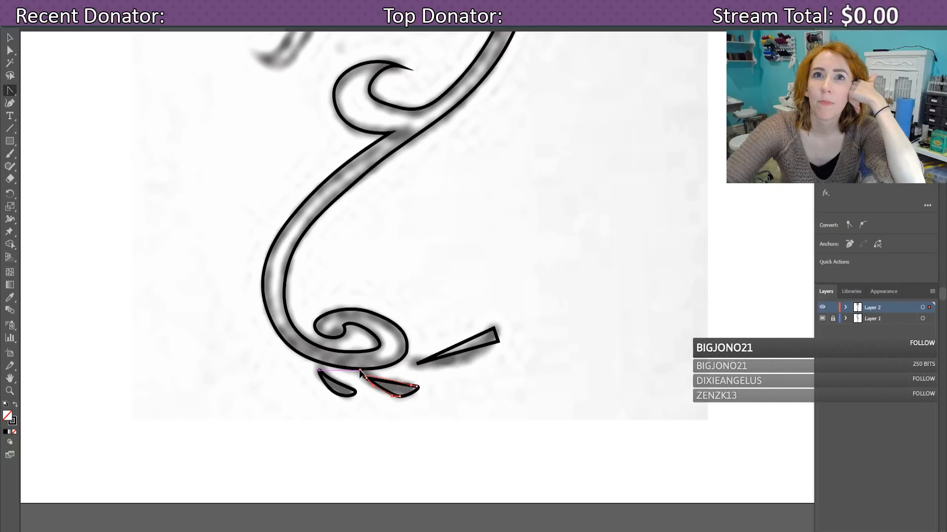
left_click_drag(359, 369, 366, 377)
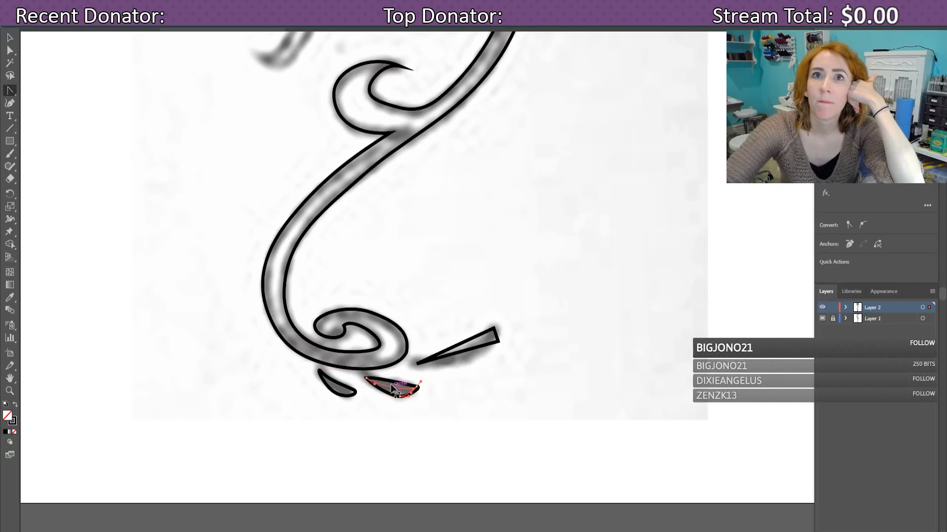
left_click_drag(391, 384, 391, 383)
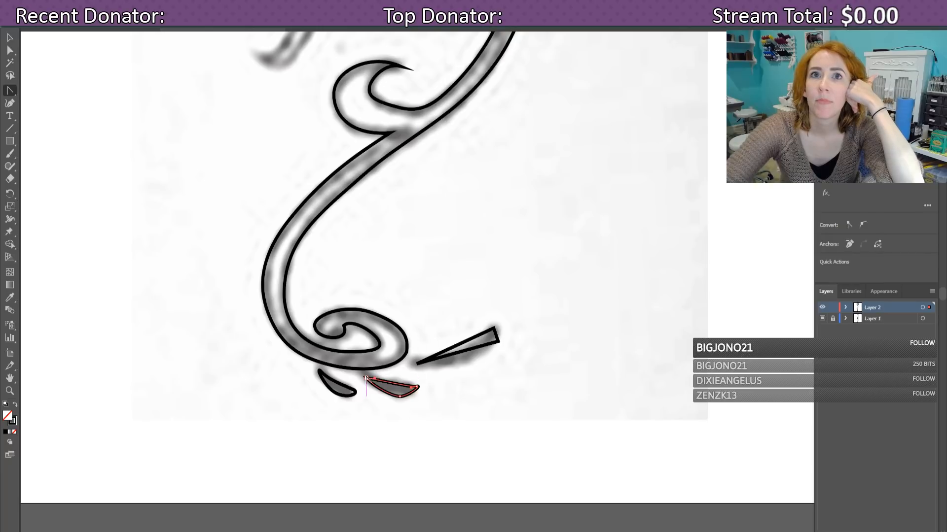
Step: Adjust the middle teardrop's handles at its pointed tip and rounded end to match the leftmost teardrop's curved form
left_click(321, 375)
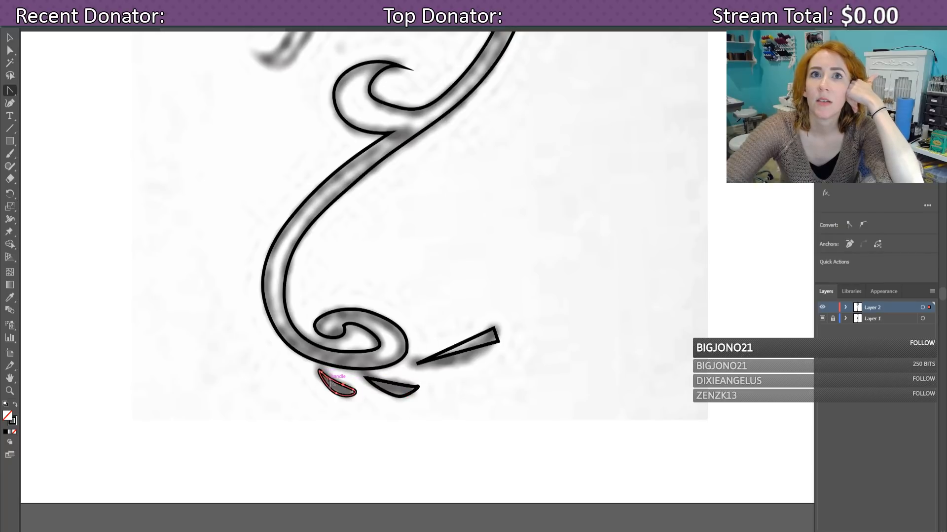
left_click(369, 382)
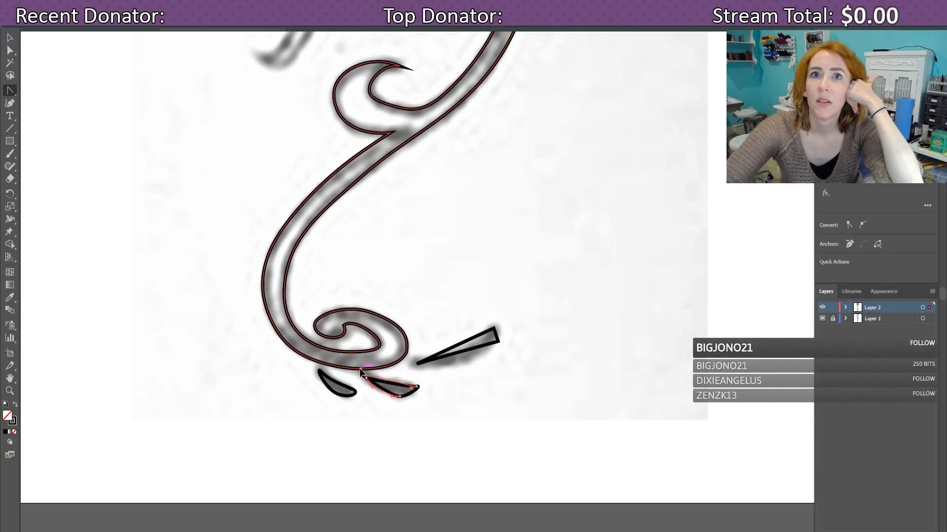
left_click_drag(361, 369, 428, 389)
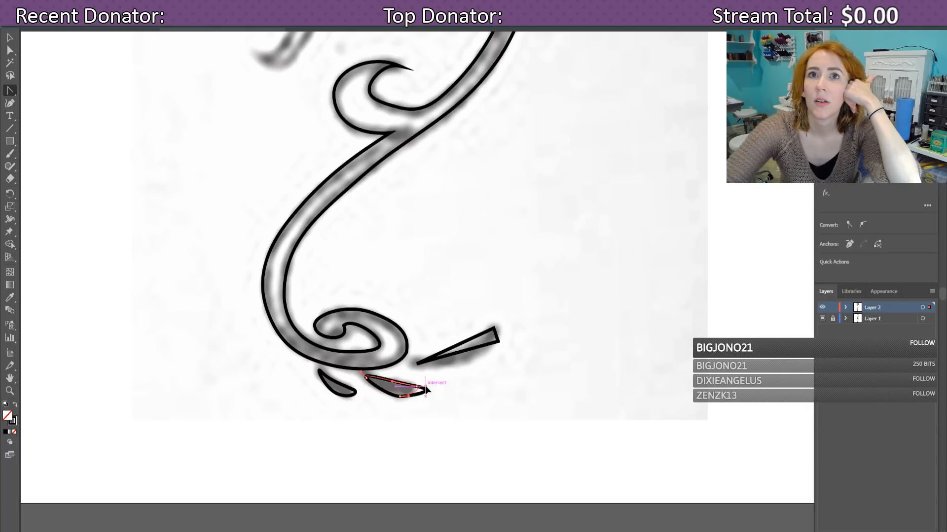
left_click_drag(423, 393, 419, 390)
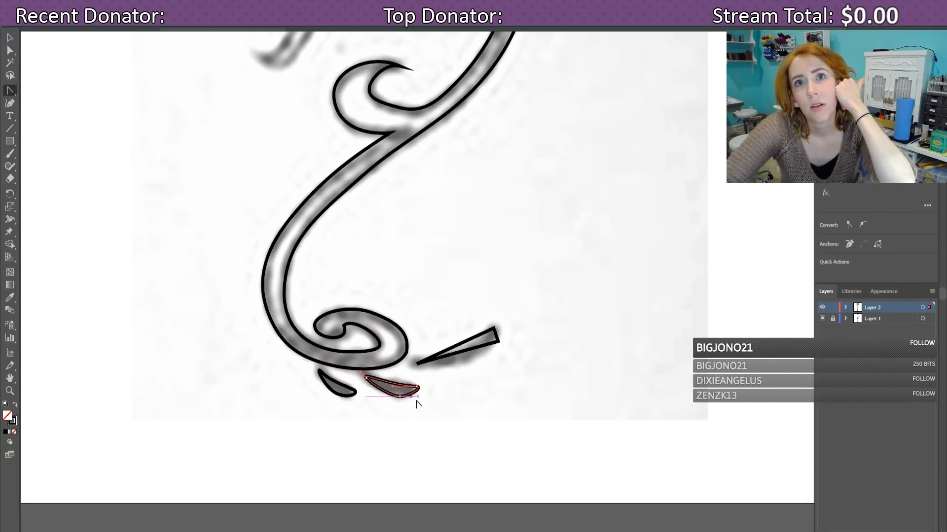
Step: Bend the lower and upper edges of the rightmost triangle beside the spiral into curves with the Anchor Point tool
left_click(468, 351)
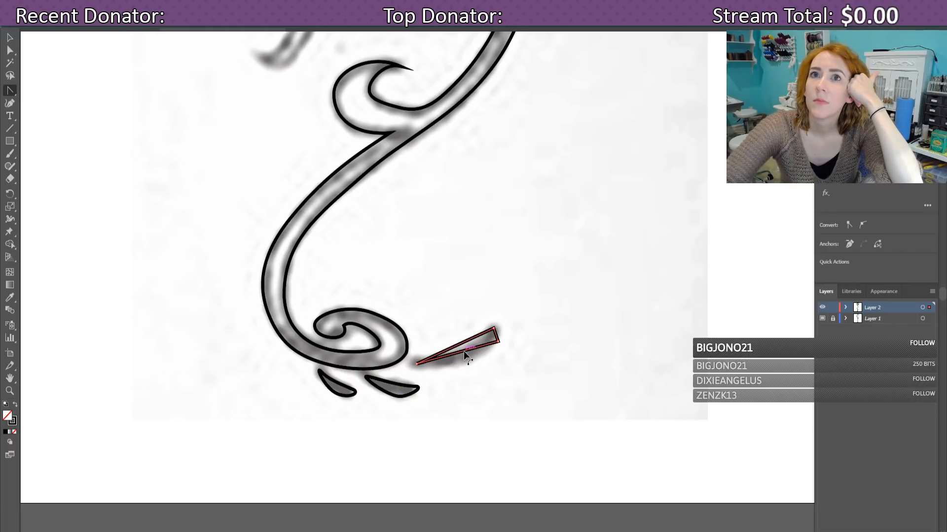
left_click_drag(463, 351, 442, 375)
left_click_drag(391, 354, 410, 362)
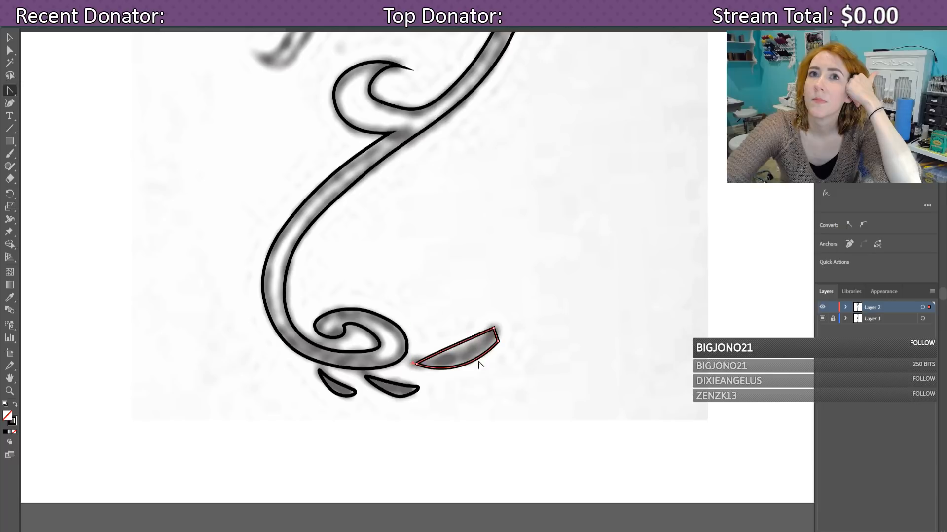
left_click(492, 330)
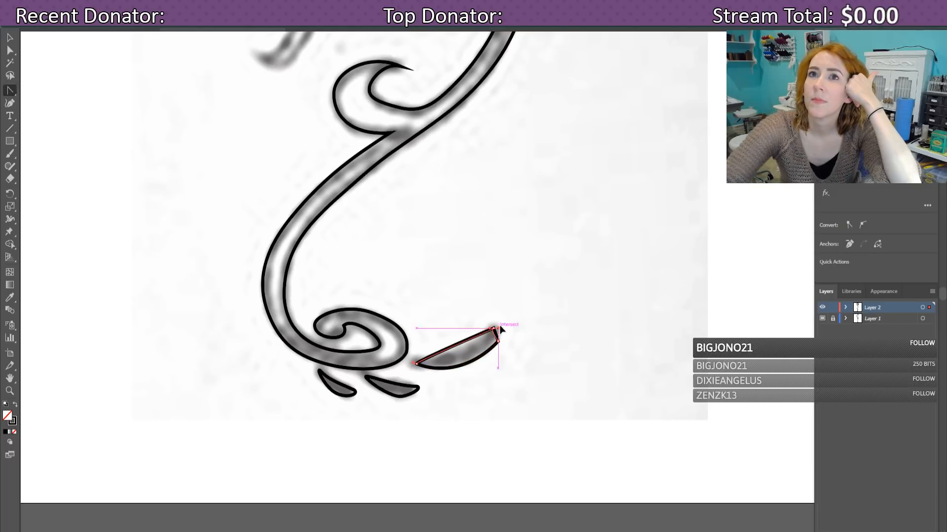
mouse_move(463, 342)
left_mouse_down()
mouse_move(463, 353)
mouse_move(478, 338)
left_mouse_up()
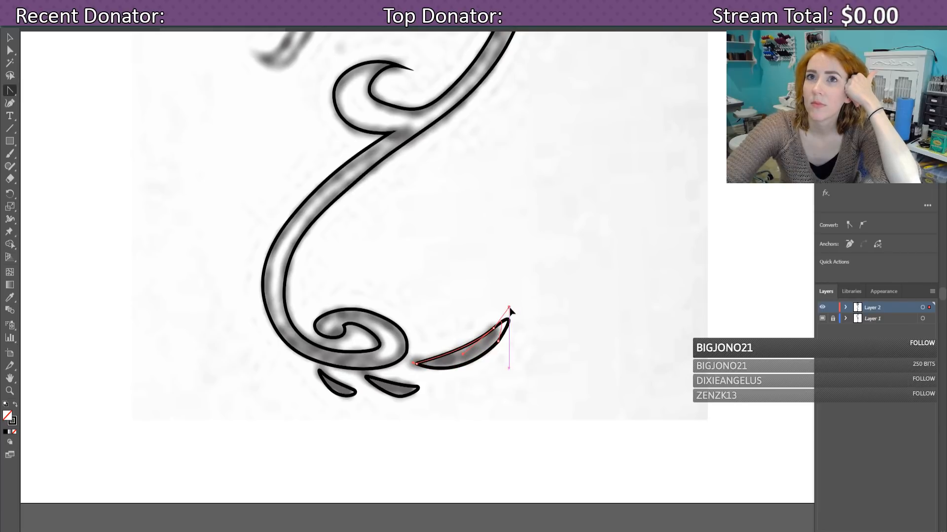
Step: Adjust the handles at the rightmost accent's wide end to round it off along the sketched stroke
double_click(506, 322)
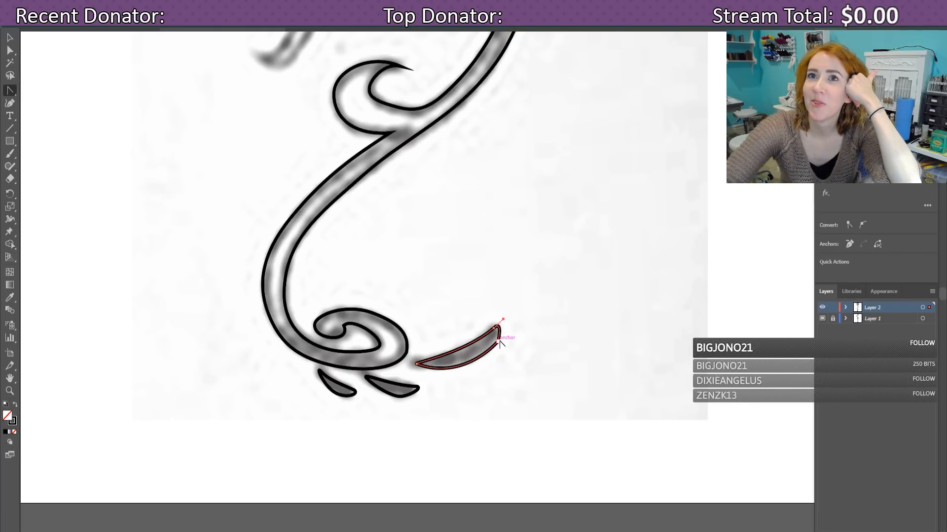
mouse_move(497, 342)
left_mouse_down()
mouse_move(491, 352)
mouse_move(500, 333)
left_mouse_up()
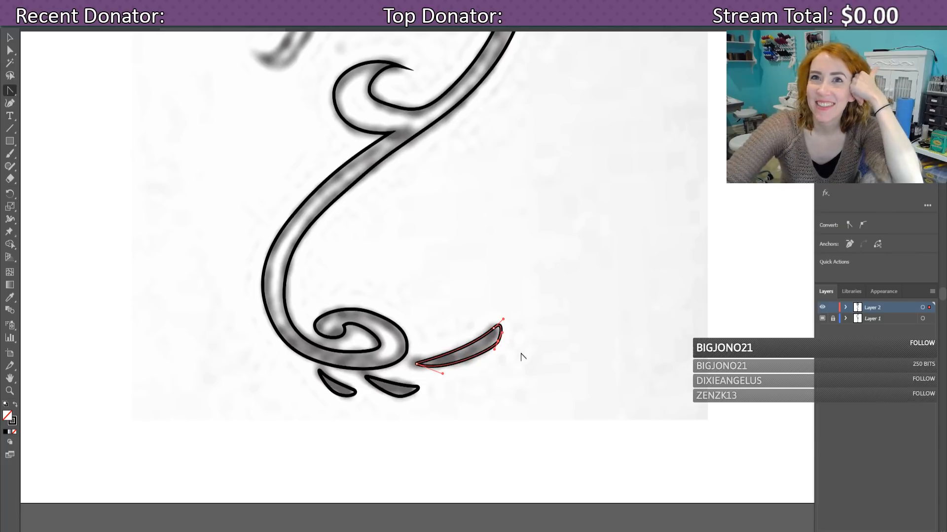
key("ctrl+z")
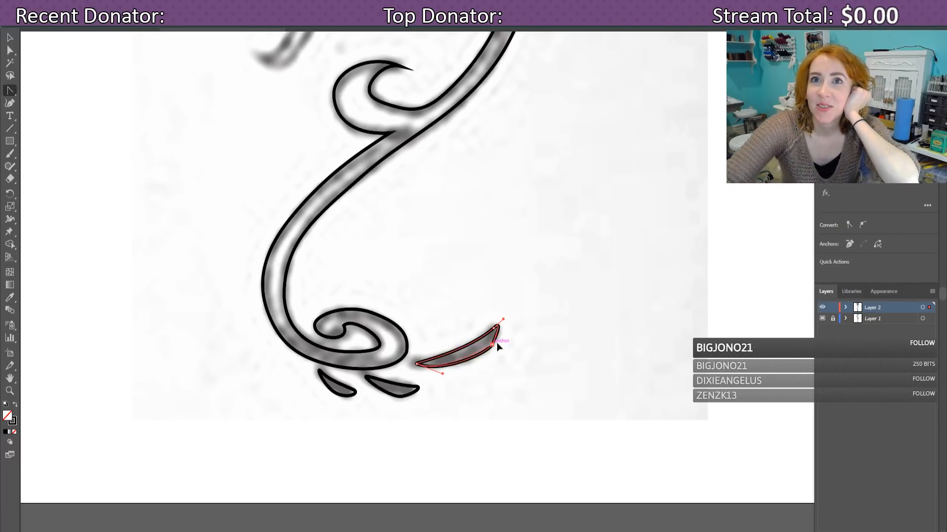
left_click_drag(501, 337, 499, 339)
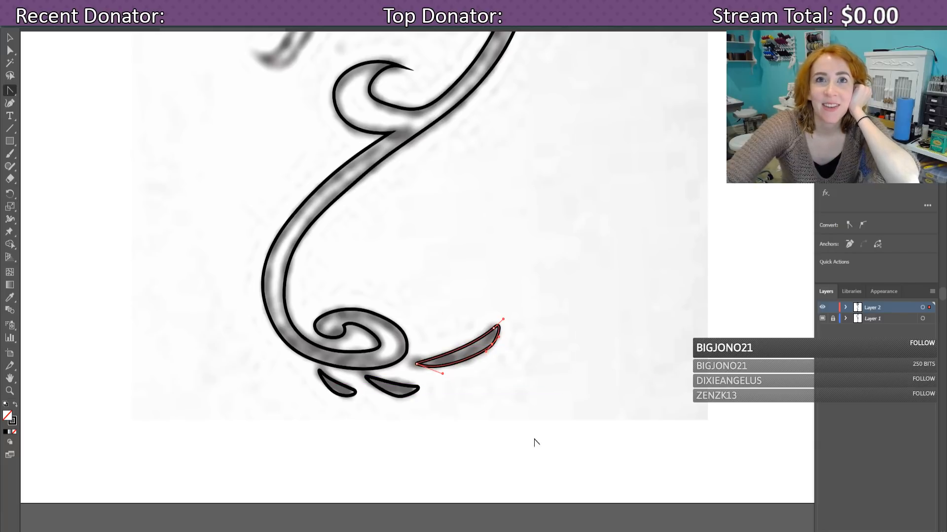
Step: Start a straight-segment Pen path along the outer edge of the untraced far-left stem, from its upper notch to the lower one
left_click(401, 150)
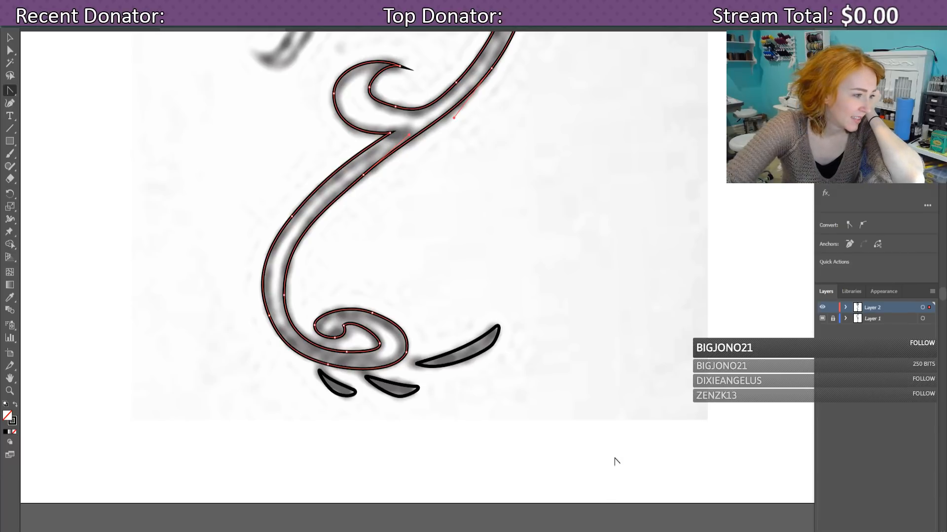
scroll(615, 461, "up", 12)
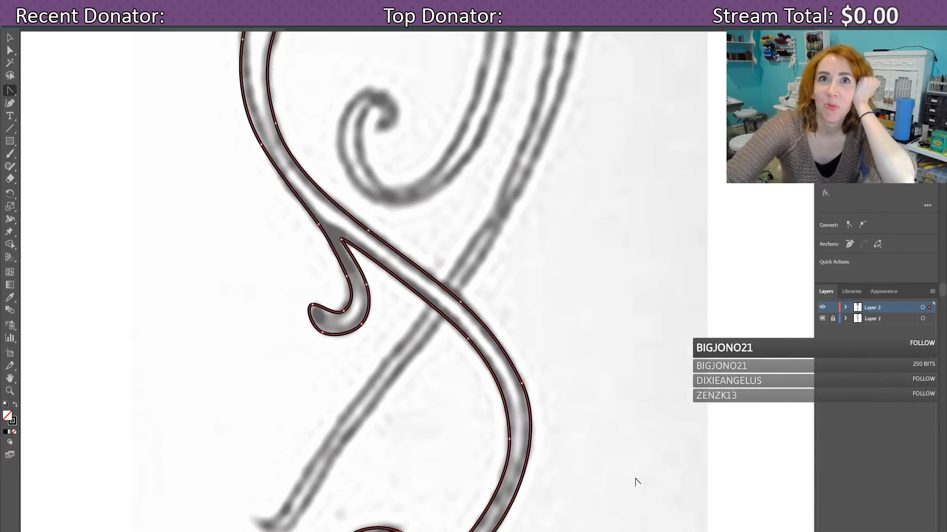
scroll(636, 482, "up", 12)
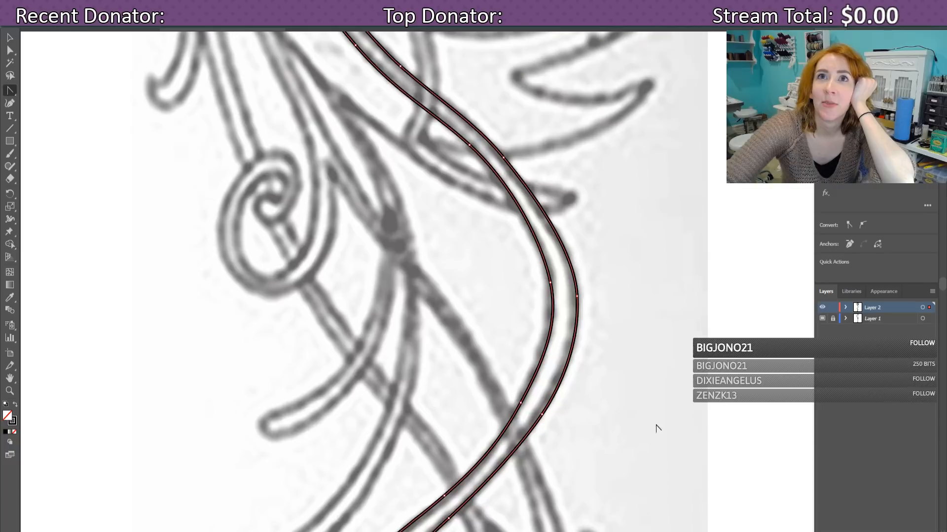
scroll(656, 429, "up", 12)
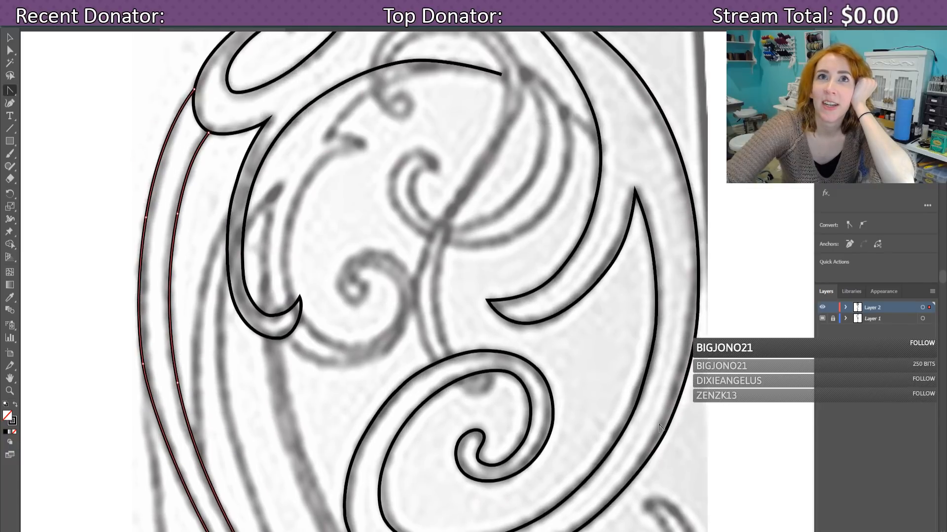
scroll(660, 428, "up", 6)
scroll(662, 428, "down", 12)
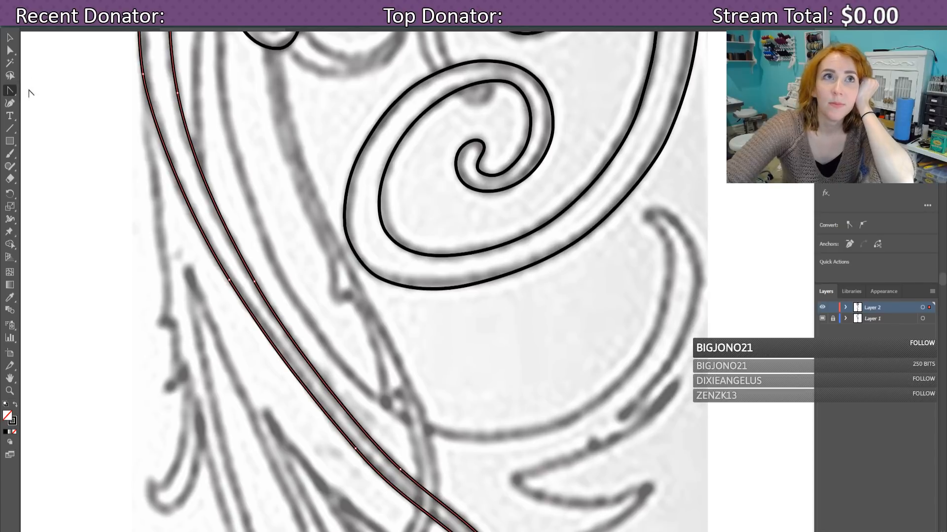
left_click_drag(12, 94, 49, 89)
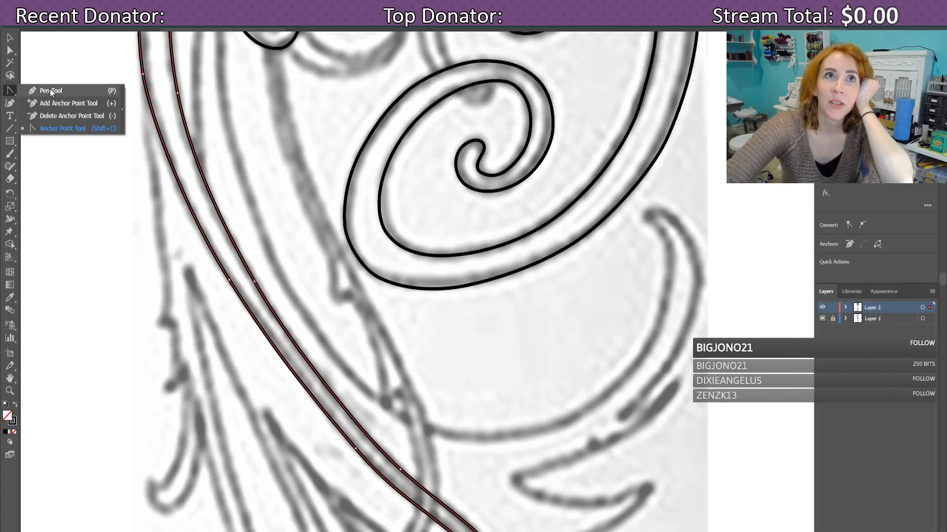
left_click(145, 84)
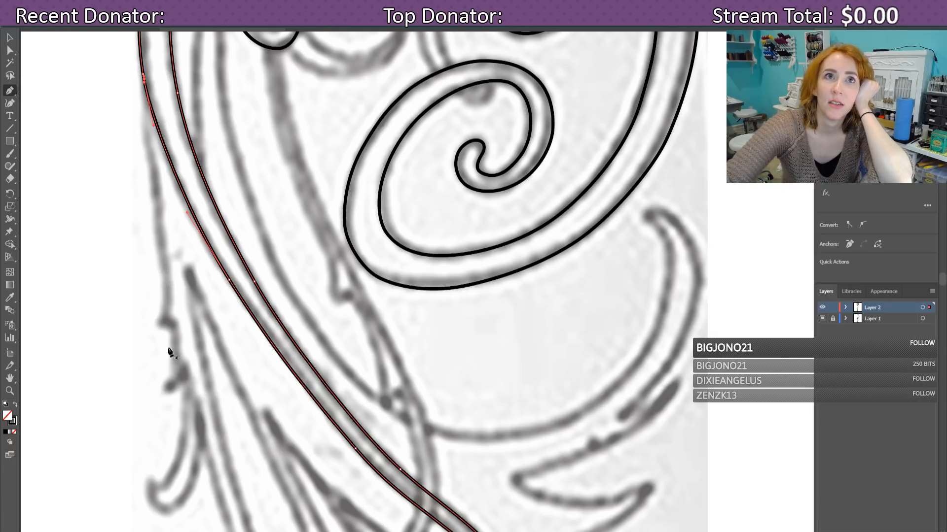
left_click(157, 323)
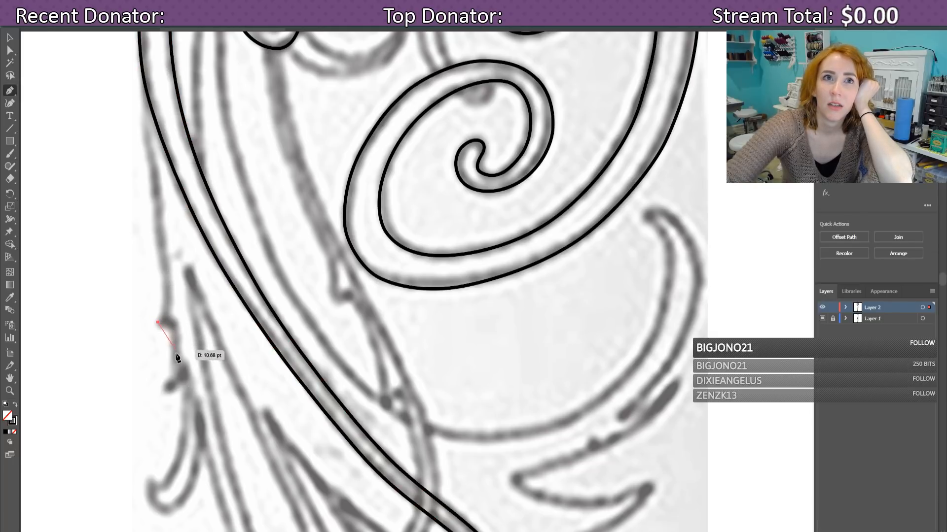
left_click(164, 390)
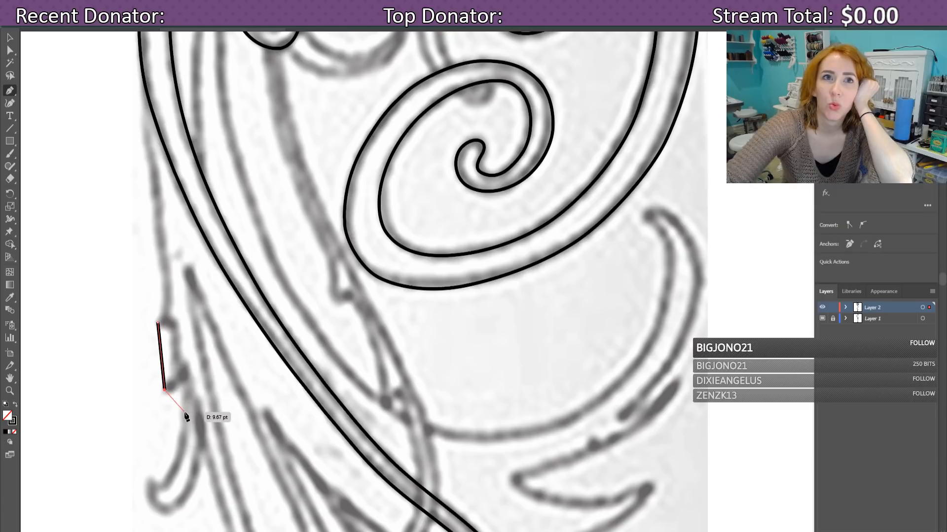
Step: Block in the small hook hanging from the far-left stem with straight Pen segments, ending where it rejoins the stem
left_click(150, 479)
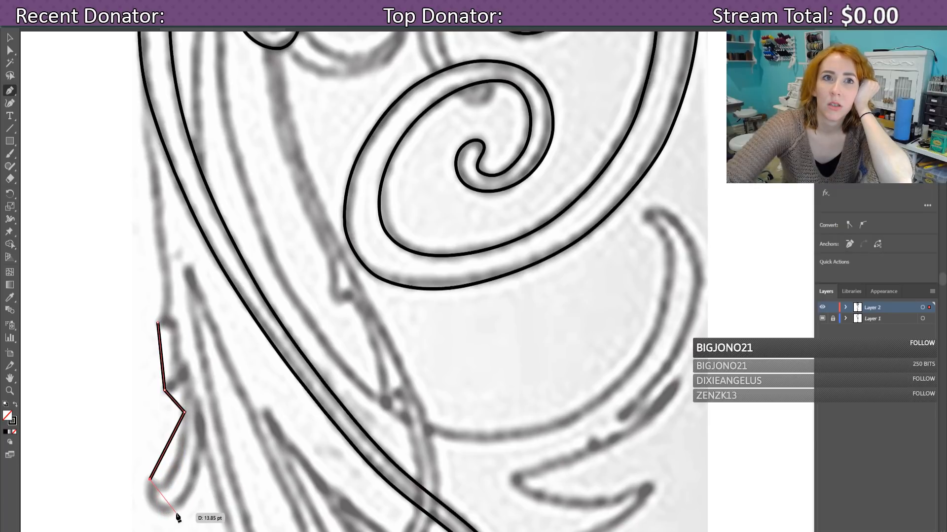
left_click(176, 512)
scroll(207, 440, "down", 4)
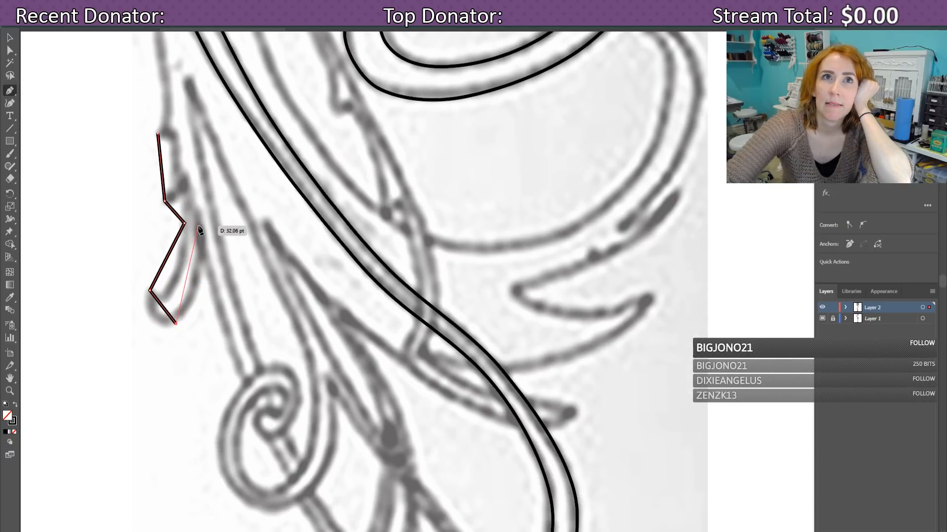
left_click(200, 230)
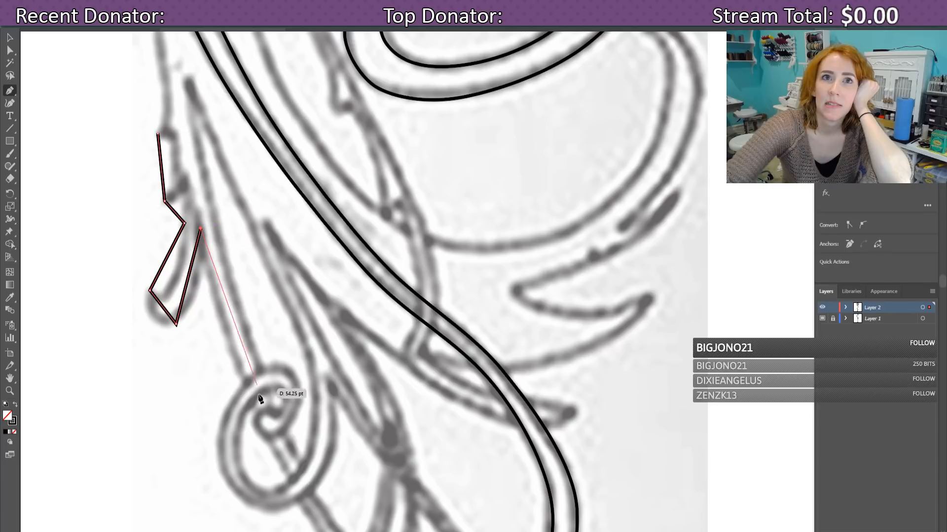
Step: Extend the Pen path down the long stem's inner edge, across the traced swirl, to the side of the lower curl
scroll(247, 409, "down", 2)
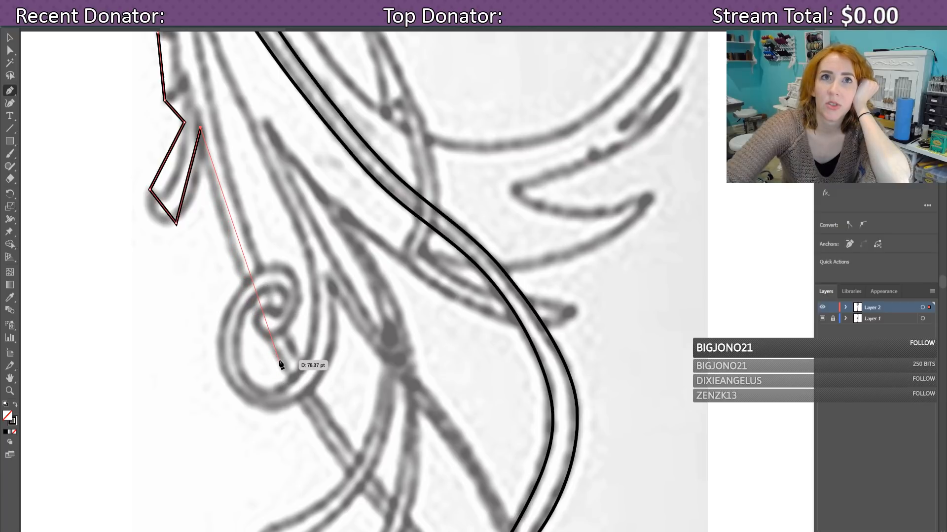
scroll(315, 394, "down", 3)
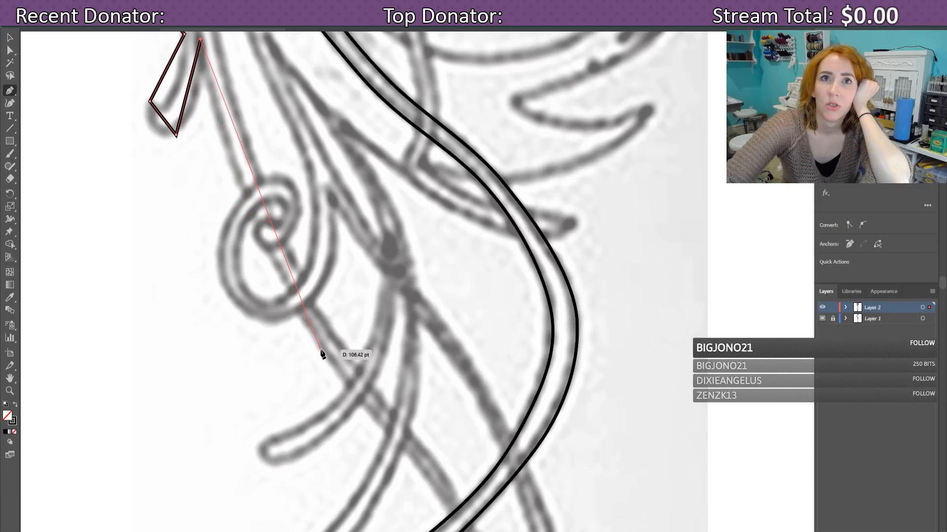
left_click(321, 353)
scroll(389, 443, "down", 9)
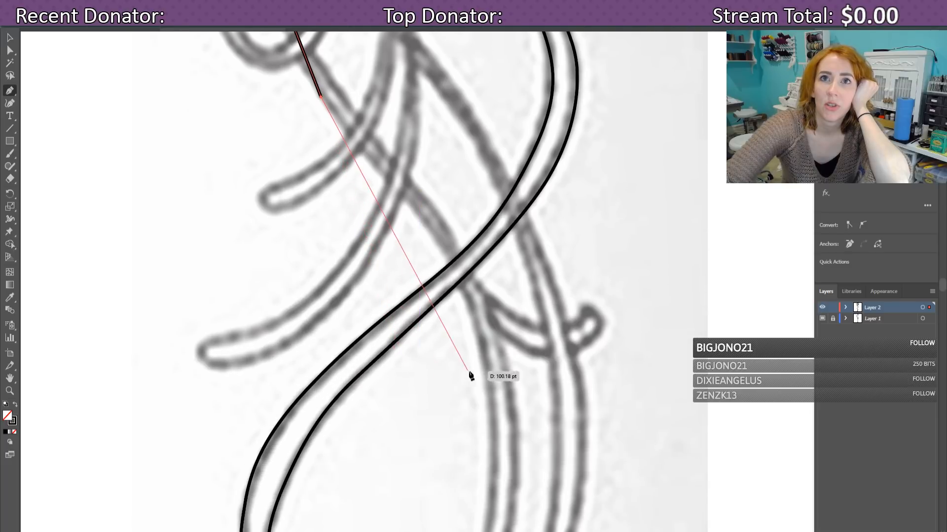
left_click(490, 390)
scroll(469, 424, "down", 7)
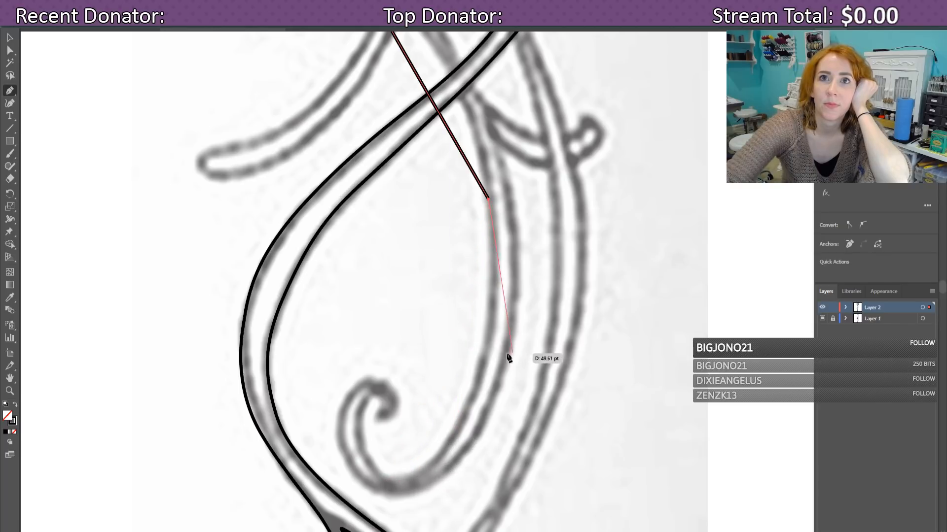
left_click(488, 351)
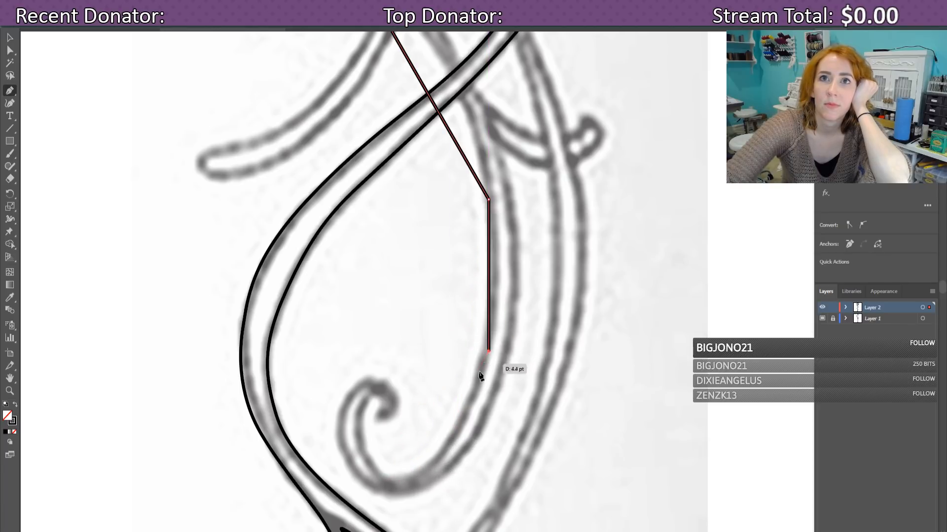
Step: Block in the inner edge of the lower curl with straight Pen segments around to its tip
left_click(388, 479)
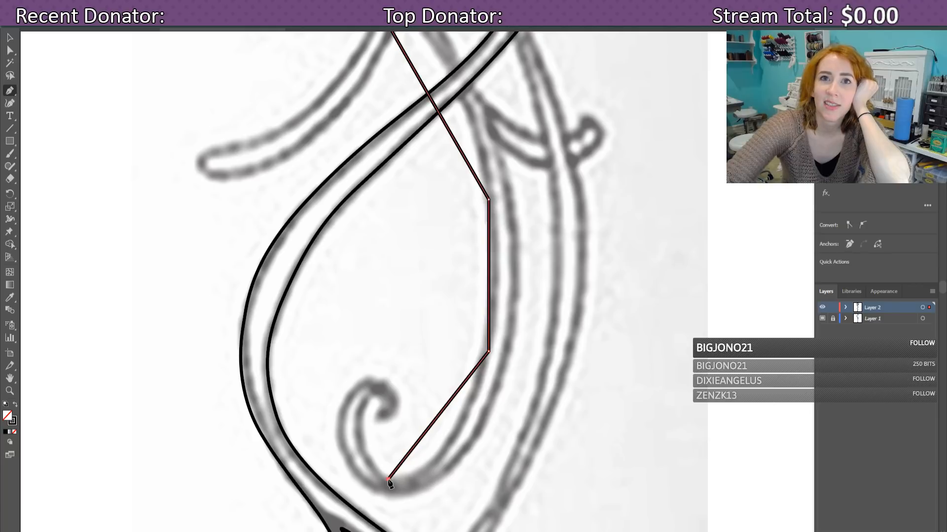
left_click(361, 406)
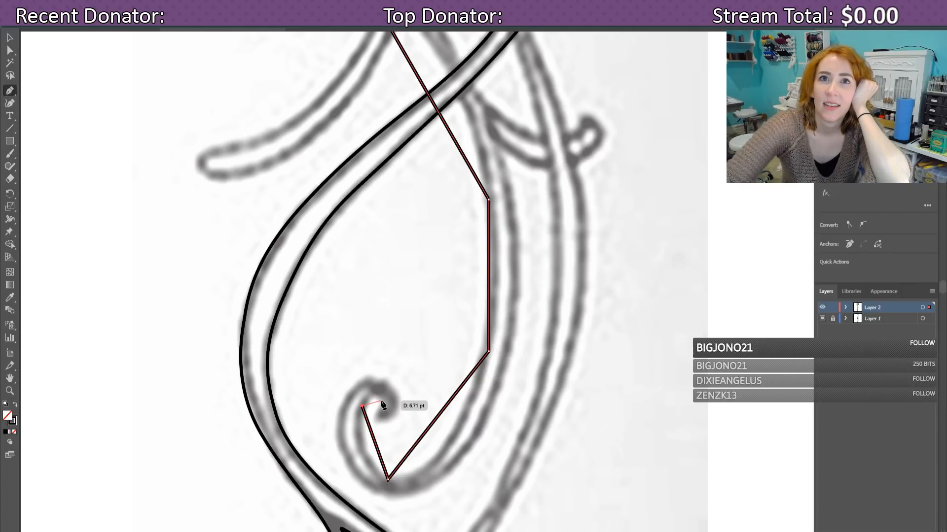
left_click(381, 398)
left_click(382, 420)
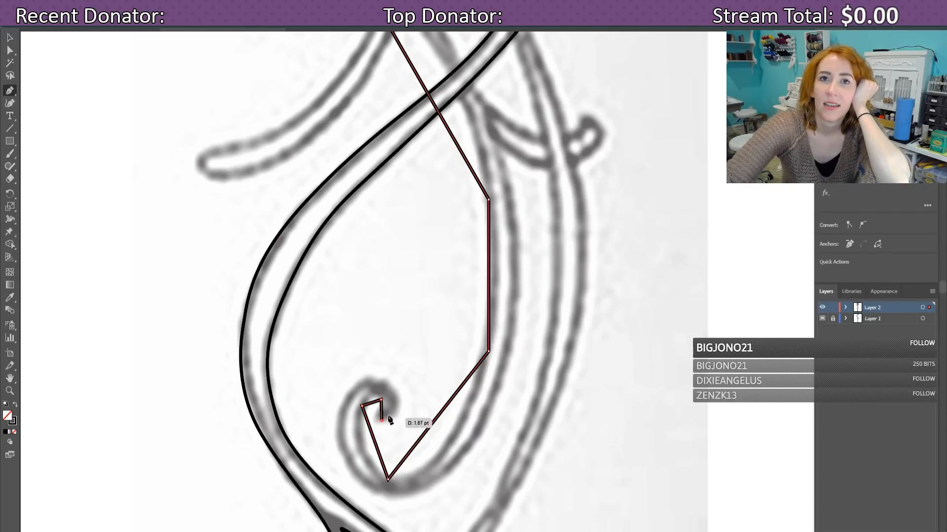
Step: Bring the Pen path back around the lower curl's outer edge, from its tip to the base of the stem
left_click(397, 395)
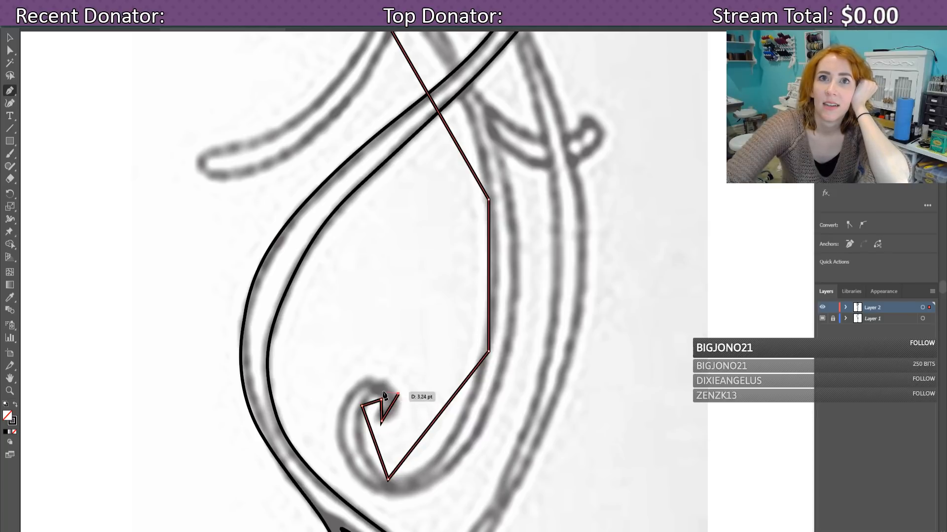
left_click(346, 393)
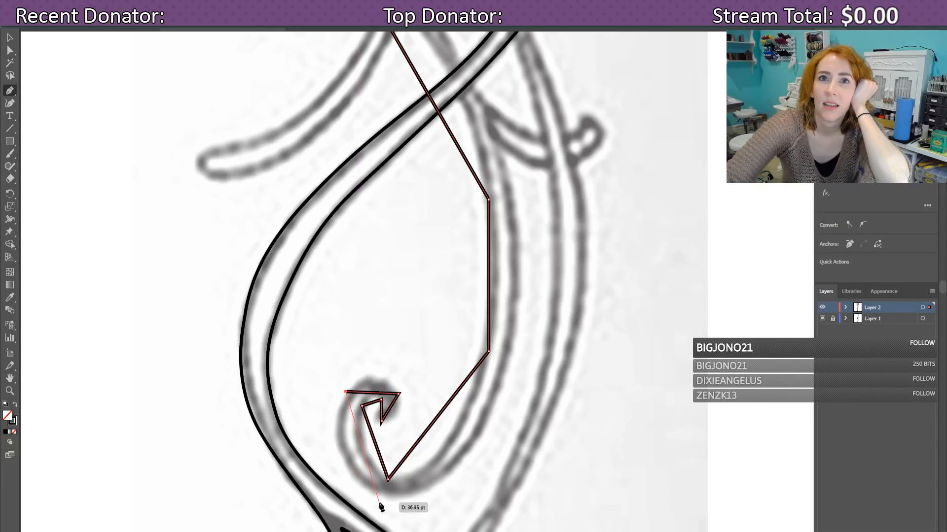
left_click(375, 490)
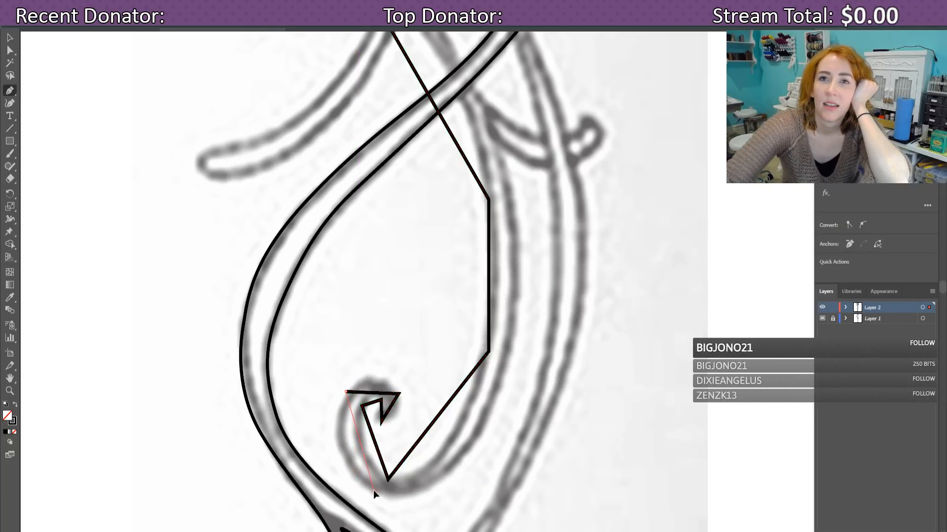
left_click(482, 433)
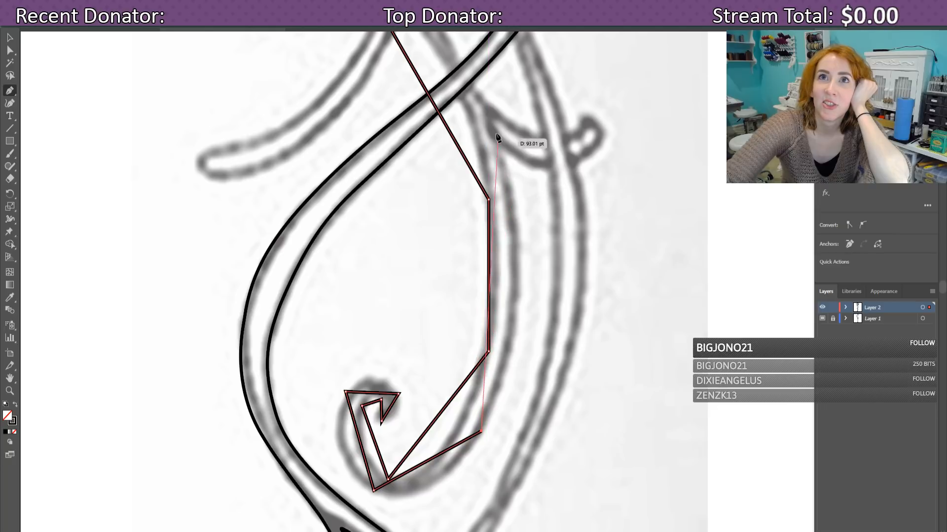
Step: Run the Pen path up the long stem's outer edge, across the traced swirl, to the narrow pointed fork above the spiral
left_click(479, 96)
scroll(517, 404, "up", 5)
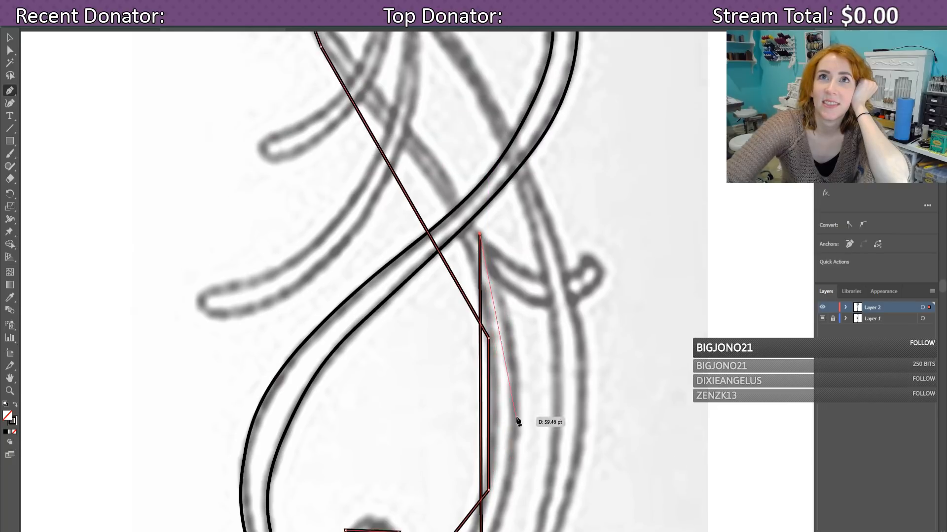
scroll(517, 436, "up", 3)
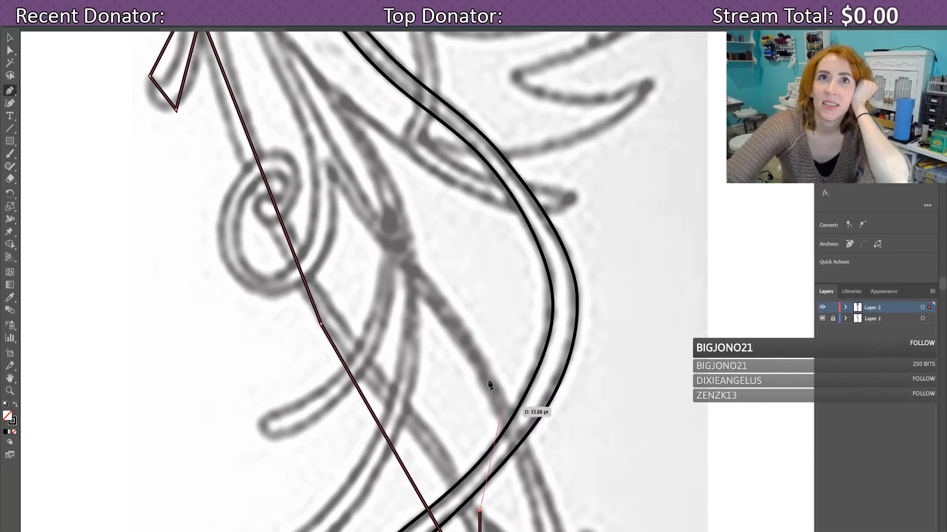
left_click(248, 118)
scroll(402, 332, "up", 6)
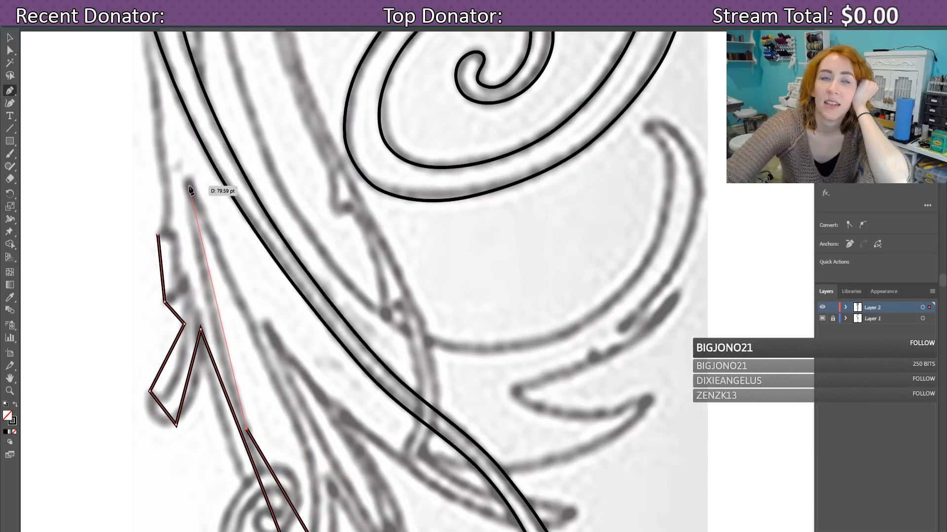
left_click(190, 185)
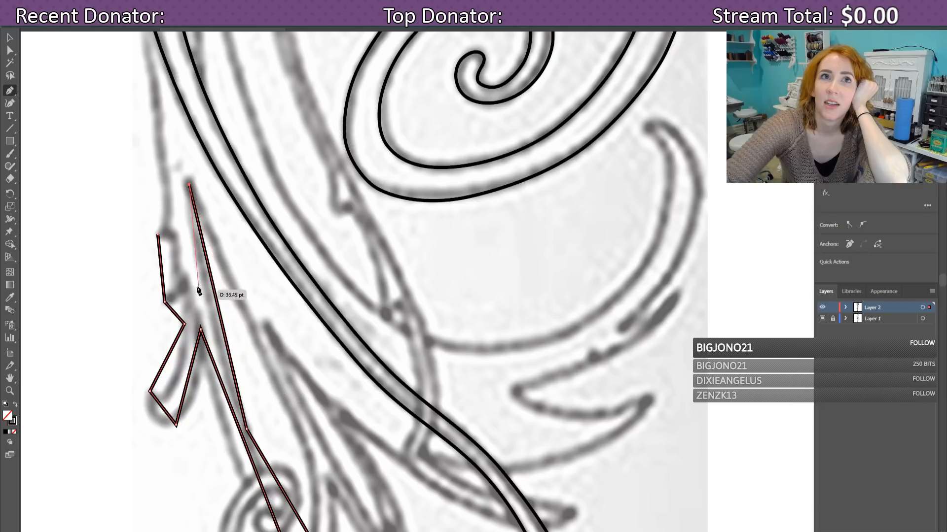
Step: Extend the Pen path from the pointed fork down into the small spiral, placing straight segments along its inside edge
scroll(308, 411, "down", 3)
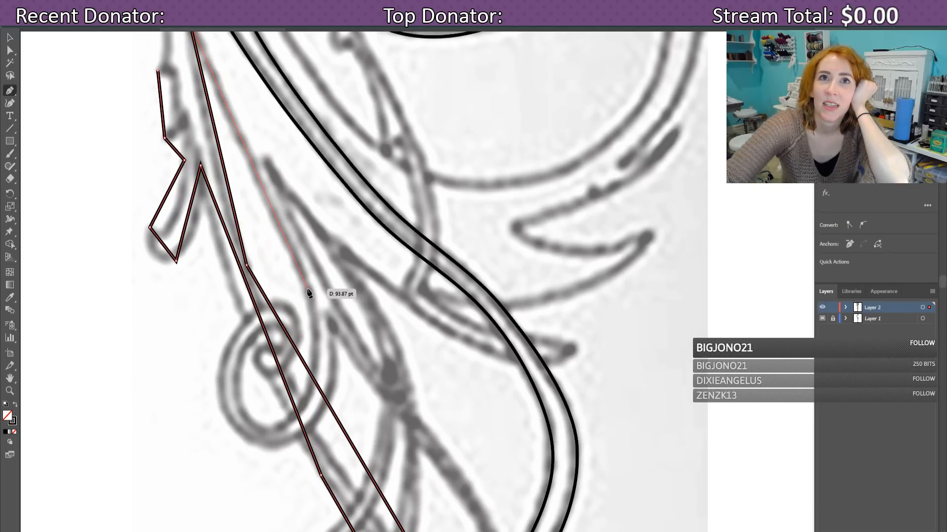
left_click(306, 286)
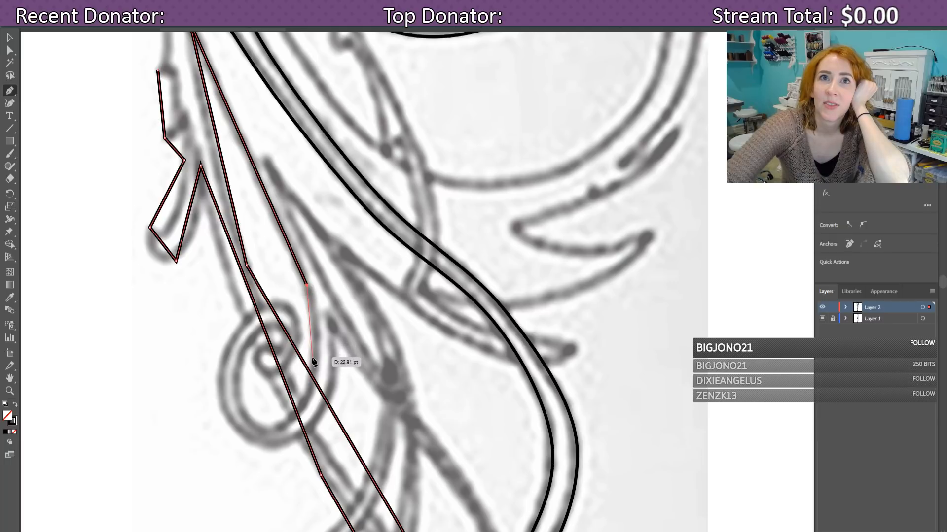
left_click(306, 397)
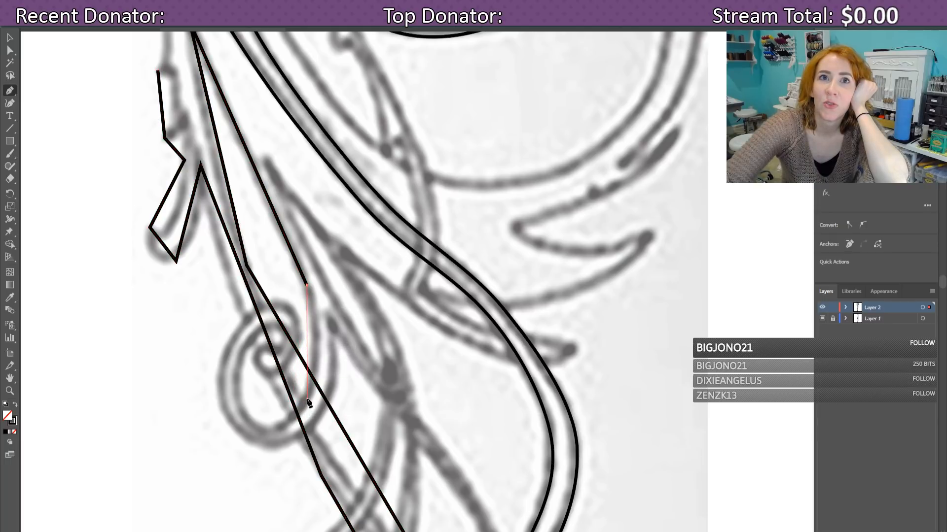
left_click(238, 396)
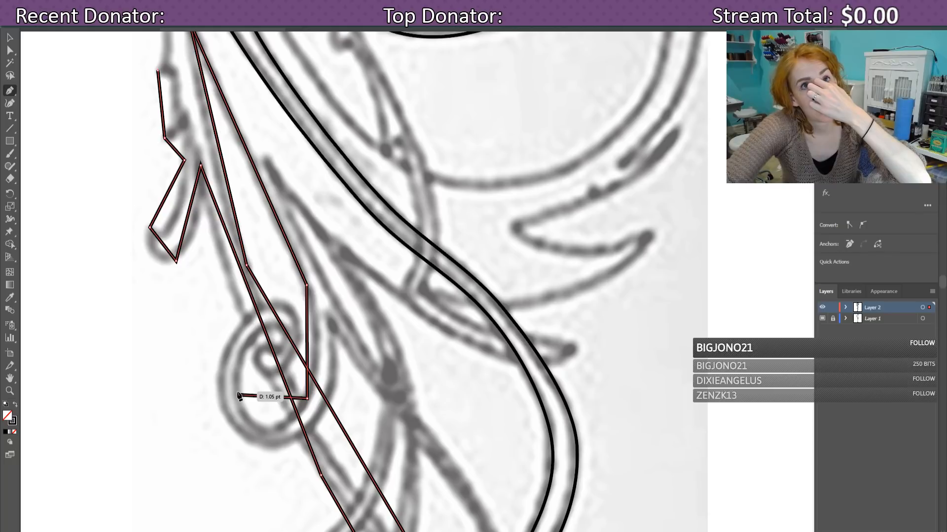
Step: Continue the path from its open end above the small hook up to the outer edge of the traced swirl
scroll(169, 431, "up", 3)
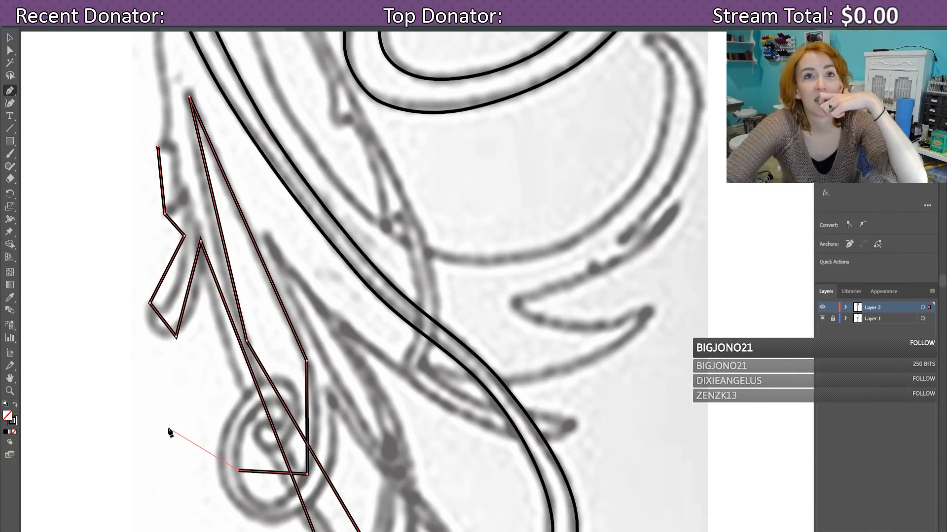
left_click_drag(12, 91, 44, 132)
left_click_drag(10, 91, 30, 90)
scroll(158, 148, "up", 10)
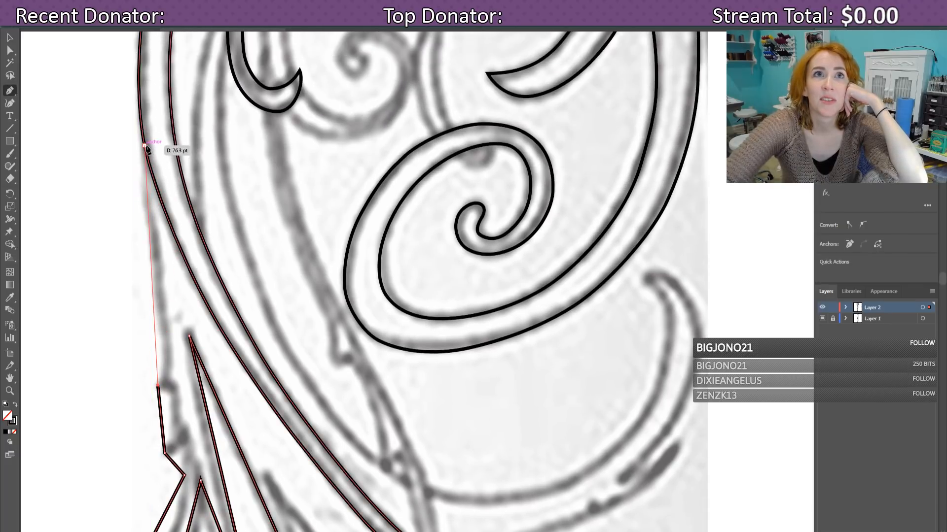
left_click(145, 147)
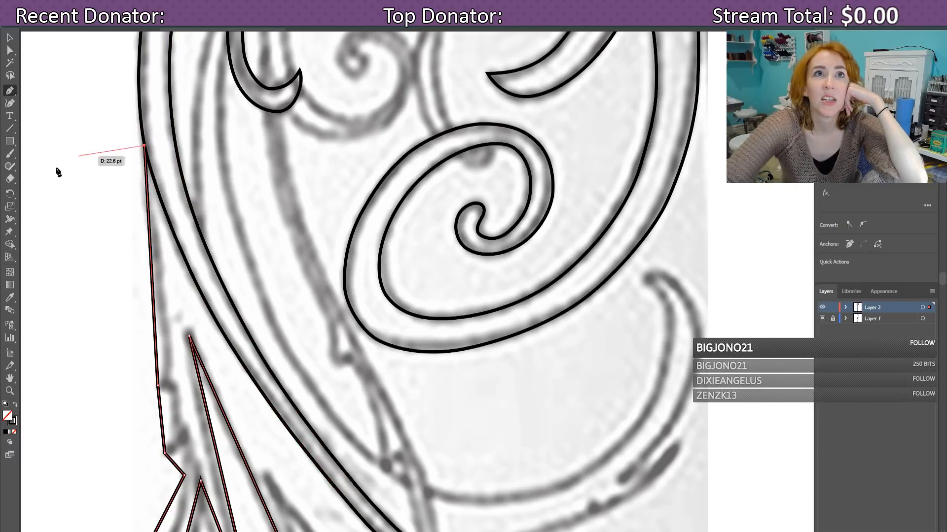
Step: Curve the far-left stem edge, its small notches and the hanging hook to the sketch with the Anchor Point tool
left_click(10, 90)
left_click(48, 128)
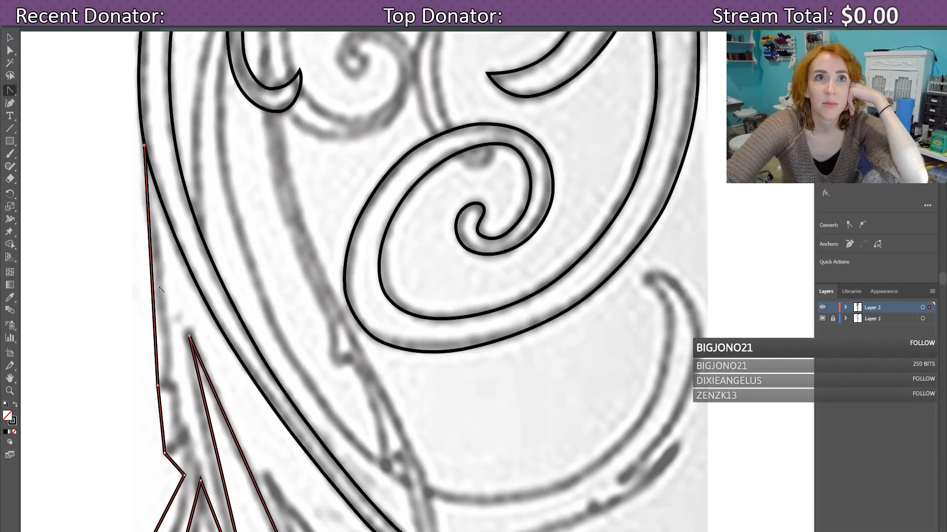
left_click_drag(152, 282, 158, 282)
scroll(158, 335, "down", 3)
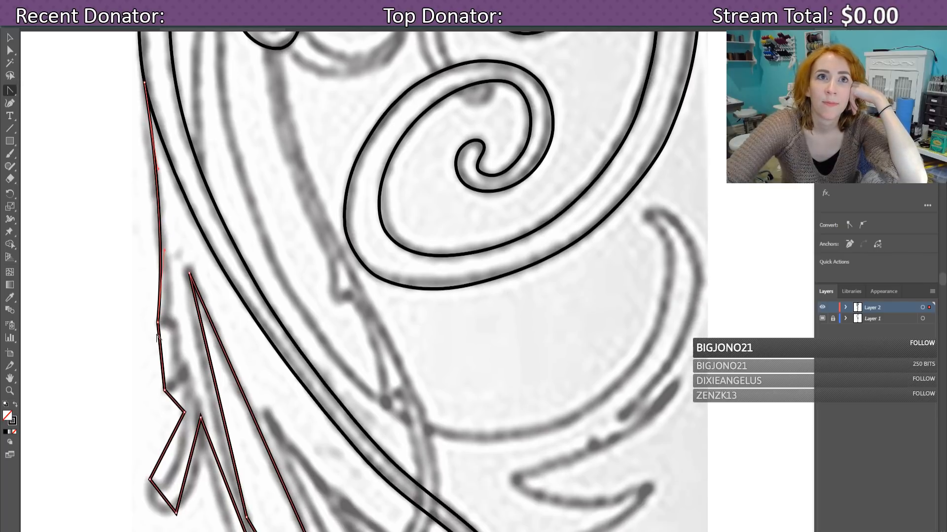
left_click_drag(173, 344, 175, 342)
left_click_drag(176, 401, 183, 385)
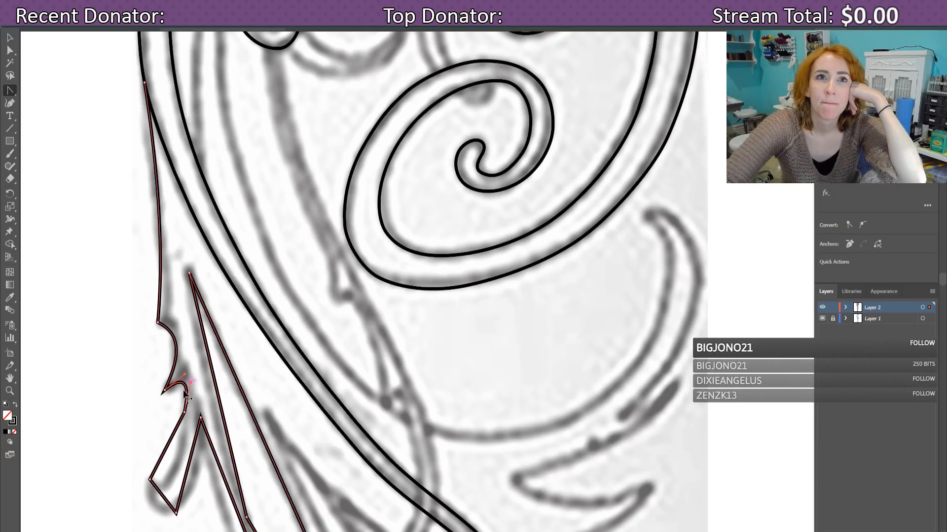
left_click_drag(169, 449, 147, 501)
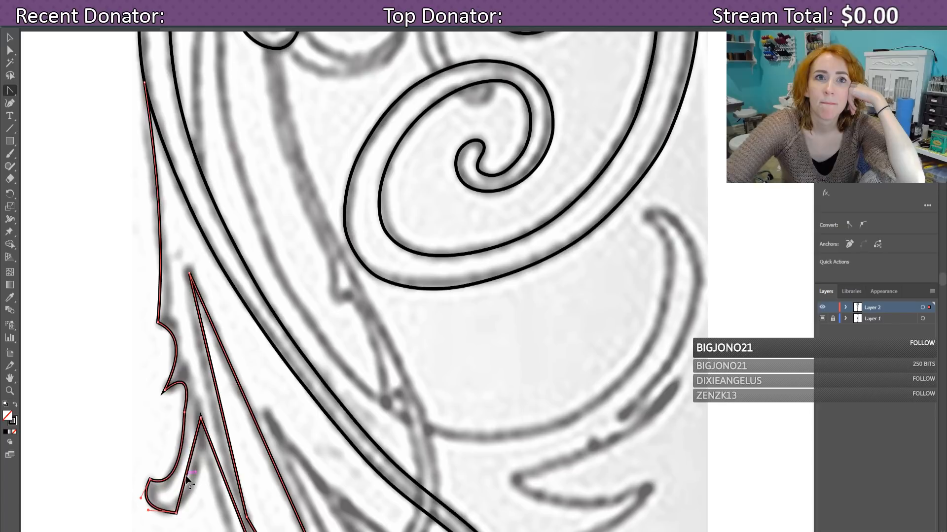
left_click_drag(185, 475, 196, 481)
Step: Bend the long stem's inner edge from the hook down past the swirl crossing, smoothing the anchor below the spiral
scroll(213, 430, "down", 3)
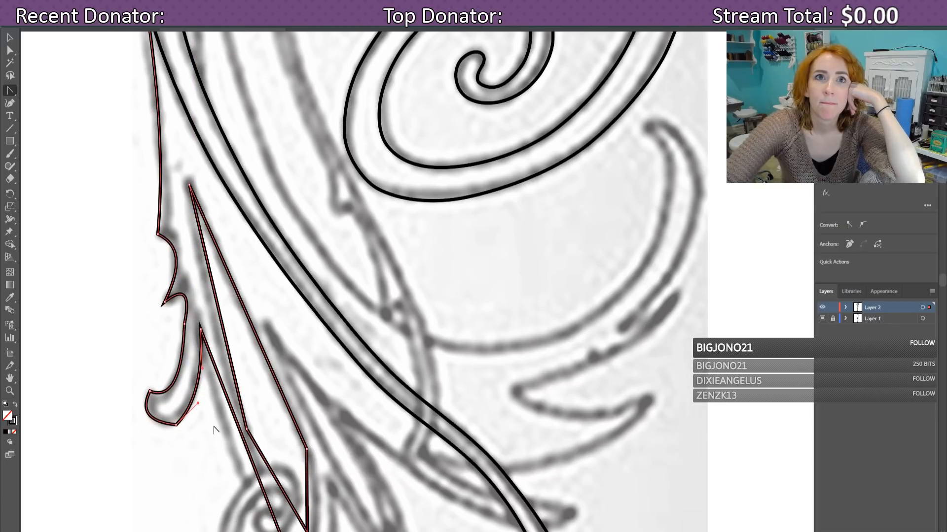
left_click_drag(229, 427, 226, 443)
scroll(227, 442, "down", 10)
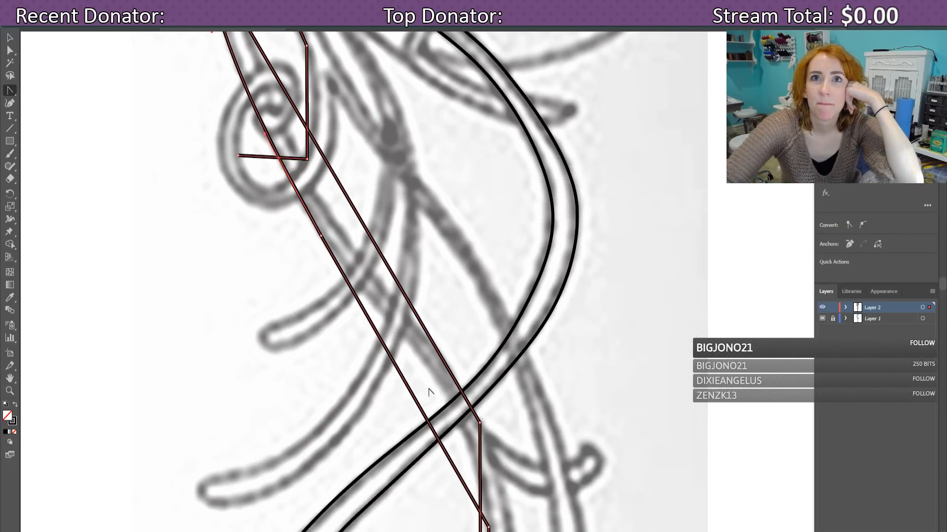
left_click_drag(412, 387, 432, 377)
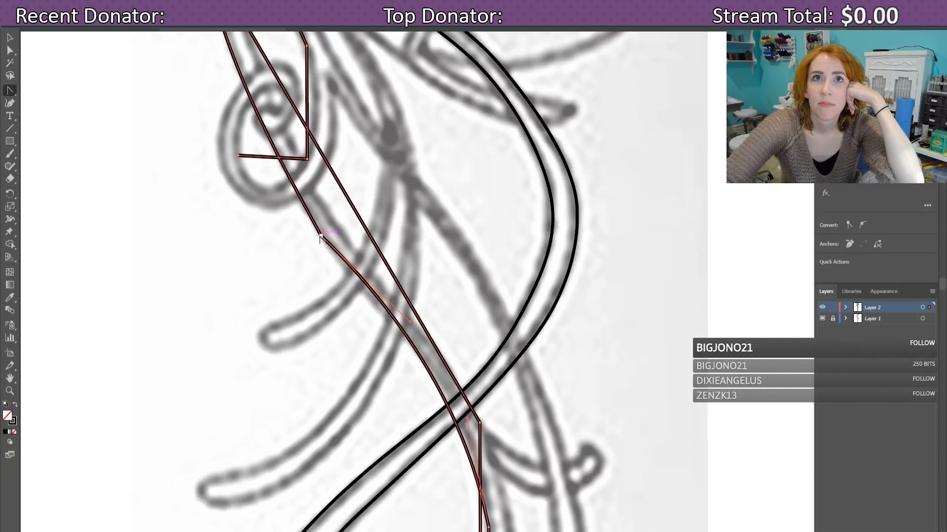
left_click_drag(320, 236, 280, 180)
scroll(292, 193, "down", 5)
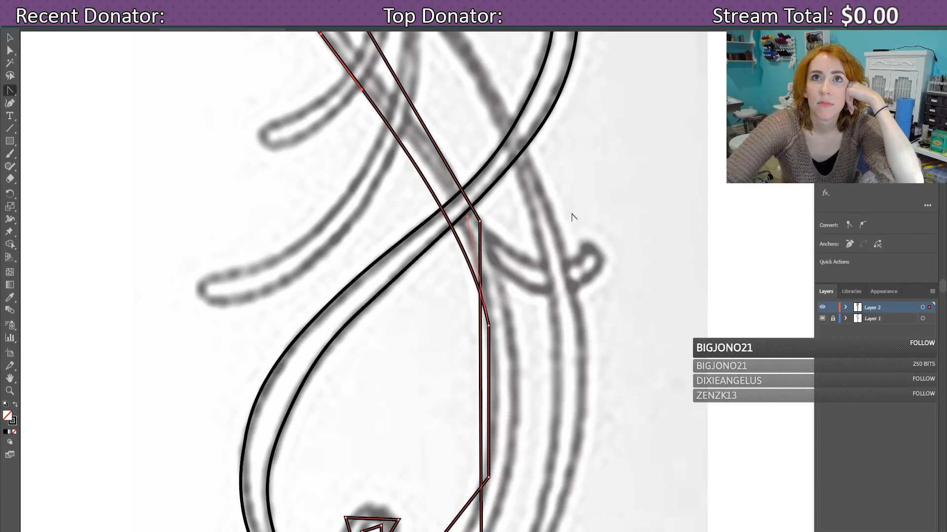
left_click(496, 397)
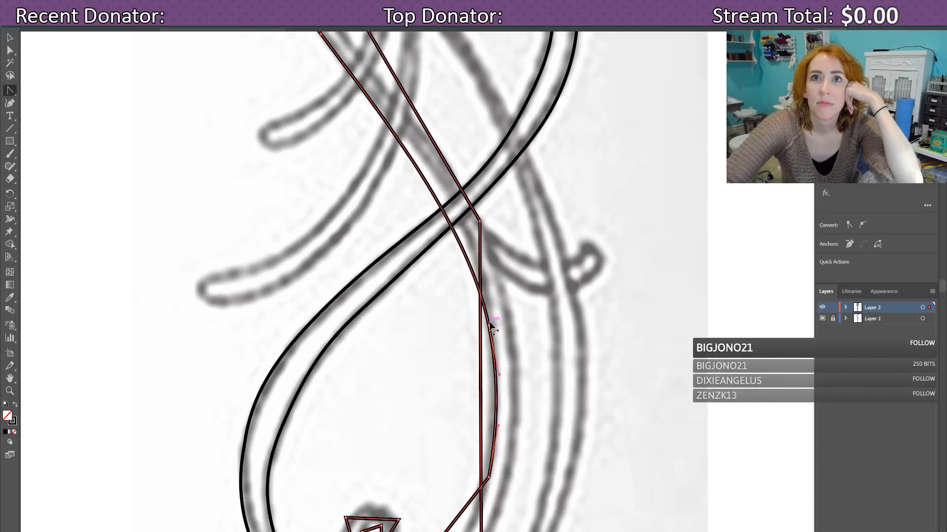
Step: Curve the segments along the base of the lower curl and the stem's outer edge above it
scroll(491, 325, "down", 4)
left_click_drag(439, 366, 431, 436)
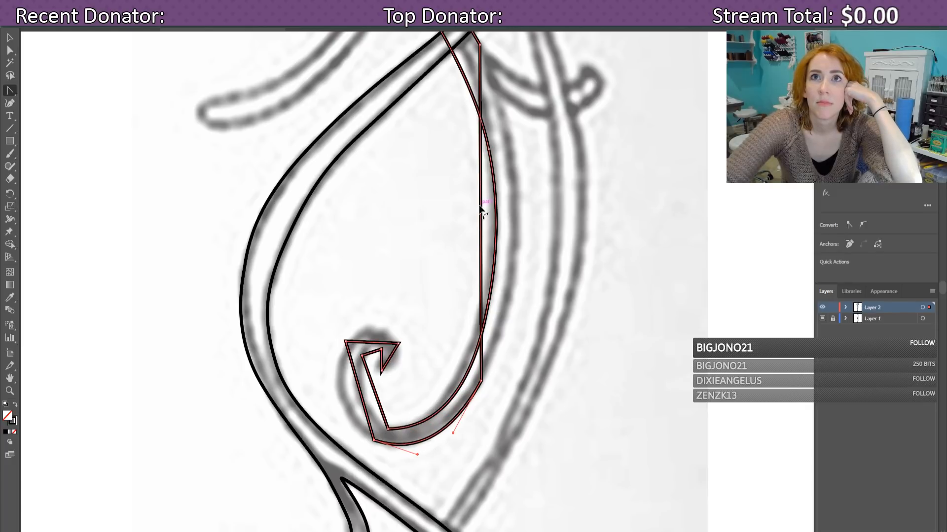
left_click_drag(484, 211, 515, 195)
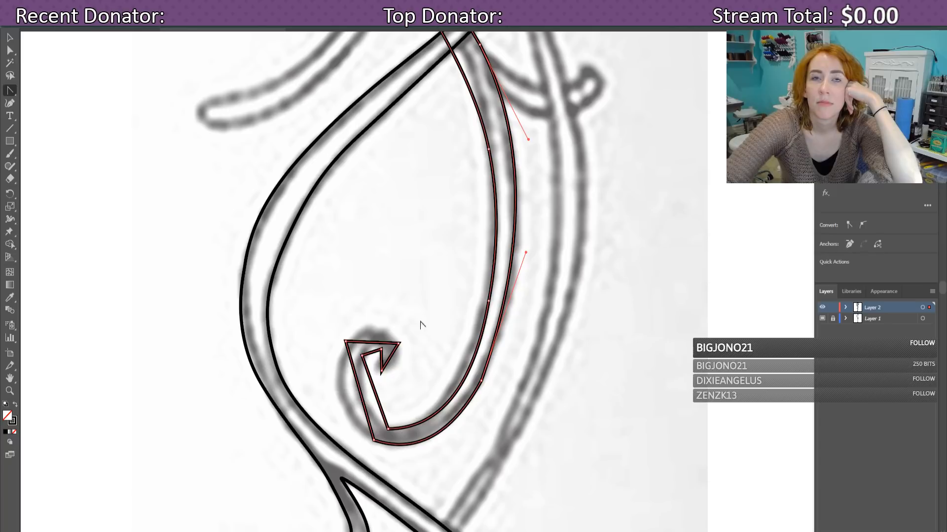
Step: Round the lower curl's side, top and tip segments to match the sketched curl
mouse_move(359, 391)
left_mouse_down()
mouse_move(339, 399)
mouse_move(359, 392)
left_mouse_up()
left_click_drag(372, 342, 370, 324)
left_click_drag(389, 358, 347, 372)
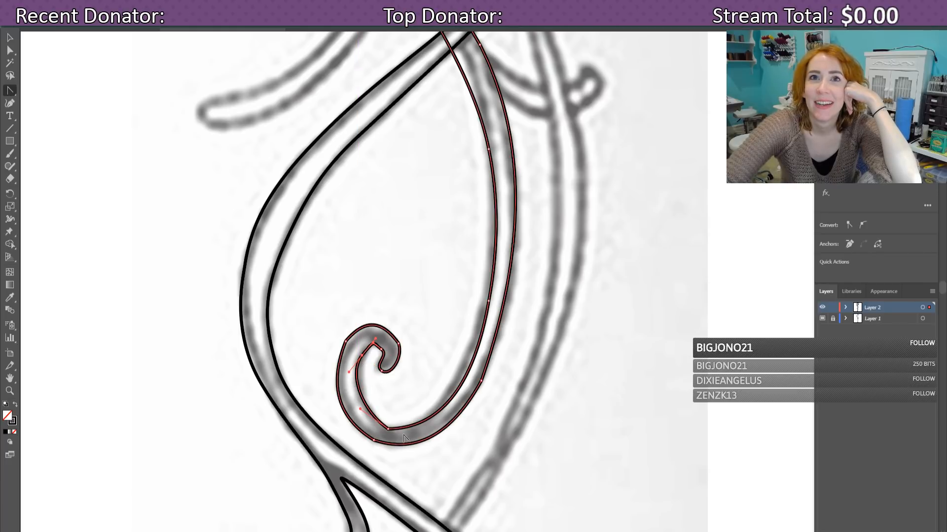
Step: Pull smooth handles from the inner anchor at the base of the lower curl and nudge it into place
left_click_drag(388, 431, 422, 440)
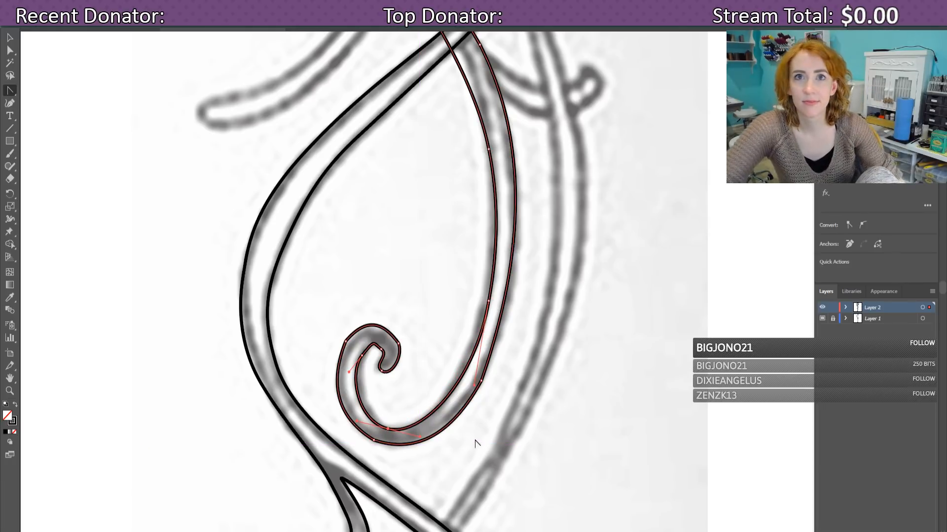
key("Up")
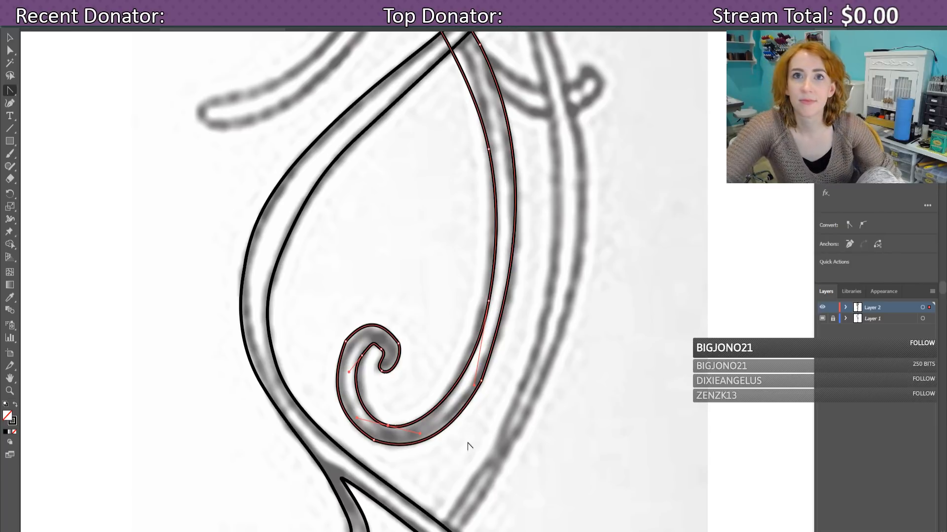
key("Down")
key("Right")
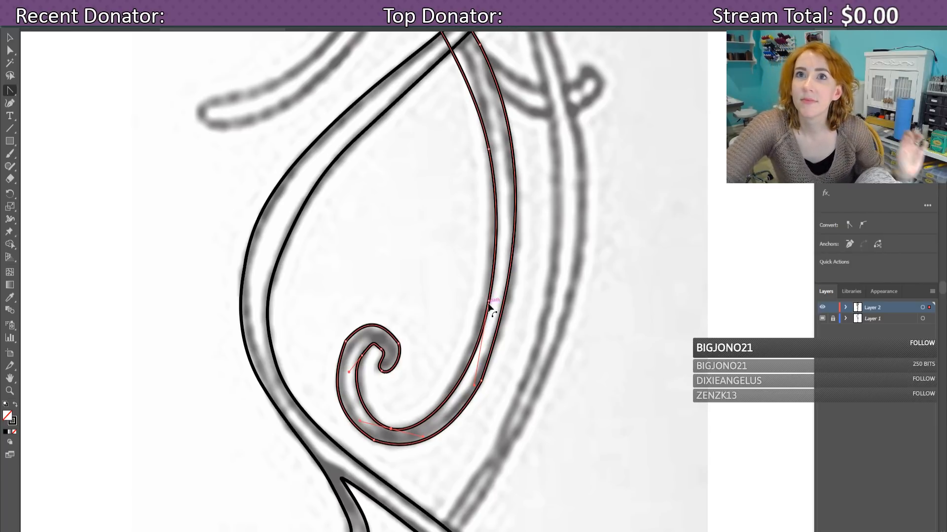
Step: Shift the inner-edge anchor above the lower curl and pull new handles from it to reshape the adjoining curves
left_click(498, 242)
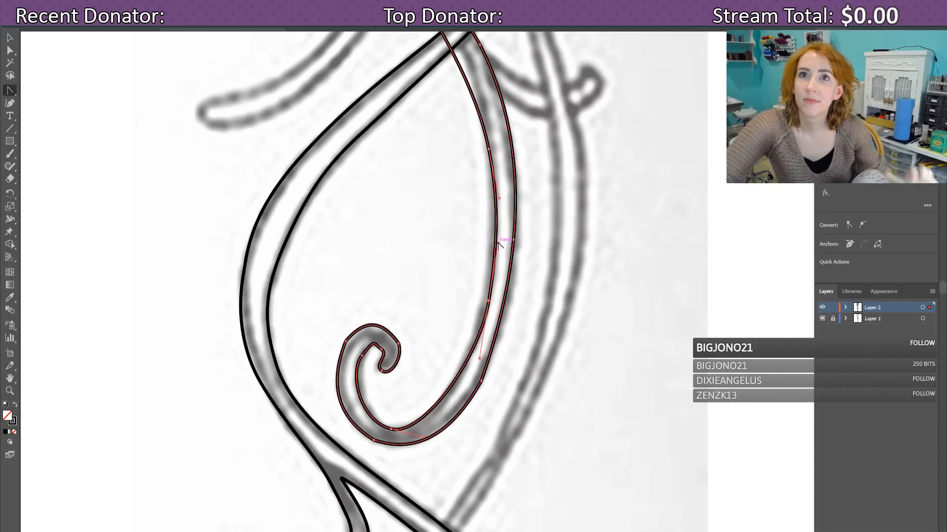
key("Left")
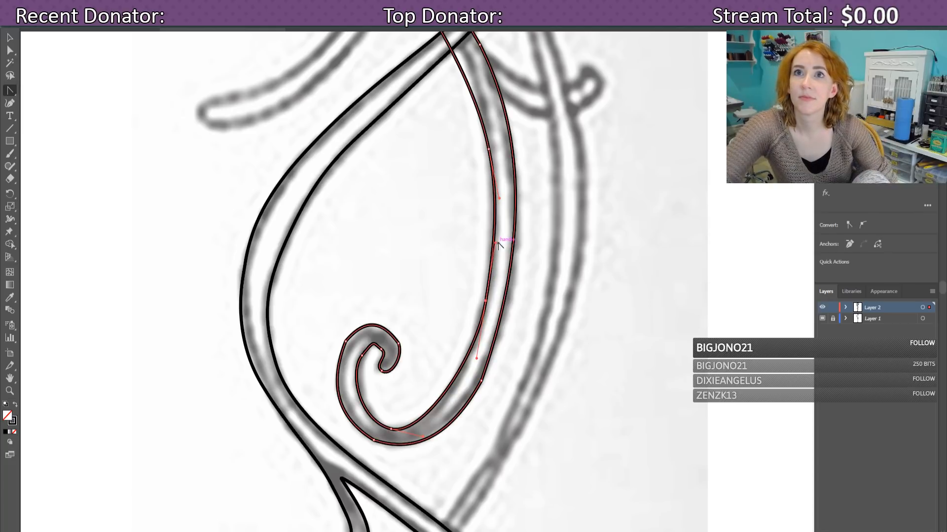
double_click(485, 300)
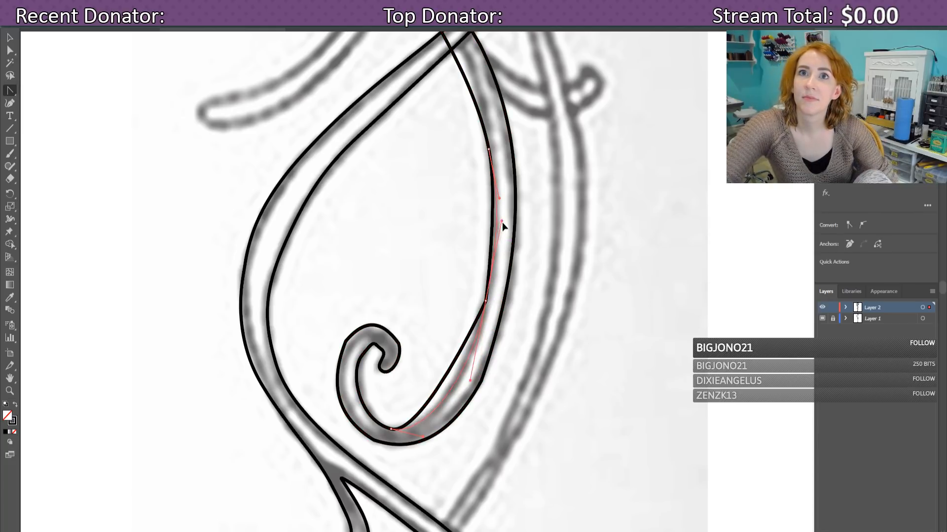
left_click(493, 211)
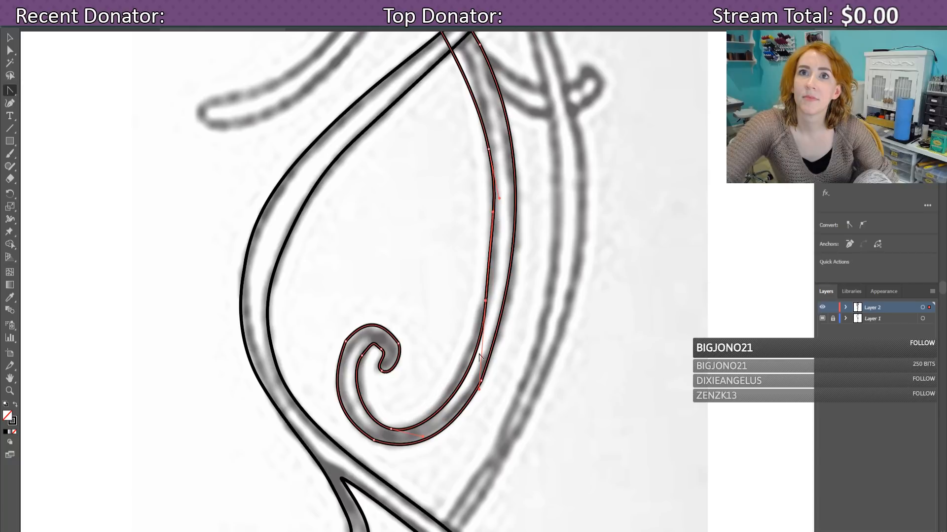
left_click_drag(486, 302, 488, 288)
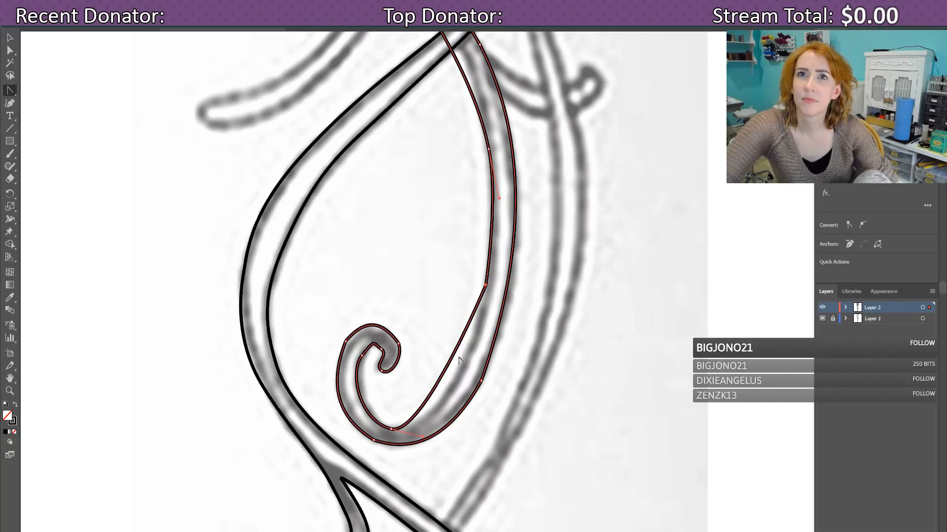
left_click_drag(484, 291, 496, 216)
Step: Reposition the inner-edge anchor farther down toward the lower curl and readjust its handles into one smooth curve
key("ctrl+z")
key("ctrl+z")
key("ctrl+z")
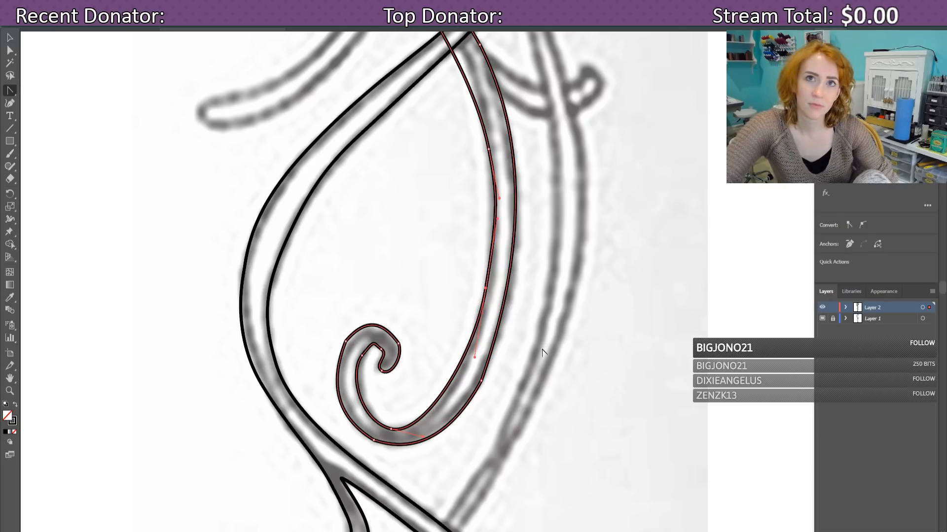
key("ctrl+z")
key("ctrl+z")
key("ctrl+z")
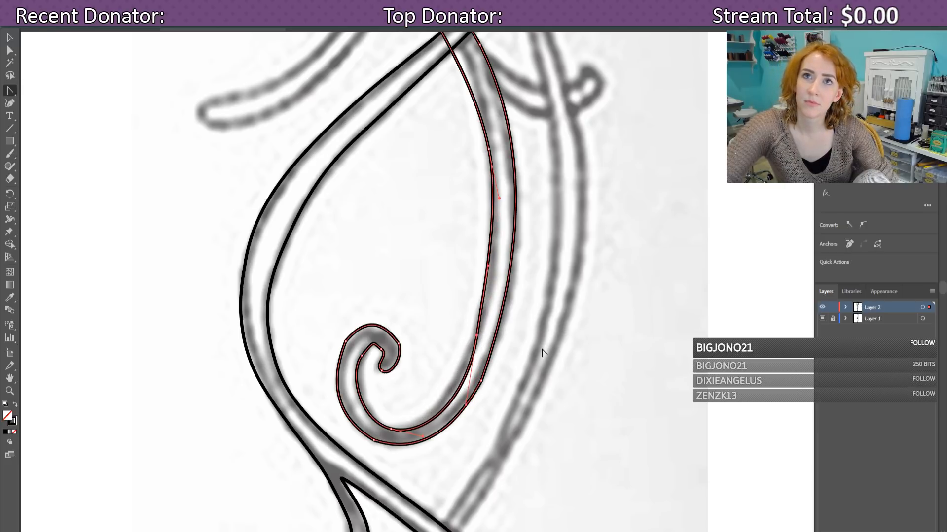
key("ctrl+z")
key("ctrl+z")
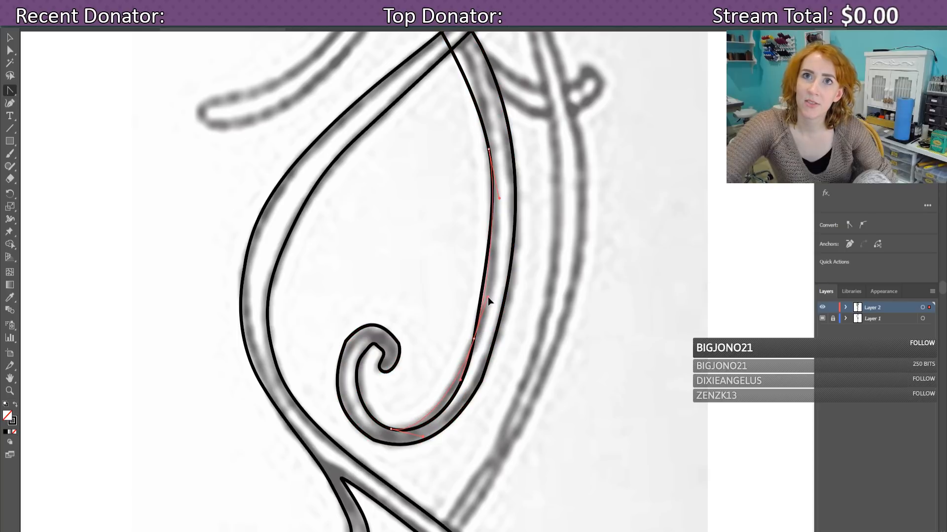
key("ctrl+z")
key("ctrl+z")
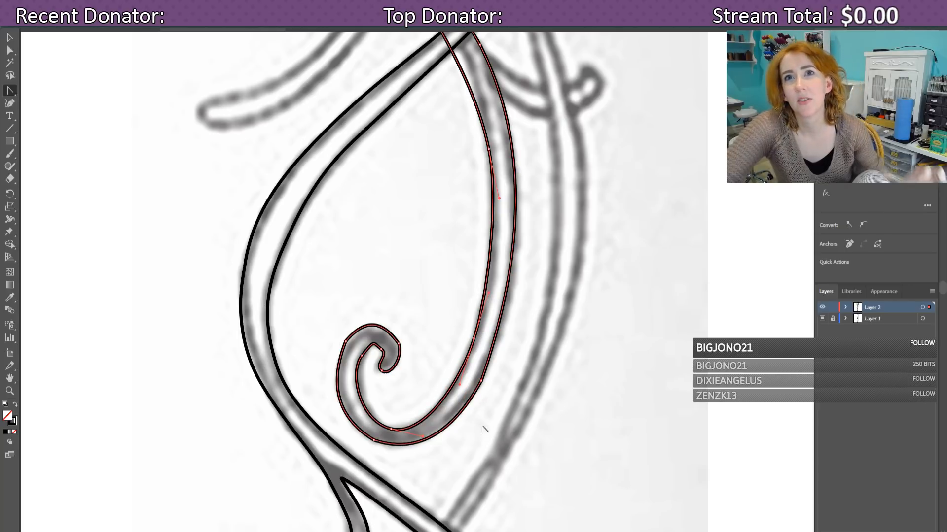
Step: Pull new handles from the outer-edge anchor above the lower curl and lengthen its upper handle to fit the sketched outer edge
left_click_drag(482, 380, 460, 419)
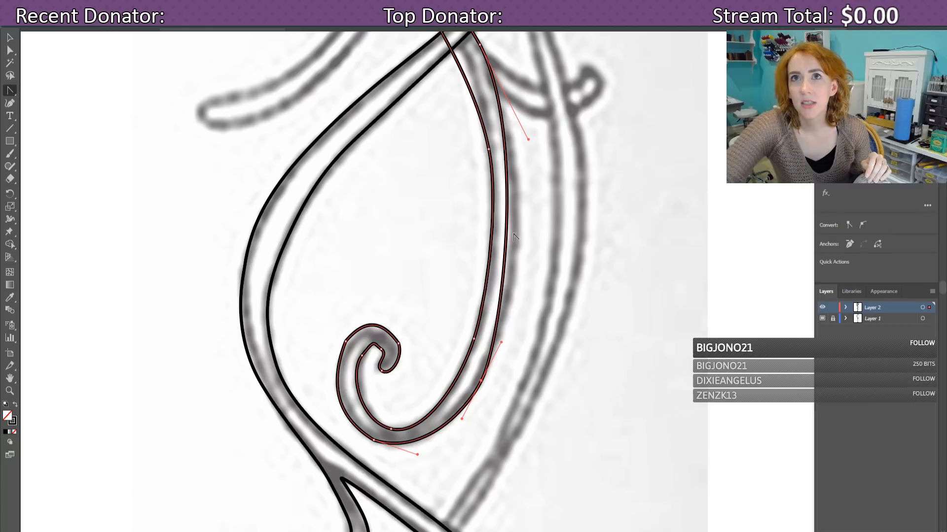
left_click_drag(499, 344, 518, 305)
mouse_move(533, 273)
left_mouse_down()
mouse_move(534, 265)
mouse_move(531, 273)
left_mouse_up()
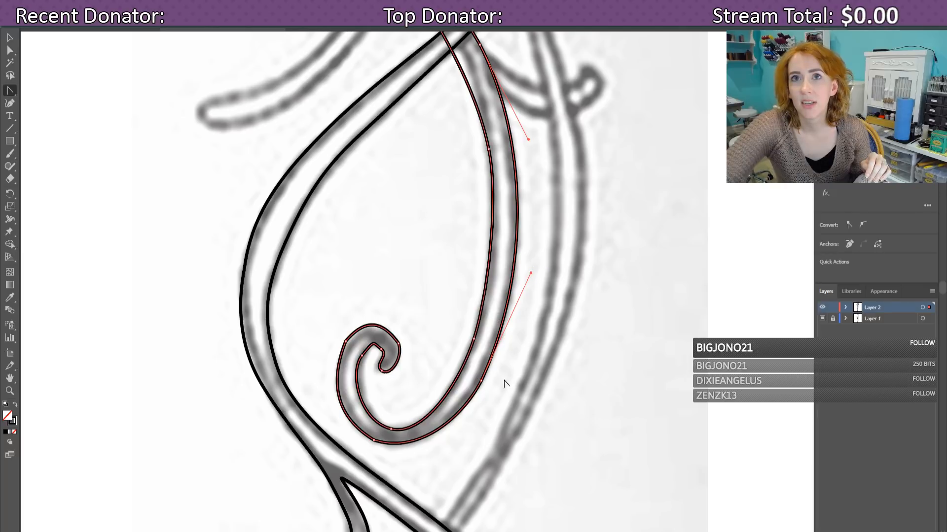
Step: Reposition the anchor on the inner side of the lower curl and reshape its adjoining segments into a smooth inside curve
scroll(388, 378, "down", 3)
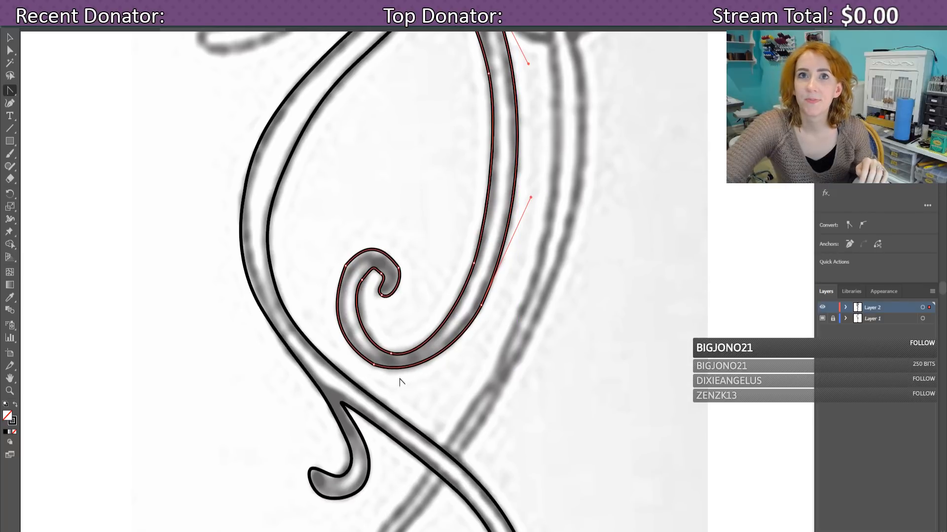
left_click(368, 274)
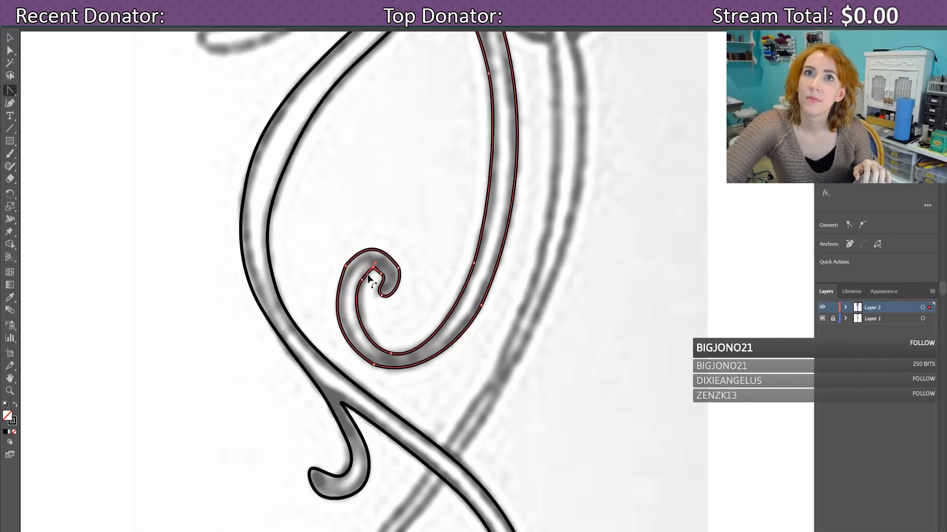
left_click(373, 267)
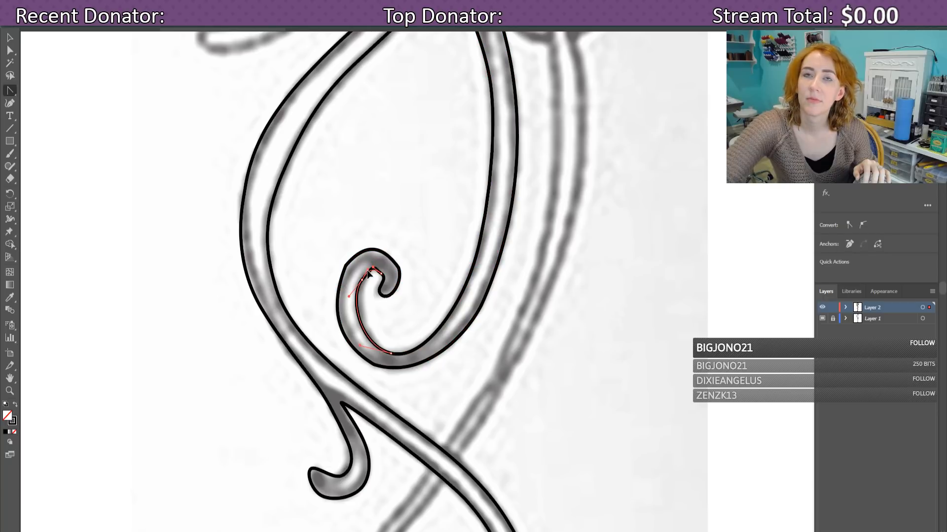
left_click_drag(369, 274, 355, 292)
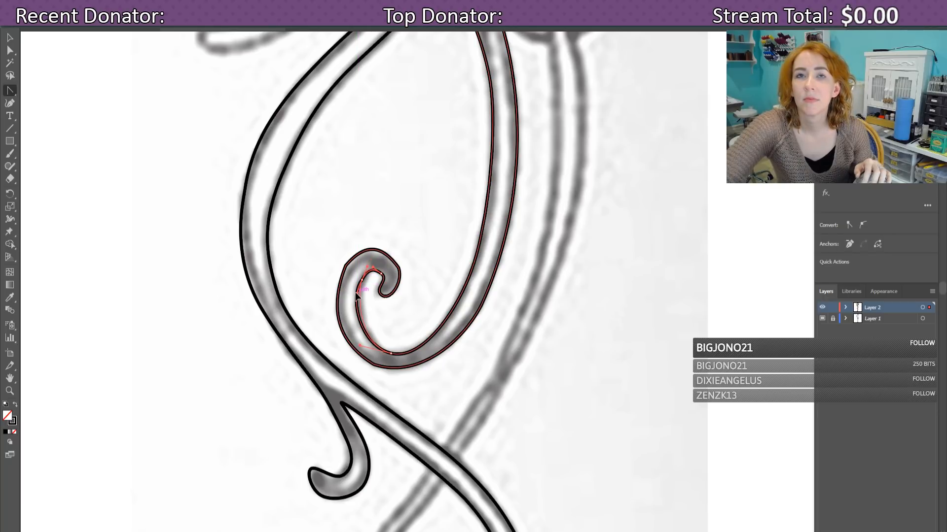
left_click(397, 352)
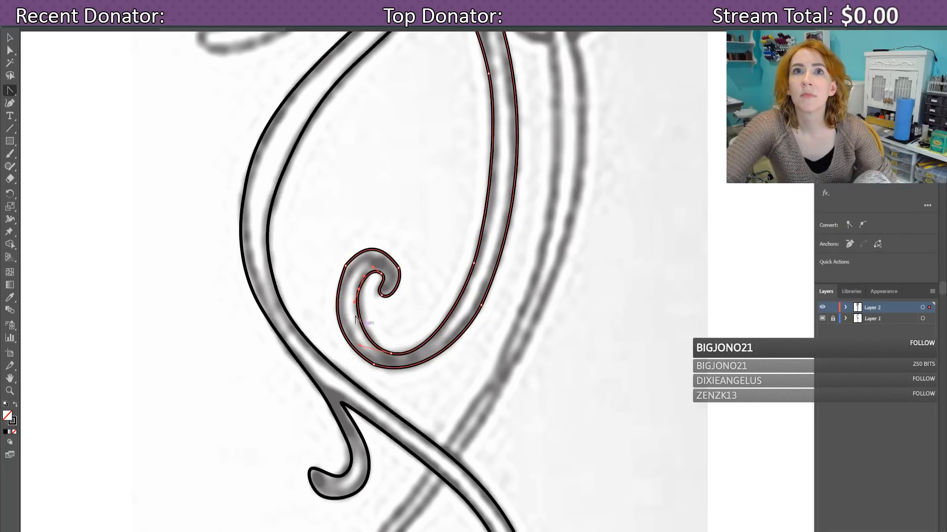
Step: Adjust the handles of the anchor beside the lower curl's tip to round its outer side
left_click(396, 293)
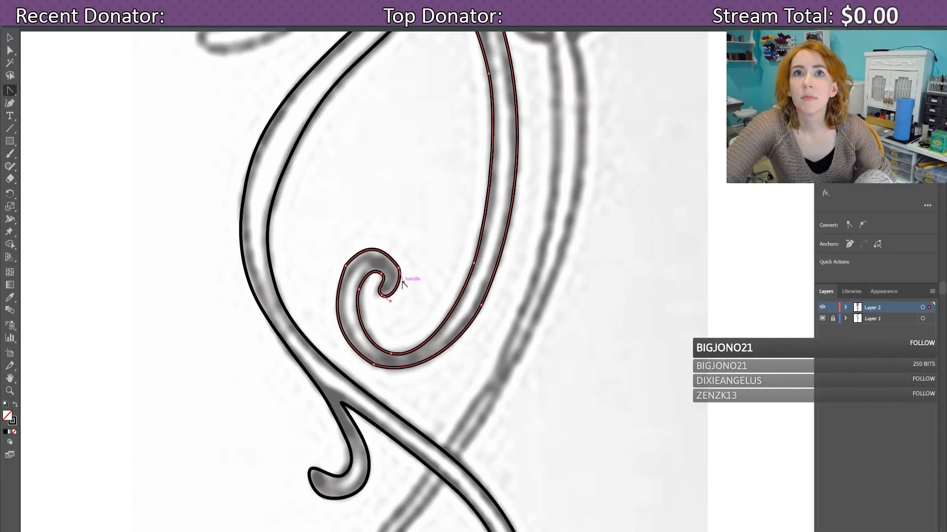
left_click(399, 269)
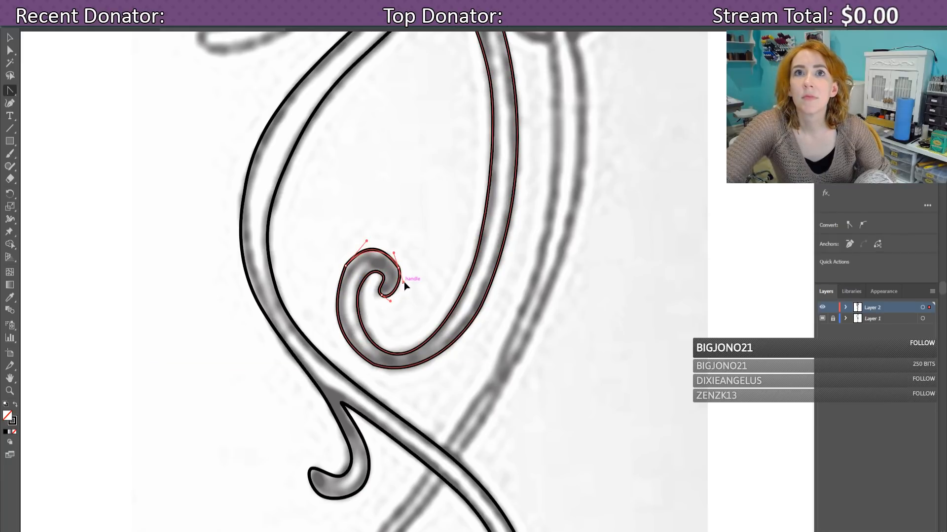
left_click_drag(404, 282, 406, 282)
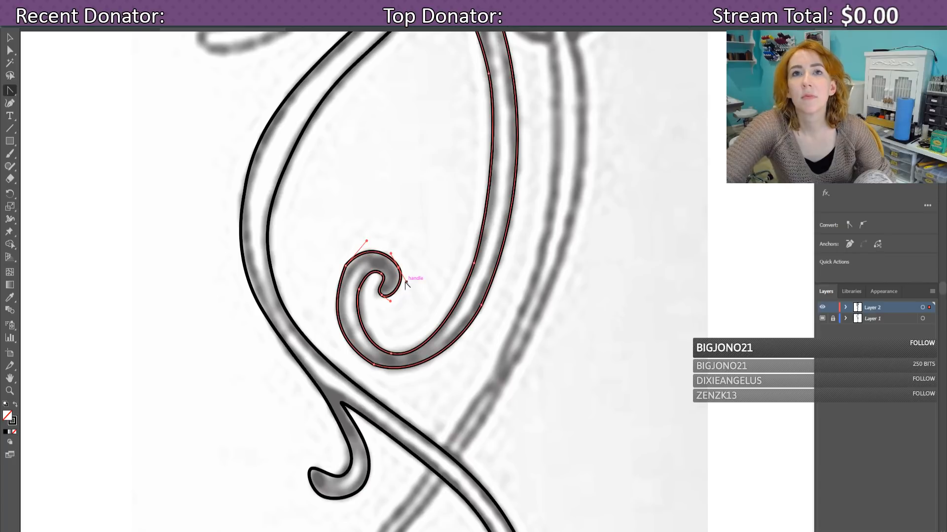
Step: Pull fresh handles from the lower curl's upper outer anchor and nudge the anchor slightly right and down
left_click_drag(346, 267, 362, 247)
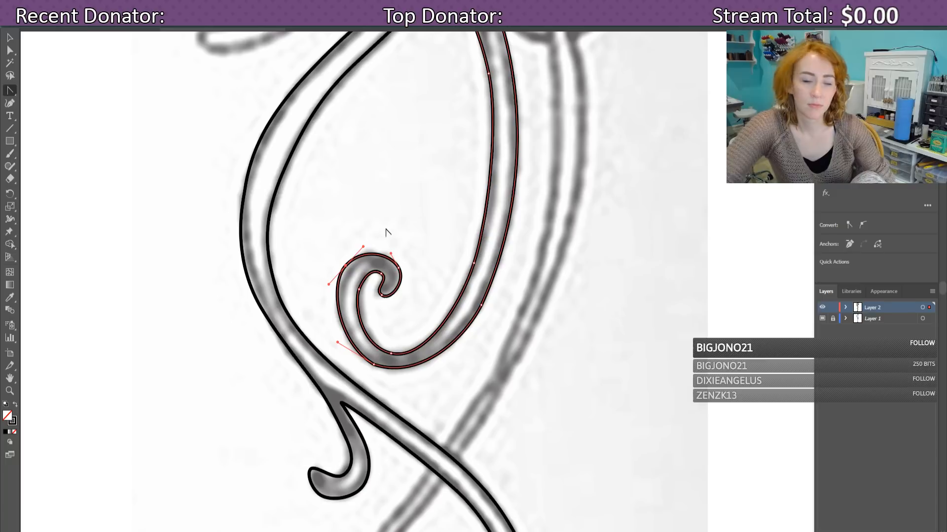
key("Right")
key("Right")
key("Down")
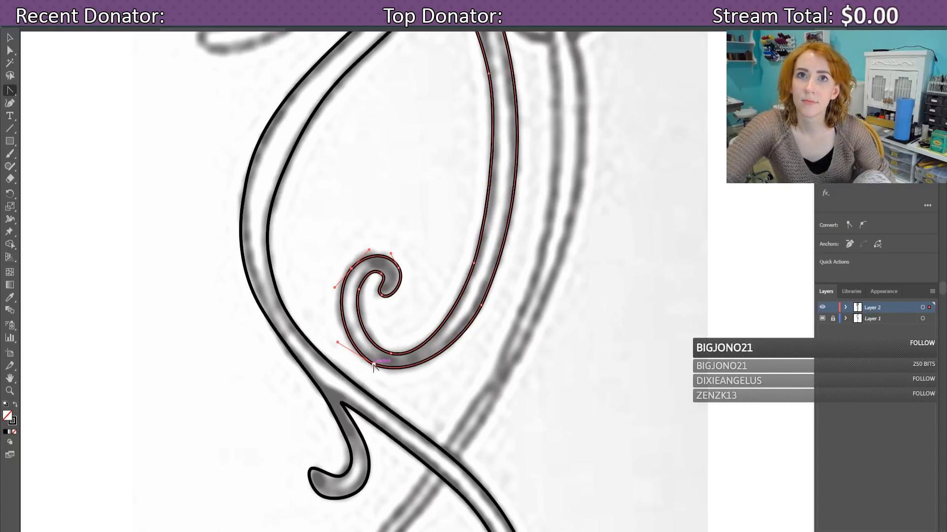
Step: Readjust the handle of the outer anchor at the lower curl's base to widen the curl's outer side
mouse_move(338, 342)
left_mouse_down()
mouse_move(327, 331)
mouse_move(325, 341)
left_mouse_up()
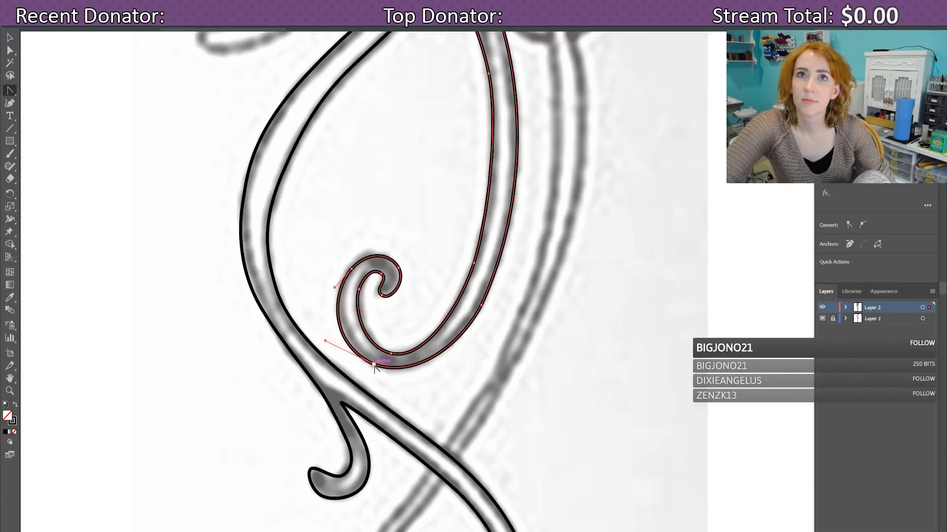
left_click(374, 365)
mouse_move(341, 362)
left_mouse_down()
mouse_move(323, 356)
mouse_move(335, 355)
left_mouse_up()
Step: Reposition the lower curl's upper outer anchor with steeper handles and re-angle the base anchor's handle to match the sketch
left_click_drag(333, 289, 354, 282)
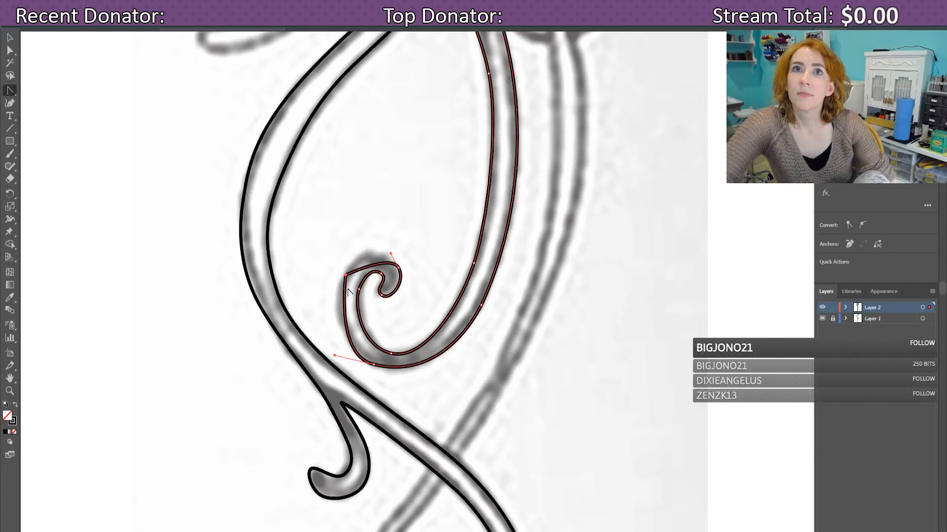
left_click(345, 276)
mouse_move(333, 293)
left_mouse_down()
mouse_move(363, 261)
mouse_move(360, 246)
left_mouse_up()
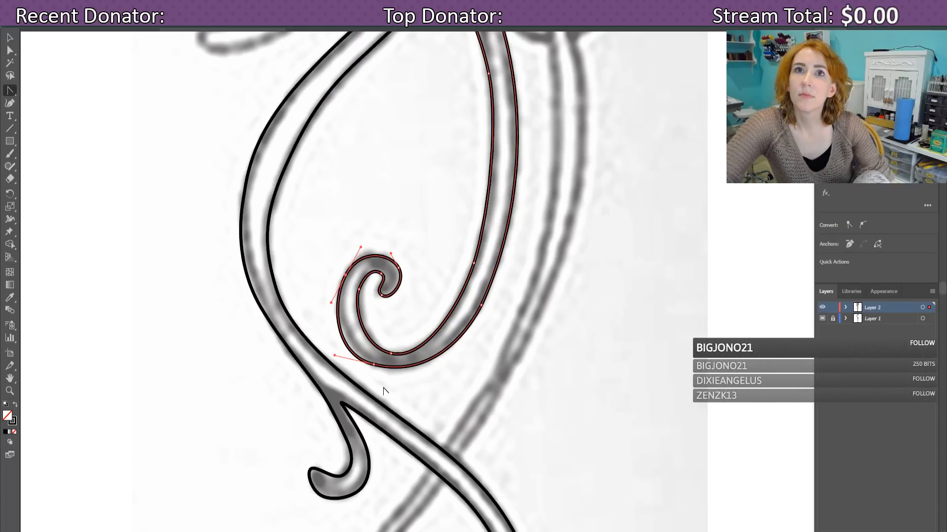
left_click(373, 365)
mouse_move(374, 366)
left_mouse_down()
mouse_move(399, 380)
mouse_move(335, 346)
left_mouse_up()
Step: Adjust the anchor and handles along the stem's left edge from the crossing up to the hook to follow the sketch
scroll(530, 421, "up", 10)
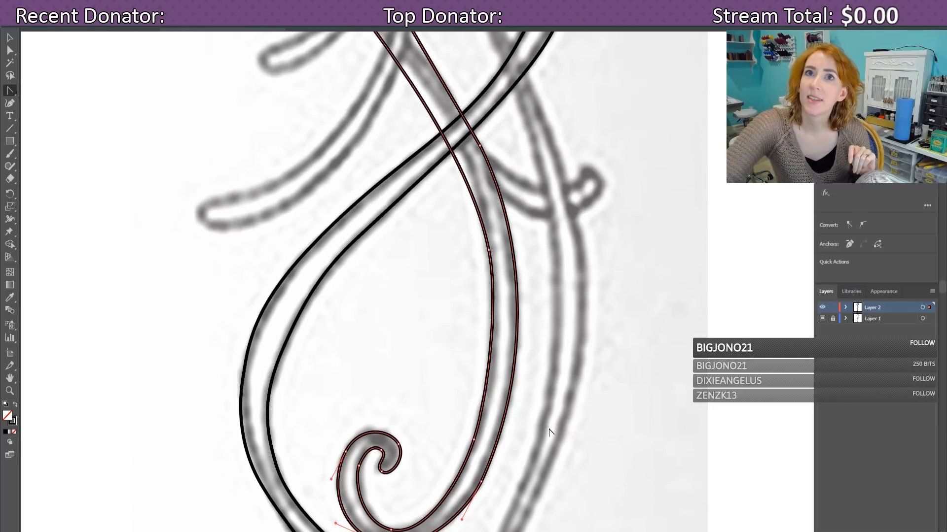
scroll(555, 434, "up", 6)
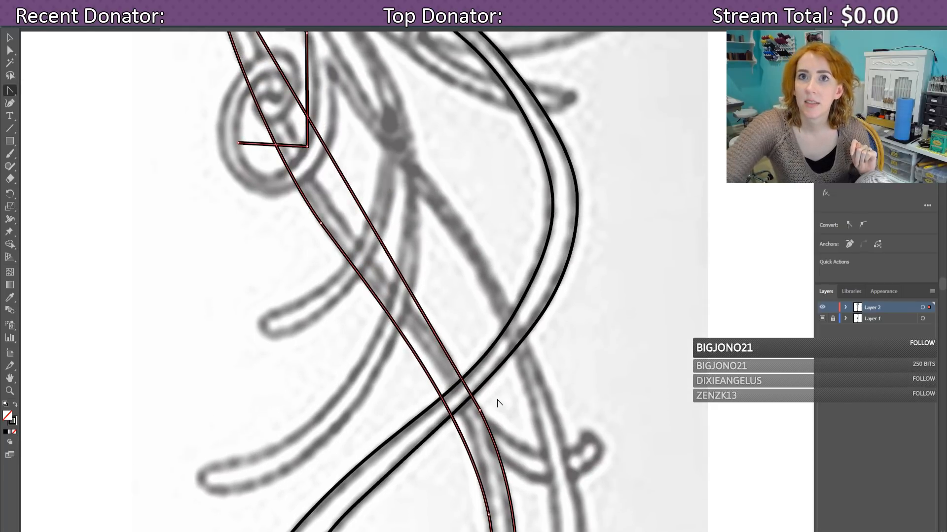
scroll(498, 403, "down", 2)
left_click_drag(487, 417, 451, 320)
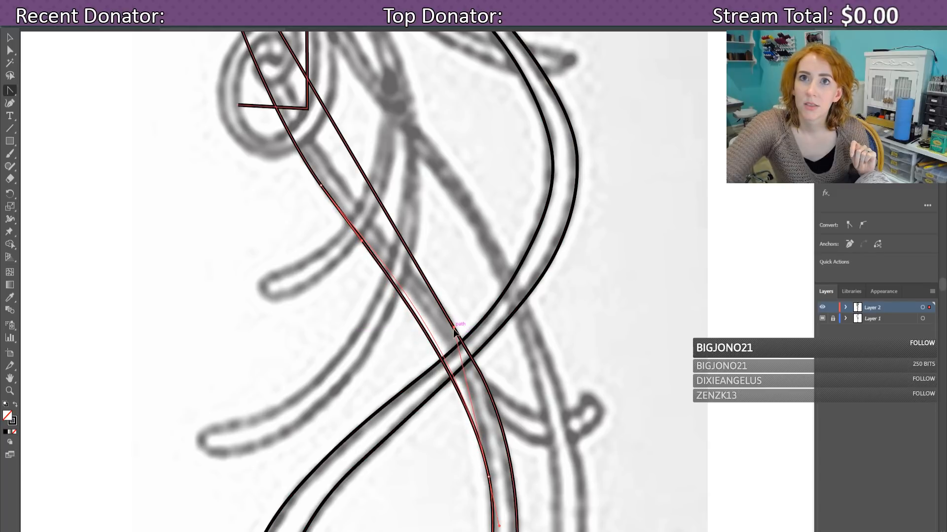
left_click(321, 186)
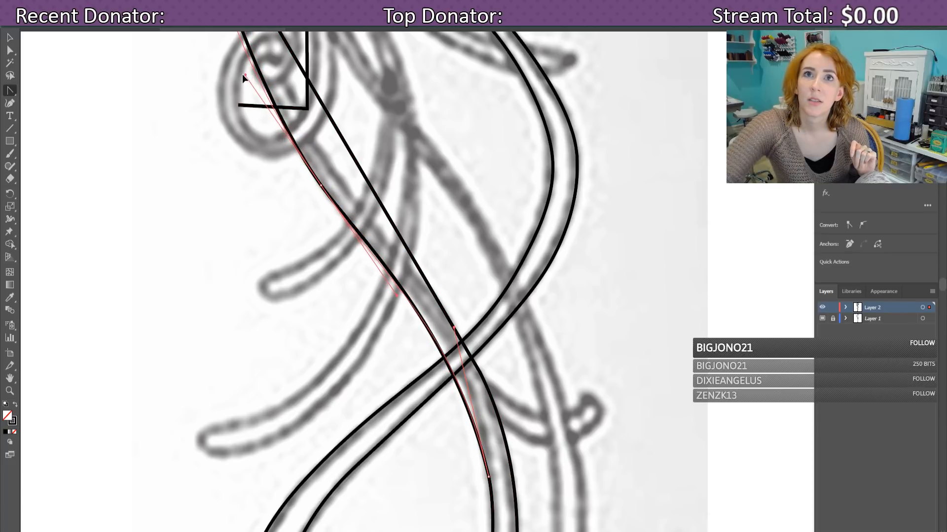
scroll(461, 359, "up", 5)
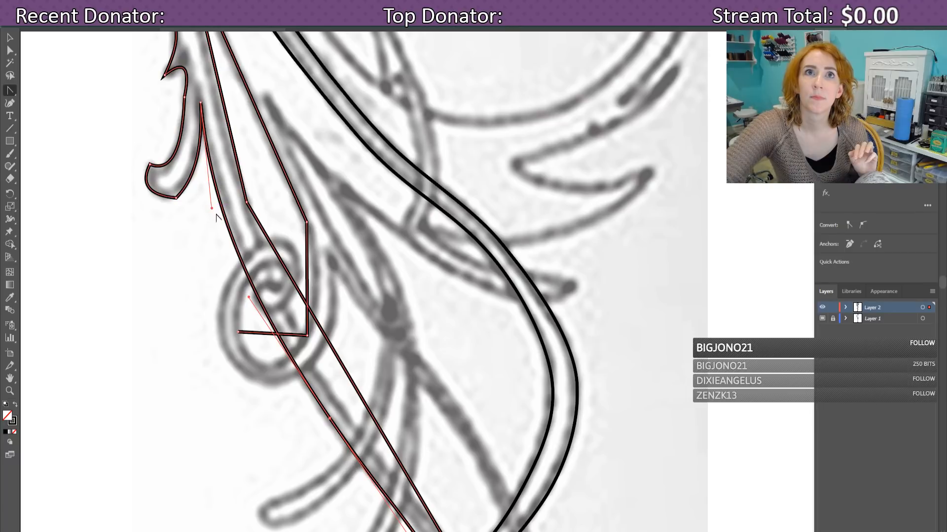
mouse_move(211, 207)
left_mouse_down()
mouse_move(205, 218)
mouse_move(222, 221)
mouse_move(218, 207)
left_mouse_up()
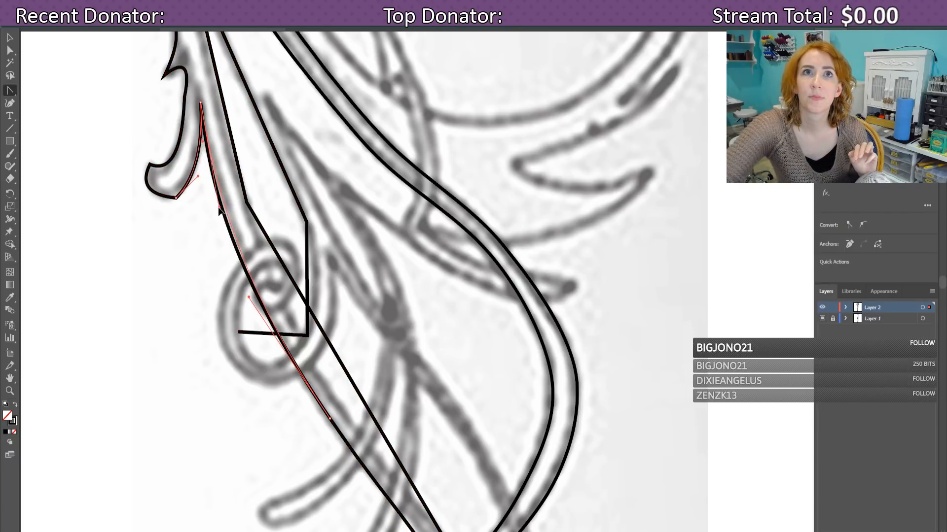
Step: Shift the inner-edge anchor below the stem crossing slightly outward and extend its upper handle to the crossing
scroll(362, 385, "down", 5)
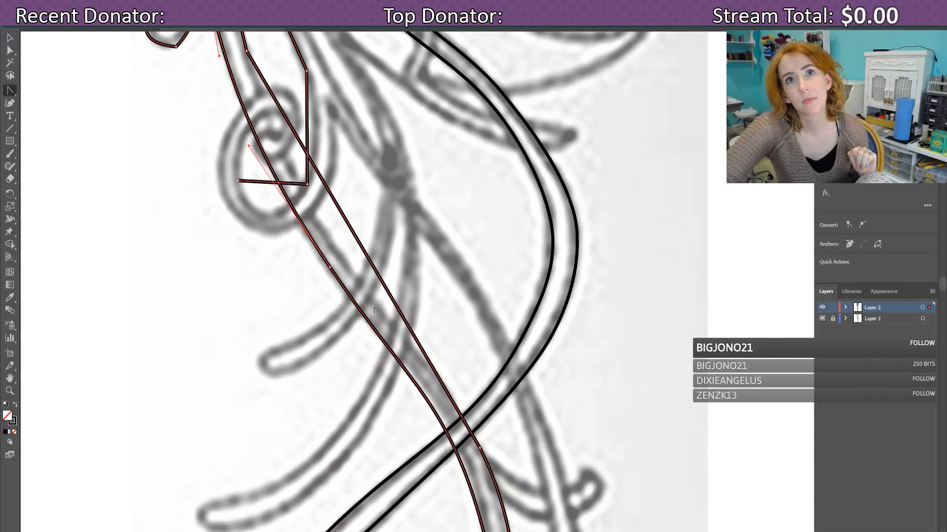
scroll(363, 385, "down", 5)
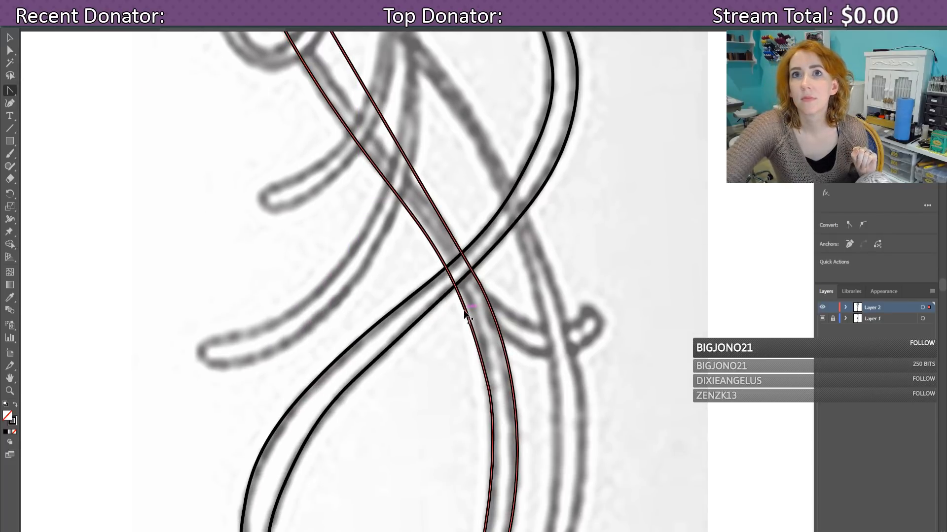
scroll(466, 315, "down", 3)
left_click(492, 310)
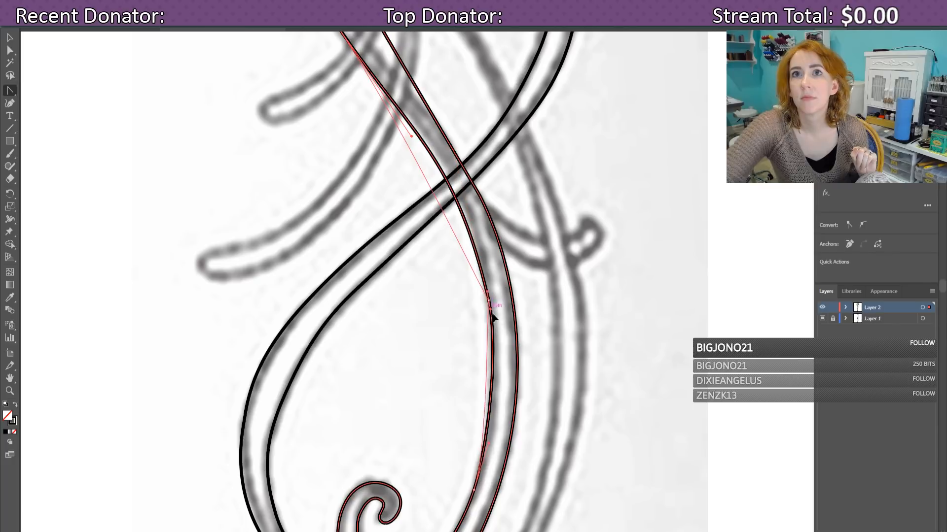
mouse_move(493, 318)
left_mouse_down()
mouse_move(495, 280)
mouse_move(475, 226)
mouse_move(481, 198)
mouse_move(464, 165)
left_mouse_up()
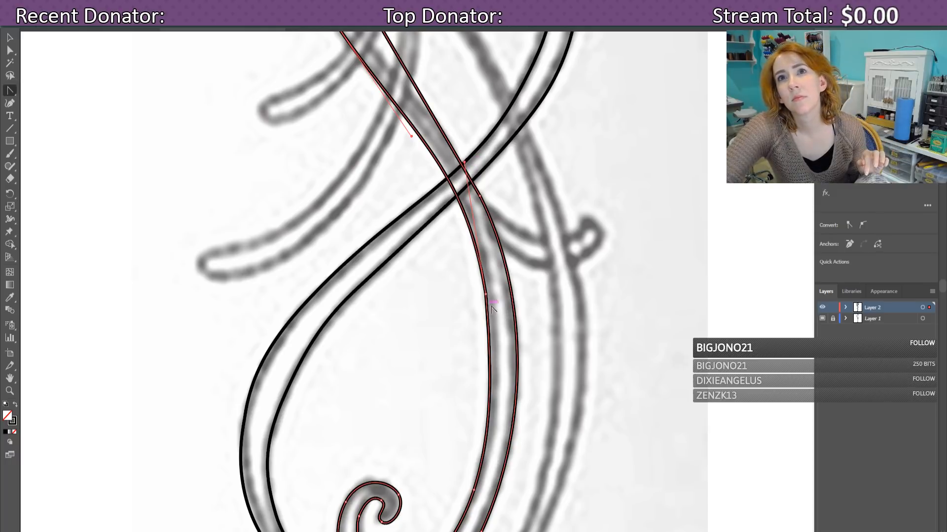
Step: Lengthen the lower handle of the inner-edge anchor below the crossing to smooth the long edge toward the curl
scroll(504, 329, "up", 1)
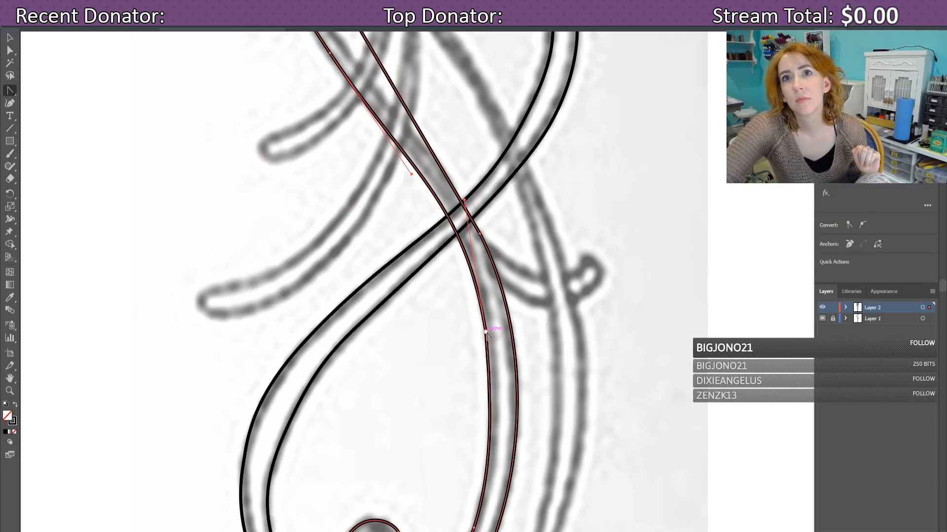
left_click(487, 332)
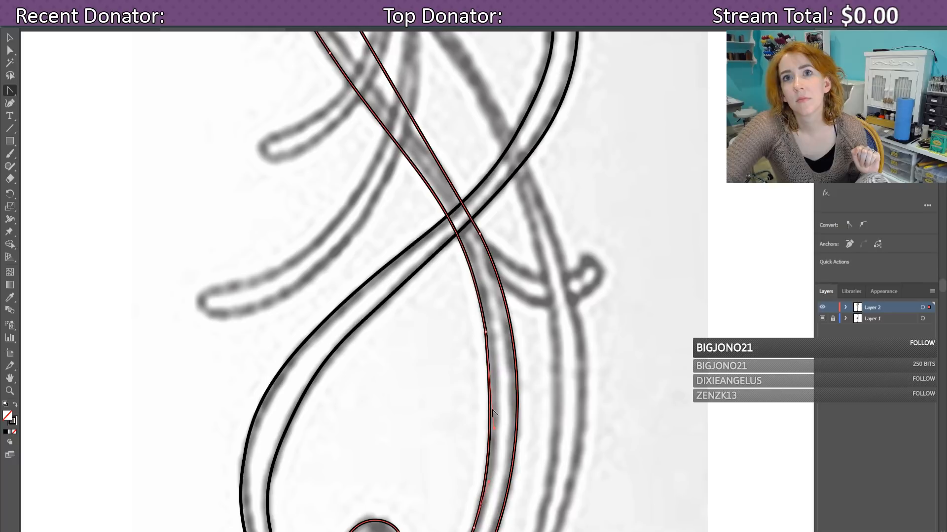
left_click(494, 424)
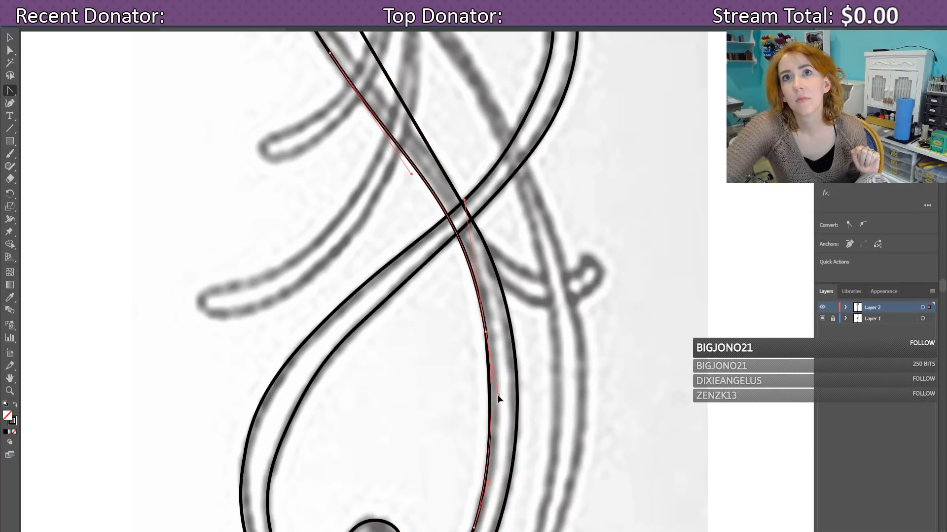
left_click_drag(497, 395, 497, 429)
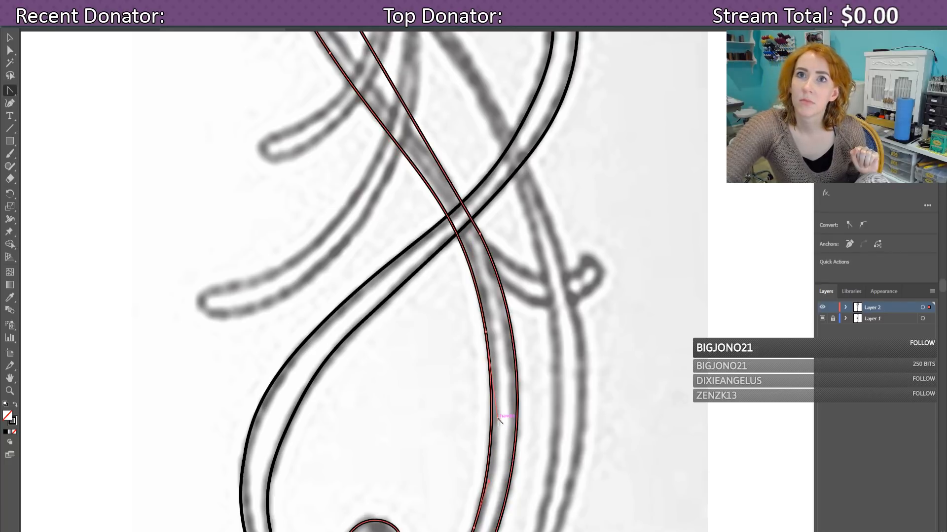
Step: Bend the stem's straight right edge between the spiral and the crossing into a curve along the sketched line
scroll(488, 463, "down", 3)
scroll(501, 454, "down", 1)
scroll(513, 452, "up", 10)
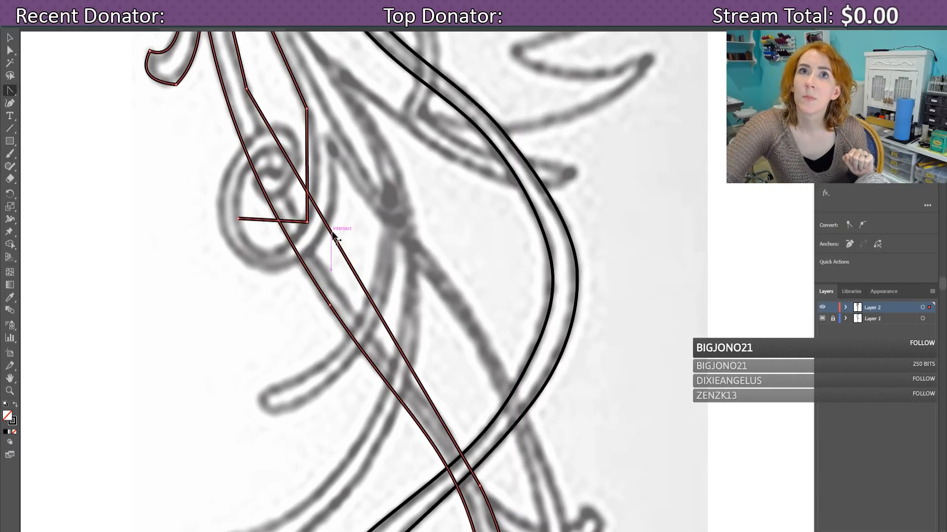
left_click(320, 248)
left_click_drag(315, 248, 314, 243)
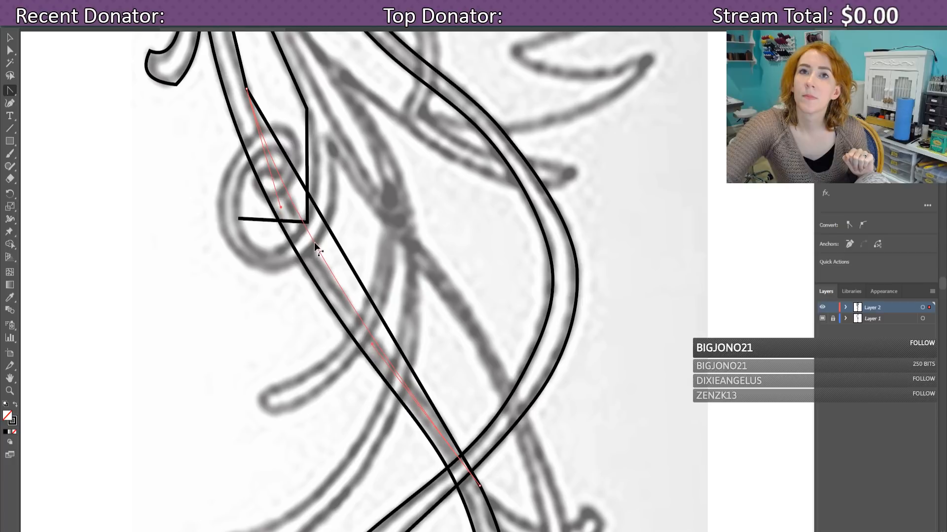
left_click(313, 241)
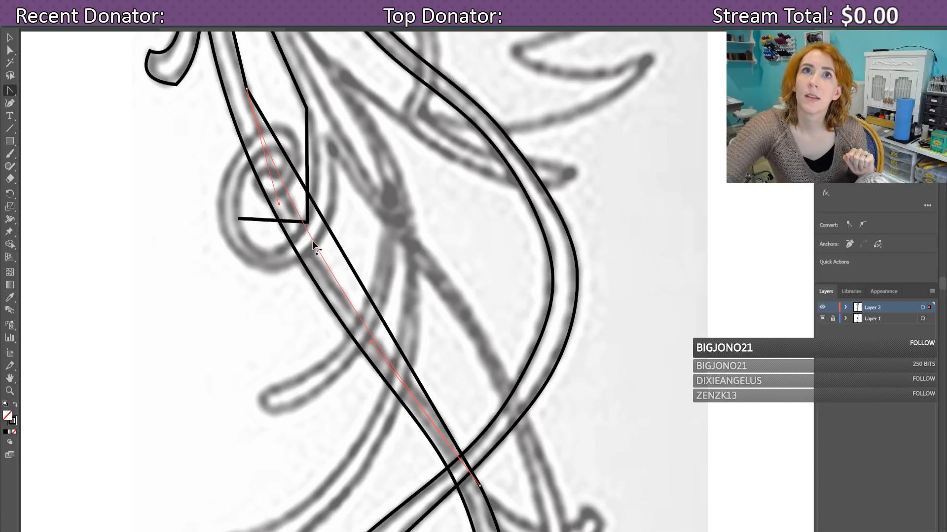
Step: Pull new smooth handles from the right-edge anchor at the stem crossing to blend the segments above and below it
scroll(394, 326, "down", 3)
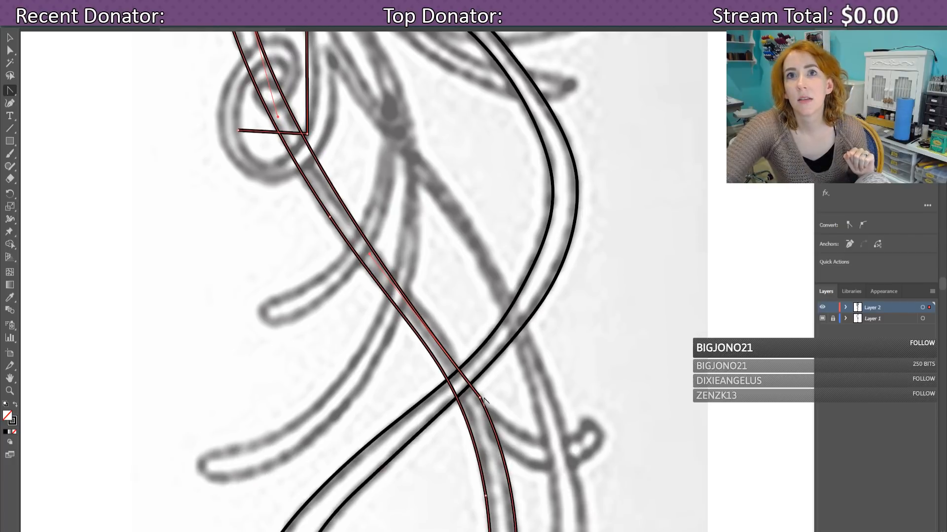
left_click_drag(480, 363, 530, 452)
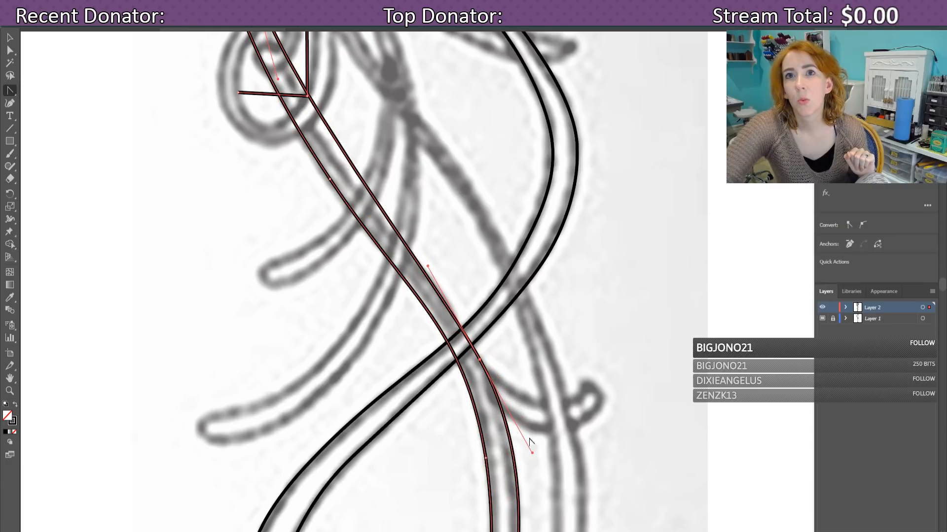
scroll(532, 443, "down", 3)
scroll(536, 404, "down", 5)
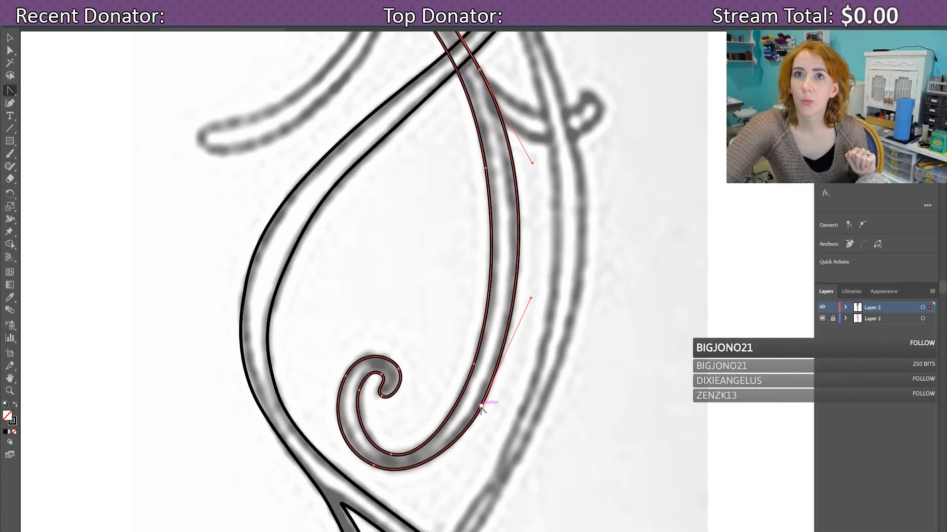
Step: Pull smooth handles from the outer-edge anchor above the lower curl, shift it slightly inward and lengthen its upper handle along the stem
left_click_drag(481, 408, 454, 452)
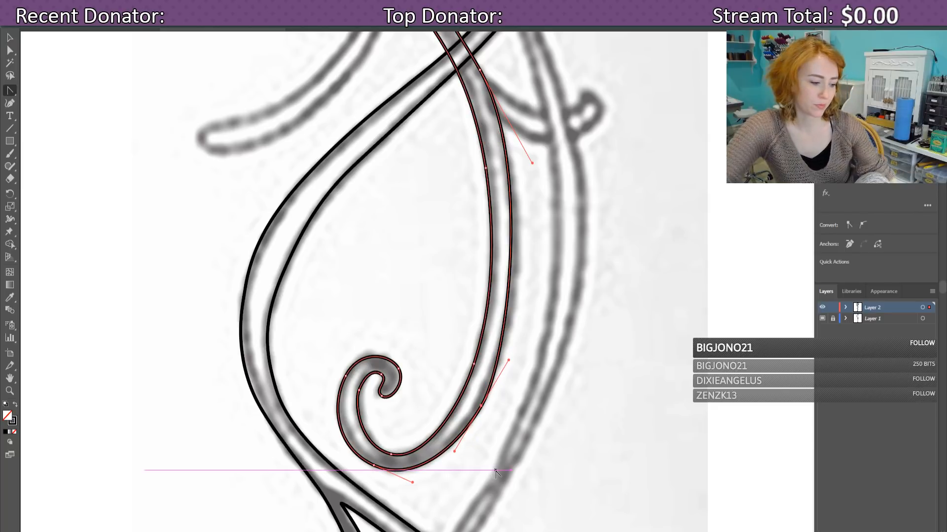
key("Up")
key("Left")
key("Up")
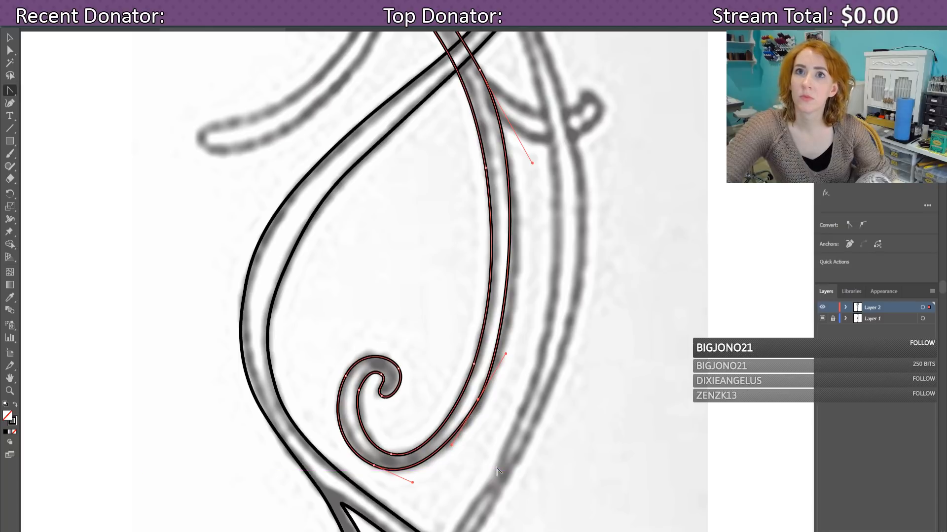
key("Right")
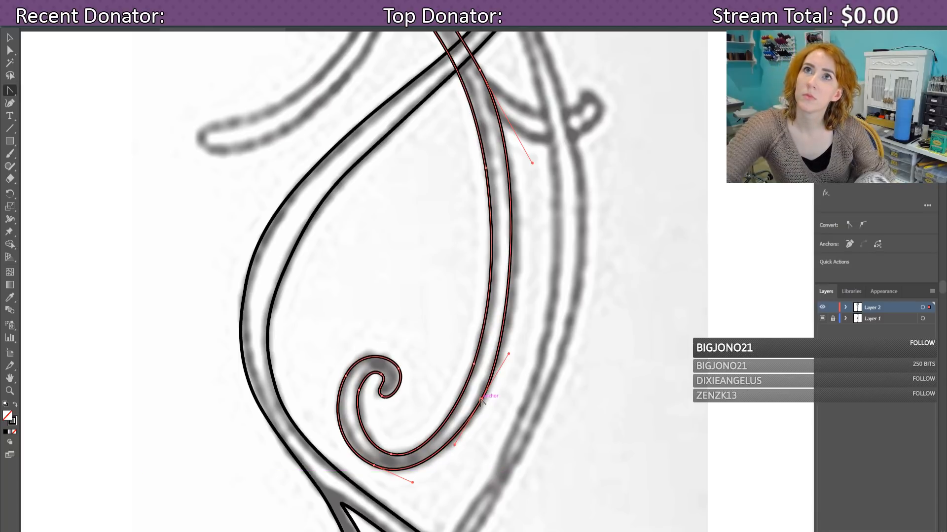
left_click_drag(511, 351, 522, 303)
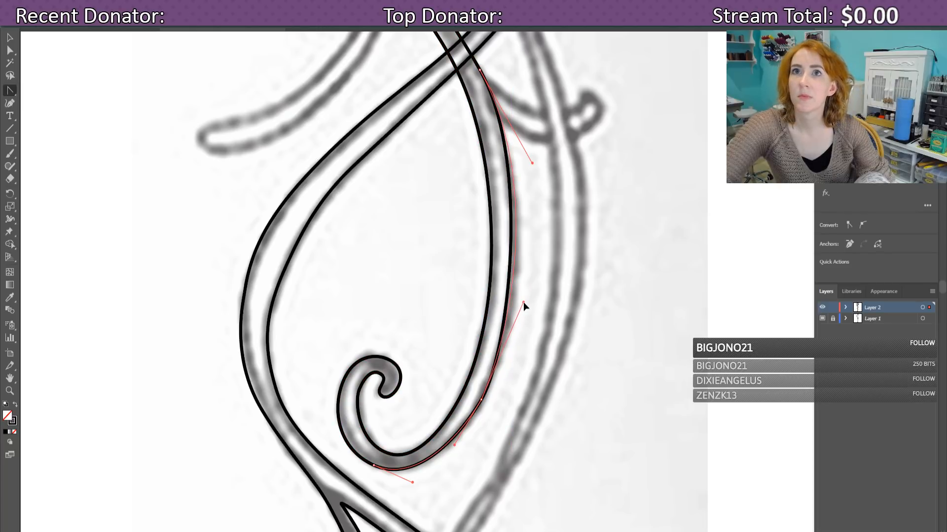
Step: Bend the stem's right edge between the spiral and the crossing inward onto the sketched line
scroll(526, 355, "up", 3)
scroll(541, 362, "up", 10)
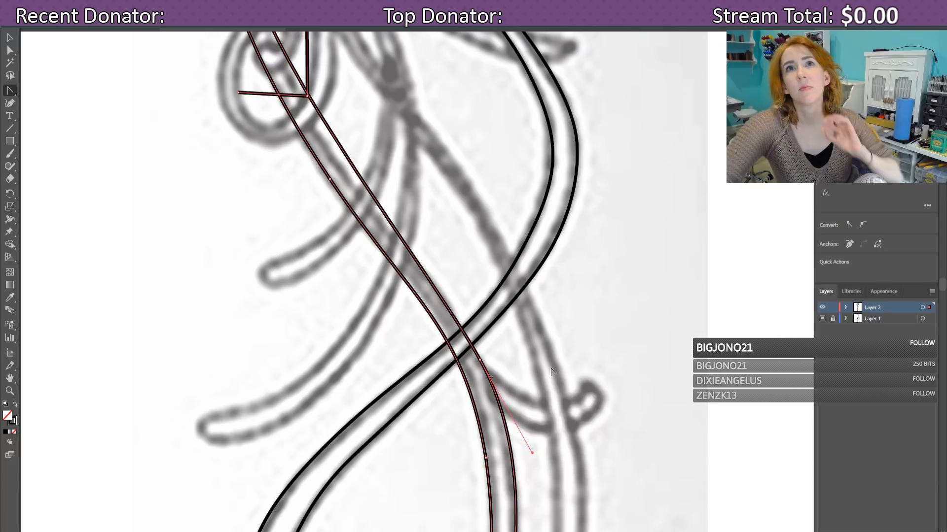
scroll(343, 307, "down", 1)
scroll(373, 355, "down", 2)
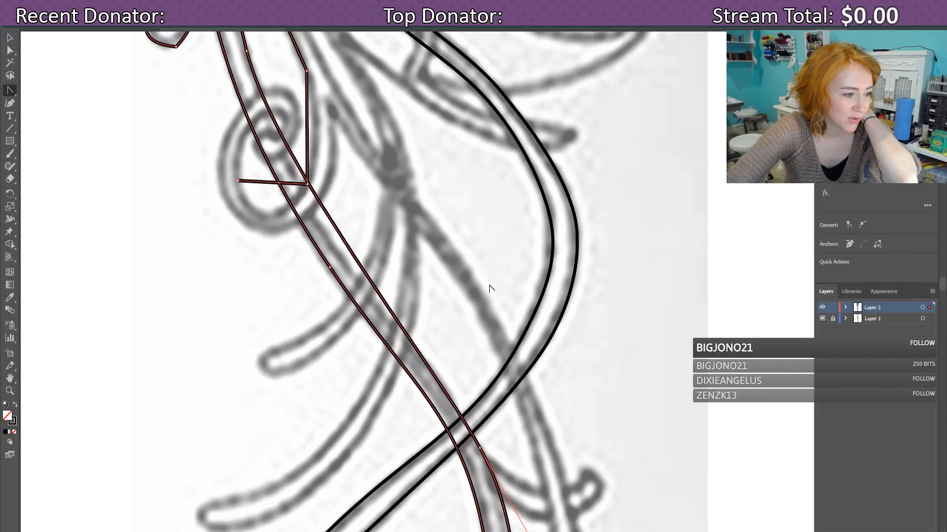
scroll(489, 288, "up", 4)
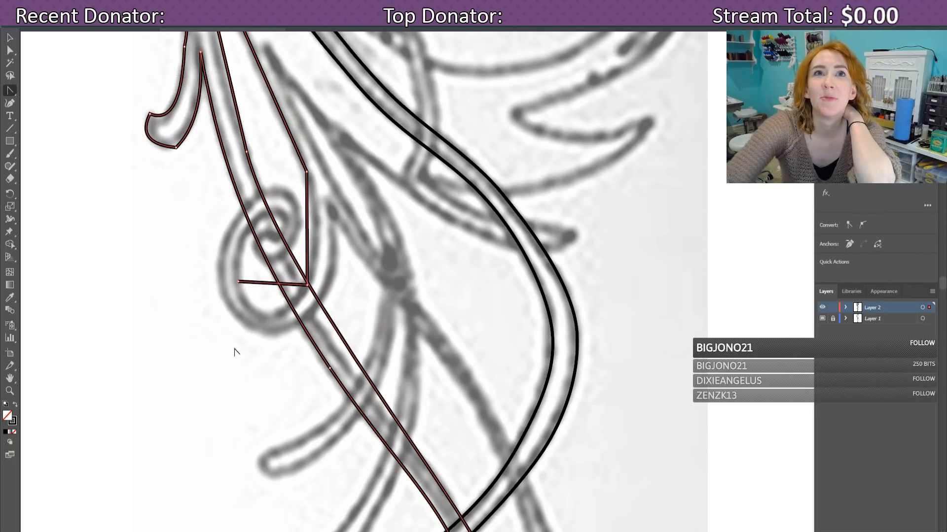
left_click(345, 343)
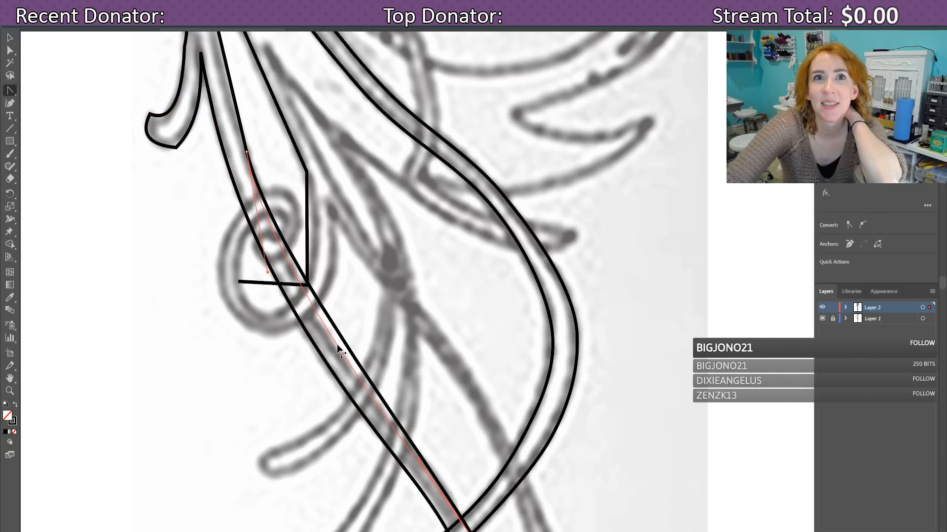
left_click(333, 344)
Step: Redraw the smooth handles of the right-edge anchor at the stem crossing so the edge flows through it
scroll(340, 335, "down", 3)
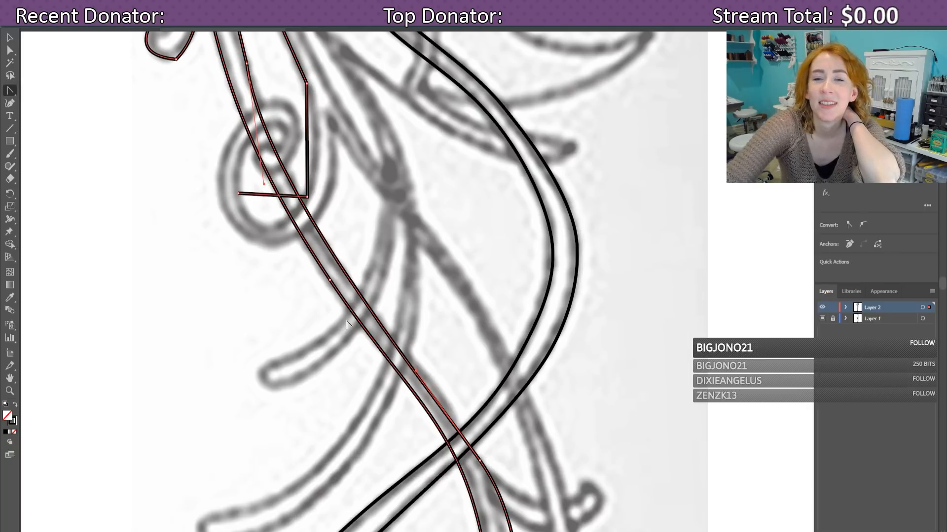
scroll(352, 328, "down", 3)
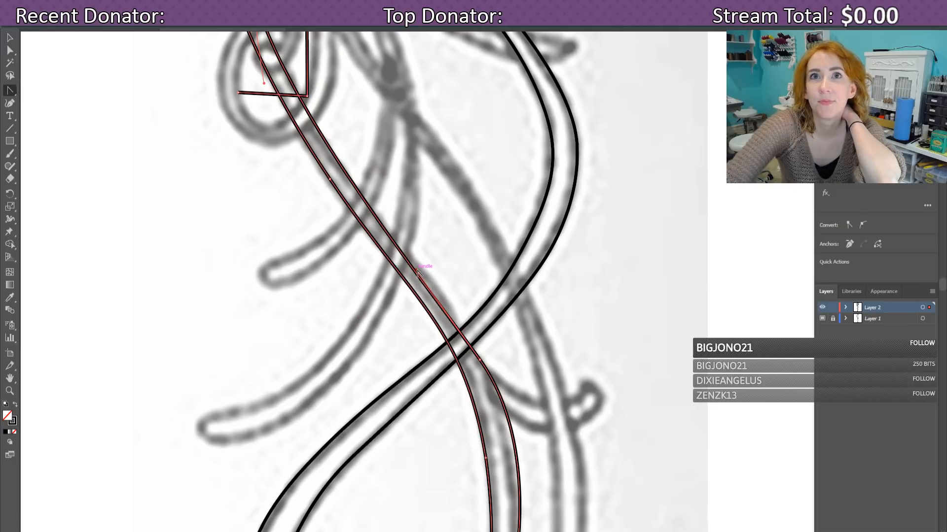
left_click_drag(417, 272, 526, 446)
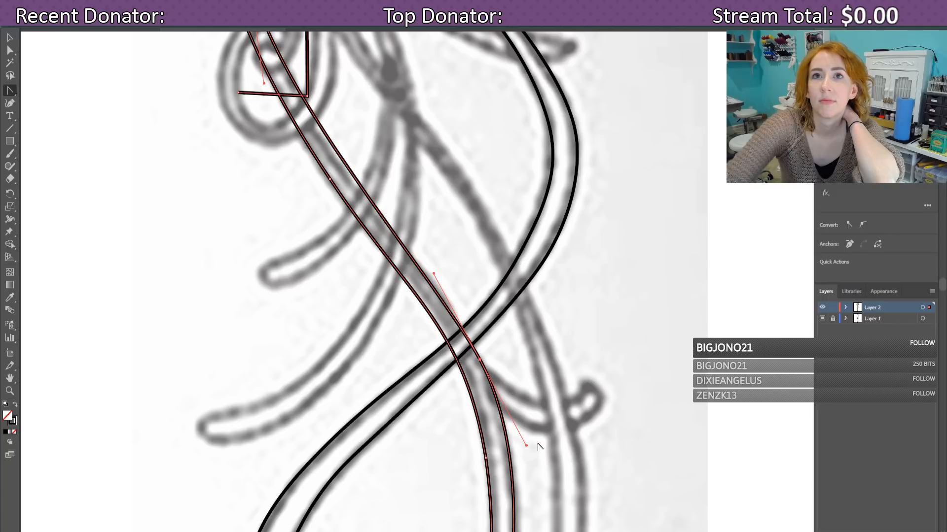
scroll(547, 439, "down", 8)
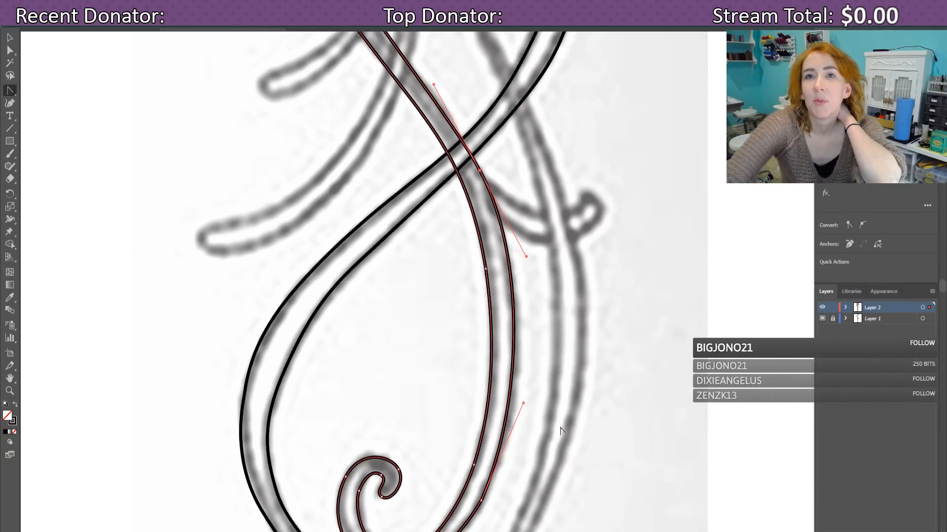
Step: Add an anchor on the right edge midway between spiral and crossing, nudge it inward and give it smooth handles along the stem
scroll(560, 431, "up", 14)
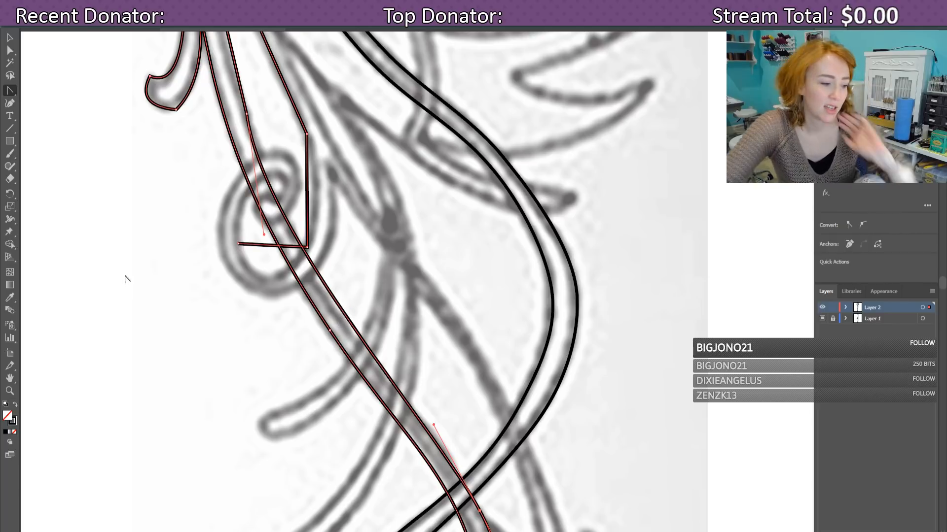
left_click(345, 314)
key("Left")
key("Left")
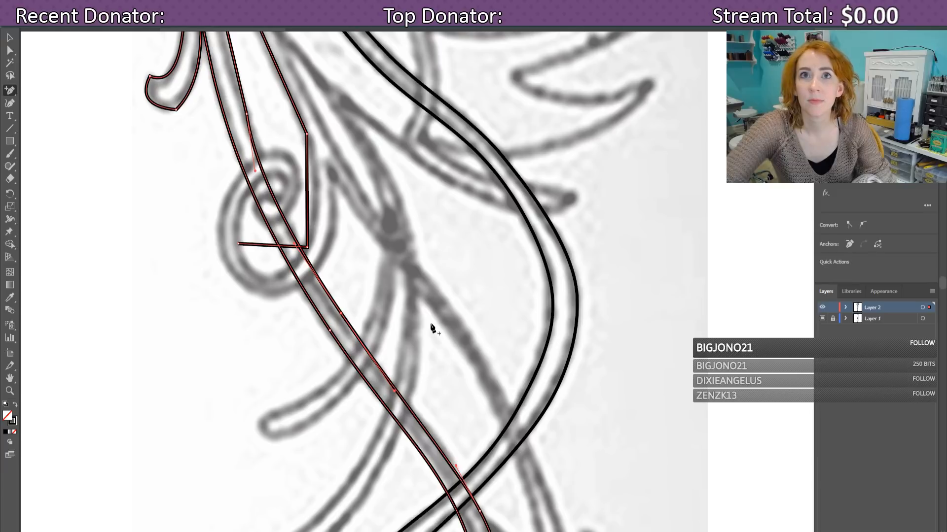
left_click(9, 90)
left_click(39, 130)
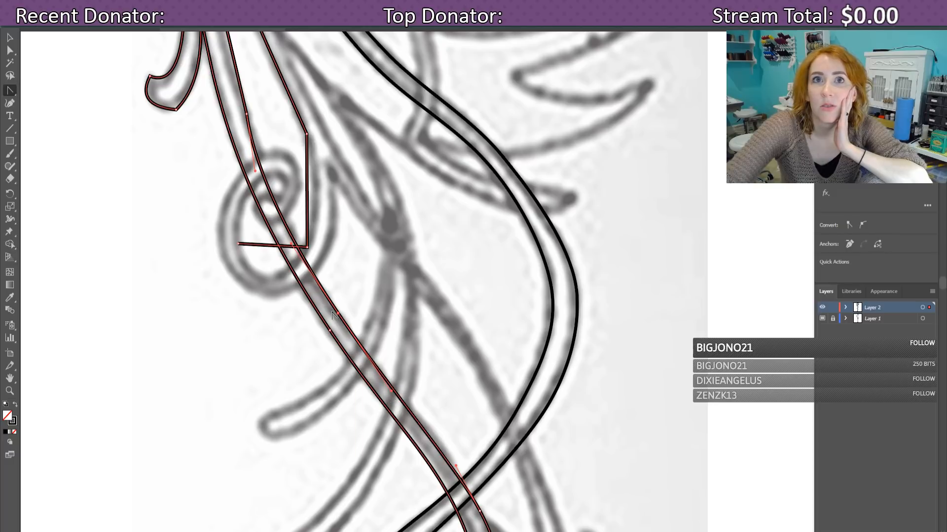
left_click_drag(337, 311, 419, 413)
left_click(394, 398)
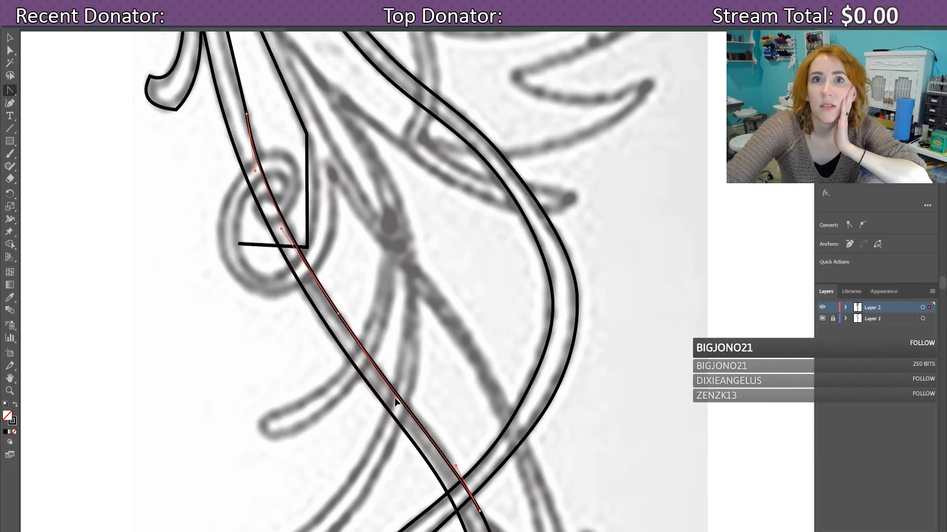
left_click(395, 397)
Step: Pull steeper handles from the right-edge anchor at the crossing and nudge the anchor down and slightly outward along the sketched edge
scroll(394, 398, "down", 5)
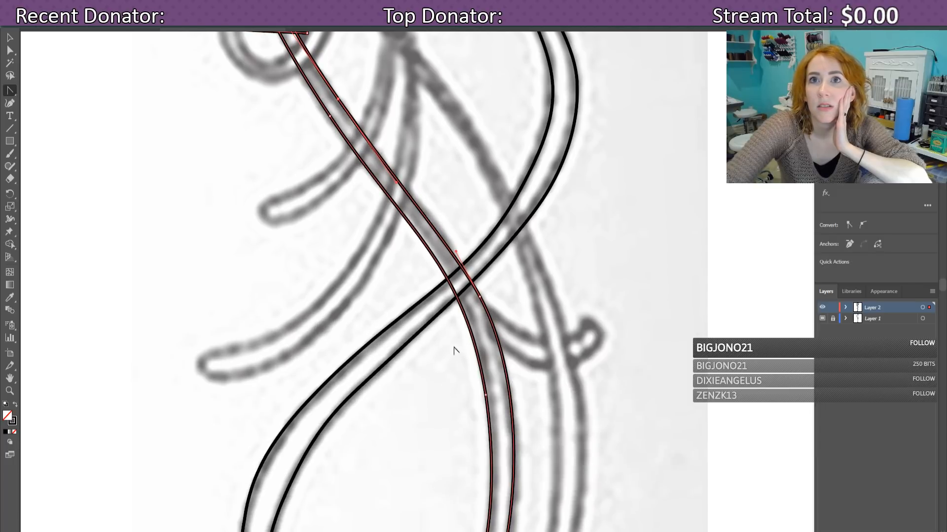
left_click_drag(482, 300, 521, 396)
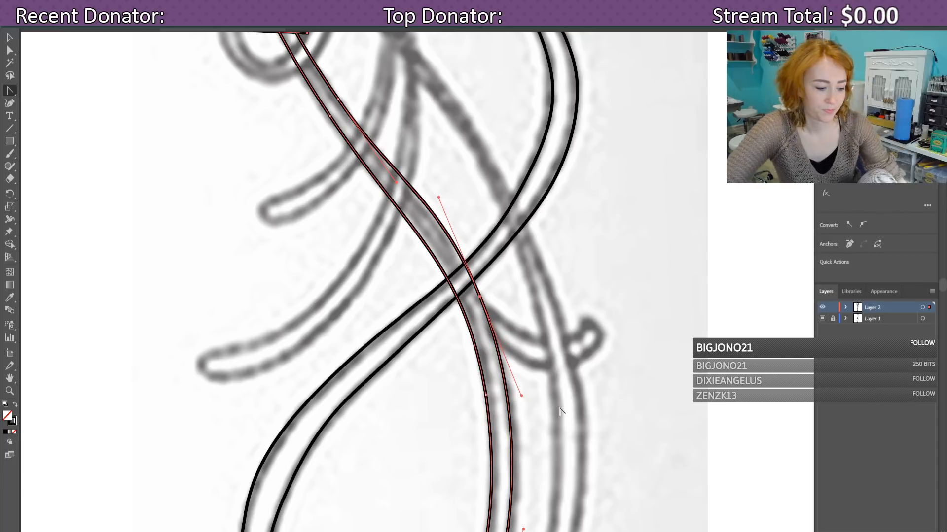
key("Down")
key("Down")
key("Down")
key("Down")
key("Down")
key("Down")
key("Down")
key("Down")
key("Right")
key("Right")
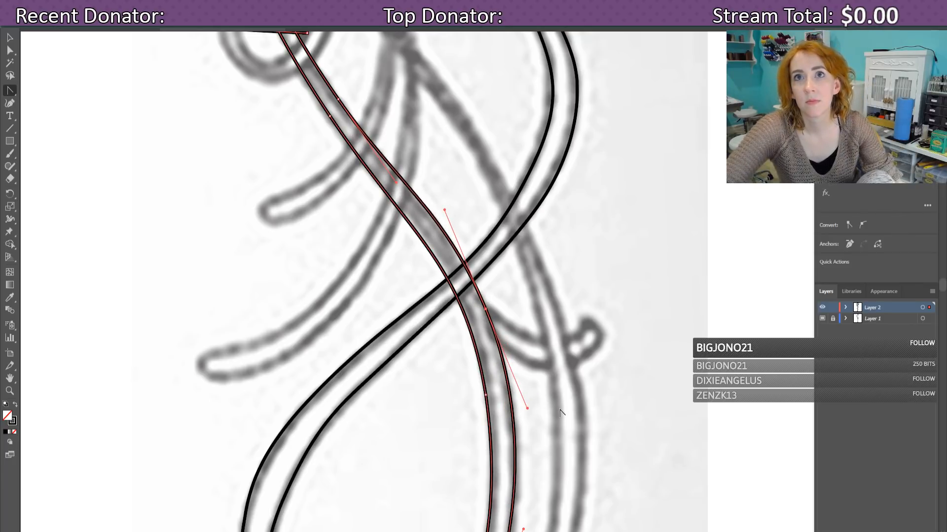
key("Down")
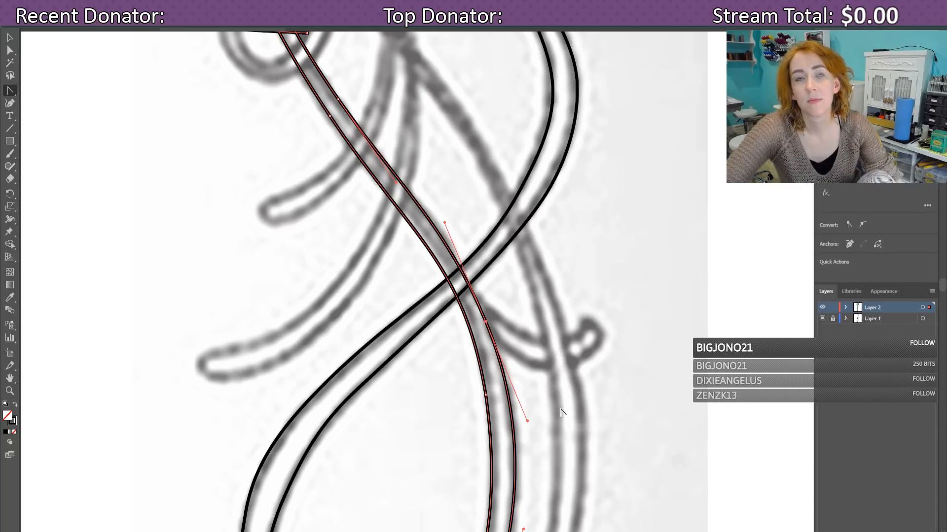
scroll(562, 414, "down", 3)
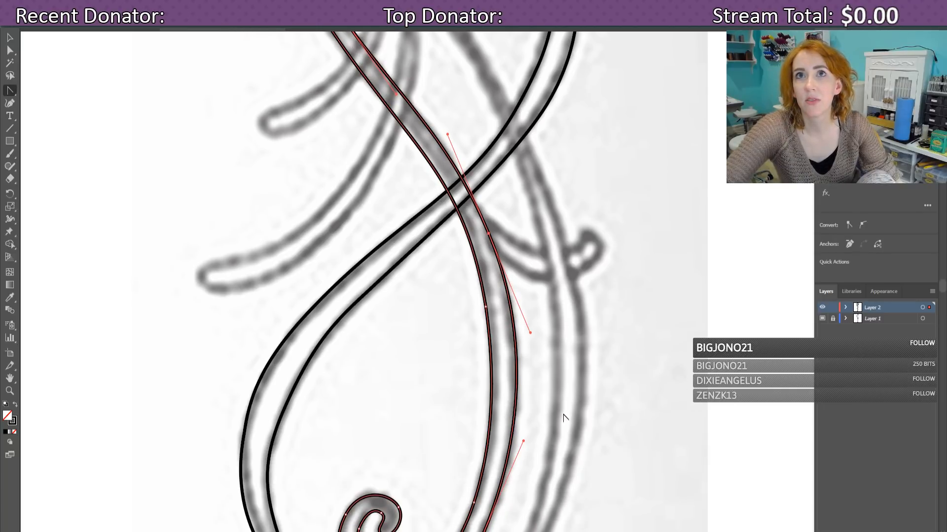
Step: Pull smooth handles from the right-edge anchor just above the spiral to blend the stem edge through it
scroll(563, 417, "up", 12)
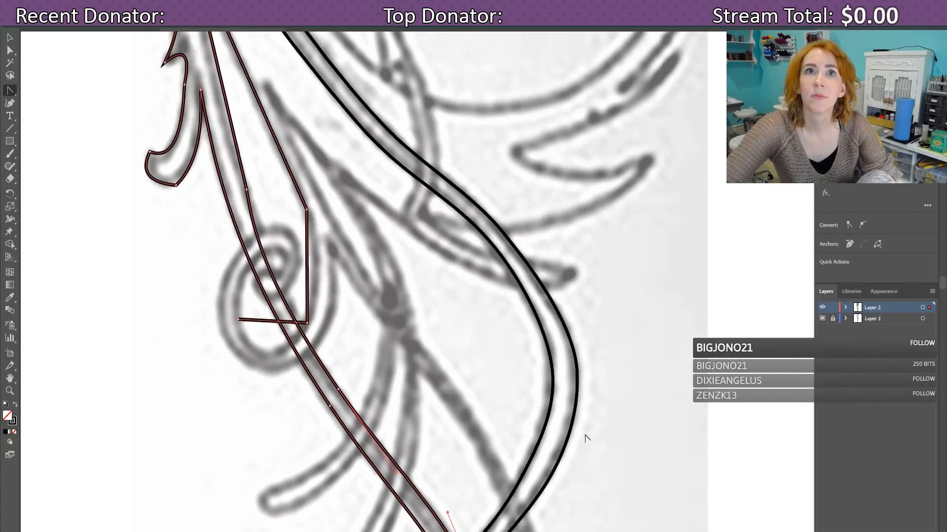
scroll(580, 435, "up", 3)
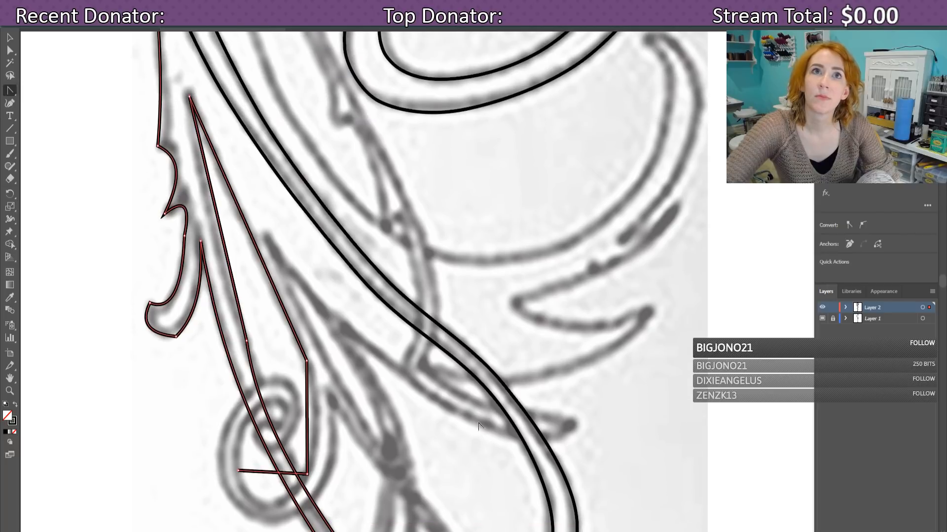
left_click(246, 340)
left_click_drag(247, 340, 271, 418)
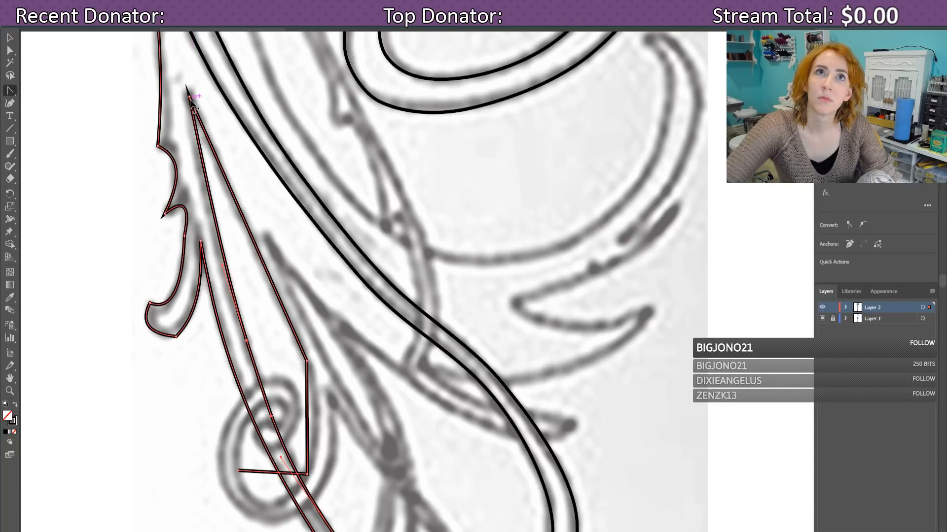
Step: Adjust the direction handles at the pointed tip where the stem's inner edges meet, curving the edge down toward the spiral
mouse_move(189, 99)
left_mouse_down()
mouse_move(193, 129)
mouse_move(195, 97)
mouse_move(193, 111)
left_mouse_up()
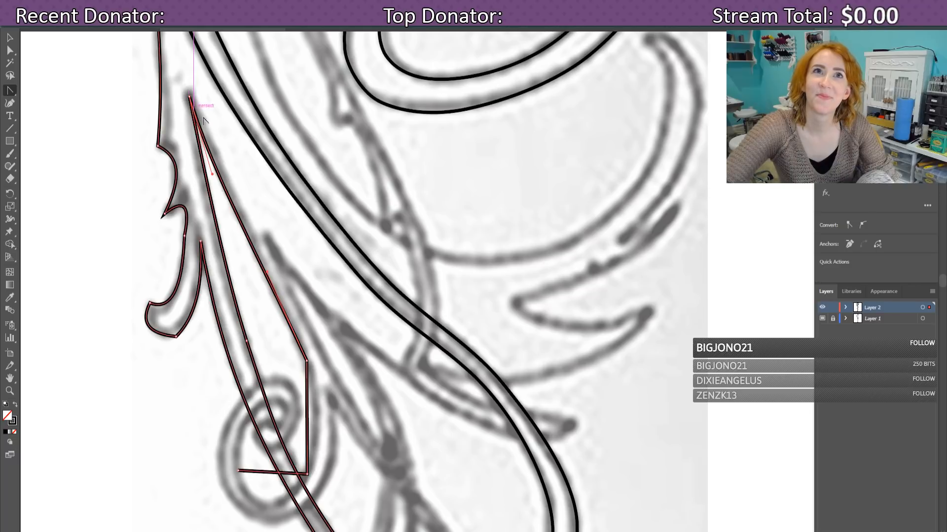
left_click_drag(189, 98, 186, 133)
left_click_drag(192, 56, 202, 145)
left_click(189, 95)
Step: Curve the long outer left edge above the first notch by adjusting the handles of its top anchor and the notch anchor
scroll(203, 146, "up", 8)
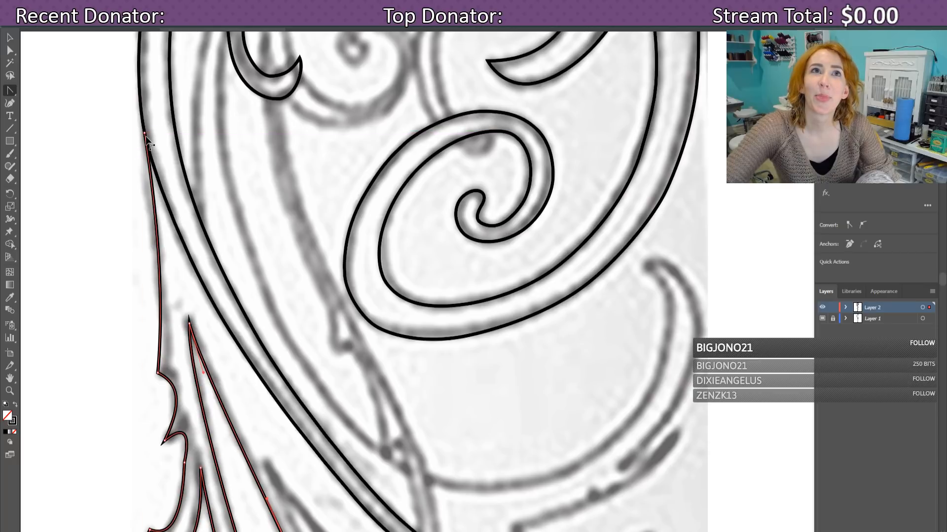
left_click_drag(144, 134, 148, 203)
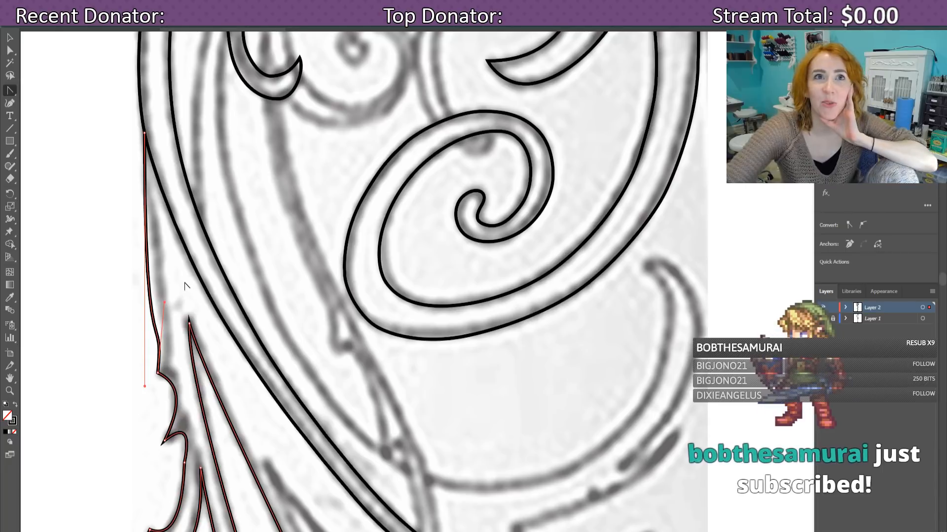
mouse_move(143, 389)
left_mouse_down()
mouse_move(158, 277)
mouse_move(146, 228)
left_mouse_up()
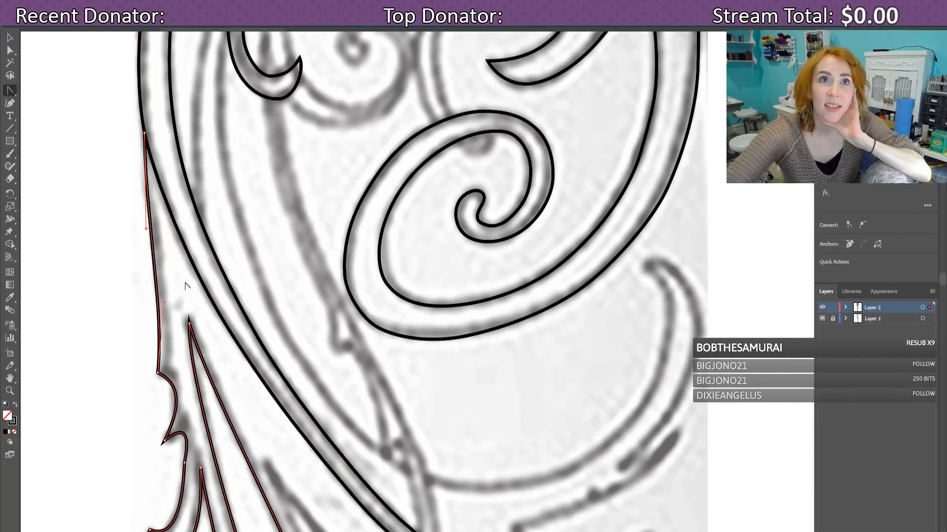
left_click_drag(165, 304, 170, 280)
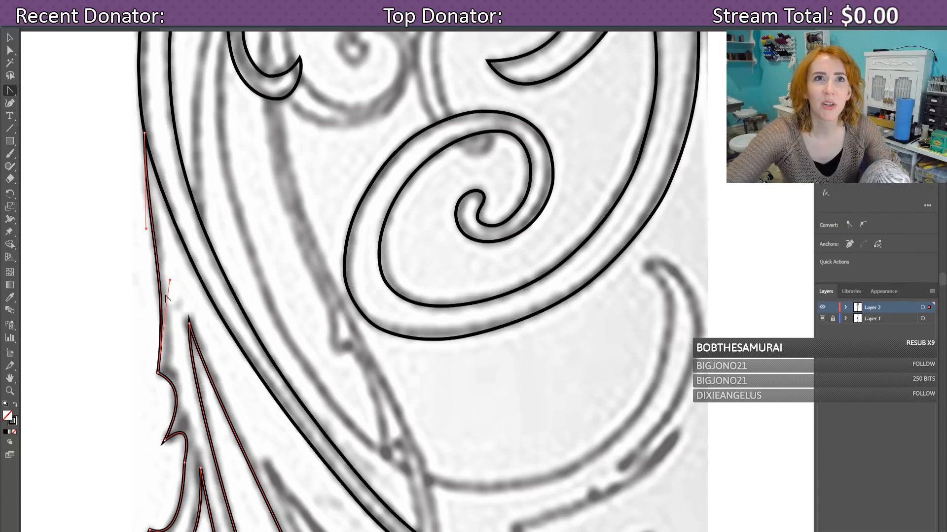
left_click_drag(170, 281, 177, 340)
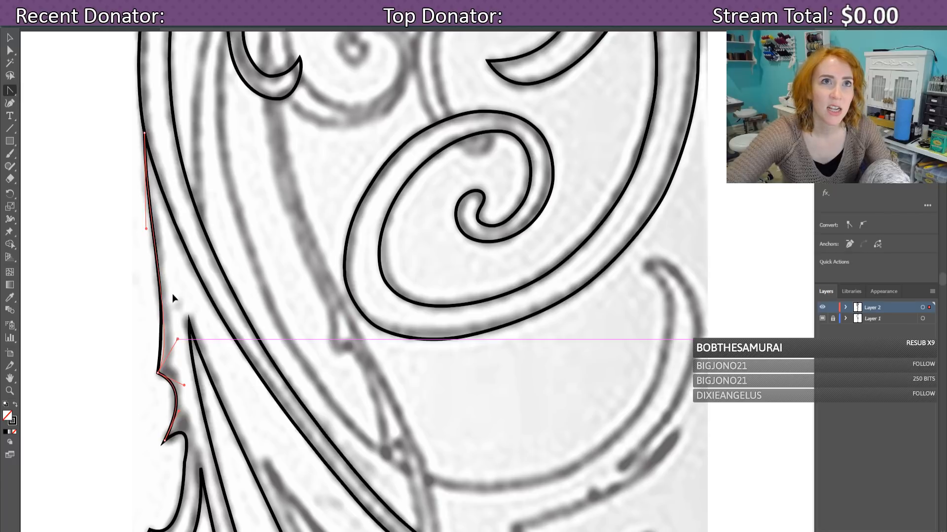
left_click_drag(145, 229, 144, 240)
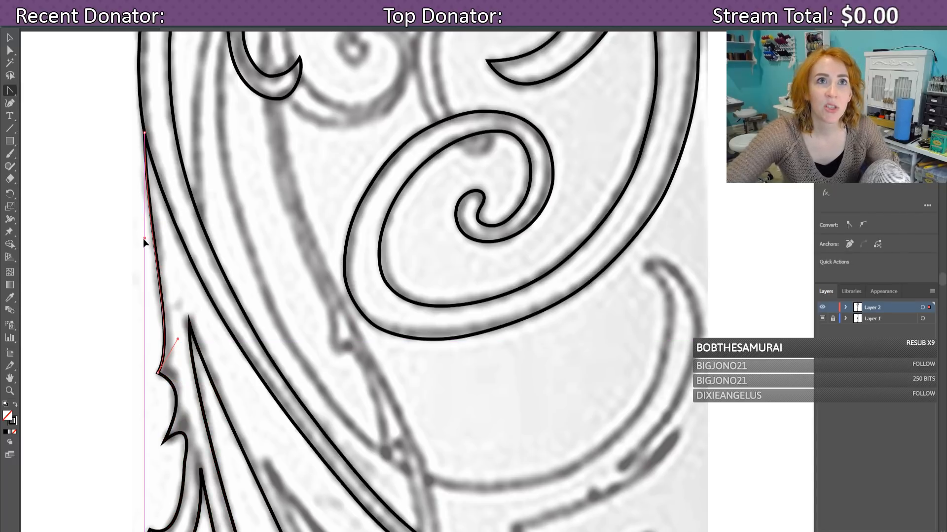
left_click_drag(177, 342, 180, 307)
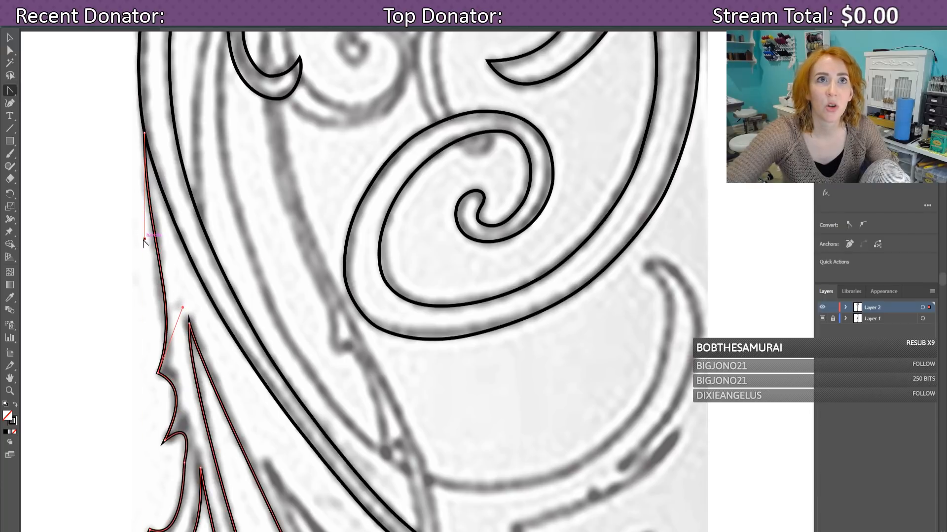
left_click_drag(143, 240, 142, 253)
Step: Raise the lower handle of the first notch anchor to round the small scallop beneath it
scroll(151, 284, "down", 2)
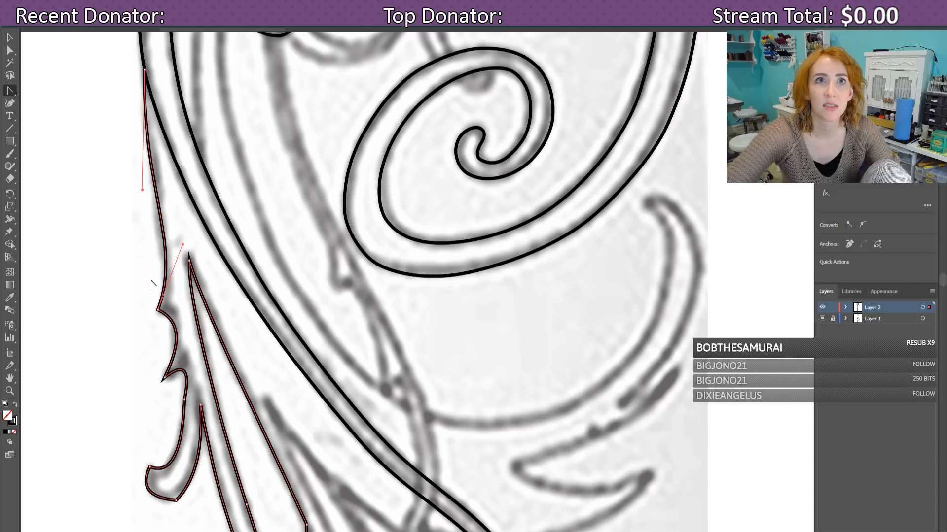
scroll(151, 284, "down", 2)
left_click(175, 247)
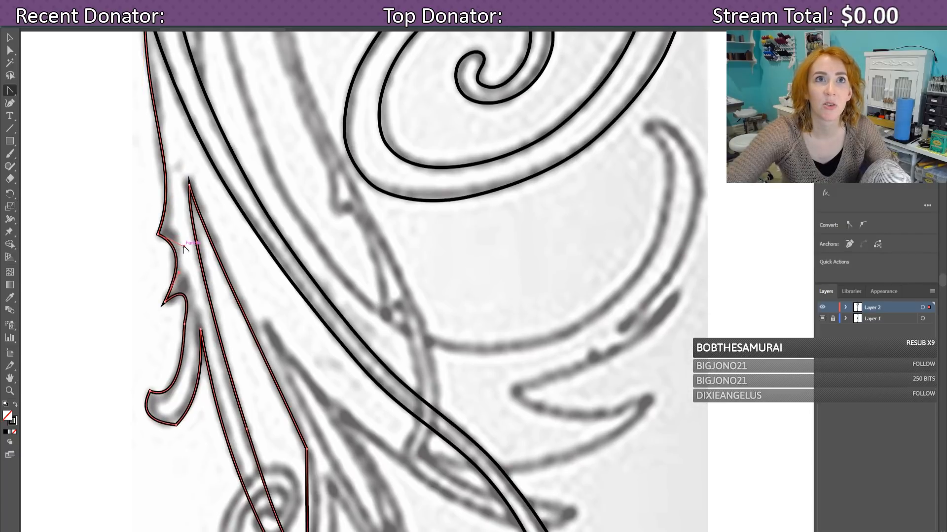
left_click_drag(184, 247, 182, 228)
left_click(184, 228)
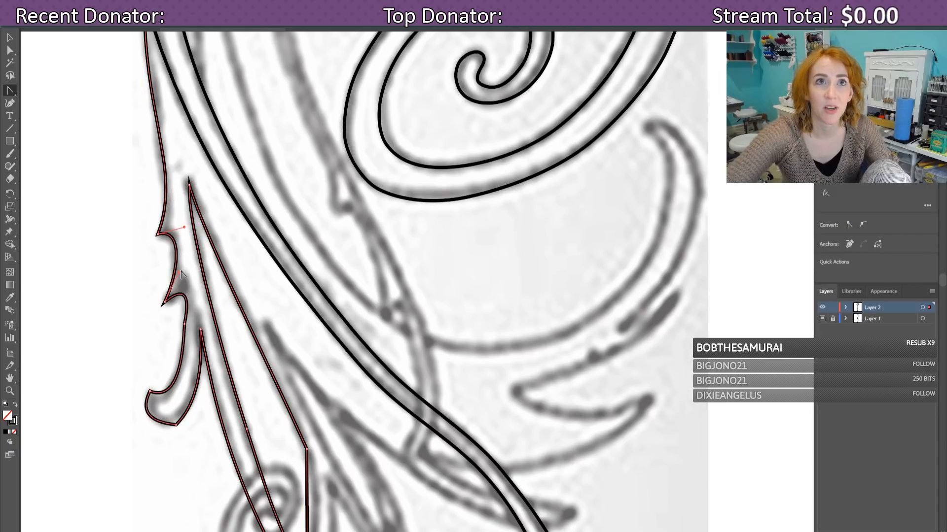
Step: Adjust the handles of the second notch anchor and the anchor just below it to round the scallops on the left edge
left_click_drag(179, 271, 183, 271)
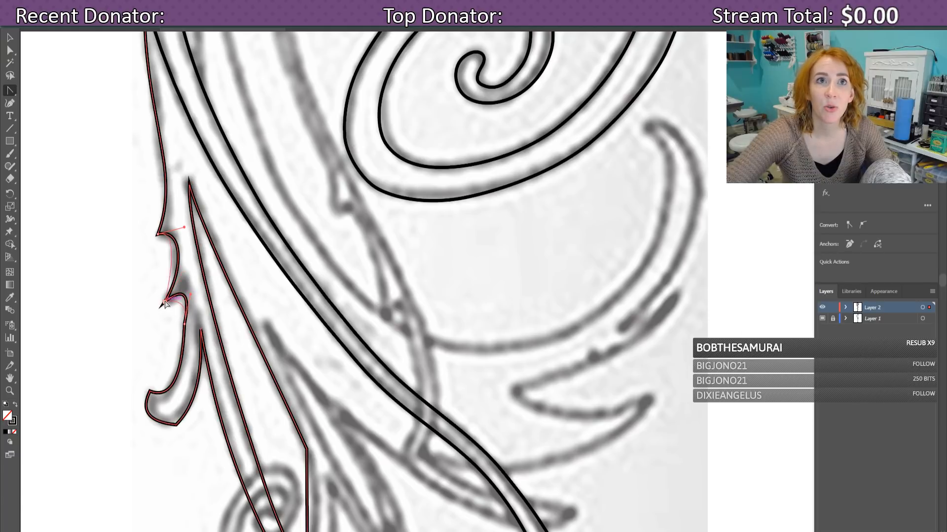
left_click_drag(164, 302, 158, 322)
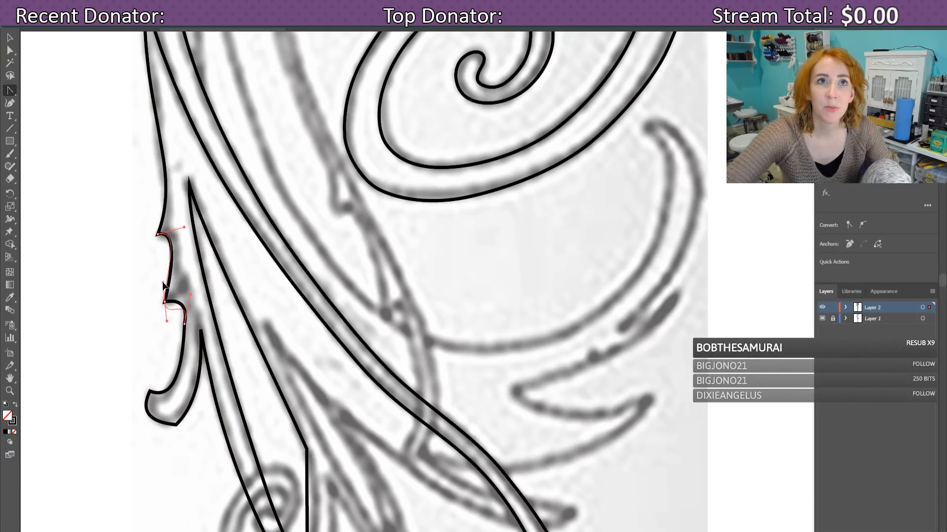
left_click_drag(177, 271, 176, 271)
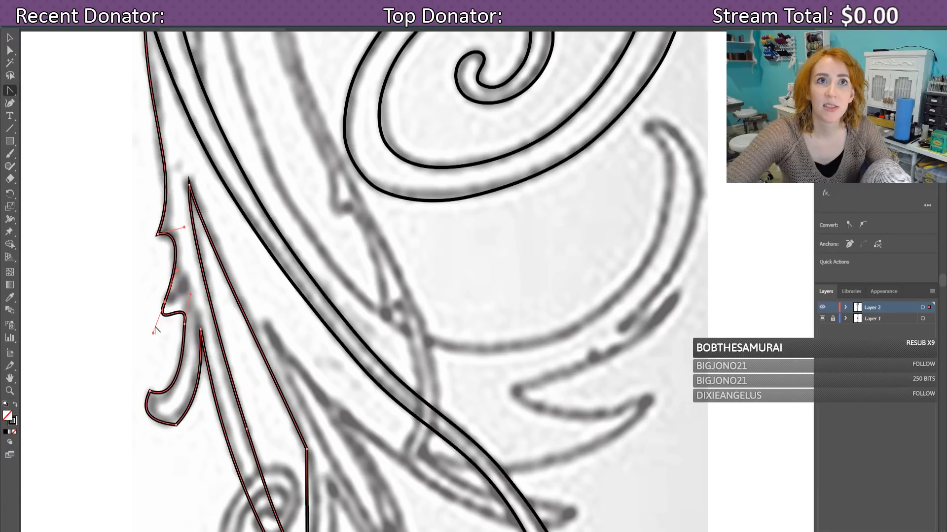
left_click_drag(167, 315, 163, 312)
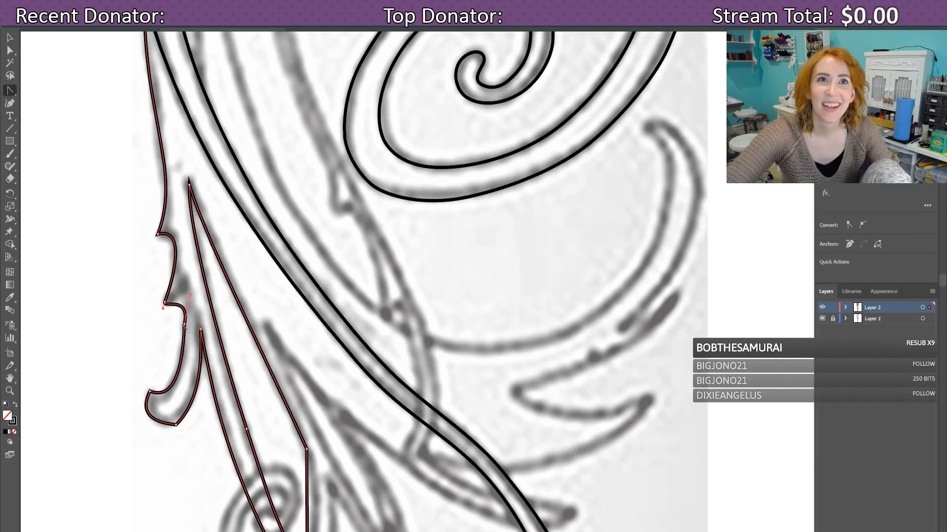
left_click_drag(184, 326, 192, 288)
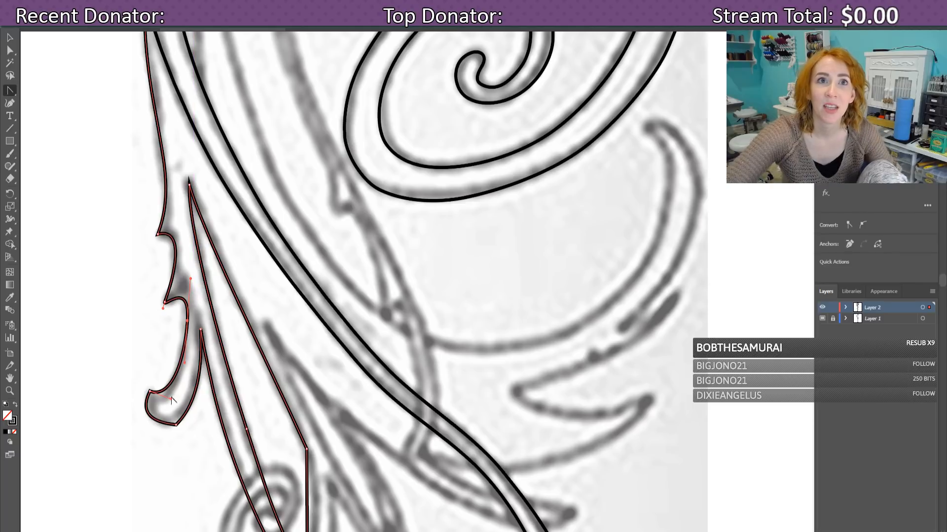
Step: Reposition the anchor at the pointed end of the lower left hook and adjust its handles to fit the hook's inner curve to the sketch
left_click_drag(172, 399, 175, 413)
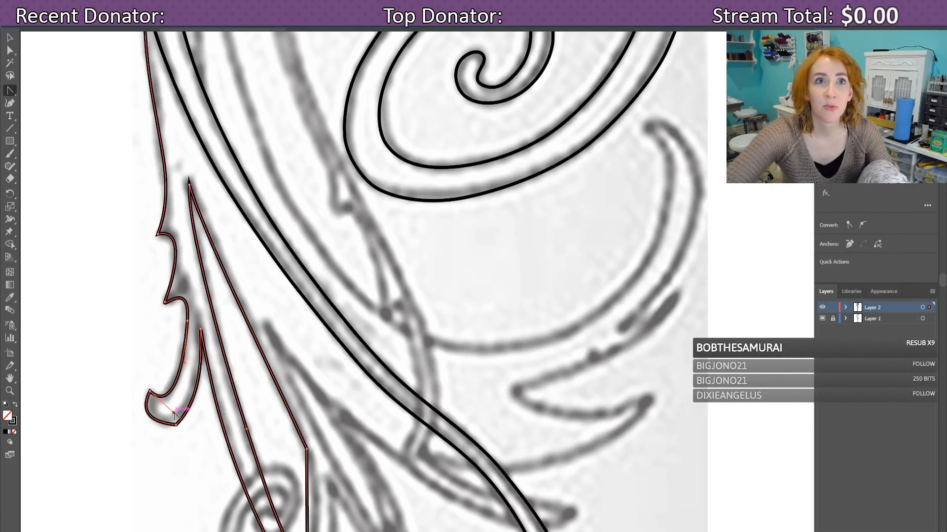
left_click(150, 391)
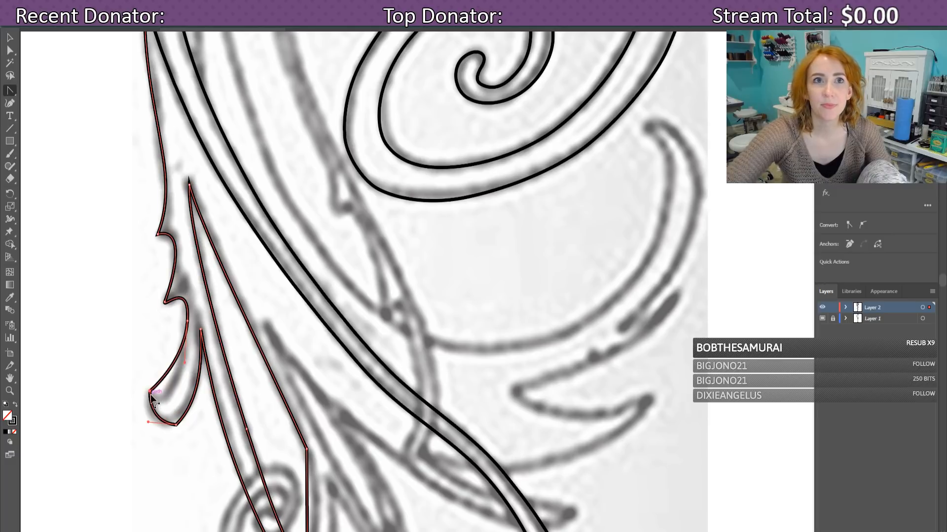
left_click_drag(157, 382, 155, 385)
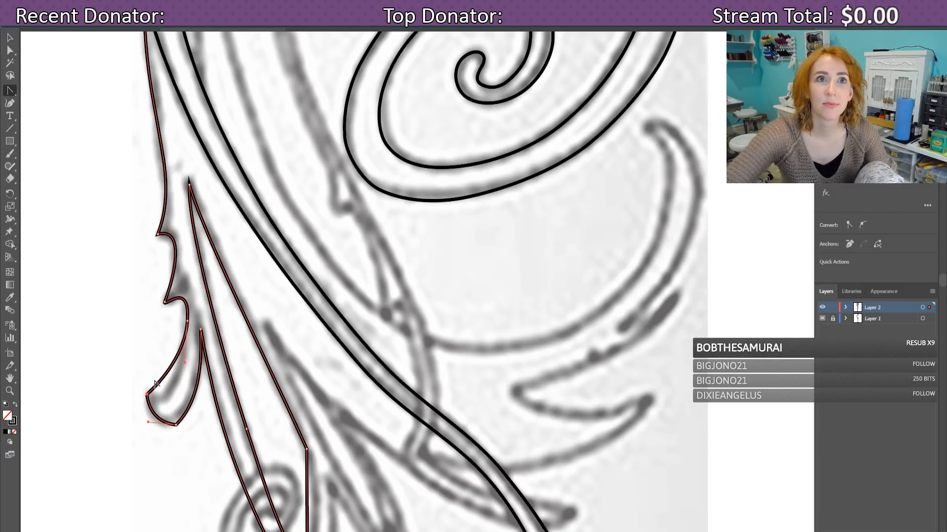
left_click(148, 396)
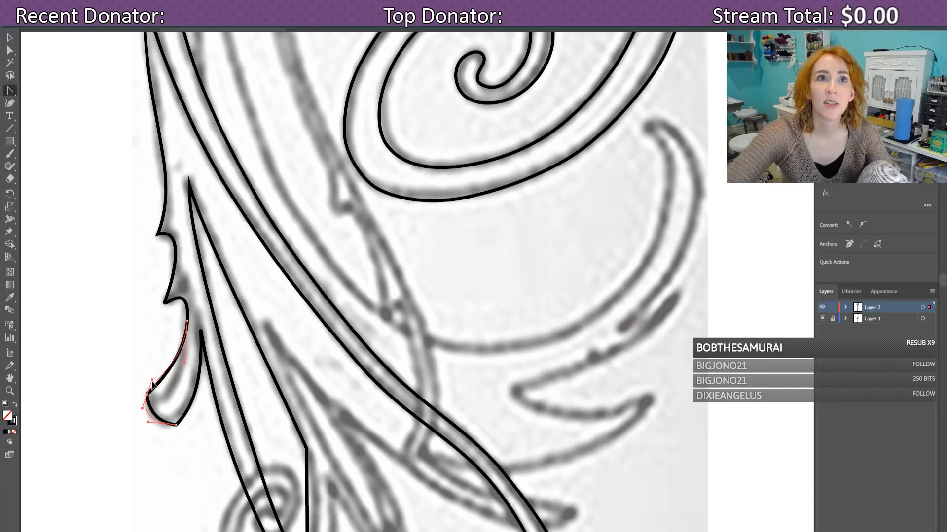
left_click_drag(152, 383, 176, 418)
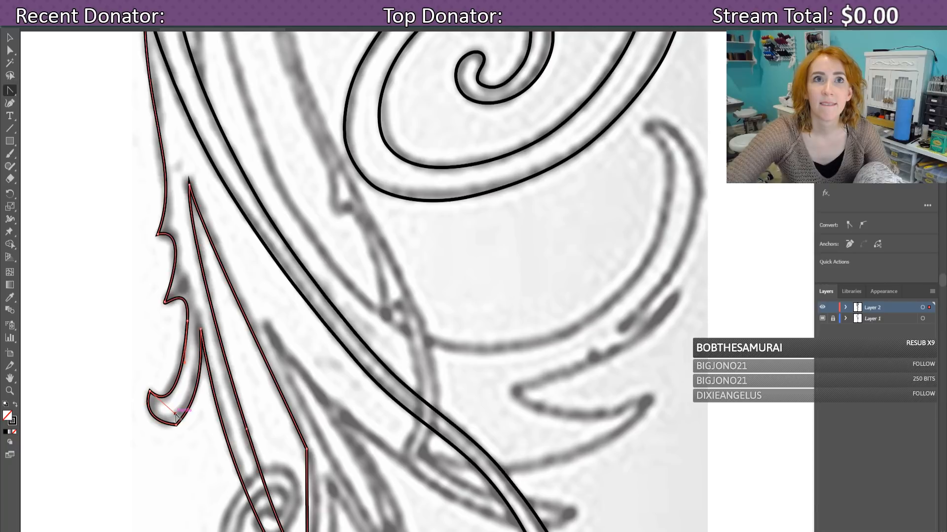
Step: Smooth the anchor at the bottom of the hook, adjusting its handles and nudging it to round the underside
left_click(176, 425)
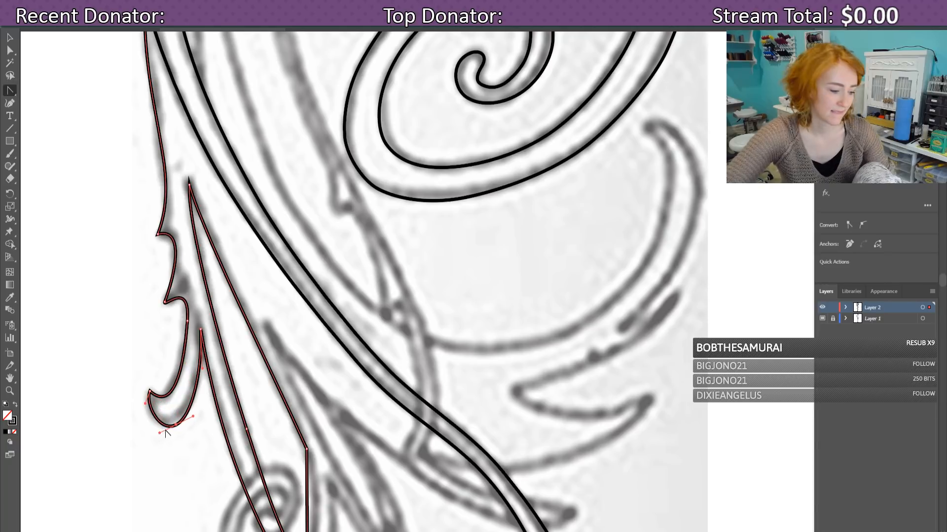
left_click_drag(169, 427, 169, 428)
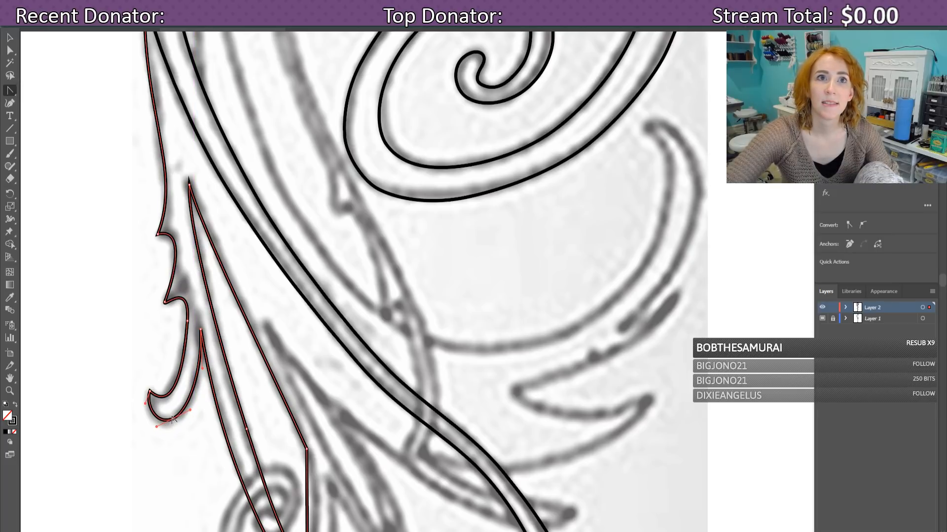
left_click_drag(161, 418, 150, 427)
key("Down")
key("Down")
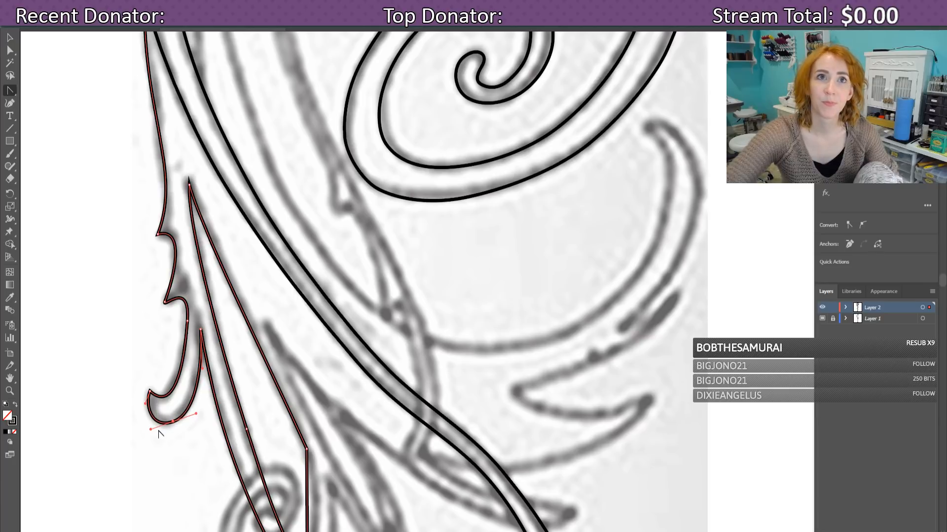
Step: Curve the straight edge running from the upper pointed tip into the small spiral by pulling smooth handles from its three lower anchors
scroll(209, 457, "up", 6)
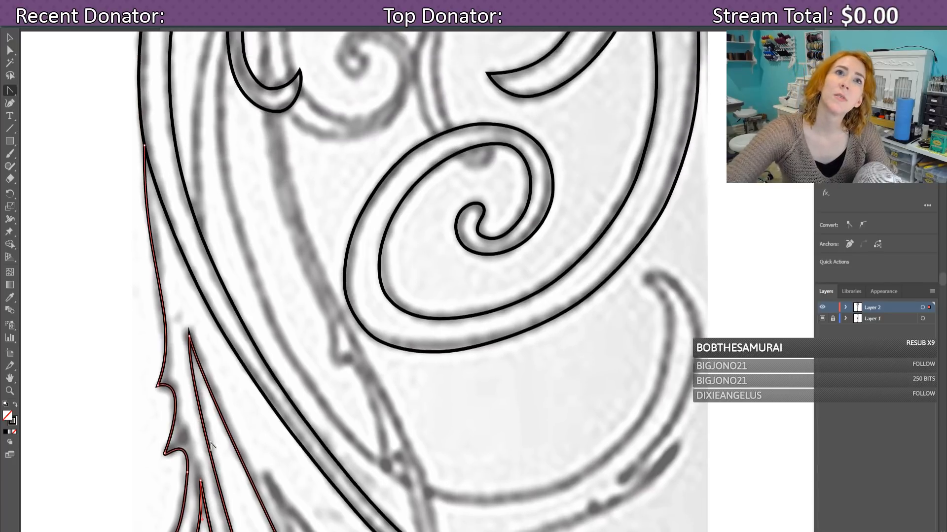
scroll(212, 454, "down", 6)
scroll(242, 451, "down", 7)
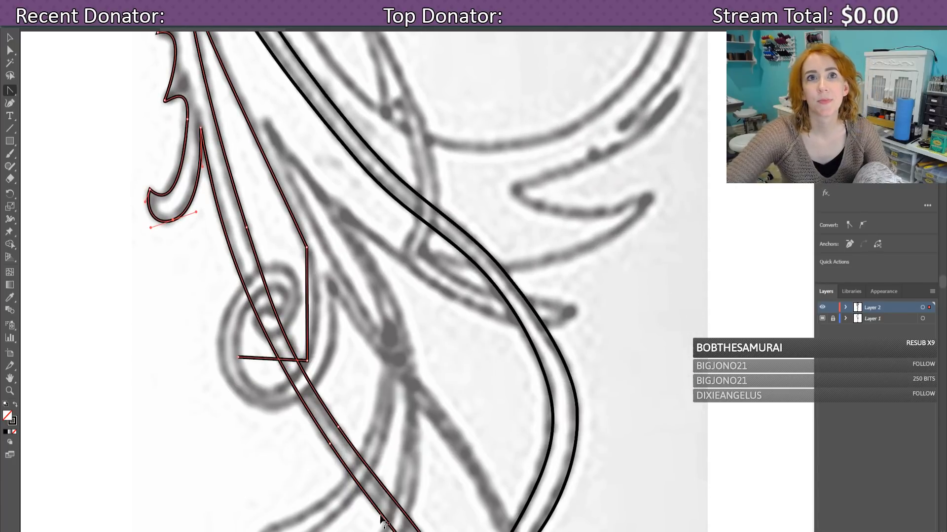
scroll(337, 313, "up", 3)
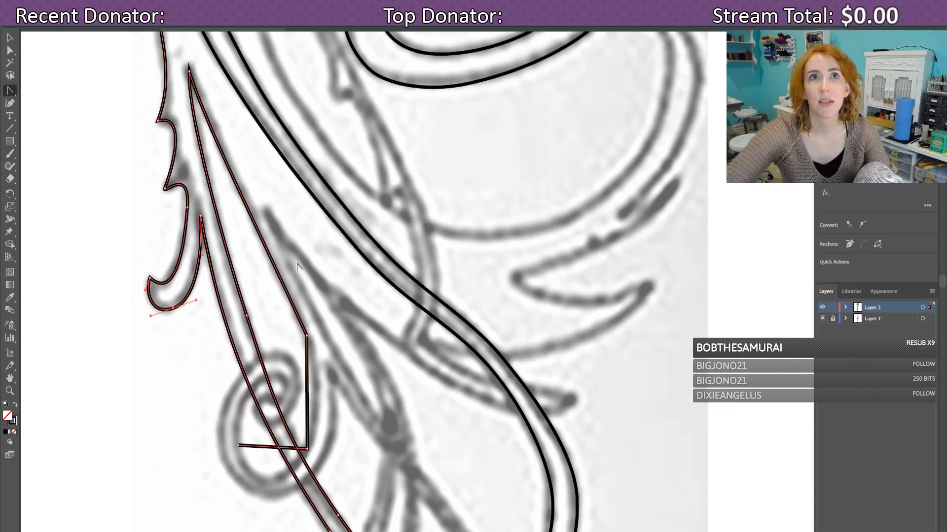
left_click_drag(307, 336, 289, 299)
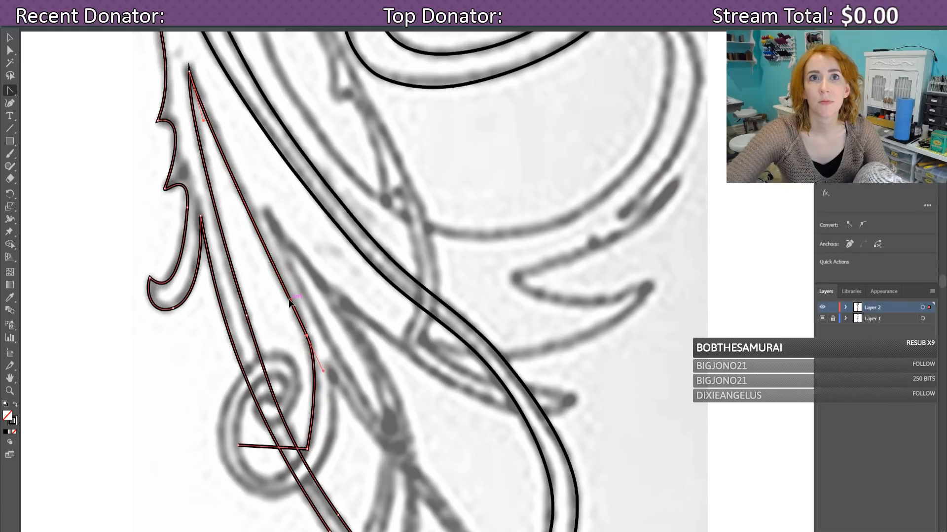
left_click(307, 449)
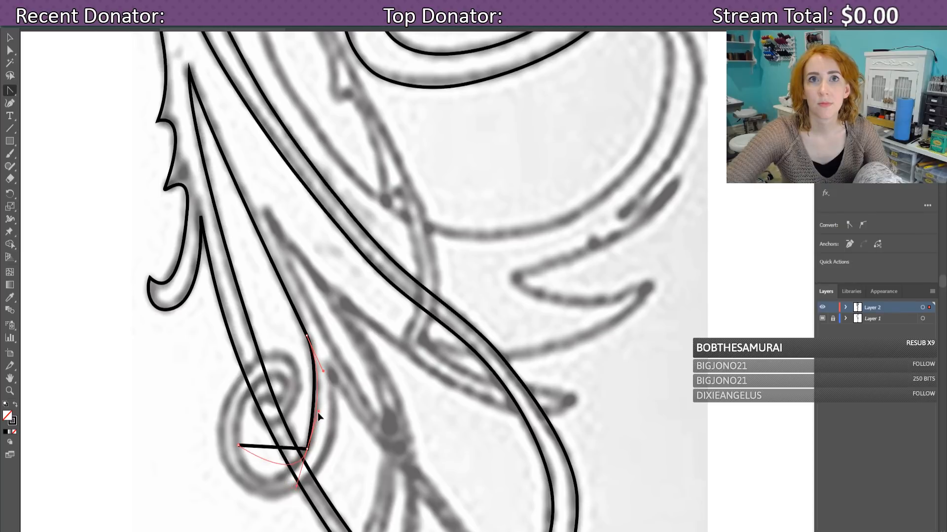
left_click(317, 413)
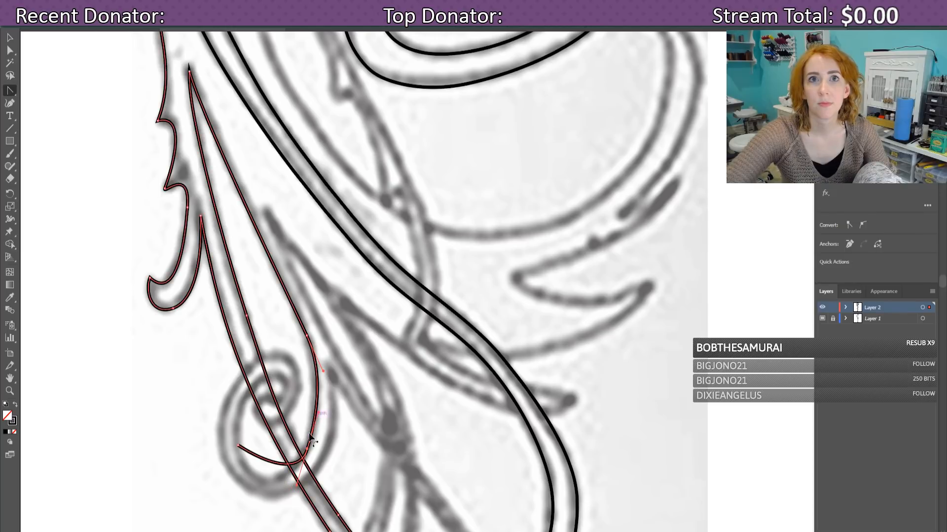
left_click(238, 447)
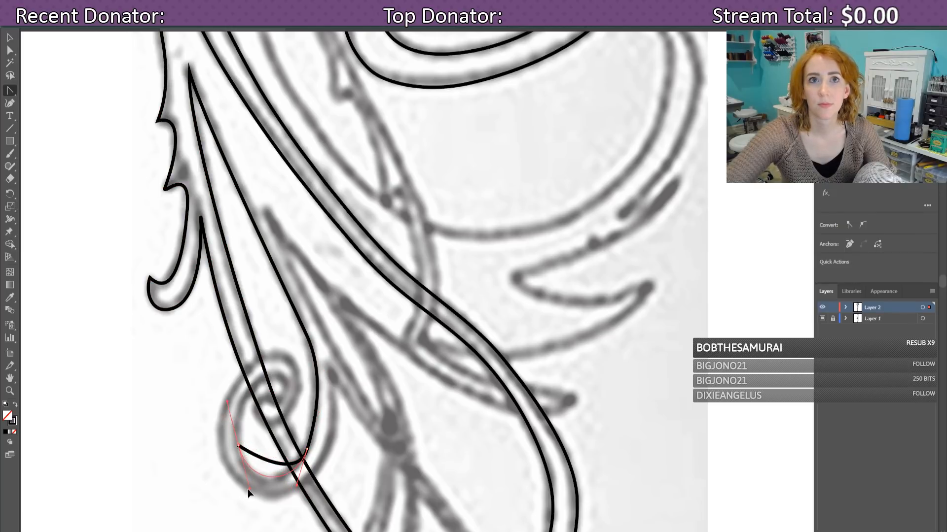
left_click_drag(248, 489, 244, 493)
scroll(217, 453, "down", 3)
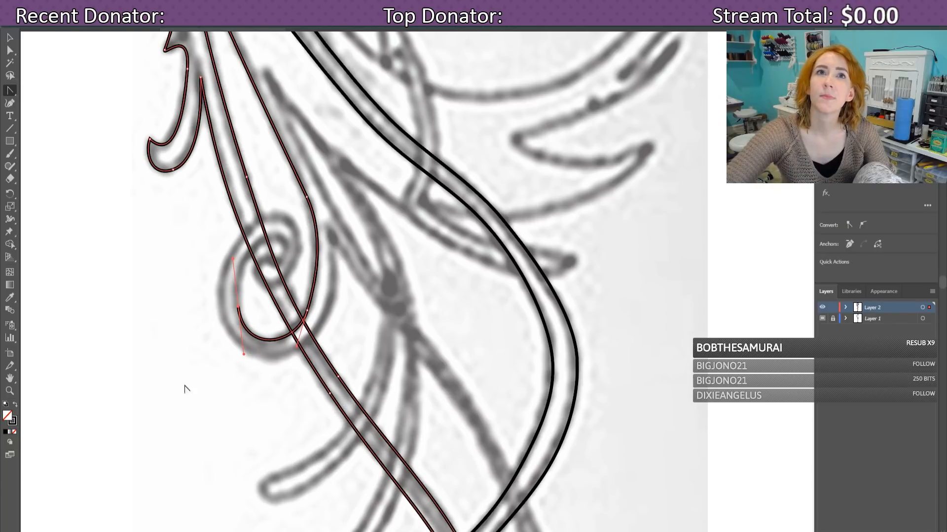
Step: Continue the path with the Pen tool from its open end, placing corner anchors around the spiral's curl, outer ring and adjoining pointed tip
left_click_drag(10, 91, 28, 93)
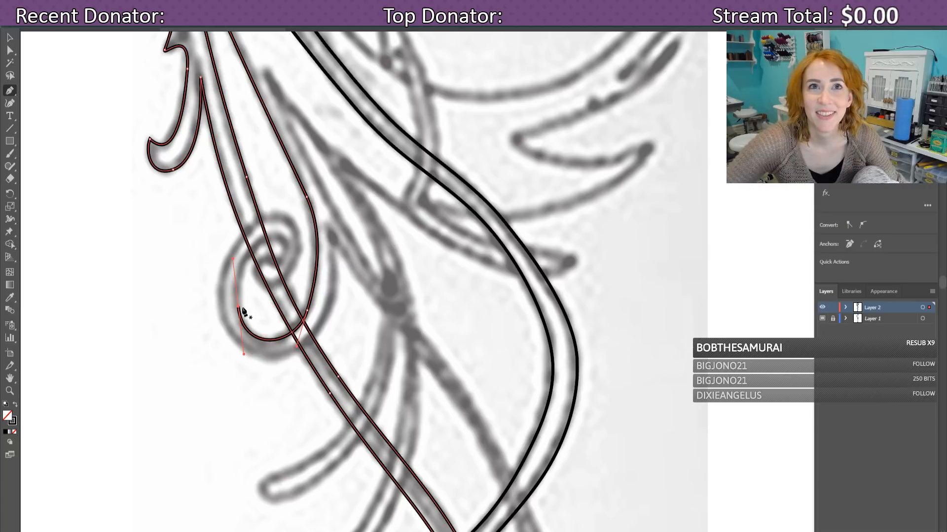
left_click_drag(238, 307, 265, 258)
left_click_drag(265, 256, 257, 284)
left_click_drag(257, 283, 294, 269)
left_click_drag(293, 267, 292, 218)
left_click_drag(291, 217, 231, 248)
left_click_drag(231, 247, 227, 334)
left_click(226, 330)
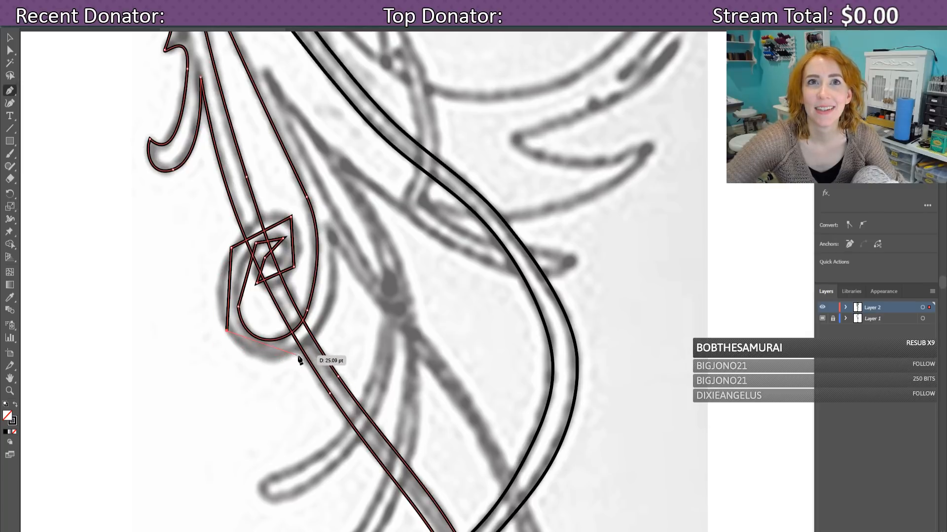
left_click(333, 304)
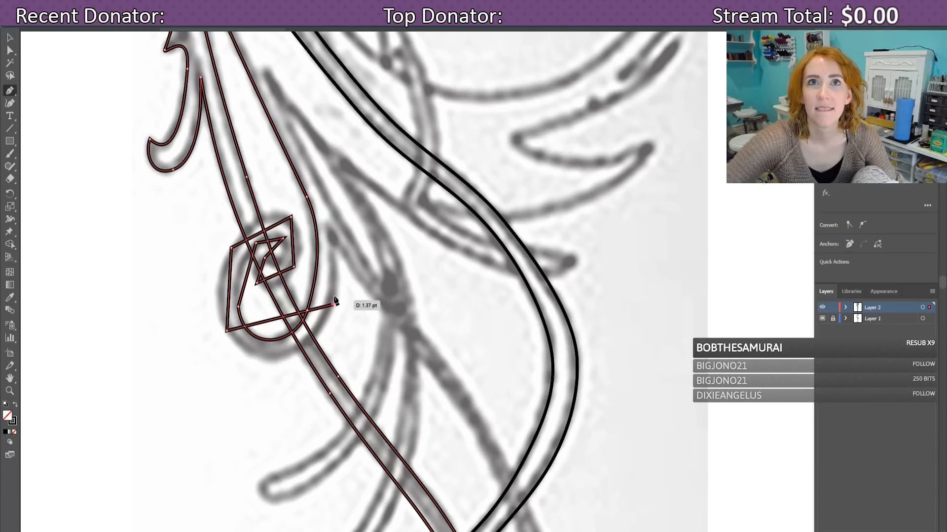
left_click(333, 238)
Step: Extend the path with corner anchors down the left edge of the long stem to below where it crosses the finished outline
scroll(455, 395, "down", 3)
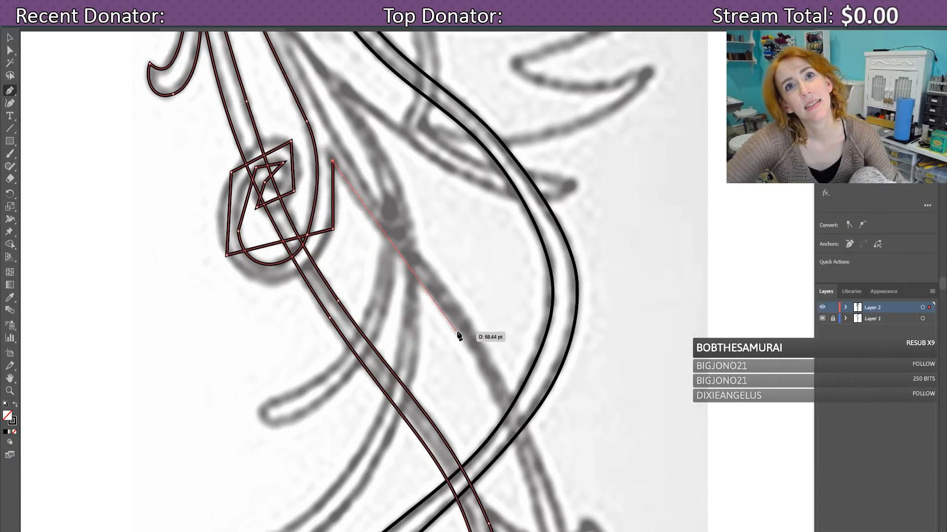
scroll(457, 335, "down", 15)
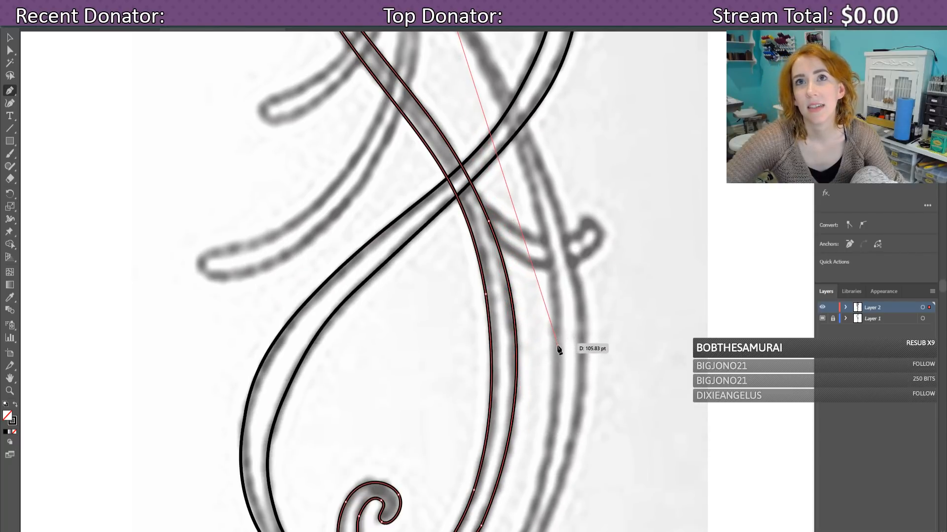
left_click(560, 354)
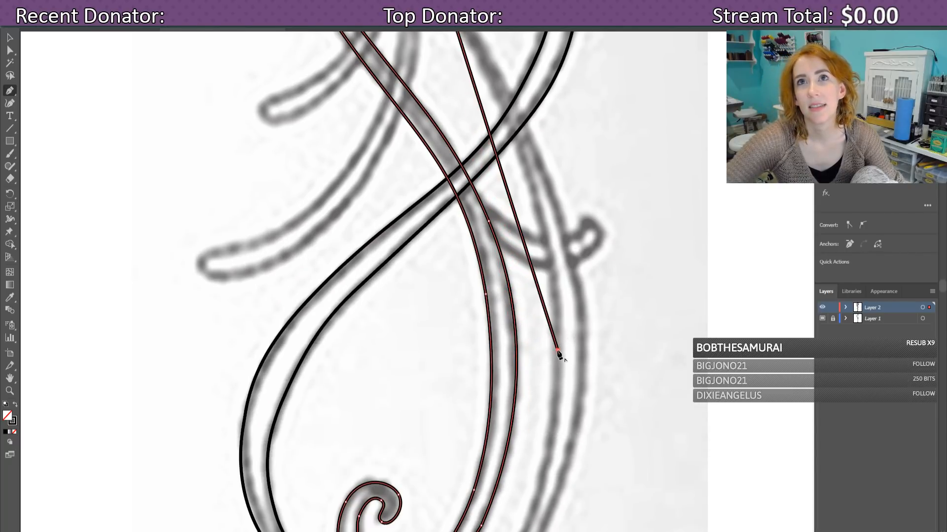
scroll(550, 385, "down", 6)
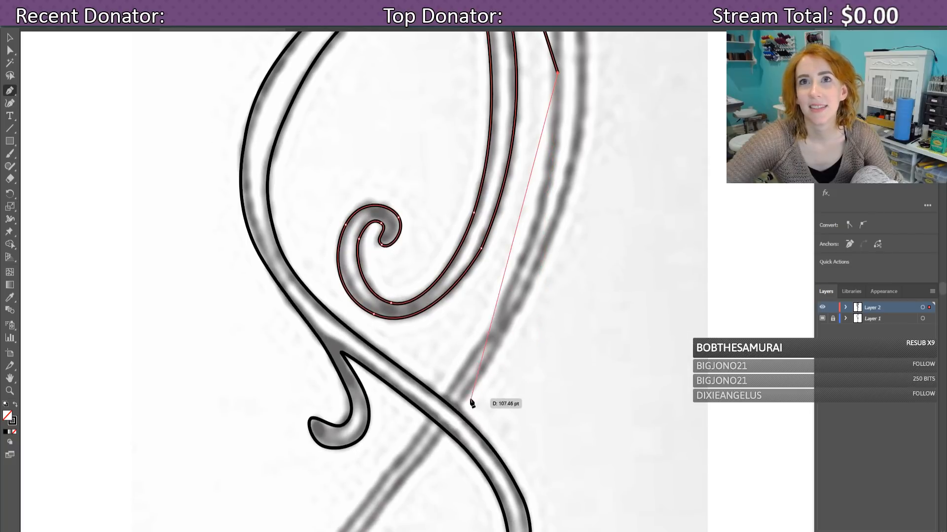
left_click(495, 318)
scroll(456, 399, "down", 2)
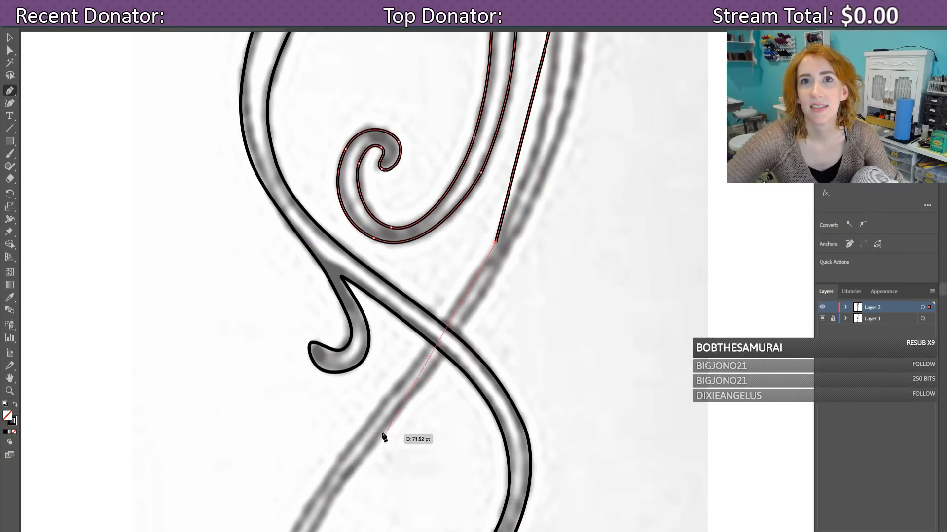
left_click(339, 465)
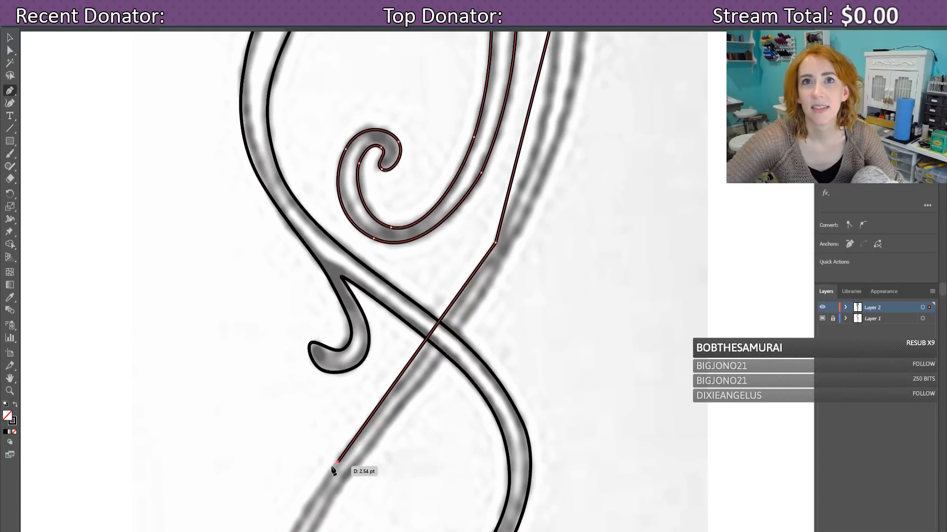
Step: Place corner anchors around the flared foot at the stem's lower end, including its pointed left tip
scroll(316, 451, "down", 3)
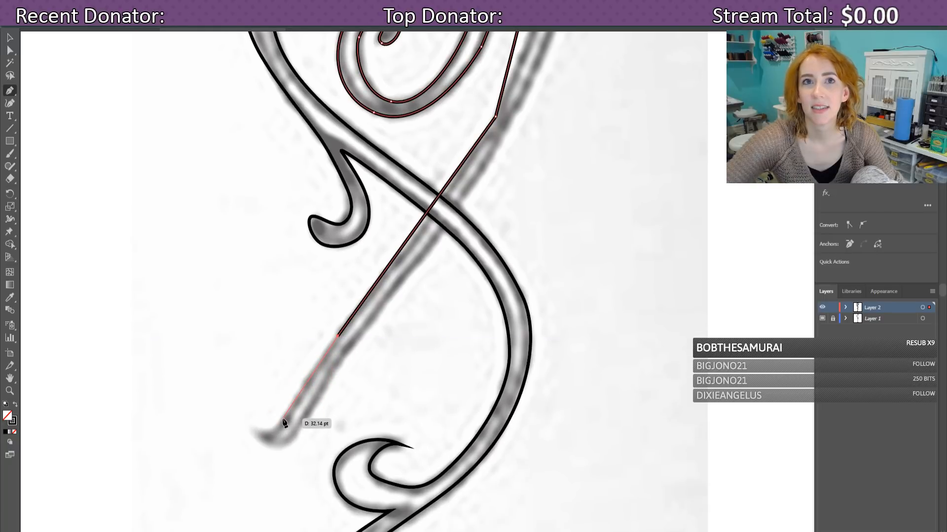
left_click(298, 392)
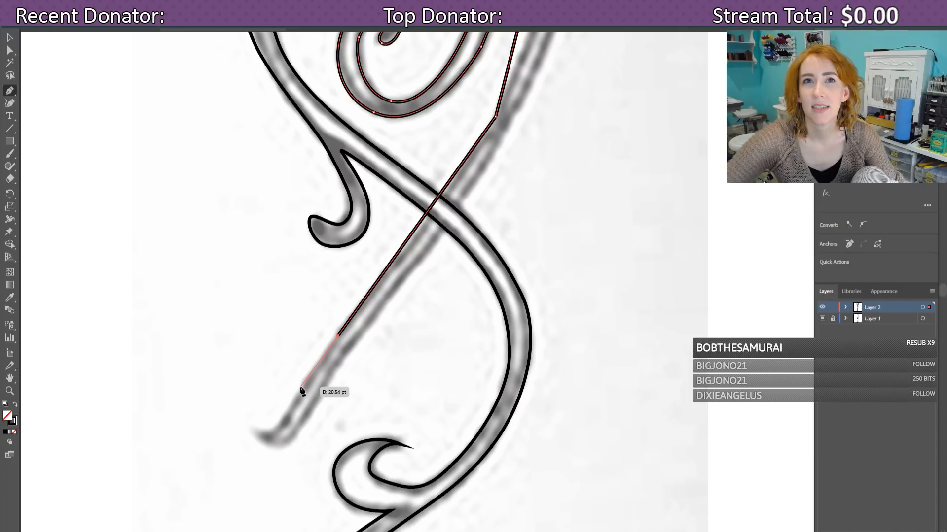
left_click(250, 428)
left_click(286, 443)
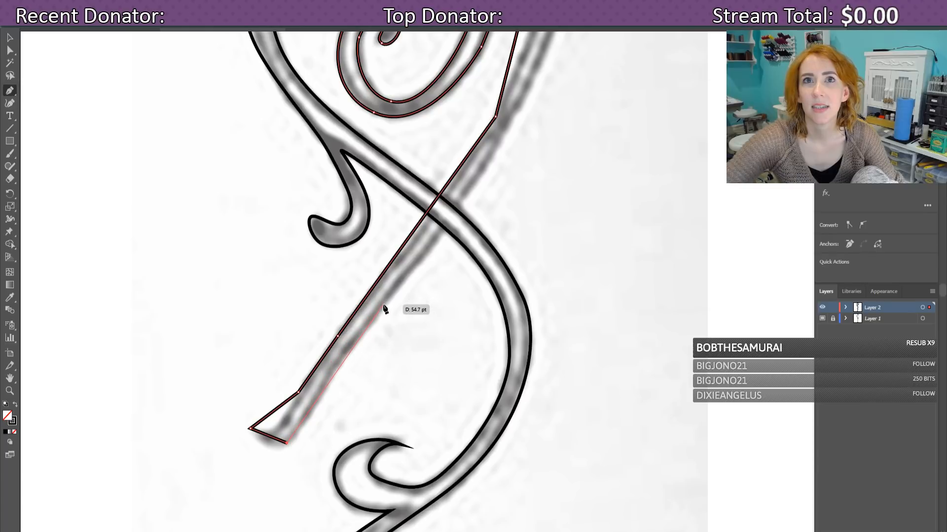
Step: Continue the path with corner anchors up the right edge of the long stem, from its flared foot to the upper pointed tip
left_click(405, 274)
scroll(528, 409, "up", 5)
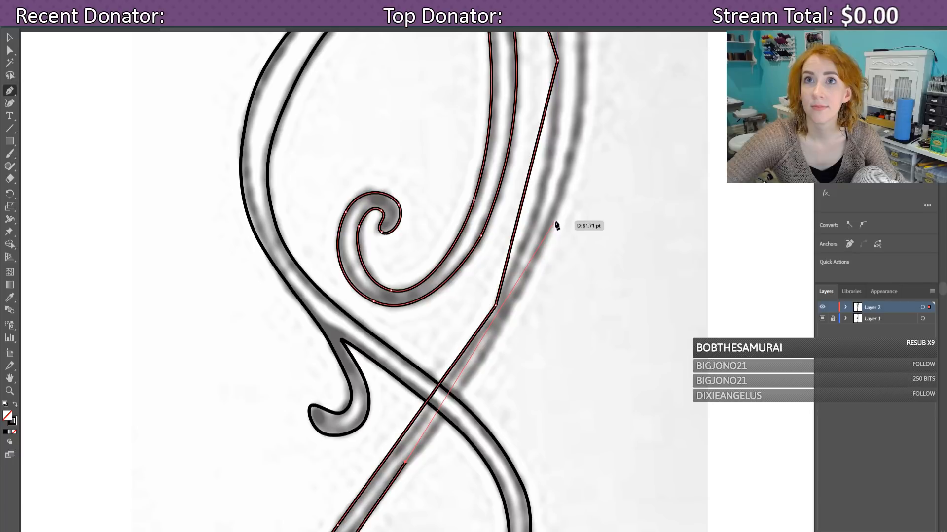
left_click(555, 221)
scroll(562, 227, "up", 6)
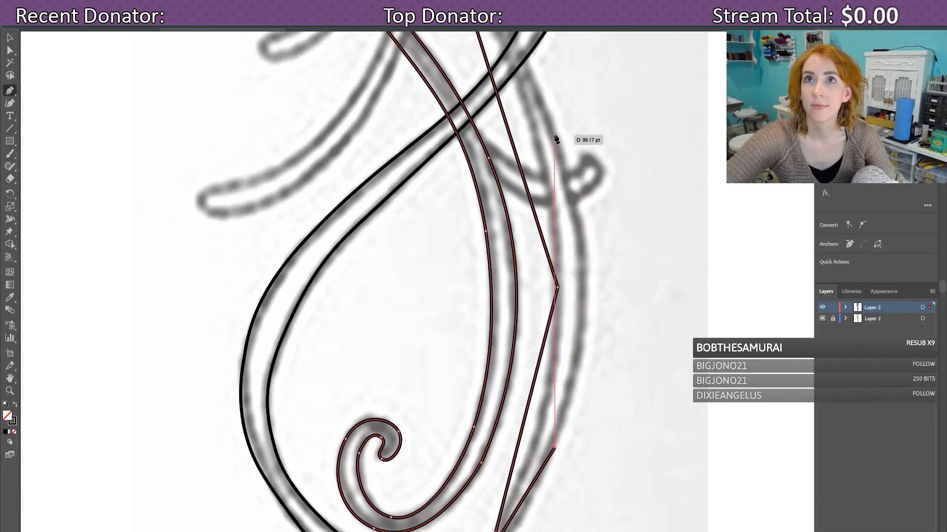
left_click(553, 131)
scroll(562, 247, "up", 5)
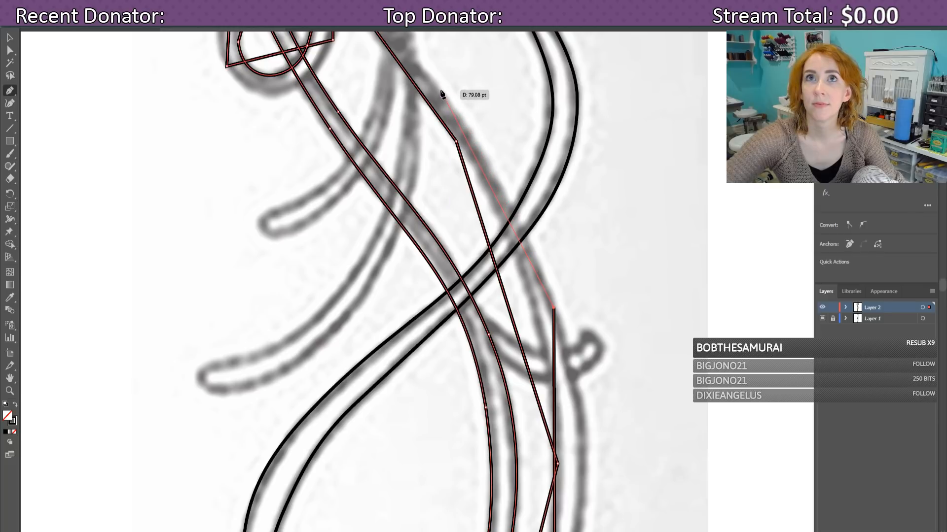
left_click(441, 91)
scroll(444, 99, "up", 7)
scroll(458, 241, "up", 1)
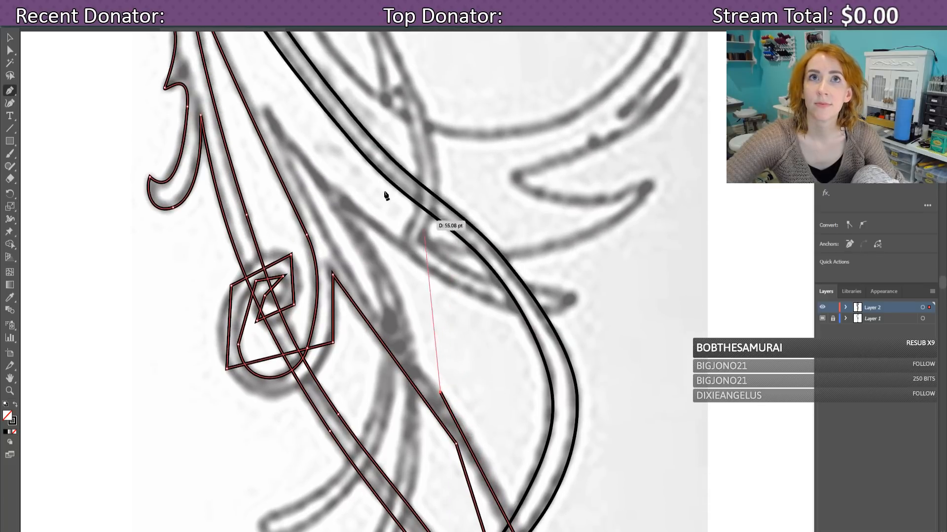
left_click(269, 117)
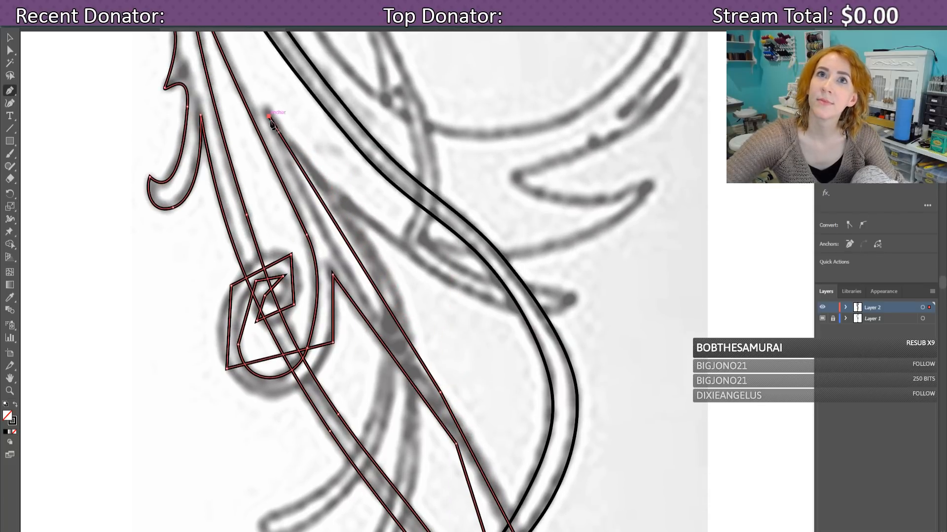
Step: Place corner anchors from the pointed tip down around the shorter tendril's end and back up to where it joins the longer tendril
left_click(358, 242)
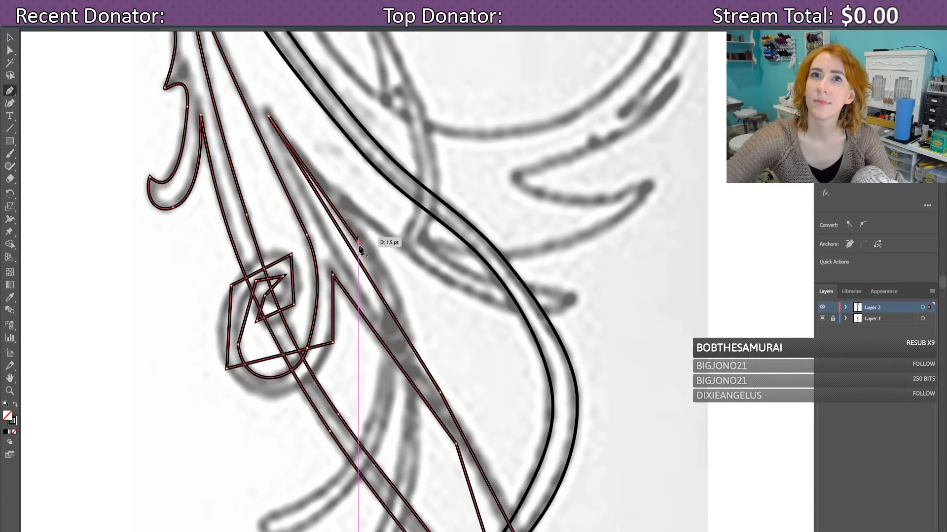
left_click(378, 394)
scroll(338, 499, "down", 3)
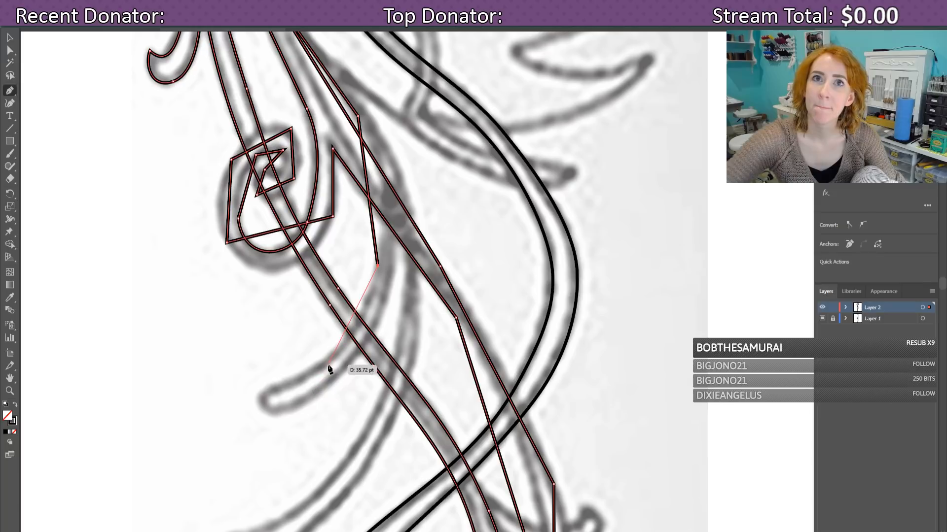
left_click(271, 391)
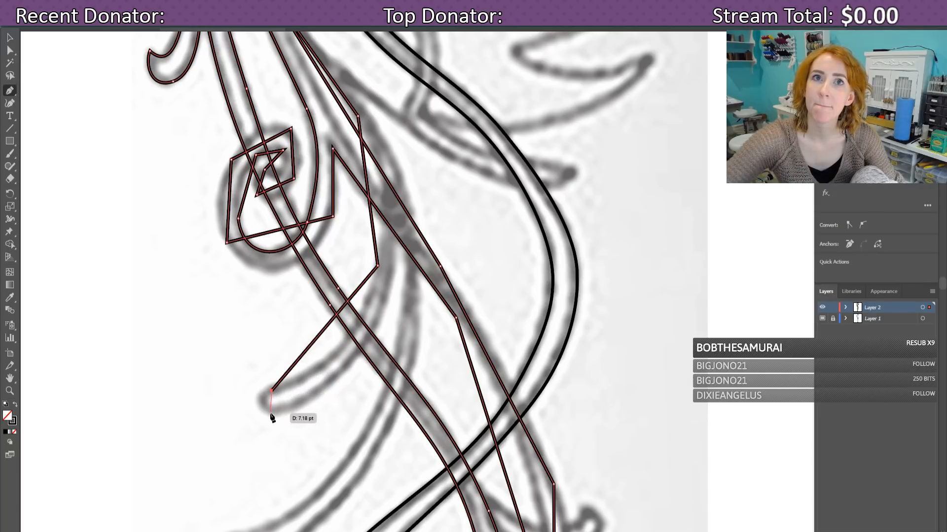
left_click(269, 412)
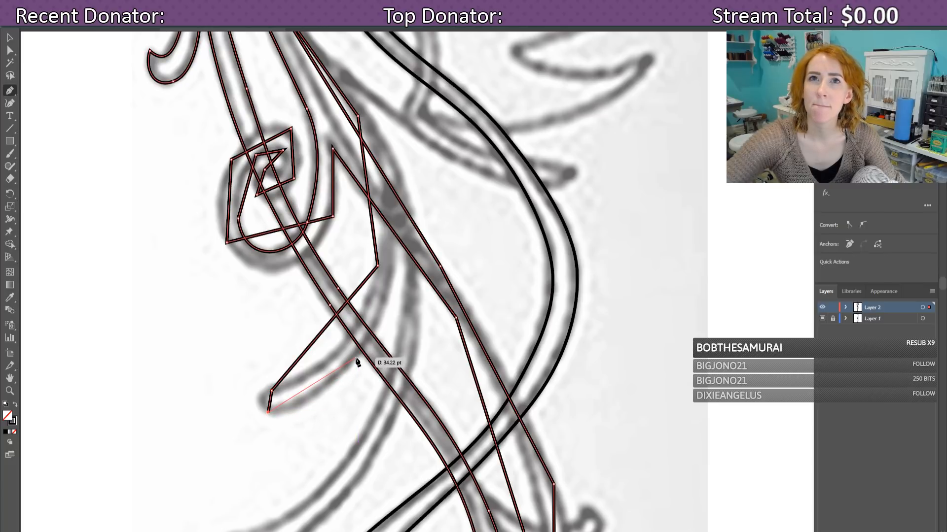
left_click(379, 318)
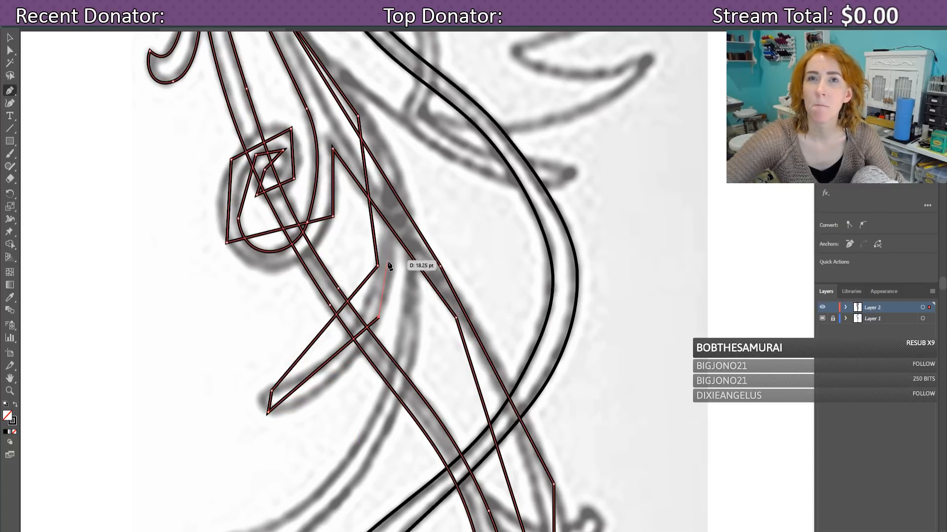
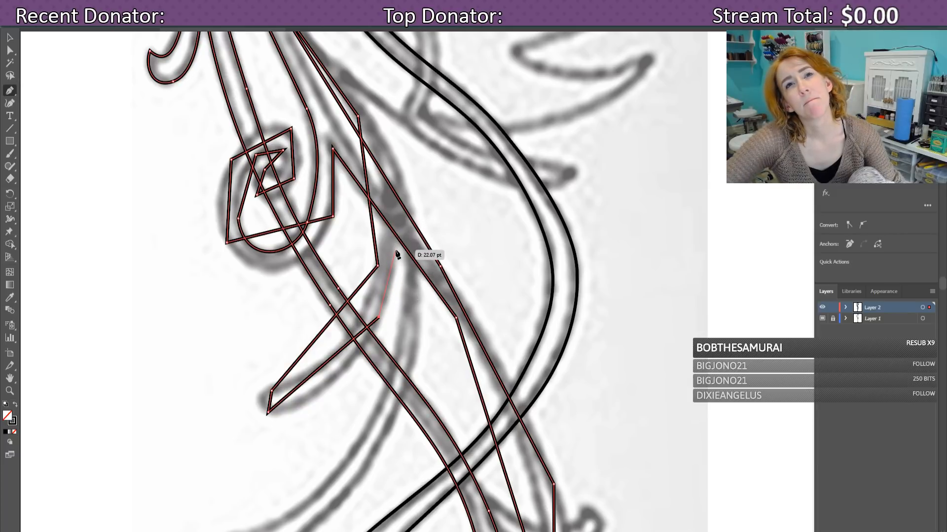
left_click(399, 224)
Step: Outline the longer lower tendril with corner anchors around its rounded end and back up to the stem
scroll(375, 360, "down", 2)
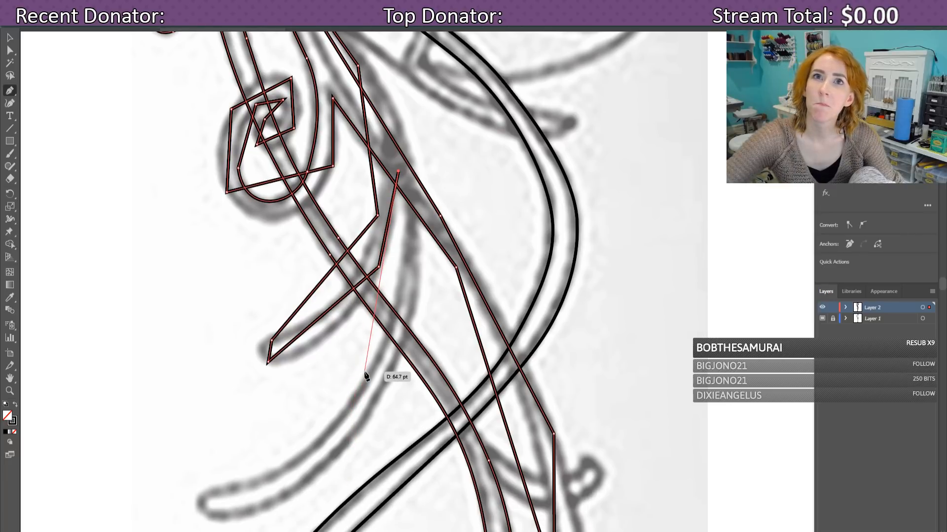
left_click(220, 492)
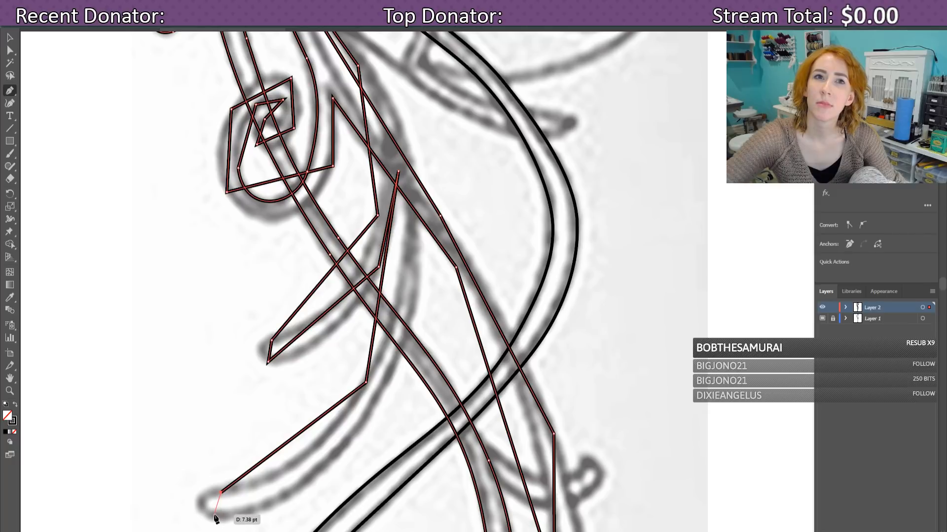
left_click(215, 514)
left_click(378, 402)
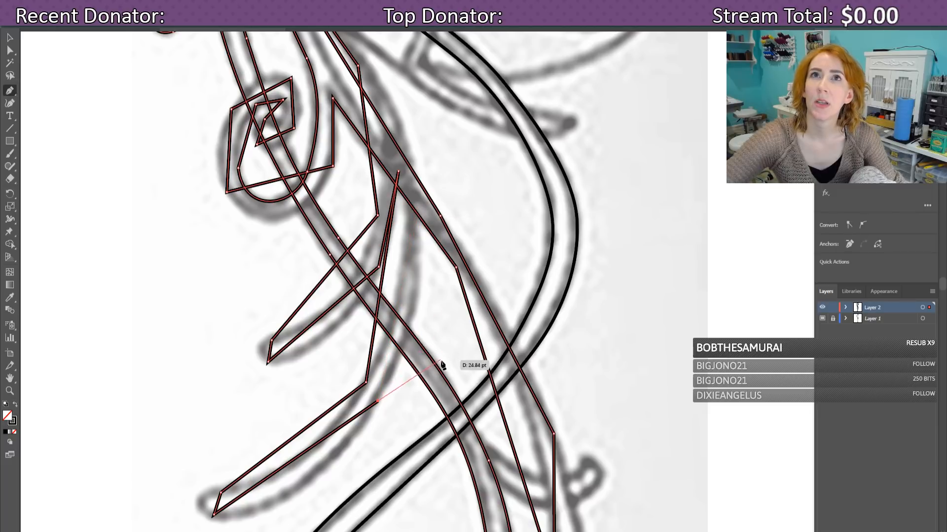
scroll(444, 363, "up", 5)
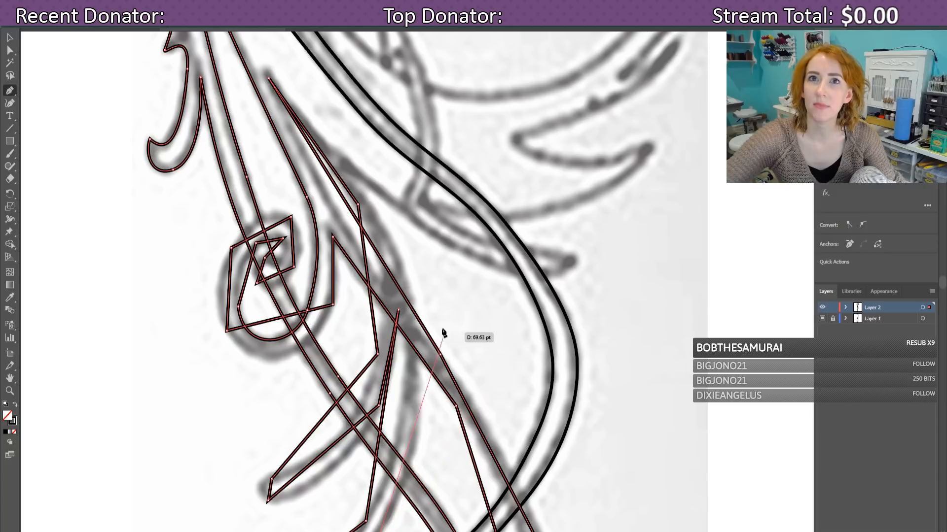
left_click(415, 302)
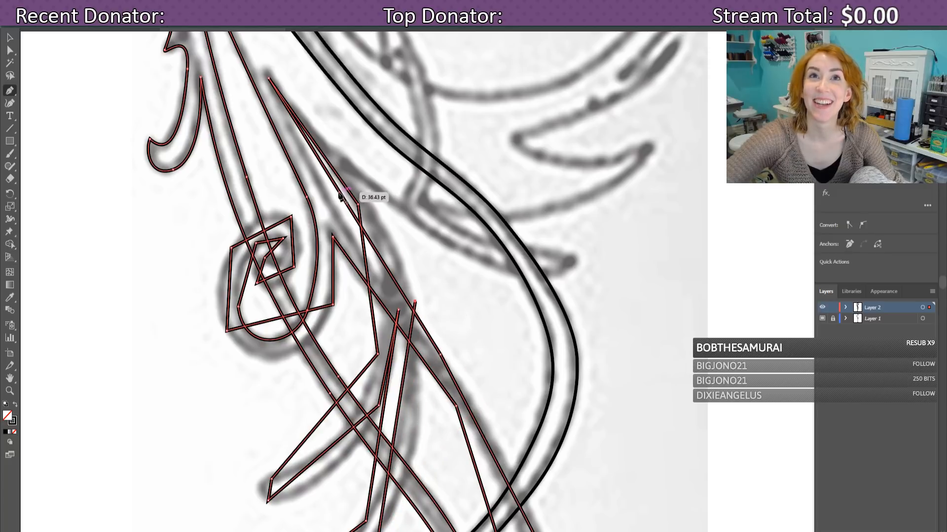
Step: Extend the path up to the fork beside the stem and onto the branch leading toward the finished outline
left_click(343, 164)
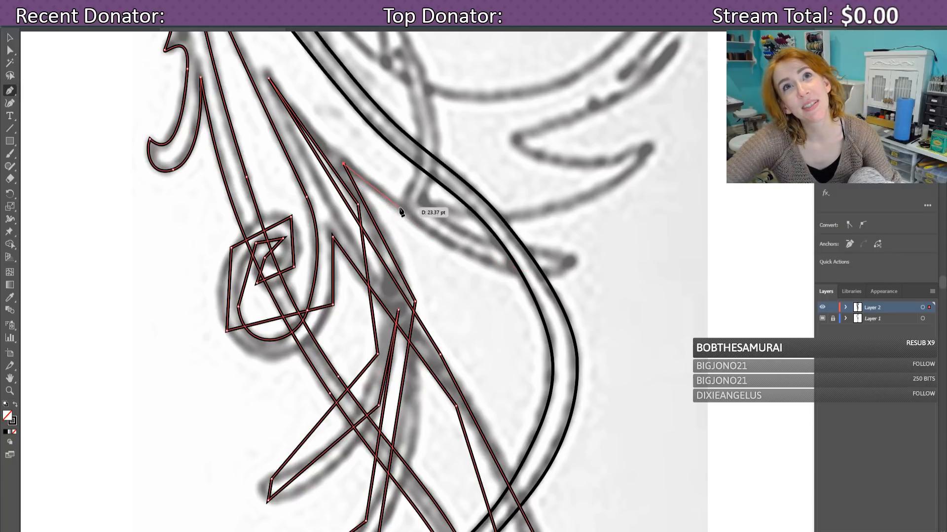
scroll(401, 211, "up", 5)
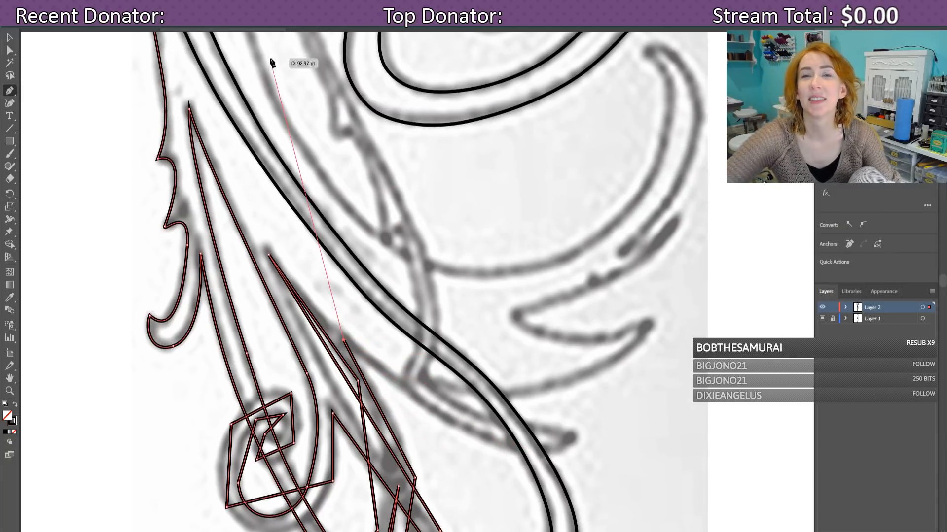
left_click(399, 379)
Step: Bend the straight segments of the spiral's inner curl into curves with the Anchor Point tool
left_click_drag(9, 92, 35, 129)
scroll(416, 420, "down", 4)
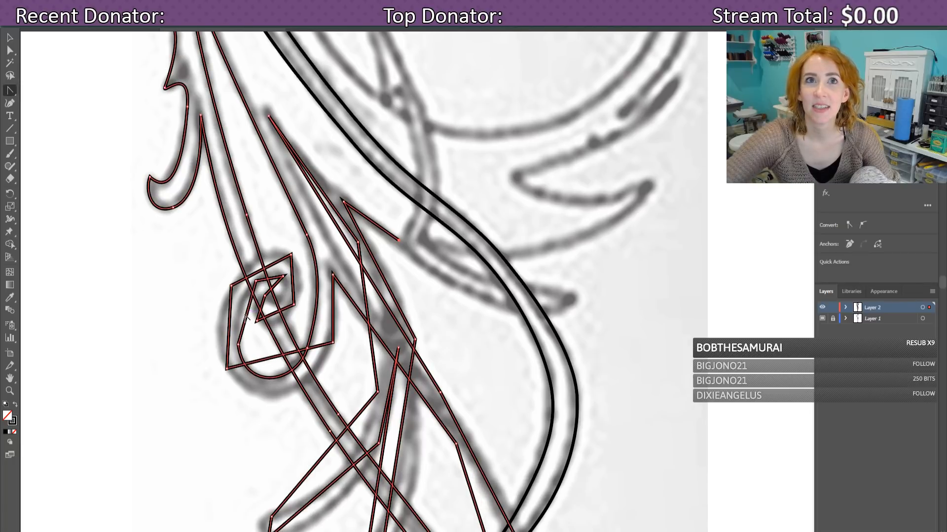
left_click(244, 316)
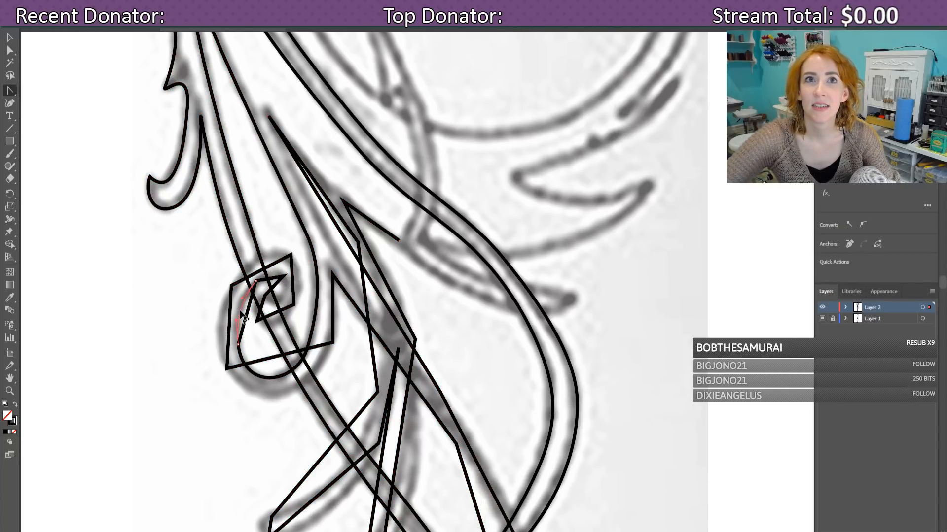
key("ctrl+a")
left_click(277, 286)
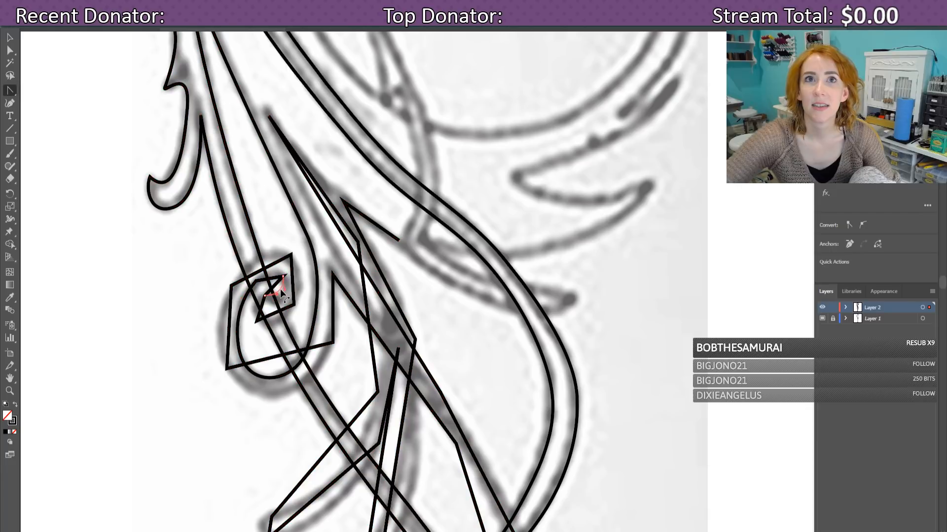
left_click_drag(282, 291, 274, 324)
key("ctrl+a")
key("ctrl+a")
key("ctrl+a")
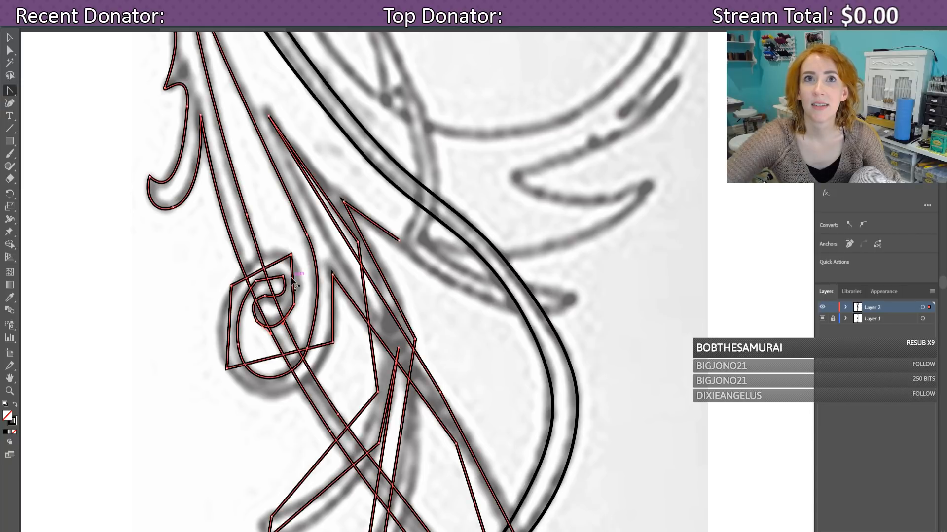
Step: Bend the spiral's outer ring segments, up to the adjoining pointed tip, into curves that follow the sketch
left_click_drag(292, 277, 265, 256)
key("ctrl+a")
key("ctrl+a")
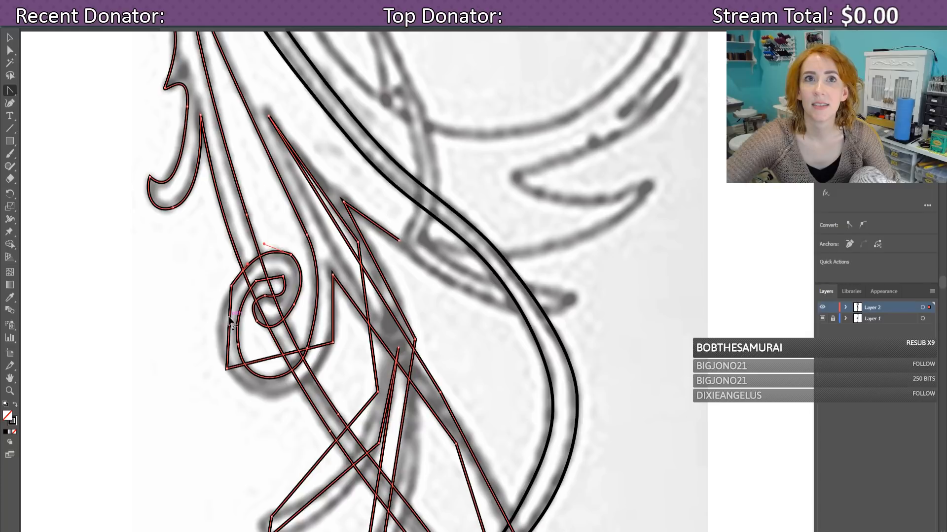
left_click_drag(228, 318, 217, 332)
key("ctrl+a")
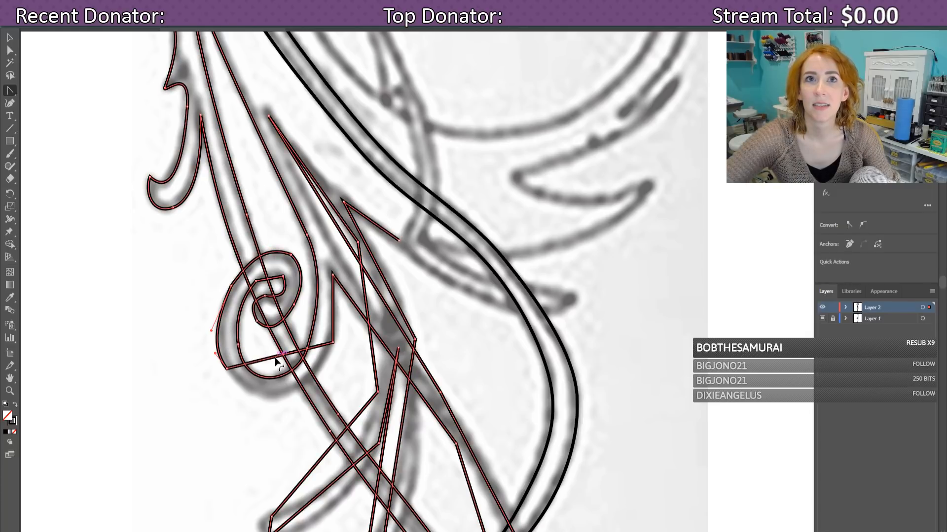
left_click(276, 363)
left_click_drag(282, 397, 279, 396)
key("ctrl+a")
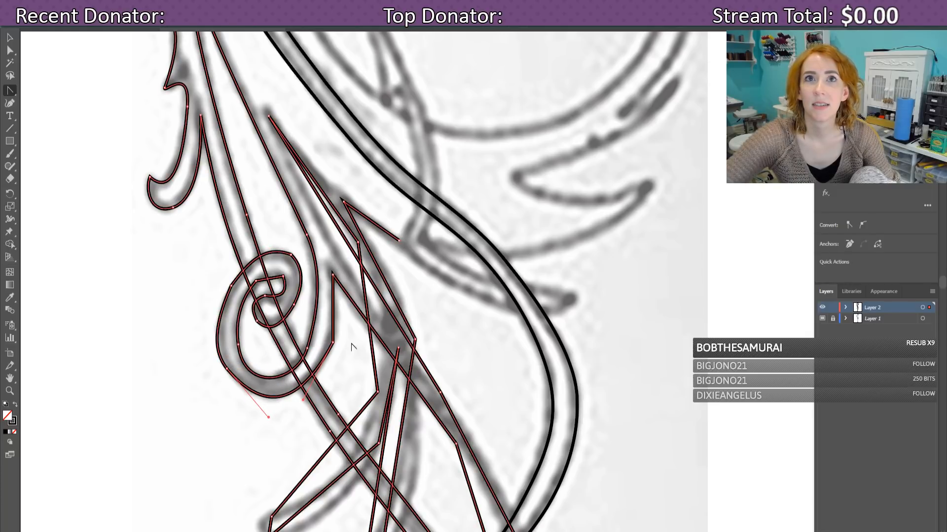
left_click(337, 315)
key("ctrl+a")
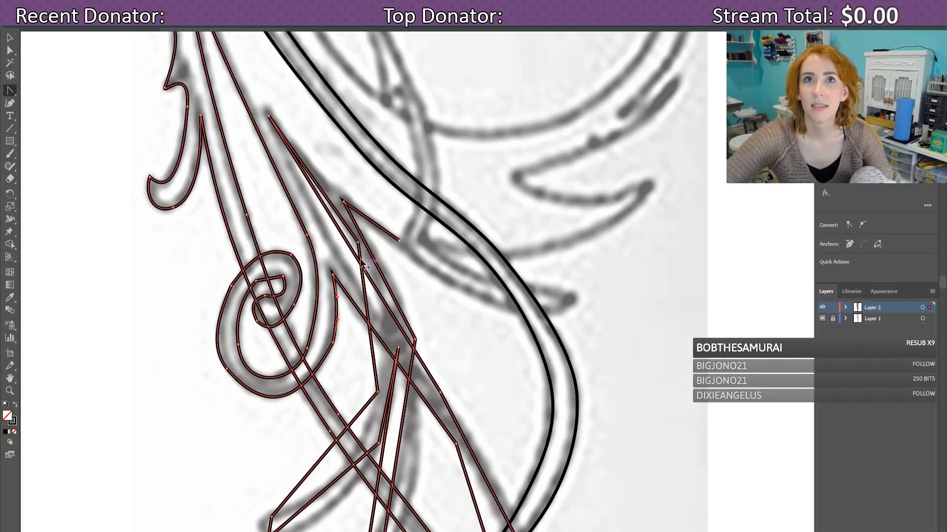
Step: Curve the edge running from the upper pointed tip down to the start of the shorter tendril
left_click(326, 187)
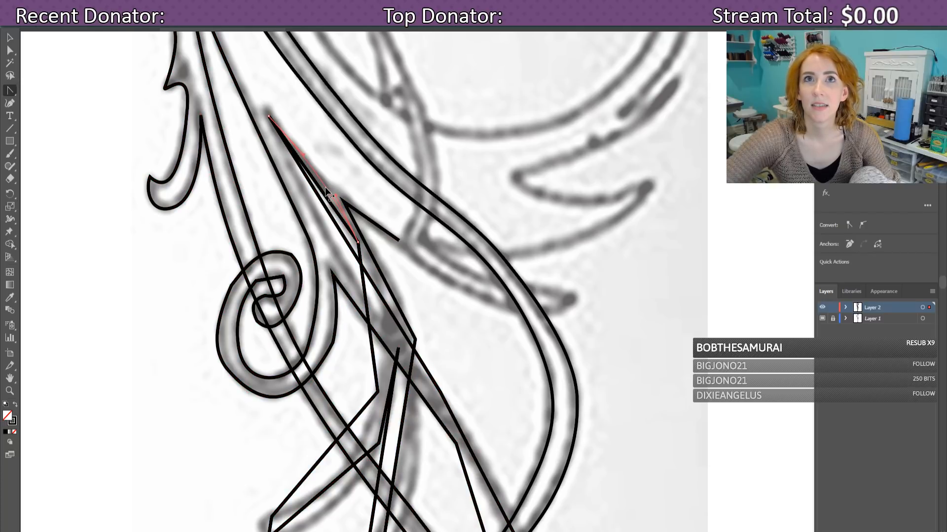
key("ctrl+a")
left_click(377, 353)
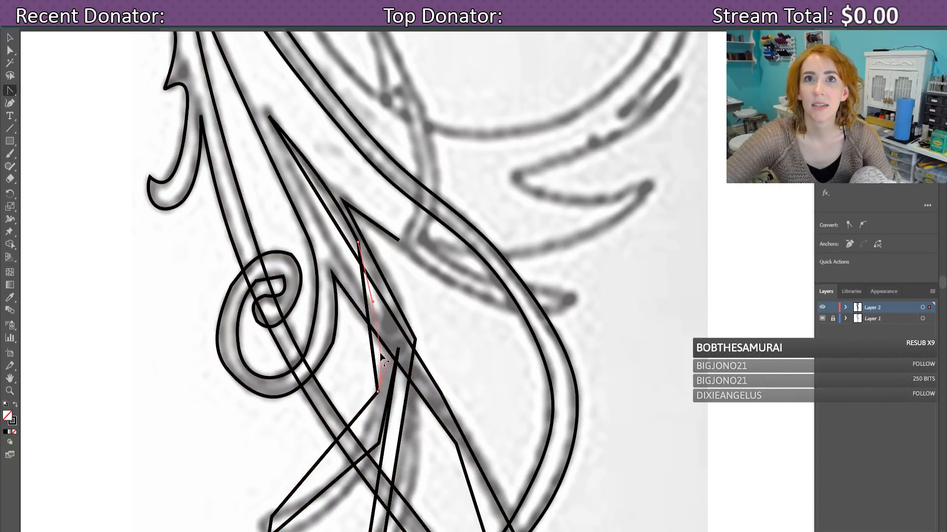
key("ctrl+a")
left_click(378, 335)
left_click_drag(381, 339, 388, 341)
key("ctrl+a")
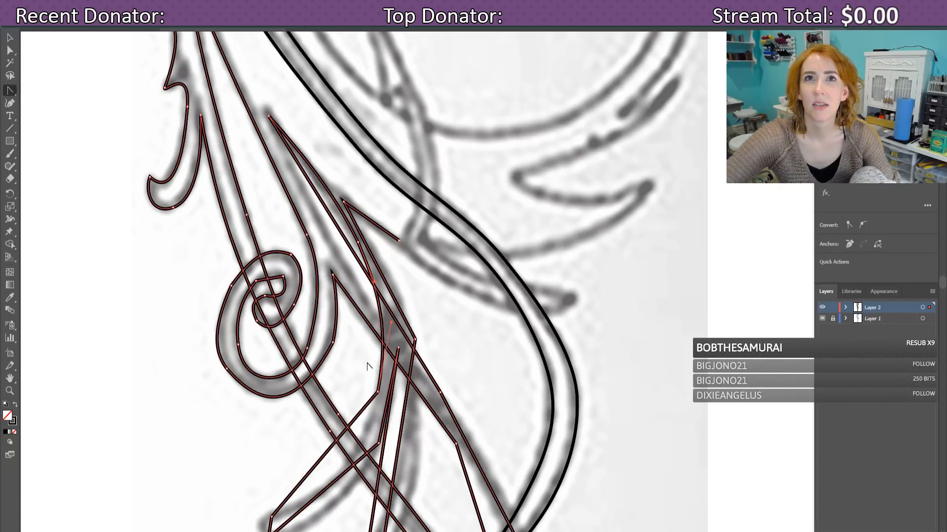
Step: Curve the long stem's edge below the upper pointed tip and the two segments that meet at the fork
left_click(355, 268)
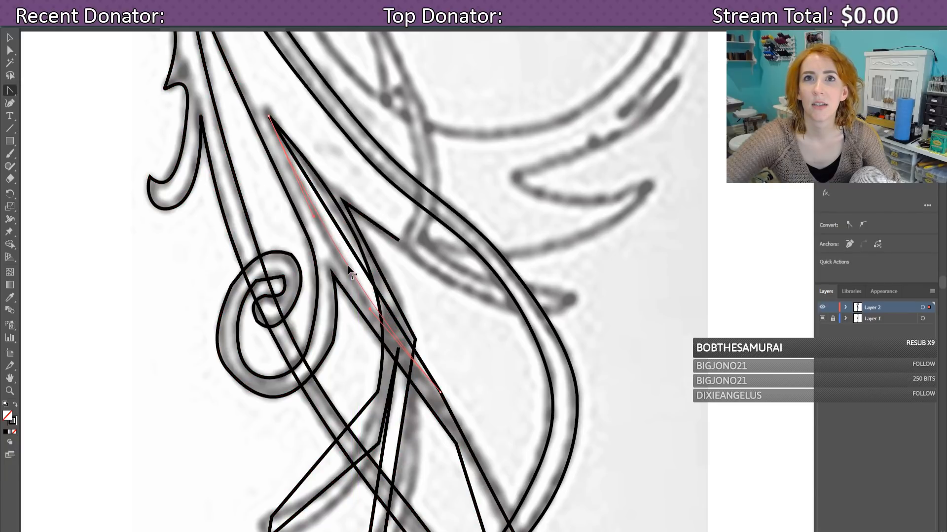
key("ctrl+a")
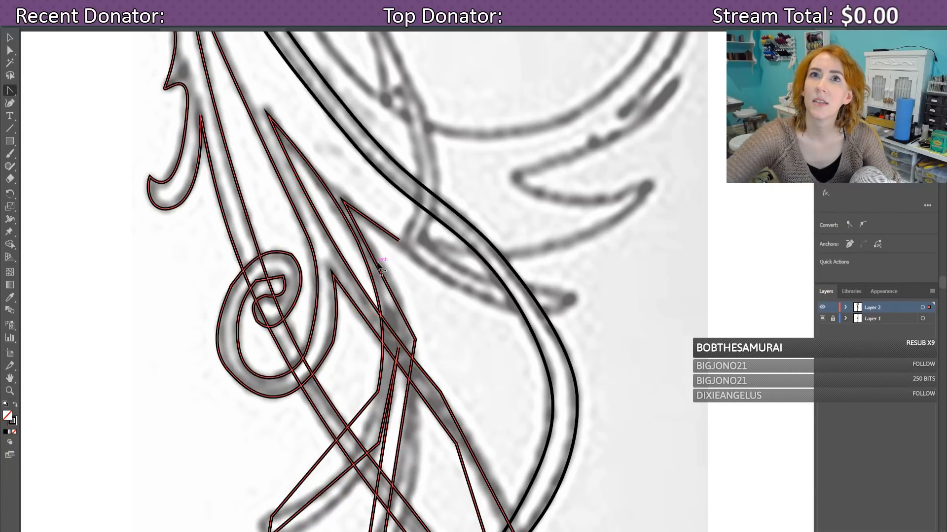
left_click(377, 262)
key("ctrl+a")
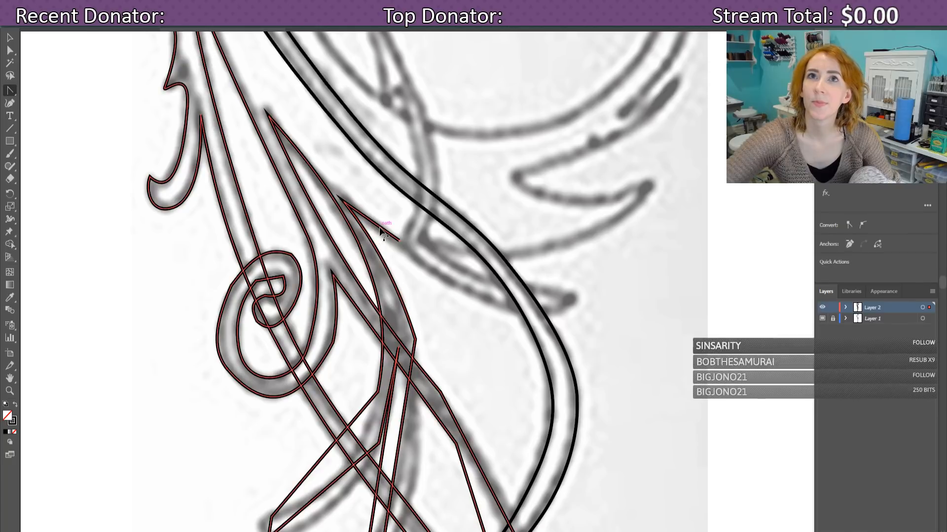
left_click(380, 229)
key("ctrl+a")
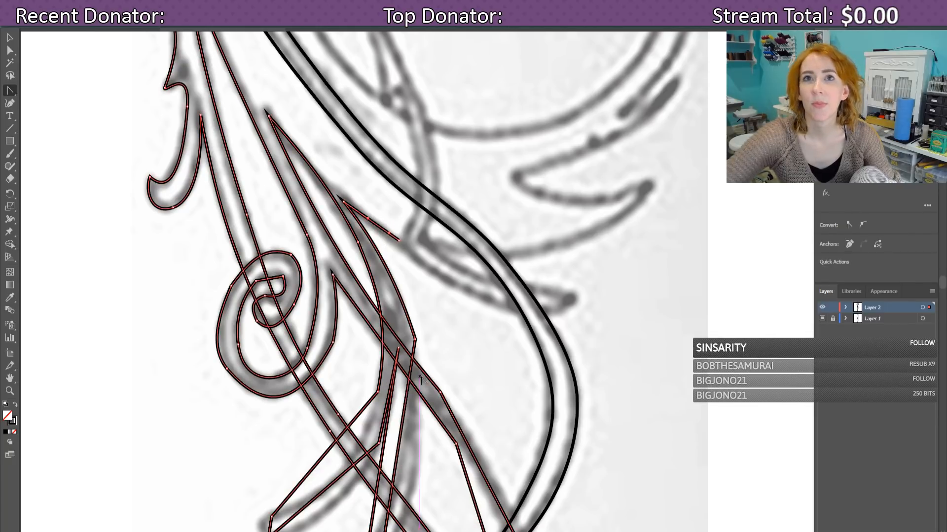
Step: Bend both edges of the shorter tendril into curves that follow the sketch and round off its blunt end
scroll(344, 357, "down", 3)
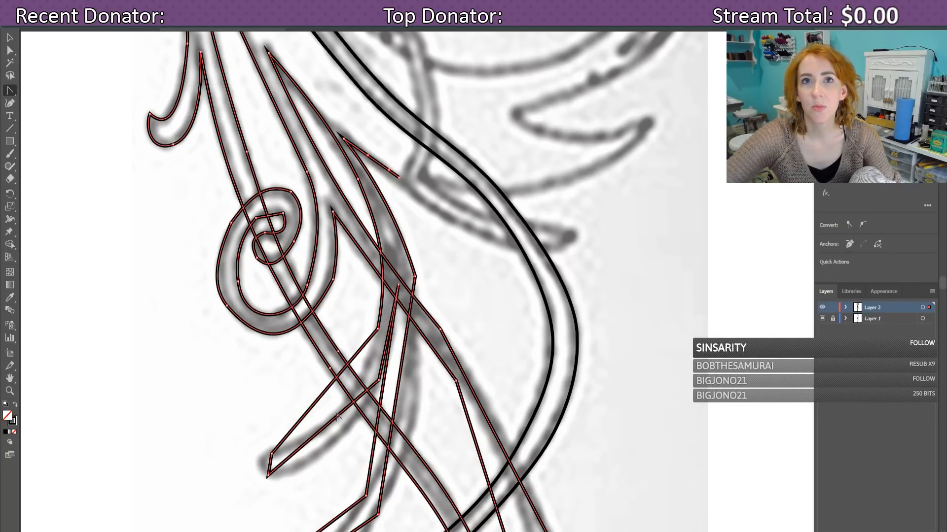
left_click_drag(335, 422, 333, 446)
key("ctrl+a")
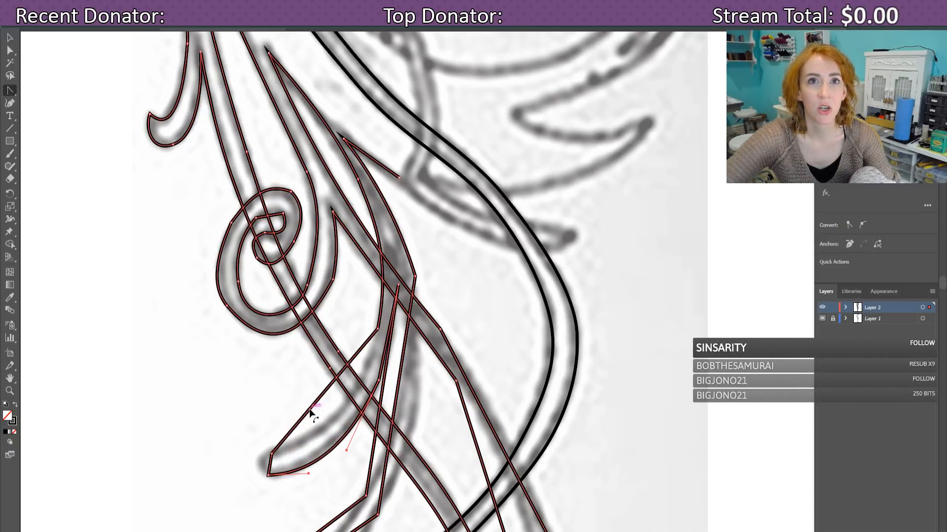
left_click_drag(311, 413, 339, 413)
key("ctrl+a")
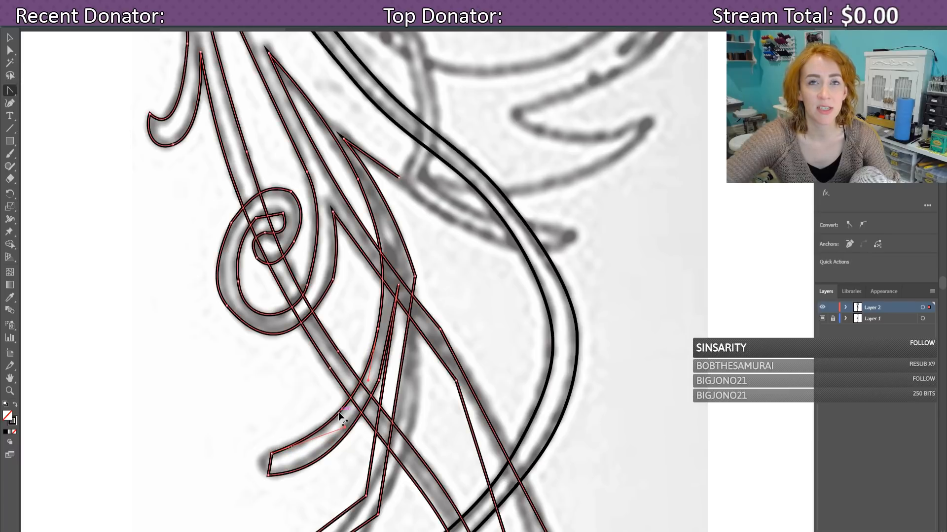
left_click(265, 464)
left_click_drag(259, 460, 257, 460)
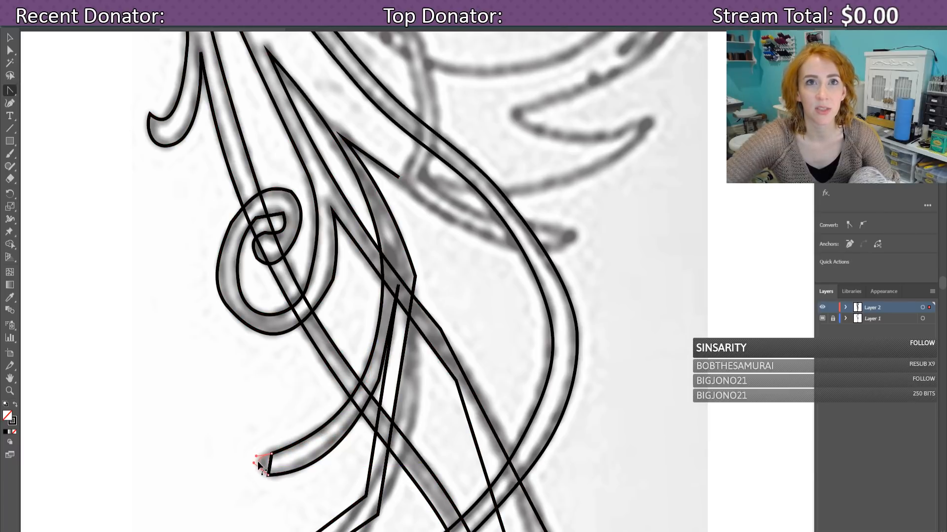
key("ctrl+a")
Step: Curve the upper segments of the longer tendril where it descends from the fork and crosses the neighbouring stem
scroll(440, 418, "down", 3)
scroll(440, 418, "down", 5)
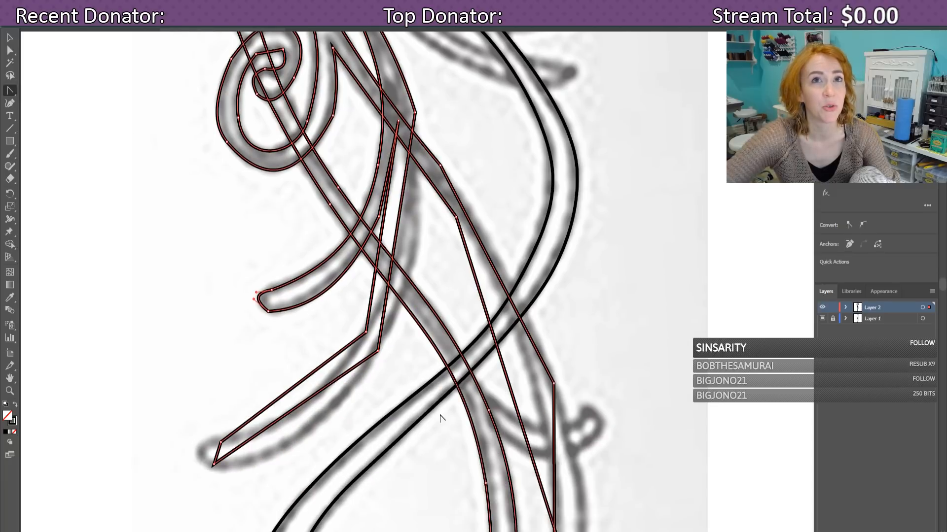
scroll(413, 233, "up", 3)
scroll(413, 232, "up", 1)
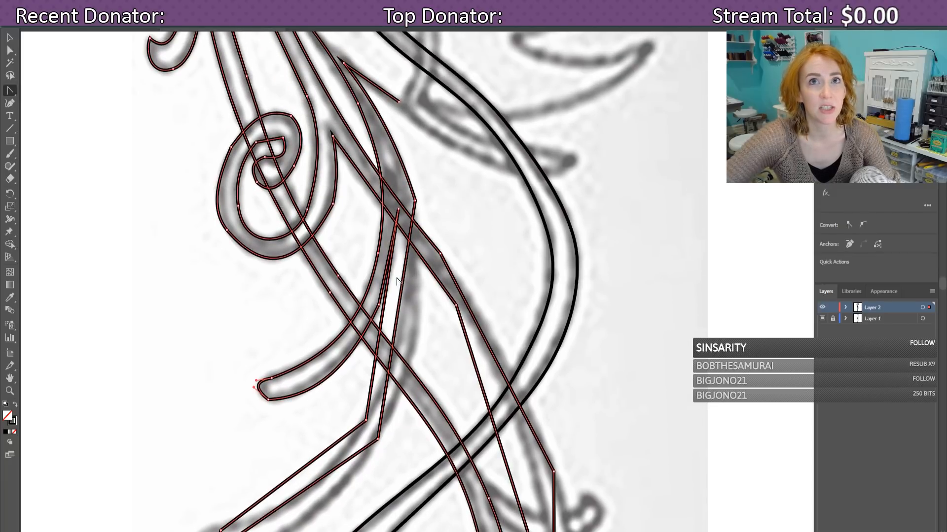
left_click_drag(403, 291, 400, 312)
key("ctrl+a")
Step: Bend the two lower edges of the longer tendril along the sketch and round off its end
scroll(360, 329, "down", 3)
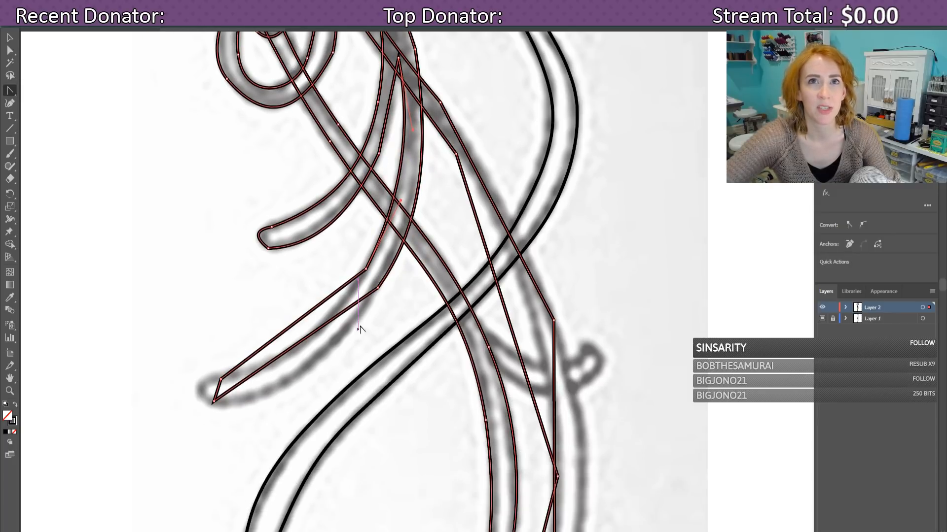
left_click_drag(295, 345, 301, 378)
left_click(211, 389)
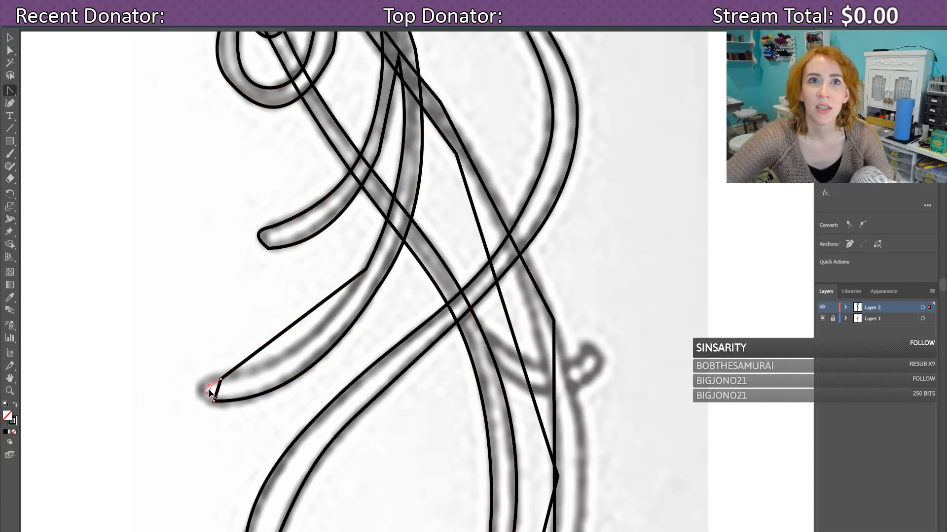
left_click_drag(200, 386, 199, 386)
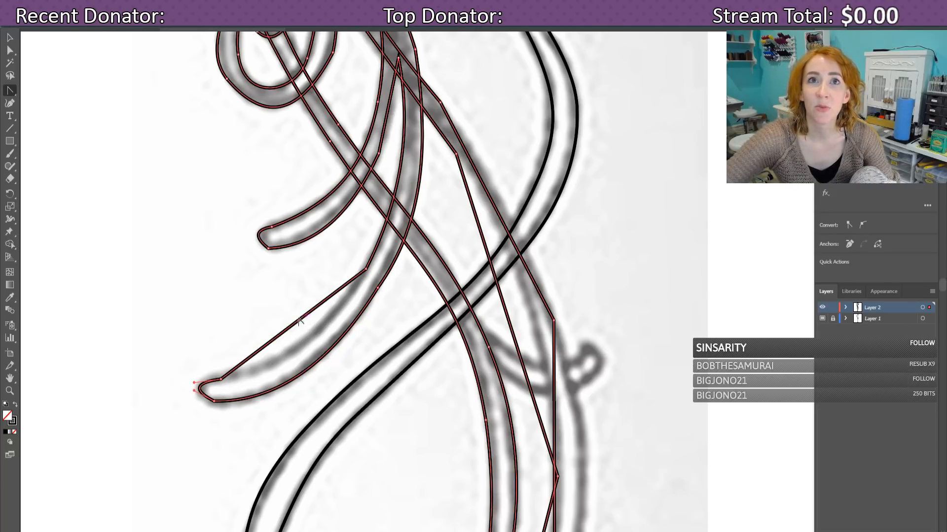
left_click_drag(292, 327, 306, 345)
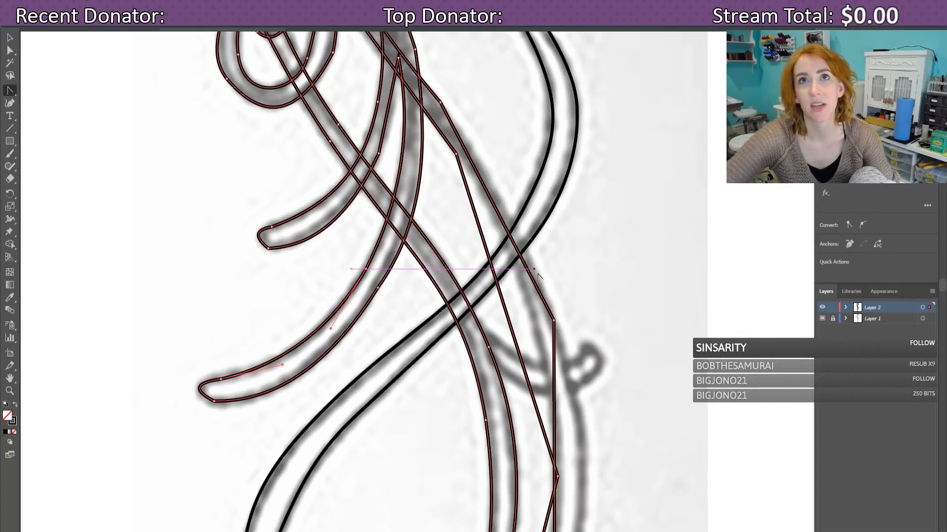
Step: Bend both edges of the long stem below the fork into curves down to the black stem crossing
scroll(499, 307, "up", 3)
scroll(493, 295, "up", 2)
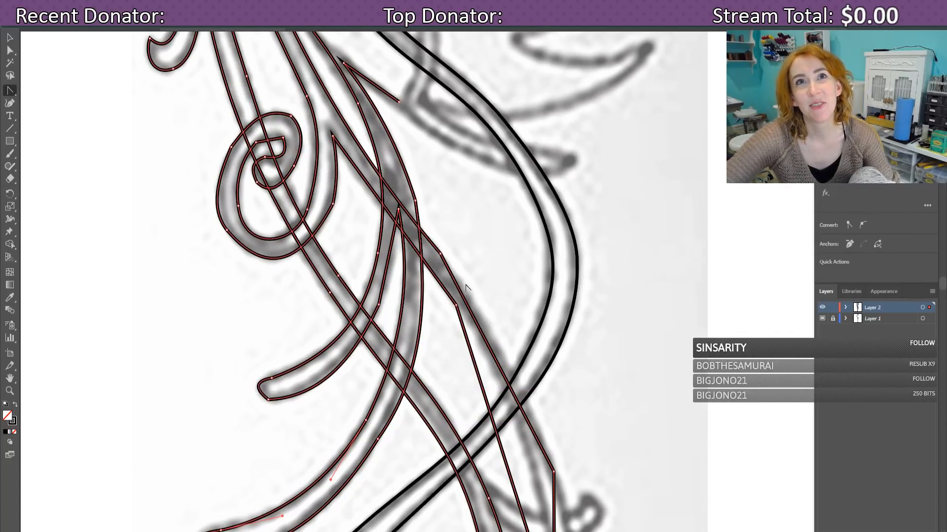
mouse_move(487, 342)
left_mouse_down()
mouse_move(499, 337)
mouse_move(487, 354)
left_mouse_up()
scroll(487, 354, "down", 3)
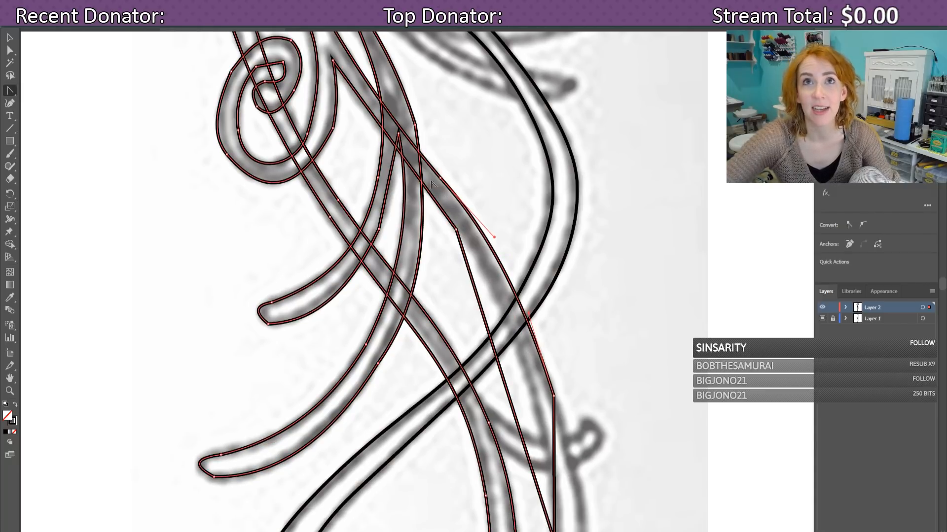
left_click_drag(360, 99, 357, 100)
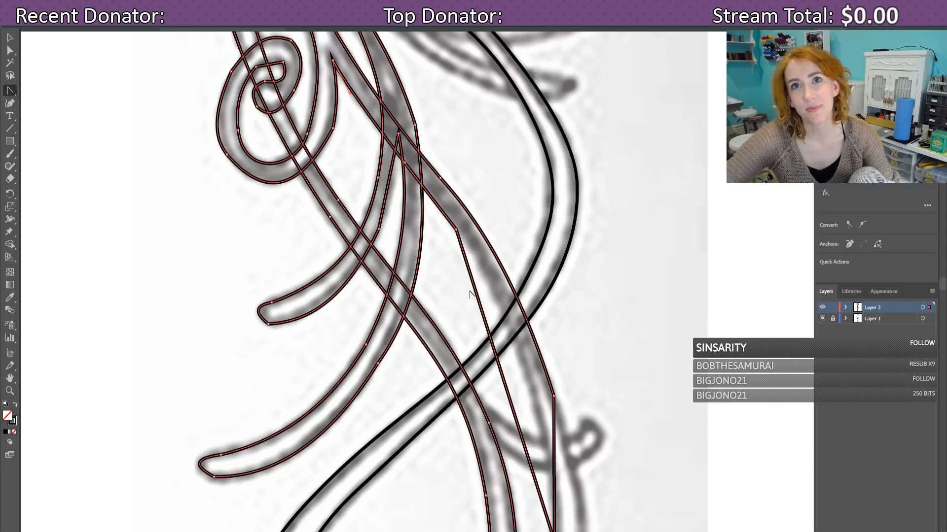
left_click_drag(483, 313, 517, 339)
key("ctrl+a")
Step: Bow both edges of the long stem's wide bend outward to follow the sketch beside the lower spiral
scroll(516, 339, "down", 10)
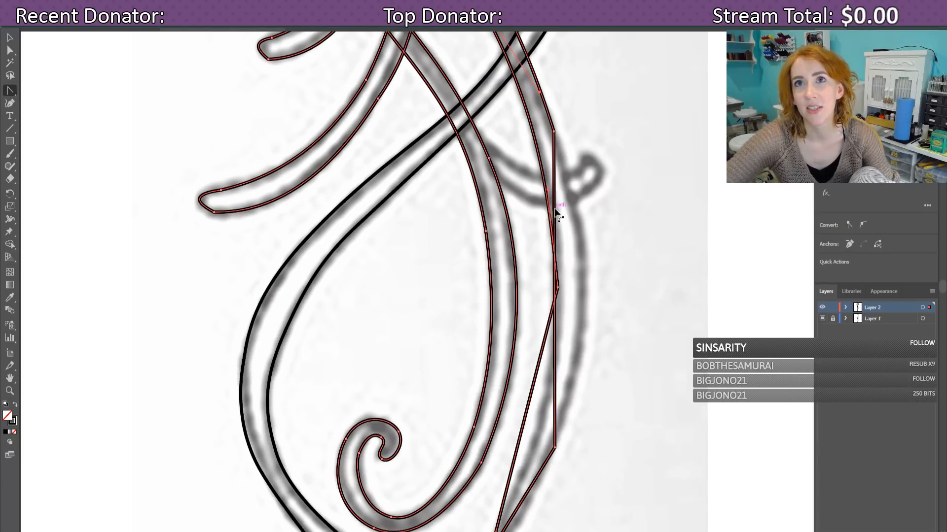
left_click_drag(556, 212, 584, 261)
key("ctrl+a")
scroll(563, 276, "down", 4)
scroll(563, 276, "up", 3)
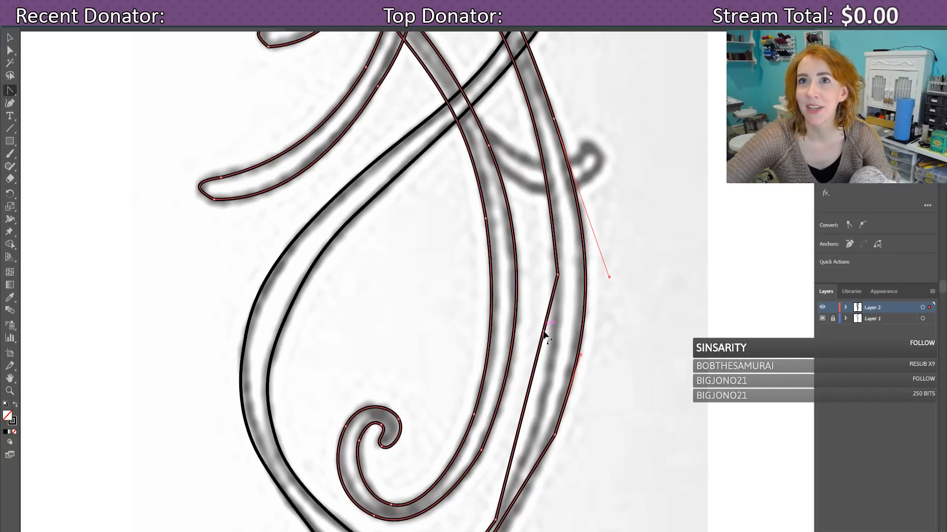
scroll(544, 345, "down", 5)
scroll(524, 281, "up", 1)
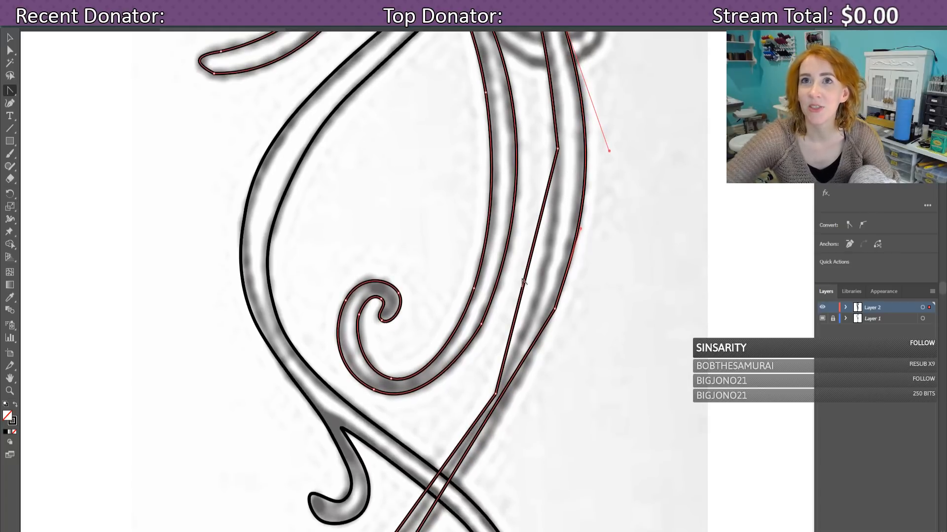
Step: Bend the long stem's outer edge below the wide bend, across the black stem and down towards its foot
scroll(543, 274, "down", 5)
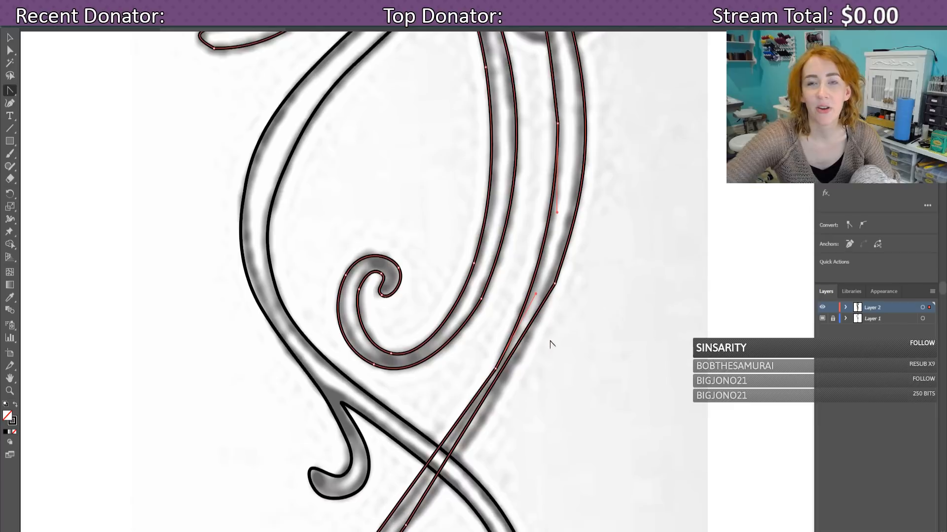
scroll(498, 342, "down", 1)
left_click_drag(483, 254, 492, 255)
scroll(500, 288, "down", 2)
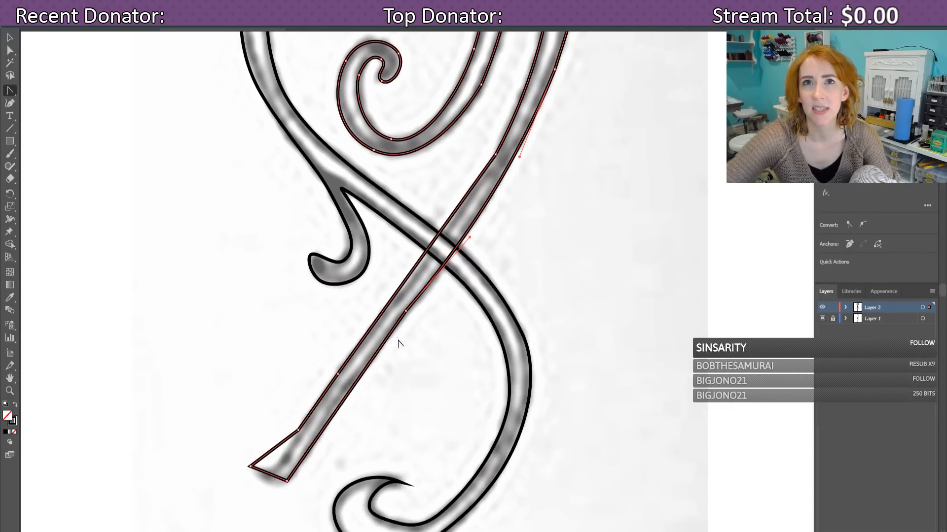
left_click(415, 266)
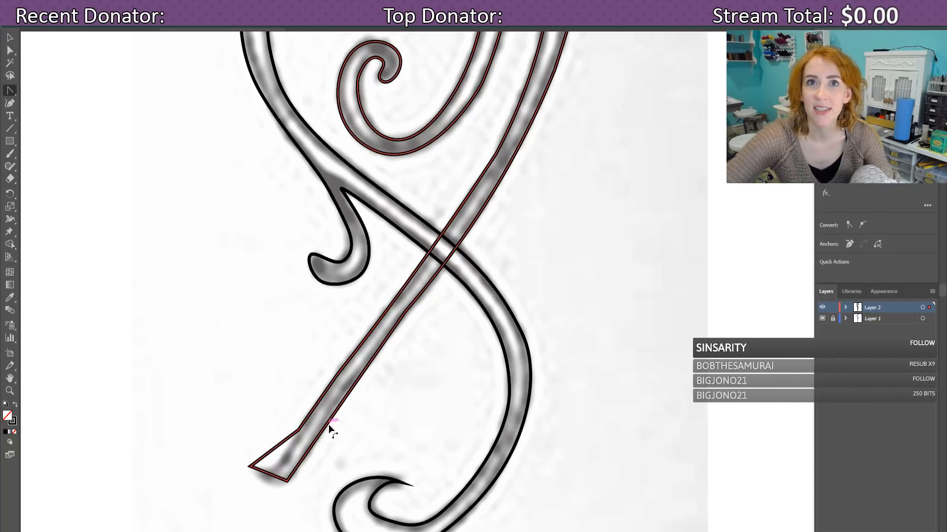
left_click_drag(329, 425, 332, 422)
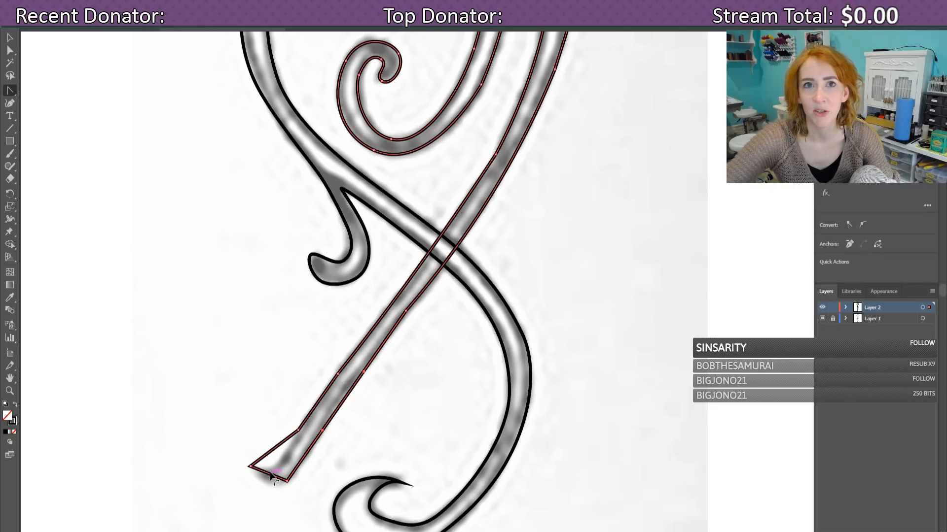
Step: Curve the underside and top of the stem's flared foot, and bow the short edge segment just above it
left_click_drag(271, 472, 265, 485)
left_click_drag(275, 447, 277, 464)
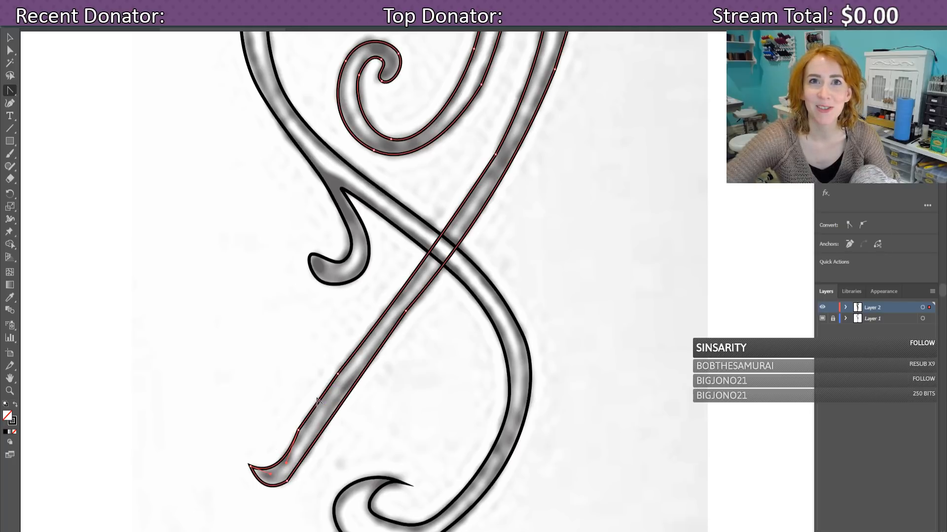
left_click_drag(318, 399, 320, 400)
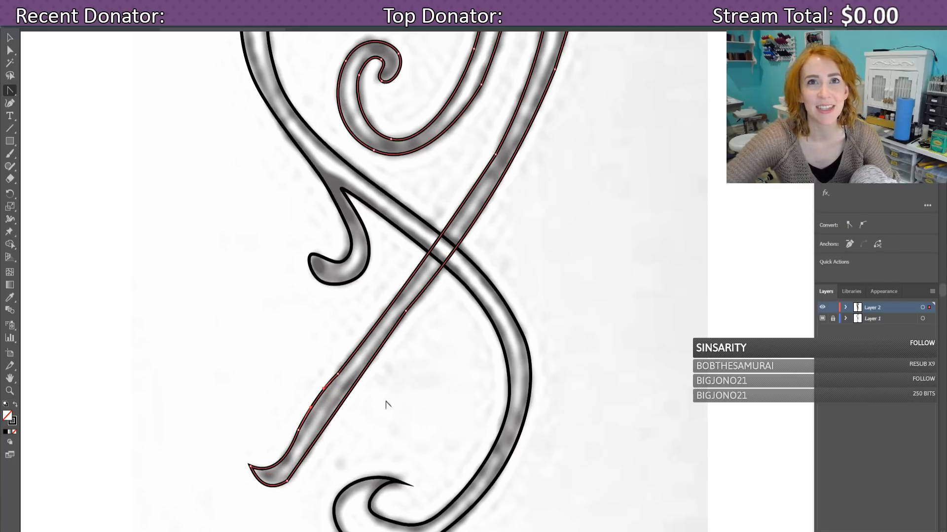
Step: Select the adjoining finished stem and smooth the anchor point at the base of its small hook's inner curve
scroll(391, 482, "down", 5)
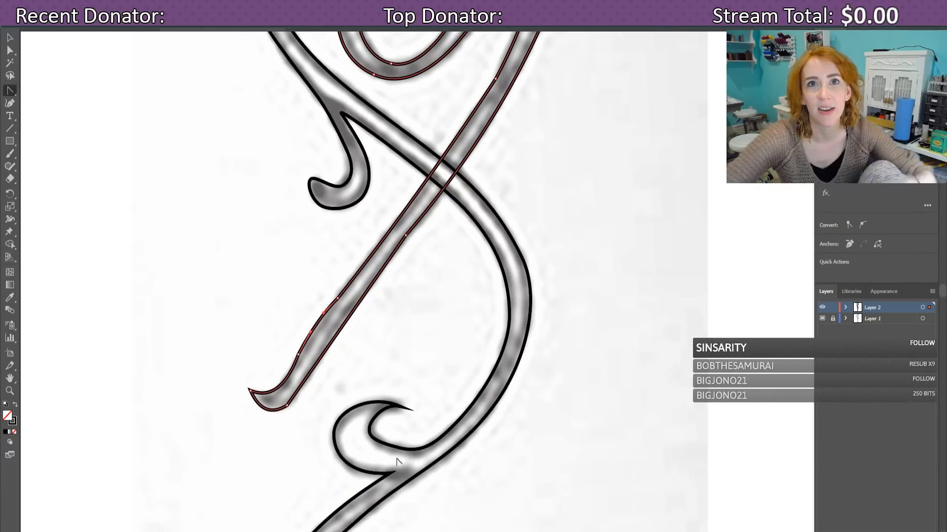
left_click(395, 364)
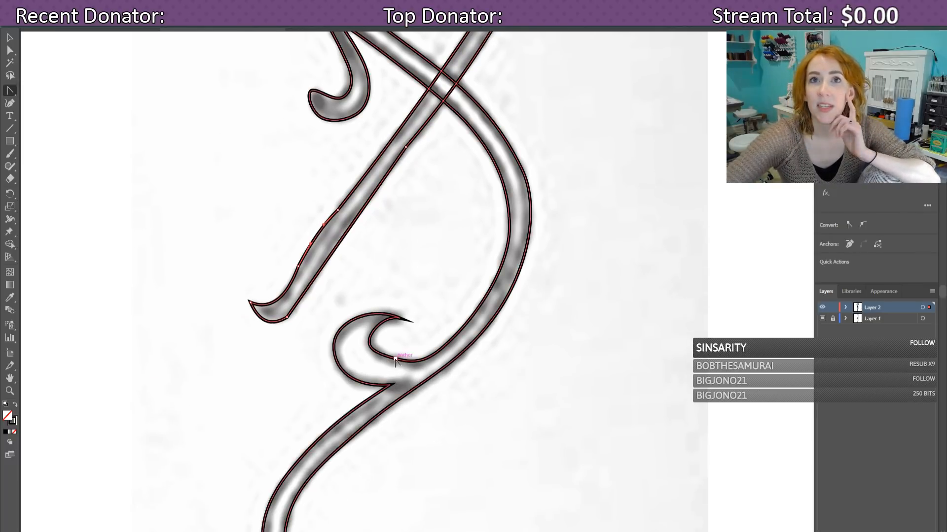
left_click_drag(396, 361, 371, 362)
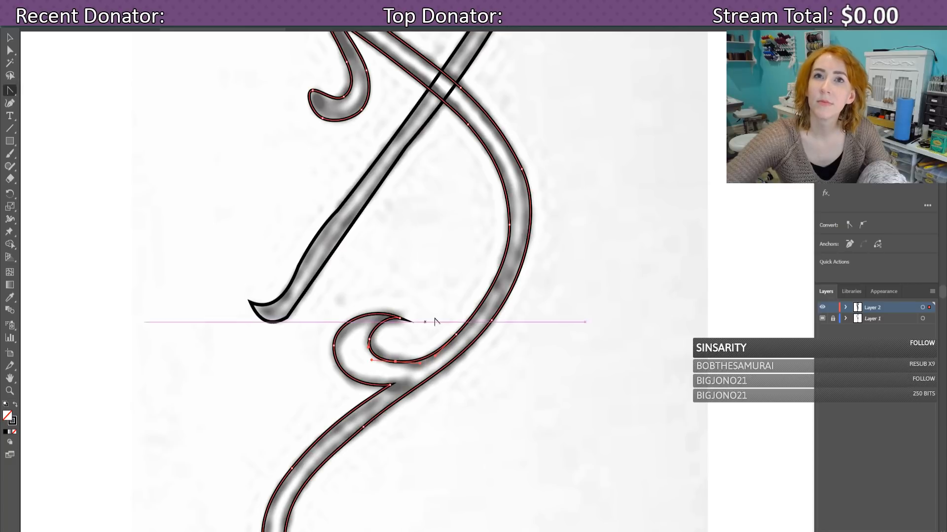
Step: Reshape the small hook's pointed tip by resetting its anchor handles and bending its inner edge to the sketch
scroll(429, 339, "down", 5)
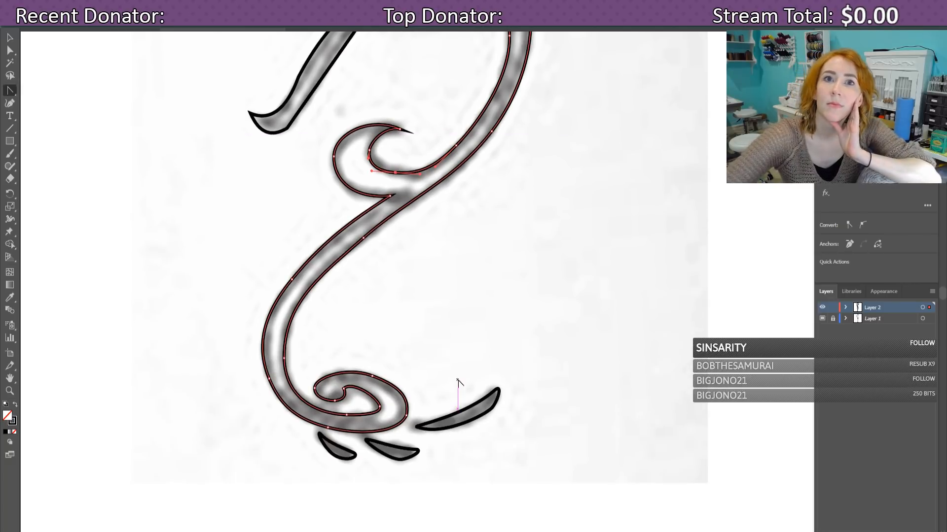
scroll(444, 370, "up", 3)
left_click(398, 242)
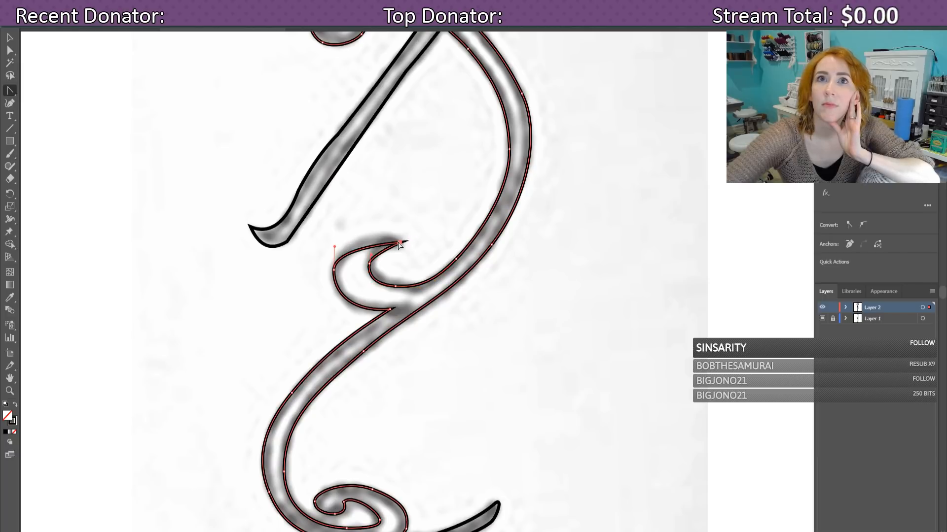
left_click_drag(400, 244, 374, 230)
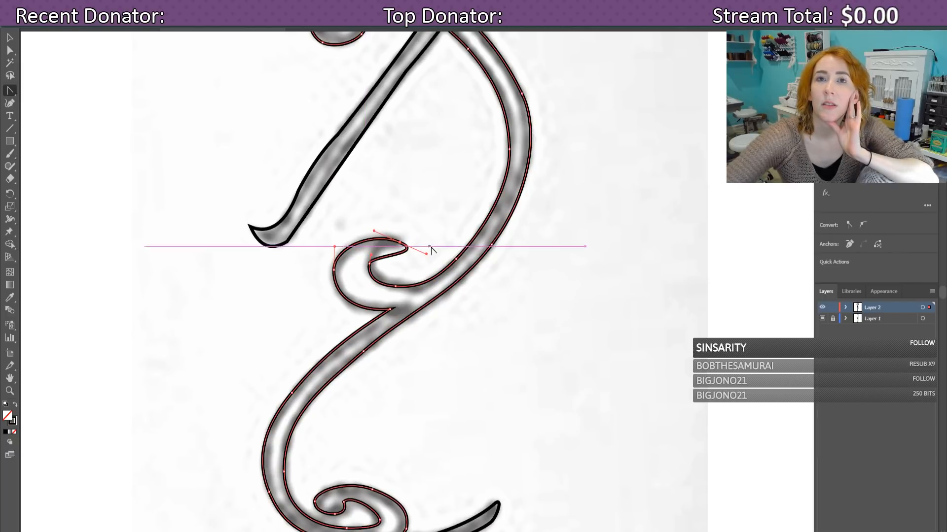
left_click_drag(427, 252, 405, 246)
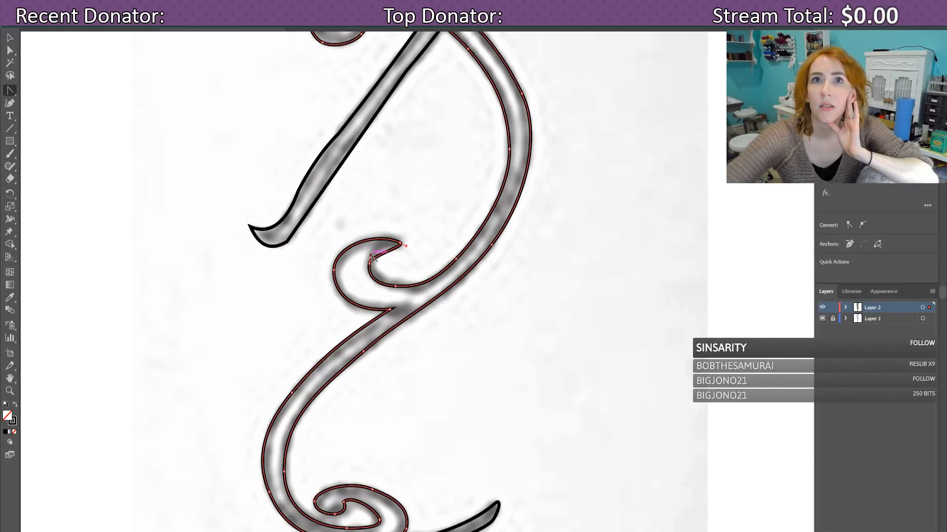
left_click(373, 250)
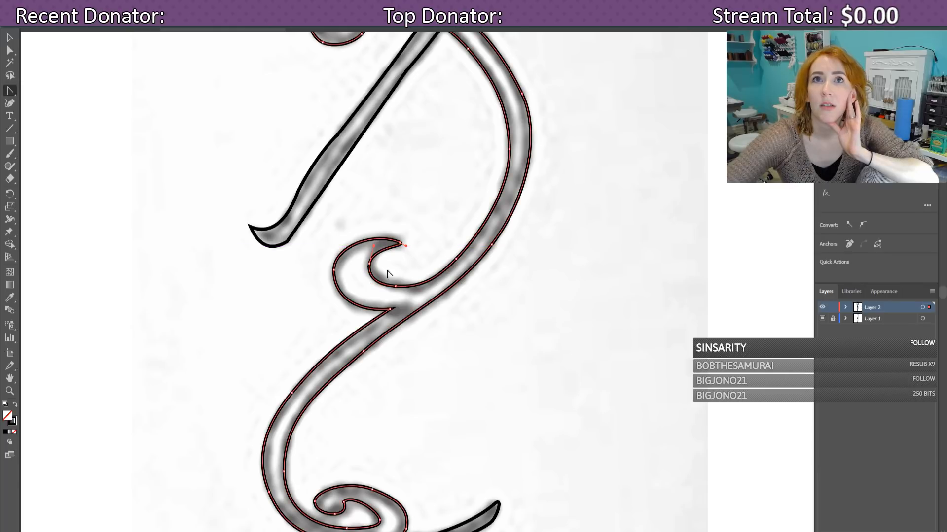
left_click_drag(374, 247, 377, 239)
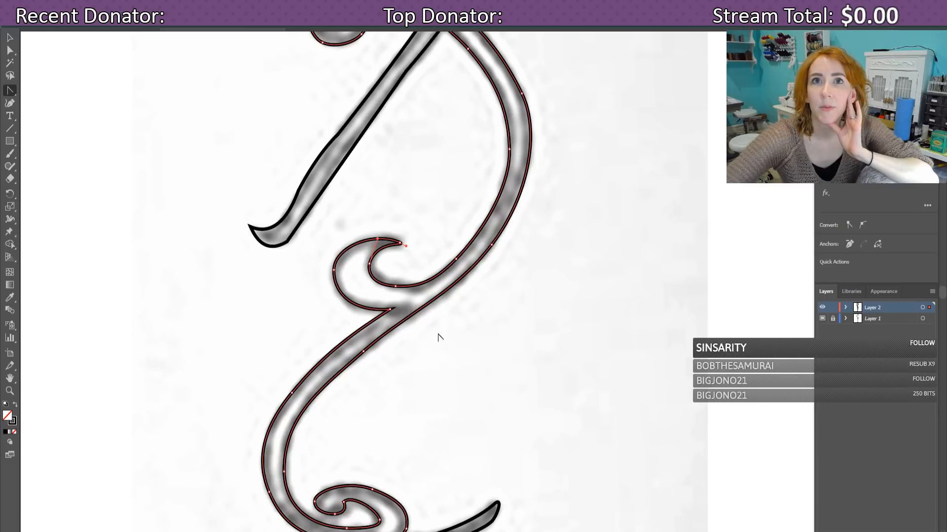
Step: Smooth the outer corner anchor of the long stem's flared foot and adjust its handles to follow the sketch
scroll(541, 473, "up", 3)
left_click(302, 345)
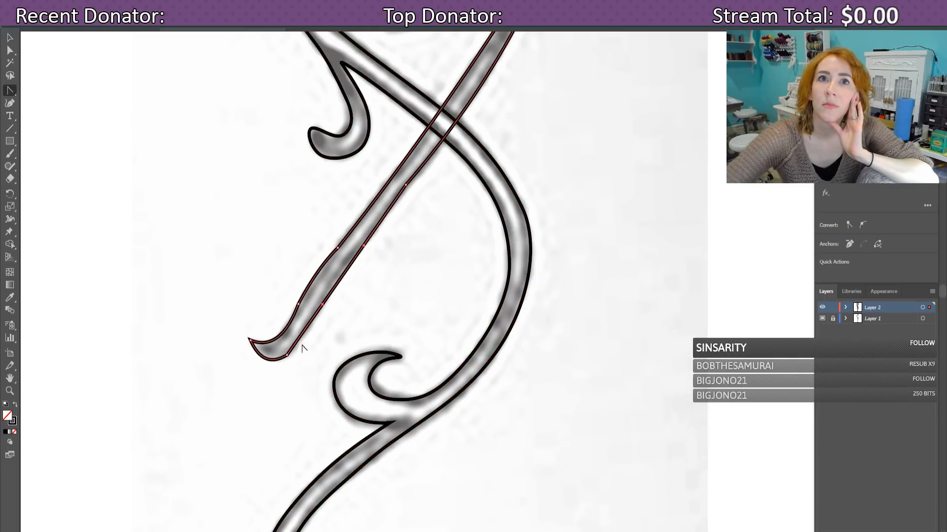
left_click(304, 343)
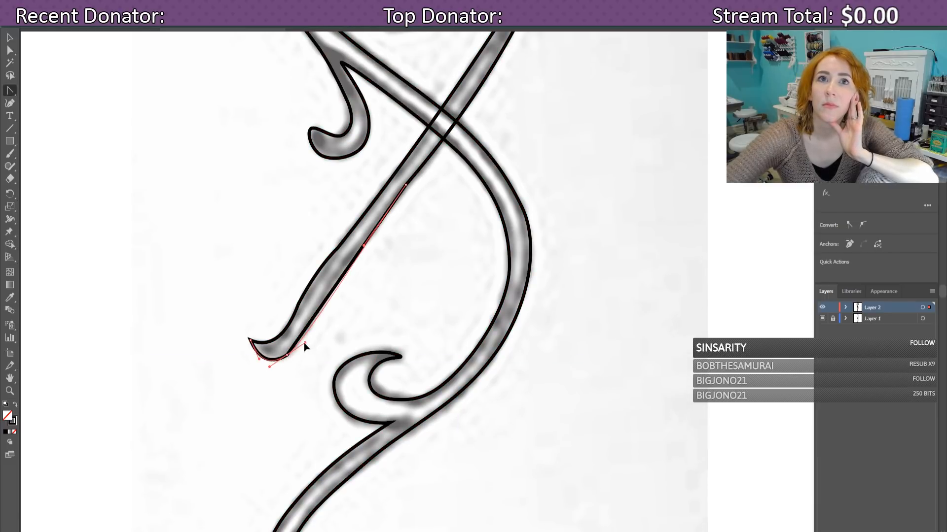
left_click(266, 359)
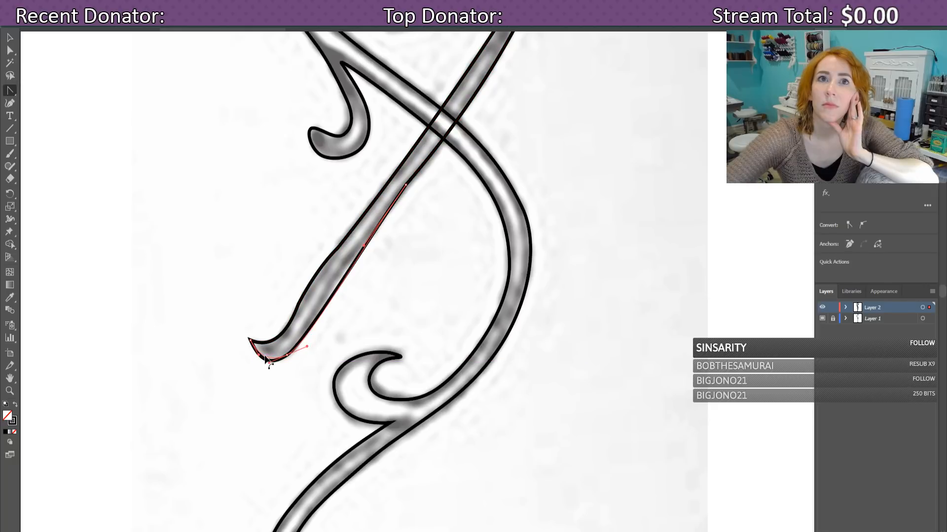
left_click(266, 359)
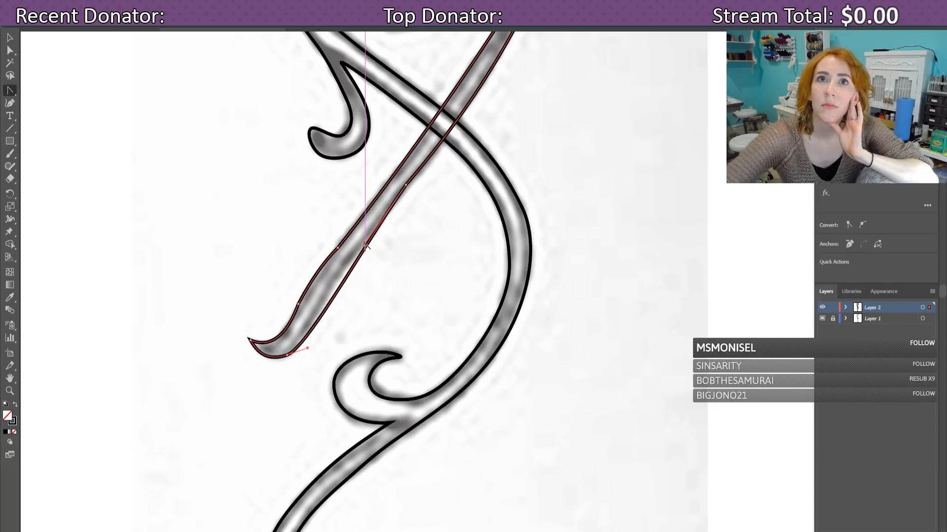
Step: Smooth the long stem's outer-edge anchor below the crossing and align its handles with the sketched edge down to the flared foot
left_click_drag(359, 244, 350, 256)
scroll(393, 254, "up", 3)
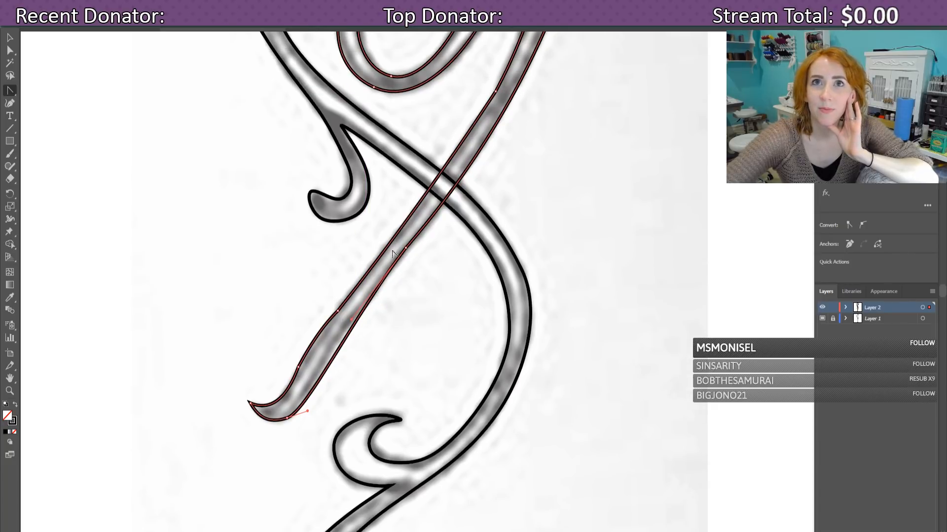
left_click(405, 250)
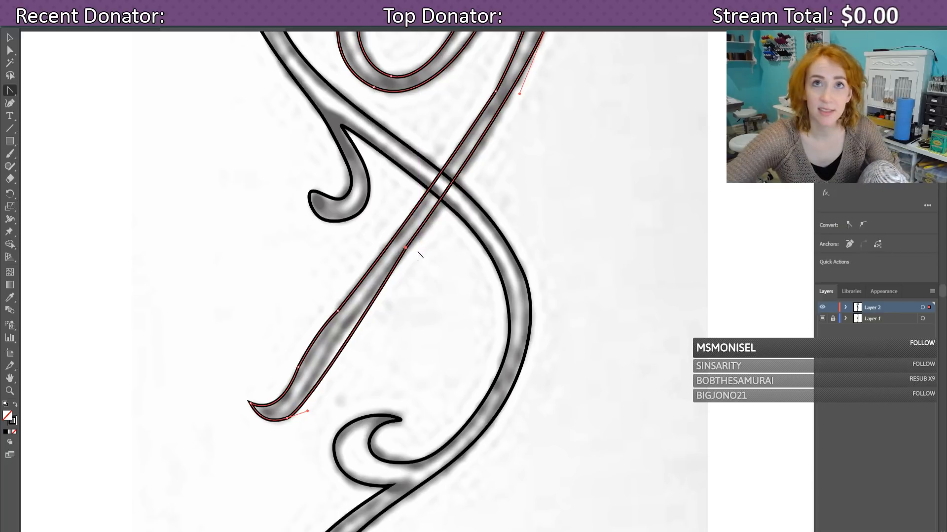
left_click_drag(405, 251, 478, 146)
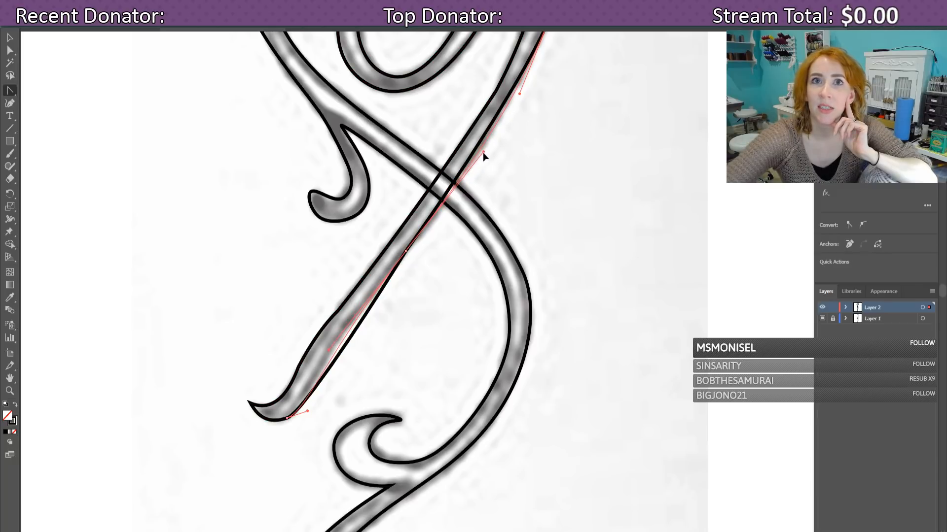
left_click(482, 154)
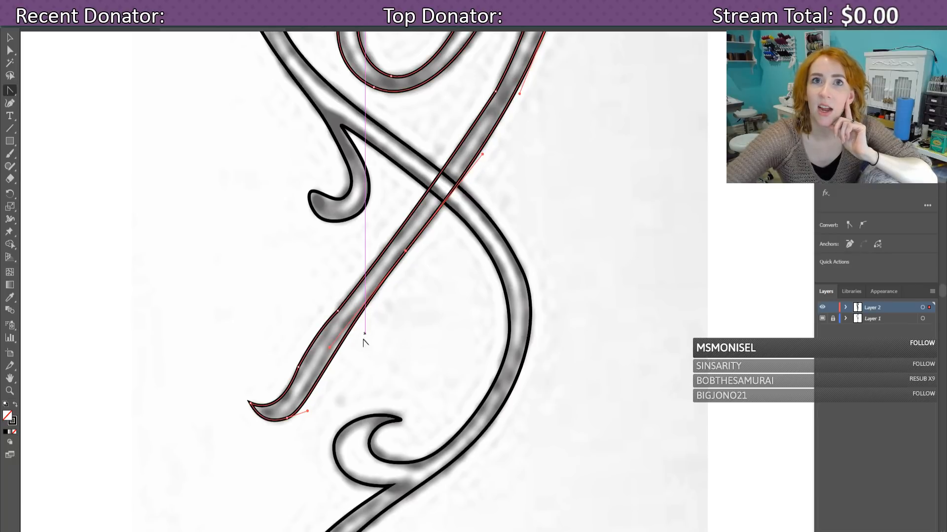
Step: Delete the surplus anchor on the stem's inner edge above the flared foot and re-bend that edge through its neighbouring anchor's handles
left_click(298, 369)
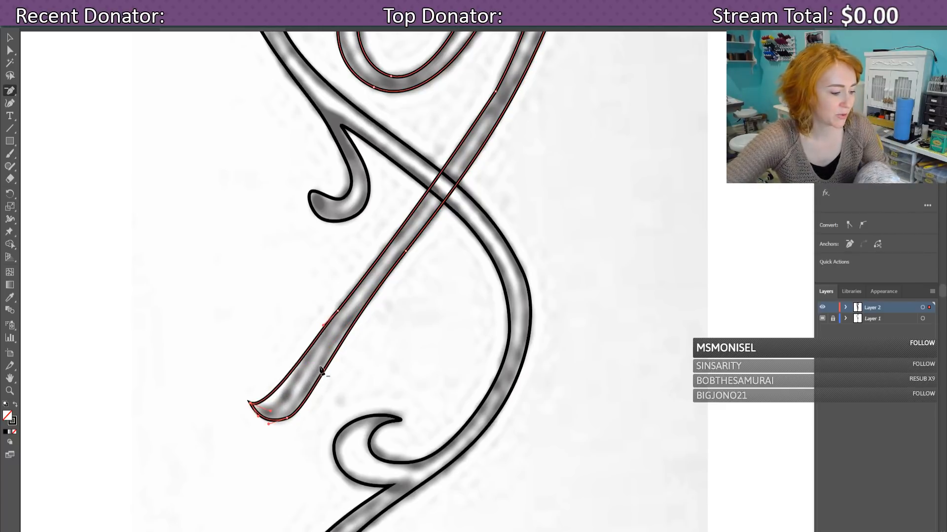
left_click(292, 377)
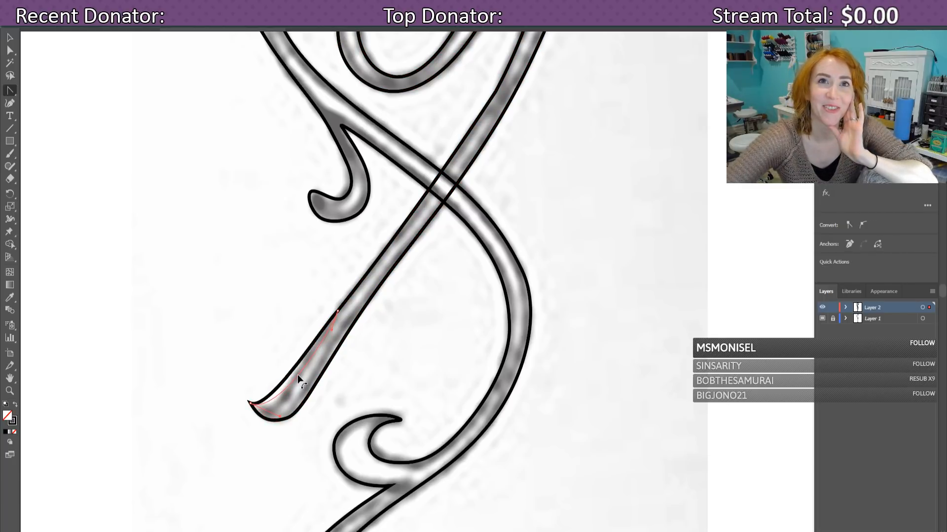
left_click(289, 398)
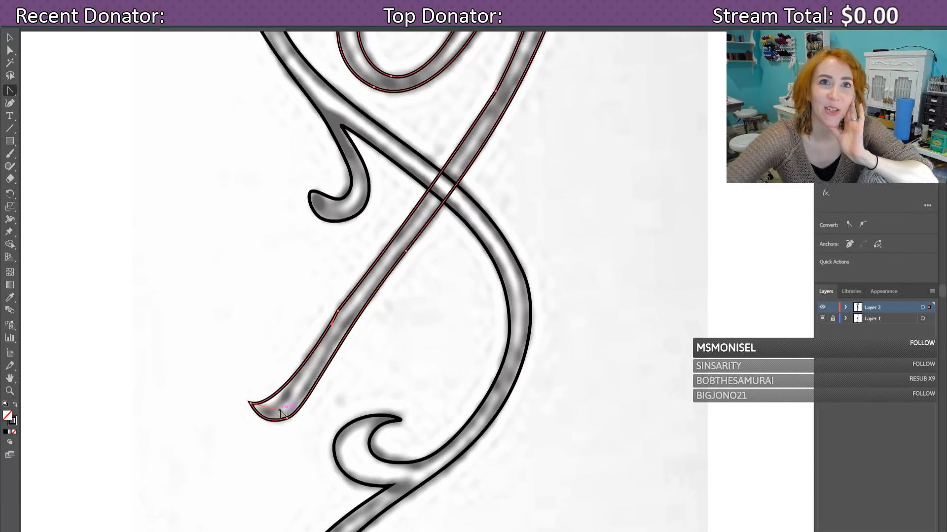
left_click_drag(277, 419, 289, 423)
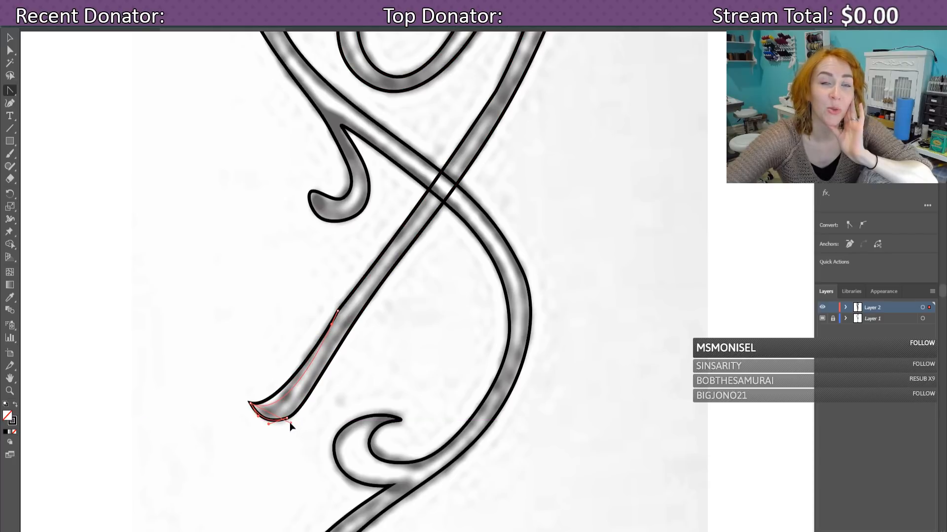
left_click(338, 312)
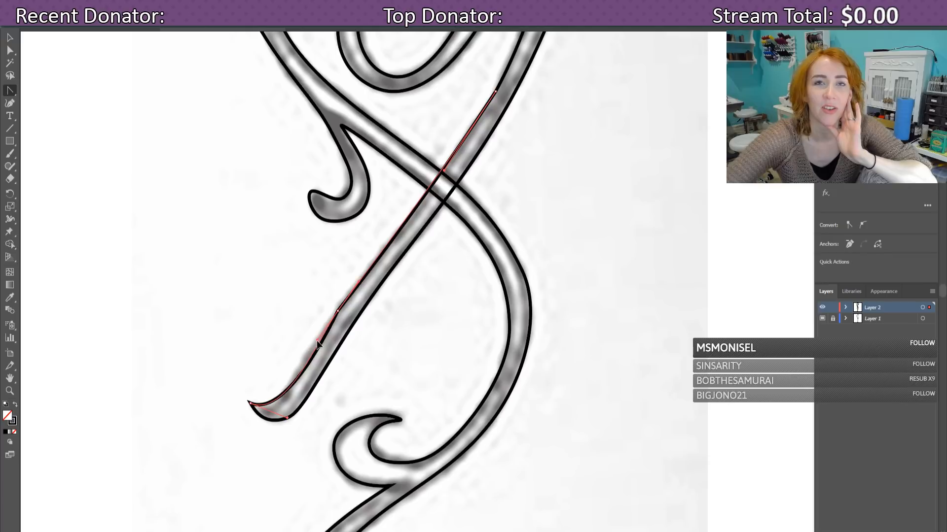
left_click(309, 354)
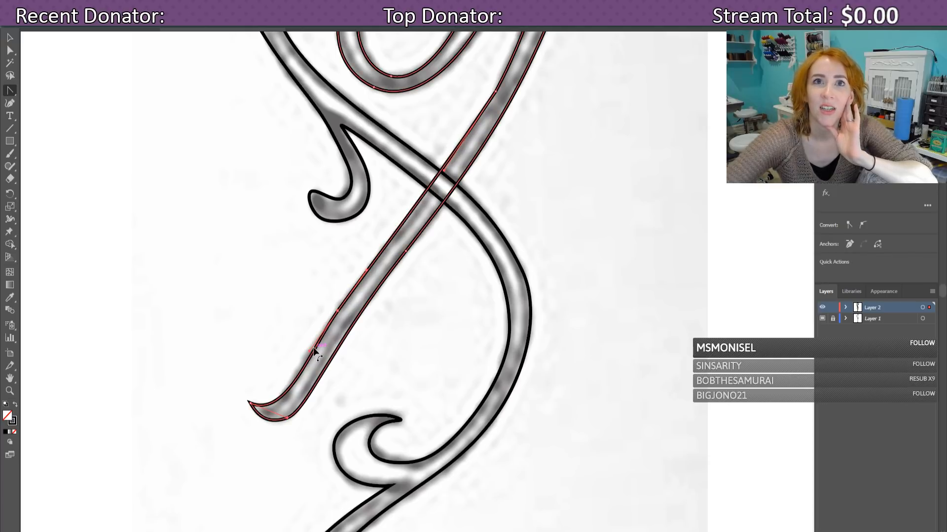
Step: Smooth the corner anchor on the long stem's inner edge just above the crossing, pulling its handles along the stem
scroll(414, 412, "up", 3)
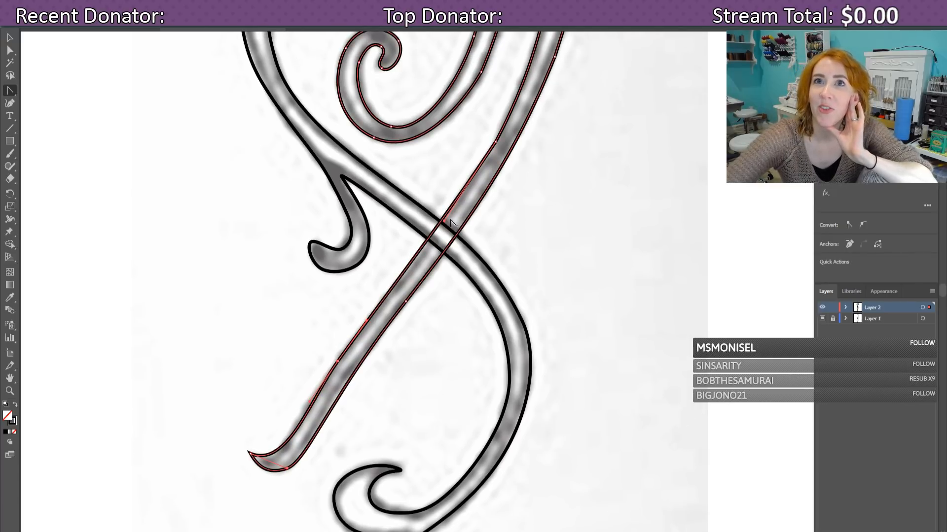
scroll(502, 133, "up", 5)
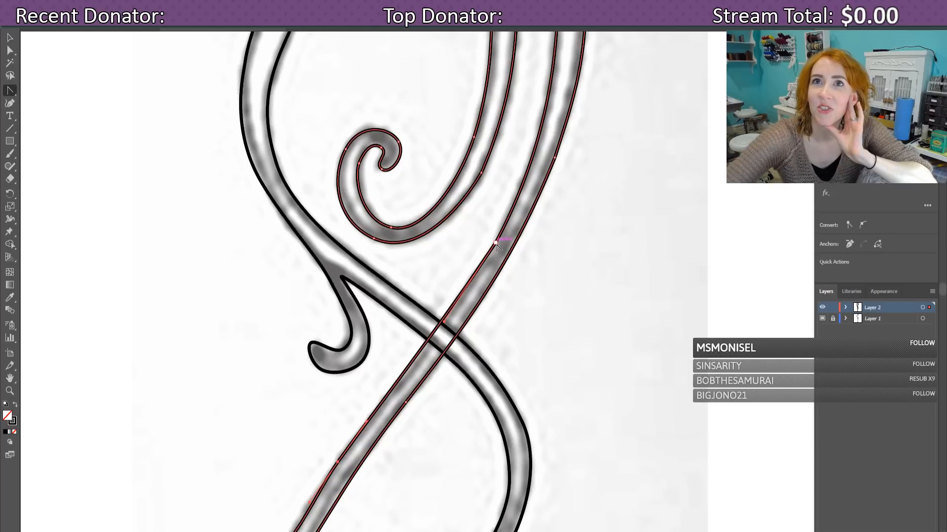
left_click_drag(496, 241, 452, 326)
key("ctrl+a")
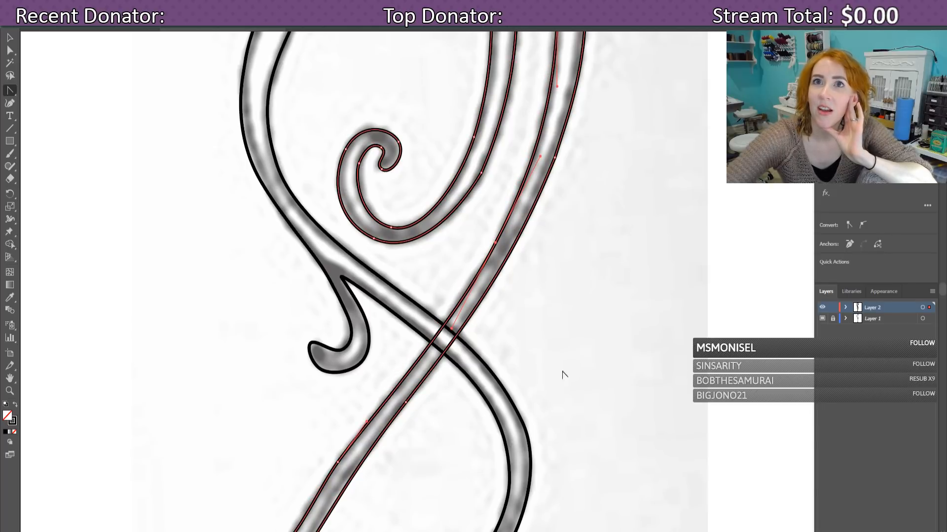
Step: Readjust the handles of the stem's outer-edge segment between the crossing and the flared foot to follow the sketch
scroll(583, 379, "down", 5)
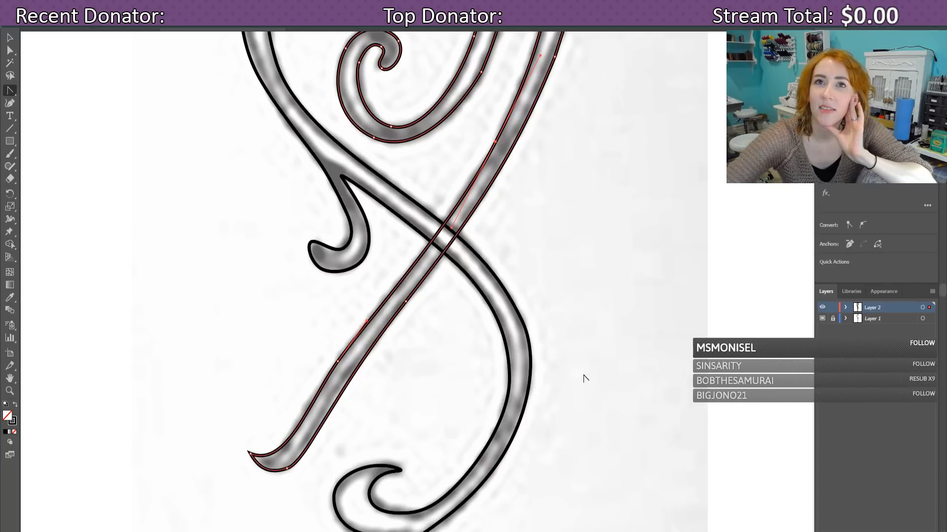
left_click(353, 383)
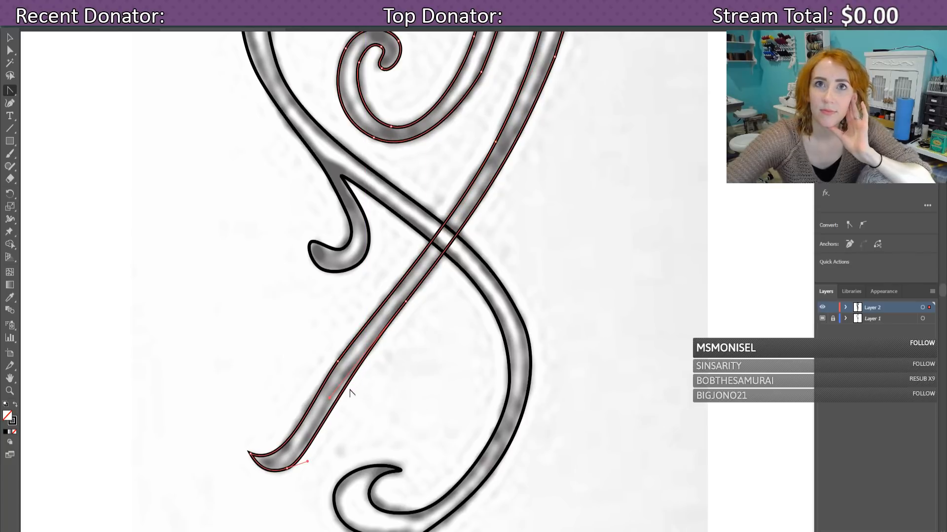
left_click(343, 391)
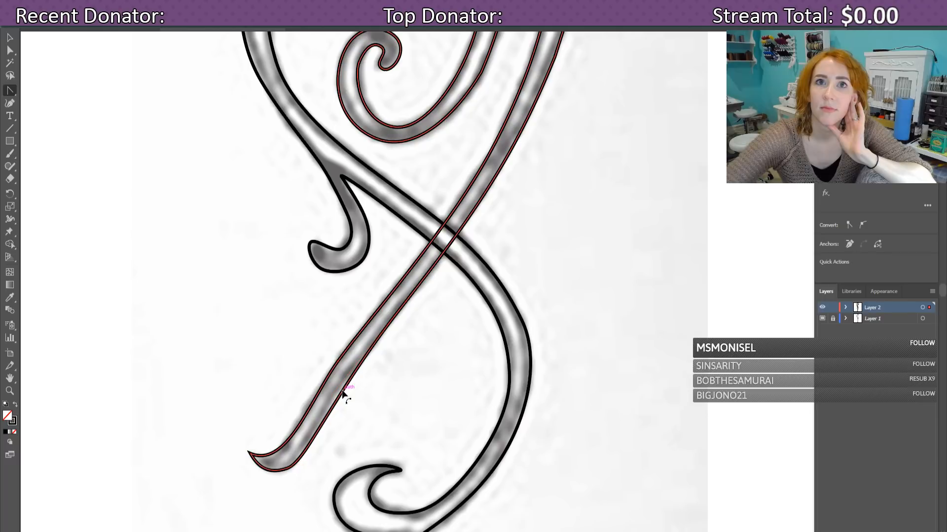
left_click(342, 392)
left_click(340, 392)
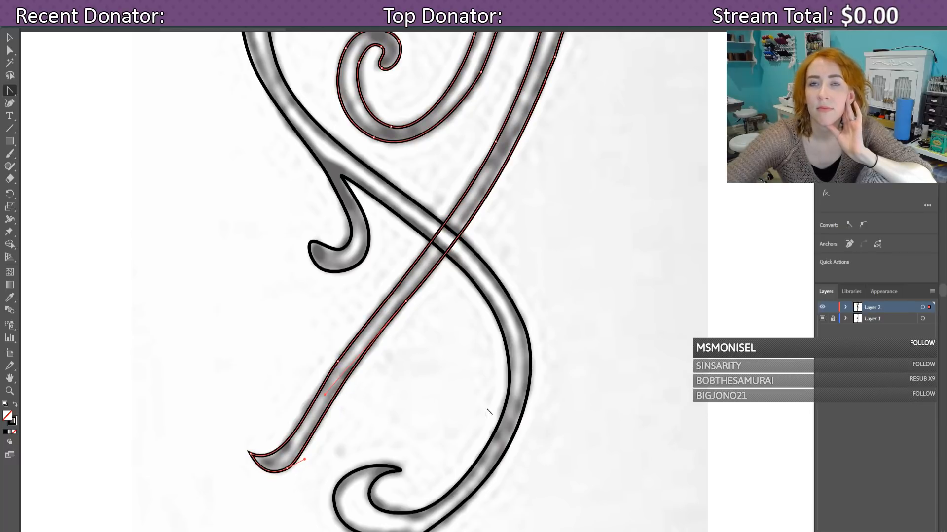
Step: Smooth the facing anchors on both edges of the long stem's upper part, above where it crosses the finished outer stem
scroll(488, 414, "up", 4)
scroll(520, 423, "down", 3)
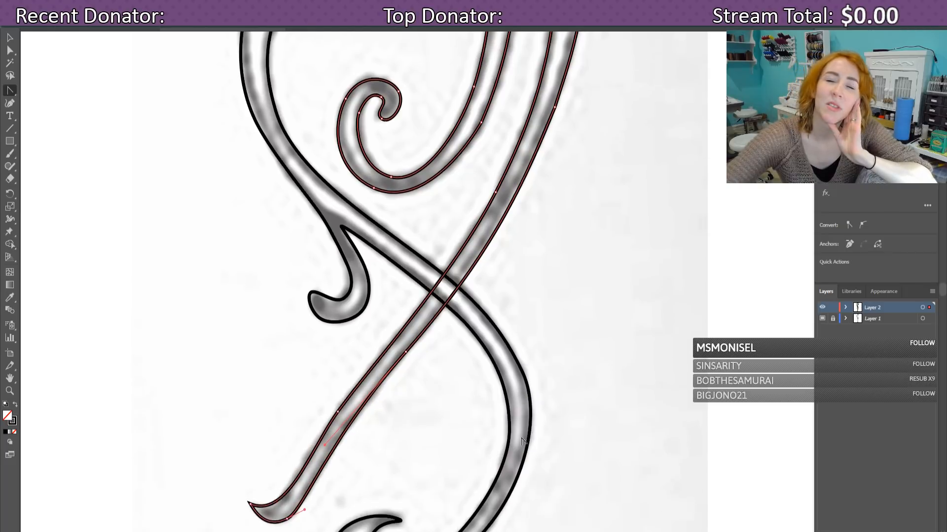
scroll(542, 441, "up", 5)
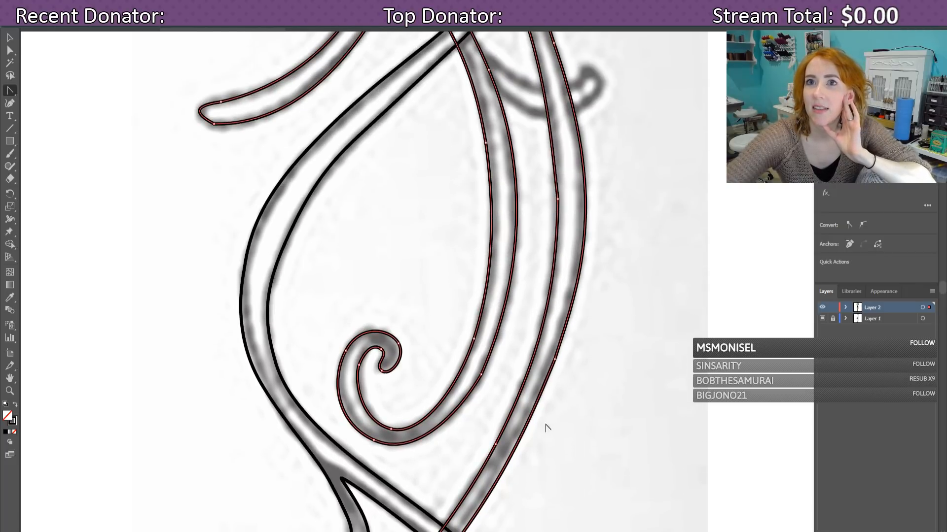
scroll(545, 428, "up", 8)
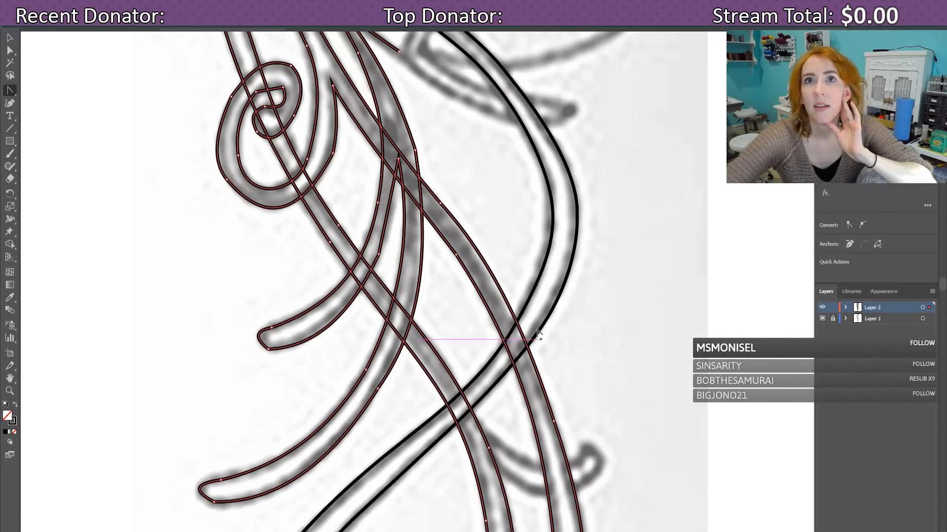
mouse_move(461, 254)
left_mouse_down()
mouse_move(535, 373)
mouse_move(533, 363)
left_mouse_up()
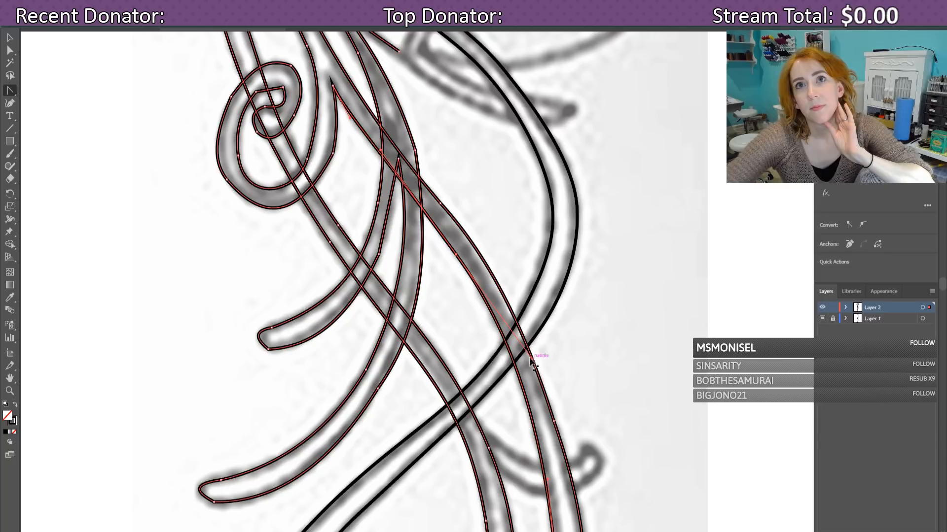
left_click_drag(441, 206, 398, 149)
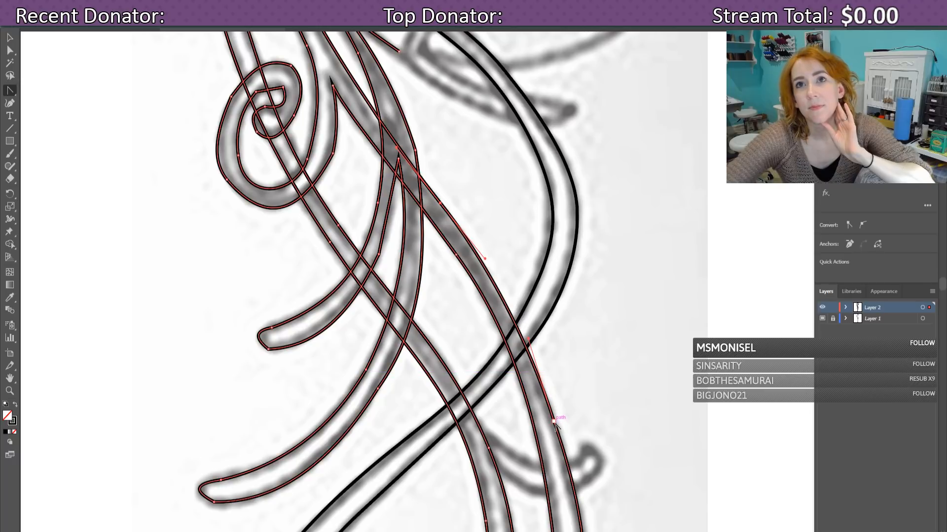
Step: Smooth the two outer-edge anchors above and below the long stem's widest bend, extending their handles along the sketched curve
left_click(544, 384)
left_click_drag(544, 385, 506, 286)
key("ctrl+a")
scroll(507, 295, "down", 5)
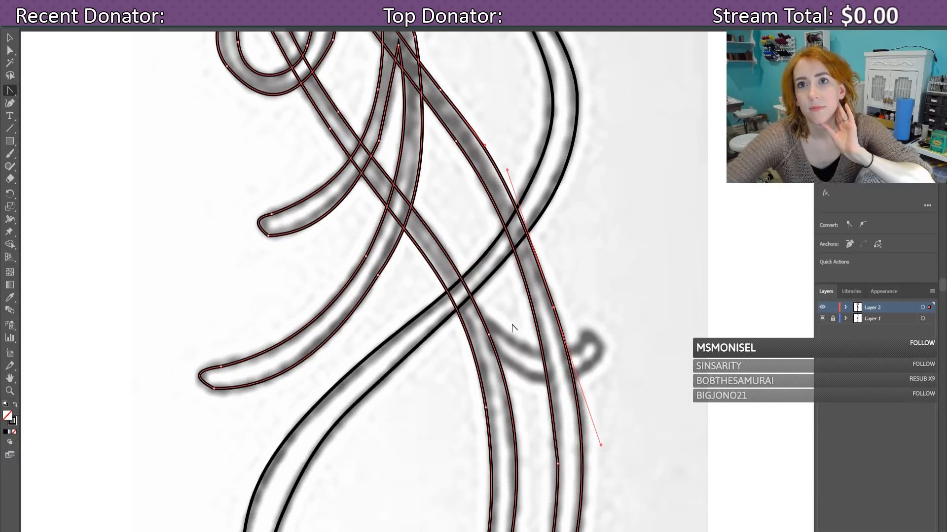
scroll(512, 340, "down", 5)
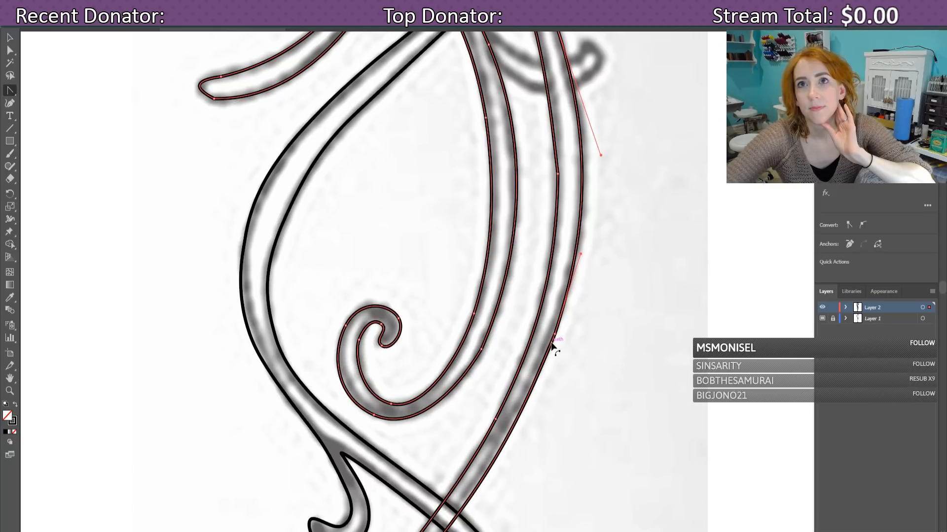
left_click_drag(555, 338, 582, 265)
key("ctrl+a")
scroll(602, 369, "down", 3)
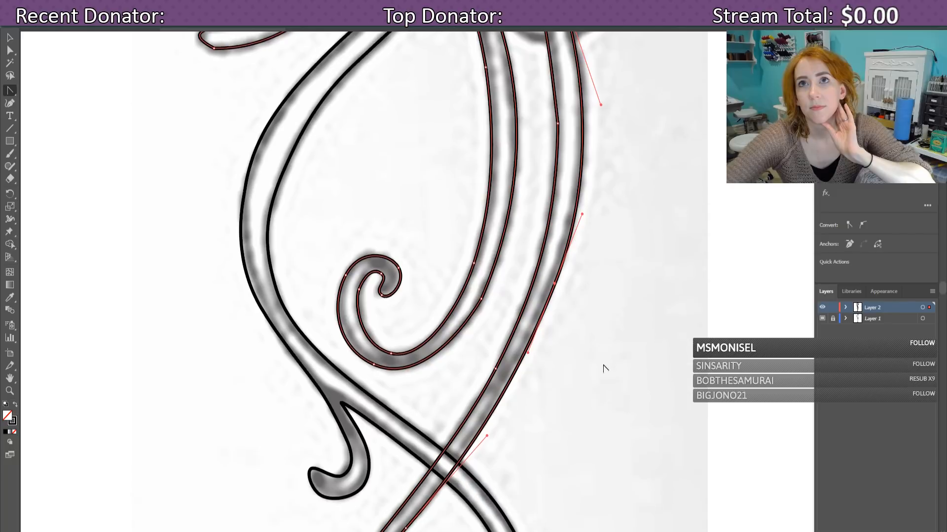
Step: Rebalance the handles of the outer-edge anchor below the lower crossing so the stem narrows evenly towards its foot
scroll(483, 373, "down", 4)
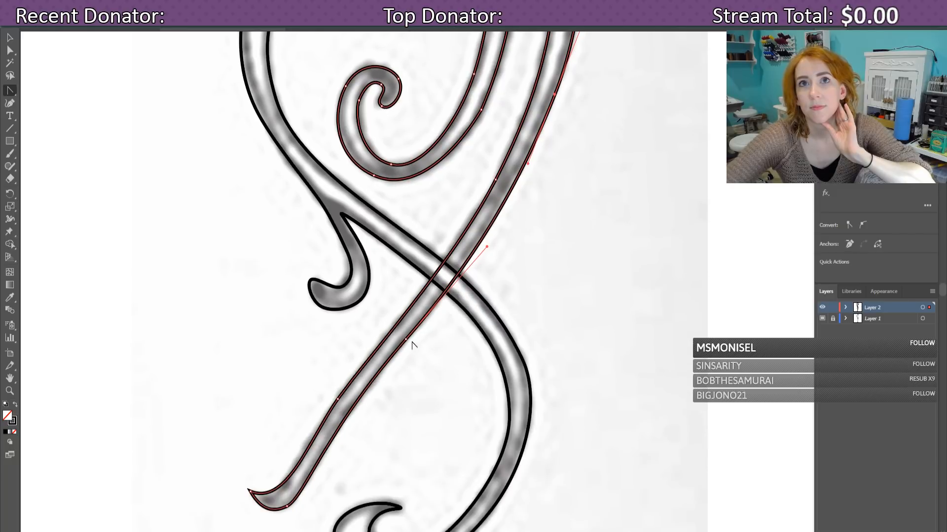
left_click(406, 340)
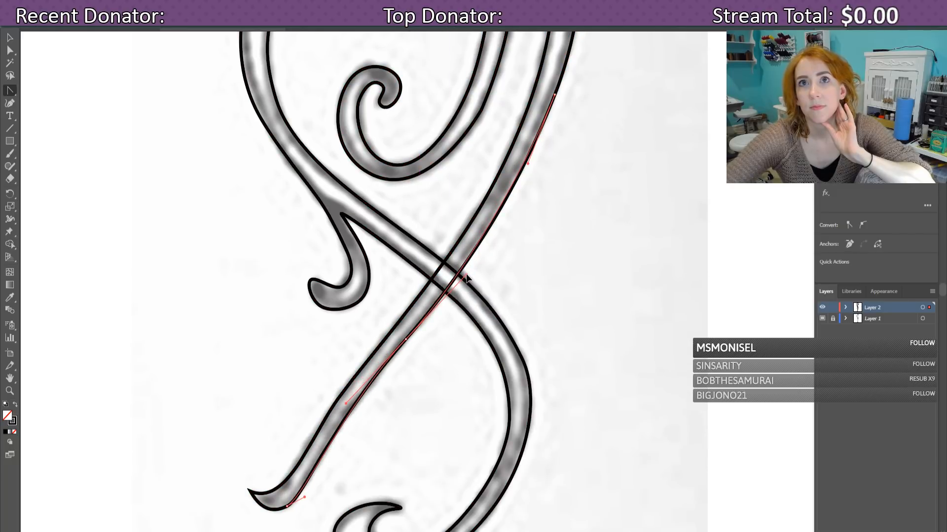
key("ctrl+a")
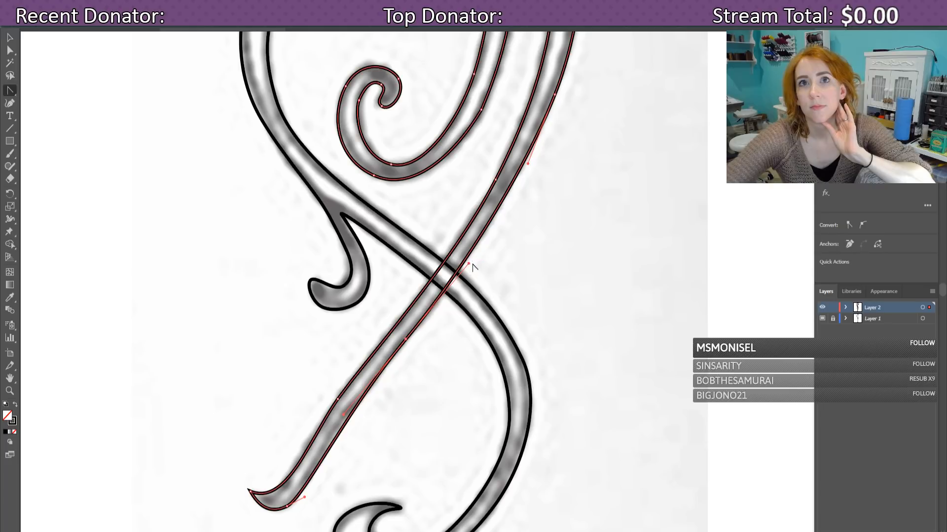
scroll(473, 449, "down", 3)
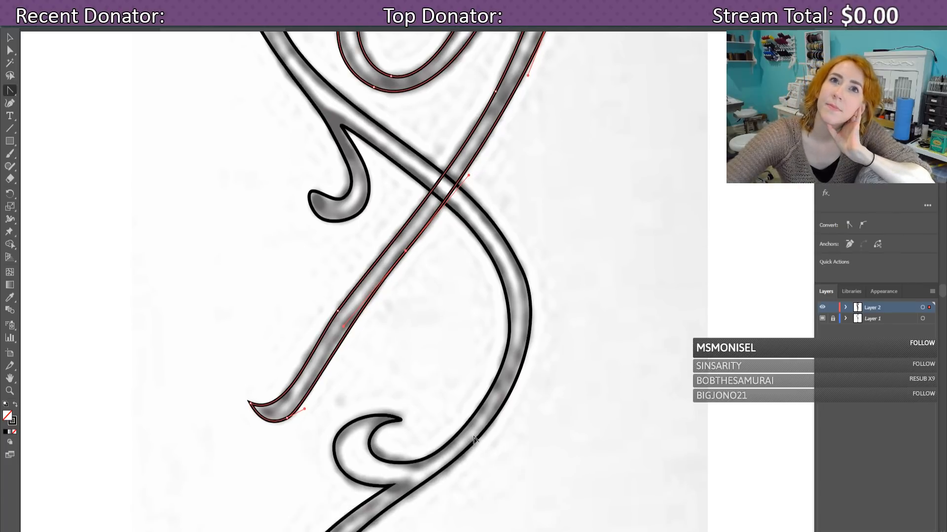
scroll(474, 438, "up", 3)
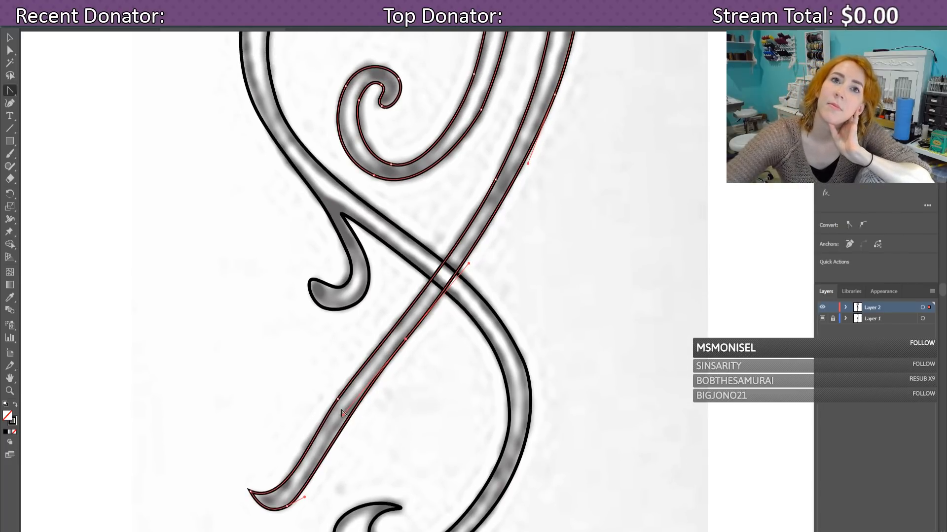
scroll(547, 484, "up", 3)
scroll(599, 485, "down", 3)
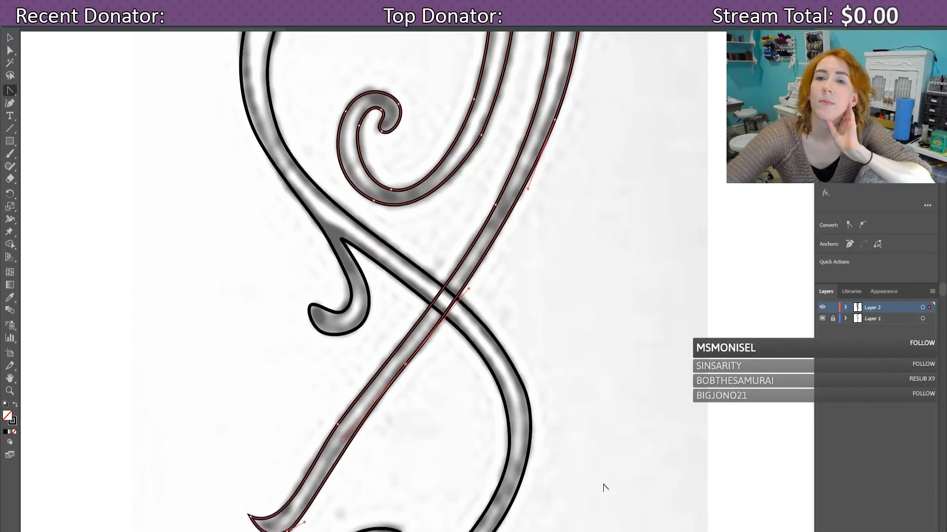
Step: Hide the sketch on Layer 1 and examine the traced outlines from the bottom scroll up to the crossing tendrils
scroll(605, 488, "down", 15)
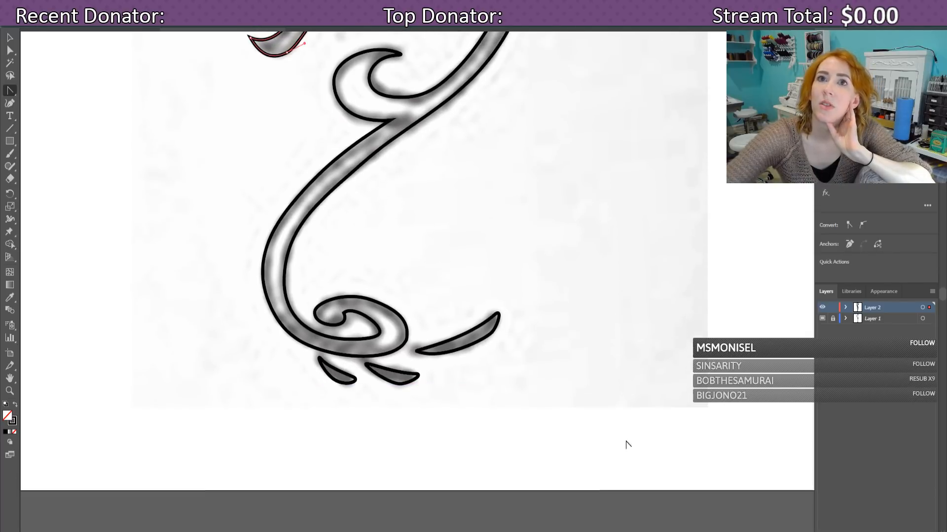
left_click(822, 319)
scroll(711, 429, "up", 12)
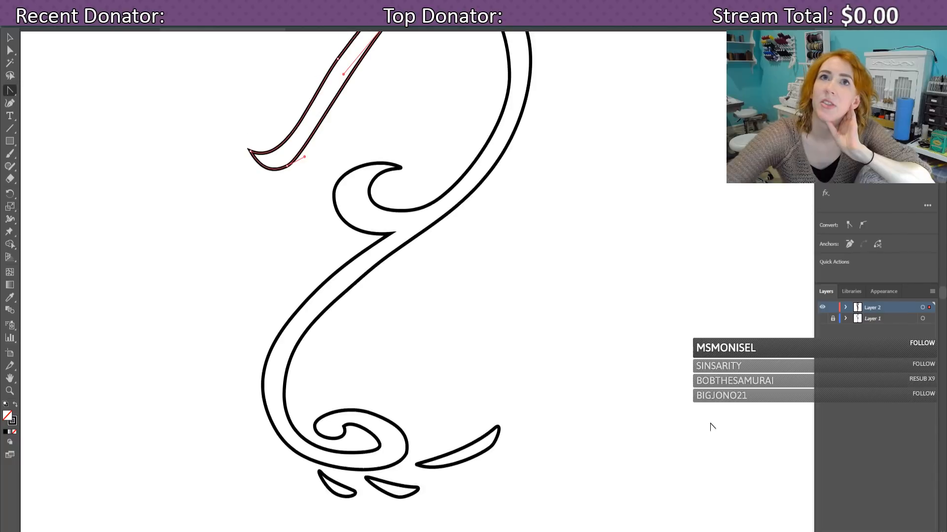
scroll(715, 439, "up", 14)
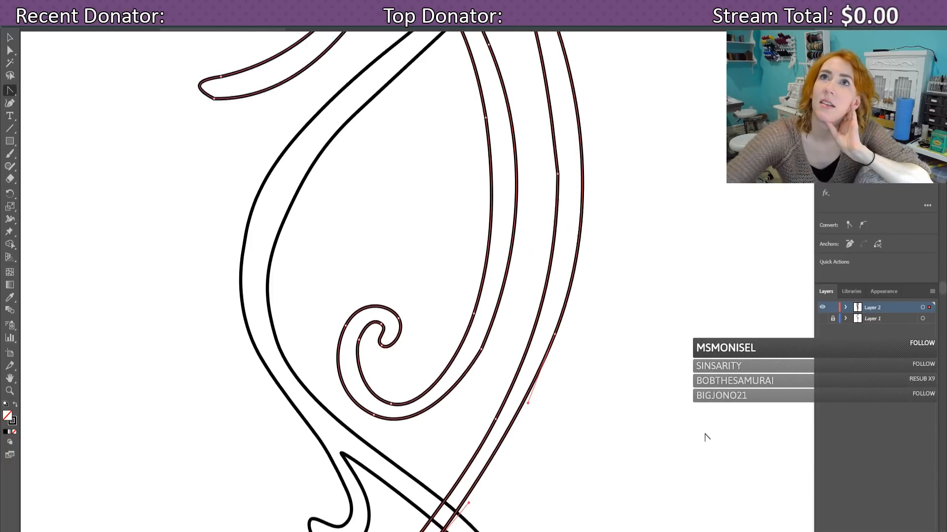
scroll(711, 427, "up", 11)
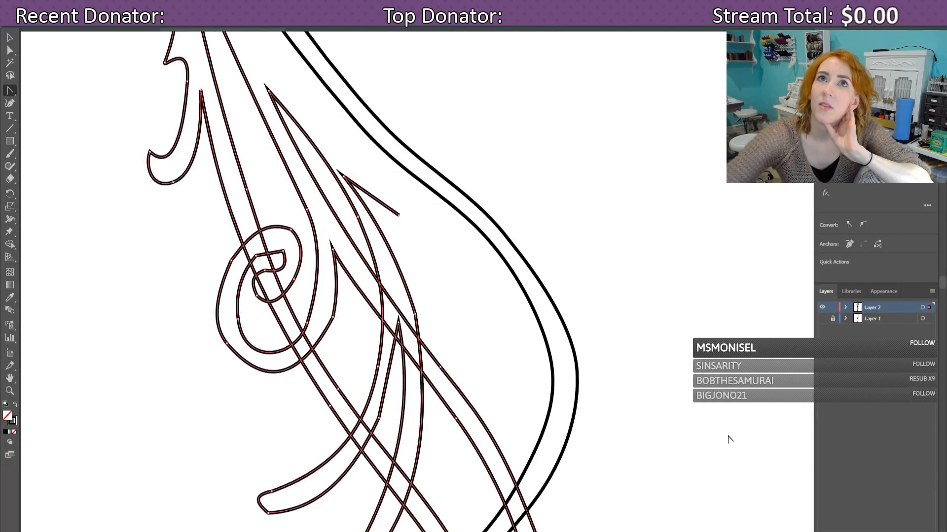
Step: Show the sketch on Layer 1 again and select the inner edge of the short tendril just below the crossing
scroll(731, 459, "up", 6)
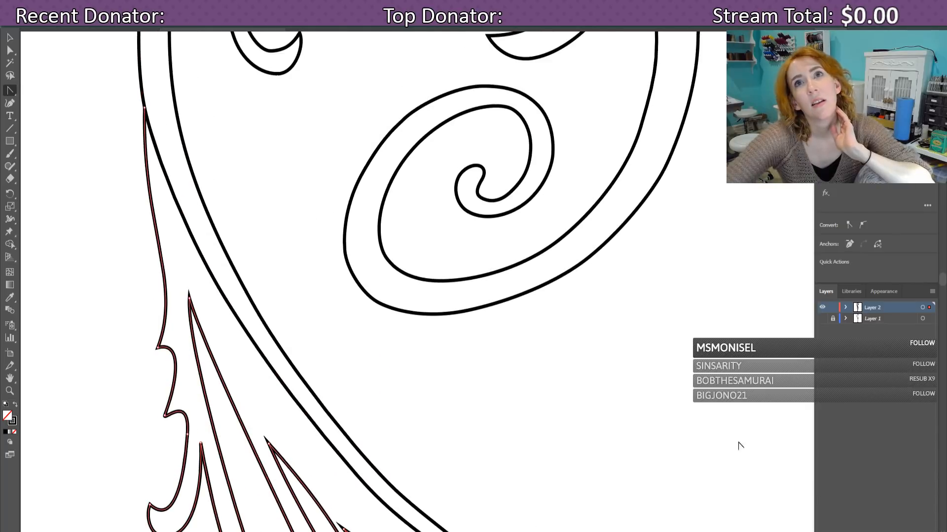
left_click(821, 319)
scroll(714, 397, "down", 7)
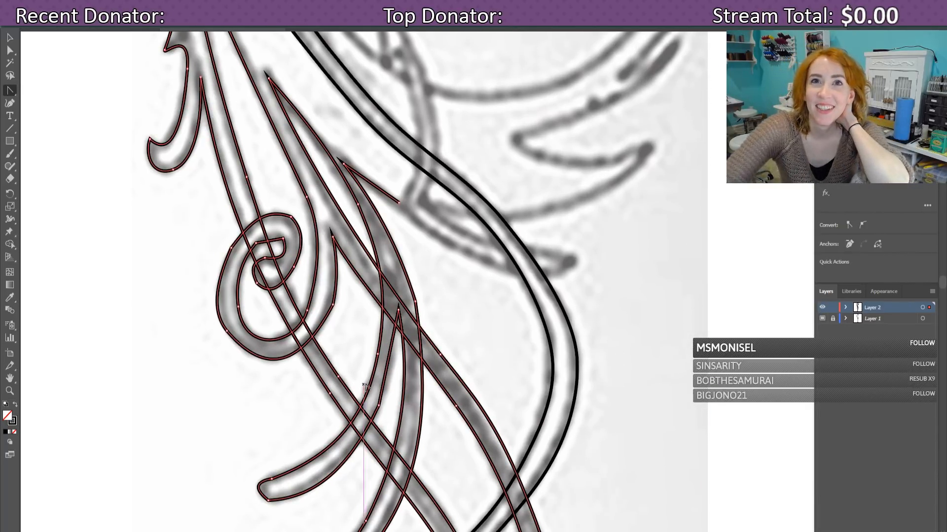
scroll(402, 350, "down", 2)
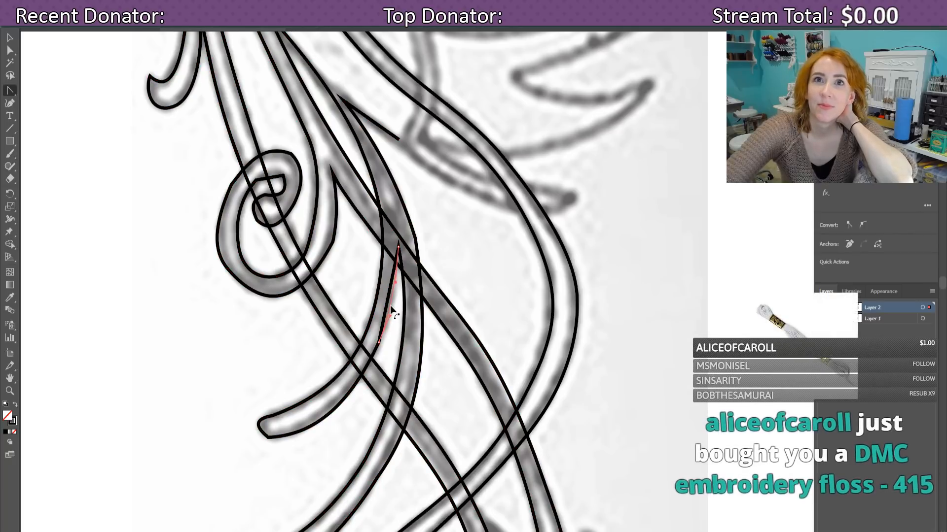
left_click(390, 305)
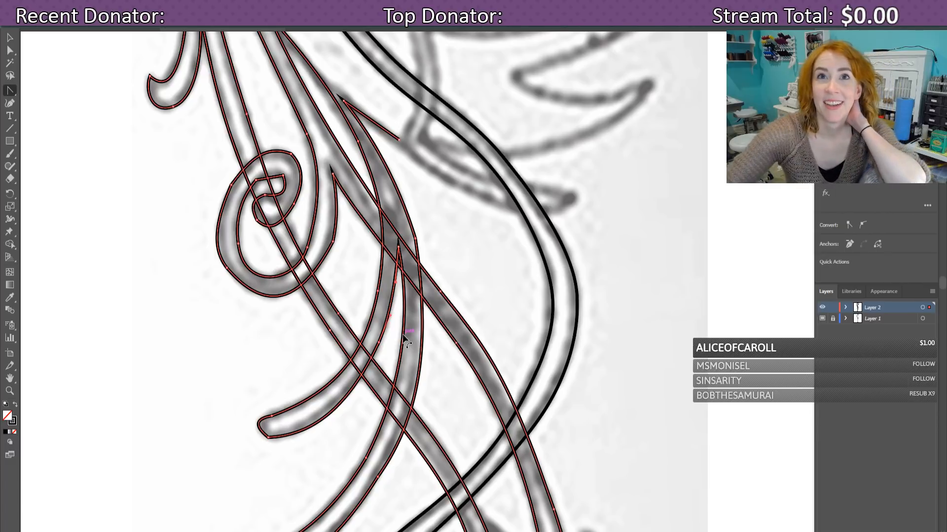
Step: Extend the handles of the lower tendril's outer-edge anchor along the sketched curve and nudge that anchor slightly upward
scroll(454, 437, "down", 2)
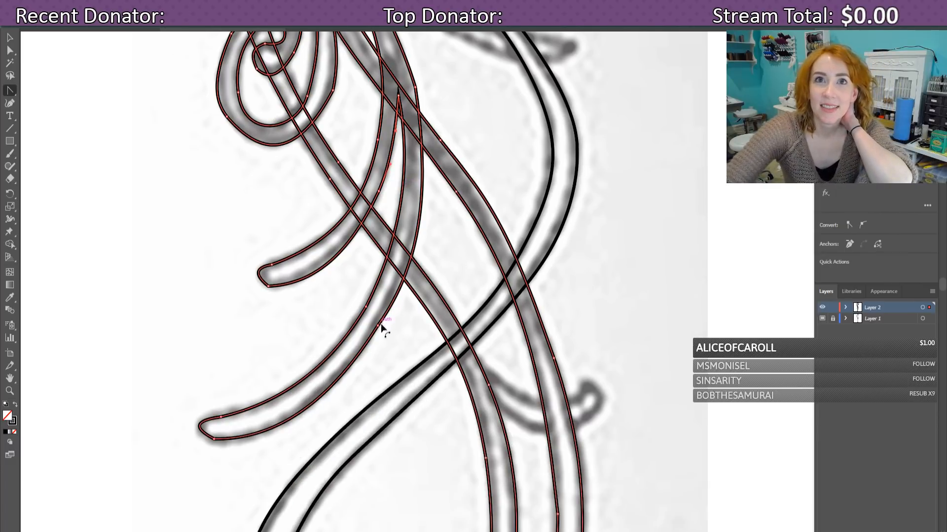
left_click_drag(382, 327, 416, 250)
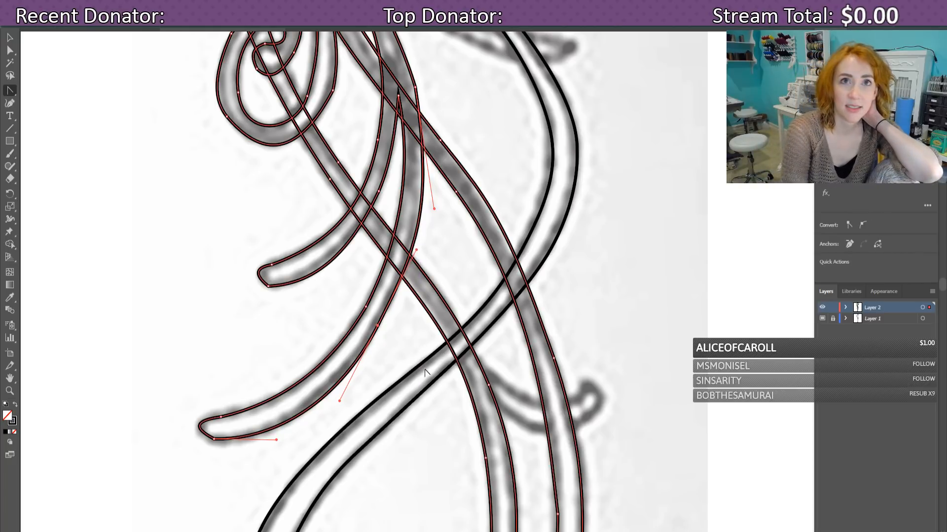
key("shift+Up")
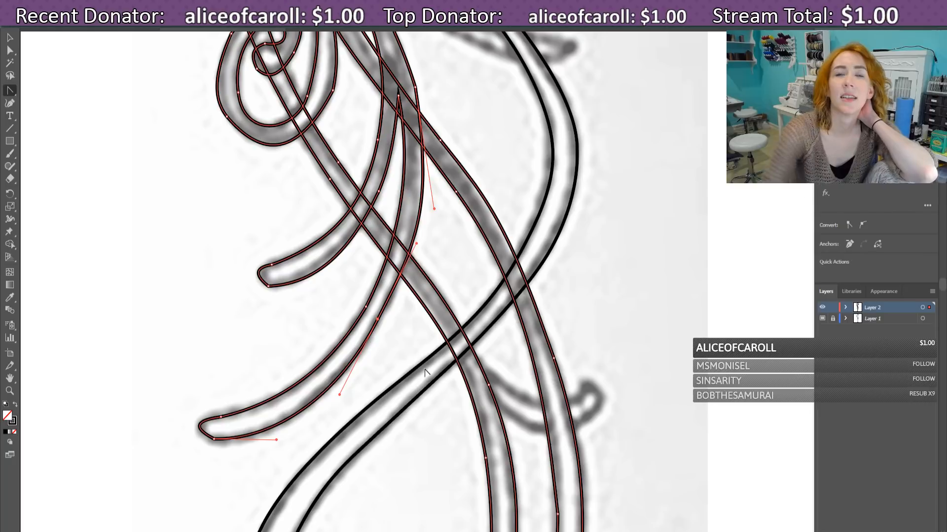
Step: Lengthen the upper handle of the lower tendril's outer-edge anchor above the crossing and nudge that anchor down along the sketch
scroll(416, 212, "up", 3)
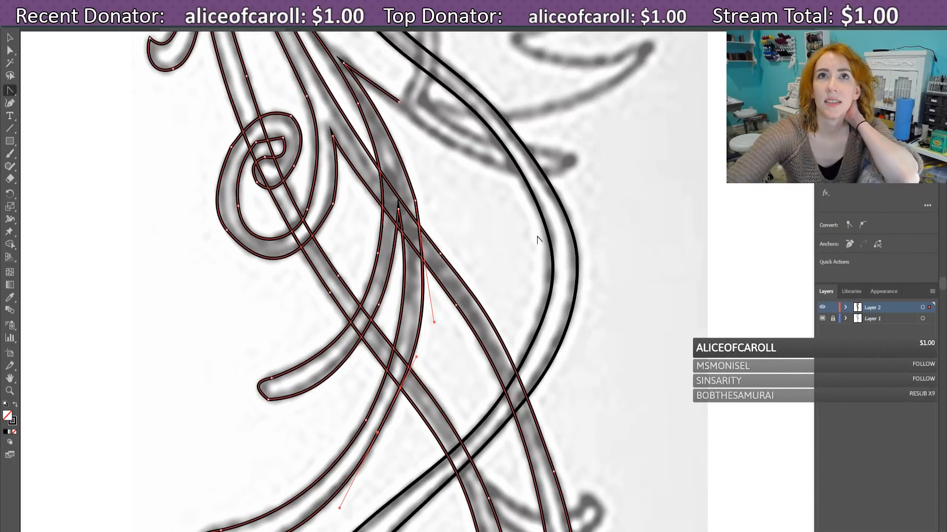
left_click(414, 200)
left_click_drag(409, 168, 401, 138)
key("ctrl+a")
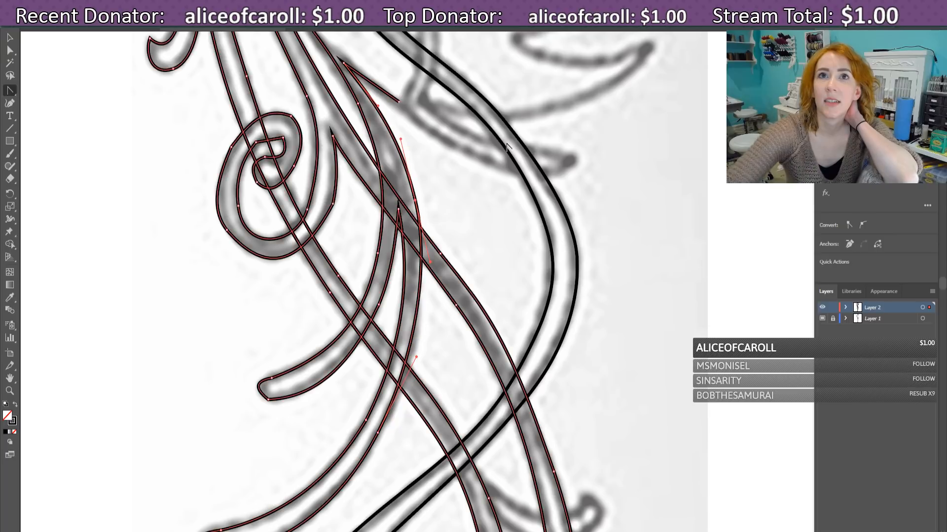
key("Down")
key("Down")
key("Down")
key("Down")
key("Down")
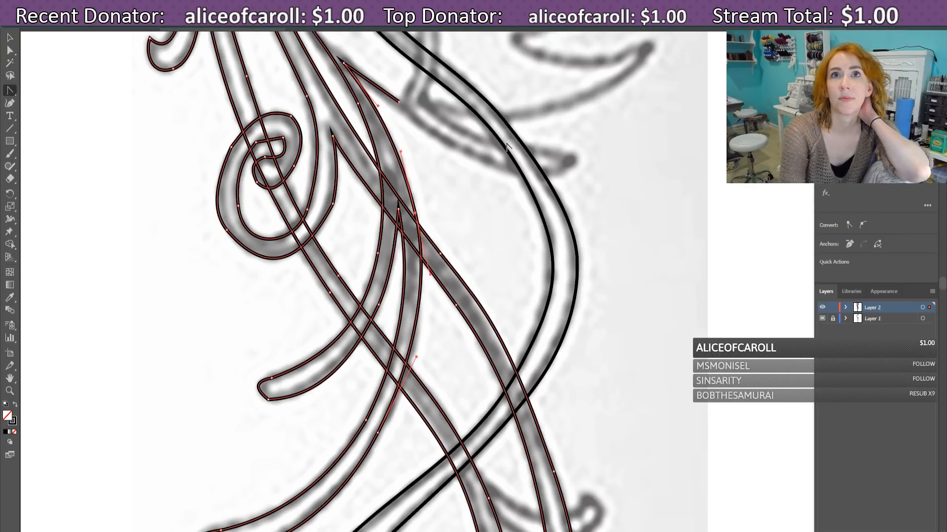
key("Down")
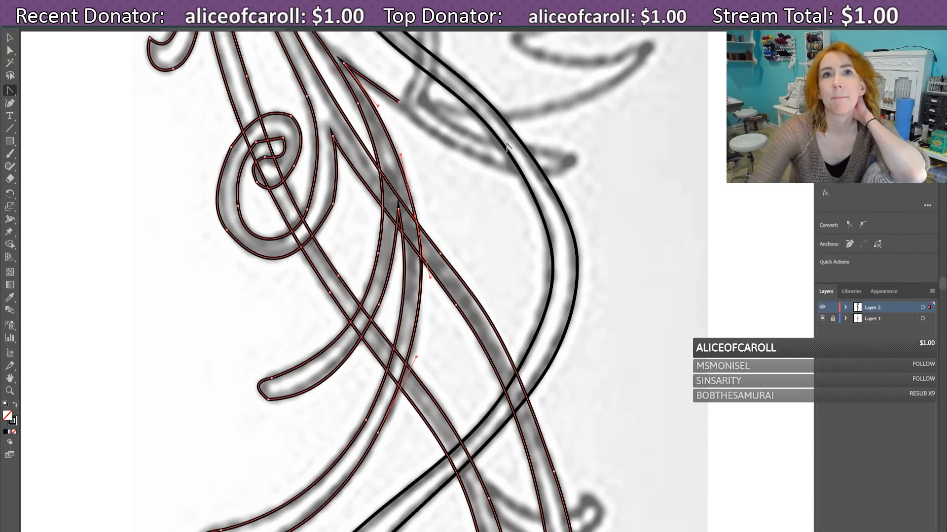
Step: Delete the loose end anchor of the open path so it ends at the pointed tip above the crossing tendrils
scroll(616, 182, "down", 5)
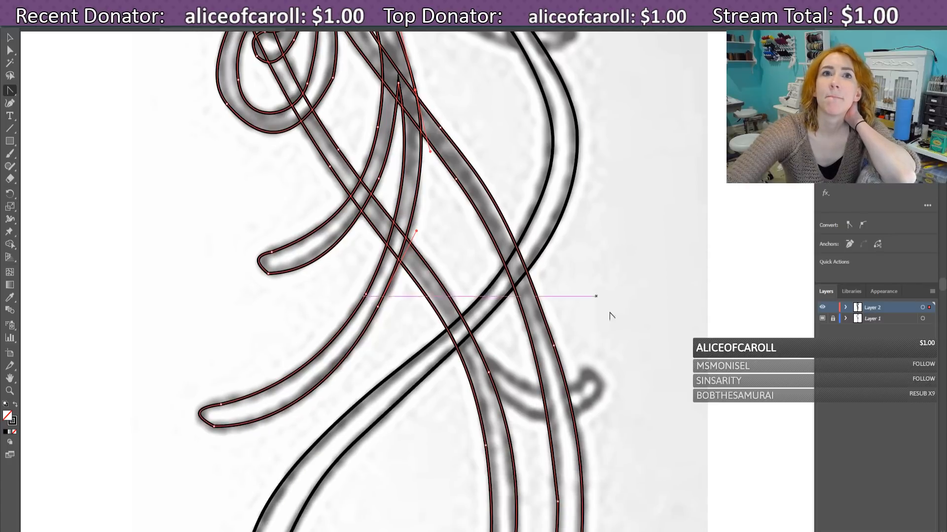
scroll(608, 316, "up", 10)
scroll(602, 326, "up", 1)
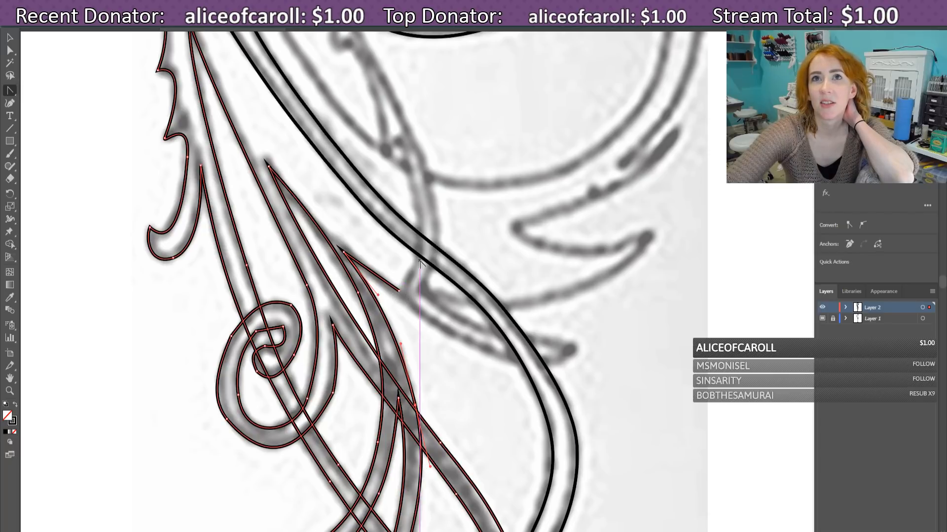
left_click(399, 291)
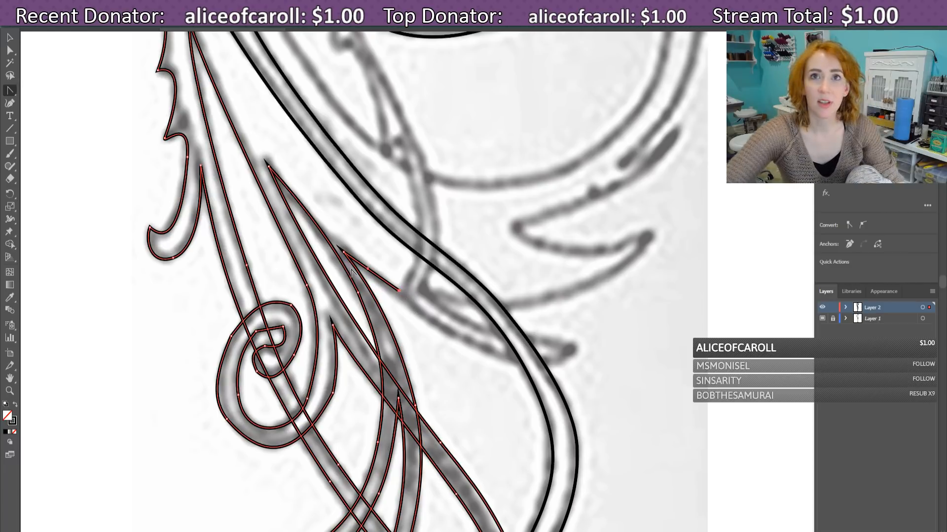
left_click_drag(399, 291, 379, 295)
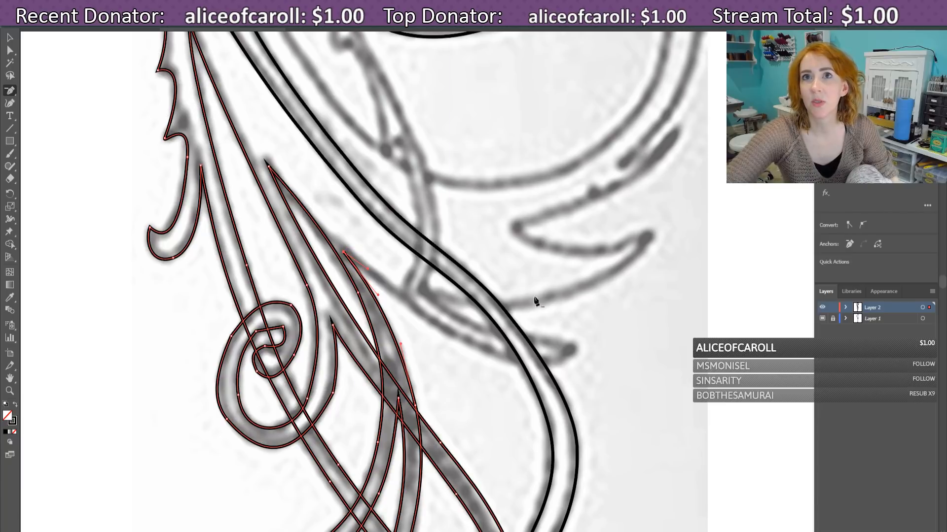
Step: Continue the path from its pointed tip with the Pen tool, placing corner anchors around the zigzag points of the sketched leaf
left_click_drag(11, 95, 37, 93)
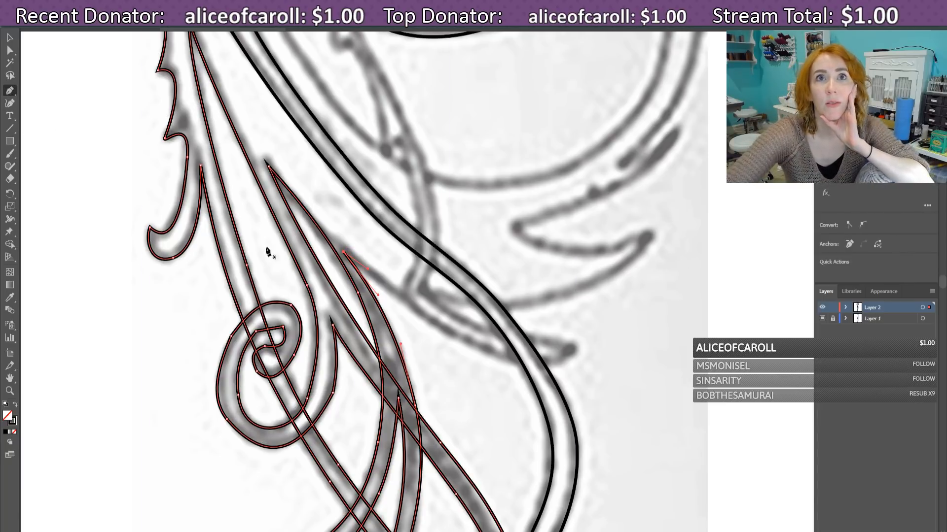
left_click(344, 252)
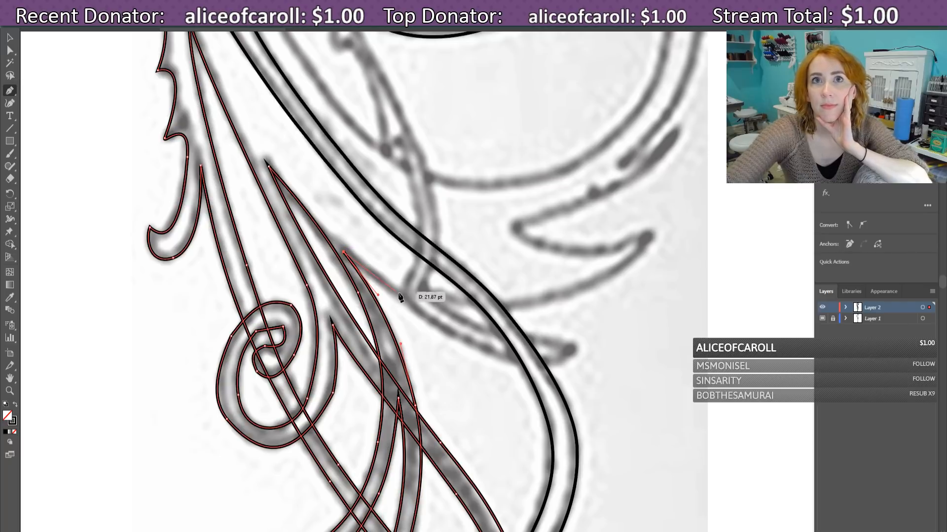
left_click(452, 306)
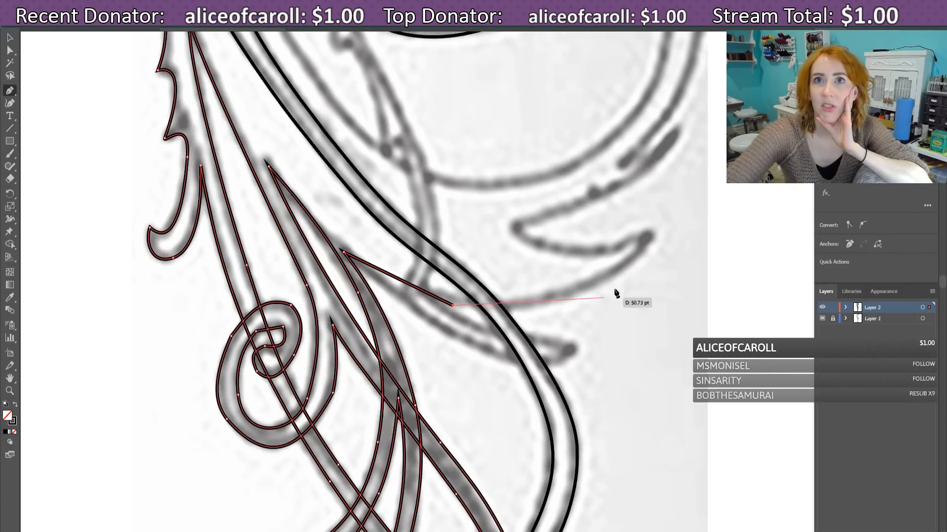
left_click(653, 233)
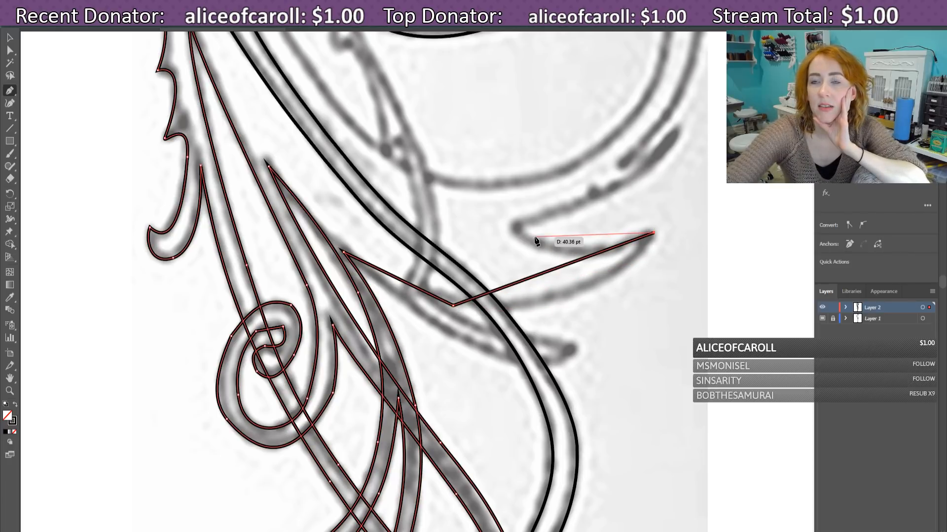
left_click(509, 227)
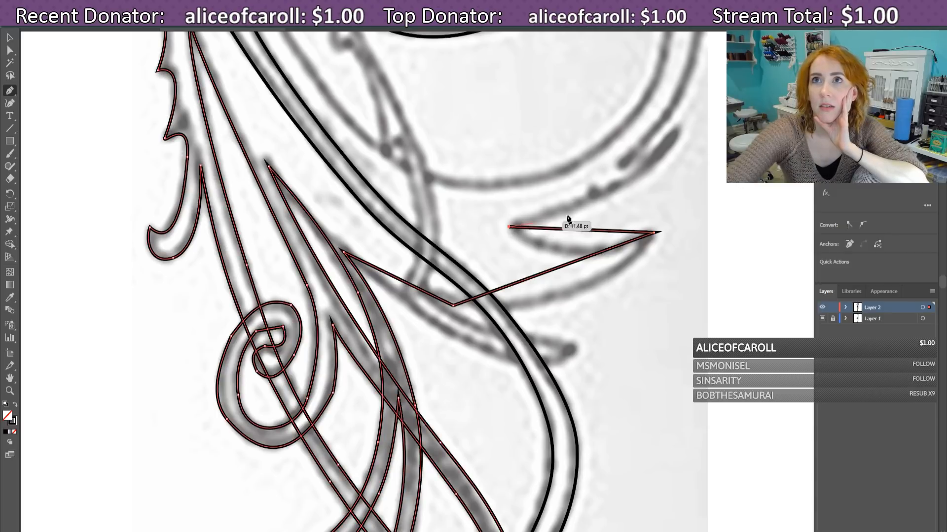
left_click(682, 132)
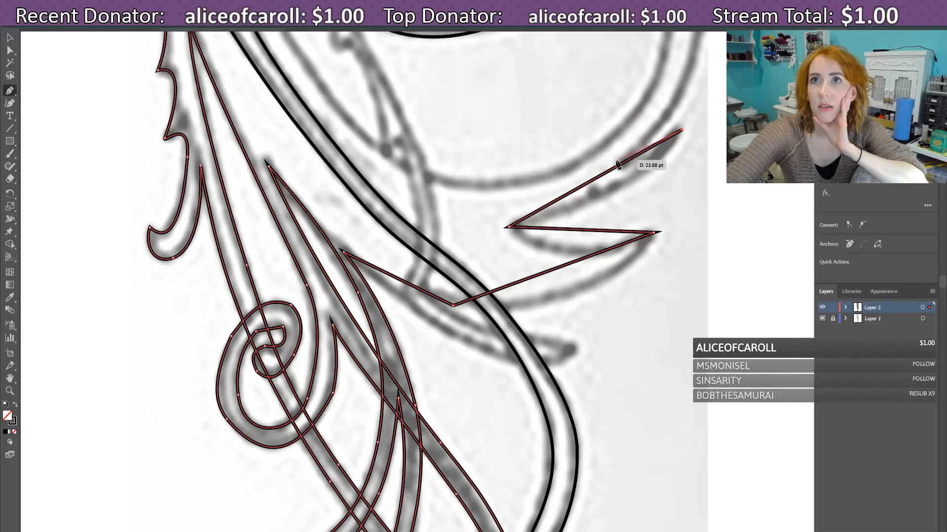
Step: Trace the leaf's hooked upper tip with corner anchors along its outer edge, around the point and back down the inner edge
scroll(680, 163, "up", 5)
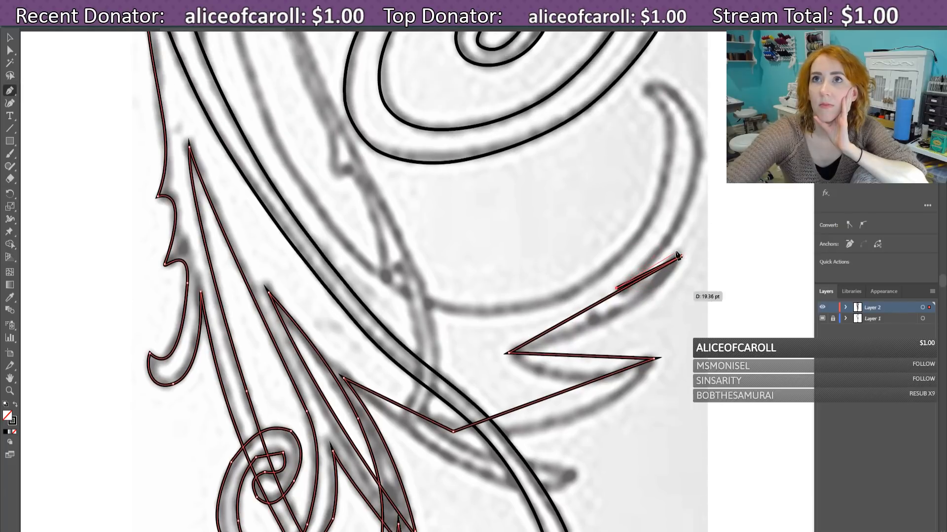
left_click(703, 177)
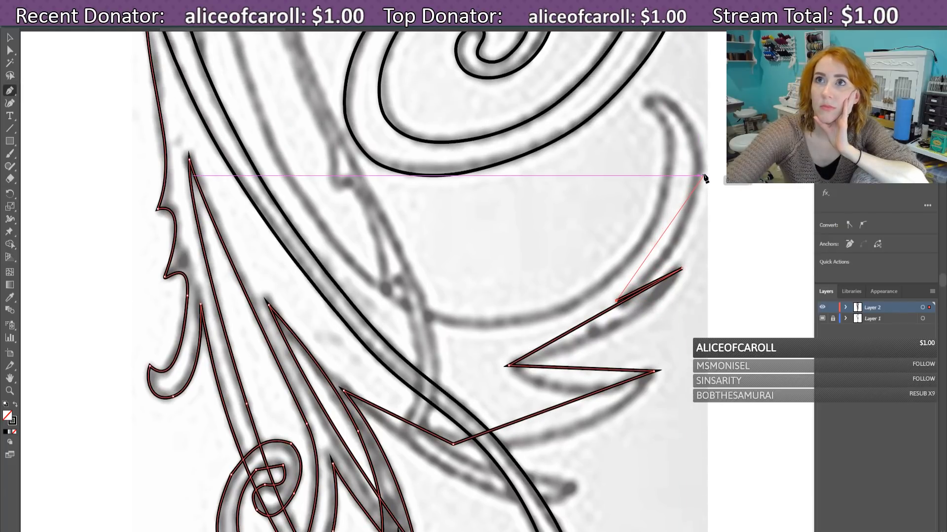
left_click(648, 95)
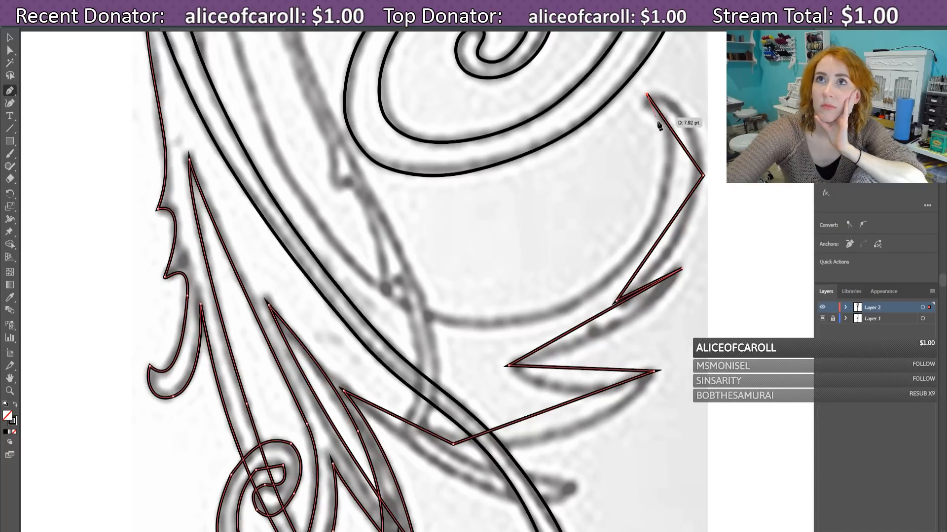
left_click(661, 200)
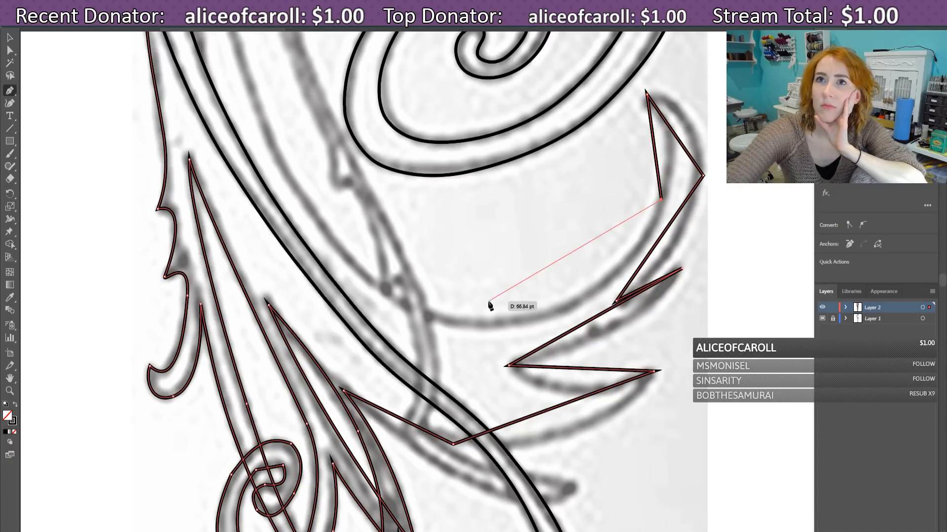
left_click(511, 320)
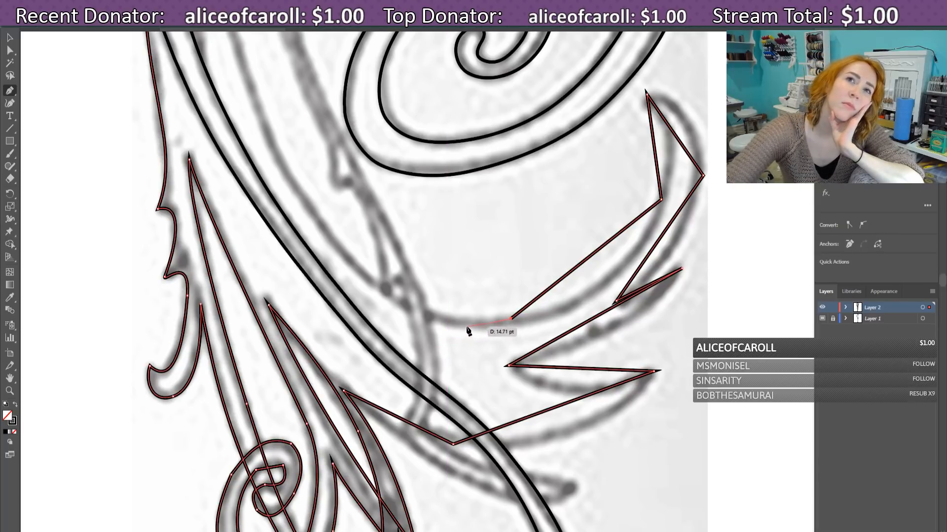
Step: Extend the path with corner anchors up the thin stem to its pointed top and back down the stem's other edge
left_click(310, 207)
scroll(308, 212, "up", 5)
scroll(321, 338, "up", 3)
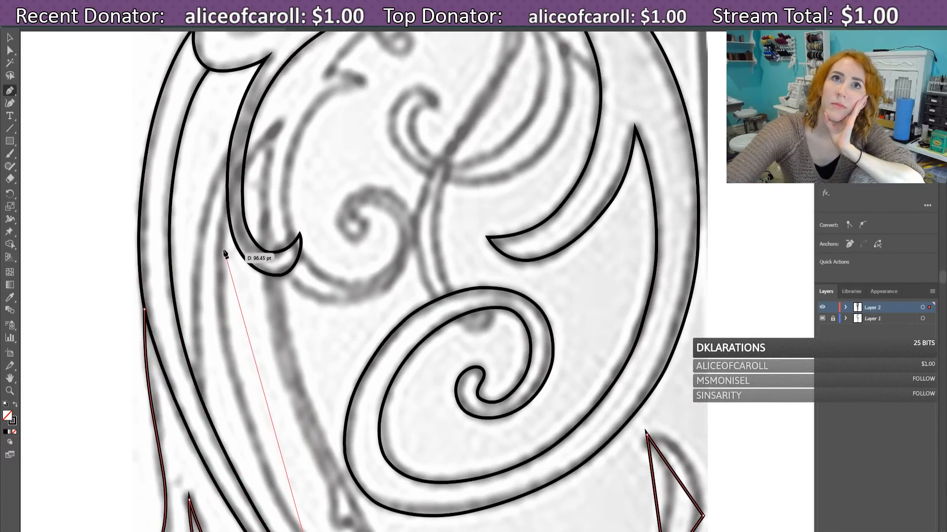
left_click(220, 328)
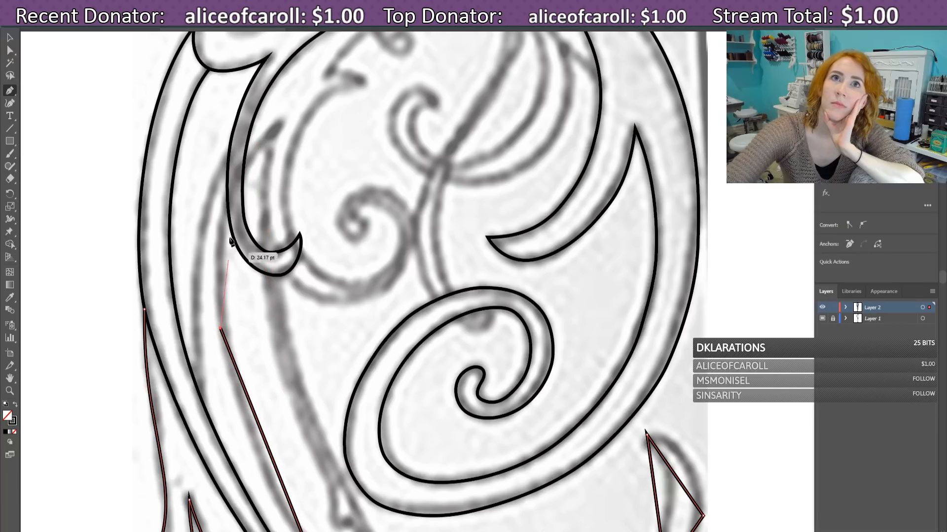
left_click(270, 129)
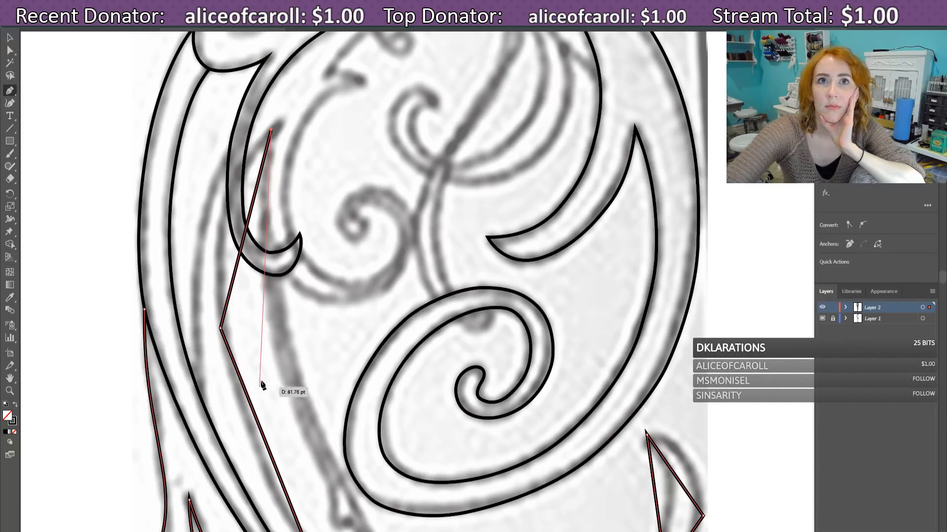
left_click(272, 344)
Step: Place corner anchors down the stem's edge at the small knob below the spiral and at the junction beneath it
scroll(271, 402, "down", 3)
scroll(270, 401, "down", 3)
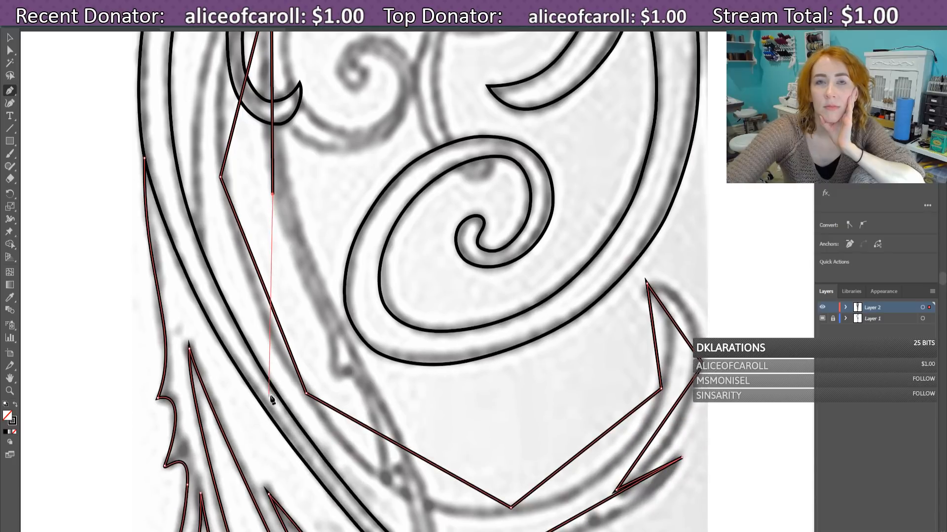
left_click(334, 375)
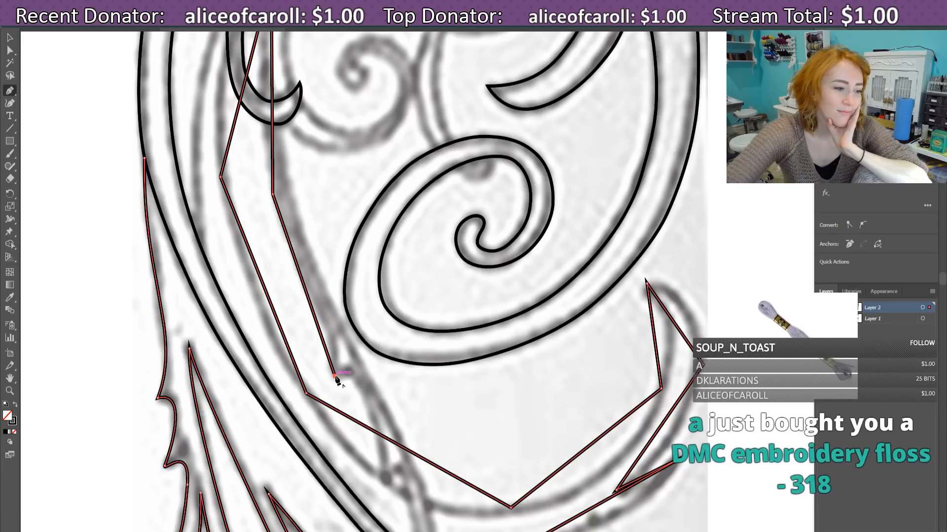
scroll(338, 380, "down", 2)
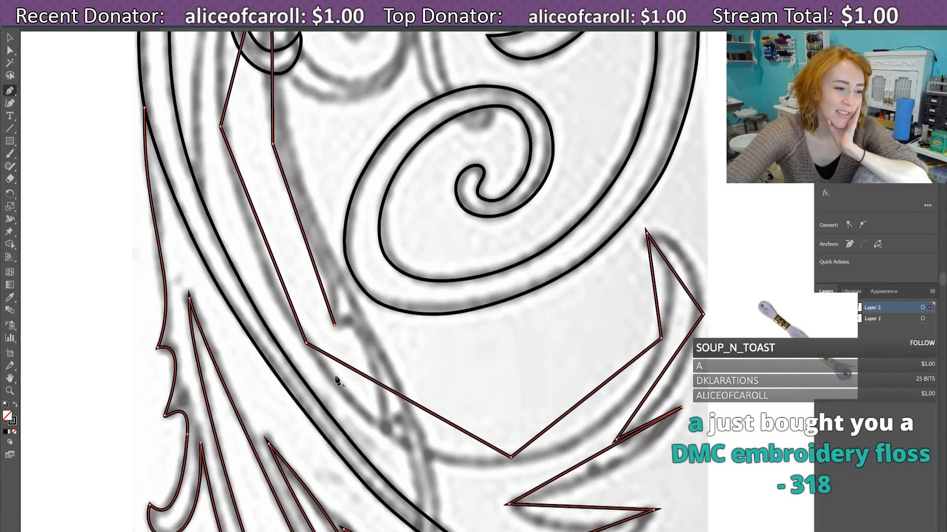
scroll(338, 381, "down", 1)
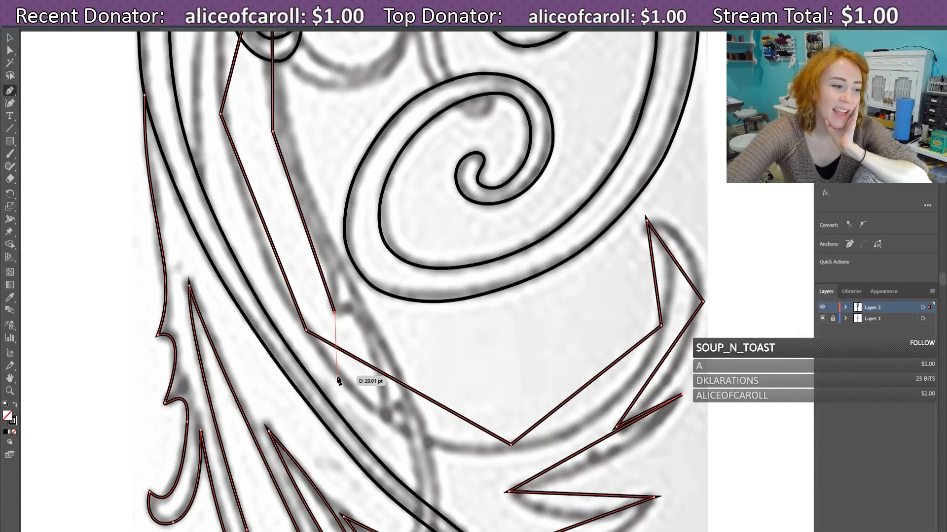
scroll(338, 380, "down", 10)
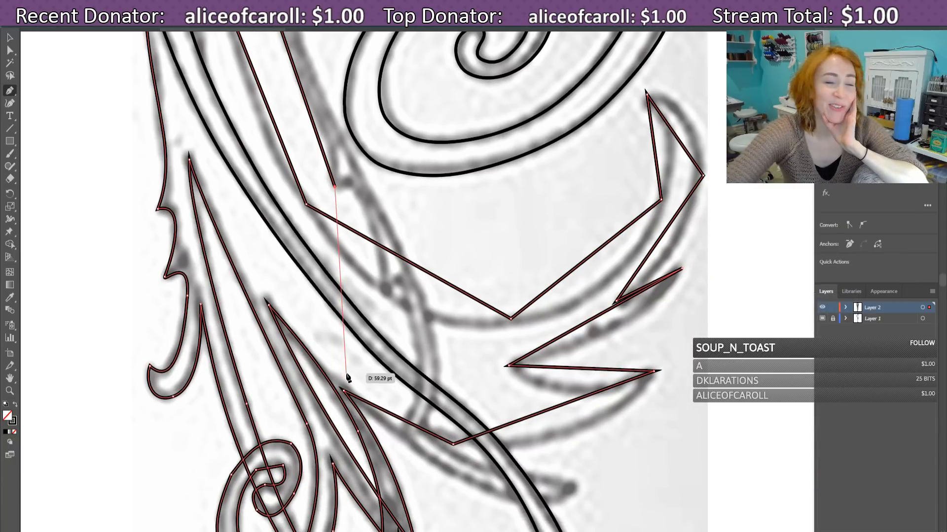
left_click(385, 287)
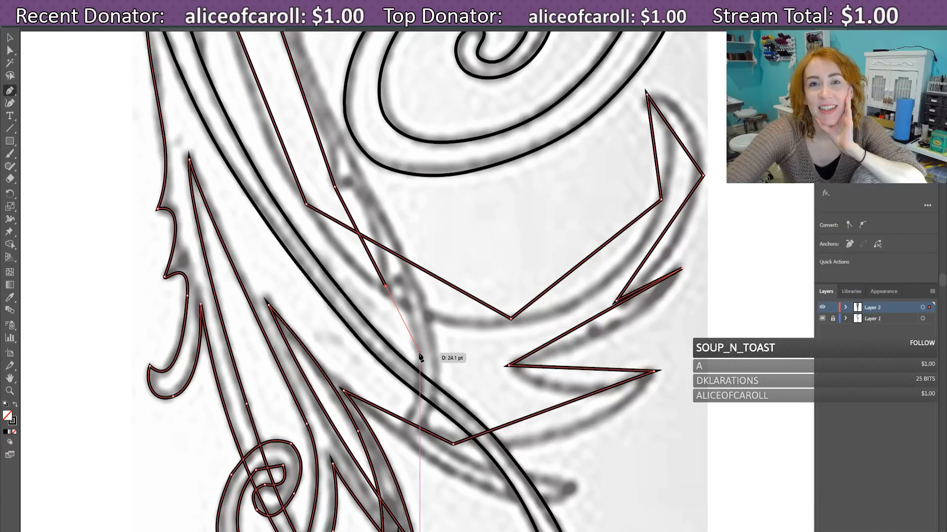
Step: Continue the path with corner anchors down the stem to its base, out along the lower twig and around the twig's blunt end
left_click(420, 355)
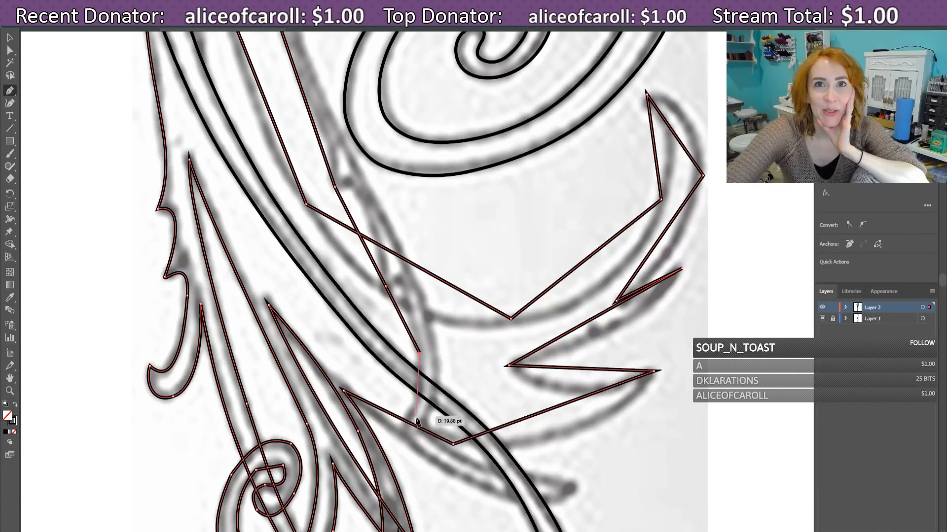
left_click(416, 450)
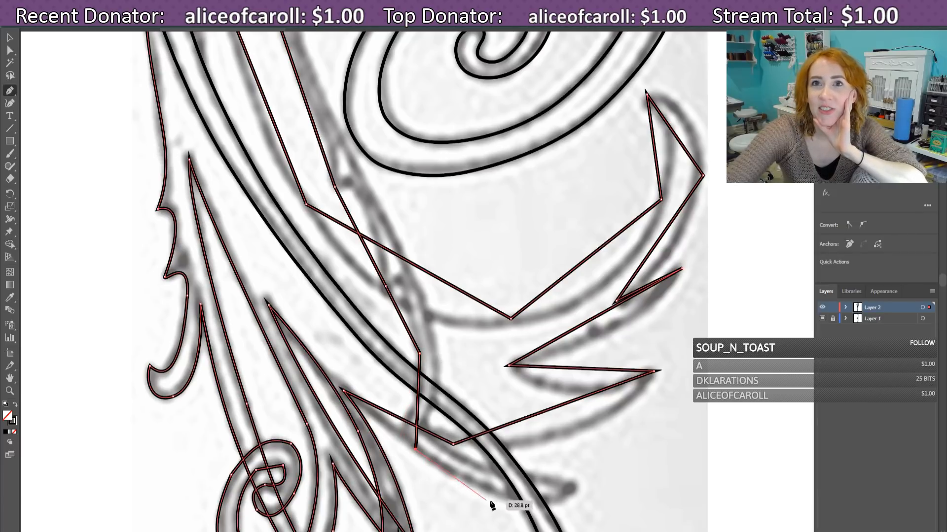
left_click(557, 502)
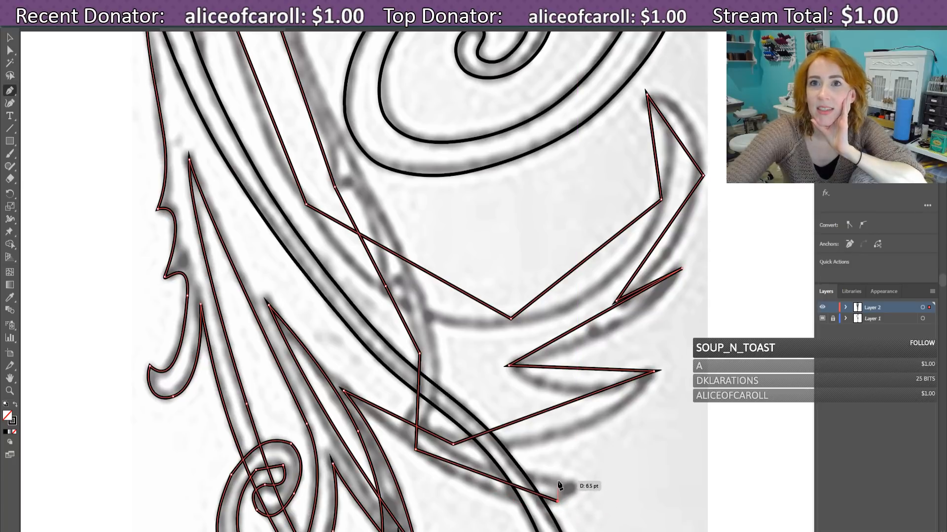
left_click(557, 482)
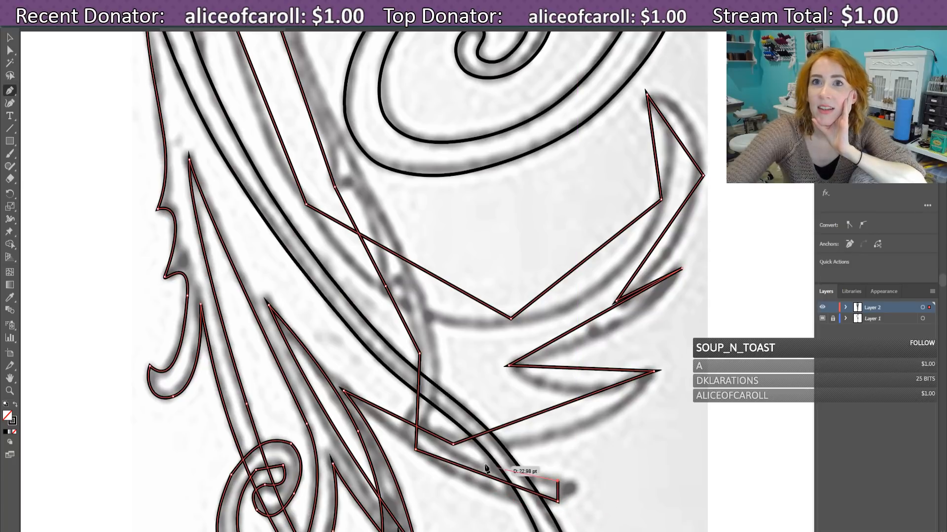
Step: Bring the path back along the twig's upper edge to the stem and up the stem's outer edge with corner anchors
left_click(429, 440)
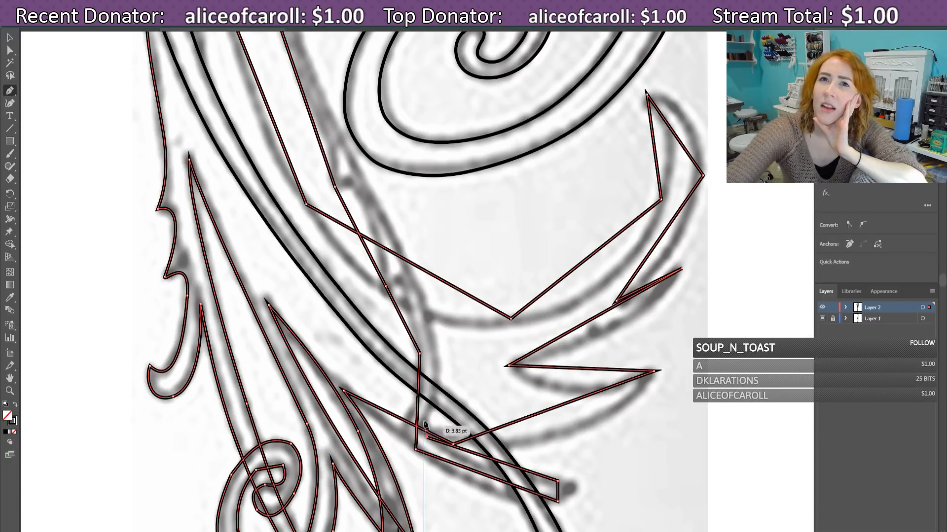
left_click(438, 370)
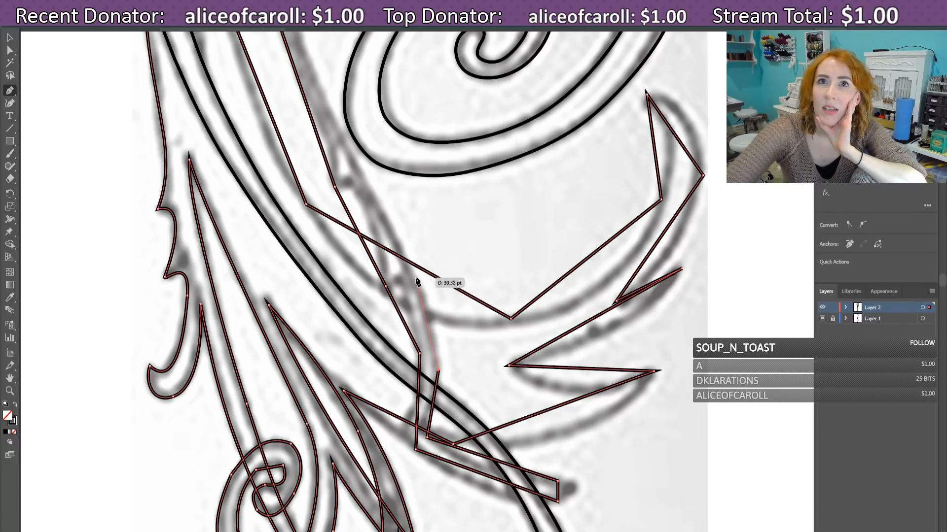
left_click(387, 215)
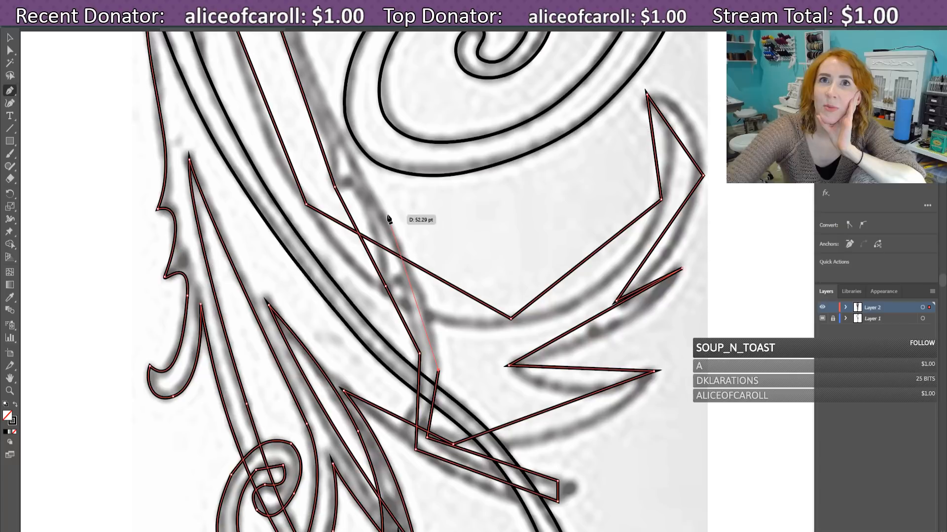
Step: Extend the Pen path with straight segments up the stem's edge and along the underside of the small crescent hook
scroll(405, 251, "up", 5)
scroll(375, 246, "up", 1)
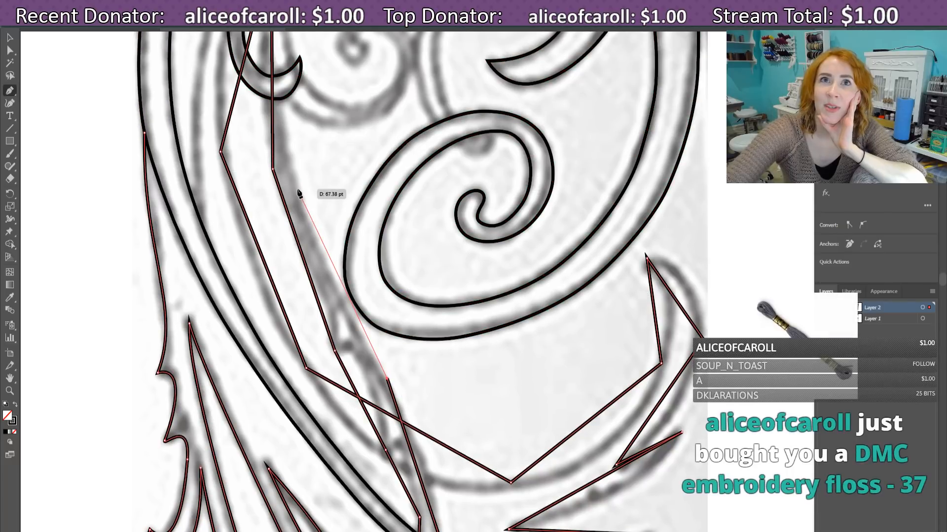
left_click(297, 190)
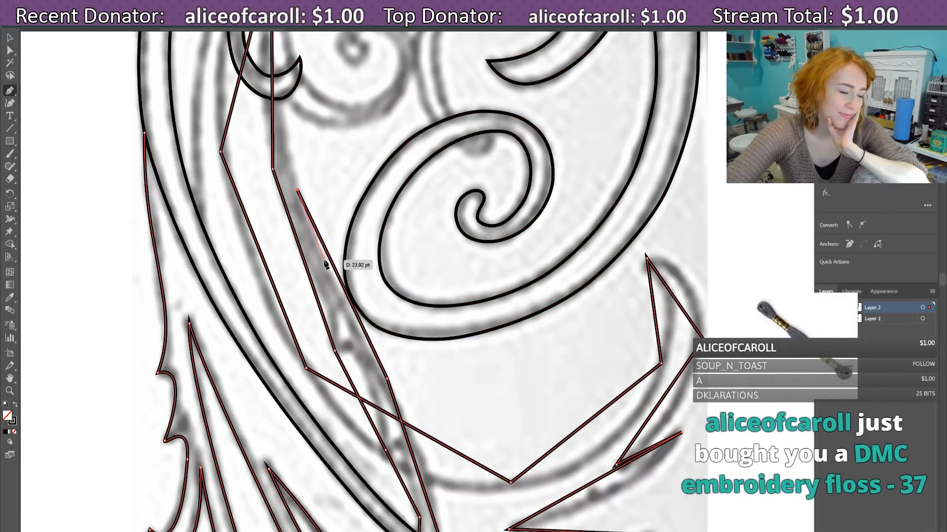
scroll(326, 258, "up", 2)
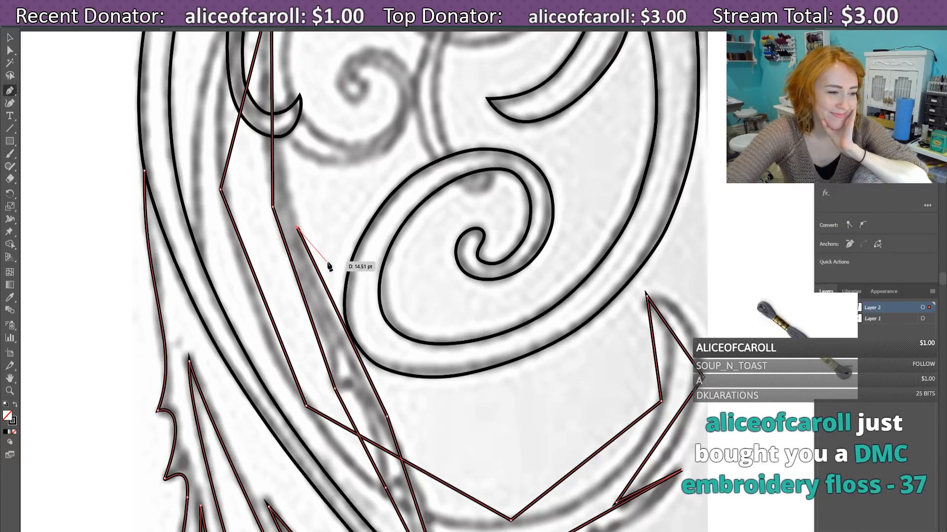
scroll(329, 267, "up", 1)
scroll(330, 269, "up", 1)
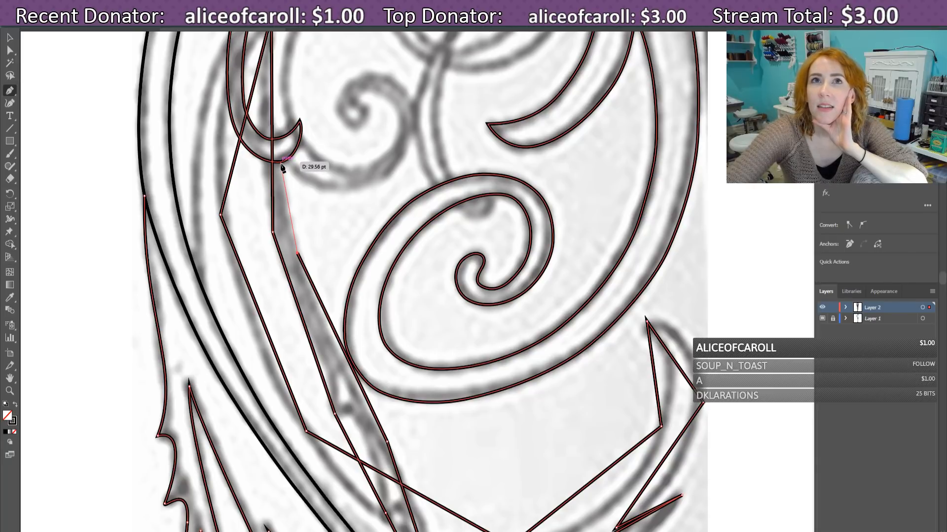
left_click(278, 163)
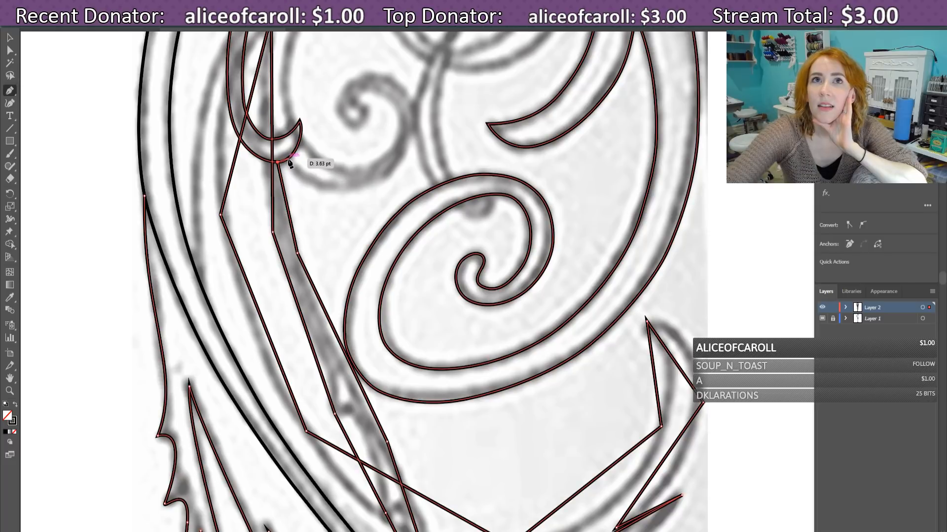
left_click(288, 159)
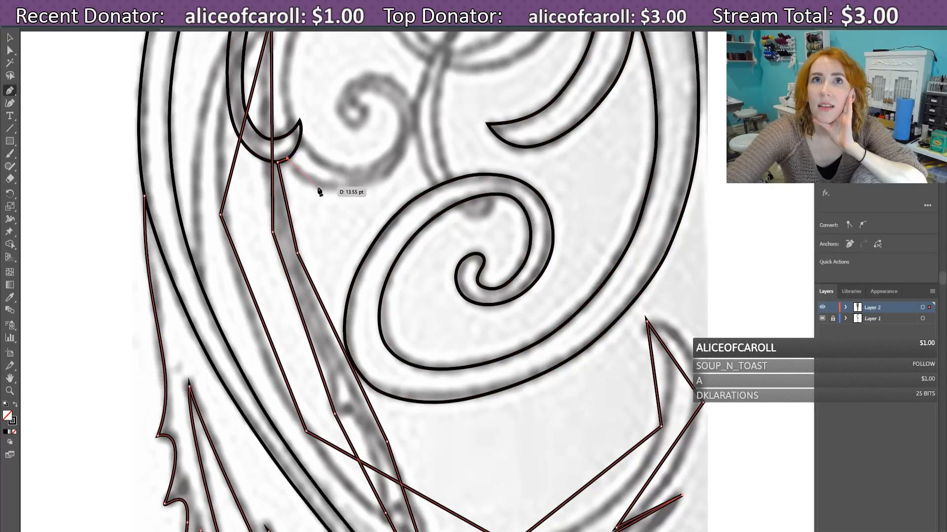
Step: Rough out the small spiral beside the hook with straight Pen segments around its outer edge, inner curl and lower inner edge
left_click(361, 190)
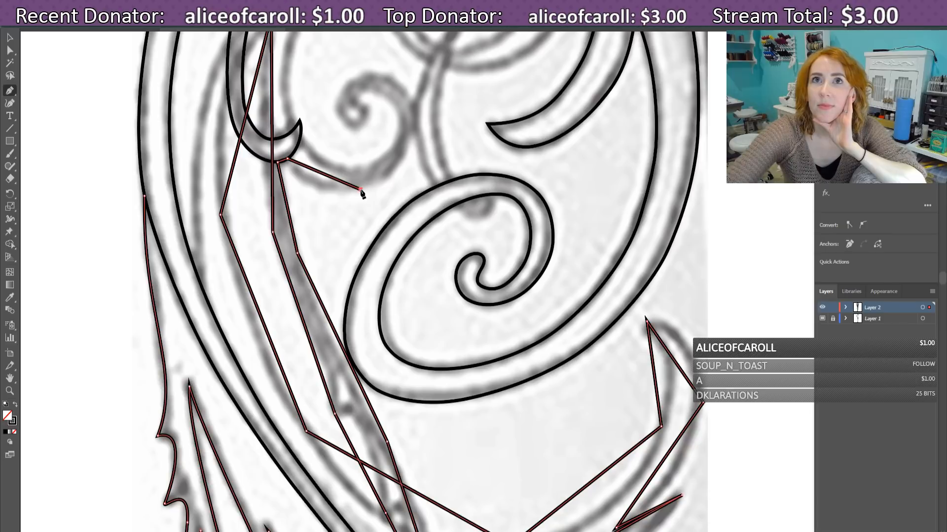
left_click(416, 120)
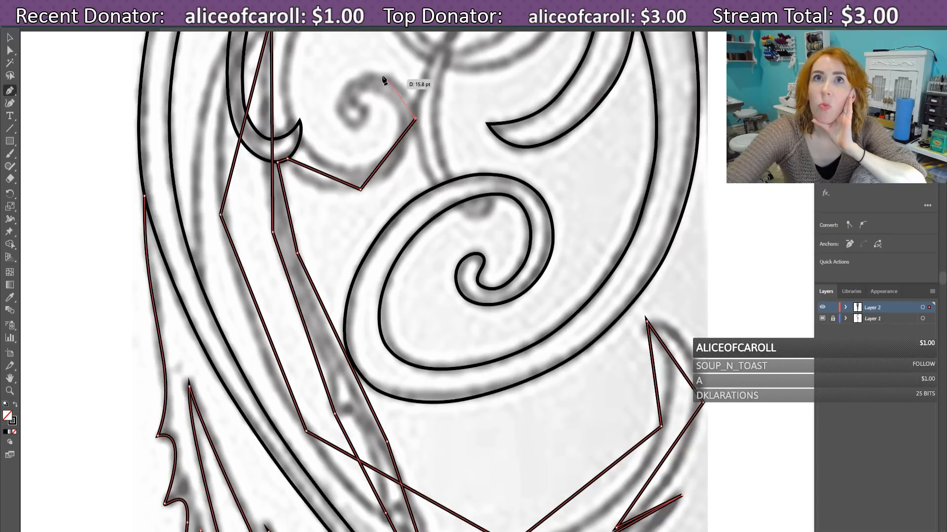
left_click(333, 107)
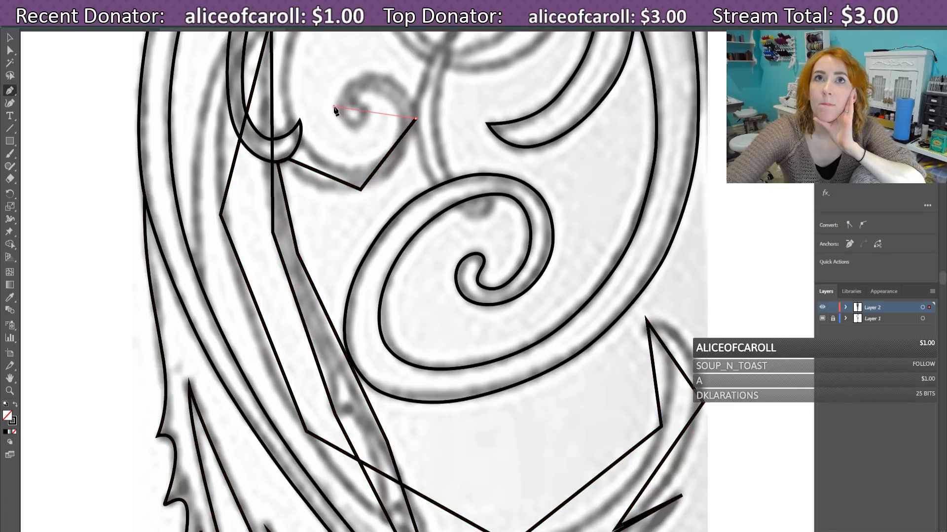
left_click(366, 120)
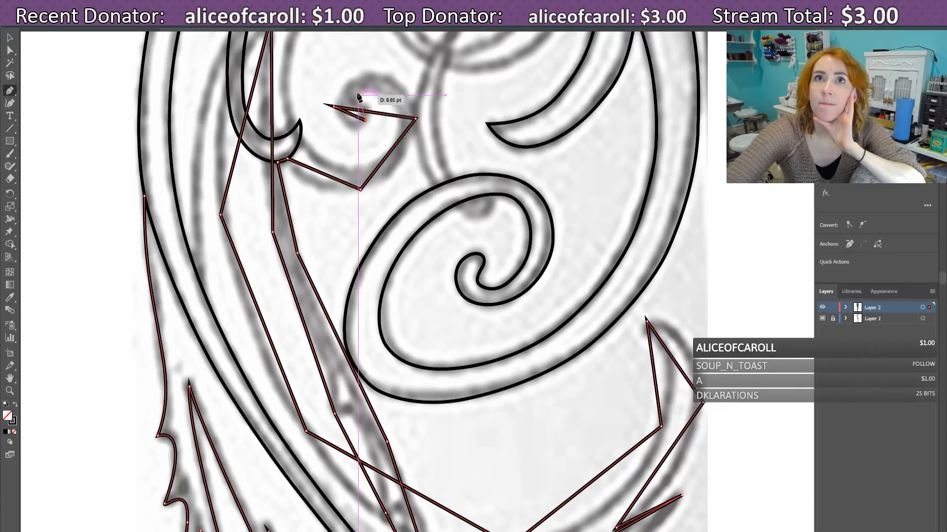
left_click(356, 94)
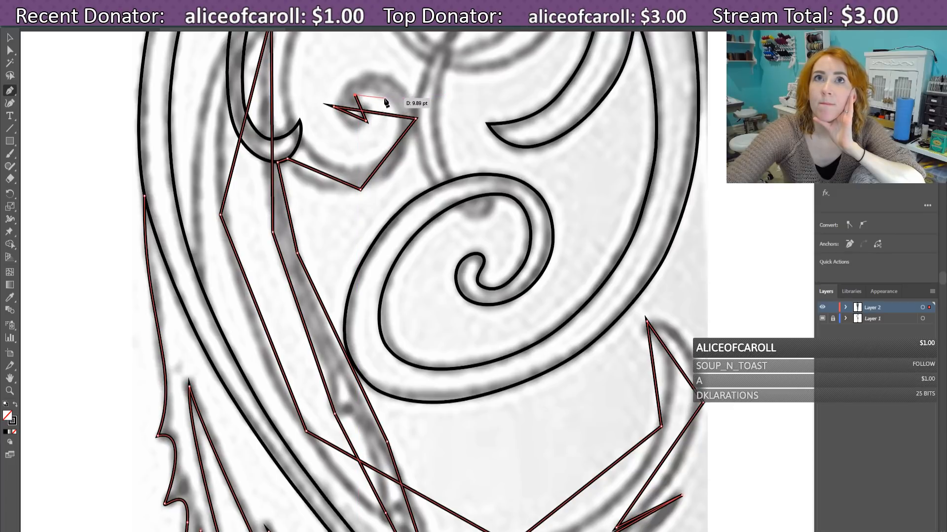
left_click(385, 94)
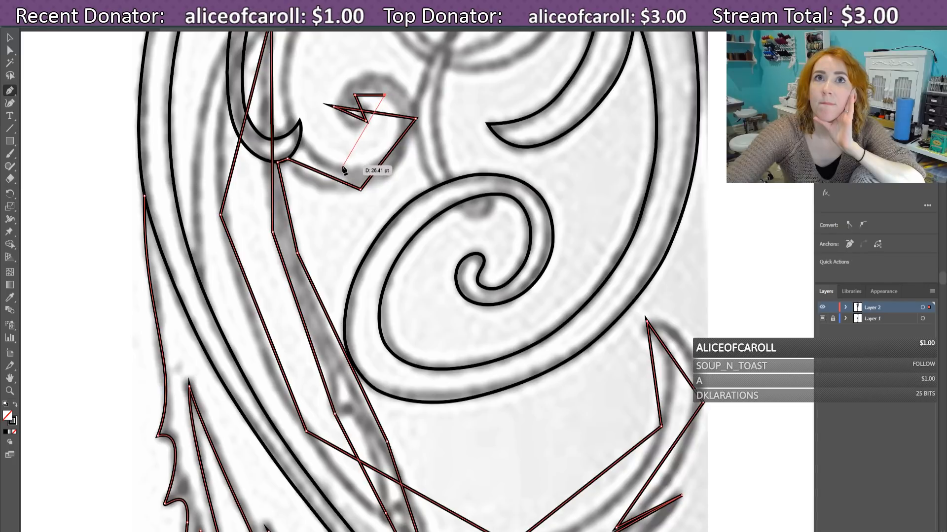
left_click(341, 166)
Step: Continue the Pen path up the inner side of the large arc, around its small barb, and join it at the arc's pointed tip
scroll(341, 203, "up", 3)
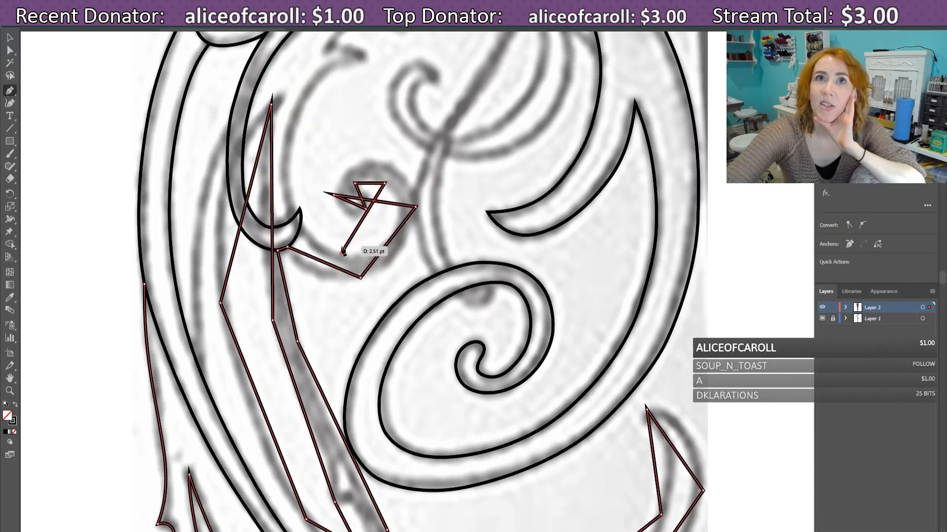
left_click(289, 135)
scroll(355, 118, "up", 2)
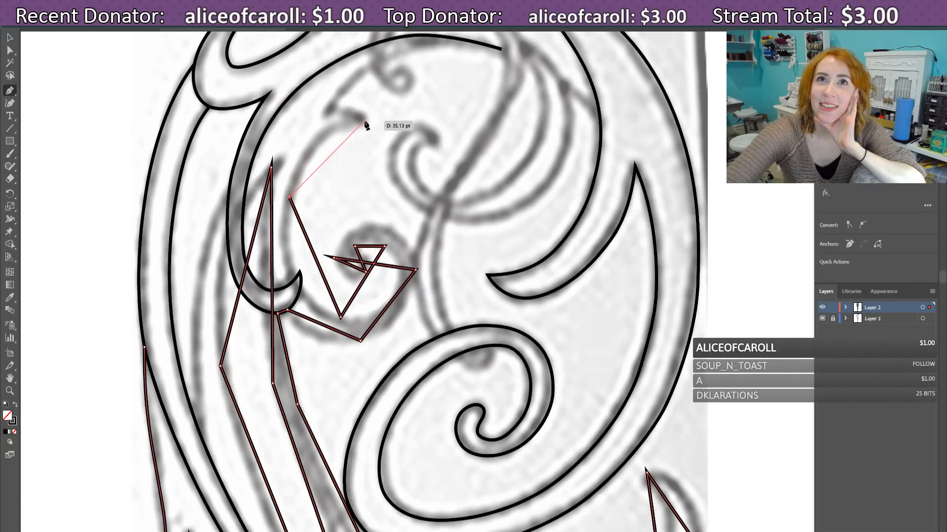
left_click(365, 121)
left_click(326, 110)
scroll(347, 106, "up", 2)
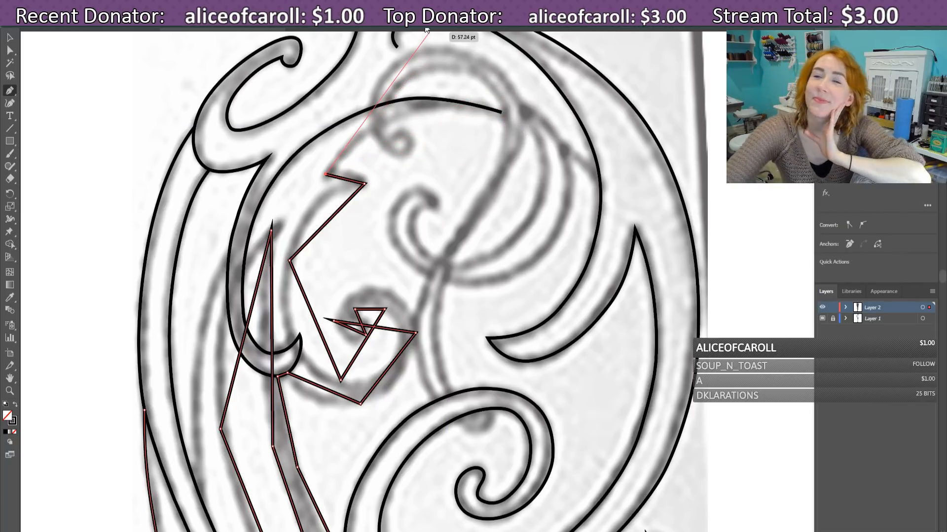
left_click(500, 112)
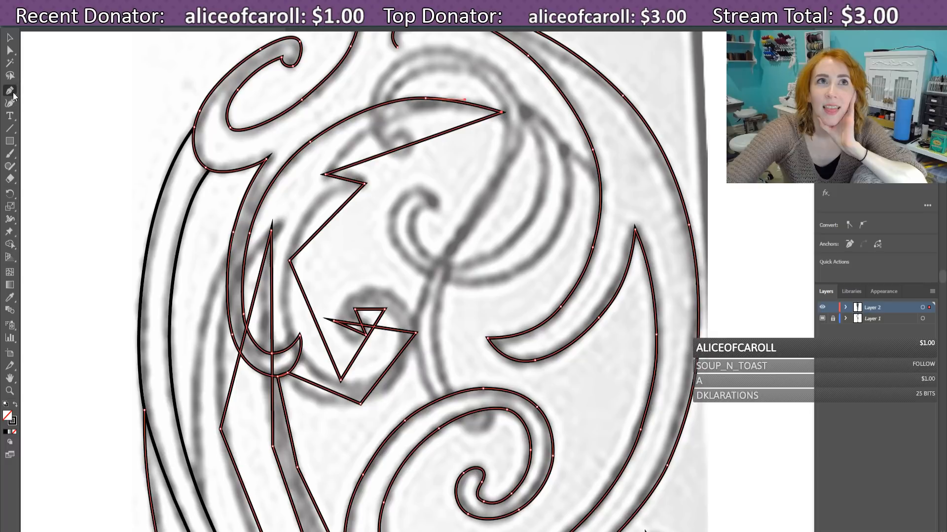
Step: With the Anchor Point tool, bend the straight segments from the arc's tip through the barb and down toward the spiral to match the sketch
left_click_drag(13, 96, 47, 128)
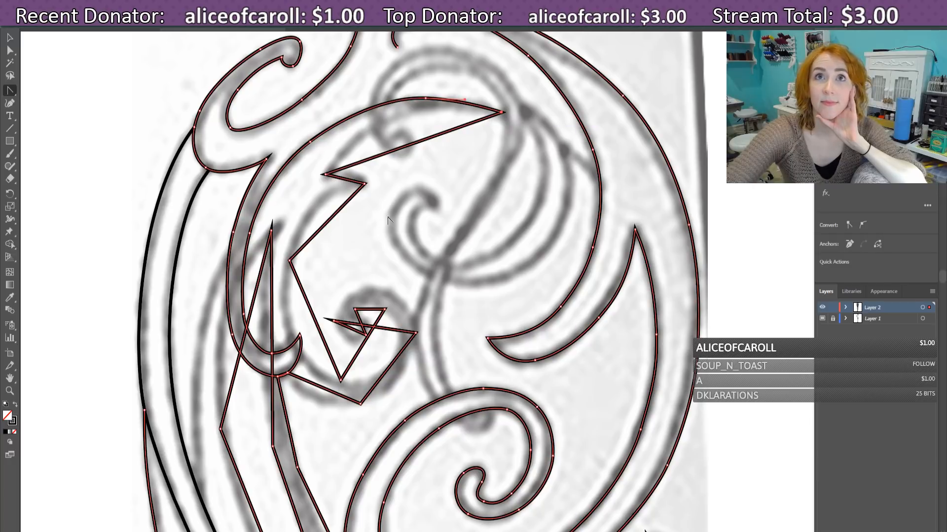
left_click_drag(395, 150, 383, 122)
key("ctrl+a")
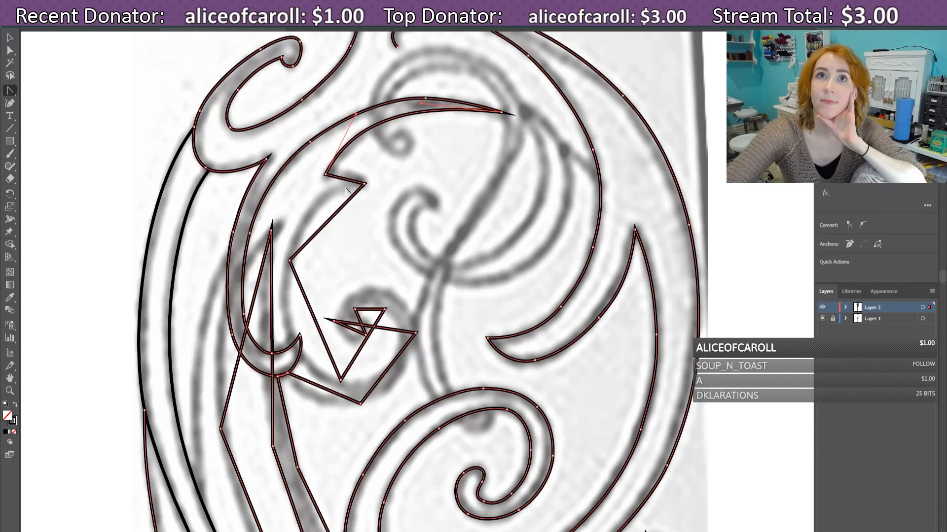
left_click_drag(345, 179, 321, 199)
key("ctrl+a")
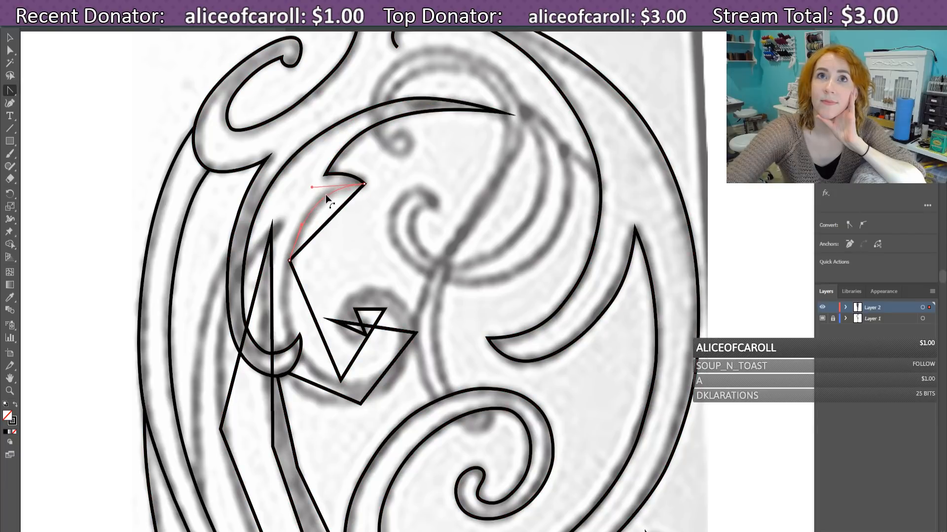
key("ctrl+a")
left_click_drag(308, 301, 287, 329)
key("ctrl+a")
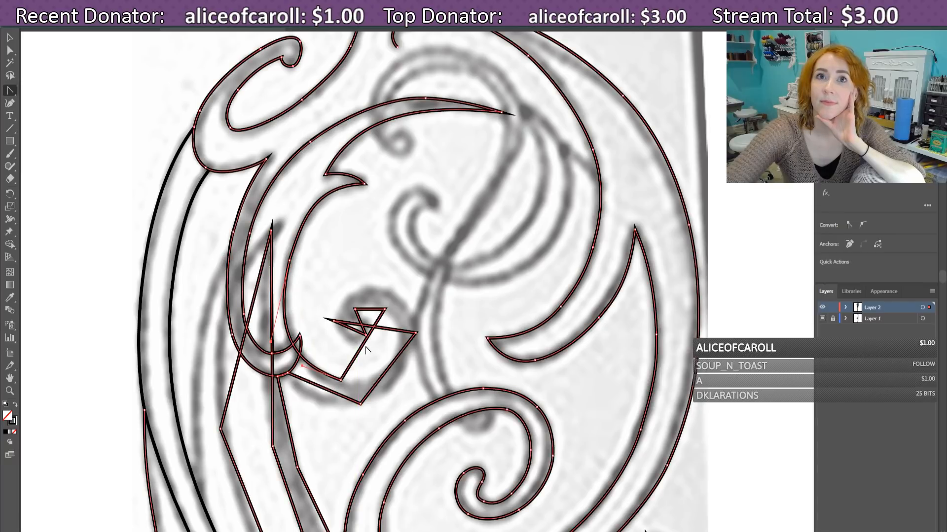
Step: Bend the small spiral's inner segments into curves that follow the sketched inner edge and curl
left_click_drag(363, 346, 397, 364)
key("ctrl+a")
left_click_drag(369, 311, 360, 346)
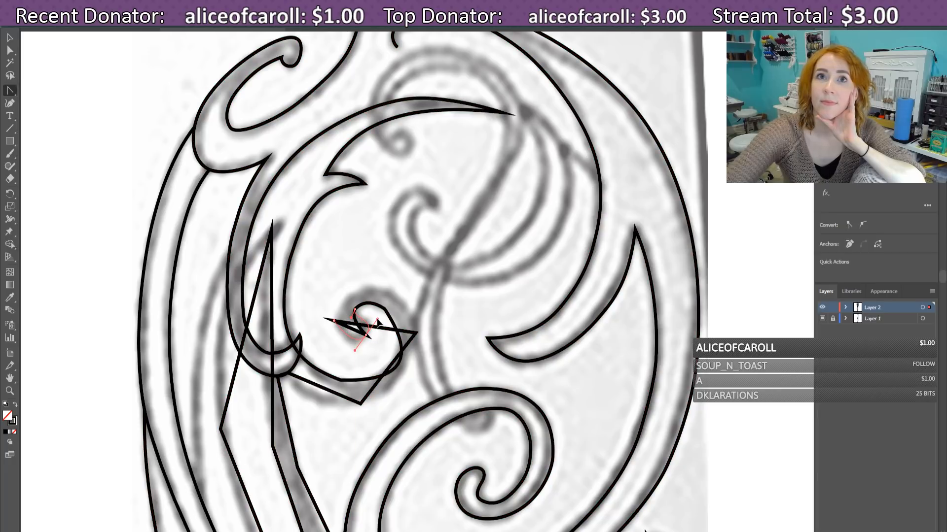
key("ctrl+z")
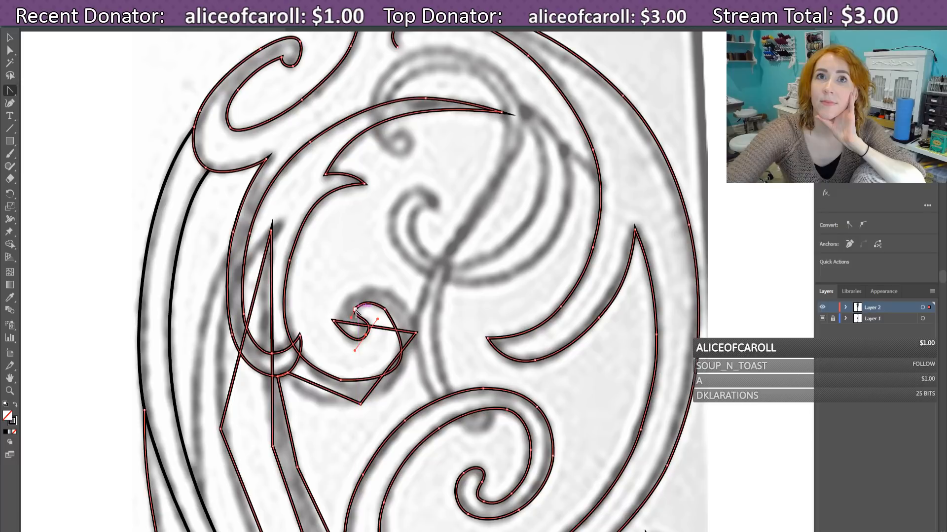
left_click(361, 303)
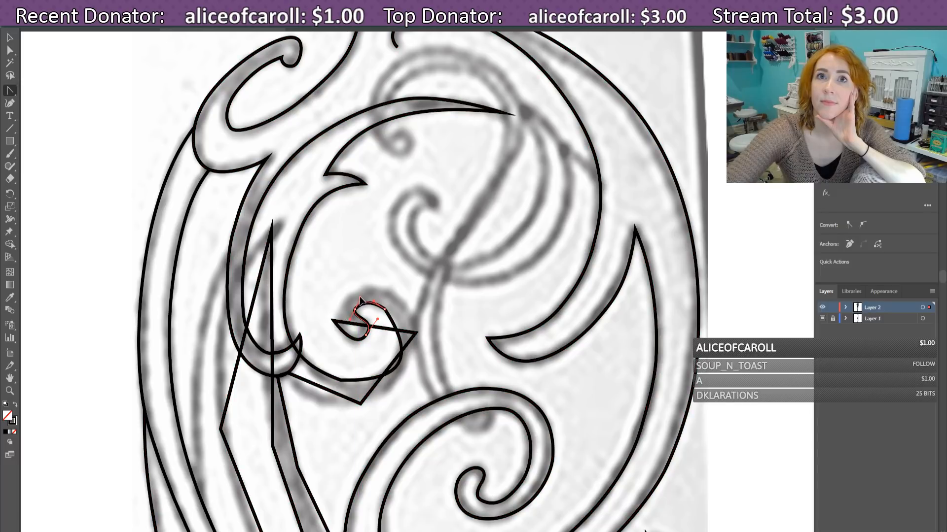
key("ctrl+a")
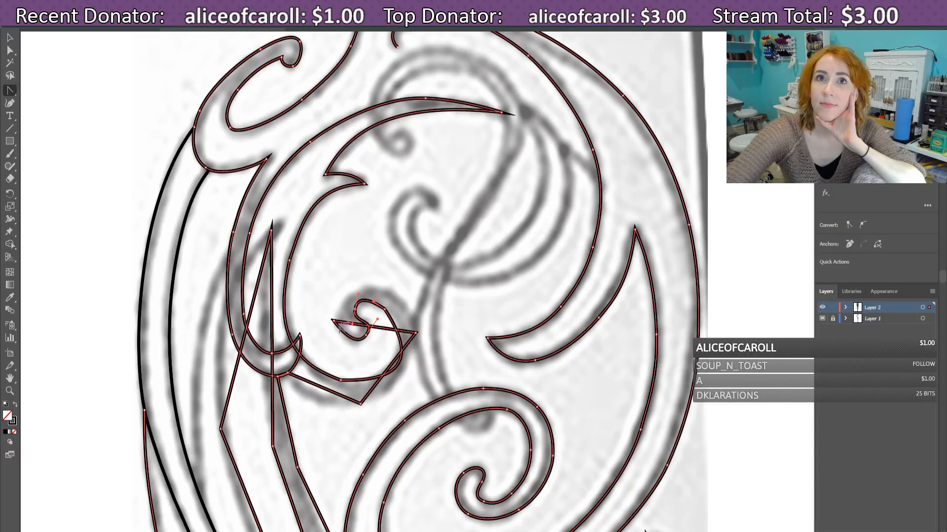
Step: Curve the end of the small spiral's curl and the straight segment across its top along the sketched outline
left_click_drag(333, 323, 339, 294)
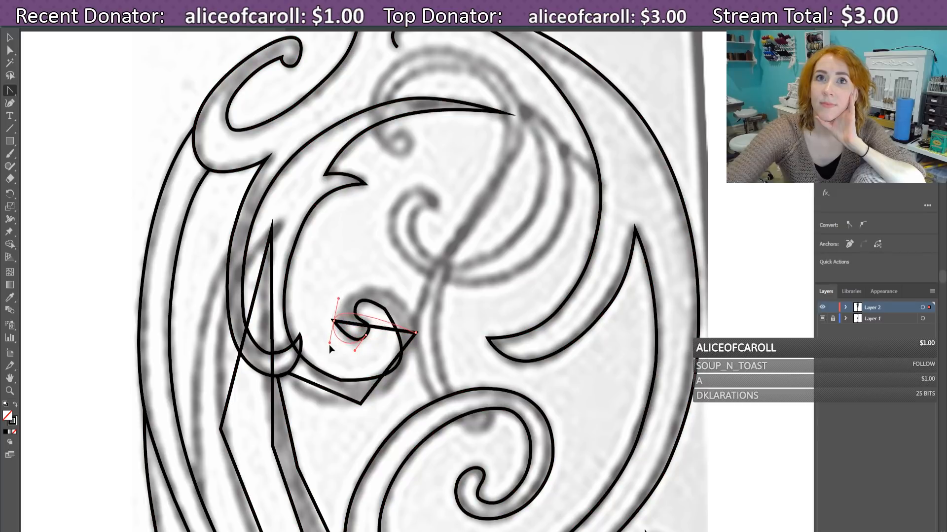
left_click_drag(341, 346, 381, 285)
key("ctrl+a")
key("ctrl+a")
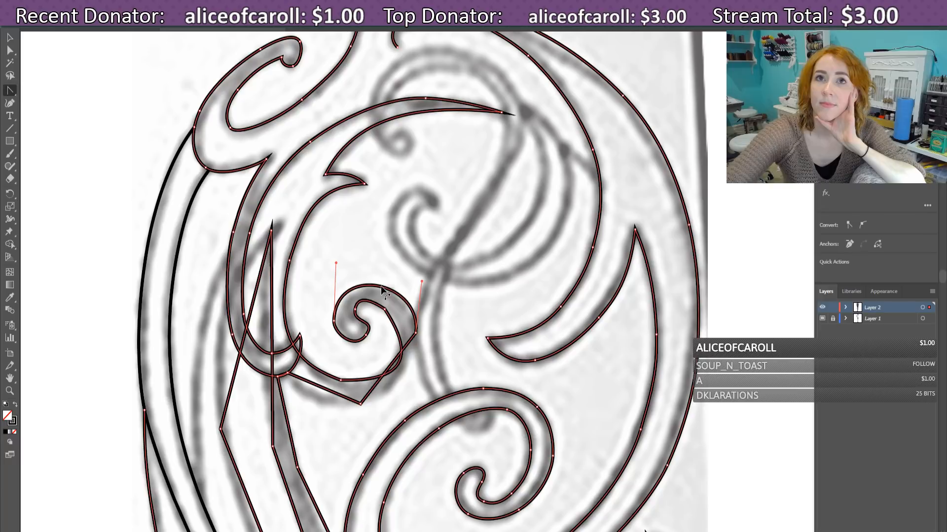
Step: Adjust the curl around its leftmost anchor and reshape the small spiral's upper outer arc over the sketch
left_click(334, 322)
mouse_move(335, 322)
left_mouse_down()
mouse_move(335, 345)
mouse_move(334, 337)
left_mouse_up()
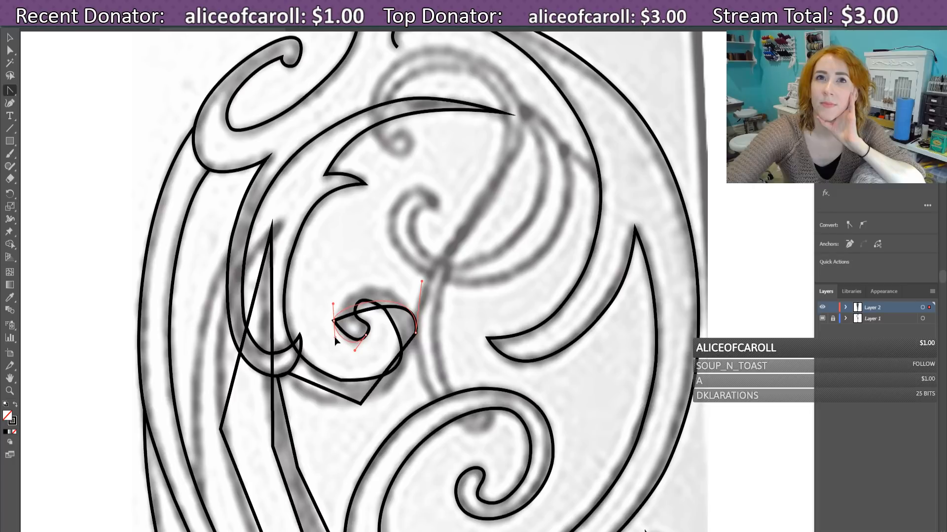
key("ctrl+a")
key("ctrl+z")
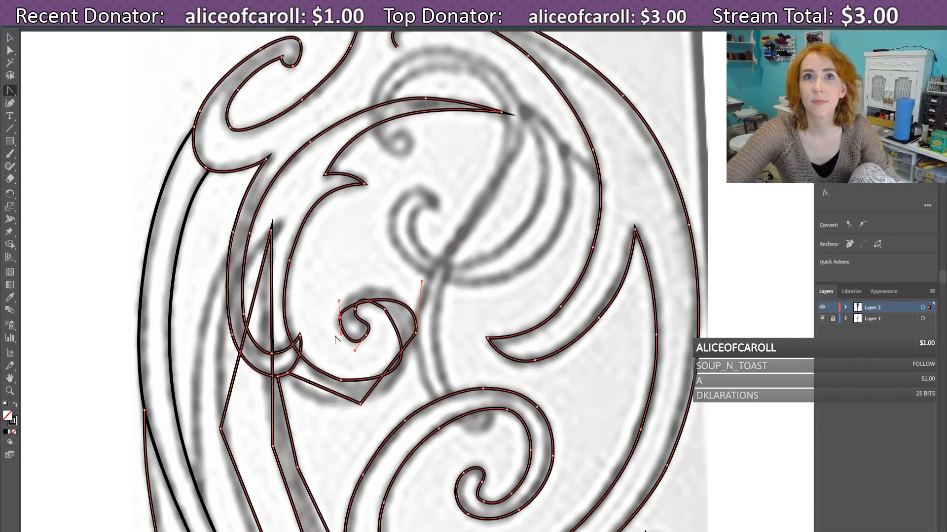
left_click_drag(383, 301, 375, 289)
key("ctrl+a")
Step: Bend the small spiral's right outer edge and underside into a smooth curve leading back to the crescent hook
scroll(401, 290, "down", 3)
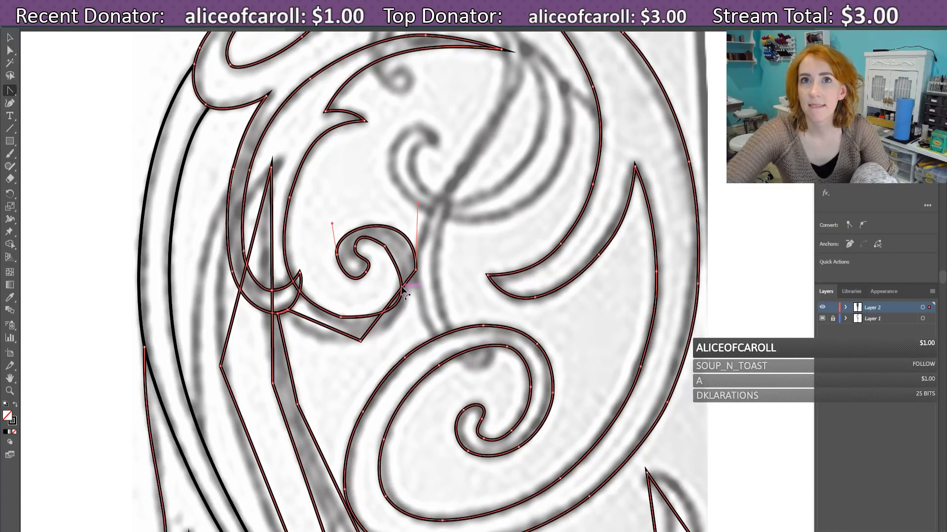
left_click_drag(405, 280, 407, 310)
key("ctrl+a")
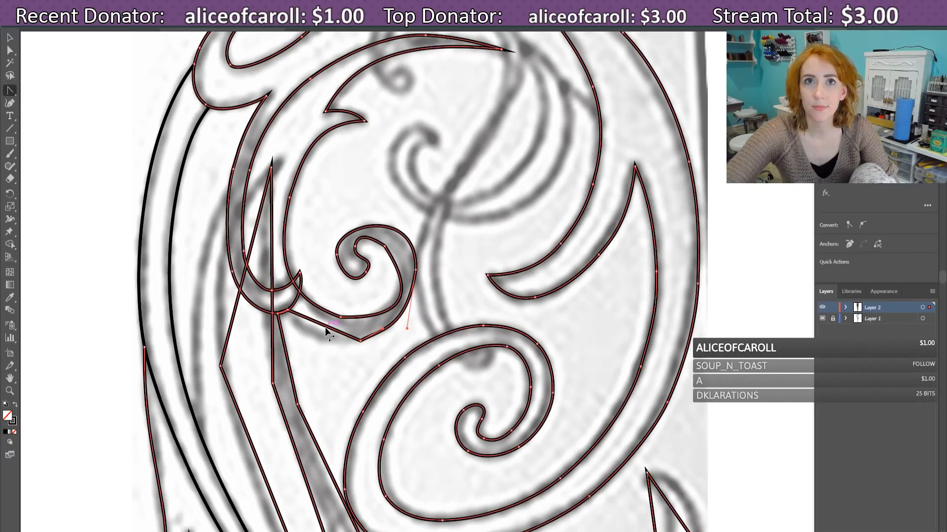
left_click_drag(324, 327, 312, 335)
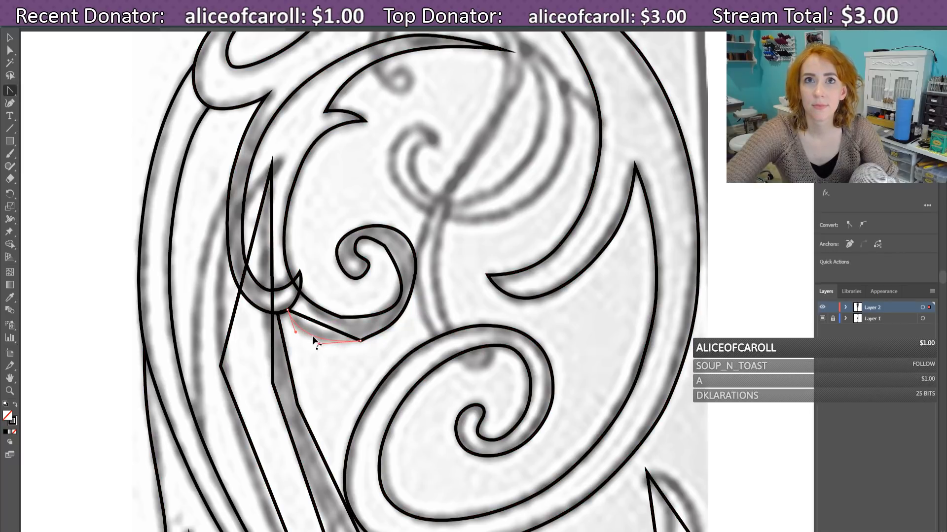
key("ctrl+a")
left_click(374, 338)
left_click_drag(374, 337, 386, 333)
key("ctrl+a")
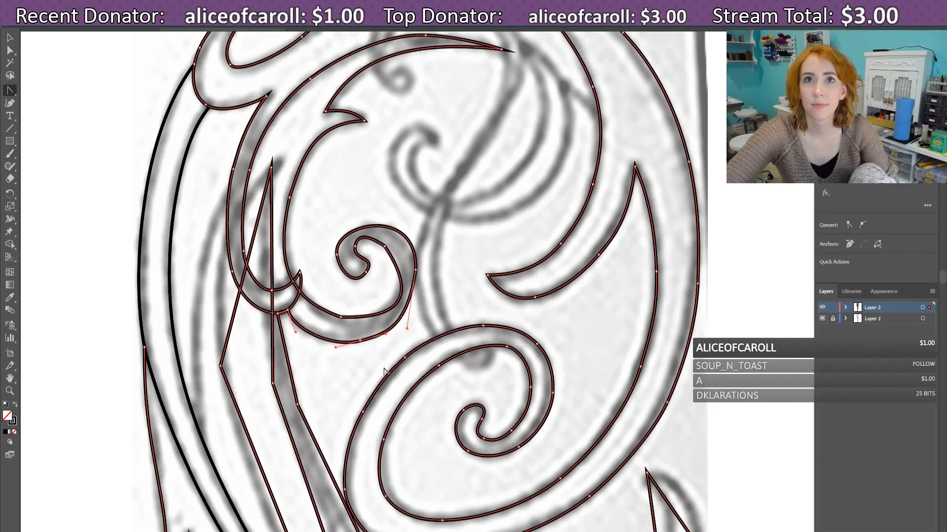
left_click_drag(384, 363, 387, 360)
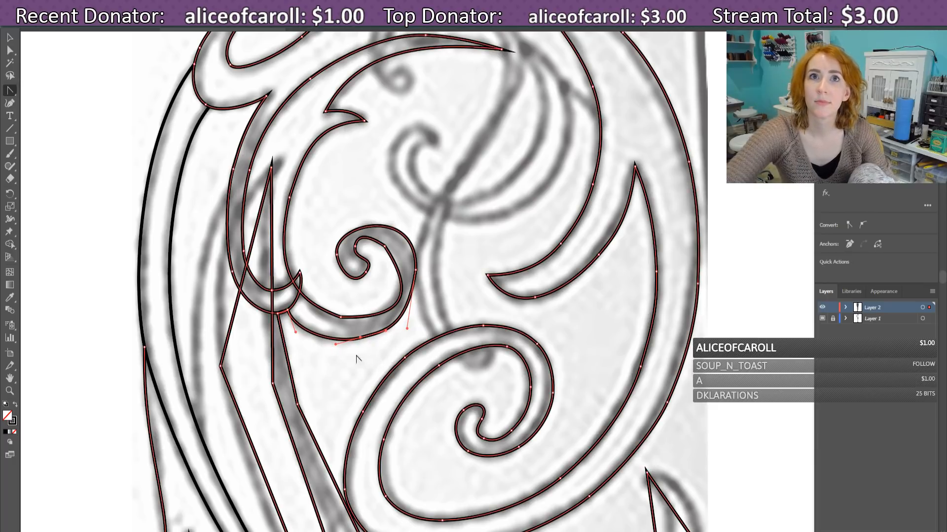
Step: Bend both sides of the tall spike beside the small spiral, plus the segment below the crescent hook, into curves following the sketched stem
scroll(299, 348, "down", 3)
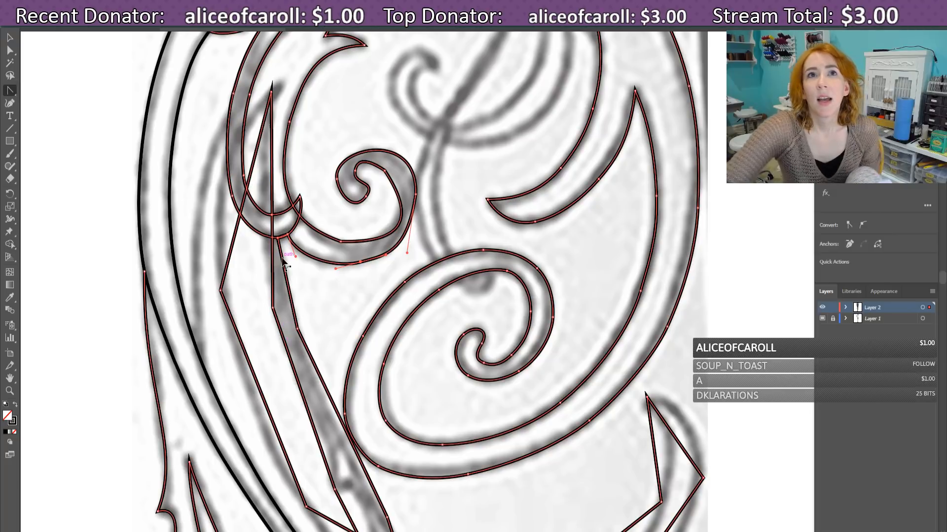
left_click_drag(274, 190, 261, 190)
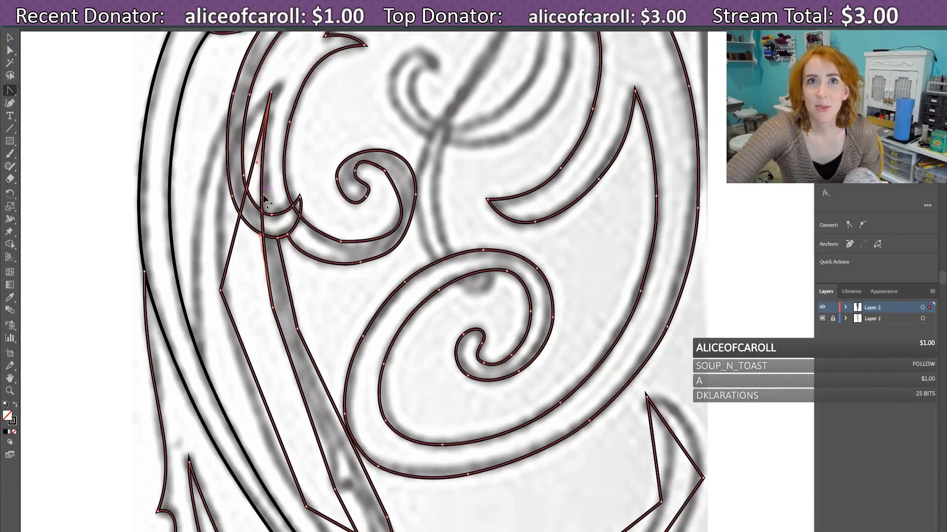
left_click(287, 278)
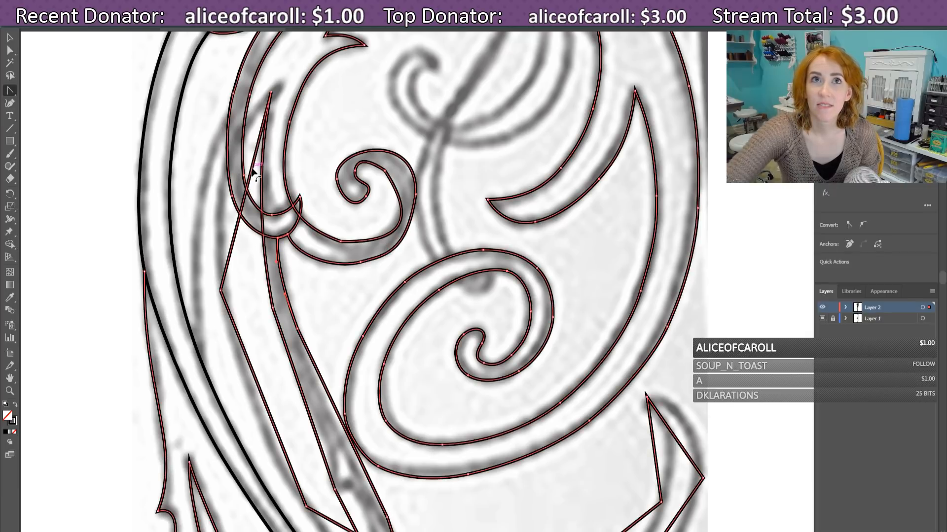
left_click(231, 162)
left_click_drag(226, 162, 223, 170)
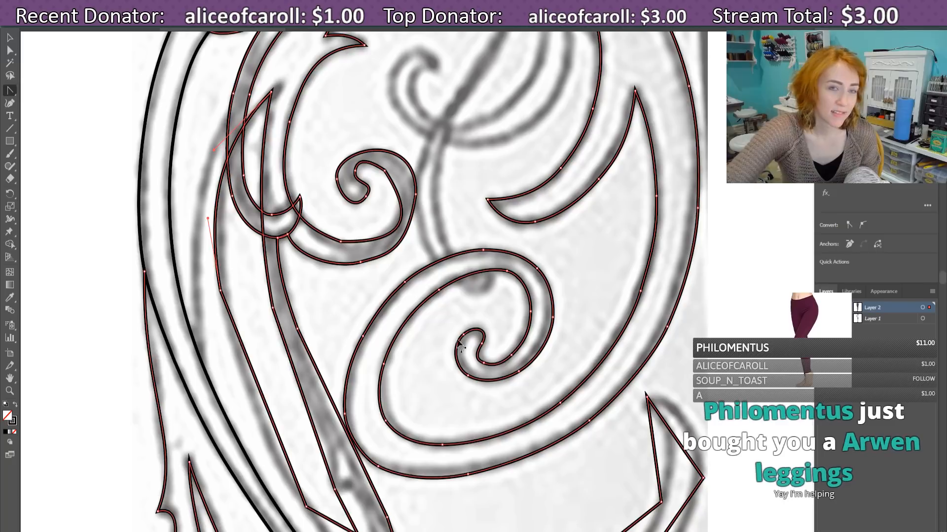
scroll(327, 354, "down", 3)
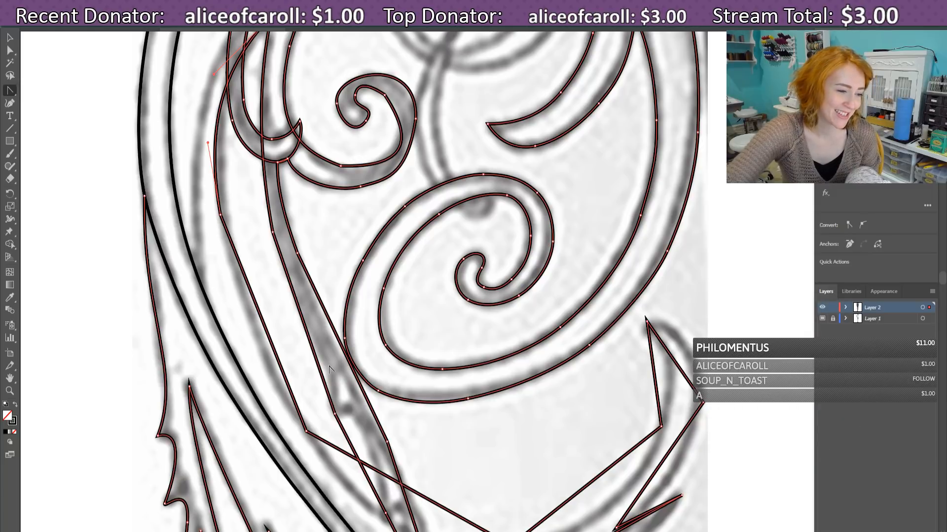
scroll(329, 369, "down", 1)
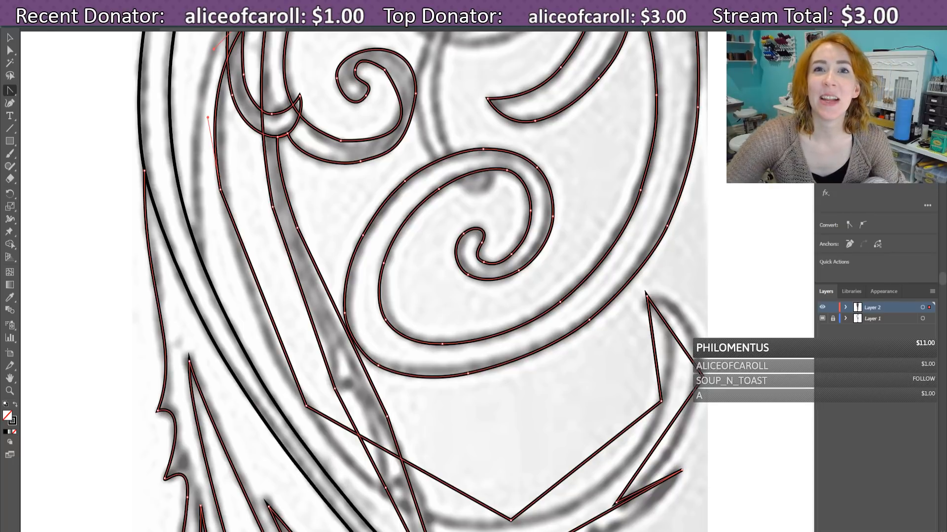
key("alt+Tab")
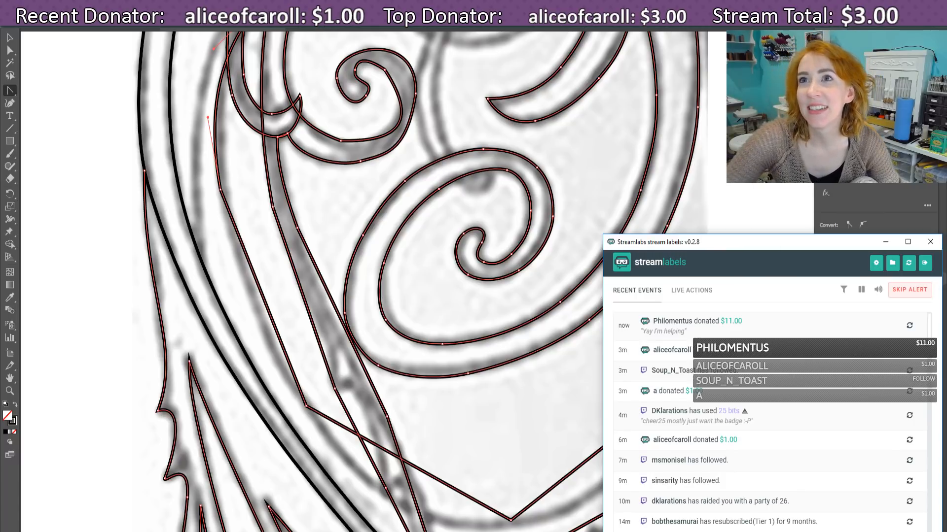
key("alt+Tab")
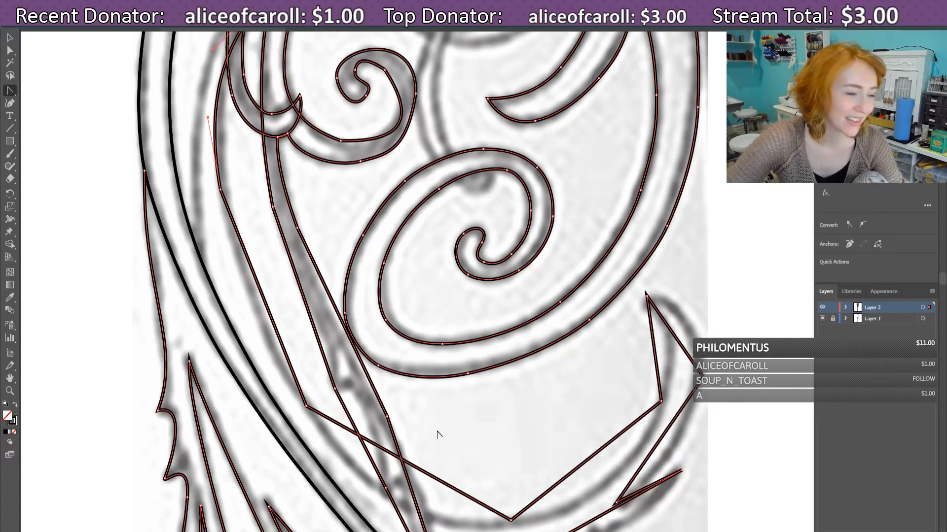
Step: Bend the long stem's outer edge and the straight segments beneath the large spiral into one sweeping curve along the sketch
scroll(313, 231, "down", 1)
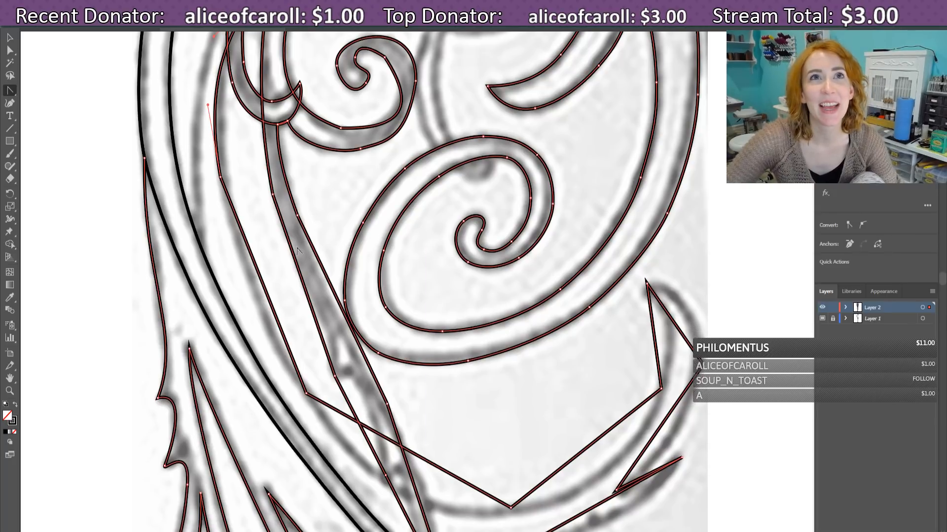
left_click(250, 274)
left_click_drag(250, 274, 248, 276)
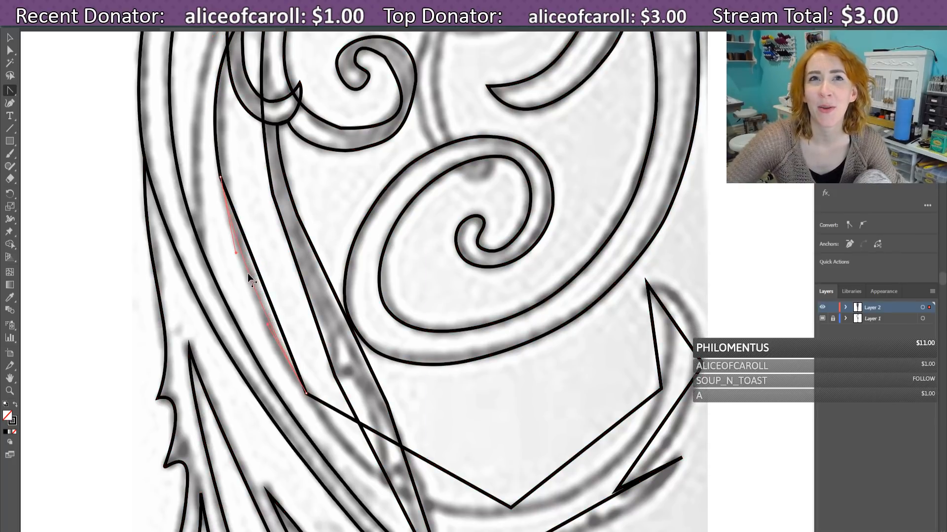
left_click_drag(457, 481, 416, 501)
key("ctrl+a")
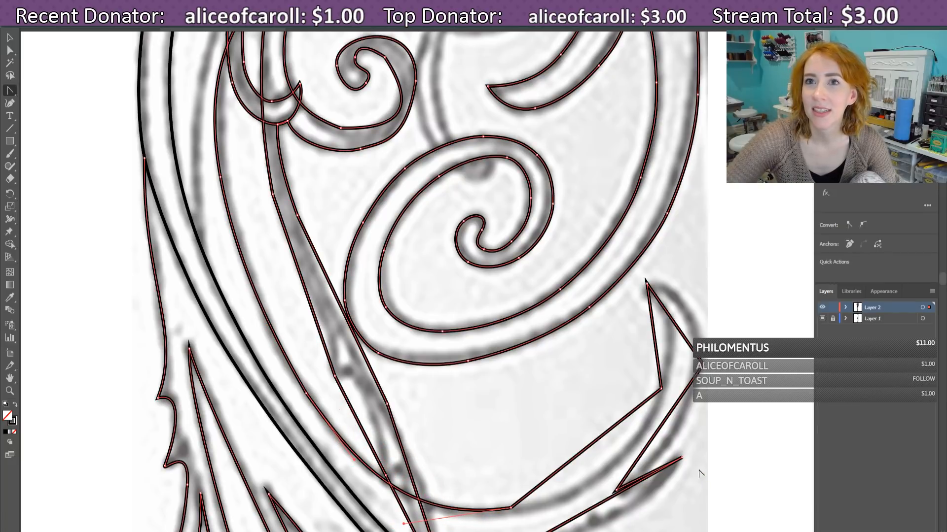
left_click_drag(593, 447, 608, 469)
key("ctrl+a")
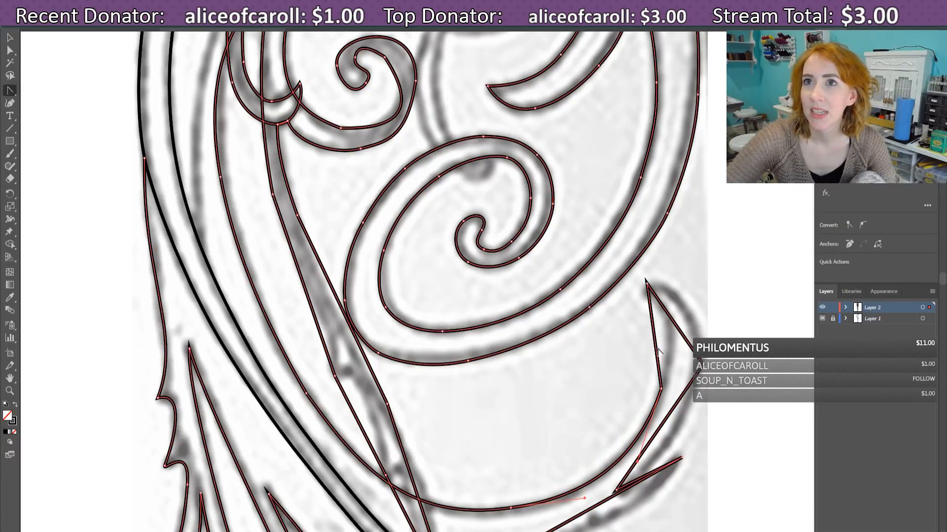
Step: Curve the inner and outer segments meeting at the tip of the sweeping stem below the large spiral
left_click_drag(660, 339, 669, 329)
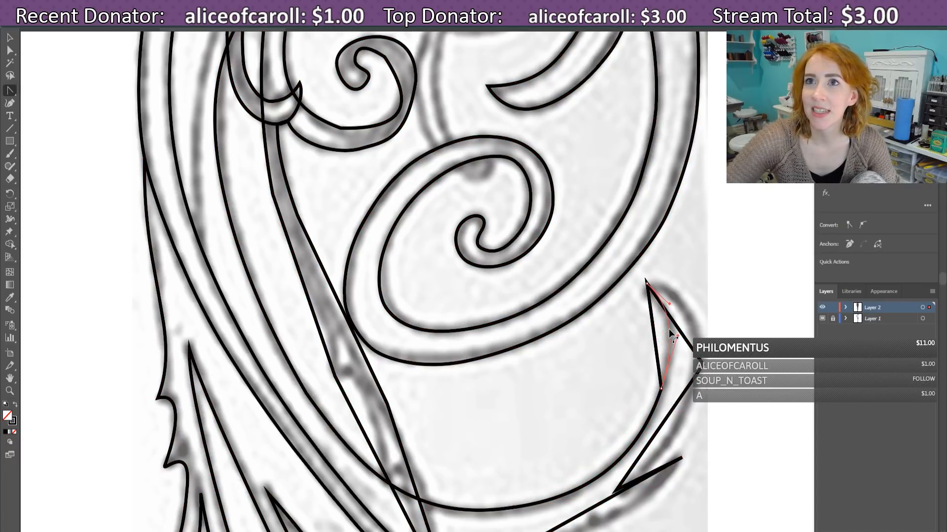
key("ctrl+a")
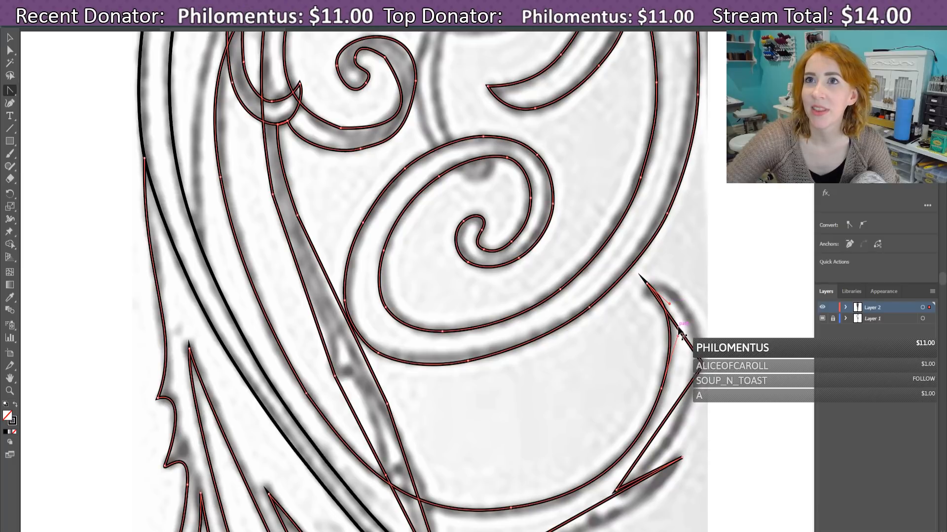
left_click(687, 306)
left_click_drag(687, 306, 688, 308)
key("ctrl+a")
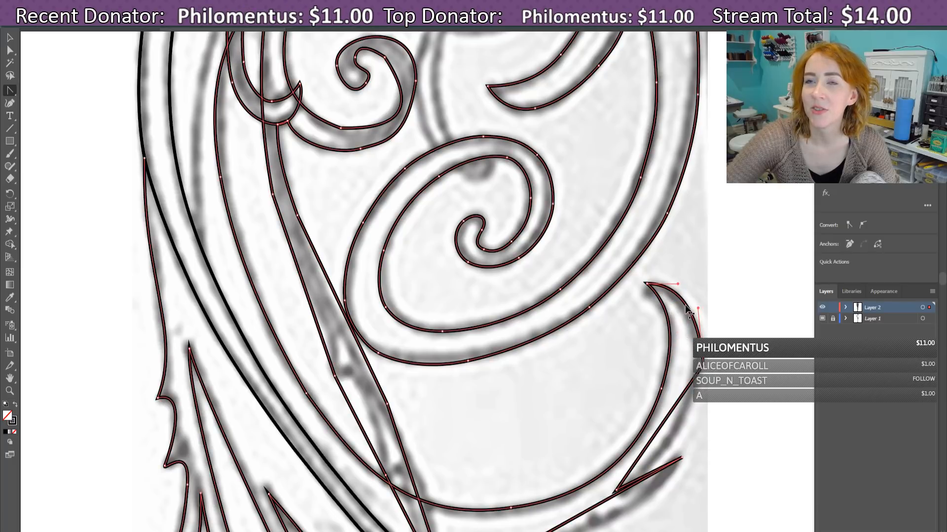
Step: Turn the sweeping stem's tip into a rounded end with direction handles, and adjust its inner edge to match the sketch
left_click(648, 286)
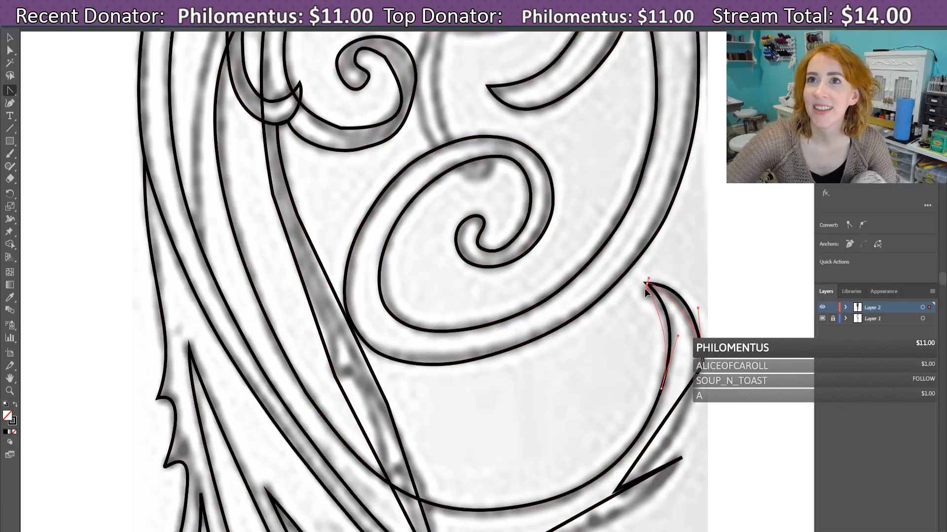
left_click_drag(638, 296, 637, 297)
key("ctrl+a")
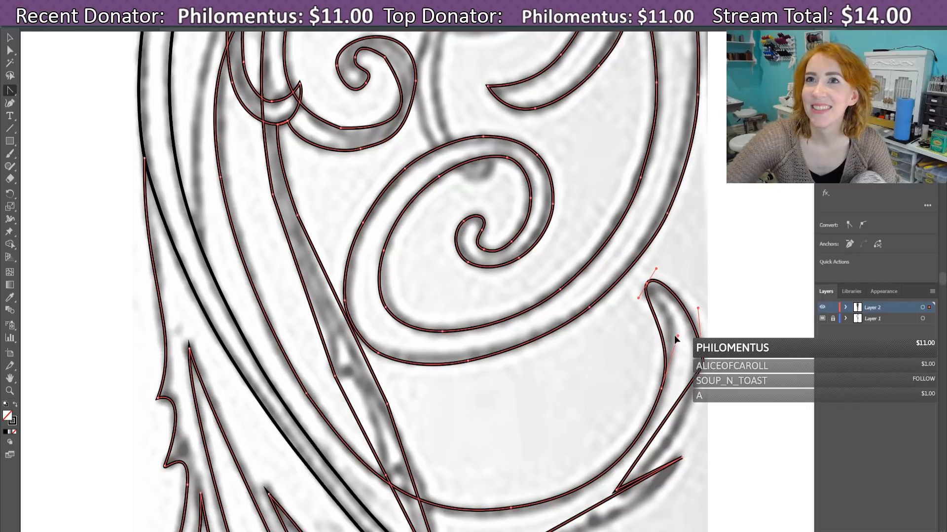
left_click_drag(678, 336, 689, 311)
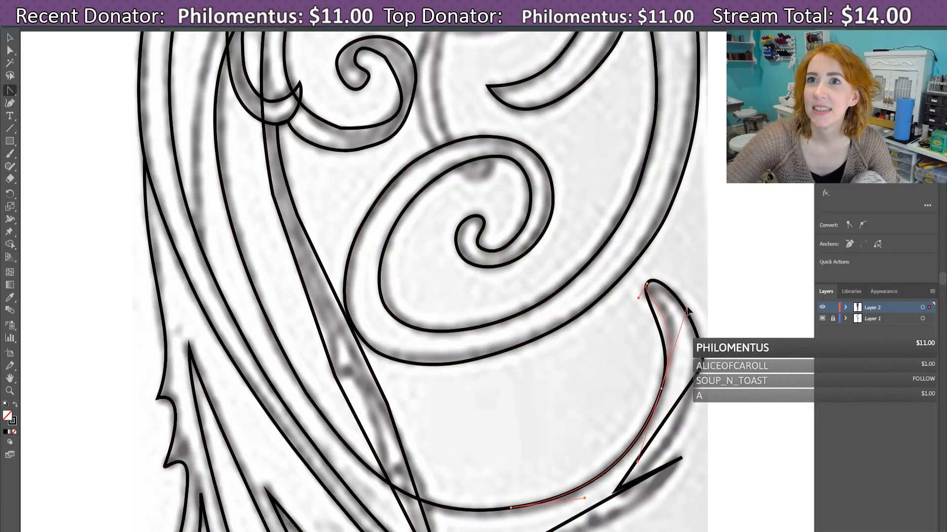
key("ctrl+a")
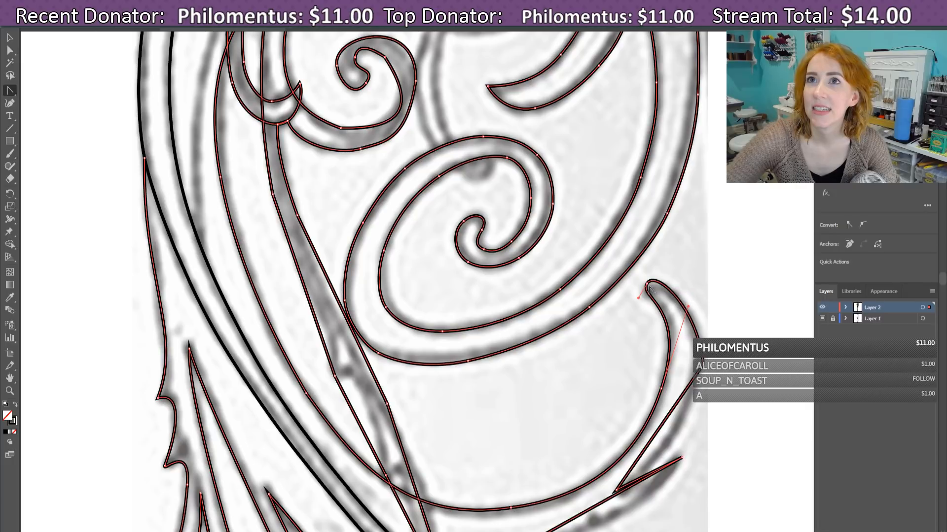
mouse_move(638, 297)
left_mouse_down()
mouse_move(628, 292)
mouse_move(622, 300)
left_mouse_up()
key("ctrl+a")
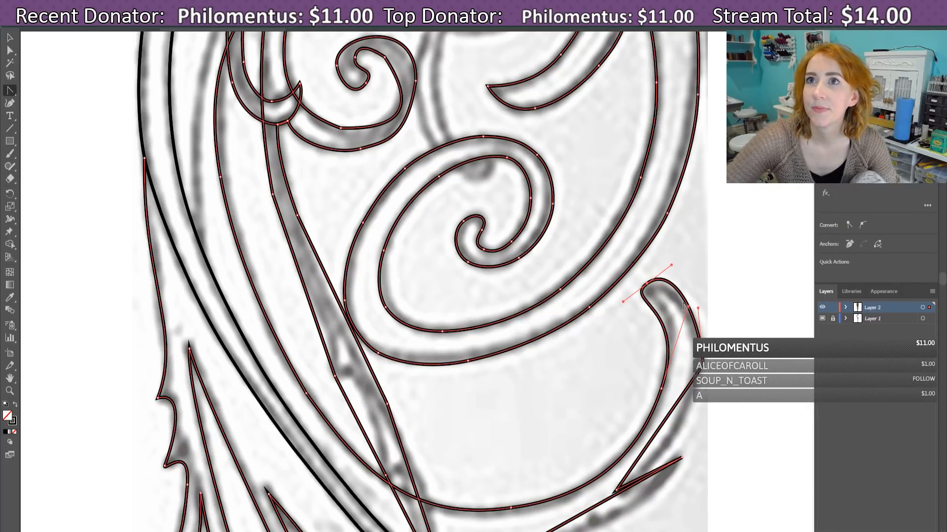
Step: Refine the direction handles at the tip and along the inner edge so the rounded end follows the sketched hook
left_click_drag(697, 308, 691, 294)
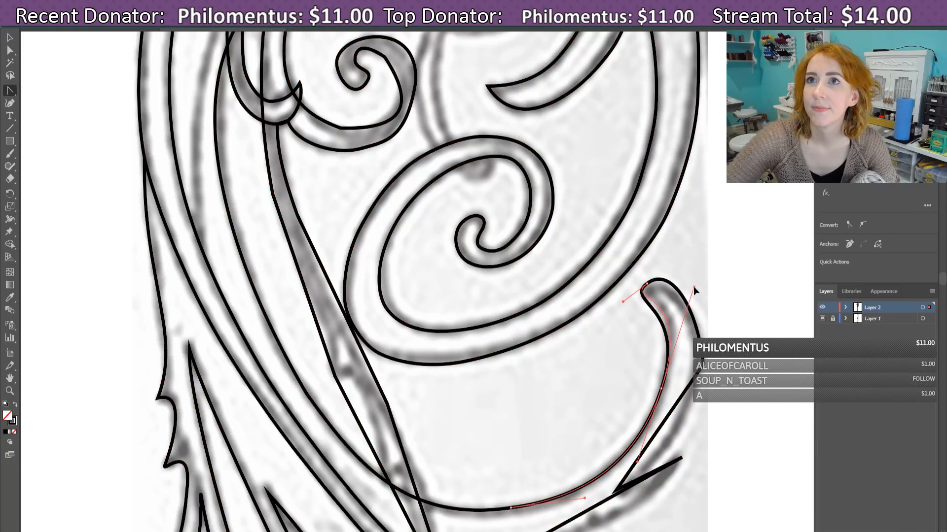
key("ctrl+a")
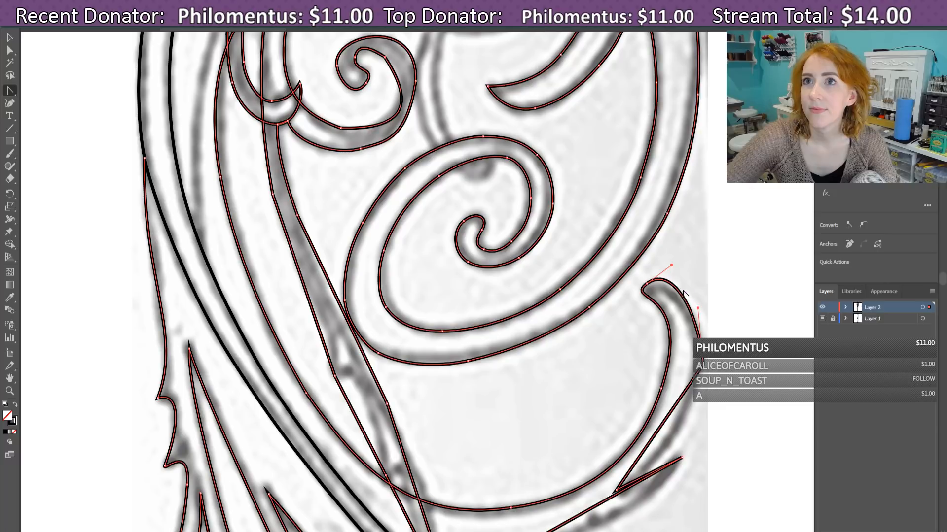
left_click_drag(670, 265, 680, 294)
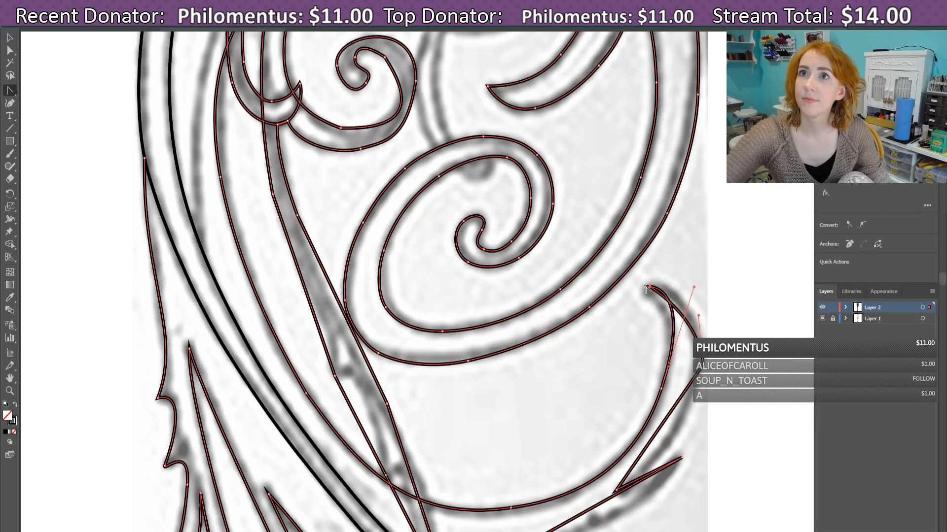
left_click(660, 280)
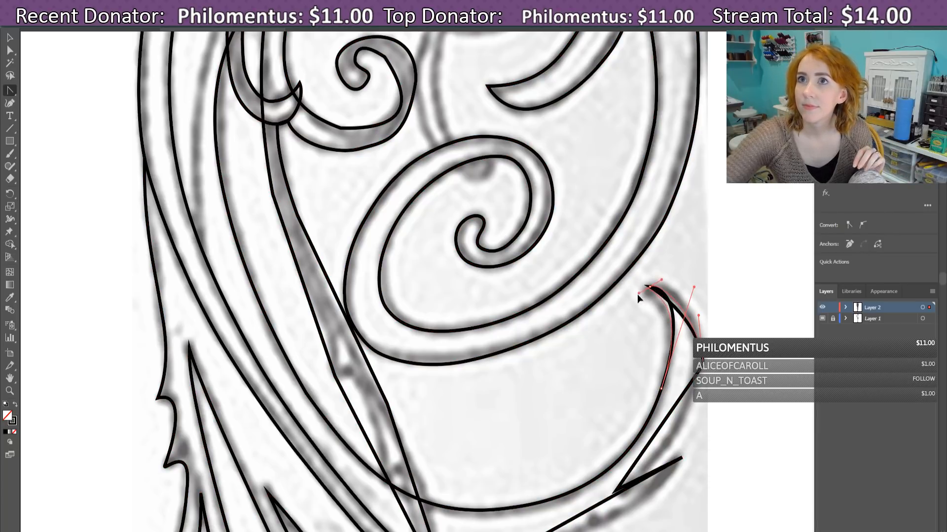
left_click_drag(634, 300, 623, 298)
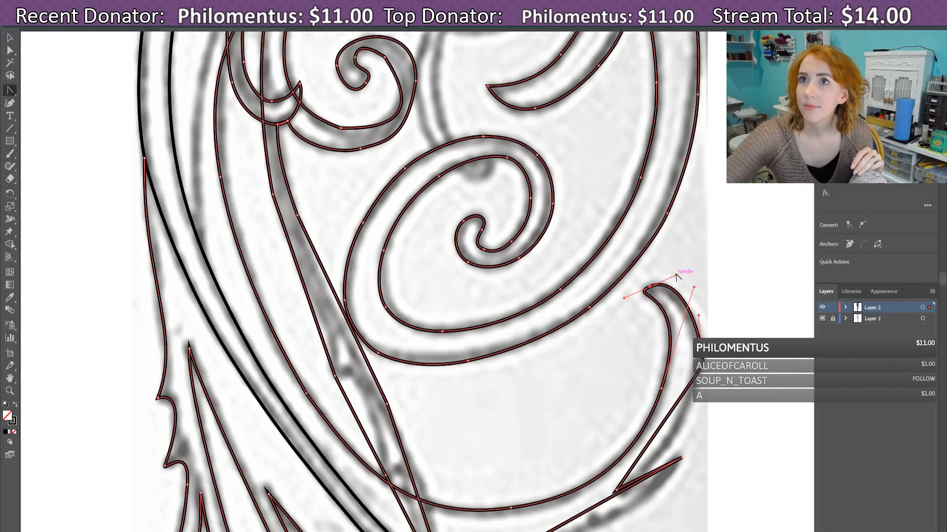
left_click_drag(675, 277, 701, 273)
Step: Reshape the sweeping stem's outer edge around its rightmost anchor and bend the segment down to the barb's notch
scroll(708, 305, "down", 3)
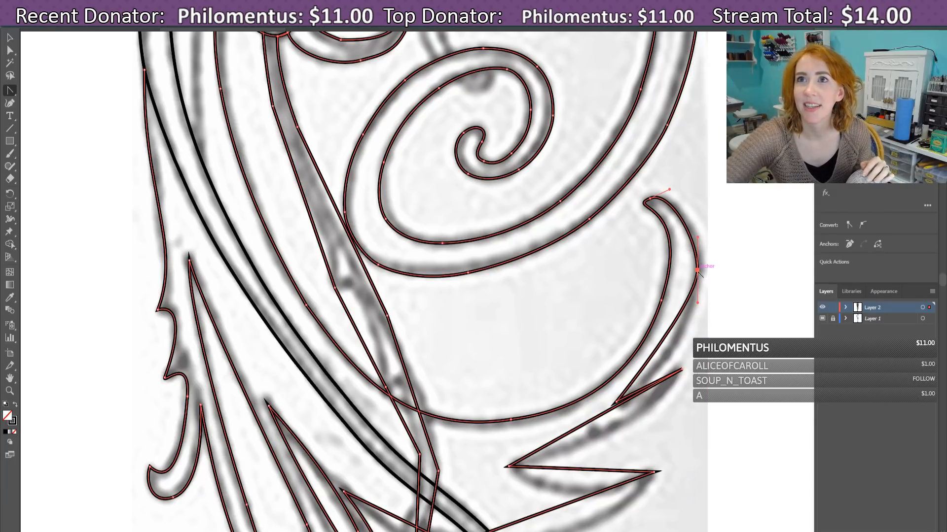
mouse_move(697, 238)
left_mouse_down()
mouse_move(699, 259)
mouse_move(700, 224)
left_mouse_up()
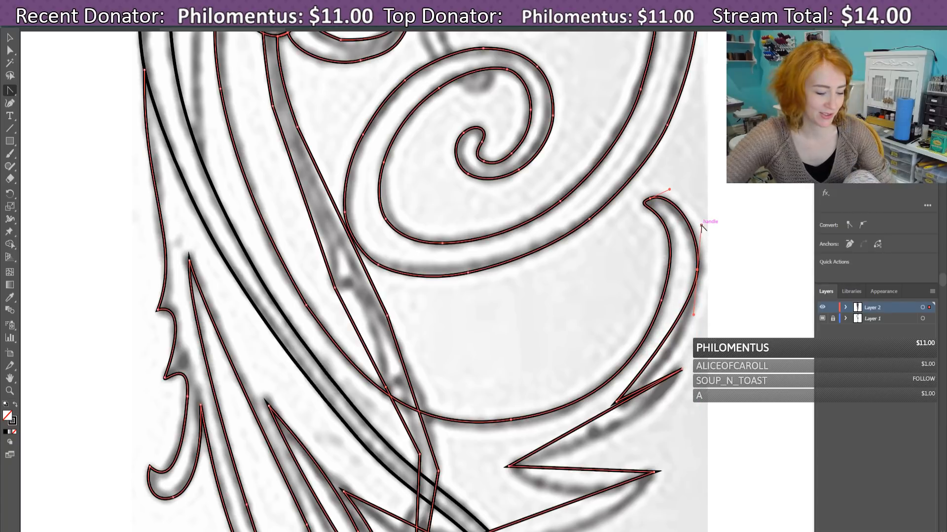
scroll(688, 276, "down", 2)
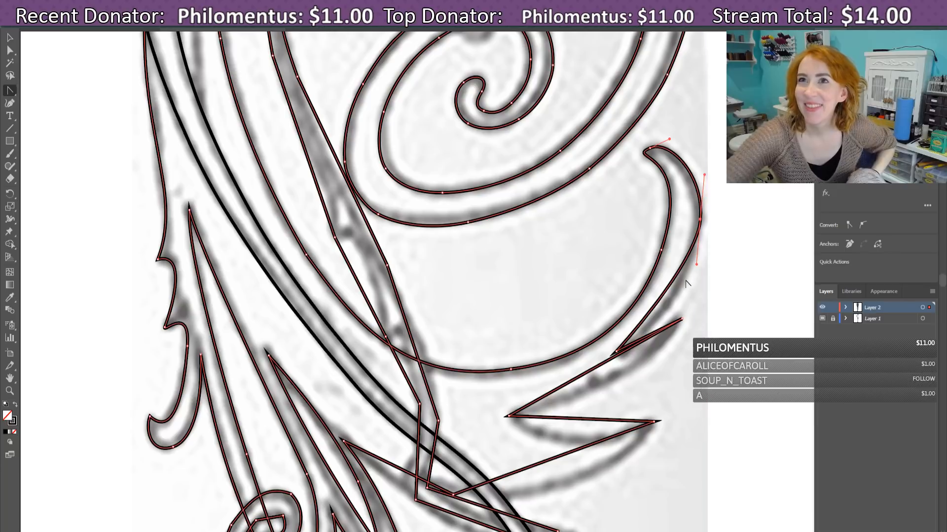
left_click_drag(672, 282, 674, 292)
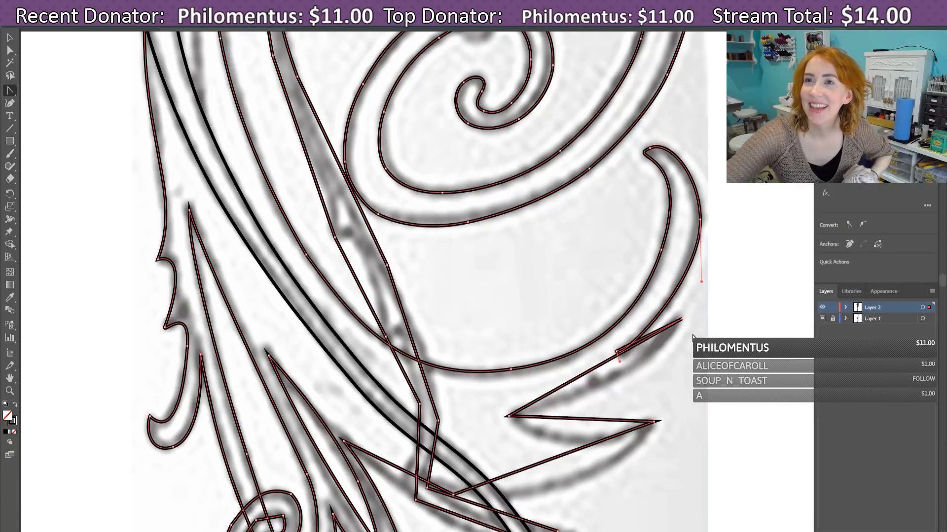
Step: Curve the upper edge and underside of the first barb below the sweeping stem, adjusting the notch anchor to fit the sketch
scroll(692, 337, "down", 1)
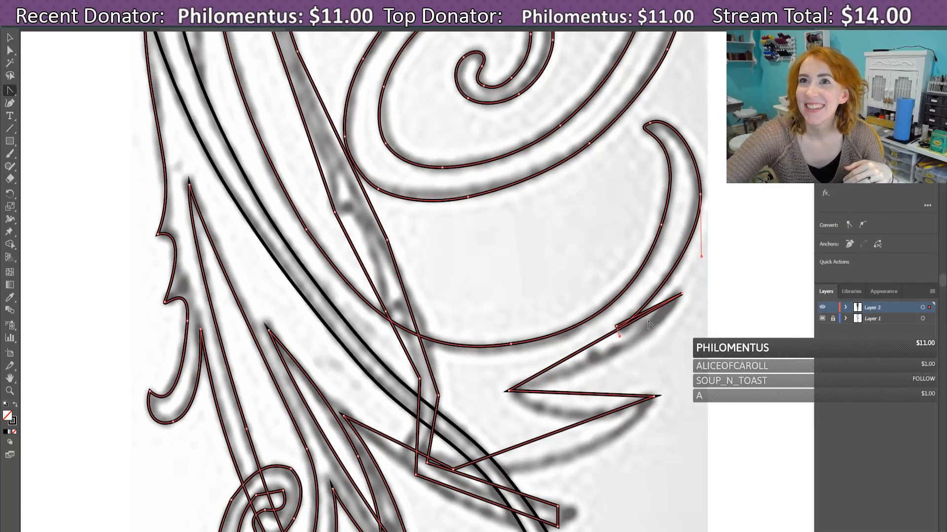
left_click_drag(590, 345, 619, 352)
left_click(643, 321)
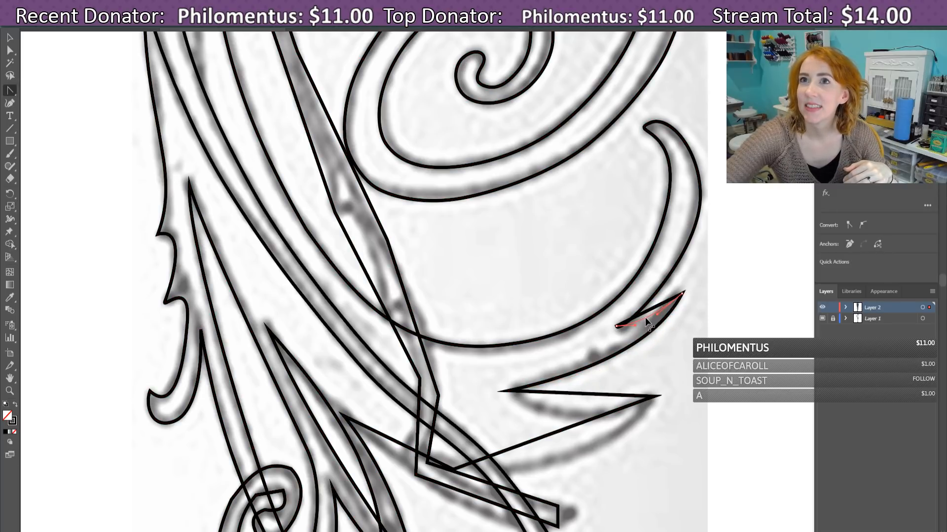
key("ctrl+a")
left_click(626, 320)
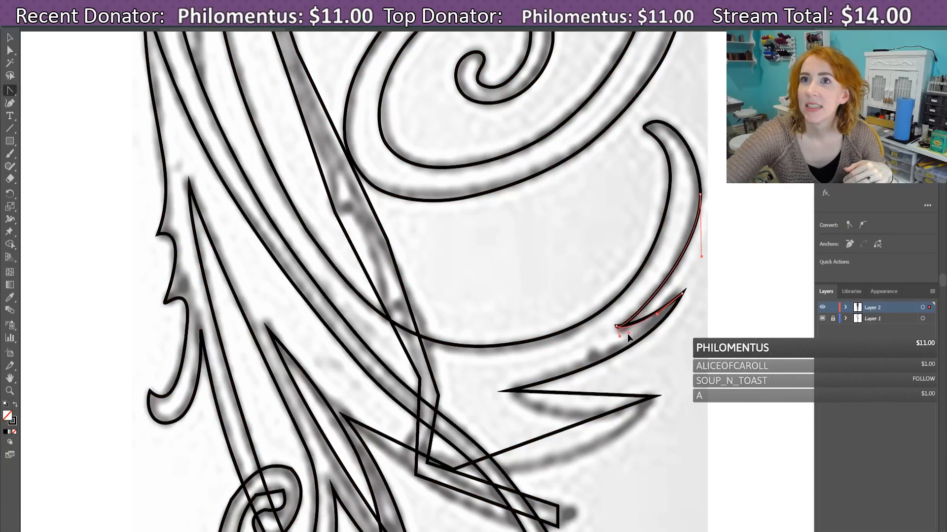
left_click_drag(616, 326, 584, 358)
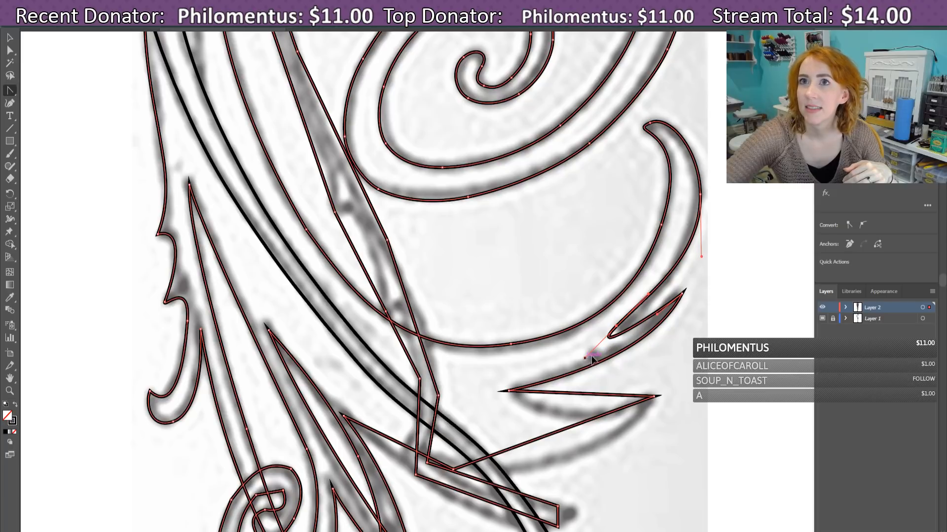
left_click_drag(591, 356, 635, 326)
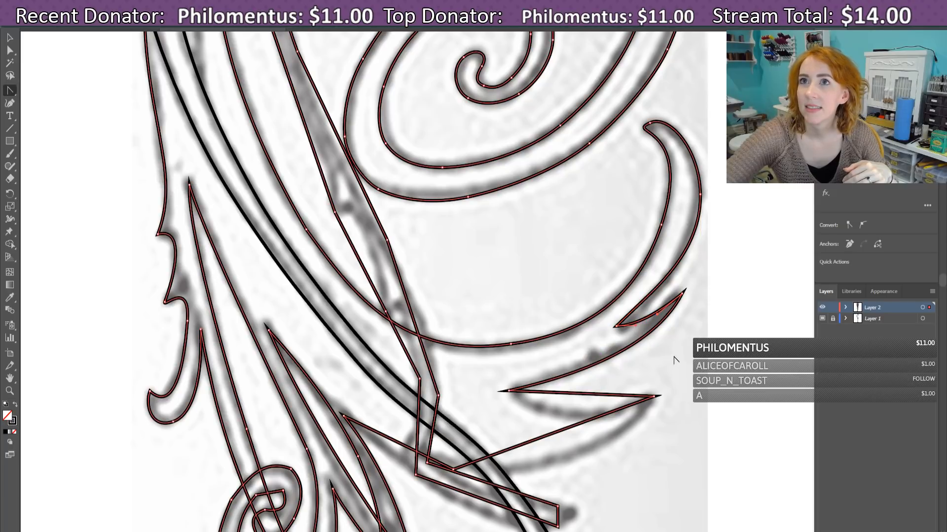
scroll(674, 356, "down", 3)
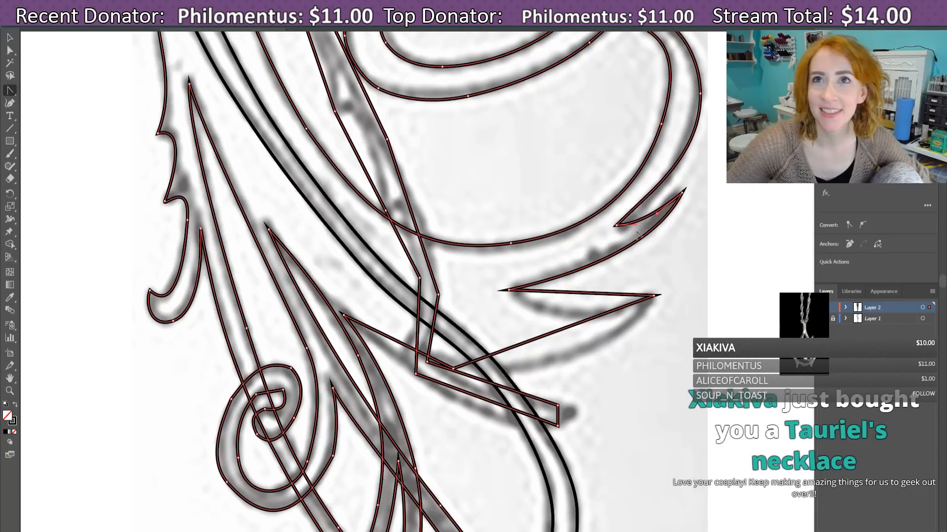
Step: Curve the upper edge and underside of the second barb below the sweeping stem to match the sketch
scroll(625, 158, "down", 1)
left_click_drag(570, 296, 589, 348)
key("ctrl+a")
scroll(560, 350, "down", 3)
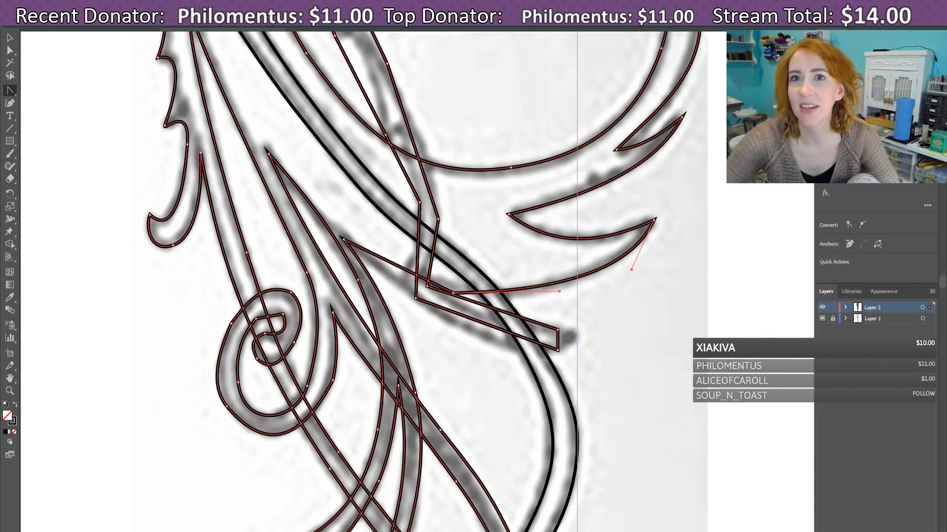
key("alt+Tab")
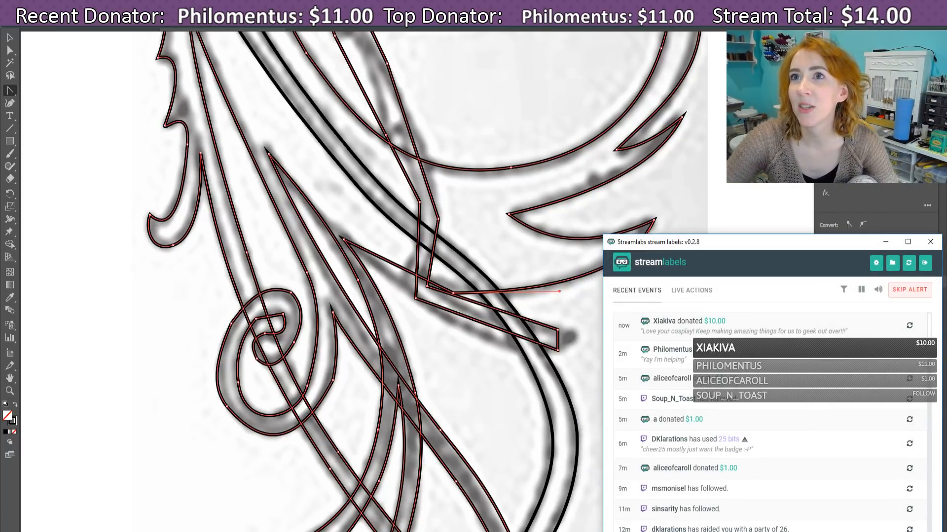
left_click(886, 243)
scroll(499, 430, "down", 2)
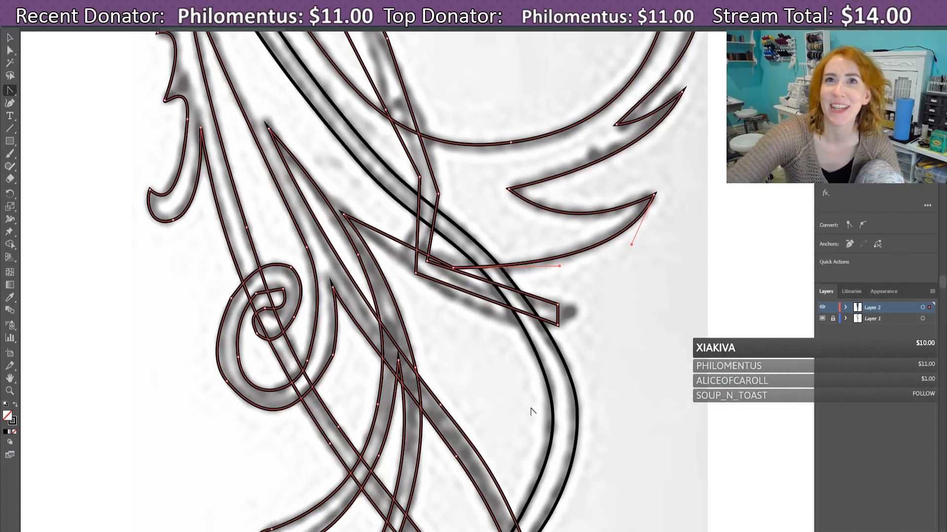
scroll(571, 433, "up", 10)
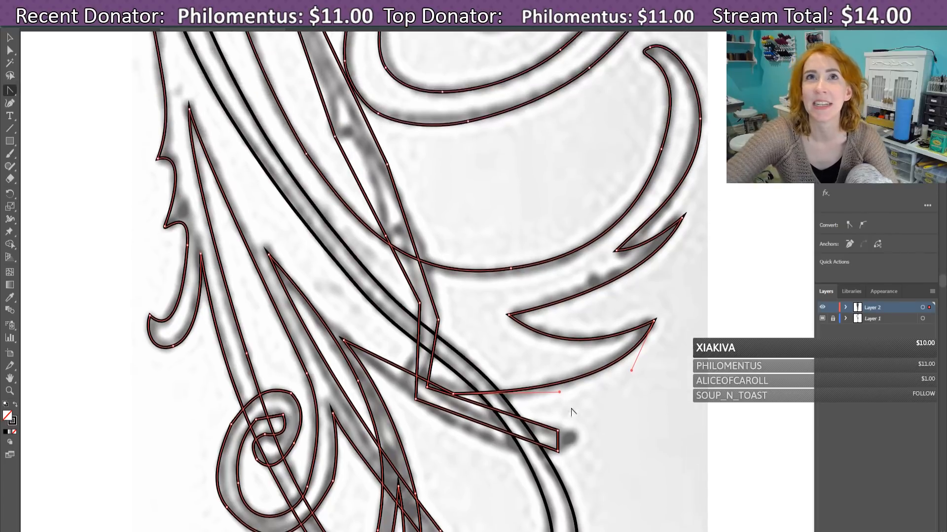
scroll(568, 383, "up", 5)
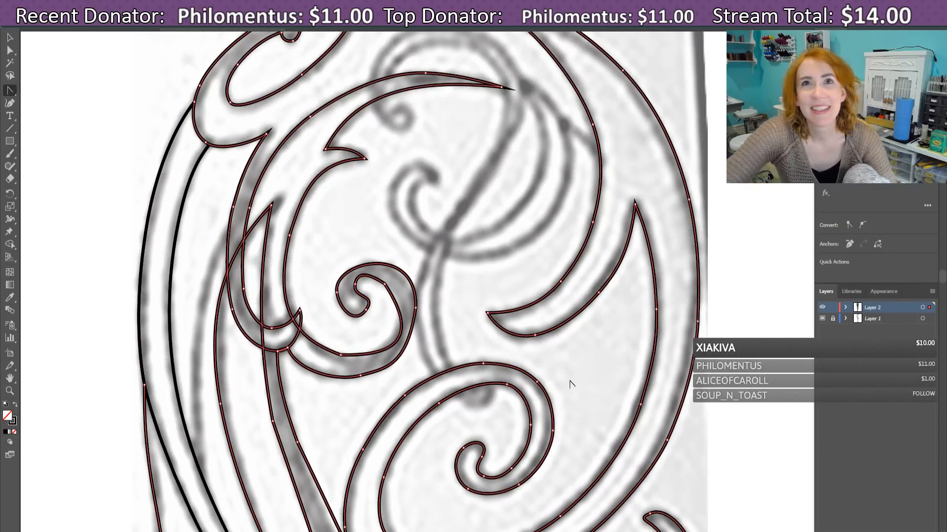
scroll(572, 382, "down", 15)
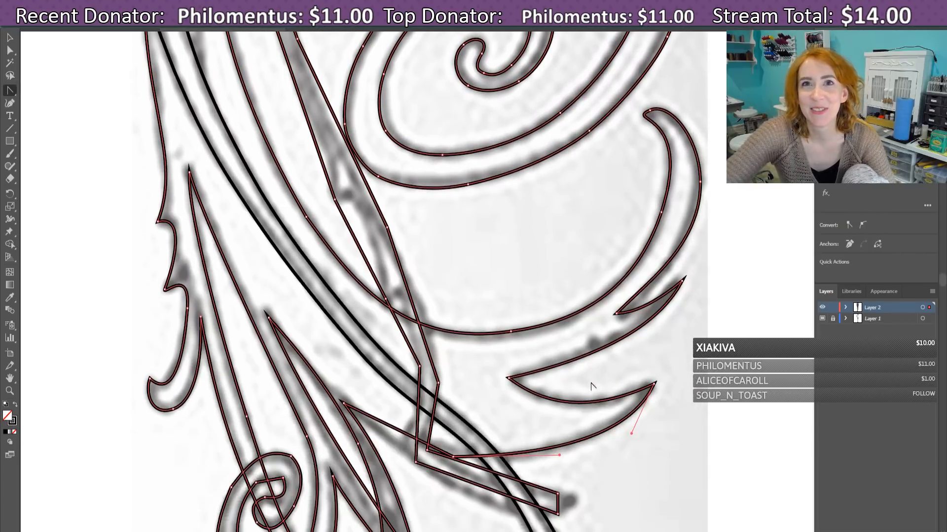
scroll(598, 386, "down", 15)
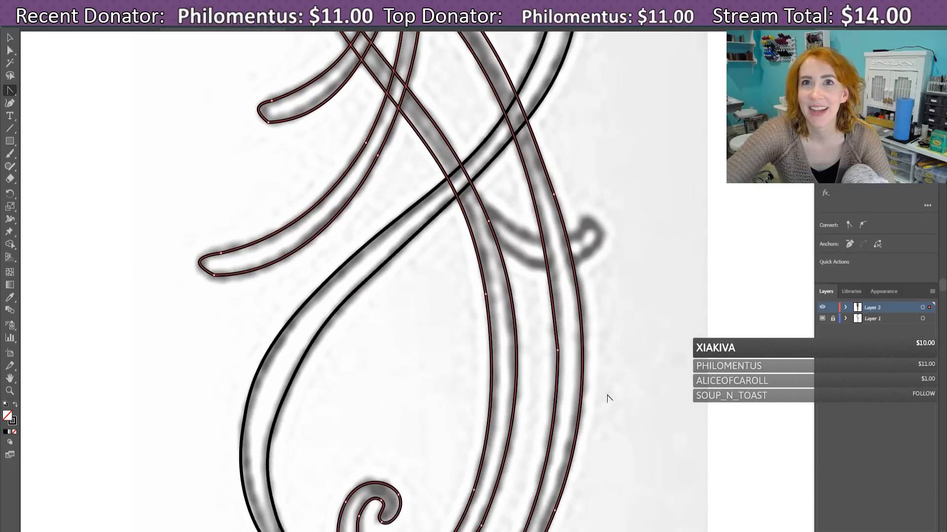
scroll(611, 394, "up", 6)
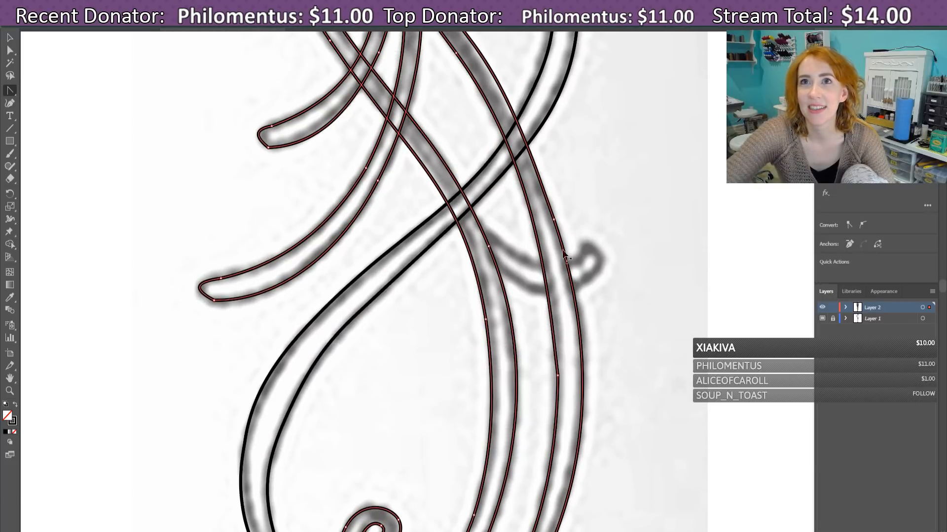
scroll(497, 243, "up", 15)
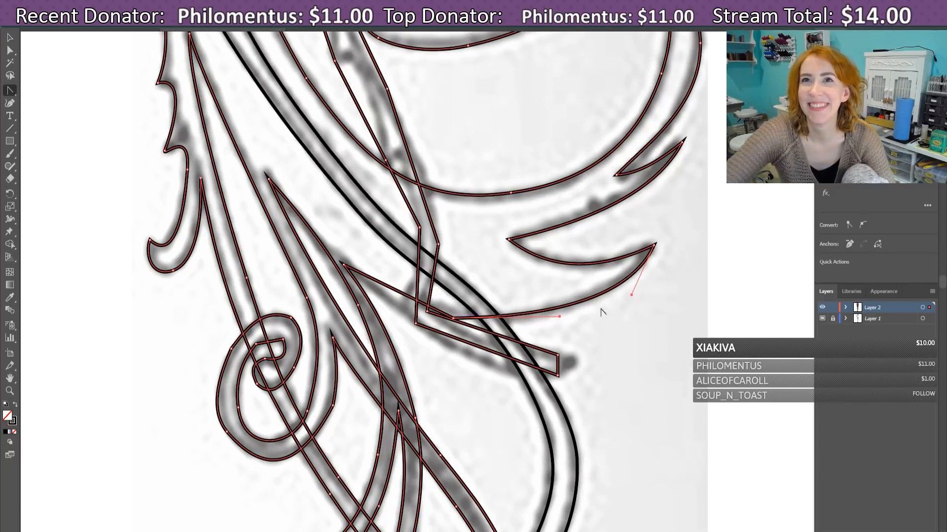
Step: Curve the lowest barb's underside, tip and upper edge, and bend the segment joining it to the pointed leaf, following the sketch
left_click(400, 296)
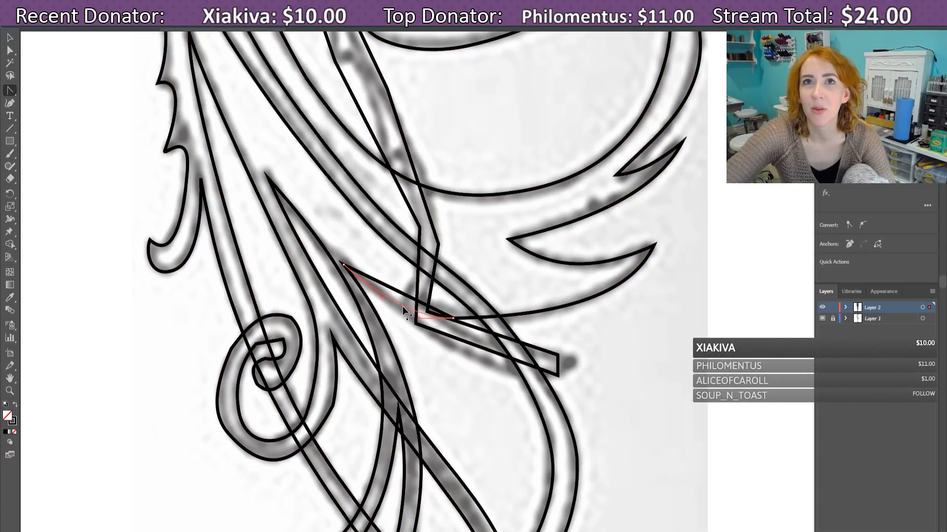
key("ctrl+a")
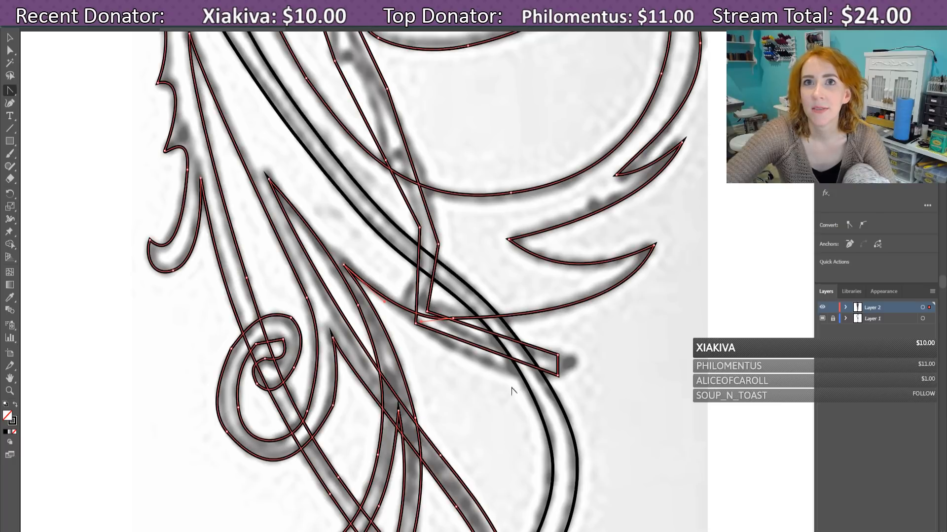
left_click(492, 354)
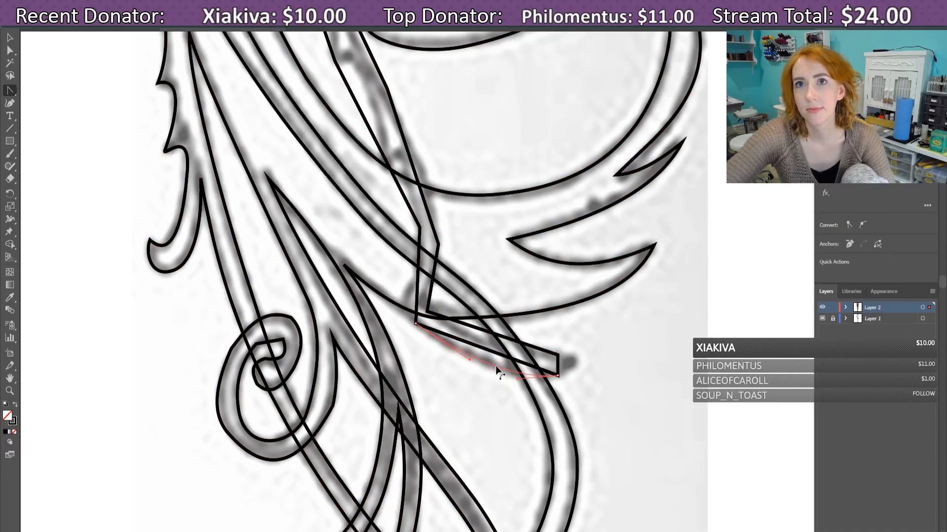
left_click(496, 369)
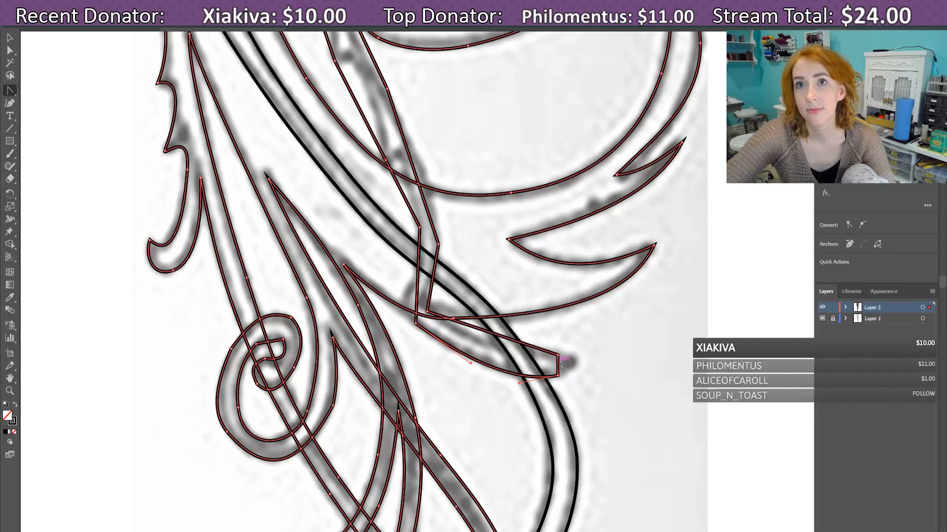
left_click(575, 359)
key("ctrl+a")
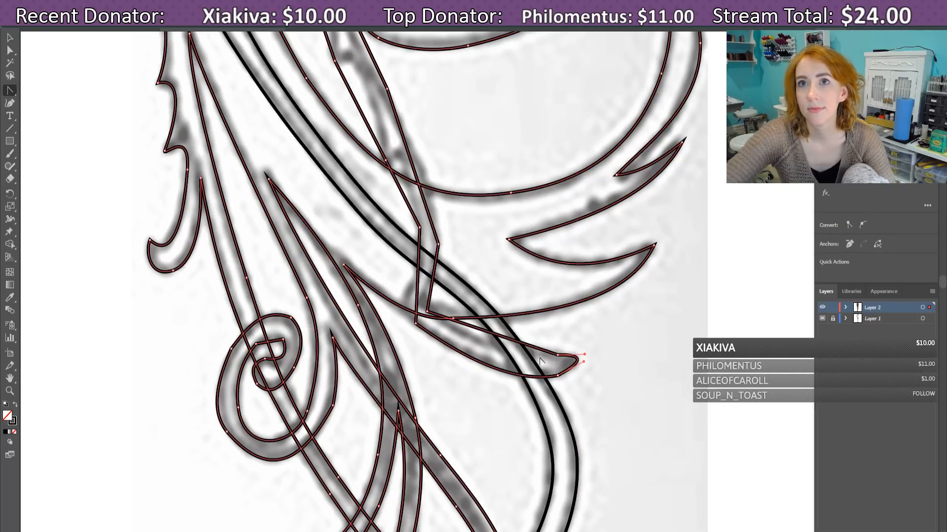
left_click(489, 333)
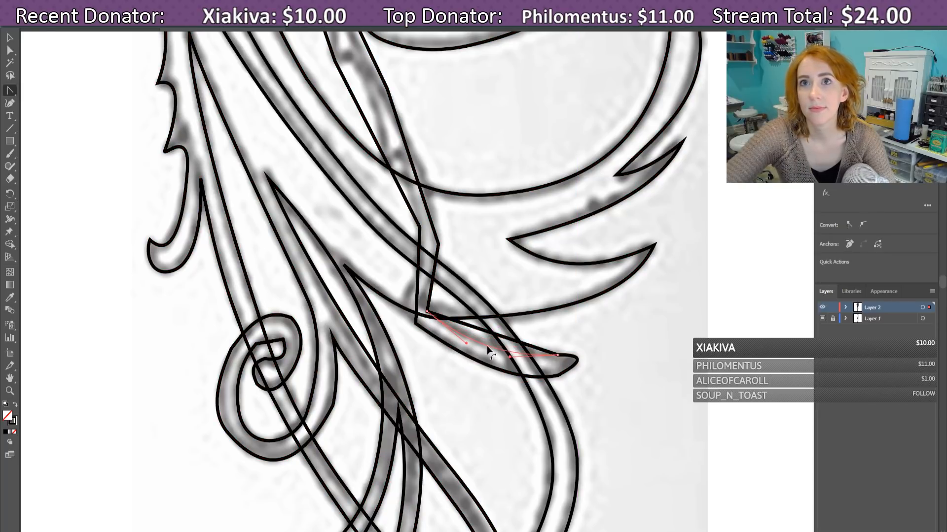
Step: Shift the outer corner where the thin stem meets the lowest barb and curve the adjoining edges to fit the sketch
left_click(403, 301)
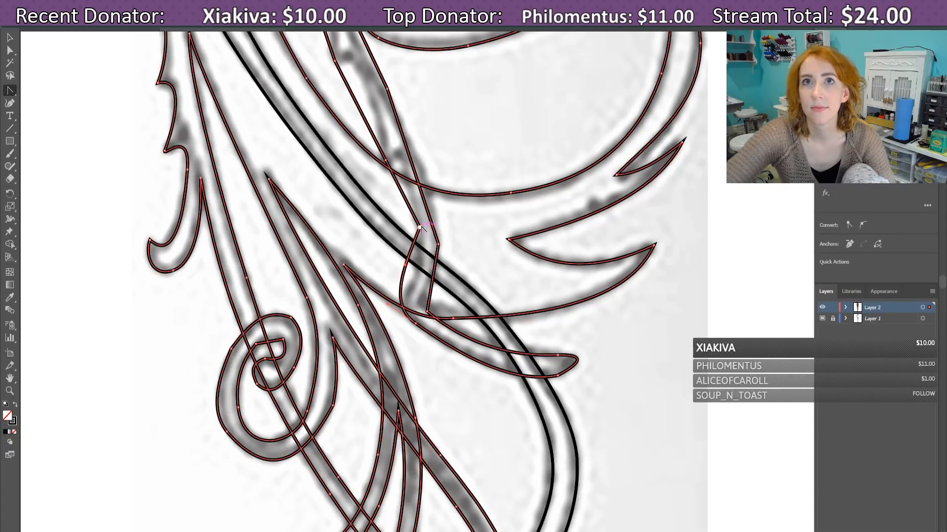
left_click_drag(407, 267, 429, 274)
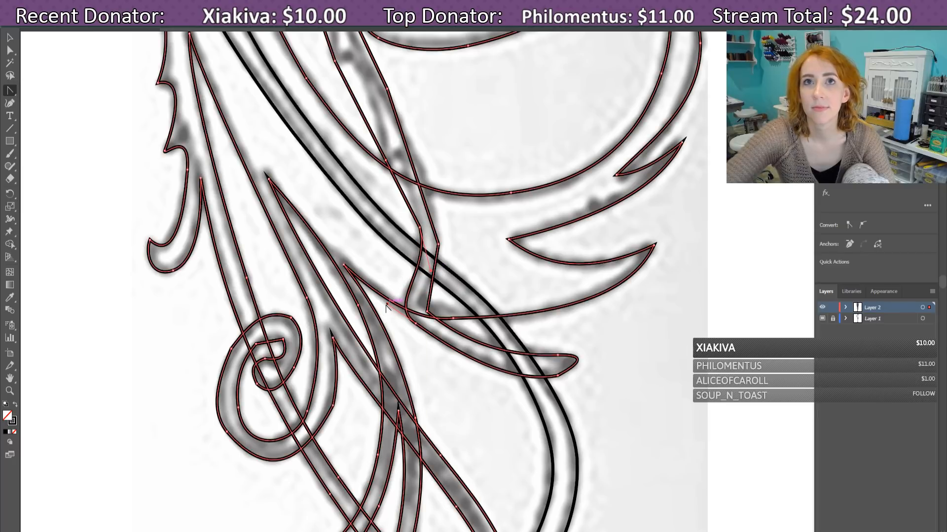
left_click_drag(377, 298, 380, 309)
left_click(433, 284)
left_click_drag(433, 284, 427, 312)
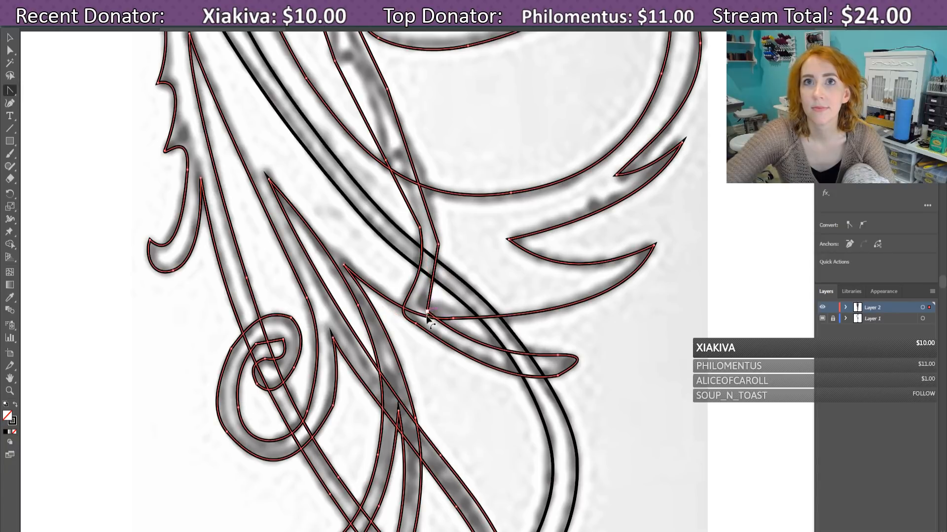
Step: Smooth the thin stem's inner corner and the bend above it on its right edge by pulling out and refining direction handles
left_click(425, 307)
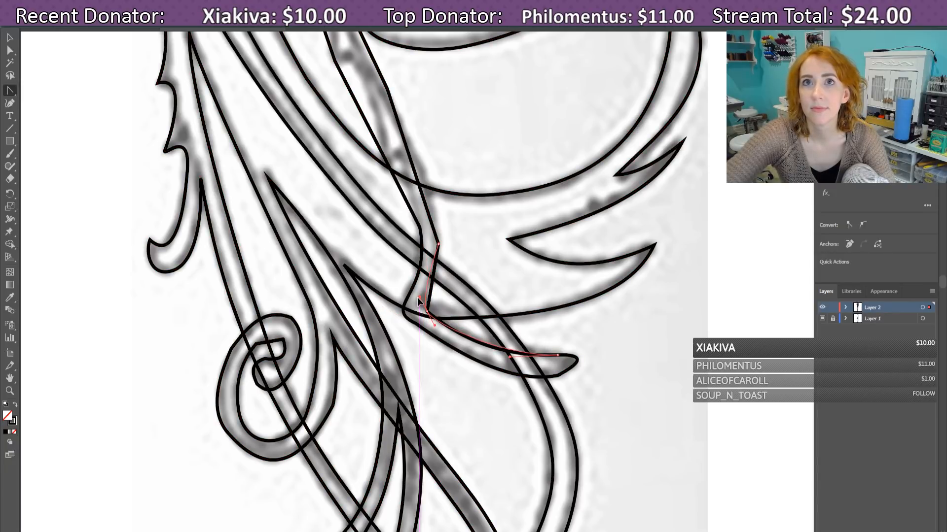
key("ctrl+a")
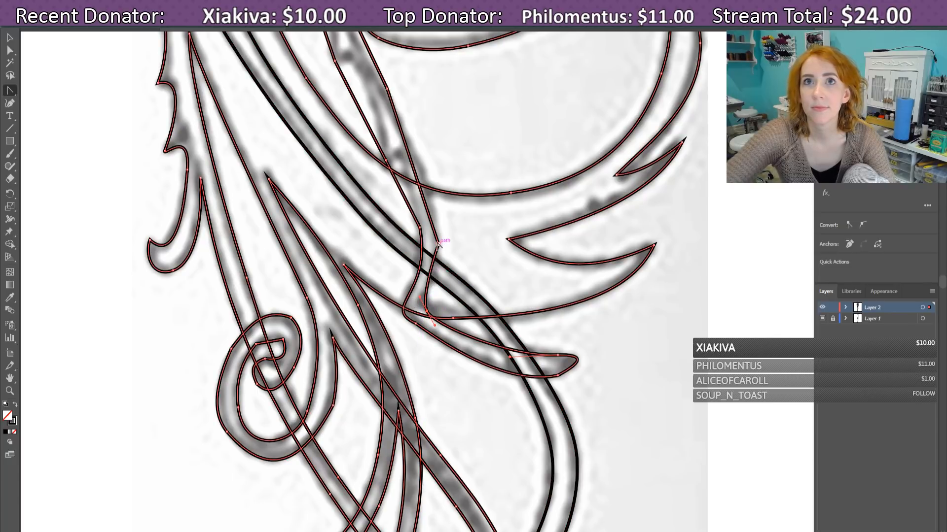
left_click_drag(438, 244, 437, 215)
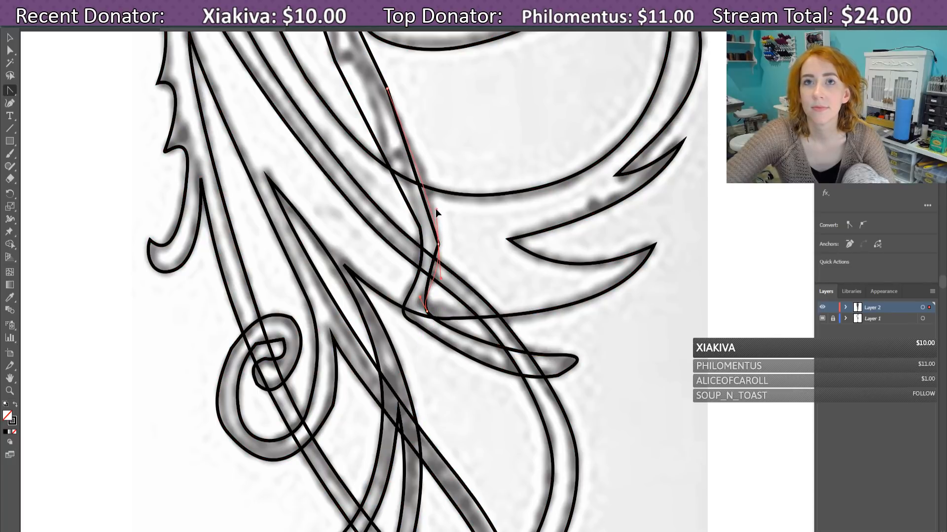
key("ctrl+a")
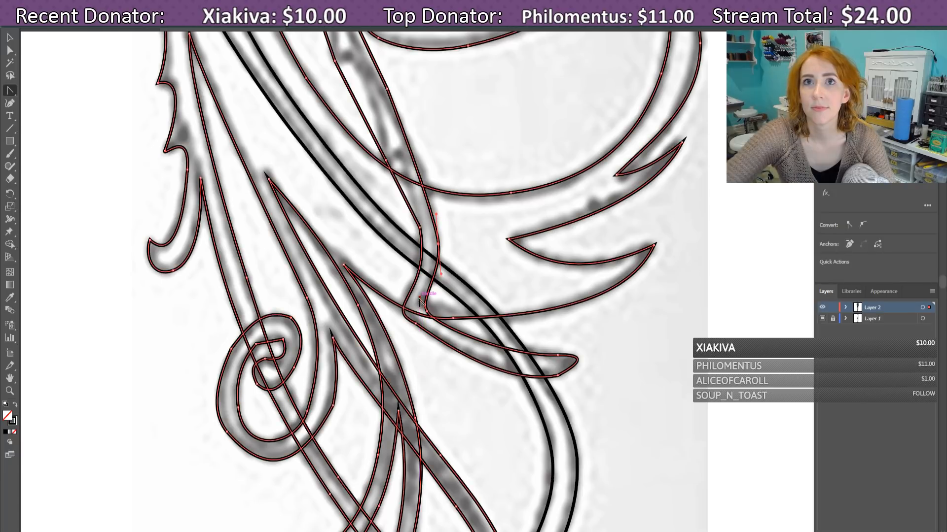
left_click_drag(427, 313, 410, 300)
key("ctrl+a")
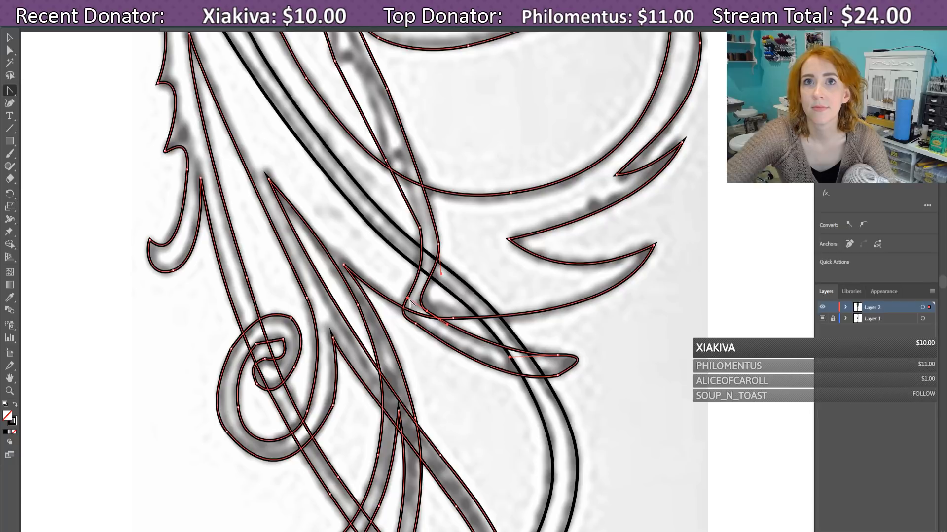
left_click(411, 300)
key("ctrl+a")
left_click_drag(438, 244, 434, 212)
Step: Bend the thin stem's left edge above the crossing into a hooked curve starting at the lower notch
scroll(419, 247, "up", 3)
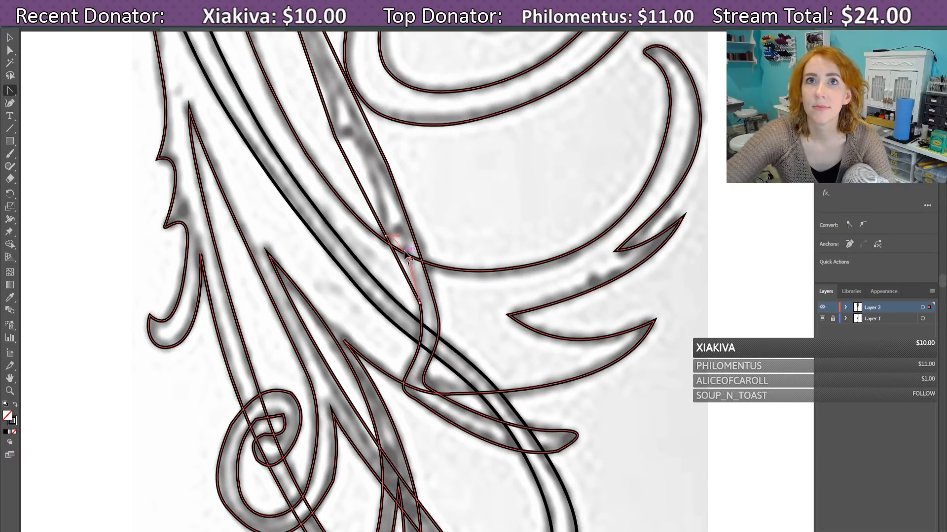
left_click(405, 237)
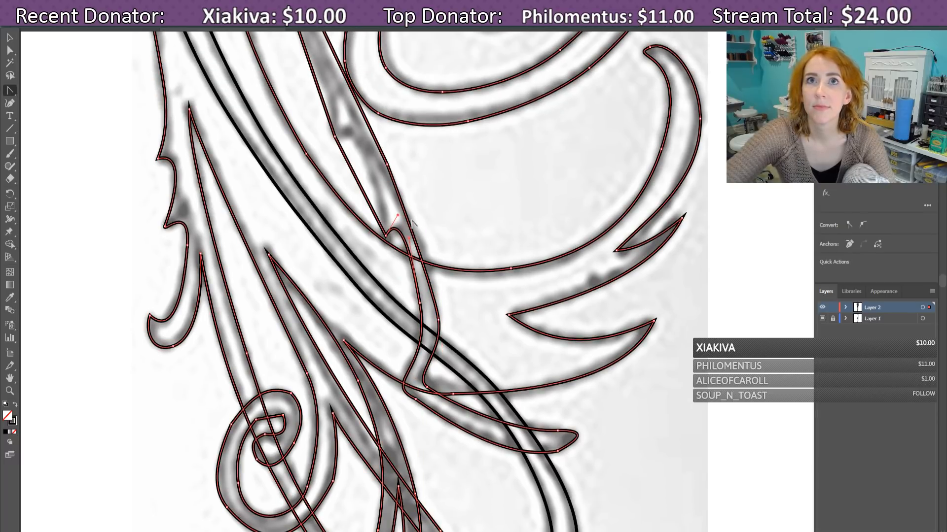
left_click(412, 220)
key("ctrl+a")
scroll(405, 232, "up", 2)
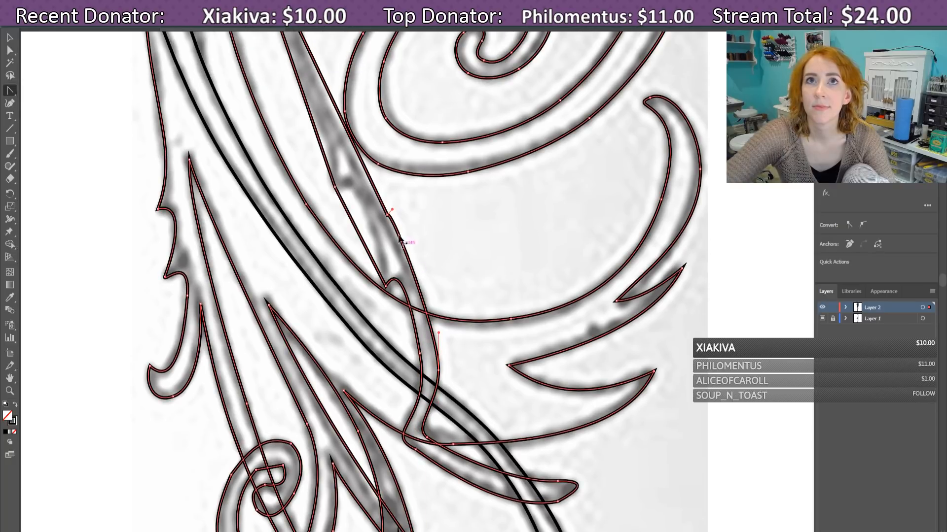
Step: Smooth the upper anchor on the thin stem's right edge with direction handles and fine-tune it to the sketch
left_click_drag(387, 214, 404, 257)
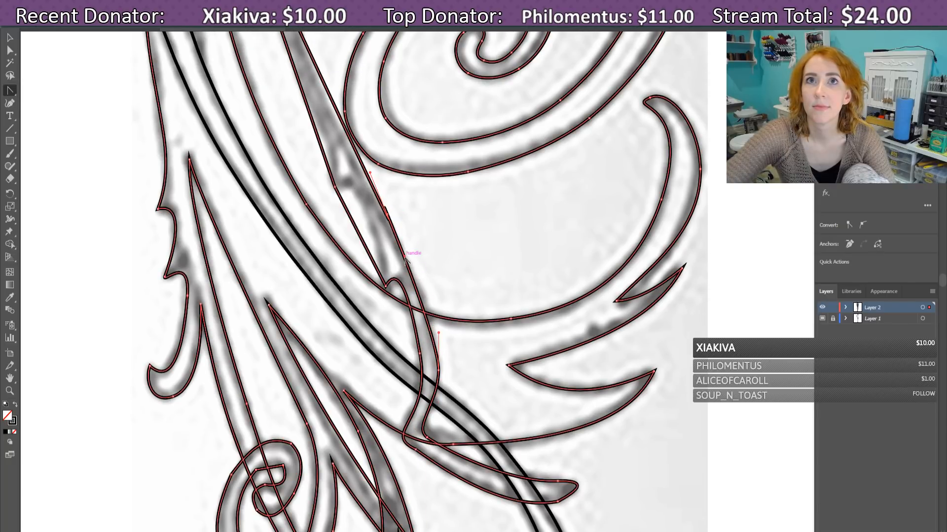
left_click(388, 217)
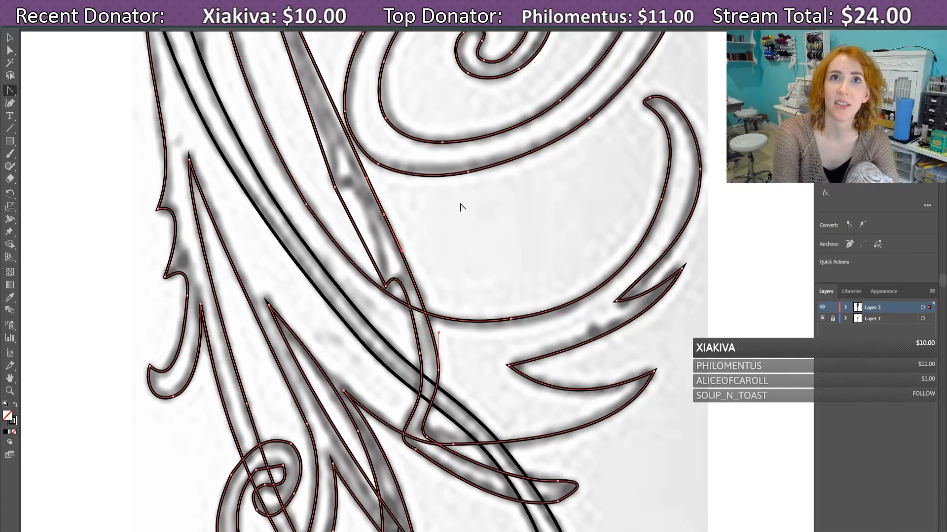
key("Right")
key("Down")
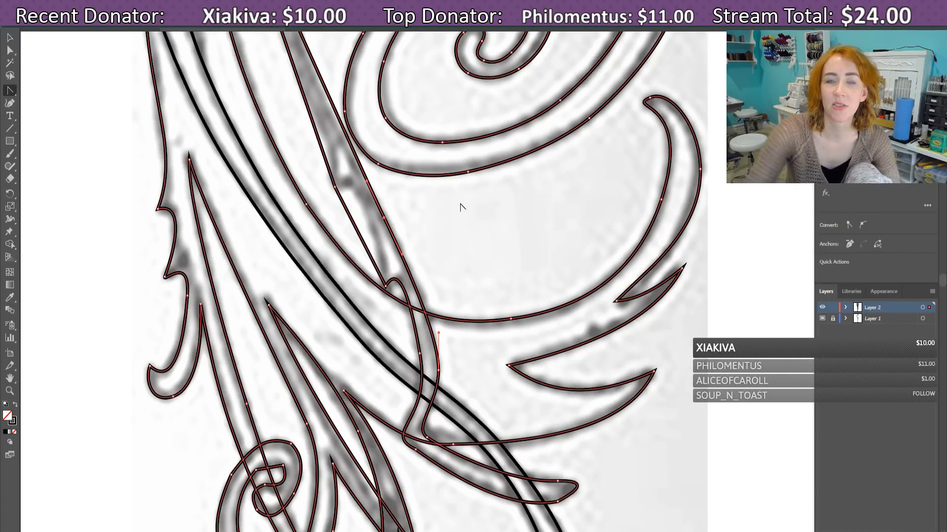
Step: Bend the thin stem's left edge between the crossing and the small notch above it into a curve, refining the notch's direction handle
scroll(528, 286, "down", 3)
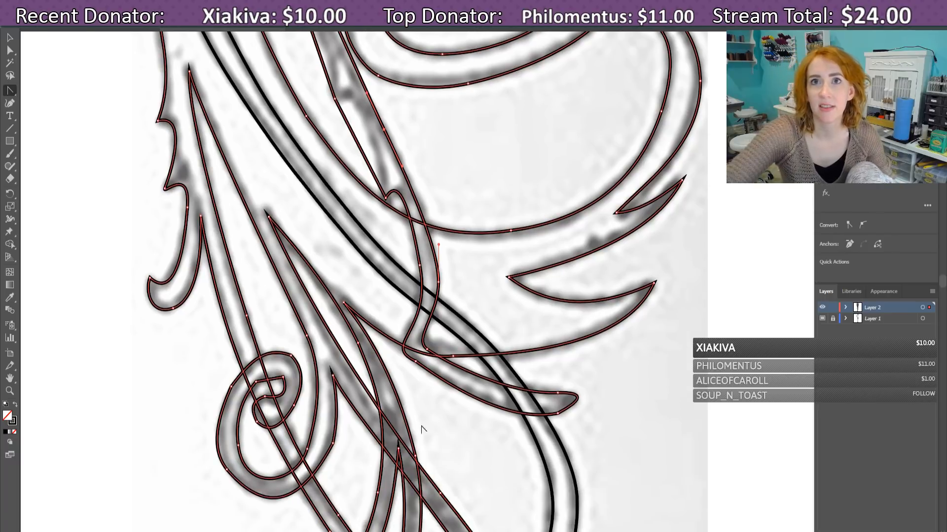
scroll(441, 420, "up", 5)
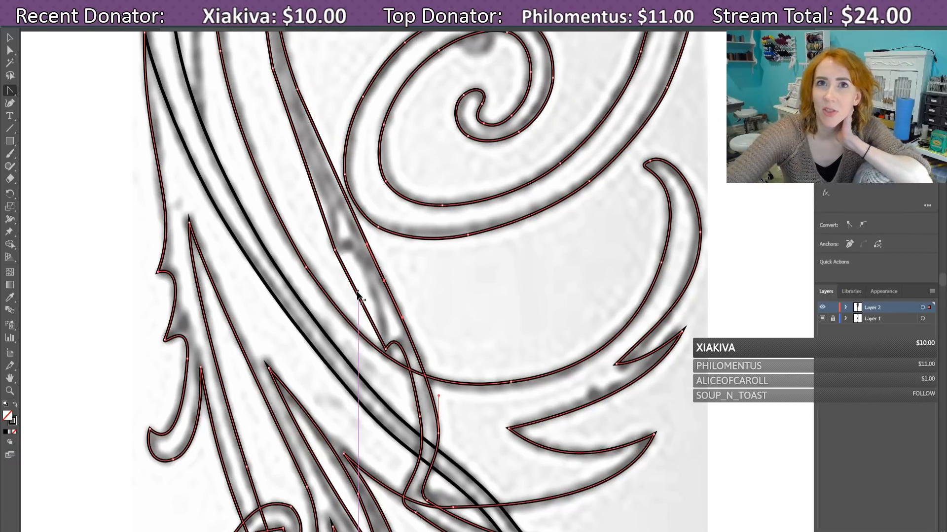
left_click(358, 295)
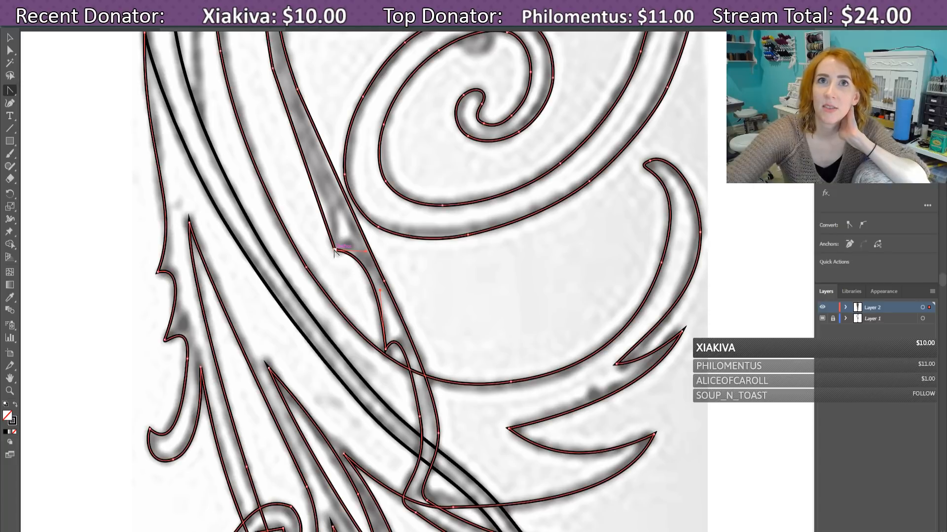
left_click_drag(365, 252, 358, 241)
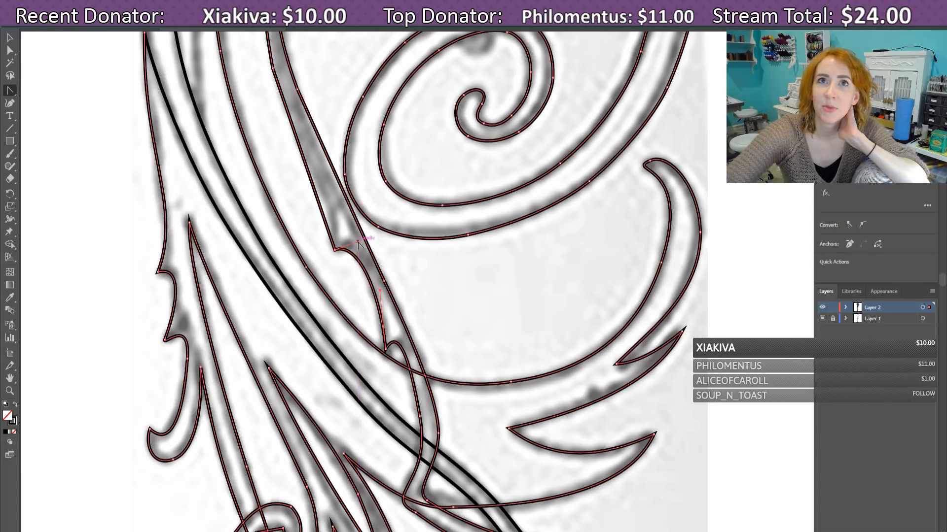
scroll(400, 284, "up", 3)
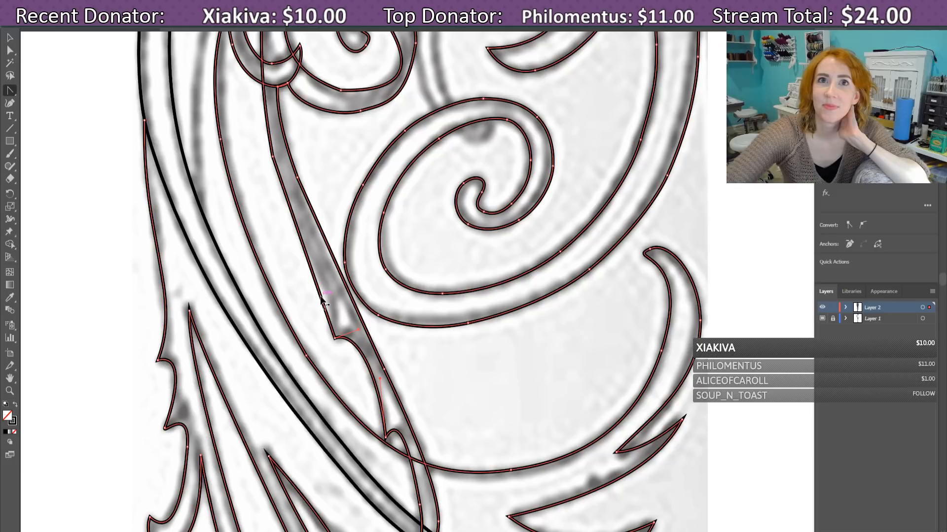
Step: Curve the thin stem's left edge above the small notch and smooth the anchor at its upper end with direction handles
left_click(314, 279)
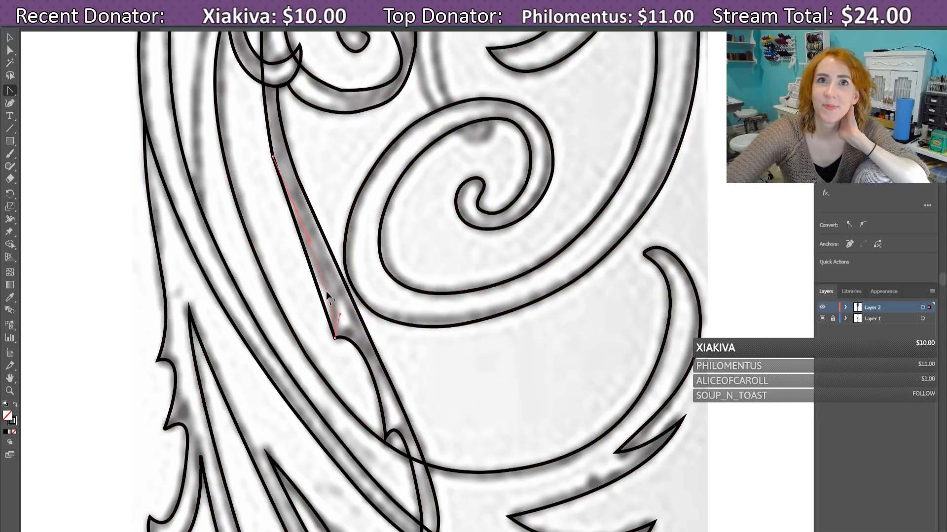
key("ctrl+a")
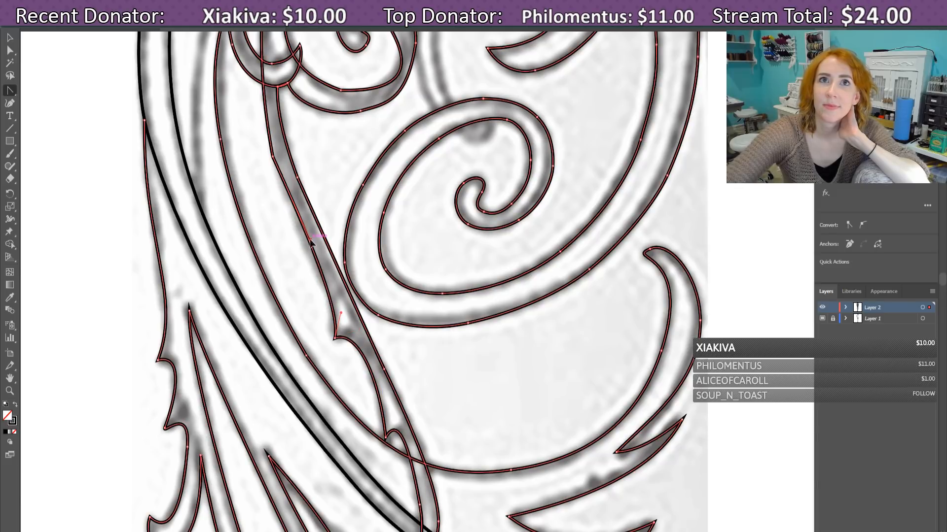
scroll(272, 262, "up", 3)
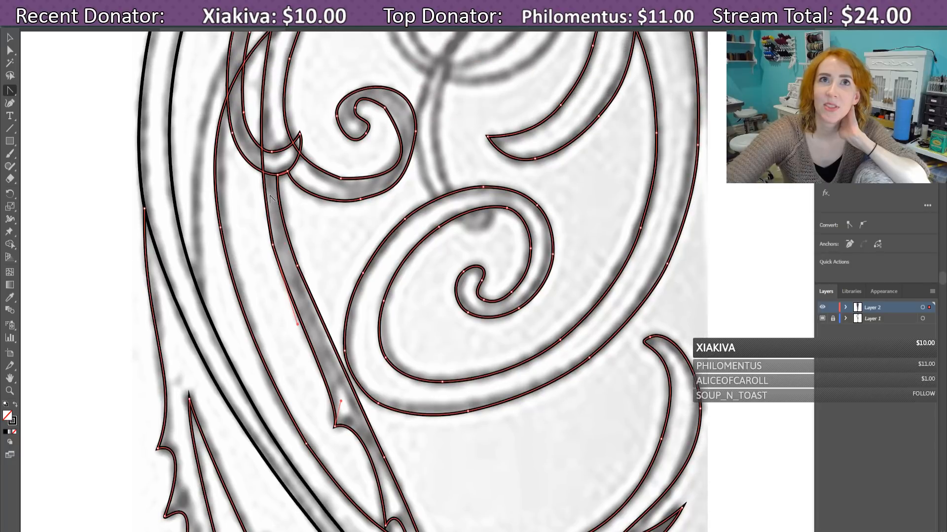
left_click(279, 284)
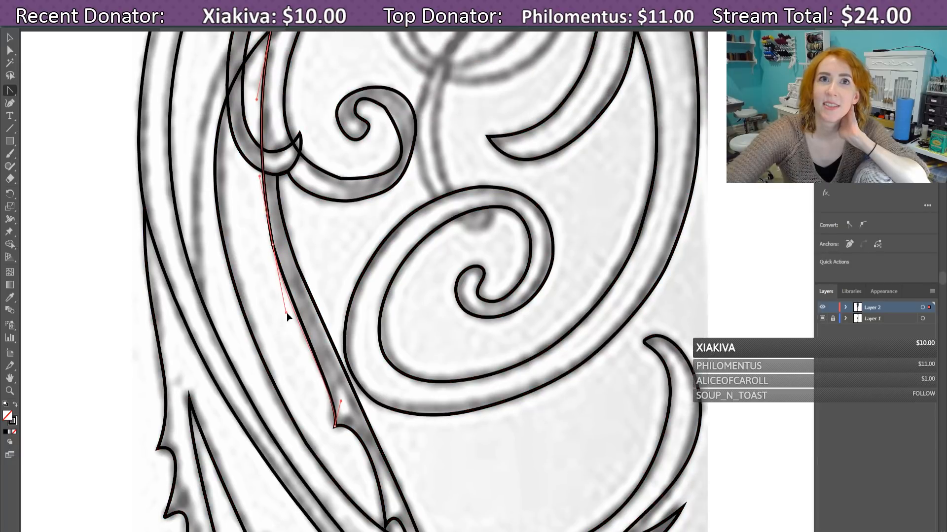
left_click_drag(287, 314, 291, 317)
key("ctrl+a")
scroll(286, 312, "down", 3)
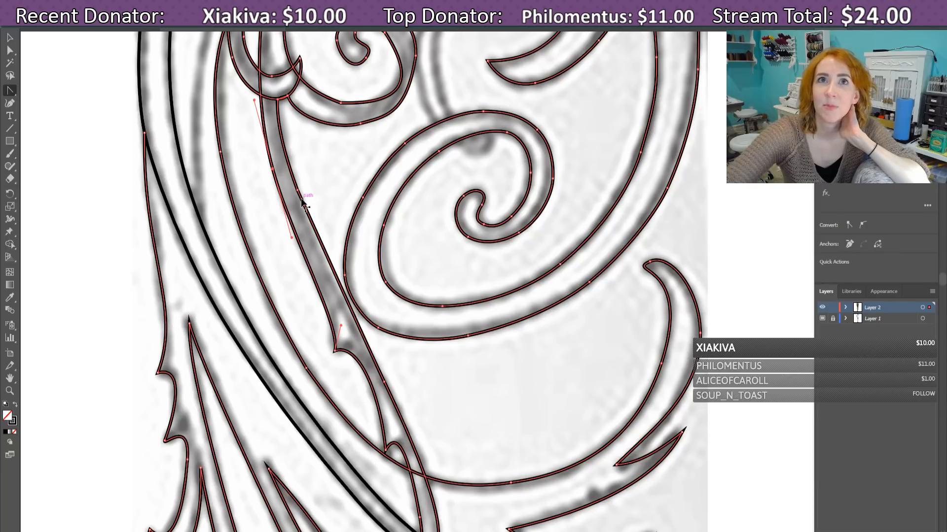
Step: Smooth the anchor on the upper part of the thin stem's right edge and adjust the adjoining curves to the sketch
left_click(279, 141)
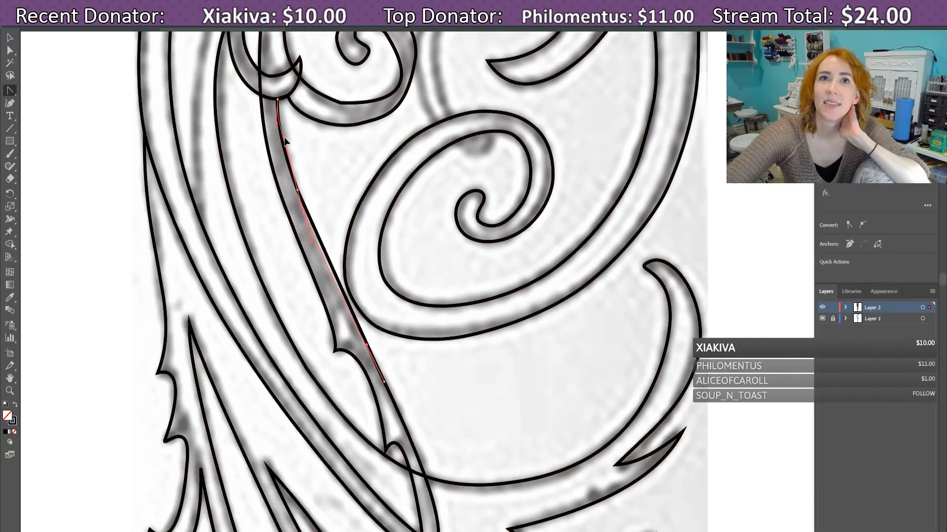
key("ctrl+a")
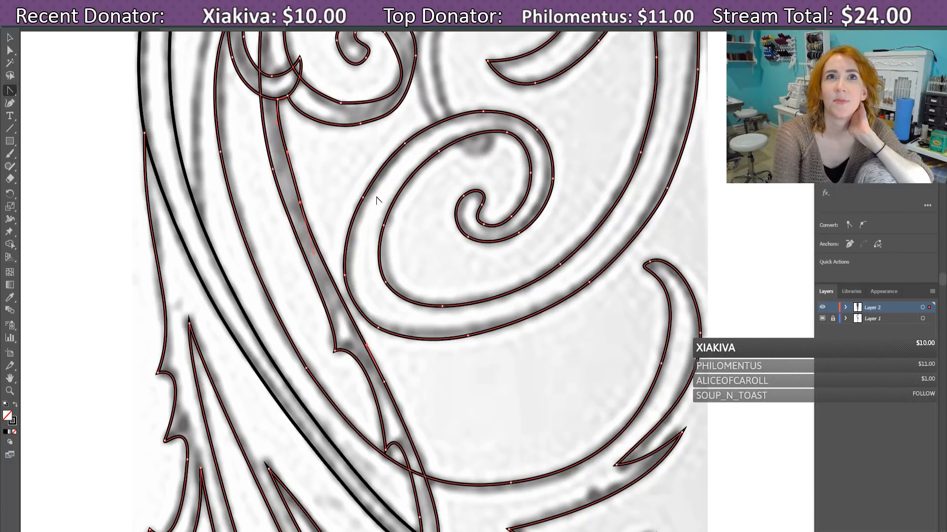
left_click(300, 203)
left_click(287, 176)
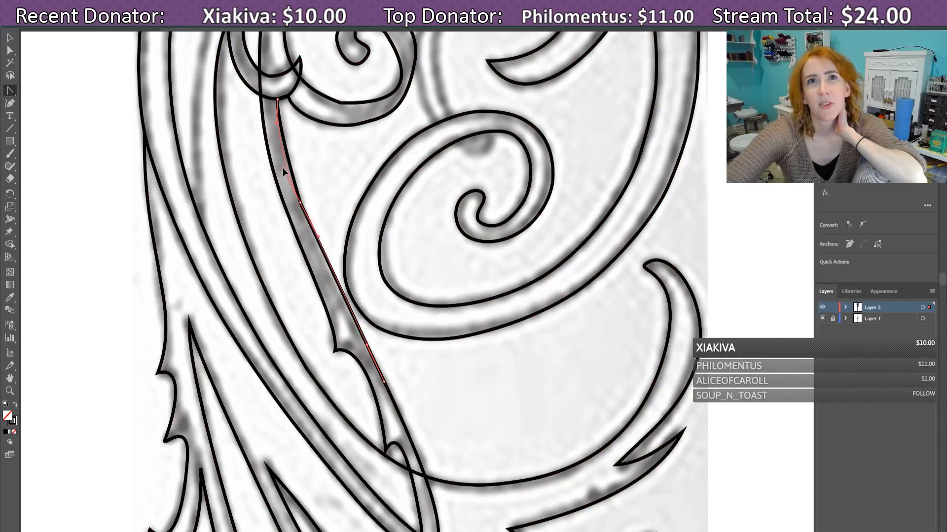
key("ctrl+a")
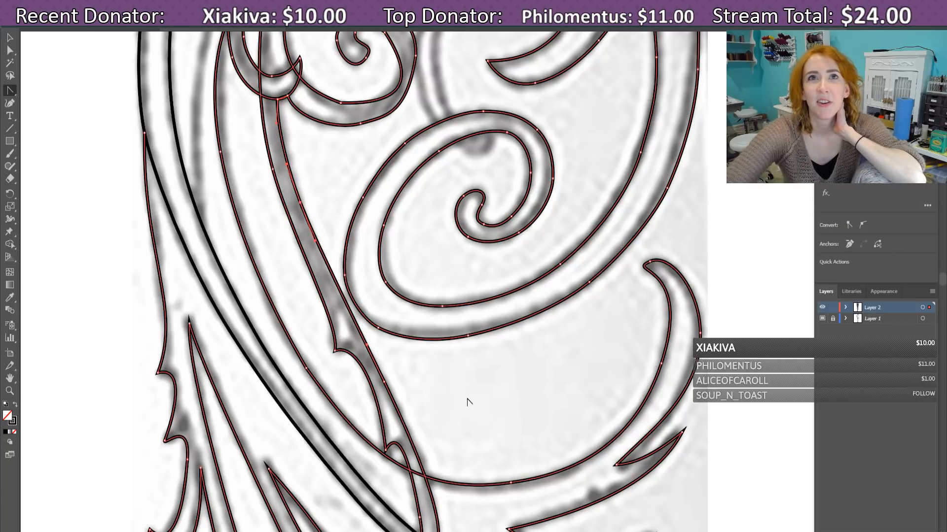
Step: Draw a closed straight-sided outline with six Pen tool anchors around the untraced small tendril branching off the long lower stem
scroll(468, 402, "up", 10)
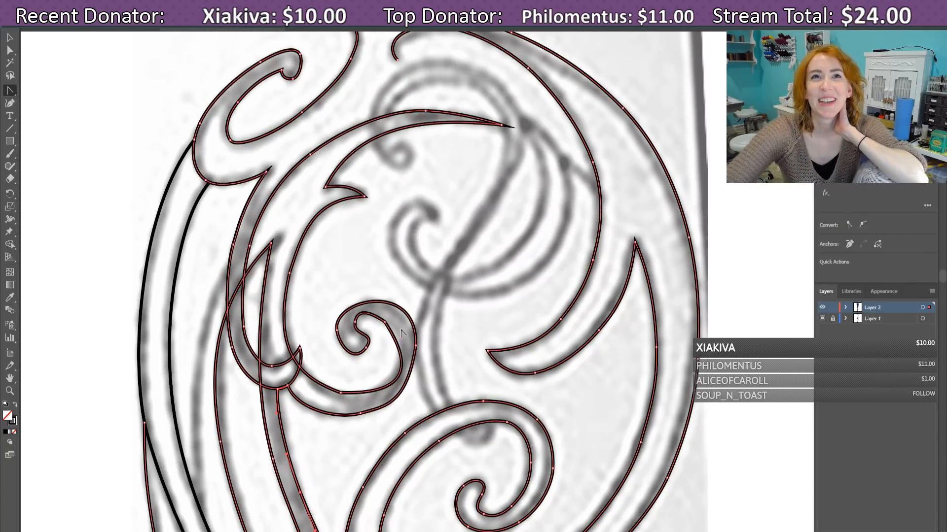
scroll(733, 301, "up", 5)
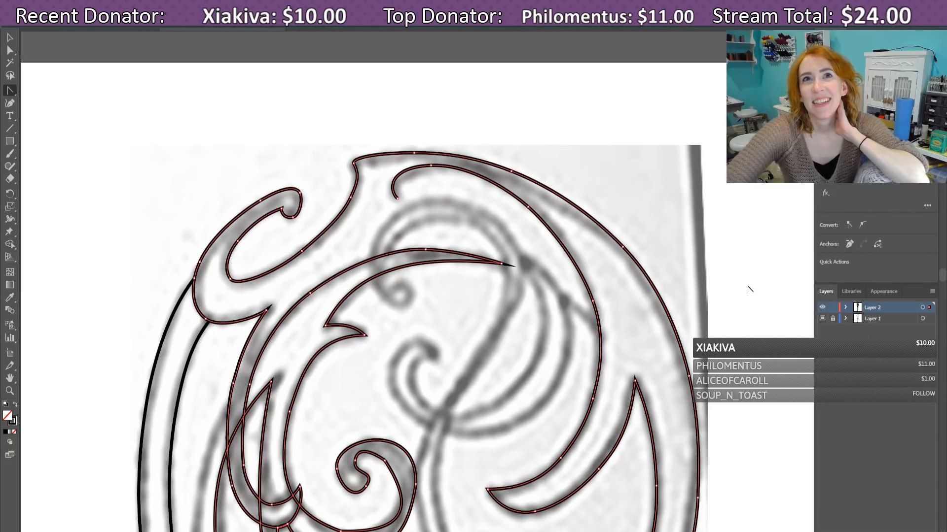
scroll(749, 289, "down", 14)
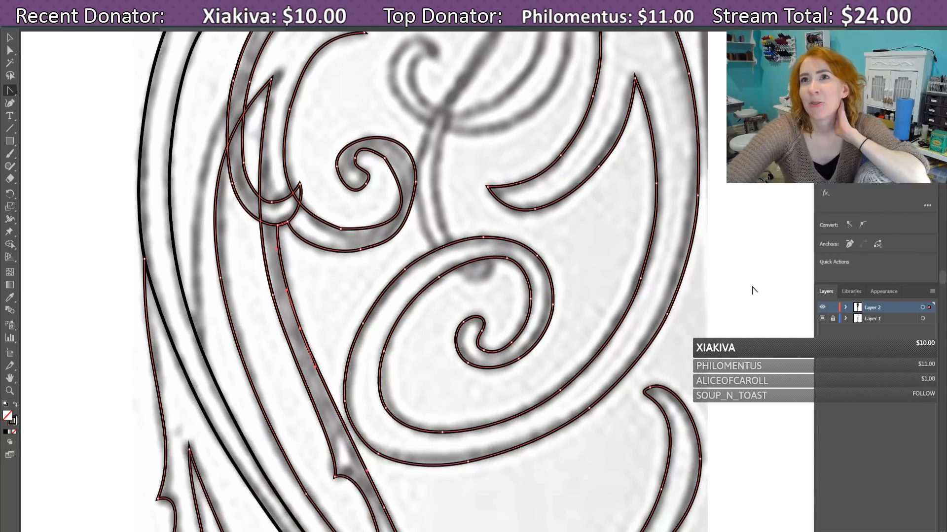
scroll(753, 287, "down", 14)
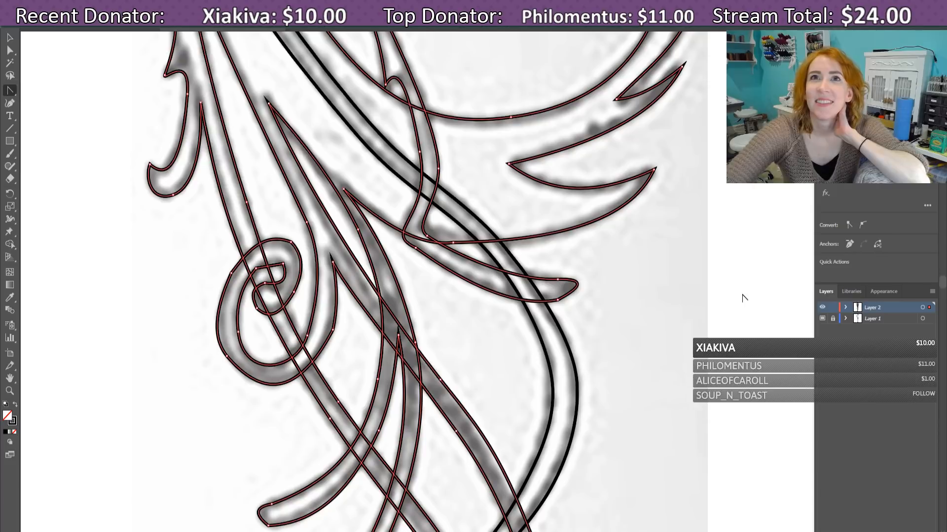
scroll(743, 296, "down", 14)
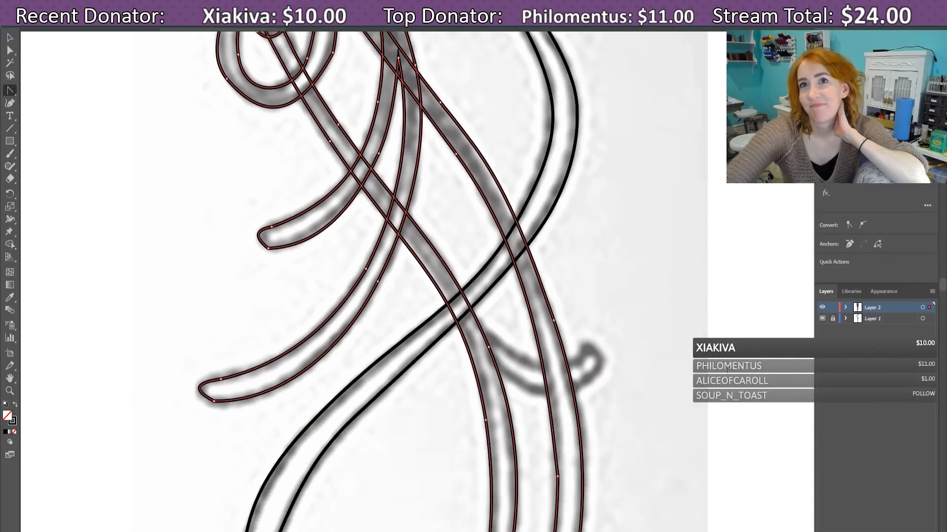
scroll(718, 368, "up", 3)
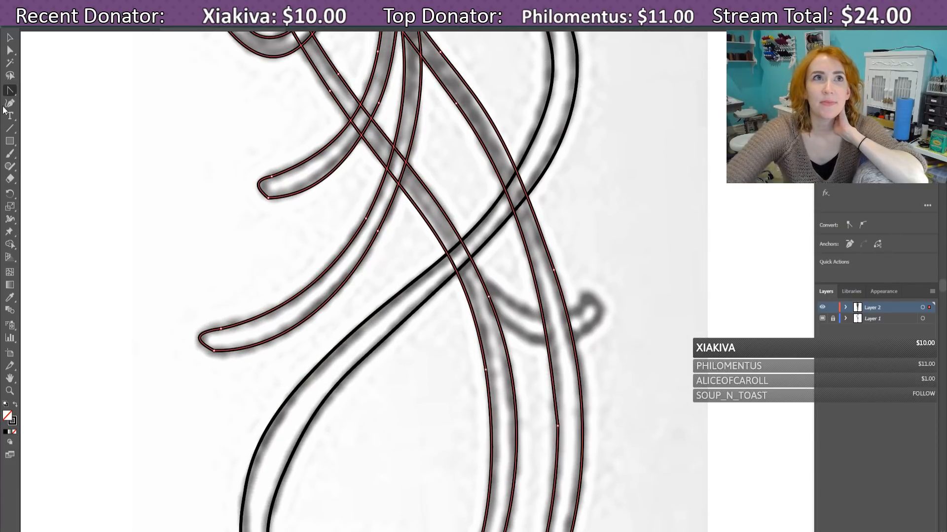
mouse_move(13, 90)
left_mouse_down()
mouse_move(36, 102)
mouse_move(31, 91)
left_mouse_up()
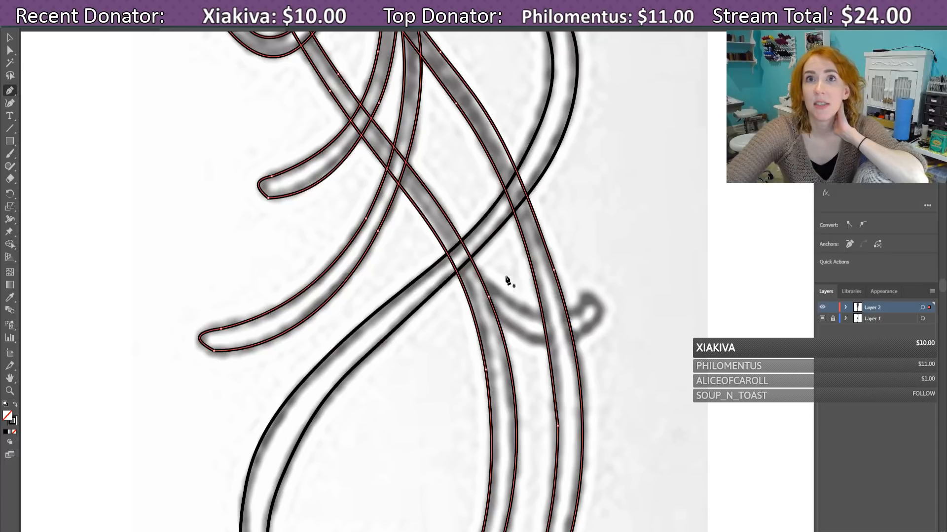
left_click(476, 269)
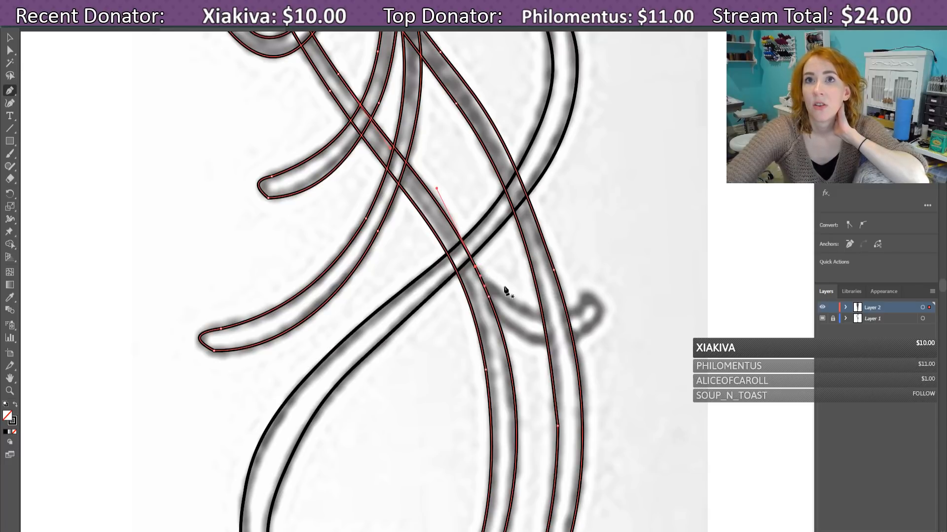
left_click(538, 317)
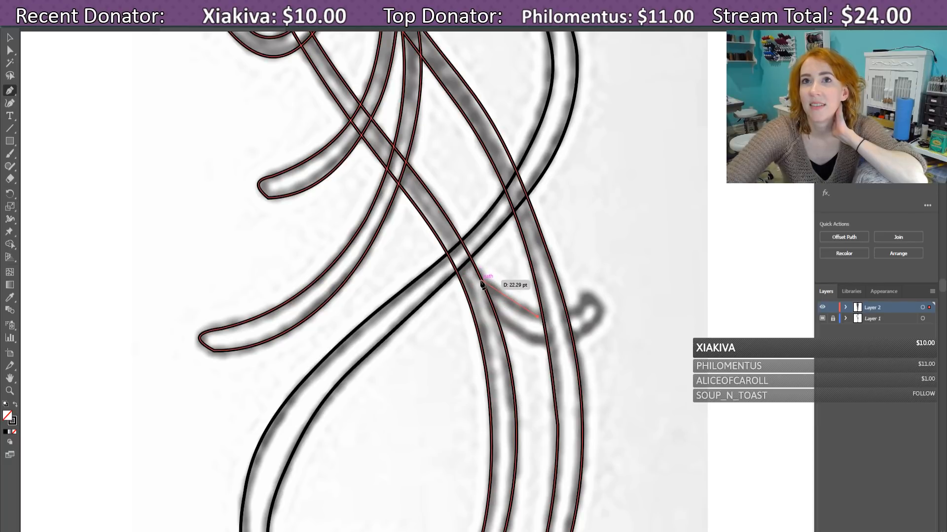
left_click(583, 309)
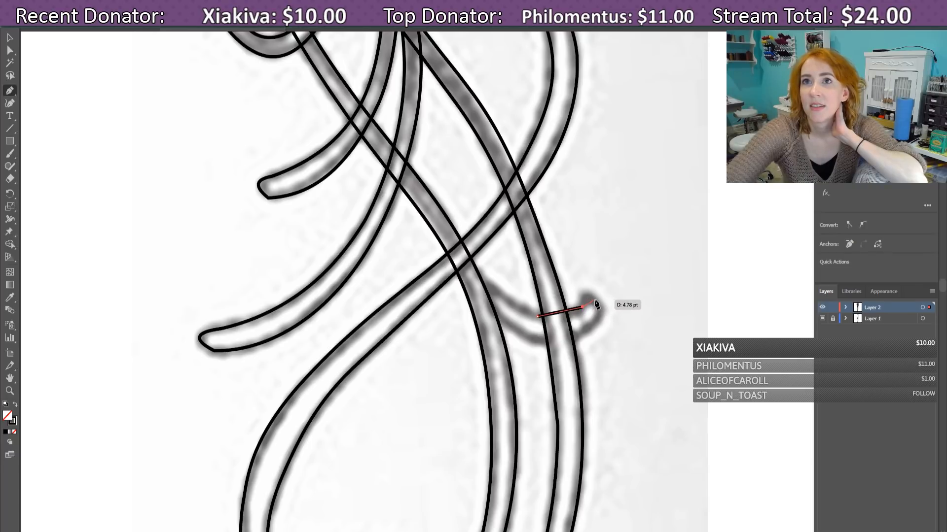
left_click(594, 298)
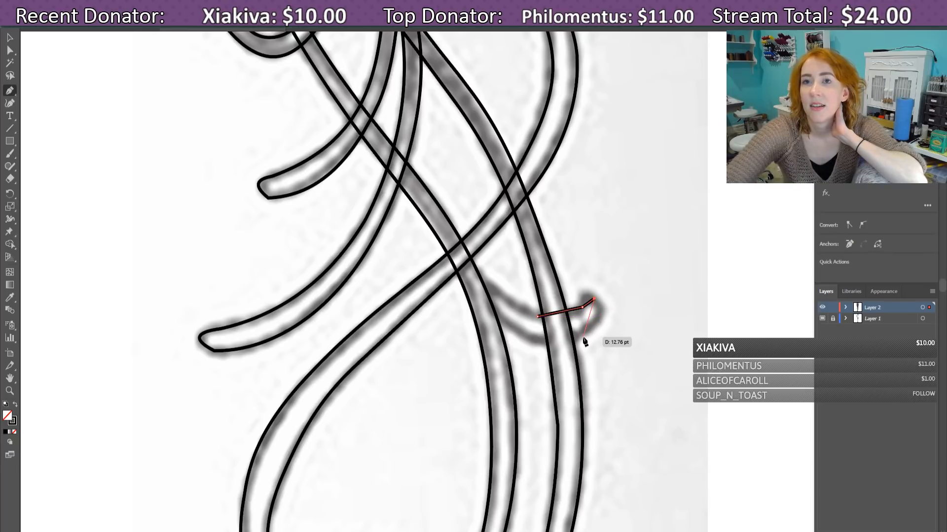
left_click(583, 337)
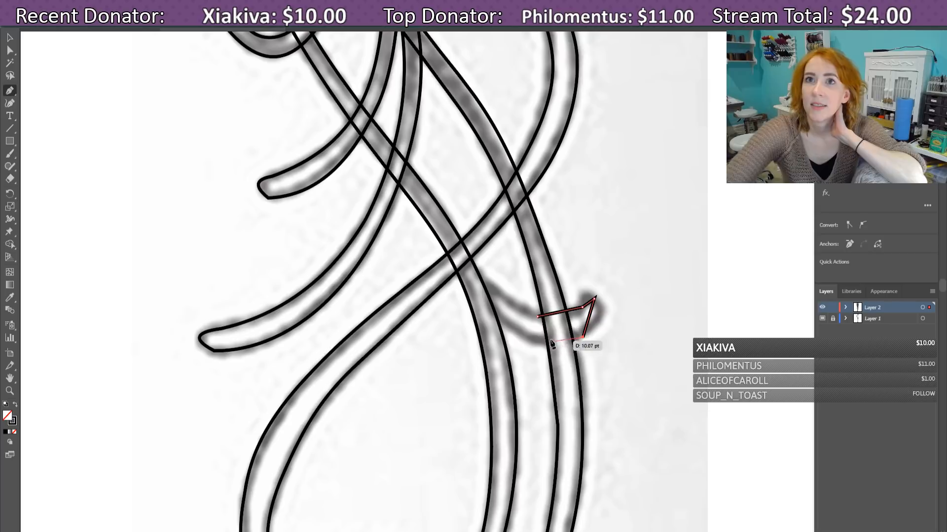
left_click(493, 309)
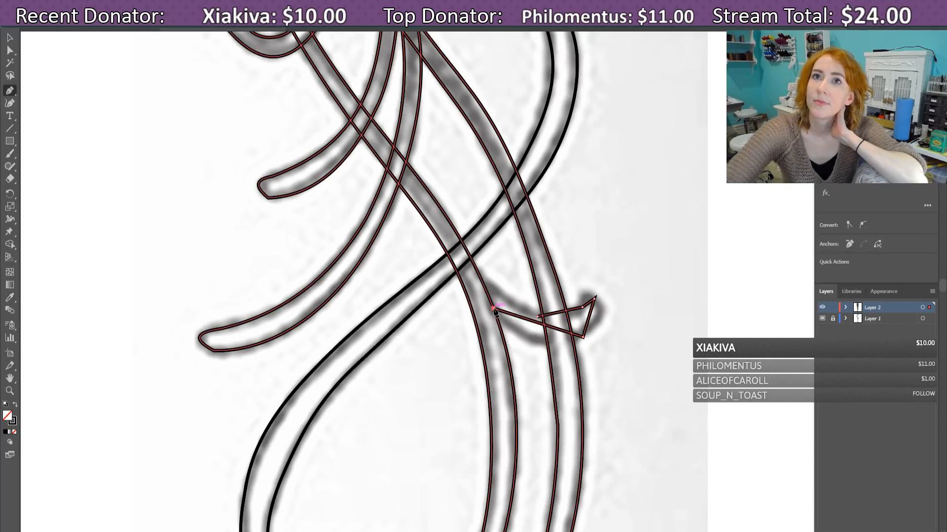
left_click(478, 272)
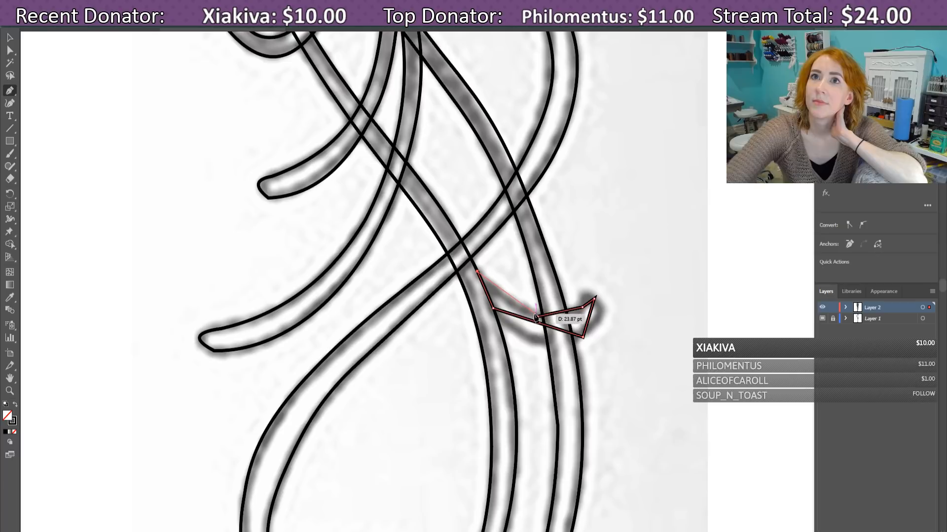
left_click(537, 316)
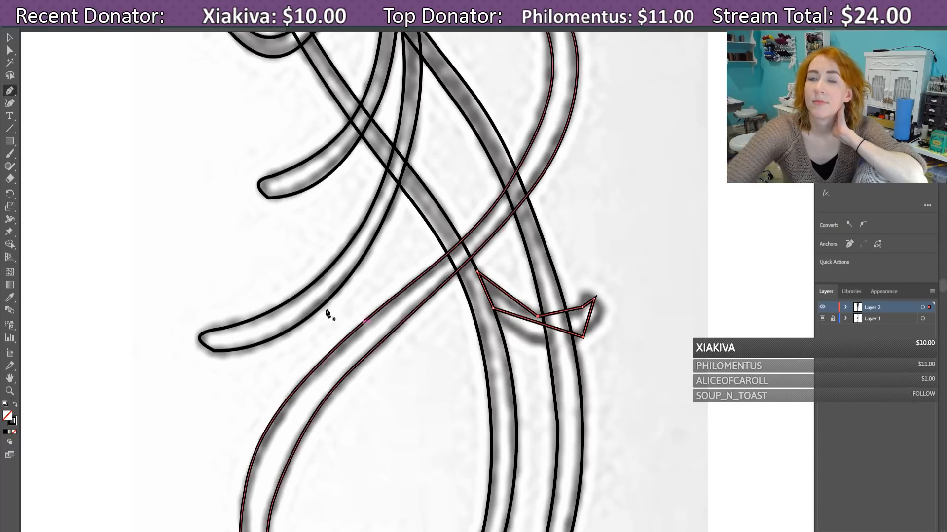
Step: Bend the small tendril's straight lower edge, tip and upper edge into curves that follow the sketch using the Anchor Point tool
left_click(10, 91)
left_click(41, 128)
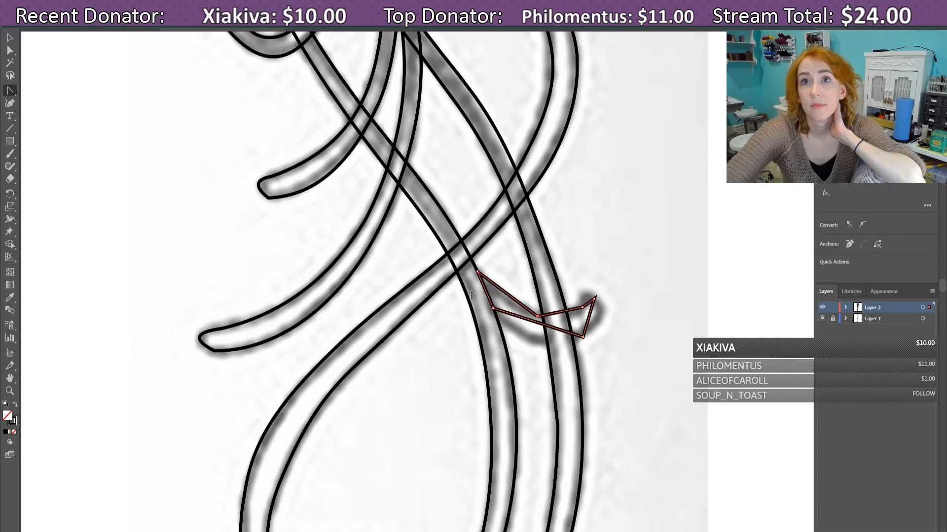
left_click_drag(538, 323, 535, 346)
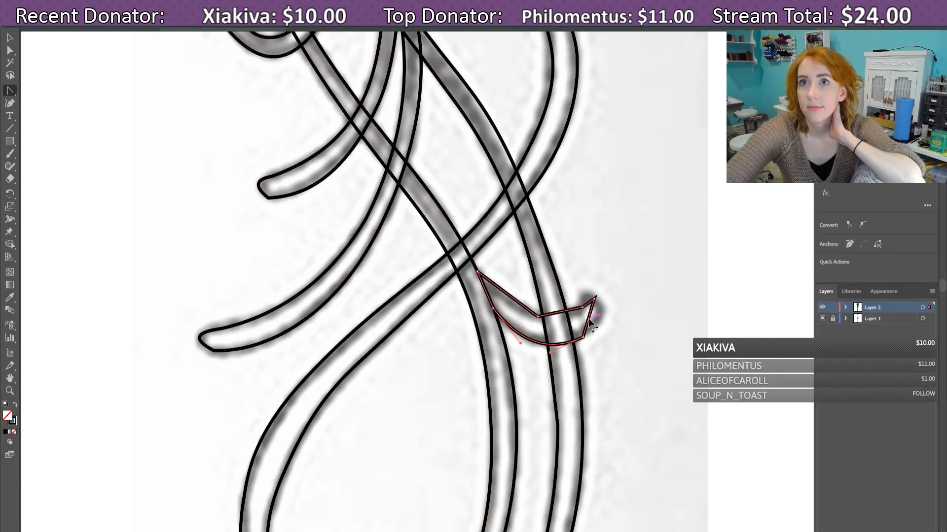
left_click_drag(589, 318, 514, 305)
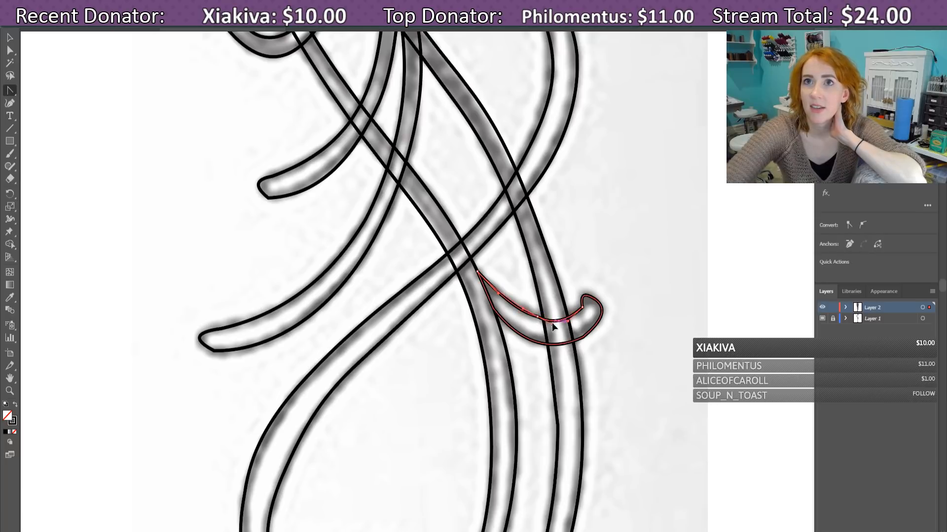
Step: Refine the small tendril's upper edge, curled tip and lower edge with the Anchor Point tool so its outline follows the sketch
left_click(554, 322)
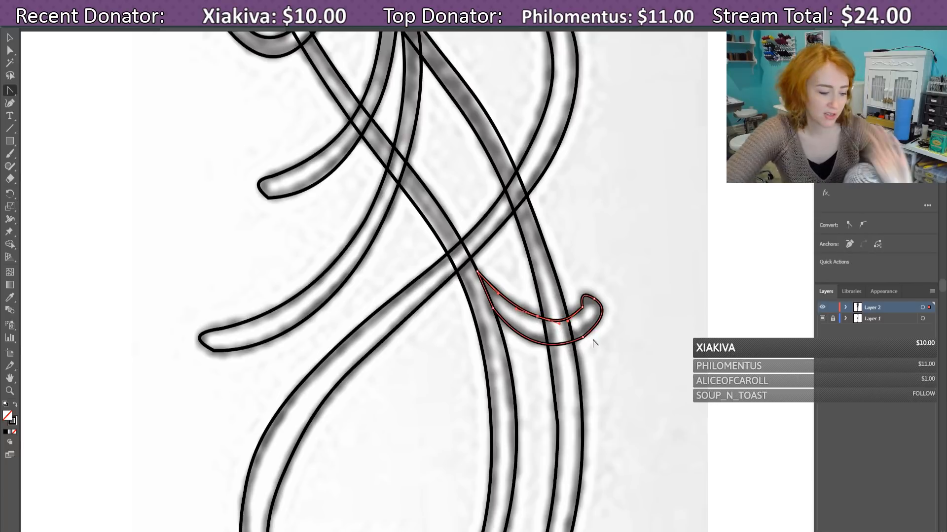
key("ctrl+z")
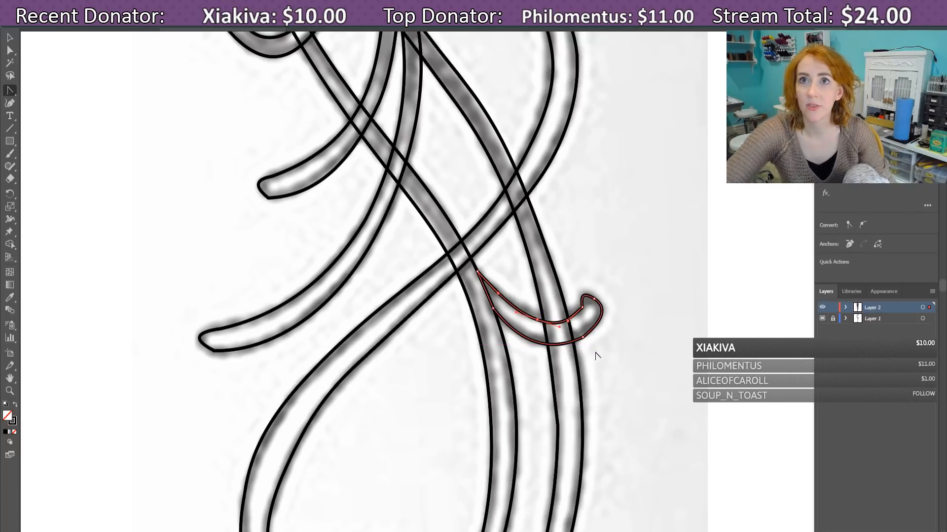
left_click(585, 307)
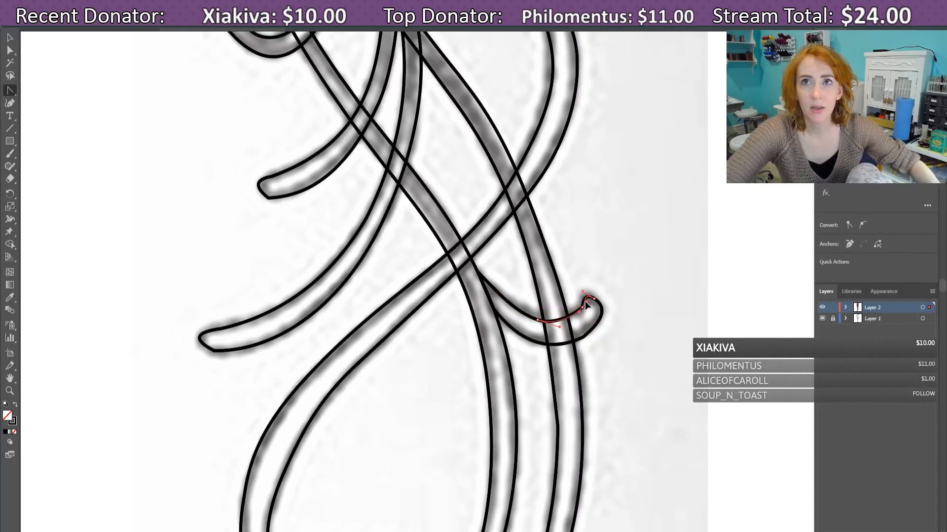
left_click_drag(585, 306, 577, 300)
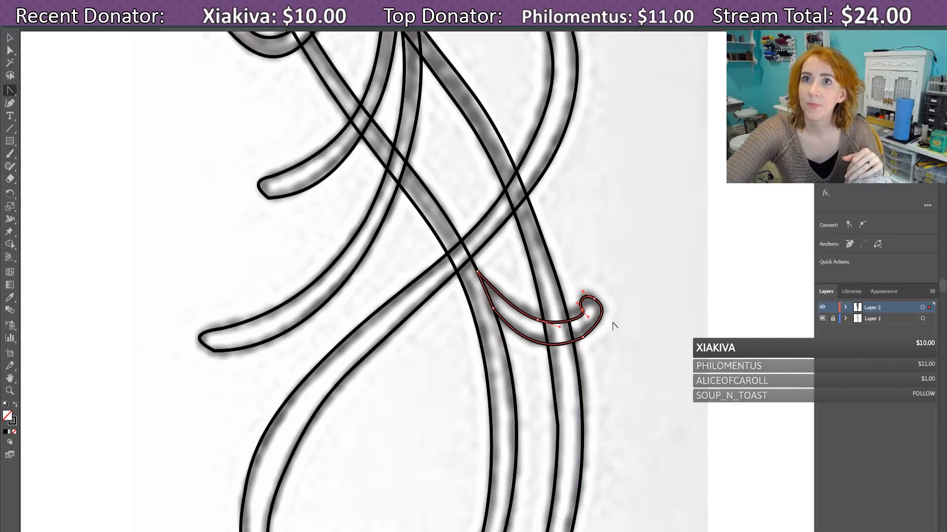
mouse_move(583, 337)
left_mouse_down()
mouse_move(591, 333)
mouse_move(560, 345)
left_mouse_up()
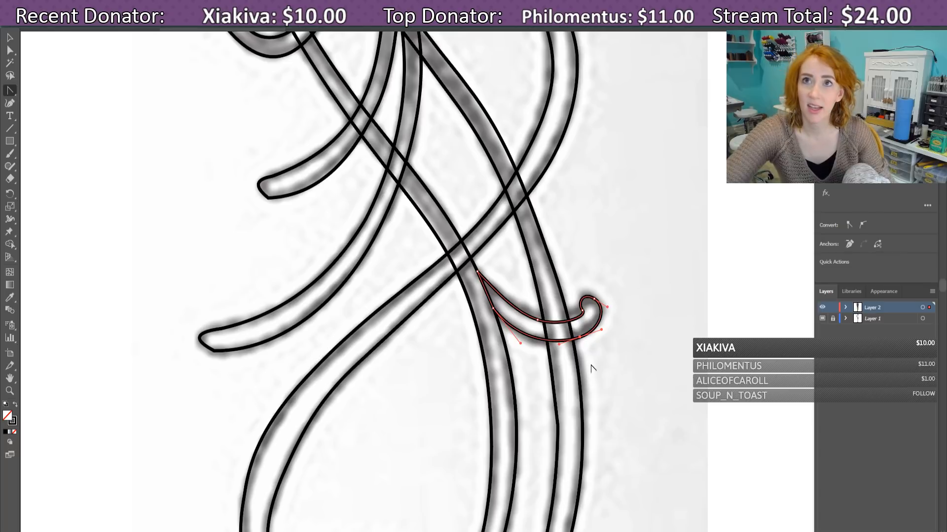
left_click_drag(522, 340, 522, 351)
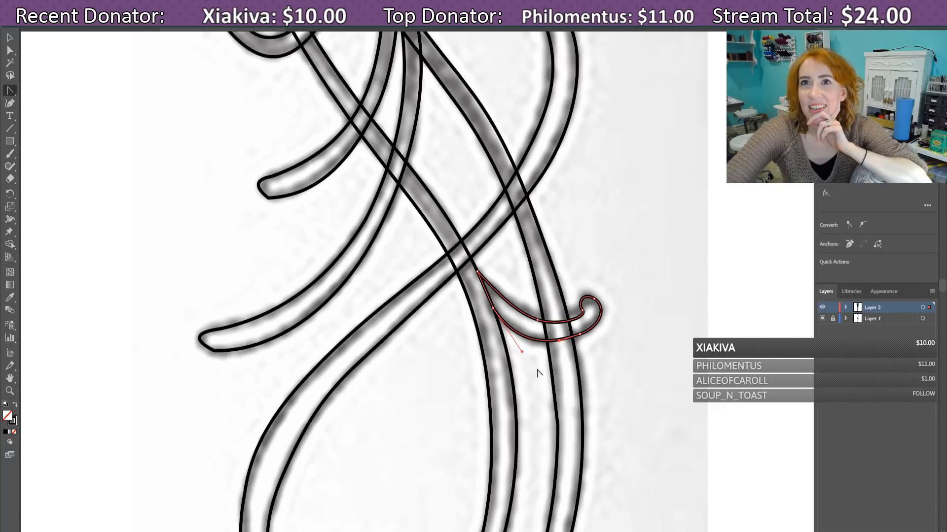
left_click(489, 296)
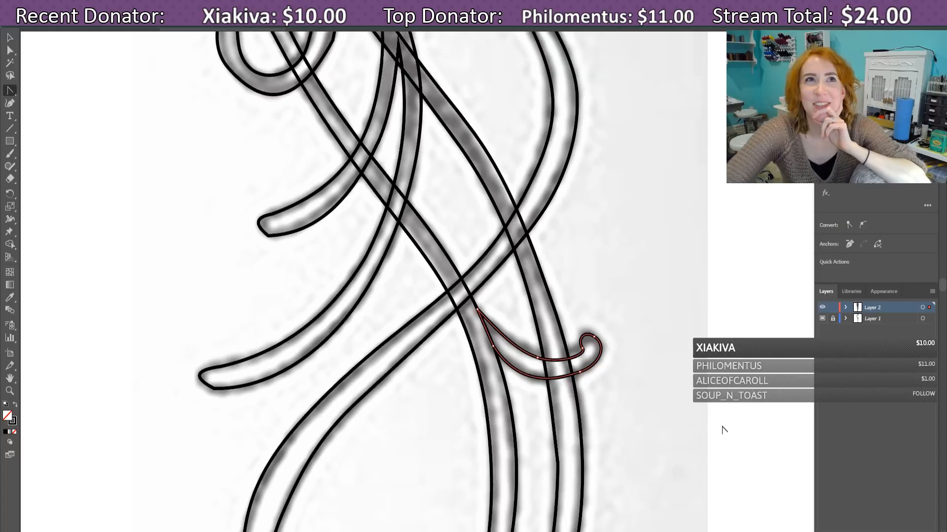
Step: Look over the whole scrollwork from the lower stems to the top spiral for parts of the sketch still untraced
scroll(736, 434, "up", 4)
scroll(740, 409, "up", 15)
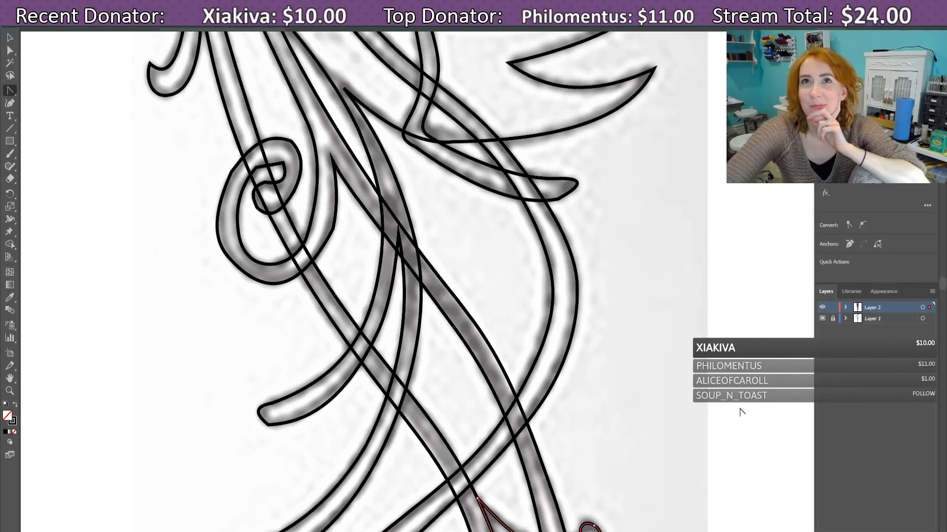
scroll(765, 411, "down", 11)
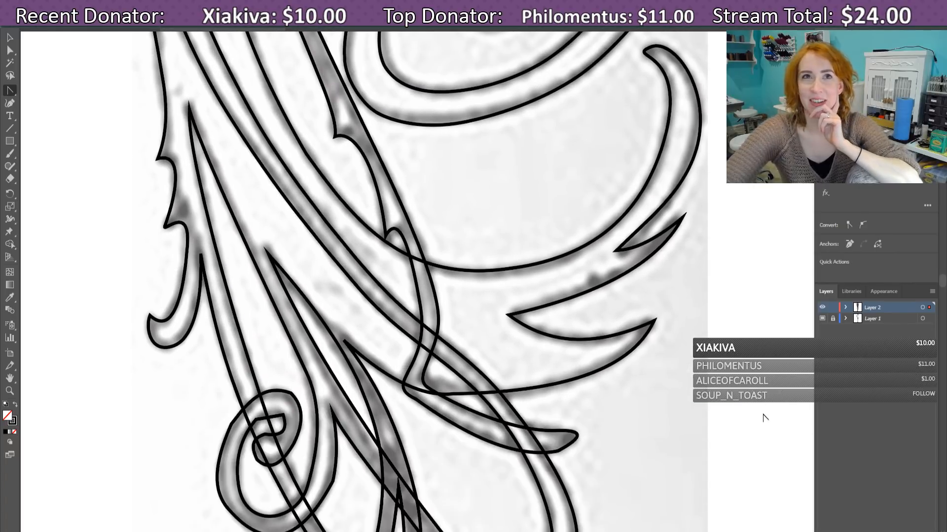
scroll(689, 403, "down", 4)
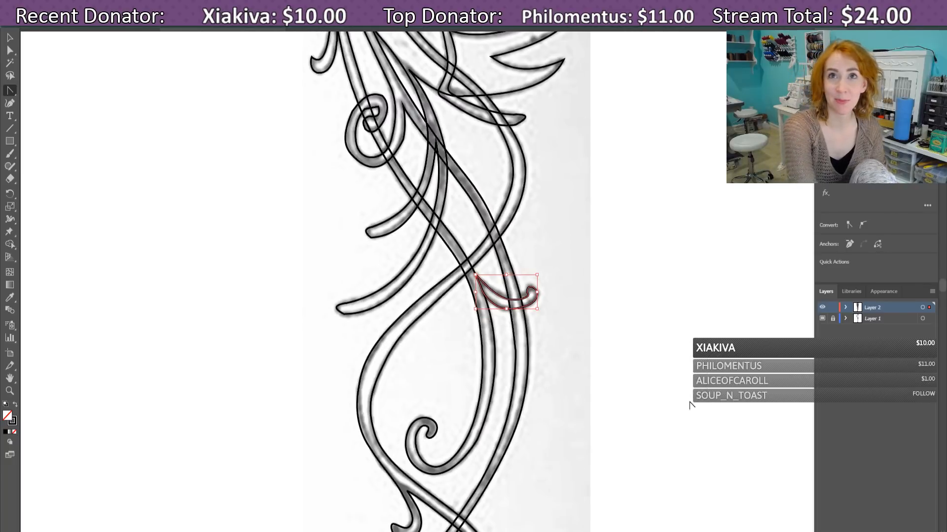
scroll(649, 355, "down", 4)
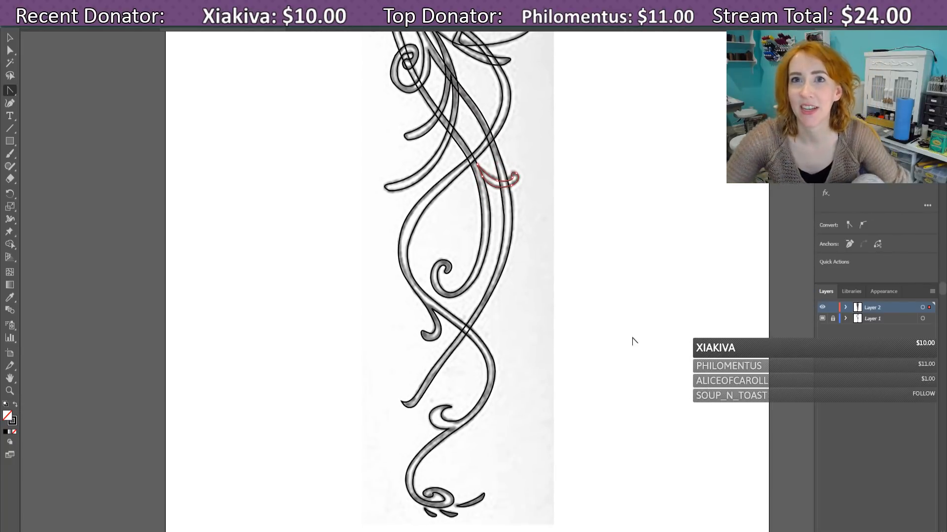
scroll(631, 338, "up", 7)
scroll(639, 321, "up", 7)
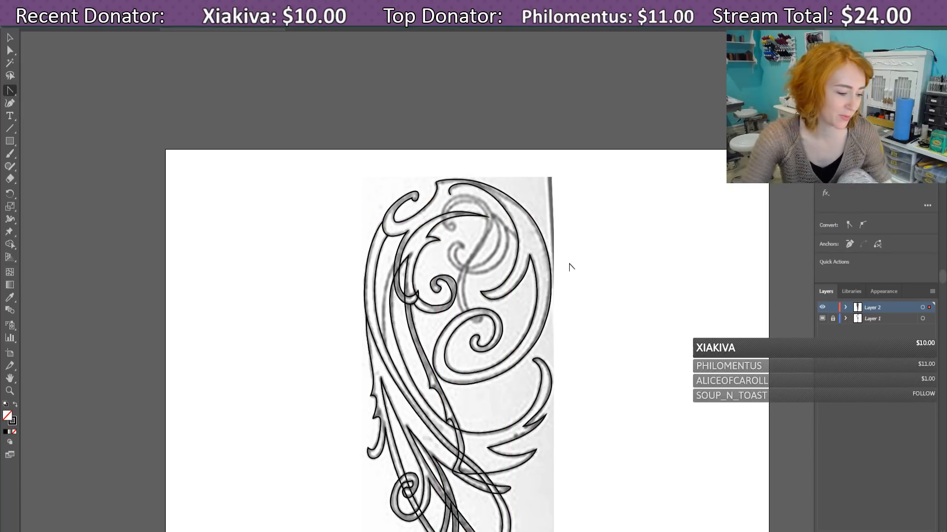
key("ctrl+plus")
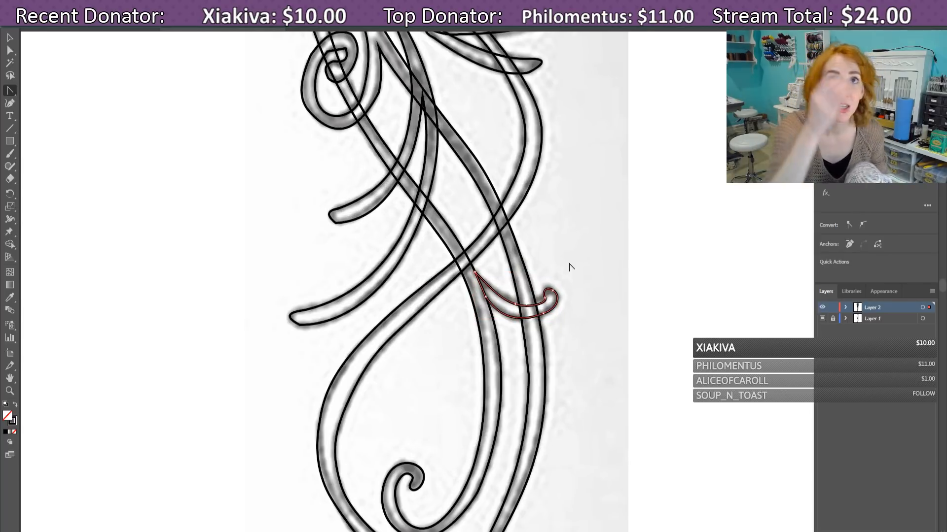
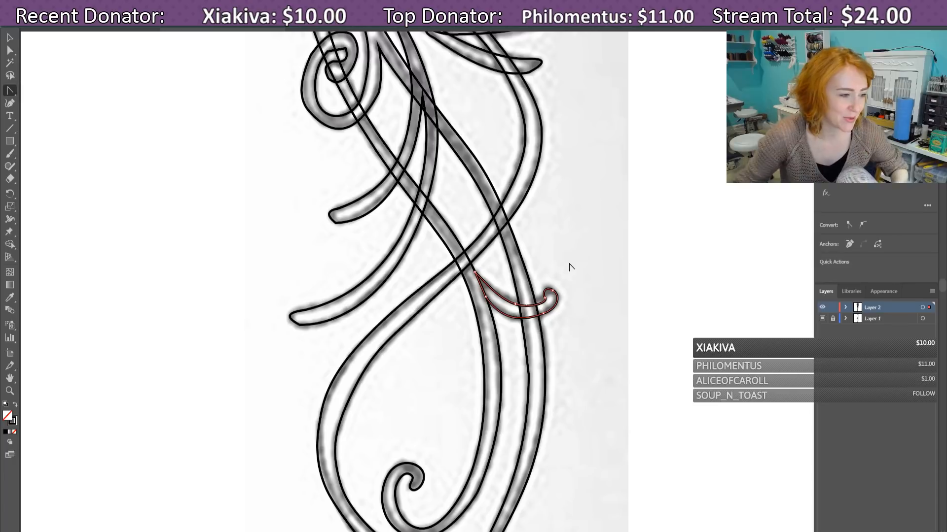
scroll(634, 290, "up", 10)
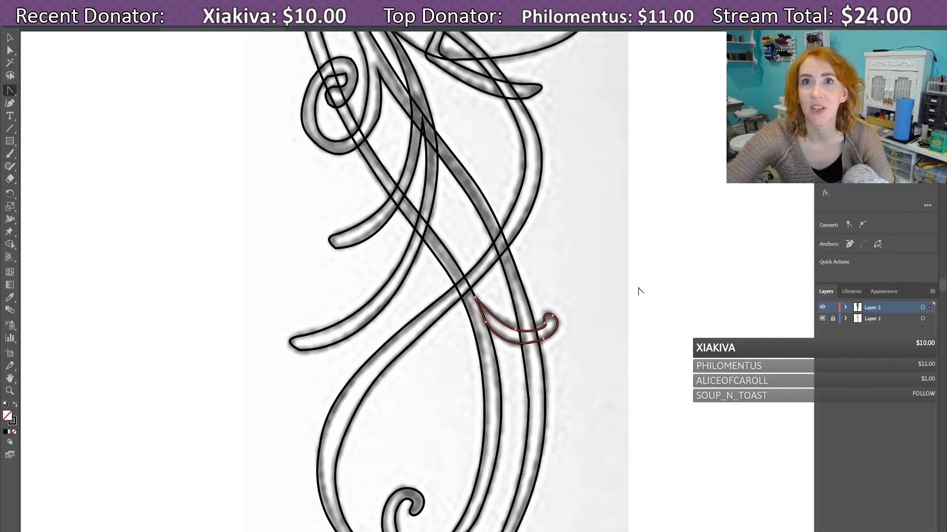
scroll(654, 247, "up", 9)
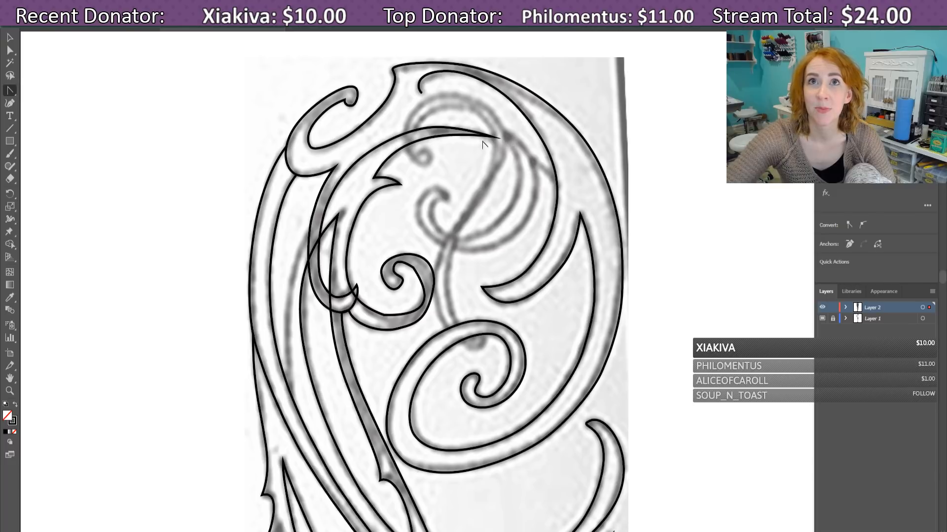
scroll(492, 213, "down", 1)
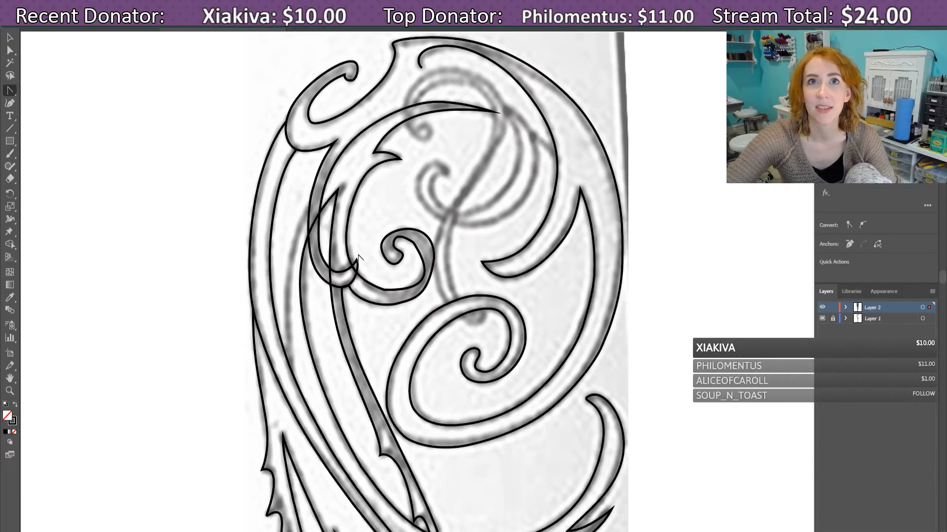
scroll(292, 374, "down", 3)
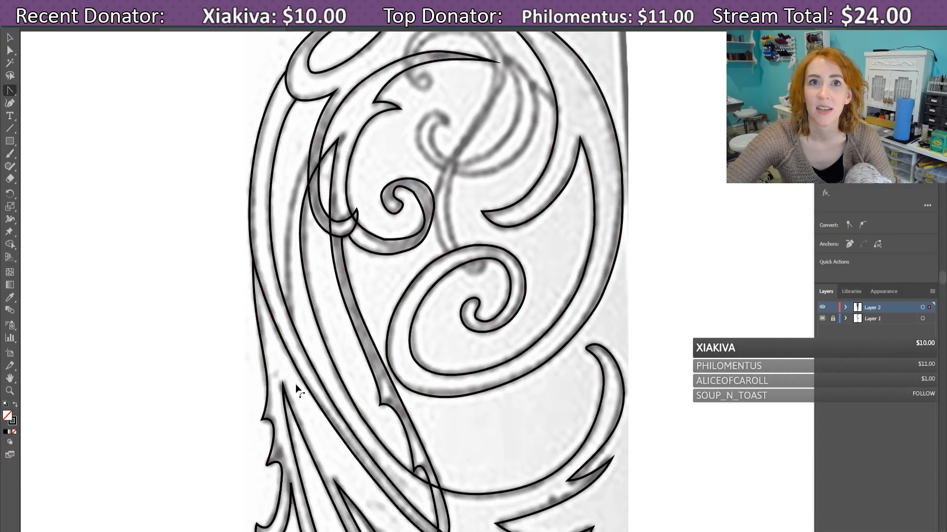
scroll(301, 371, "down", 3)
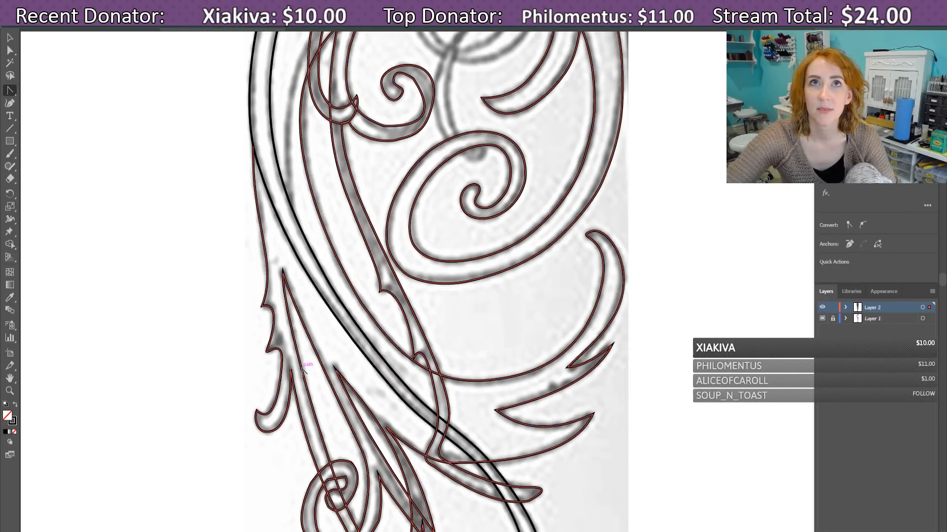
scroll(302, 371, "up", 5)
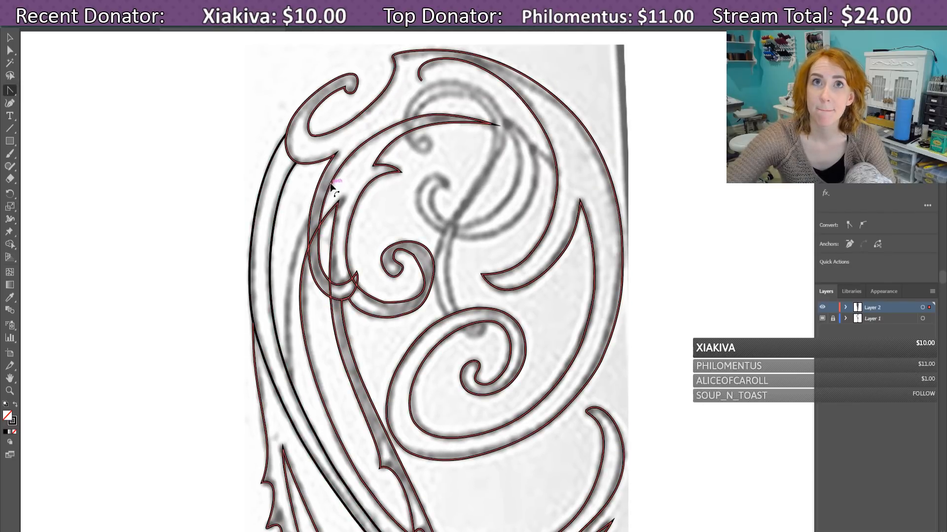
Step: Draw a straight two-anchor Pen path along the untraced grey edge between the long outer stem and the inner stem
left_click(319, 203)
left_click(307, 228)
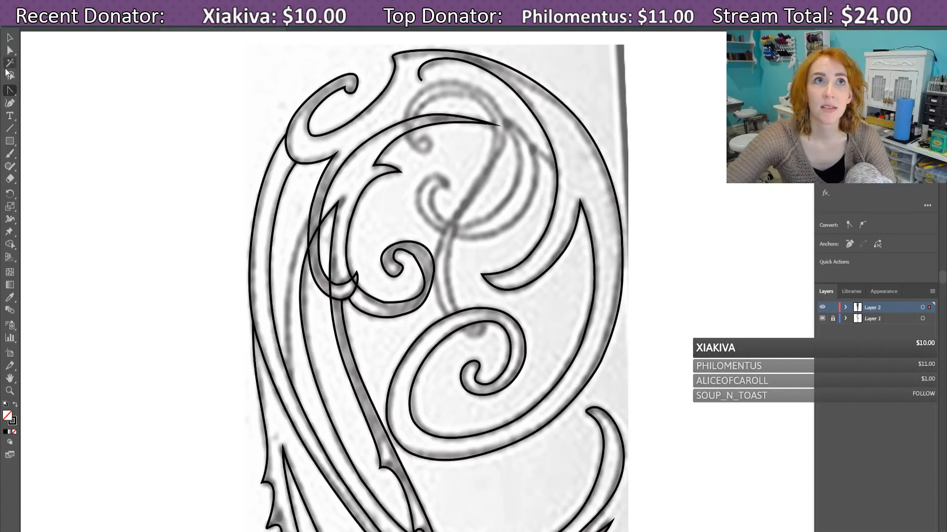
left_click(11, 91)
left_click(49, 90)
left_click(311, 228, "ctrl")
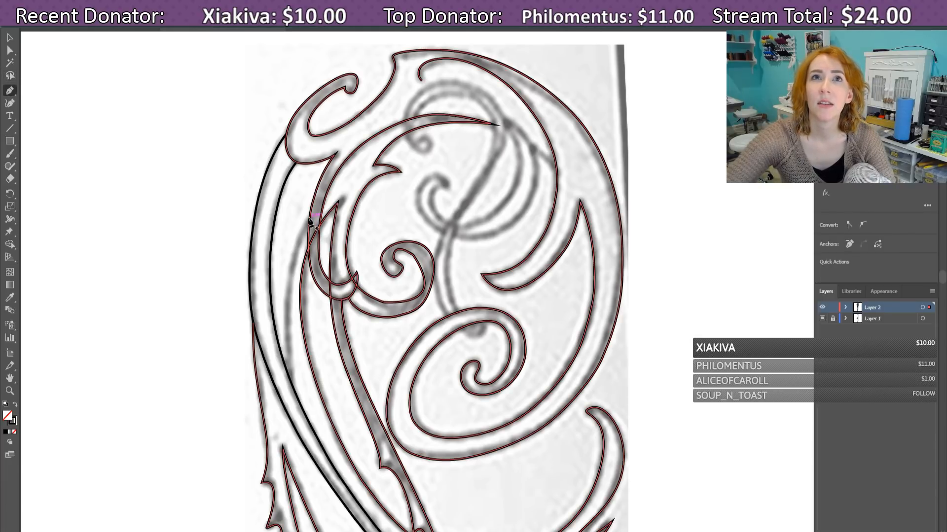
left_click(309, 218)
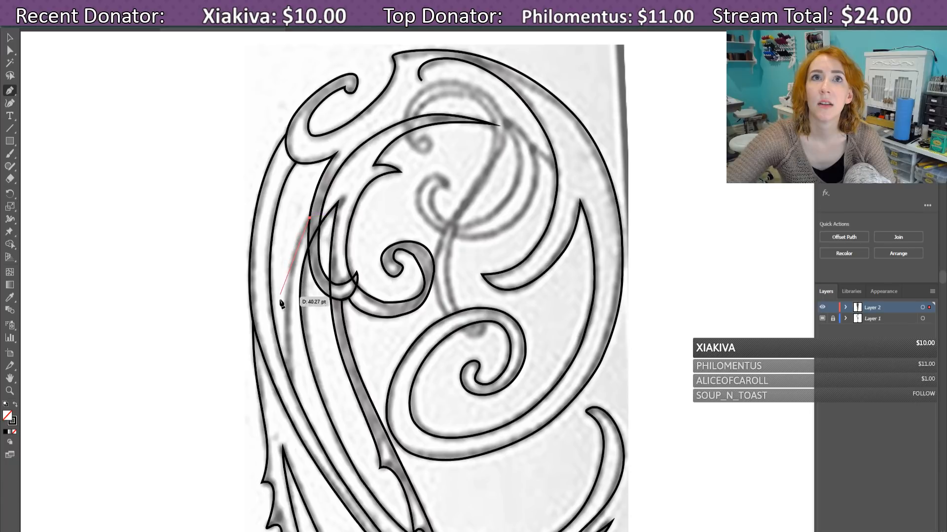
left_click(289, 379)
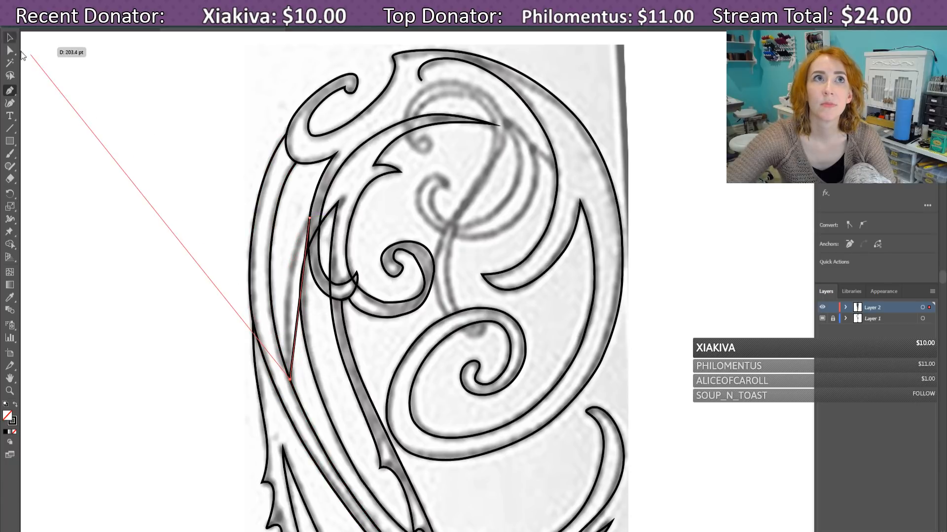
Step: Bend the new straight segment between the stems into a curve matching the sketch and adjust its direction handles with the Anchor Point tool
left_click_drag(11, 91, 61, 132)
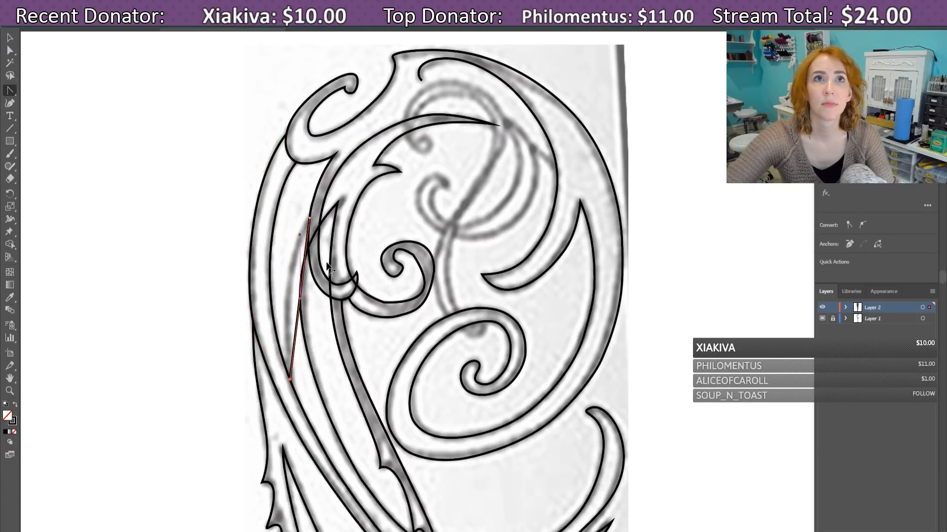
left_click_drag(297, 323, 287, 292)
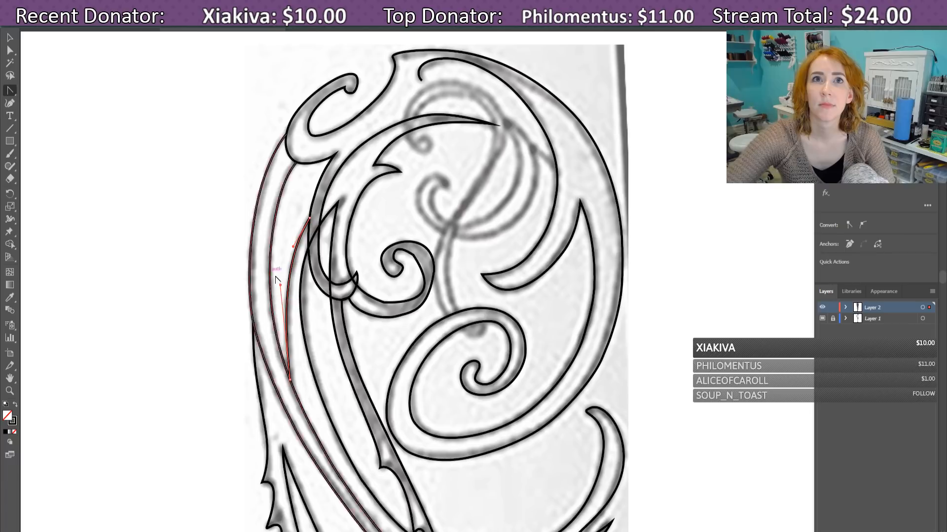
left_click_drag(280, 285, 280, 319)
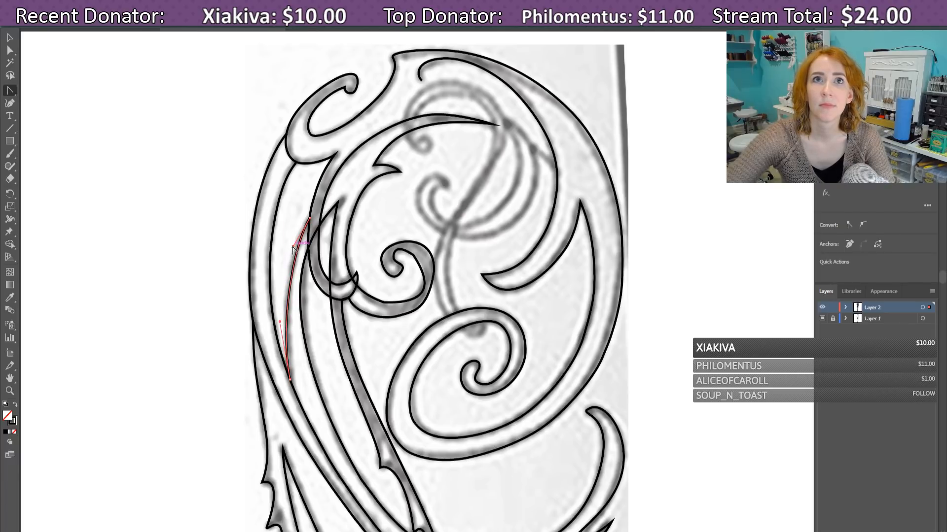
left_click_drag(293, 247, 280, 271)
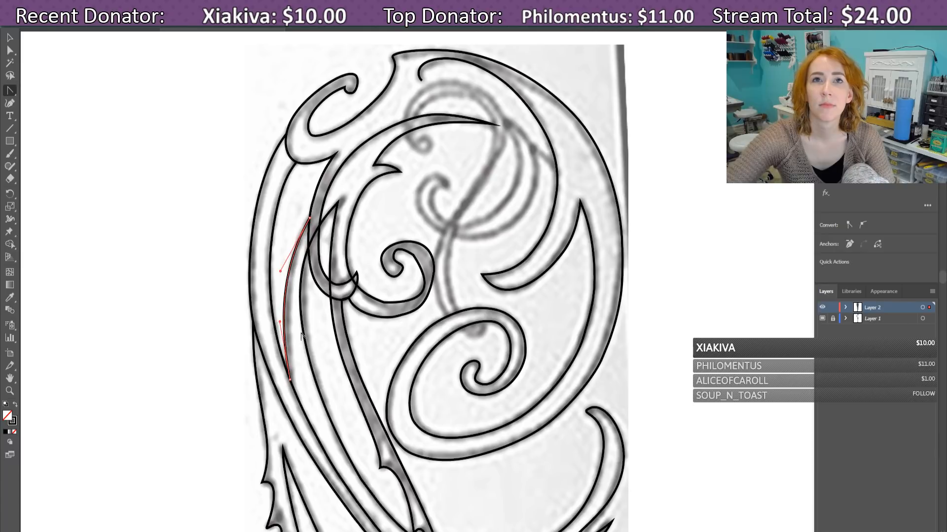
left_click_drag(286, 339, 282, 335)
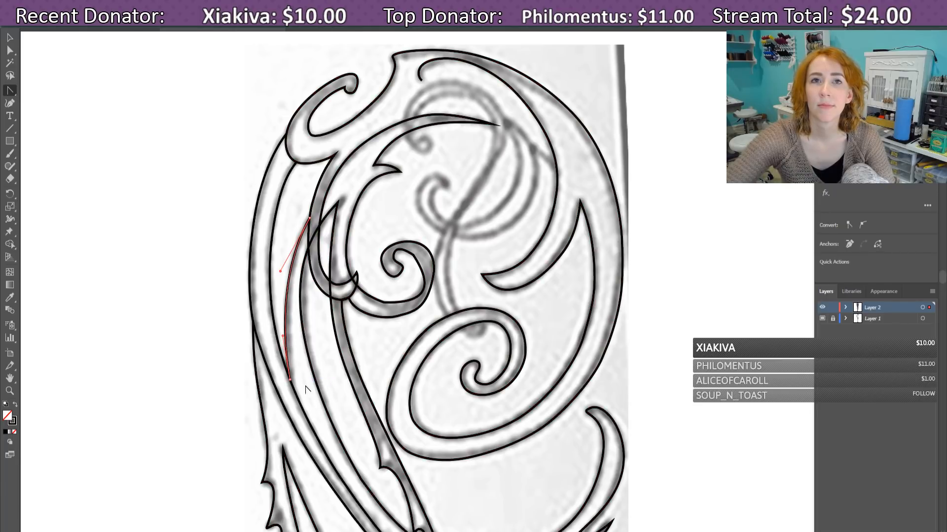
Step: Draw straight Pen segments from the small upper curl over the arch and down the inner edge of the untraced central S-shaped stem to its foot
scroll(435, 394, "up", 3)
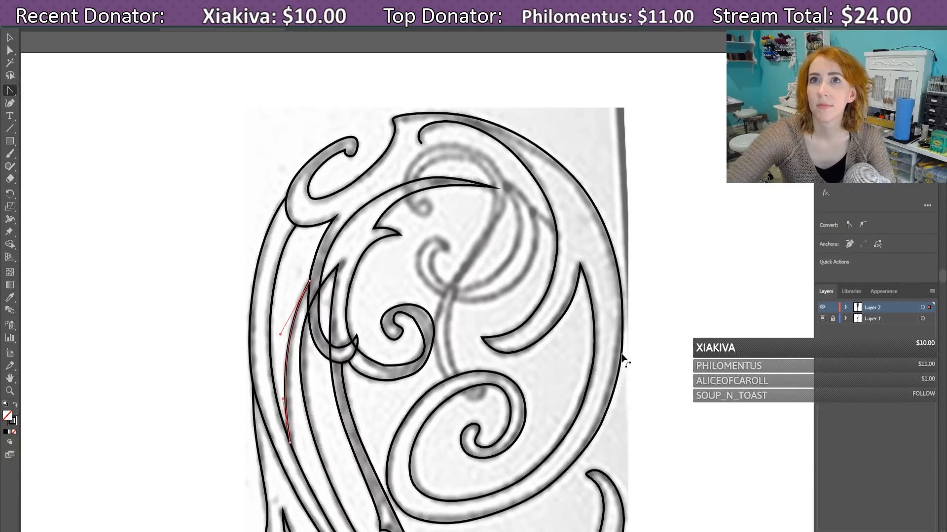
scroll(687, 345, "up", 2)
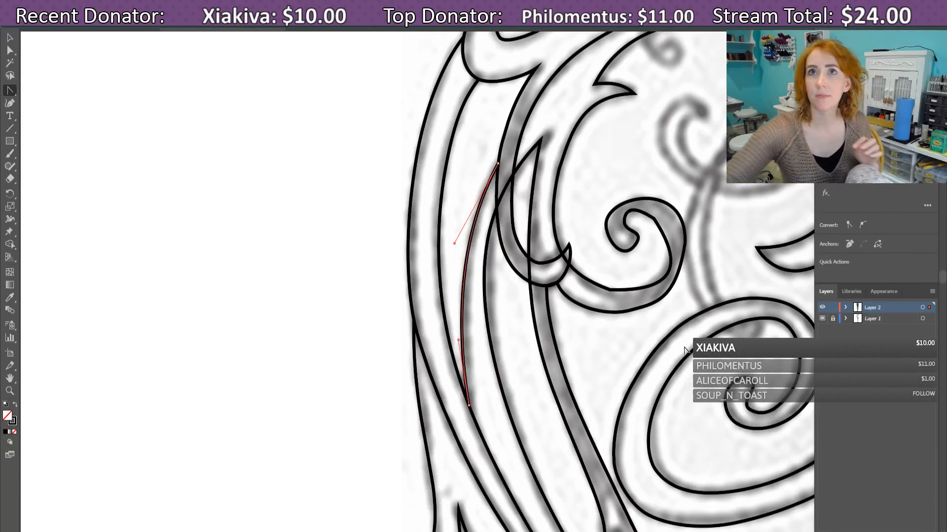
scroll(602, 520, "right", 5)
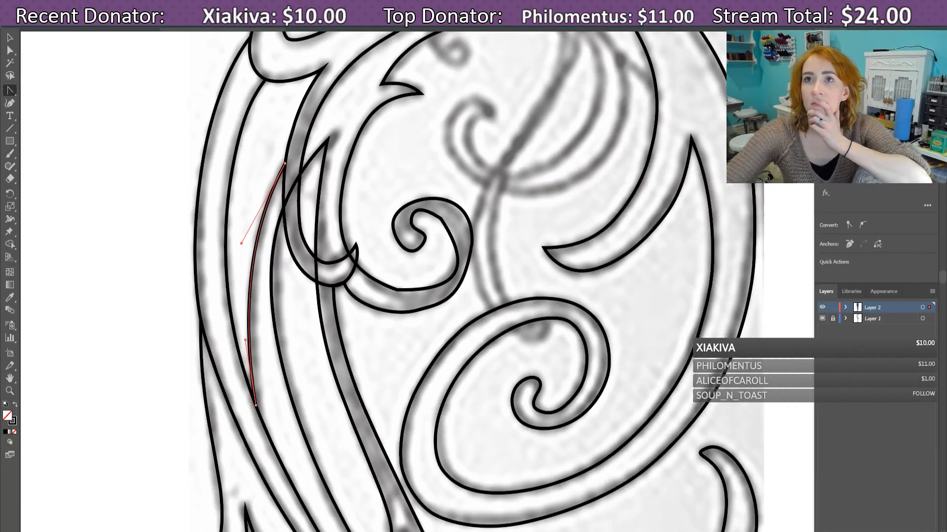
scroll(598, 344, "up", 5)
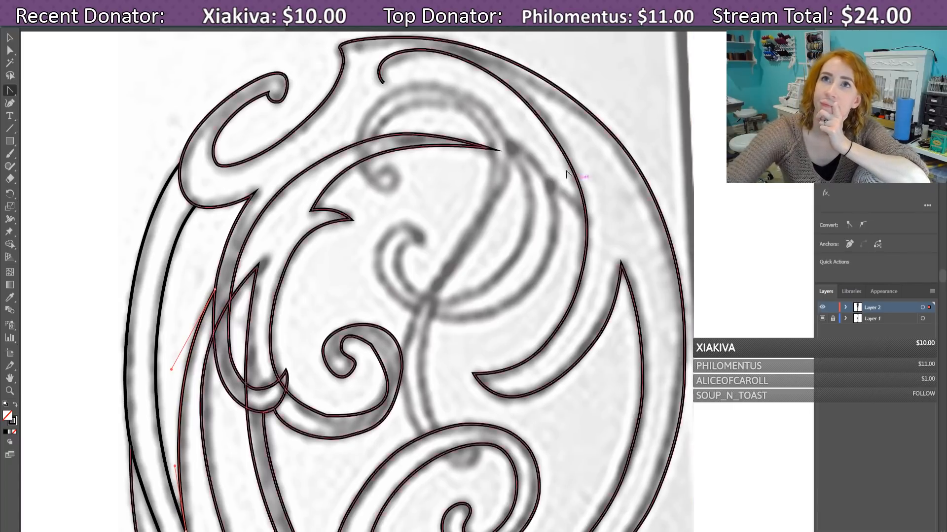
left_click(11, 93)
left_click(44, 91)
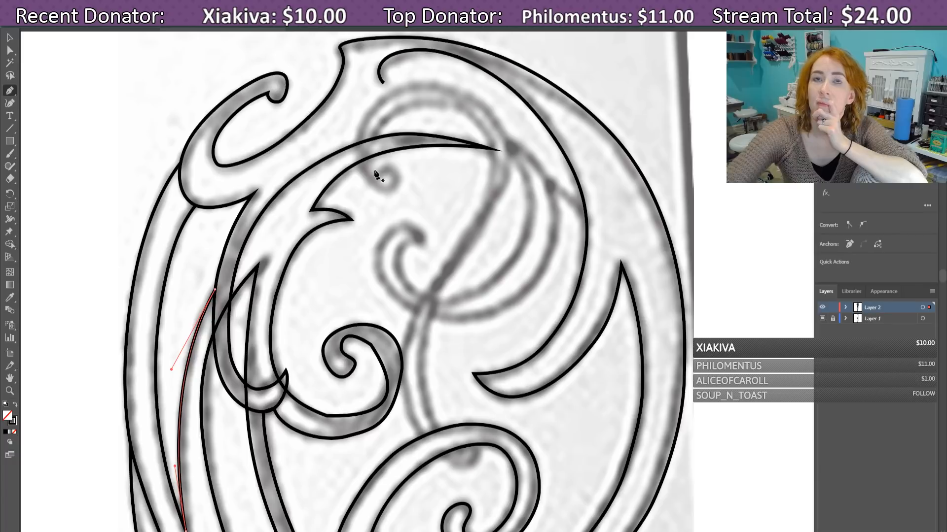
left_click_drag(374, 170, 384, 119)
left_click_drag(384, 119, 468, 117)
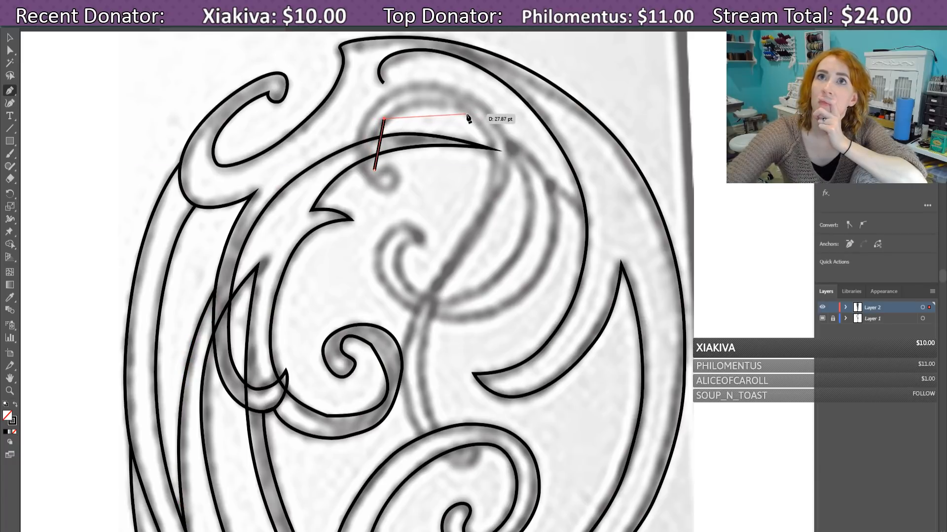
left_click(466, 114)
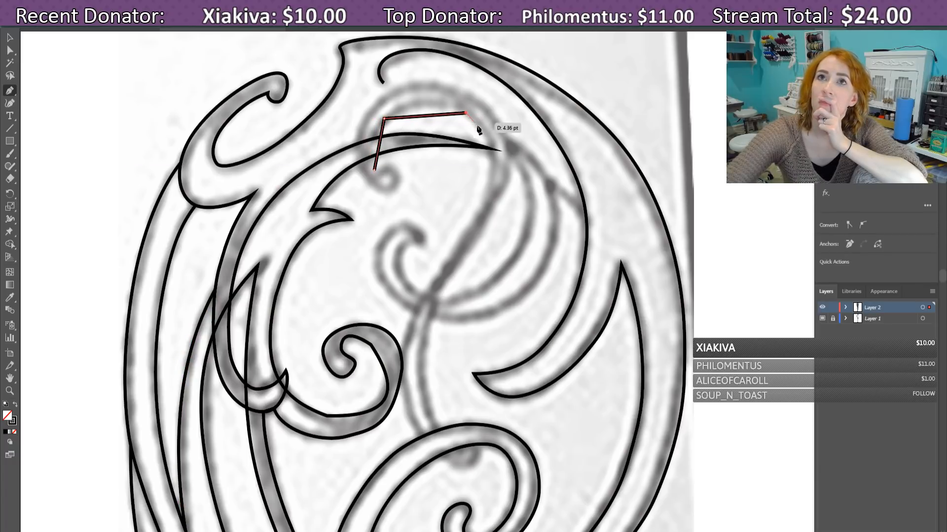
left_click(465, 233)
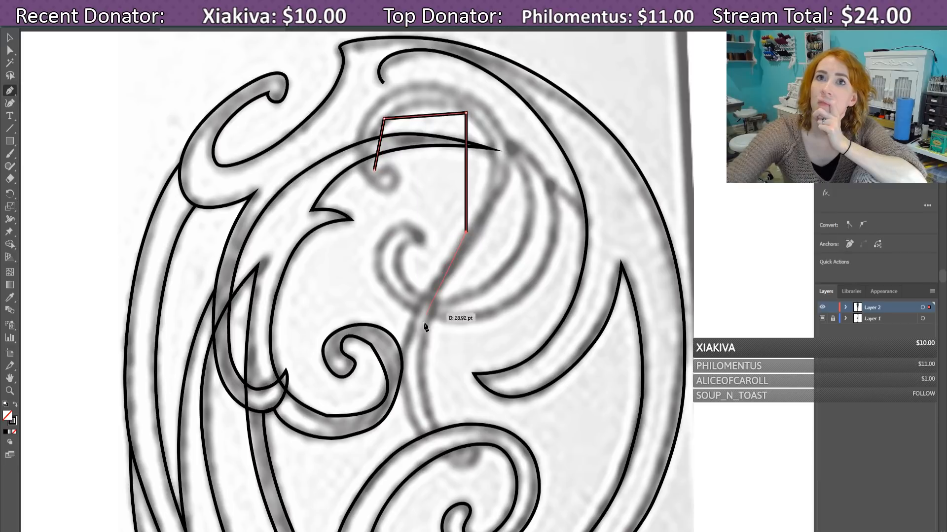
left_click(408, 410)
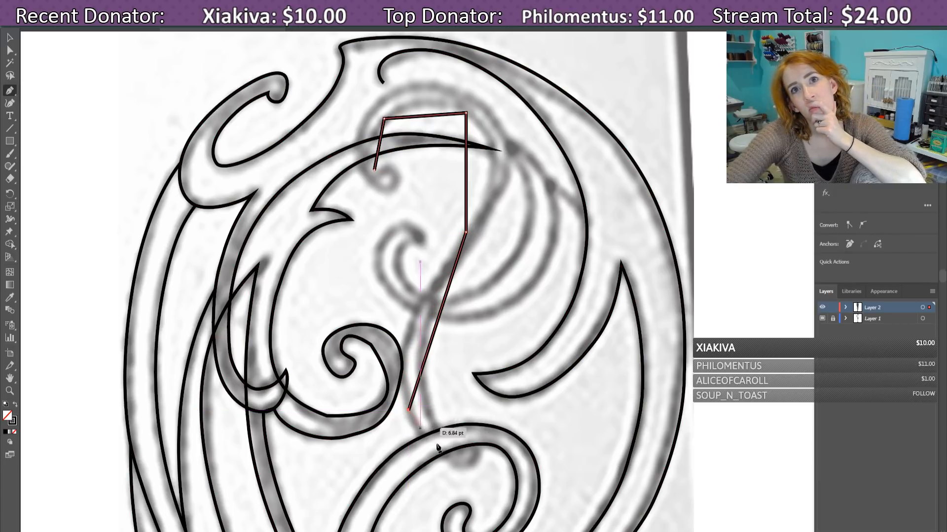
left_click(464, 469)
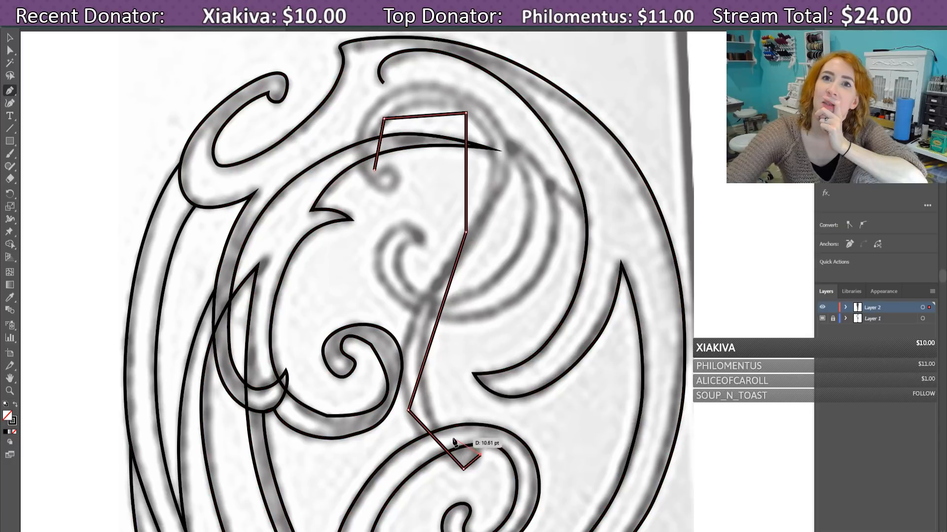
Step: Continue the straight Pen outline across the stem's foot, back up its opposite edge and over the arch, closing it at the curl
left_click(480, 455)
left_click(424, 401)
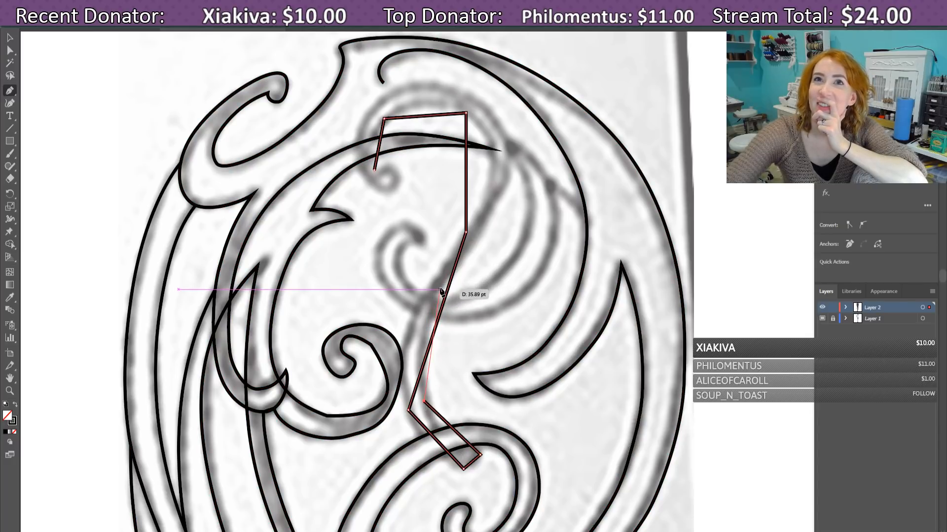
left_click(492, 213)
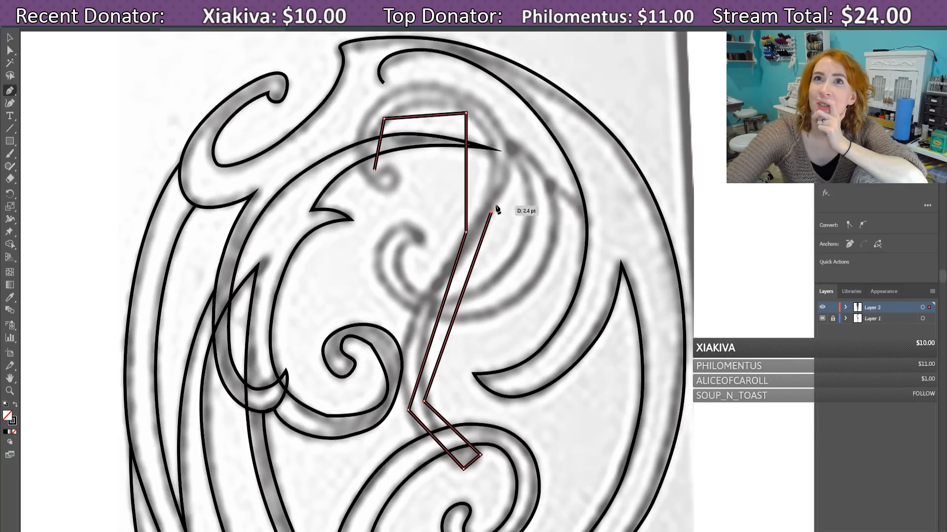
left_click(491, 114)
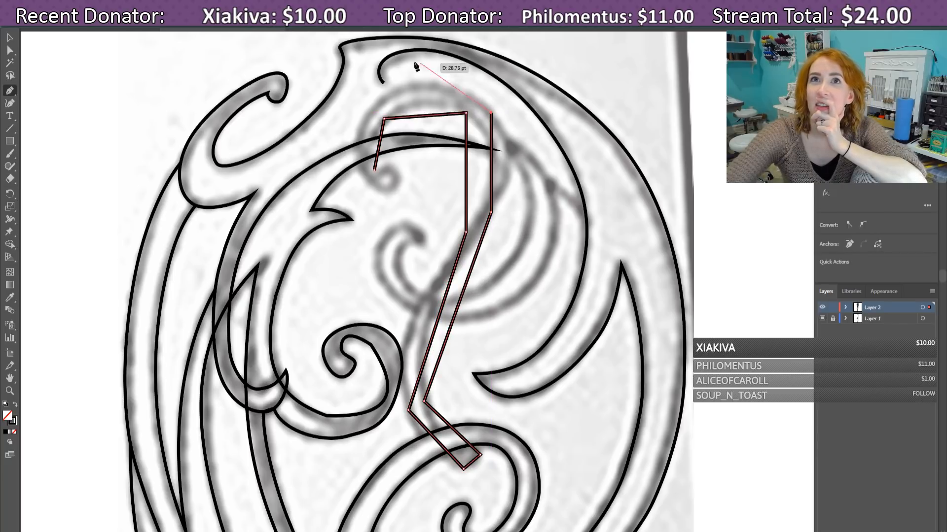
left_click(393, 87)
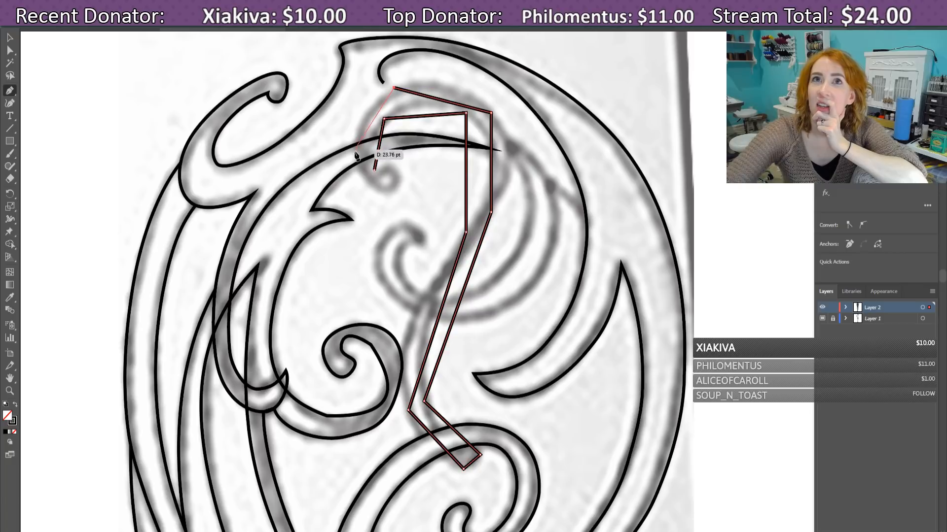
left_click(362, 180)
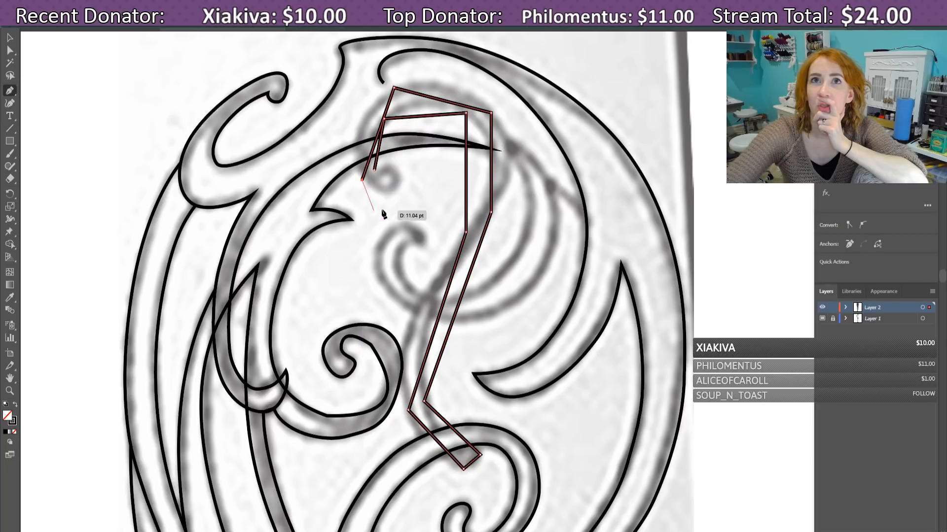
left_click(398, 189)
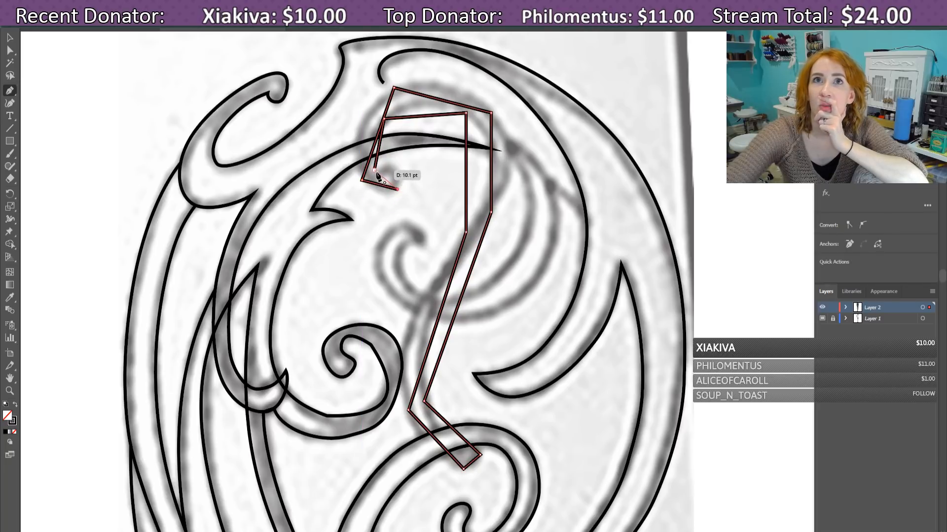
left_click(375, 170)
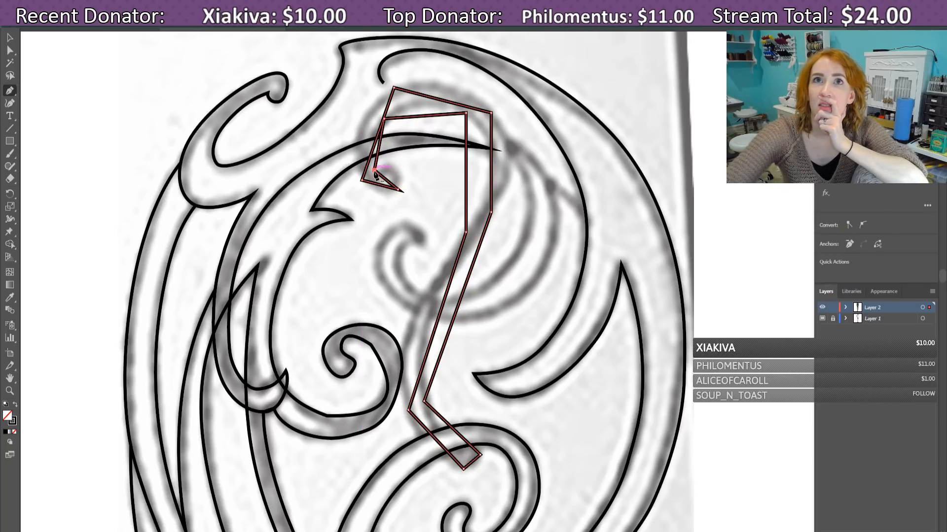
Step: Bend the closed outline's straight segments around the small curl and its tip into curves with the Anchor Point tool
left_click(9, 90)
left_click(36, 127)
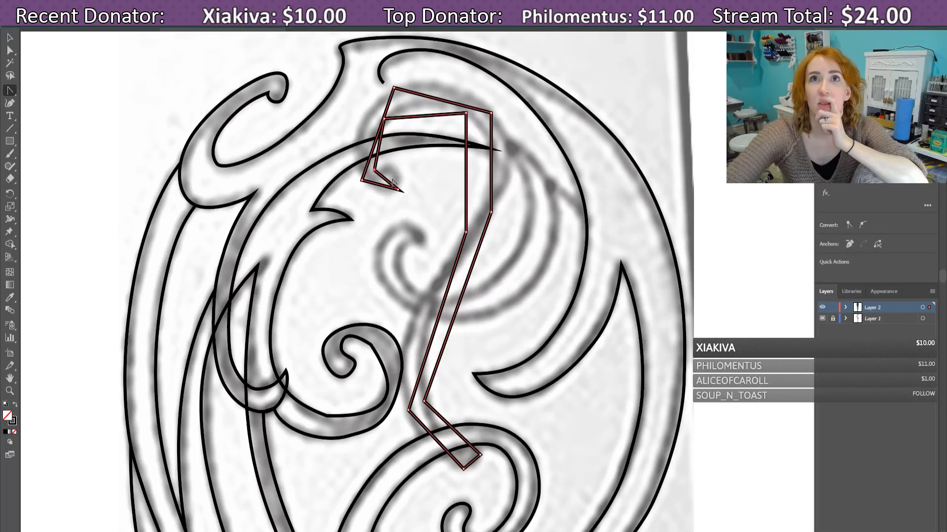
left_click_drag(376, 144, 357, 133)
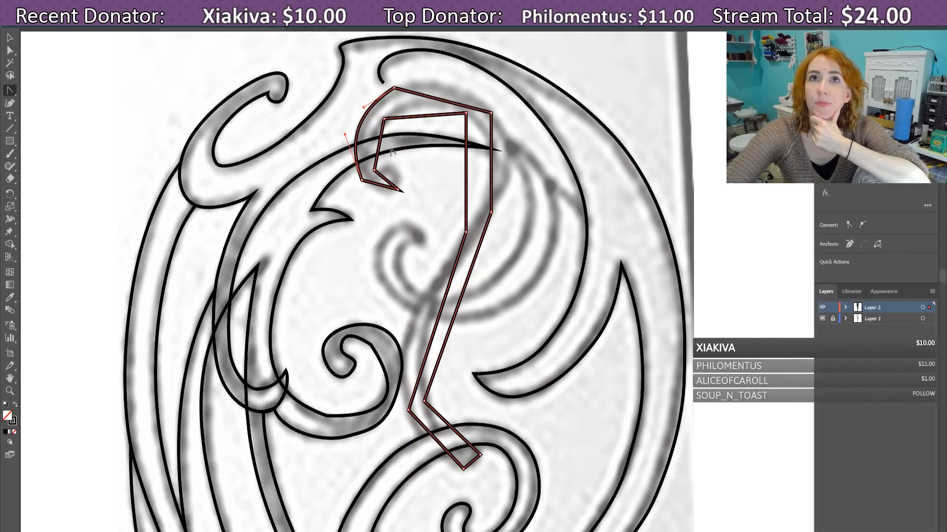
left_click_drag(380, 148, 371, 148)
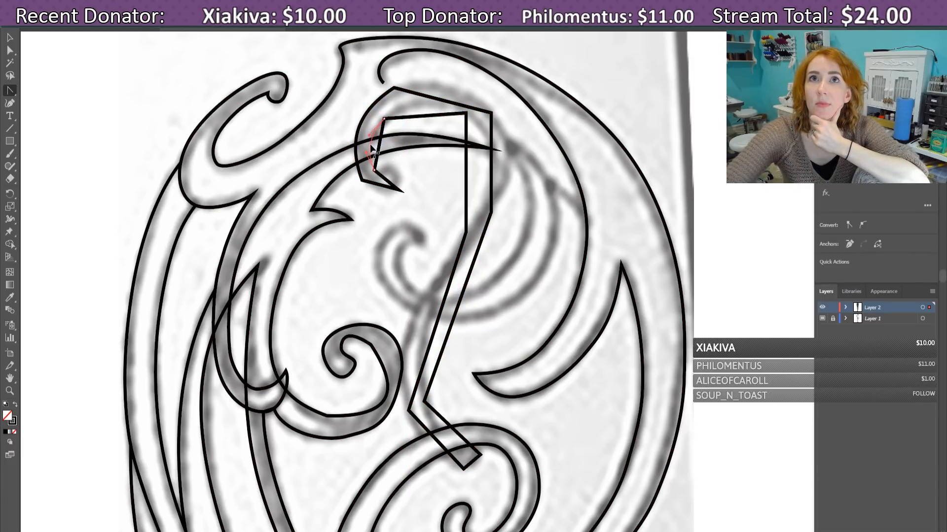
left_click_drag(377, 185, 395, 169)
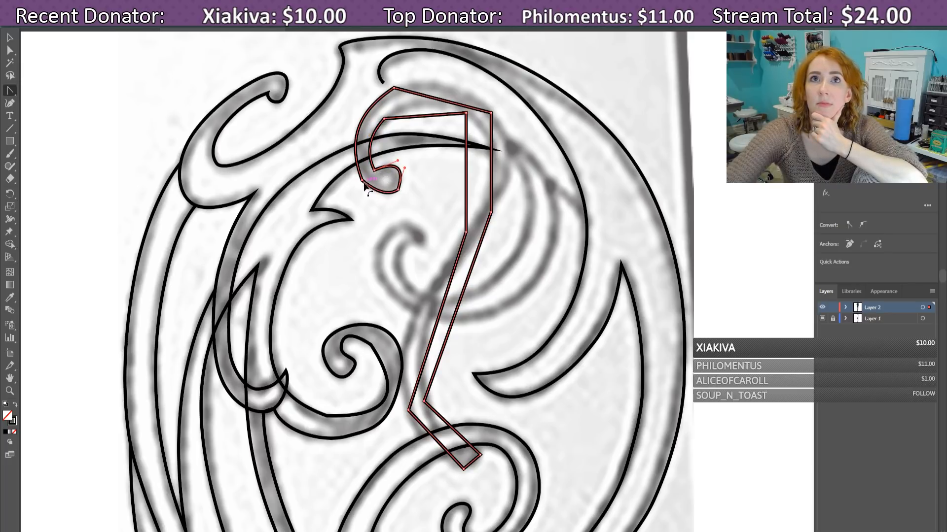
Step: Refine the anchors and direction handles around the small curl so its outer and inner edges follow the sketch
left_click(369, 190)
left_click(372, 192)
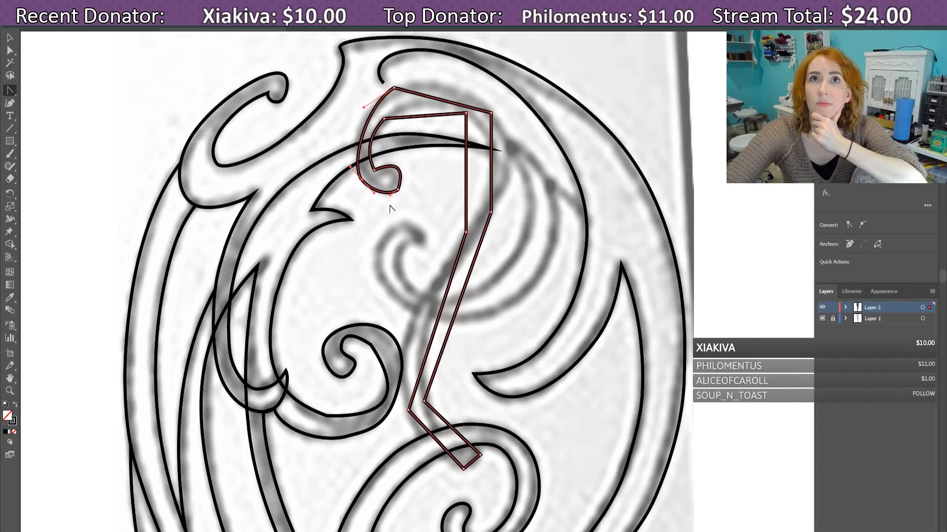
key("Right")
key("Right")
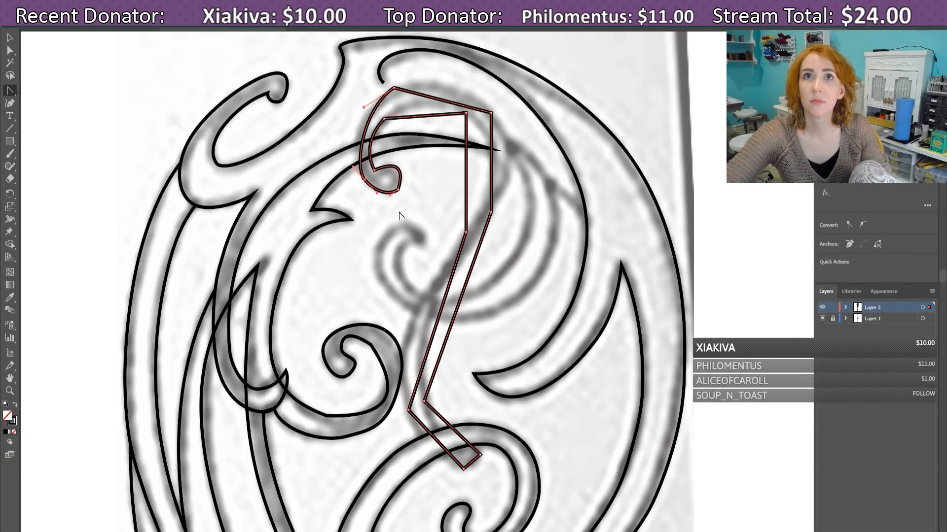
left_click(356, 131)
left_click(356, 131)
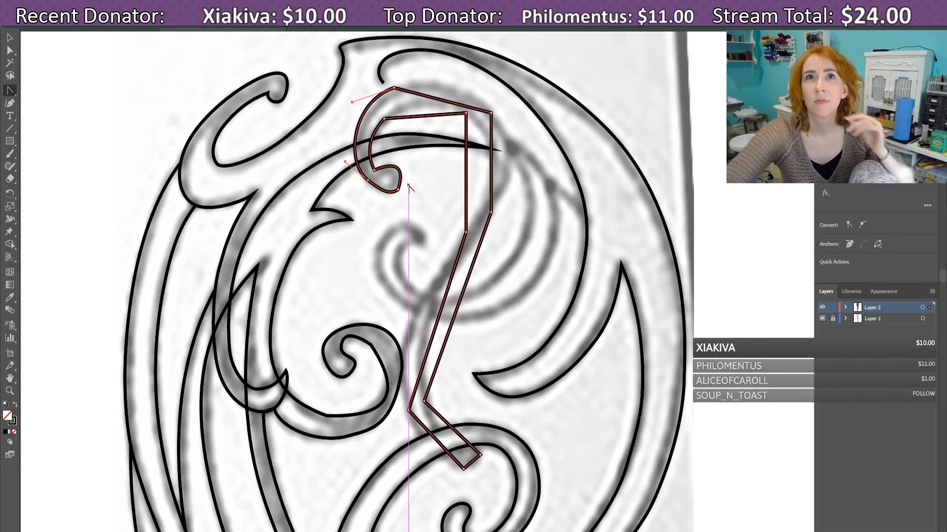
left_click_drag(379, 173, 408, 191)
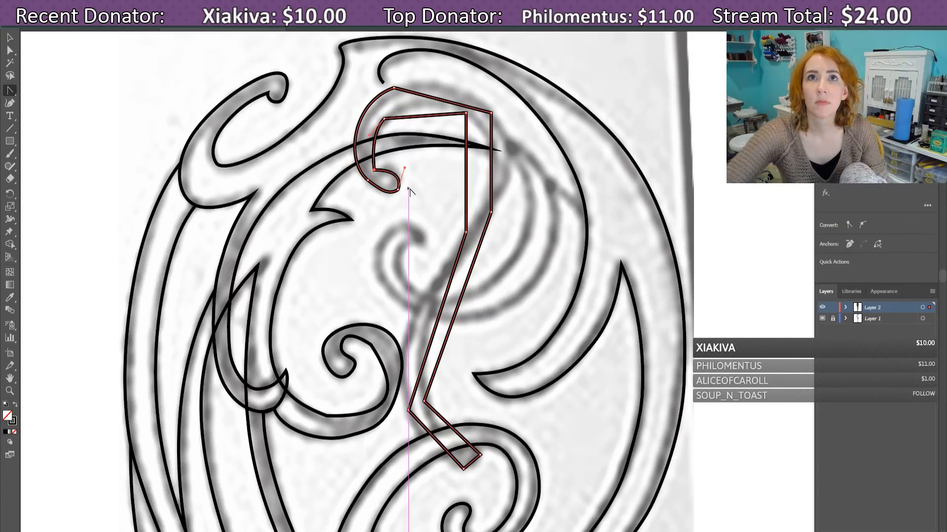
key("ctrl+z")
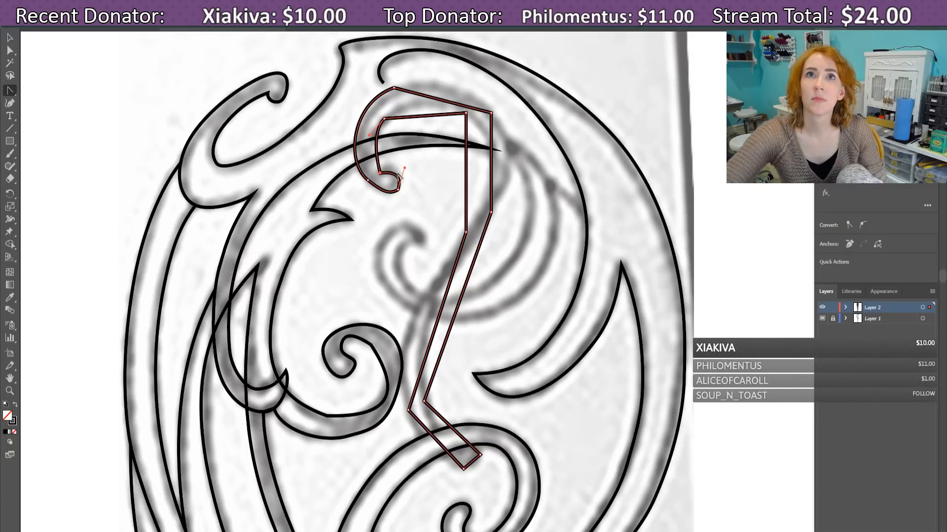
left_click_drag(397, 178, 372, 154)
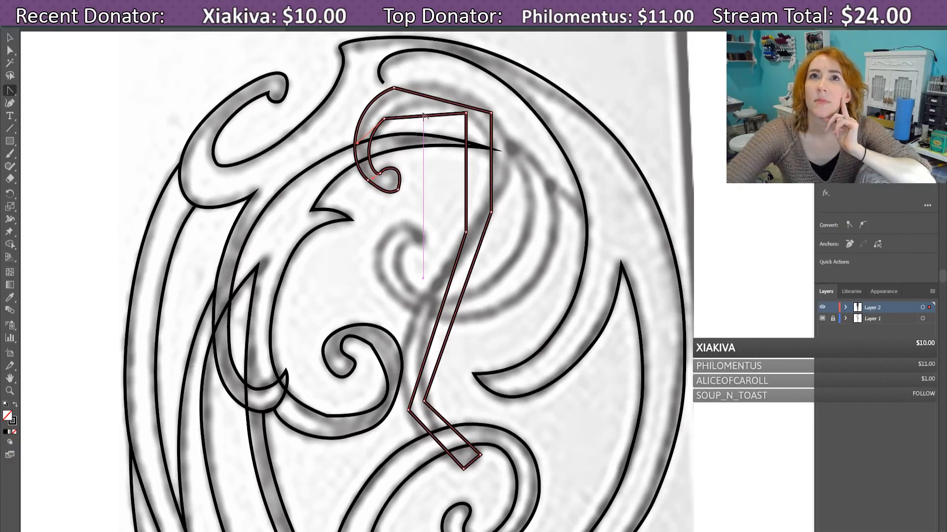
Step: Bend both edges of the top arch and the long S-shaped stem into curves matching the sketch
left_click_drag(422, 116, 437, 82)
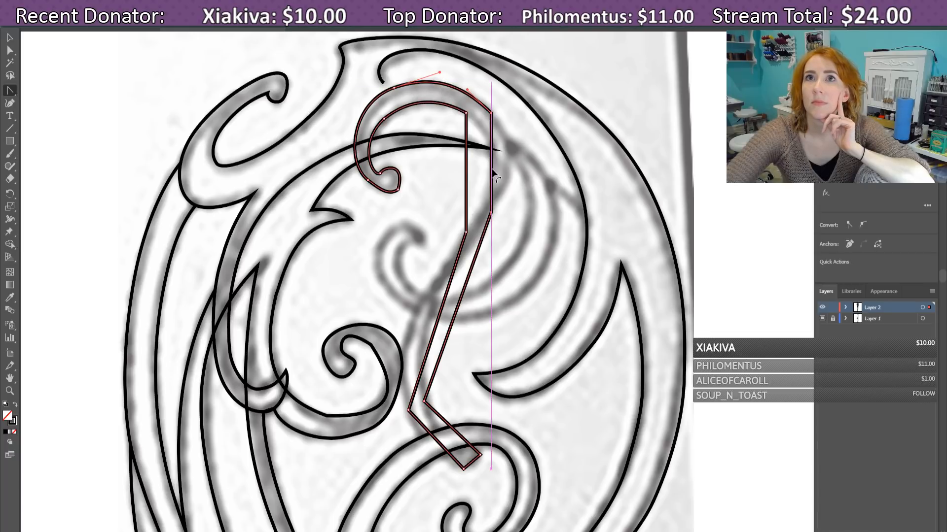
mouse_move(492, 169)
left_mouse_down()
mouse_move(510, 163)
mouse_move(490, 161)
left_mouse_up()
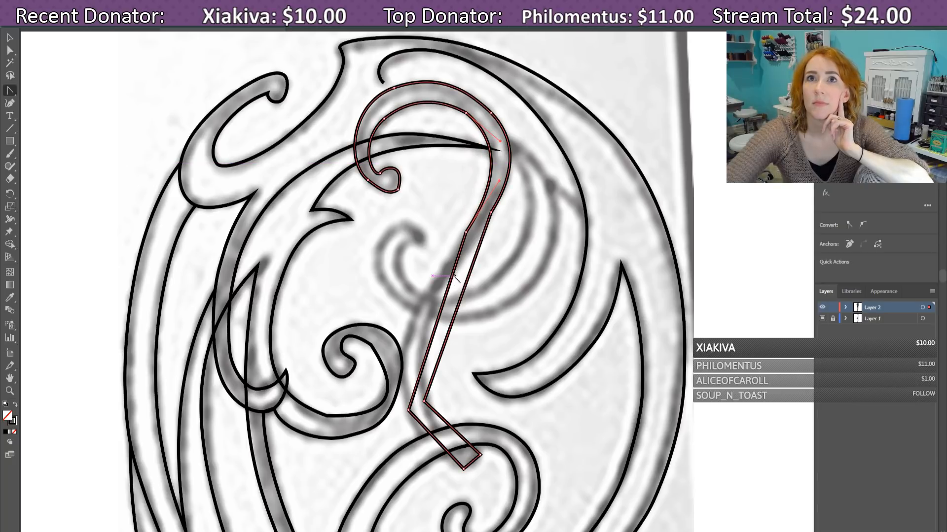
left_click_drag(451, 280, 429, 321)
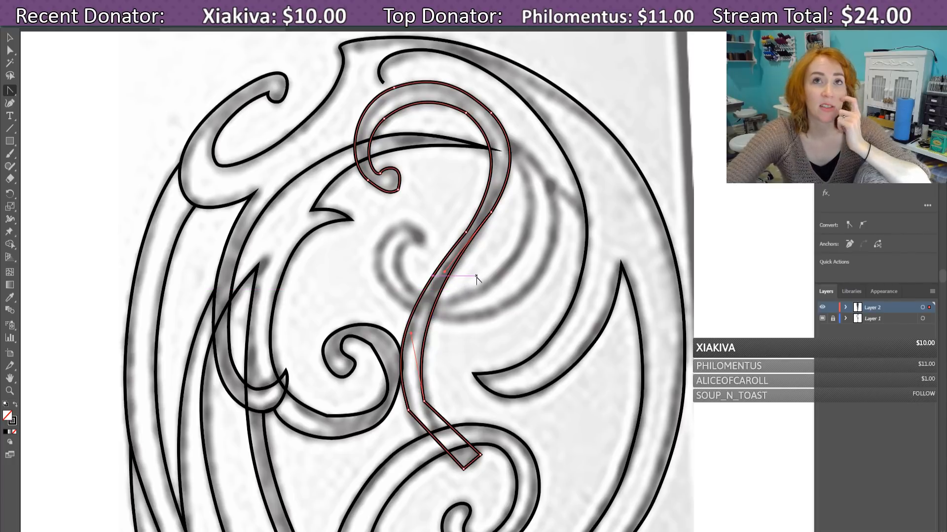
Step: Bend both edges of the stem's foot into curves meeting the lower spiral and smooth the joint on the stem's outer edge
scroll(421, 268, "down", 3)
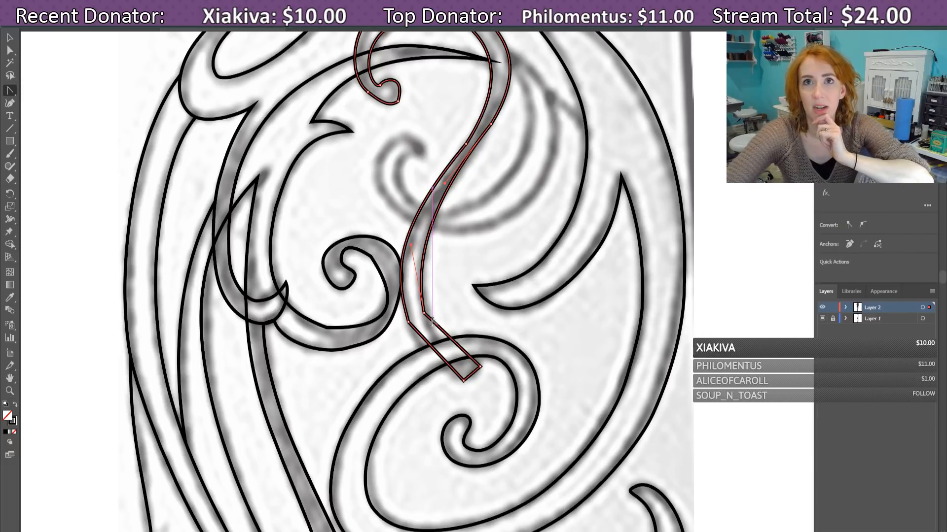
left_click(446, 348)
left_click(443, 345)
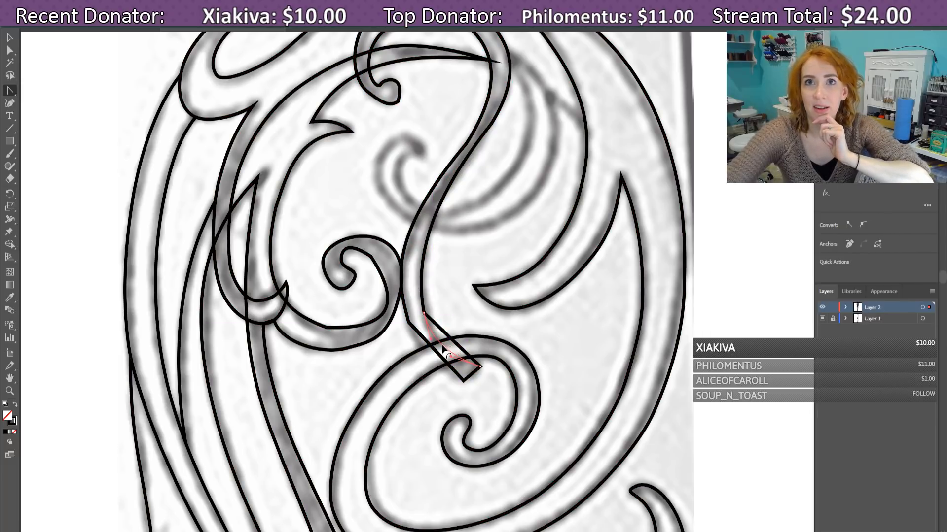
left_click(437, 349)
left_click_drag(435, 354, 427, 364)
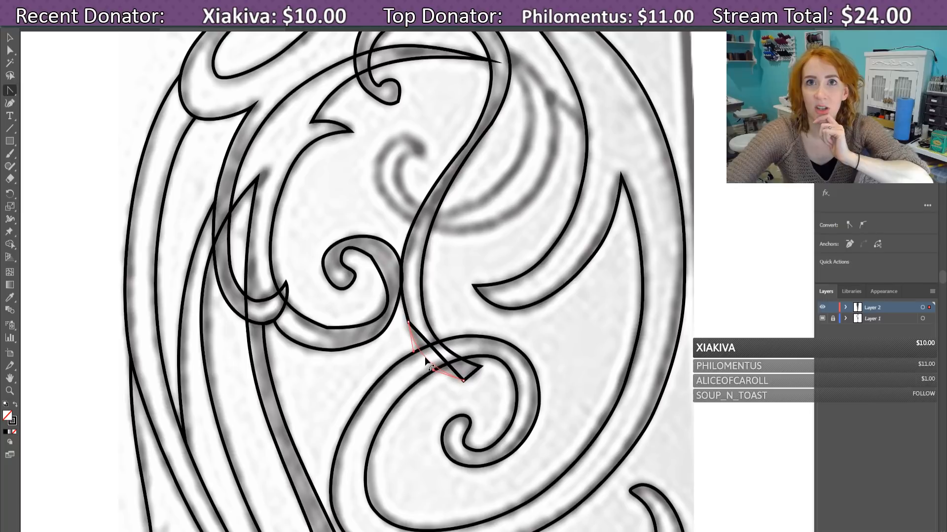
left_click(427, 354)
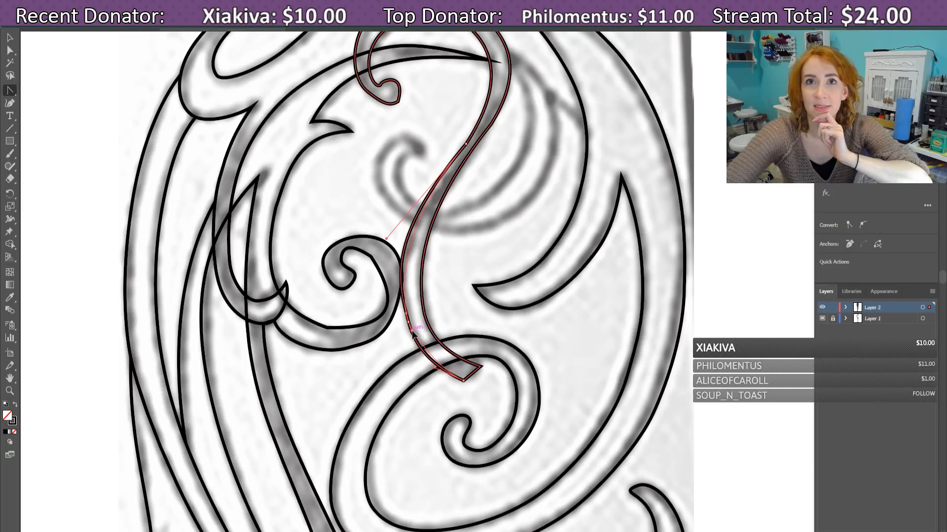
left_click(415, 338)
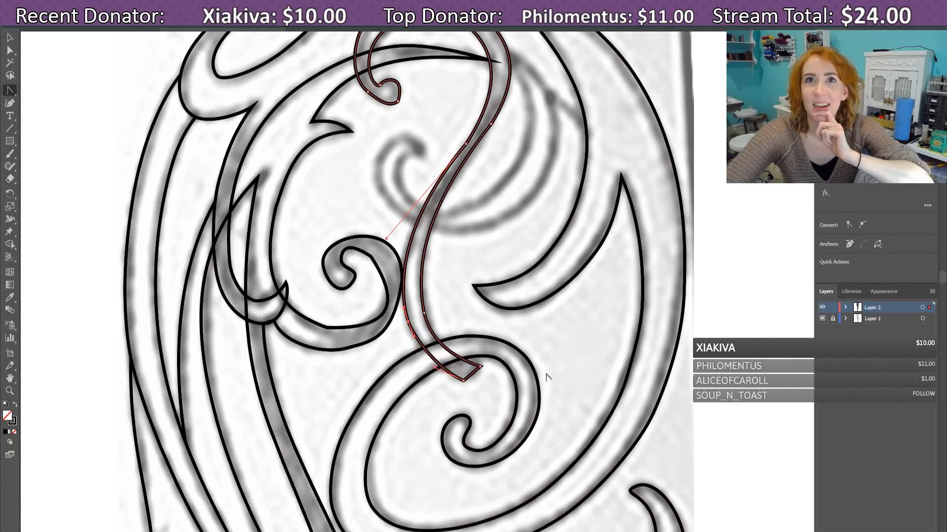
Step: Round off the blunt end of the S-shaped stem's foot and adjust the handles so its outer edge follows the sketch
left_click(474, 378)
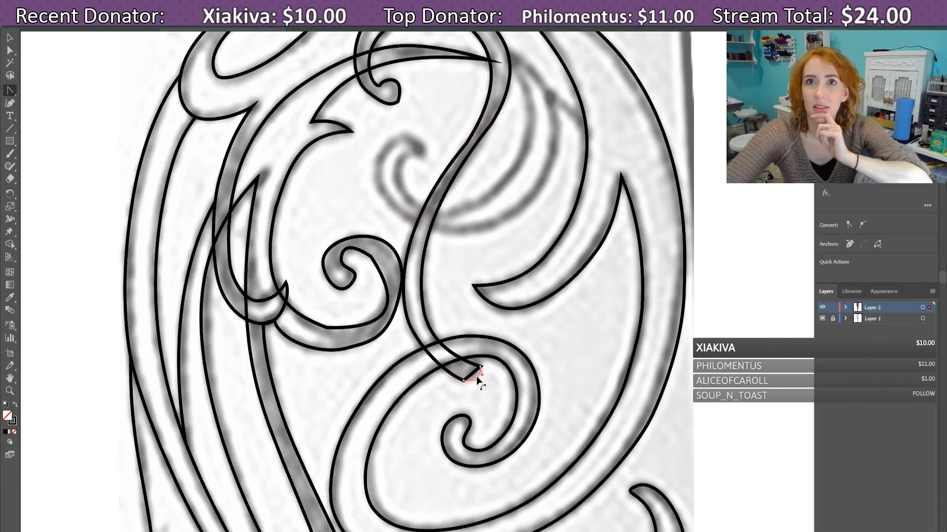
left_click(476, 376)
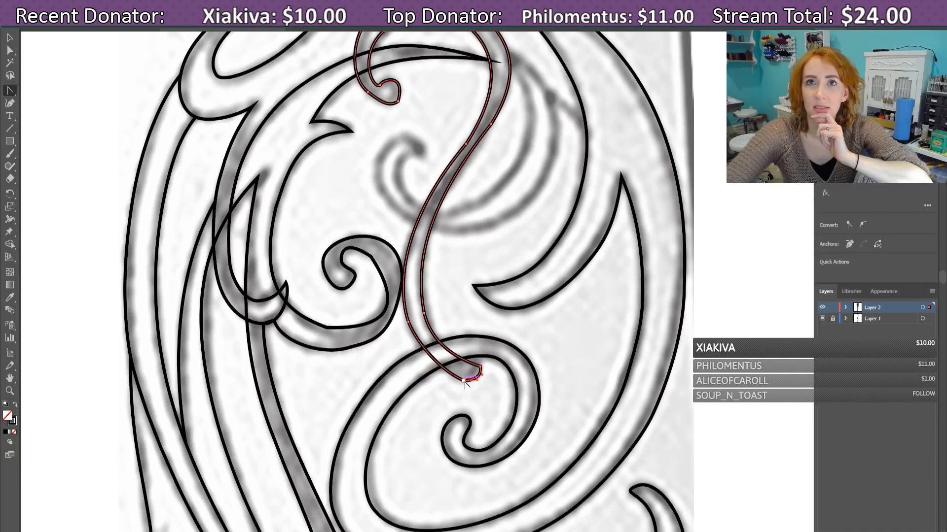
left_click(461, 381)
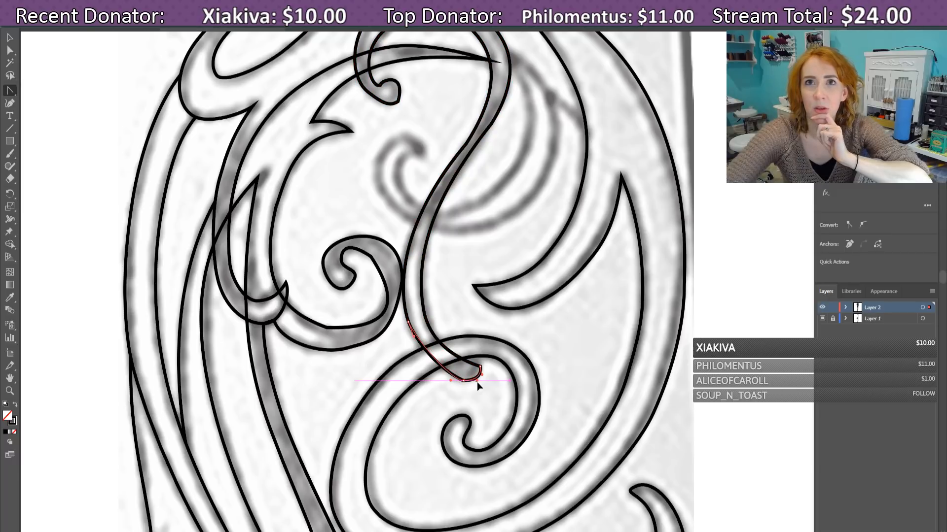
left_click(477, 382)
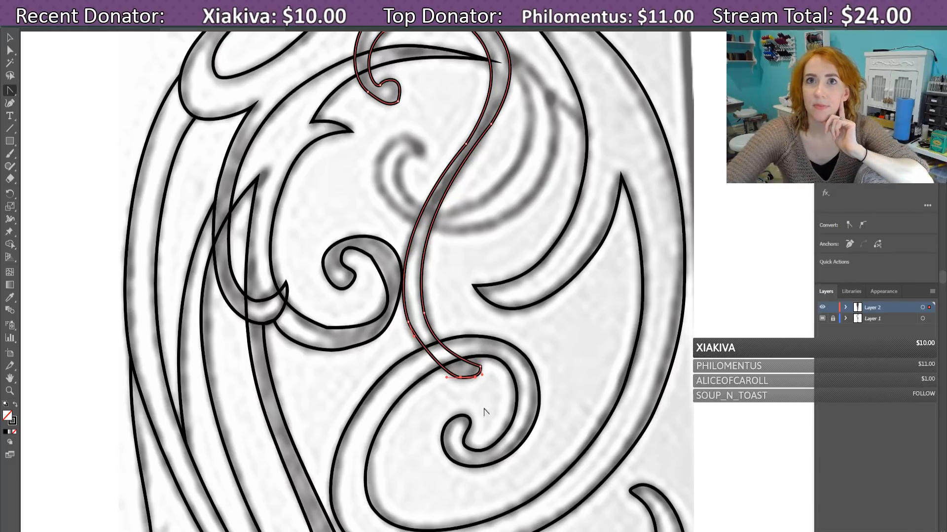
left_click(428, 358)
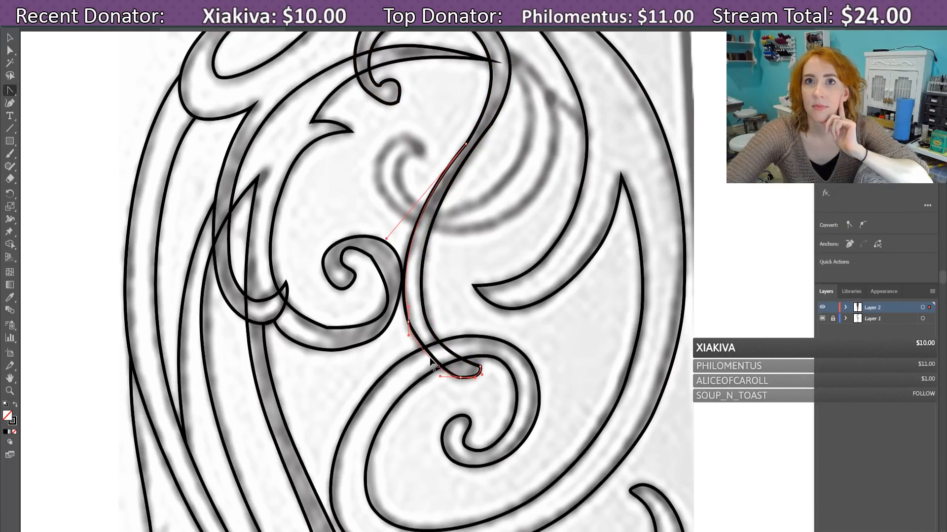
left_click(430, 357)
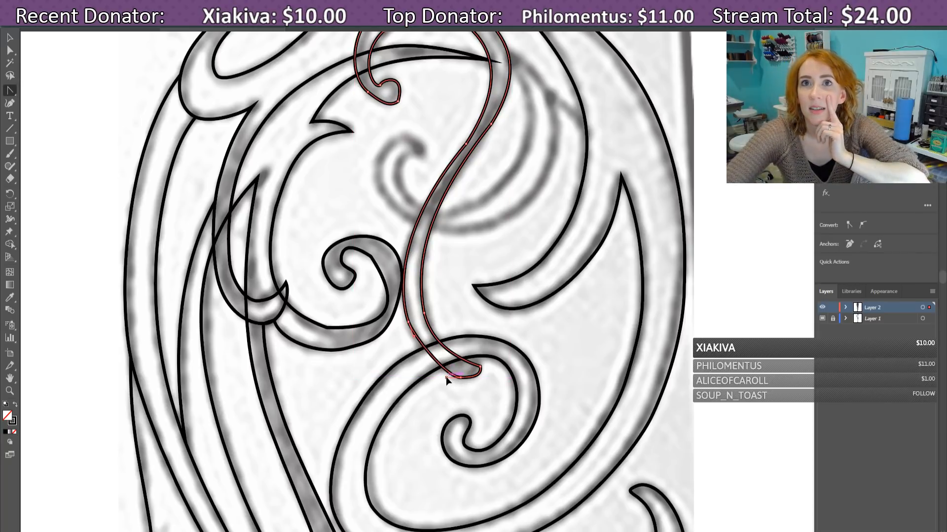
left_click_drag(446, 377, 436, 375)
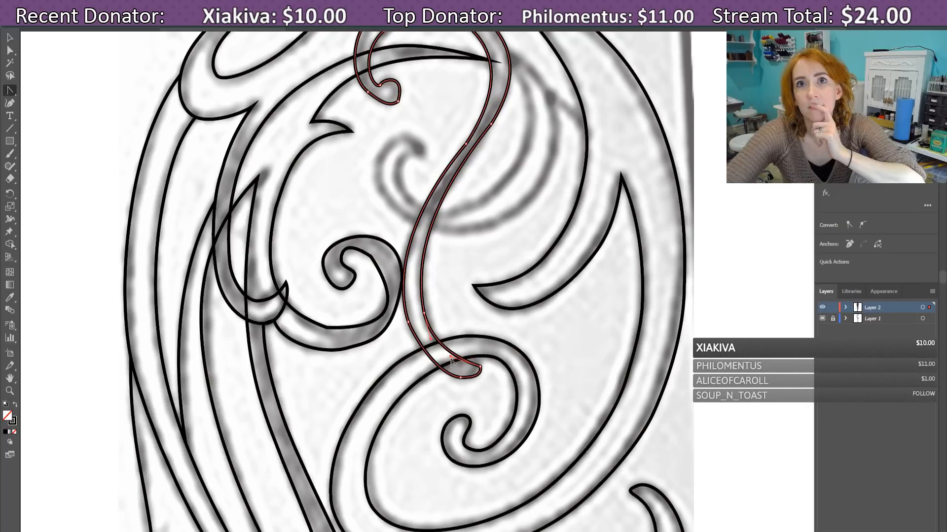
Step: Adjust the direction handles of the stem foot's inner edge so it curves into the lower spiral as sketched
left_click(480, 368)
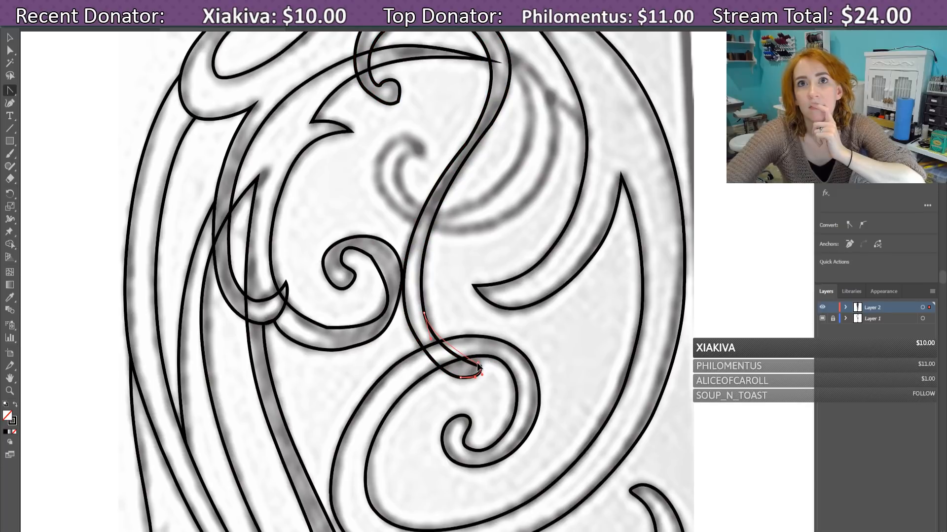
left_click(453, 349)
left_click_drag(432, 345, 437, 359)
left_click(436, 357)
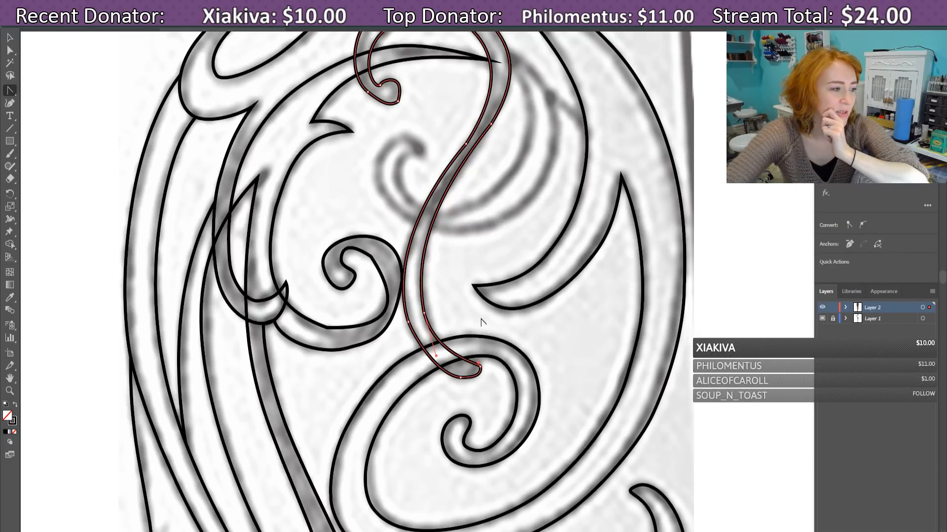
Step: Refine the direction handles on both edges of the S-shaped stem where the top arch narrows into its middle
scroll(496, 294, "up", 6)
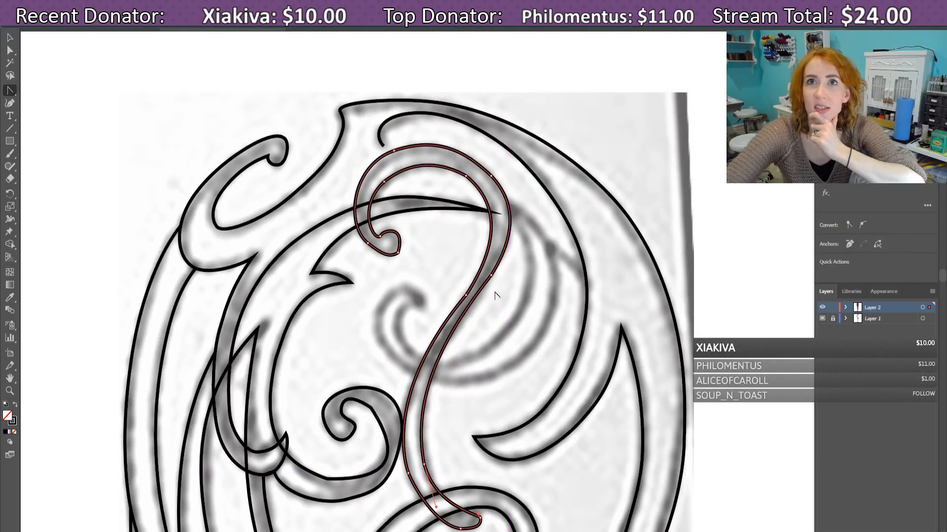
left_click(451, 308)
left_click_drag(447, 313, 411, 371)
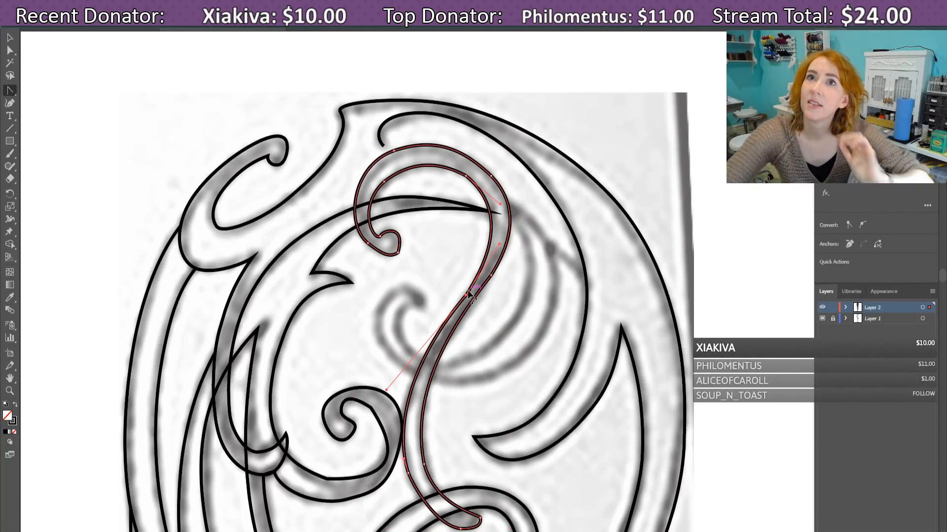
left_click(497, 254)
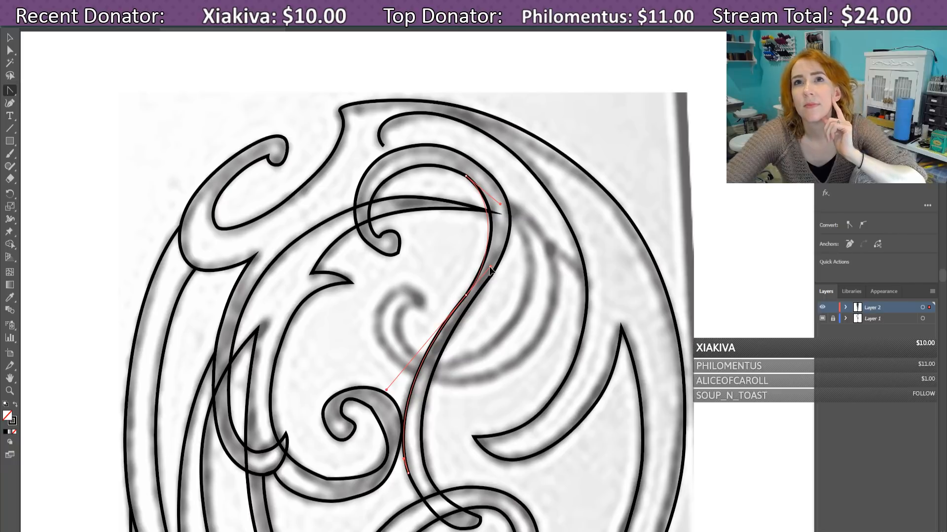
left_click(491, 270)
left_click_drag(491, 270, 505, 241)
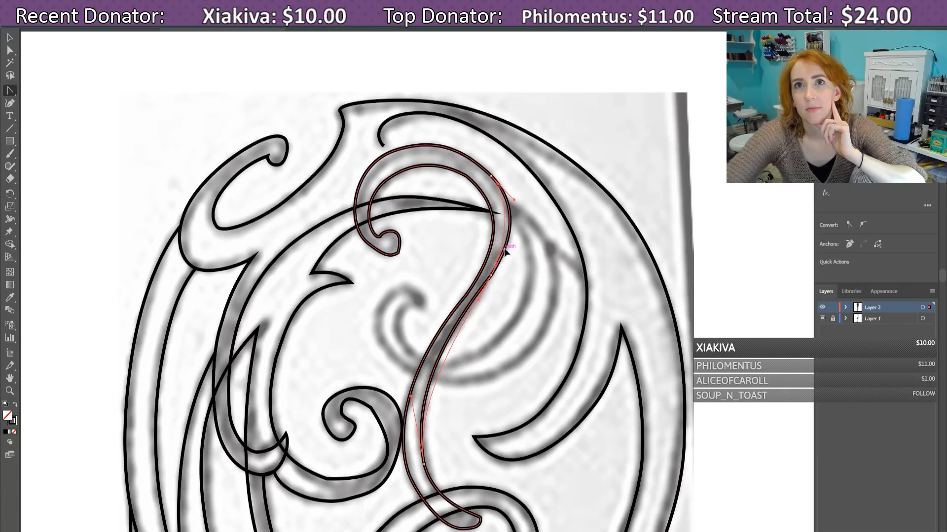
left_click_drag(506, 239, 544, 195)
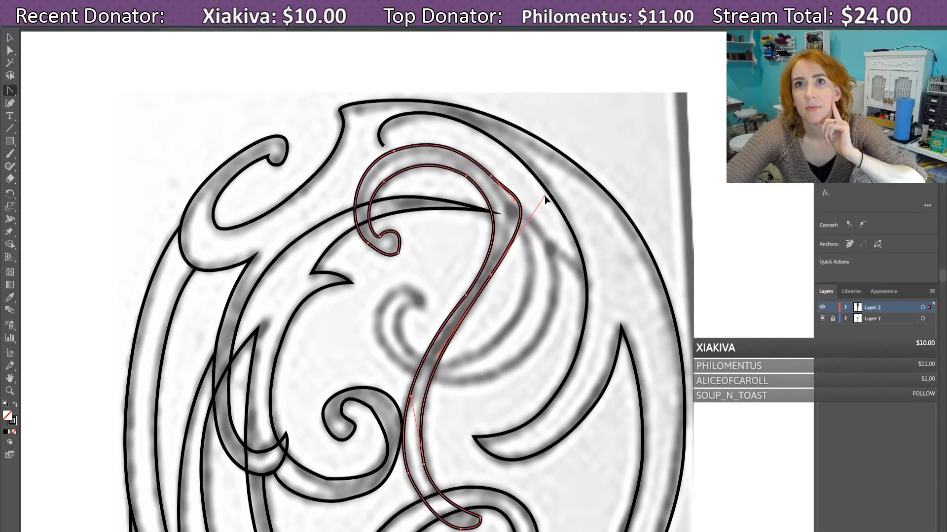
left_click(511, 241)
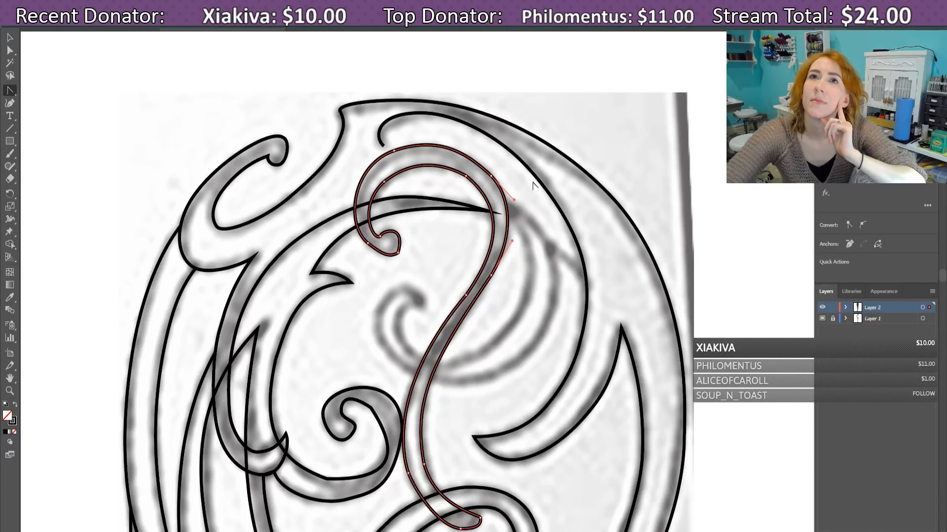
scroll(532, 185, "down", 3)
scroll(557, 287, "down", 3)
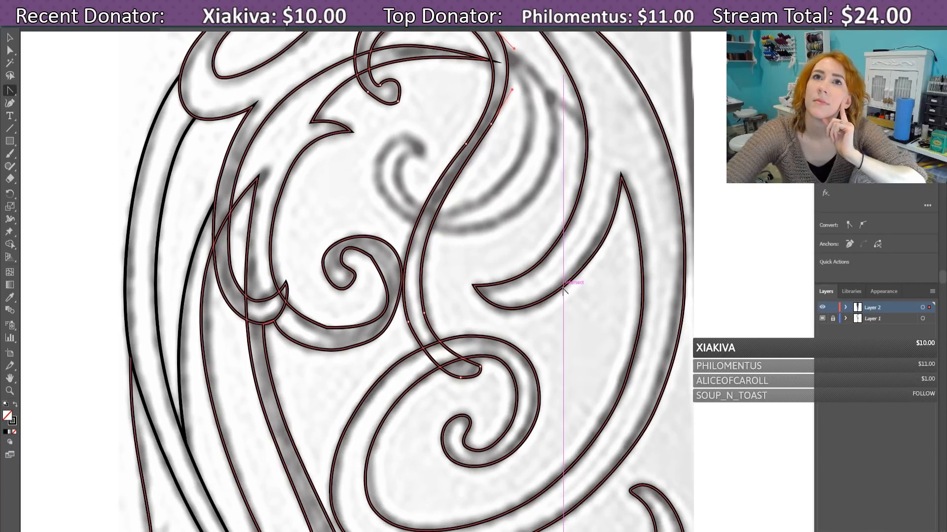
scroll(561, 300, "up", 4)
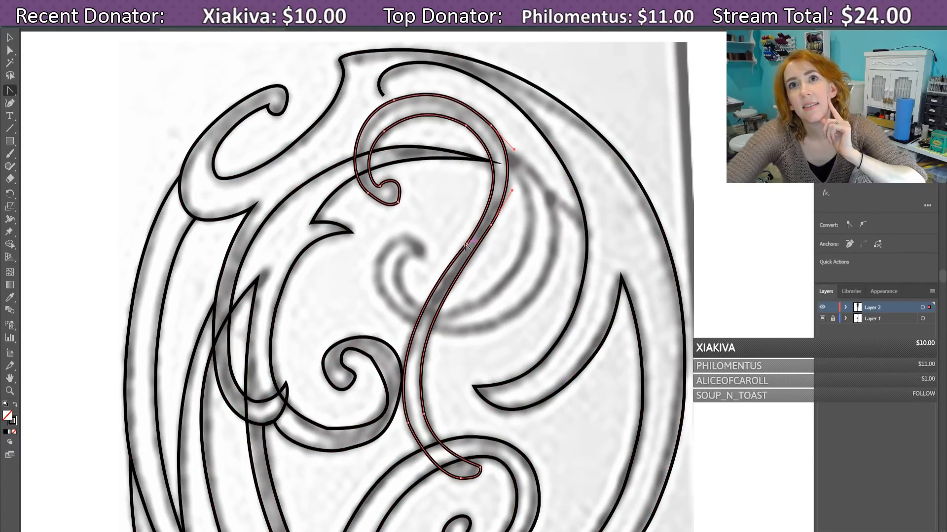
left_click(453, 255)
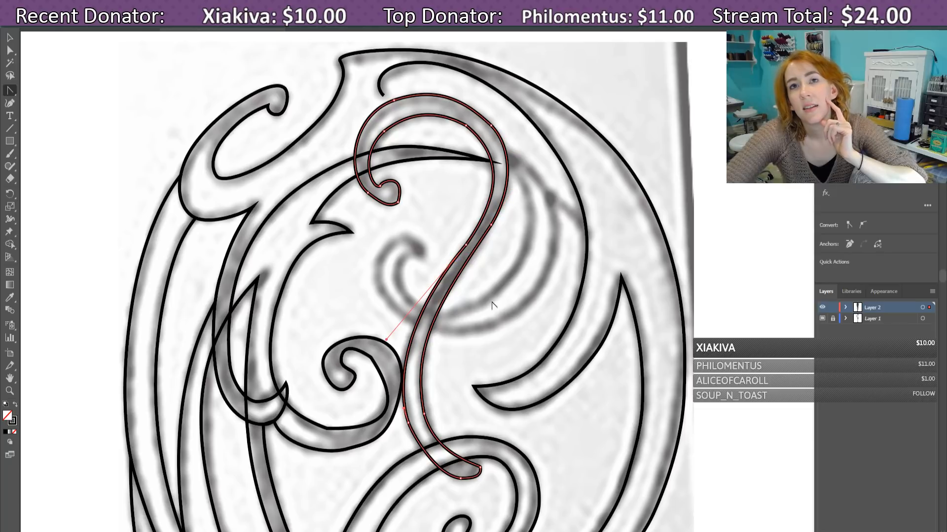
left_click(13, 91)
left_click(51, 92)
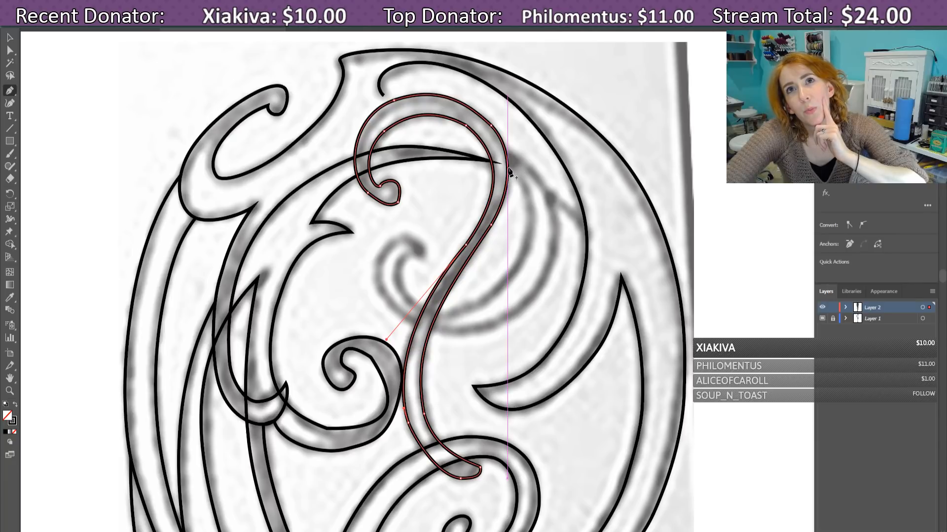
left_click(508, 169)
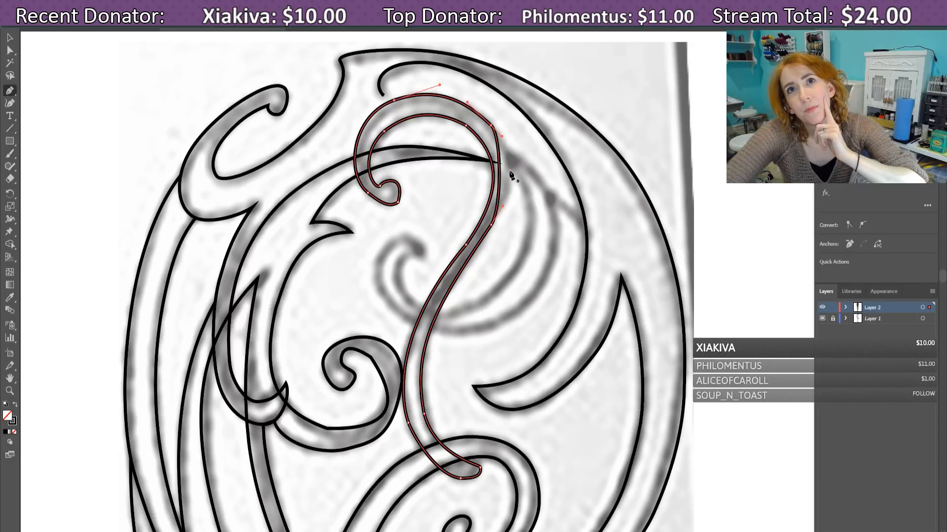
left_click(512, 175, "ctrl")
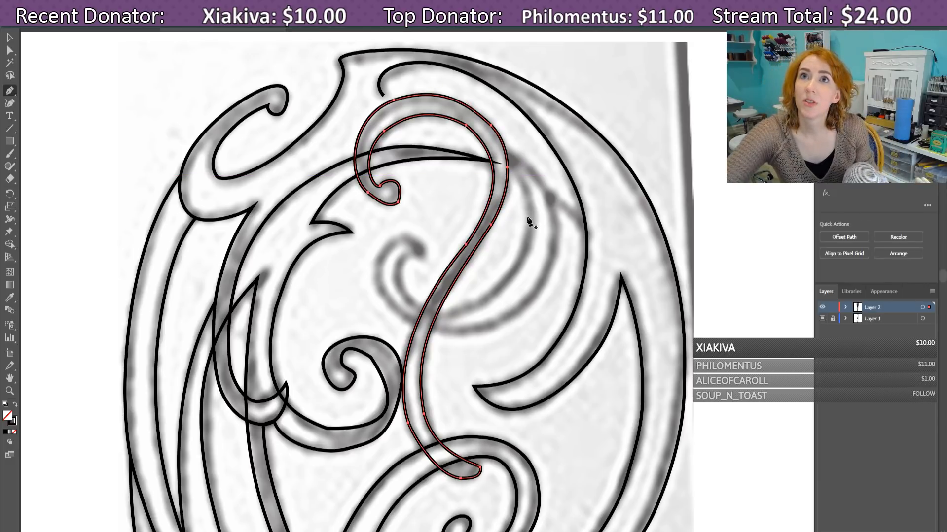
left_click_drag(530, 214, 523, 180)
key("ctrl+z")
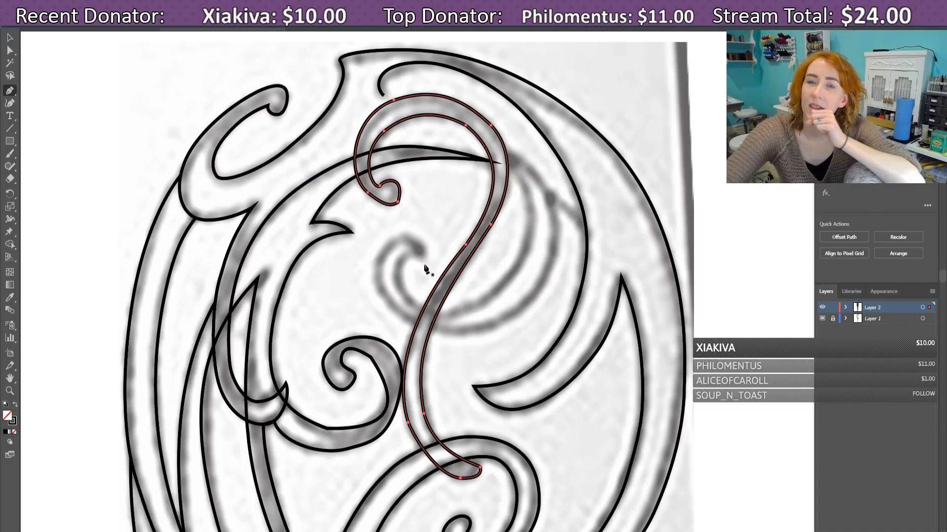
Step: Draw a closed straight-segment outline with the Pen tool around the hooked tendril between the S-shaped stem and the large right-hand curve
key("ctrl+a")
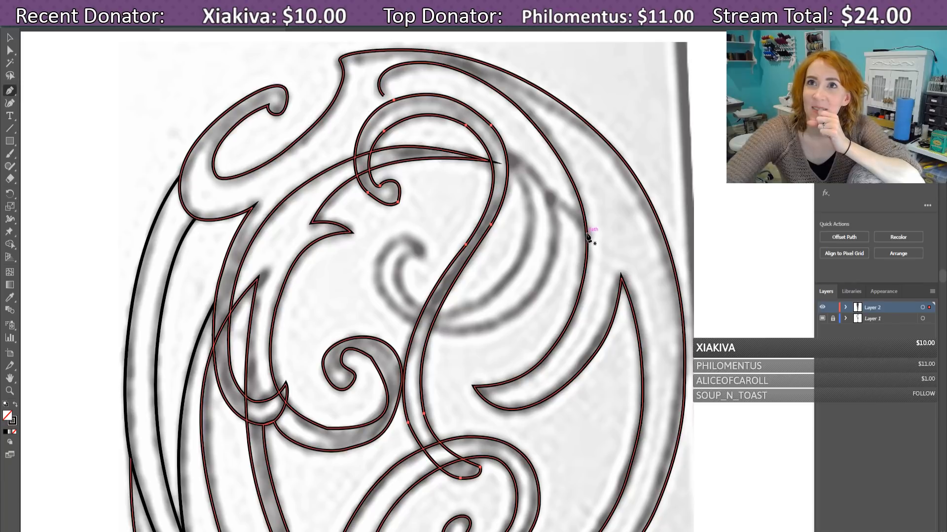
left_click(587, 236)
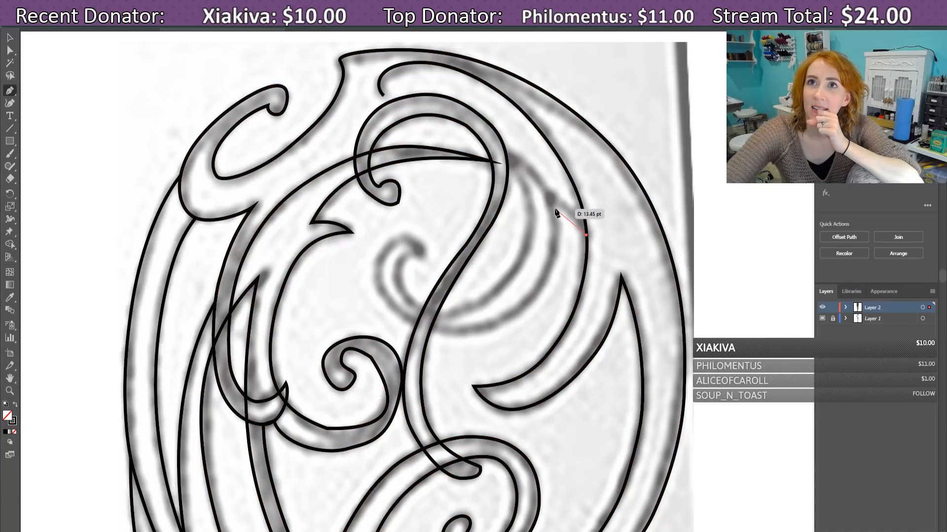
left_click(548, 197)
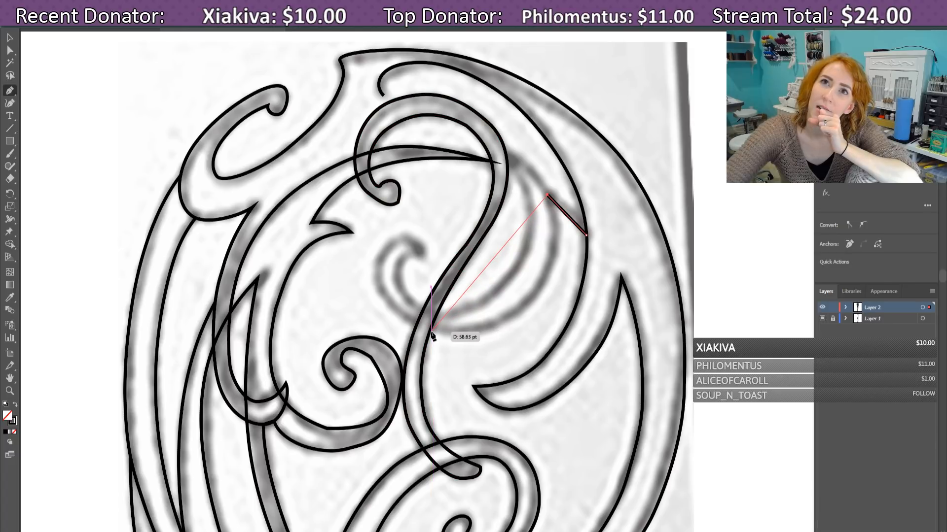
left_click(455, 332)
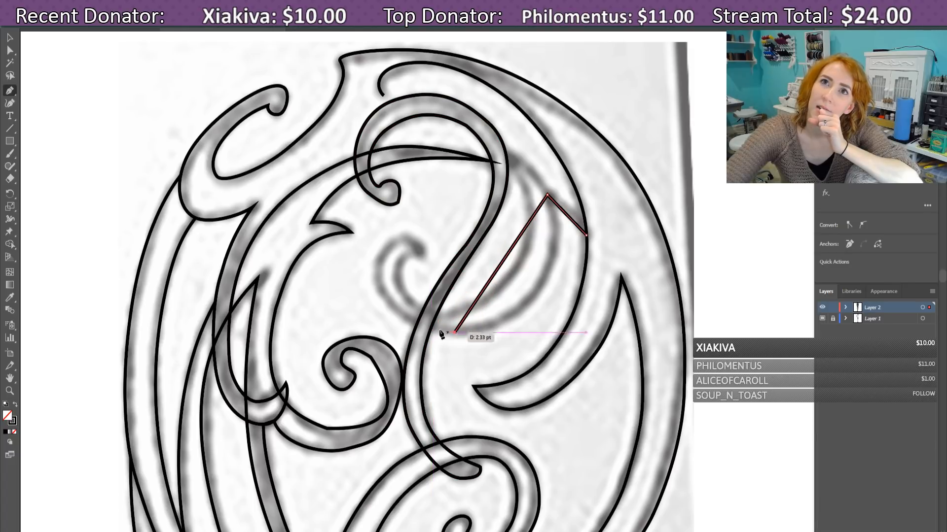
left_click(372, 268)
left_click(425, 254)
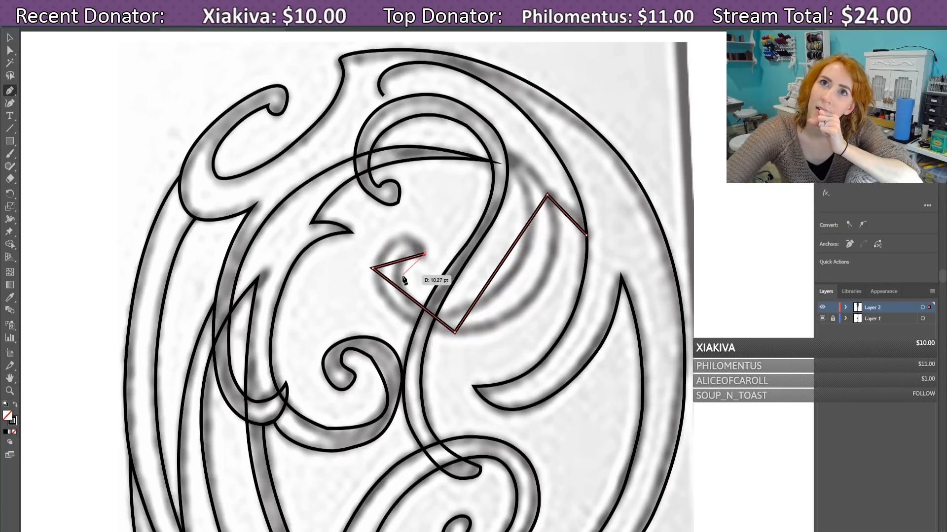
left_click(397, 277)
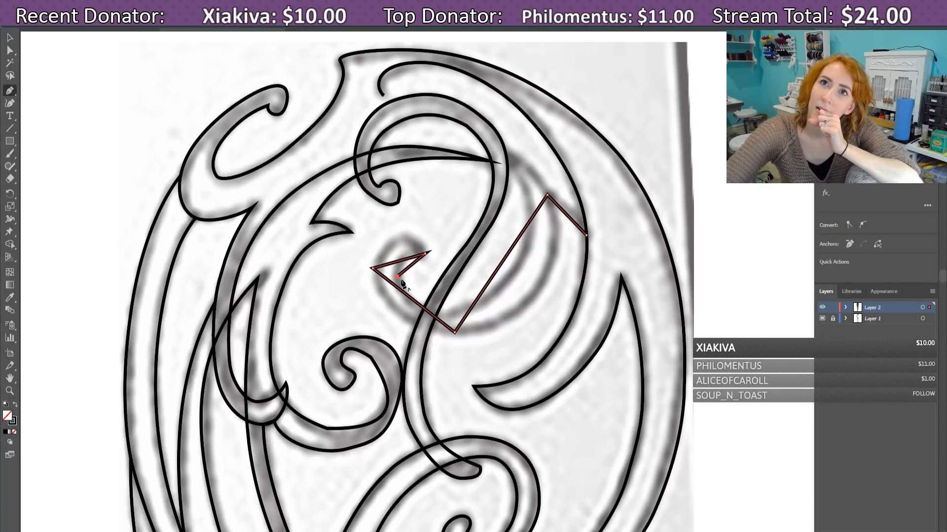
left_click(515, 270)
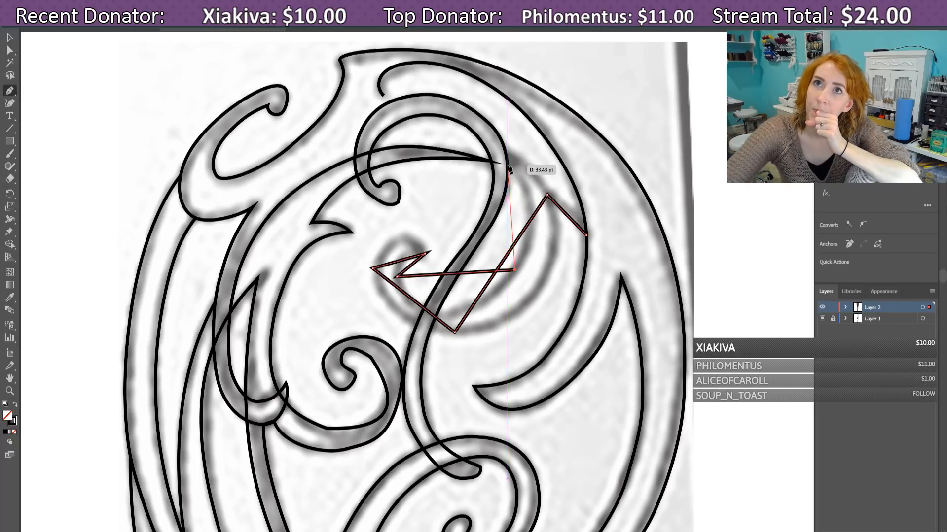
left_click(507, 165)
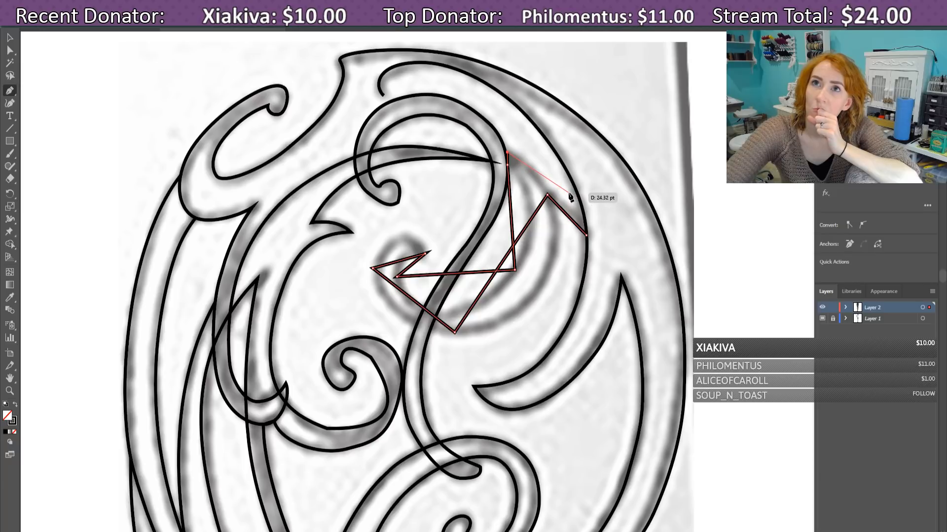
left_click(586, 237)
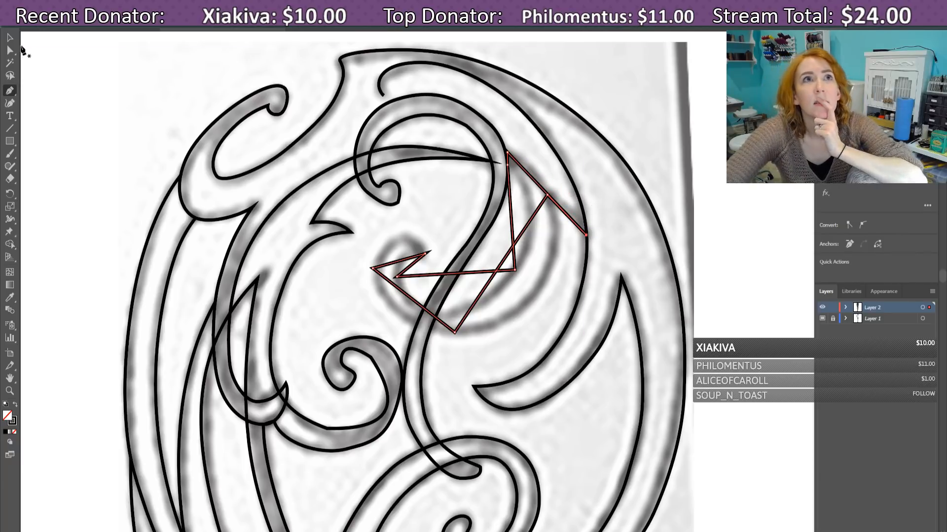
Step: Bend the hooked tendril's straight segments into curves matching the sketch's inner and outer edges with the Anchor Point tool
left_click_drag(9, 91, 52, 129)
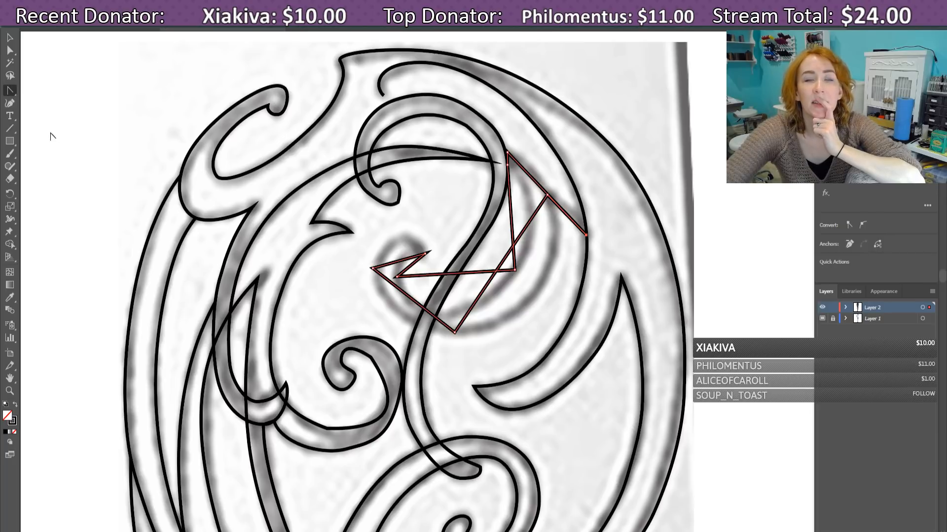
left_click_drag(522, 230, 548, 274)
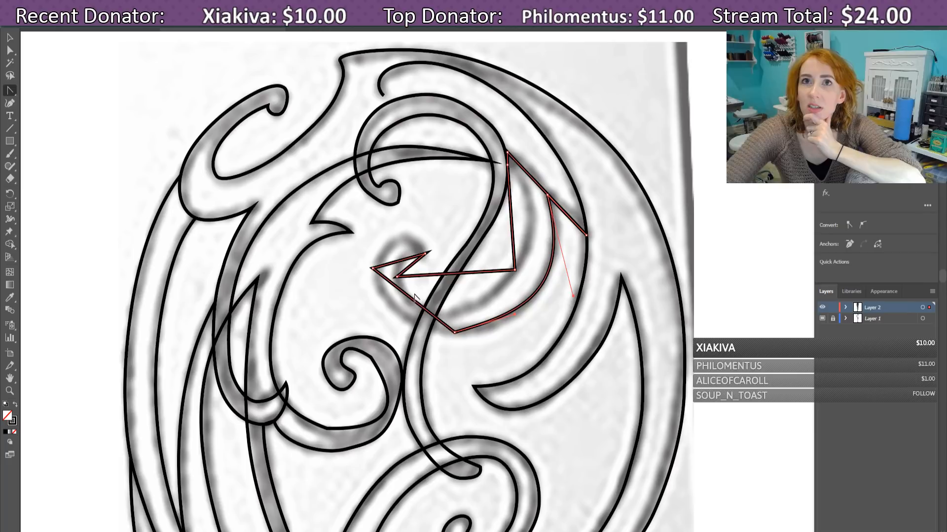
left_click_drag(407, 295, 393, 312)
mouse_move(394, 264)
left_mouse_down()
mouse_move(395, 236)
mouse_move(402, 264)
left_mouse_up()
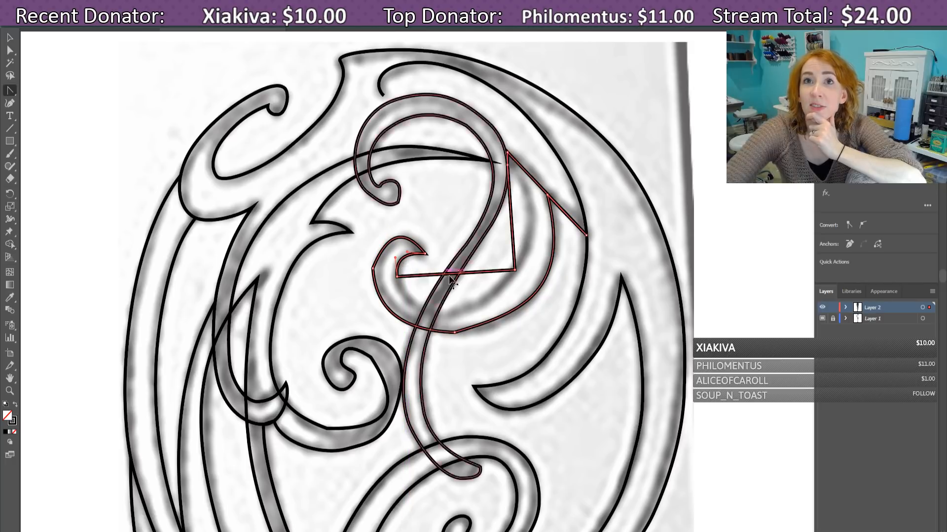
left_click_drag(472, 273, 451, 313)
left_click_drag(512, 220, 547, 192)
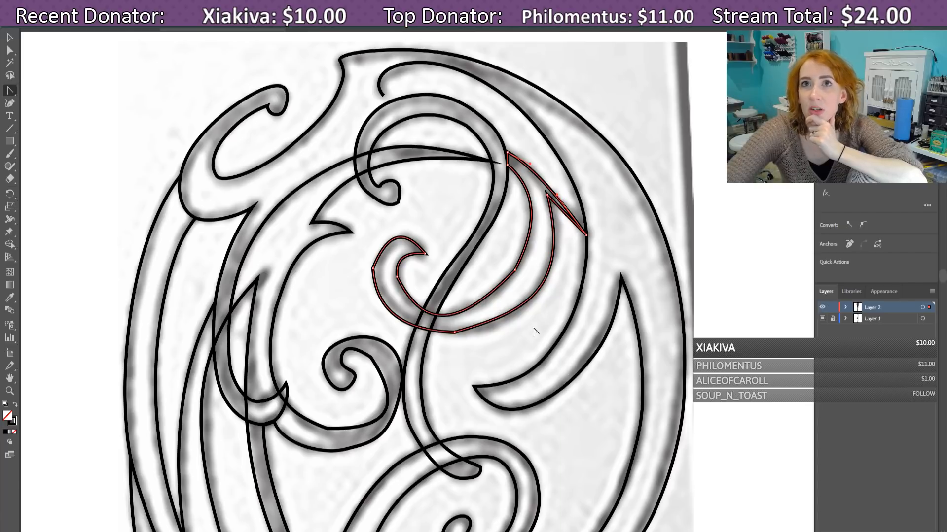
Step: Adjust the direction handle at the hooked tendril's upper barb and smooth the anchor partway down its long inner edge
scroll(526, 347, "down", 2)
scroll(526, 343, "up", 3)
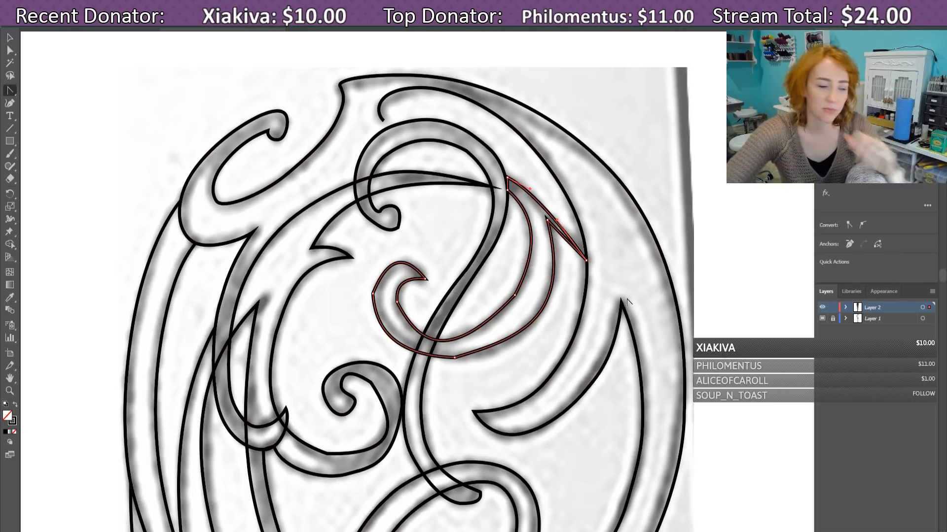
key("ctrl+plus")
key("ctrl+plus")
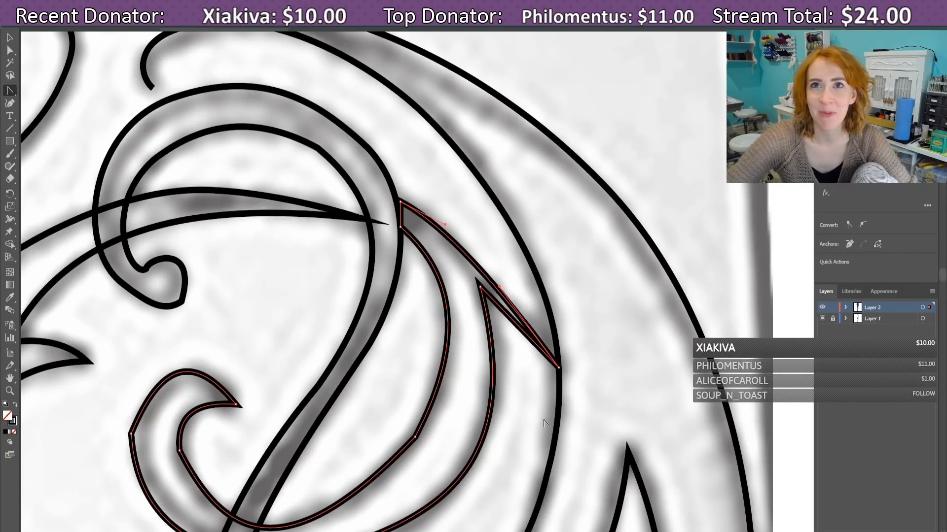
scroll(417, 281, "right", 3)
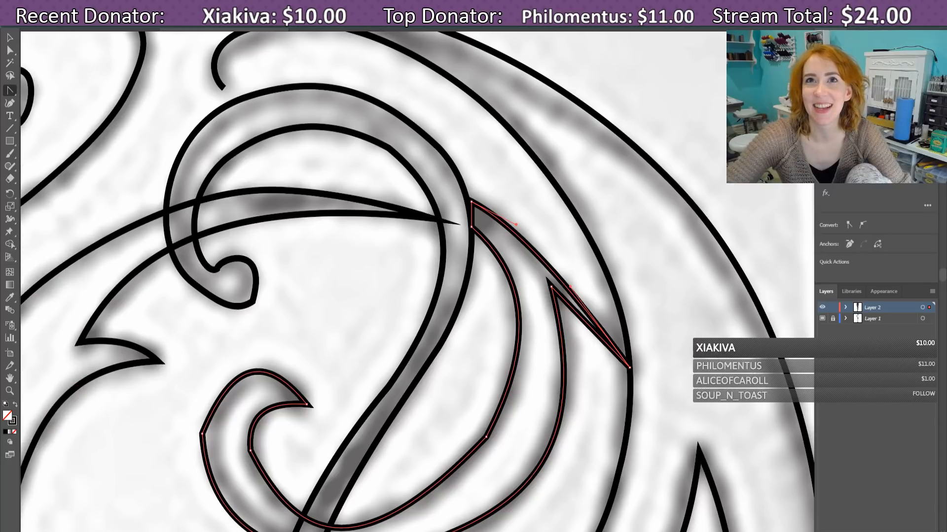
scroll(555, 239, "left", 6)
scroll(556, 239, "down", 2)
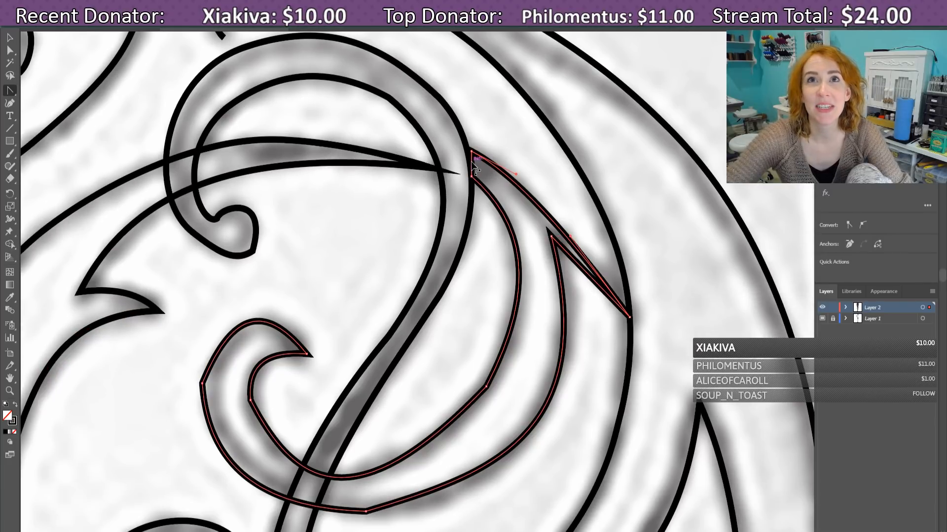
left_click(516, 174)
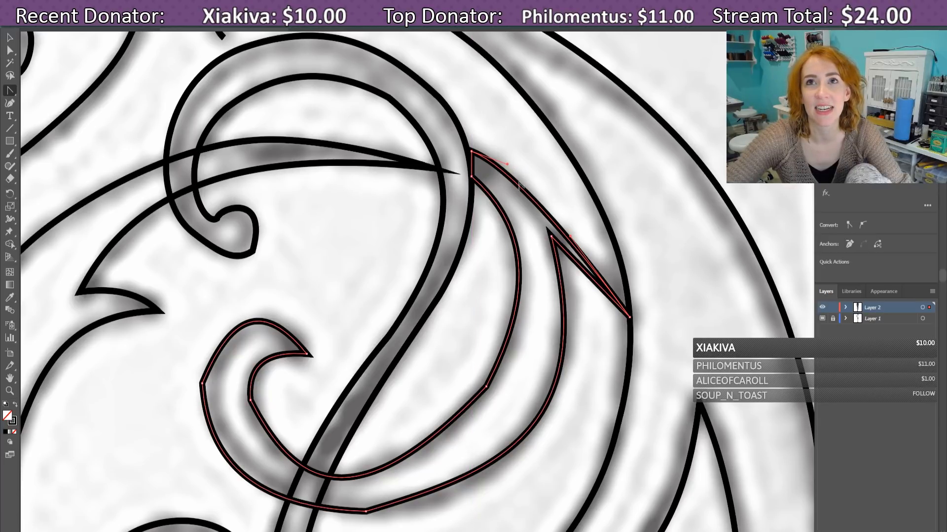
mouse_move(487, 389)
left_mouse_down()
mouse_move(478, 396)
mouse_move(531, 298)
left_mouse_up()
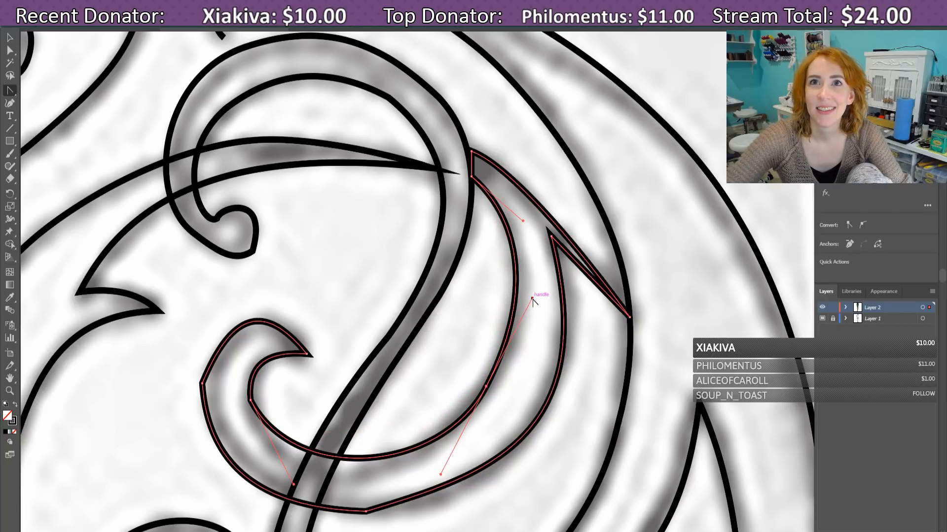
Step: Shift the inner-edge anchor at the hook's lower bend and reshape its handles and the tip's handle to round the inner curve
scroll(531, 301, "down", 3)
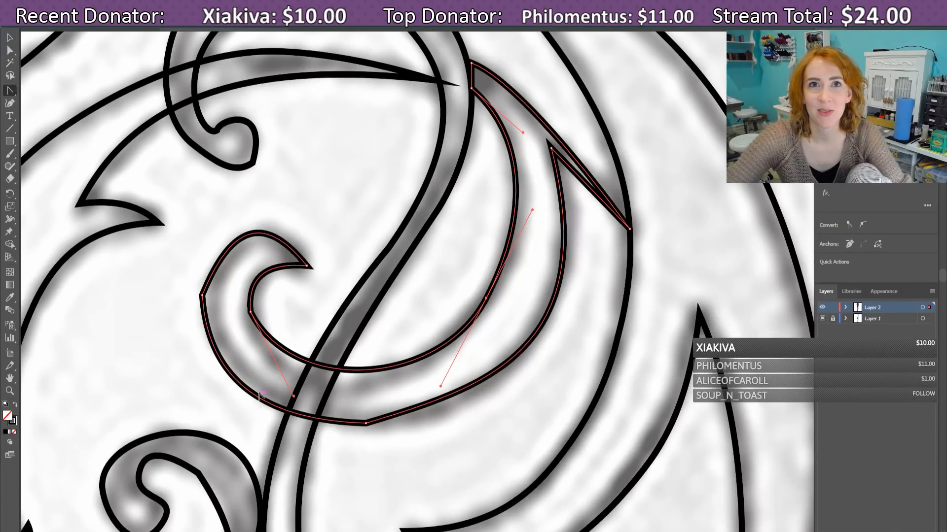
mouse_move(256, 326)
left_mouse_down()
mouse_move(270, 362)
mouse_move(262, 356)
left_mouse_up()
left_click_drag(282, 392, 324, 404)
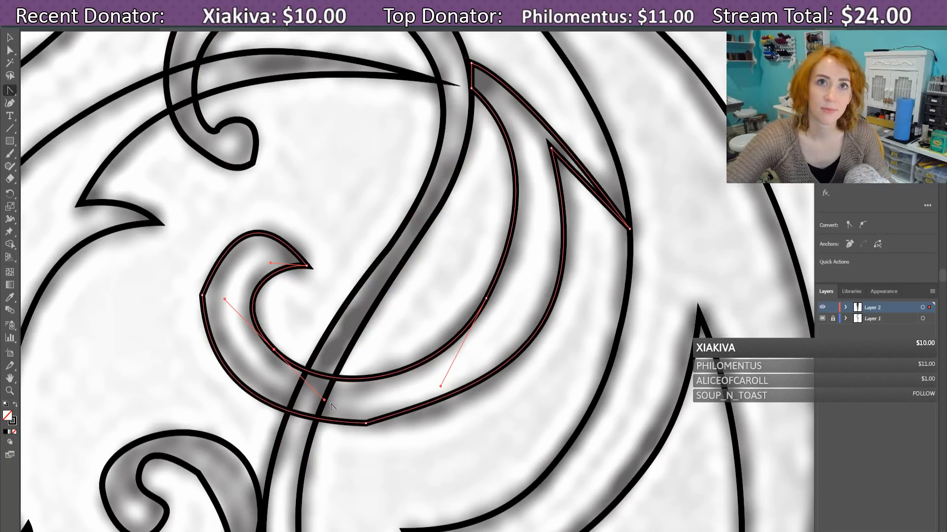
left_click_drag(324, 404, 331, 407)
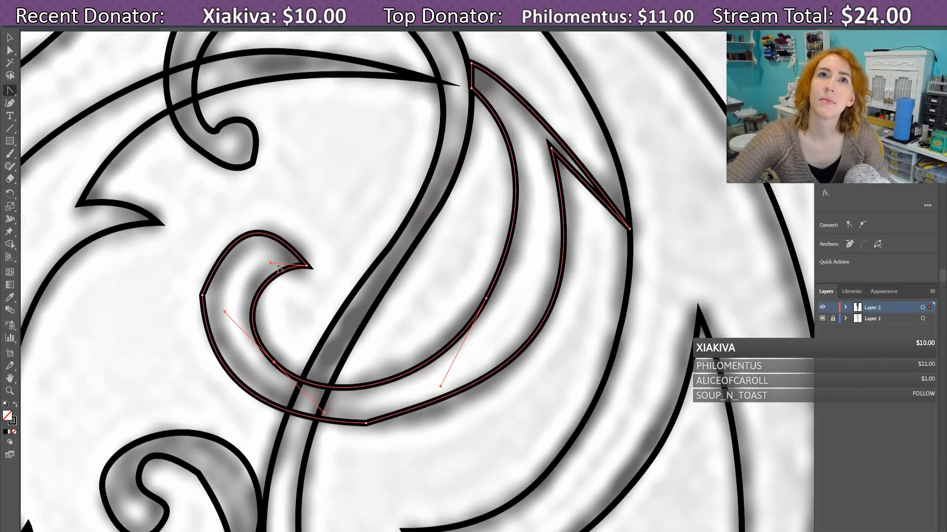
left_click_drag(270, 265, 247, 253)
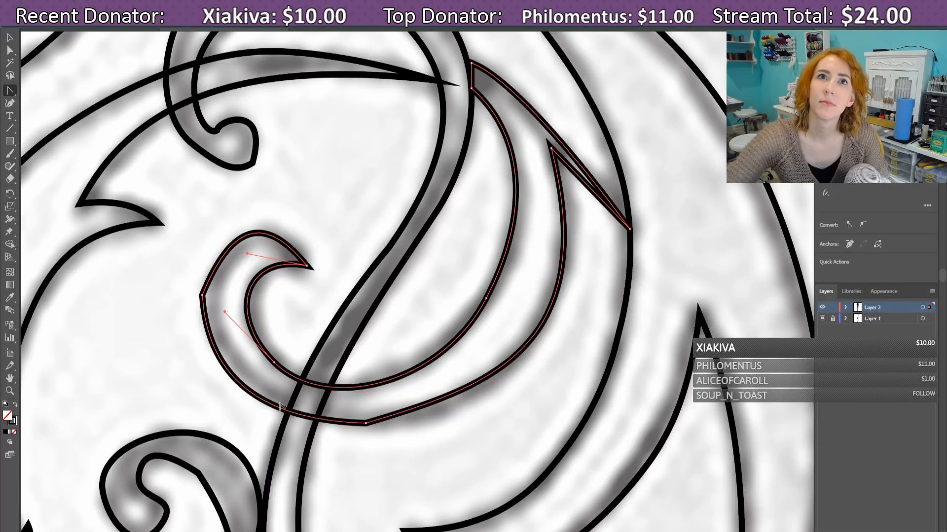
Step: Smooth the bottom and far-side anchors of the tendril's outer edge and nudge the far-side anchor onto the sketched outline
left_click_drag(365, 423, 274, 425)
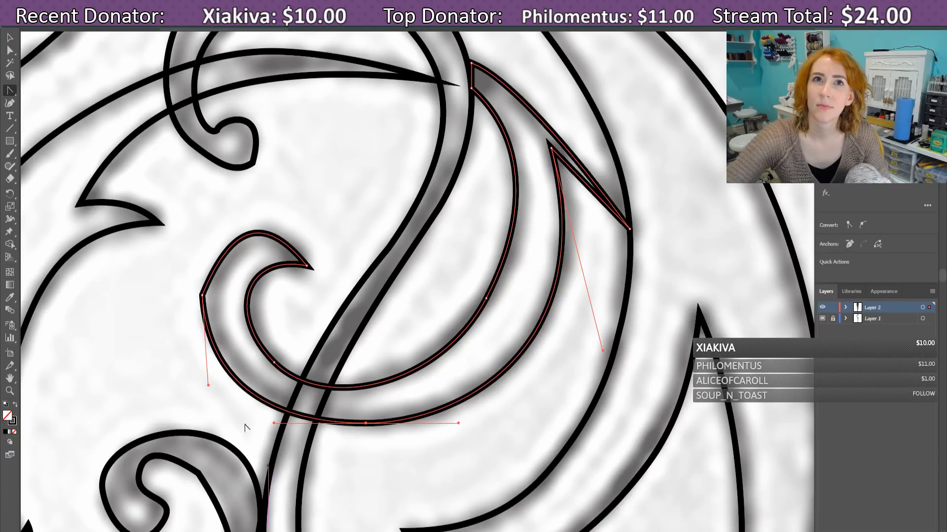
left_click_drag(202, 295, 217, 226)
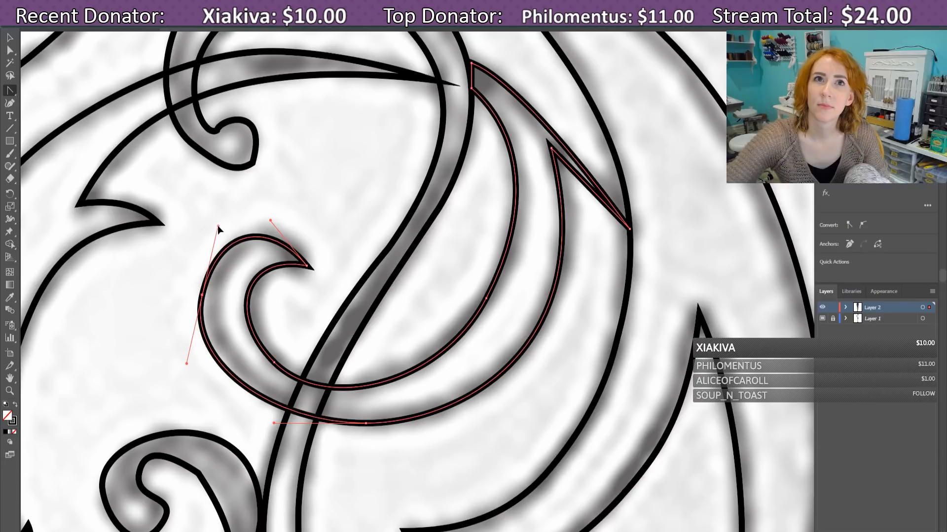
key("Right")
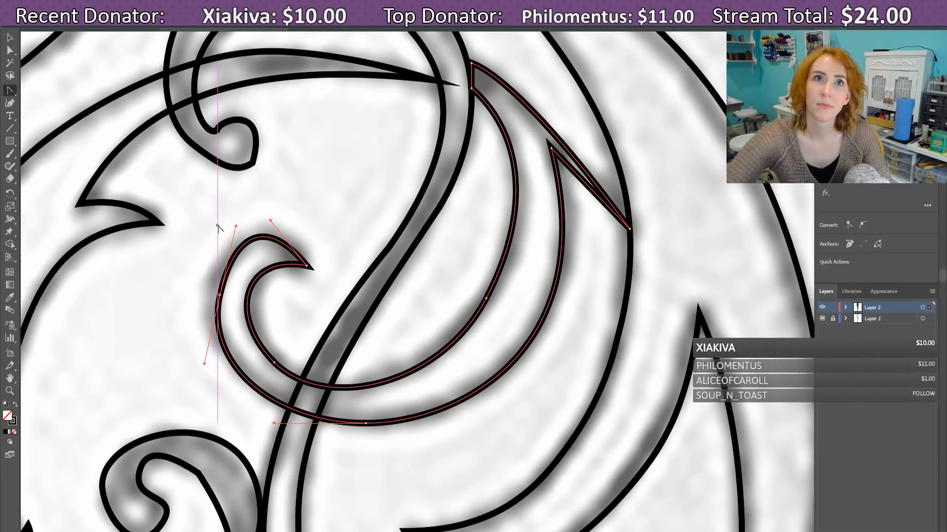
key("Right")
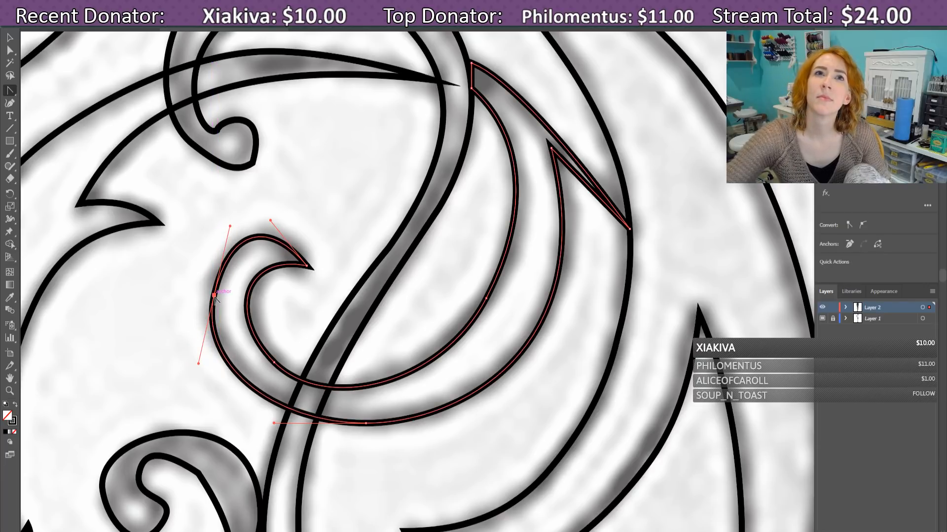
left_click_drag(230, 227, 224, 249)
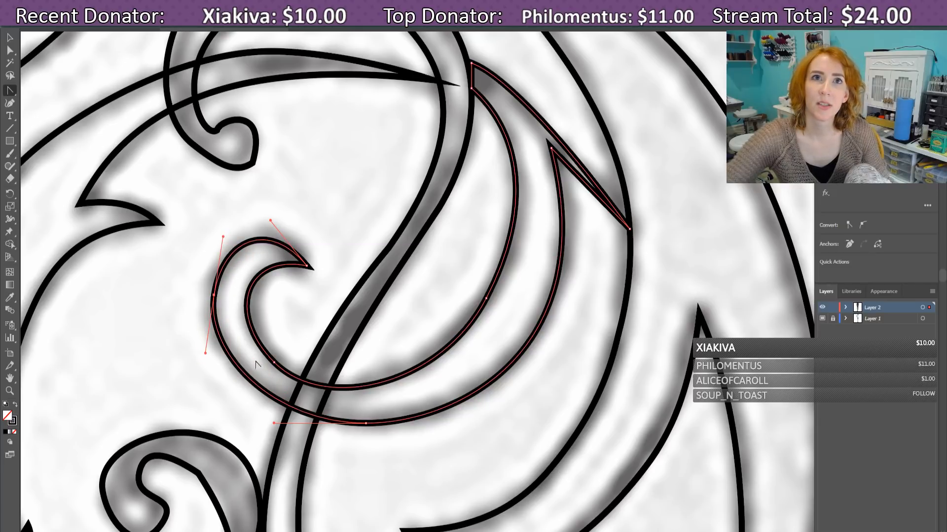
key("Left")
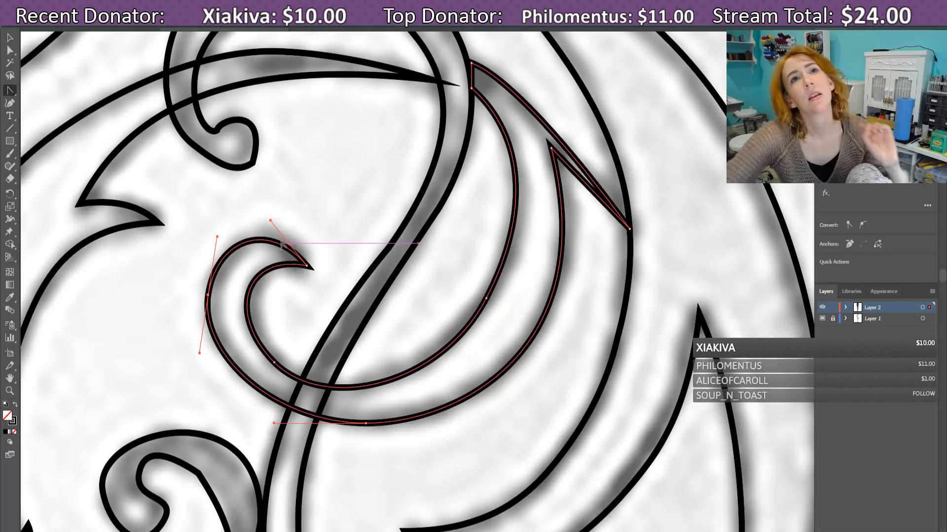
Step: Add extra anchor points along the outer edge just before the hook's tip
left_click(11, 91)
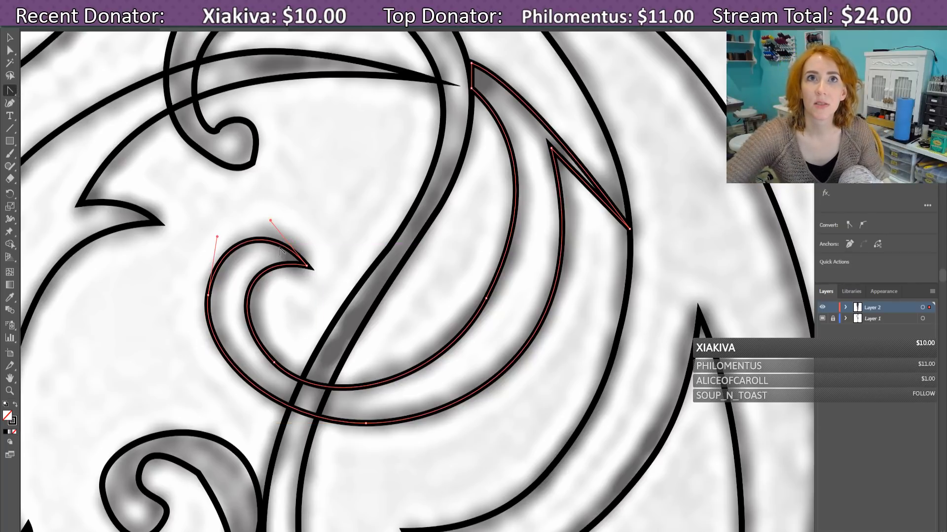
left_click_drag(269, 240, 282, 245)
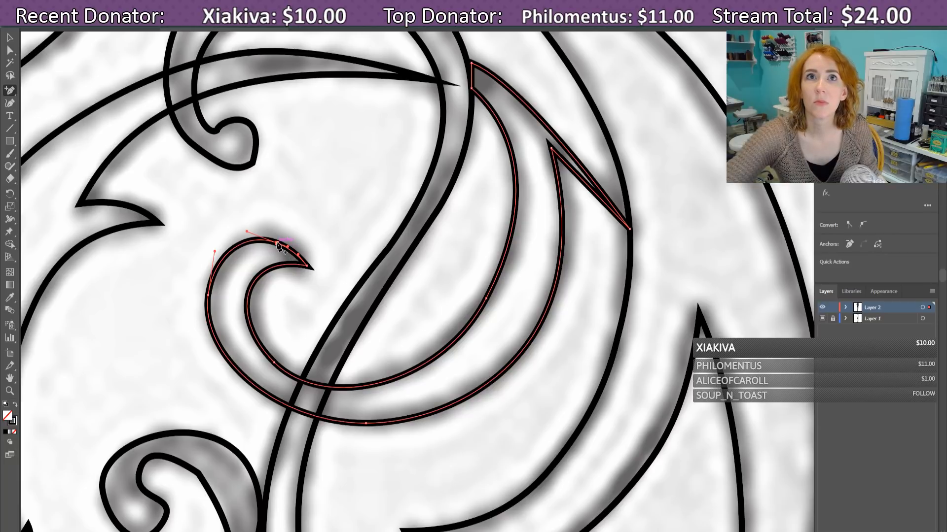
left_click(307, 266)
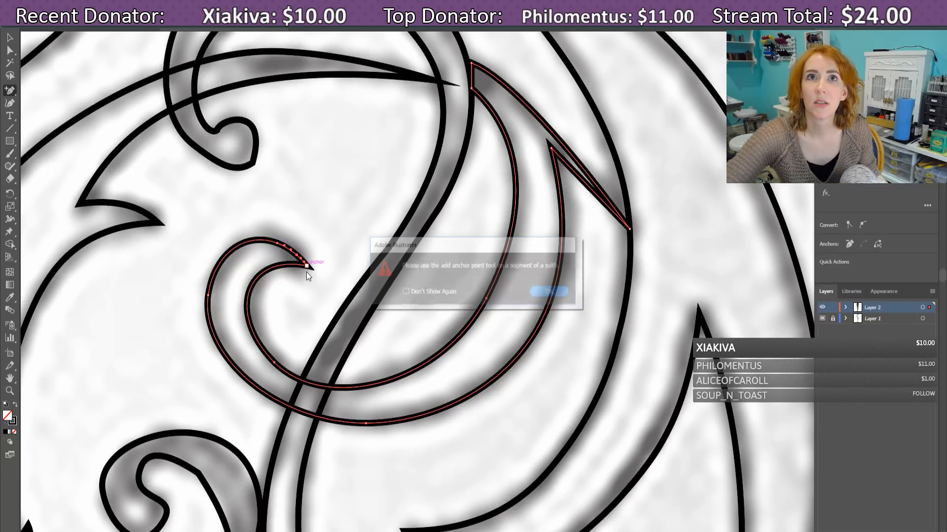
left_click(551, 293)
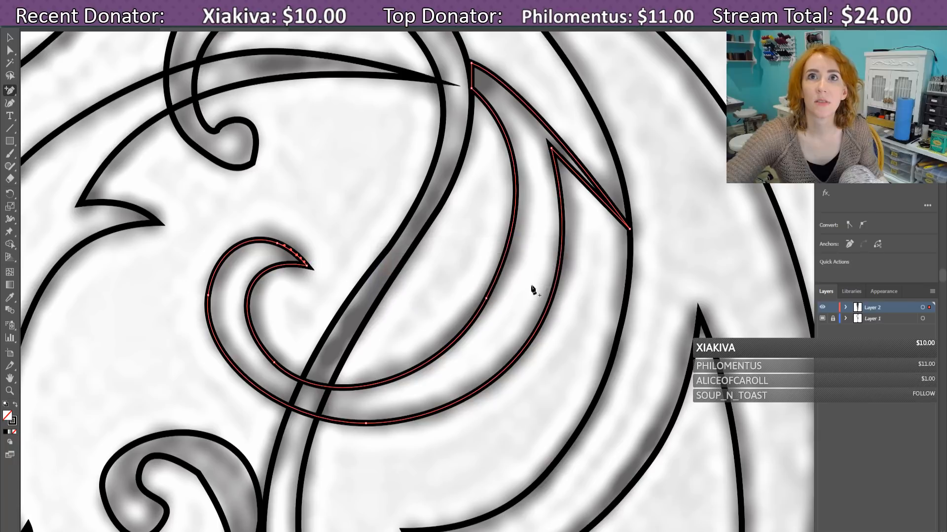
Step: Round the hook's tip by giving its anchor short direction handles and shifting the neighbouring anchor onto the outer edge
key("shift+c")
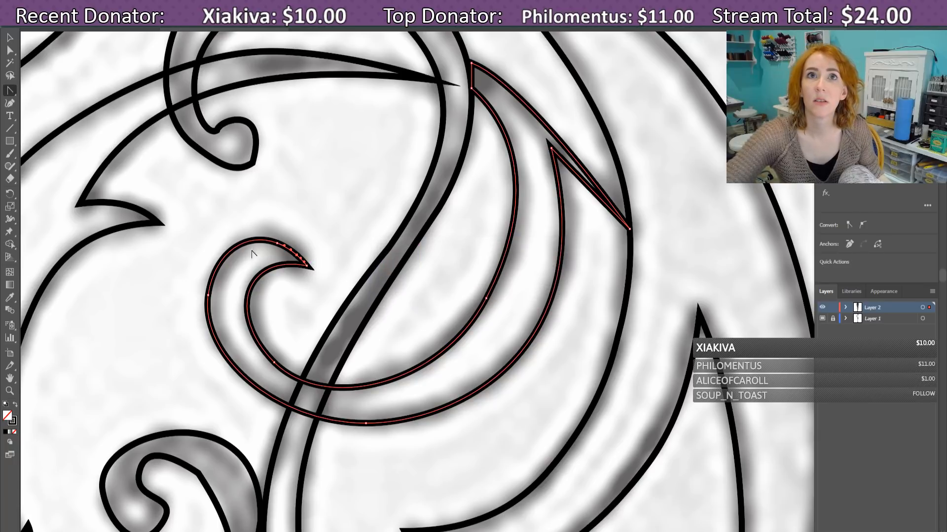
left_click_drag(306, 265, 246, 253)
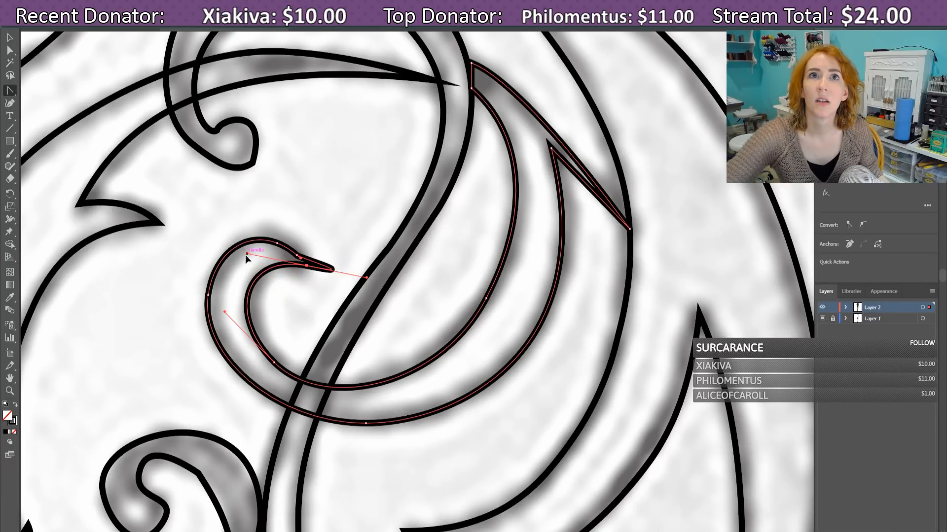
left_click_drag(363, 280, 315, 269)
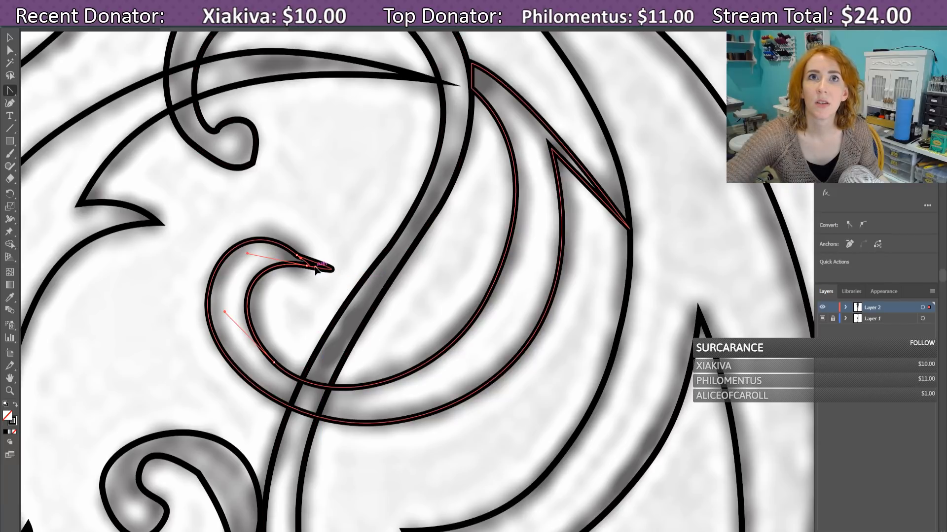
left_click(316, 270)
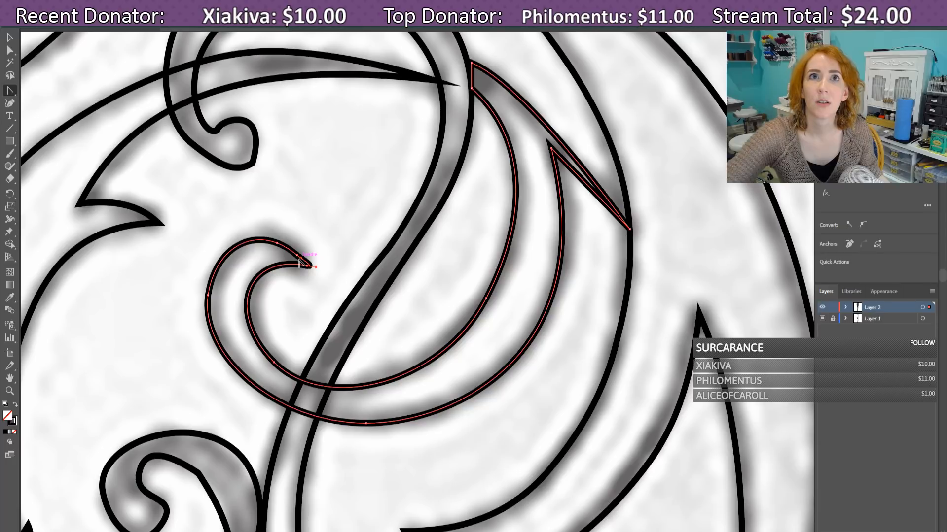
left_click(299, 262)
left_click_drag(296, 258, 296, 249)
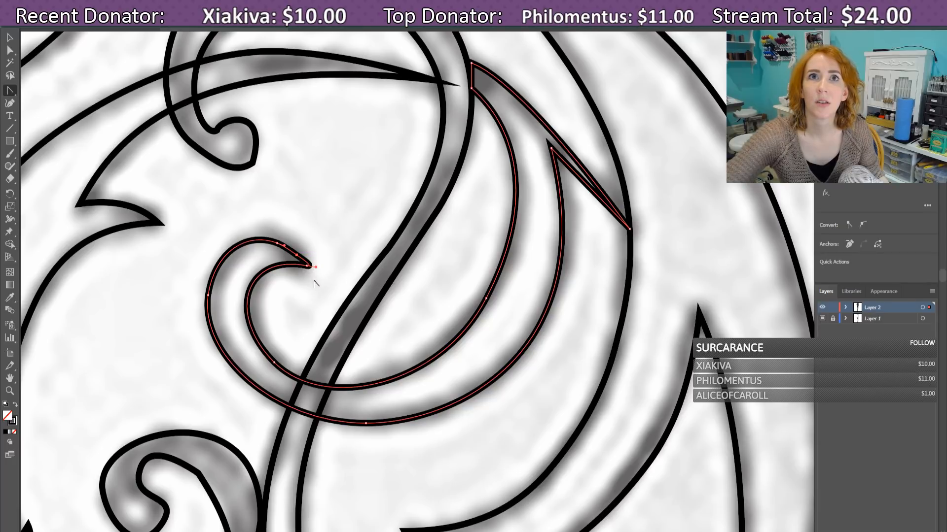
key("Left")
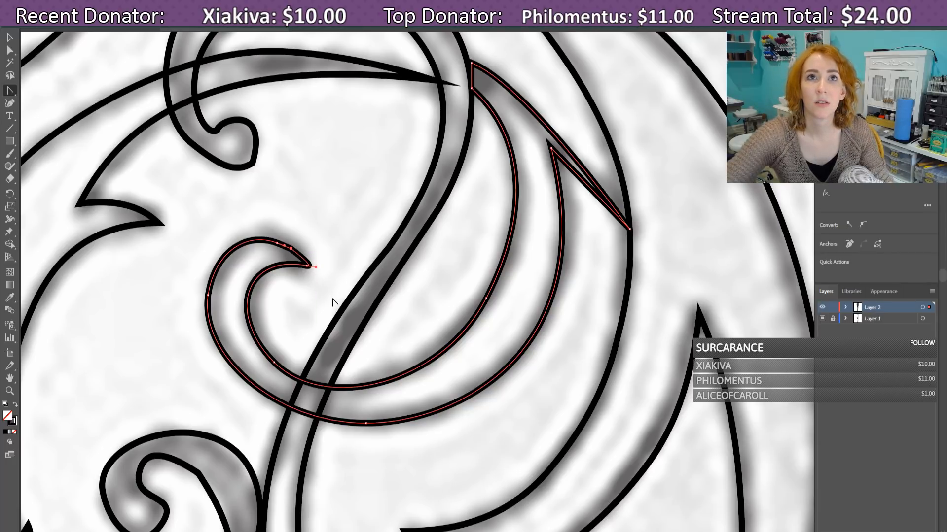
Step: Remove a surplus anchor beside the hook's tip and smooth the remaining outer-edge anchor with the Anchor Point tool
left_click(291, 249)
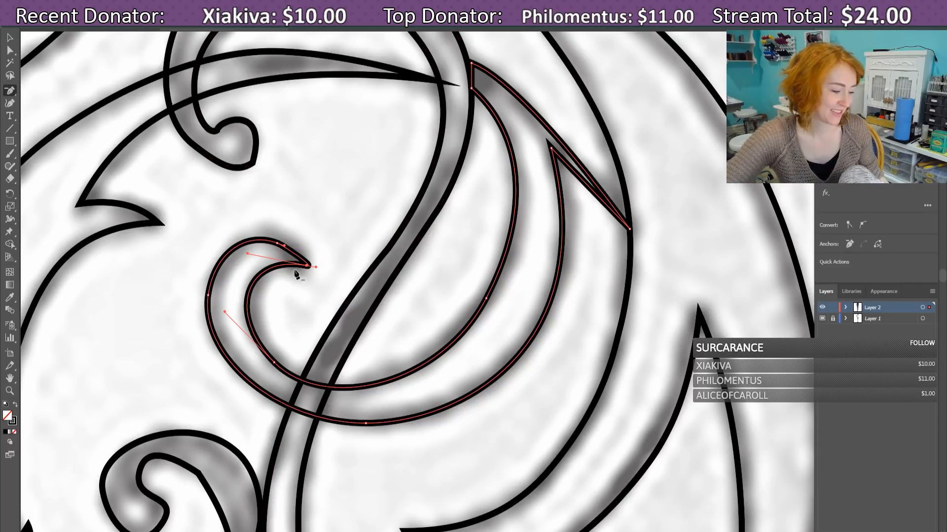
key("shift+c")
left_click_drag(276, 244, 295, 251)
key("ctrl+z")
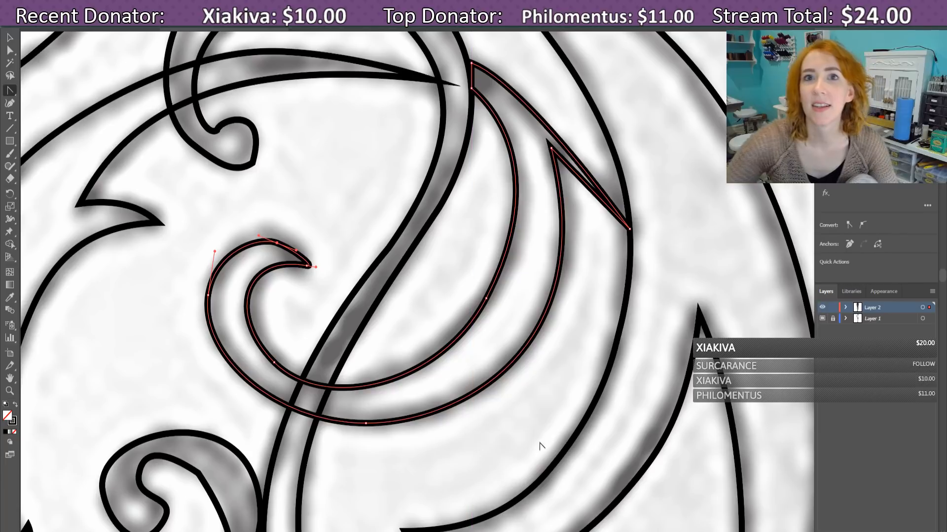
Step: Switch to the Streamlabs stream labels window to check the recent events and minimise it
key("ctrl+a")
key("alt+Tab")
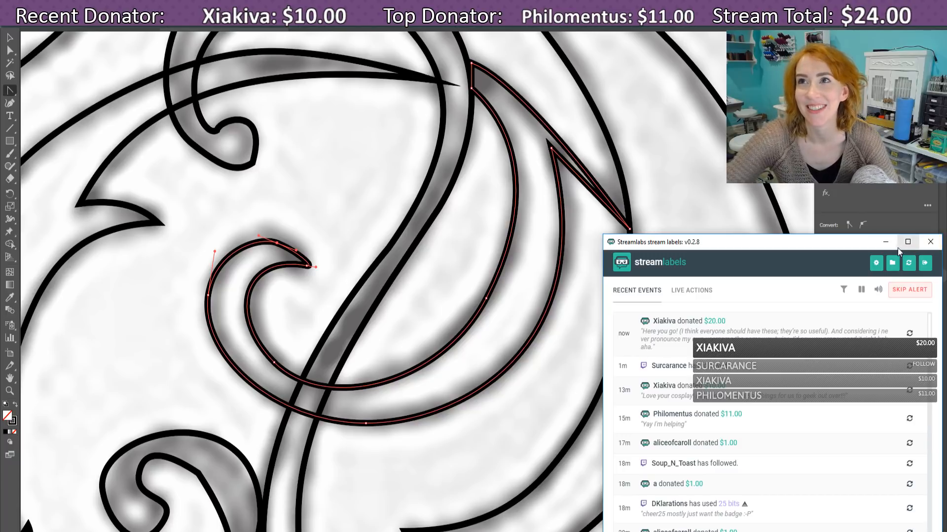
left_click(886, 243)
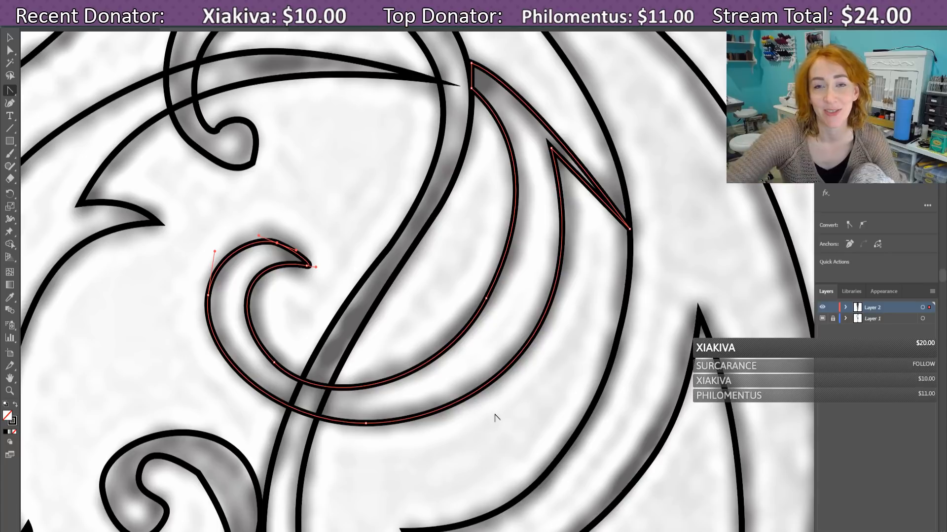
Step: Select the traced spiral beside the crossing stem and smooth the corner anchor on its inner edge with the Anchor Point tool
scroll(526, 359, "up", 2)
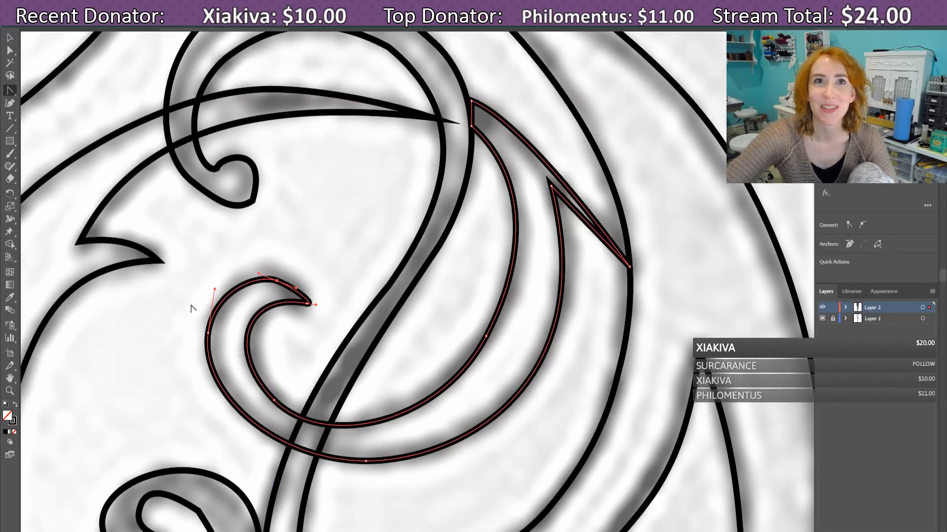
scroll(261, 468, "down", 4)
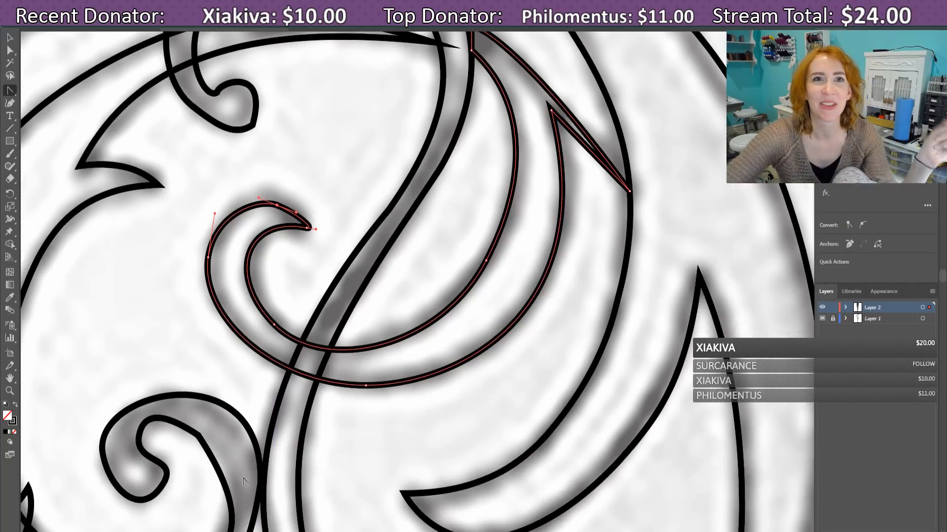
left_click(228, 381)
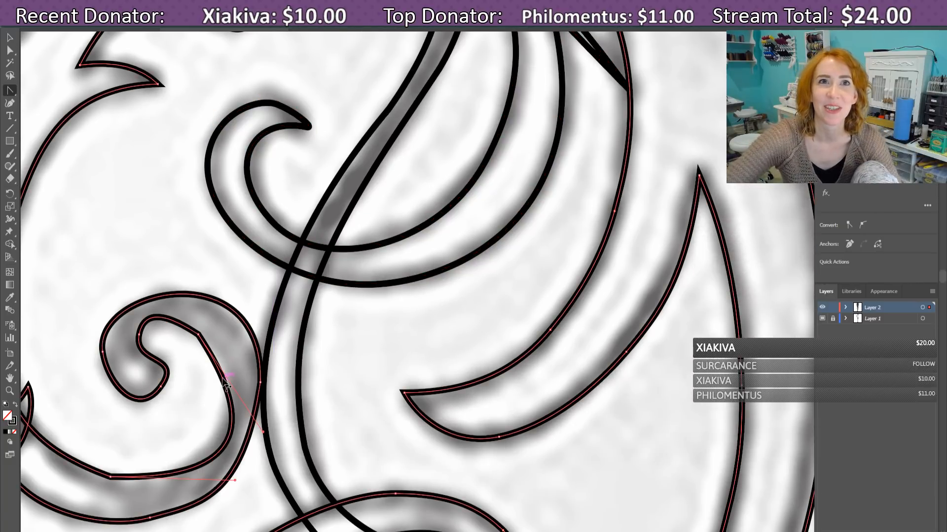
left_click(214, 340)
left_click_drag(213, 340, 236, 359)
key("ctrl+z")
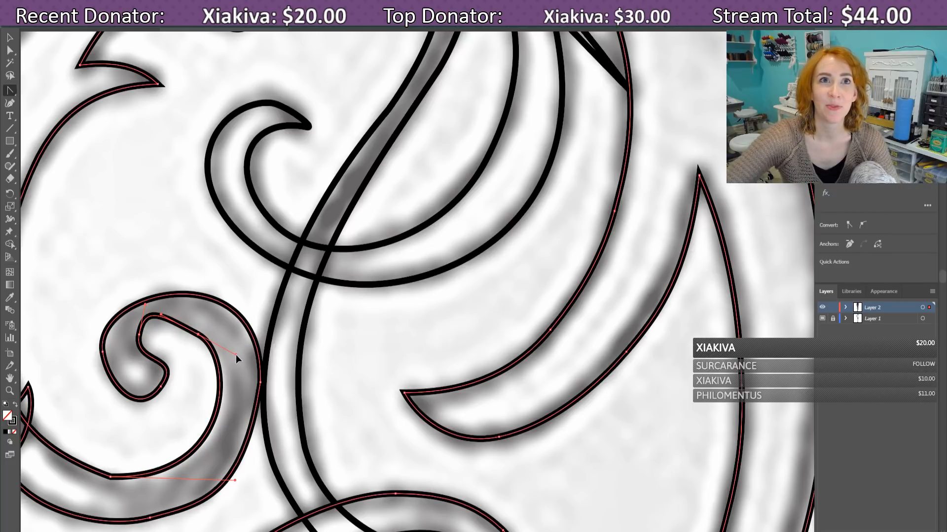
Step: Shift the anchor at the inner turn of the spiral's curl outward and adjust its direction handles to round the turn
left_click(139, 335)
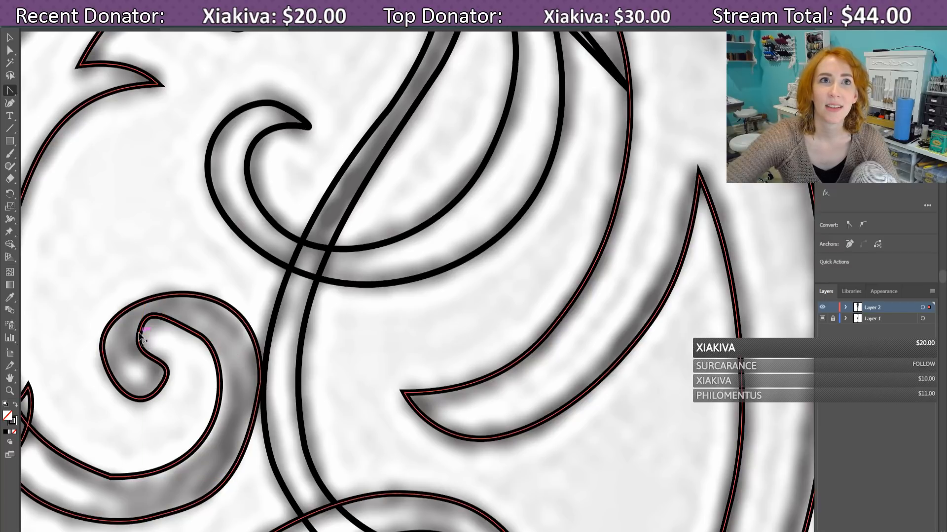
left_click(139, 334)
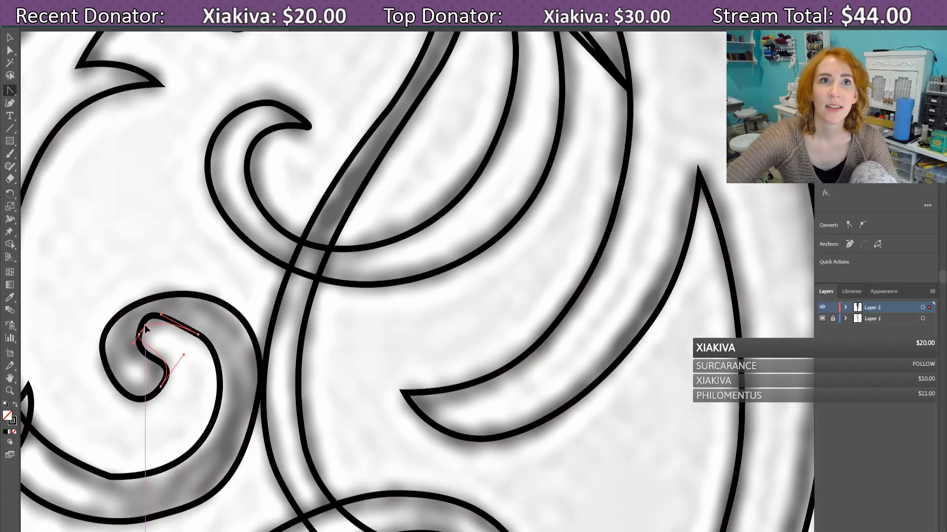
left_click_drag(146, 327, 153, 327)
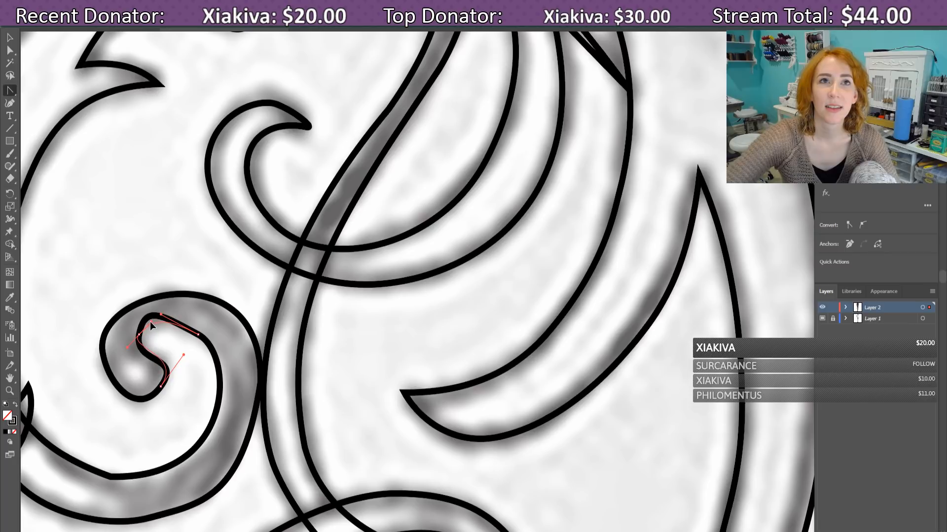
key("ctrl+z")
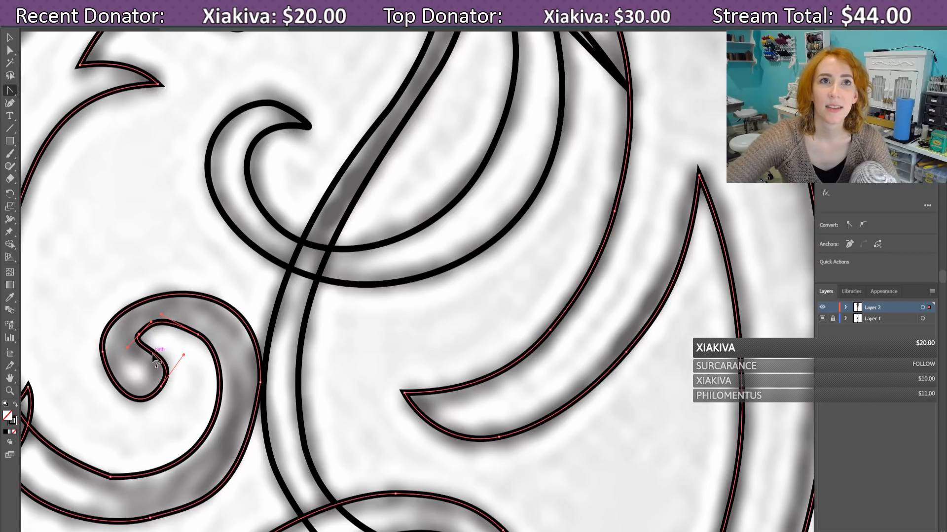
key("ctrl+z")
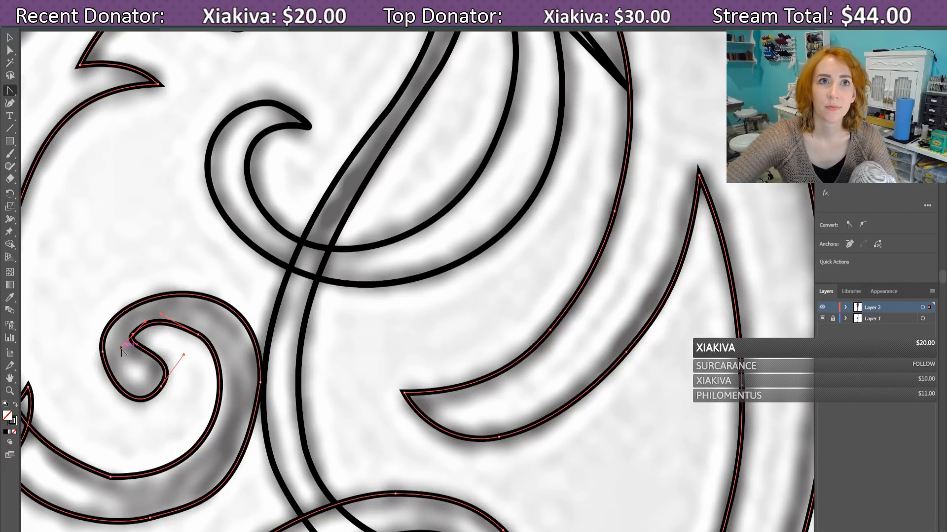
Step: Pull direction handles from the anchor on the outer side of the curl and bow the spiral's top edge outward
left_click_drag(121, 349, 103, 380)
left_click(103, 352)
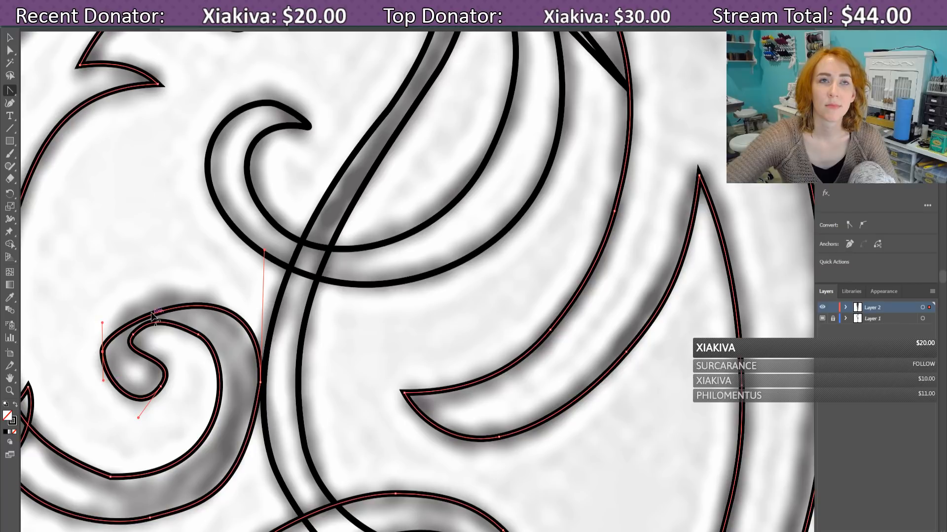
mouse_move(159, 315)
left_mouse_down()
mouse_move(147, 292)
mouse_move(151, 299)
left_mouse_up()
left_click_drag(104, 356, 94, 391)
Step: Nudge the anchor on the outer side of the curl toward the sketched edge and re-angle its direction handles
key("Up")
key("Up")
key("Up")
key("Up")
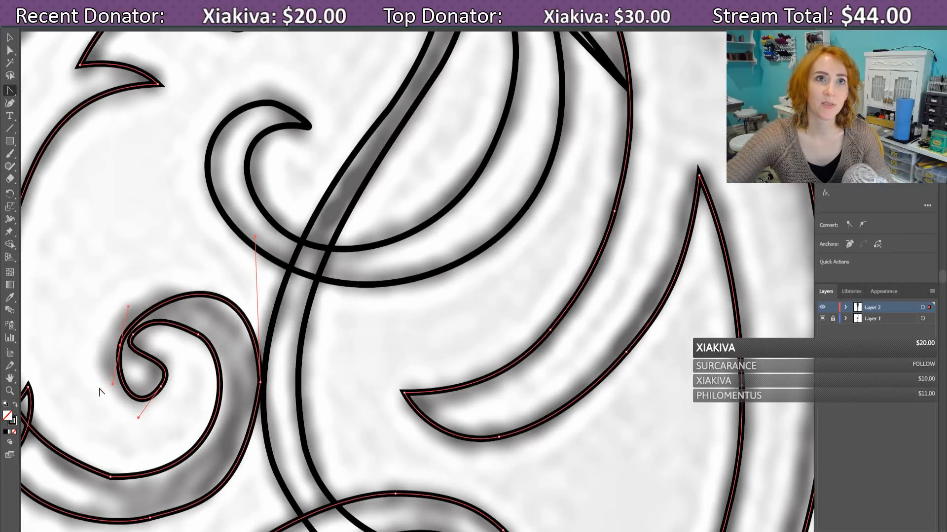
key("Down")
key("Down")
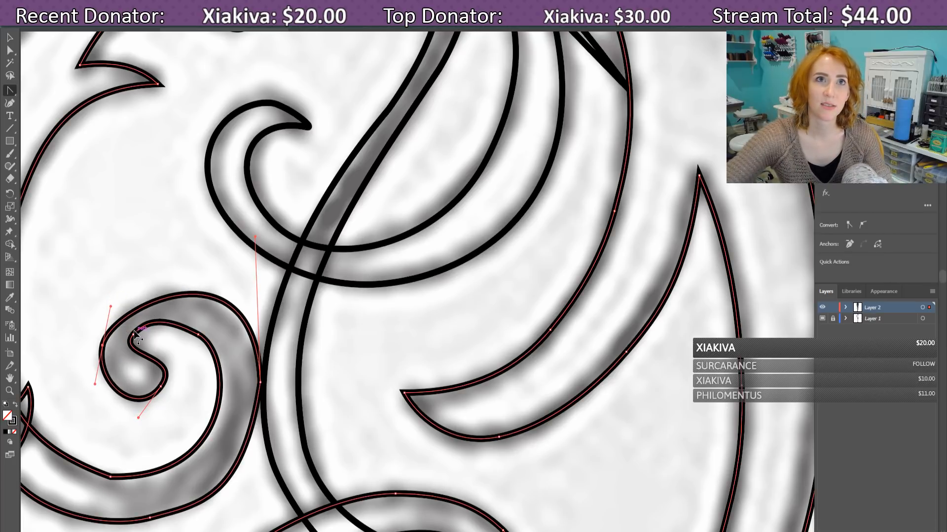
key("Up")
key("Right")
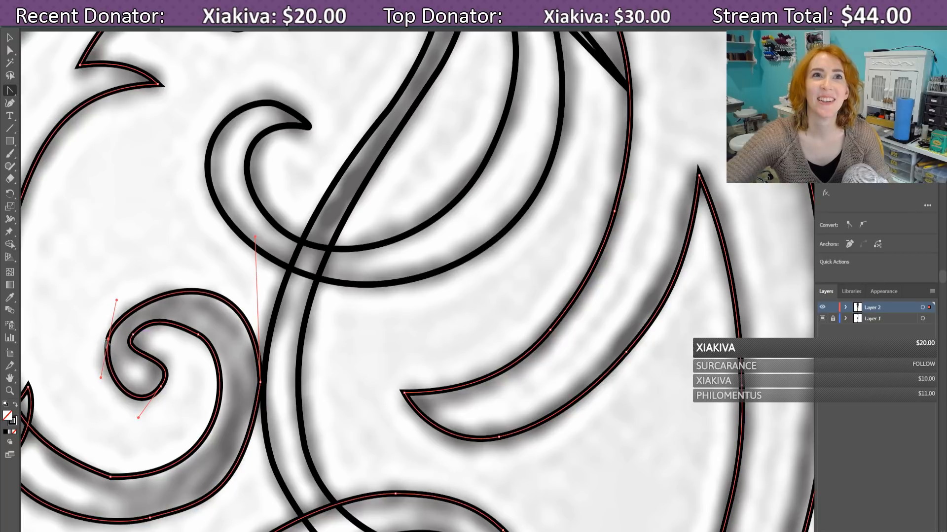
left_click_drag(107, 340, 92, 377)
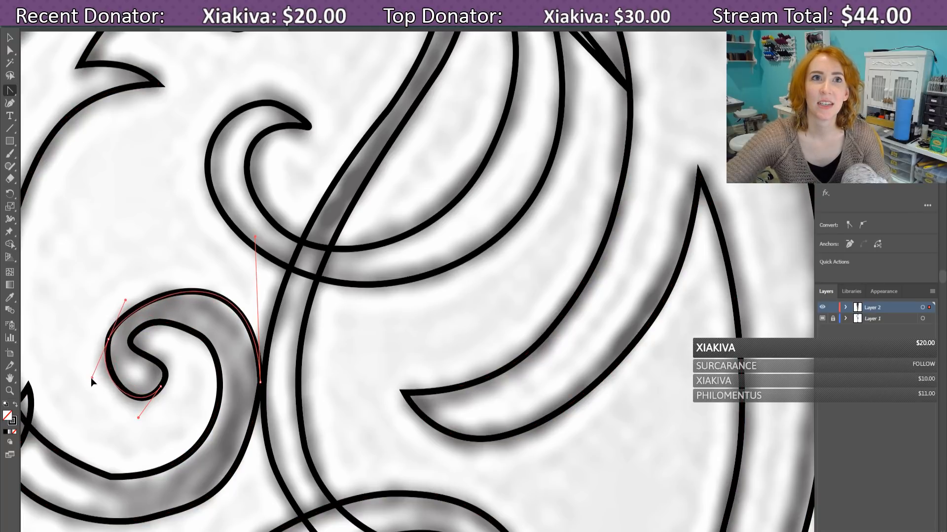
Step: Add an anchor point on the spiral's upper outer edge and smooth it to follow the sketched top curve
key("ctrl+a")
key("plus")
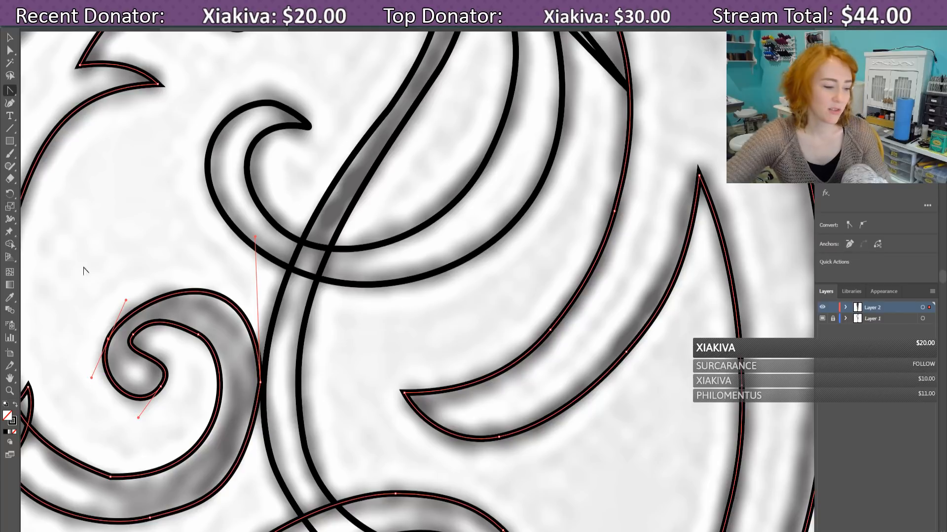
left_click(170, 295)
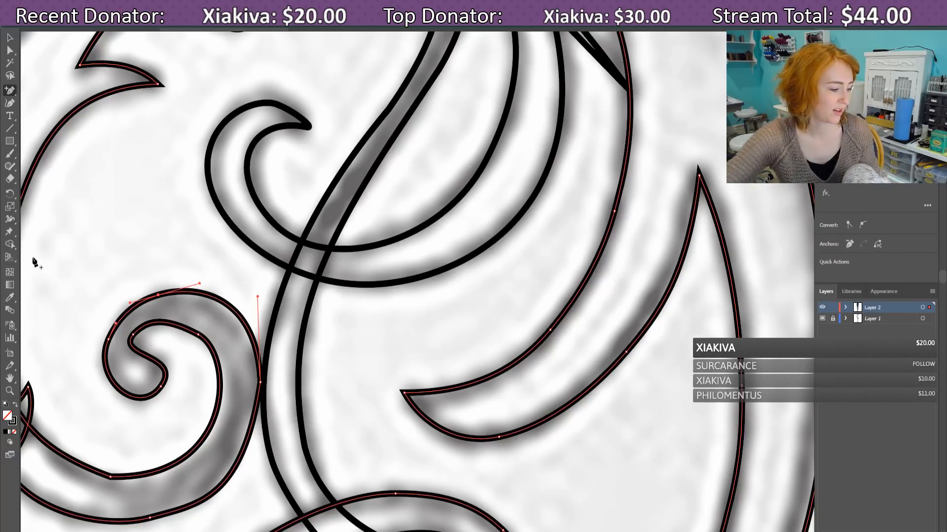
left_click_drag(158, 295, 129, 303)
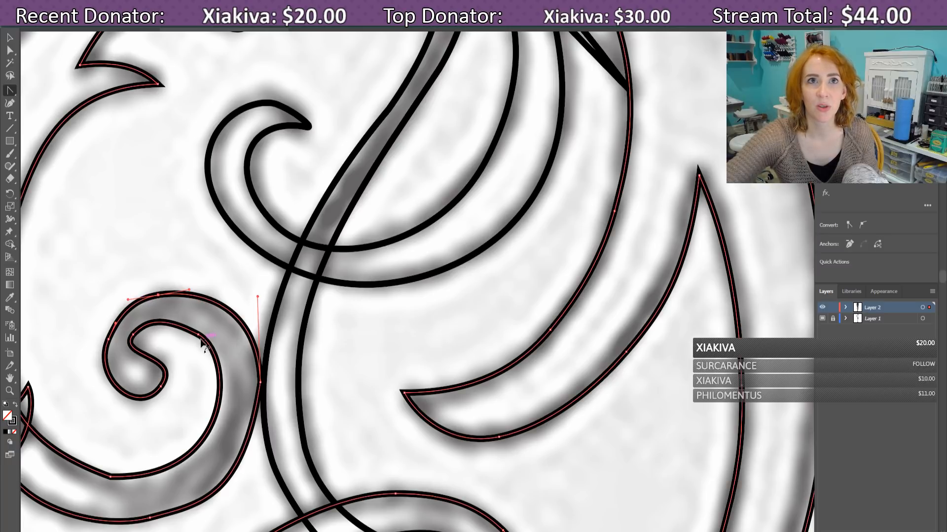
Step: Widen the spiral's inner curve by smoothing its upper anchor and adding a second one lower down, nudged outward with lengthened handles
left_click_drag(202, 343, 227, 354)
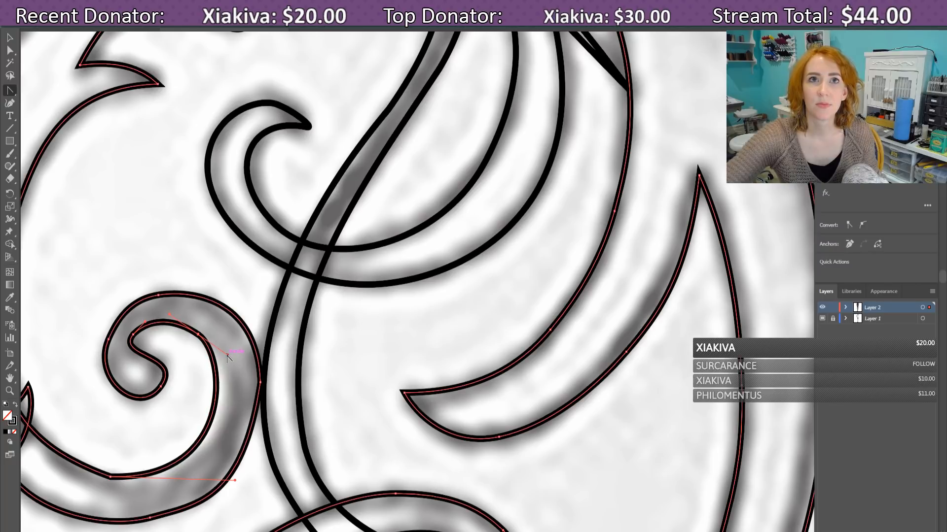
key("plus")
left_click(212, 420)
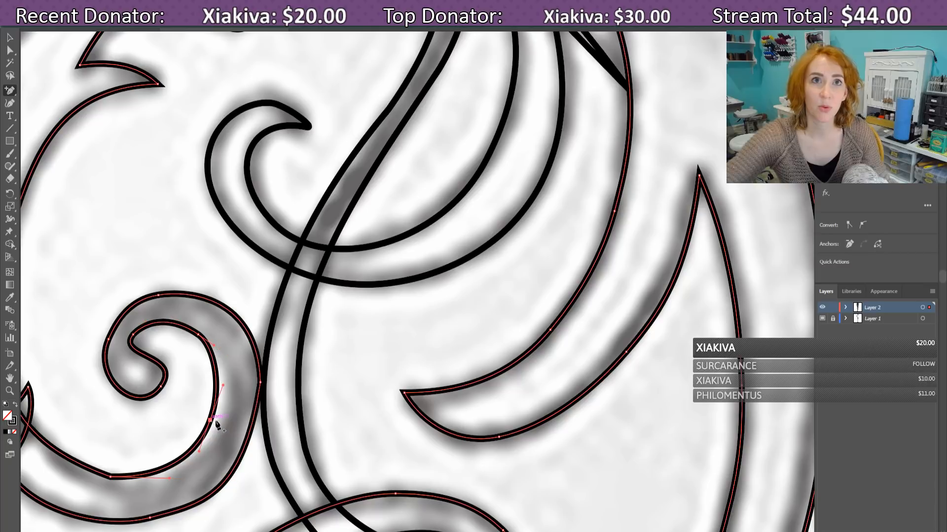
key("Right")
key("Right")
key("Right")
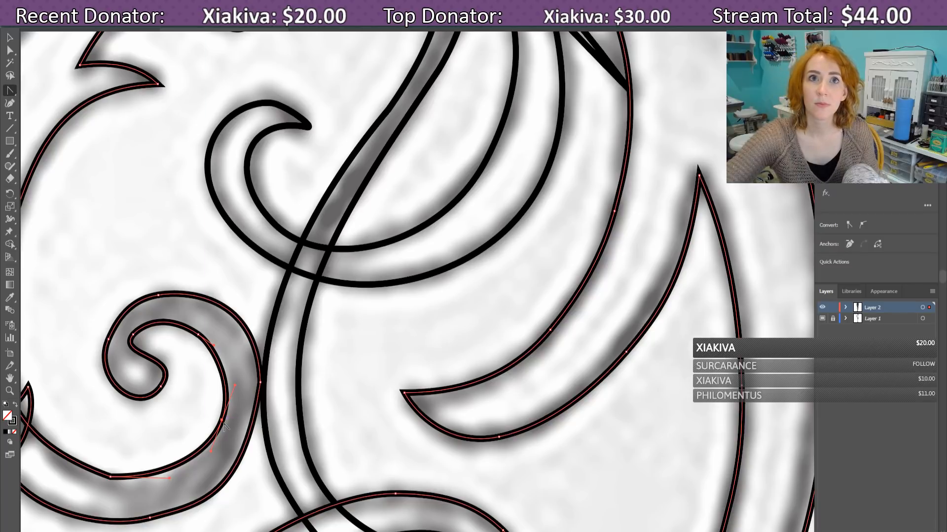
left_click_drag(223, 422, 205, 470)
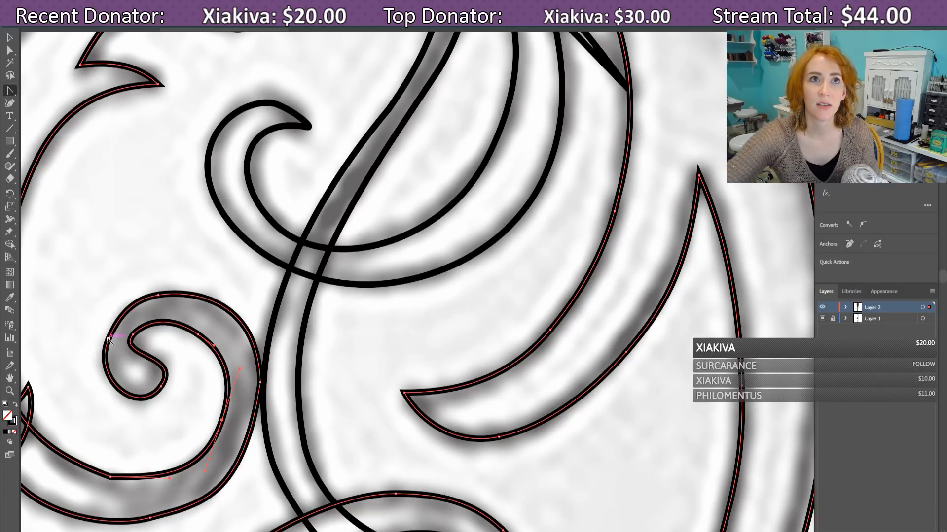
Step: Smooth the spiral's outer edge by realigning the anchor beside the curl and pulling new handles on the stem-side and base anchors
left_click_drag(108, 340, 96, 383)
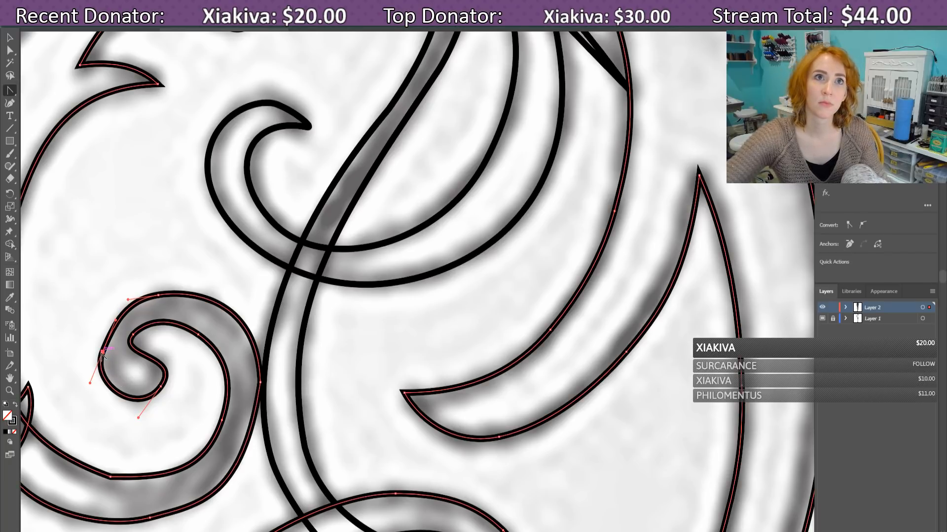
left_click_drag(105, 371, 98, 384)
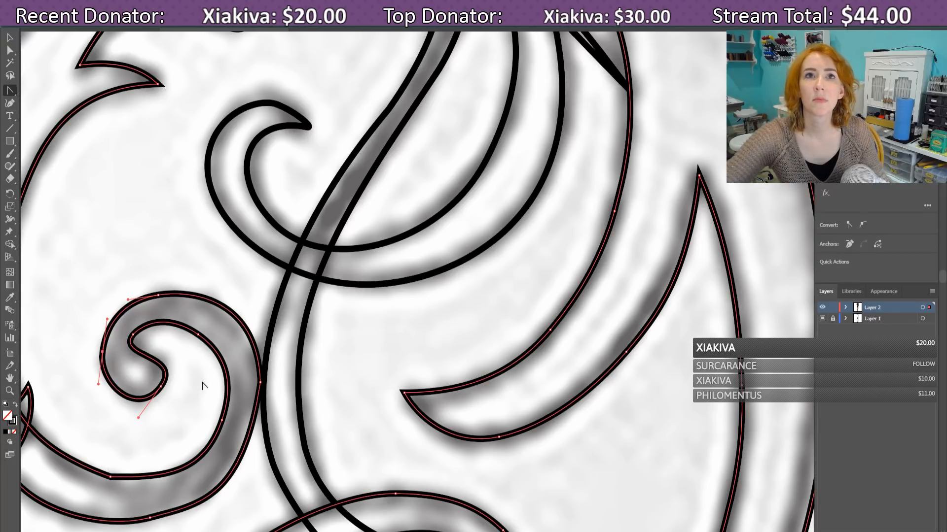
scroll(202, 386, "down", 5)
left_click(149, 380)
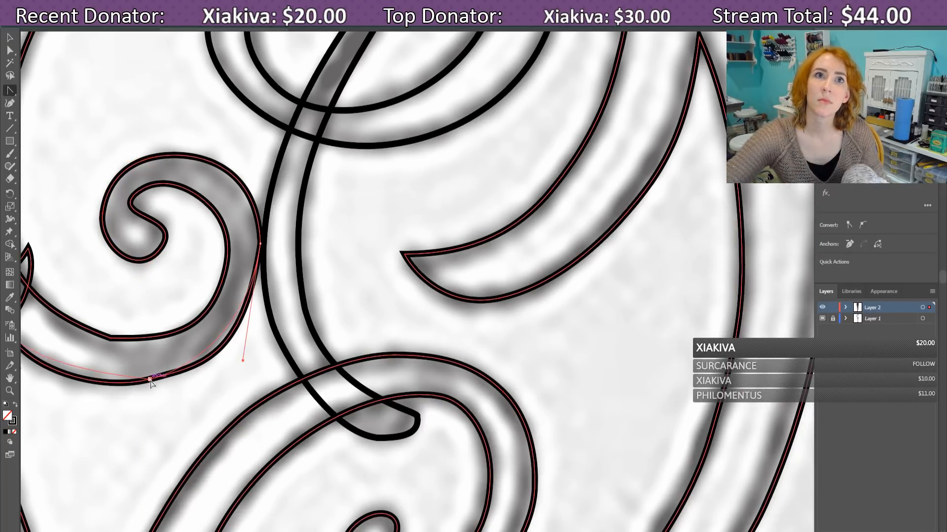
left_click_drag(150, 380, 211, 358)
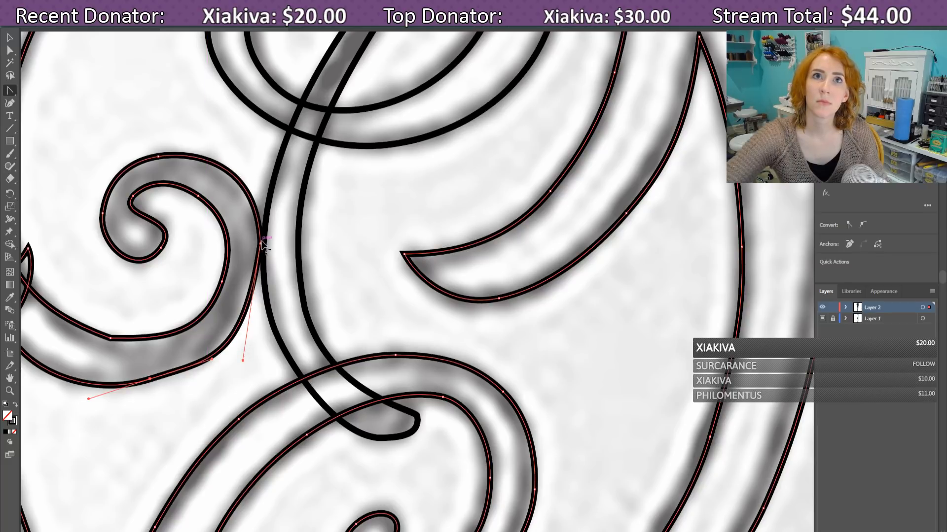
left_click_drag(255, 275, 258, 162)
key("ctrl+a")
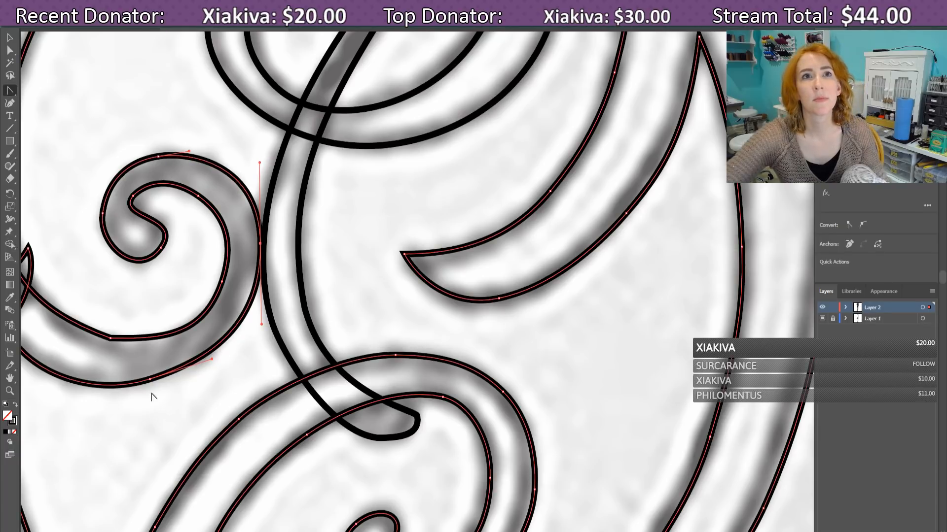
left_click_drag(150, 379, 213, 370)
key("ctrl+a")
Step: Convert the corner anchor at the base of the spiral's inner edge into a smooth point
scroll(217, 372, "up", 3)
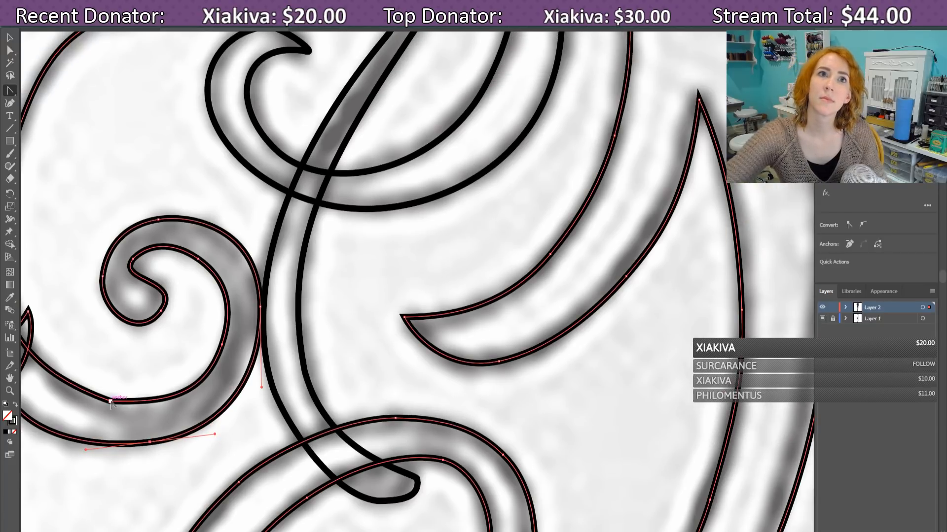
left_click_drag(112, 402, 57, 395)
key("ctrl+a")
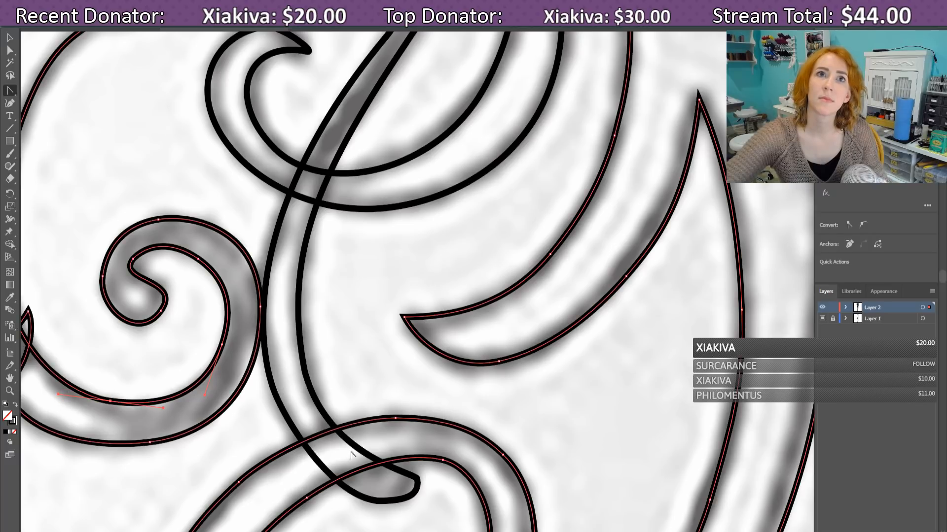
Step: Straighten the long outer edge of the hooked tendril's barb by adjusting the direction handles along it
scroll(454, 481, "up", 10)
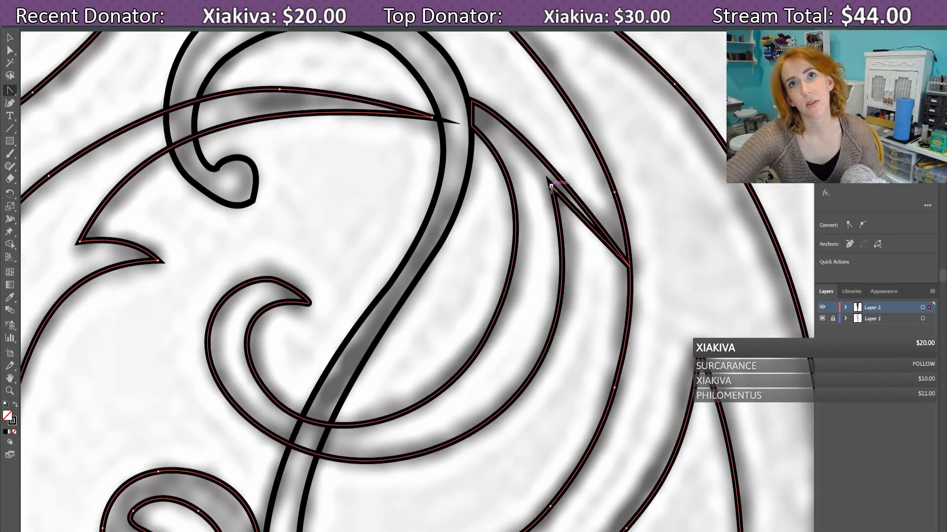
left_click(552, 172)
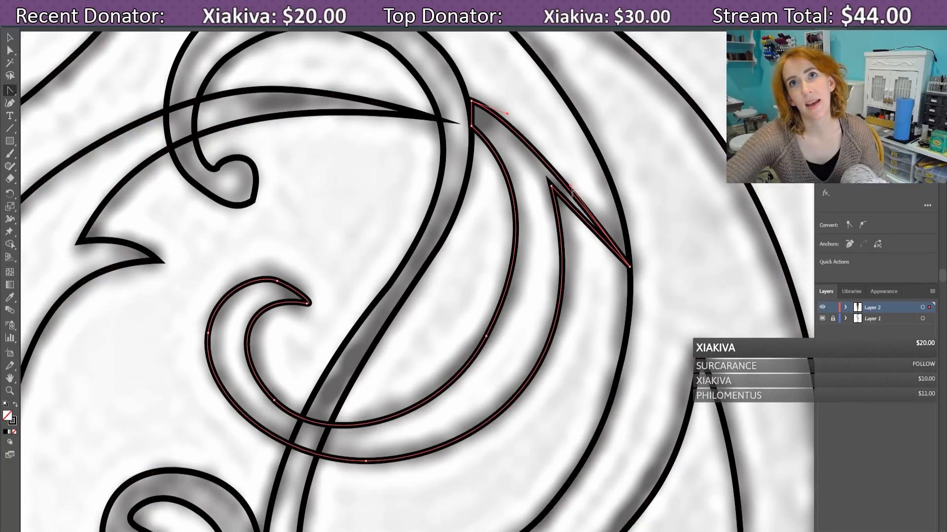
left_click_drag(571, 189, 540, 173)
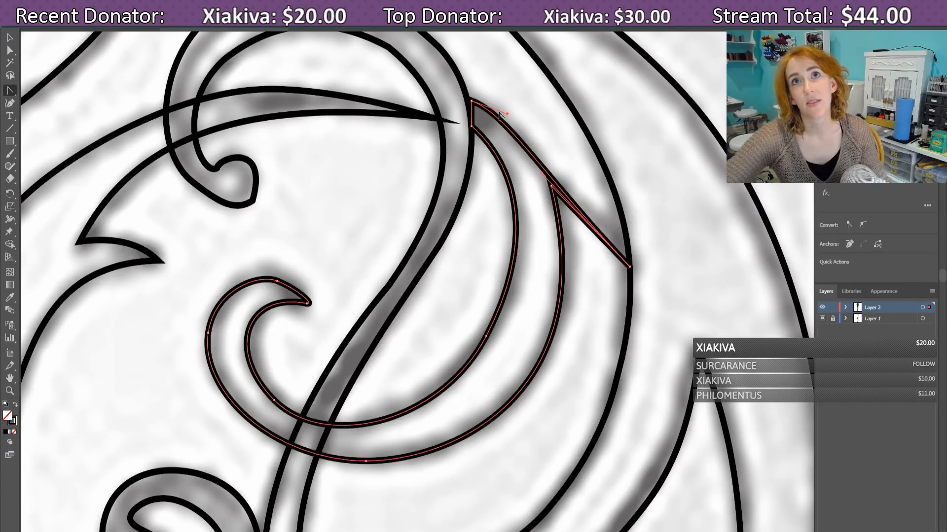
left_click_drag(507, 113, 517, 144)
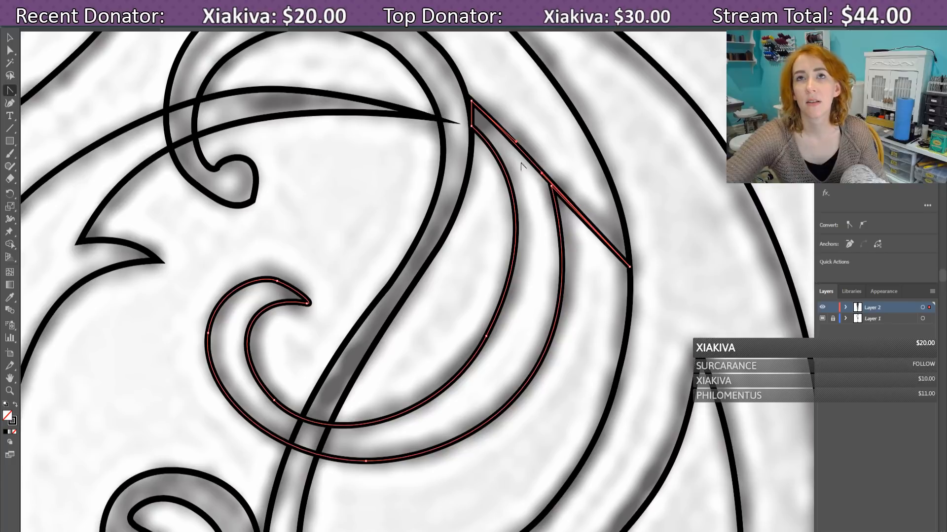
Step: Adjust the anchor at the barb's upper corner beside the stem, giving it a short direction handle along the outer edge
left_click(471, 101)
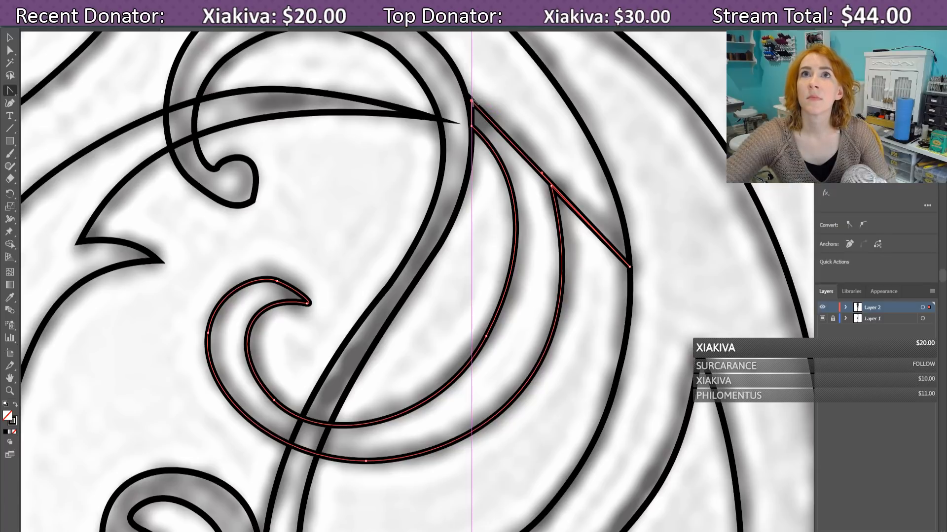
left_click(476, 103)
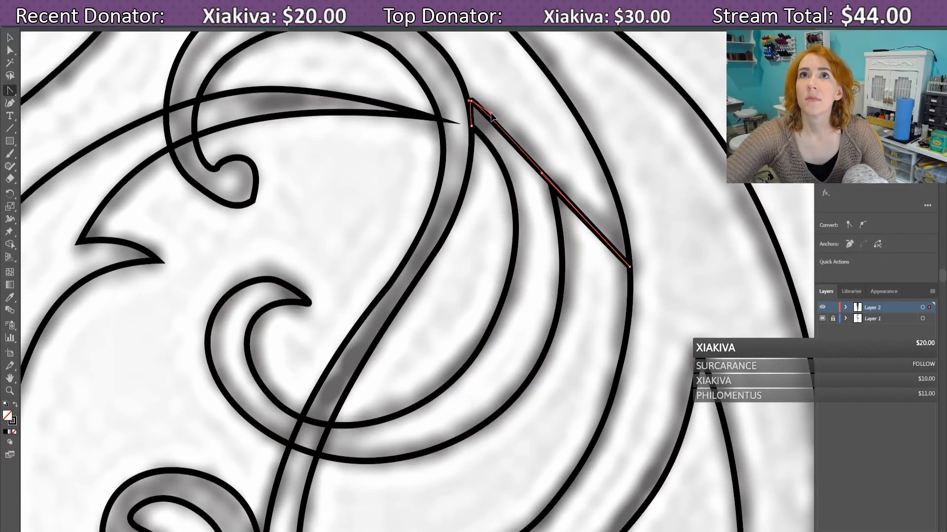
left_click(489, 116)
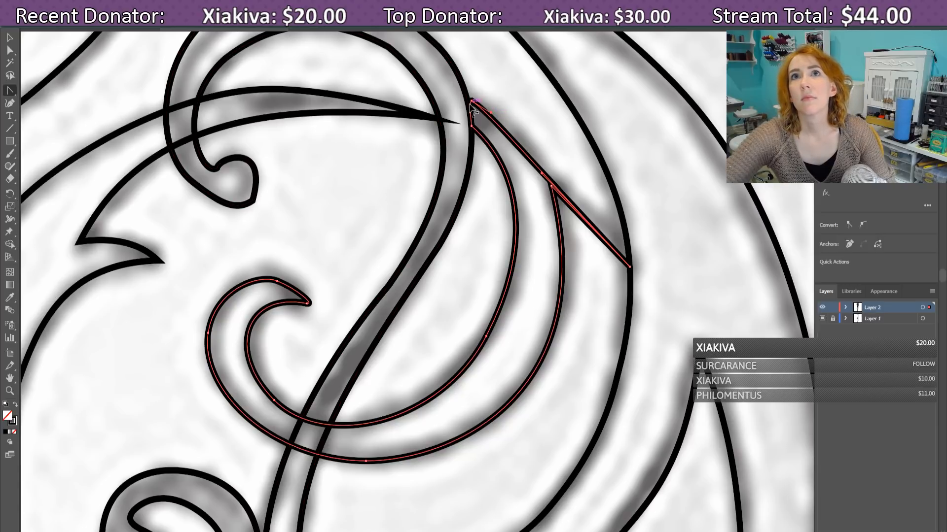
Step: Refine the barb's corner beside the stem by reshaping the direction handle at its upper anchor
left_click_drag(472, 106, 486, 119)
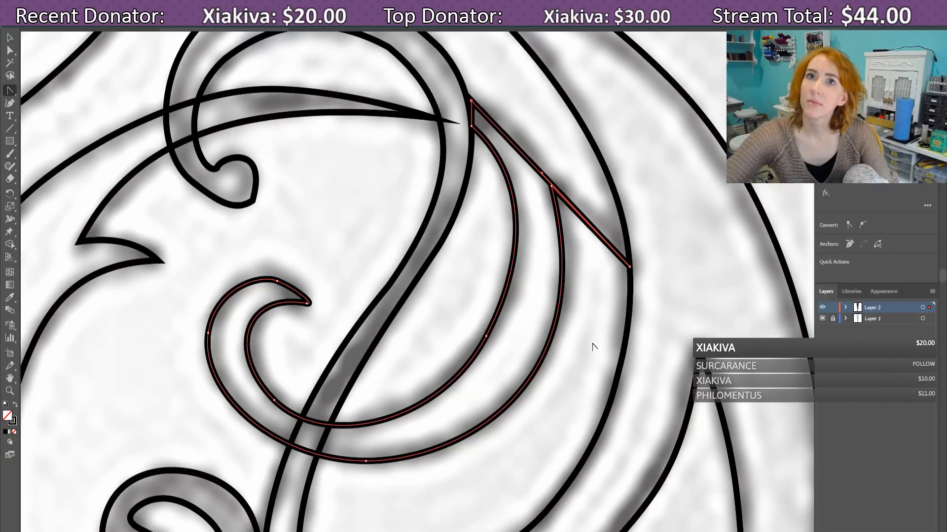
scroll(595, 362, "up", 3)
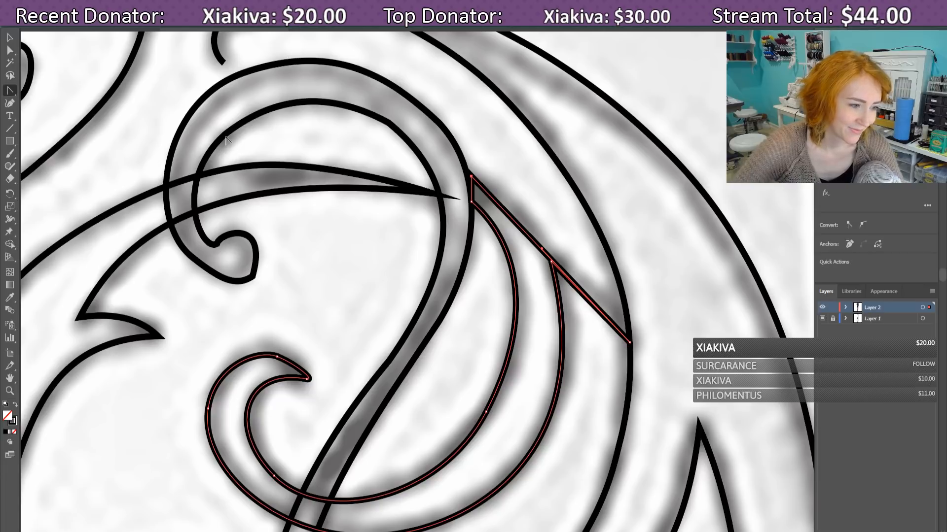
scroll(144, 154, "down", 3)
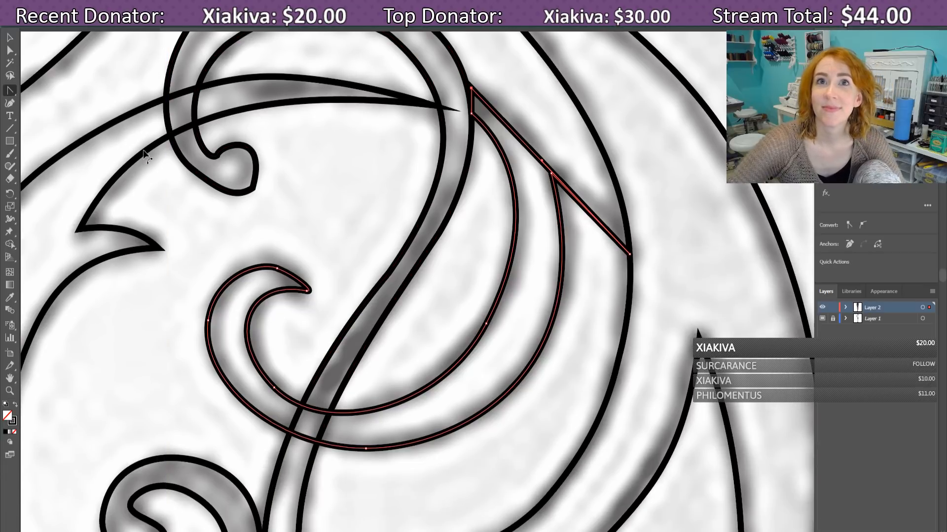
Step: Nudge the anchor midway along the S-shaped stem's inner edge slightly up and toward the outer edge to match the sketch
left_click(407, 287)
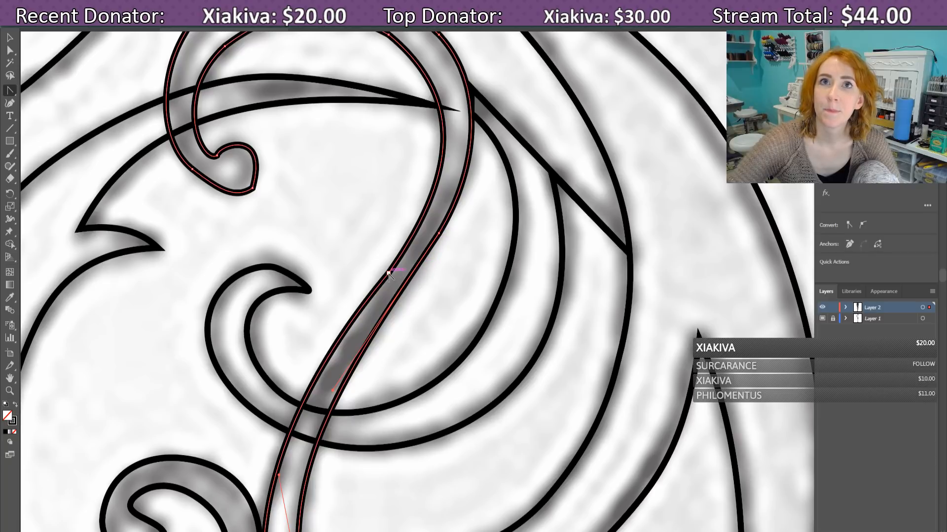
left_click(10, 50)
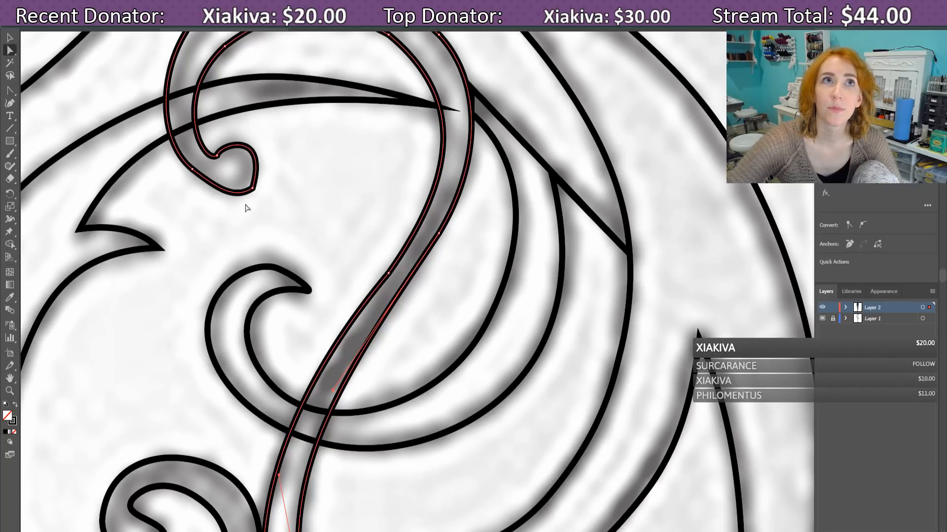
left_click(388, 273)
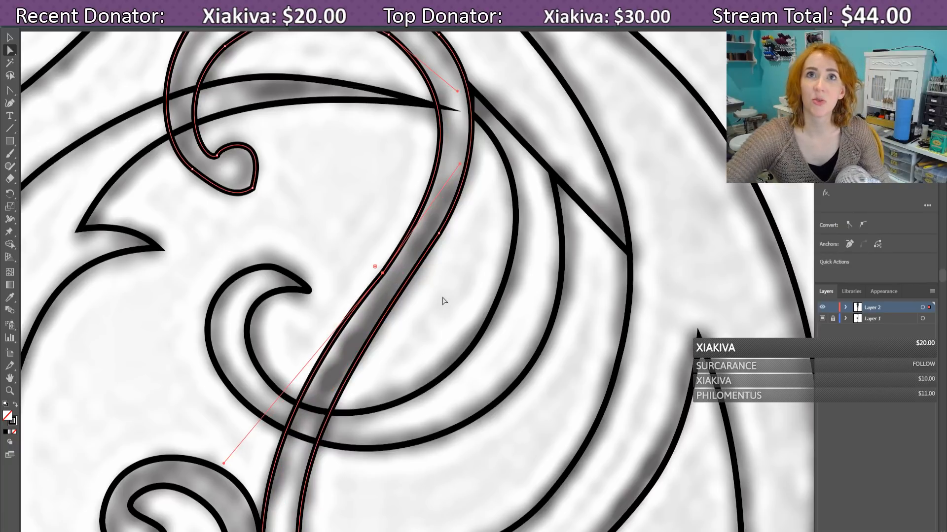
key("Up")
key("Right")
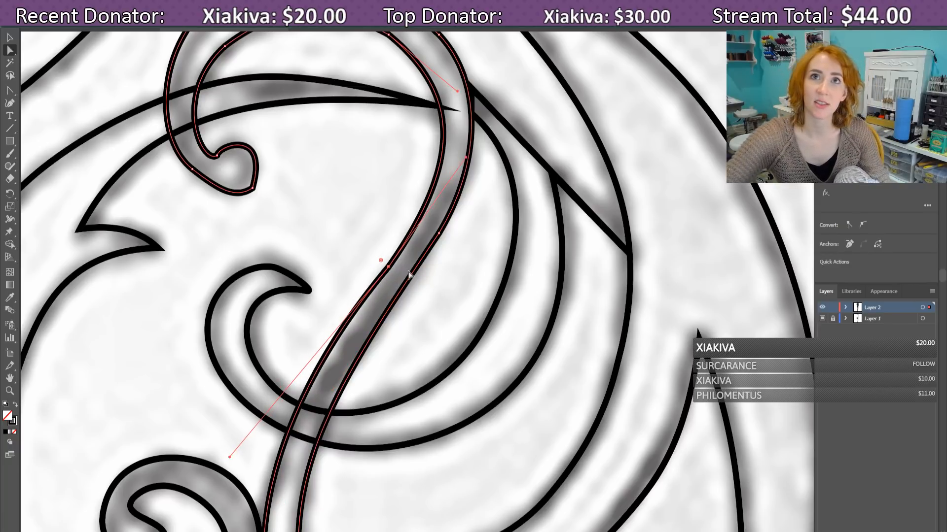
key("Down")
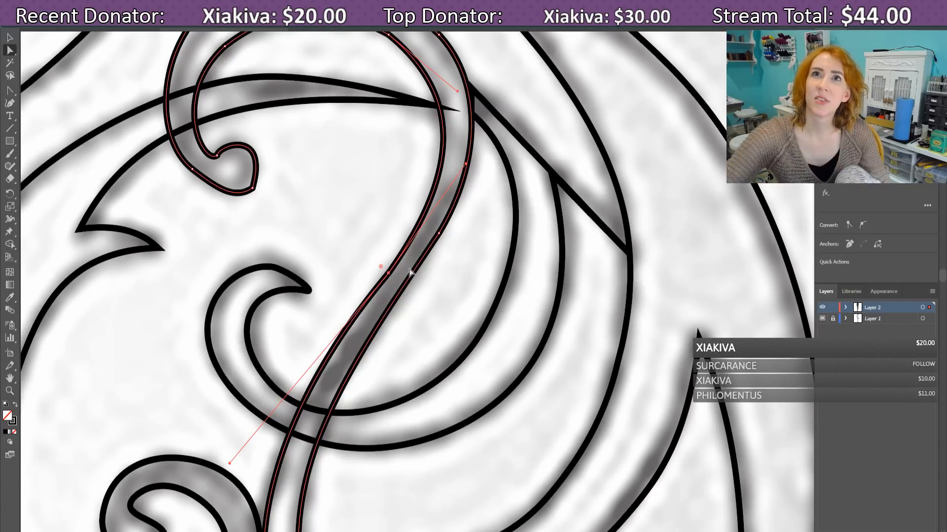
key("Up")
key("Right")
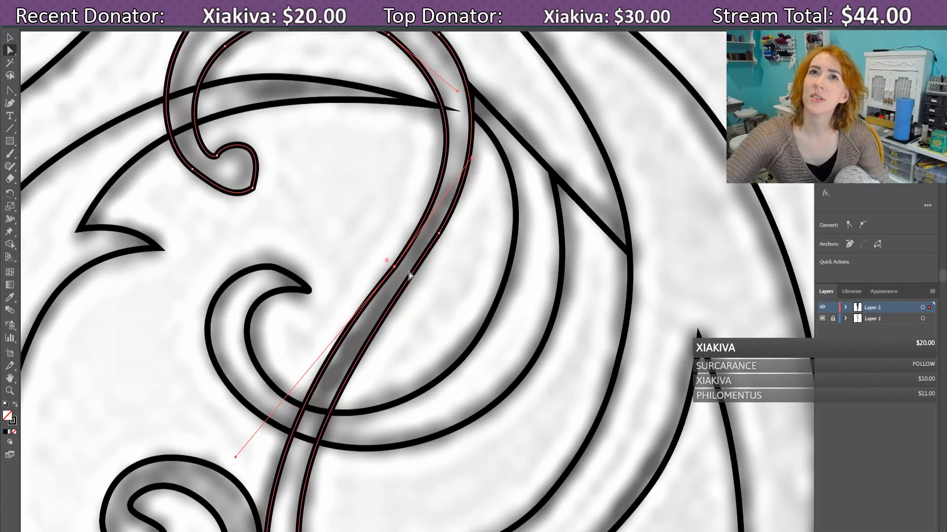
scroll(417, 286, "down", 5)
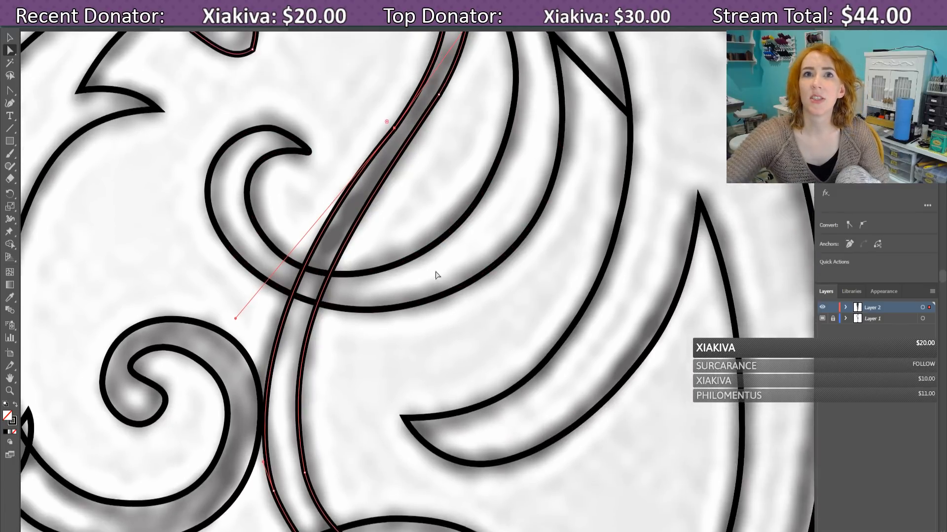
Step: Pull the long arched leaf's pointed tip back toward the stem's inner edge and shape the upper edge with direction handles
scroll(437, 275, "up", 10)
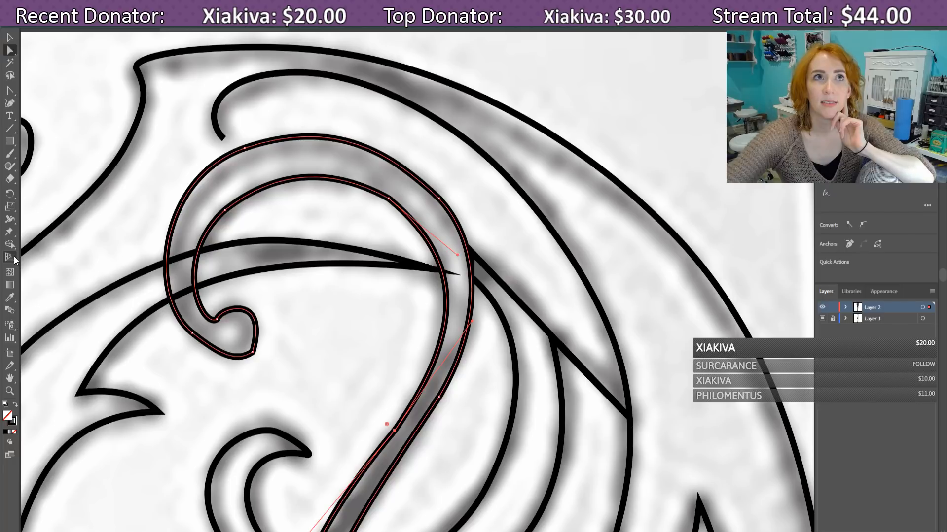
left_click(11, 94)
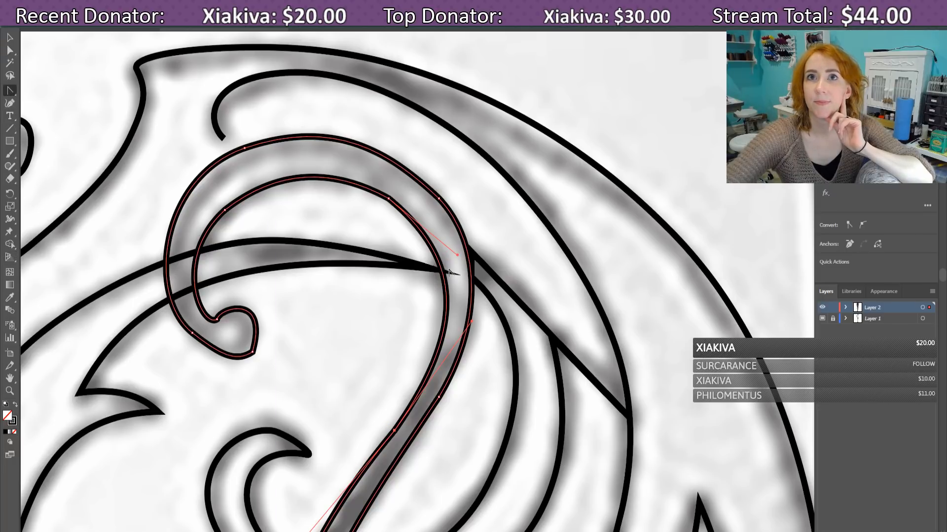
left_click(432, 270)
mouse_move(433, 273)
left_mouse_down()
mouse_move(450, 271)
mouse_move(404, 254)
left_mouse_up()
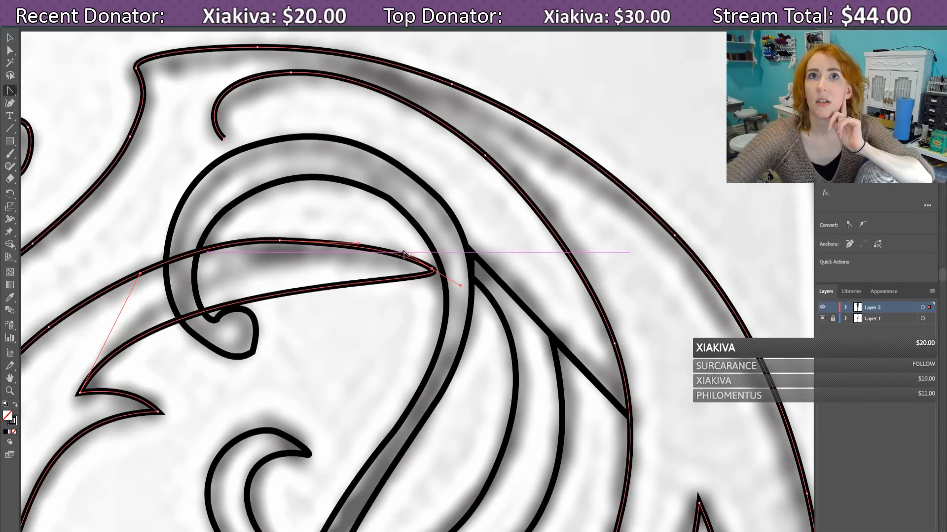
left_click(373, 249)
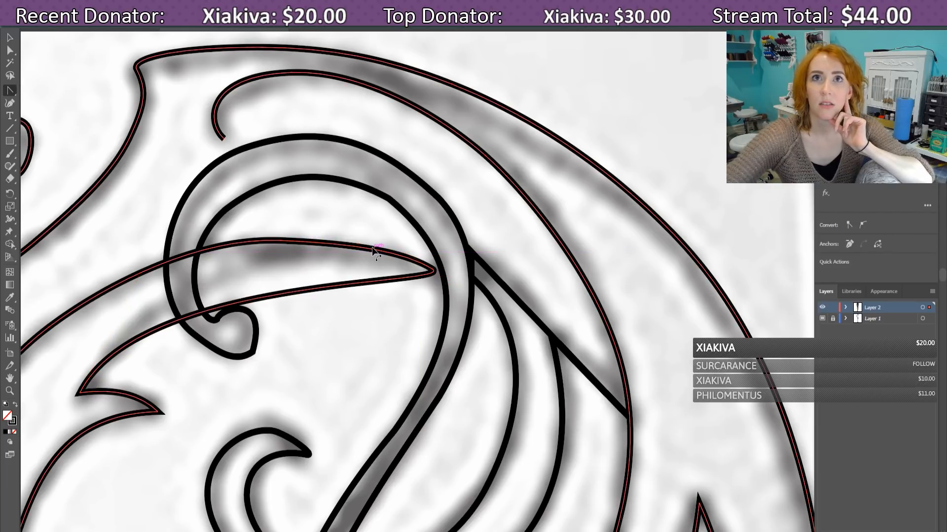
left_click(372, 248)
left_click_drag(372, 248, 376, 250)
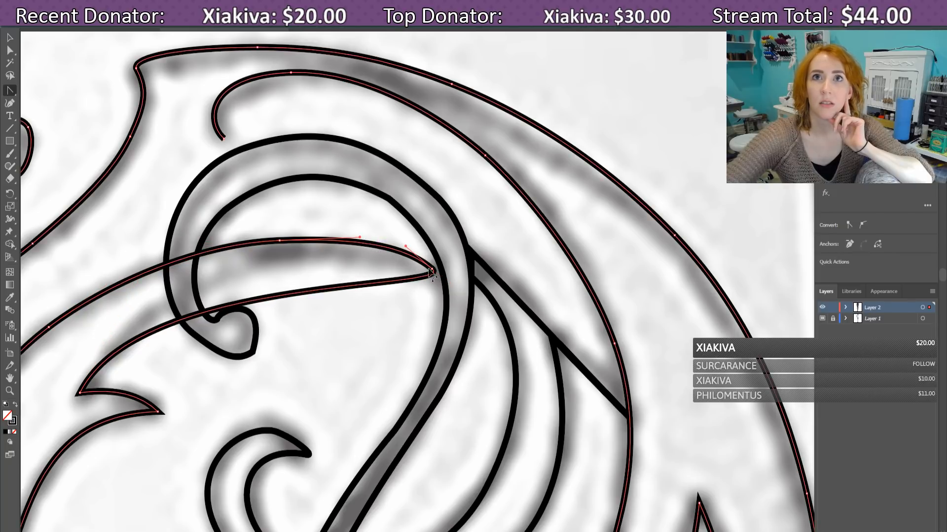
left_click_drag(432, 275, 433, 280)
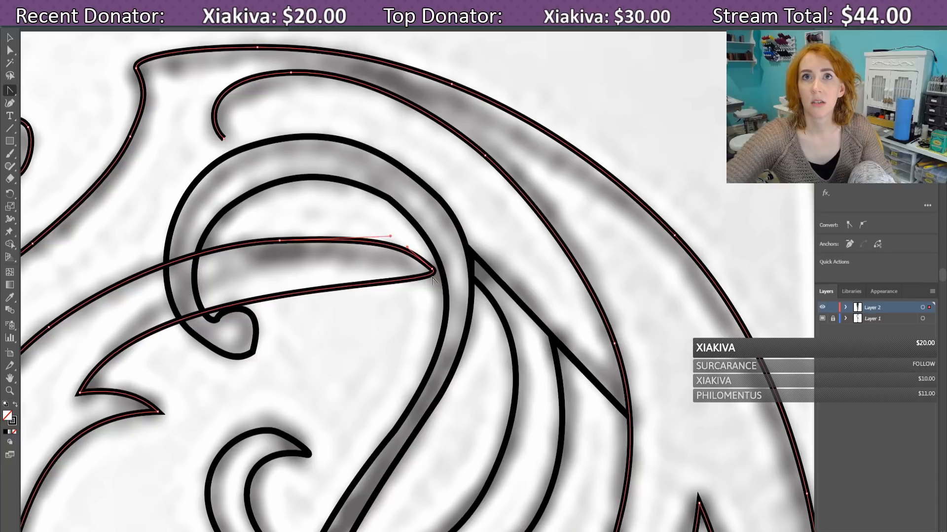
key("ctrl+z")
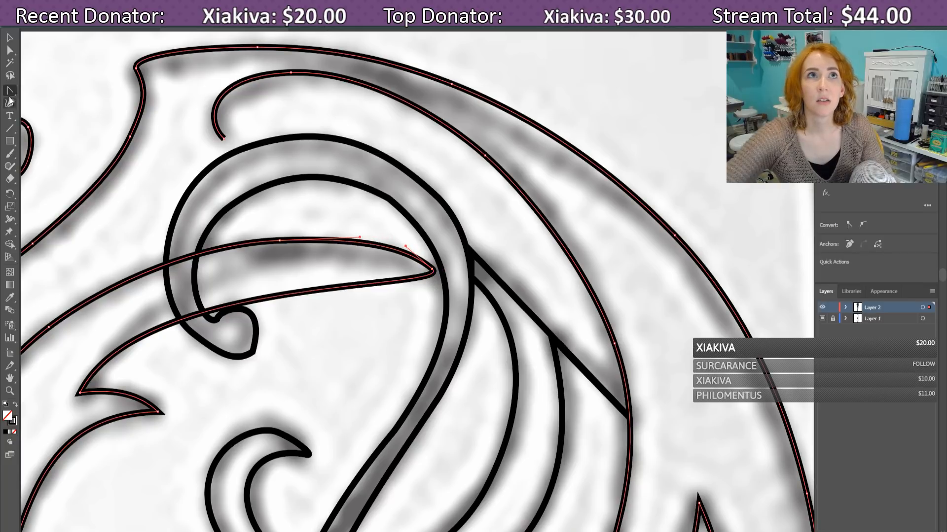
Step: Nudge the arched leaf's tip anchor up onto the stem's inner edge and steepen its direction handles
left_click(9, 50)
left_click(433, 269)
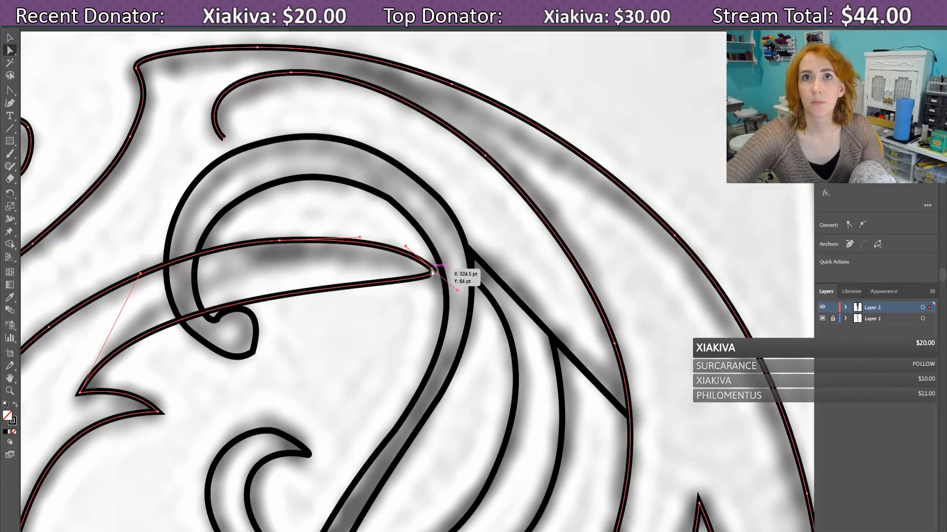
key("Right")
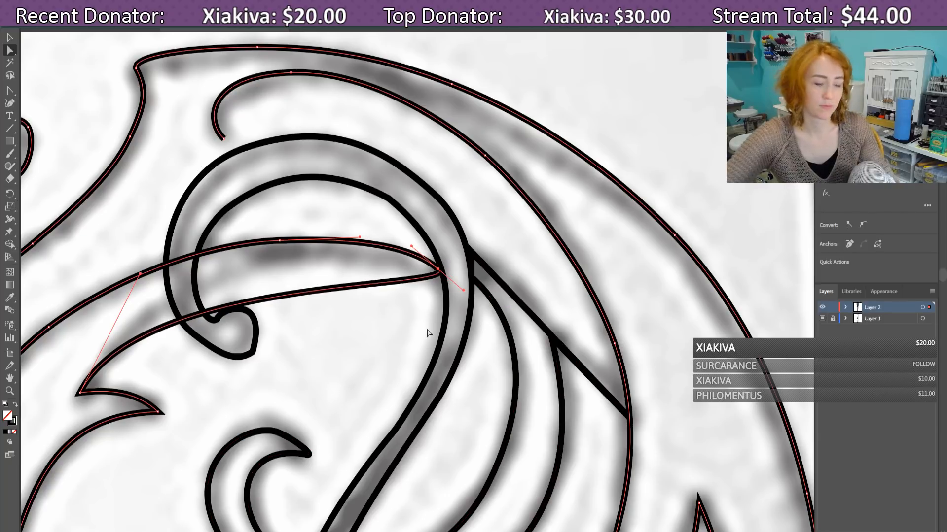
key("Up")
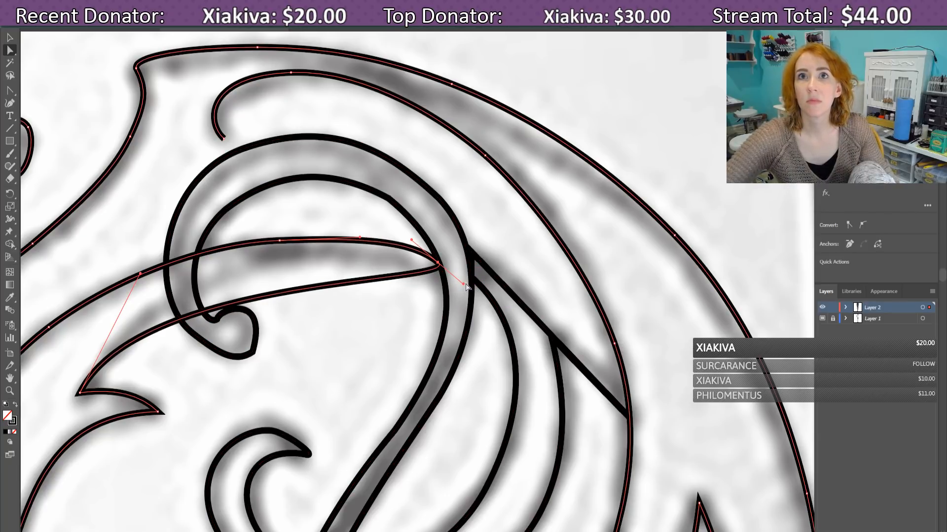
mouse_move(463, 285)
left_mouse_down()
mouse_move(412, 291)
mouse_move(456, 291)
mouse_move(428, 281)
mouse_move(455, 282)
left_mouse_up()
key("ctrl+a")
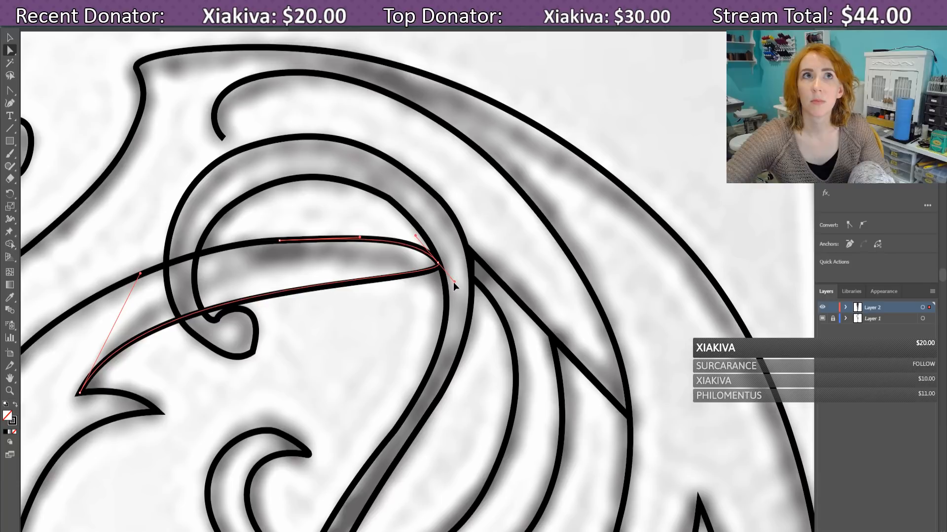
key("ctrl+a")
Step: Break the direction handles at the leaf's tip and collapse the one controlling the lower edge
left_click(9, 92)
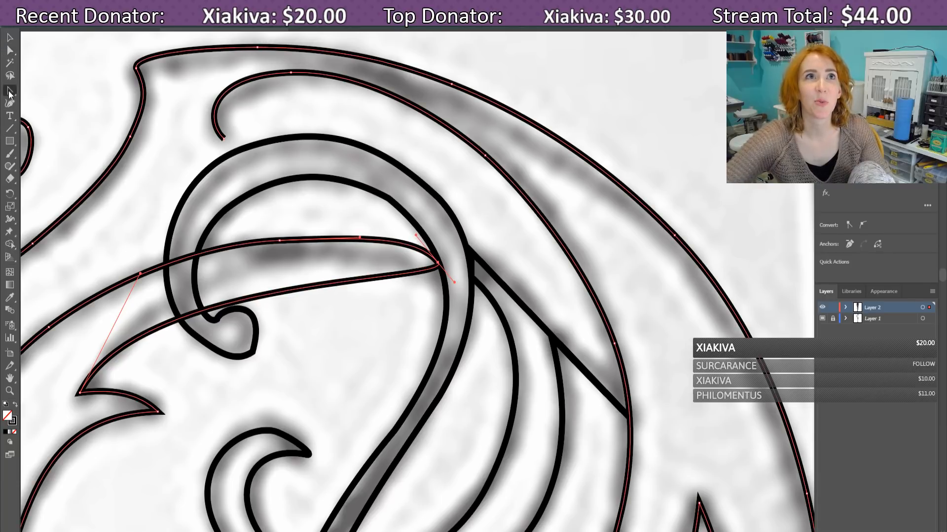
mouse_move(452, 282)
left_mouse_down()
mouse_move(348, 277)
mouse_move(261, 249)
mouse_move(282, 248)
left_mouse_up()
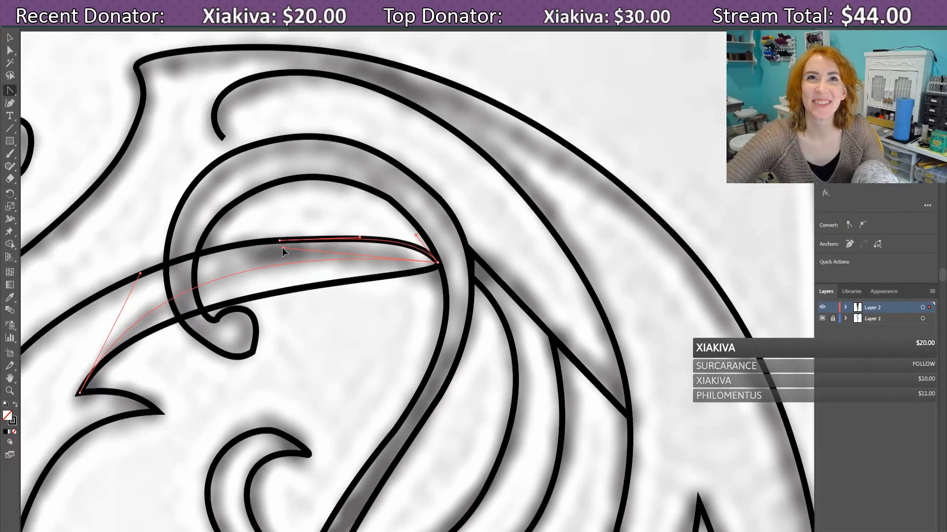
key("ctrl+a")
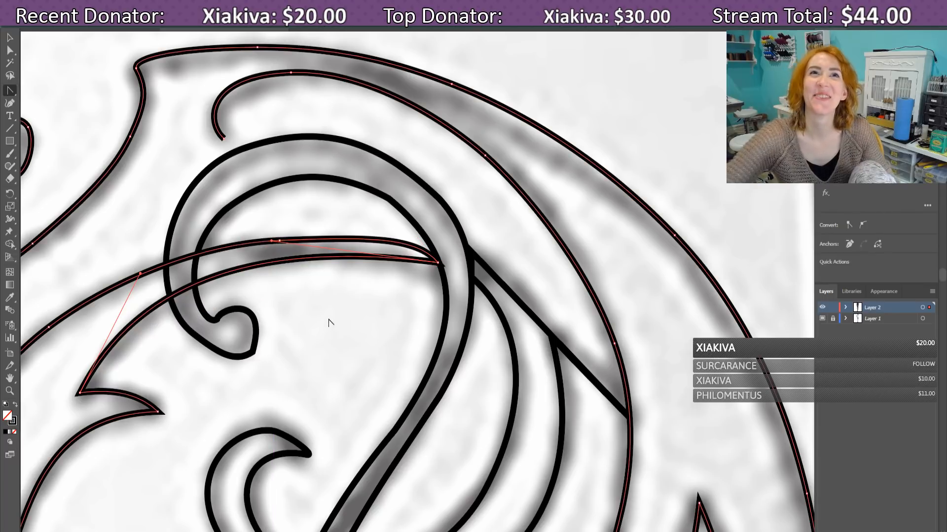
left_click(273, 241)
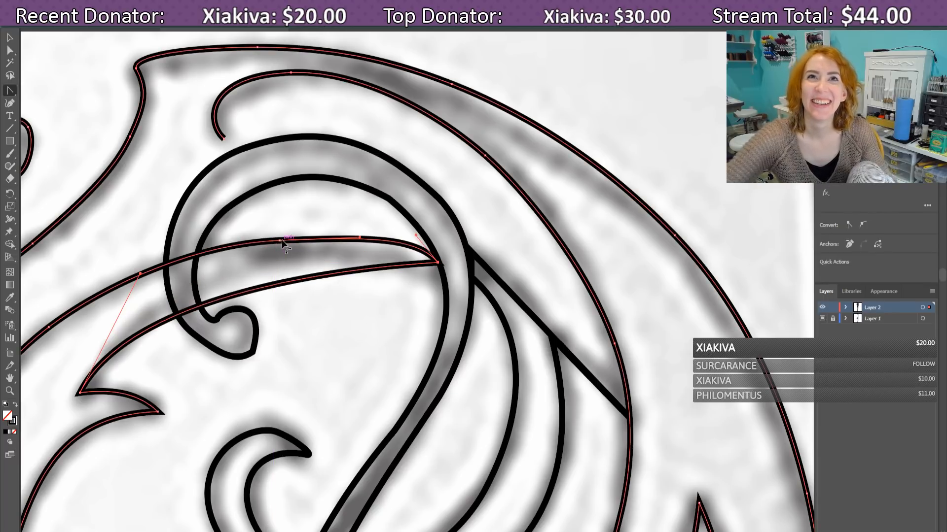
Step: Shift the anchor at the crest of the leaf's upper edge away from the tip and rebalance the curve around it
left_click_drag(282, 239, 223, 247)
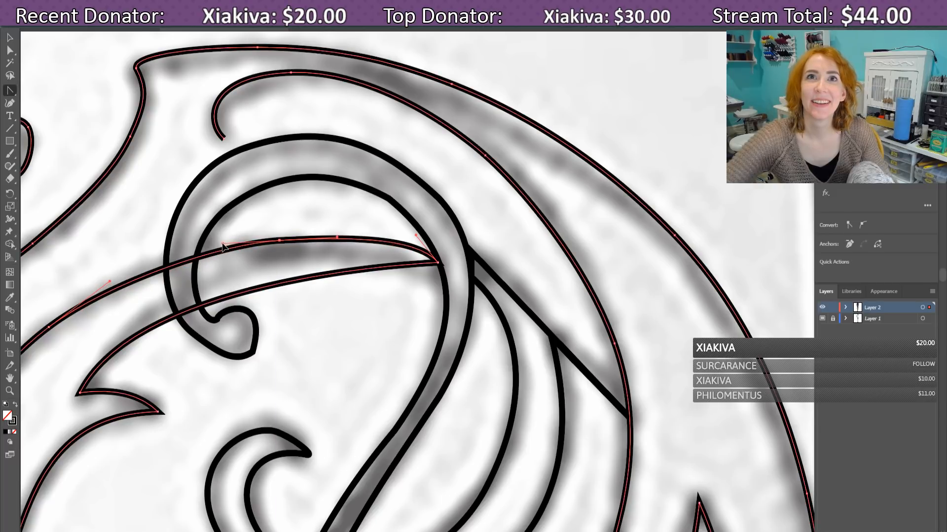
key("Left")
key("Left")
left_click(230, 251)
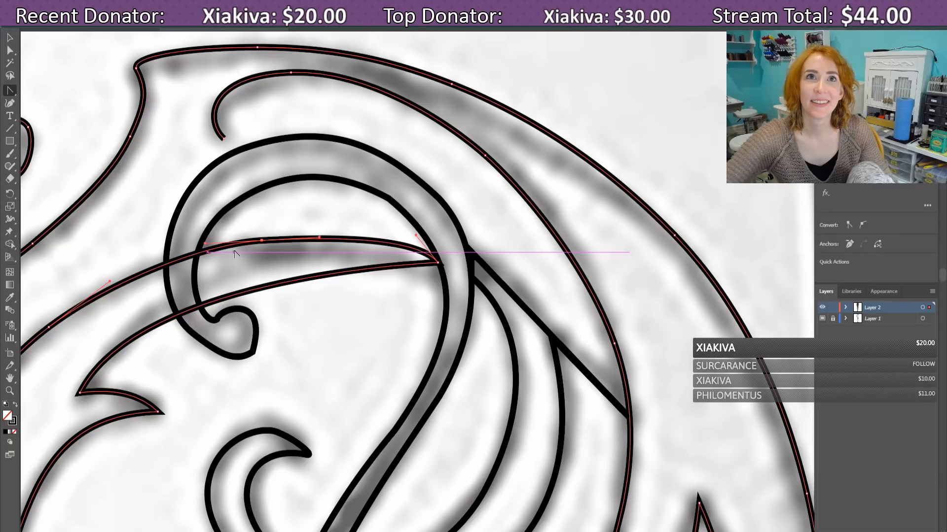
left_click(297, 281)
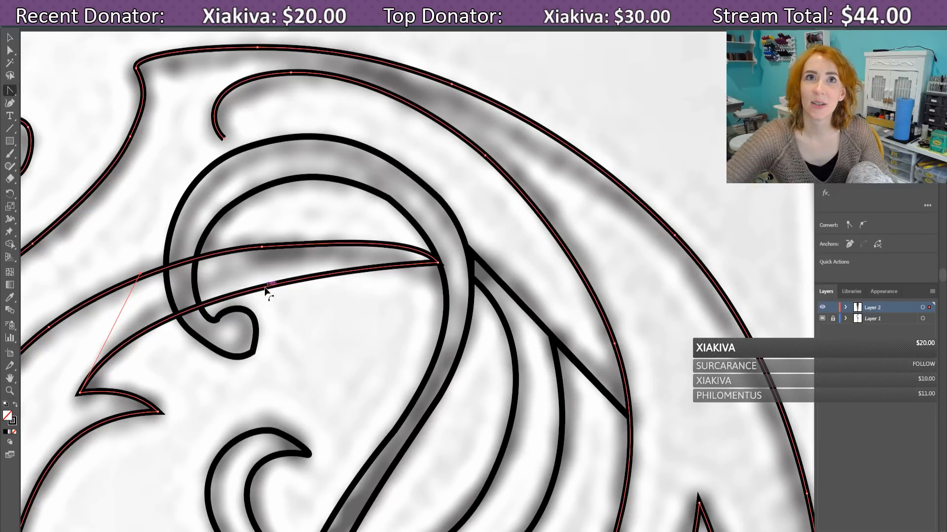
Step: Arch the leaf's lower edge to follow the sketch by pulling handles from the tip and from the barbed corner
left_click_drag(260, 290, 256, 282)
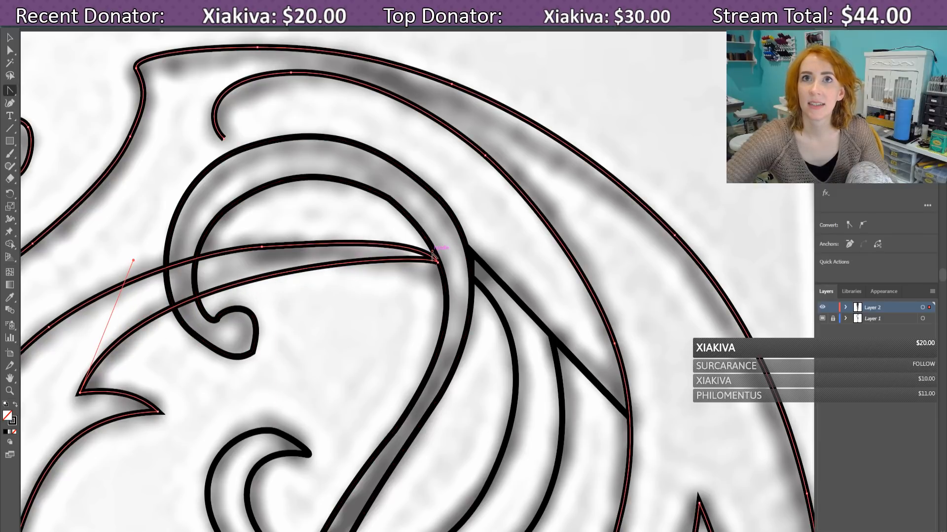
mouse_move(347, 268)
left_mouse_down()
mouse_move(369, 265)
mouse_move(300, 252)
mouse_move(314, 252)
left_mouse_up()
key("ctrl+a")
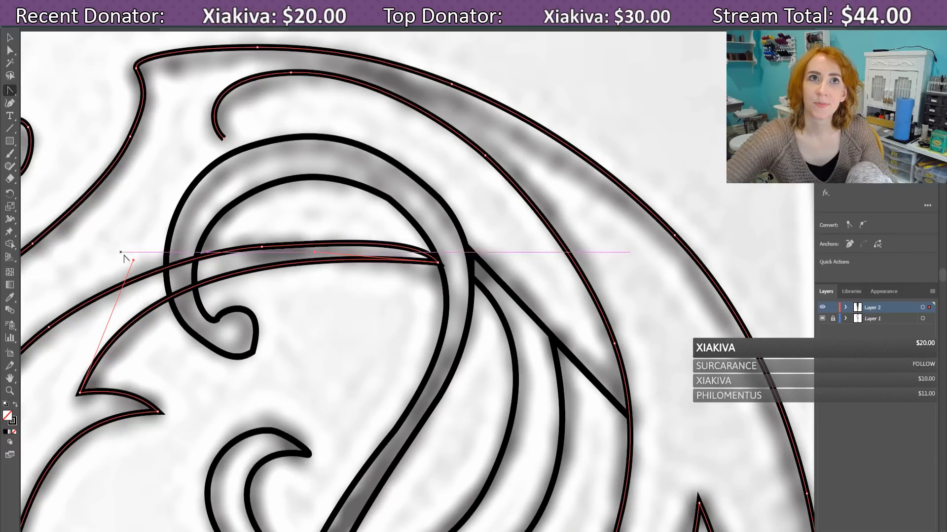
mouse_move(133, 261)
left_mouse_down()
mouse_move(140, 282)
mouse_move(163, 250)
left_mouse_up()
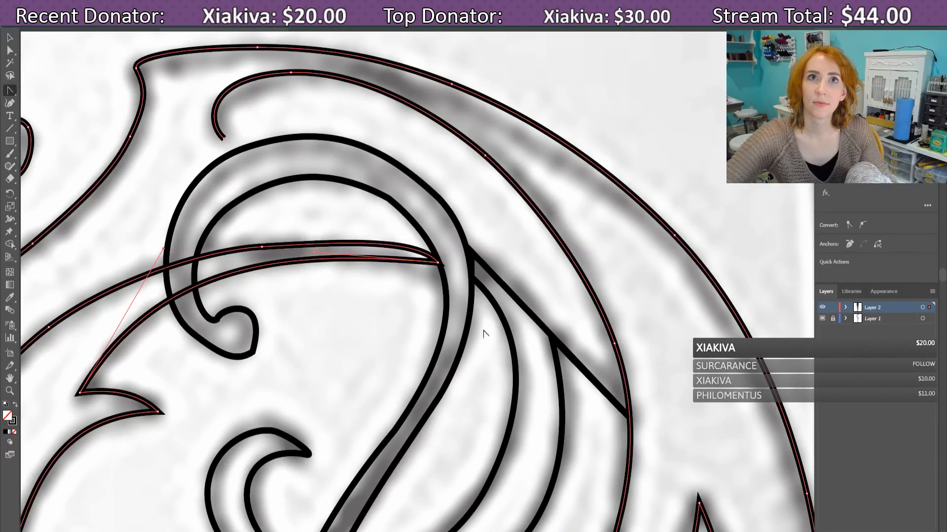
Step: Save the drawing as the Adobe Illustrator file "Arwen sleeve" in the folder containing Arwen buckle, accepting the default Illustrator CC options
scroll(367, 332, "down", 10)
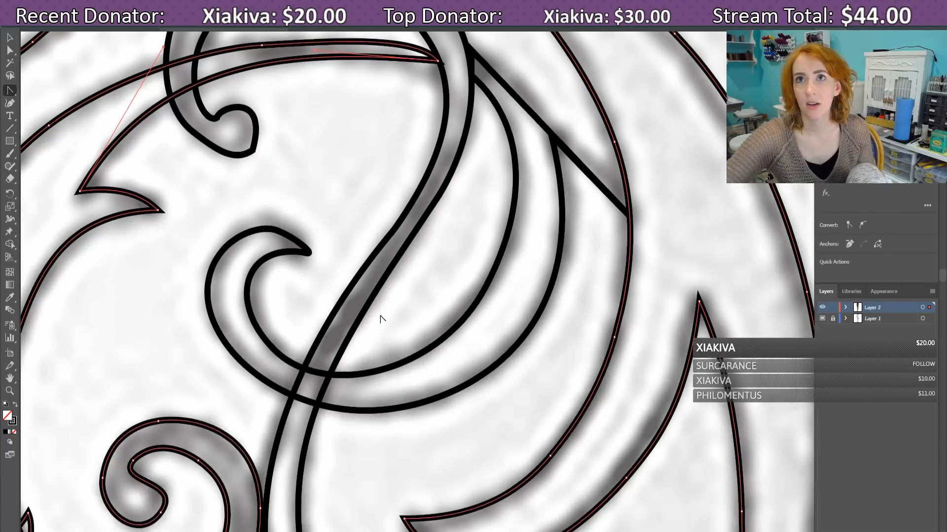
scroll(491, 303, "down", 3)
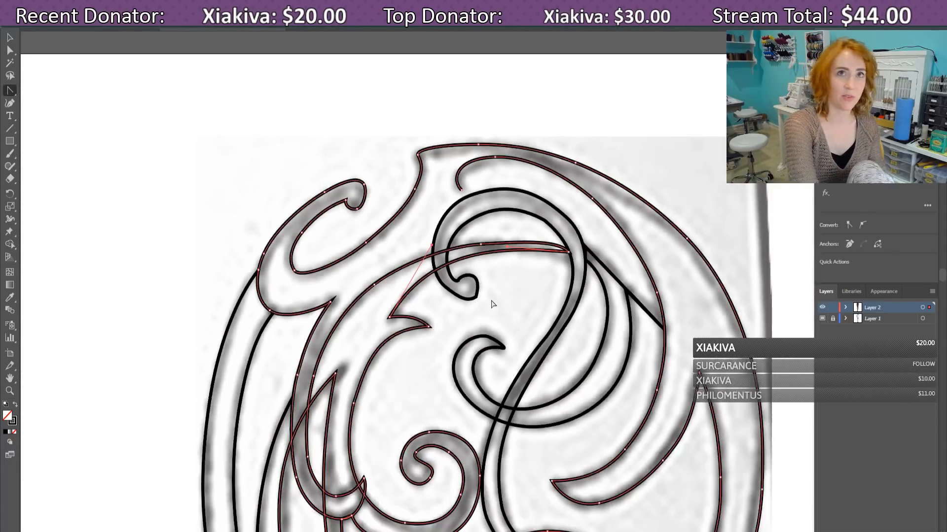
key("ctrl+s")
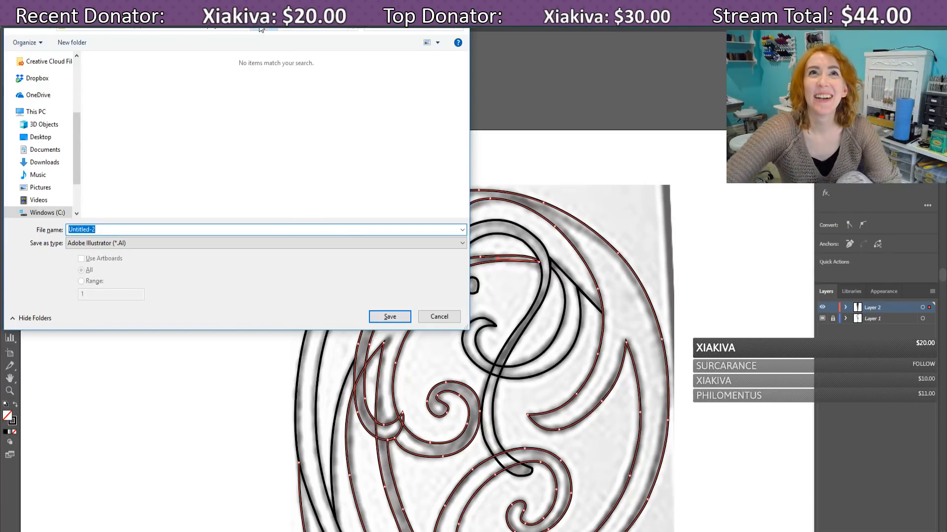
left_click(122, 84)
double_click(122, 83)
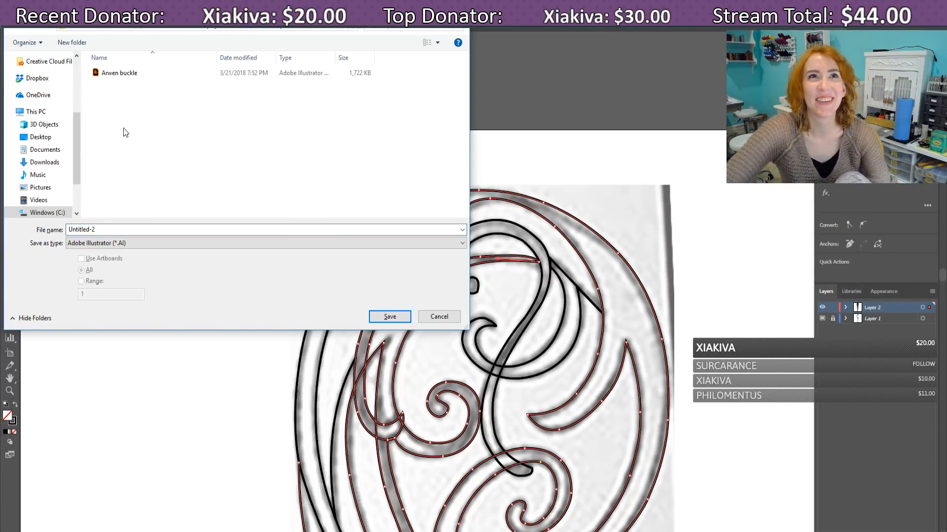
left_click(141, 227)
type("Arwen")
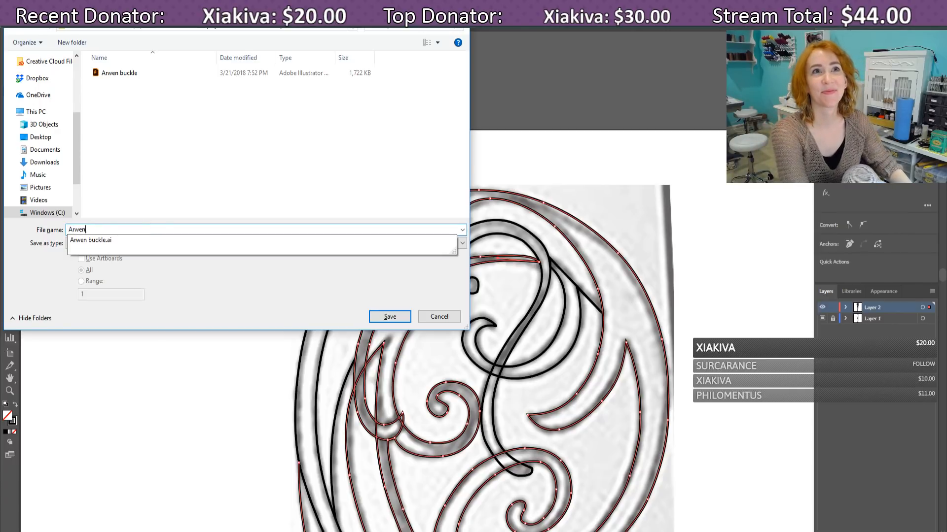
type(" sleeve")
key("Return")
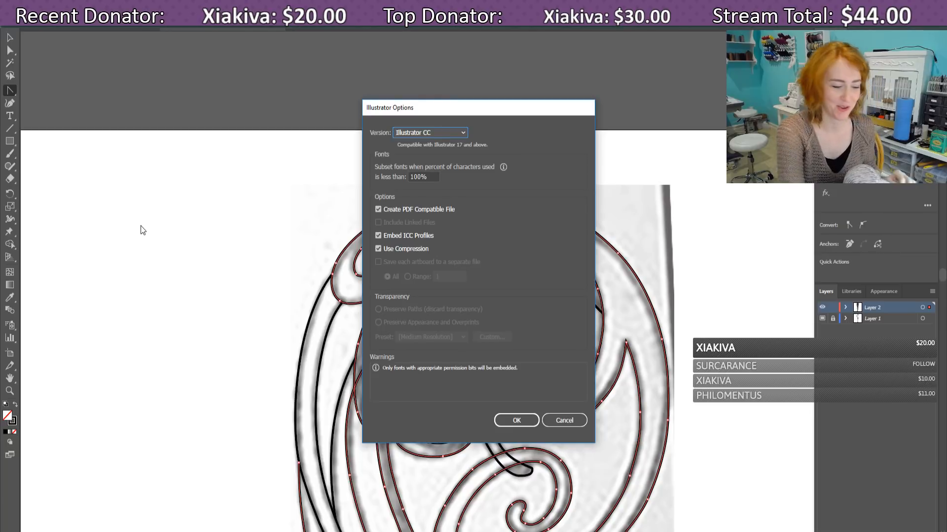
key("Return")
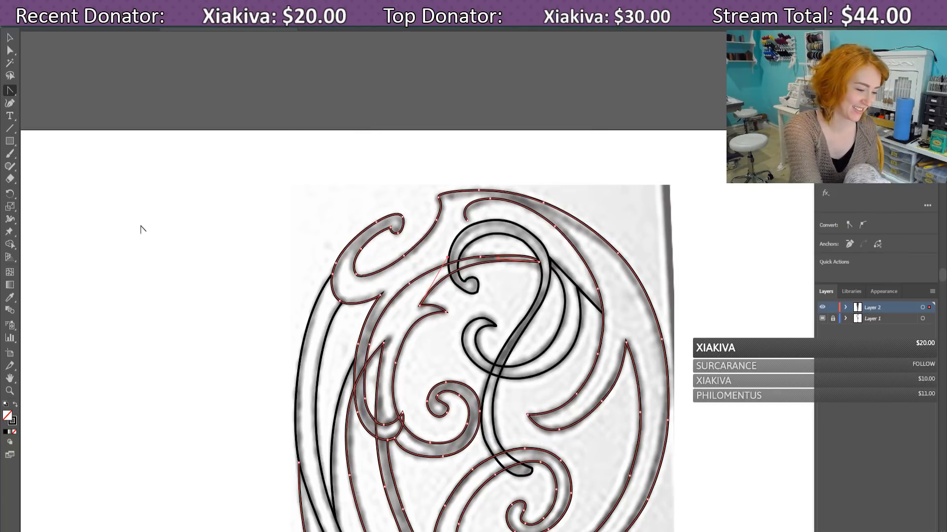
Step: Hide the scanned sketch on Layer 1 and deselect the traced paths to show the whole line drawing cleanly
key("ctrl+0")
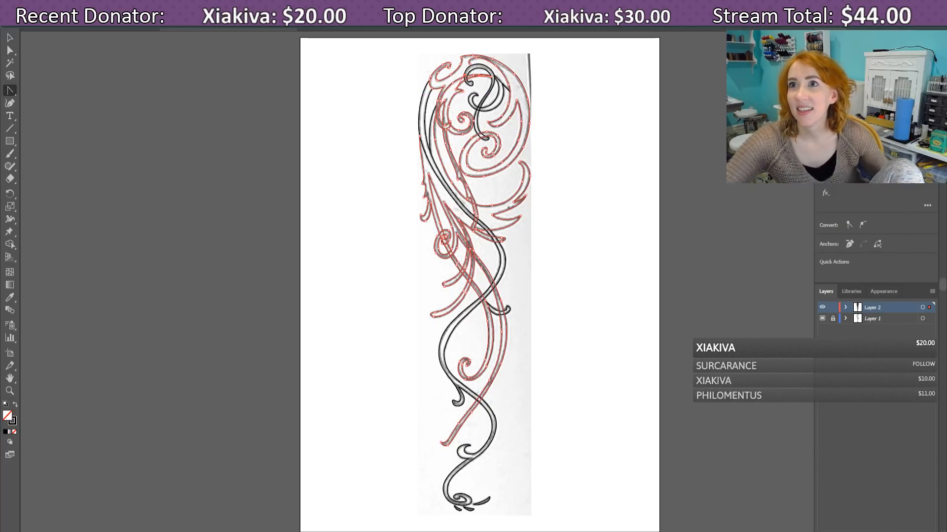
left_click(822, 318)
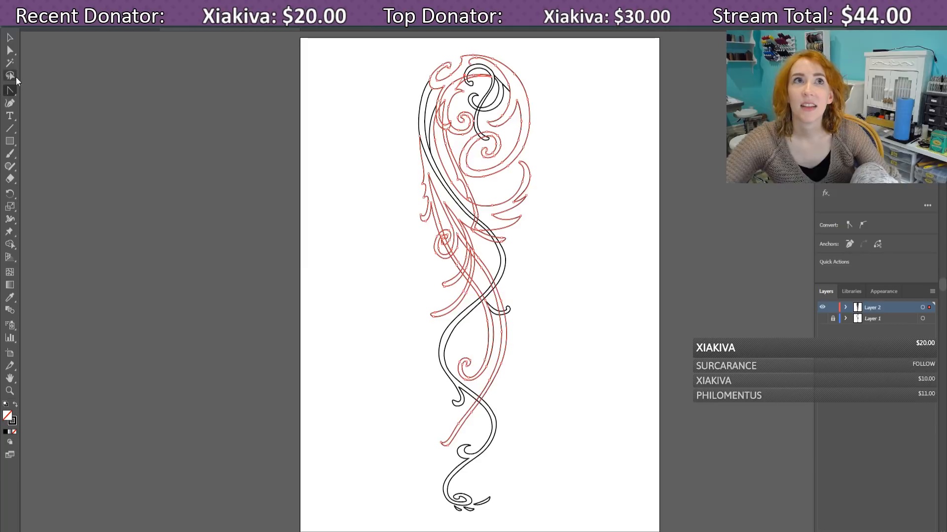
left_click(8, 41)
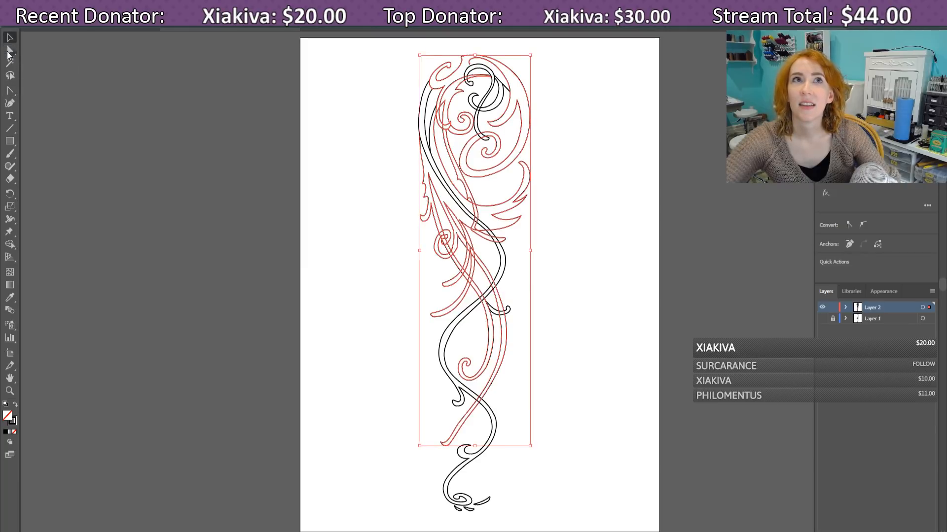
left_click(8, 53)
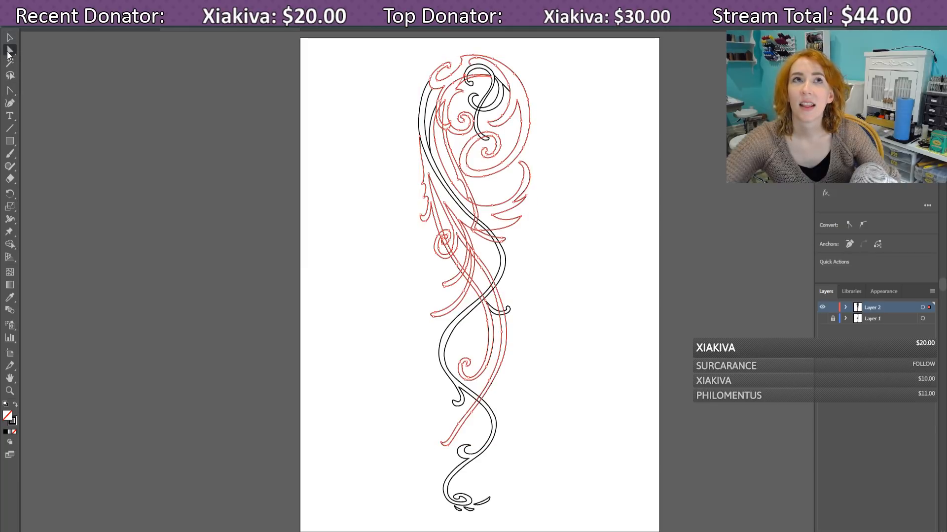
left_click(399, 146)
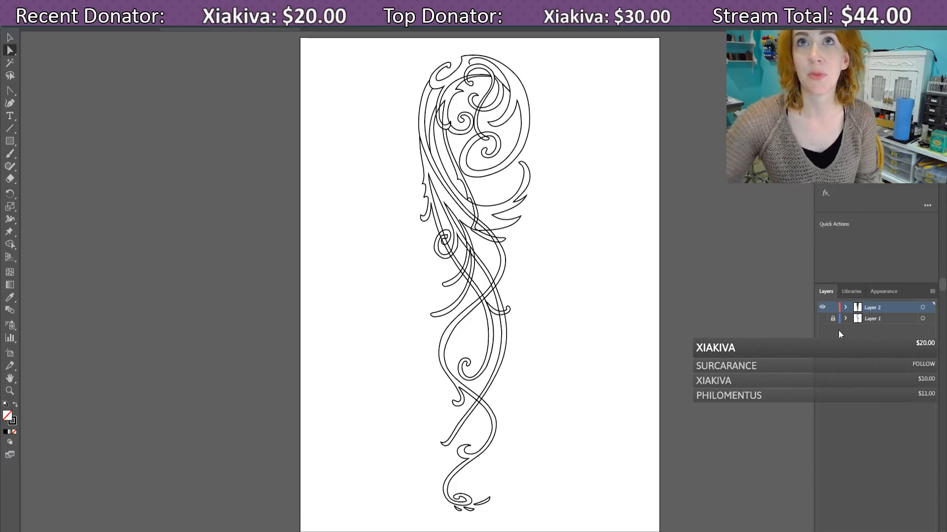
left_click(418, 142)
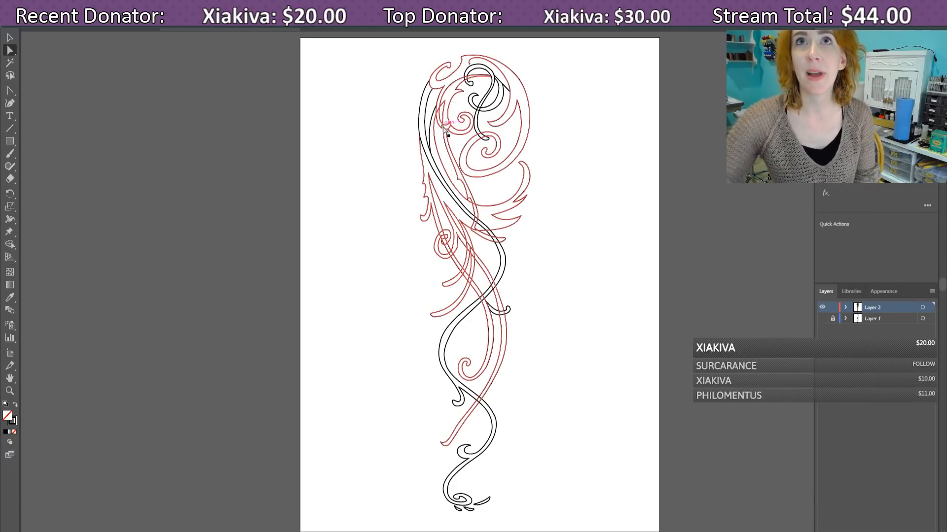
key("ctrl+h")
key("ctrl+h")
key("ctrl+h")
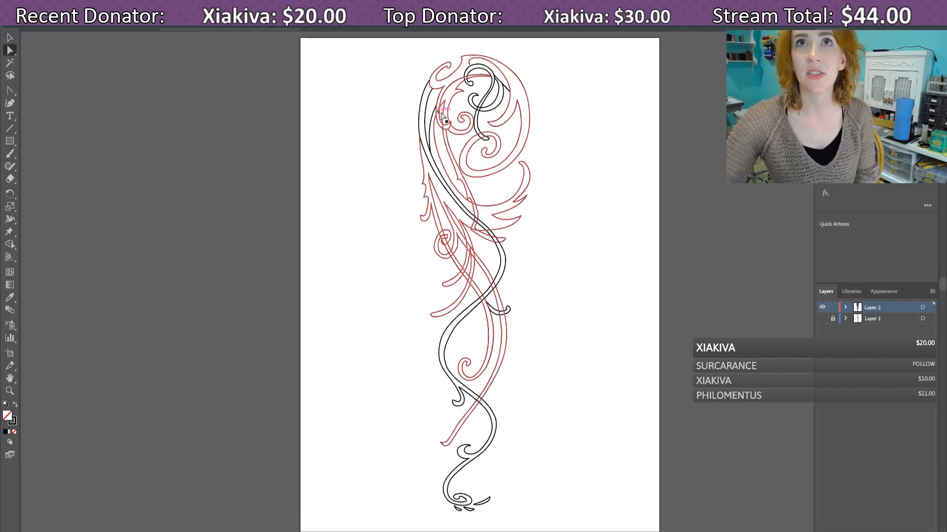
key("ctrl+h")
key("ctrl+h")
key("ctrl+h")
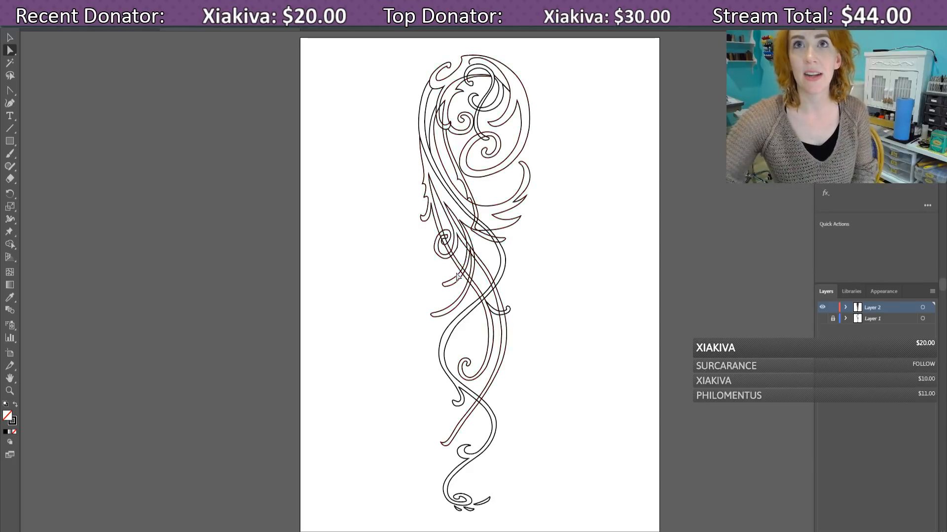
key("ctrl+h")
key("ctrl+h")
key("ctrl+h")
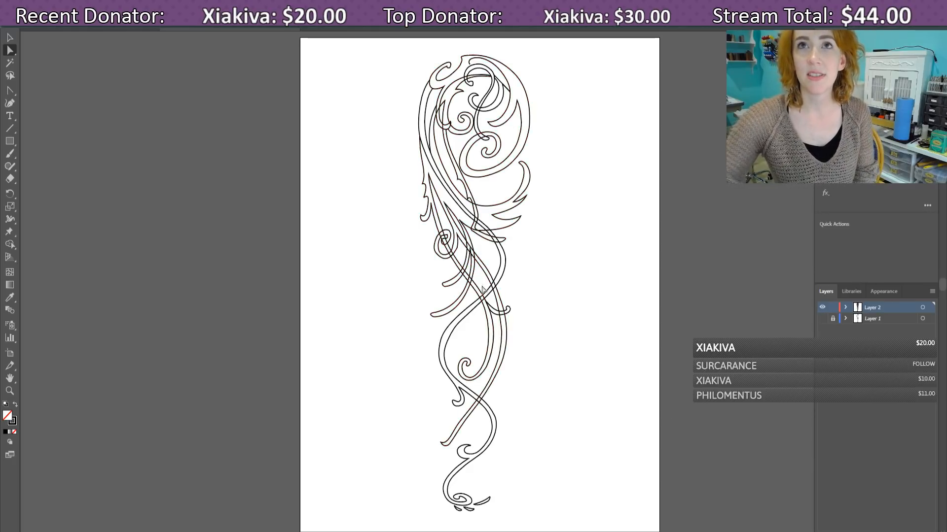
key("ctrl+h")
key("ctrl+h")
key("ctrl+h")
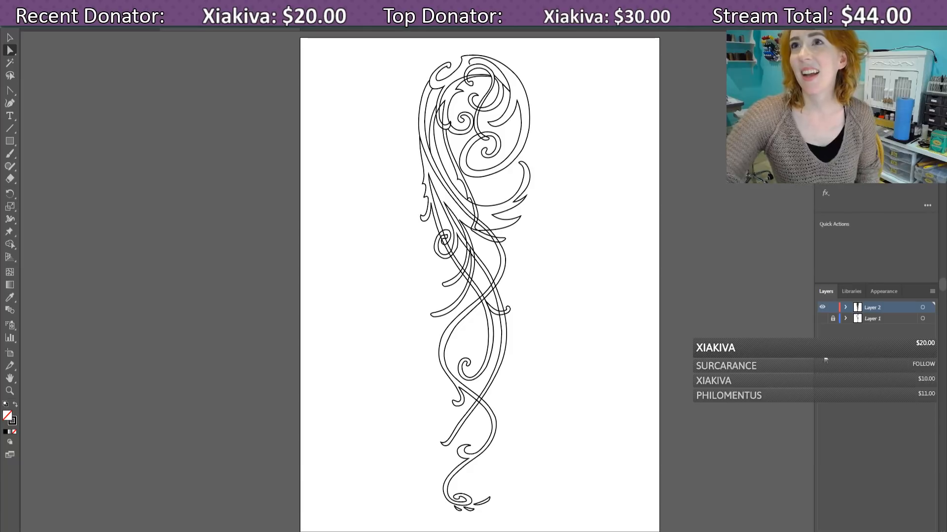
Step: Compare the tracing with the scanned sketch by toggling the visibility of Layer 1 and Layer 2, leaving only the tracing on Layer 2 shown
left_click(822, 319)
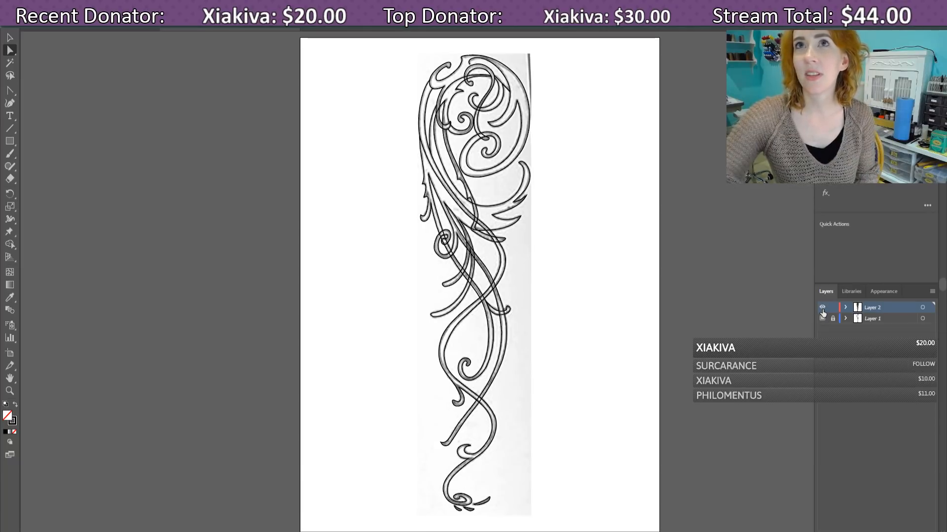
left_click(821, 308)
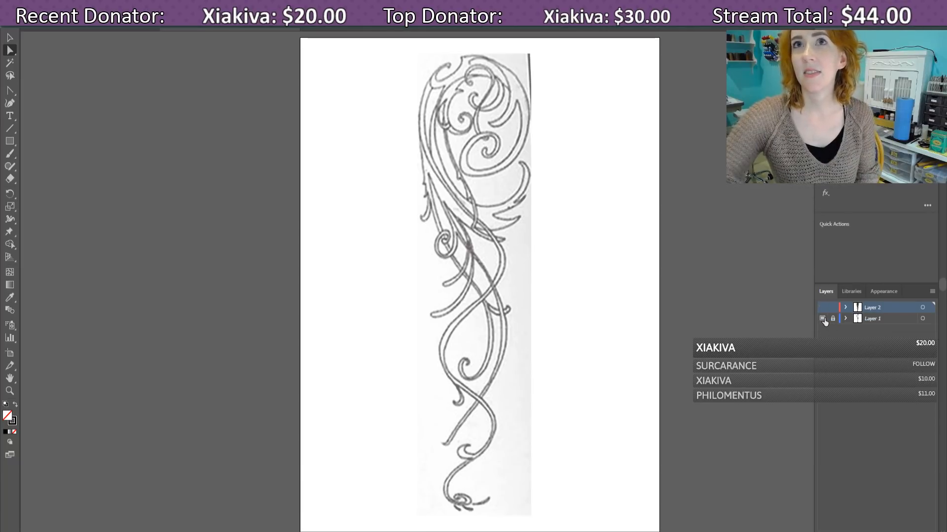
left_click(823, 319)
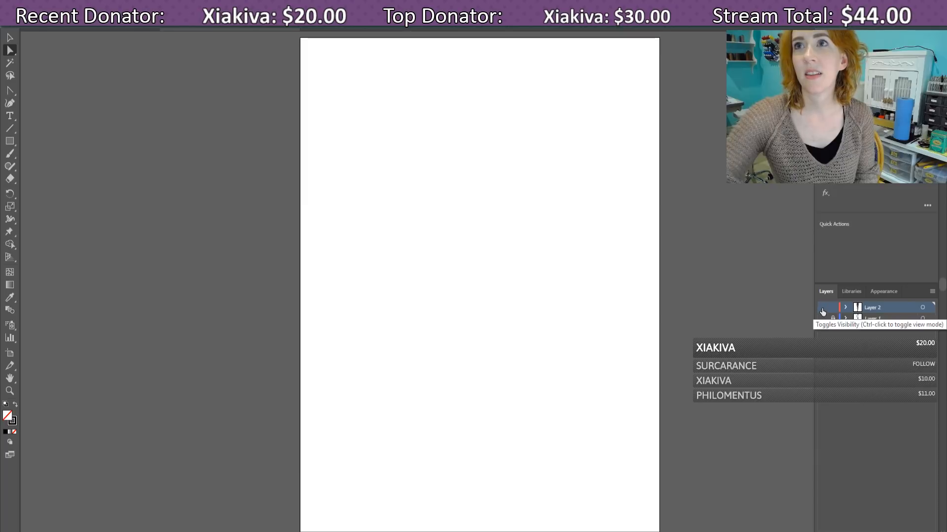
left_click(821, 308)
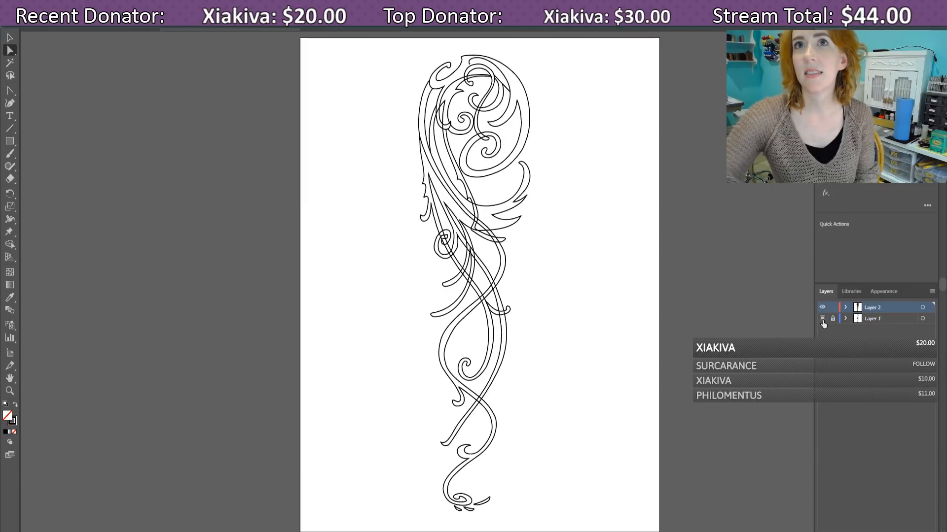
left_click(823, 319)
left_click(823, 320)
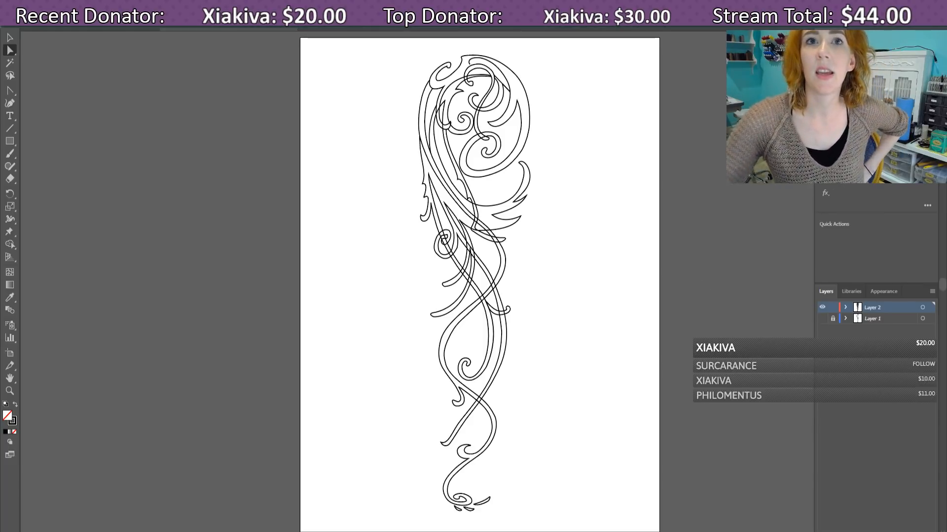
Step: Switch to the OBS Studio window that controls the live stream
mouse_move(255, 531)
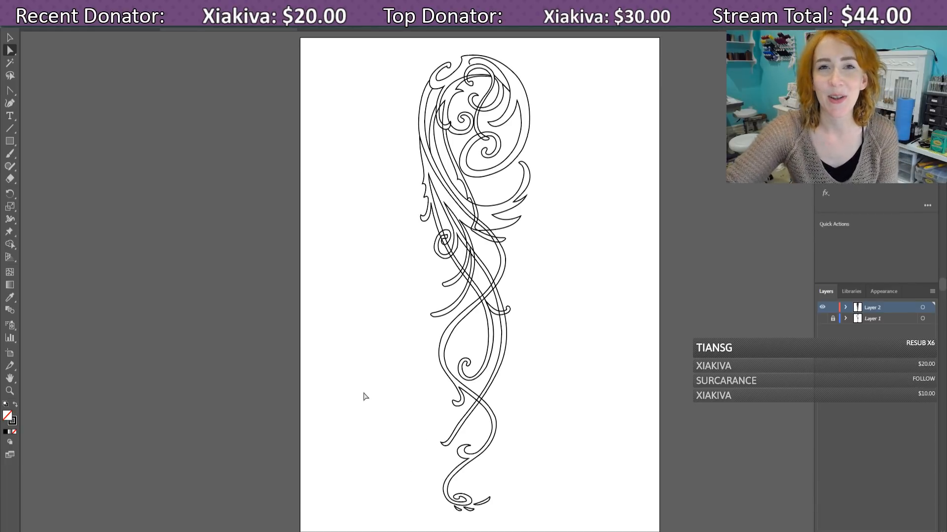
mouse_move(351, 531)
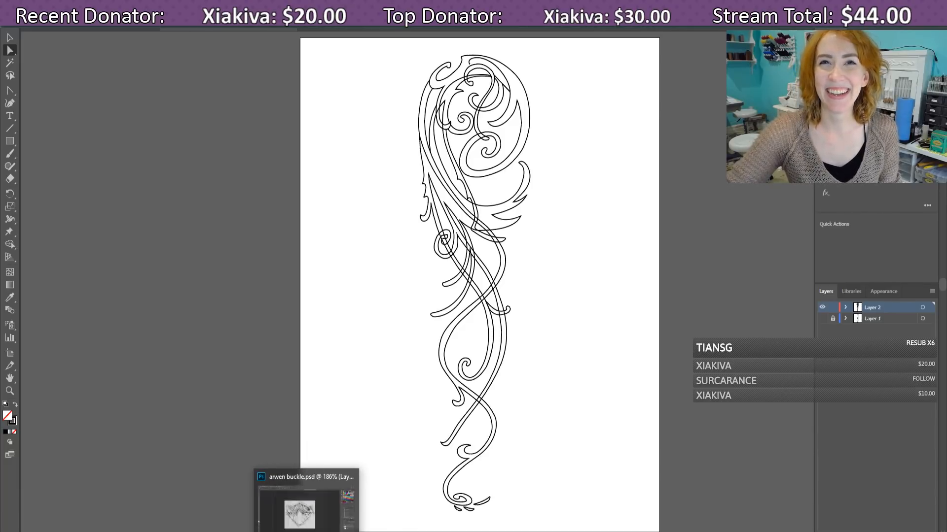
left_click(399, 531)
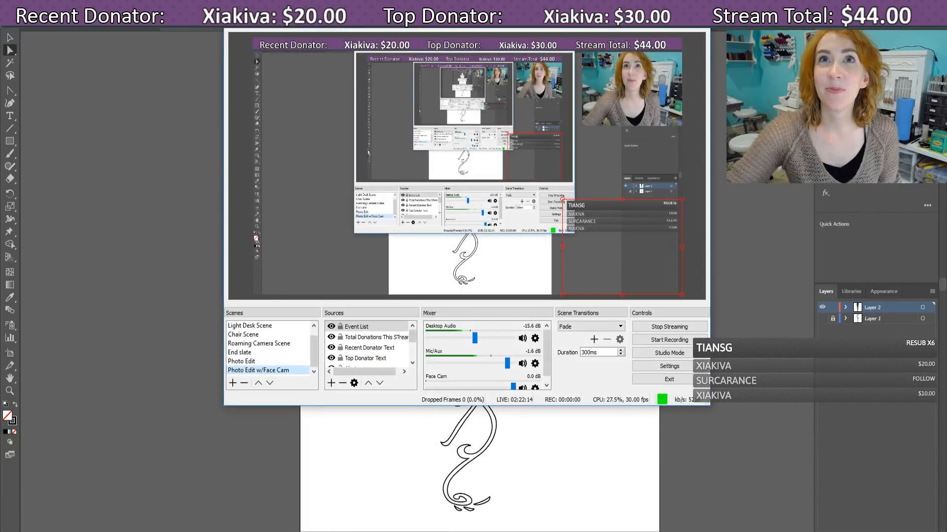